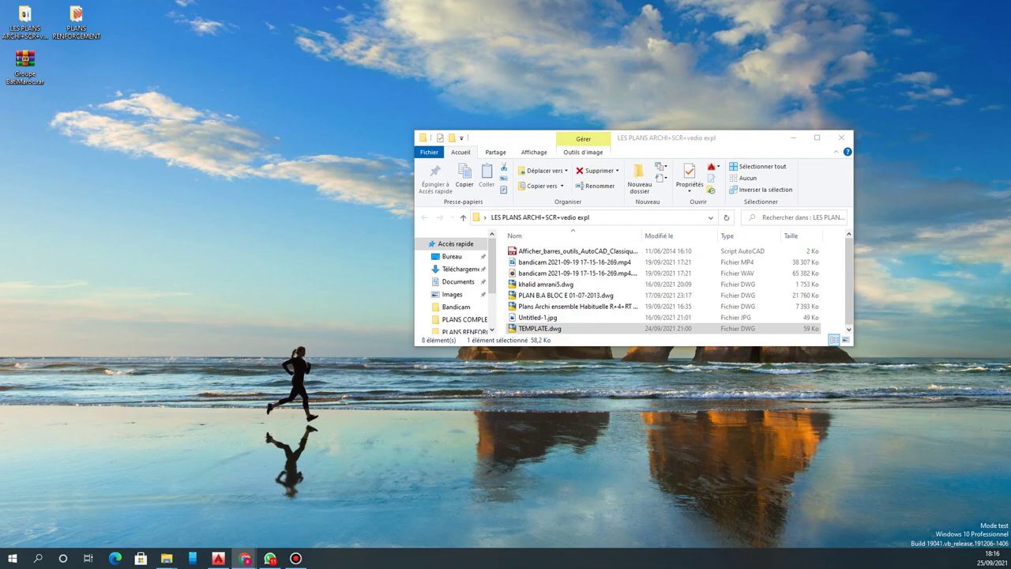
Step: Open the desktop folder LES PLANS ARCHI+SCR+vedio expl in a maximized window
left_click(39, 19)
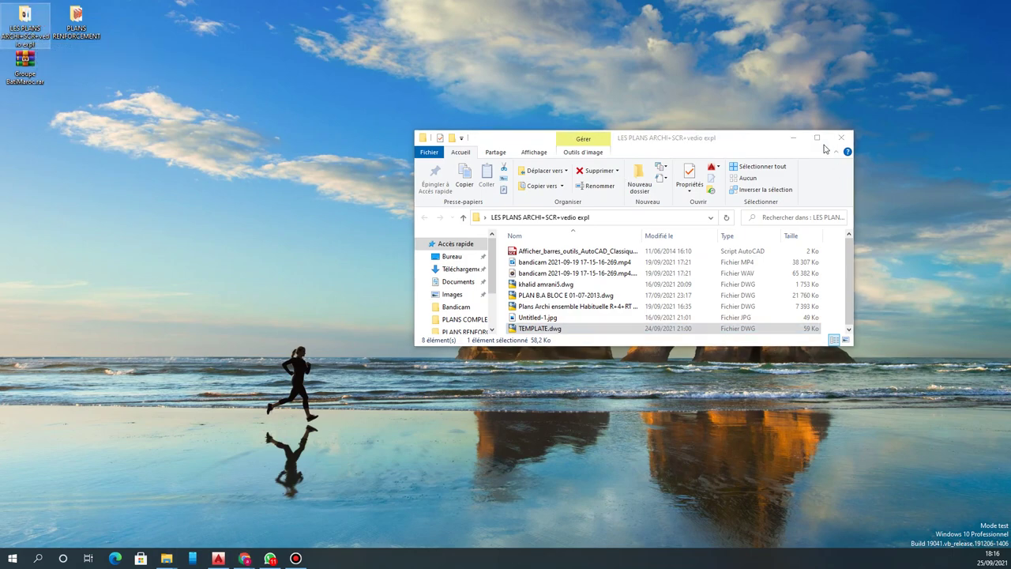
left_click(794, 138)
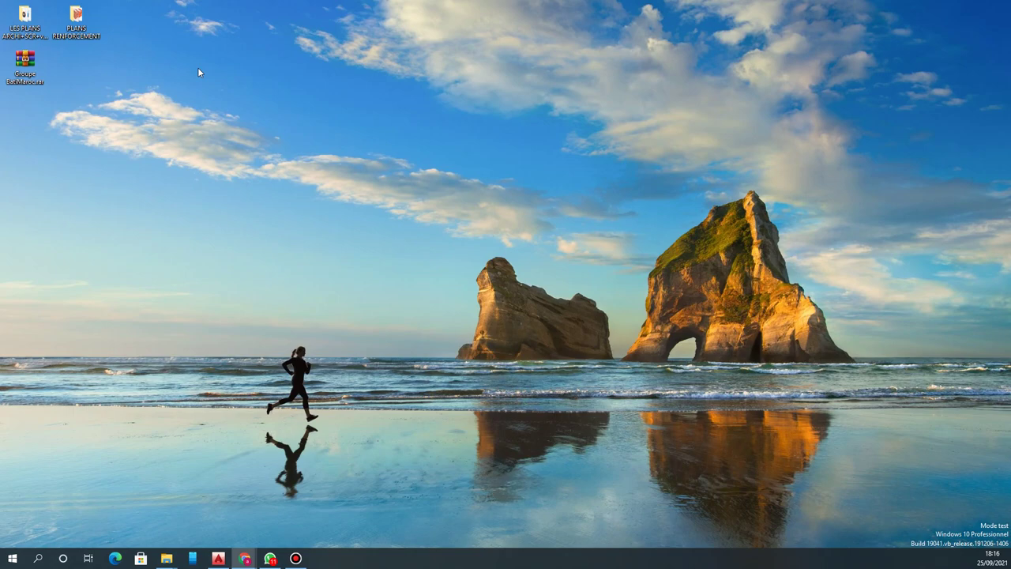
double_click(21, 26)
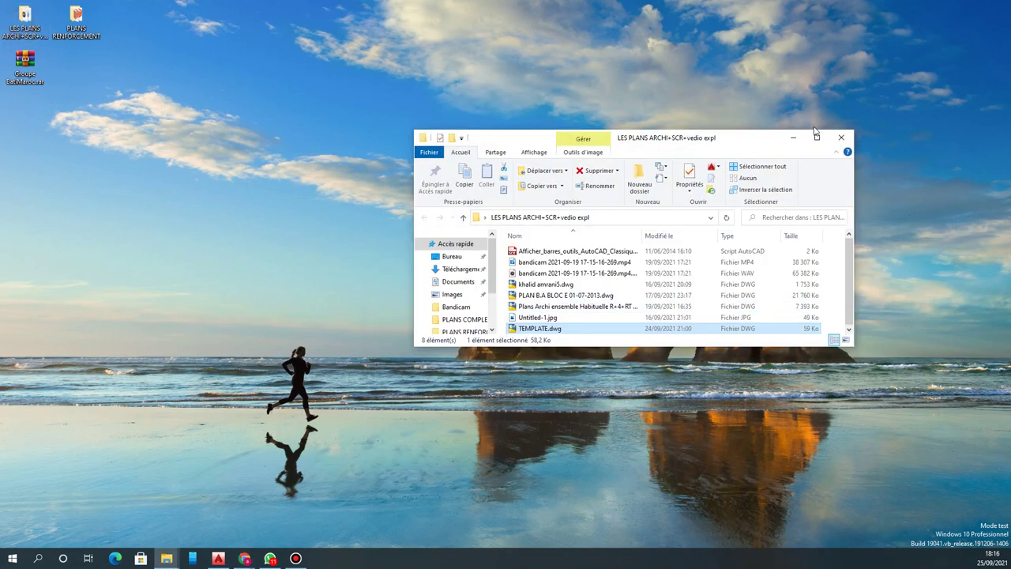
left_click(816, 137)
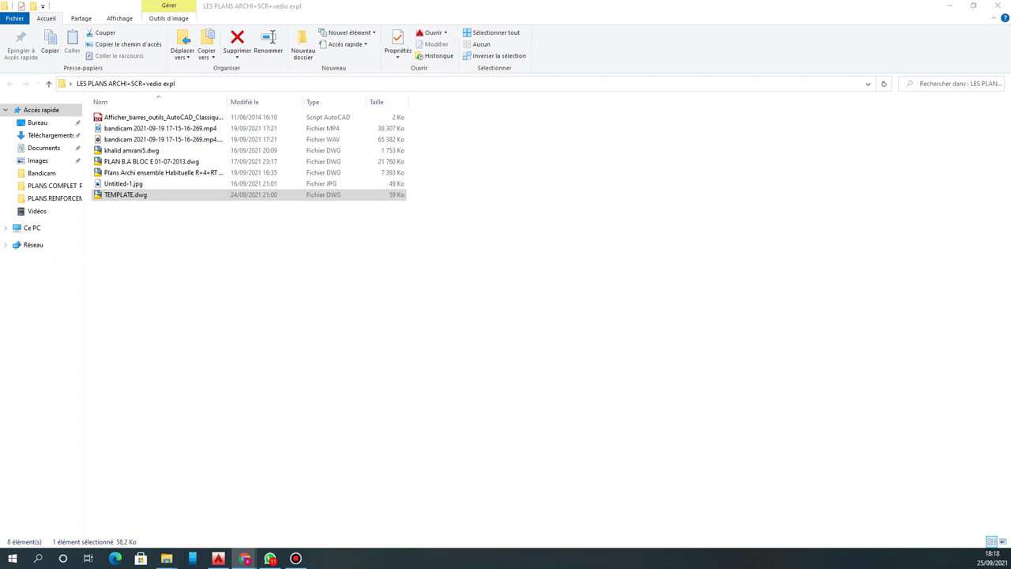
Step: Open the drawing Plans Archi ensemble Habituelle R+4+RT +SOUS SOL in AutoCAD, leaving nothing selected
left_click(202, 255)
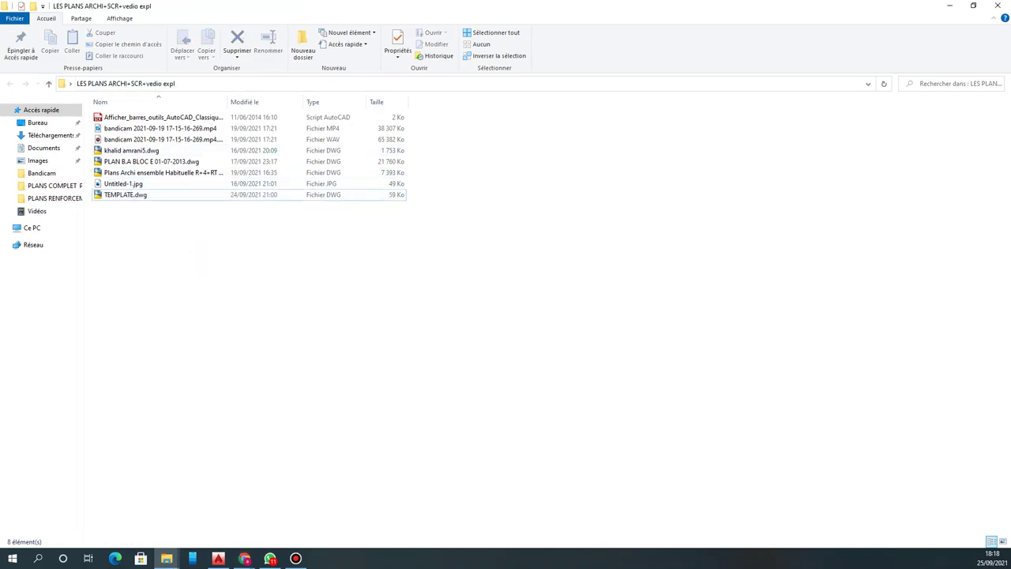
left_click(190, 174)
double_click(193, 175)
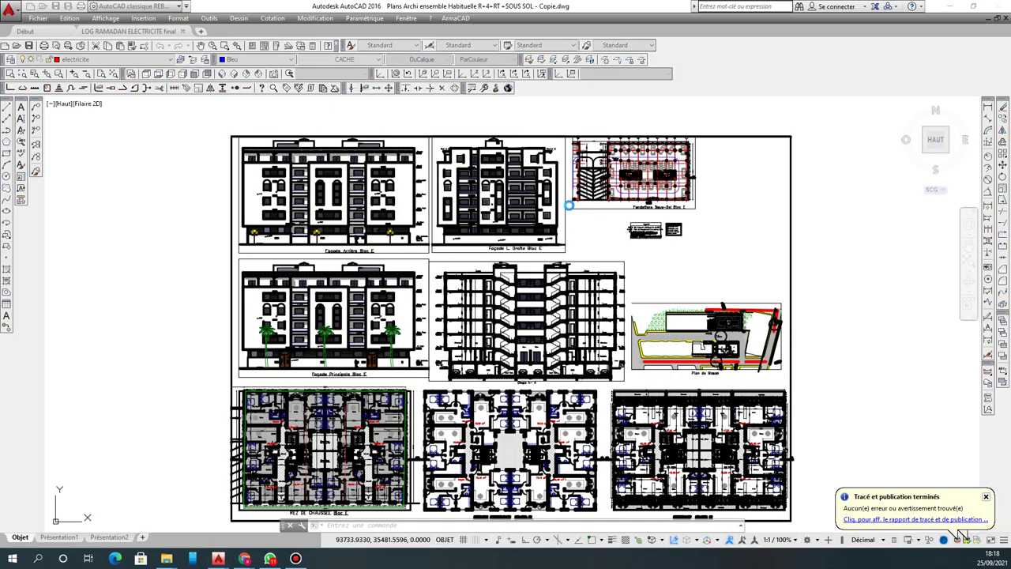
left_click(432, 187)
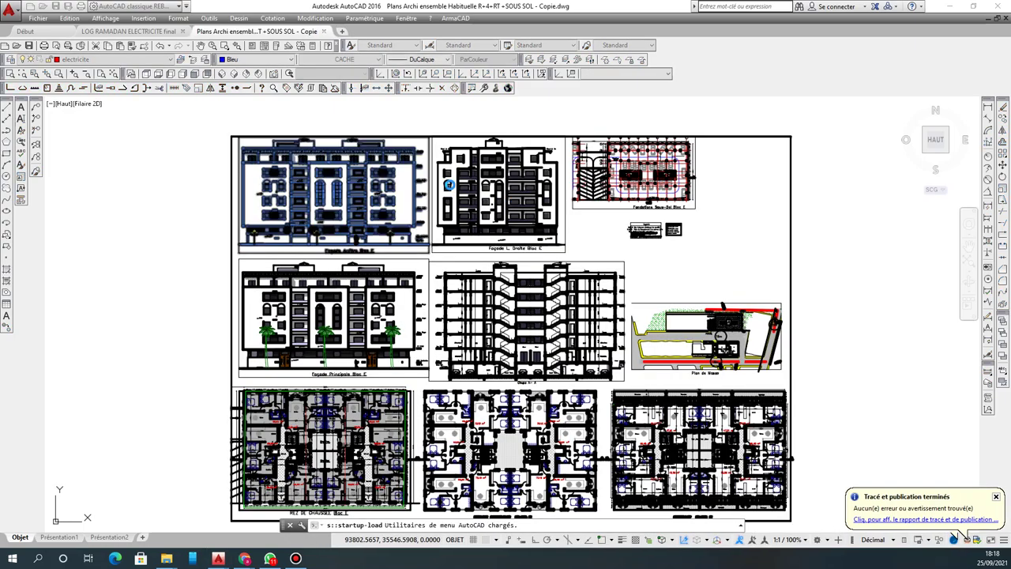
left_click(444, 193)
scroll(384, 212, "down", 5)
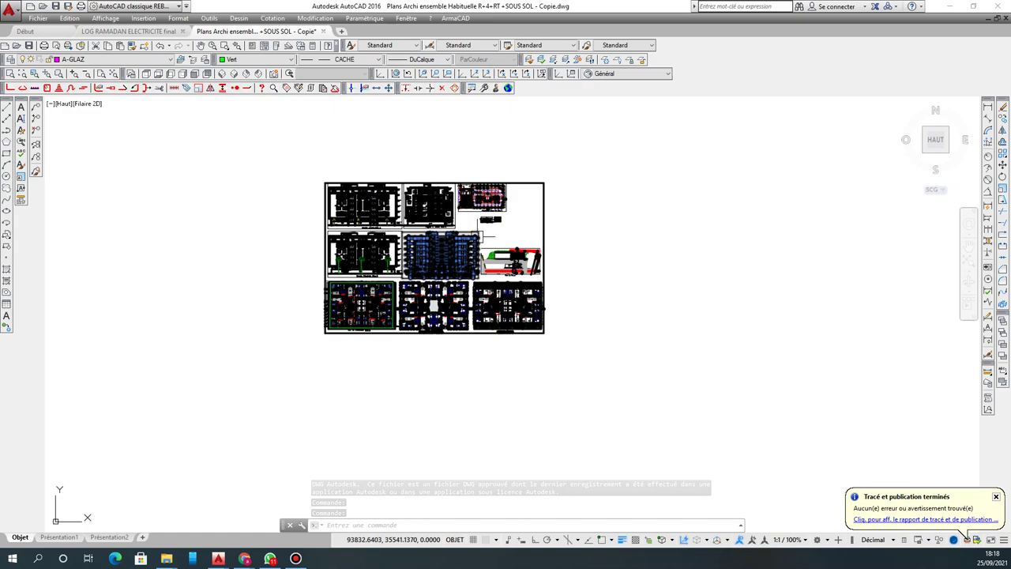
key("Escape")
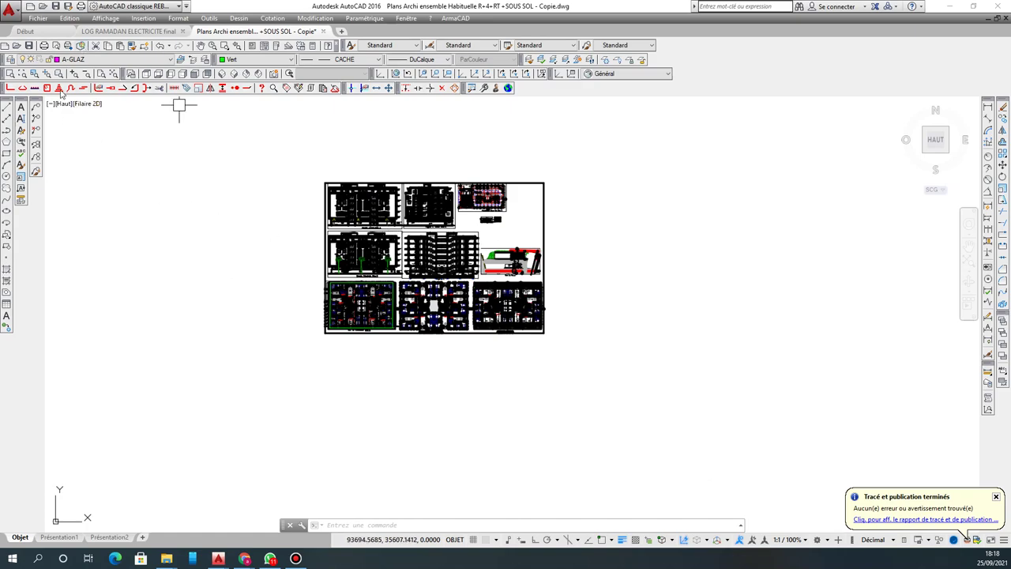
Step: Close the LOG RAMADAN ELECTRICITE final drawing, keeping the Plans Archi drawing open
left_click(184, 36)
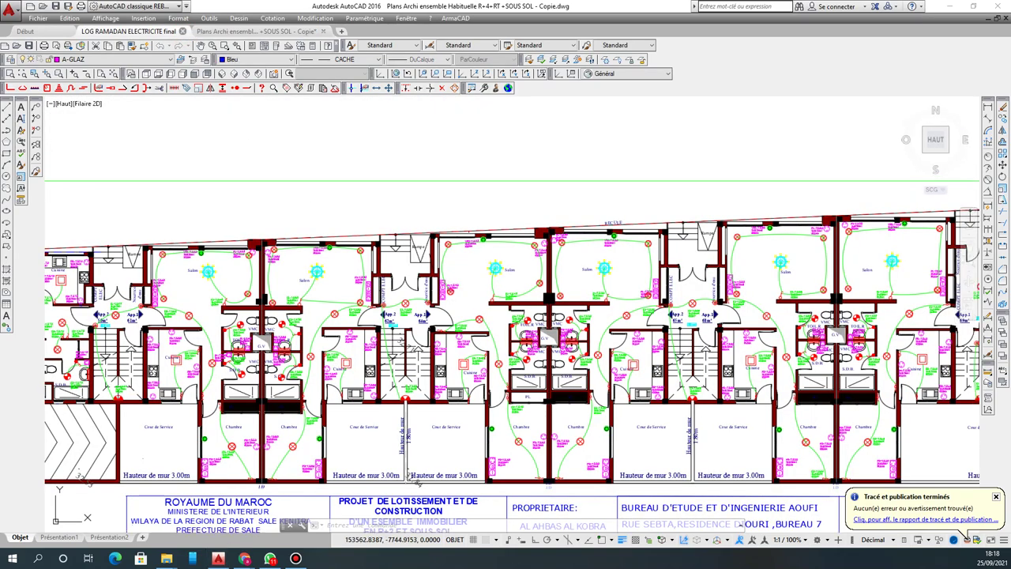
left_click(183, 31)
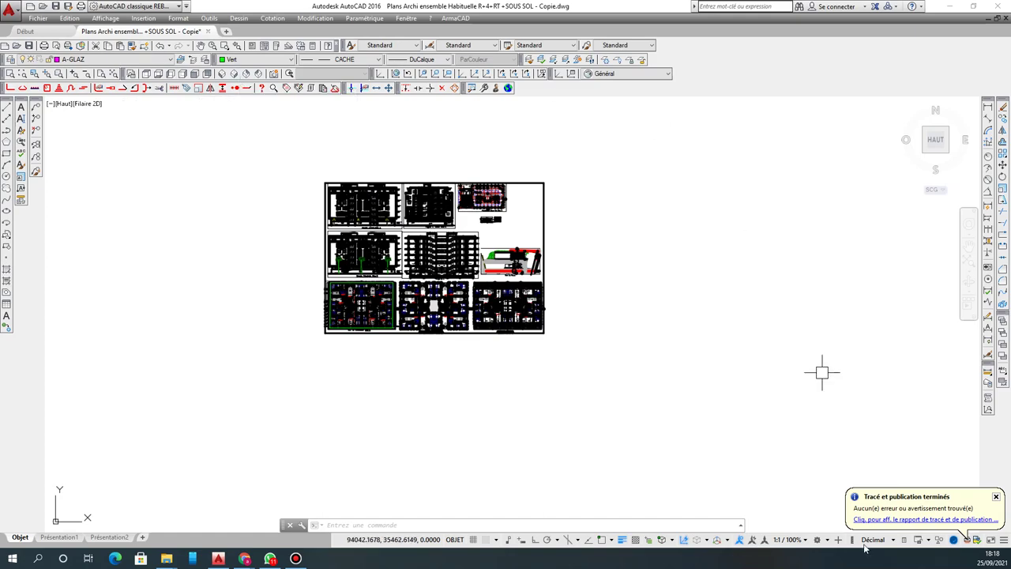
Step: Switch the workspace from AutoCAD classique REBCAO to Dessin et annotation
left_click(817, 540)
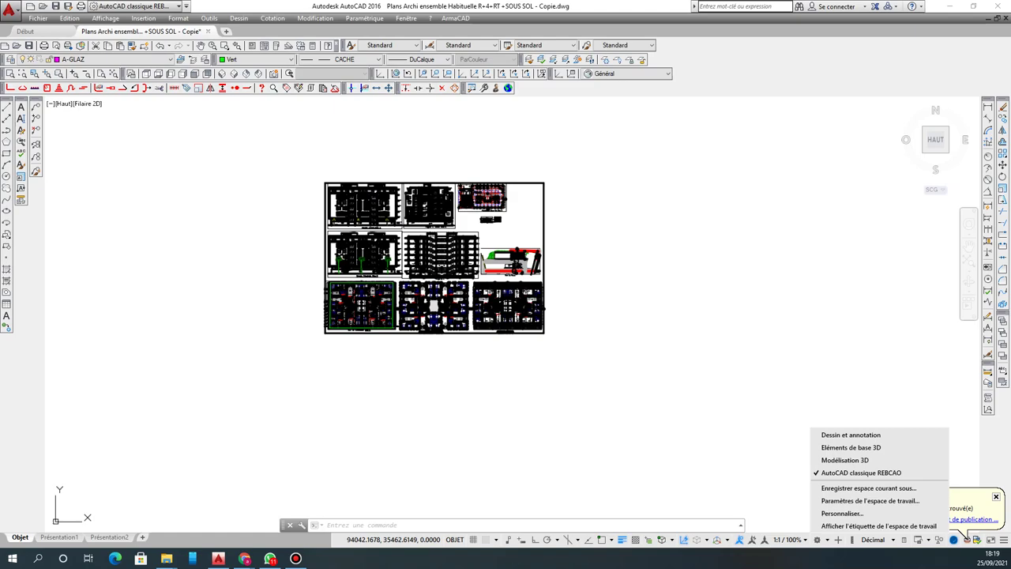
key("Escape")
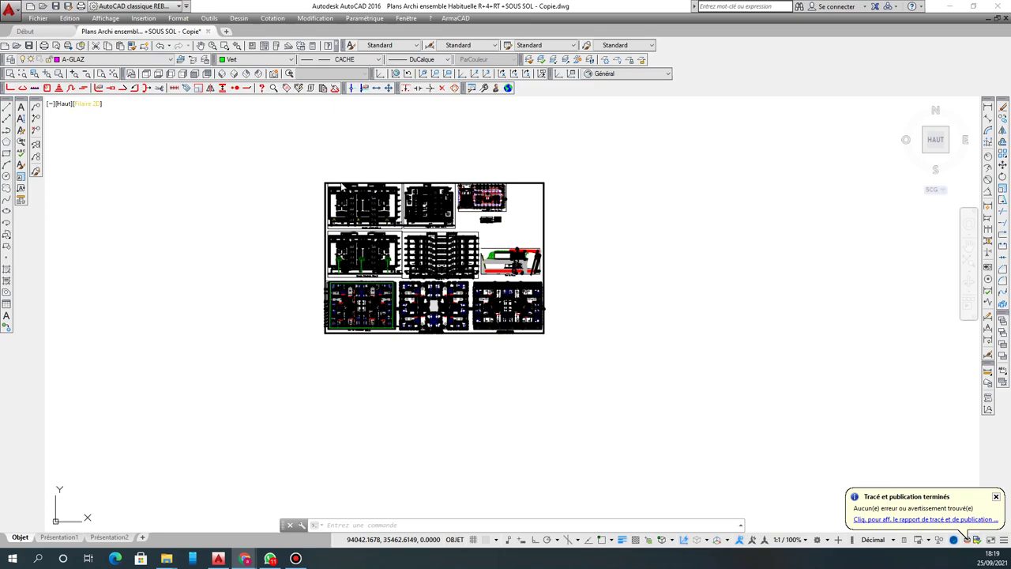
left_click(816, 540)
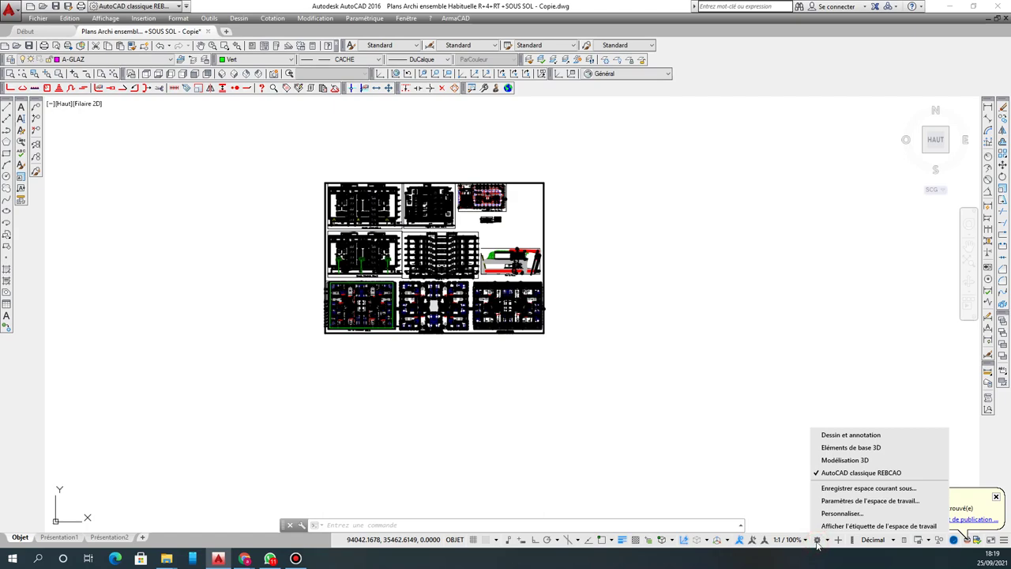
left_click(850, 435)
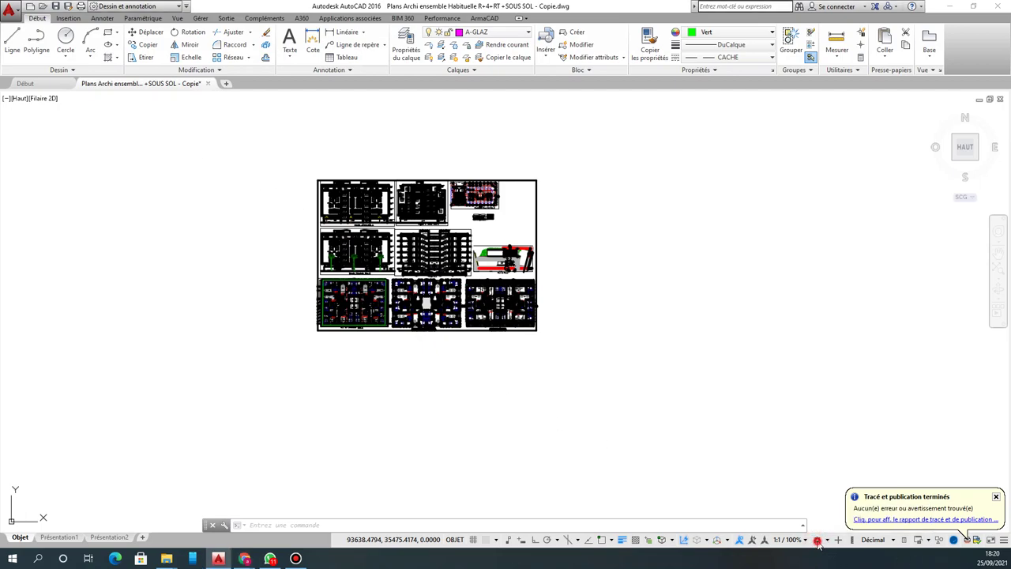
Step: Switch the workspace back to AutoCAD classique REBCAO
left_click(818, 540)
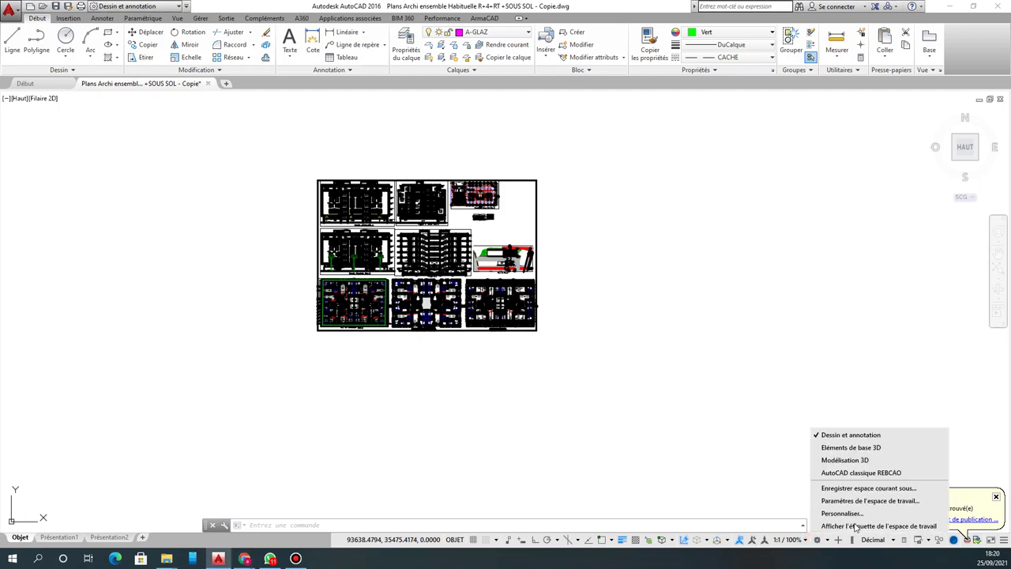
left_click(852, 473)
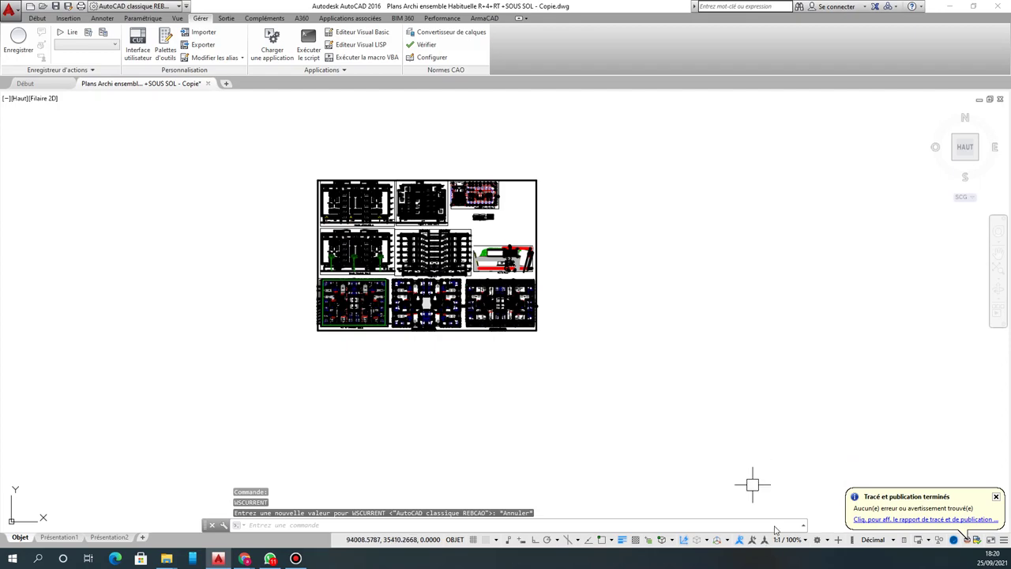
left_click(817, 539)
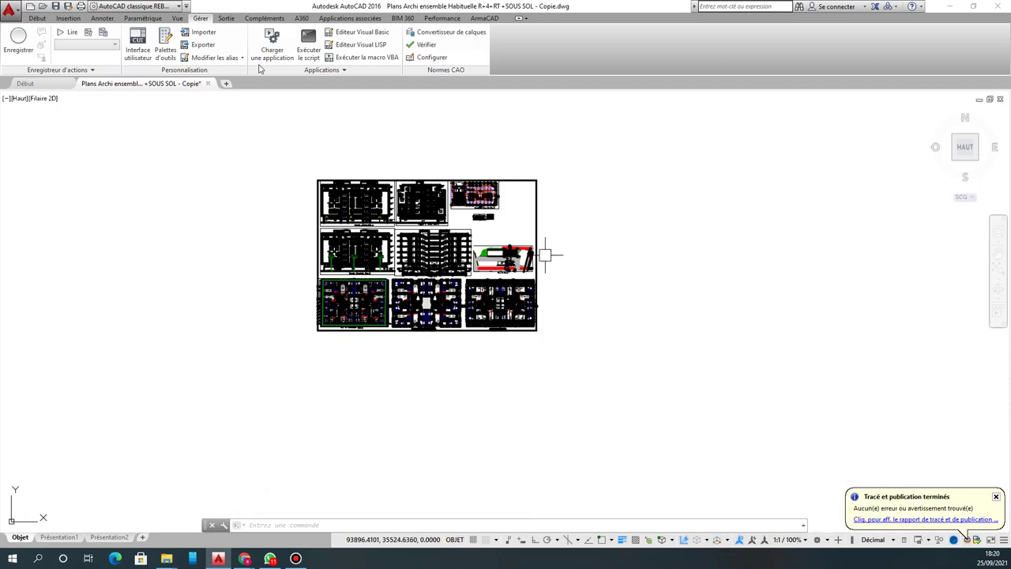
left_click(178, 18)
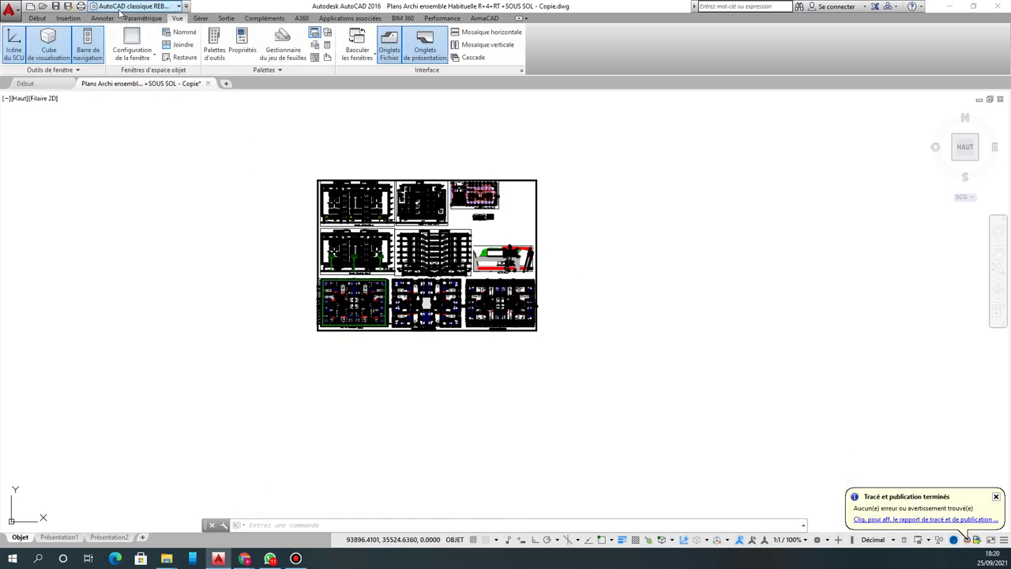
left_click(131, 20)
left_click(102, 18)
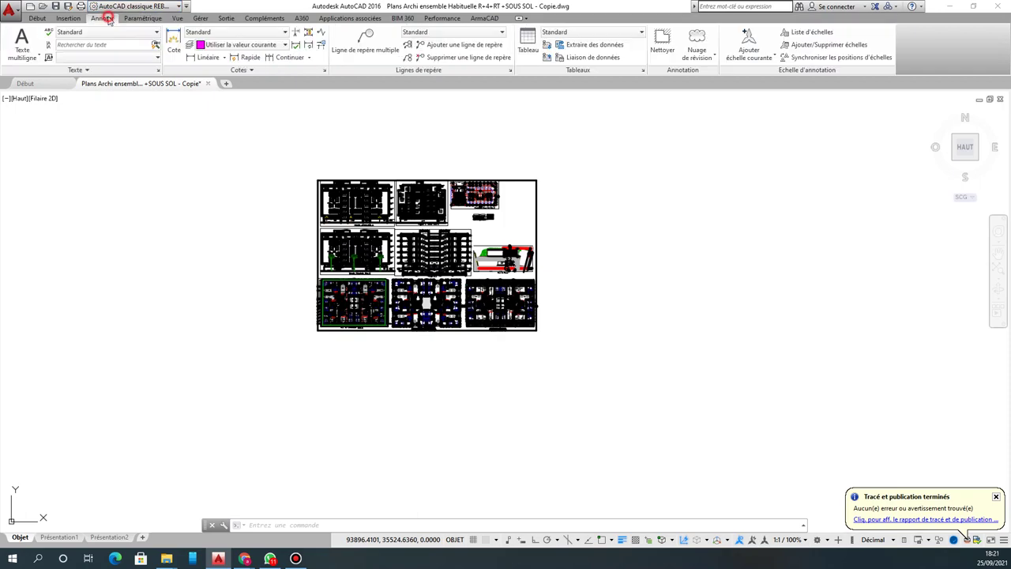
left_click(68, 18)
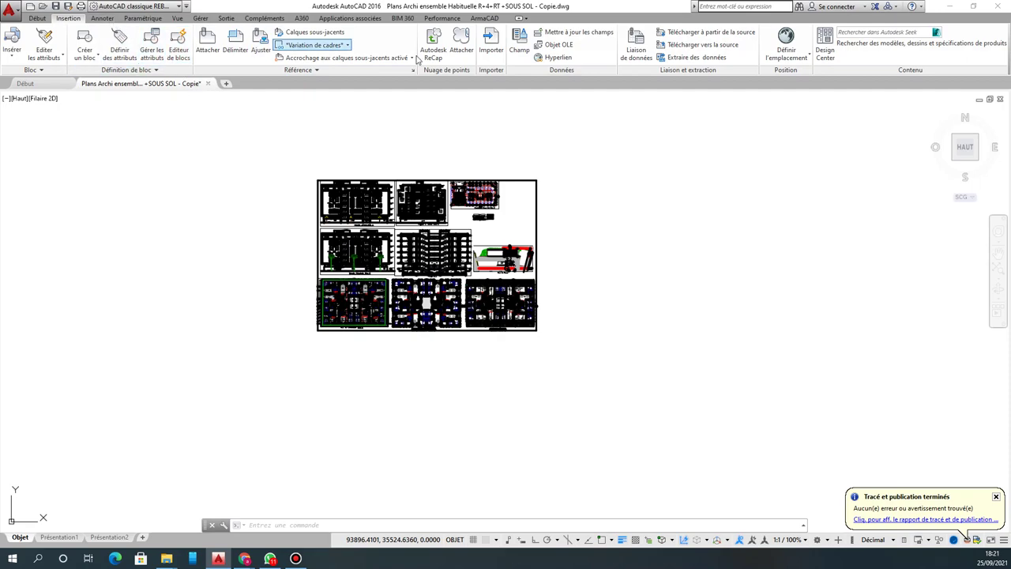
left_click(139, 20)
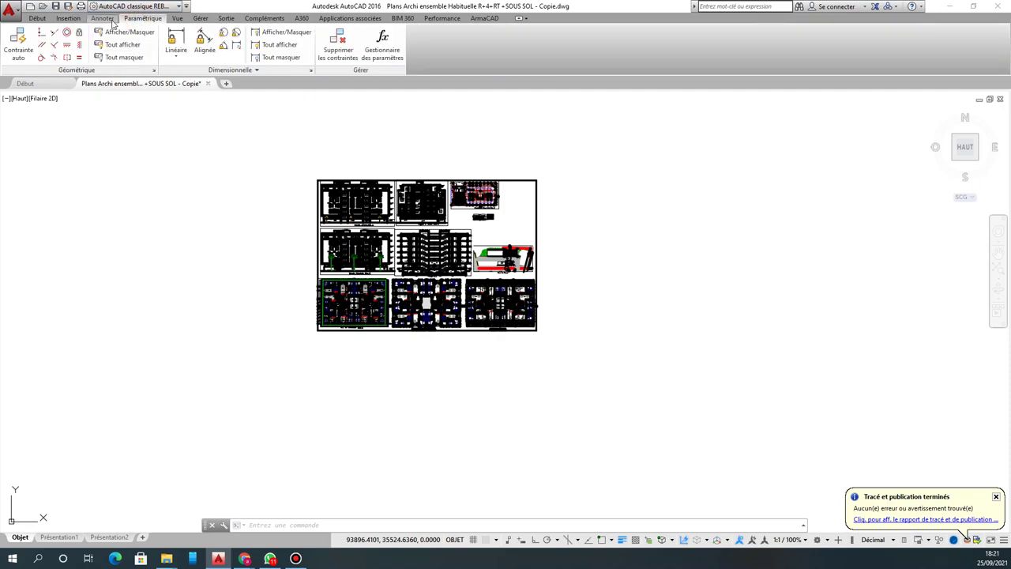
Step: Try to run the script Afficher_barres_outils_AutoCAD_Classique.SCR from the LES PLANS ARCHI+SCR+vedio expl folder on the desktop
left_click(201, 20)
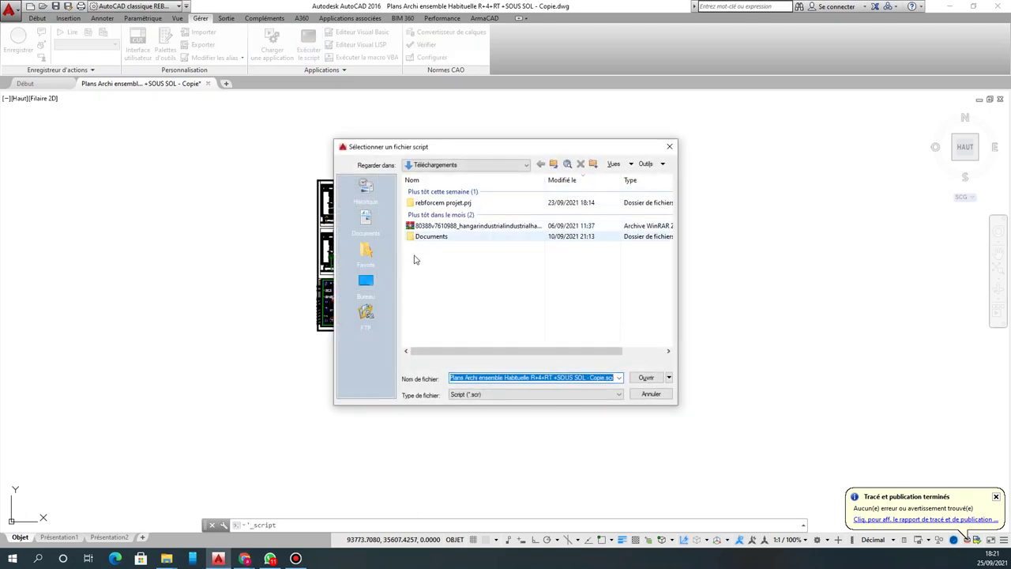
left_click(365, 281)
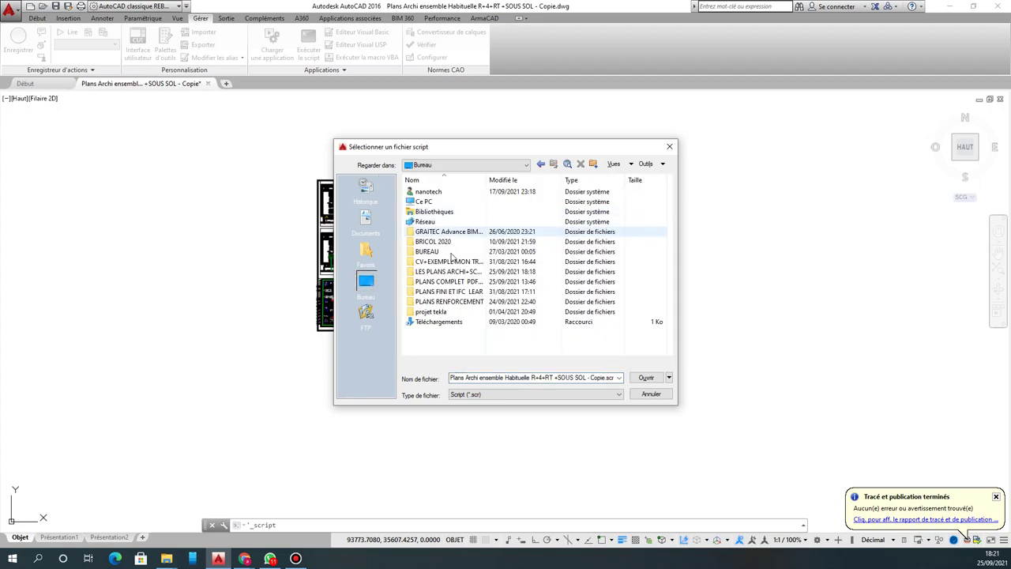
double_click(469, 272)
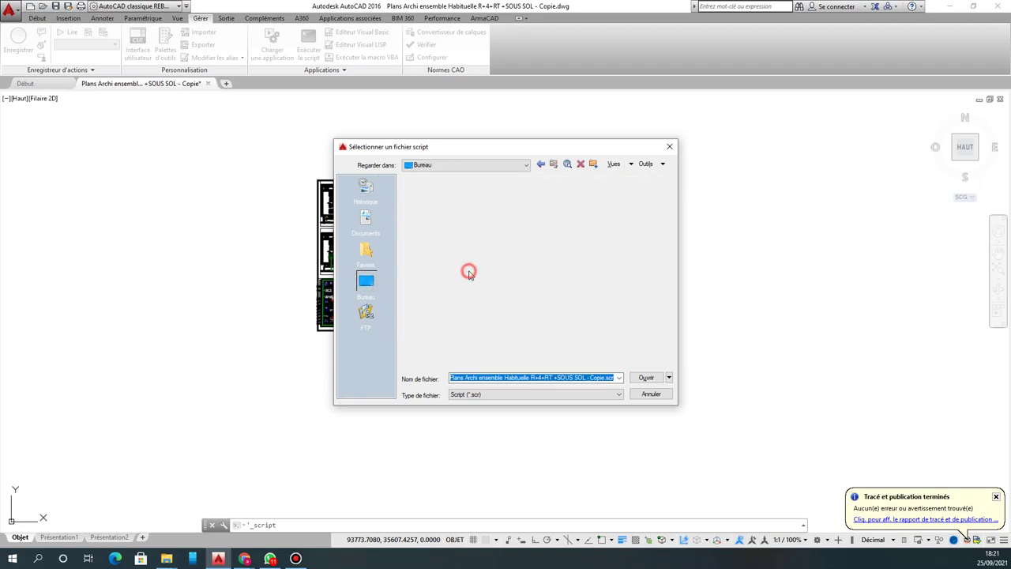
left_click(437, 196)
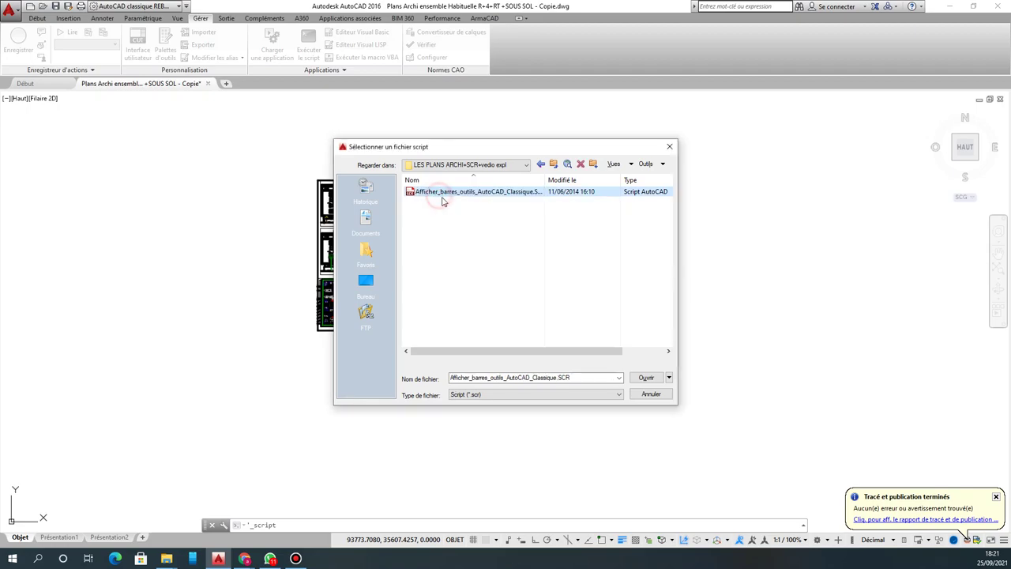
left_click(522, 192)
left_click(646, 377)
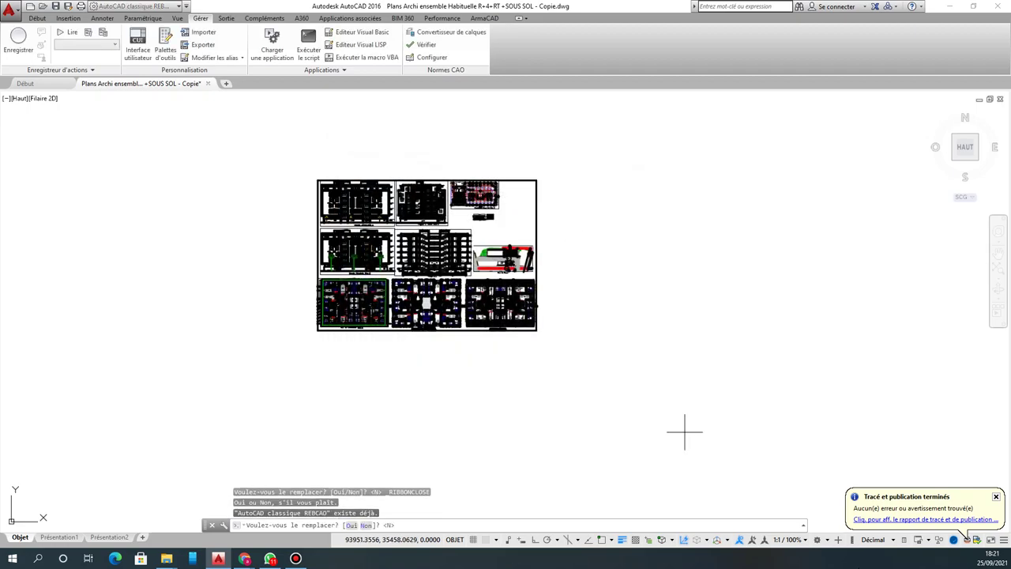
left_click(817, 539)
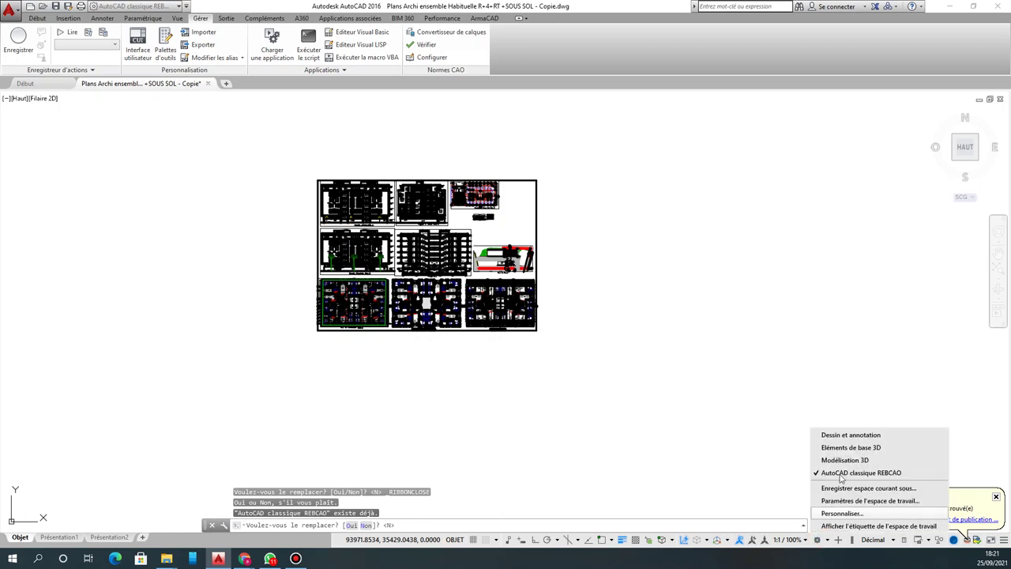
left_click(840, 434)
key("Escape")
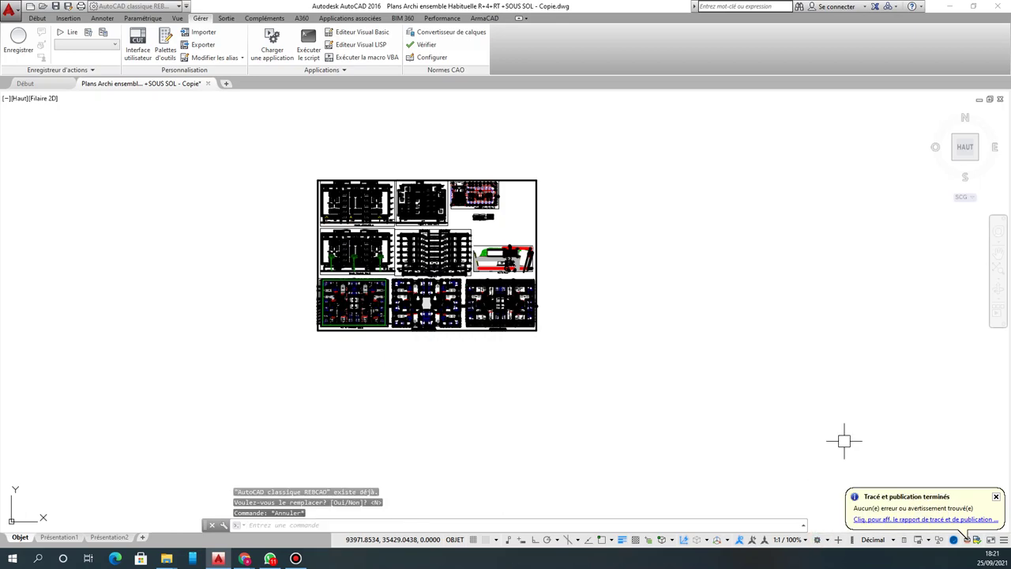
Step: Switch the workspace to Dessin et annotation and back to AutoCAD classique REBCAO
left_click(818, 539)
left_click(837, 433)
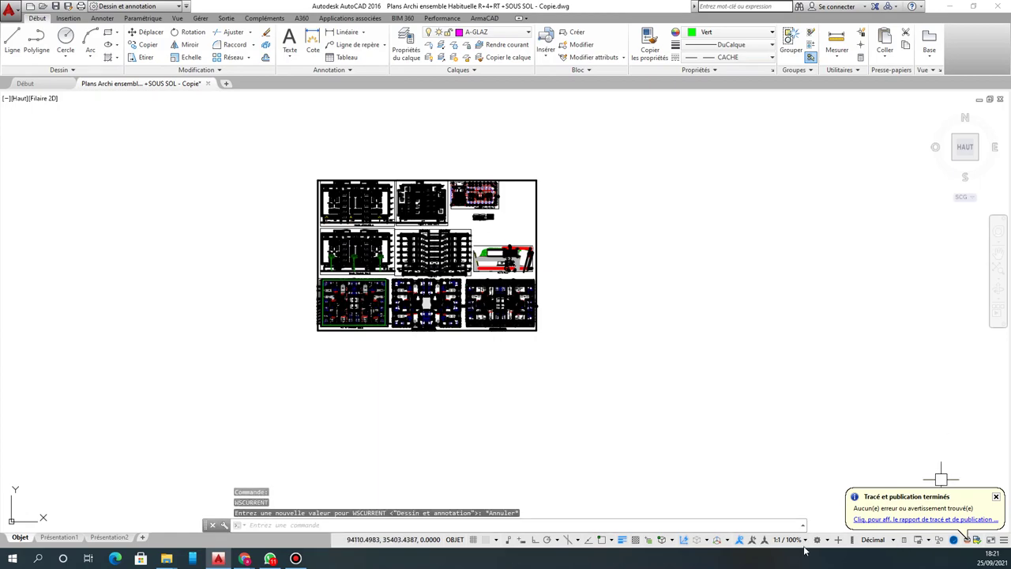
left_click(818, 540)
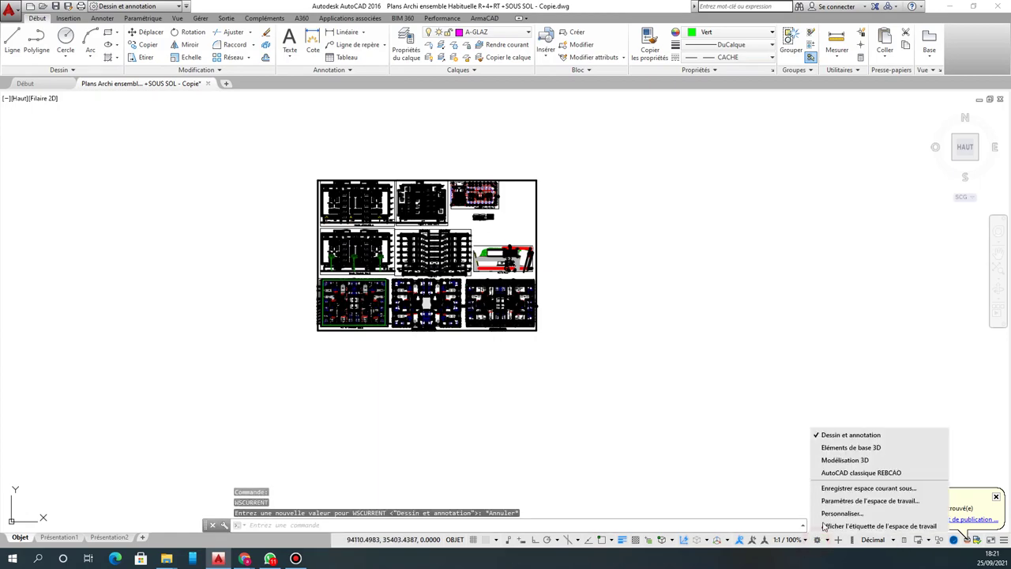
left_click(834, 467)
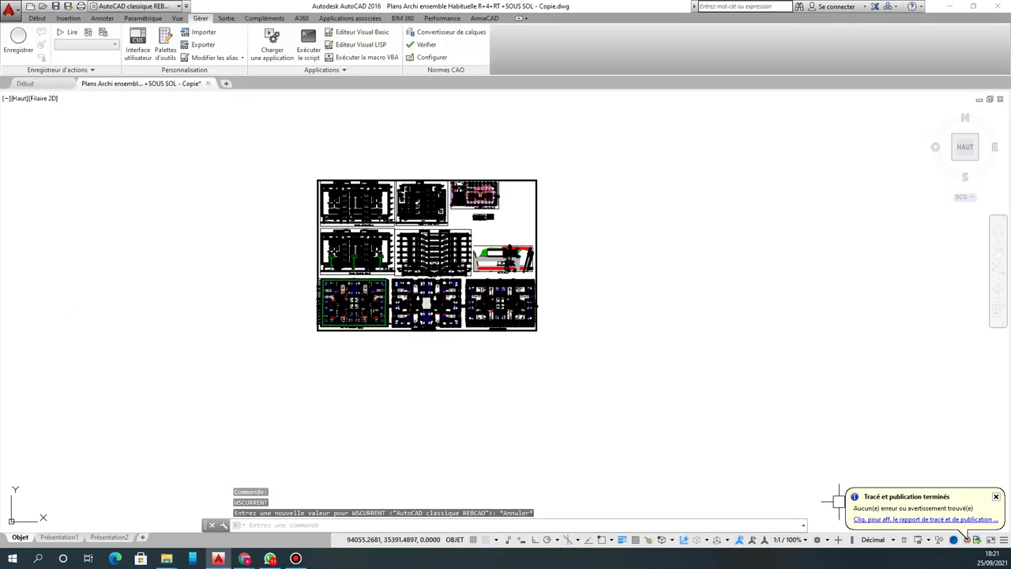
Step: Make Dessin et annotation the current workspace
left_click(817, 540)
left_click(837, 447)
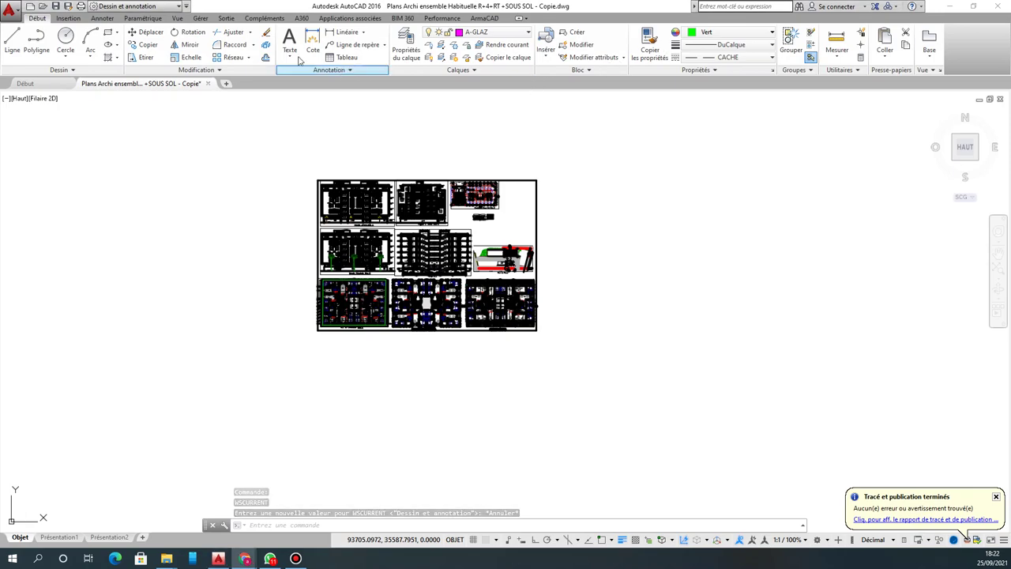
left_click(201, 19)
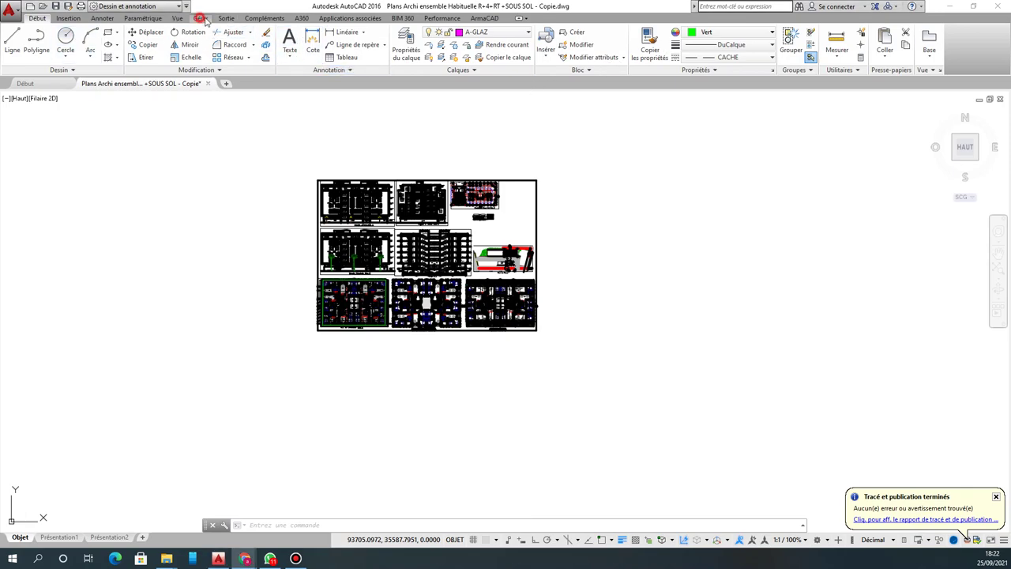
left_click(152, 18)
left_click(179, 19)
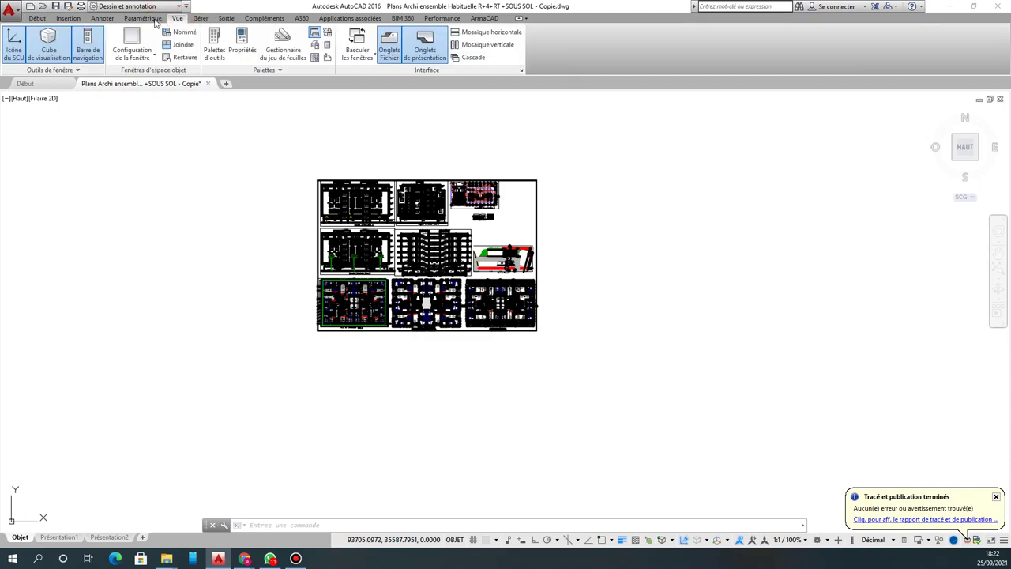
Step: Quit AutoCAD without saving the changes to the plans drawing and restart it with a blank drawing
left_click(138, 18)
left_click(73, 19)
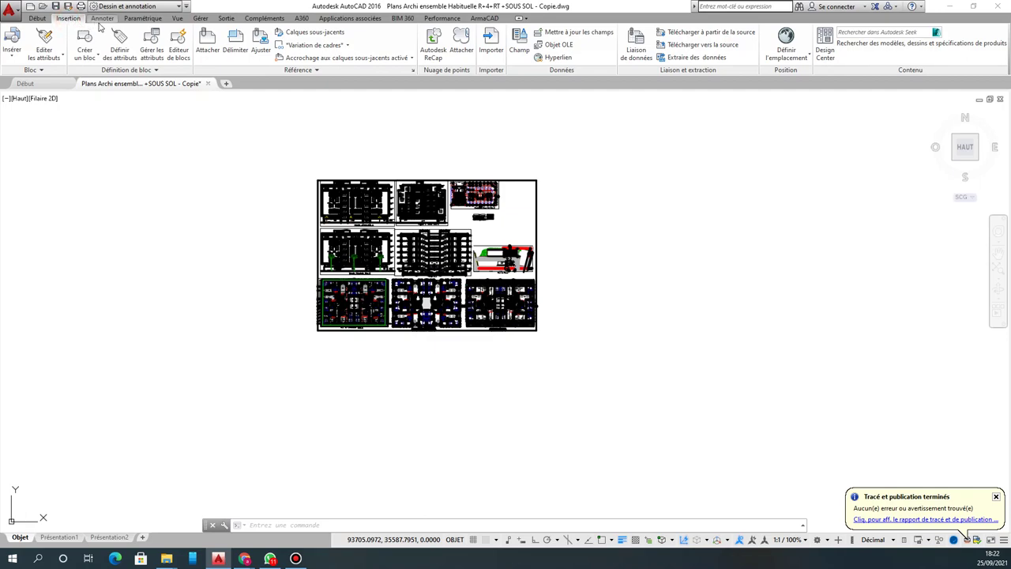
left_click(999, 7)
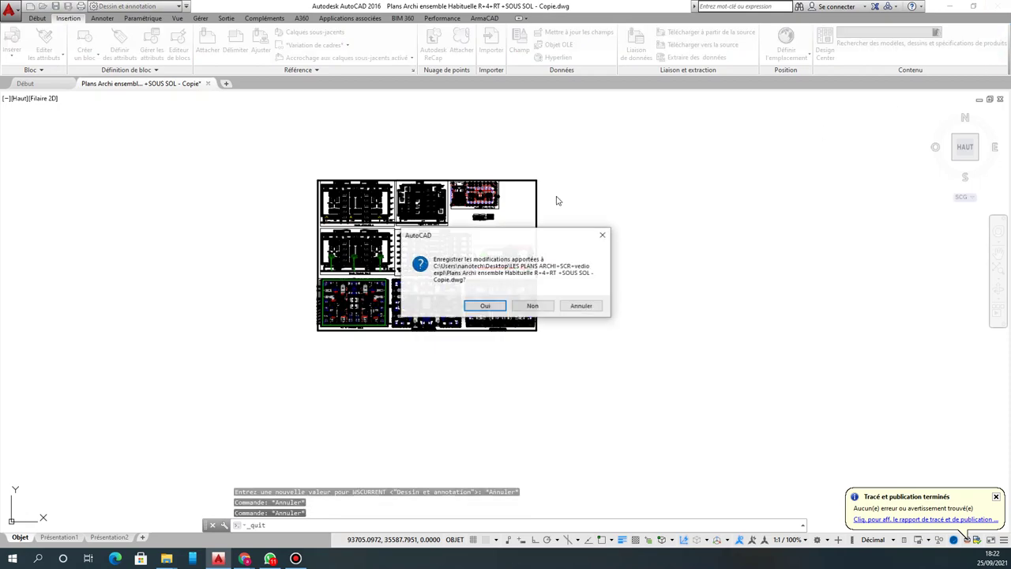
left_click(540, 310)
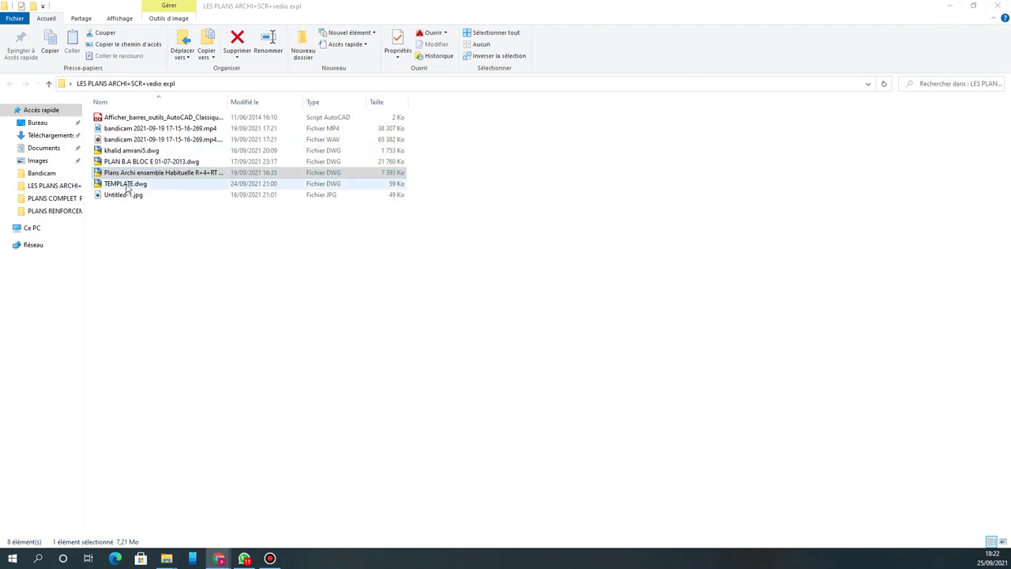
left_click(167, 174)
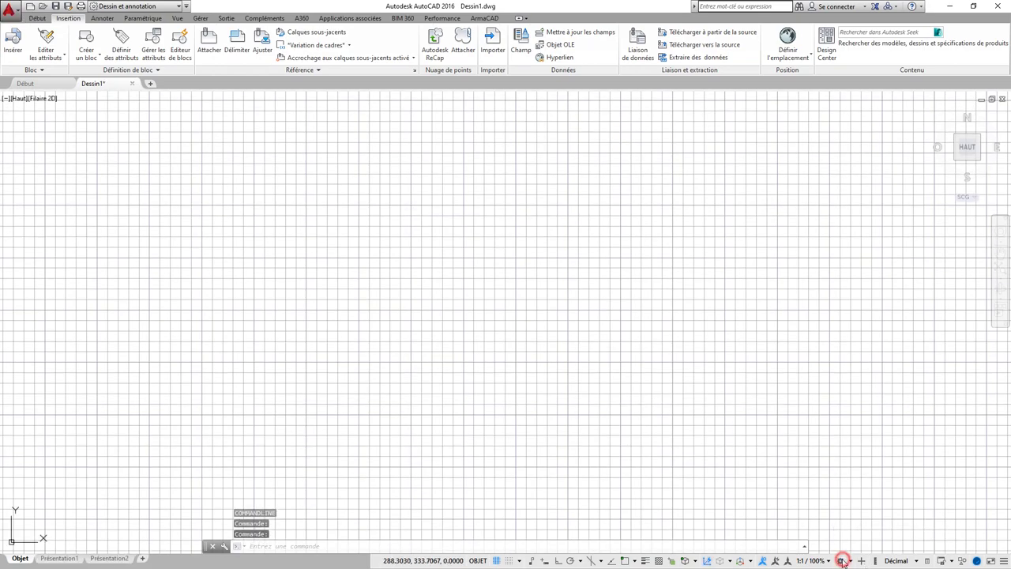
Step: Switch the blank drawing's workspace to AutoCAD classique REBCAO and back to Dessin et annotation
left_click(841, 560)
left_click(877, 493)
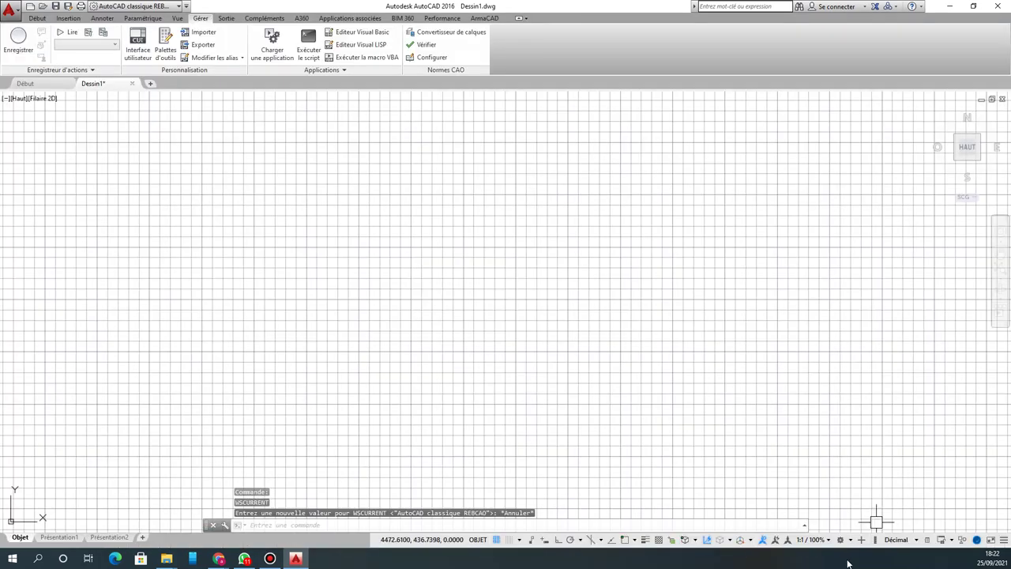
left_click(841, 544)
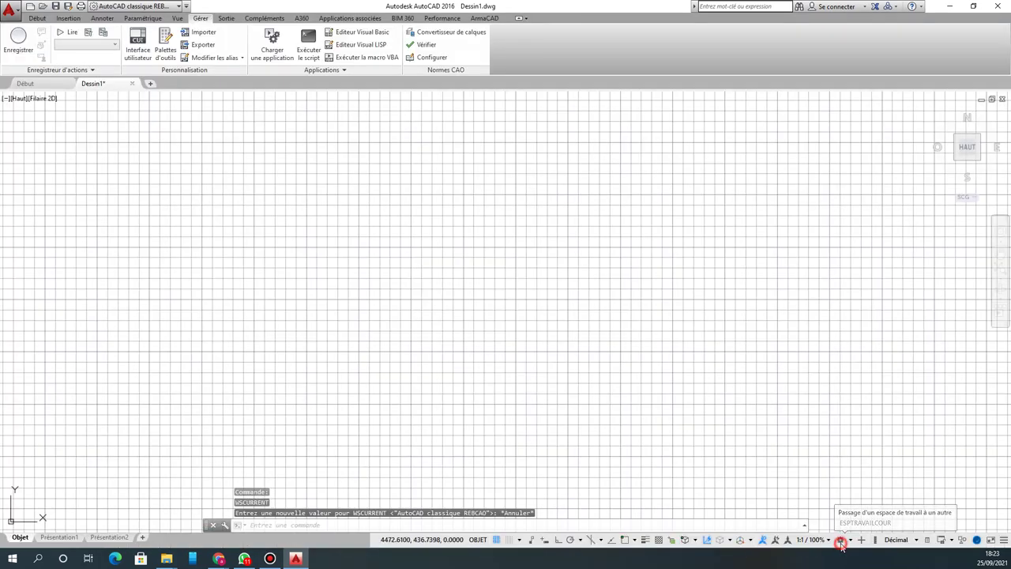
left_click(896, 447)
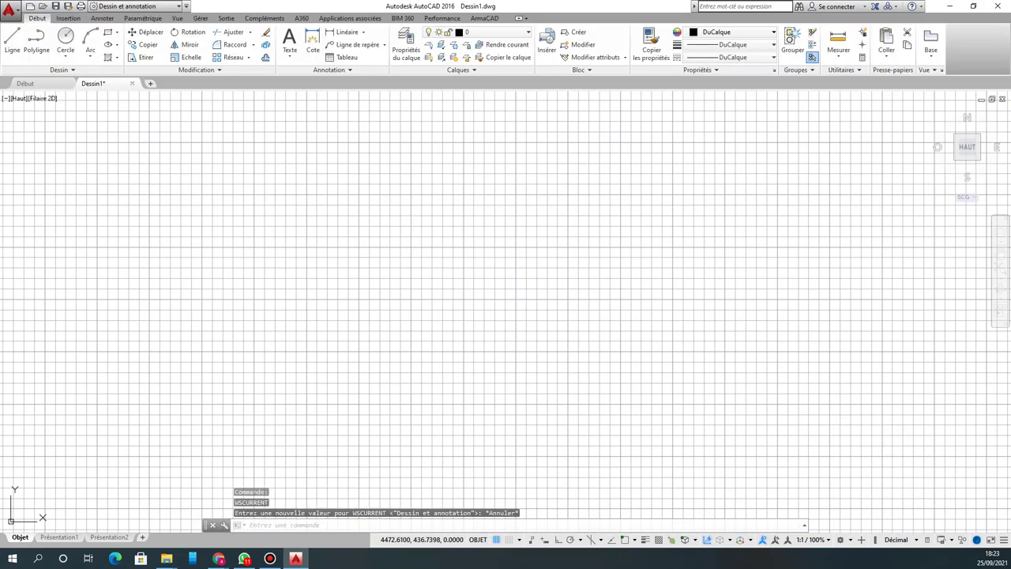
Step: Try to run the script Afficher_barres_outils_AutoCAD_Classique.SCR in the blank drawing
left_click(177, 18)
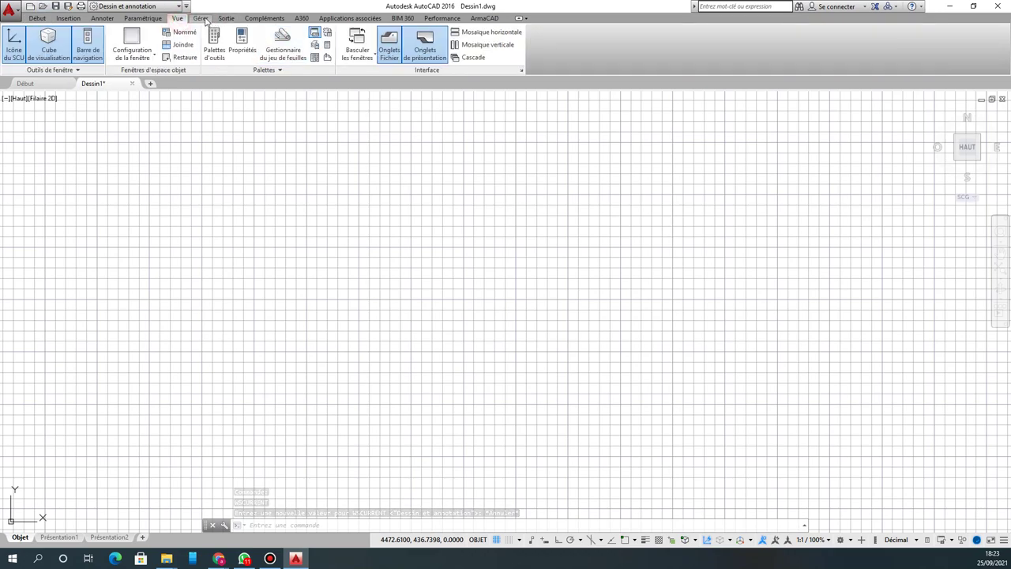
left_click(198, 18)
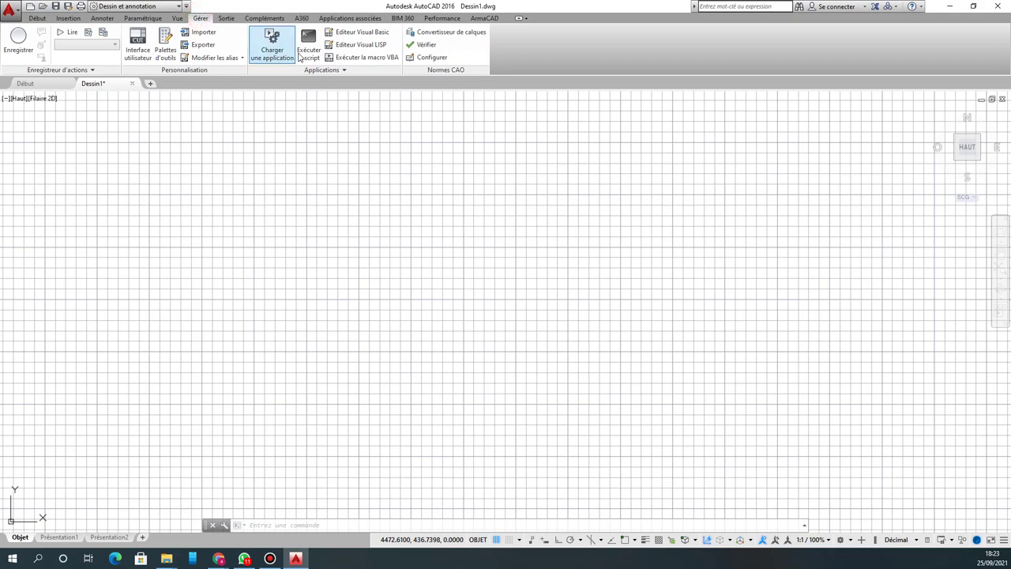
left_click(306, 40)
double_click(466, 192)
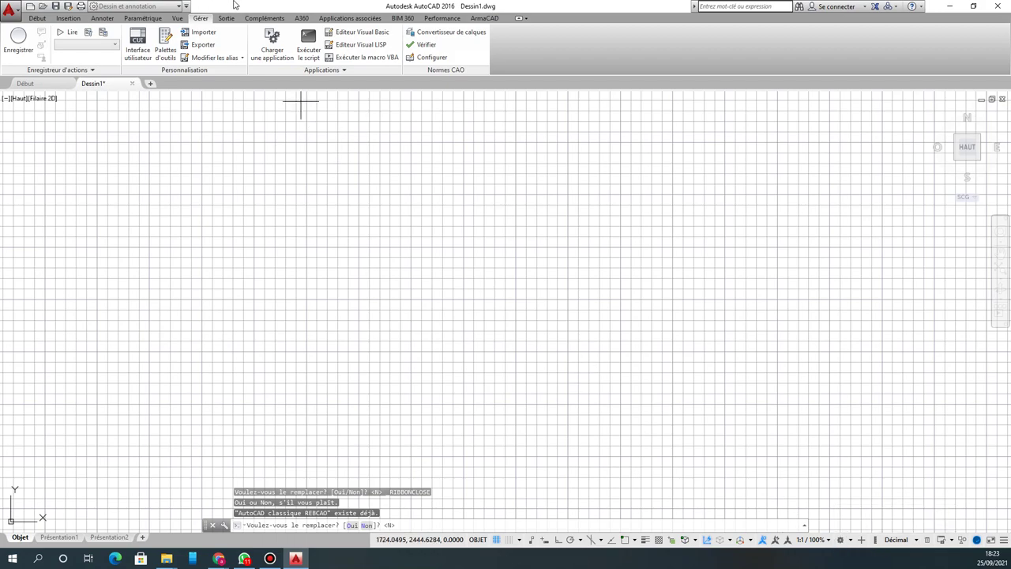
left_click(271, 45)
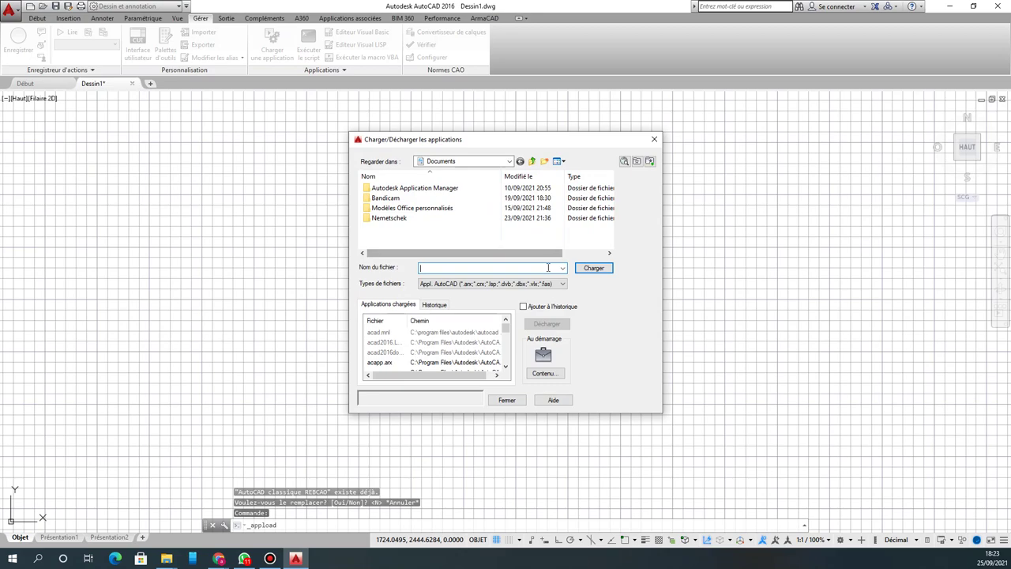
left_click(442, 161)
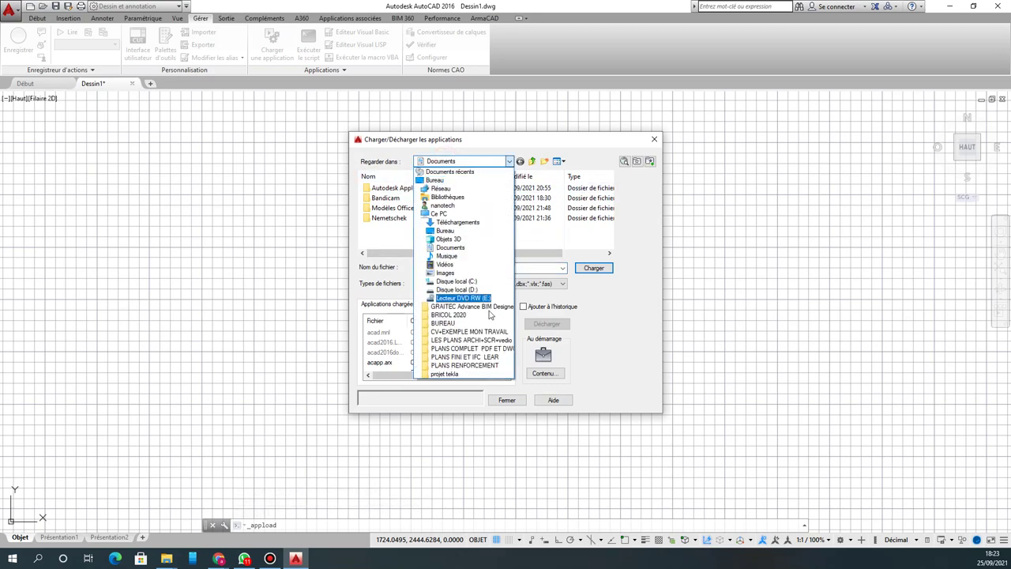
left_click(776, 248)
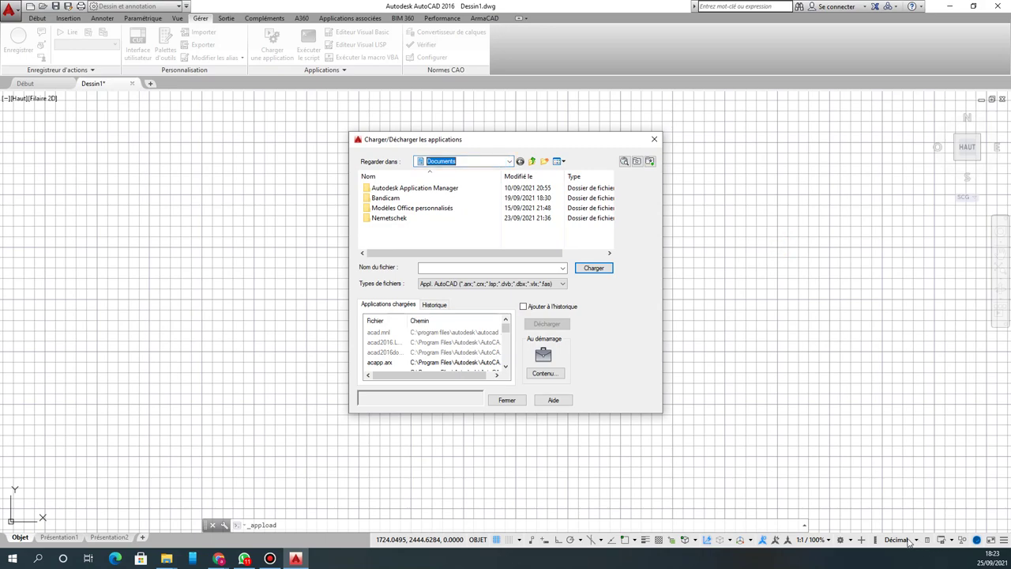
left_click(660, 141)
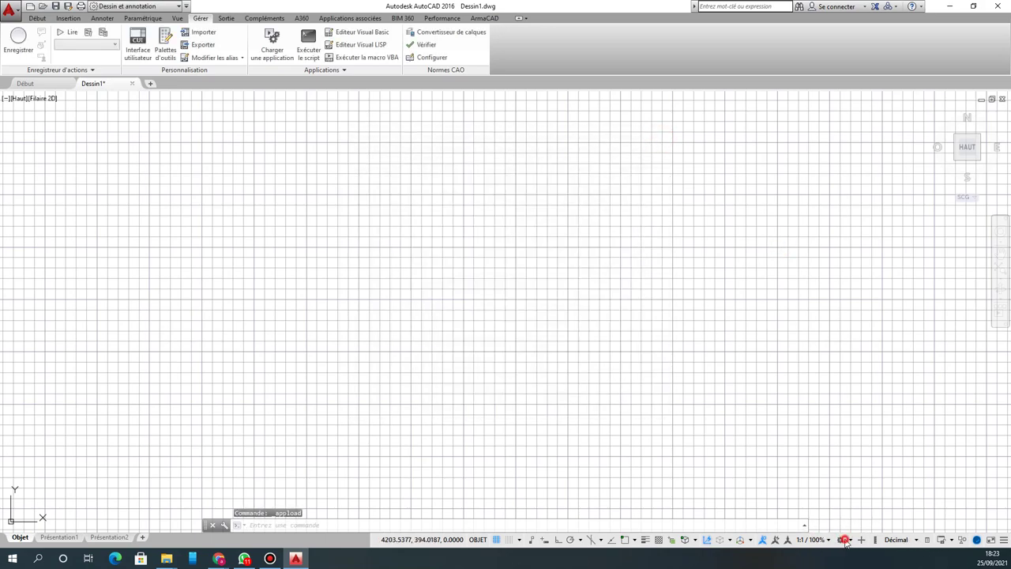
left_click(843, 540)
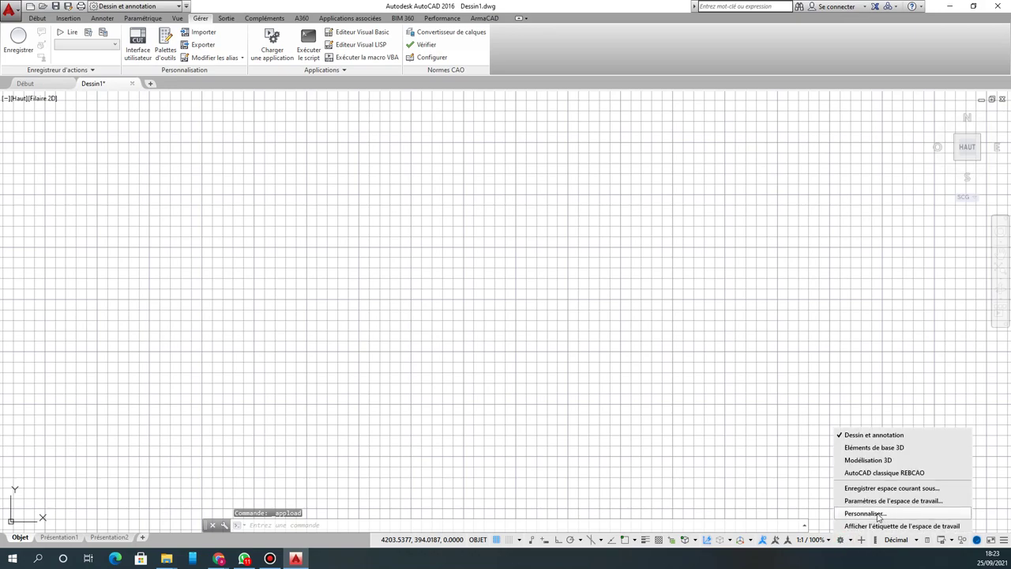
left_click(900, 500)
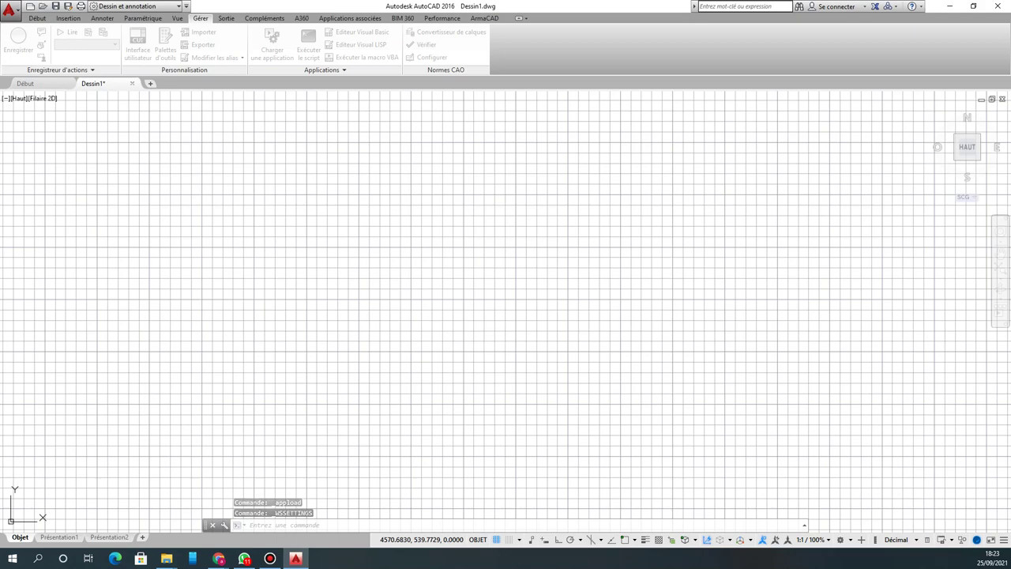
key("Escape")
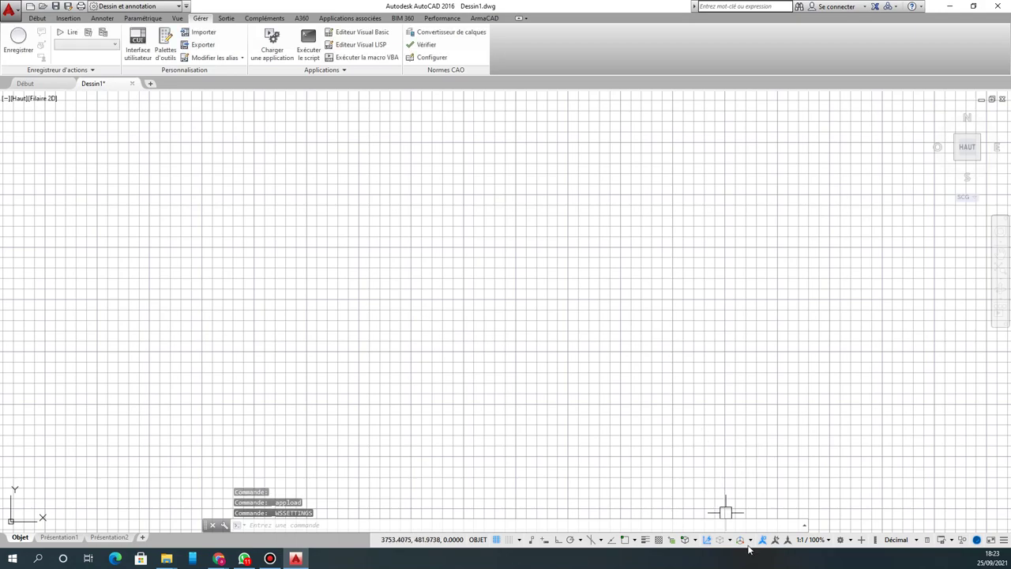
left_click(837, 539)
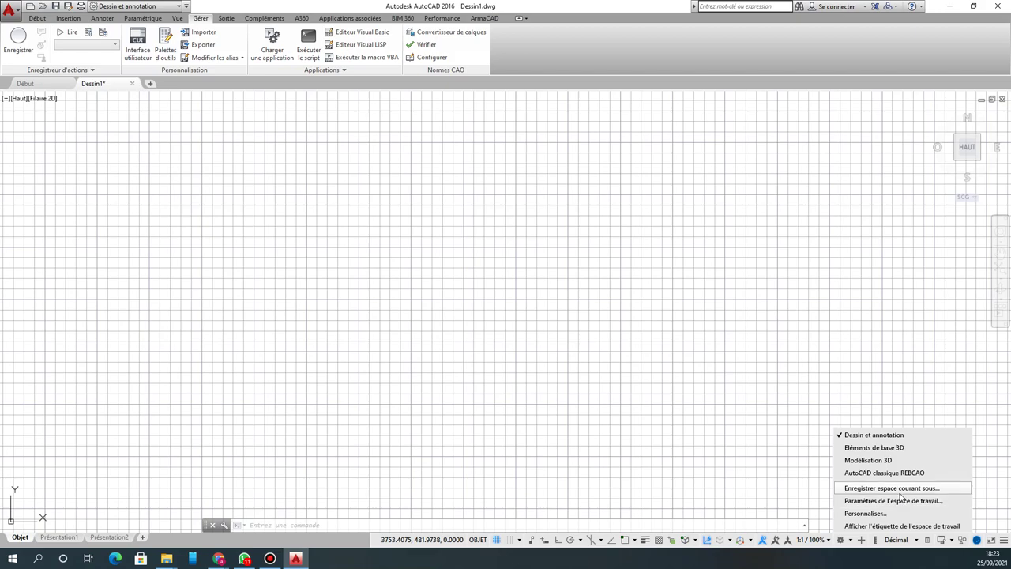
left_click(899, 496)
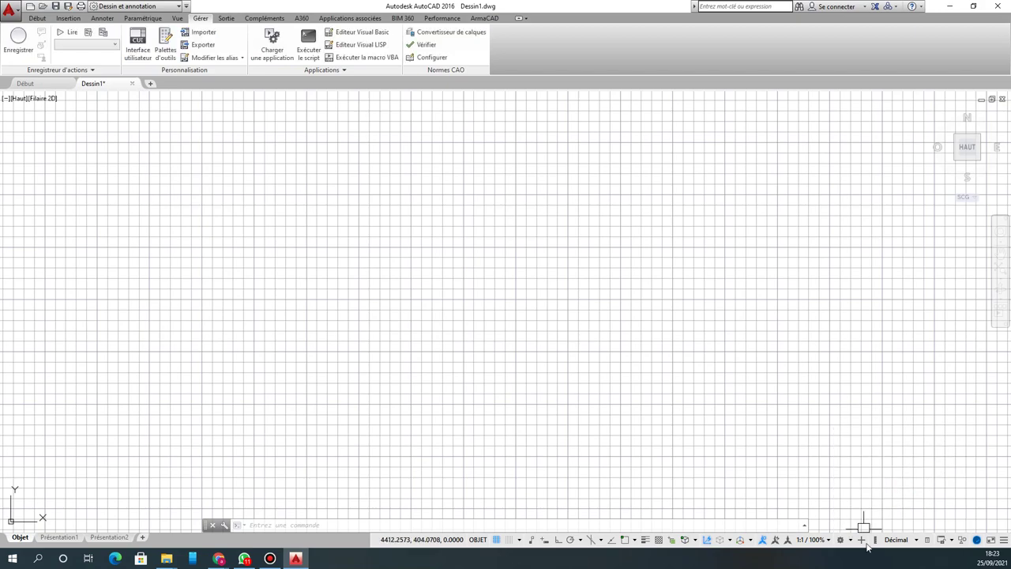
Step: Delete the existing AutoCAD classique REBCAO workspace in the user interface customization and apply the change
left_click(842, 540)
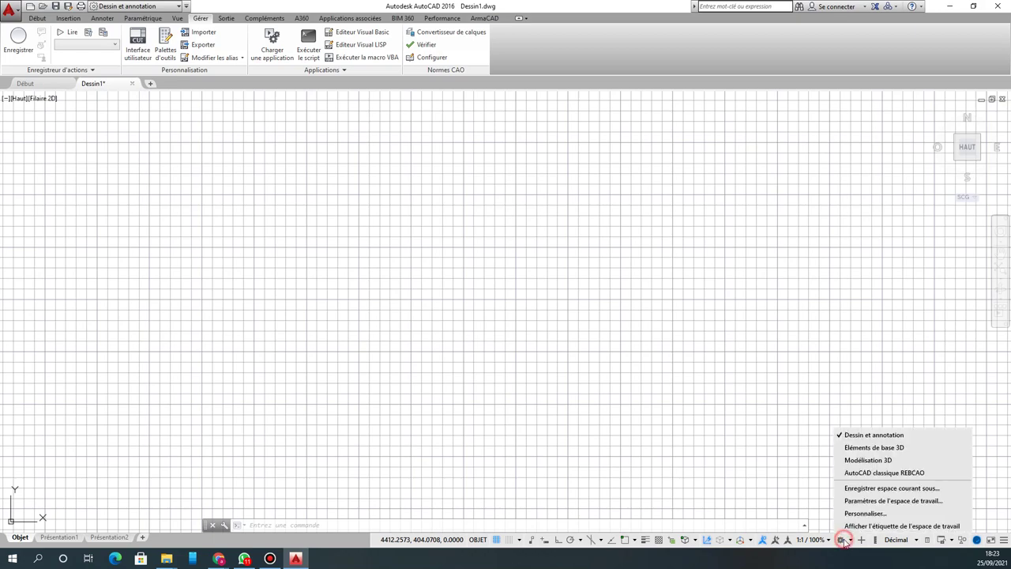
left_click(885, 515)
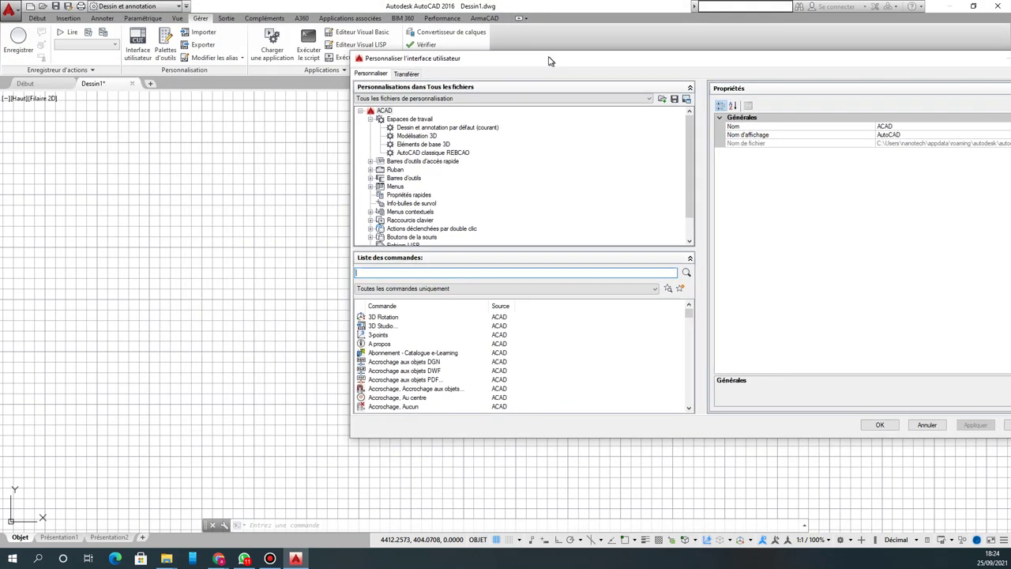
left_click(426, 151)
right_click(426, 152)
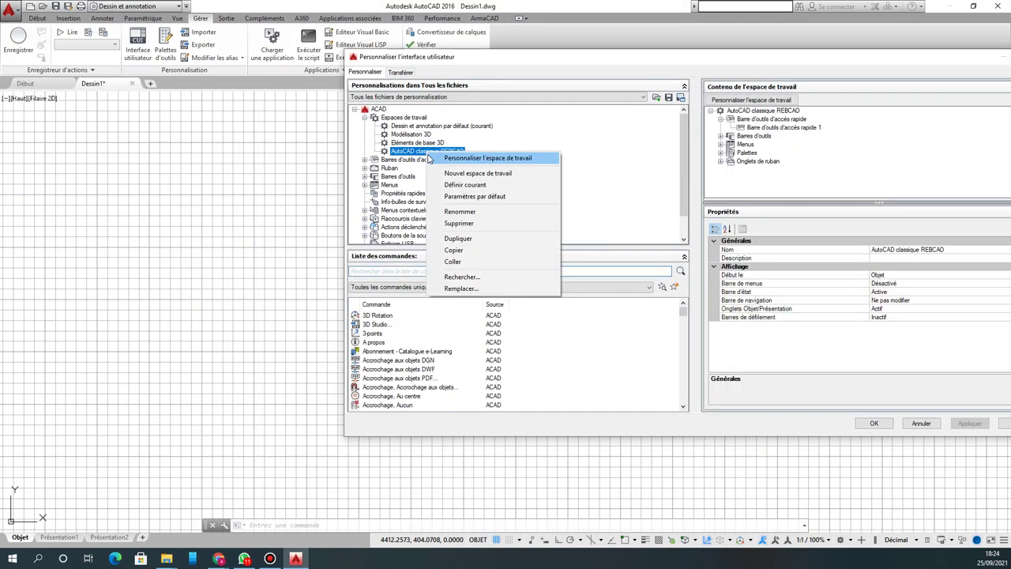
left_click(479, 224)
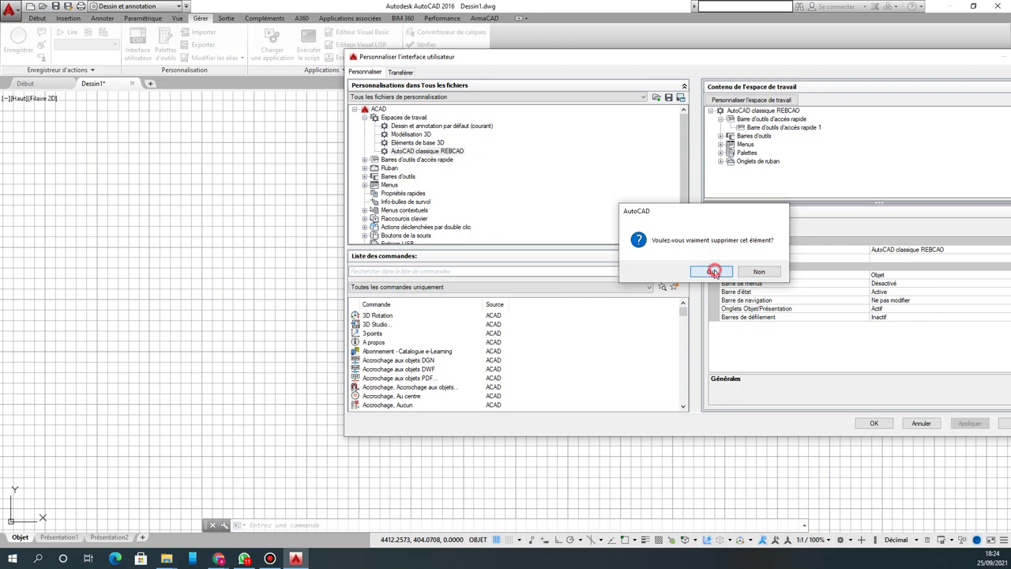
left_click(704, 335)
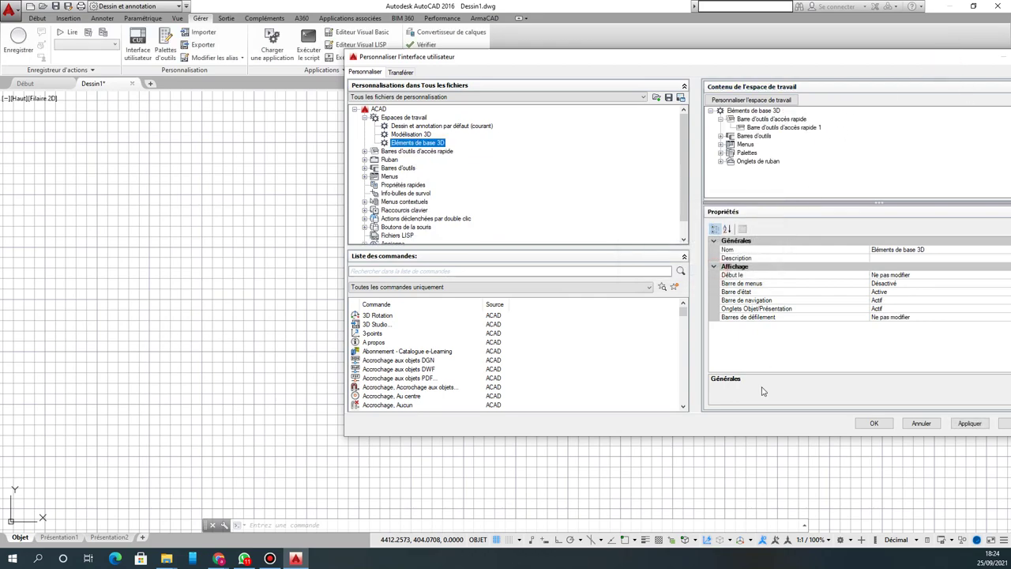
left_click(417, 127)
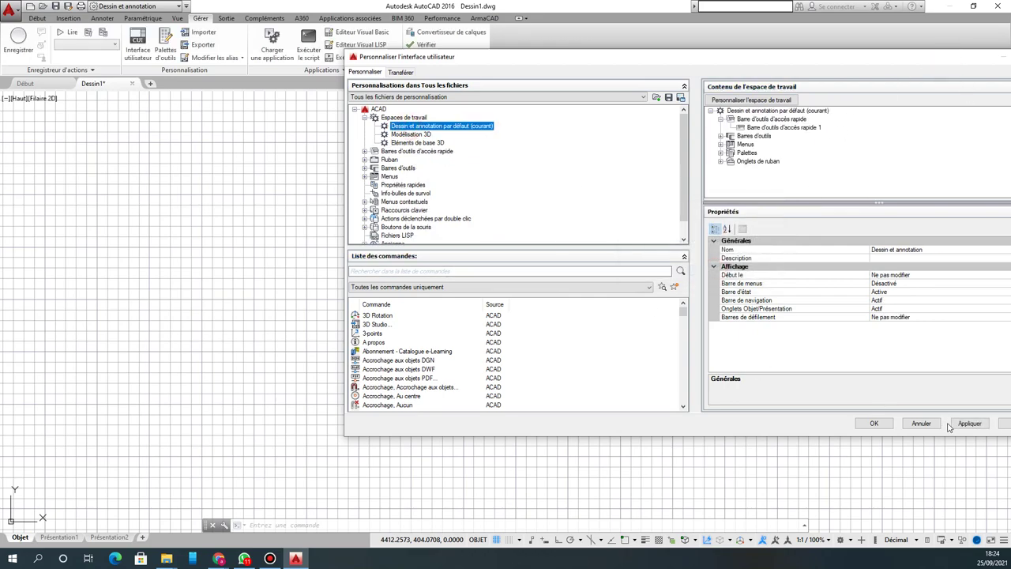
left_click(959, 424)
left_click(873, 423)
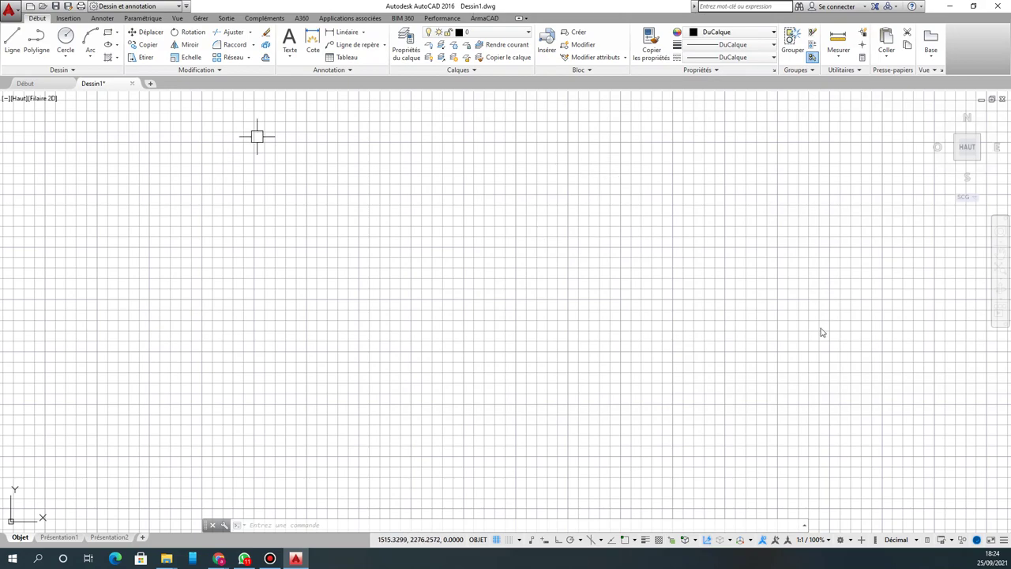
Step: Run the script file Afficher_barres_outils_AutoCAD_Classique.SCR to rebuild the classic workspace with its toolbars
left_click(227, 18)
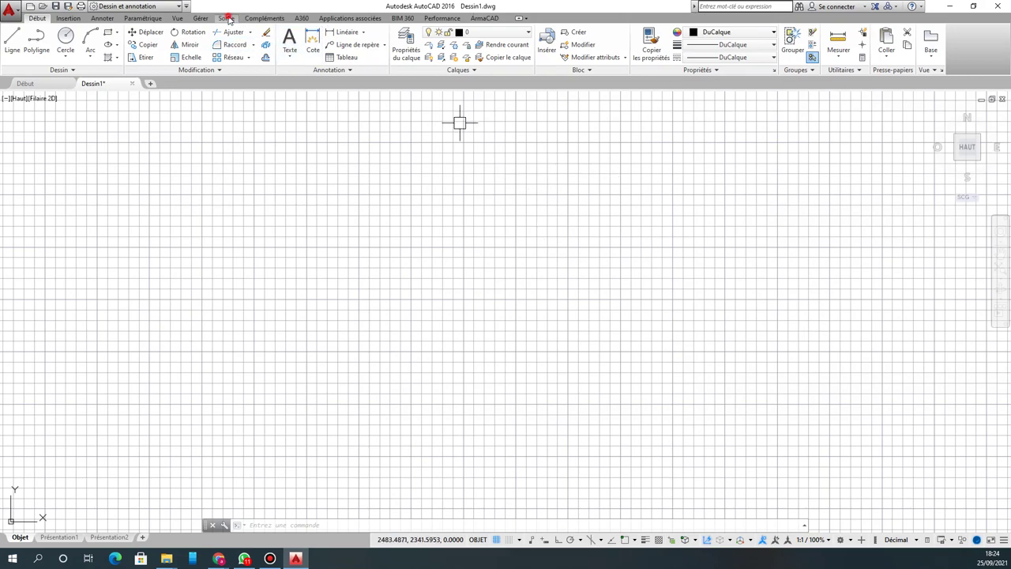
left_click(201, 18)
left_click(307, 43)
left_click(439, 192)
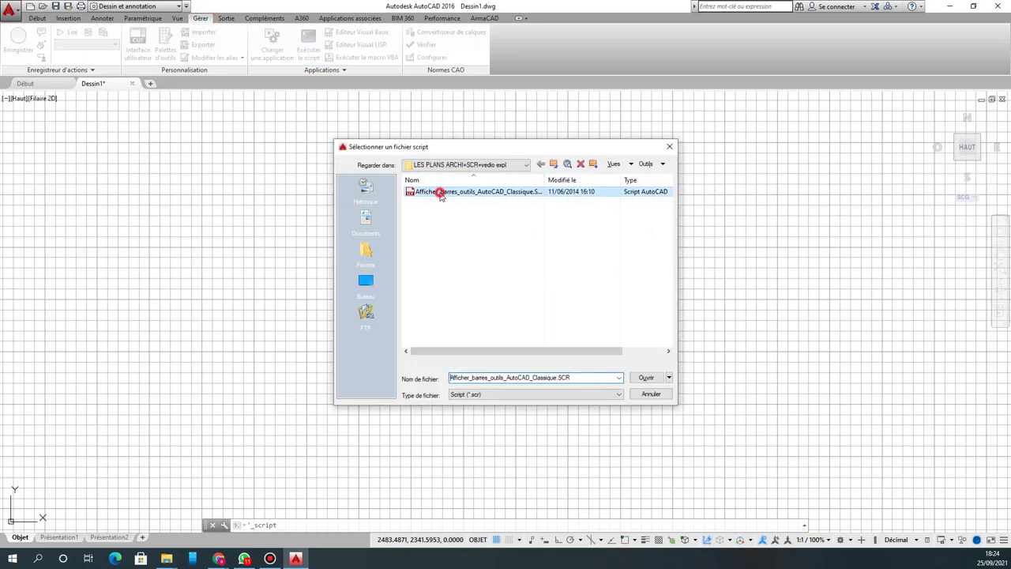
double_click(440, 195)
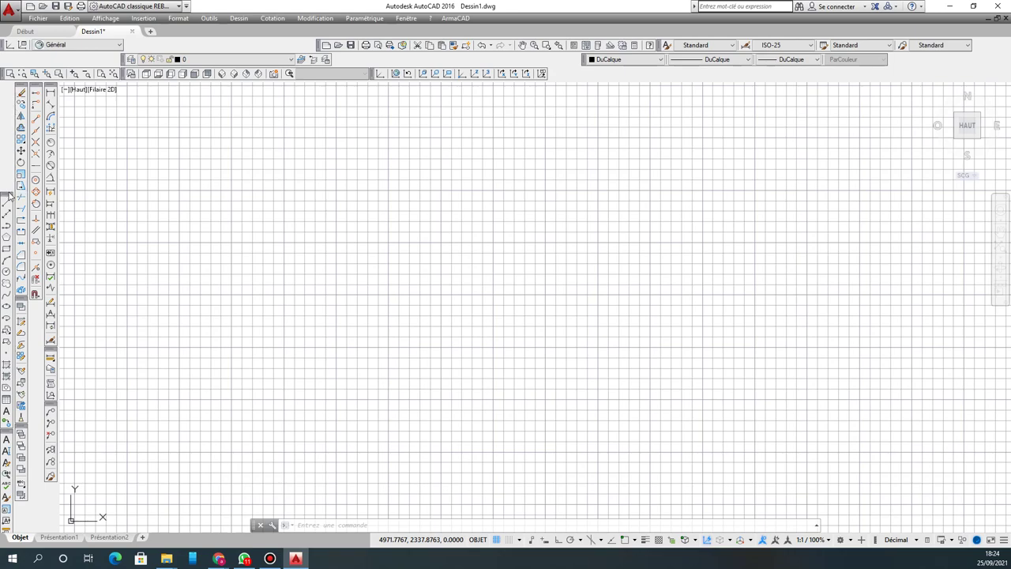
Step: Dock the drawing toolbar at the upper end of the outermost vertical toolbar column
left_click_drag(7, 197, 6, 155)
left_click_drag(9, 92, 9, 92)
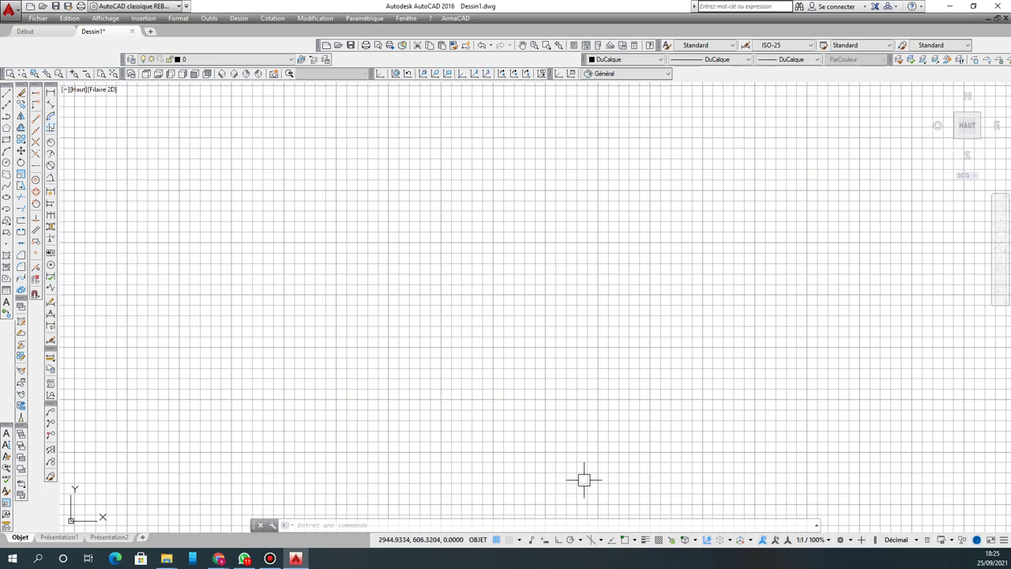
Step: Examine the AutoCAD classique REBCAO workspace's contents, properties and available actions in the user interface customization
left_click(842, 540)
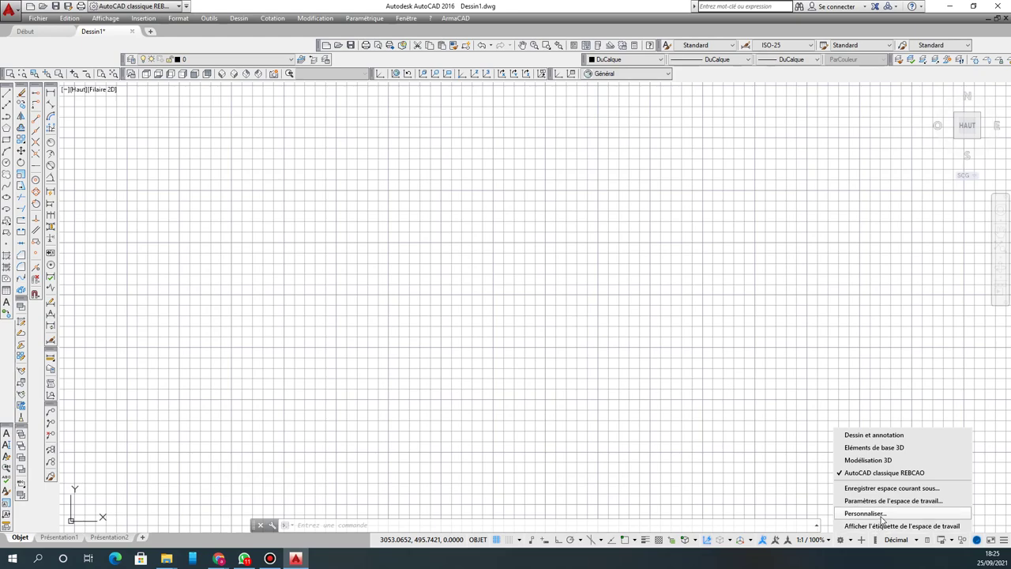
left_click(864, 513)
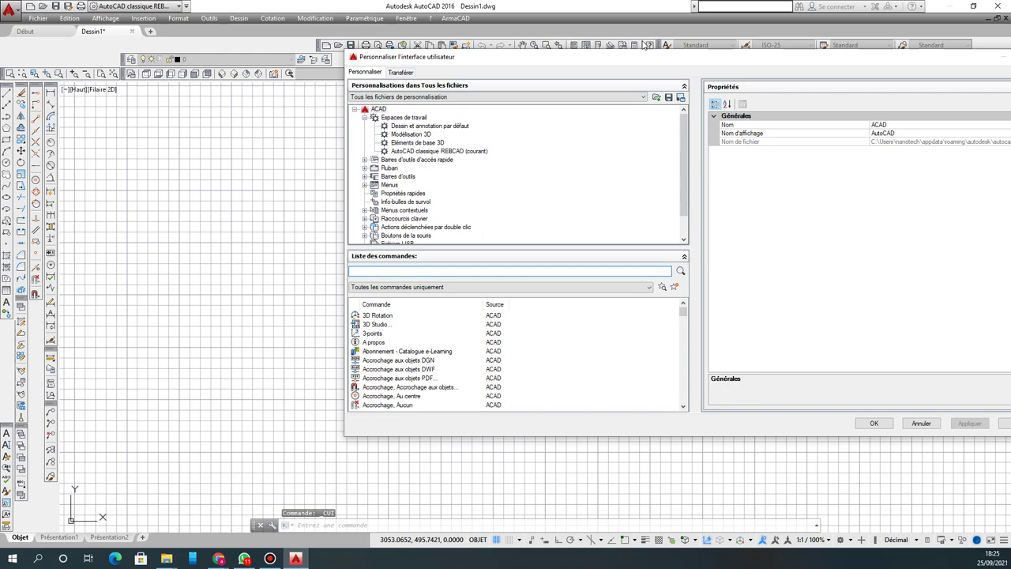
left_click_drag(570, 62, 556, 60)
left_click(423, 150)
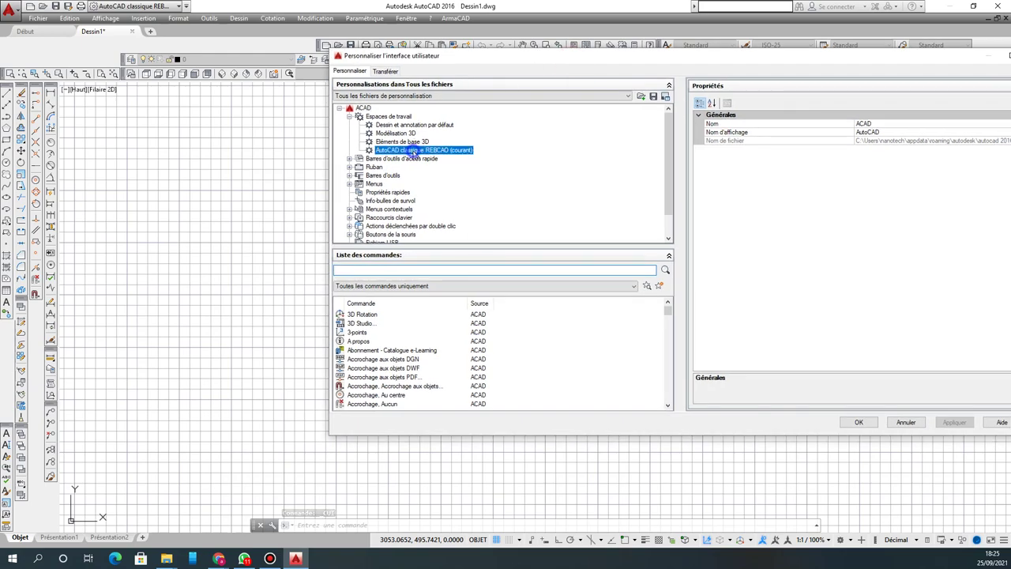
right_click(428, 151)
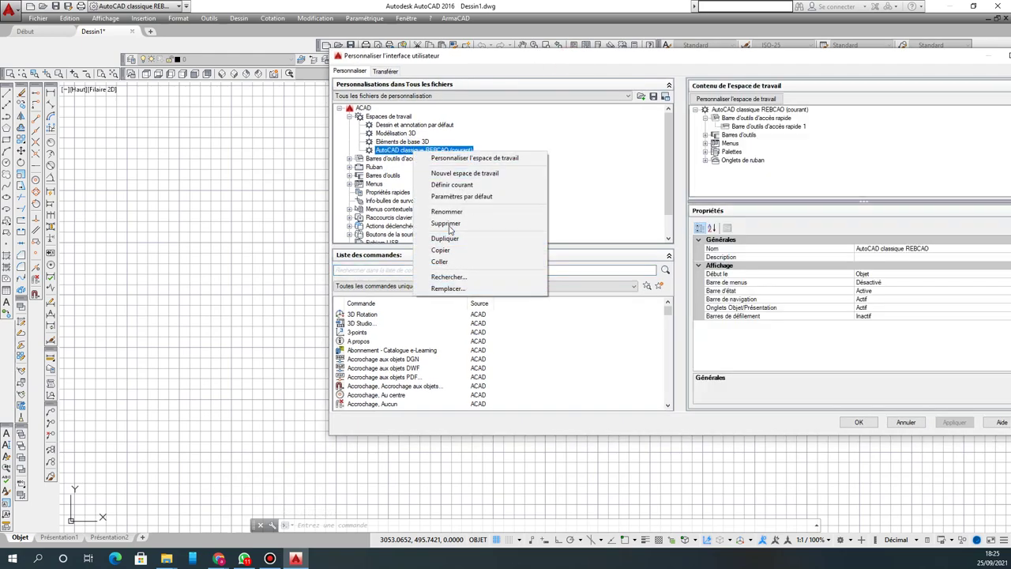
left_click_drag(944, 57, 808, 57)
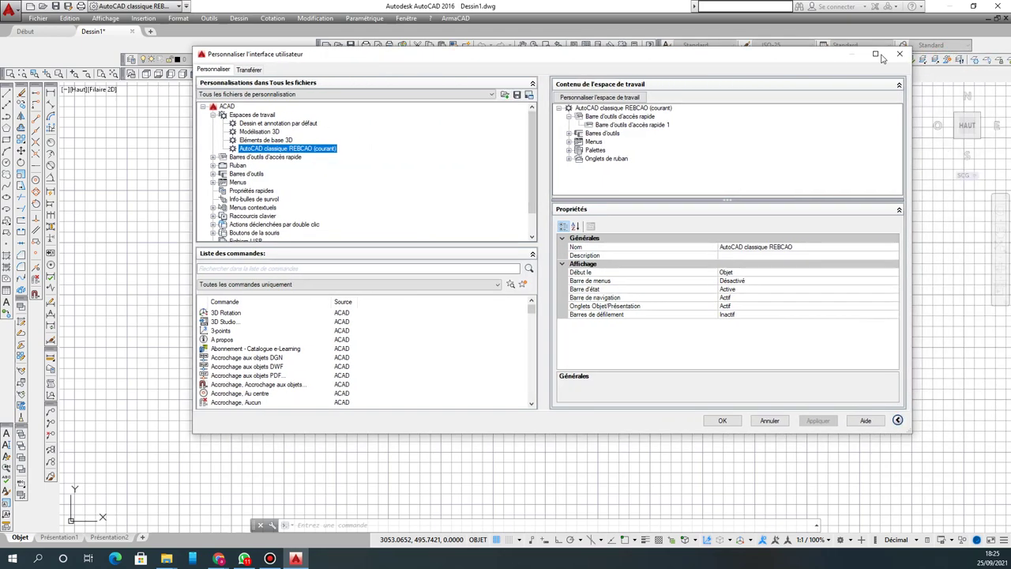
Step: Close the user interface customization dialog and open the drawing VILLA SALA JDIDA.dwg
left_click(900, 57)
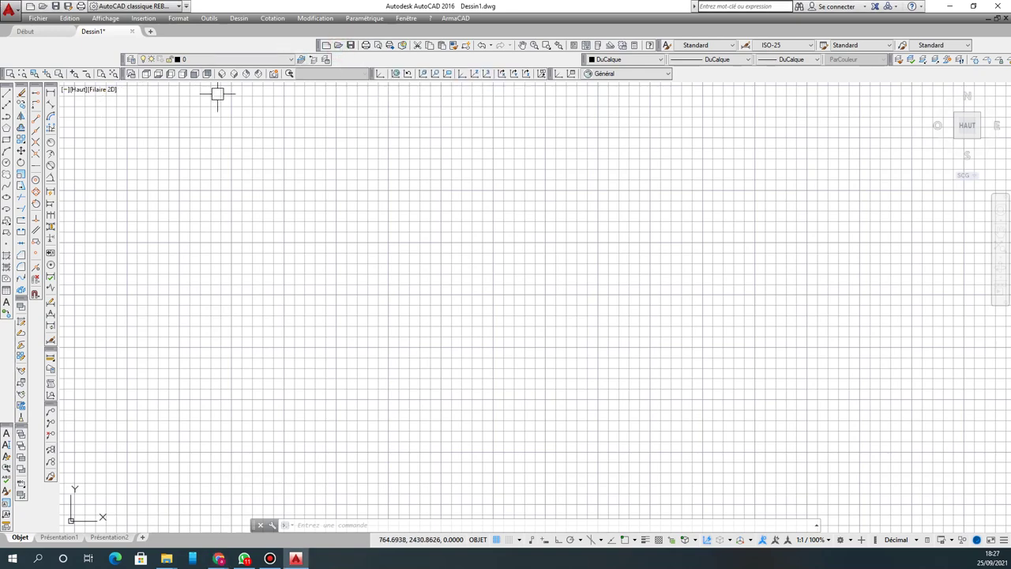
left_click(338, 45)
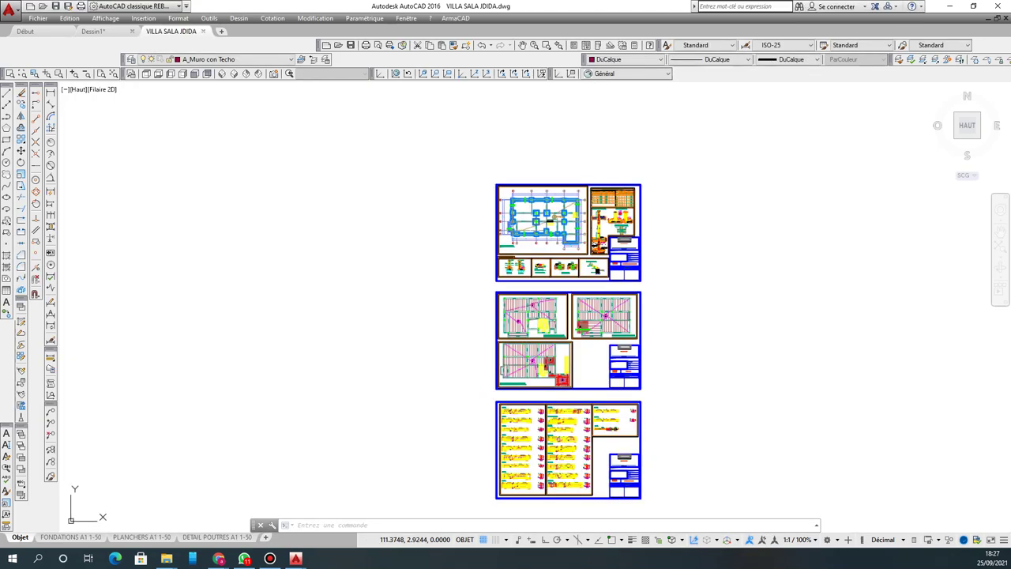
Step: Examine the foundation plan sheet with its footing table, column elevations and foundation details
scroll(573, 200, "up", 6)
scroll(309, 194, "down", 4)
scroll(384, 196, "up", 4)
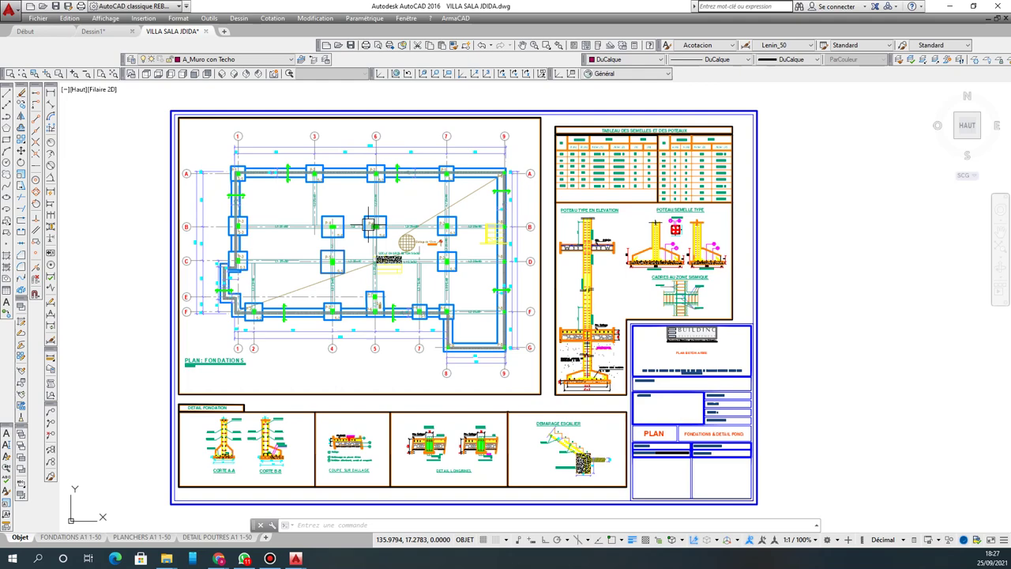
mouse_move(374, 227)
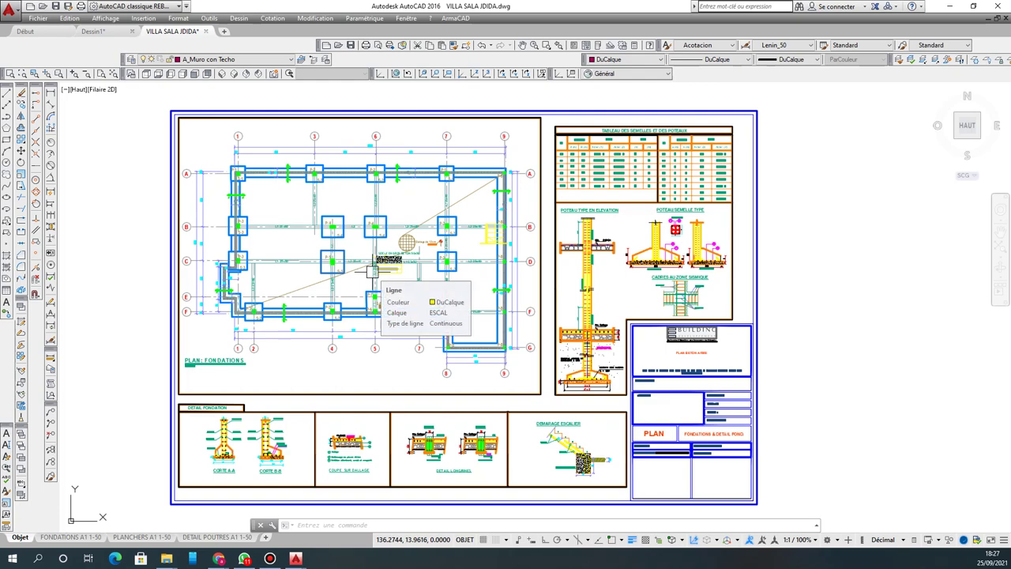
mouse_move(384, 332)
scroll(384, 332, "down", 1)
scroll(480, 232, "up", 1)
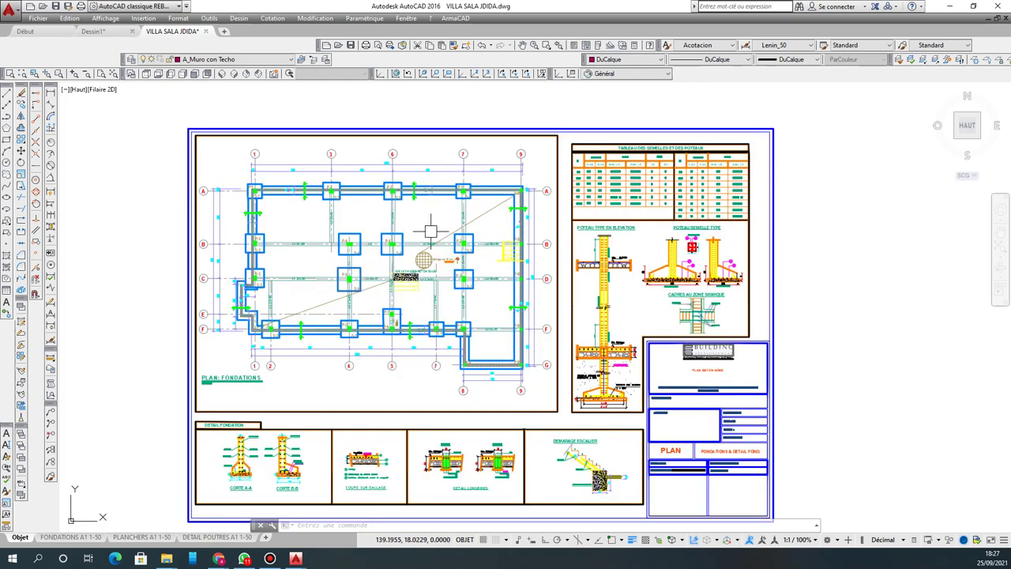
scroll(540, 170, "down", 1)
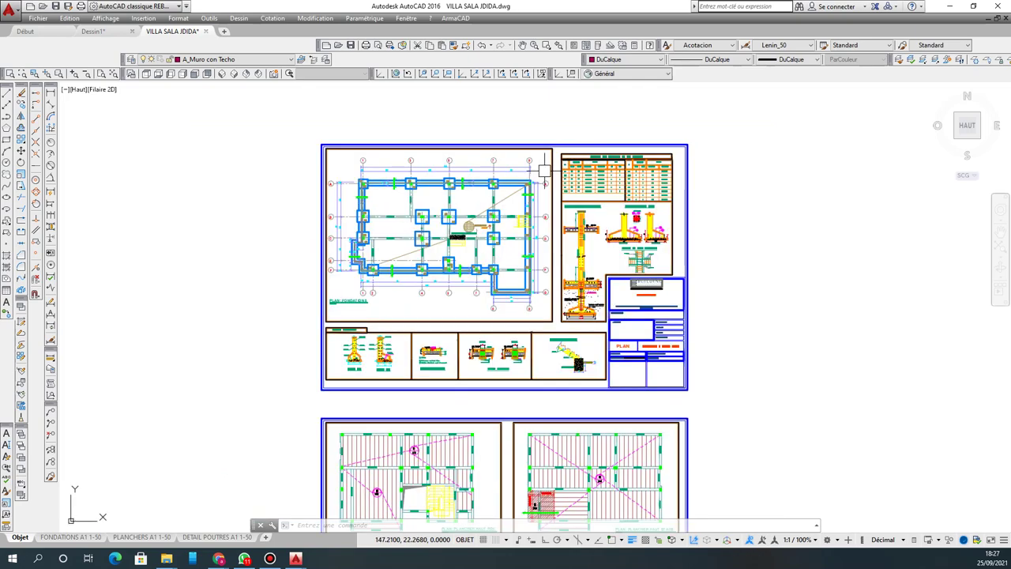
scroll(460, 311, "up", 2)
scroll(424, 342, "up", 1)
scroll(520, 251, "down", 3)
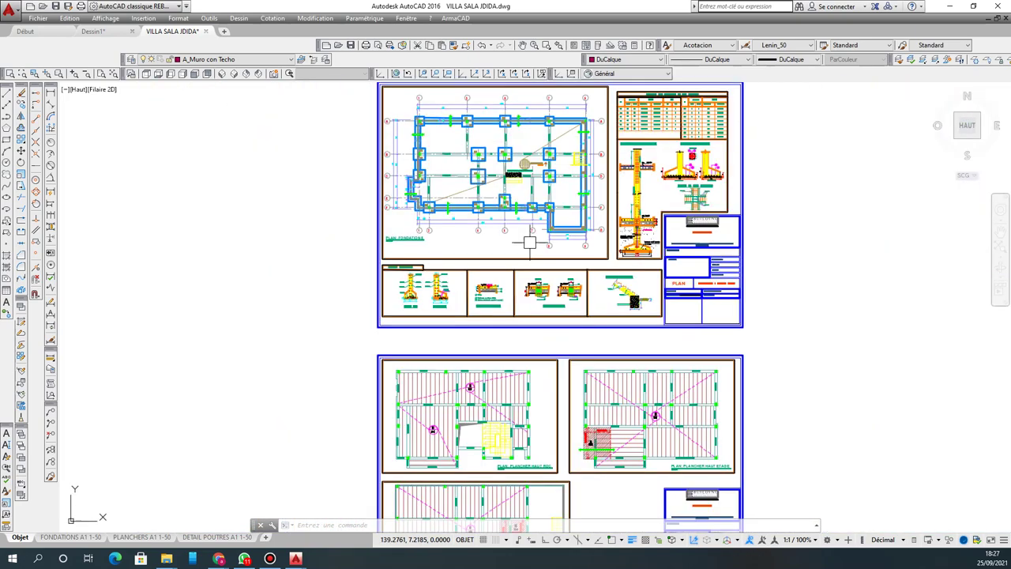
scroll(525, 163, "up", 3)
scroll(466, 134, "down", 5)
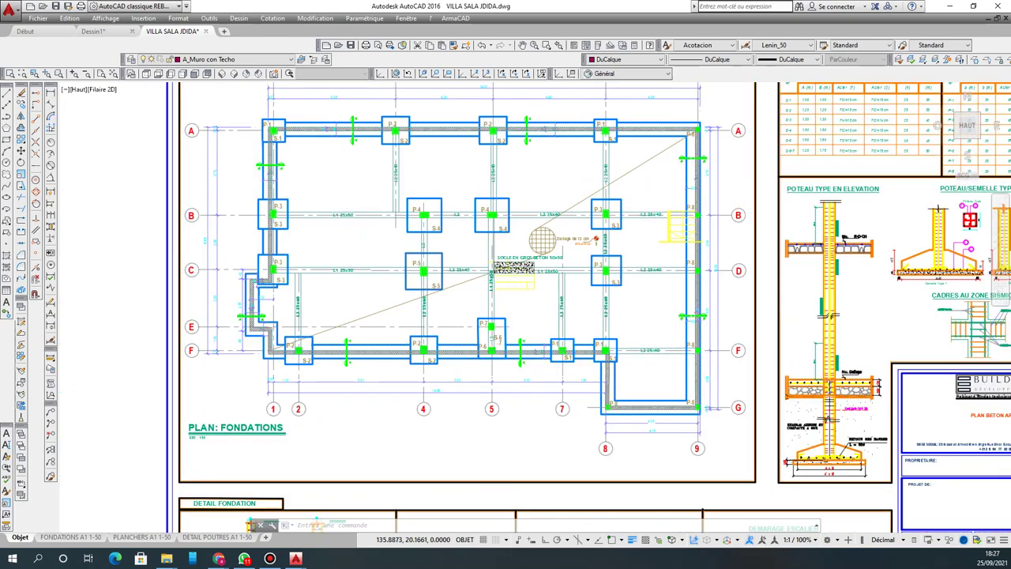
scroll(474, 292, "up", 5)
scroll(427, 245, "down", 3)
Step: Examine the floor framing plans on the second sheet, including the PLANCHER HAUT RDC plan, and the beam detail sheet
scroll(415, 222, "down", 3)
scroll(467, 328, "up", 3)
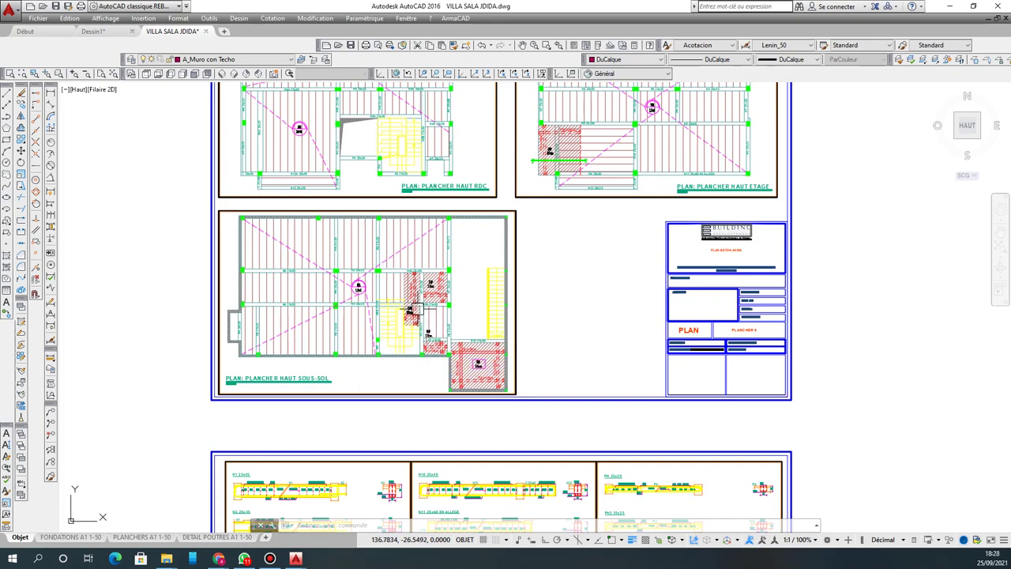
scroll(540, 211, "down", 2)
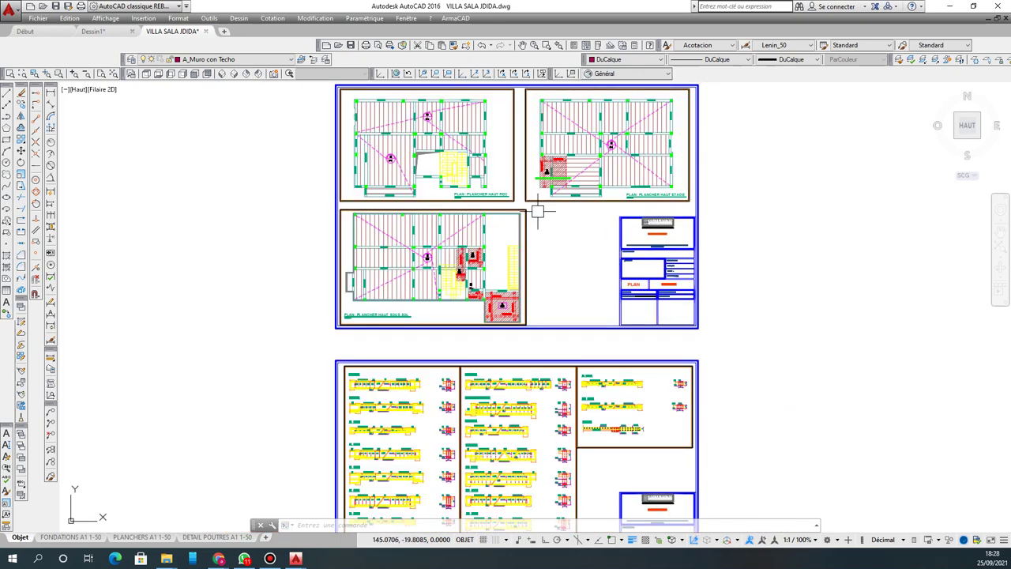
scroll(473, 231, "down", 2)
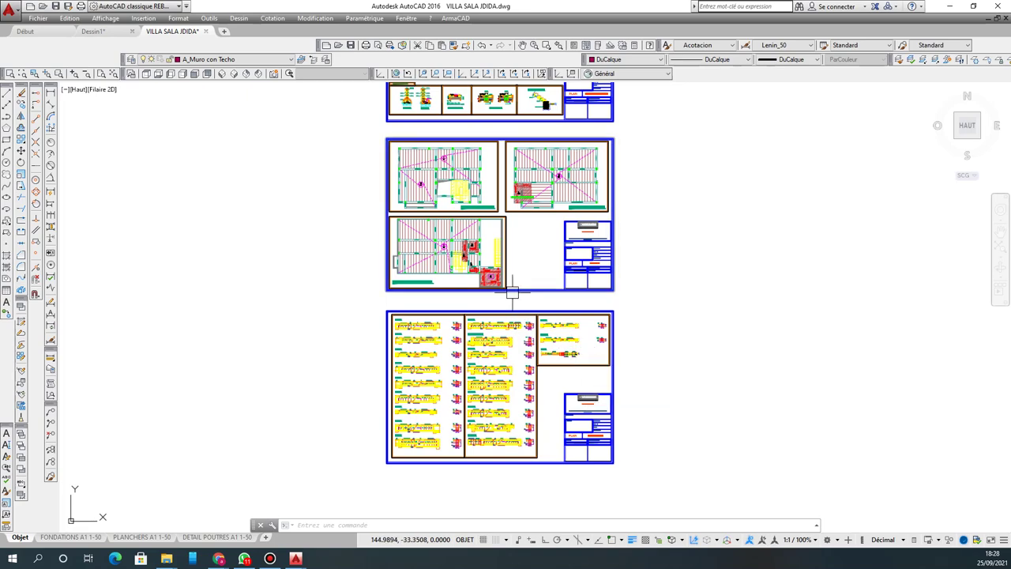
scroll(446, 206, "up", 8)
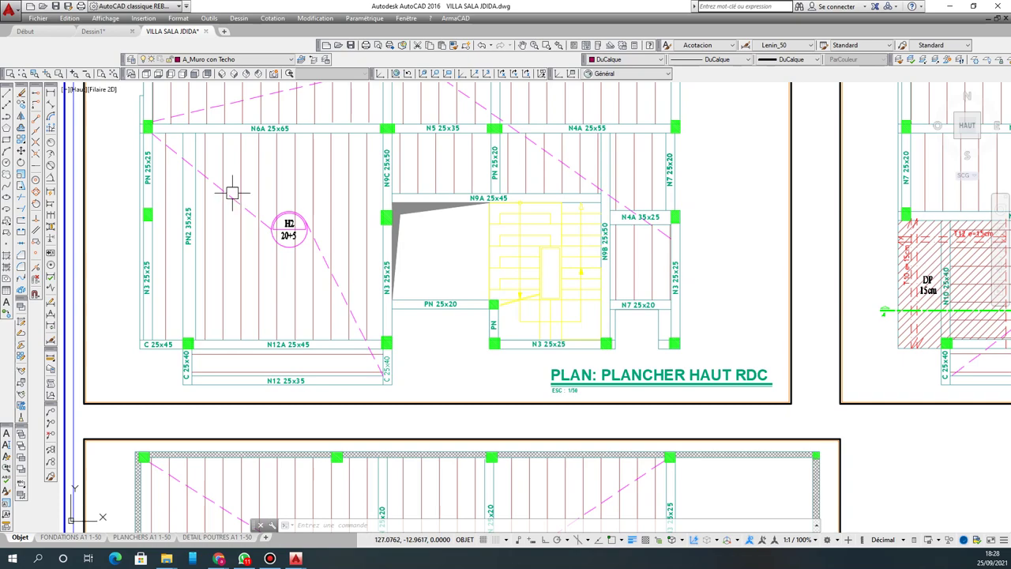
scroll(230, 204, "up", 5)
scroll(399, 304, "down", 4)
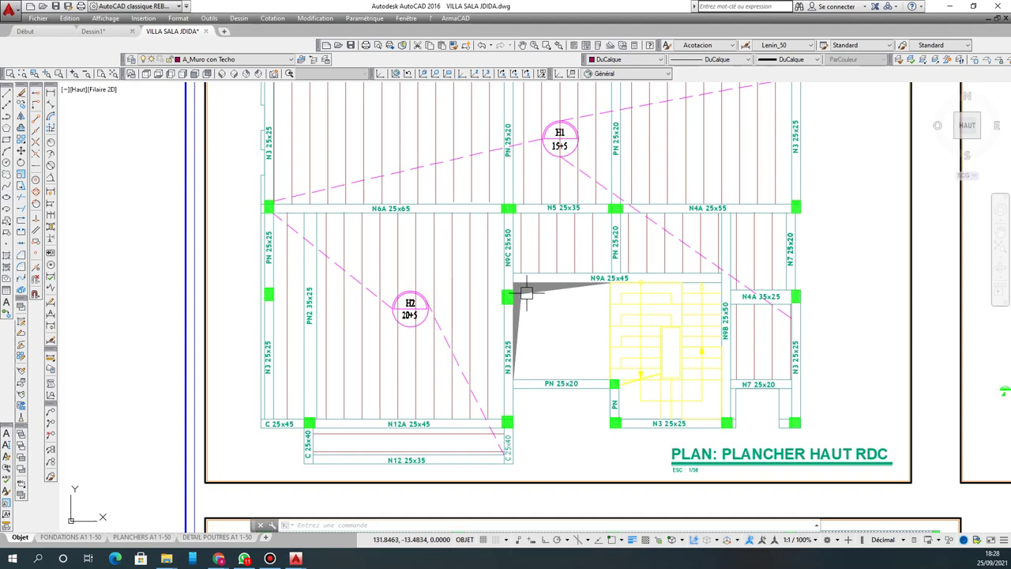
scroll(535, 299, "down", 4)
scroll(505, 268, "down", 2)
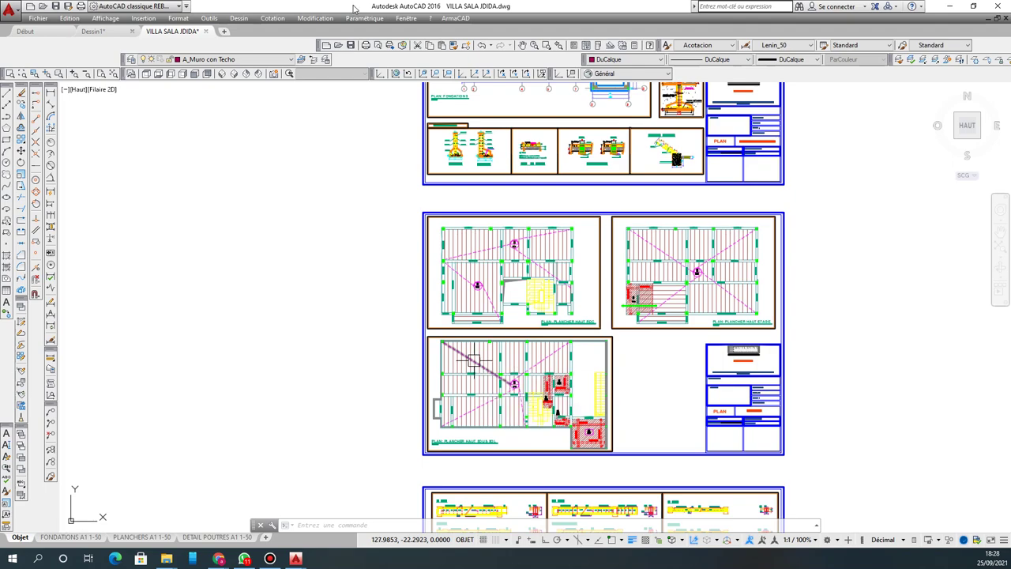
Step: Return to the Dessin1 drawing, undock the object snap toolbar and close it
left_click(93, 32)
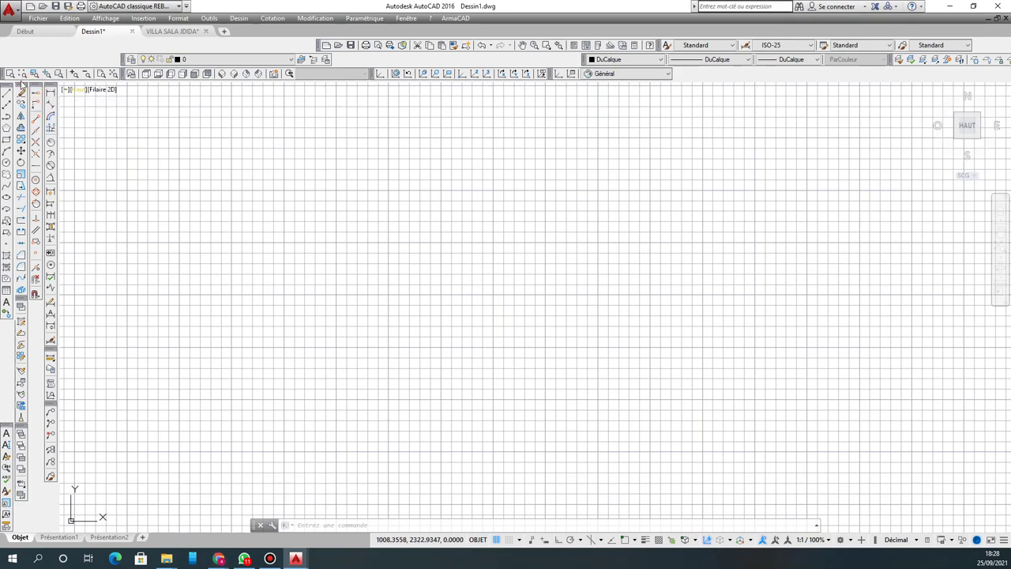
left_click_drag(38, 87, 197, 112)
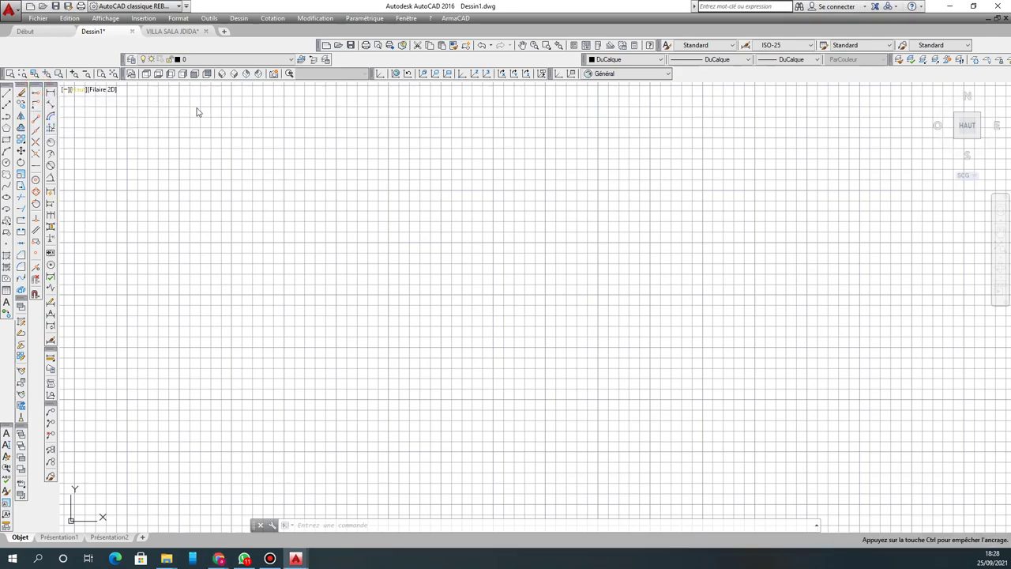
left_click_drag(403, 146, 420, 130)
left_click(421, 129)
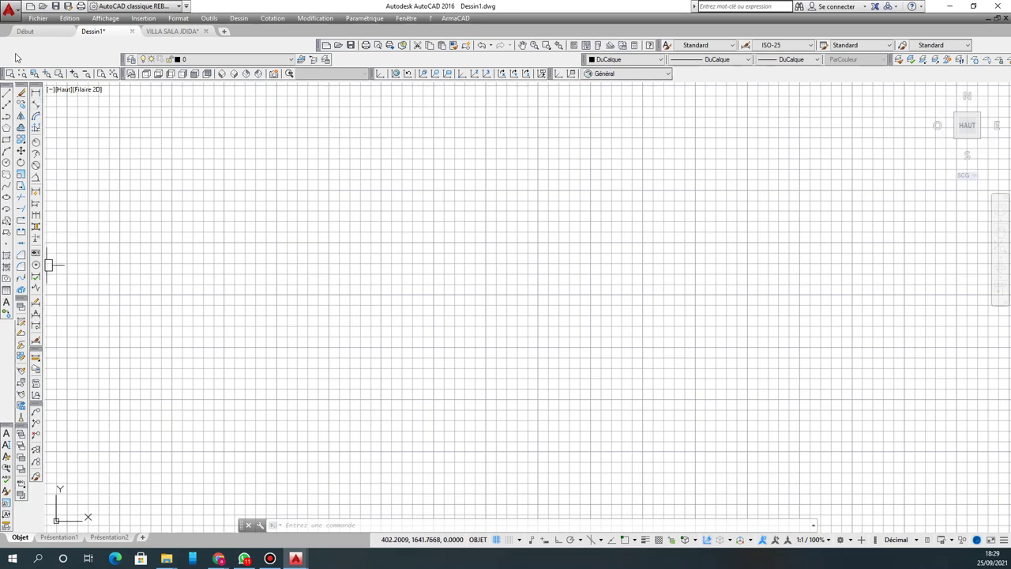
Step: Dock the dimension toolbar and the modification toolbar vertically along the right edge of the drawing area
left_click_drag(35, 89, 926, 113)
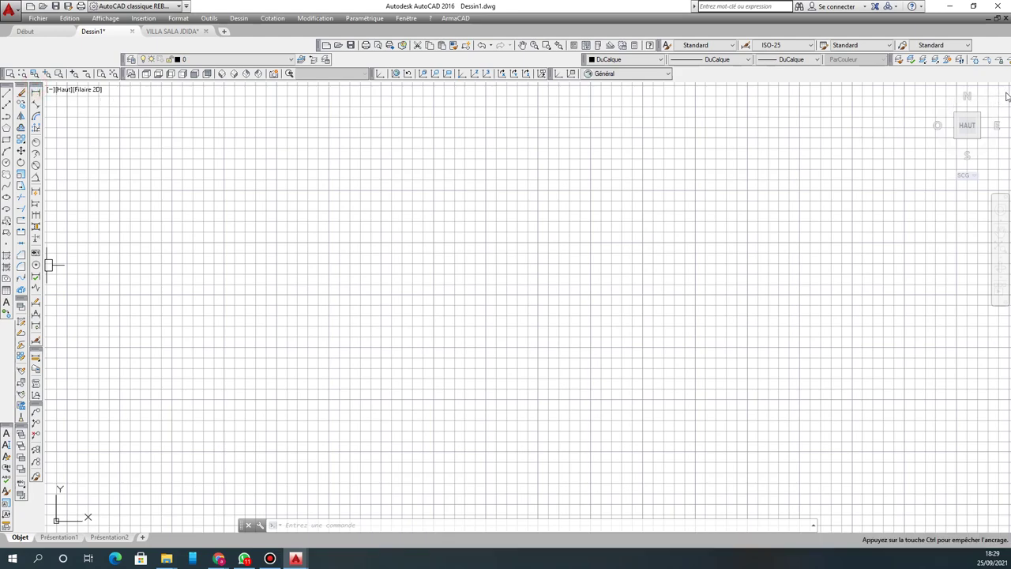
left_click_drag(1005, 95, 1006, 96)
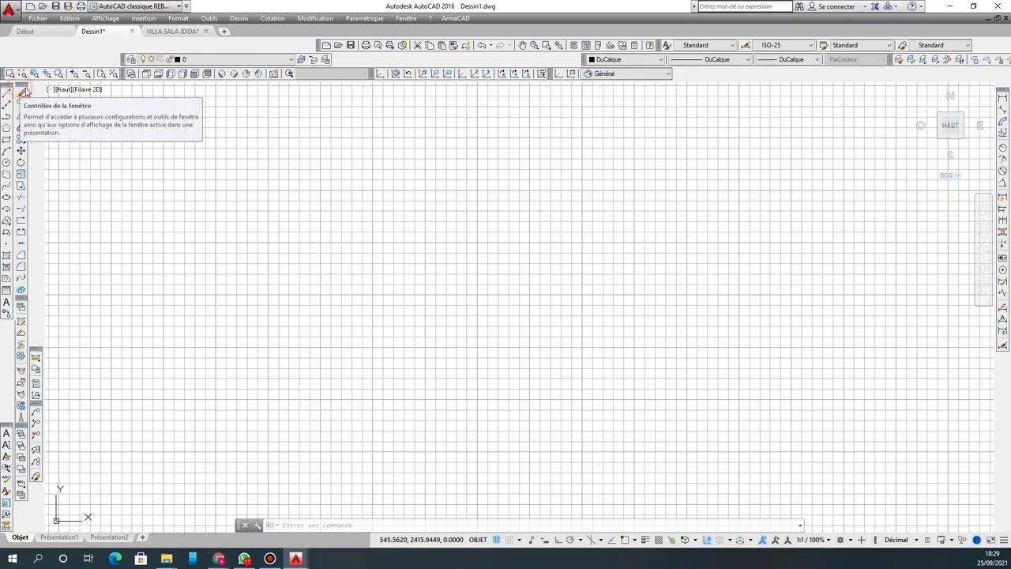
left_click_drag(23, 86, 983, 153)
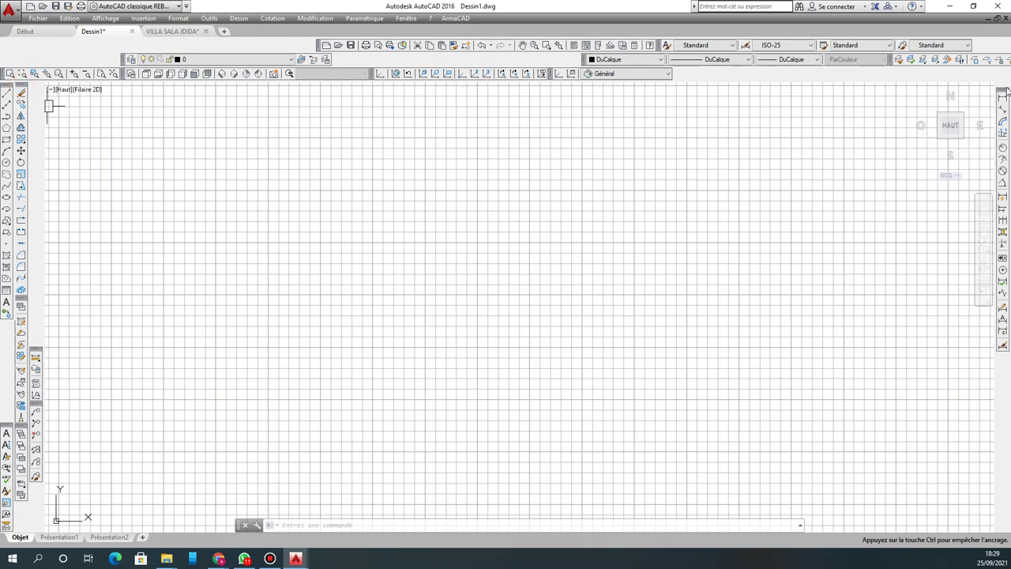
left_click_drag(1008, 91, 1004, 95)
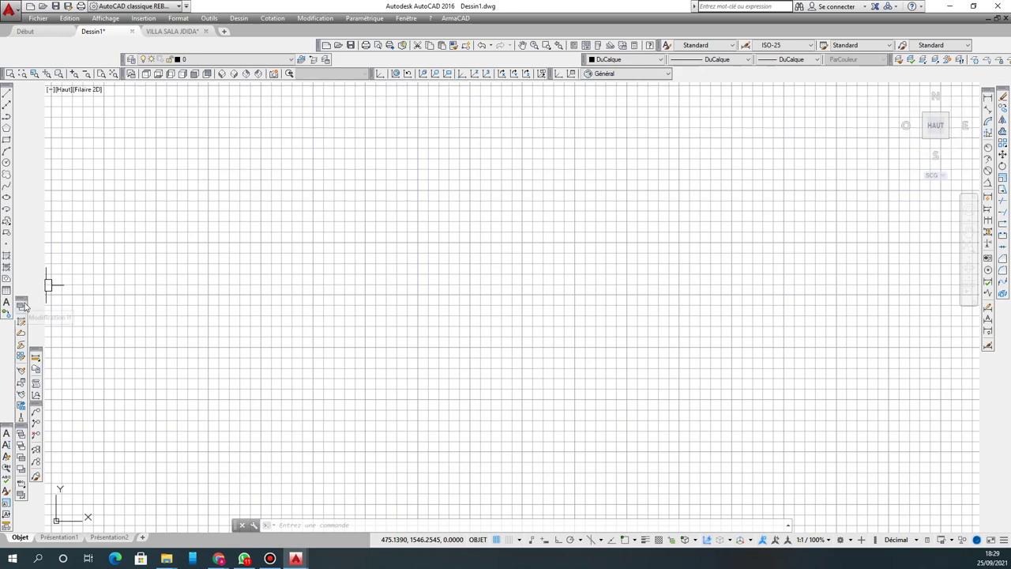
Step: Undock and close the Modification II toolbar, and dock the inquiry toolbar directly beneath the drawing toolbar
left_click_drag(22, 304, 277, 247)
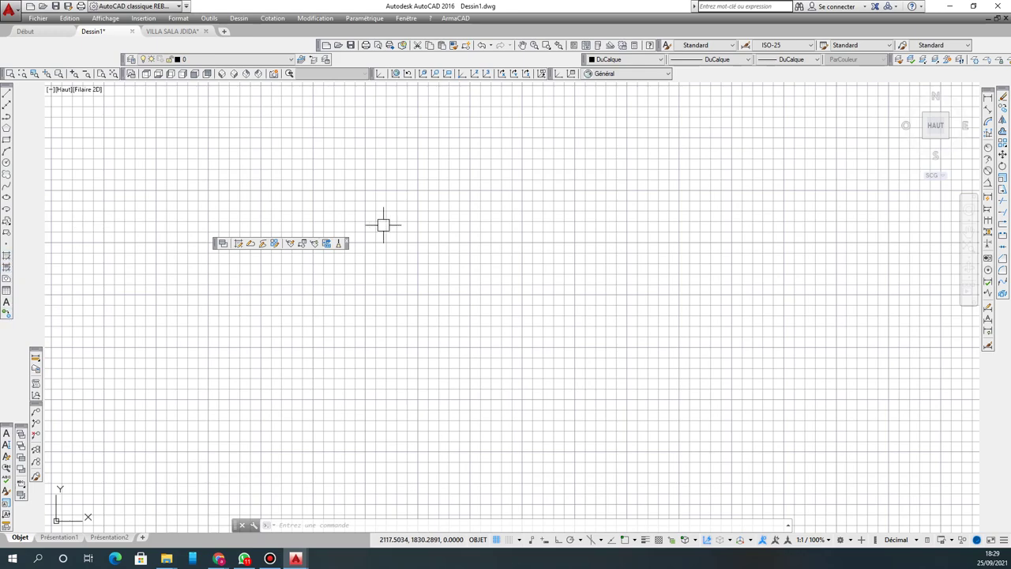
left_click(347, 242)
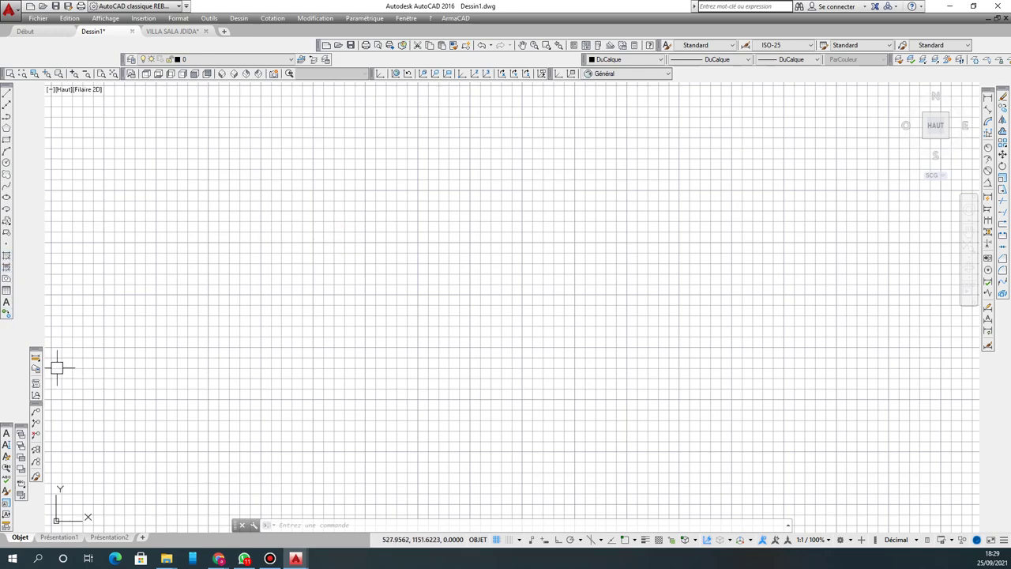
left_click_drag(38, 353, 32, 344)
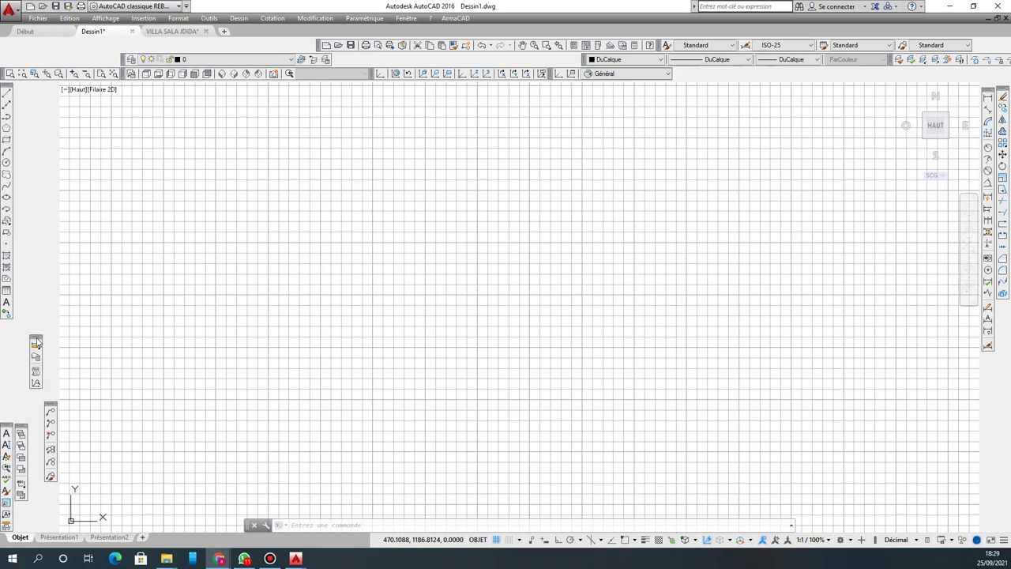
left_click_drag(35, 338, 8, 330)
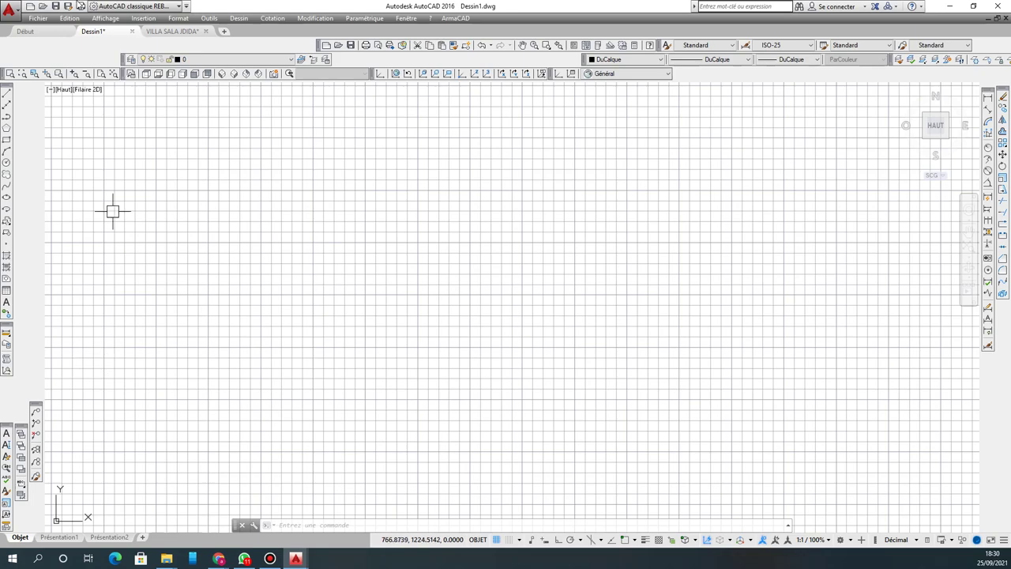
Step: Draw an open zigzag polyline with four segments across the upper part of the drawing area
left_click(11, 119)
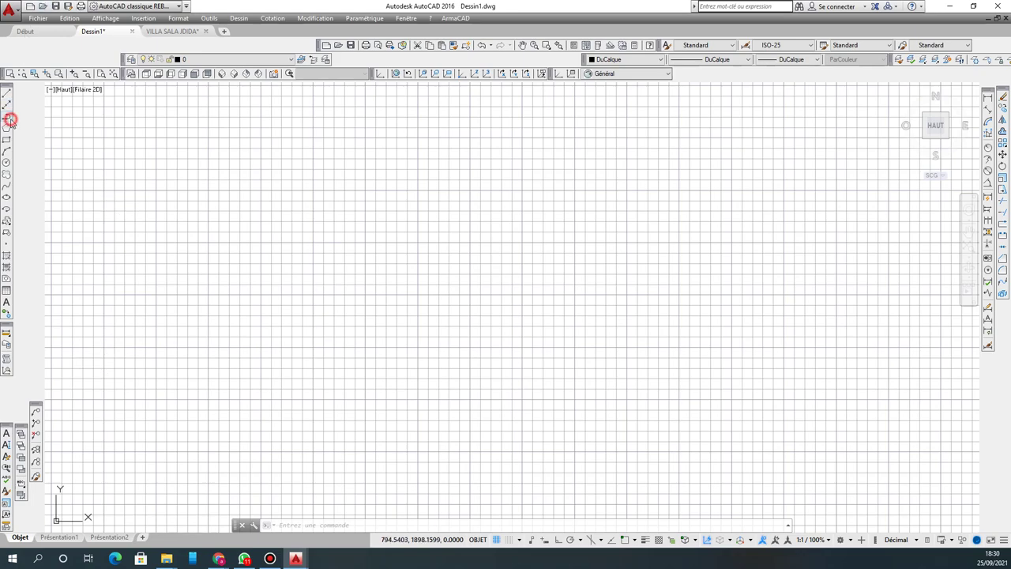
left_click(211, 209)
left_click(329, 267)
left_click(427, 185)
left_click(577, 260)
left_click(649, 195)
right_click(649, 196)
left_click(679, 202)
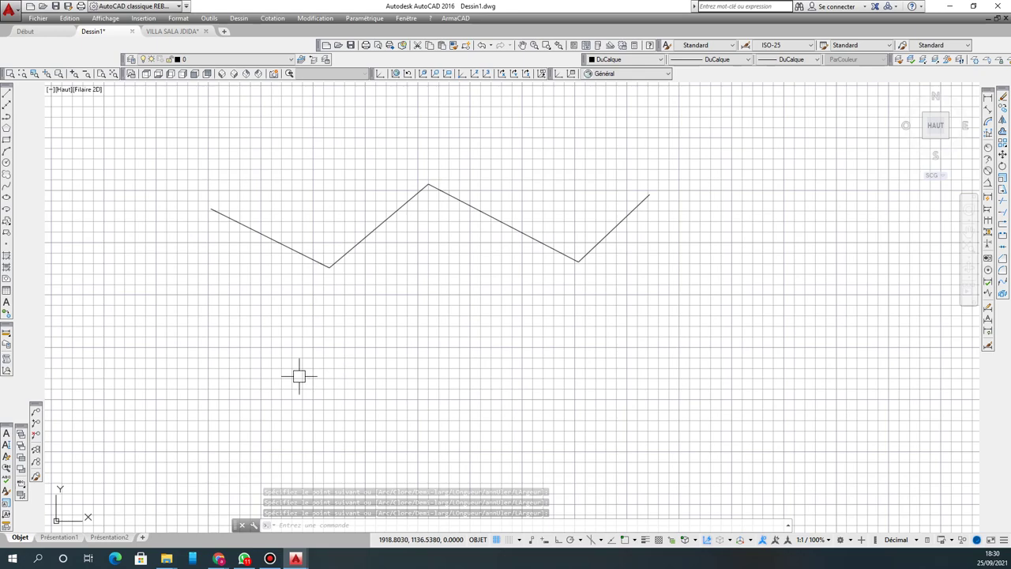
Step: Draw a four-sided polyline below the zigzag, ending back at its start point
left_click(6, 128)
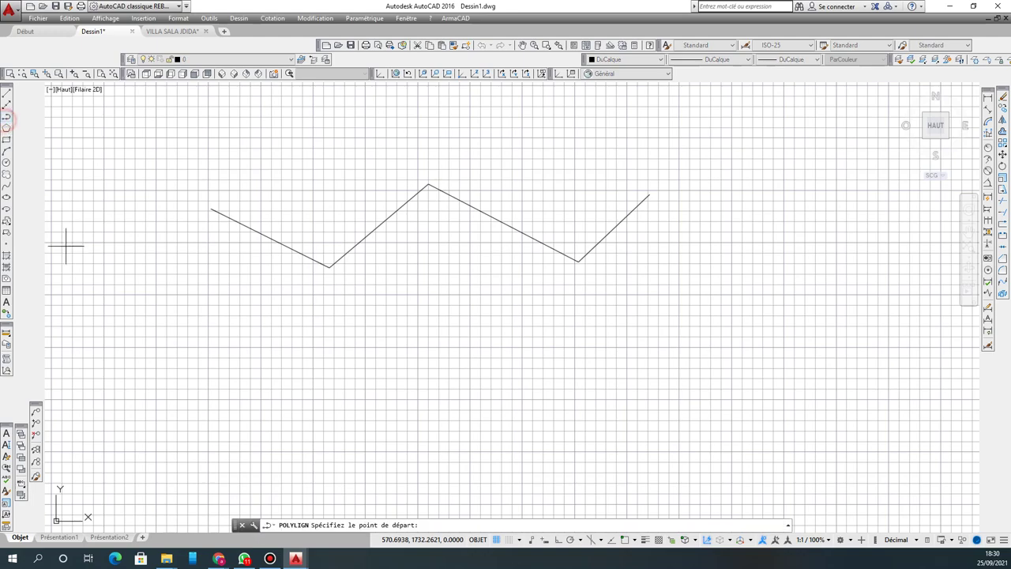
left_click(474, 323)
left_click(657, 363)
left_click(548, 430)
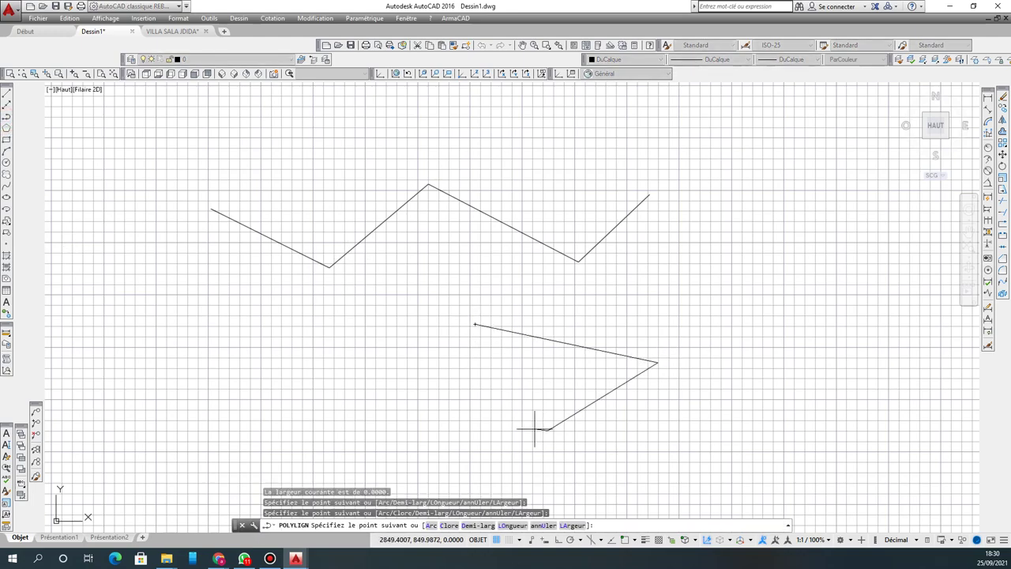
left_click(438, 377)
right_click(474, 324)
left_click(502, 332)
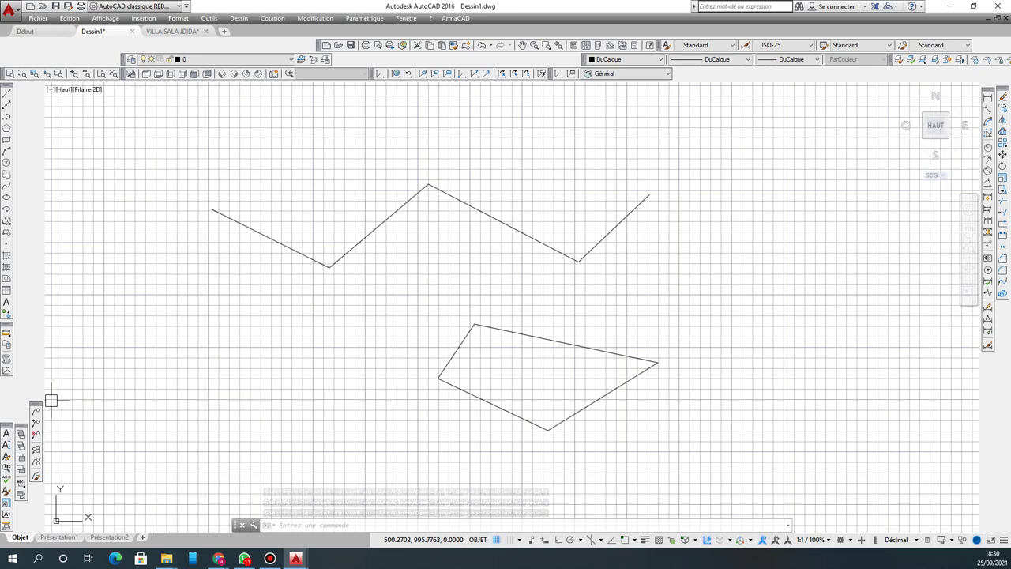
Step: List the properties of the zigzag polyline and of the four-sided polyline to read their area and length
left_click(6, 360)
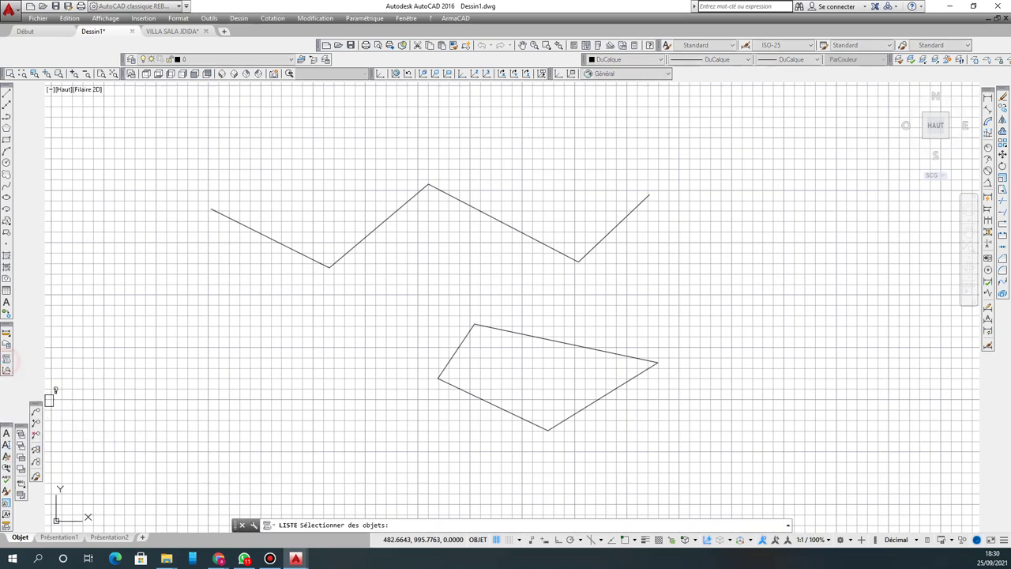
left_click(348, 248)
key("Return")
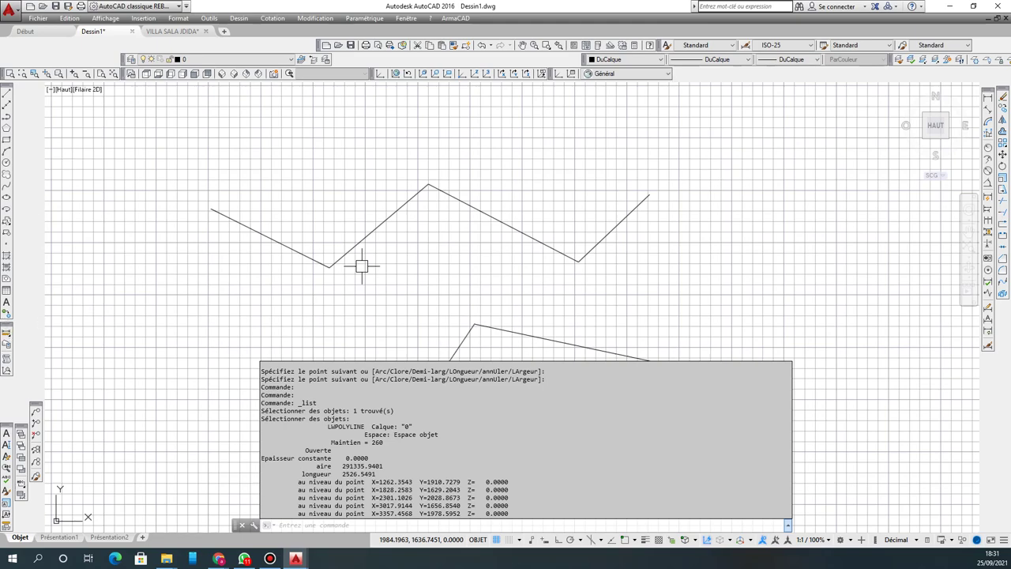
left_click(506, 330)
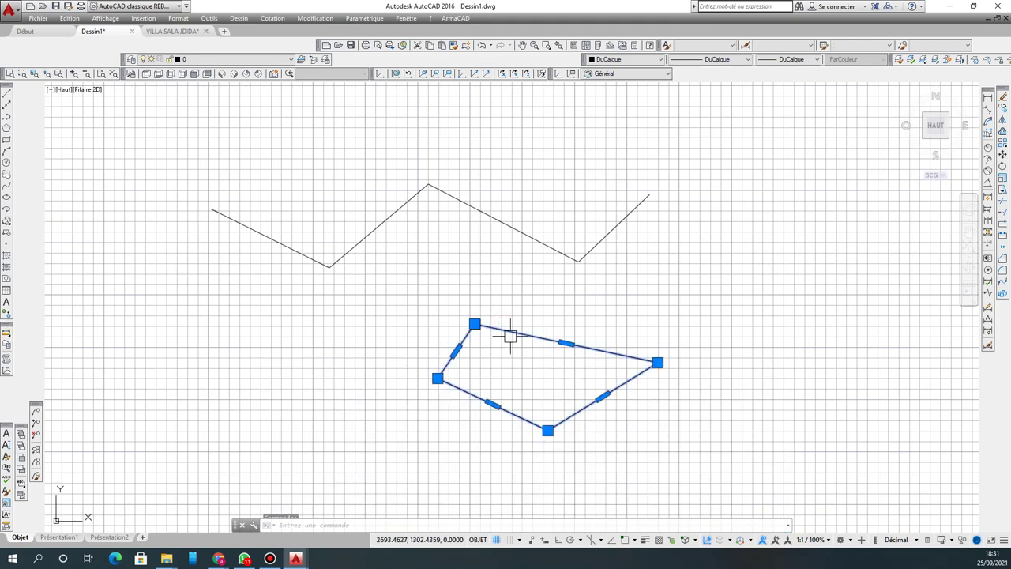
left_click(6, 360)
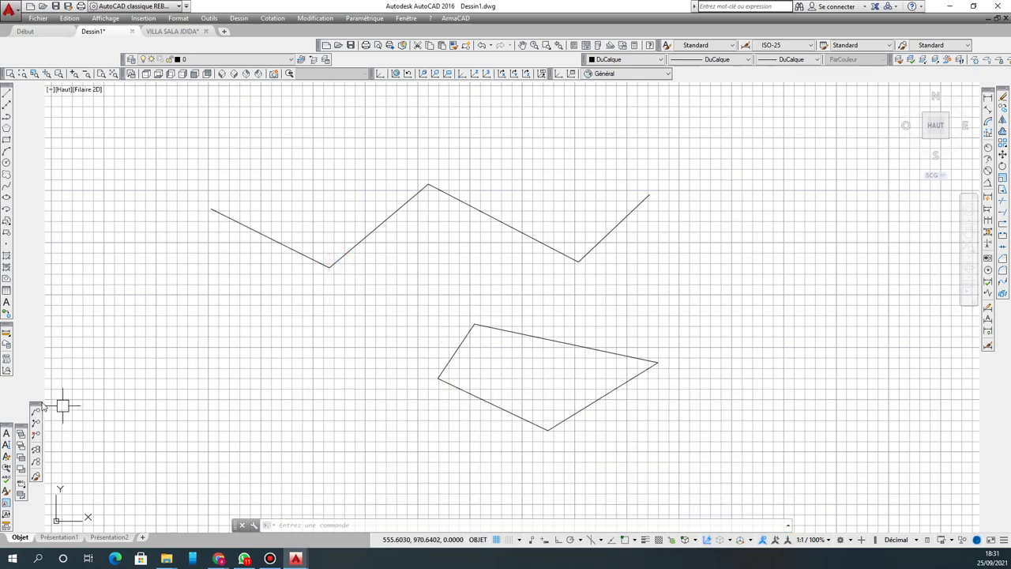
Step: Undock the multileader toolbar and draw a leader with the text gkjhkjhkj upward from the zigzag's first segment
left_click_drag(34, 403, 328, 333)
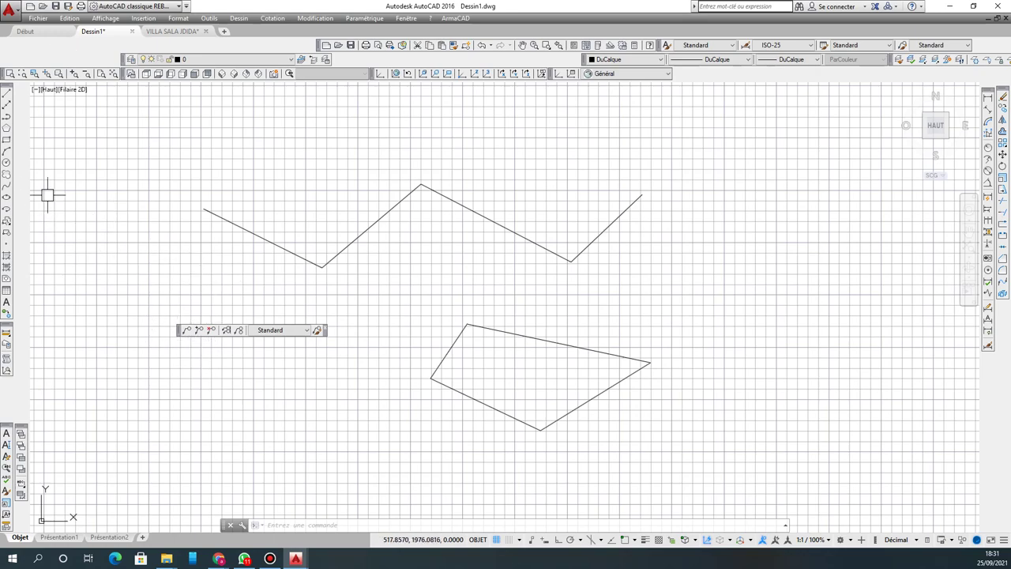
left_click(188, 330)
left_click(256, 236)
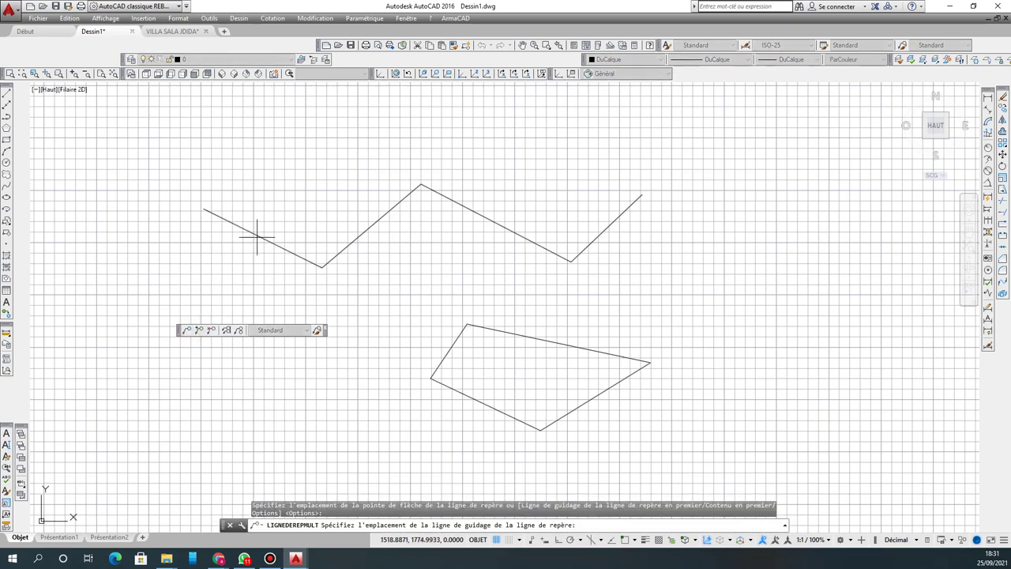
left_click(266, 167)
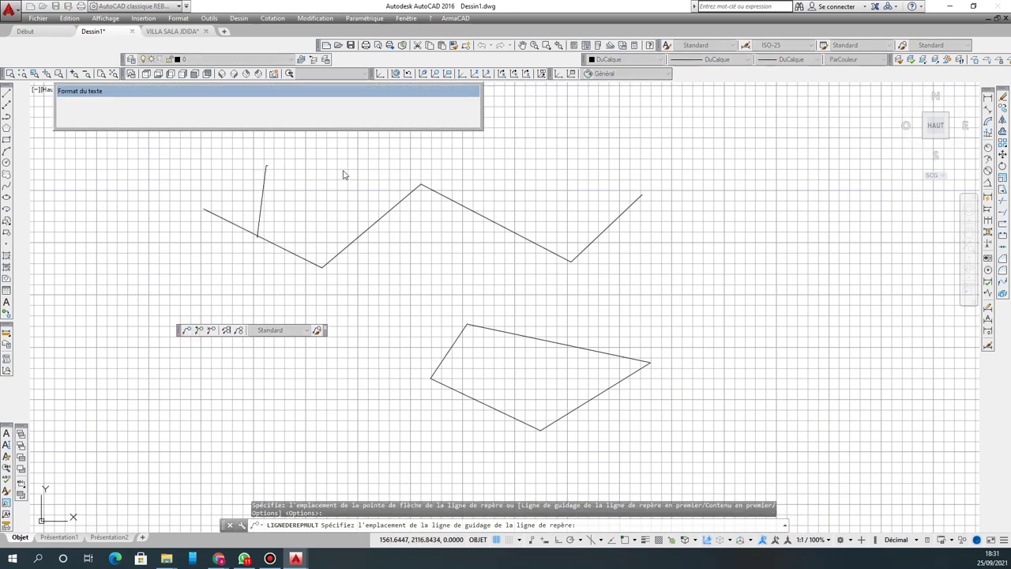
type("gkjhkjhkj")
left_click(276, 202)
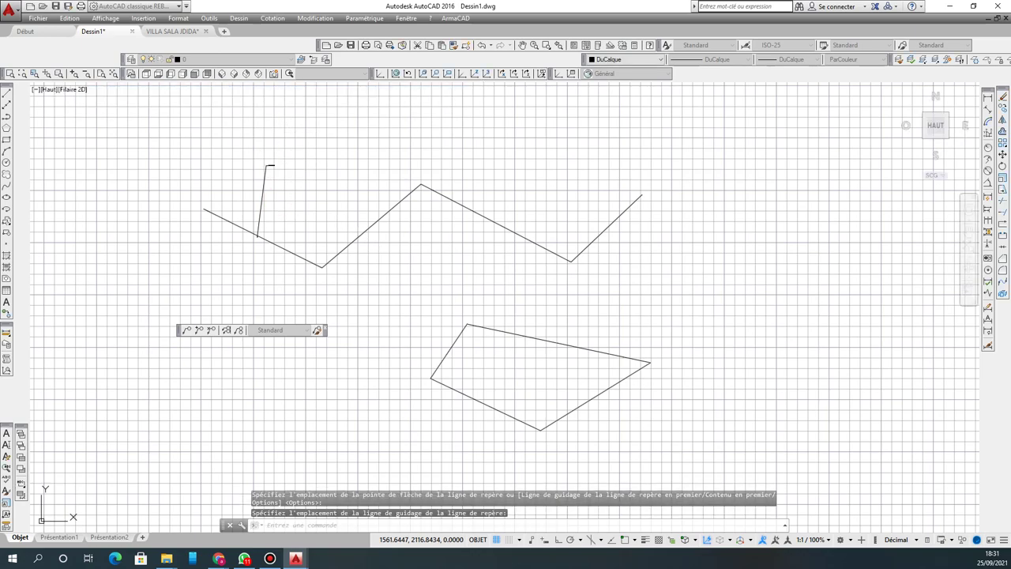
Step: Delete the leader on the zigzag's first segment and close the floating multileader toolbar
scroll(276, 169, "up", 6)
scroll(245, 168, "up", 2)
left_click(251, 170)
scroll(317, 183, "down", 8)
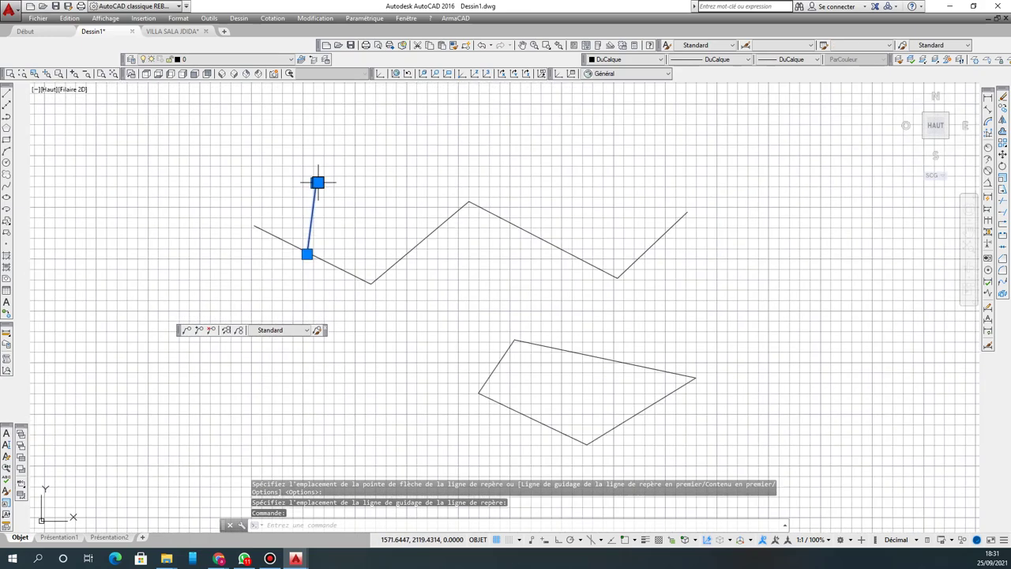
key("Delete")
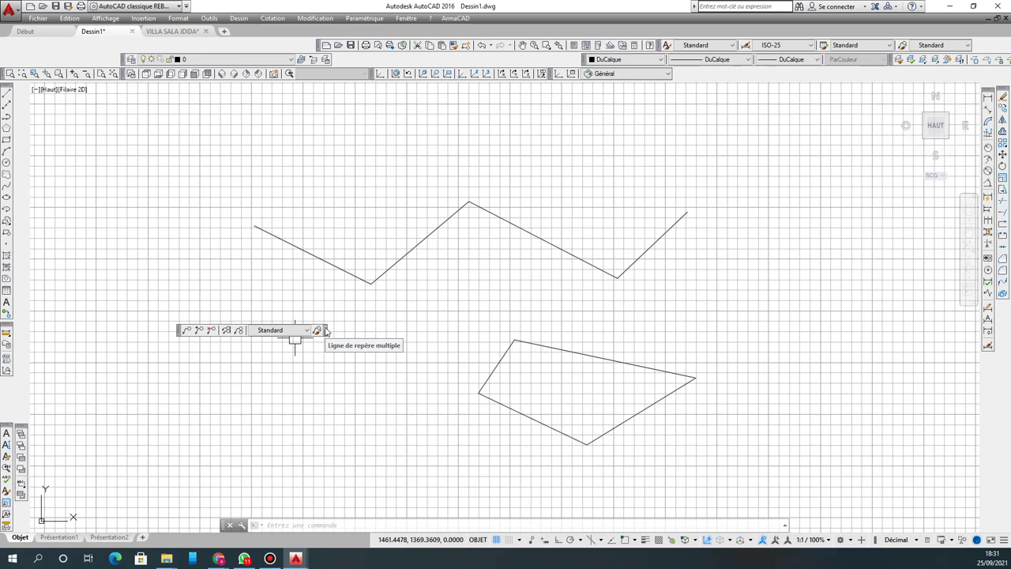
left_click(324, 330)
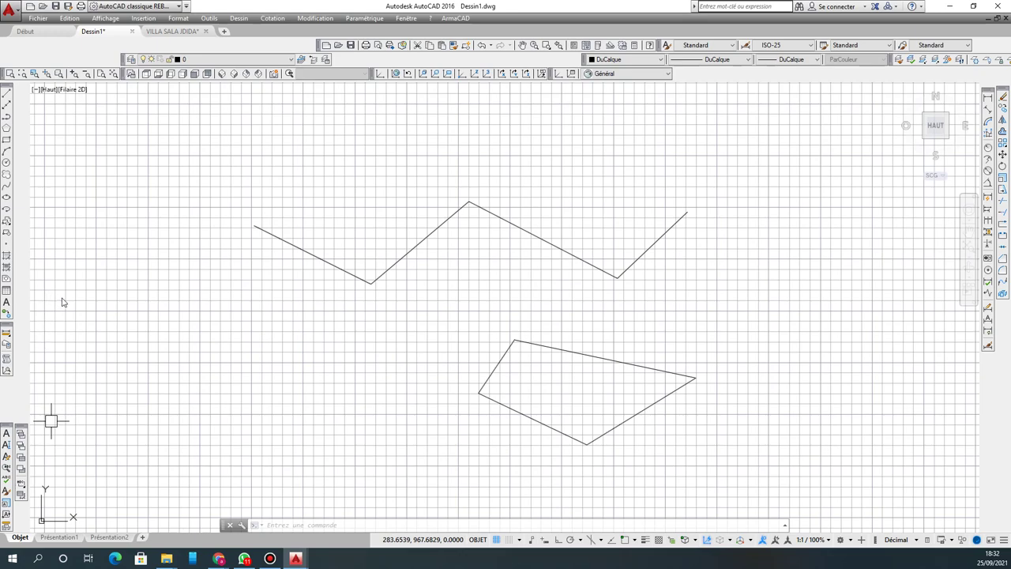
Step: Dock the text toolbar beside the drawing toolbar and start the multiline text command from it
left_click(8, 424)
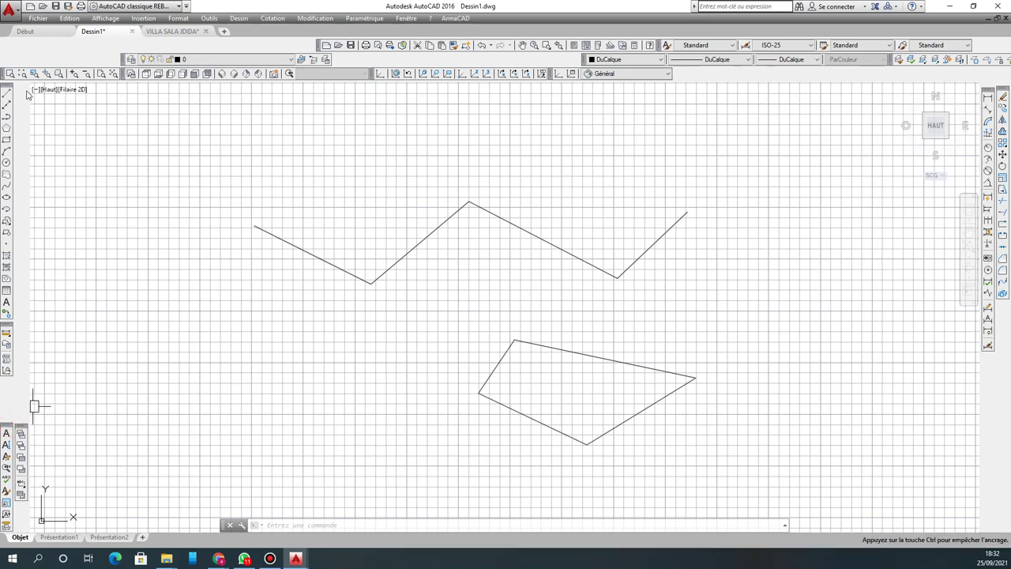
left_click_drag(24, 93, 25, 96)
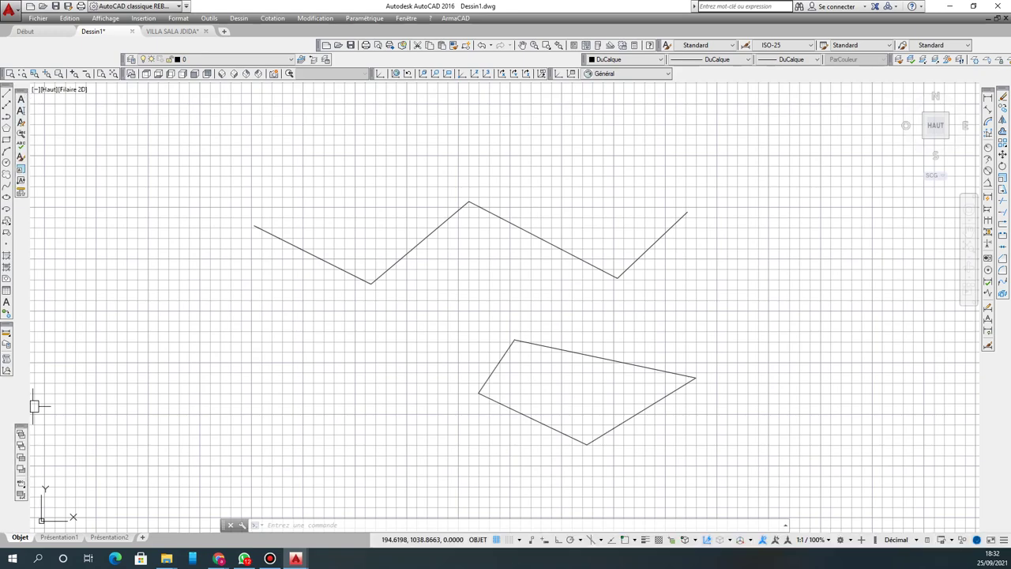
left_click(20, 98)
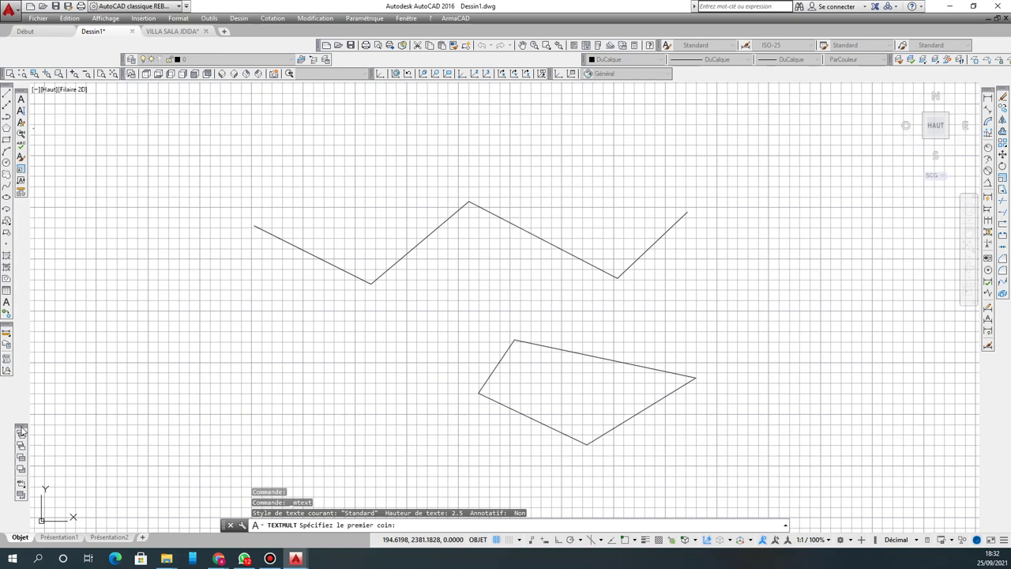
Step: Dock the inquiry toolbar beneath the modification toolbar and the draw order toolbar directly beneath the drawing toolbar
left_click_drag(22, 428, 8, 384)
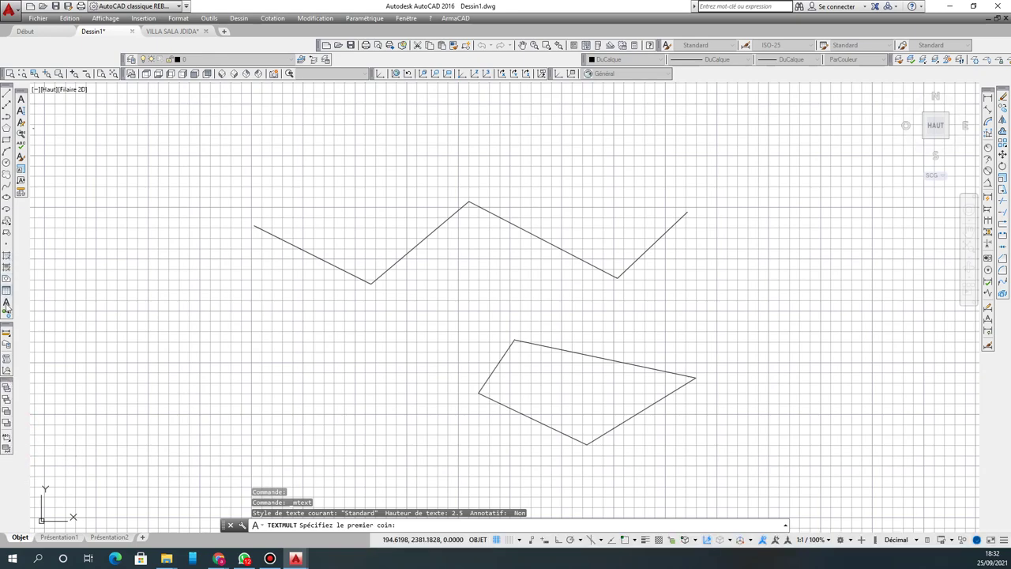
left_click_drag(7, 330, 969, 362)
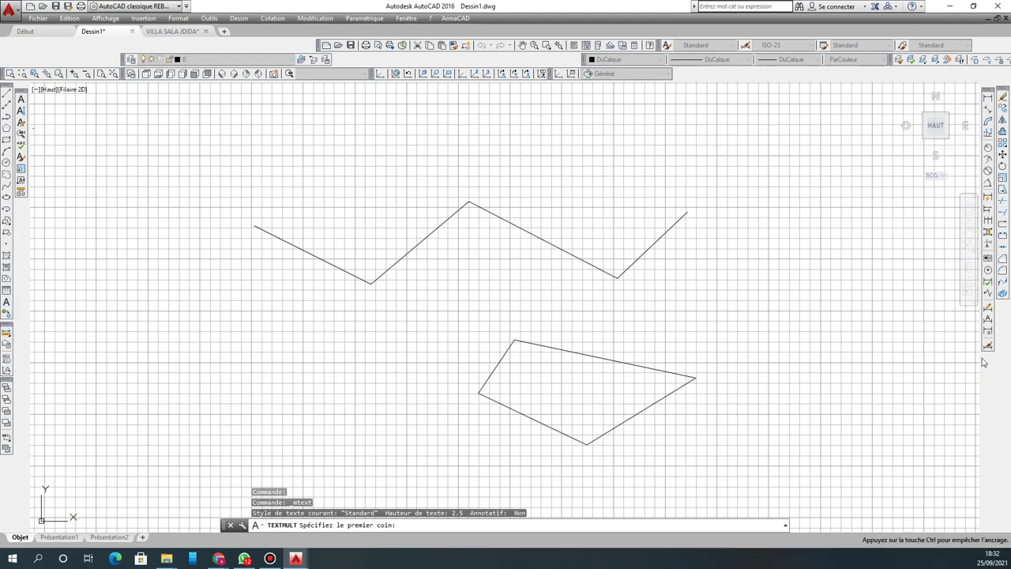
mouse_move(1004, 311)
left_mouse_down()
mouse_move(10, 371)
mouse_move(6, 329)
left_mouse_up()
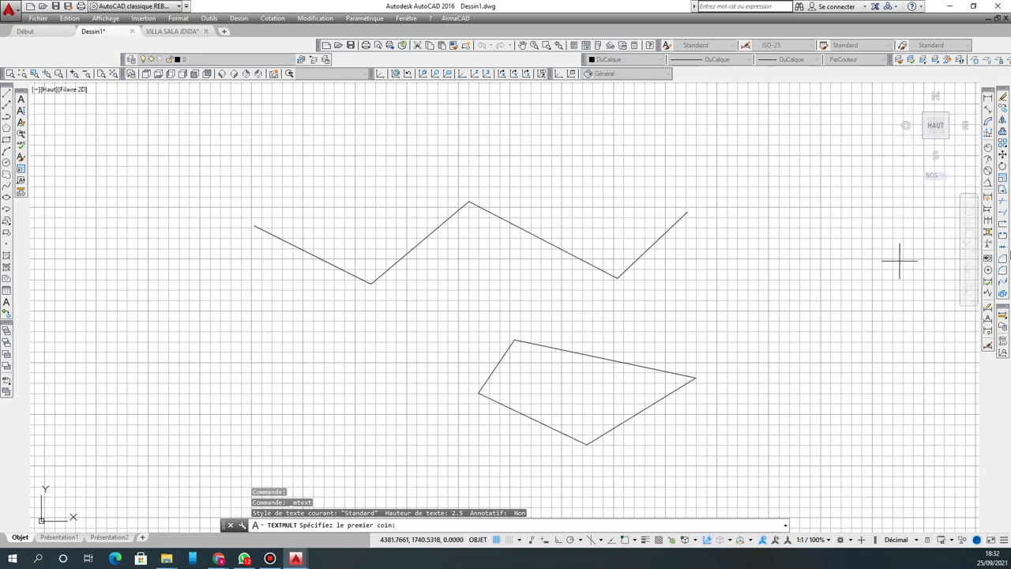
Step: Turn off the grid and try out a multiline text box spanning the zigzag and the four-sided polyline
left_click(496, 540)
left_click(608, 125)
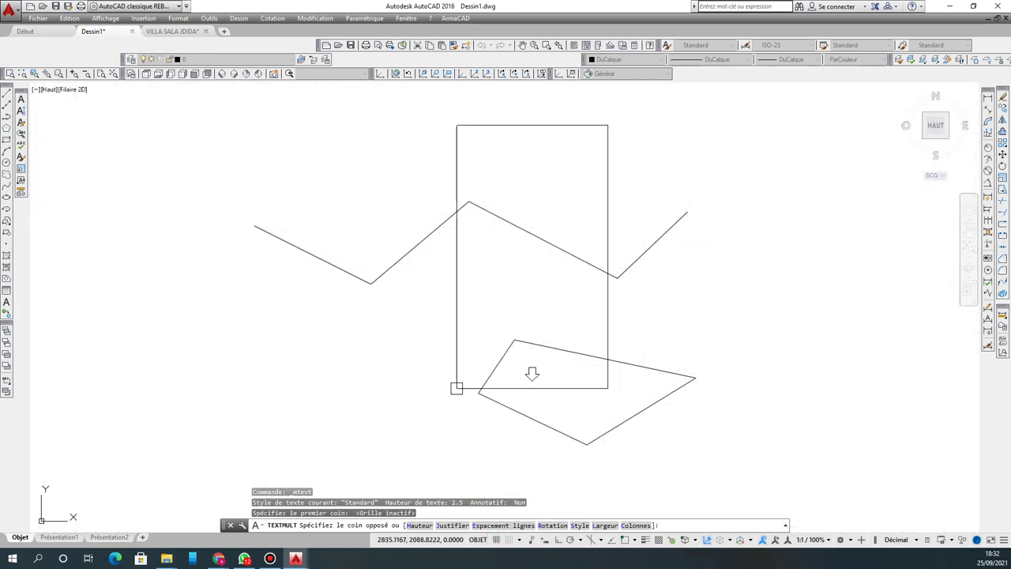
left_click(441, 398)
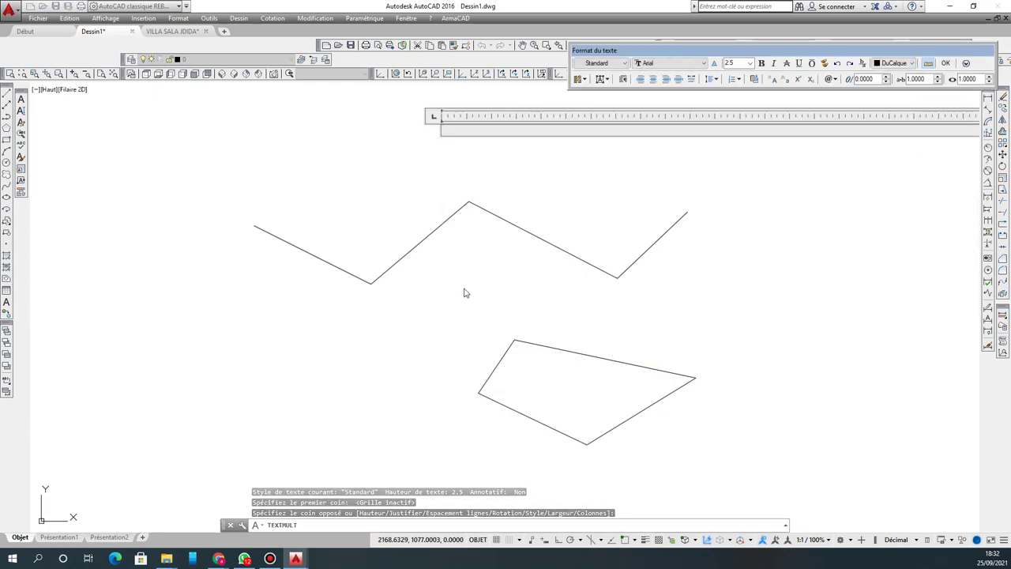
key("Escape")
Step: Delete the zigzag polyline and the four-sided polyline together
left_click(566, 204)
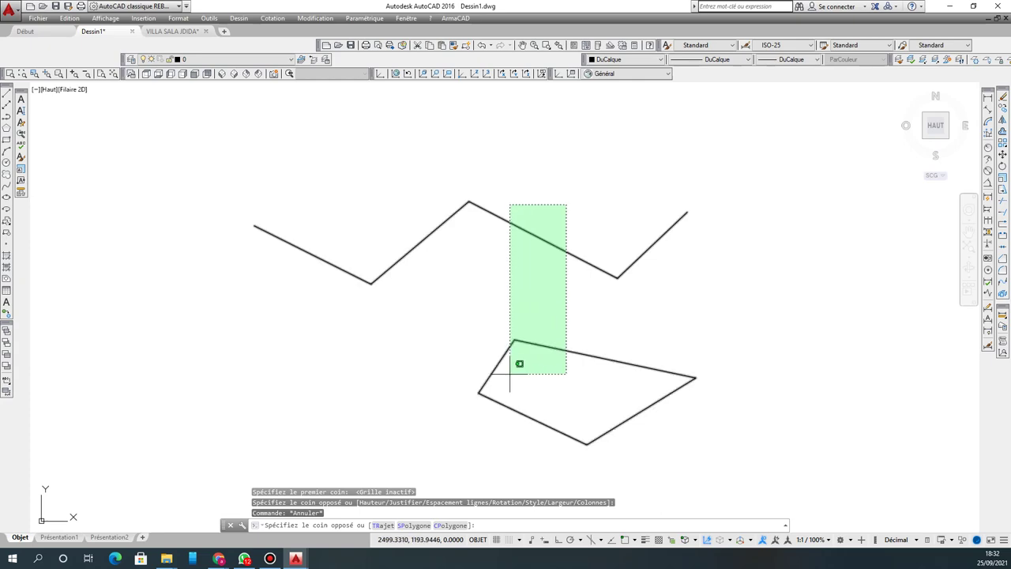
left_click(509, 374)
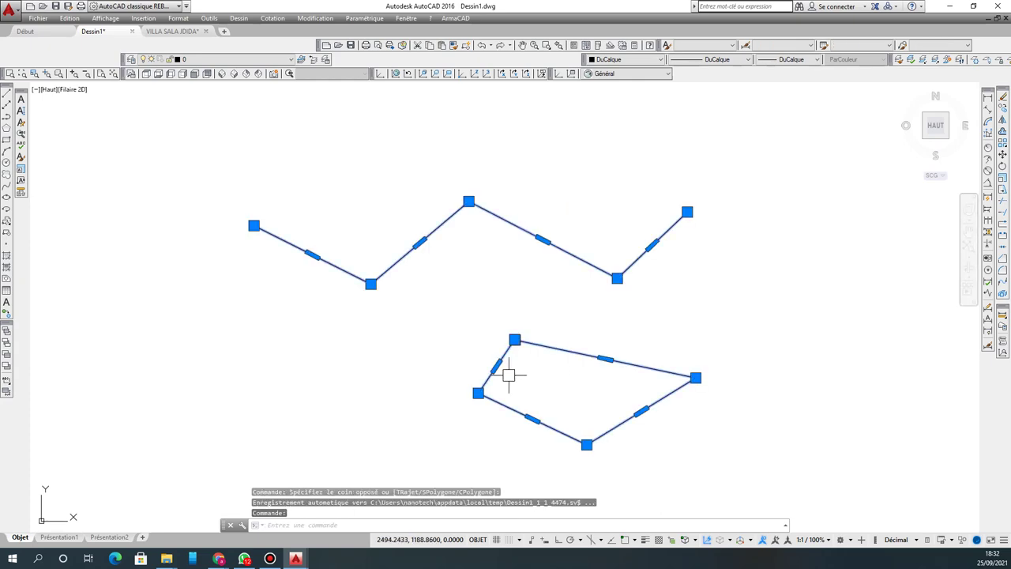
key("Delete")
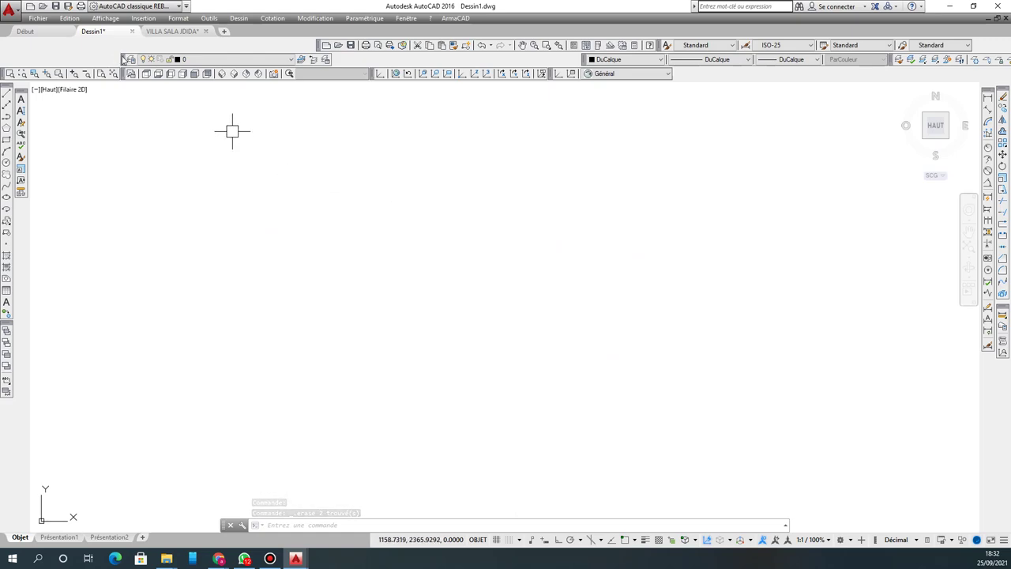
Step: Dock the layers toolbar at the start of the first row, the standard toolbar beside it and the properties toolbar beneath
left_click_drag(123, 59, 10, 45)
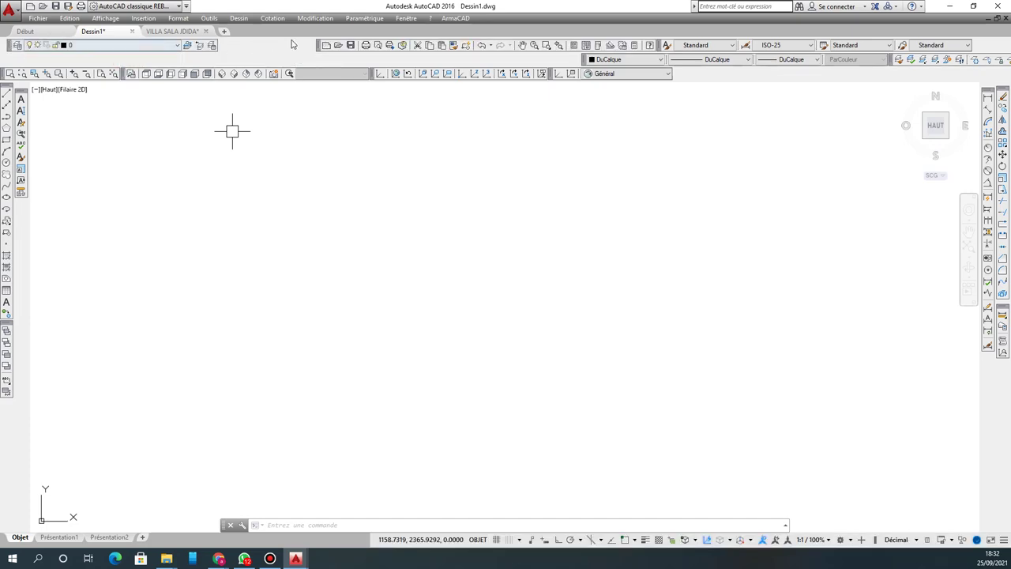
left_click_drag(319, 45, 225, 48)
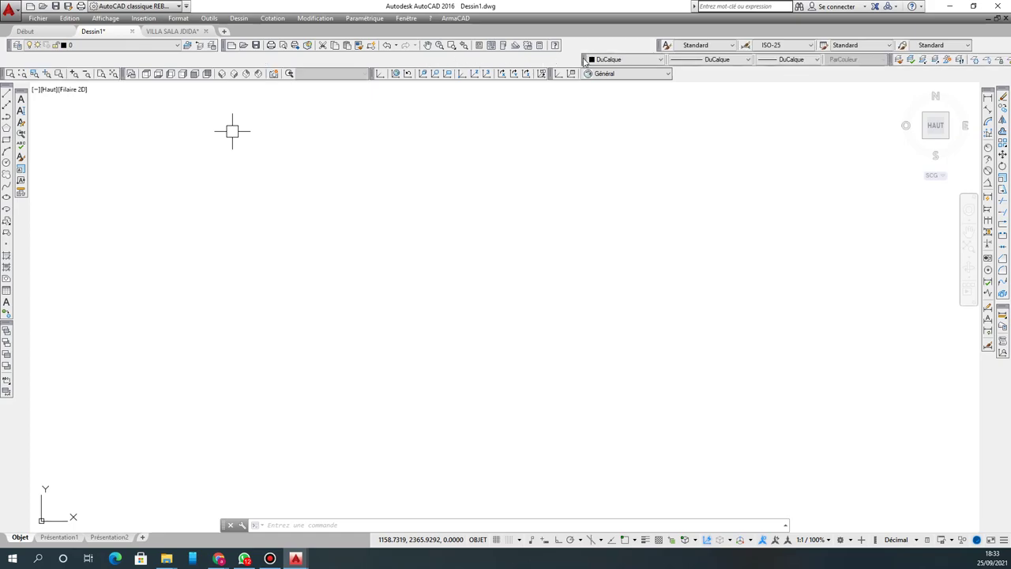
left_click_drag(584, 61, 199, 62)
left_click_drag(80, 57, 14, 63)
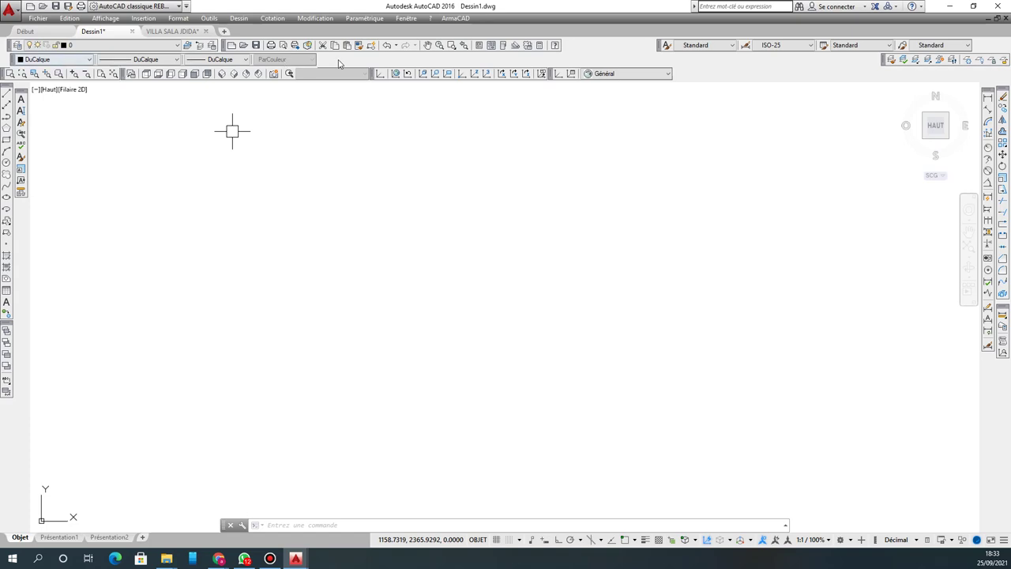
Step: Dock the styles toolbar beside the standard toolbar and the second layers toolbar directly after the properties toolbar
left_click_drag(661, 46, 578, 49)
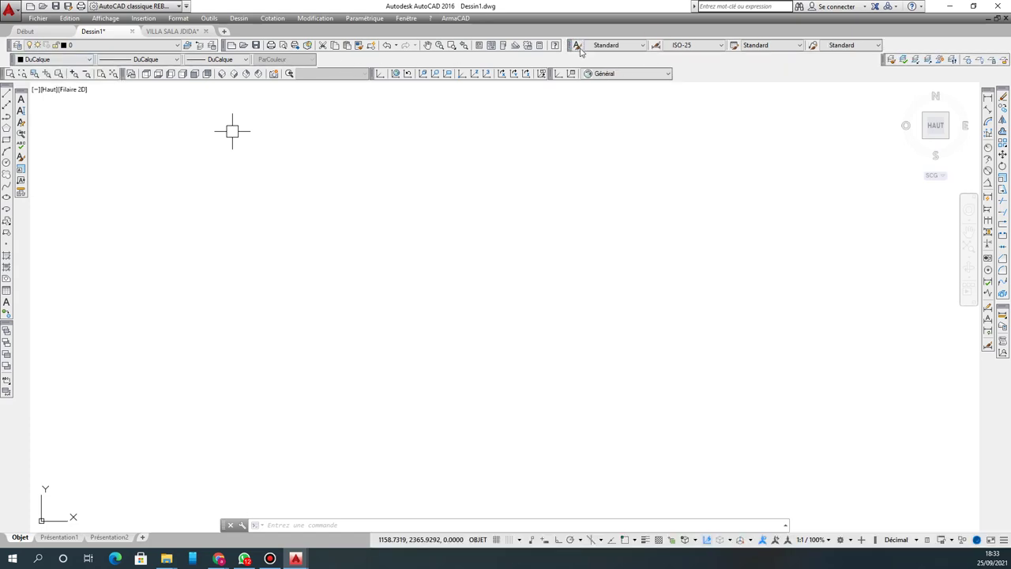
mouse_move(882, 59)
left_mouse_down()
mouse_move(735, 60)
mouse_move(731, 70)
mouse_move(730, 57)
mouse_move(322, 61)
left_mouse_up()
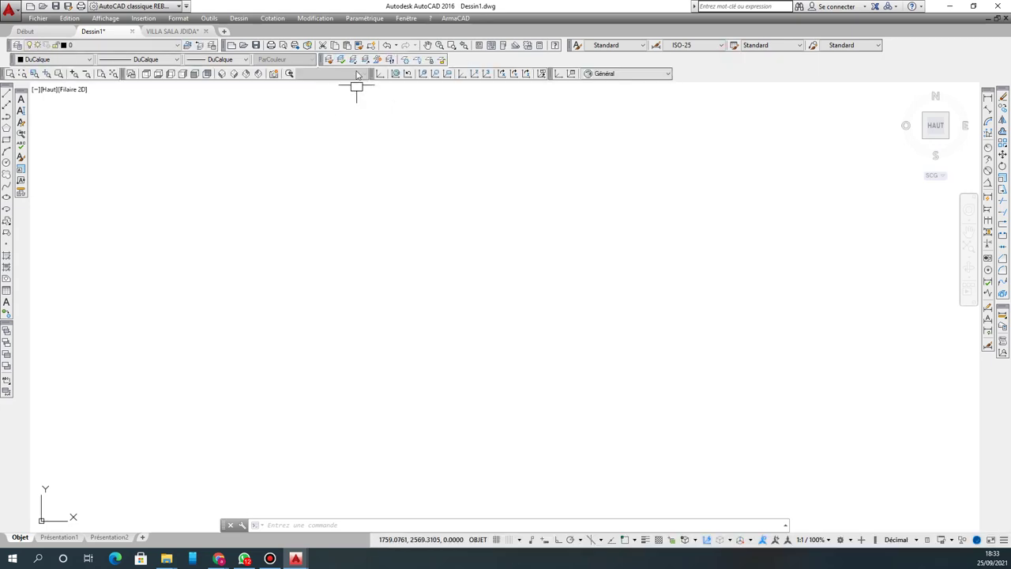
left_click(95, 47)
left_click(95, 51)
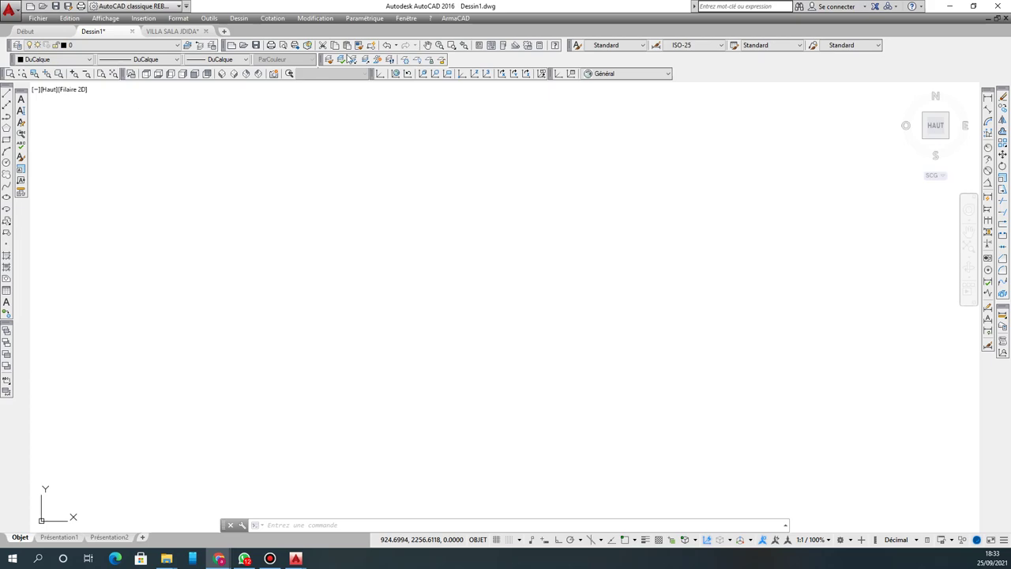
Step: Undock and close both coordinate system (UCS and UCS II) toolbars
left_click(373, 73)
left_click_drag(371, 73, 498, 126)
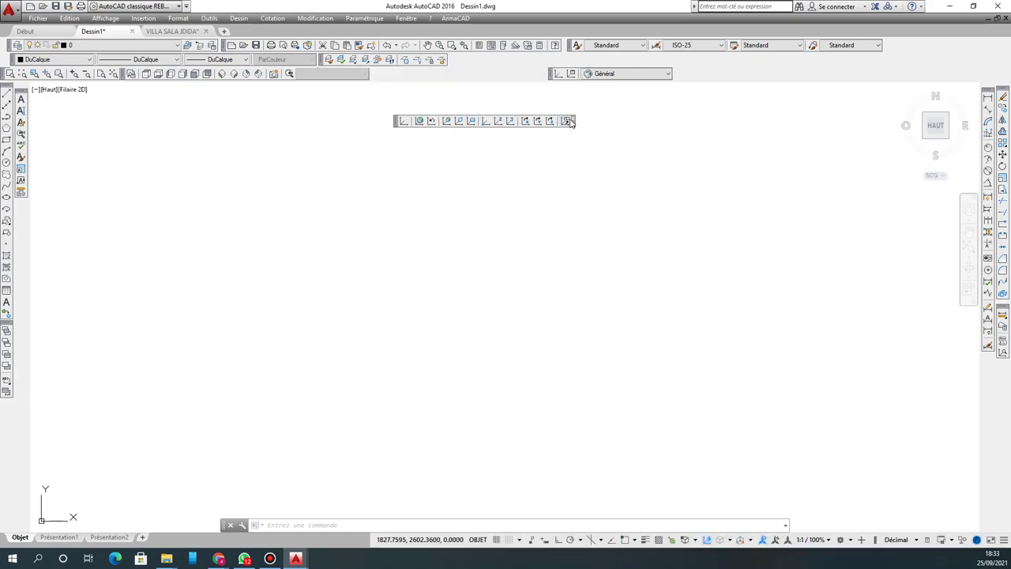
left_click(573, 120)
left_click_drag(551, 74, 544, 120)
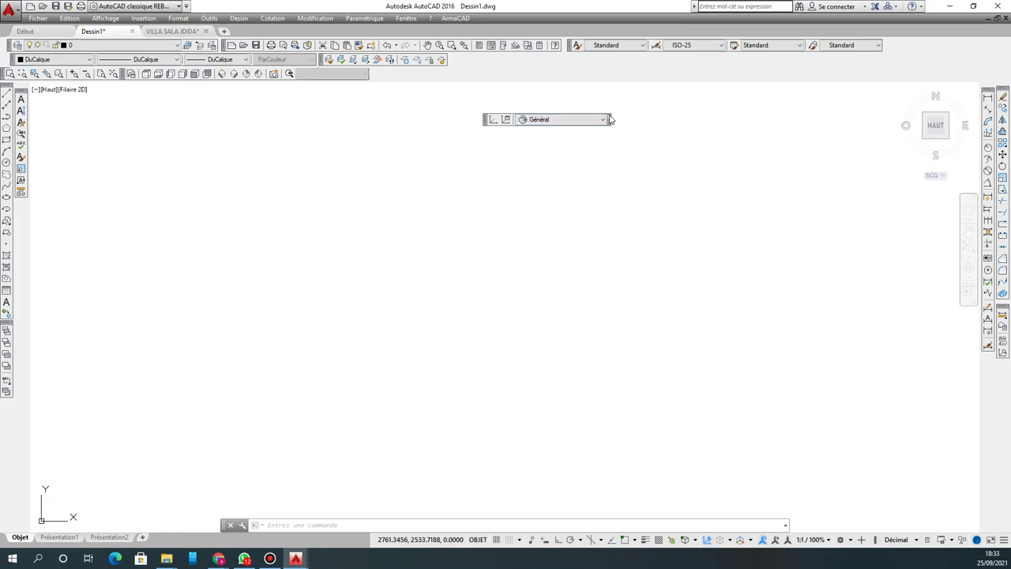
left_click(608, 117)
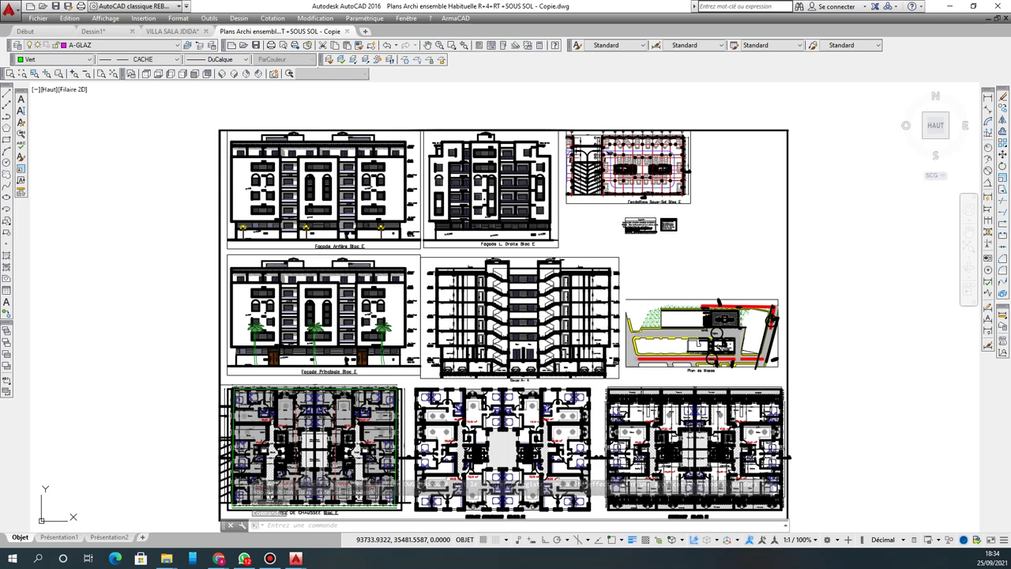
Step: Examine the facades, section, site plan and floor plans on the architectural plan sheet
scroll(303, 229, "down", 4)
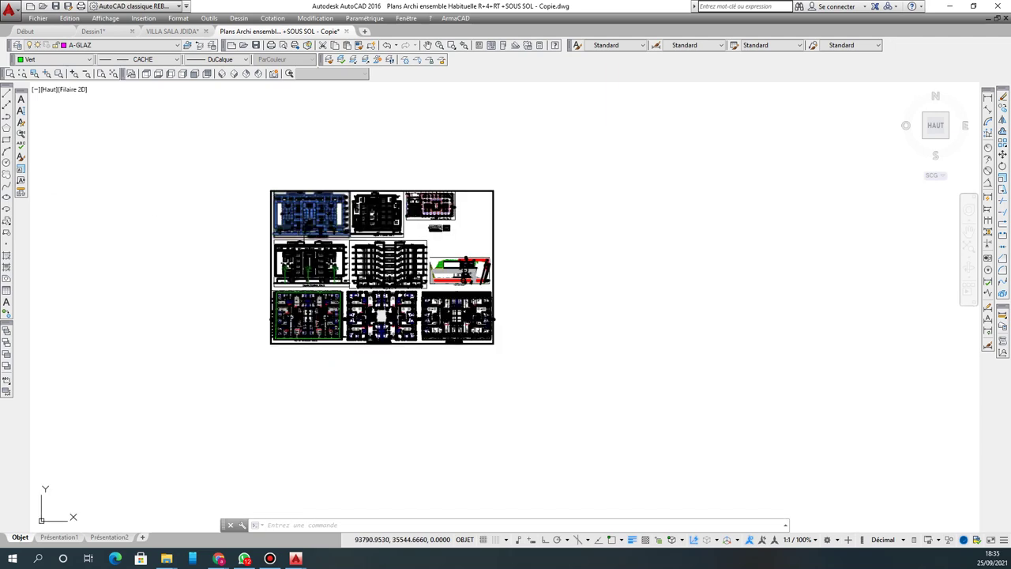
scroll(333, 228, "up", 4)
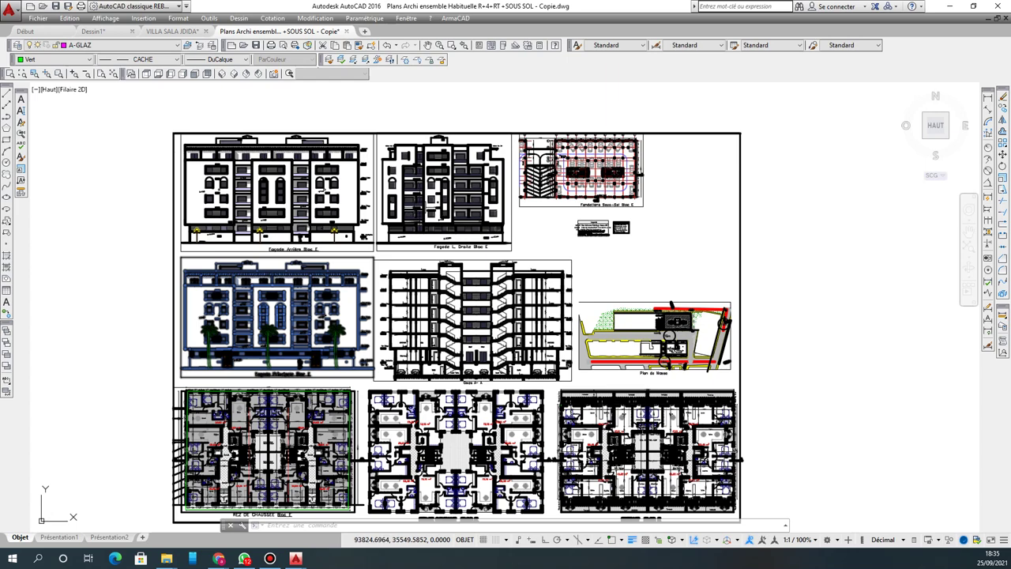
scroll(421, 207, "down", 2)
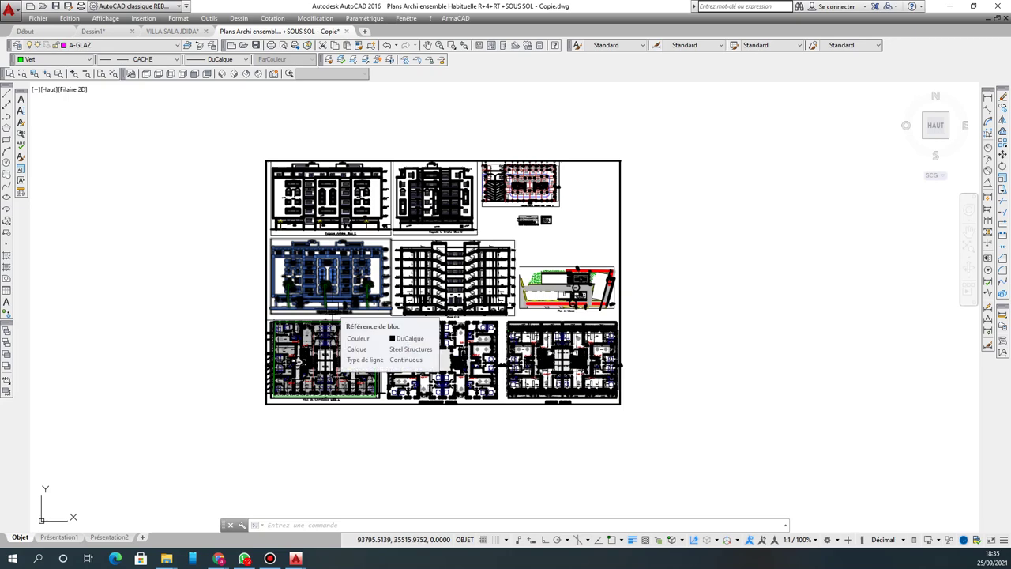
scroll(187, 246, "down", 1)
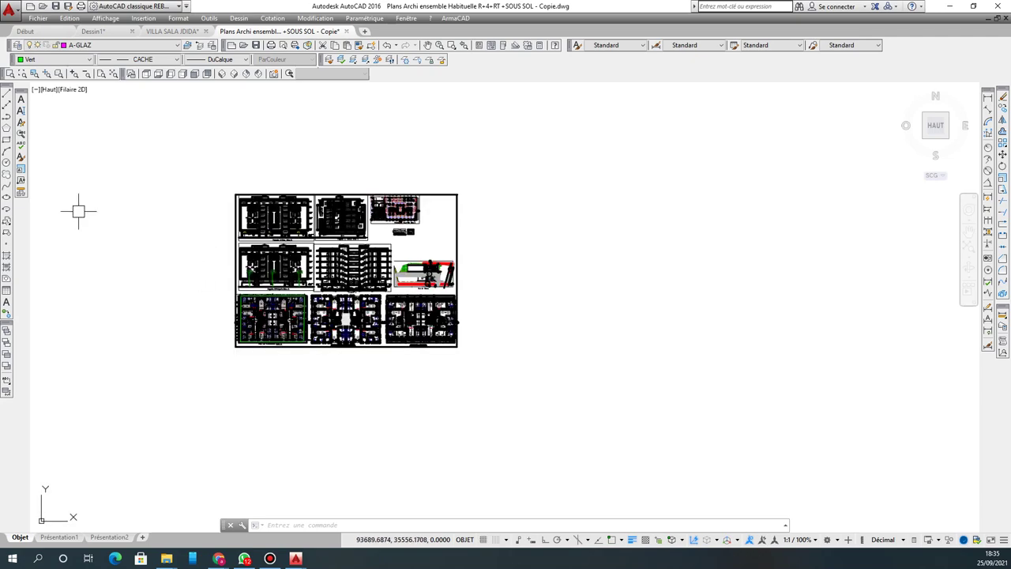
scroll(108, 244, "up", 2)
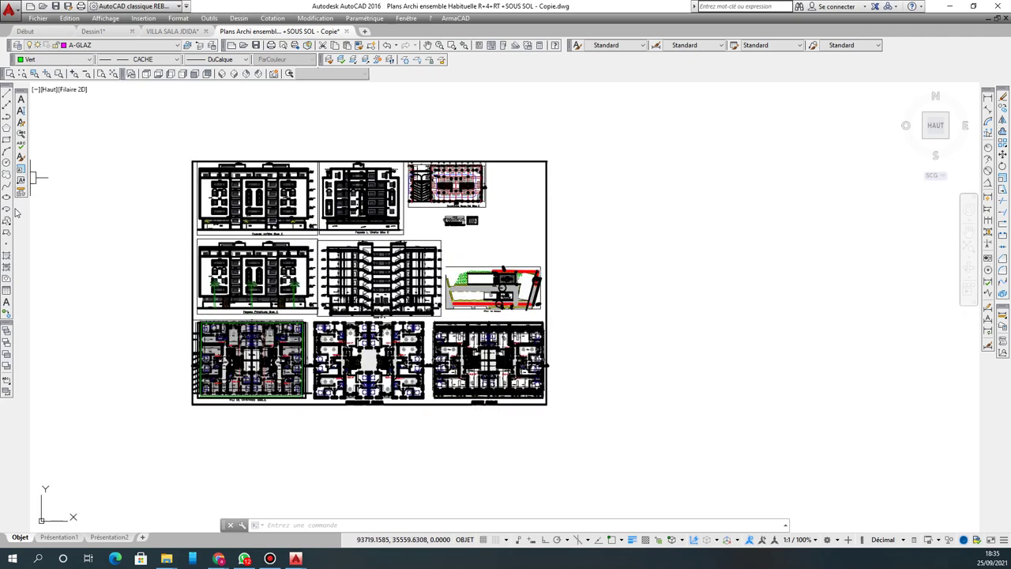
left_click(6, 96)
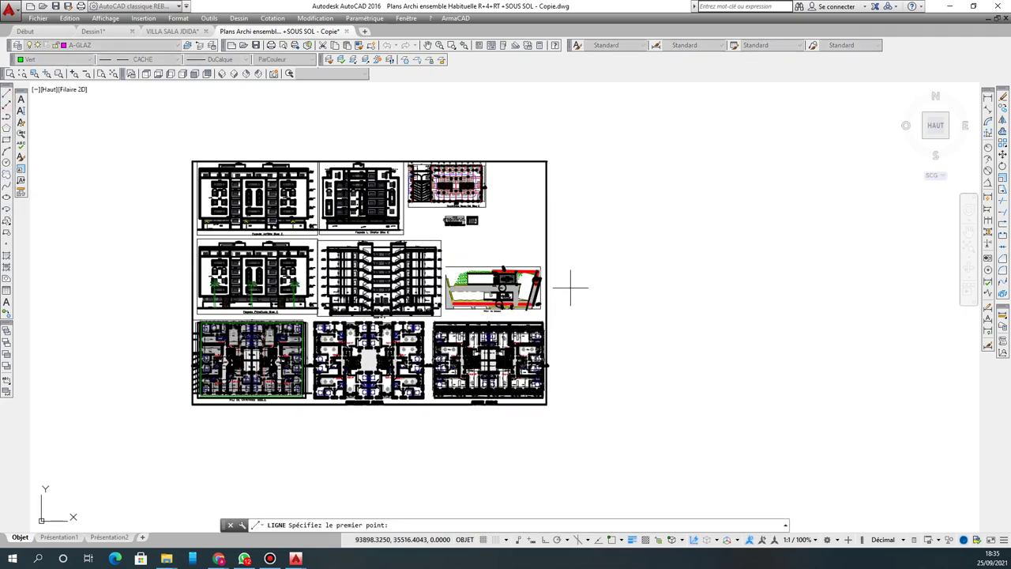
left_click(598, 258)
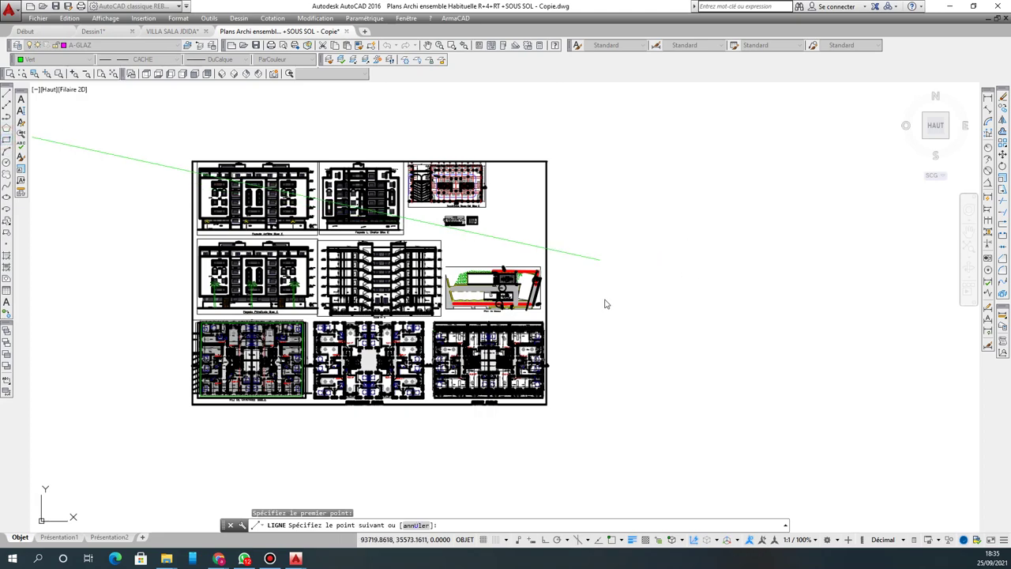
key("Escape")
type("rec")
key("Return")
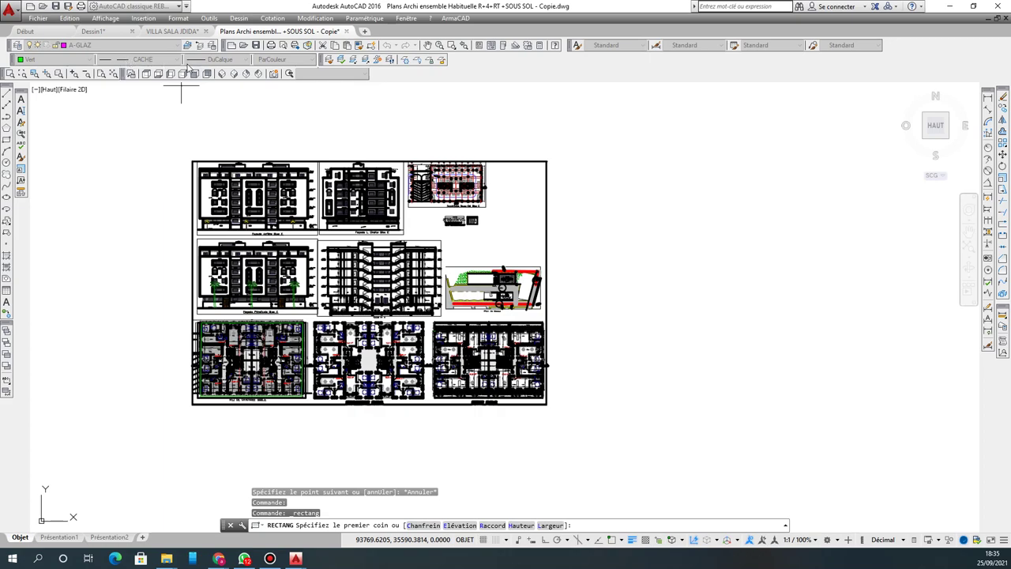
key("Escape")
Step: Set the current object colour to DuBloc
left_click(67, 59)
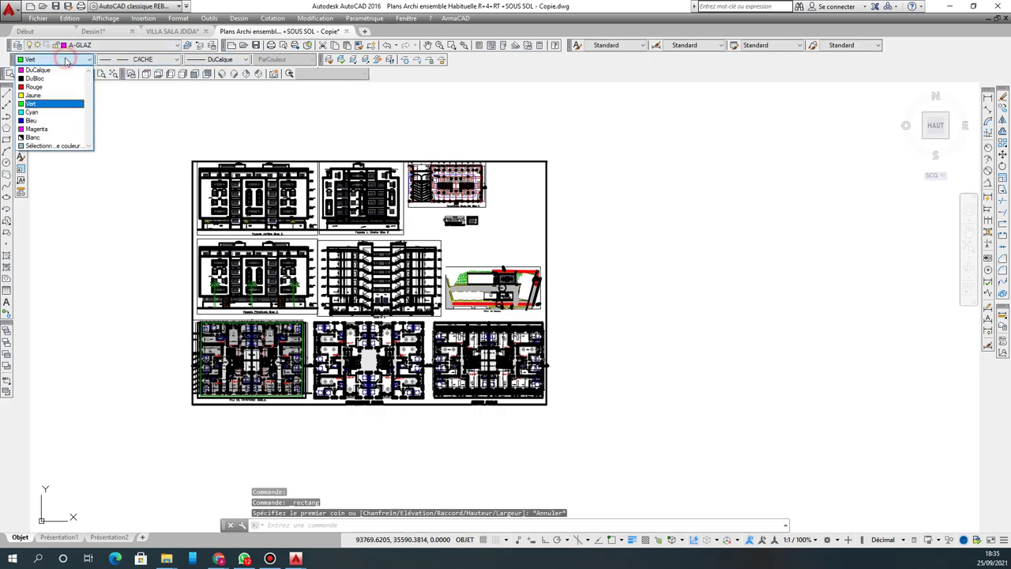
left_click(44, 80)
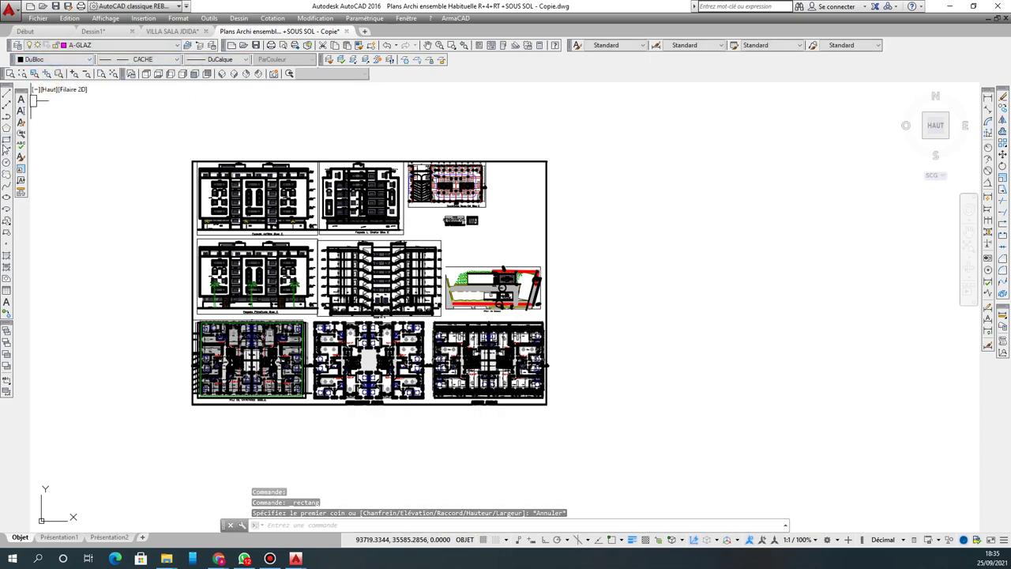
left_click(7, 139)
left_click(605, 288)
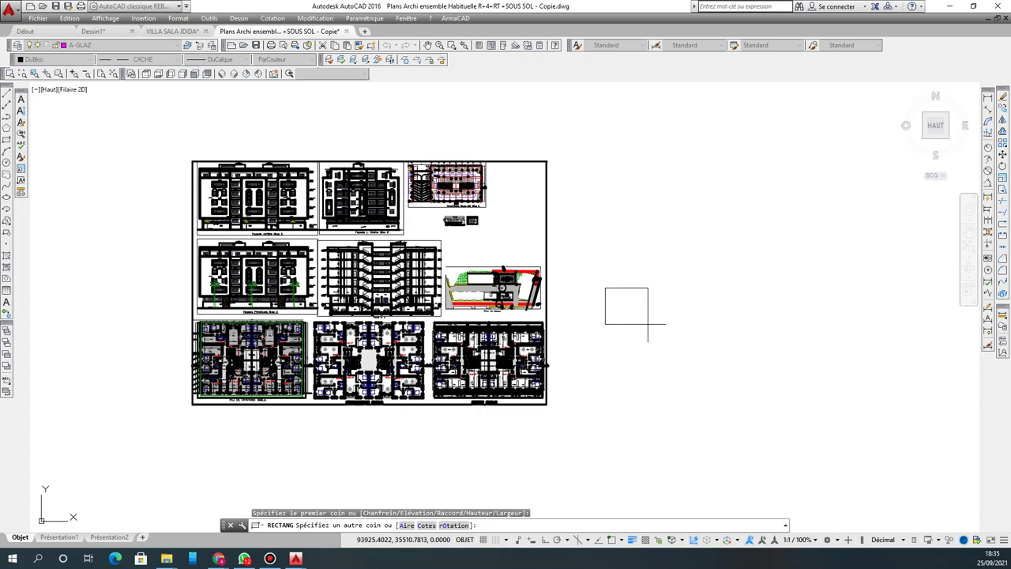
key("Escape")
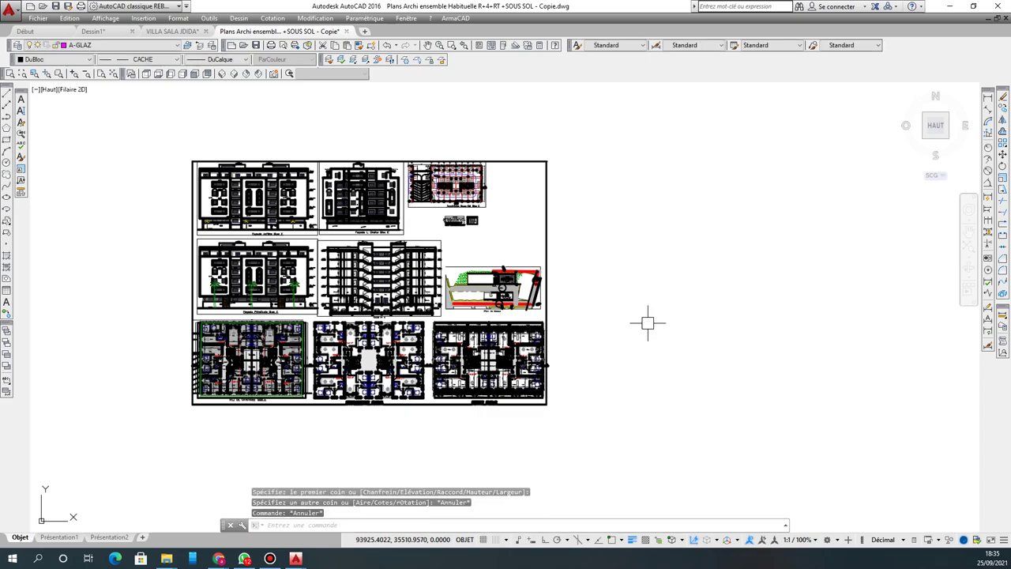
Step: With Ortho on, draw a horizontal polyline 100 units long in the empty area to the right of the plan sheet
left_click(7, 116)
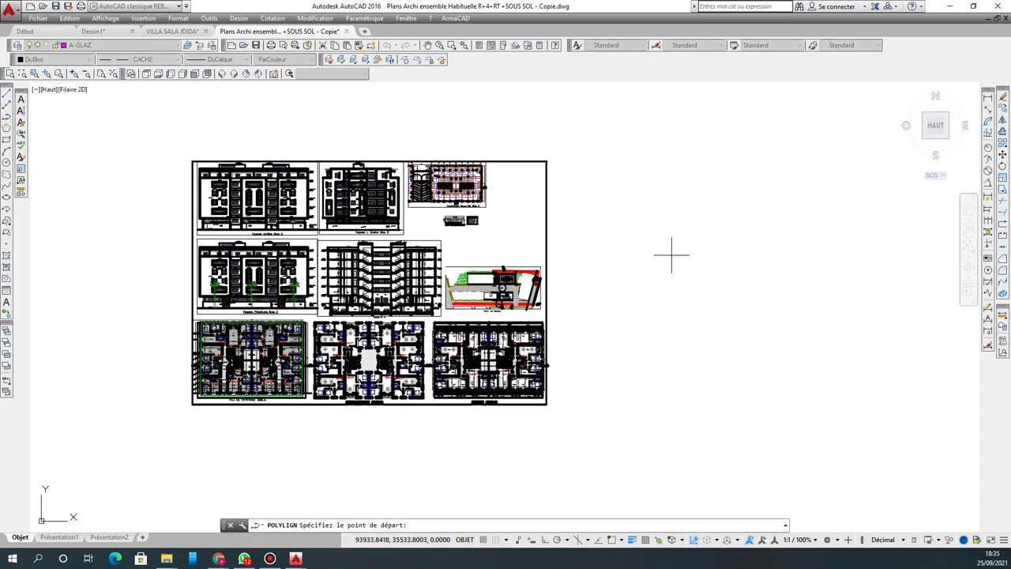
left_click(670, 255)
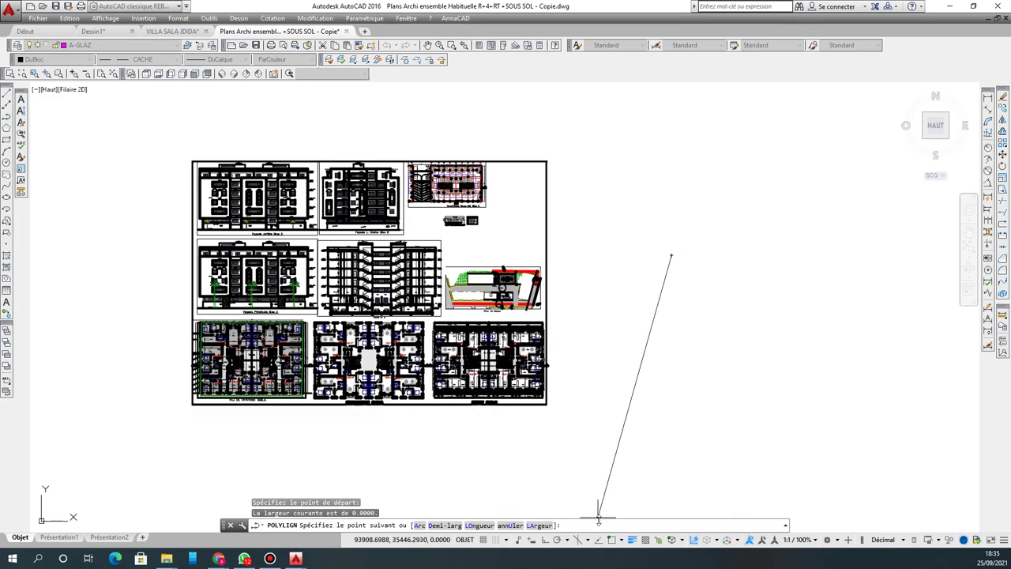
left_click(543, 539)
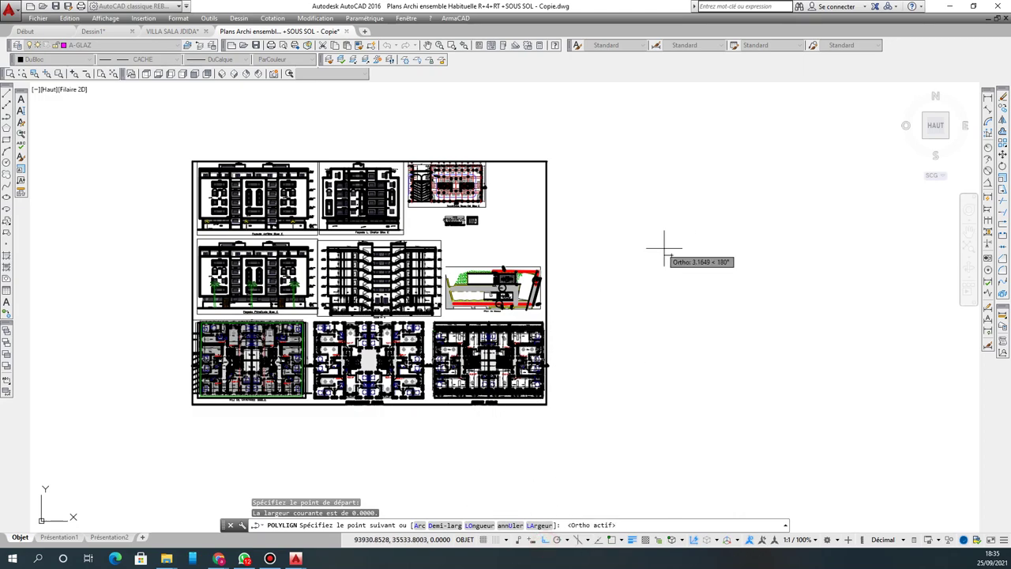
scroll(687, 256, "up", 4)
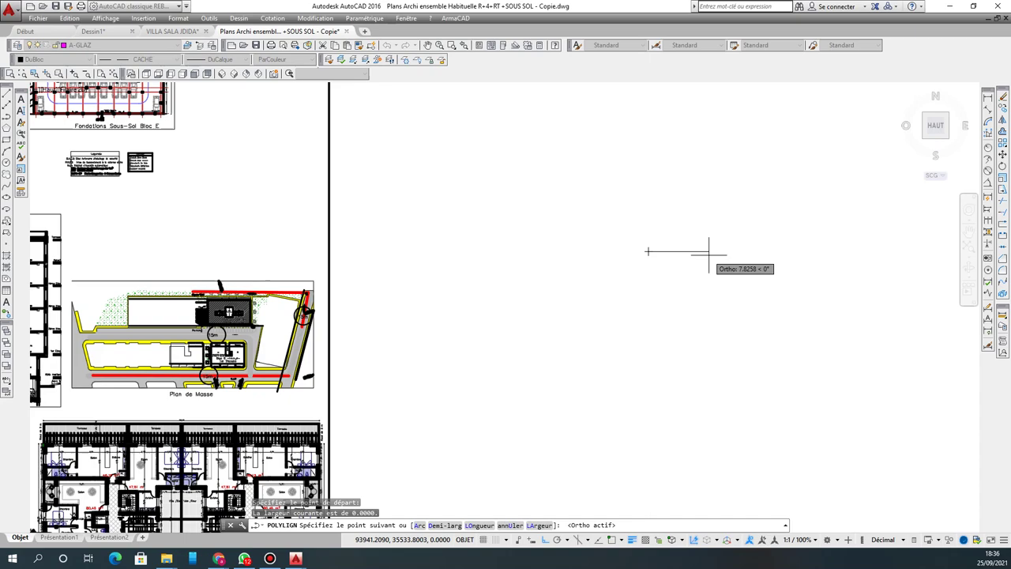
type("100")
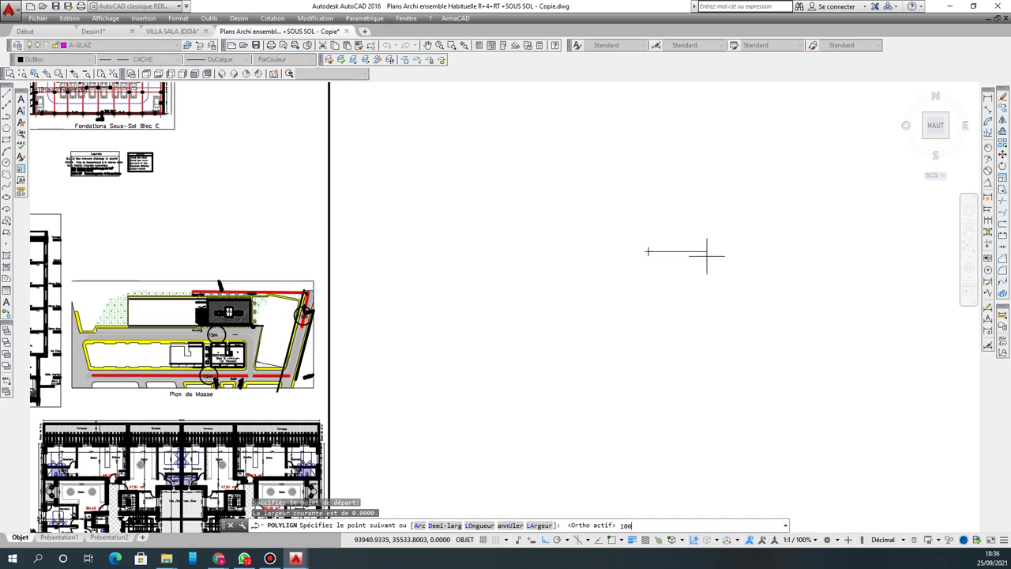
key("Return")
scroll(576, 254, "down", 6)
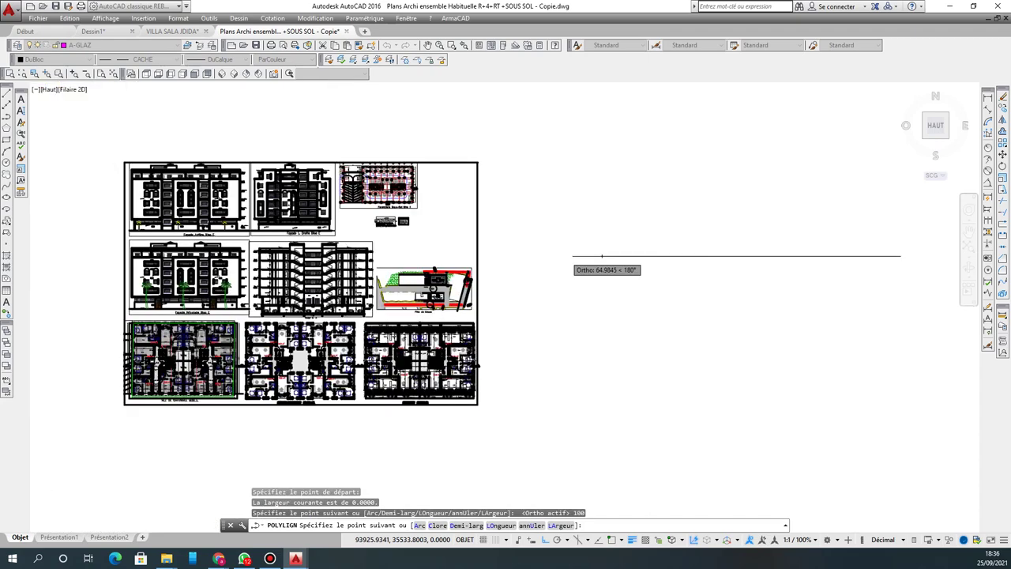
right_click(539, 256)
left_click(570, 261)
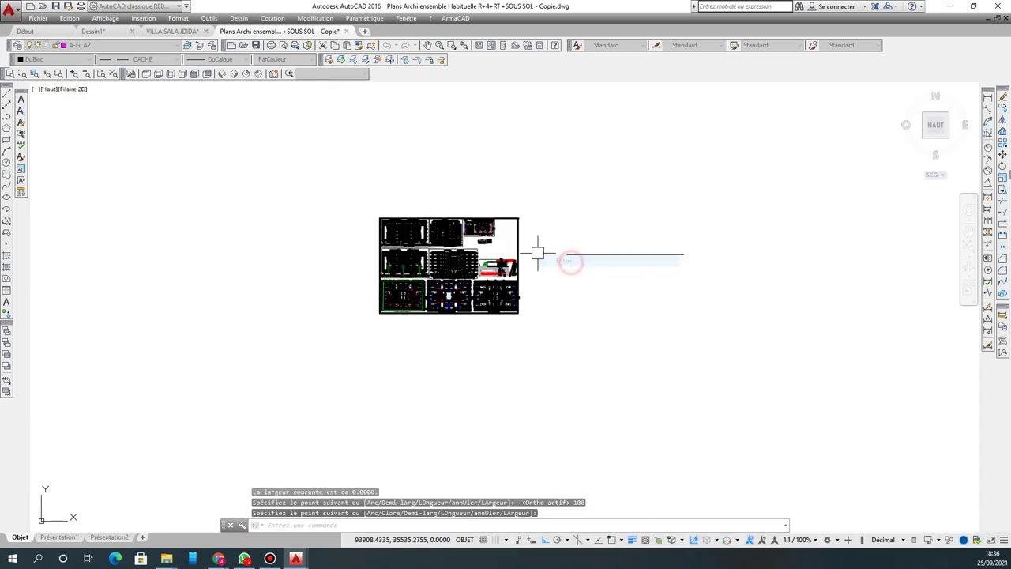
Step: Offset the horizontal polyline 10 units downward
left_click(1002, 133)
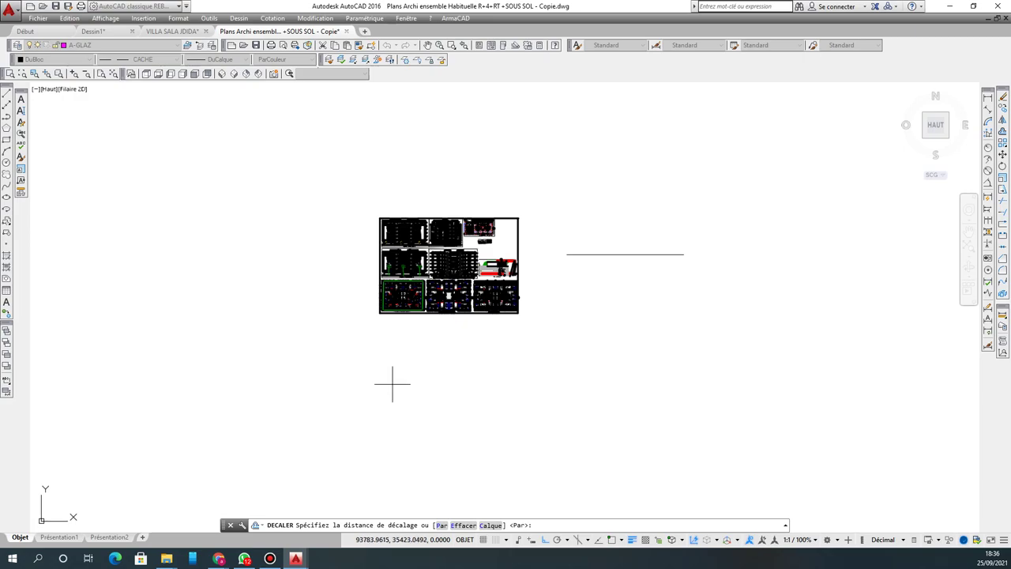
type("10")
key("Return")
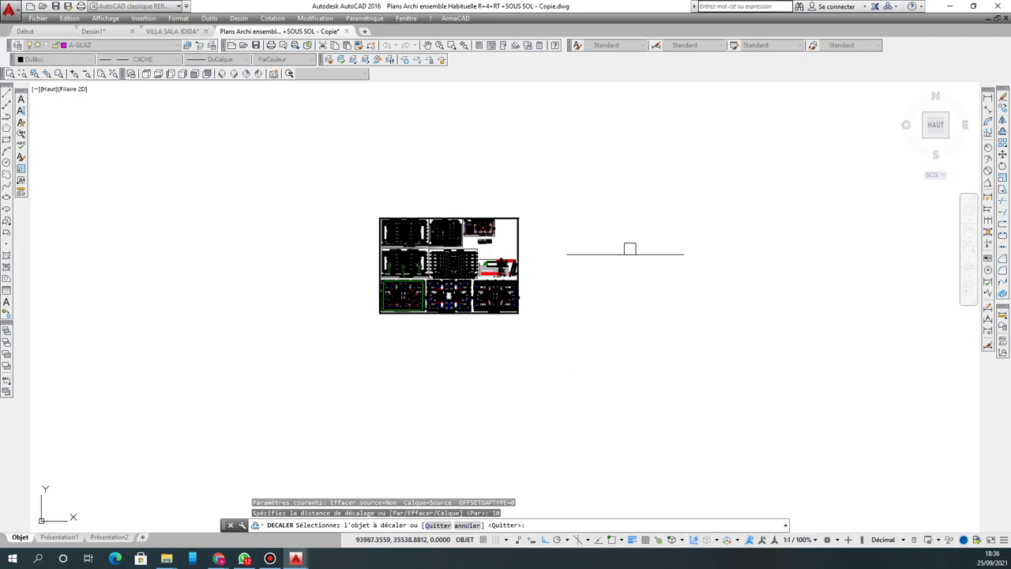
left_click(634, 254)
left_click(634, 273)
right_click(613, 222)
left_click(624, 227)
Step: With object snap on, add a linear dimension for the upper polyline's length, placed above it
scroll(643, 237, "up", 3)
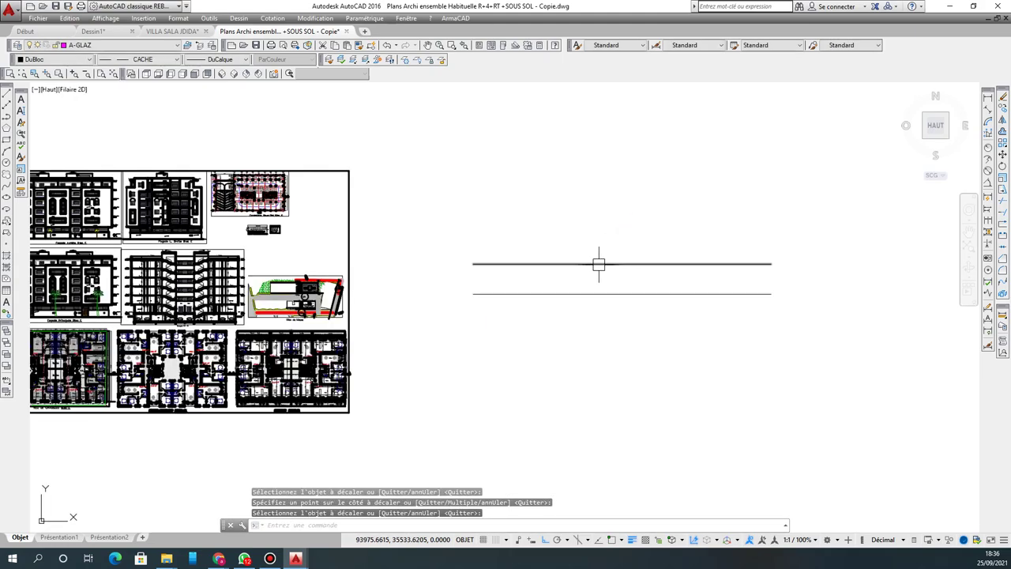
left_click(987, 98)
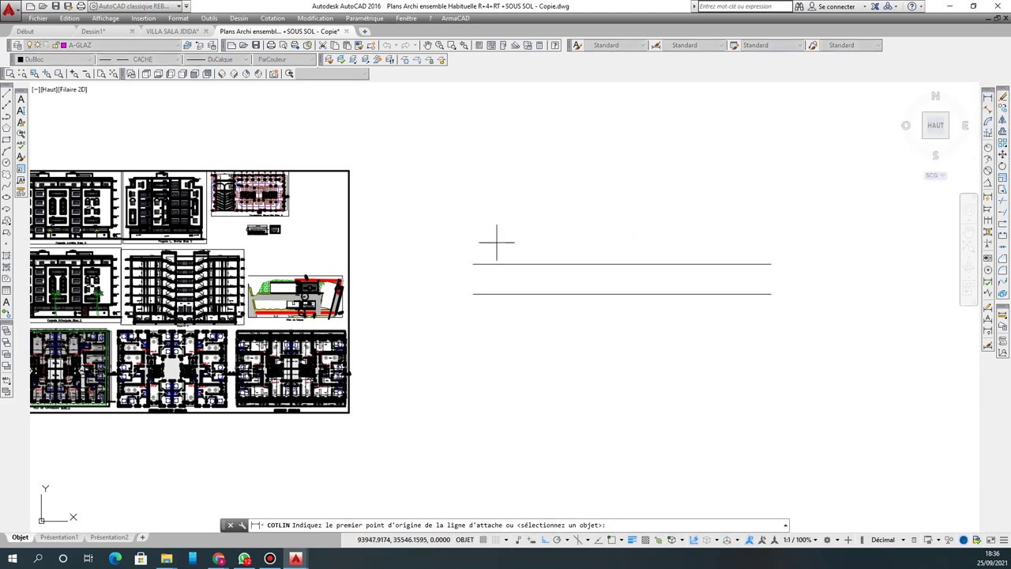
left_click(612, 540)
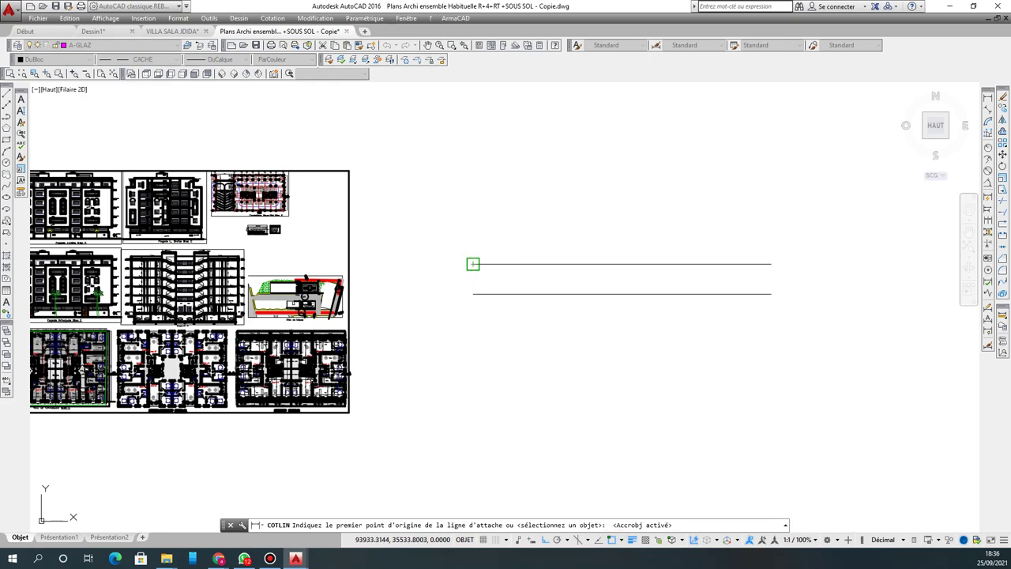
left_click(473, 264)
left_click(771, 264)
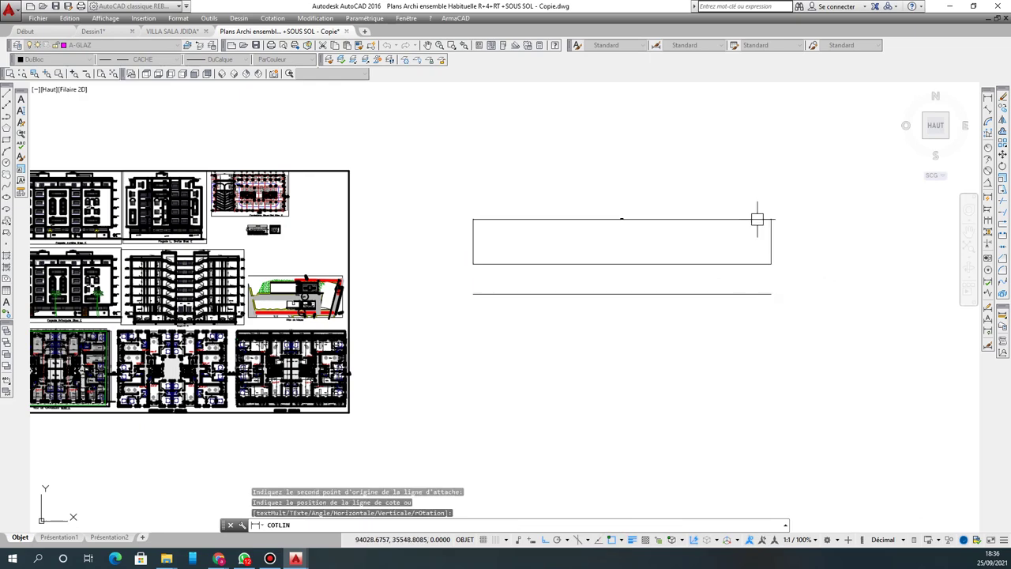
left_click(757, 219)
scroll(623, 211, "up", 10)
left_click(655, 175)
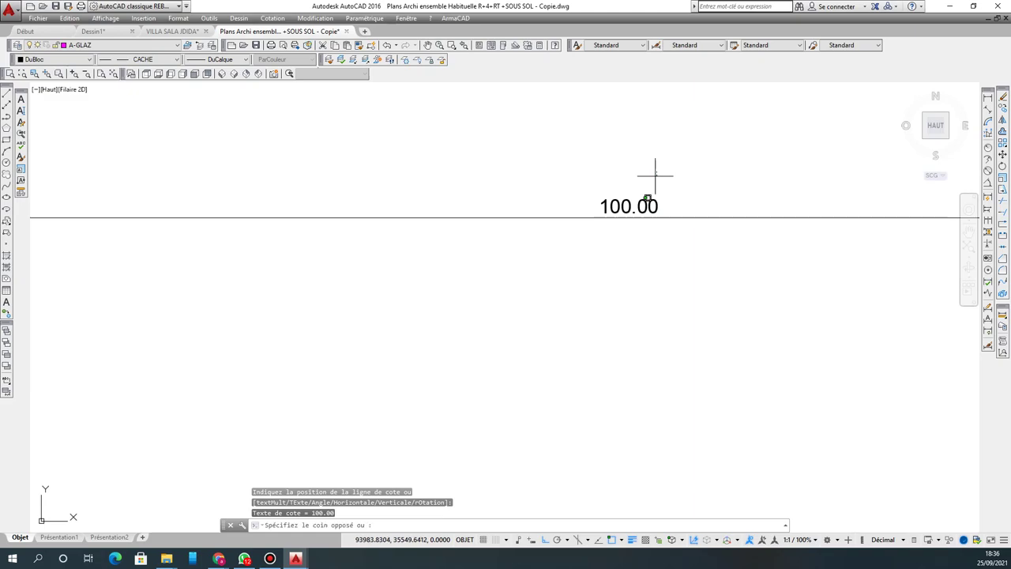
left_click(713, 155)
scroll(573, 187, "down", 10)
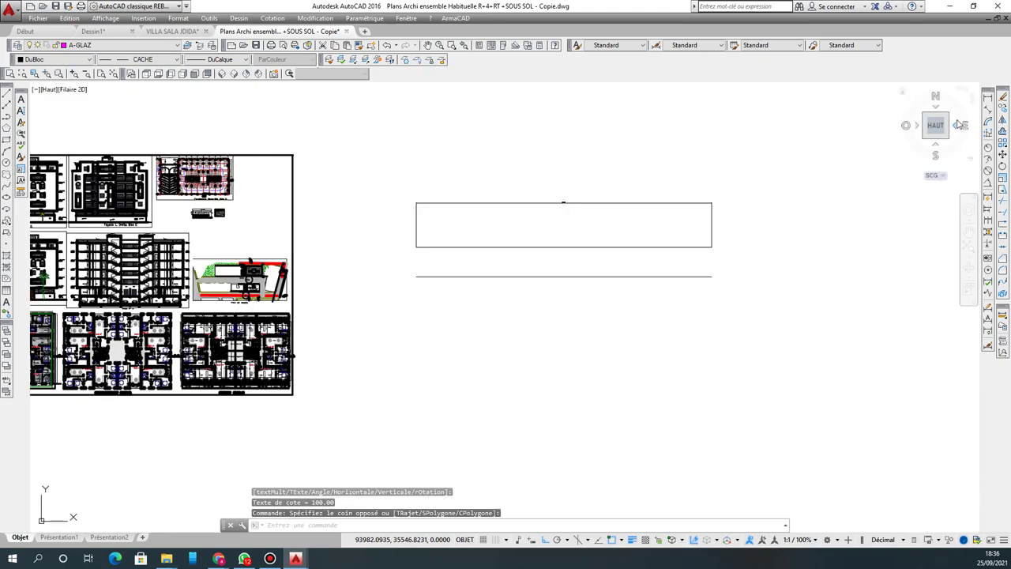
Step: Add a vertical linear dimension for the gap between the two parallel polylines
left_click(987, 97)
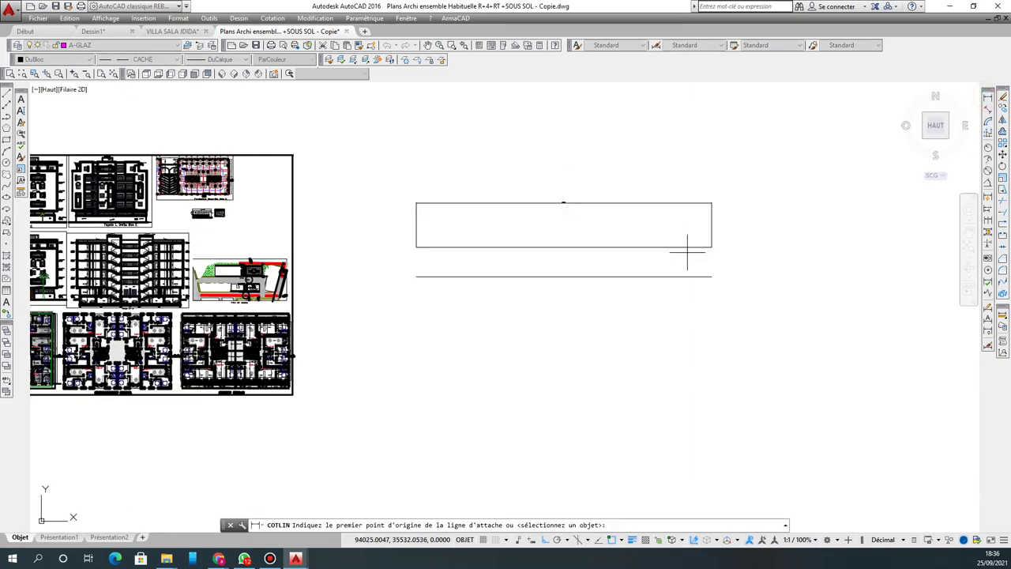
left_click(587, 247)
left_click(587, 276)
scroll(587, 276, "up", 10)
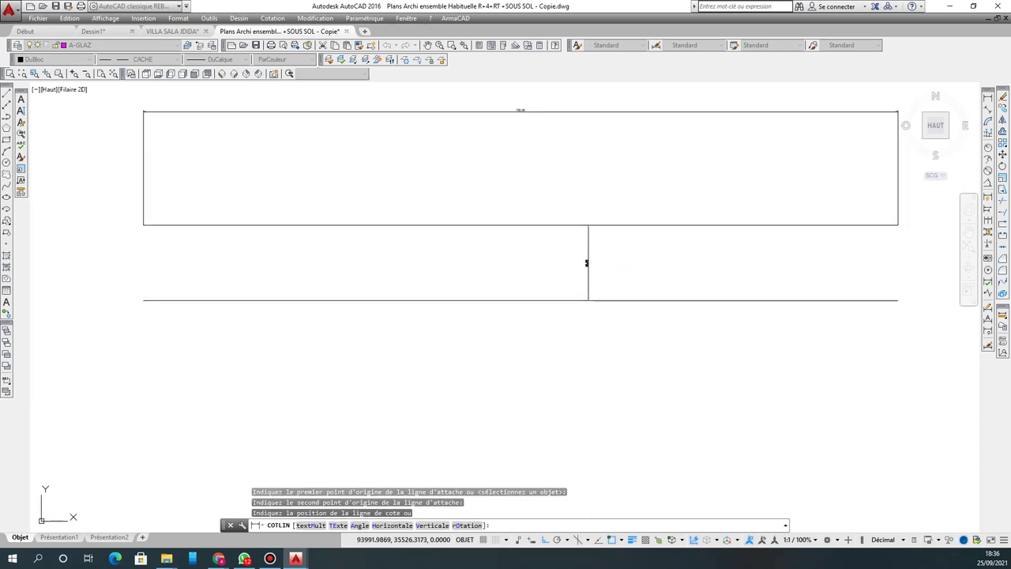
left_click(600, 262)
scroll(620, 273, "down", 6)
scroll(623, 282, "up", 6)
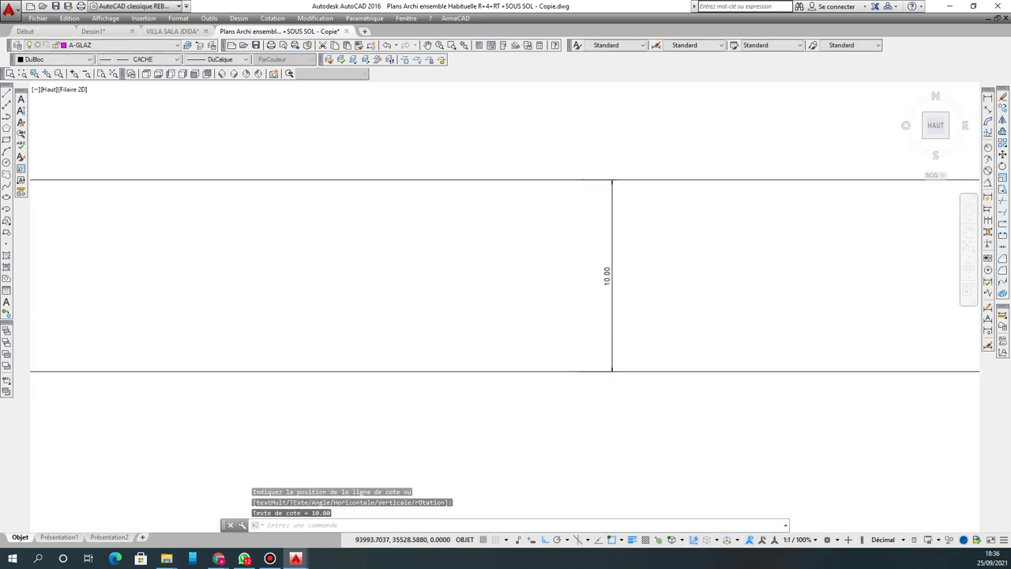
scroll(618, 277, "down", 10)
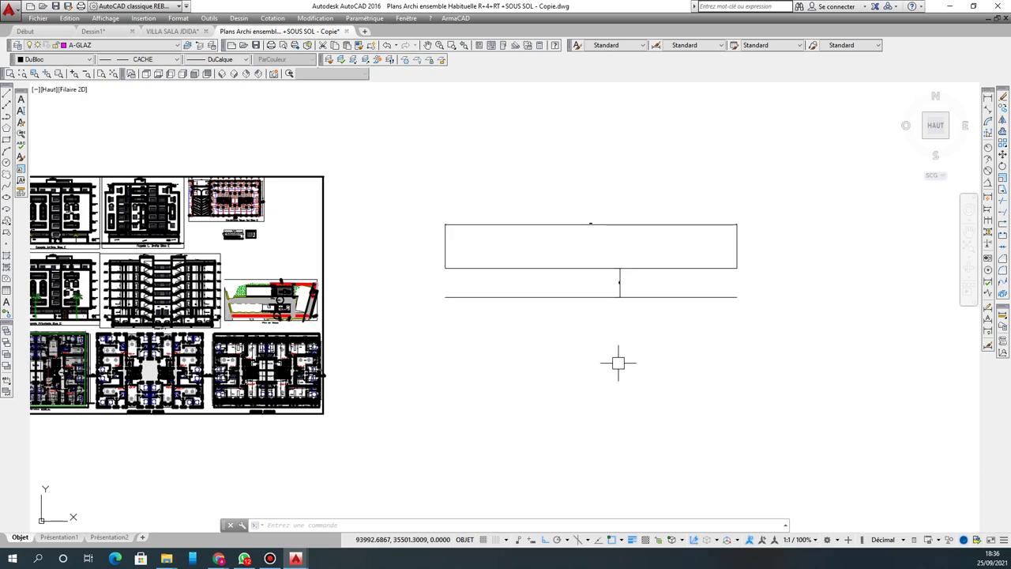
left_click(537, 255)
left_click(521, 313)
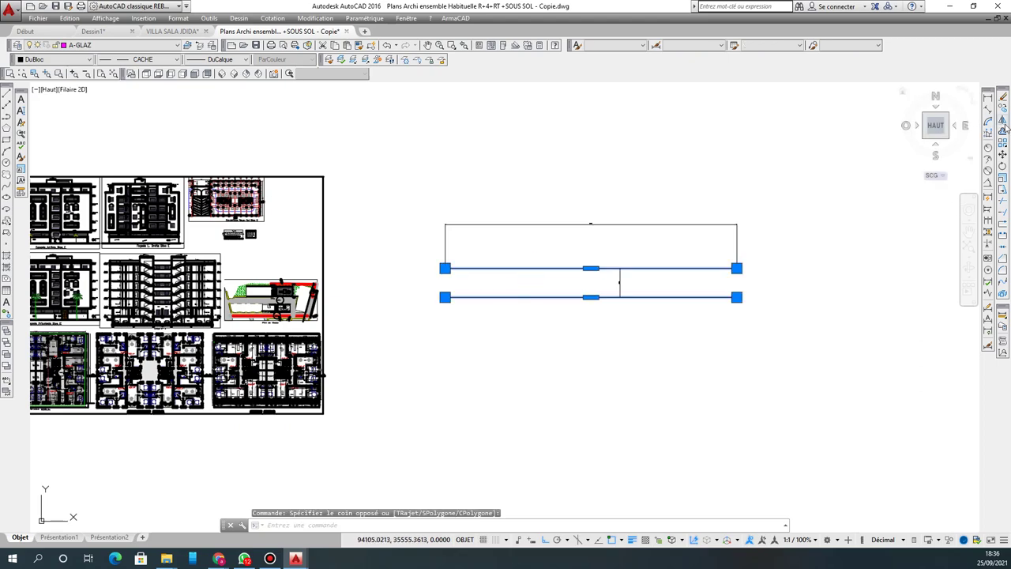
key("Escape")
key("Escape")
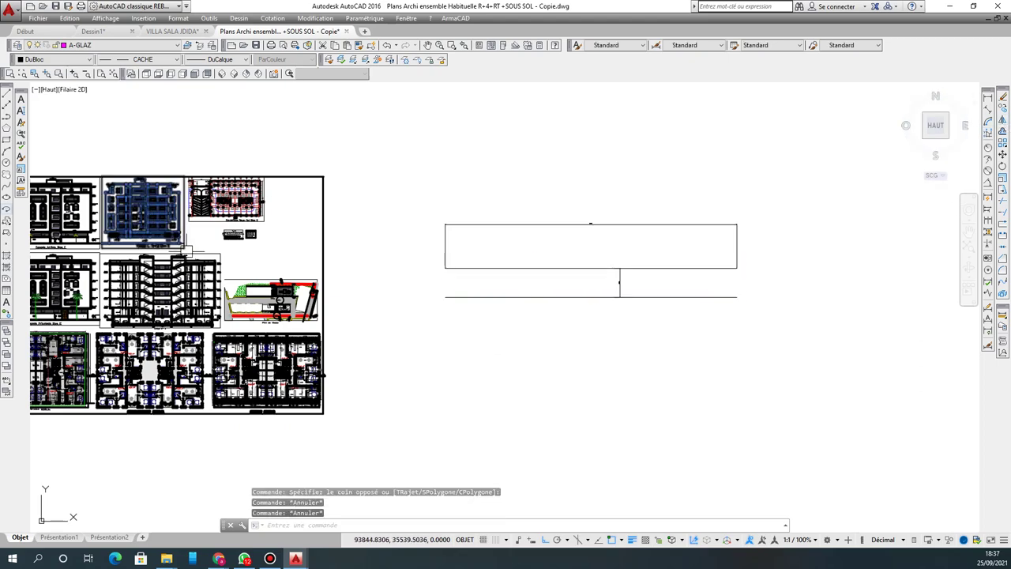
Step: Draw a horizontal line 1 unit long just below the left end of the lower polyline
left_click(7, 93)
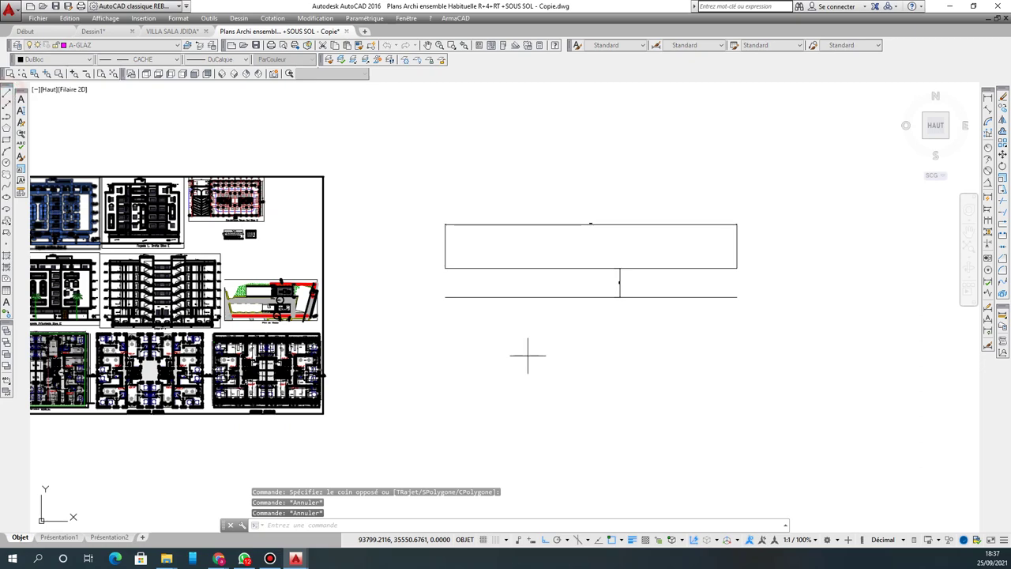
left_click(460, 325)
type("1")
key("Return")
right_click(613, 326)
left_click(625, 330)
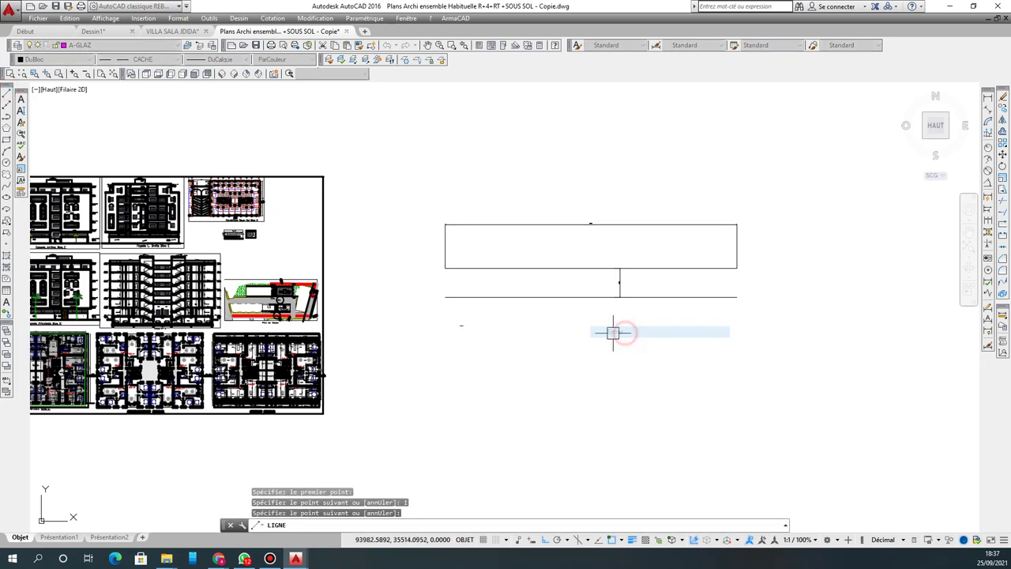
Step: Offset the short horizontal line 0.1 units downward
scroll(564, 302, "up", 6)
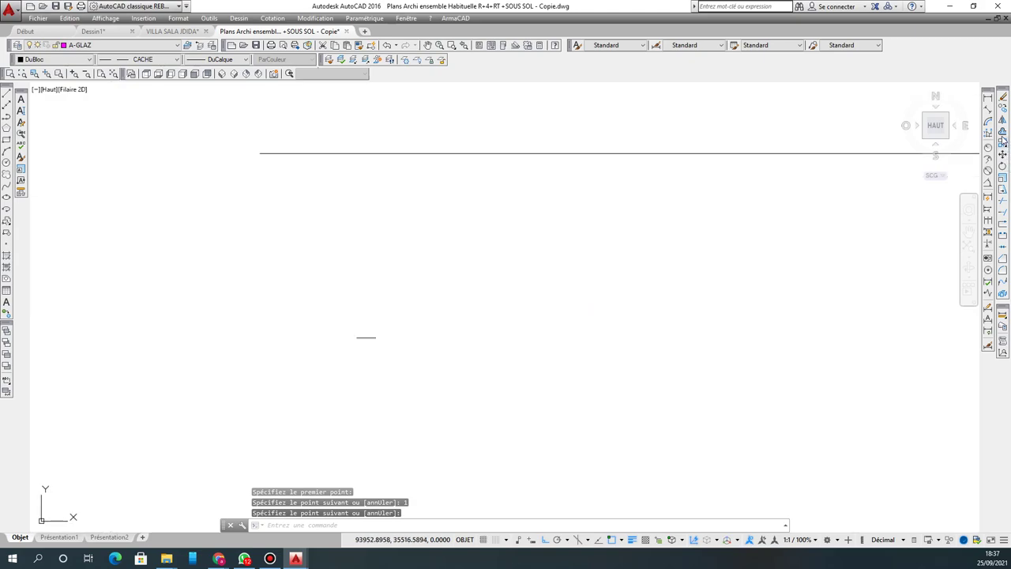
left_click(1001, 134)
type("0.1")
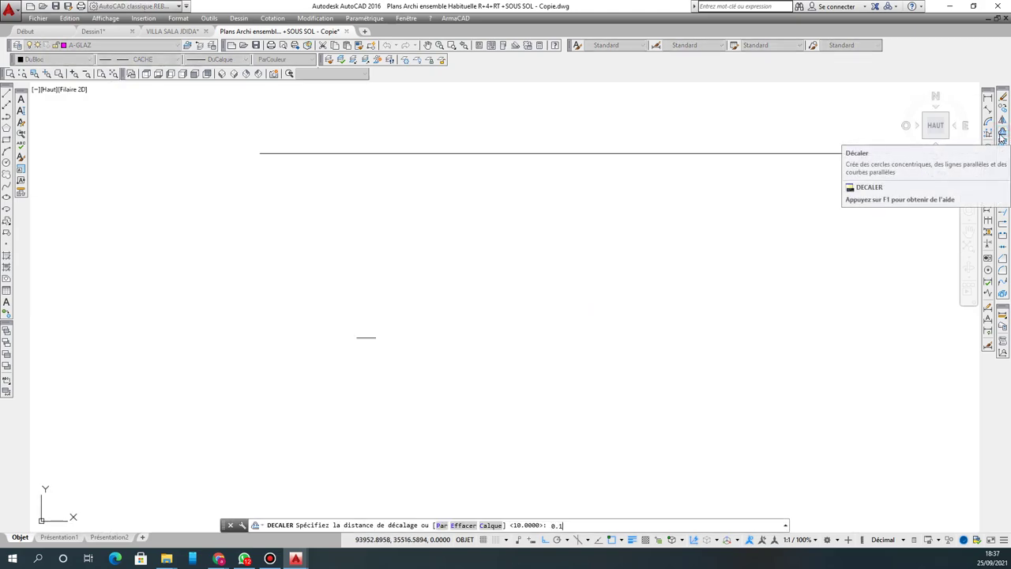
key("Return")
scroll(364, 340, "up", 2)
left_click(364, 340)
left_click(375, 377)
key("Return")
scroll(419, 312, "down", 6)
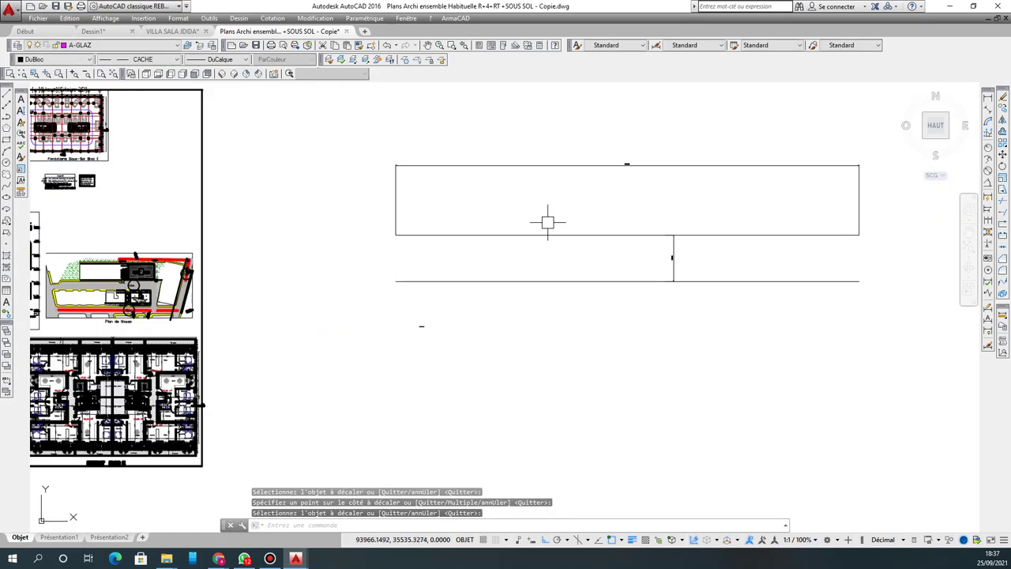
Step: Compare the short pair of lines with the long dimensioned pair and the plan sheet
scroll(442, 347, "up", 8)
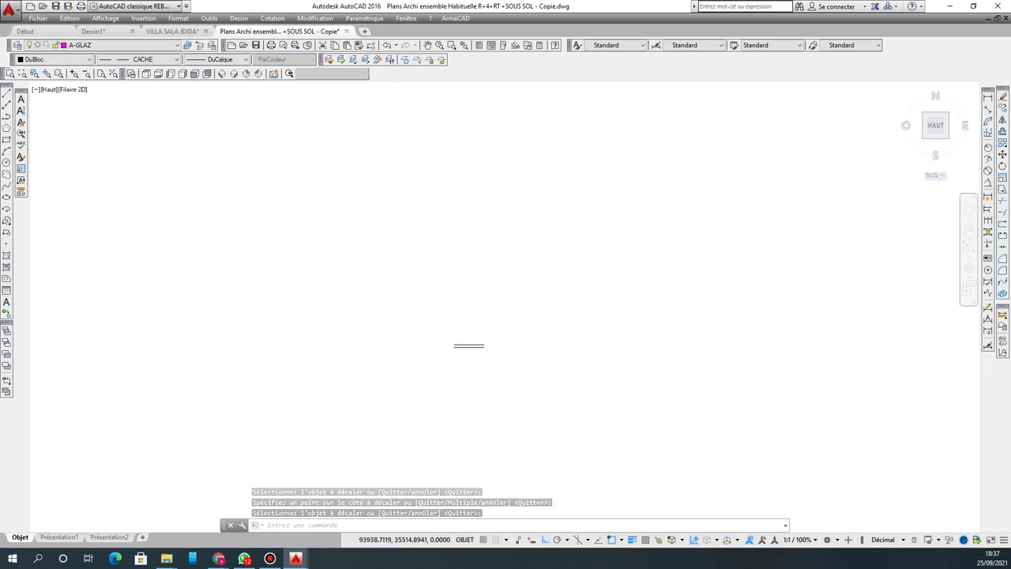
scroll(436, 360, "down", 8)
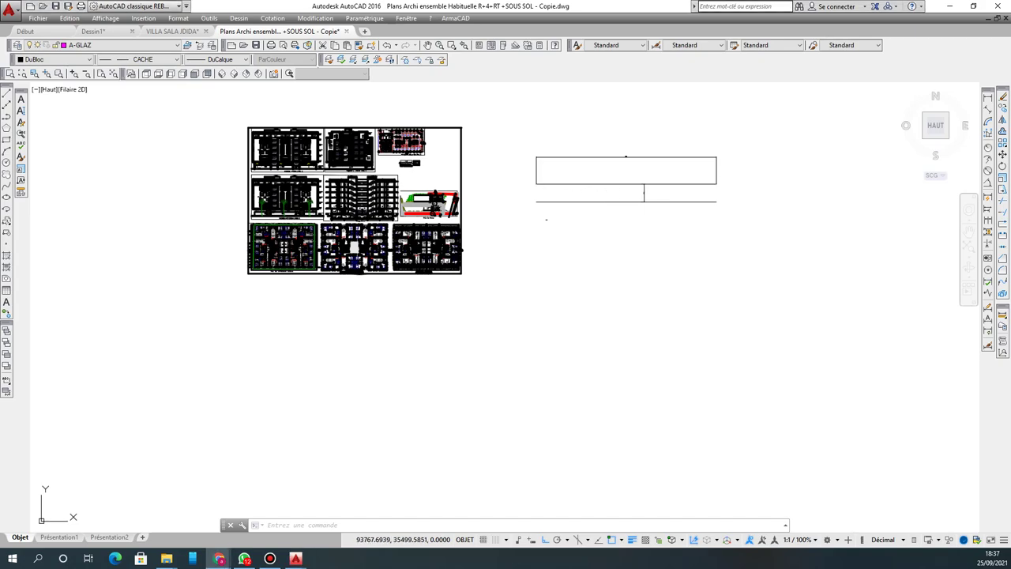
scroll(562, 210, "up", 6)
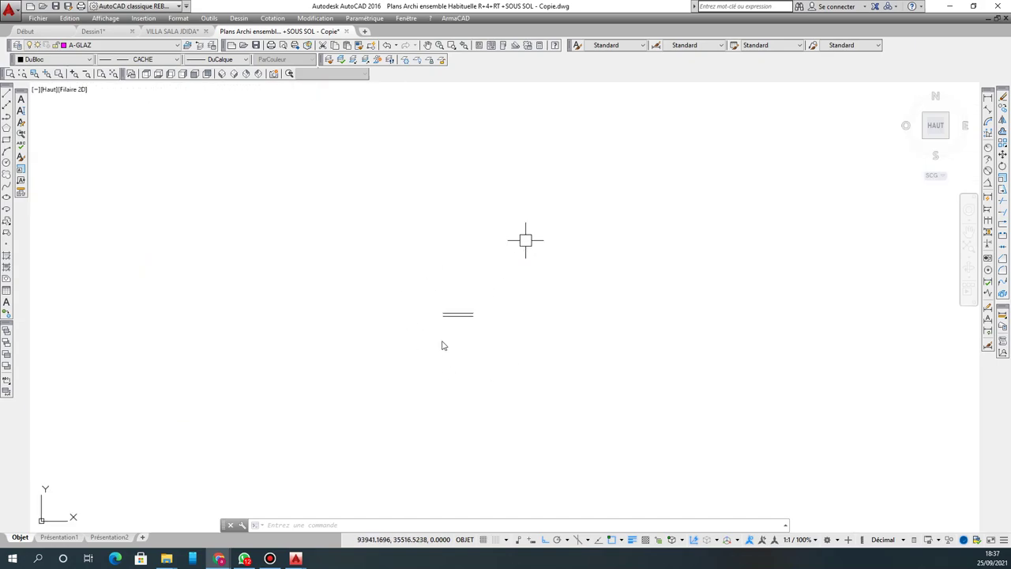
scroll(443, 345, "down", 2)
scroll(444, 344, "down", 3)
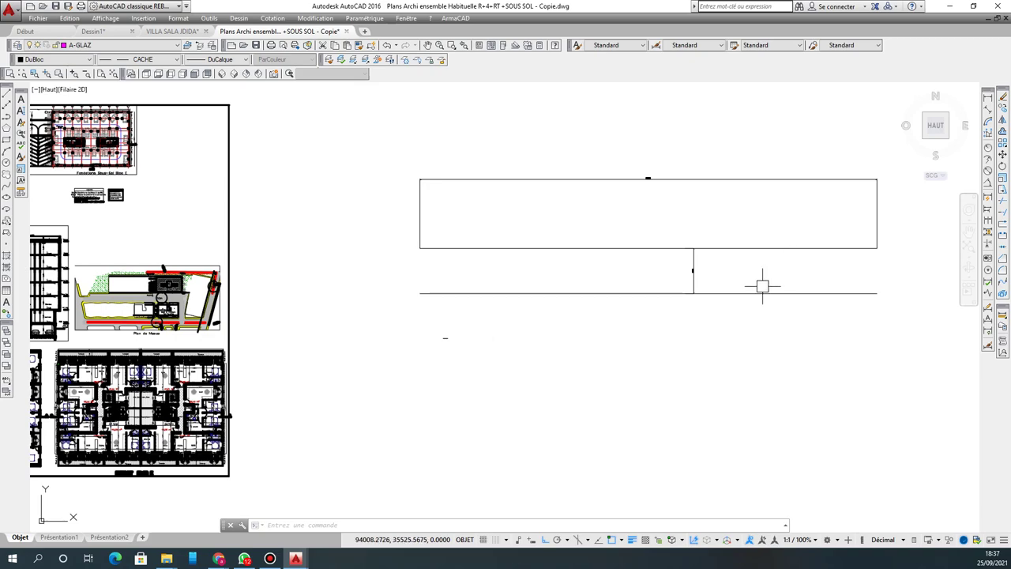
Step: Delete all the test lines and dimensions drawn beside the plan sheet
left_click(563, 227)
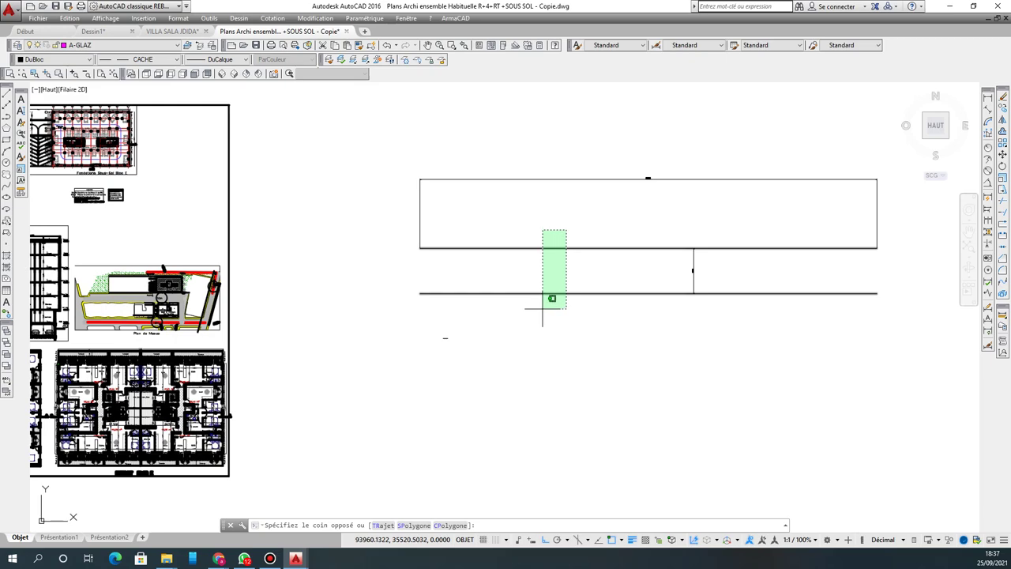
left_click(543, 311)
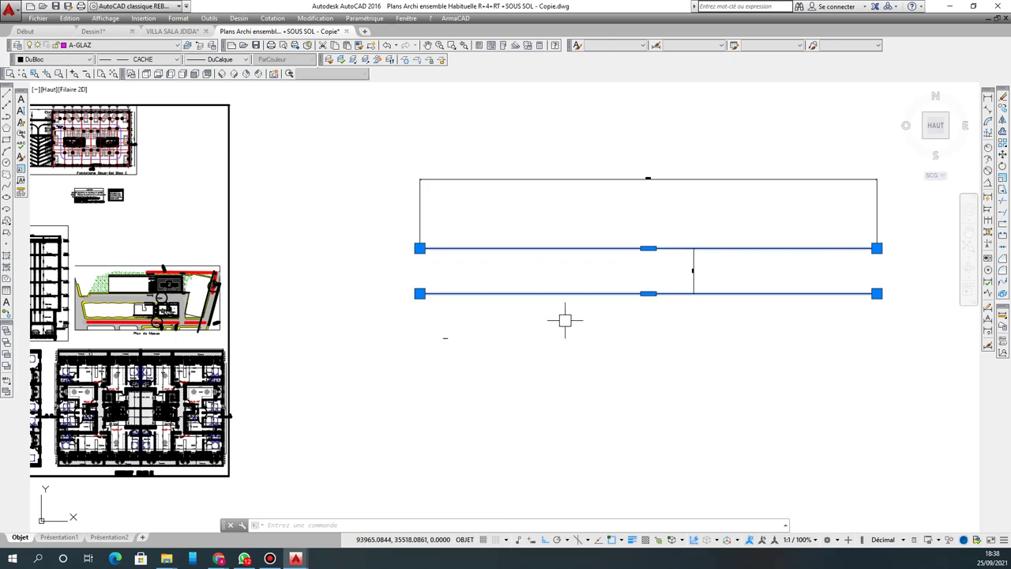
key("Escape")
key("Escape")
scroll(603, 232, "down", 4)
left_click(650, 162)
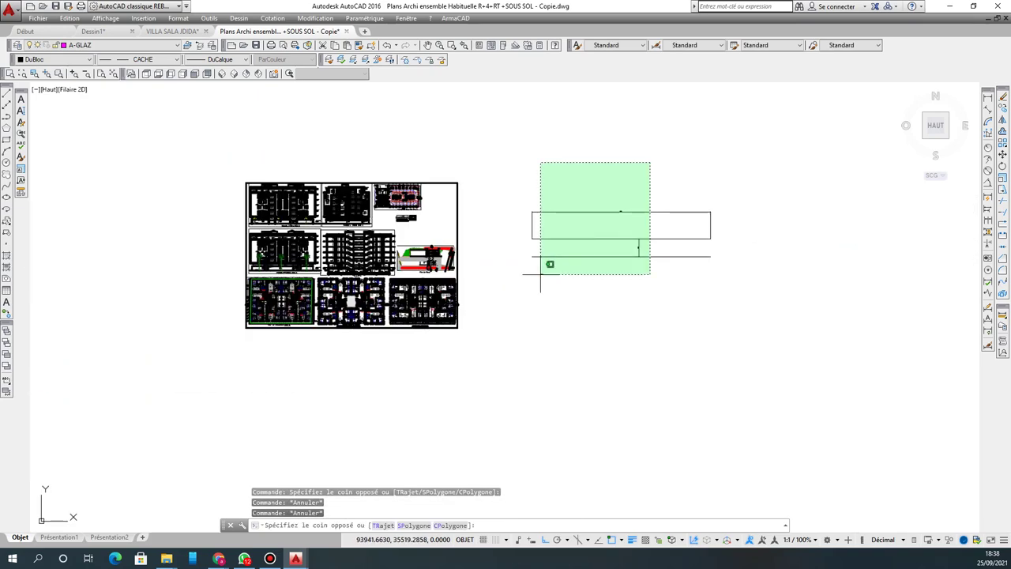
left_click(526, 290)
key("Delete")
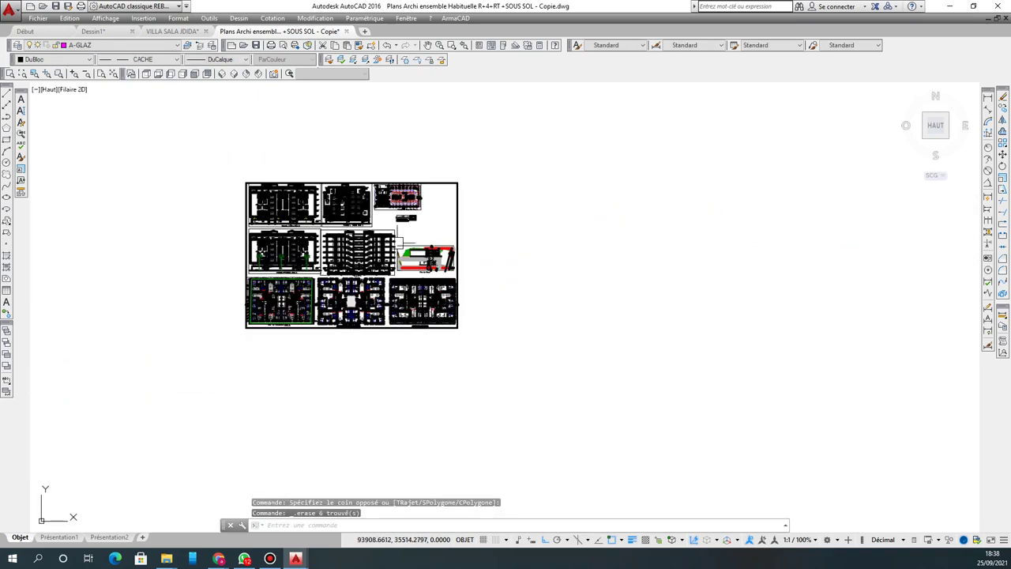
Step: Copy the ETAGE COURANT BLOC E floor plan horizontally to the empty area east of the plan sheet
scroll(364, 293, "up", 5)
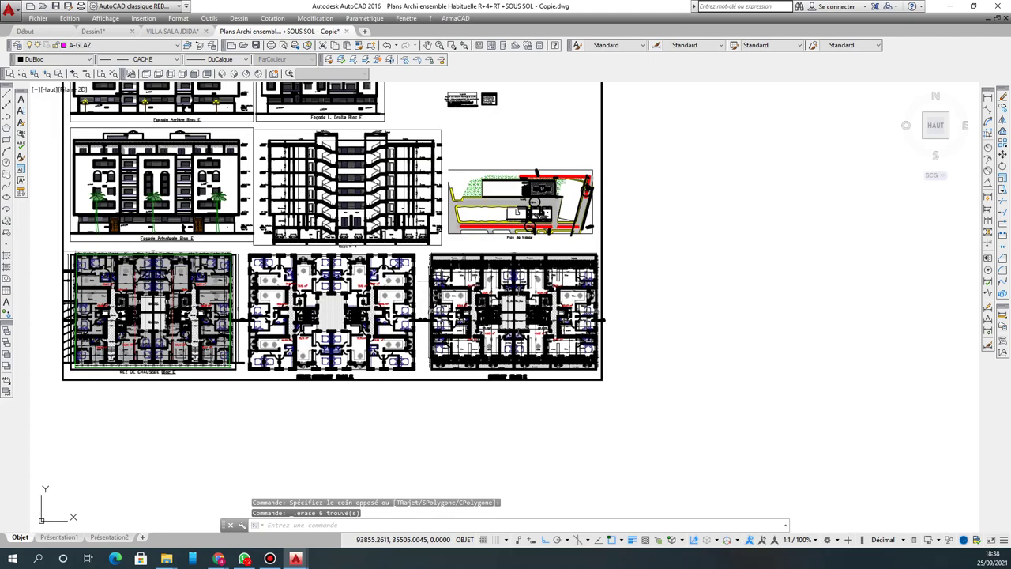
scroll(426, 269, "up", 4)
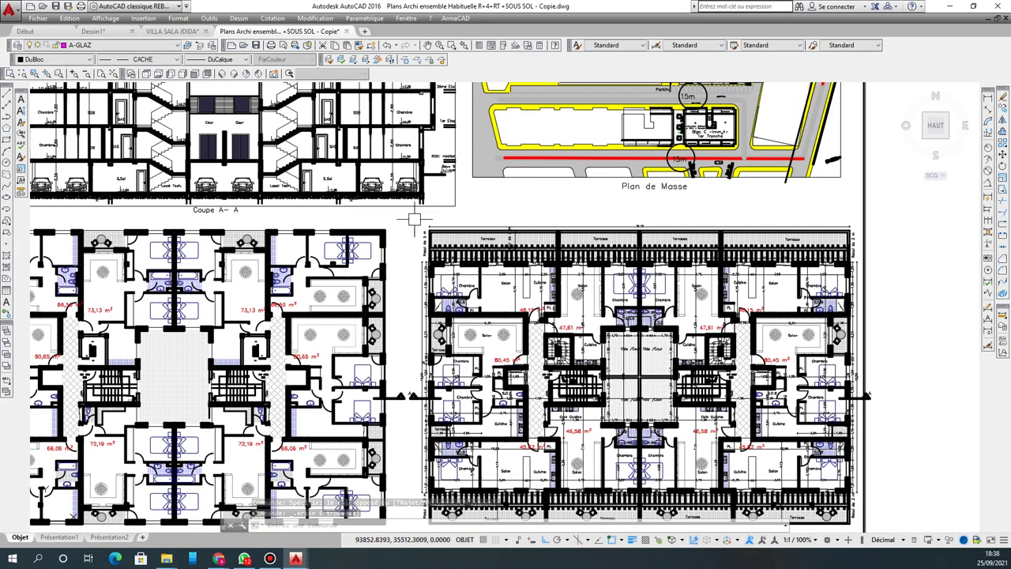
scroll(414, 220, "down", 6)
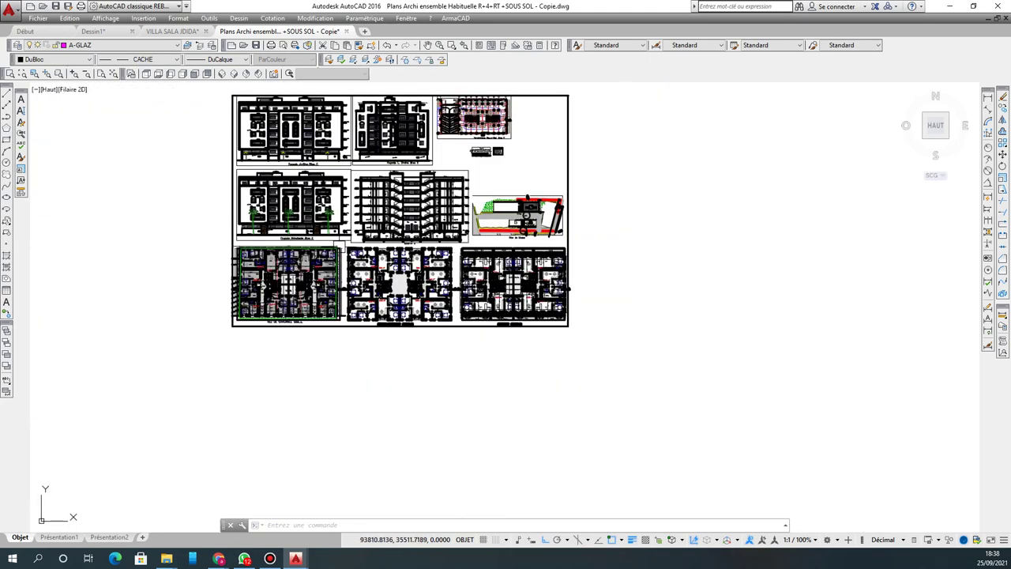
scroll(350, 246, "up", 6)
left_click(374, 228)
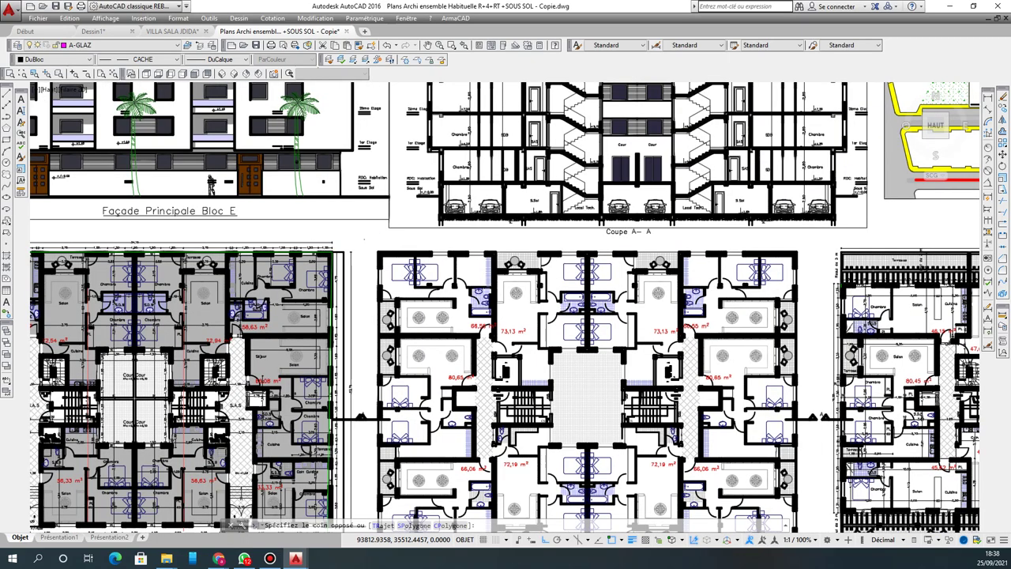
scroll(365, 238, "down", 2)
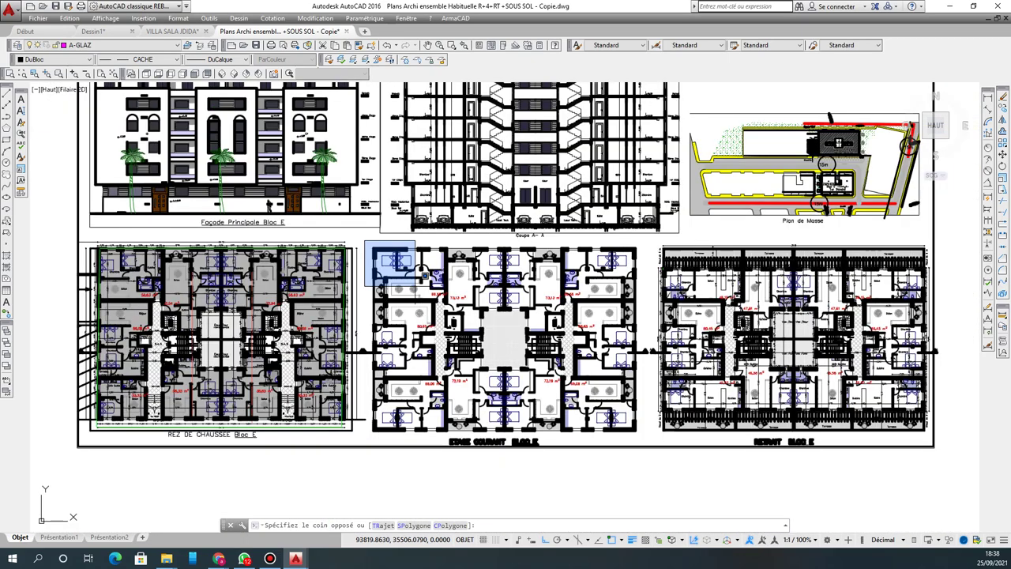
left_click(647, 461)
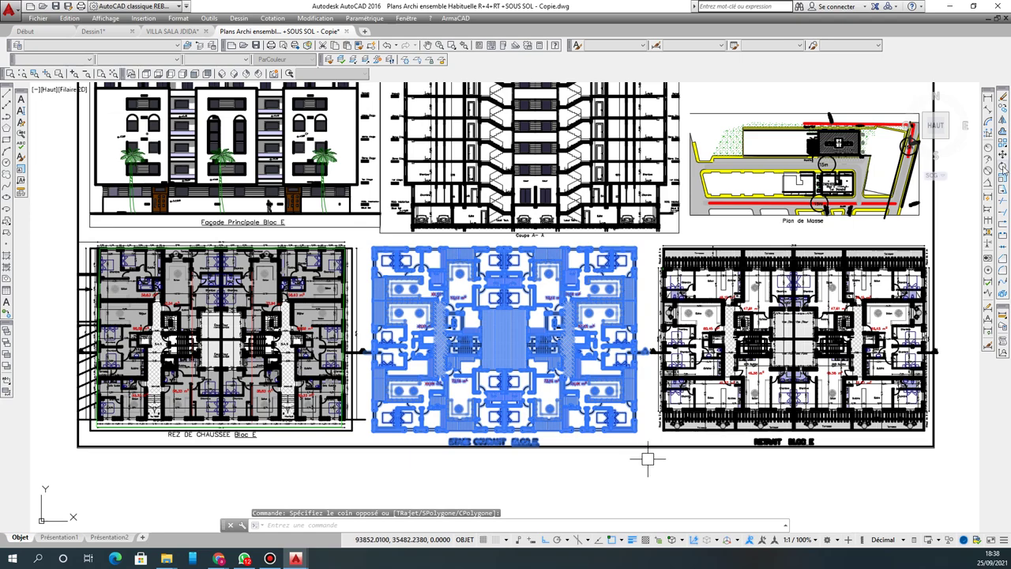
type("co")
key("Return")
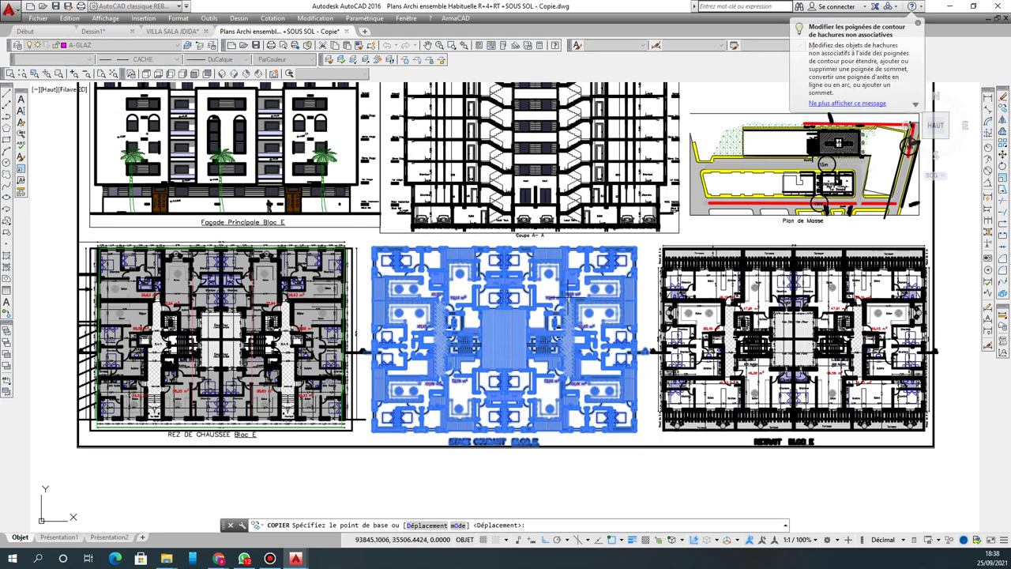
left_click(566, 298)
scroll(316, 316, "down", 5)
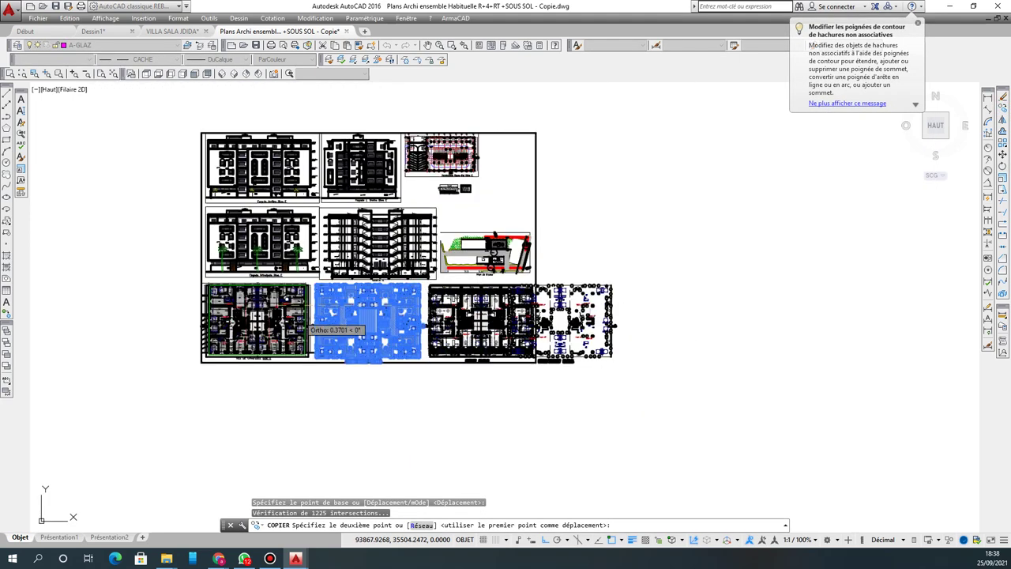
scroll(371, 312, "up", 2)
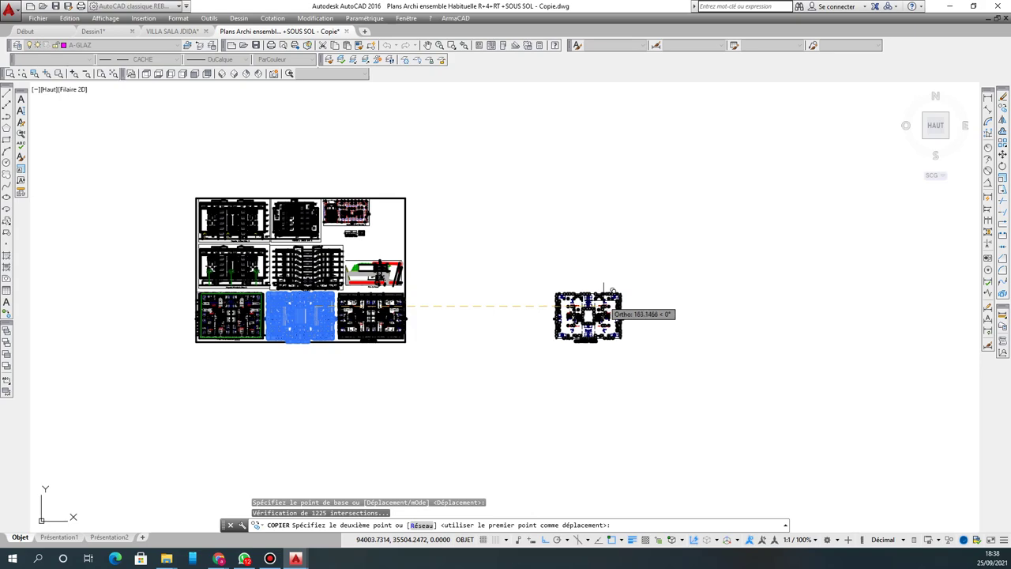
left_click(606, 291)
key("Escape")
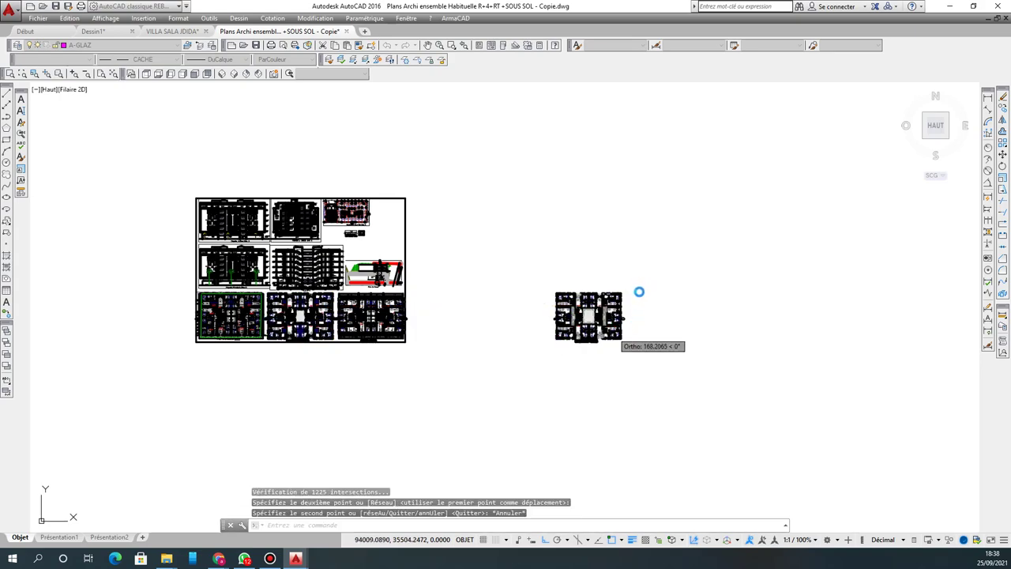
Step: Copy the duplicated floor plan beside the sheet to the clipboard
left_click(646, 271)
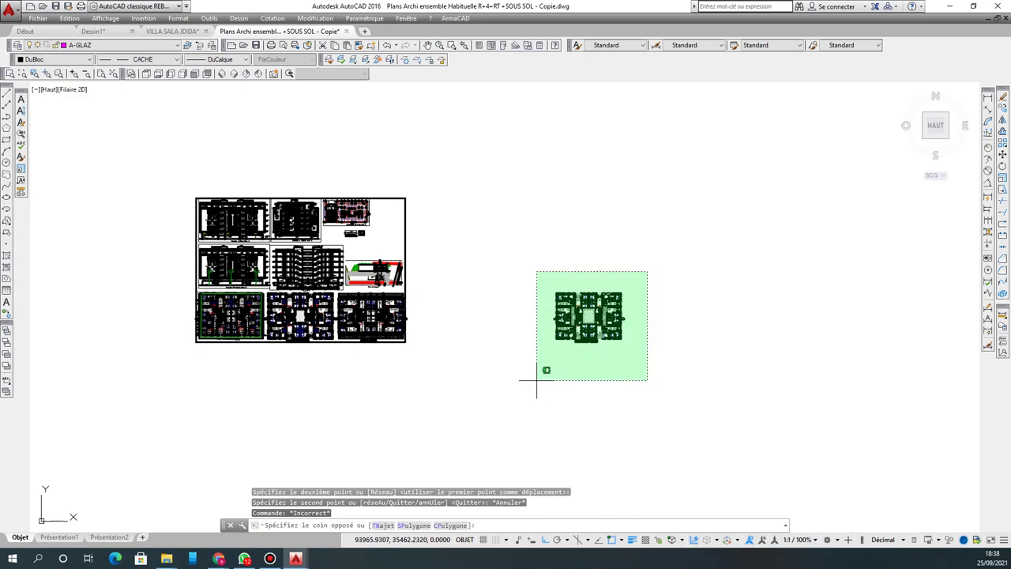
left_click(536, 379)
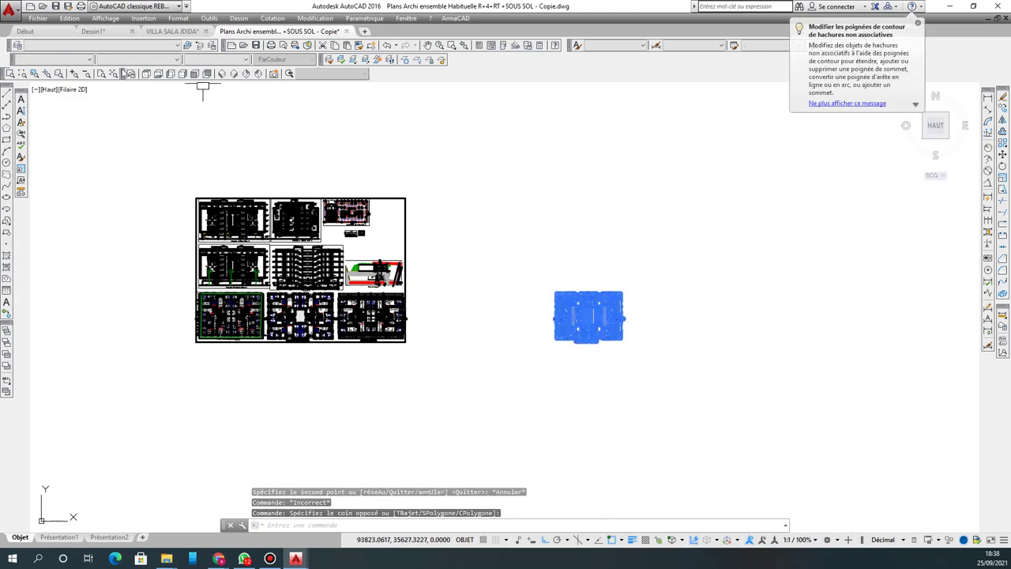
left_click(69, 18)
left_click(89, 70)
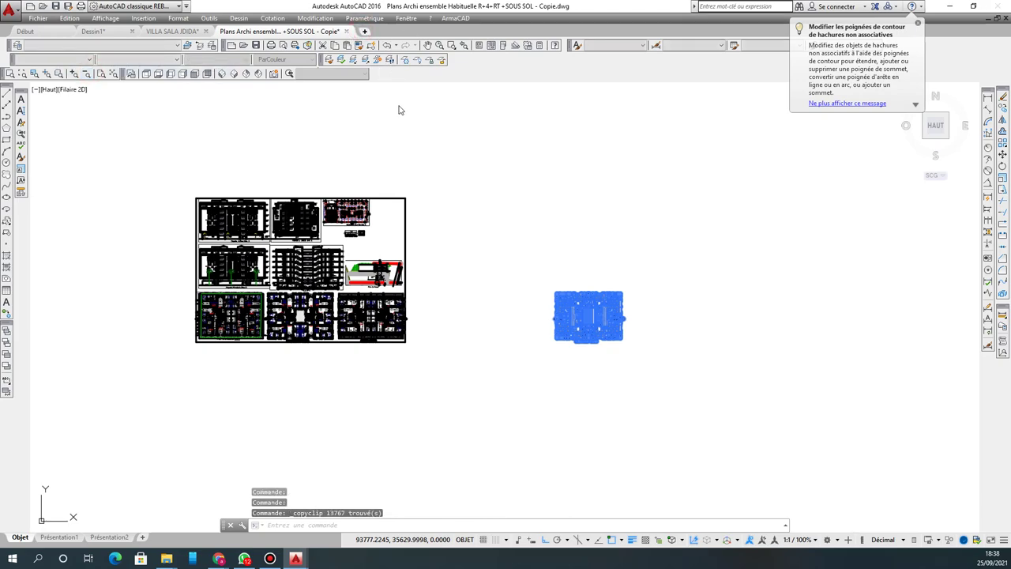
Step: Create a new drawing with the grid display off and paste the copied floor plan into it
key("ctrl+n")
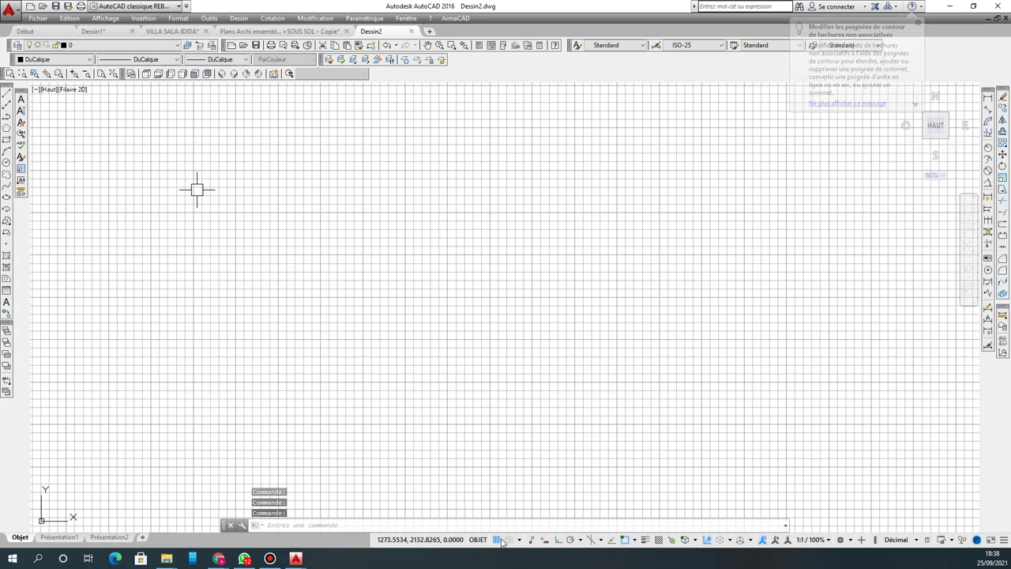
left_click(496, 540)
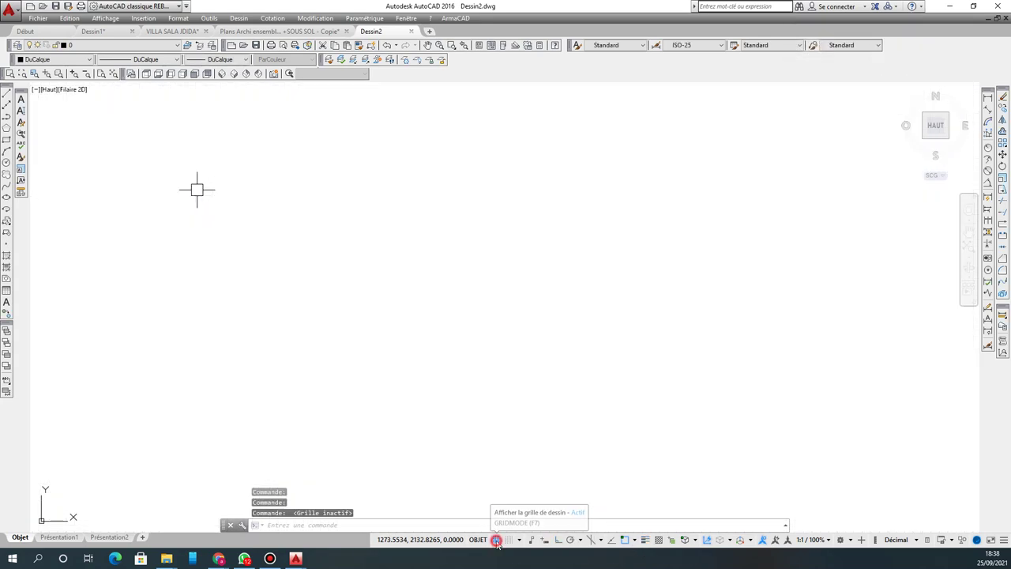
left_click(69, 18)
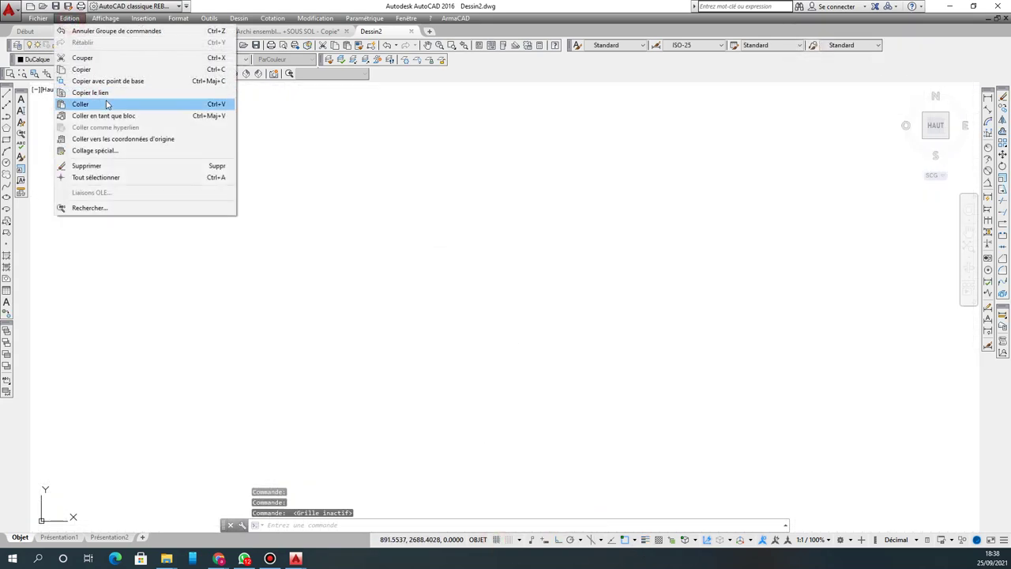
left_click(107, 104)
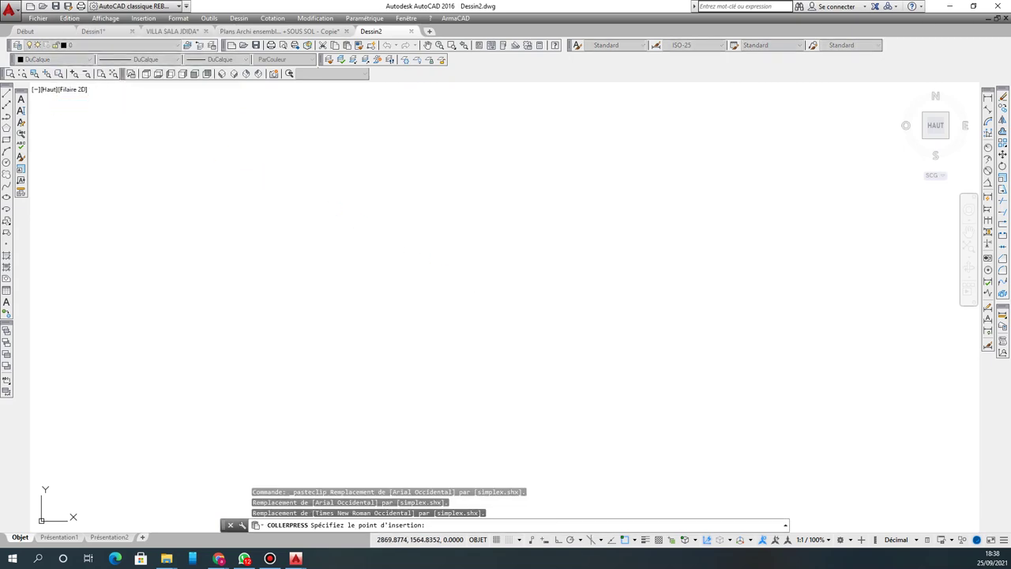
left_click(460, 296)
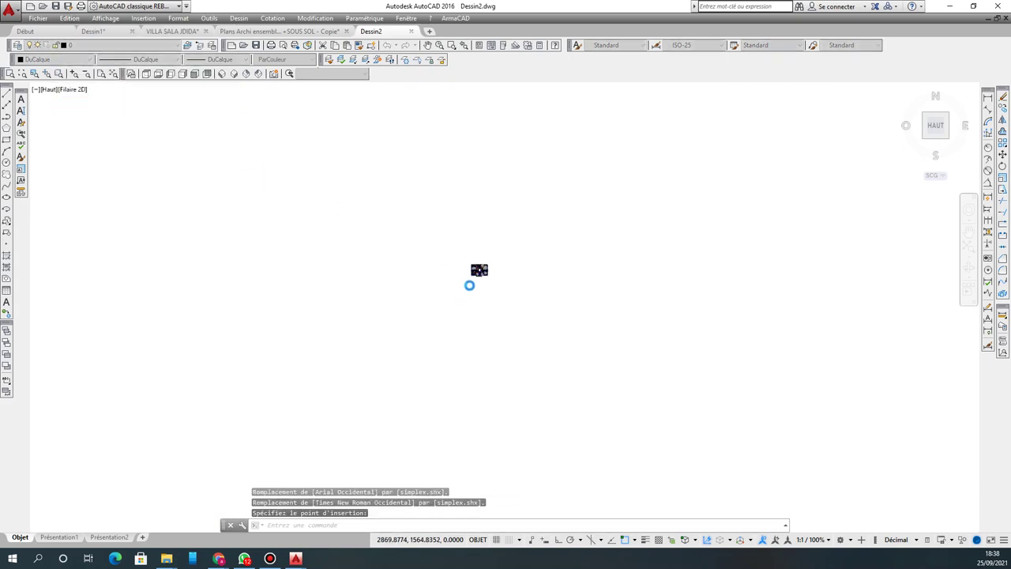
left_click(524, 212)
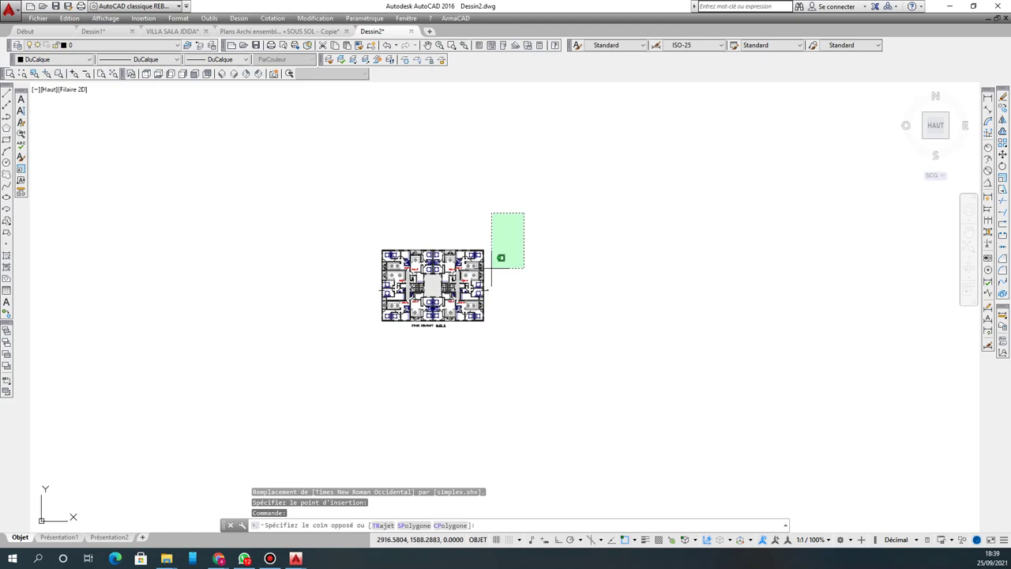
left_click(504, 237)
scroll(434, 316, "up", 5)
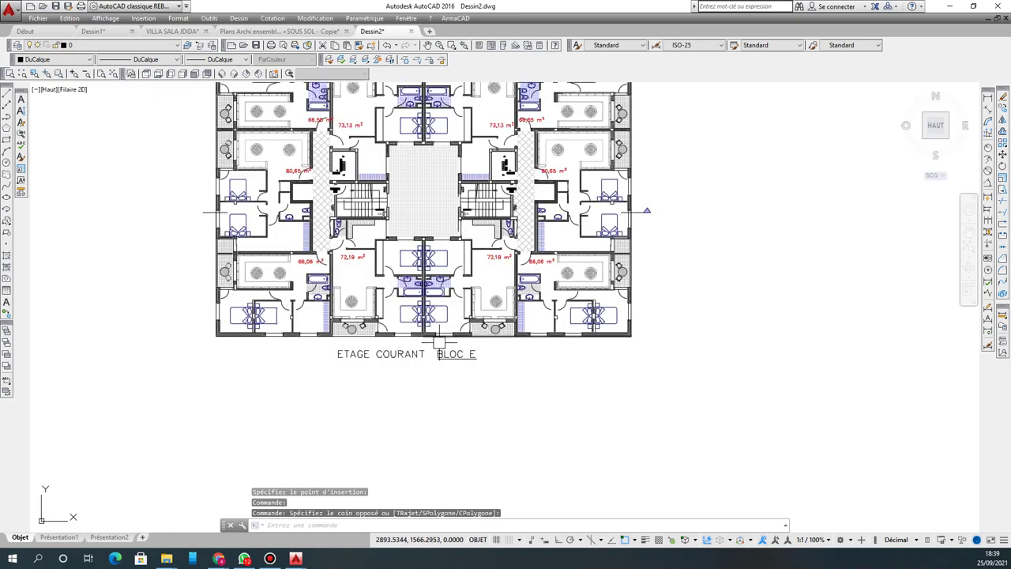
scroll(431, 348, "down", 2)
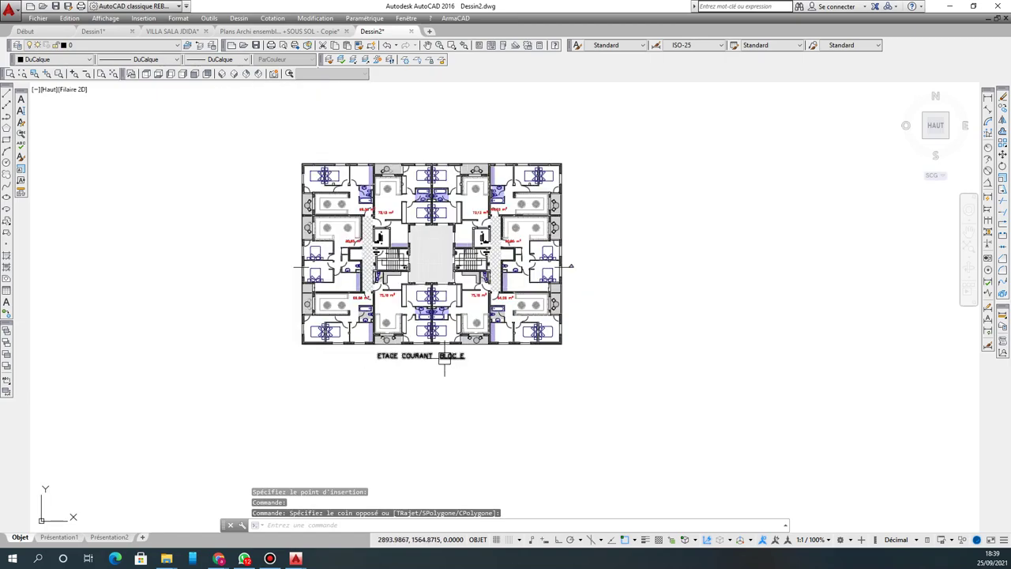
left_click(987, 96)
scroll(570, 266, "up", 10)
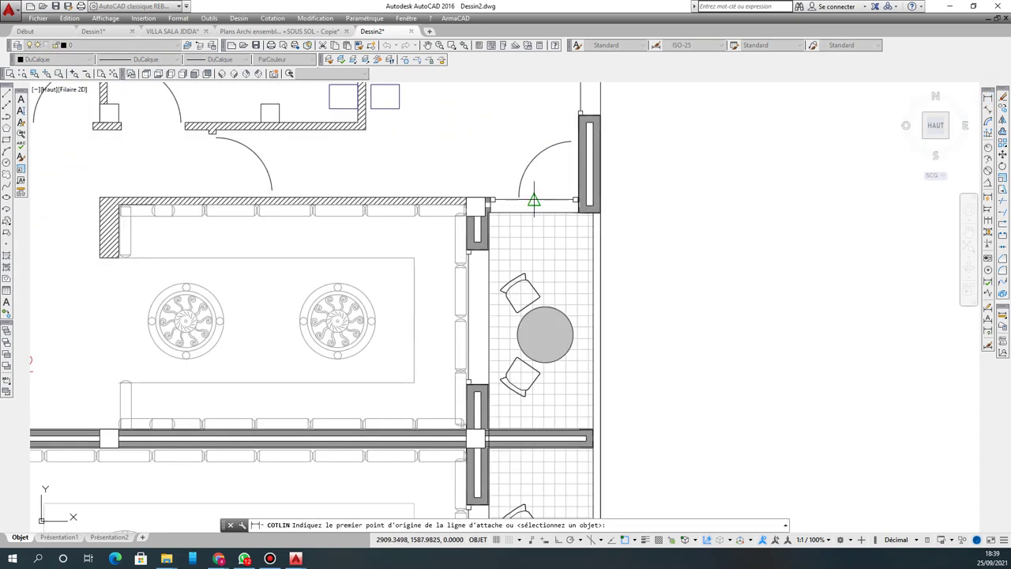
left_click(534, 200)
scroll(534, 213, "up", 4)
left_click(534, 182)
scroll(521, 183, "down", 8)
scroll(652, 185, "down", 2)
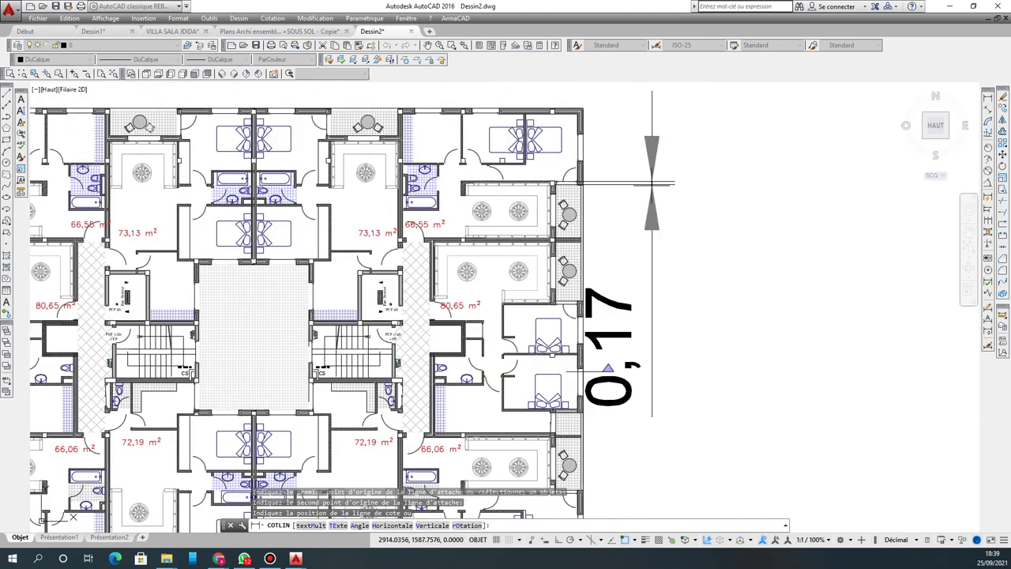
key("Escape")
Step: Add a vertical linear dimension for the thickness of the upper exterior wall, placed just outside the plan's northeast corner
left_click(986, 98)
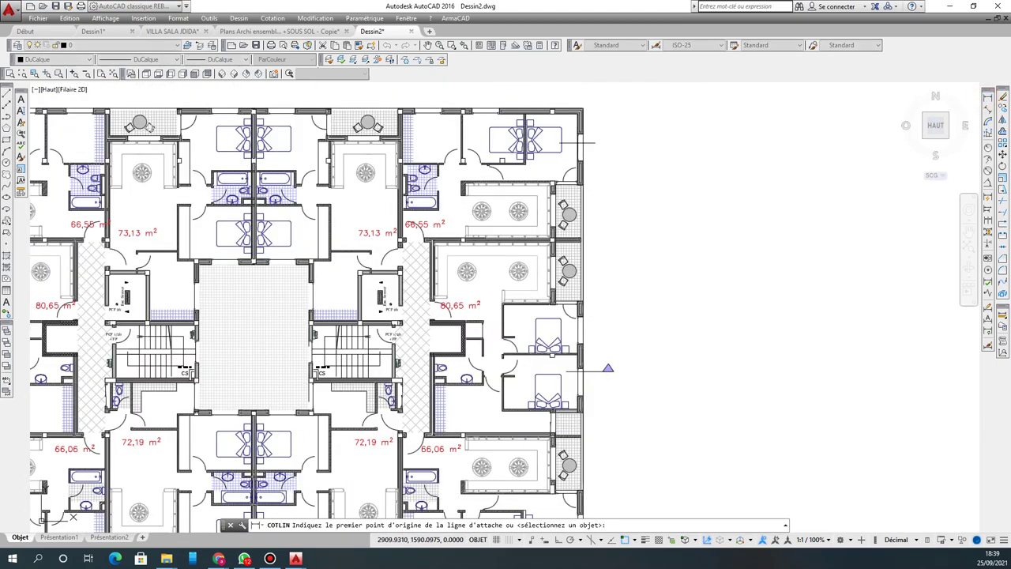
scroll(598, 127, "up", 8)
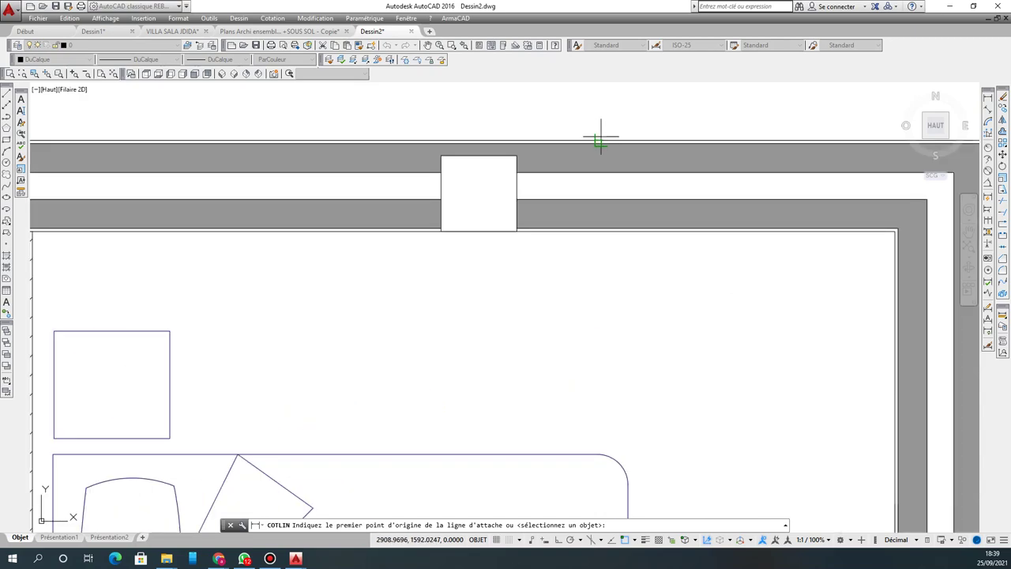
left_click(600, 139)
left_click(600, 234)
scroll(600, 234, "down", 6)
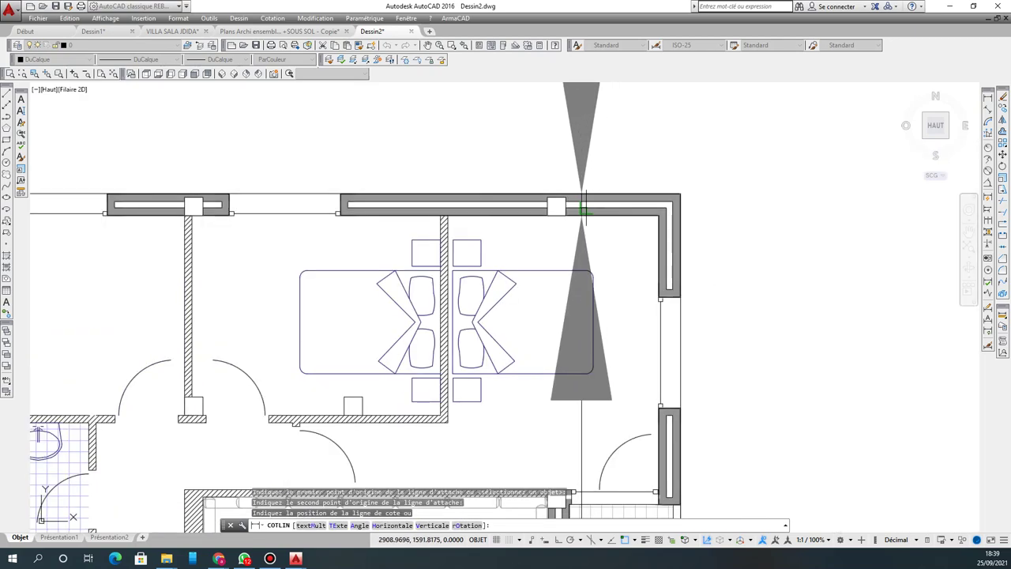
left_click(757, 207)
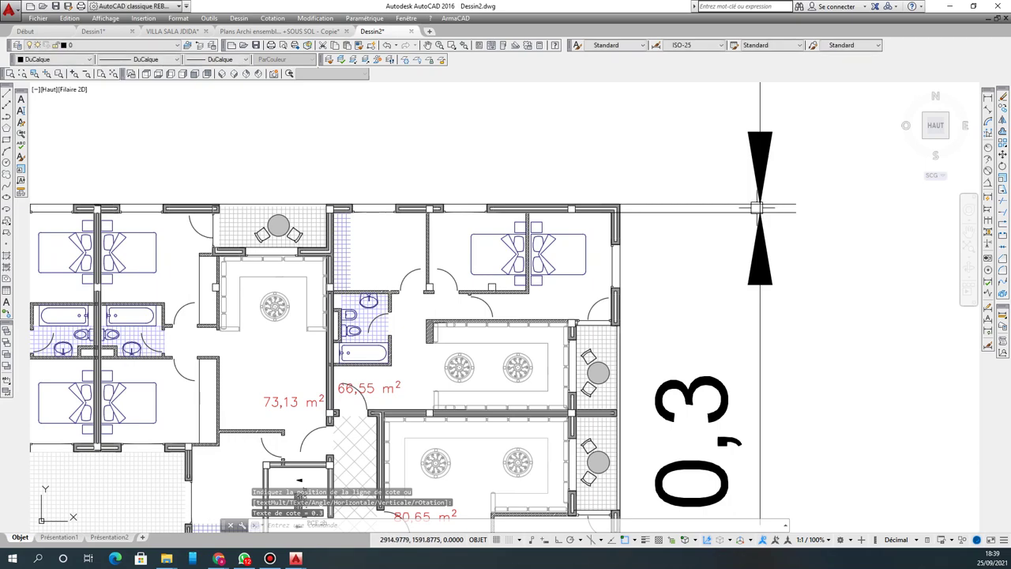
scroll(677, 357, "down", 4)
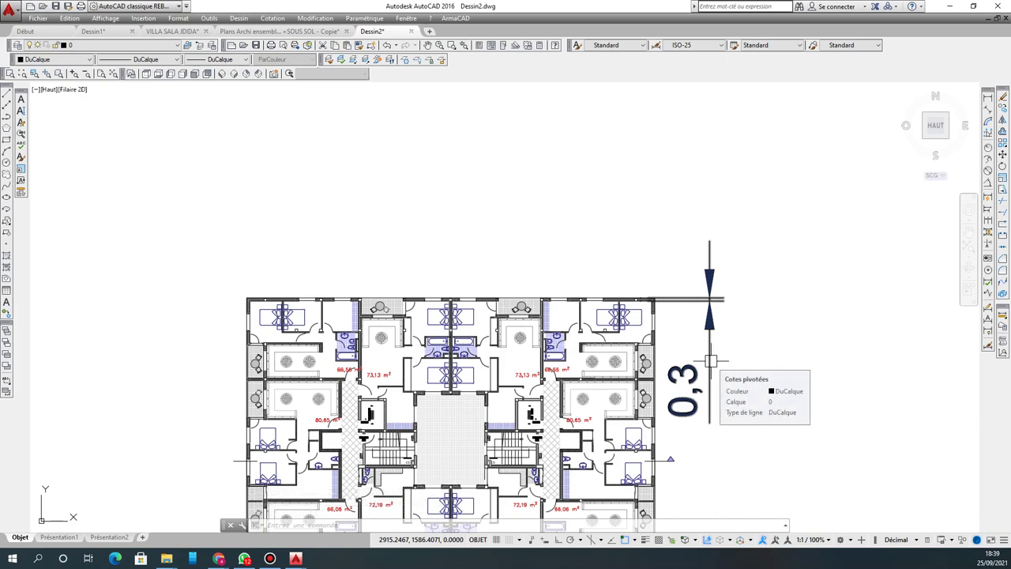
Step: Delete the wall thickness dimension beside the plan
scroll(600, 284, "down", 2)
left_click(710, 267)
left_click(668, 306)
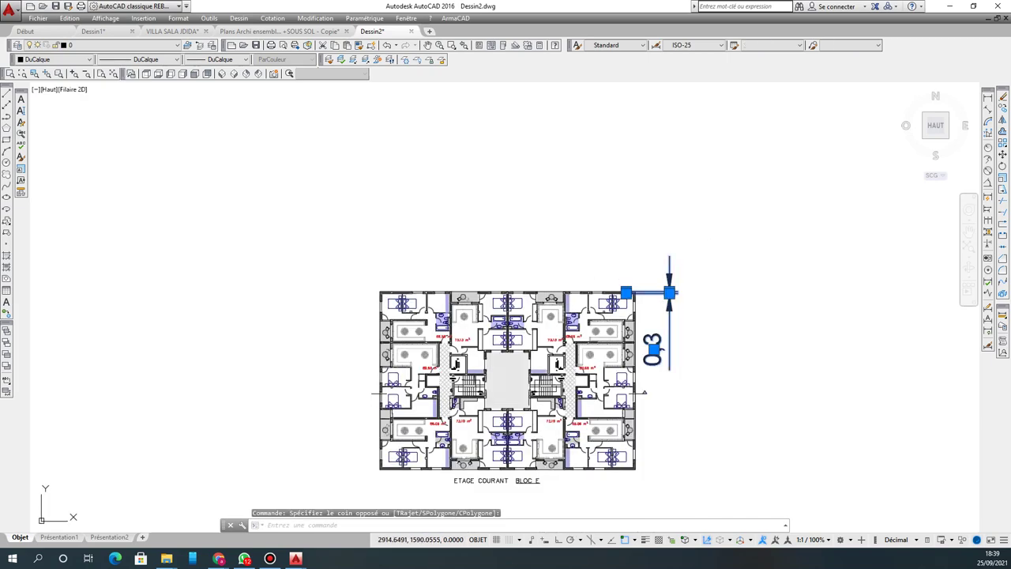
key("Delete")
Step: Turn Ortho on while scaling the entire floor plan by reference, using the upper exterior wall's thickness as reference length and 30 as new length
scroll(637, 273, "down", 4)
left_click(704, 213)
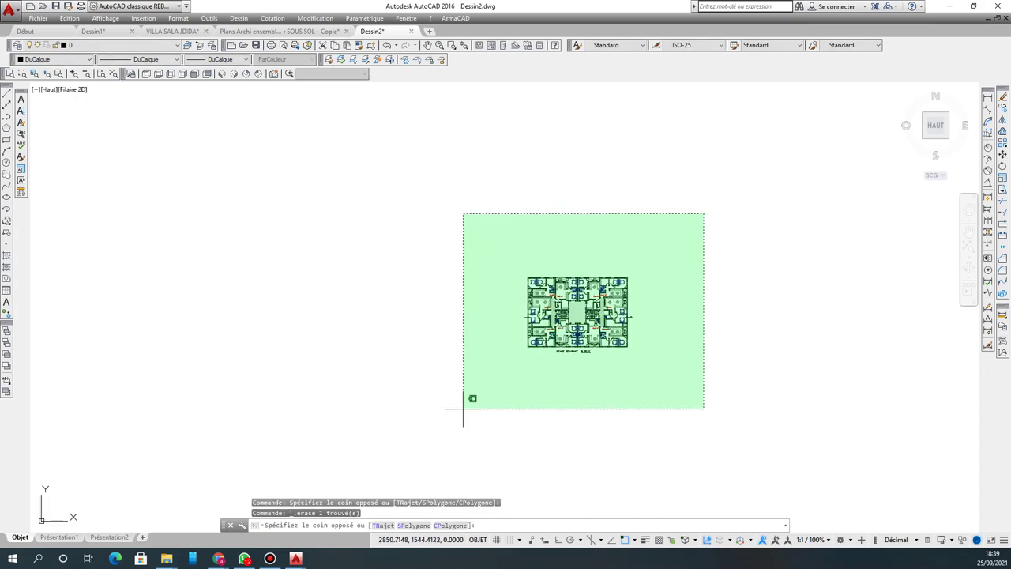
left_click(394, 402)
left_click(1002, 183)
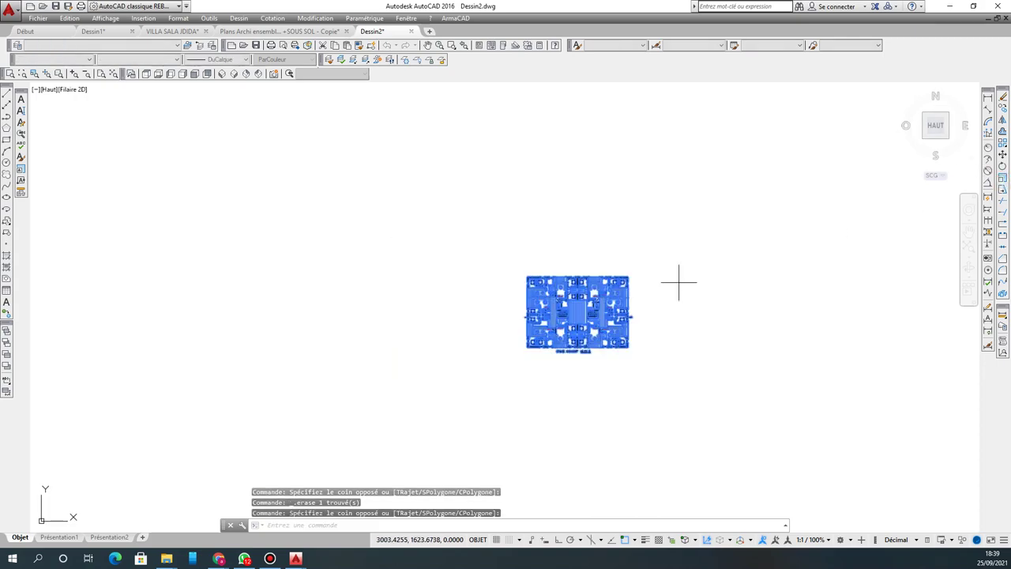
scroll(584, 293, "up", 8)
scroll(570, 371, "up", 5)
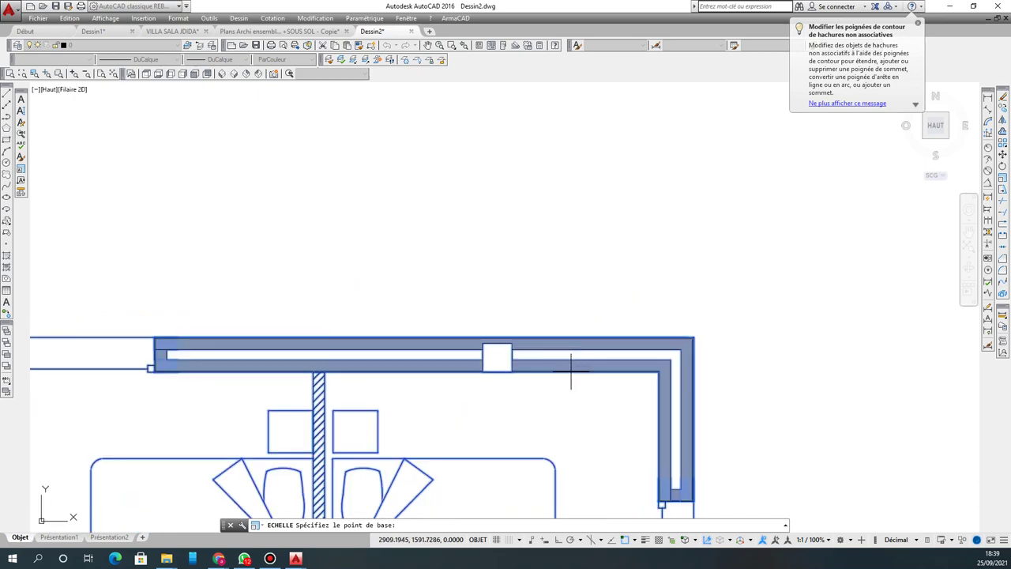
left_click(570, 373)
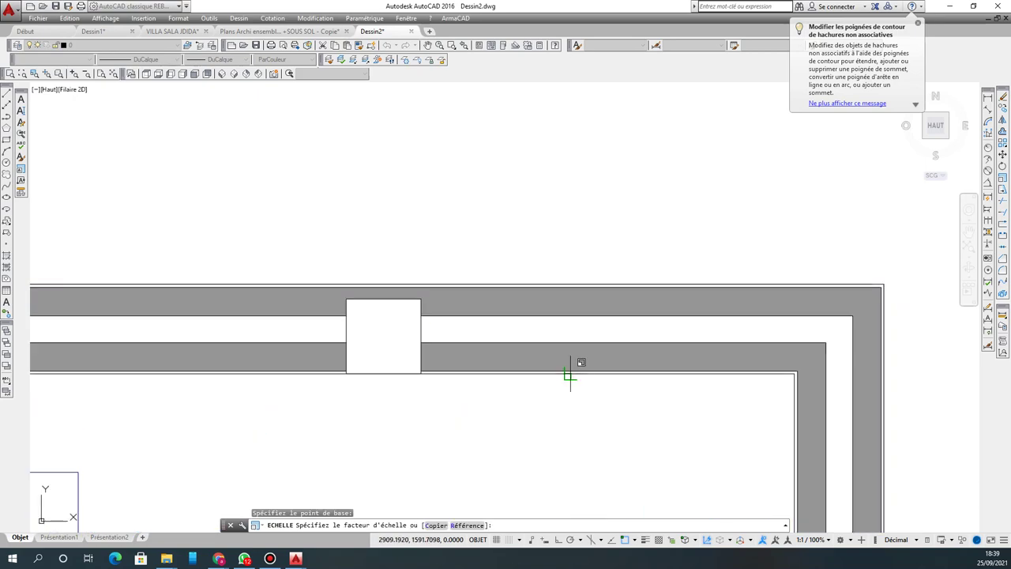
type("r")
key("Return")
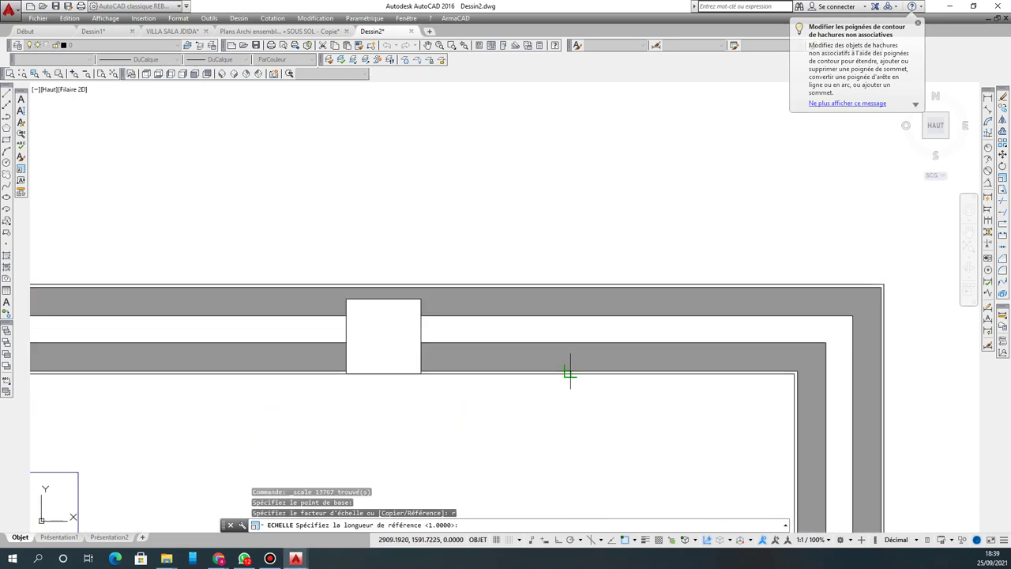
left_click(570, 372)
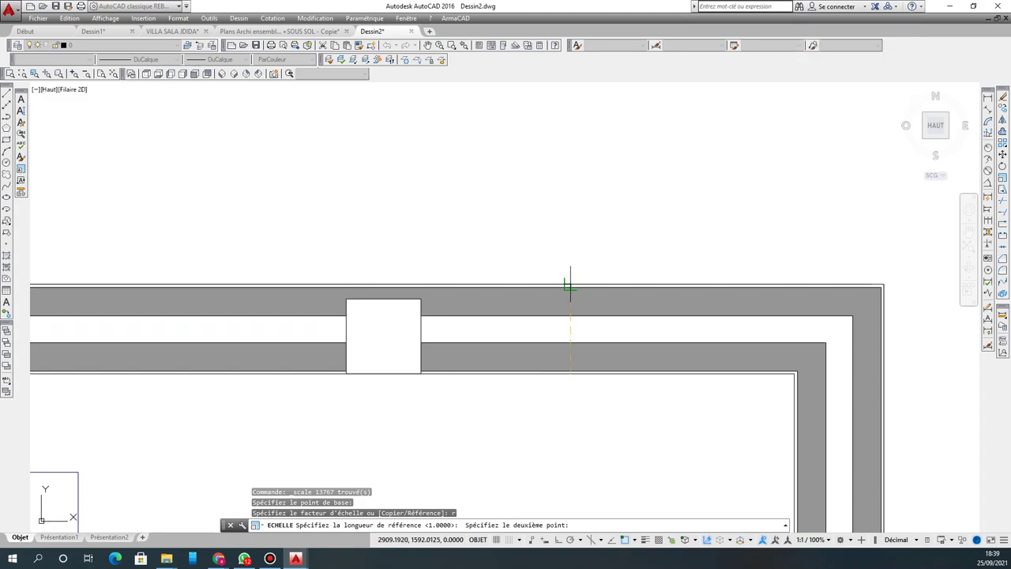
left_click(570, 283)
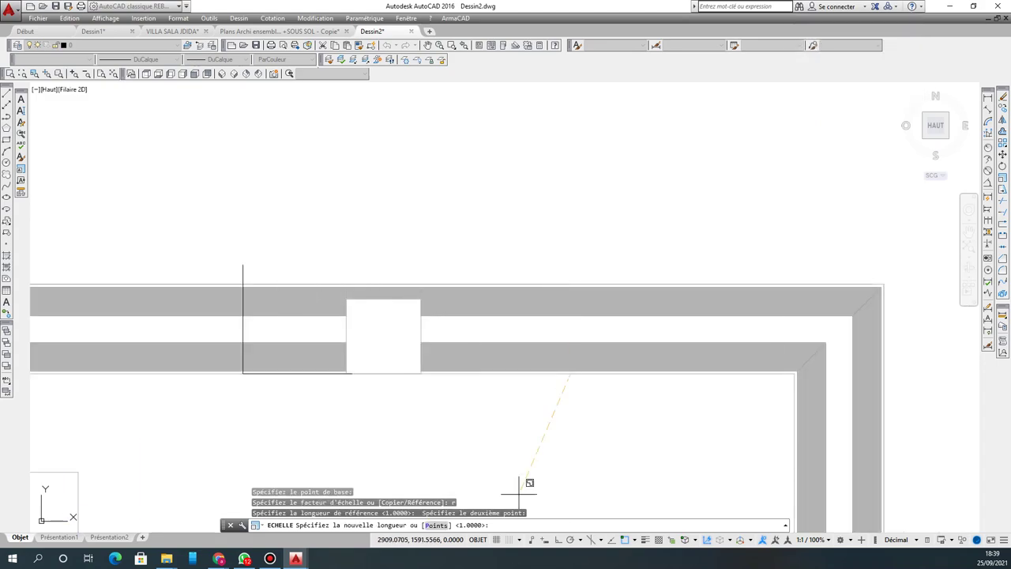
left_click(557, 540)
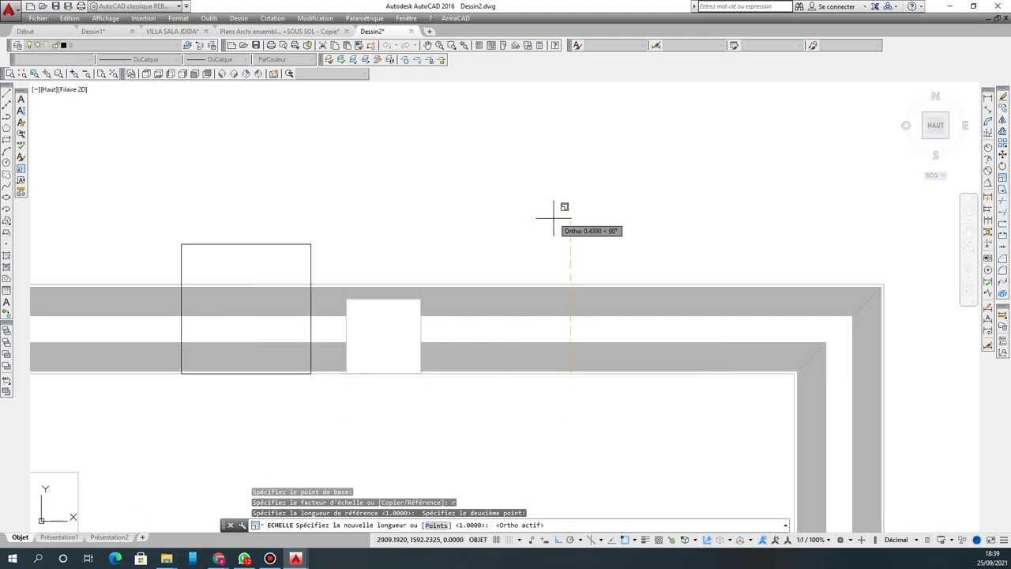
type("30")
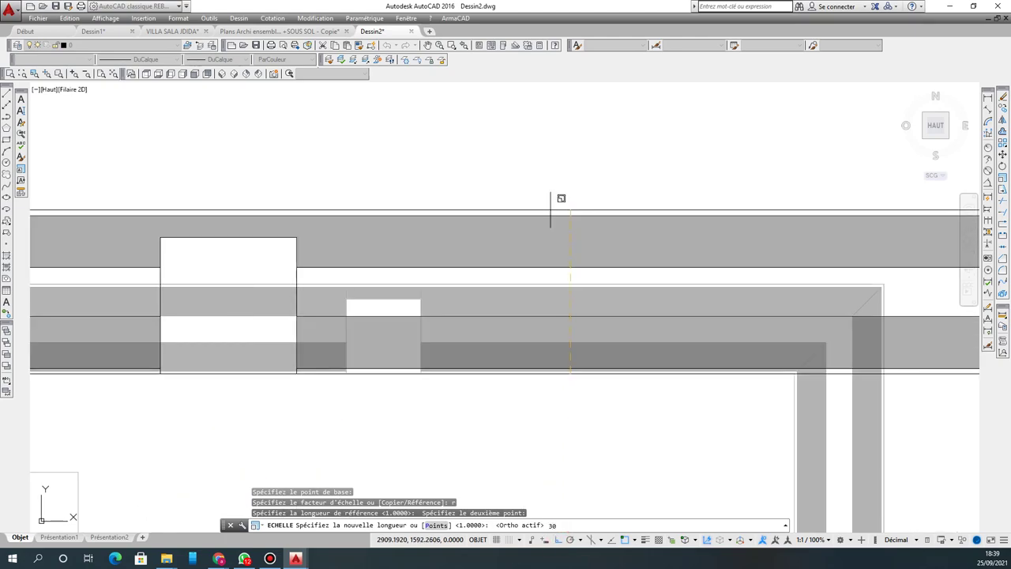
key("Return")
Step: Add a vertical linear dimension for the scaled upper exterior wall's thickness, placed just outside the plan's northeast corner
scroll(532, 293, "down", 6)
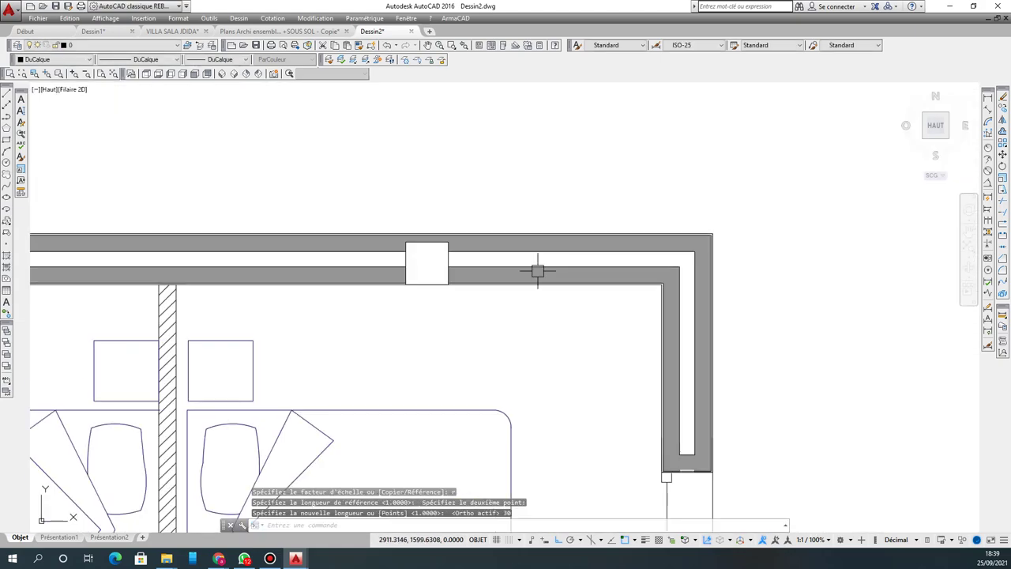
scroll(597, 206, "down", 5)
left_click(988, 97)
scroll(589, 210, "up", 8)
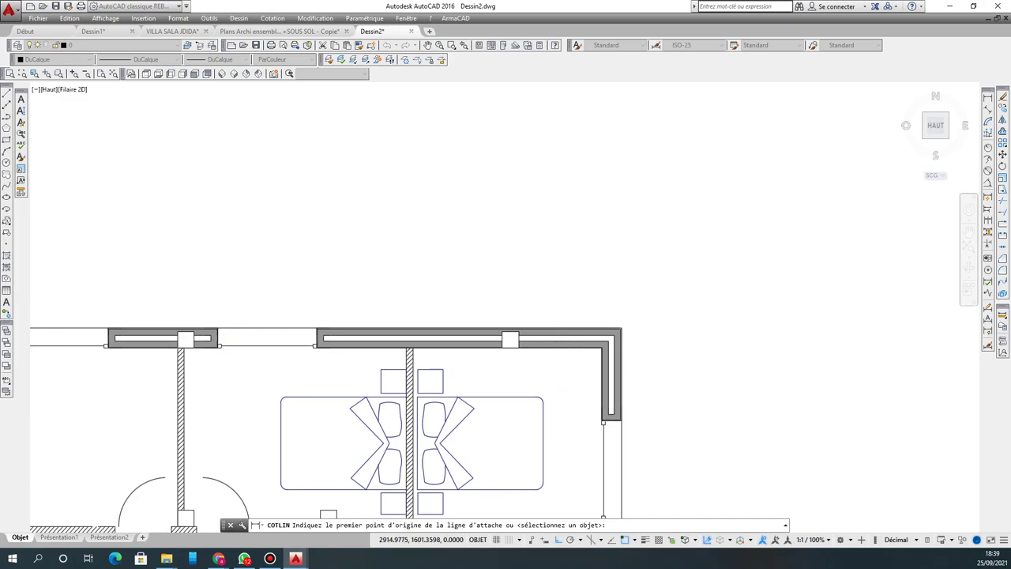
scroll(546, 323, "up", 5)
left_click(547, 306)
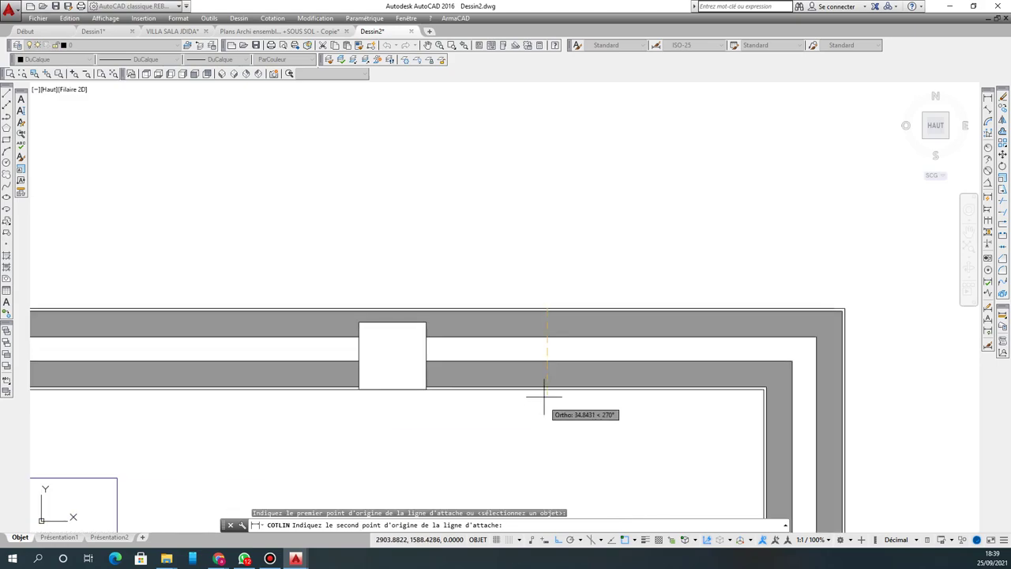
left_click(546, 390)
scroll(497, 276, "down", 5)
scroll(588, 289, "down", 3)
left_click(592, 289)
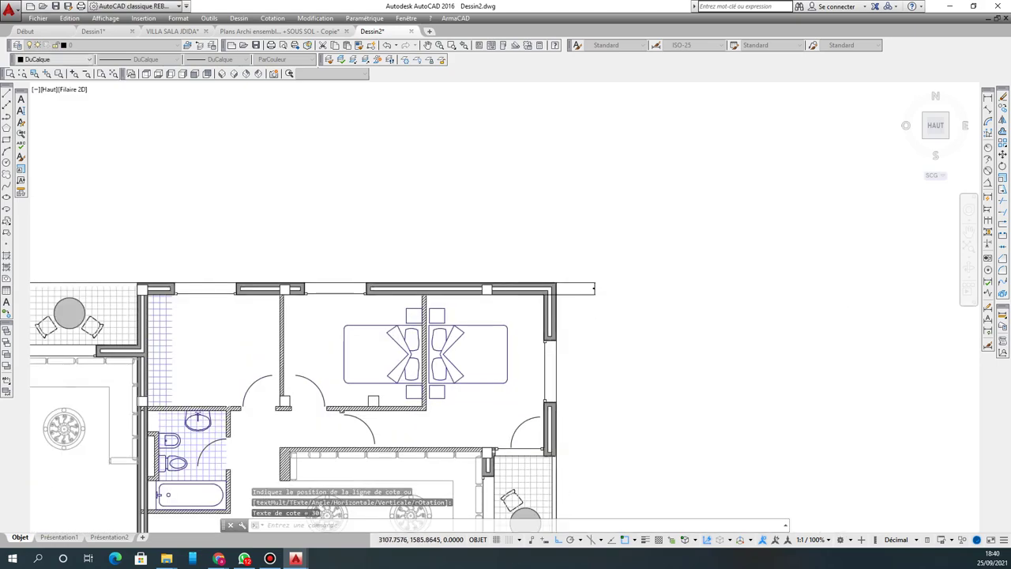
Step: Inspect the wall thickness dimension outside the northeast corner and delete it
scroll(584, 286, "up", 8)
scroll(632, 272, "down", 6)
left_click(670, 203)
left_click(597, 317)
key("Delete")
Step: Start a polyline in the empty area above the plan's northeast corner with a horizontal first side of 0.3
scroll(596, 245, "down", 8)
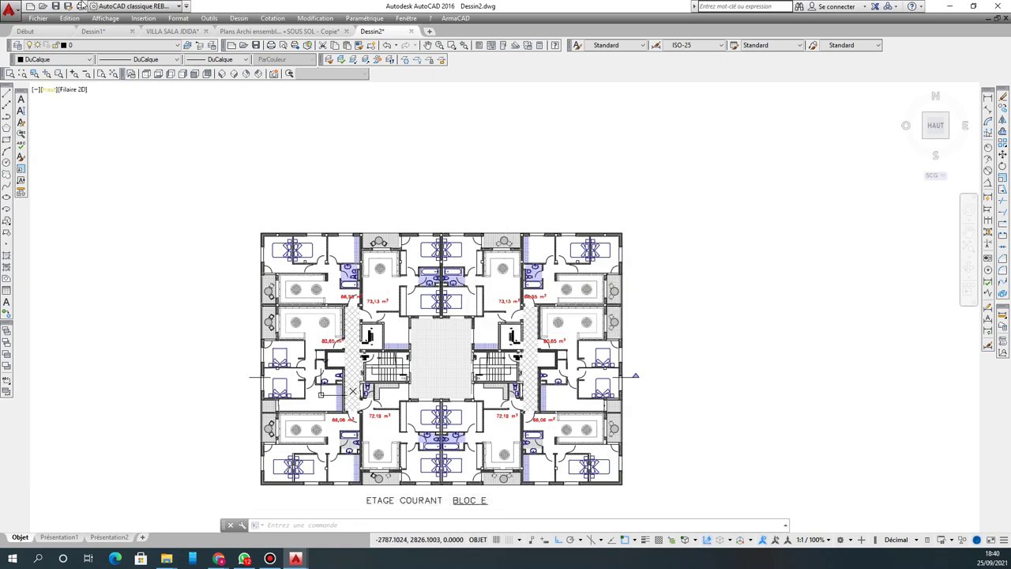
left_click(6, 120)
scroll(655, 207, "up", 5)
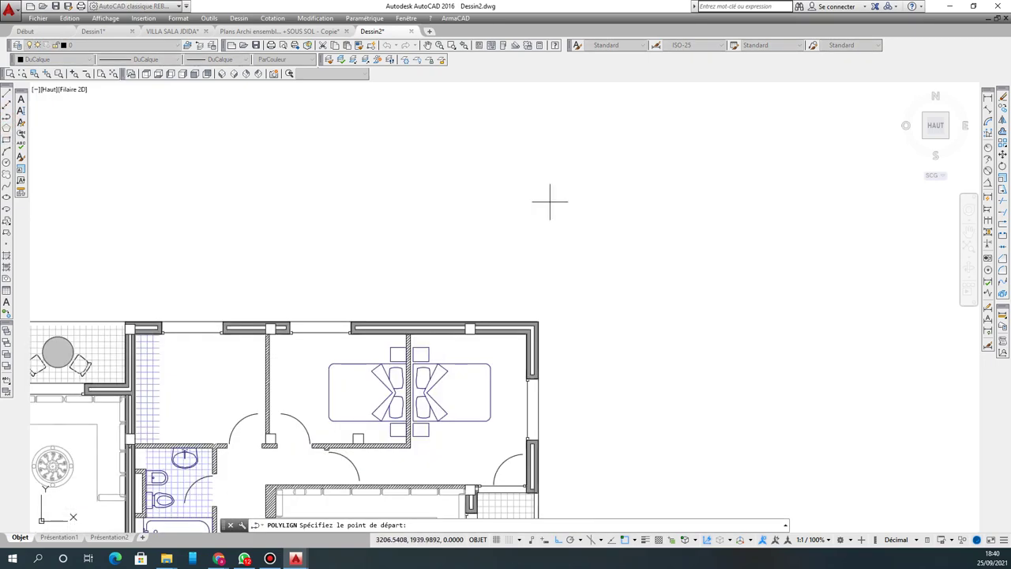
scroll(517, 221, "up", 5)
left_click(505, 228)
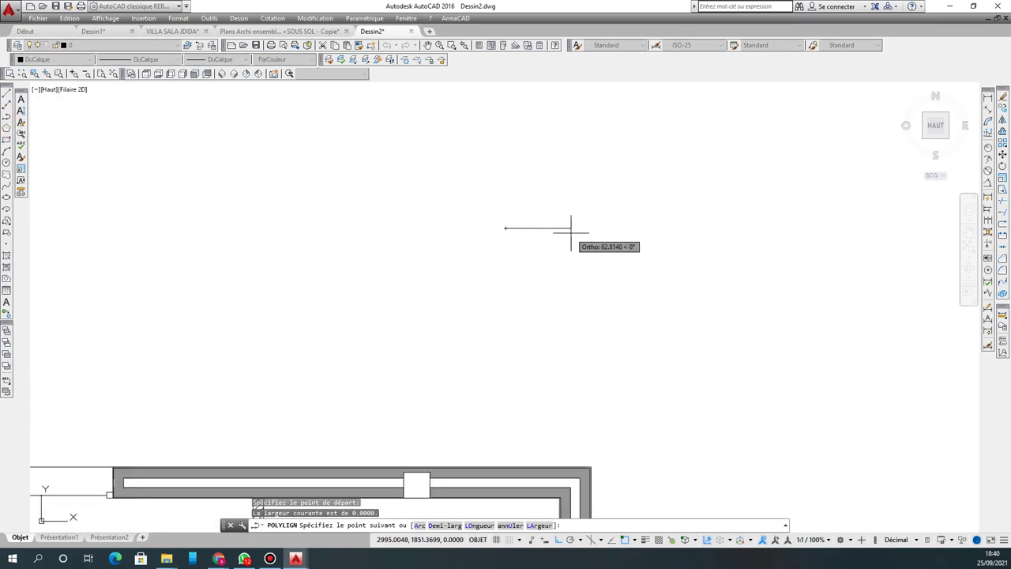
type("6")
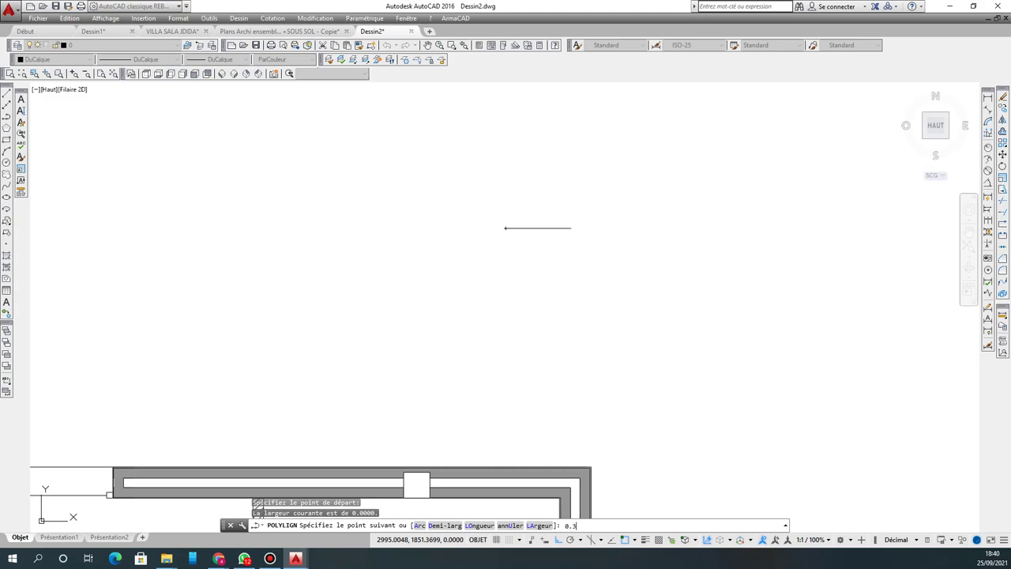
type(".3")
key("Return")
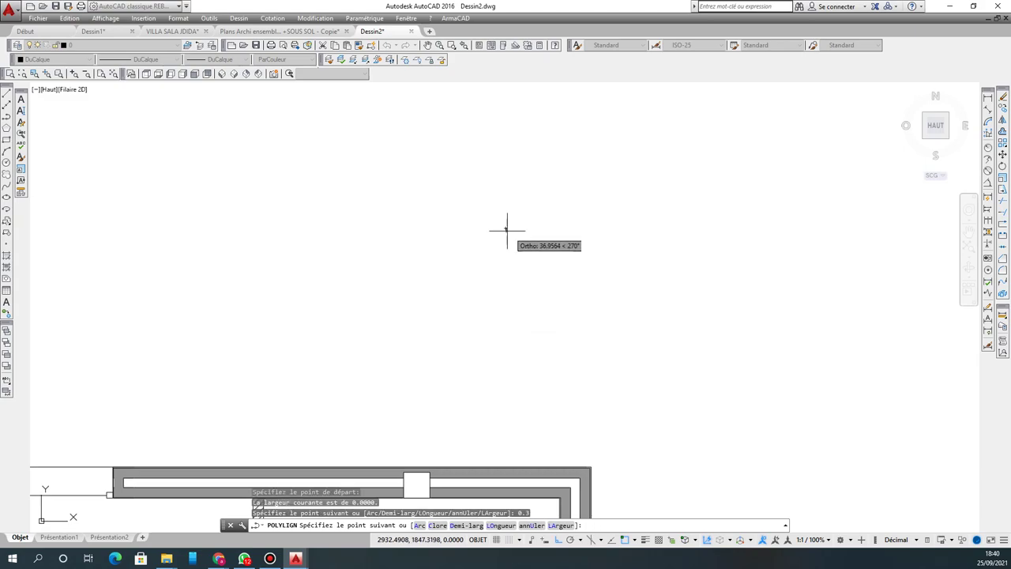
Step: Complete the polyline as a 0.3 by 0.30 square, closing it at its start point and ending the command
scroll(507, 228, "up", 2)
scroll(509, 207, "up", 5)
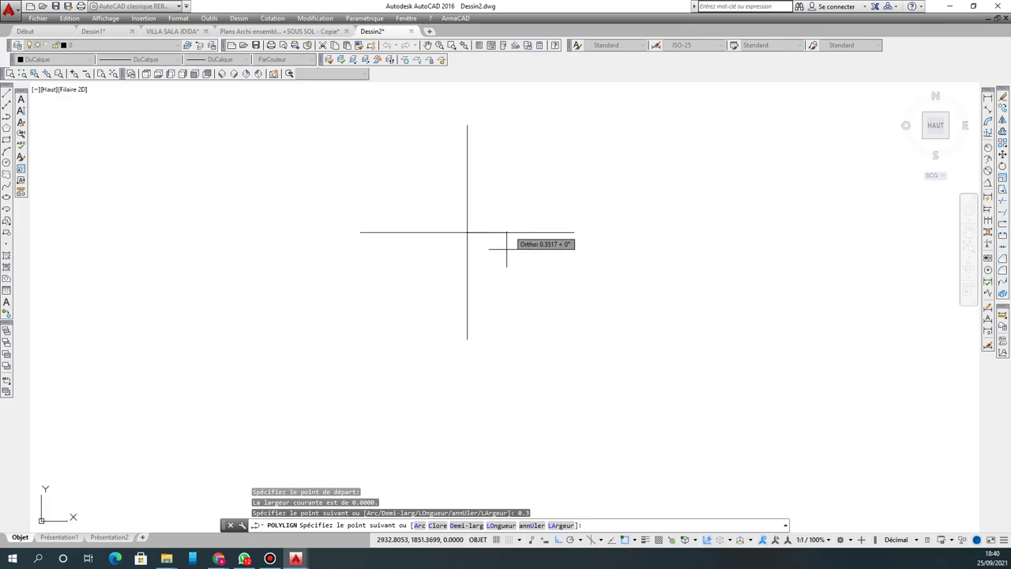
scroll(497, 276, "down", 4)
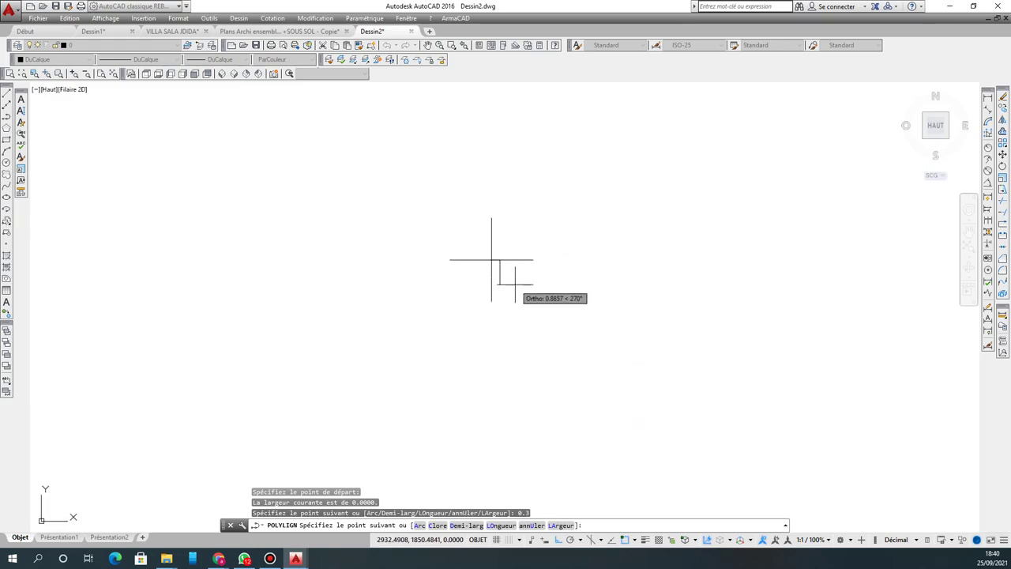
scroll(490, 262, "up", 6)
scroll(516, 265, "up", 4)
type("0")
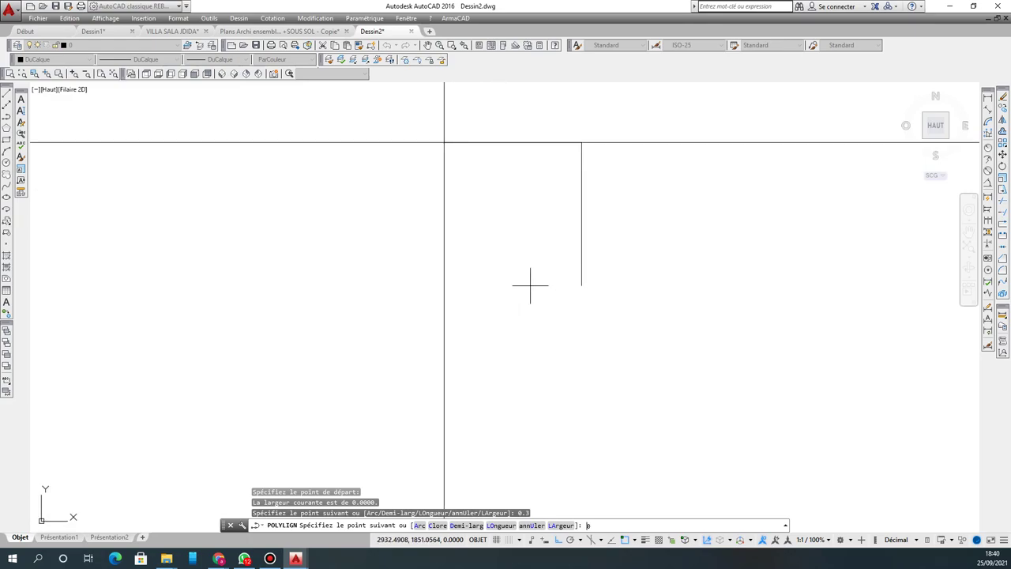
type(".3")
key("Return")
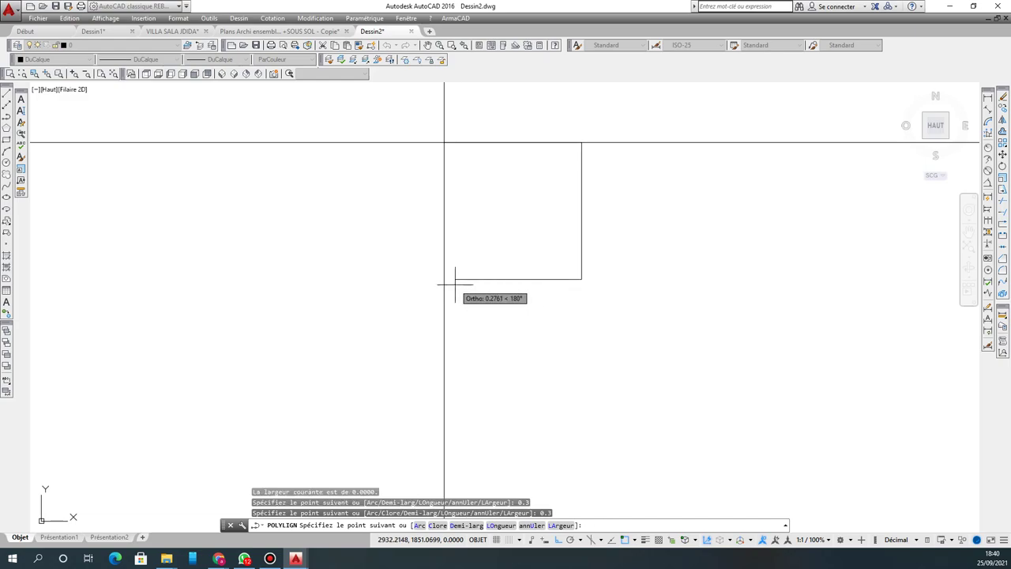
type("0.30")
key("Return")
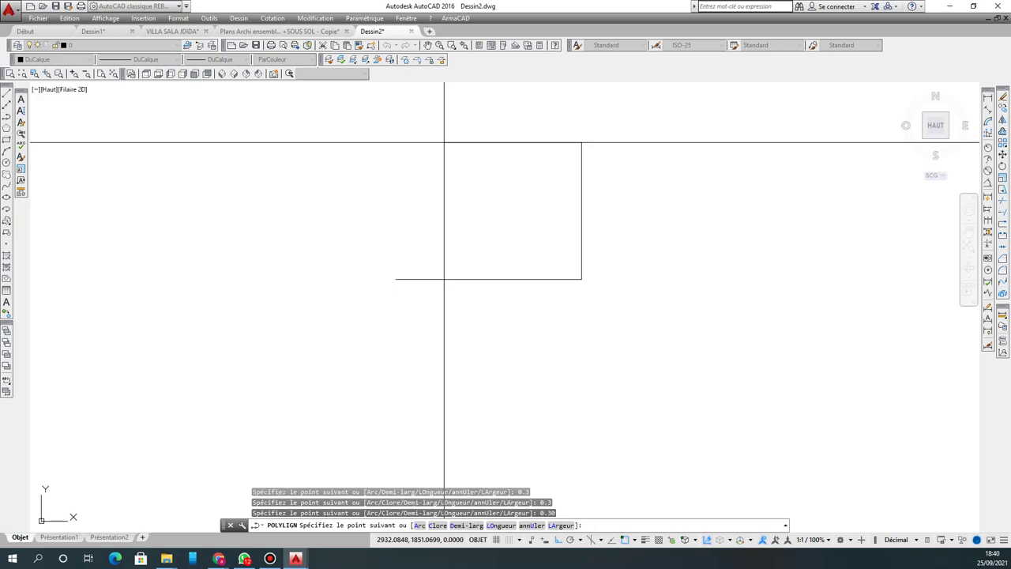
left_click(444, 142)
right_click(444, 143)
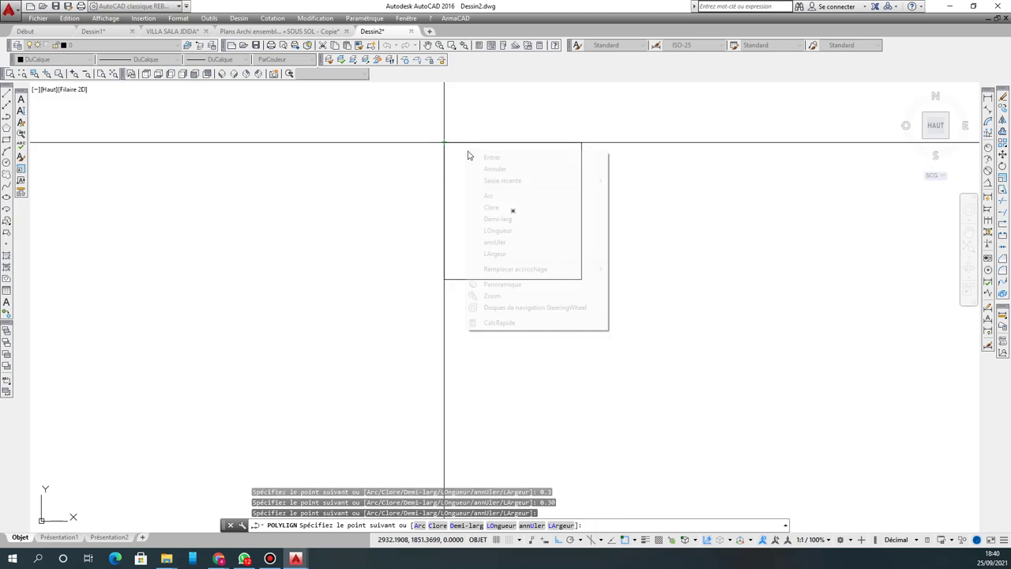
left_click(491, 158)
Step: Add a horizontal linear dimension across the small square's upper side, placed just above it
scroll(559, 188, "down", 4)
scroll(558, 188, "down", 5)
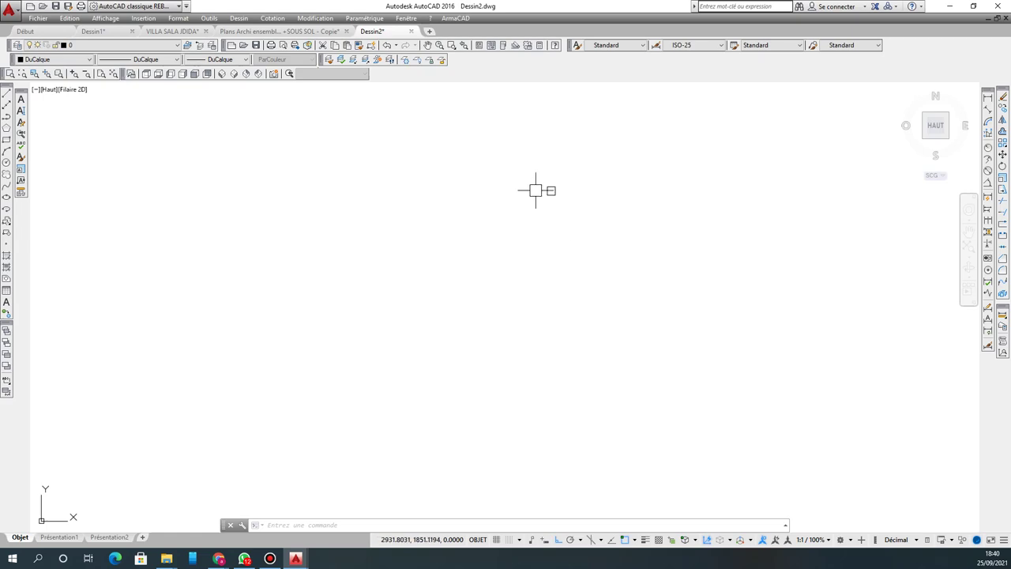
left_click(988, 96)
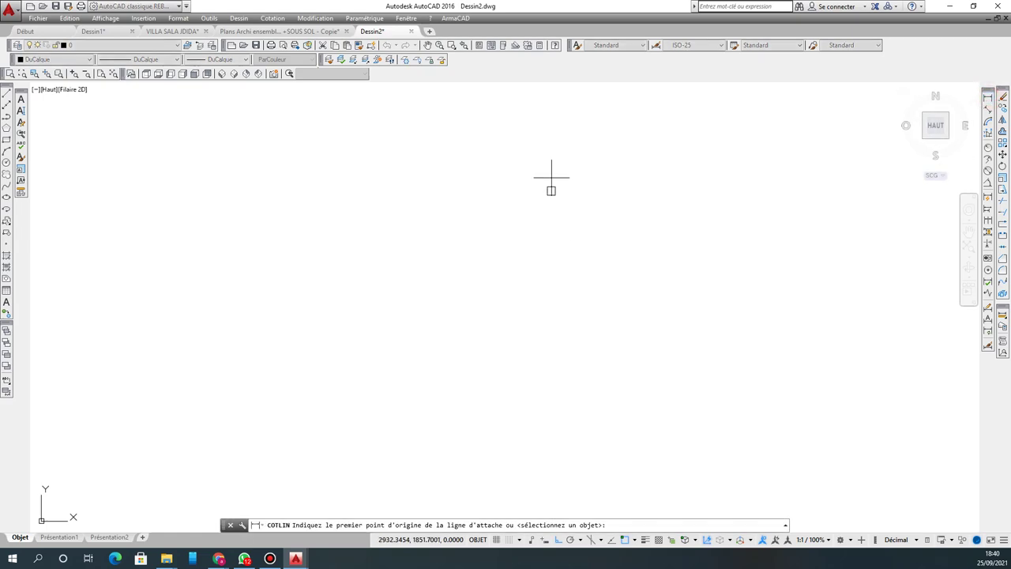
left_click(589, 228)
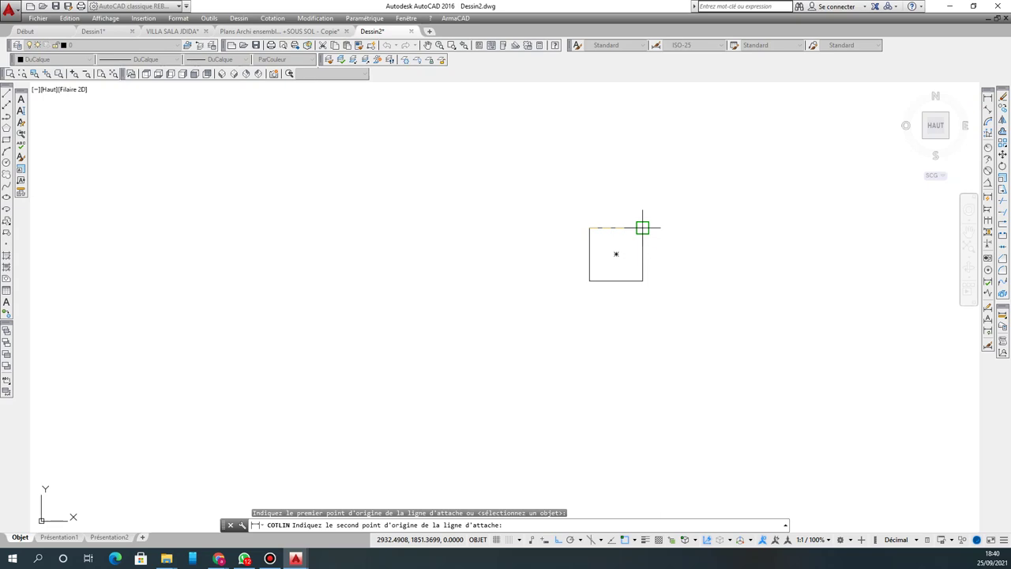
left_click(643, 226)
scroll(627, 194, "down", 3)
scroll(629, 194, "down", 2)
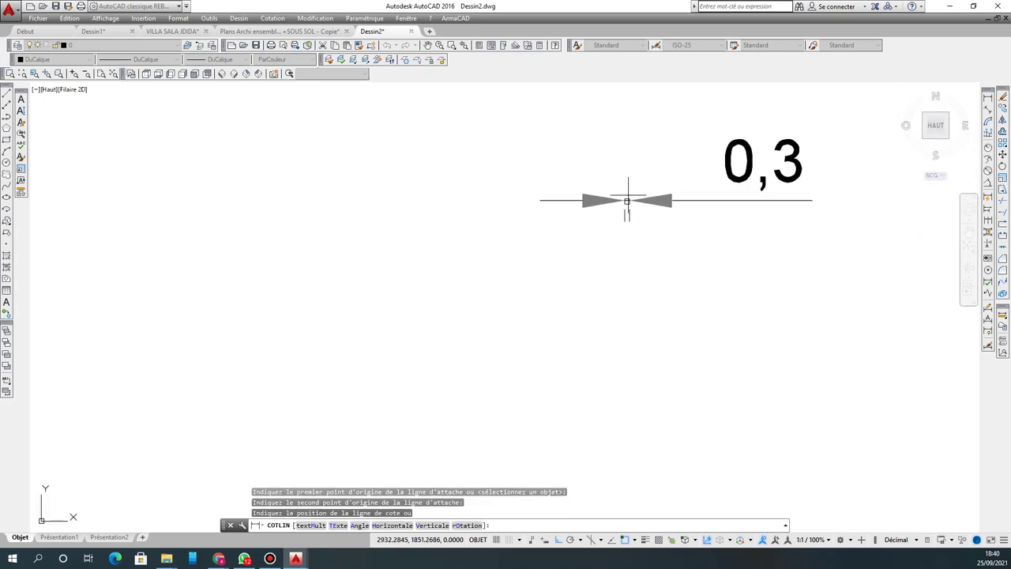
scroll(627, 190, "up", 4)
left_click(627, 187)
Step: Delete the horizontal dimension above the small square
left_click(660, 157)
left_click(630, 186)
key("Delete")
Step: Copy the small square from its left side's midpoint to the outer northeast corner of the floor plan's exterior wall
left_click(631, 188)
left_click(562, 295)
left_click(1003, 109)
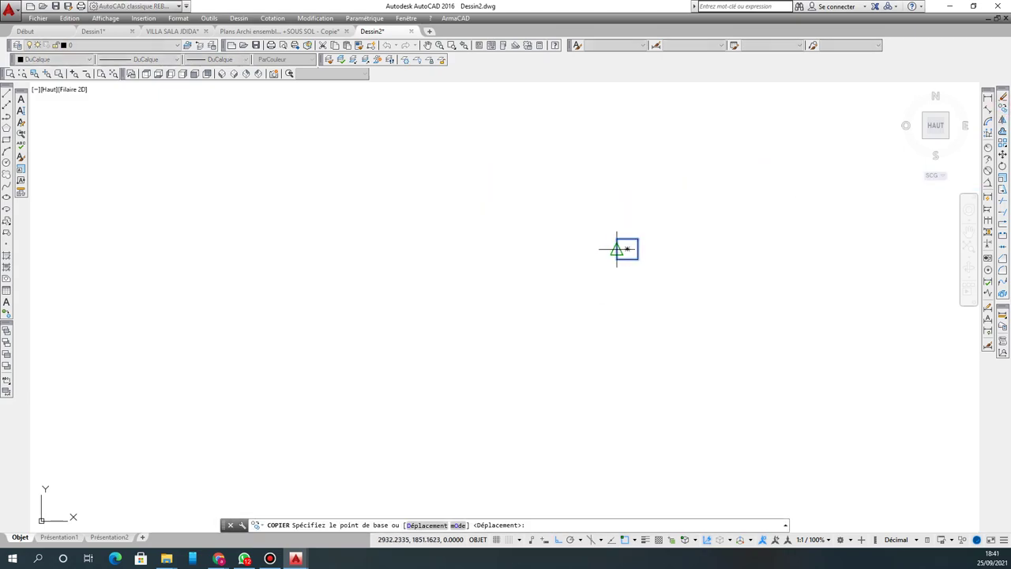
left_click(614, 248)
scroll(604, 178, "down", 3)
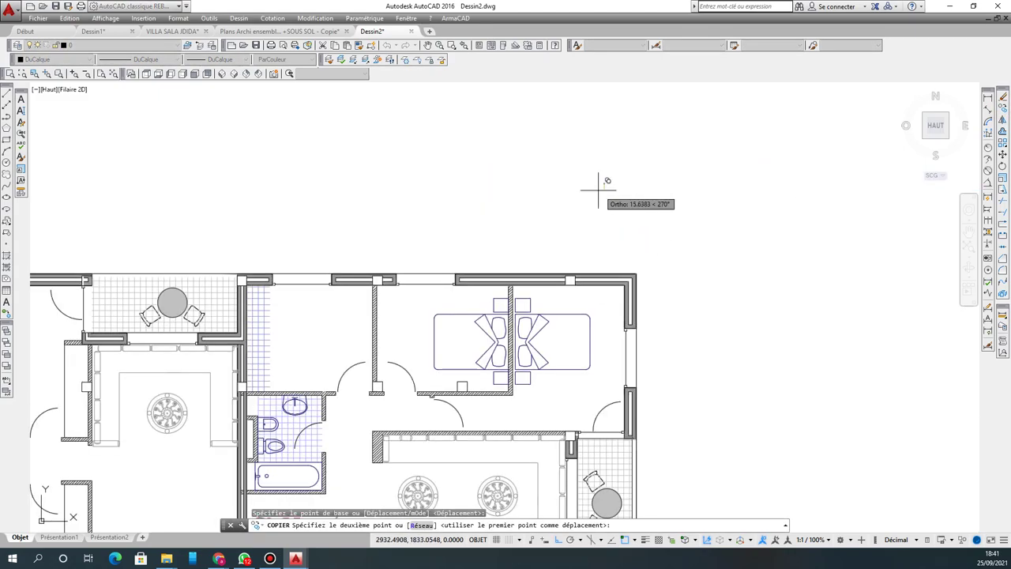
scroll(677, 293, "up", 5)
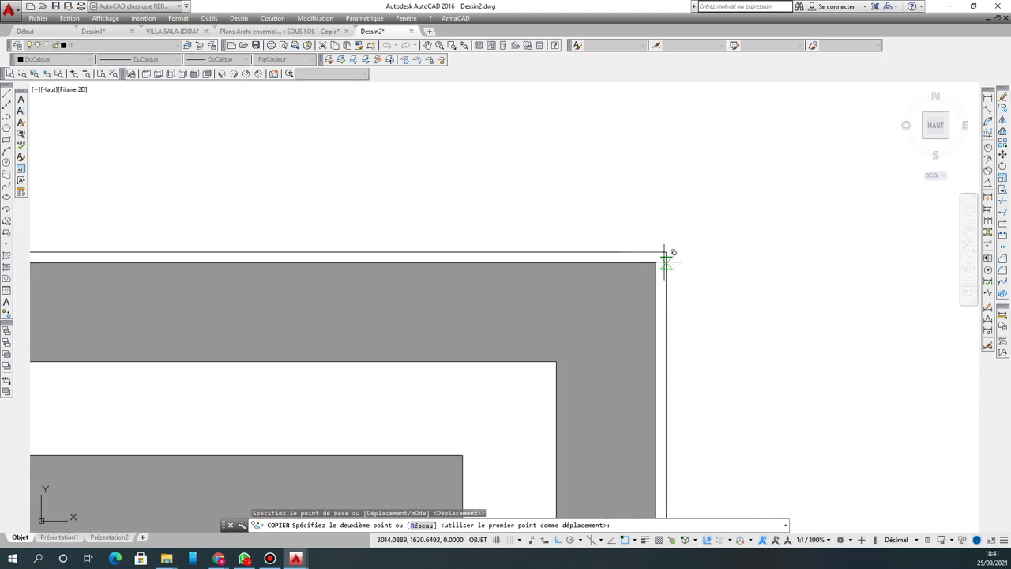
left_click(663, 250)
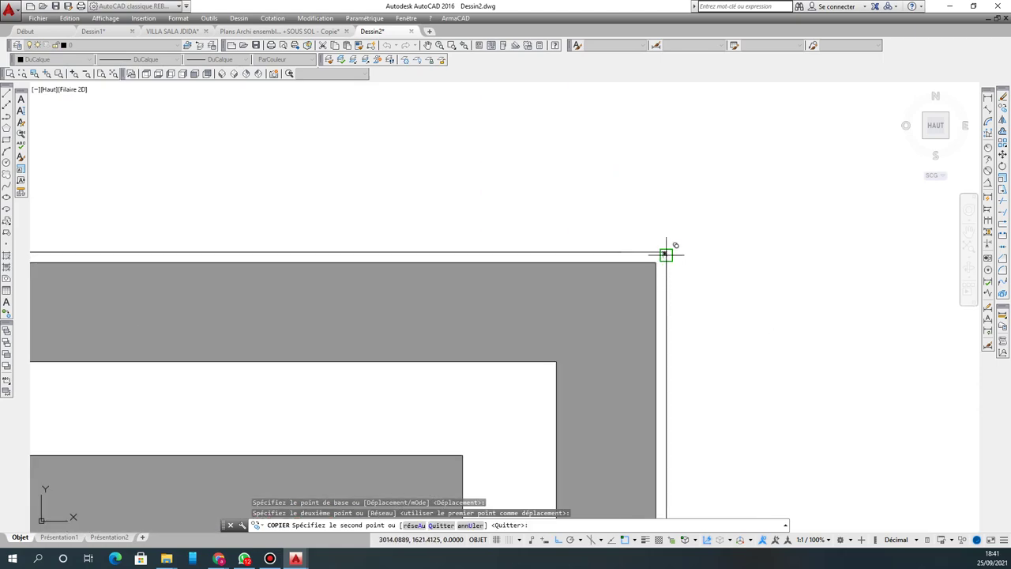
key("Escape")
Step: Delete the copied square at the exterior wall's northeast corner
scroll(648, 233, "down", 3)
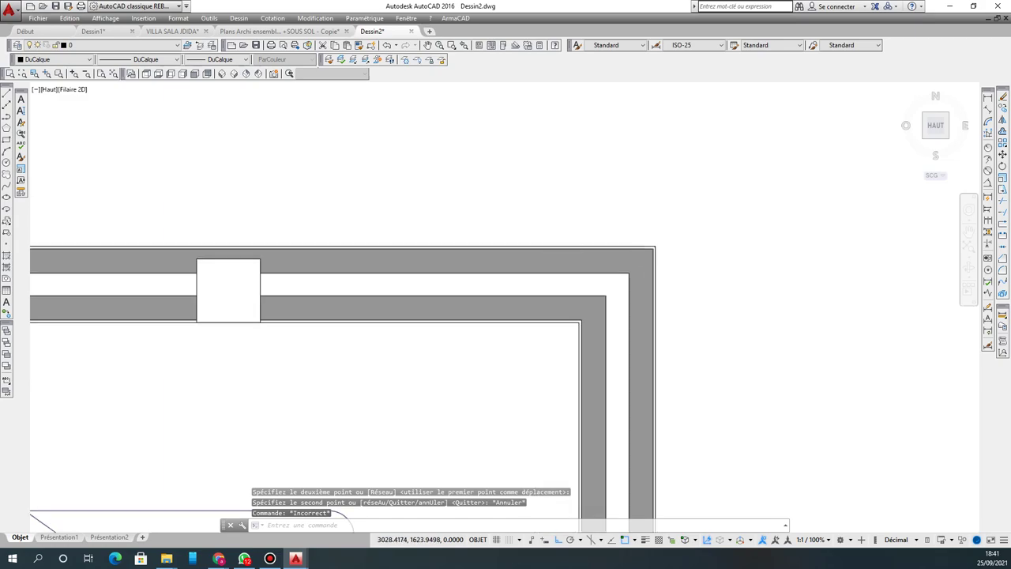
scroll(671, 237, "up", 2)
scroll(531, 275, "up", 2)
left_click(531, 237)
left_click(601, 282)
key("Delete")
scroll(540, 203, "down", 2)
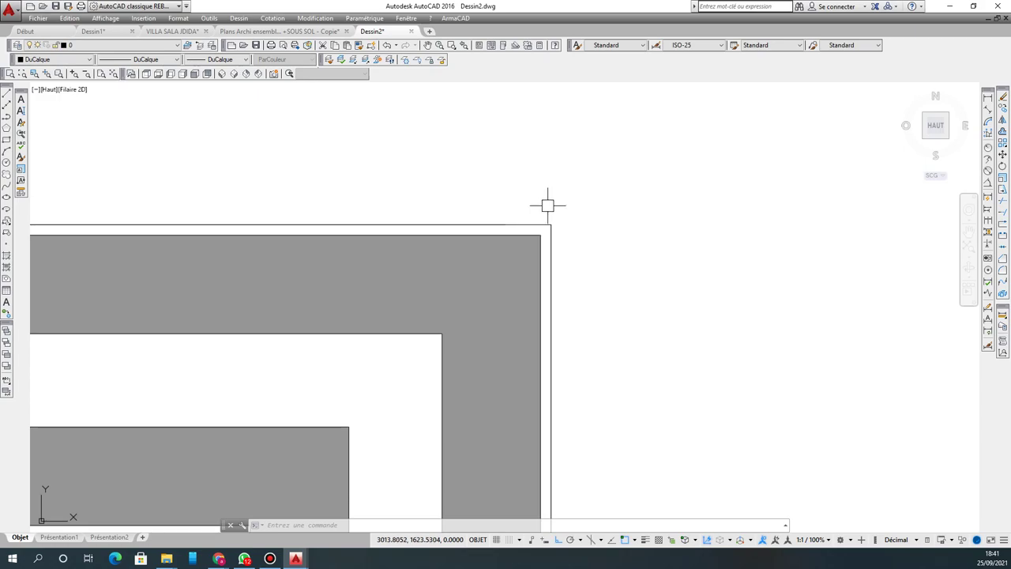
scroll(546, 205, "down", 5)
scroll(582, 195, "down", 6)
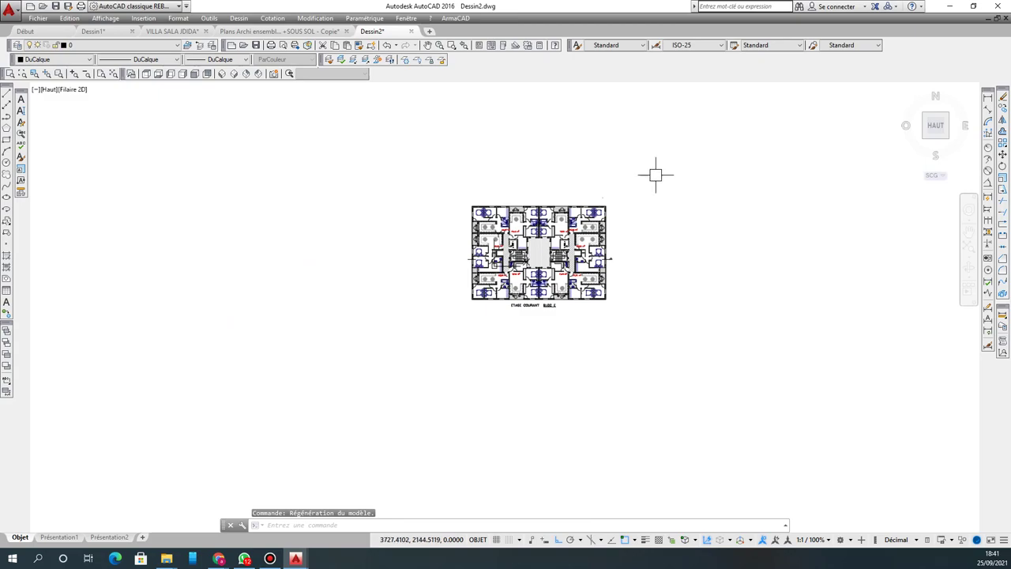
left_click(693, 137)
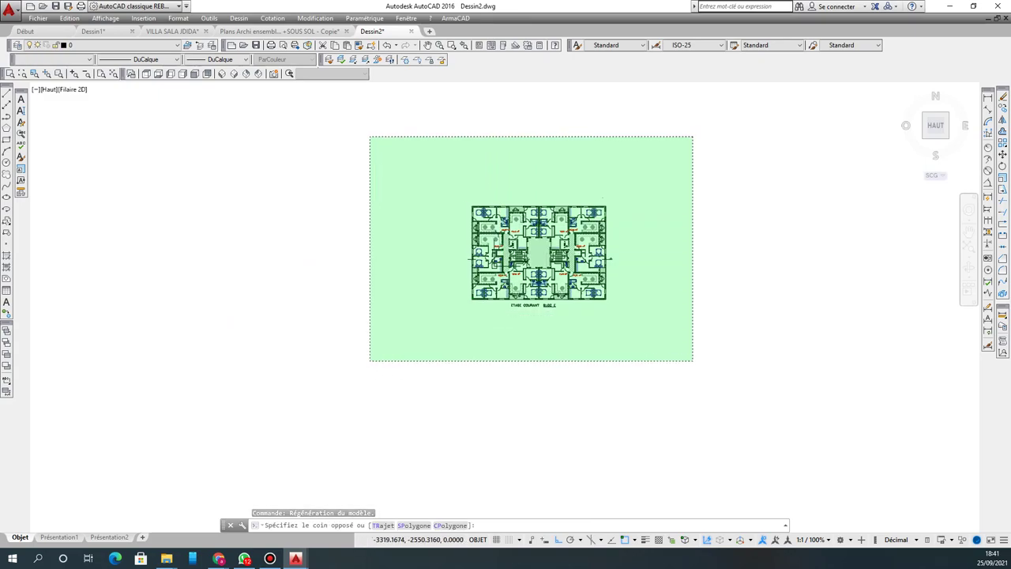
left_click(369, 360)
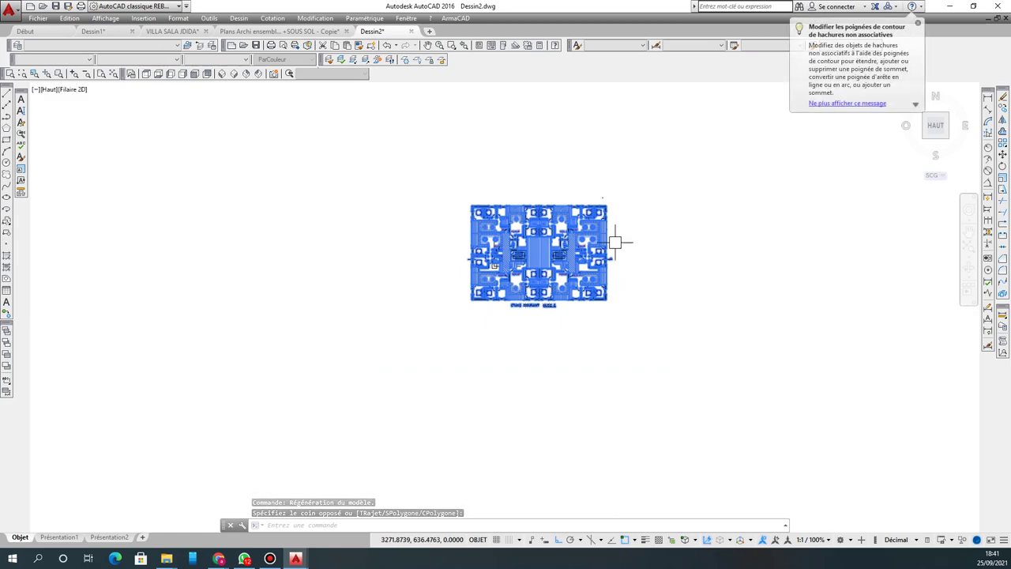
left_click(1003, 182)
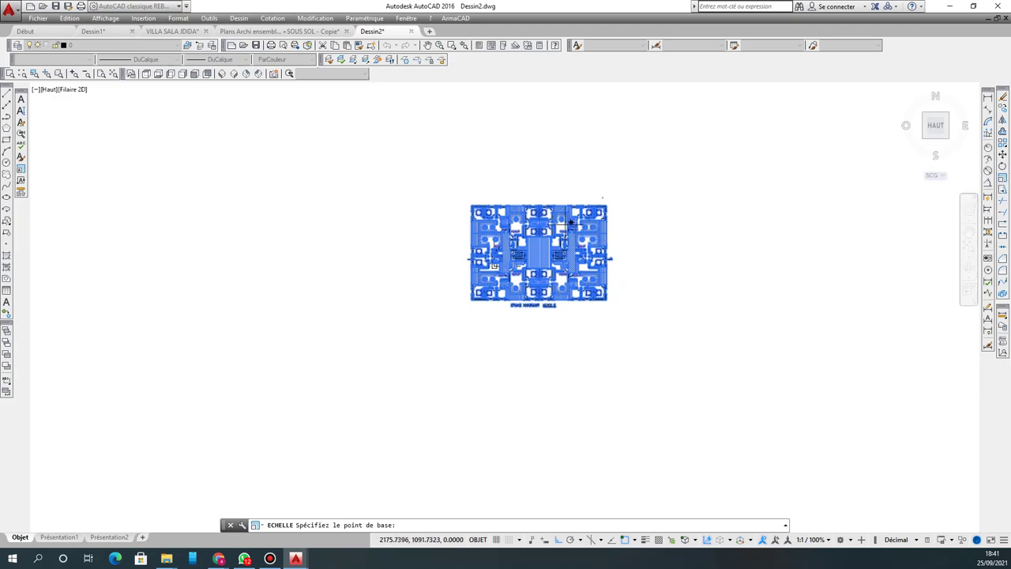
scroll(483, 211, "up", 10)
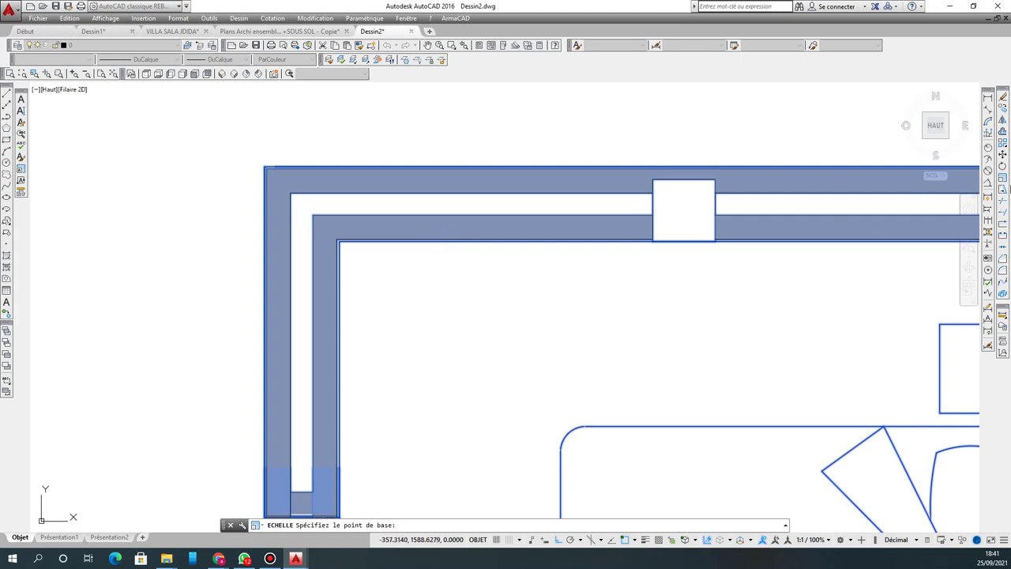
left_click(1003, 180)
scroll(478, 195, "down", 8)
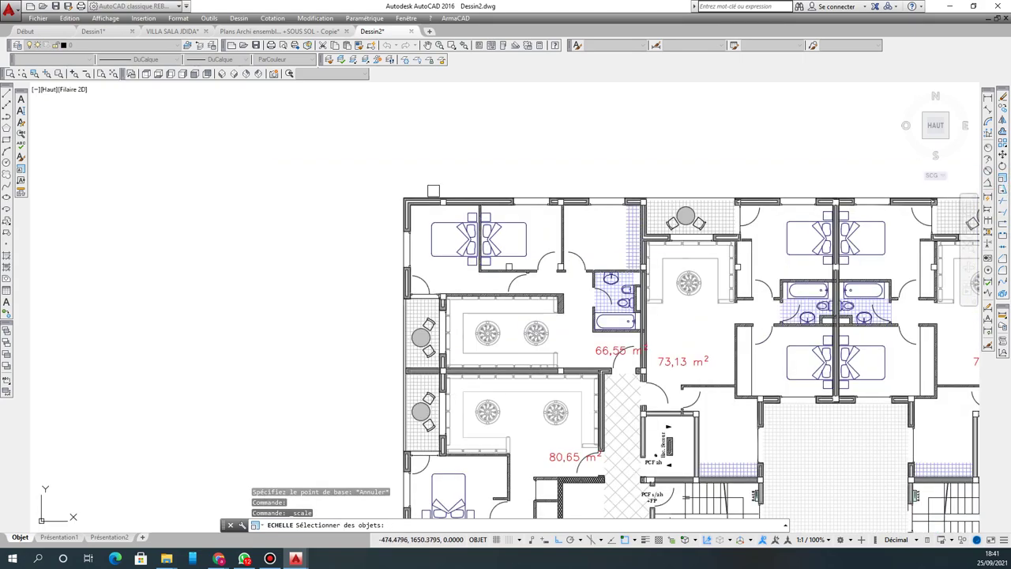
key("Escape")
key("Escape")
scroll(478, 196, "down", 6)
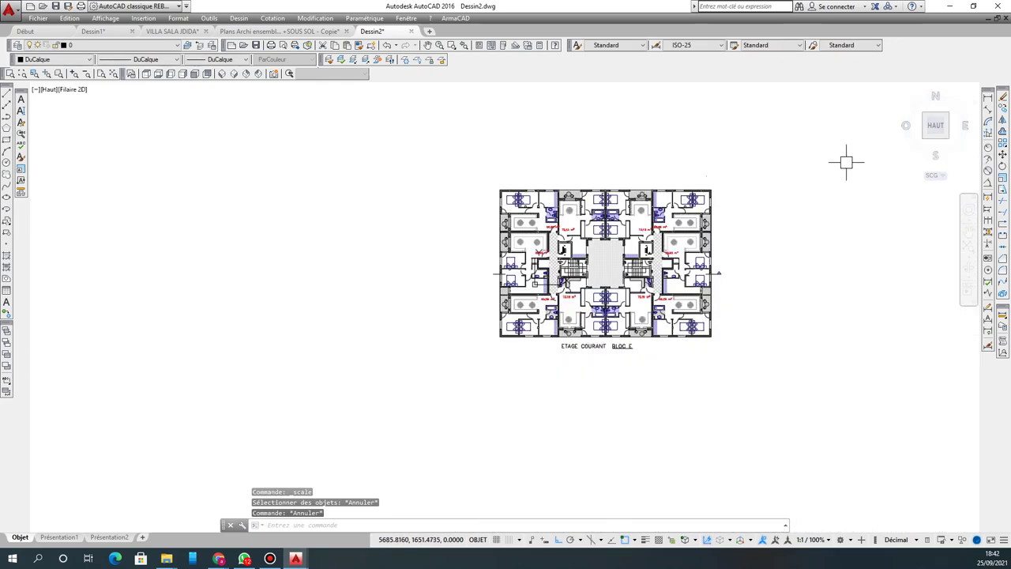
left_click(1003, 180)
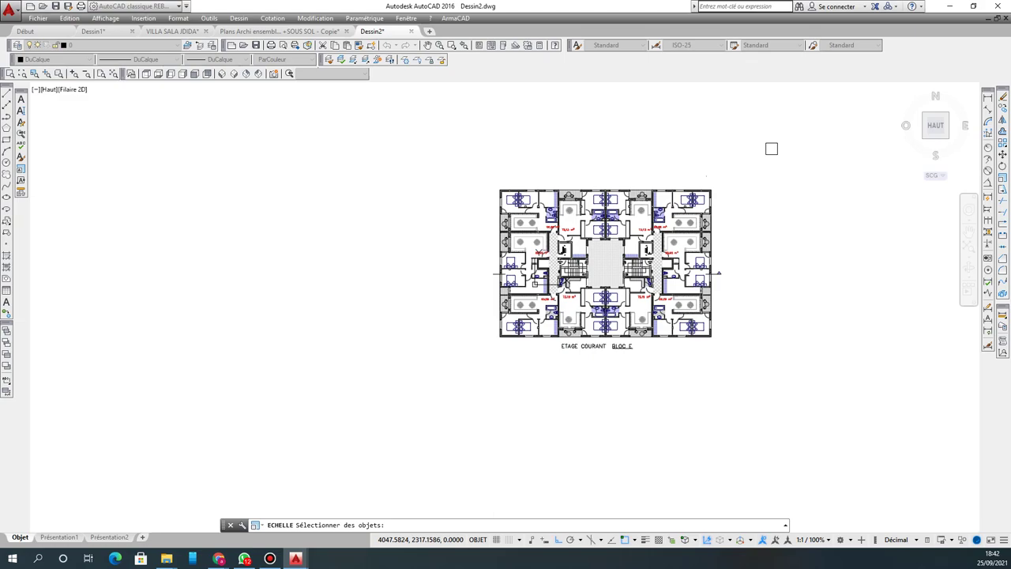
left_click(771, 151)
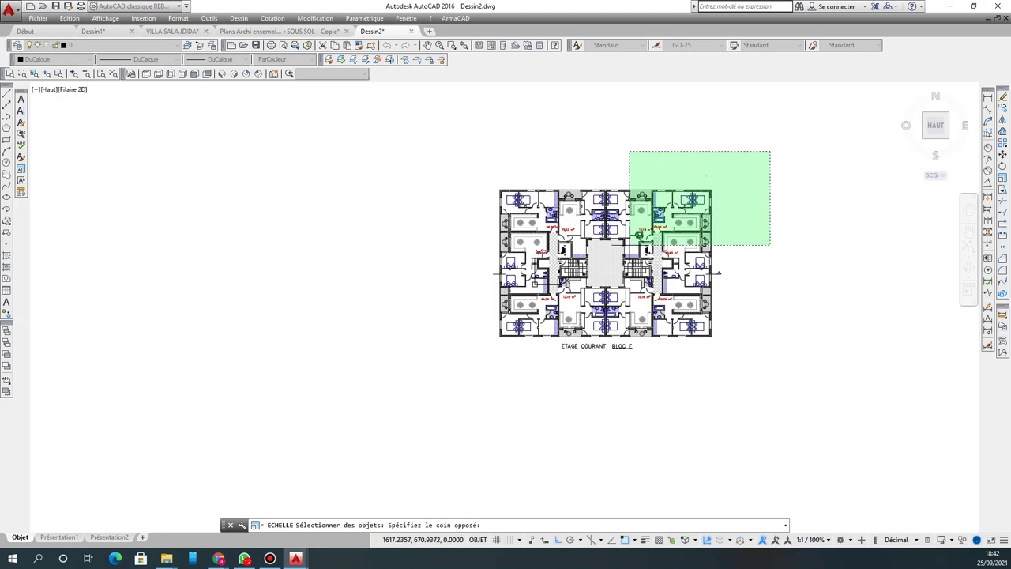
left_click(419, 375)
scroll(510, 185, "up", 5)
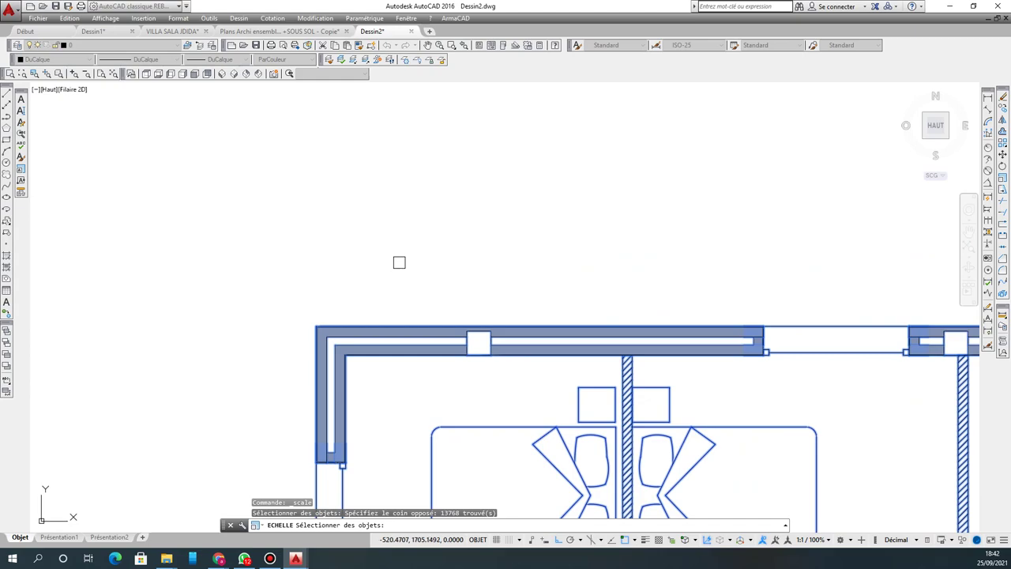
key("Return")
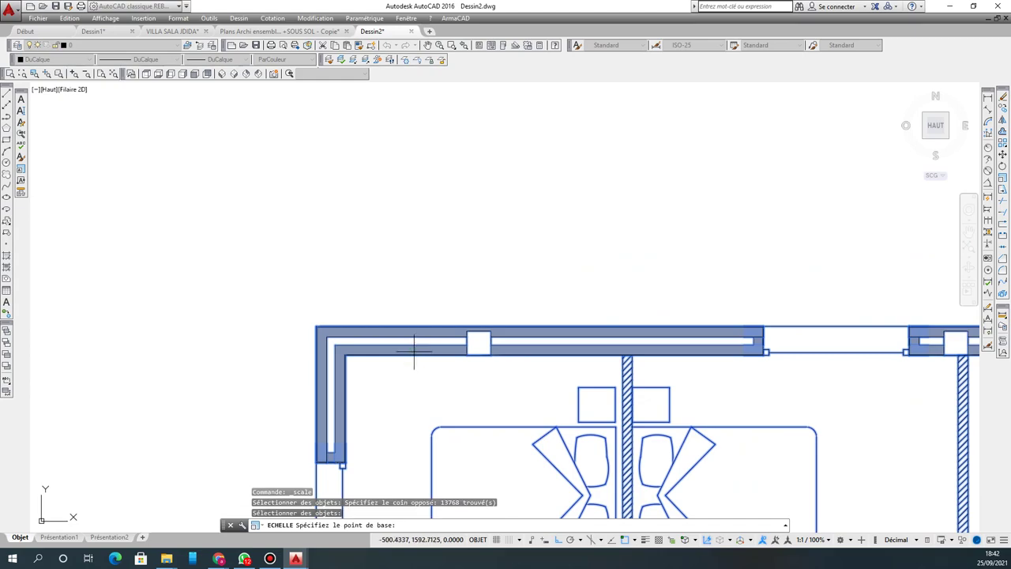
key("Escape")
key("Escape")
Step: Start scaling the whole floor plan from a base point on the inner face line of its north exterior wall
scroll(417, 239, "down", 5)
scroll(421, 207, "down", 4)
left_click(616, 169)
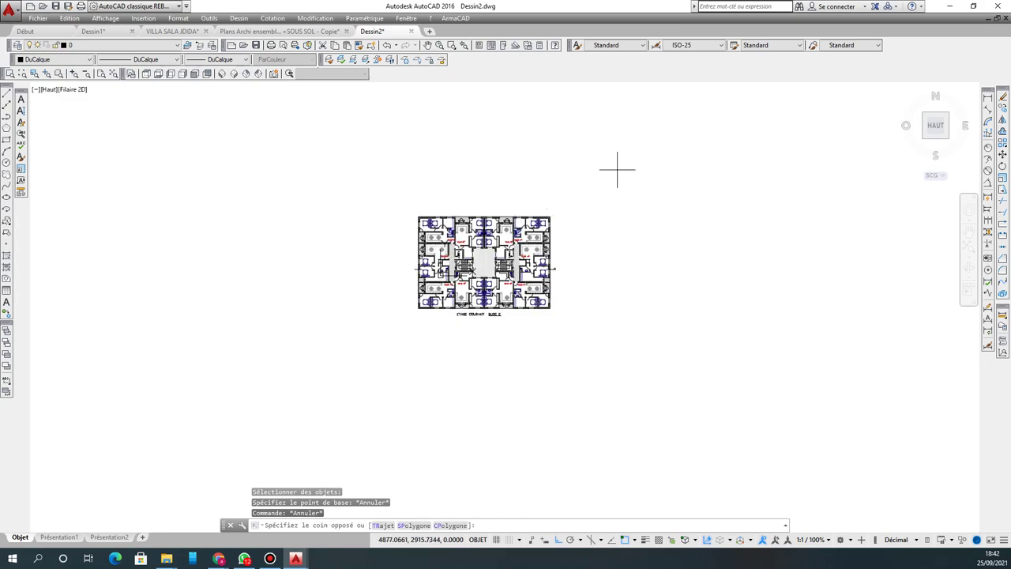
left_click(382, 341)
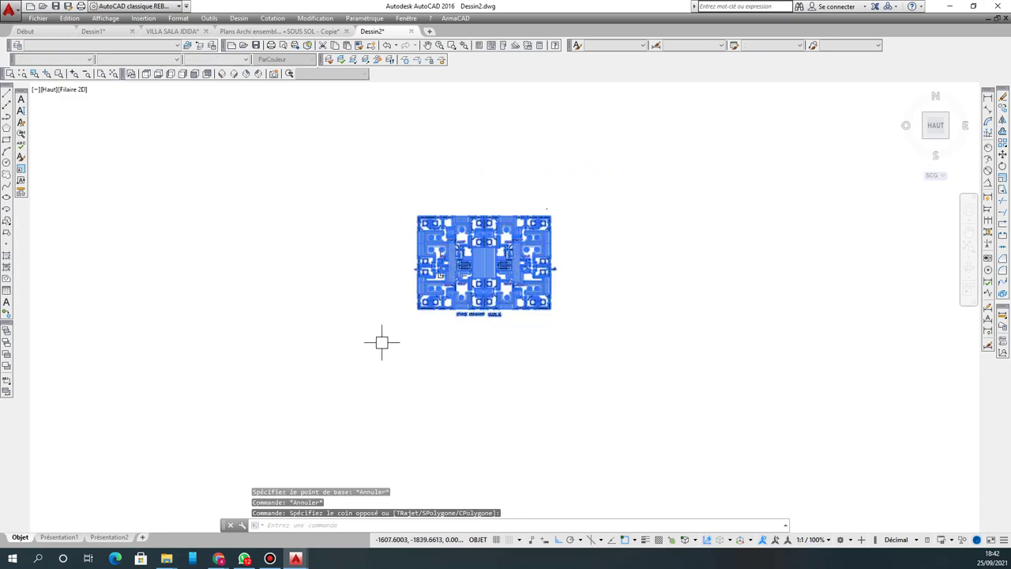
left_click(1001, 178)
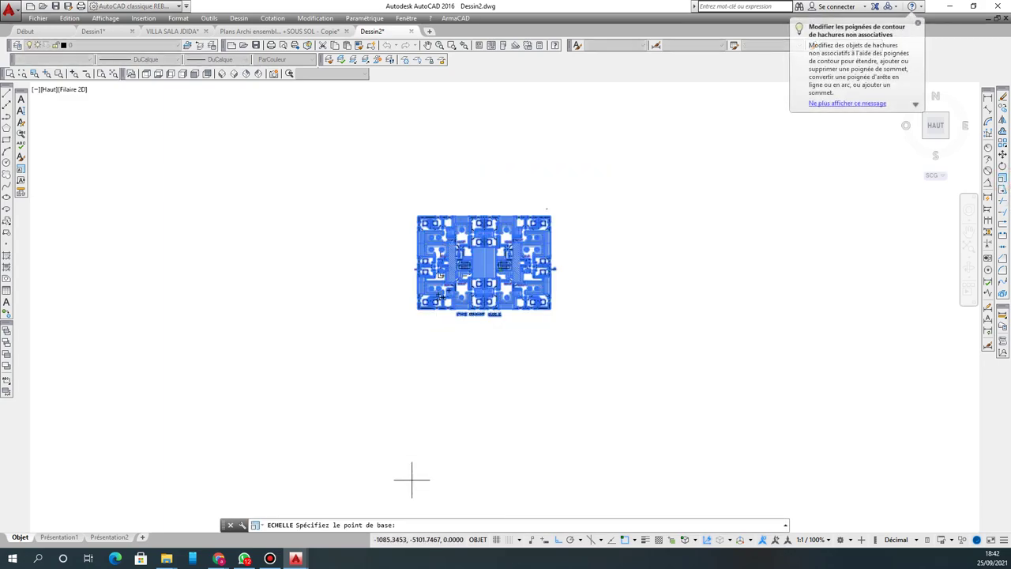
scroll(454, 275, "up", 6)
scroll(357, 154, "up", 5)
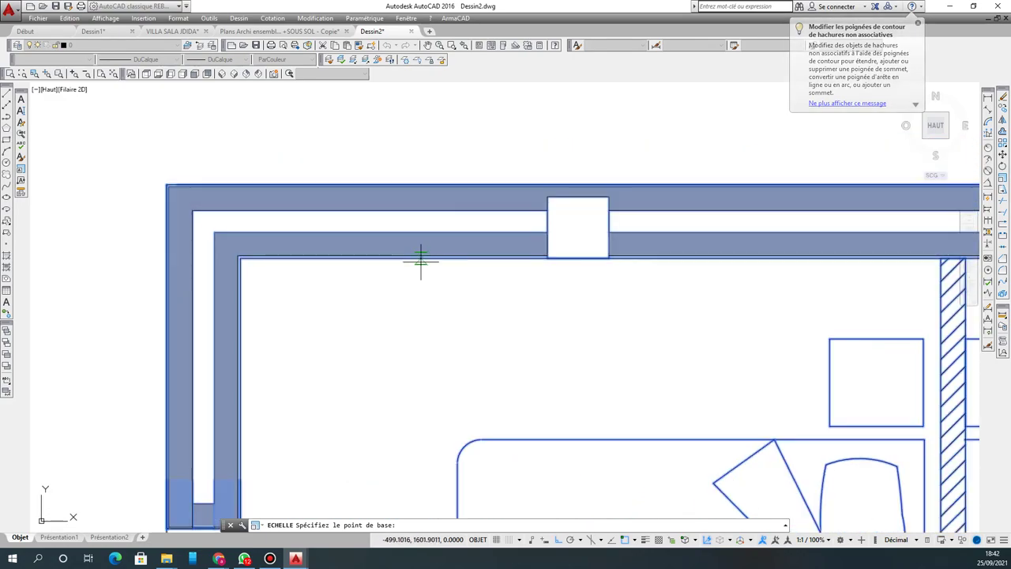
scroll(388, 263, "up", 3)
scroll(387, 261, "up", 2)
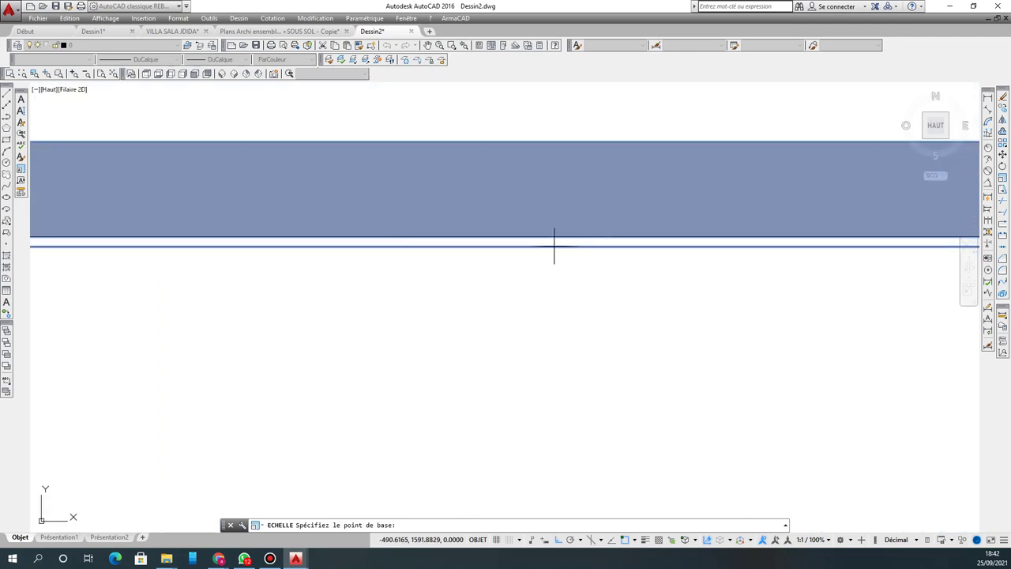
scroll(447, 244, "down", 4)
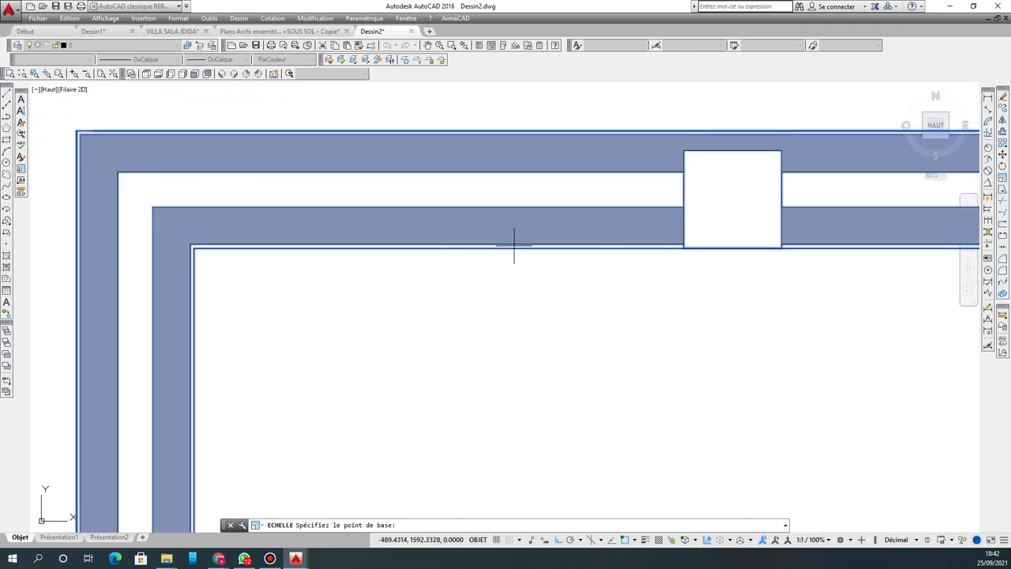
scroll(436, 242, "up", 4)
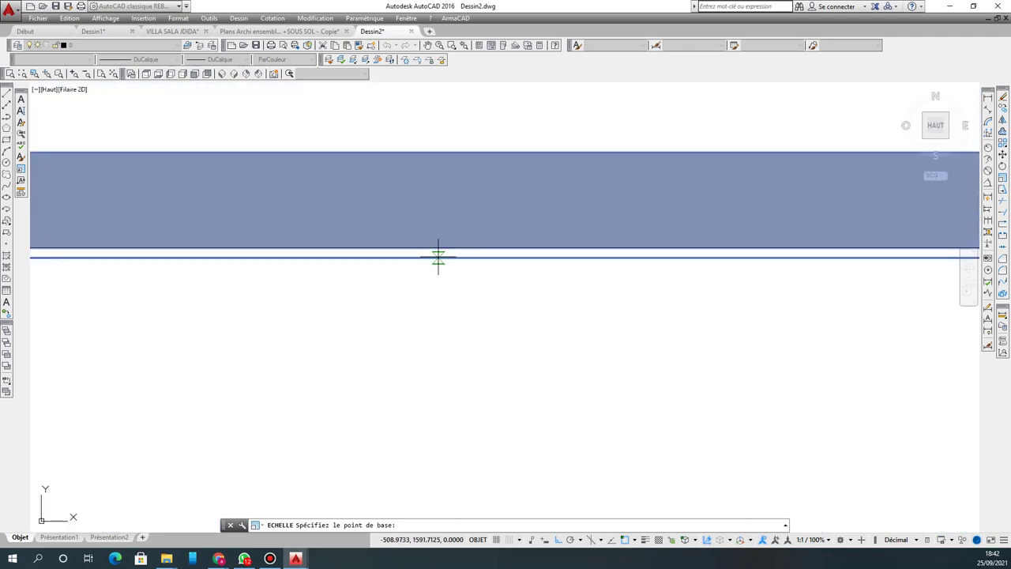
scroll(439, 256, "up", 2)
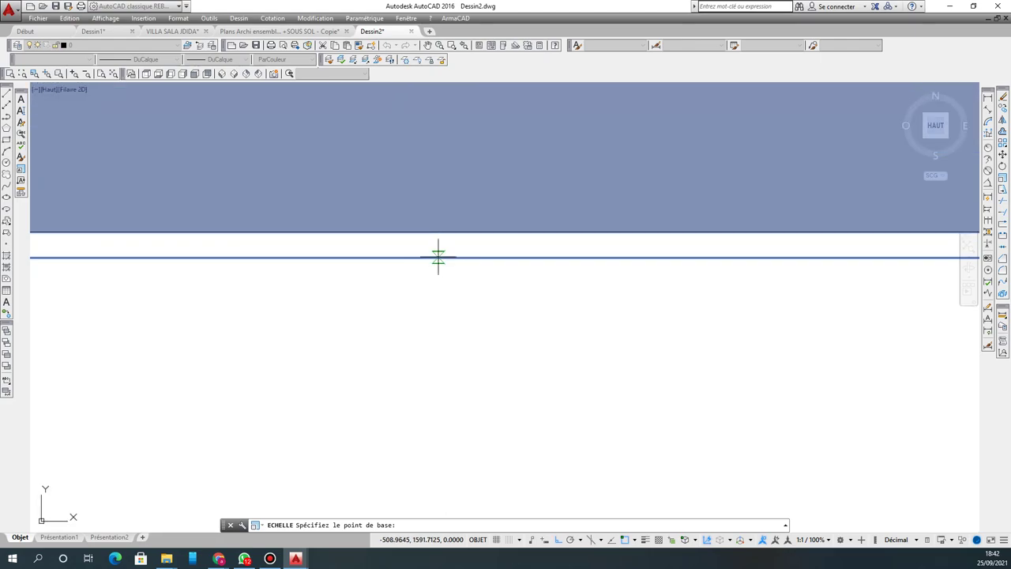
left_click(441, 255)
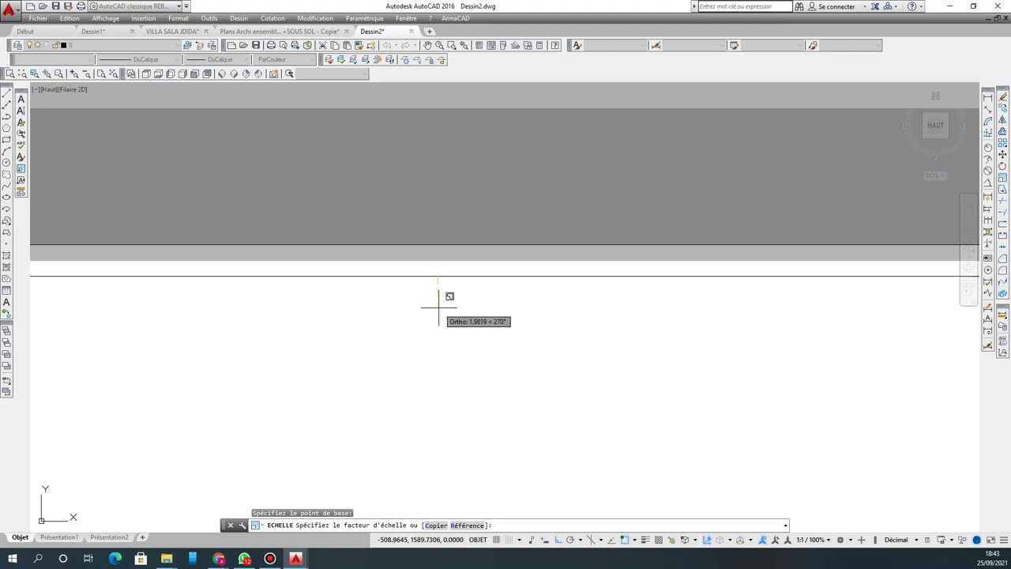
Step: Scale the floor plan by reference, using the north exterior wall's full thickness as reference length and 0.3 as new length
type("r")
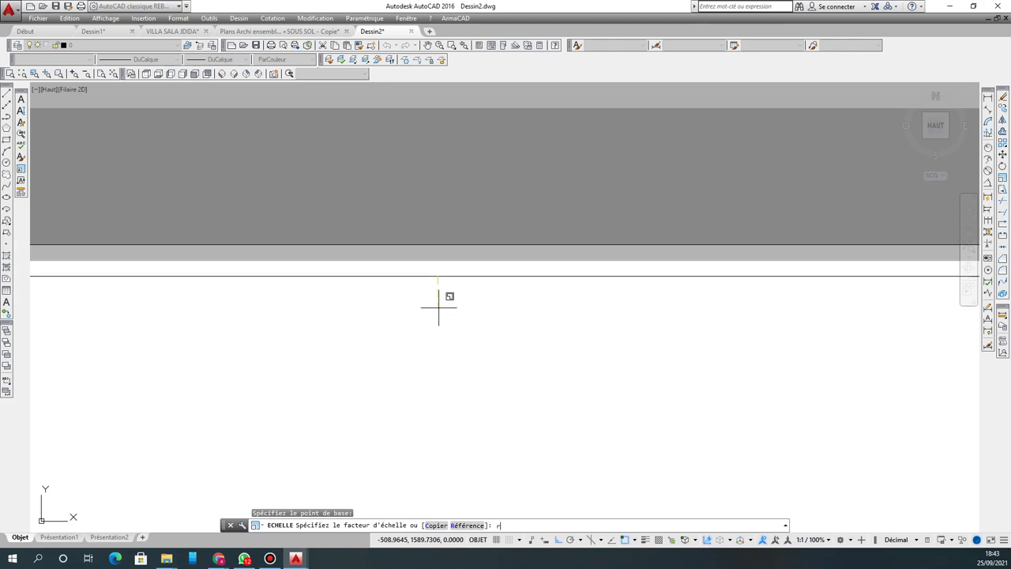
key("Return")
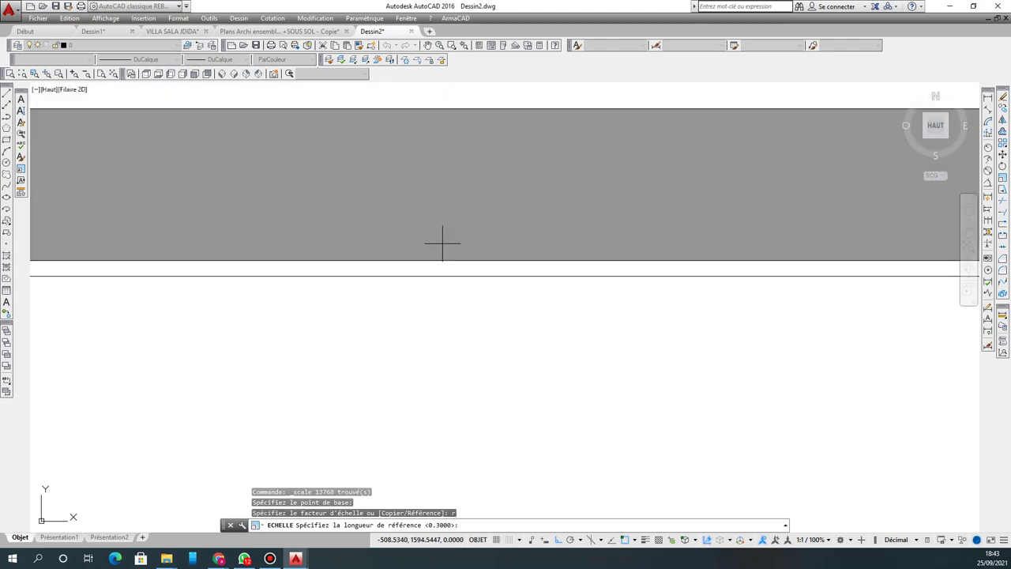
scroll(411, 330, "down", 1)
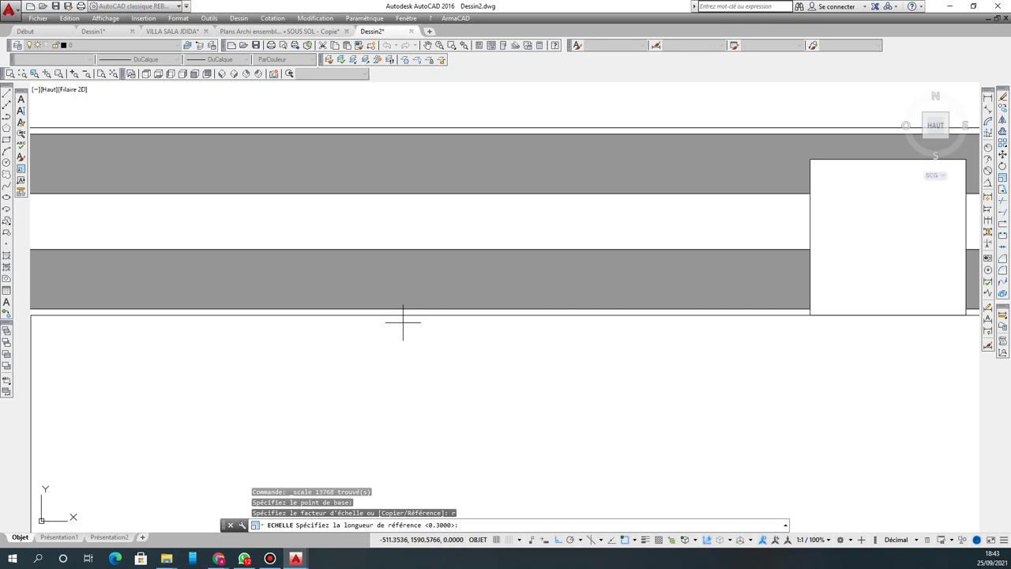
scroll(387, 316, "up", 3)
left_click(390, 316)
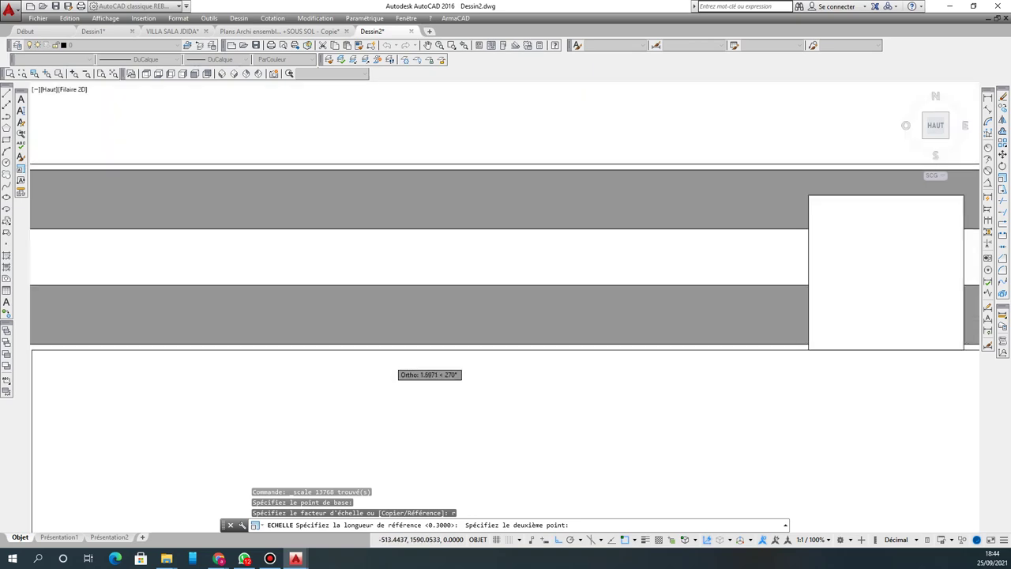
scroll(392, 331, "down", 3)
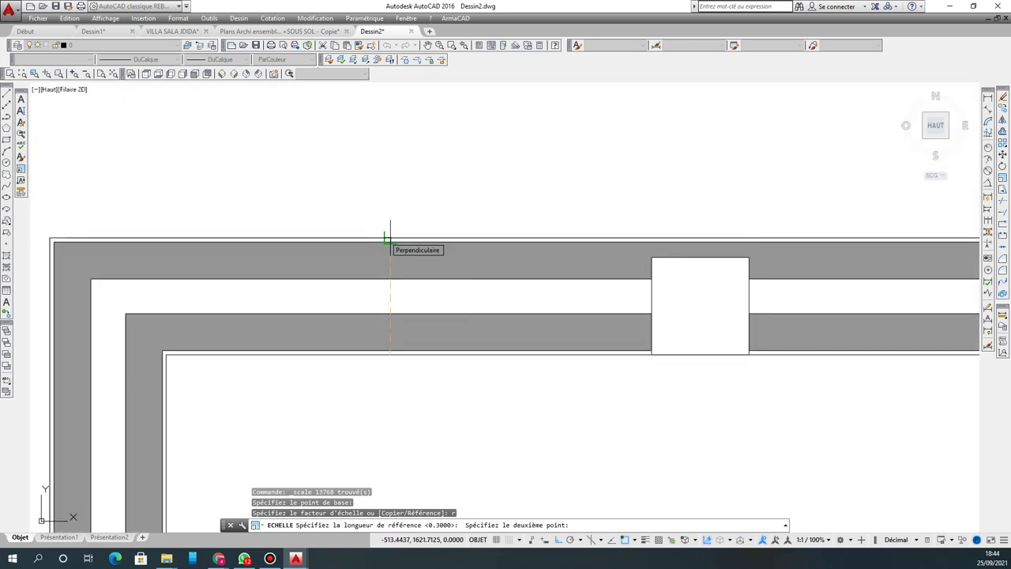
scroll(394, 337, "up", 3)
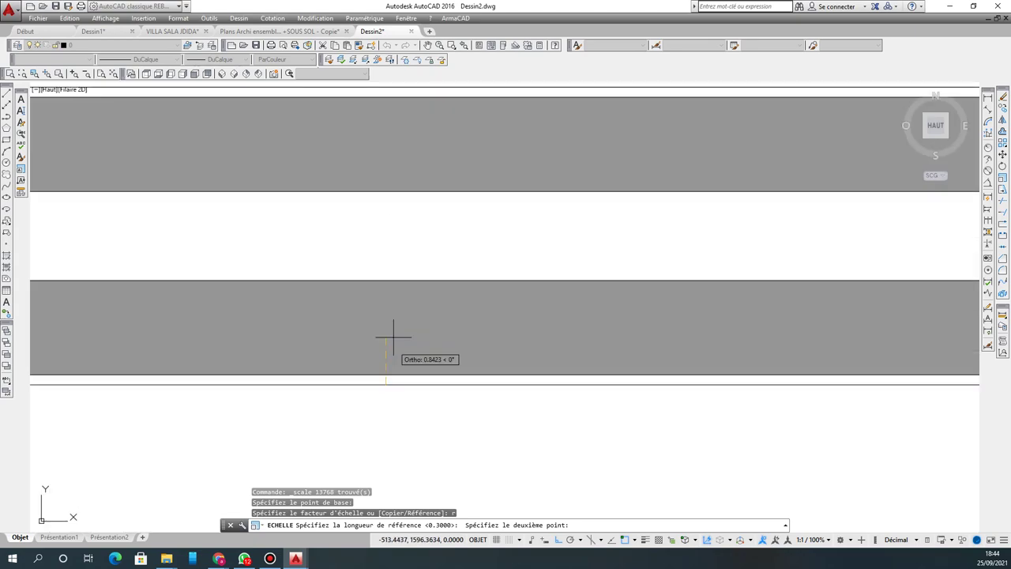
scroll(393, 337, "up", 2)
scroll(393, 419, "down", 4)
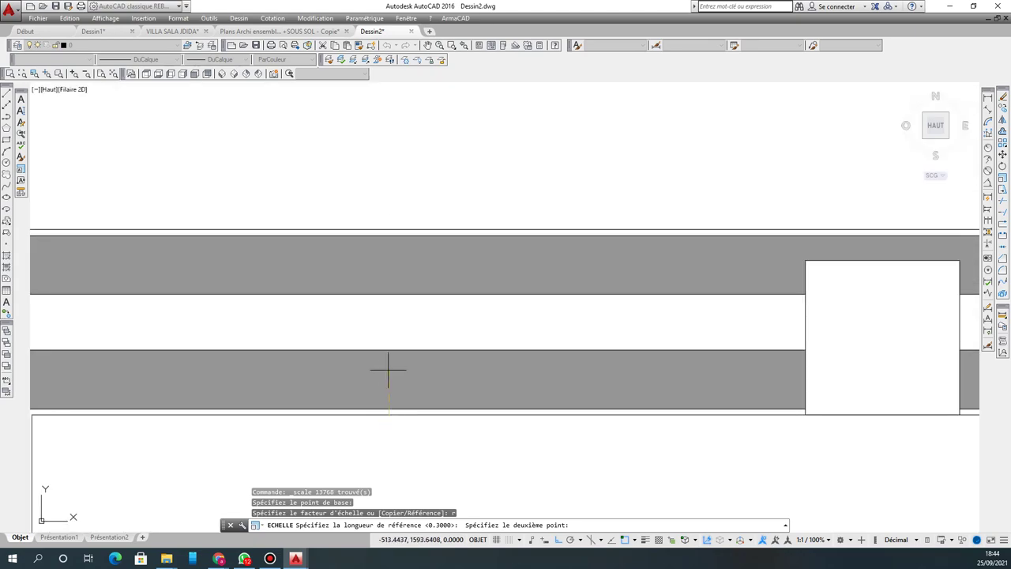
left_click(388, 229)
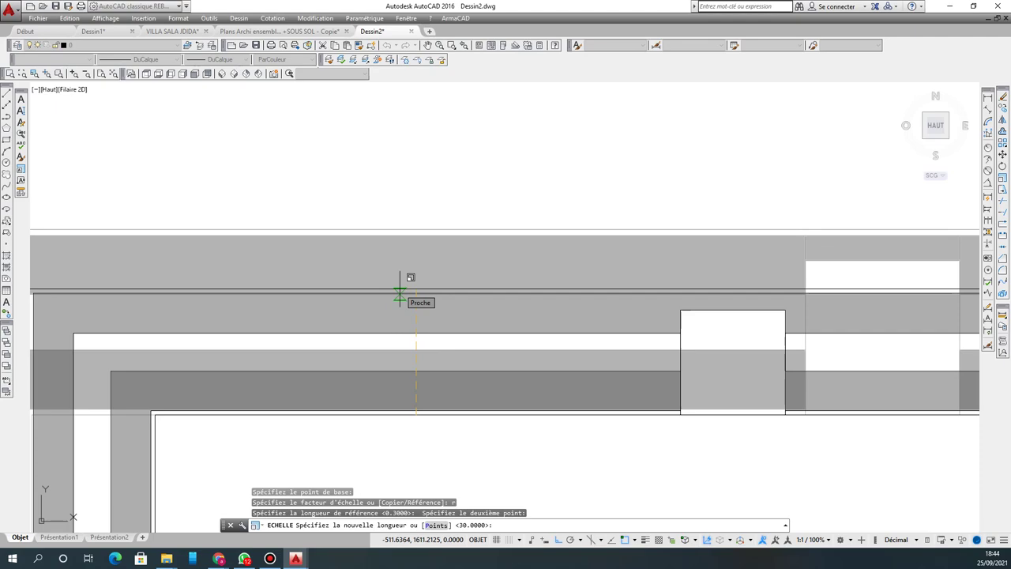
type("0.3")
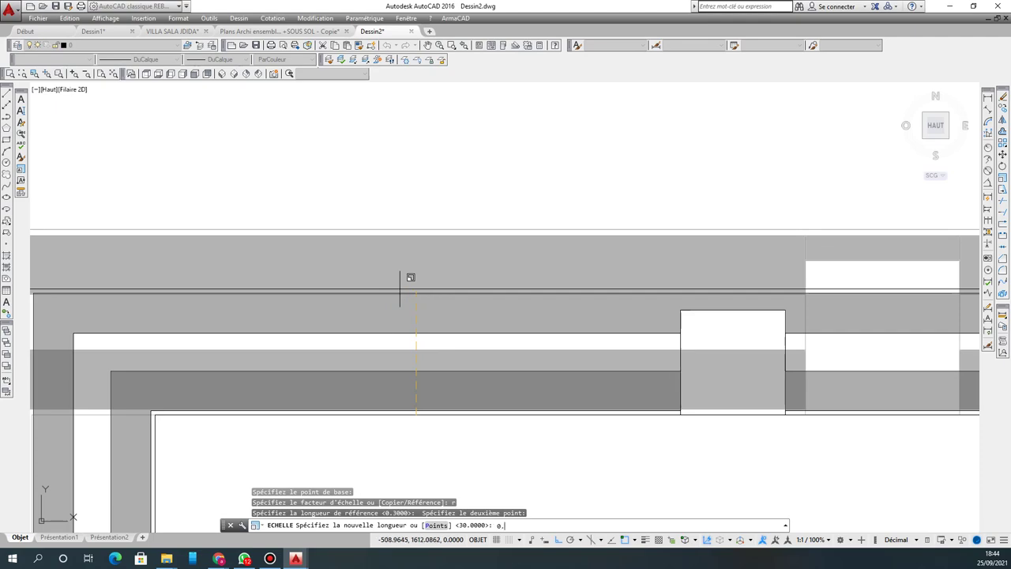
key("Return")
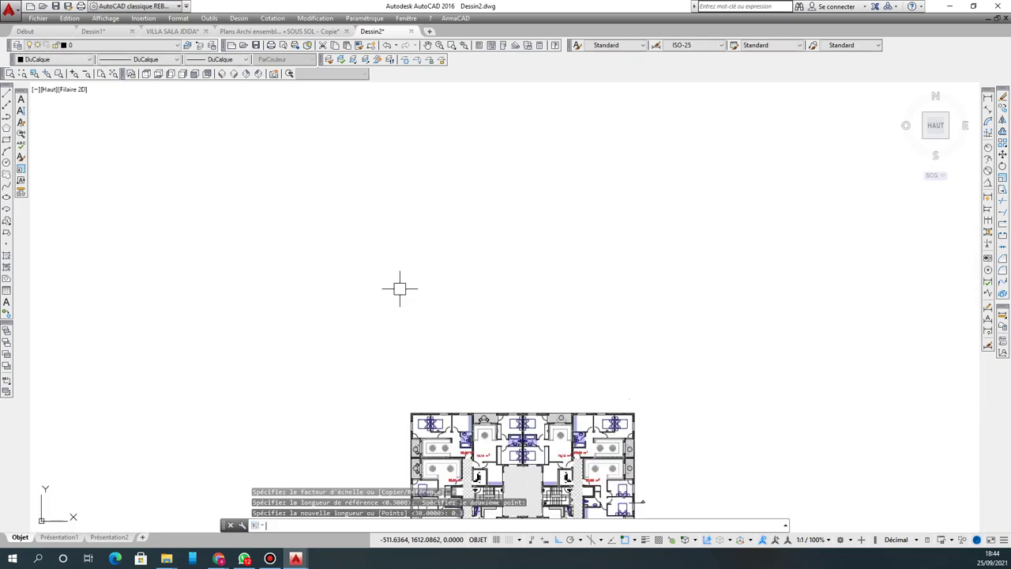
Step: Draw a rectangle with length .30 and width .30 in the empty area just above the floor plan
scroll(400, 287, "down", 3)
scroll(445, 304, "up", 7)
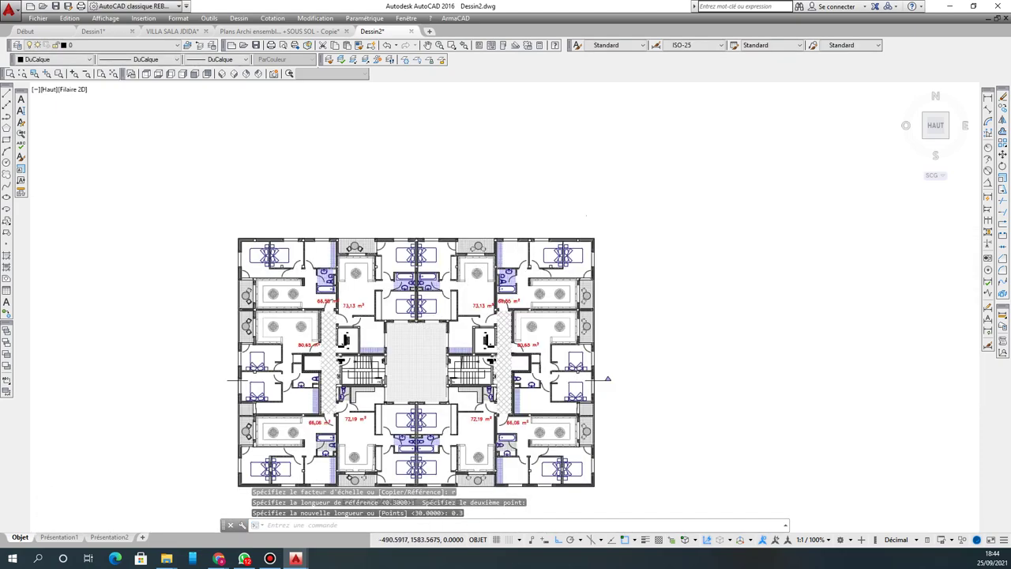
scroll(467, 267, "down", 2)
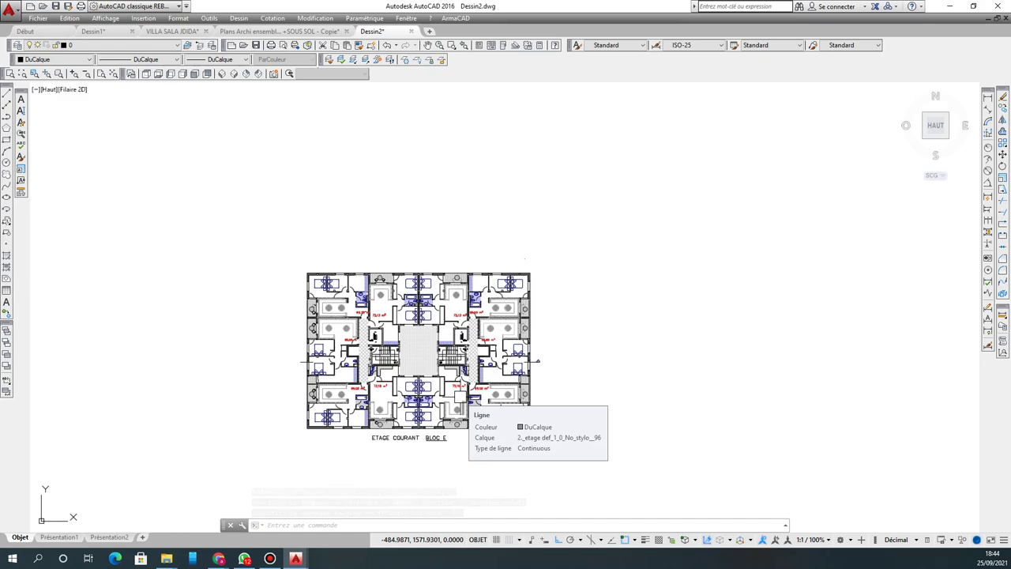
left_click(7, 139)
left_click(464, 230)
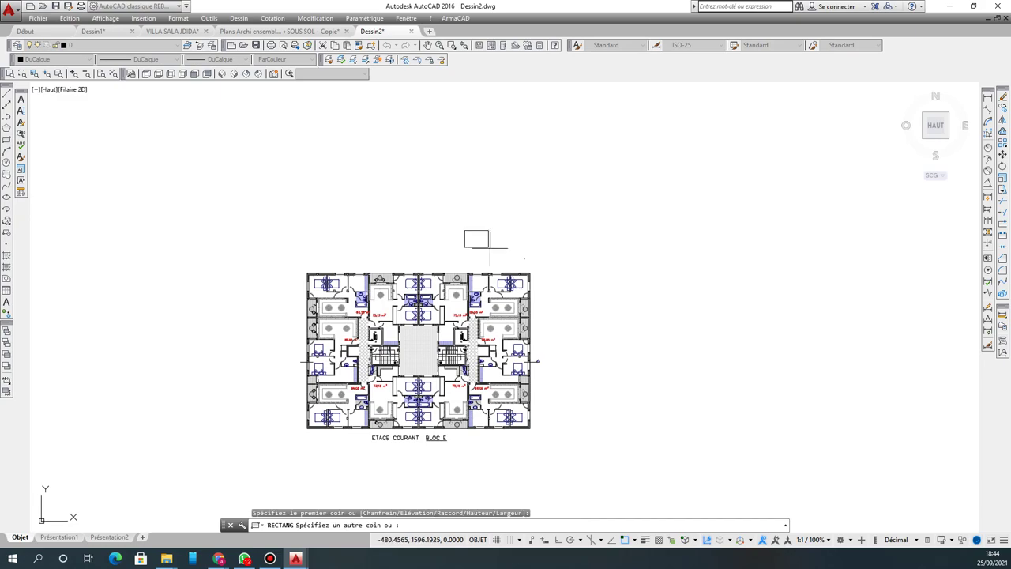
type("c")
key("Return")
type(".30")
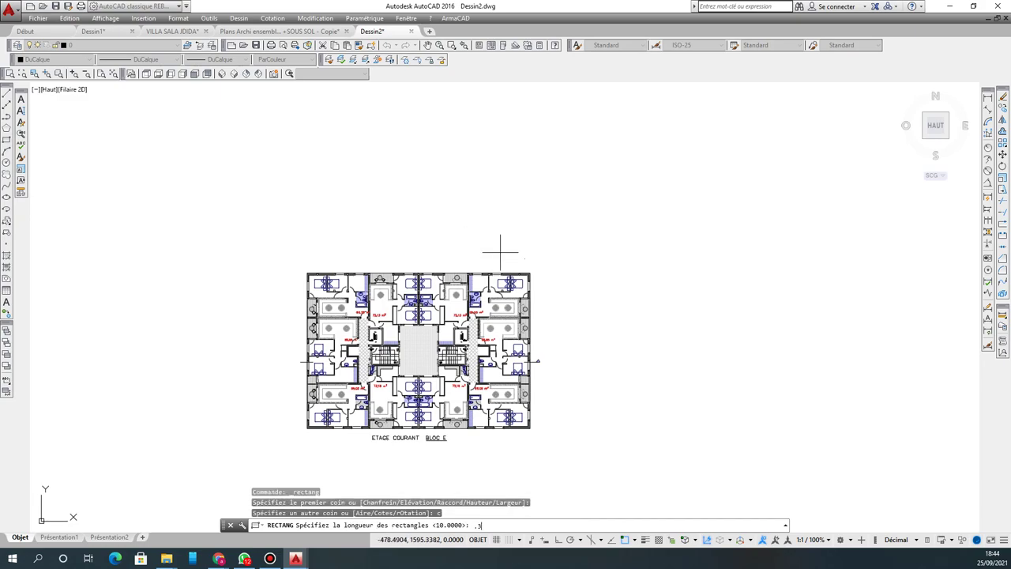
key("Return")
type(".30")
key("Return")
left_click(500, 250)
Step: Change the colour of the small square above the floor plan to Rouge
scroll(464, 230, "up", 5)
left_click(473, 199)
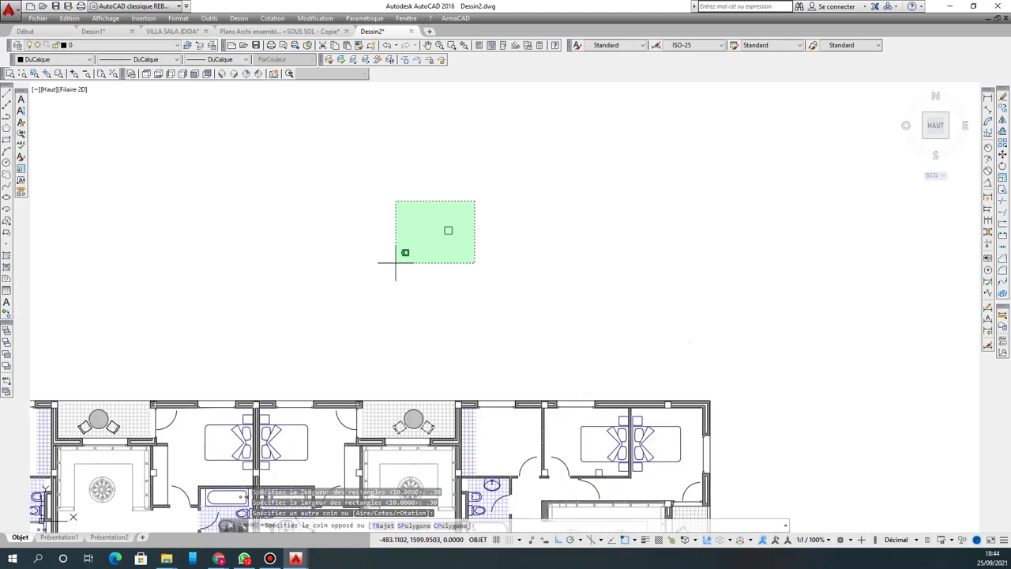
left_click(397, 266)
left_click(75, 60)
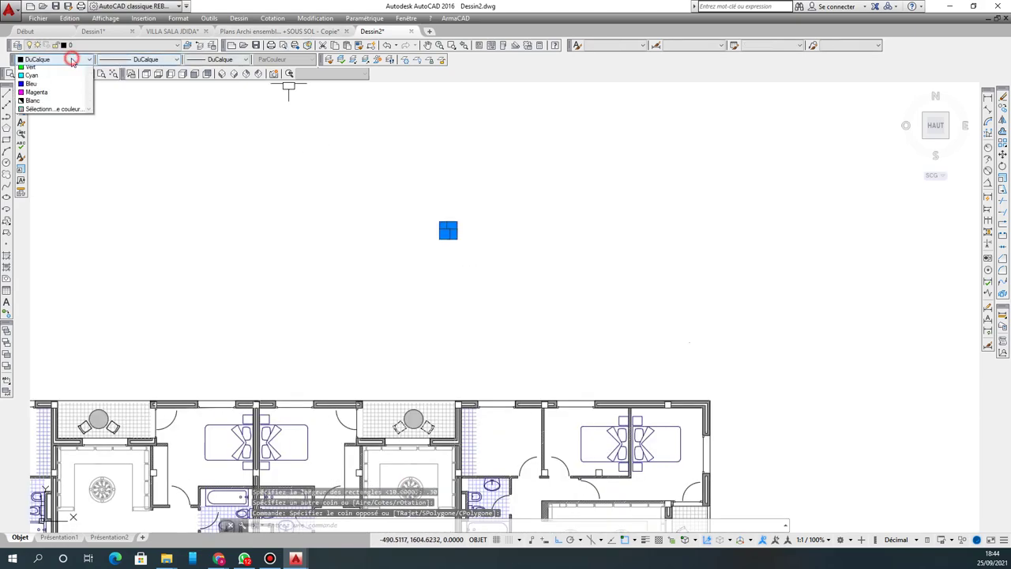
left_click(35, 87)
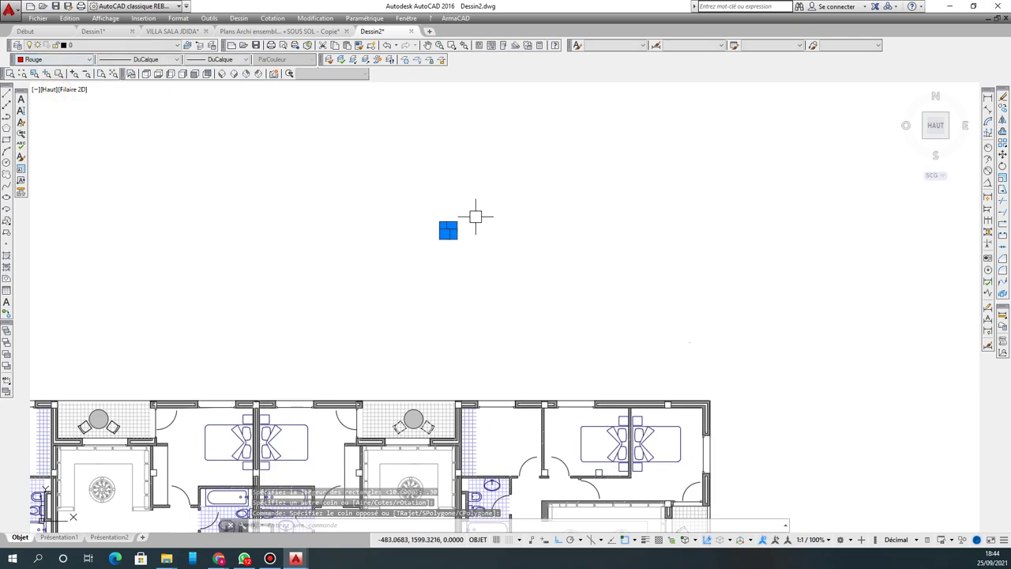
Step: Copy the red square by its northeast corner onto the outer northeast corner of the floor plan's exterior wall
scroll(430, 224, "up", 3)
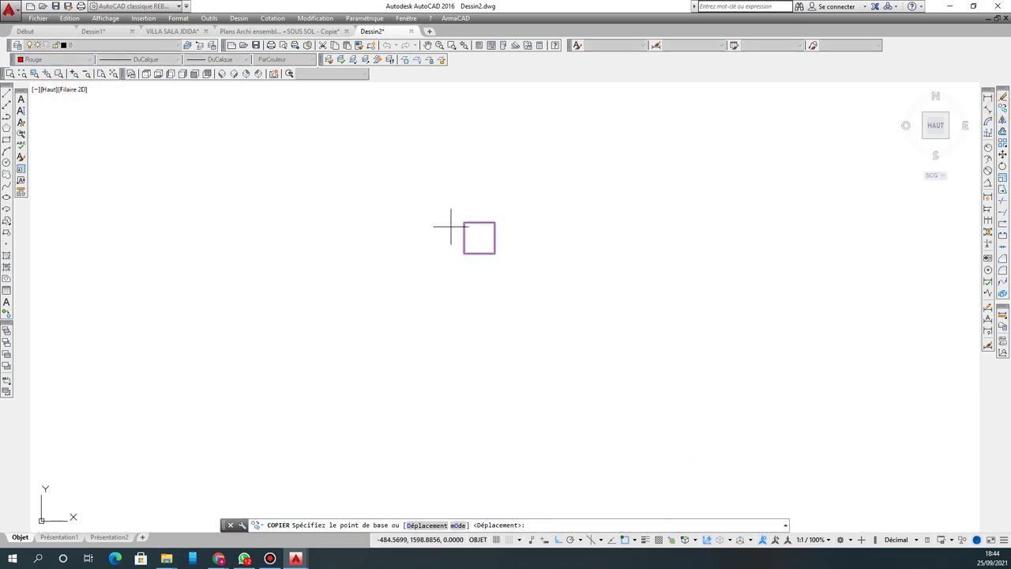
left_click(479, 237)
scroll(421, 177, "down", 5)
scroll(557, 244, "up", 2)
scroll(604, 282, "up", 3)
scroll(623, 332, "up", 2)
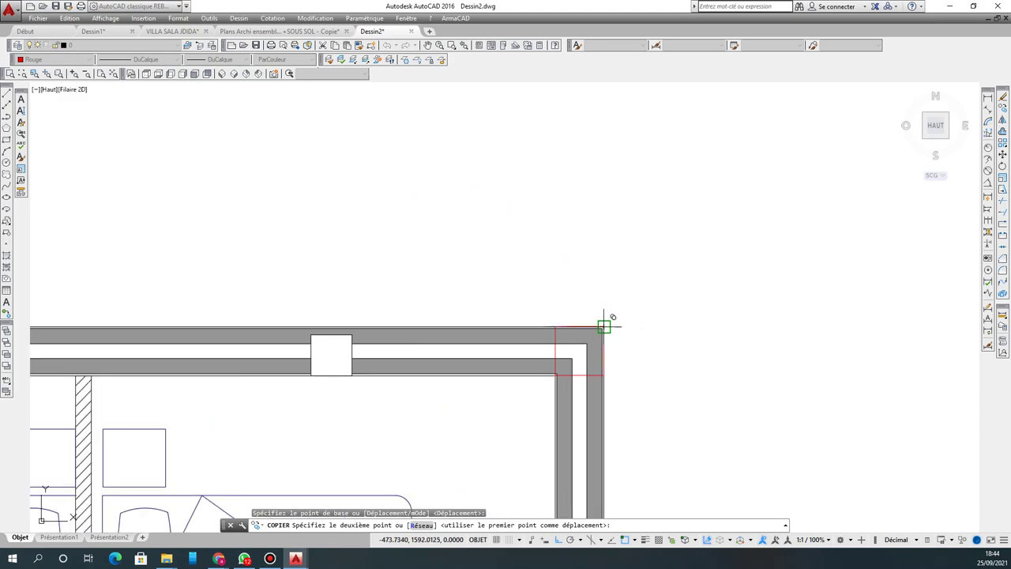
left_click(604, 321)
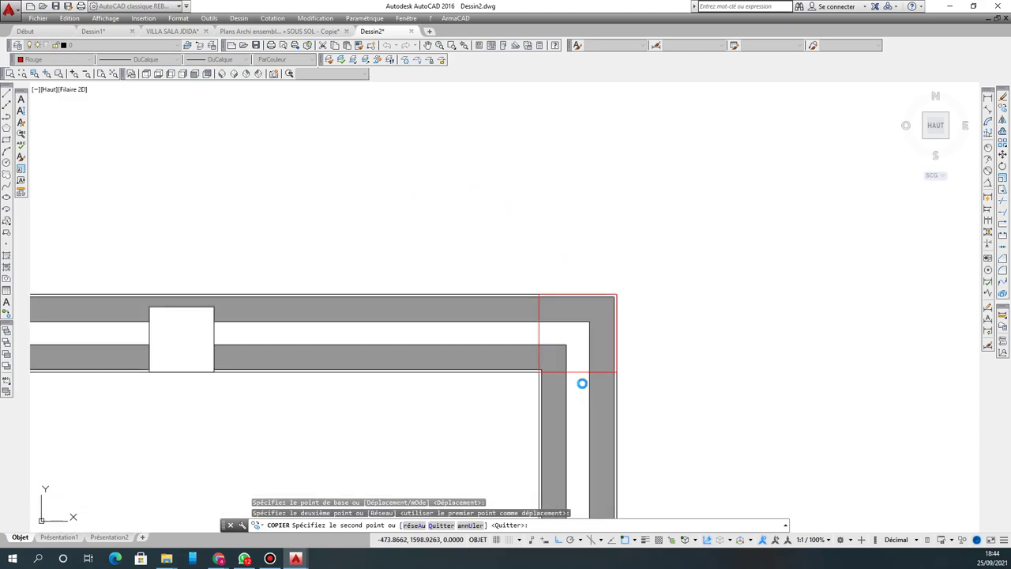
key("Escape")
Step: Delete the original red square in the empty area above the floor plan
scroll(584, 371, "down", 6)
scroll(545, 267, "down", 3)
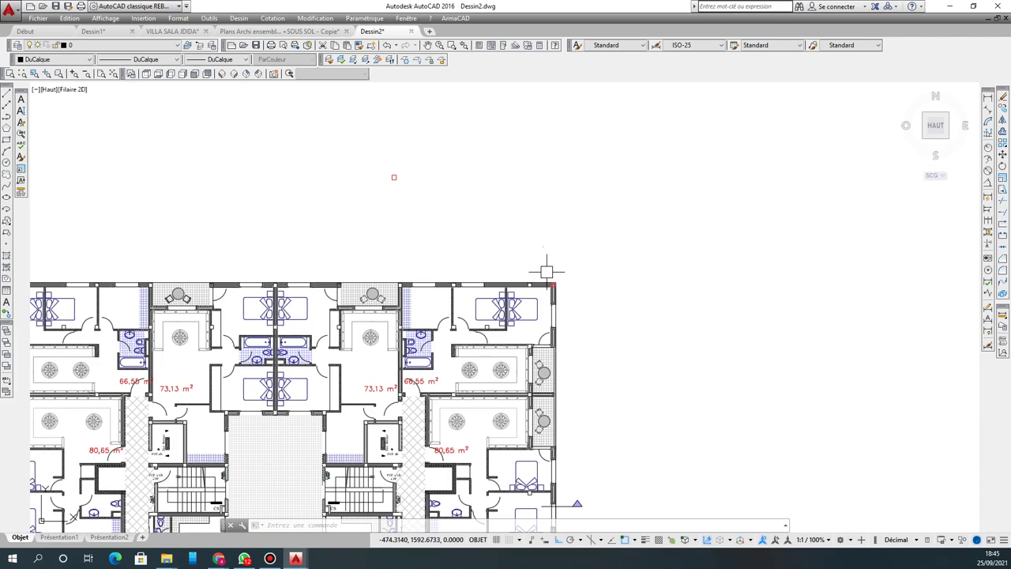
left_click(405, 125)
left_click(368, 238)
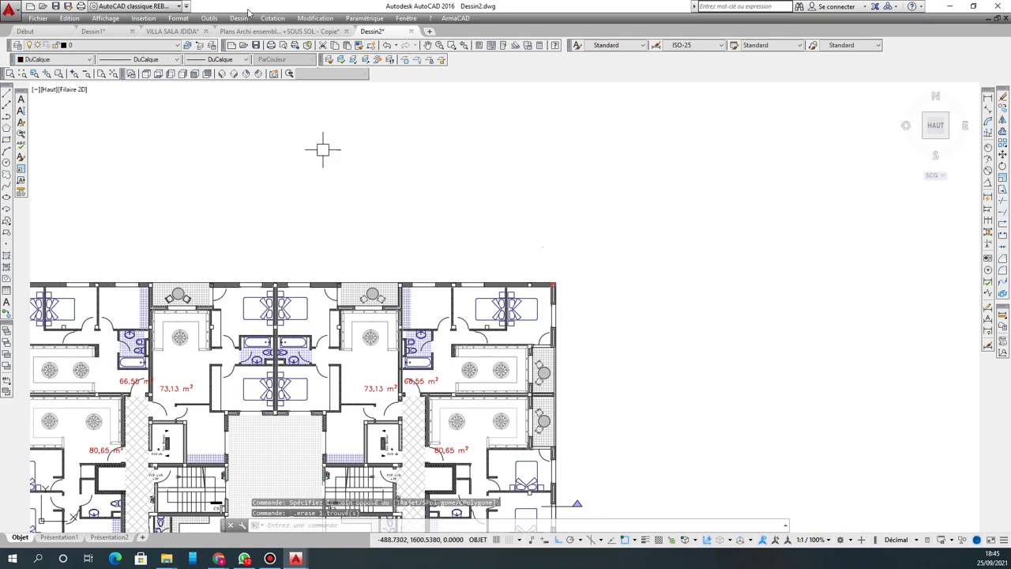
Step: In the drawing Plans Archi ensemble Habituelle R+4+RT +SOUS SOL - Copie, delete the separate floor plan copy east of the framed sheets
left_click(262, 30)
left_click(287, 74)
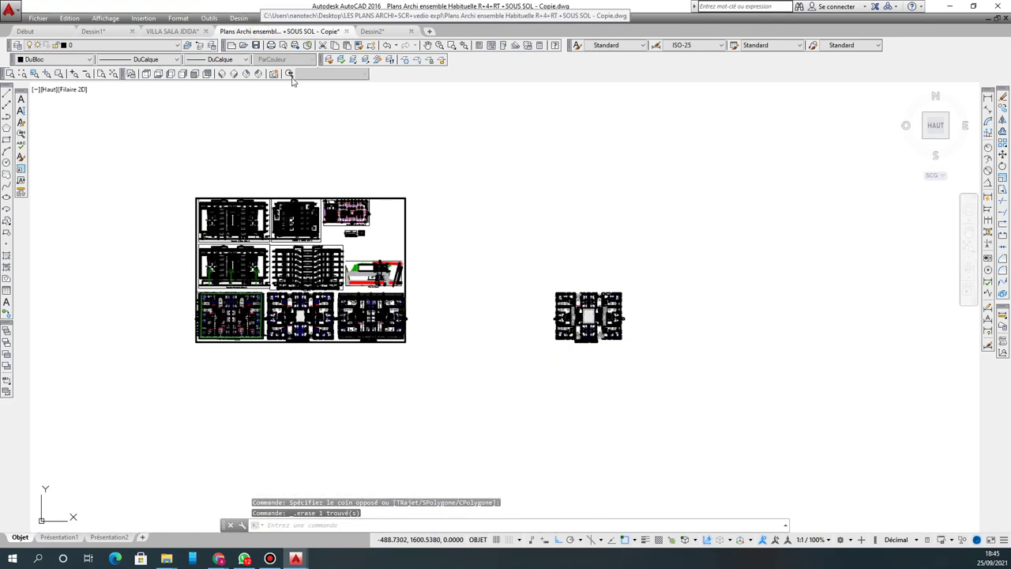
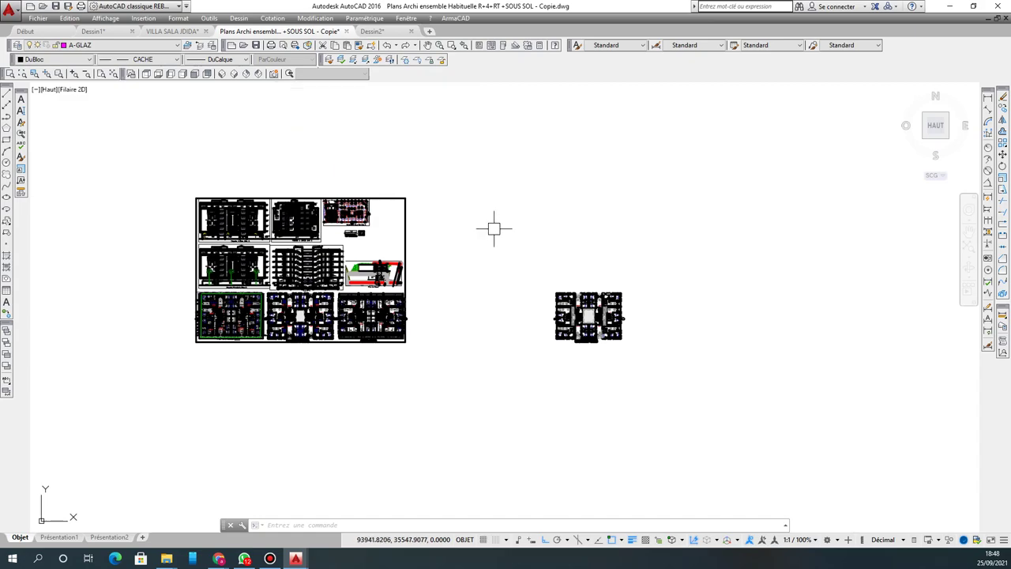
scroll(598, 306, "up", 3)
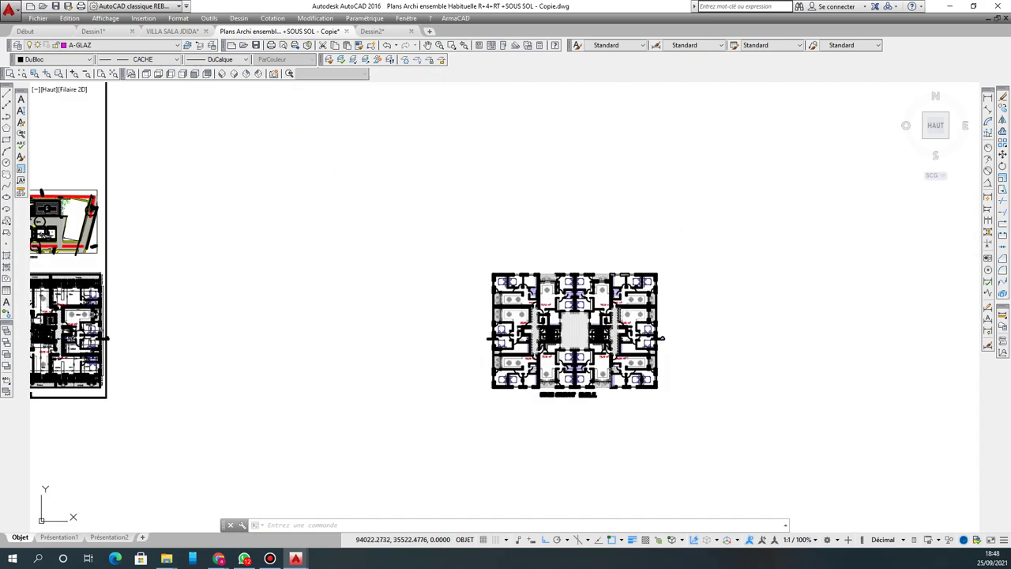
left_click(696, 224)
left_click(424, 444)
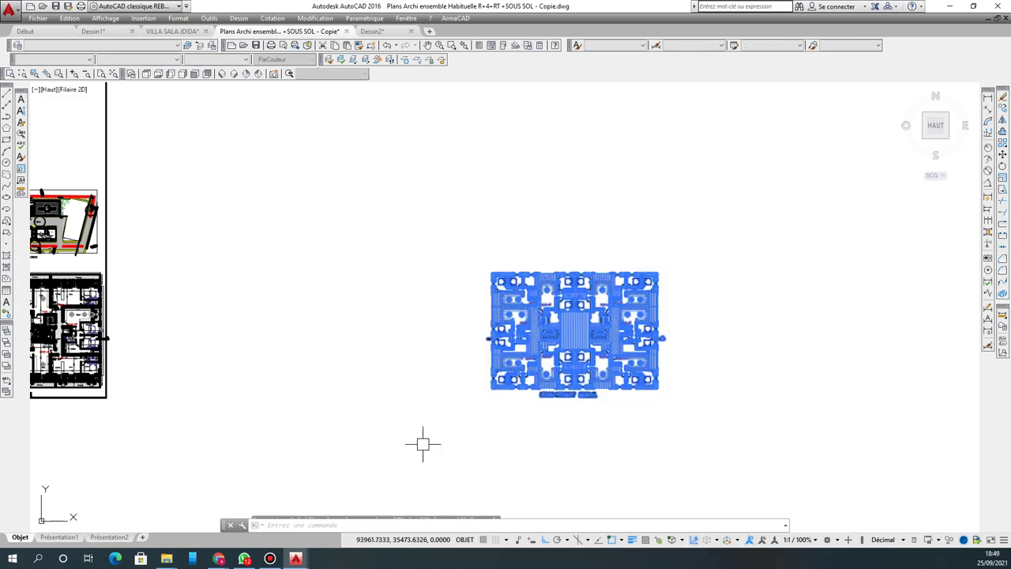
key("Delete")
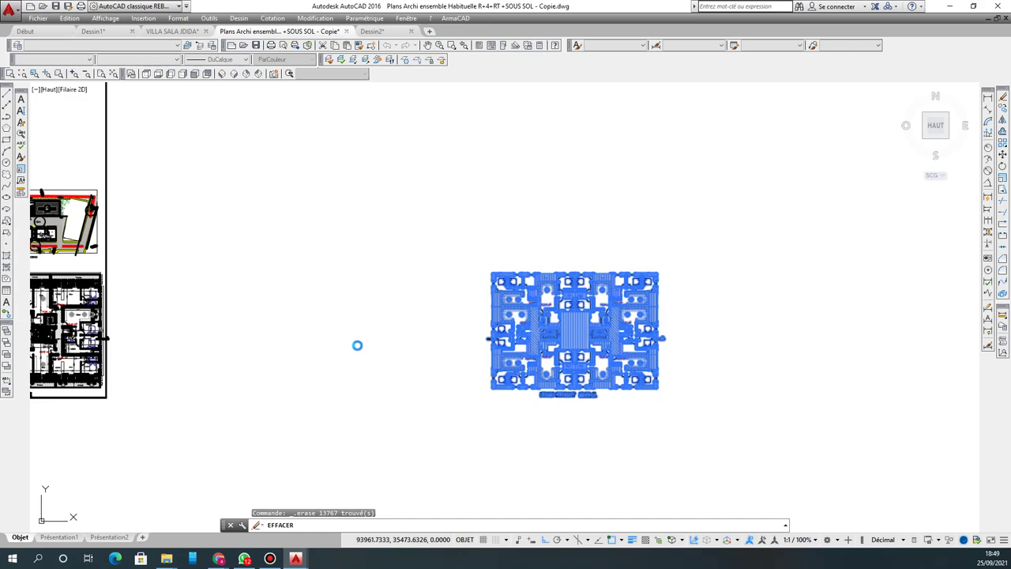
Step: Examine the Plan de Masse site plan and the Coupe A-A section in the framed set of sheets
scroll(357, 345, "up", 2)
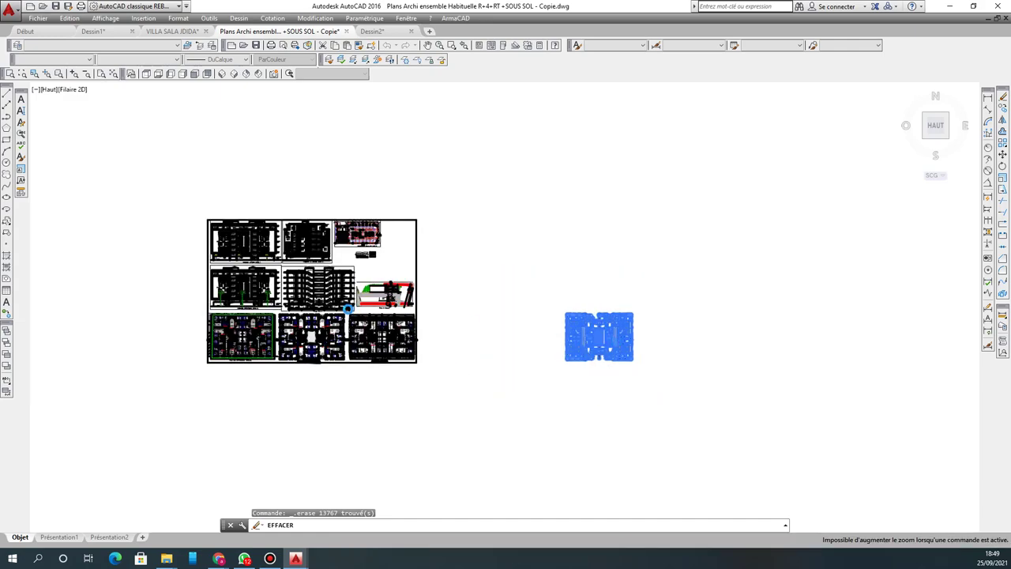
scroll(303, 339, "up", 2)
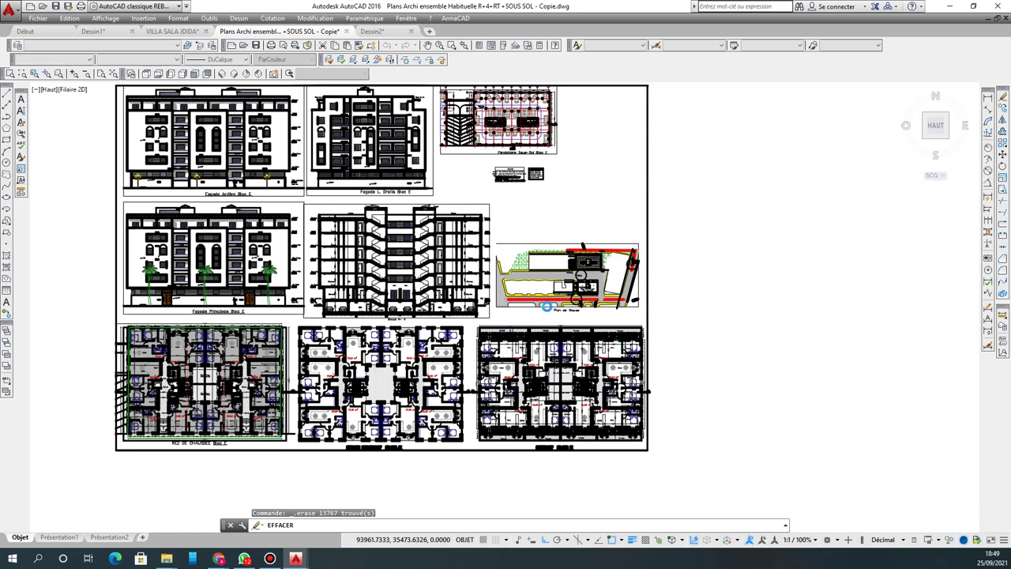
scroll(547, 306, "up", 4)
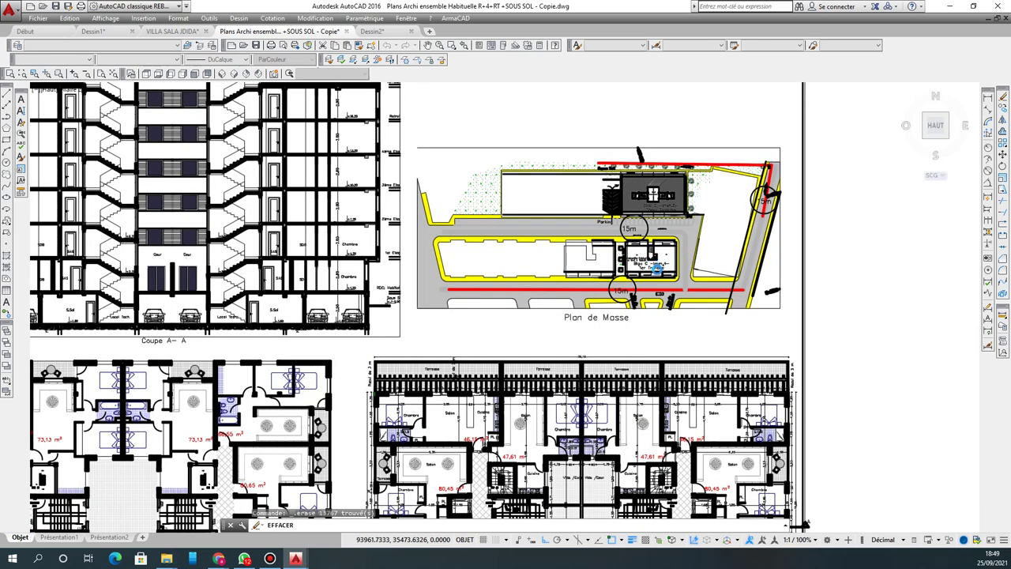
scroll(652, 260, "up", 3)
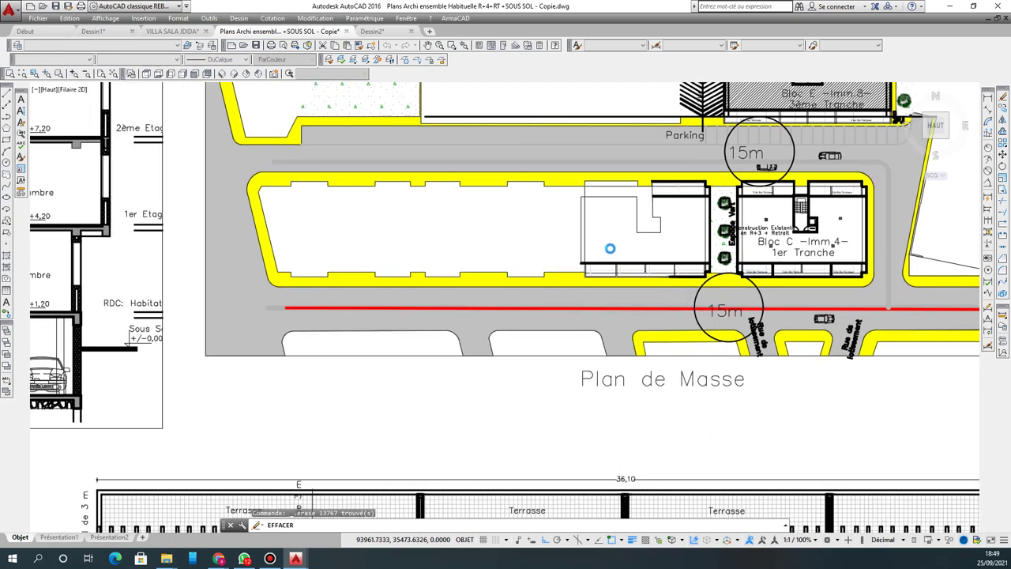
scroll(679, 298, "down", 4)
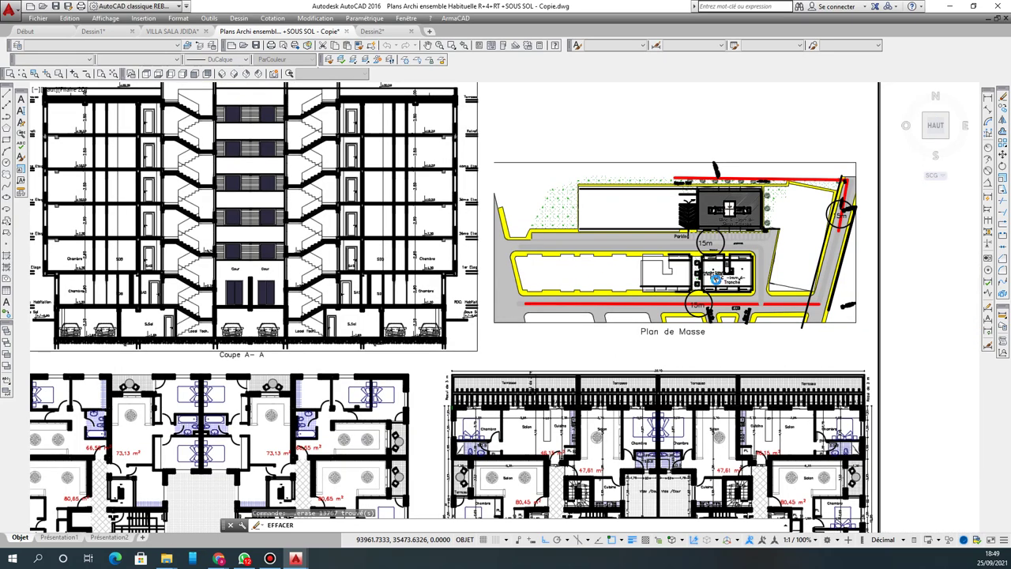
scroll(713, 282, "up", 4)
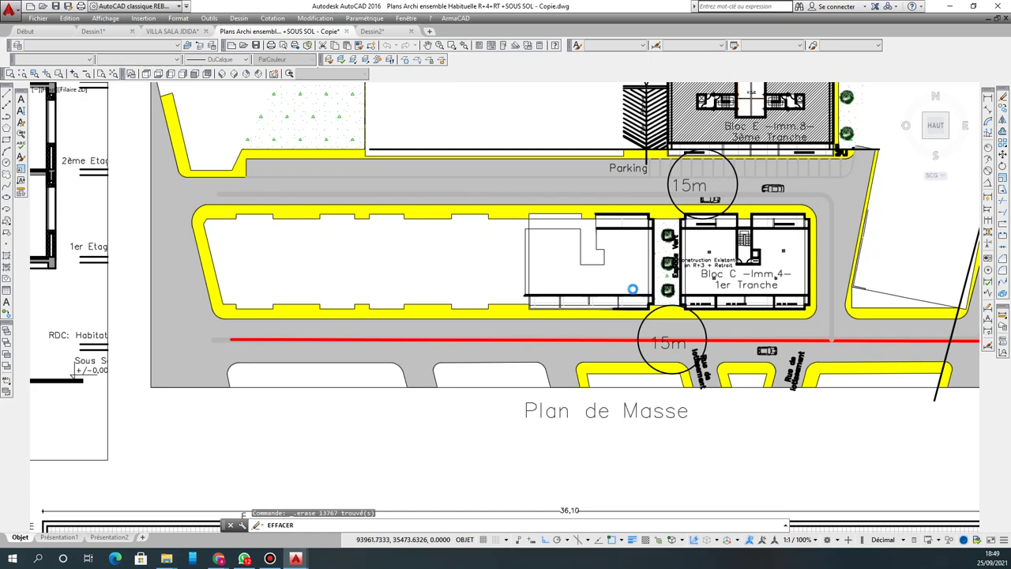
scroll(649, 299, "down", 4)
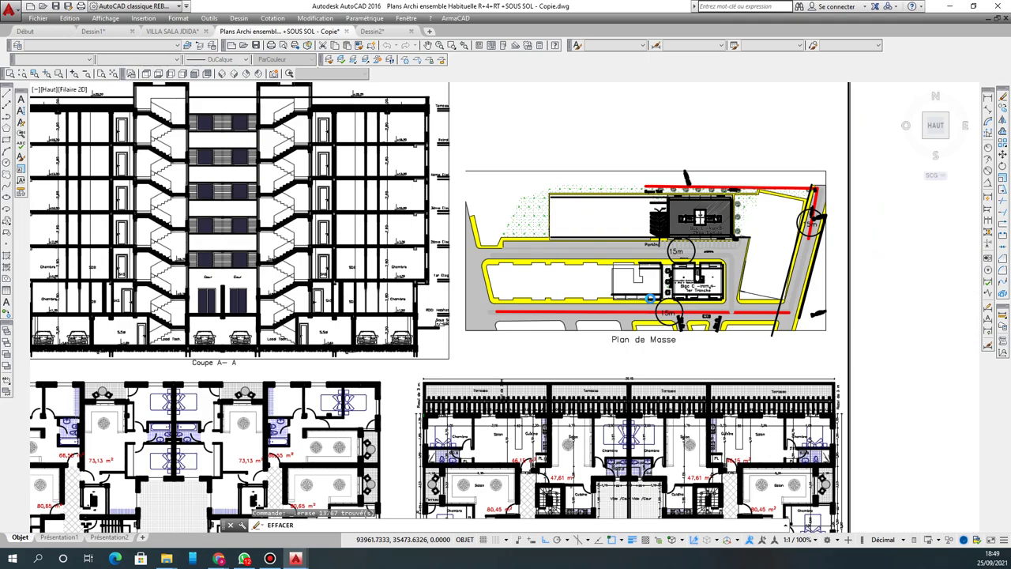
scroll(627, 221, "down", 3)
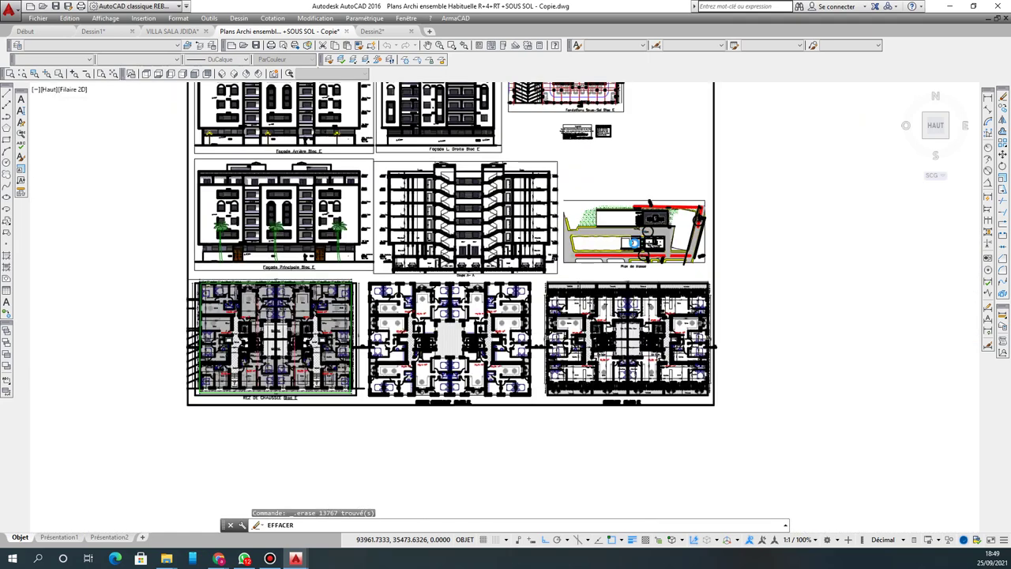
scroll(529, 253, "up", 8)
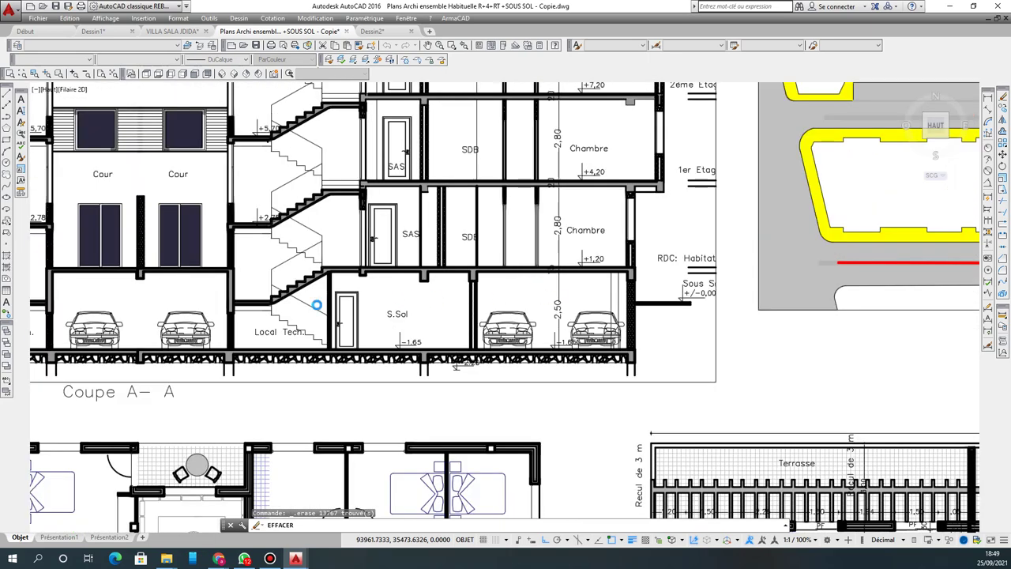
scroll(616, 308, "down", 4)
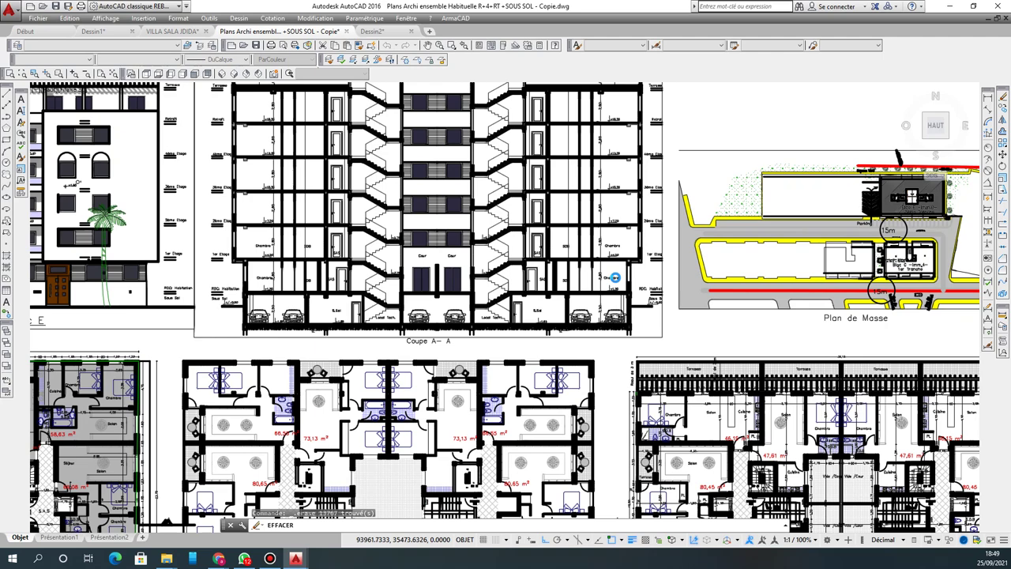
Step: Examine the Bloc E floor plans and the Fondations Sous-Sol Bloc E plan in the framed sheets
scroll(514, 278, "down", 5)
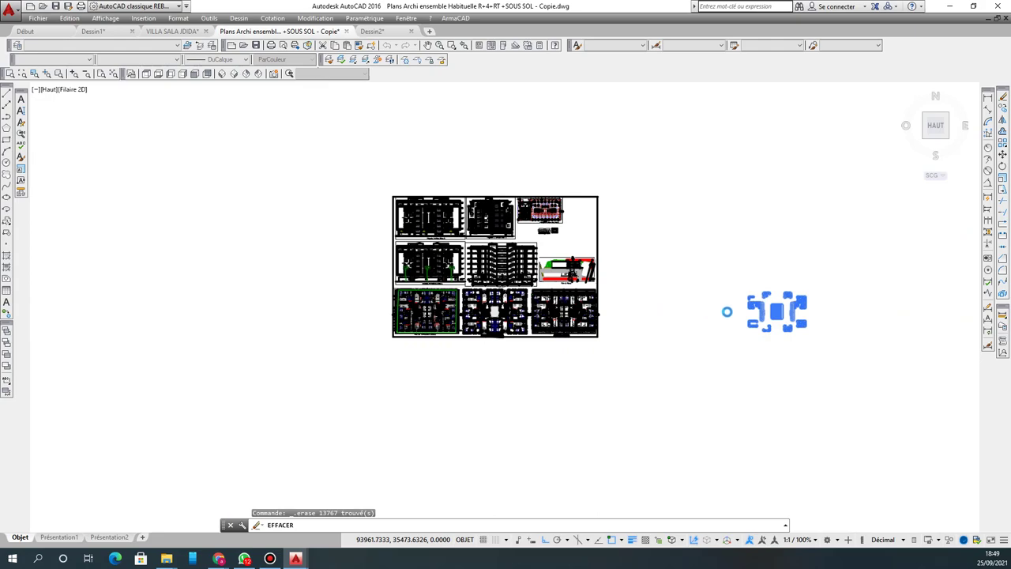
scroll(716, 311, "up", 6)
scroll(719, 309, "down", 3)
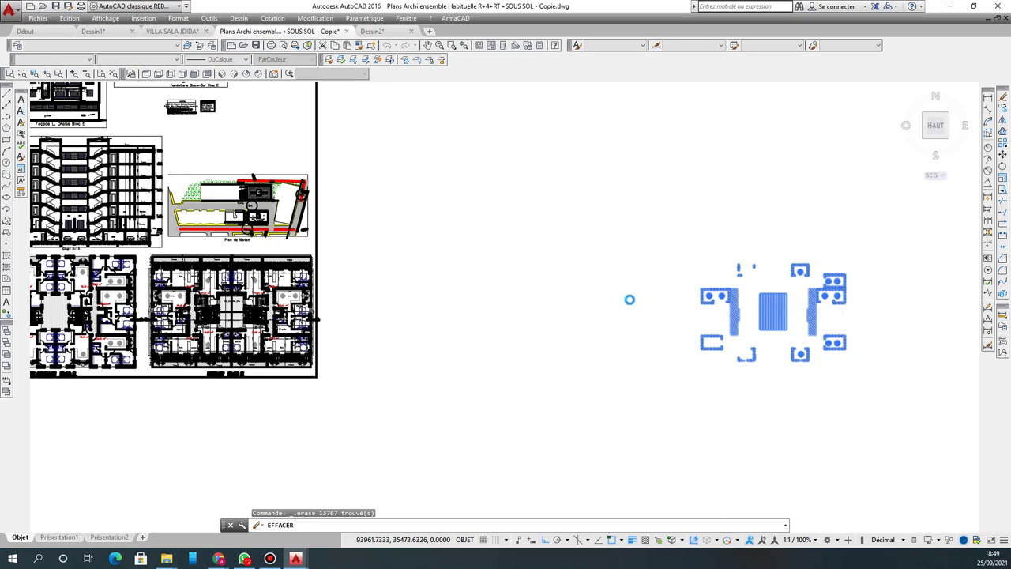
scroll(479, 291, "down", 3)
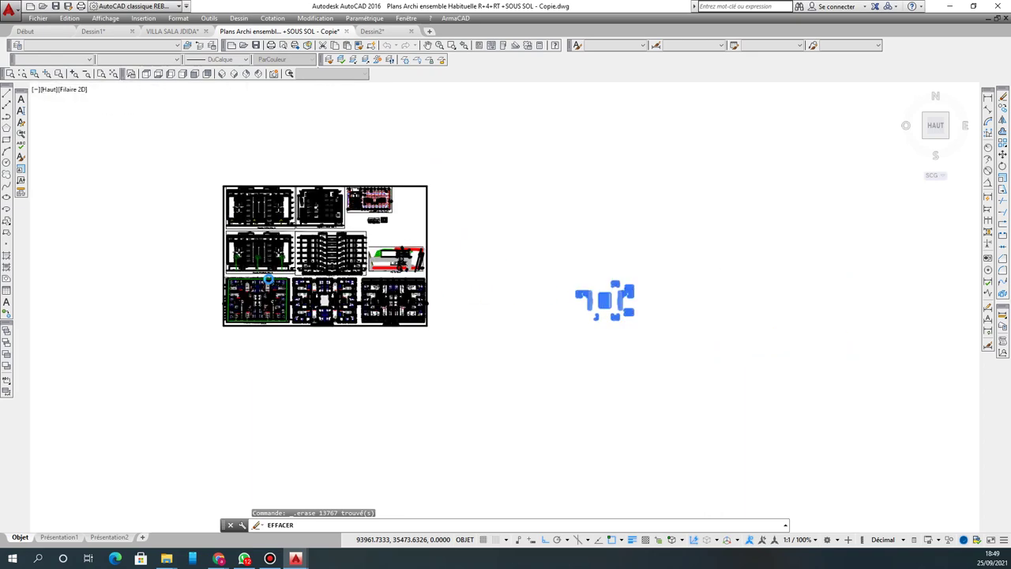
scroll(268, 278, "up", 4)
scroll(258, 316, "up", 4)
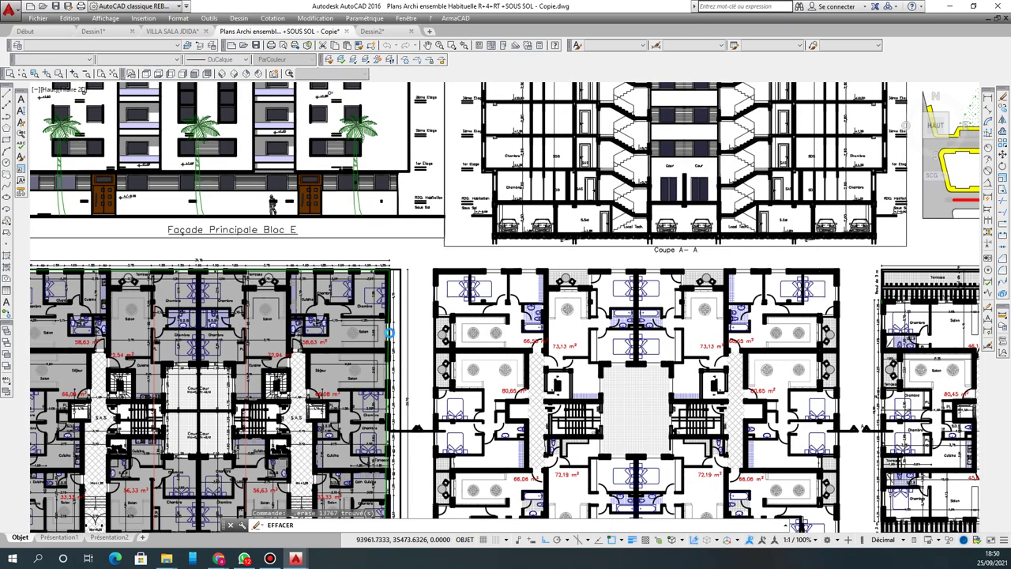
scroll(389, 333, "down", 4)
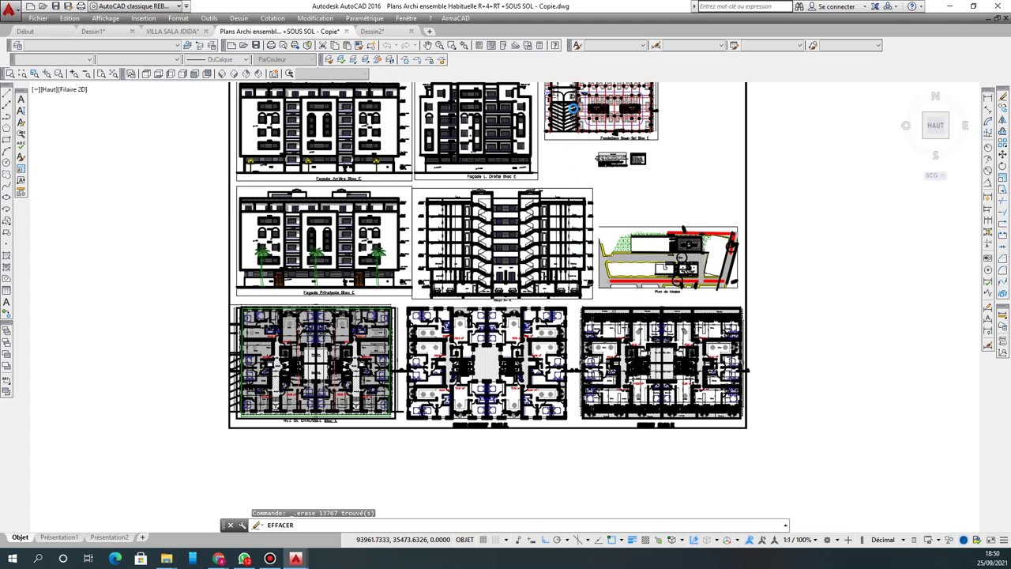
scroll(474, 239, "up", 4)
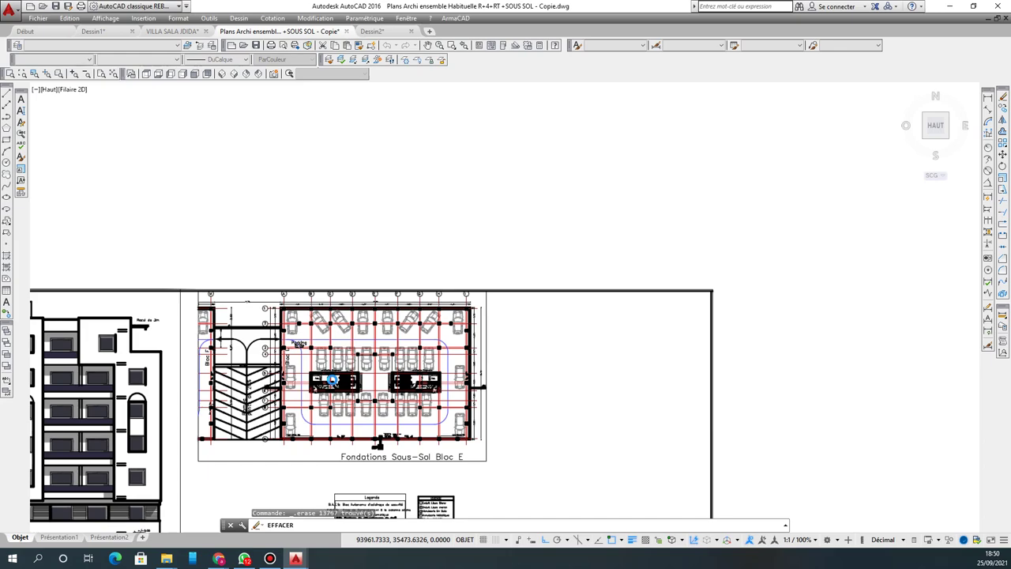
scroll(371, 205, "down", 4)
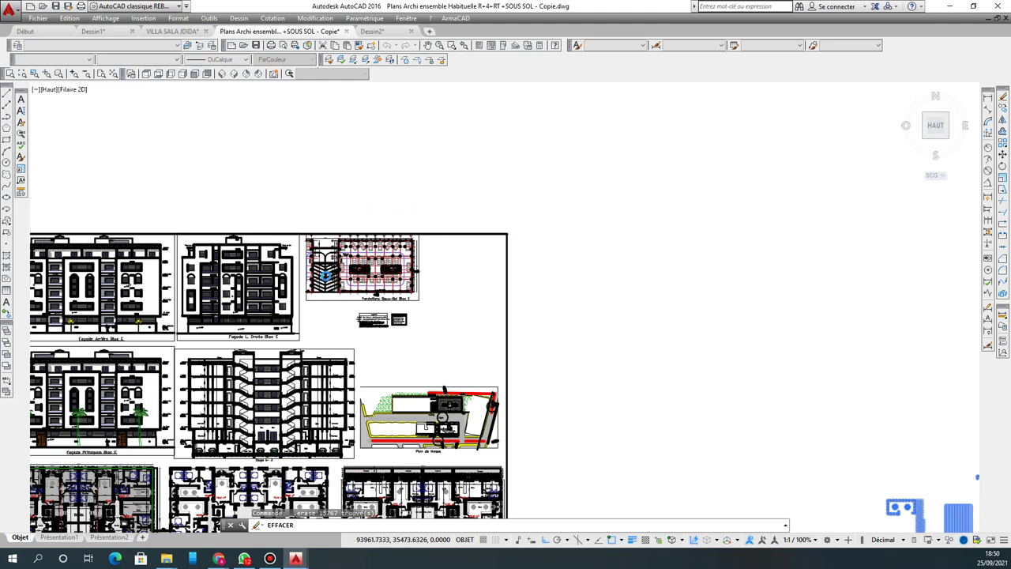
scroll(326, 275, "up", 4)
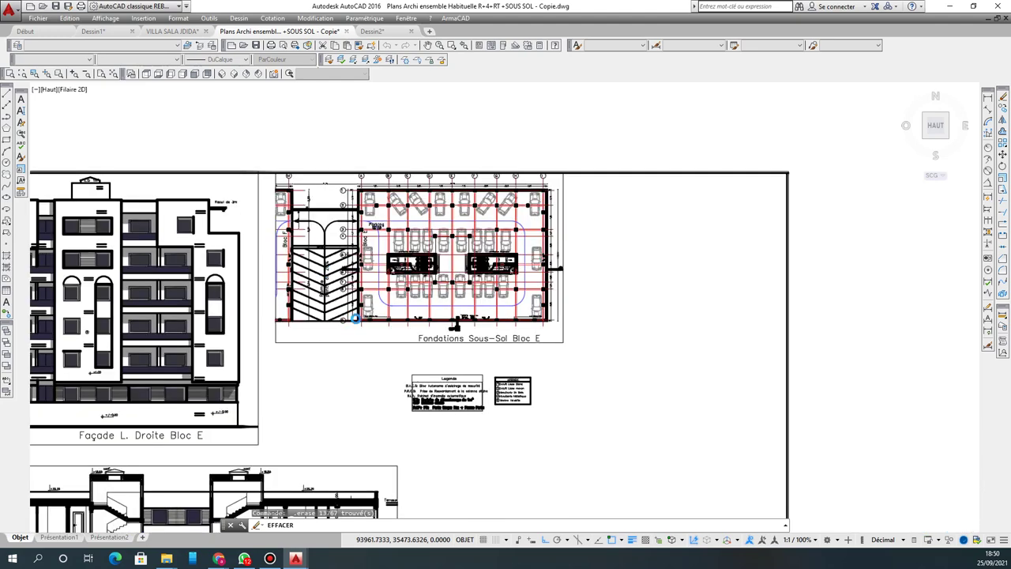
scroll(500, 258, "down", 8)
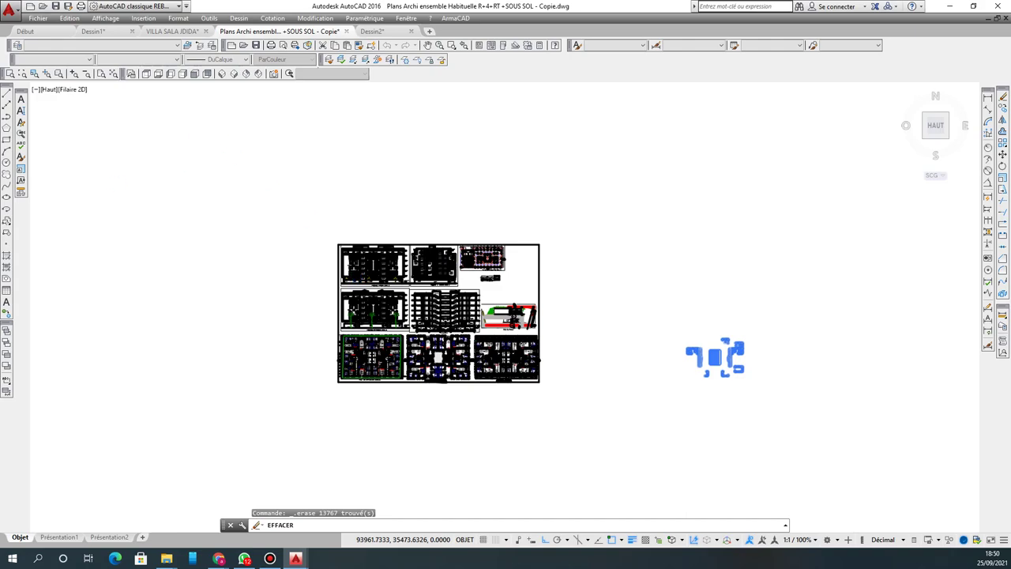
key("alt+Tab")
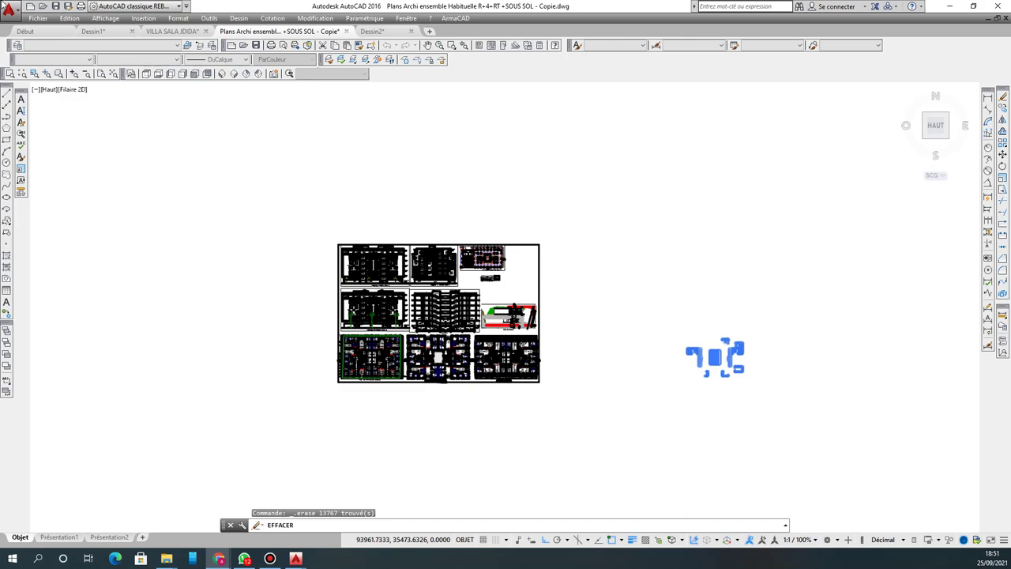
key("alt+Tab")
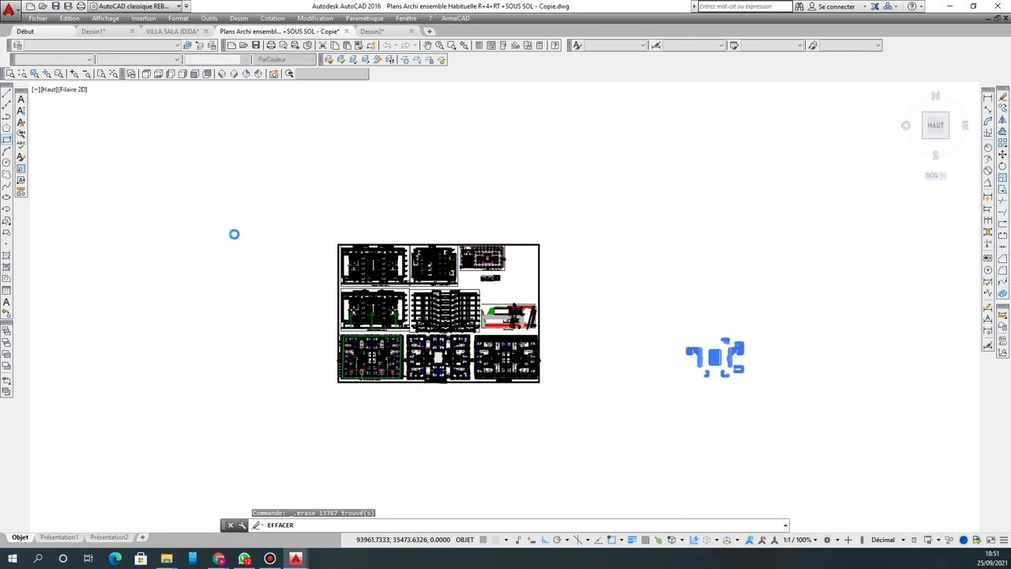
scroll(718, 370, "up", 3)
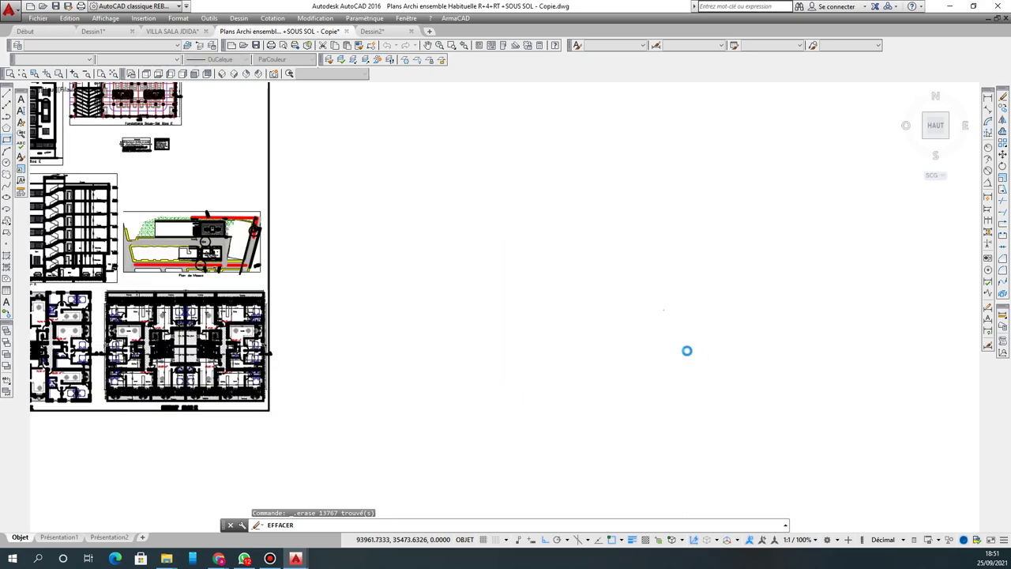
scroll(545, 292, "down", 3)
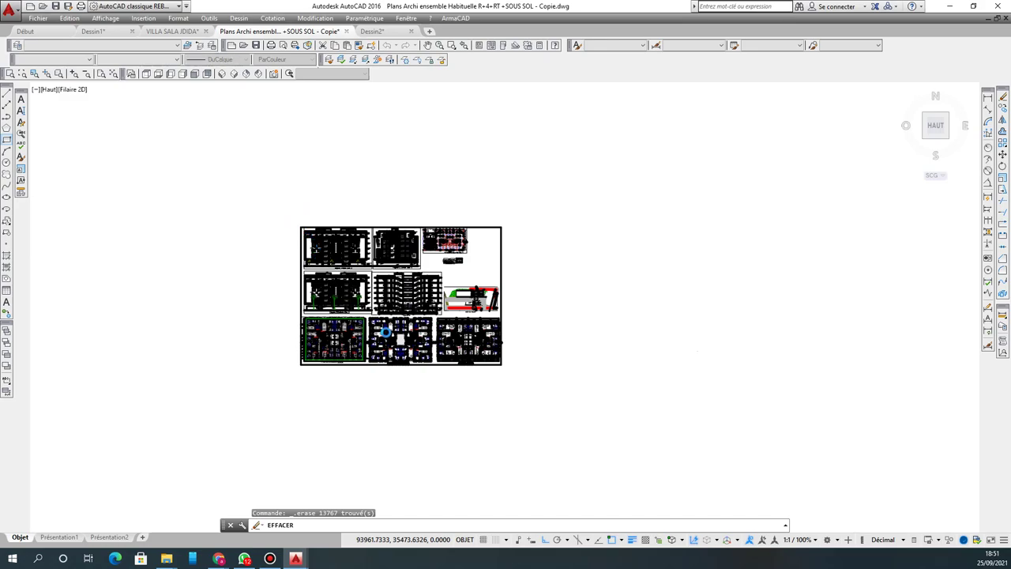
scroll(470, 360, "up", 3)
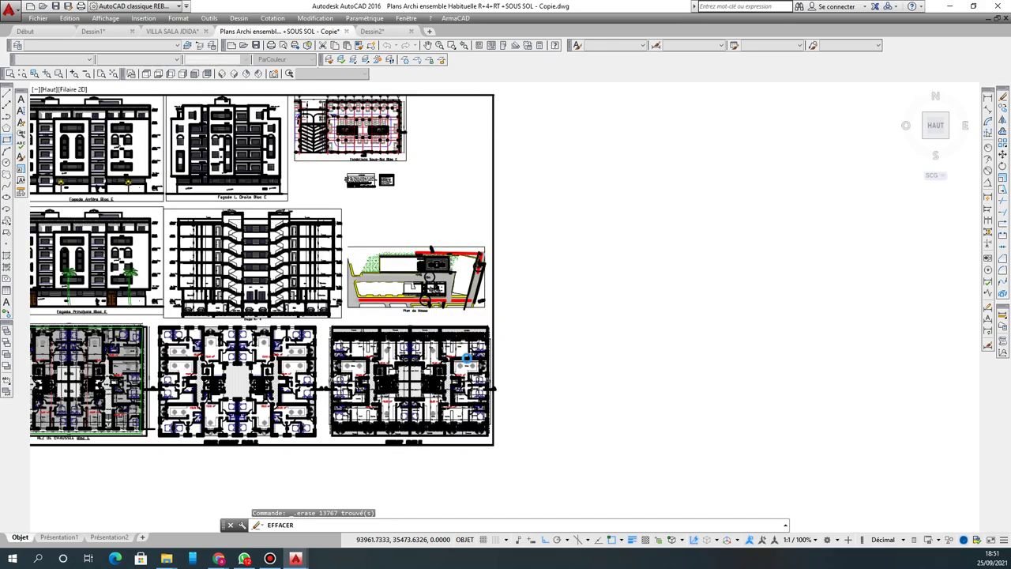
middle_click_drag(471, 358, 473, 357)
left_click(511, 280)
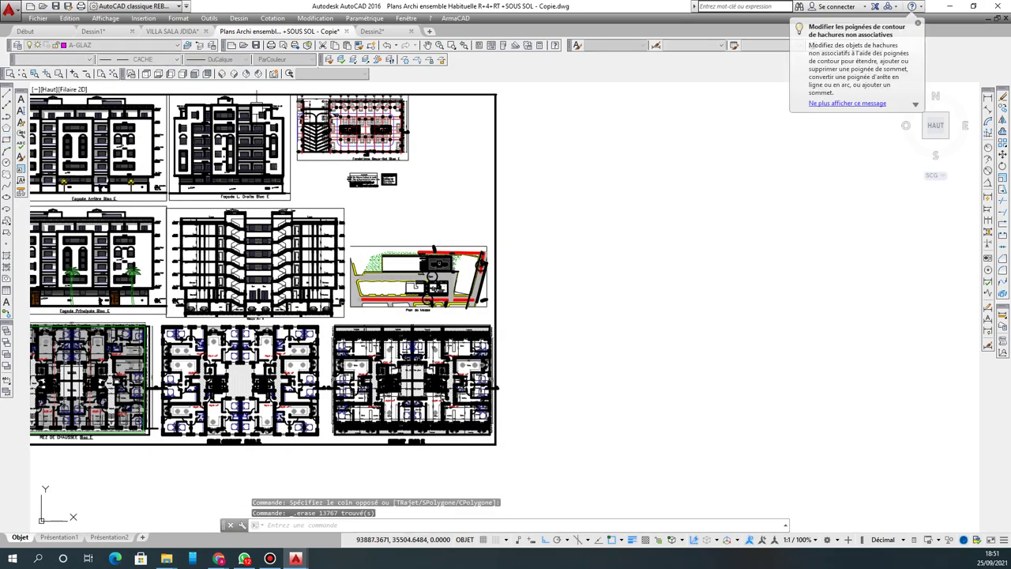
Step: Draw a tall, narrow rectangle in the empty space to the right of the framed plan set
scroll(511, 280, "down", 2)
left_click(7, 137)
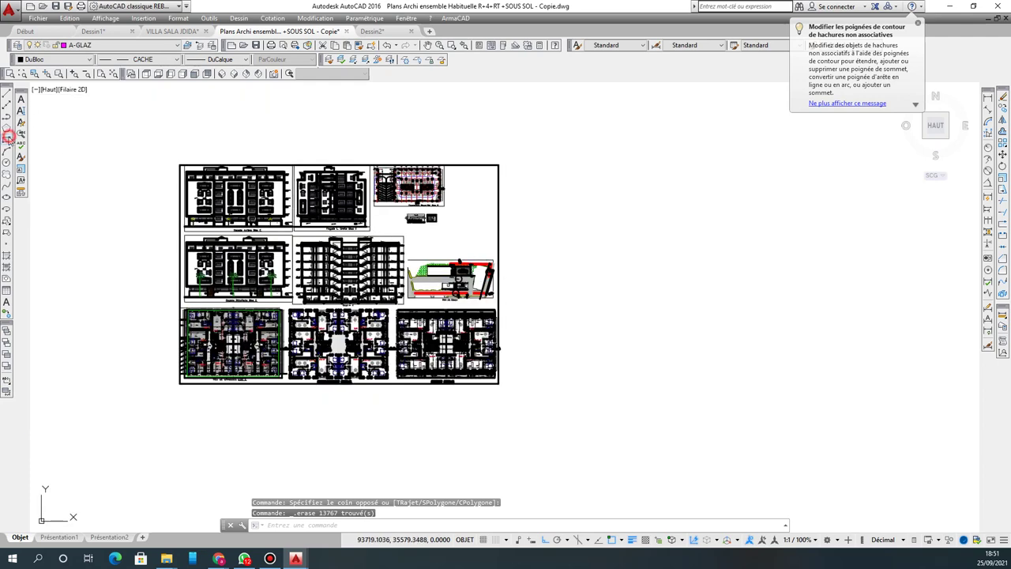
left_click(563, 237)
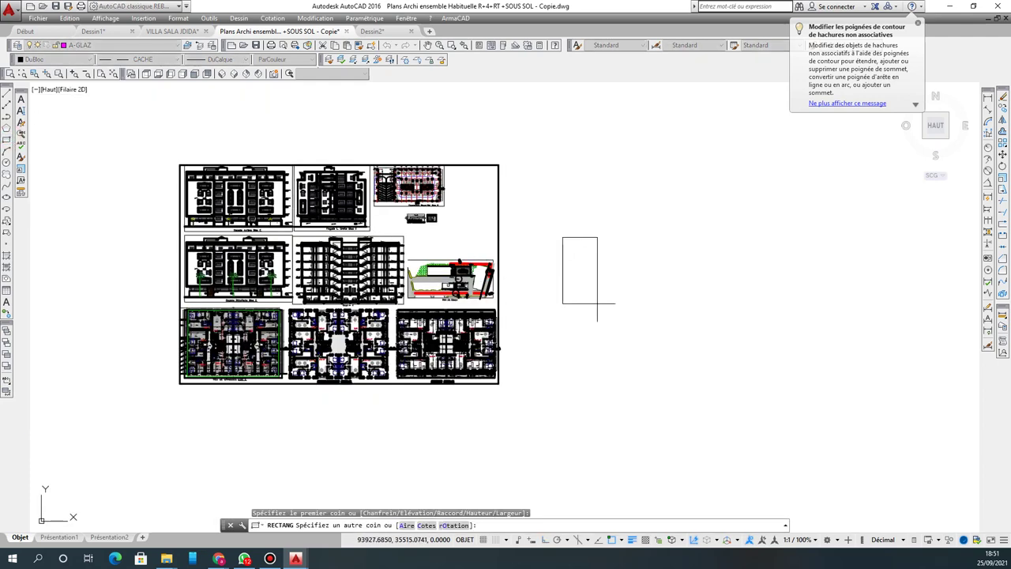
left_click(633, 332)
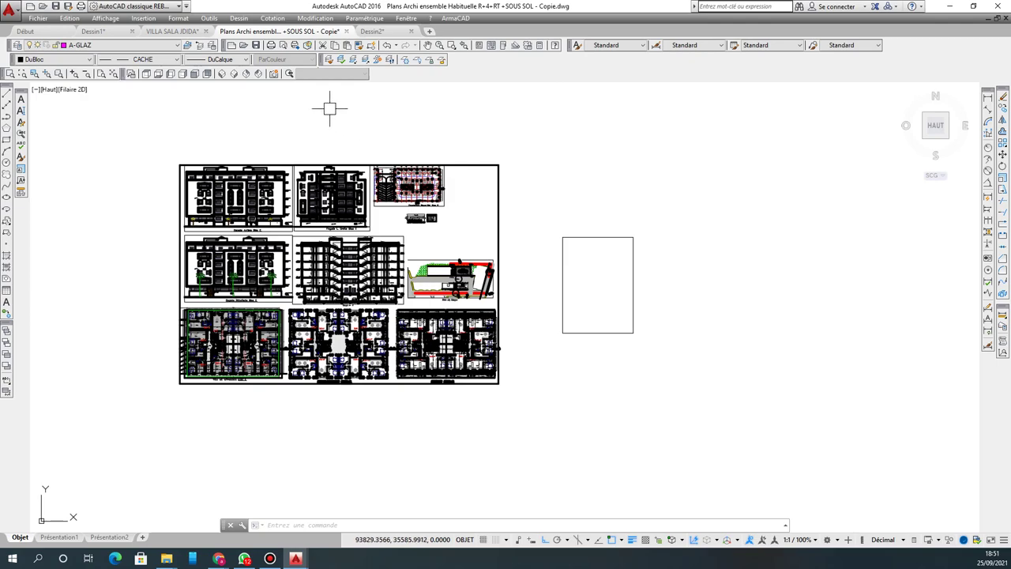
Step: Review the available ISO paper formats in the plot settings, and close them without plotting
left_click(271, 45)
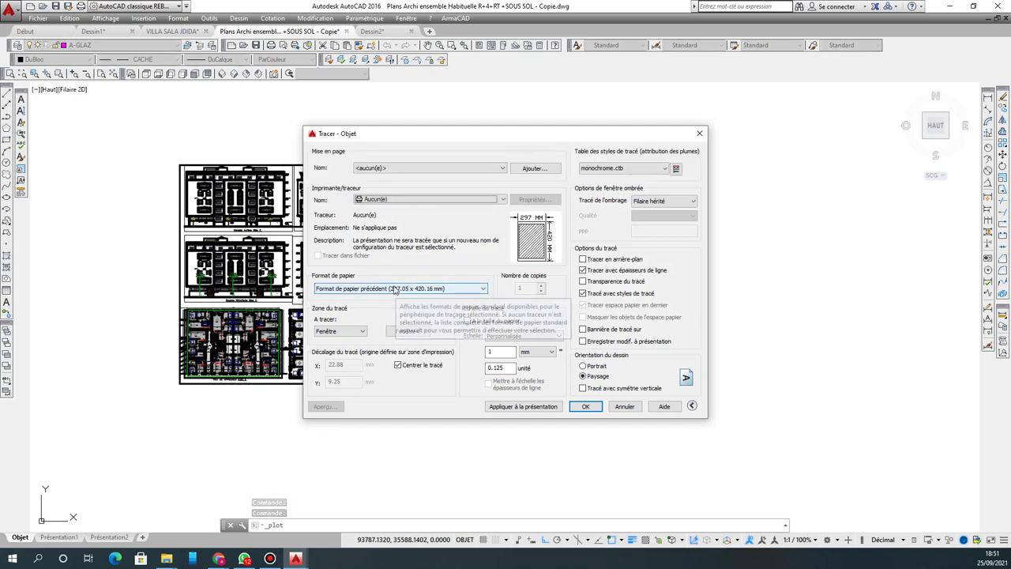
left_click(395, 288)
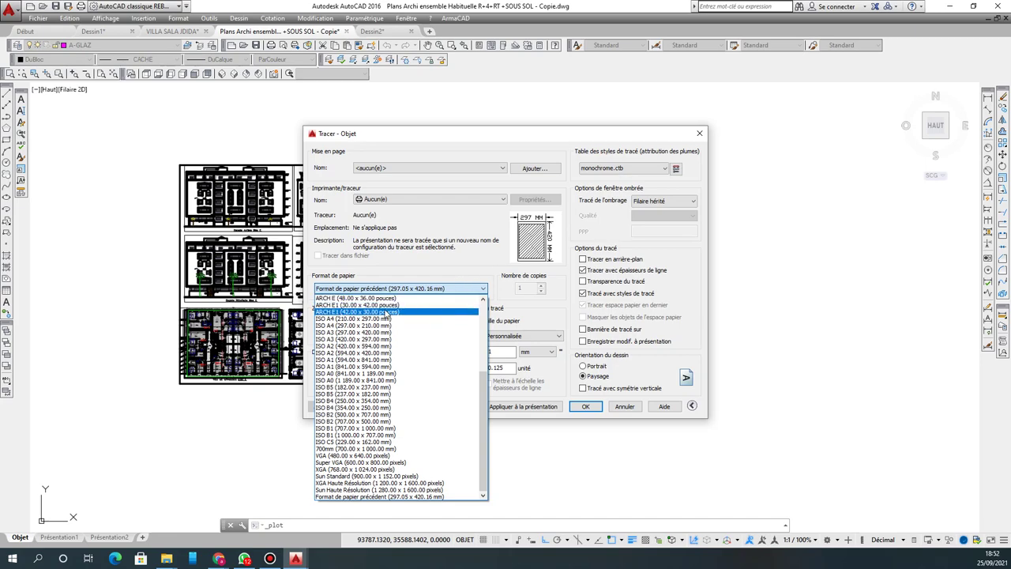
scroll(379, 314, "up", 2)
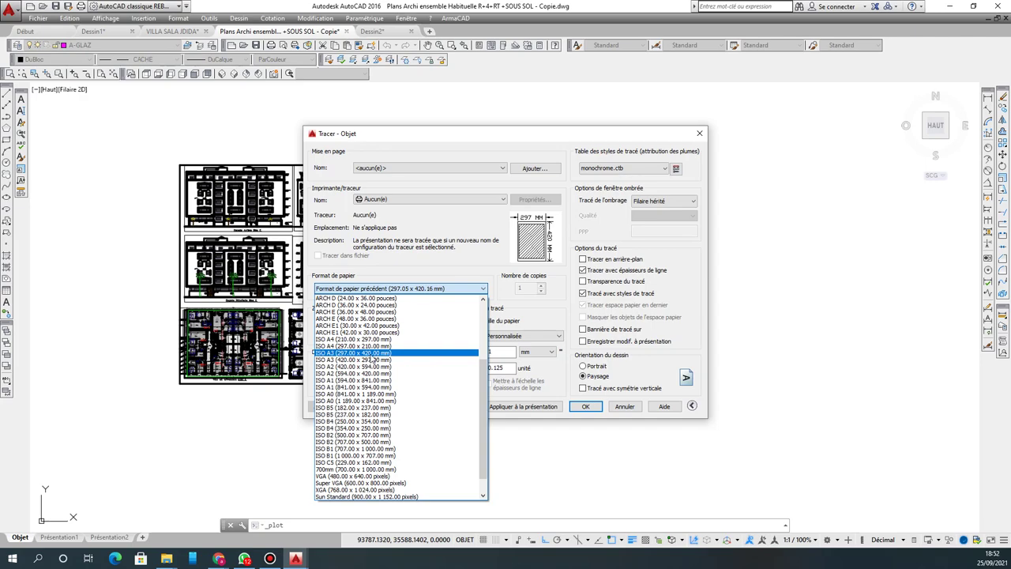
left_click(698, 134)
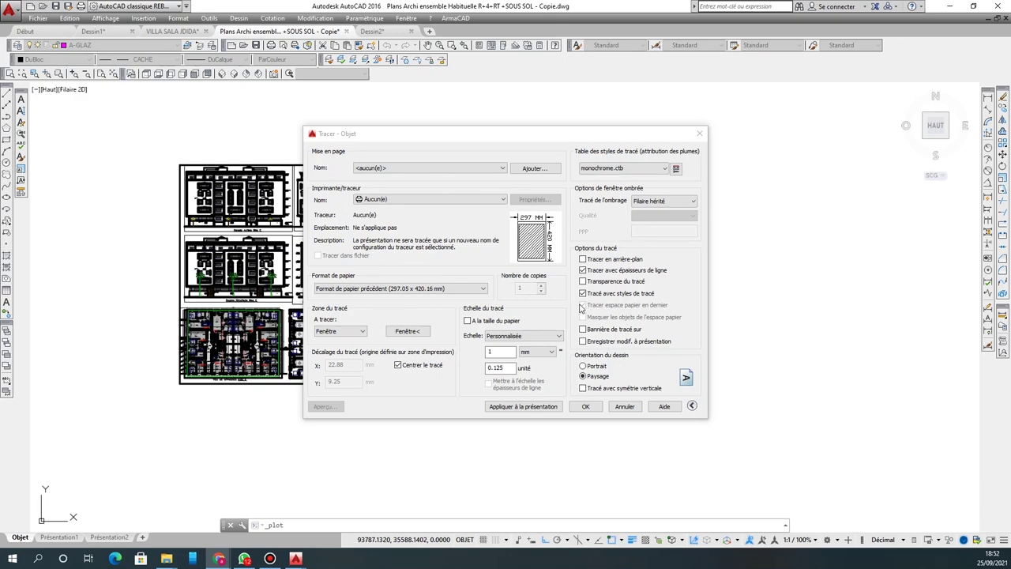
left_click(699, 134)
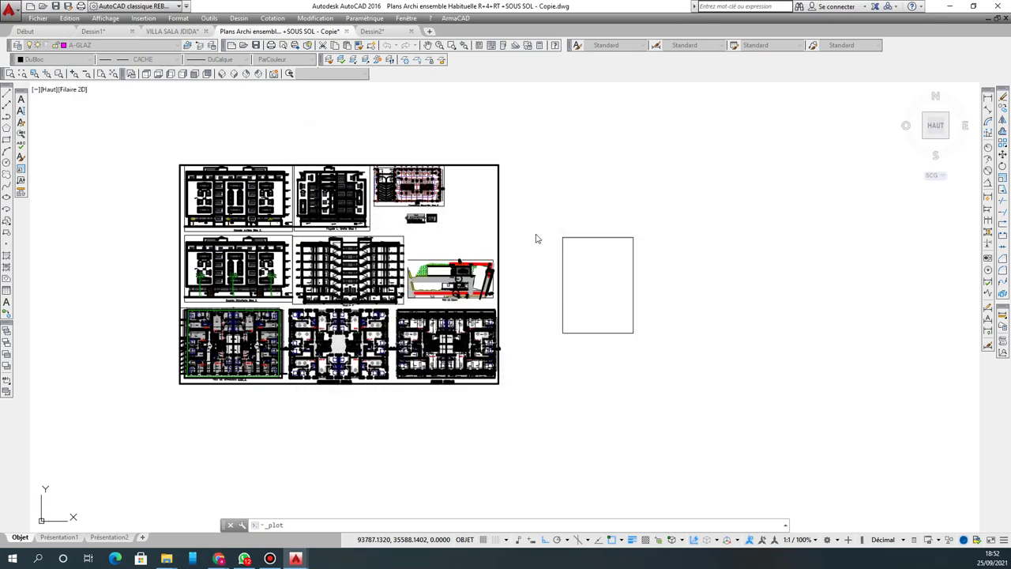
Step: Mirror the rectangle across its right edge, keeping the original, to get two adjoining rectangles
left_click(608, 239)
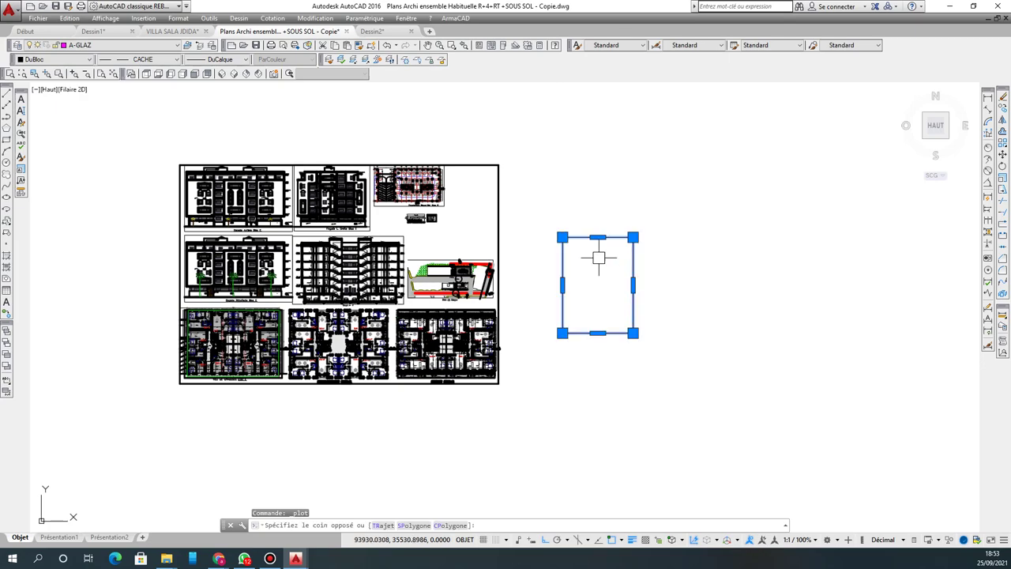
left_click(118, 135)
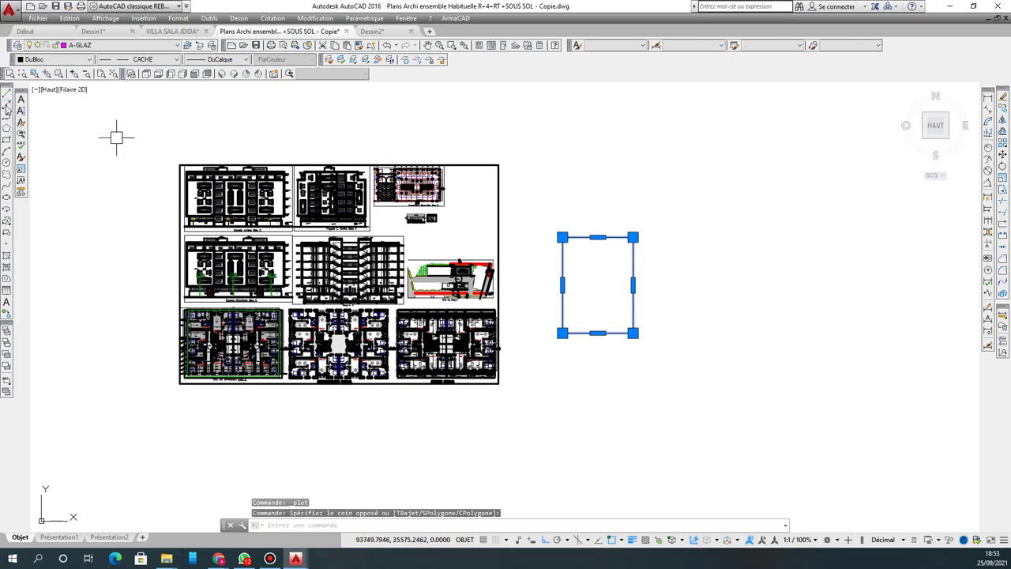
left_click(1002, 120)
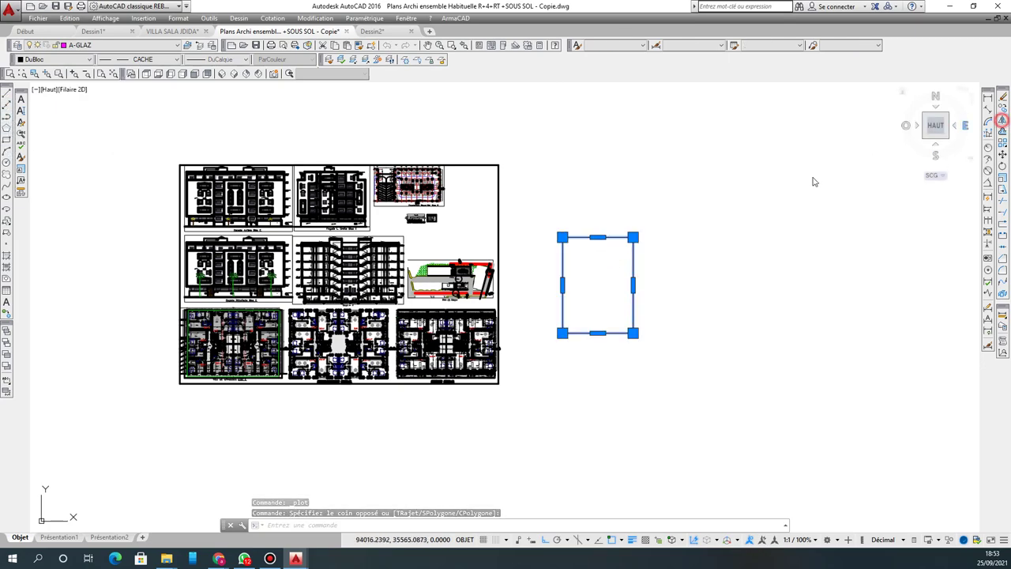
left_click(635, 284)
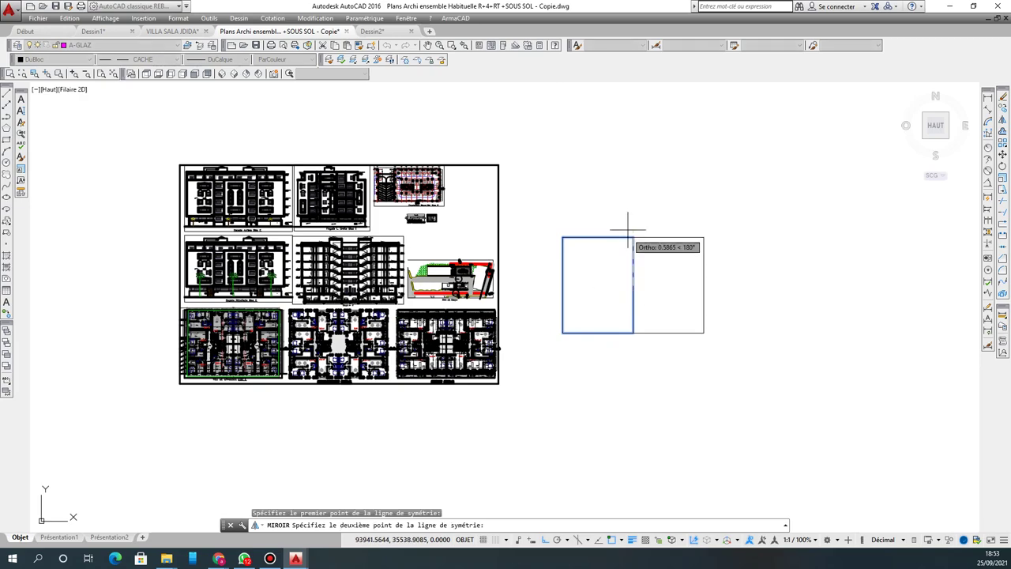
left_click(629, 215)
right_click(629, 215)
left_click(653, 218)
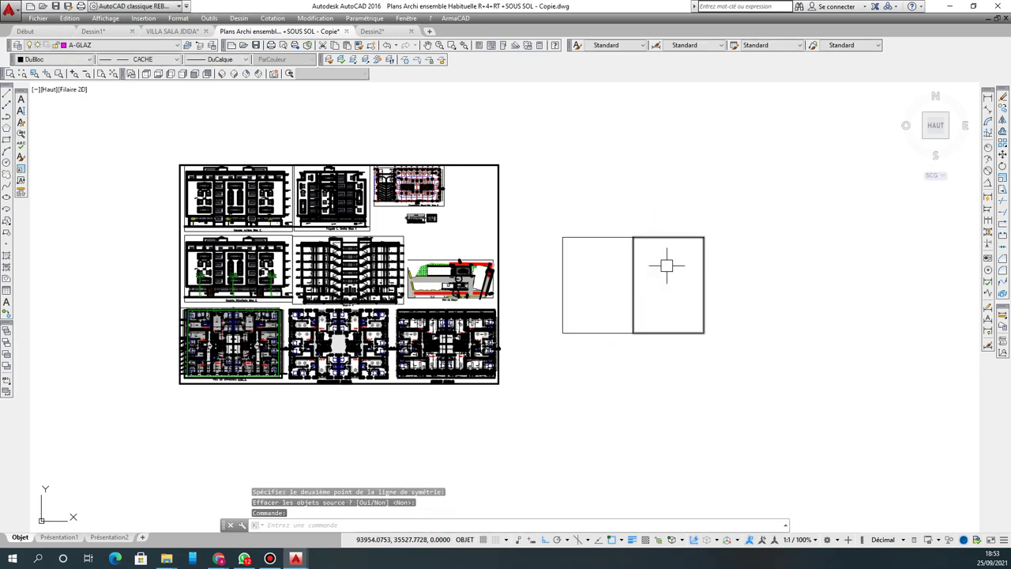
Step: Mirror both rectangles upward across their shared top edge, keeping the originals, to form a two-by-two grid
left_click(726, 195)
left_click(547, 297)
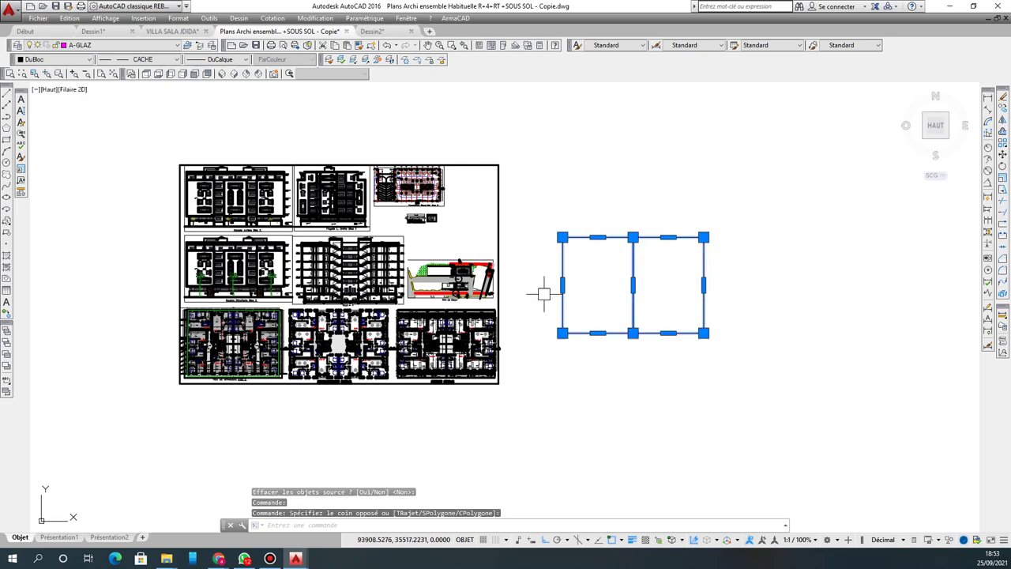
left_click(1003, 119)
left_click(681, 235)
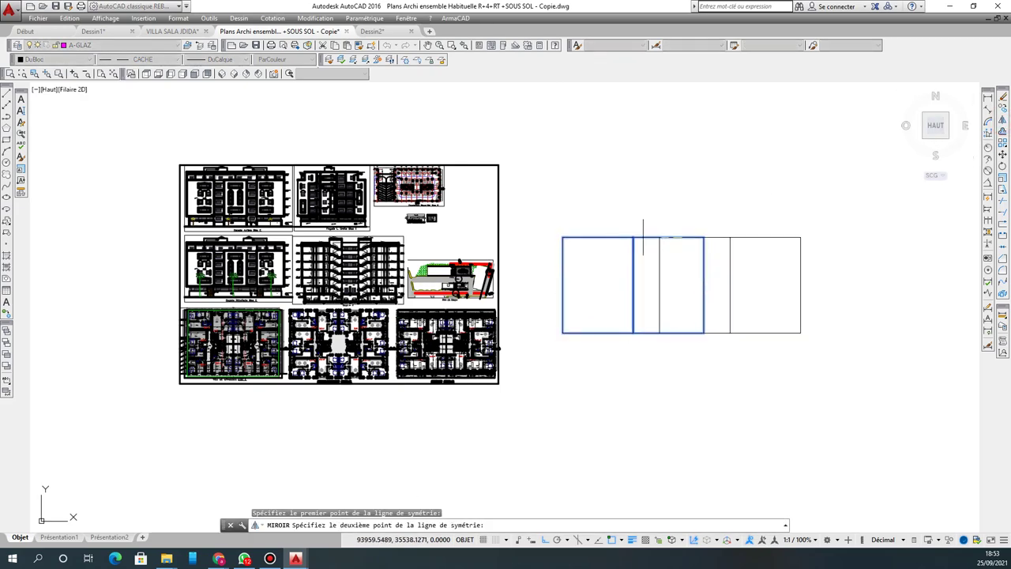
left_click(642, 237)
right_click(640, 242)
left_click(668, 244)
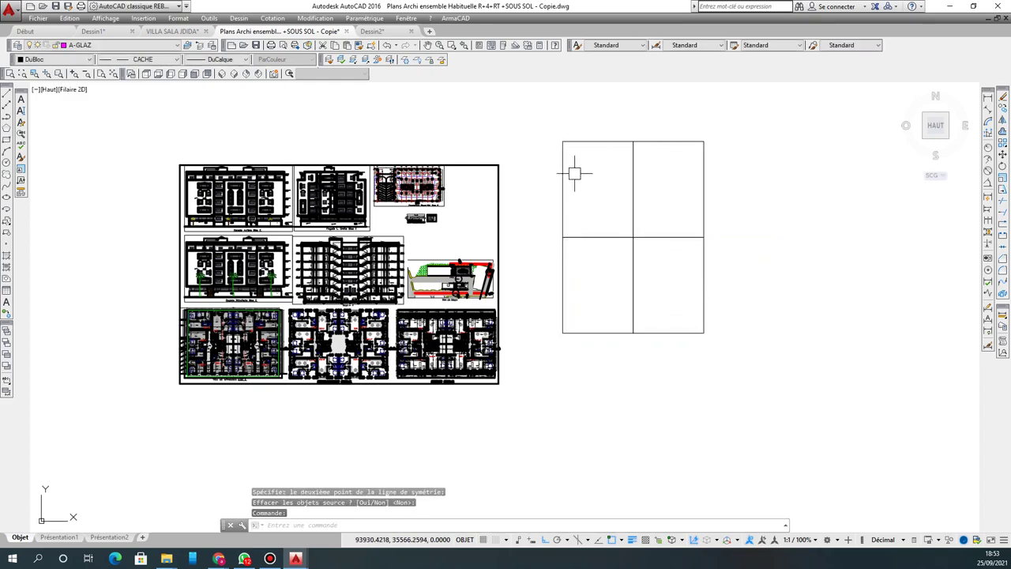
Step: Mirror the four rectangles across the grid's right edge, keeping the originals, to form a grid four wide and two high
left_click(559, 265)
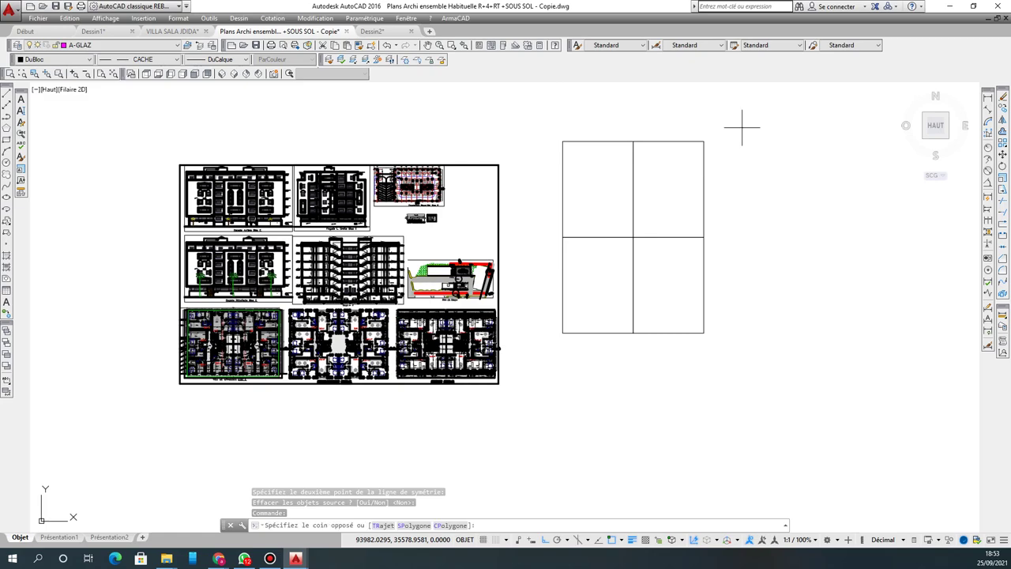
left_click(524, 402)
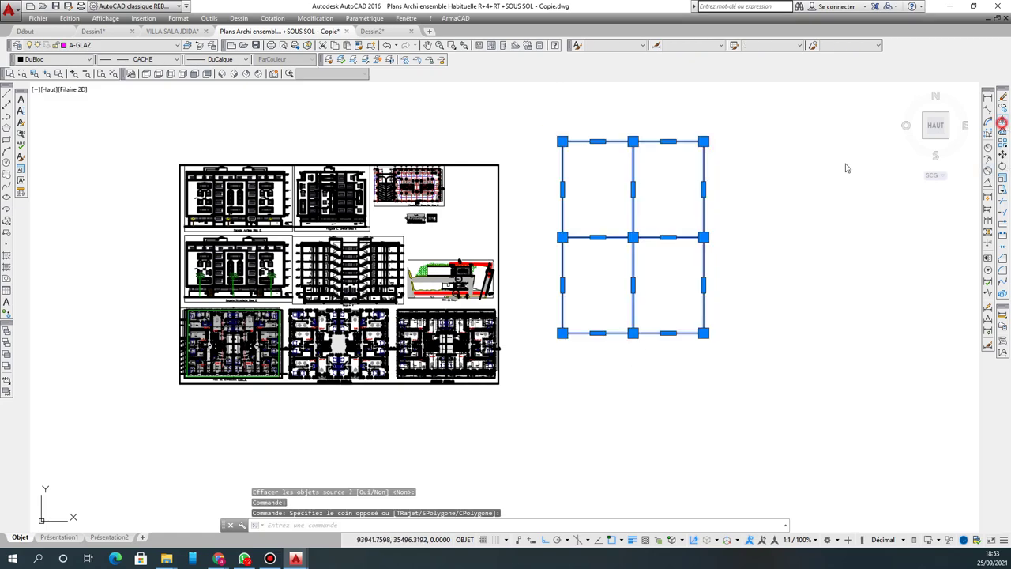
left_click(1001, 121)
left_click(704, 274)
left_click(704, 206)
right_click(706, 208)
left_click(714, 213)
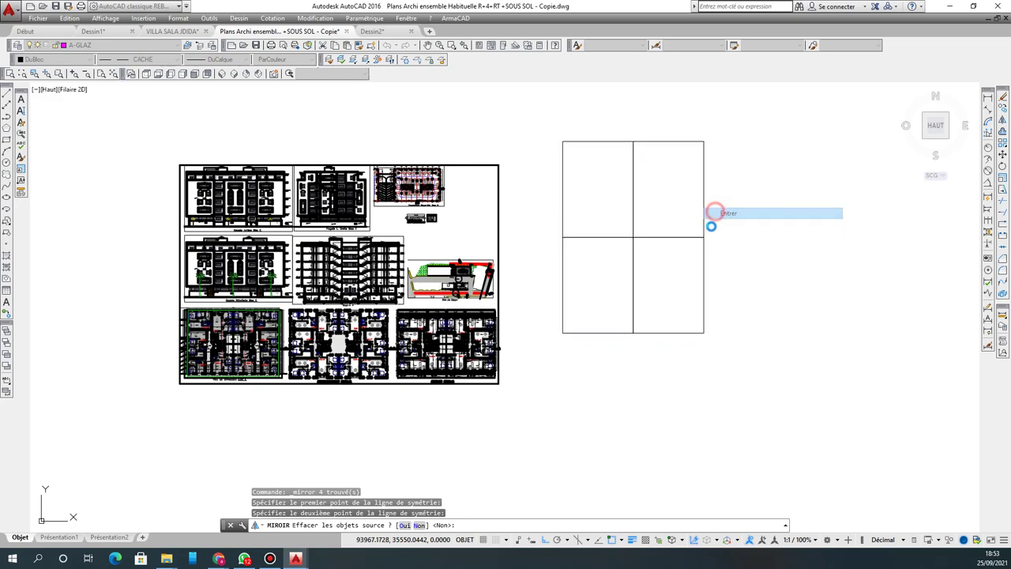
Step: Compare the rectangle grid with the framed plan set, and examine the legends, elevations, section and plans inside the frame
scroll(670, 263, "down", 2)
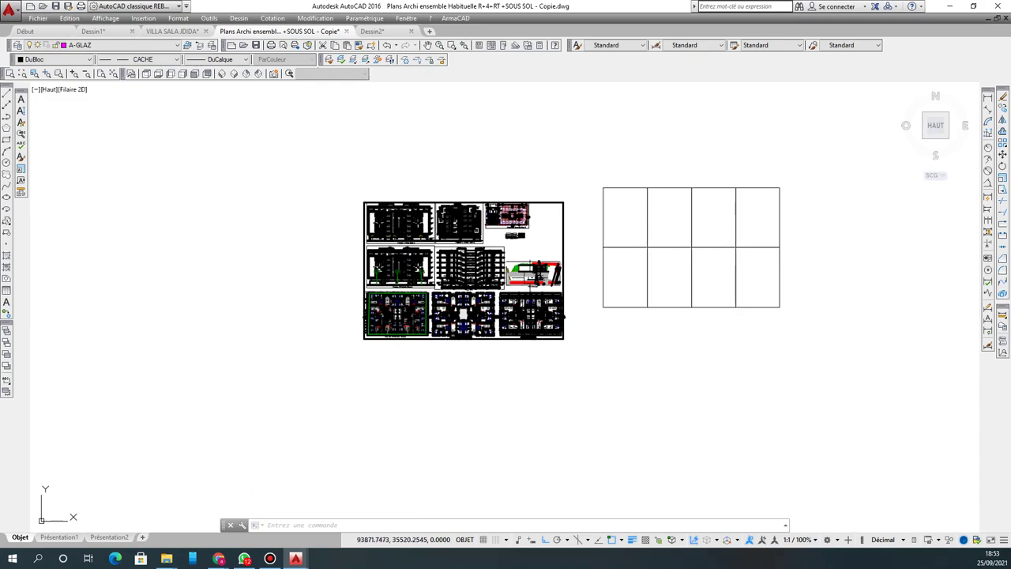
scroll(526, 276, "up", 2)
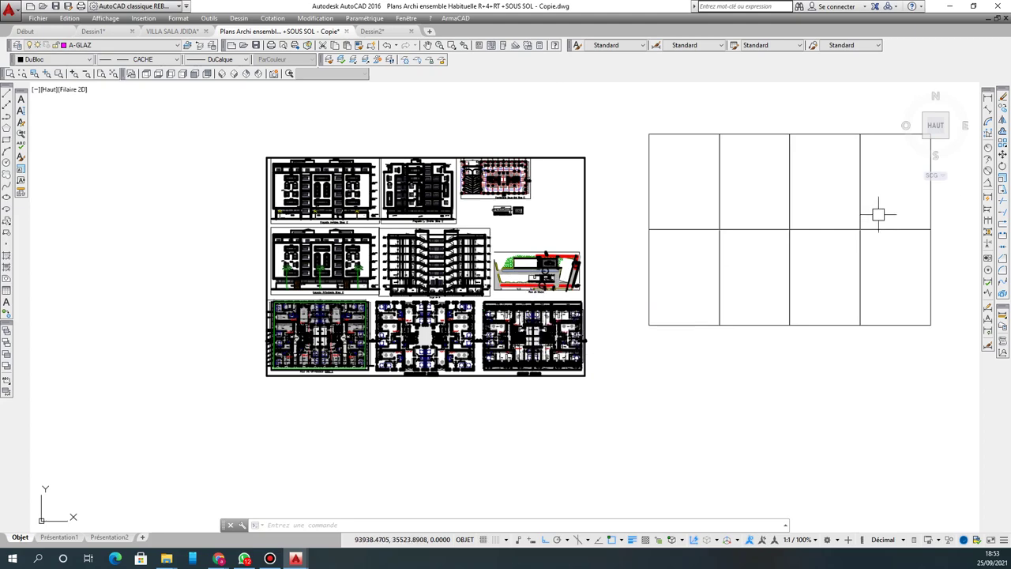
scroll(642, 224, "down", 2)
scroll(584, 211, "up", 4)
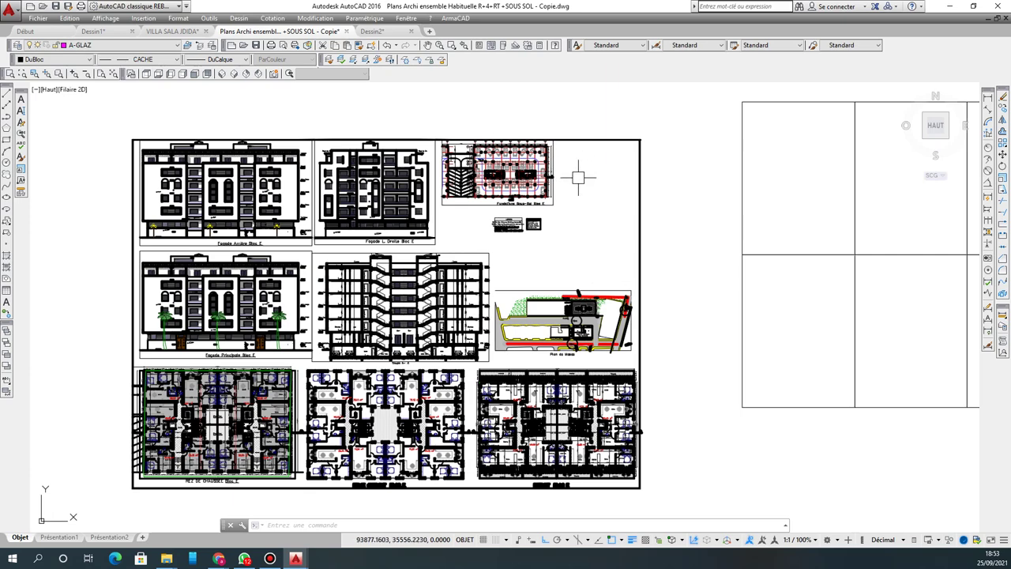
left_click(454, 142)
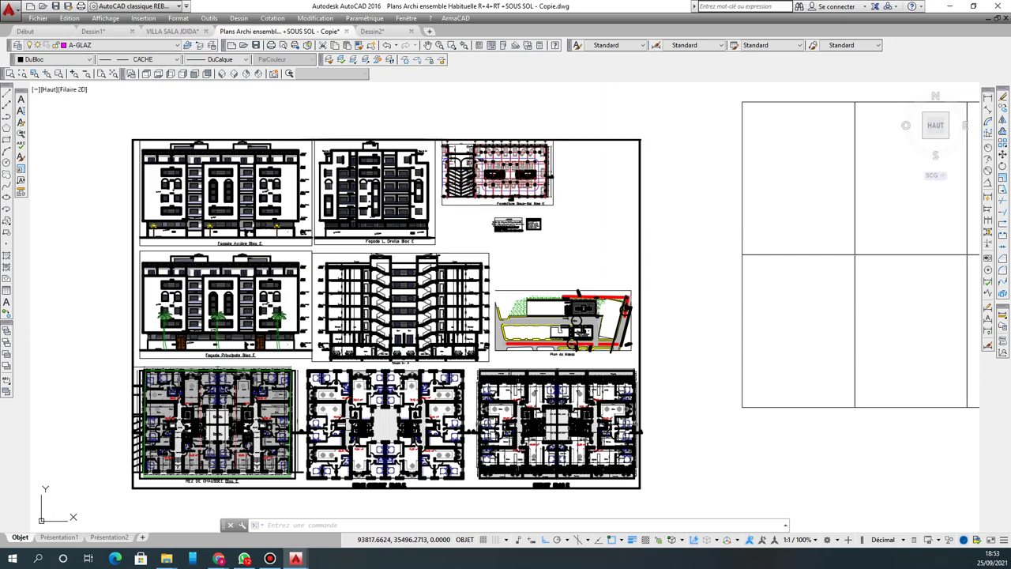
scroll(485, 207, "up", 4)
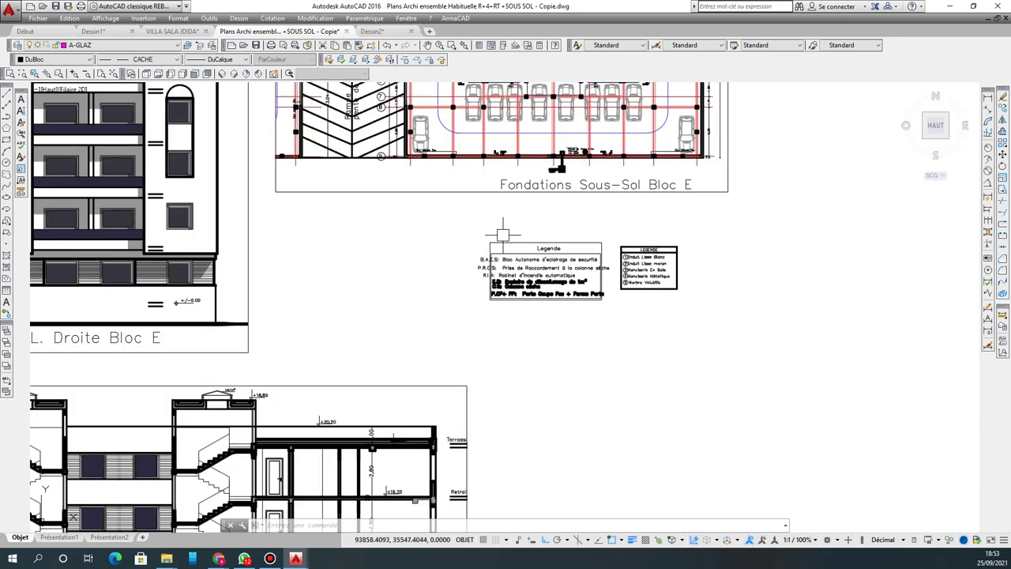
scroll(488, 192, "down", 2)
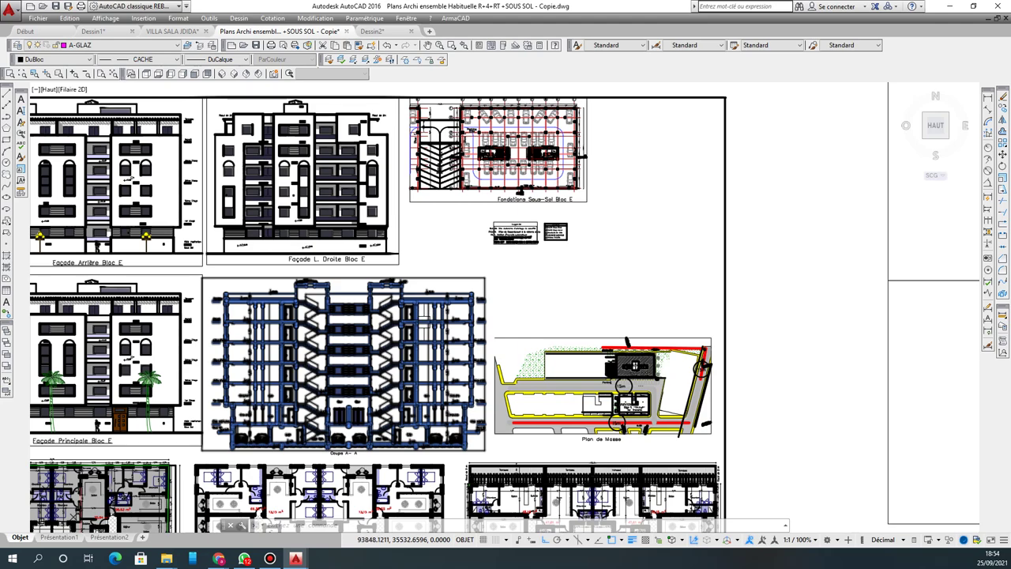
scroll(357, 332, "down", 2)
scroll(357, 260, "down", 2)
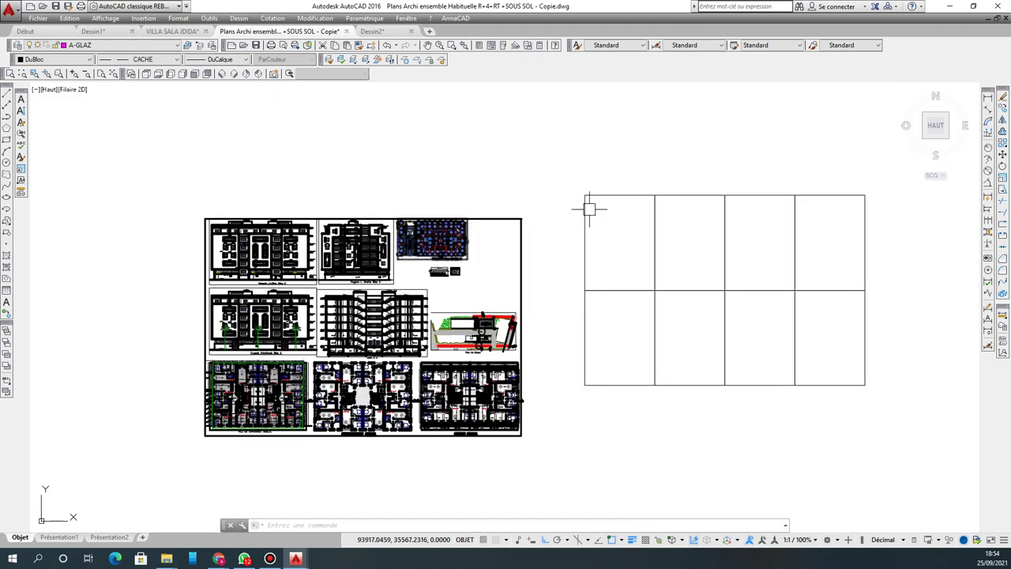
Step: Delete all eight rectangles of the grid beside the framed plan set
left_click(572, 176)
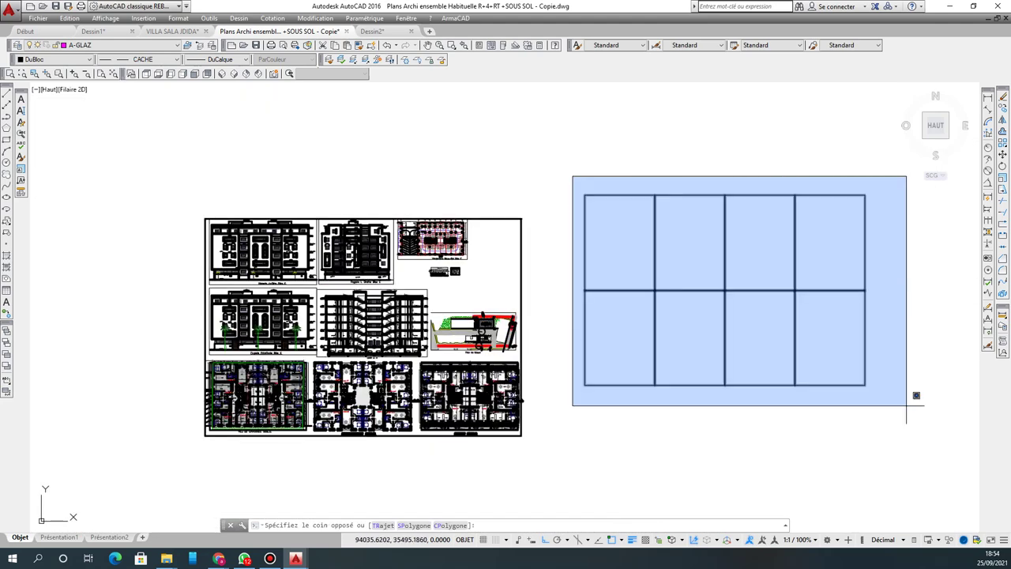
left_click(916, 395)
key("Delete")
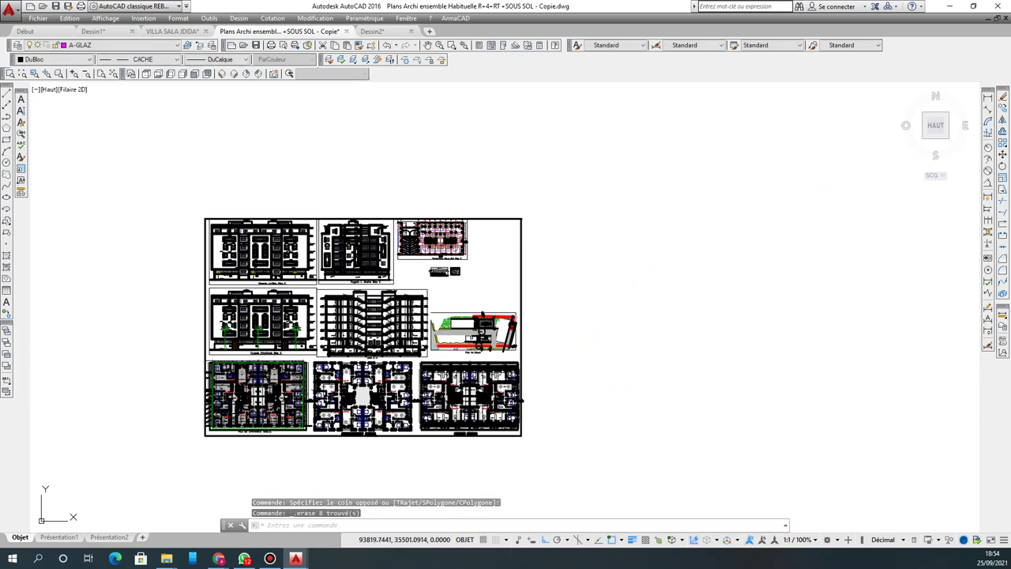
Step: Copy the framed basement foundation plan of Bloc E to the empty area beside the framed plan set
scroll(415, 233, "up", 5)
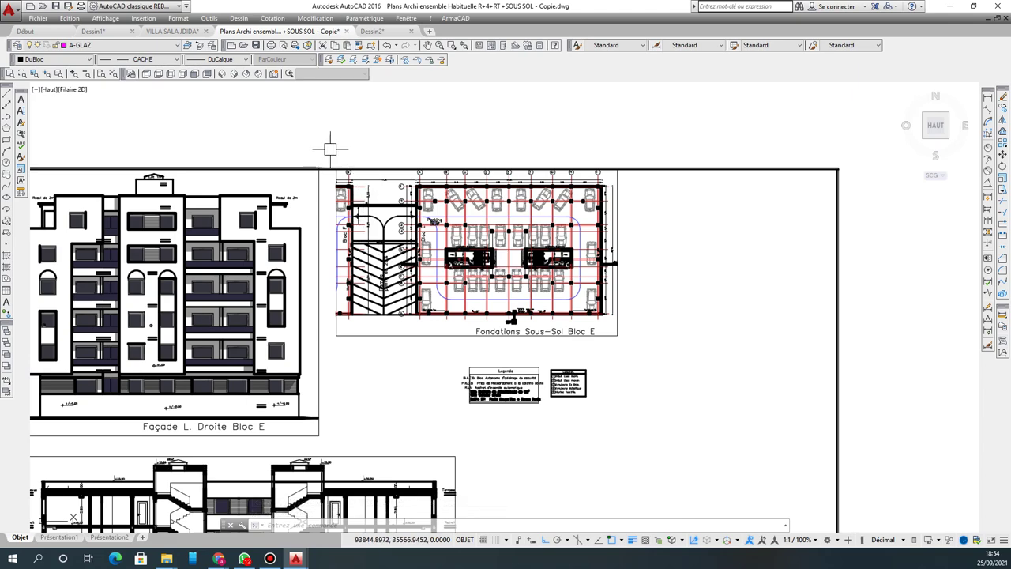
left_click(323, 147)
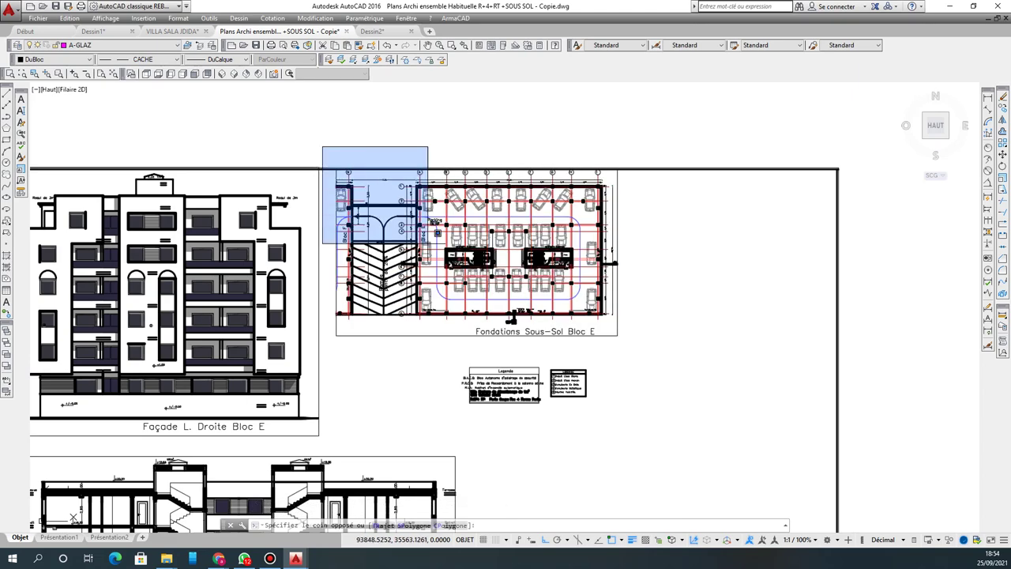
left_click(657, 371)
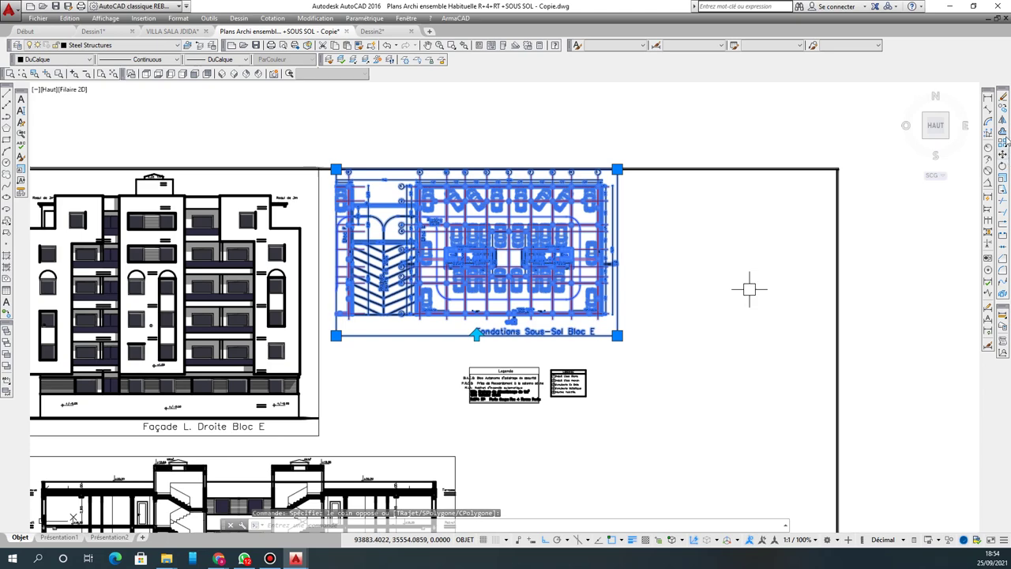
left_click(1003, 111)
left_click(541, 237)
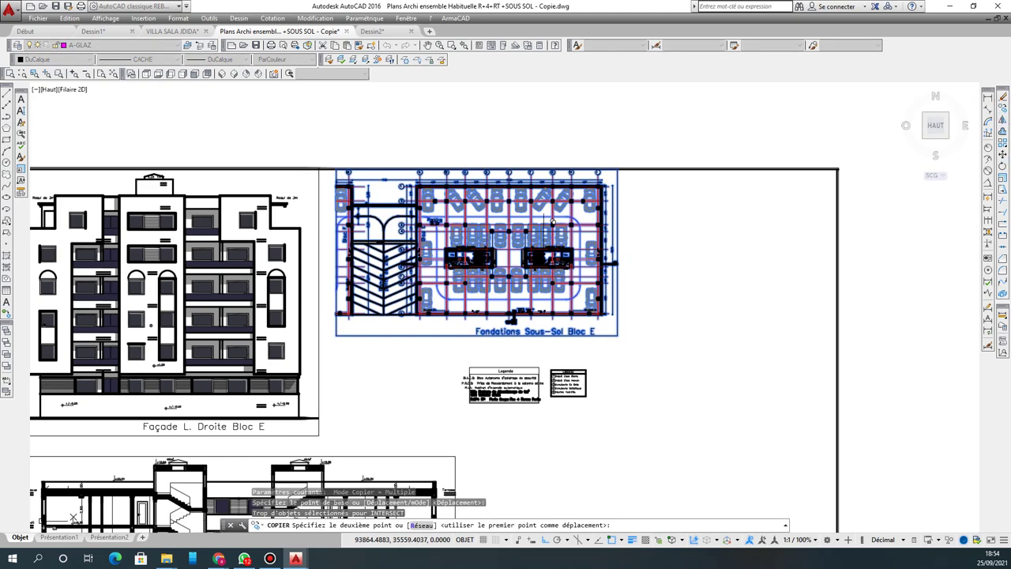
scroll(552, 236, "down", 6)
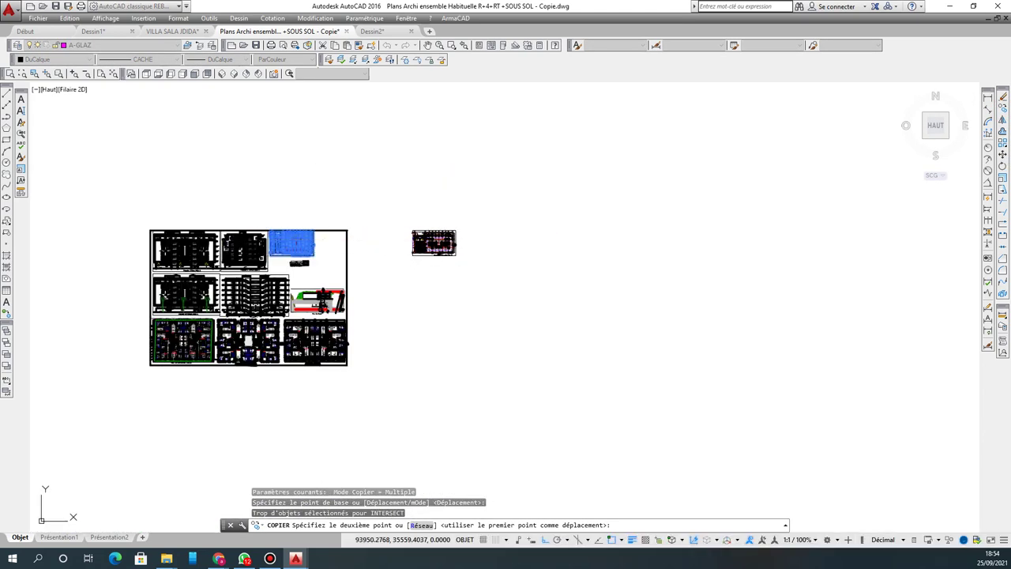
left_click(473, 251)
right_click(484, 256)
left_click(499, 262)
Step: Scale the copied foundation plan by reference from axis B, using the B to C axis spacing as reference and 3.45 as new length
left_click(499, 203)
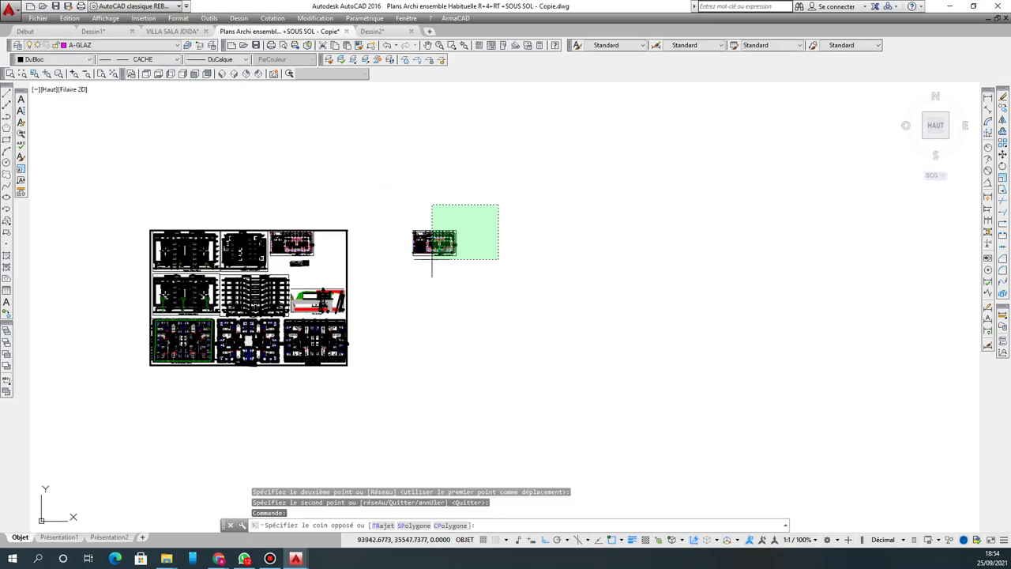
left_click(393, 269)
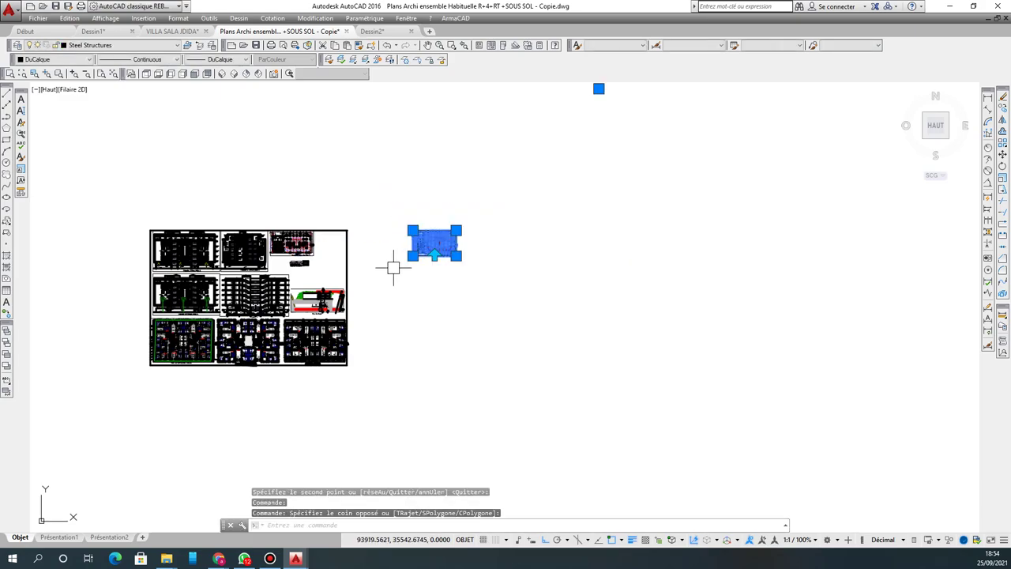
left_click(1003, 178)
scroll(442, 233, "up", 10)
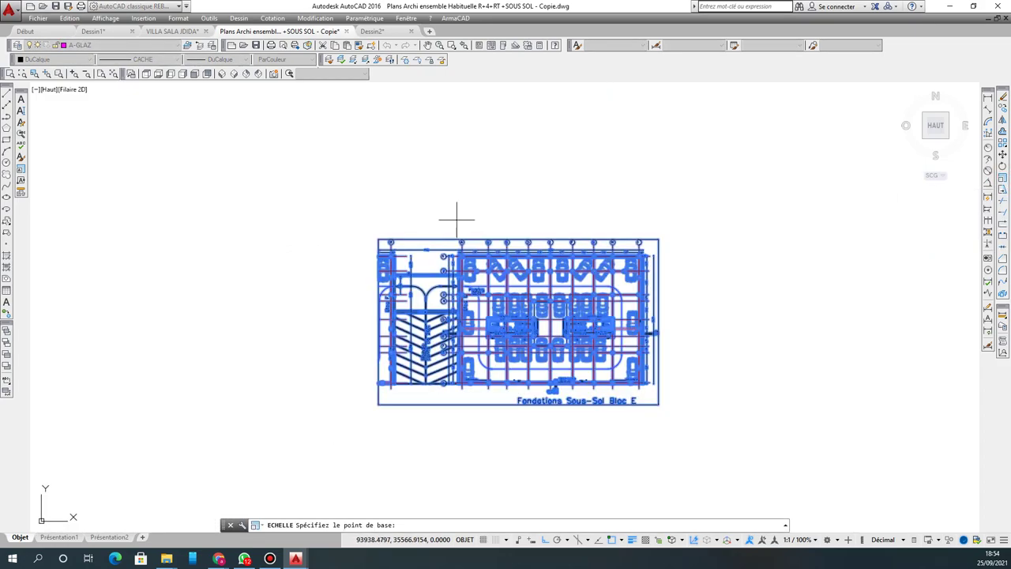
scroll(491, 363, "up", 4)
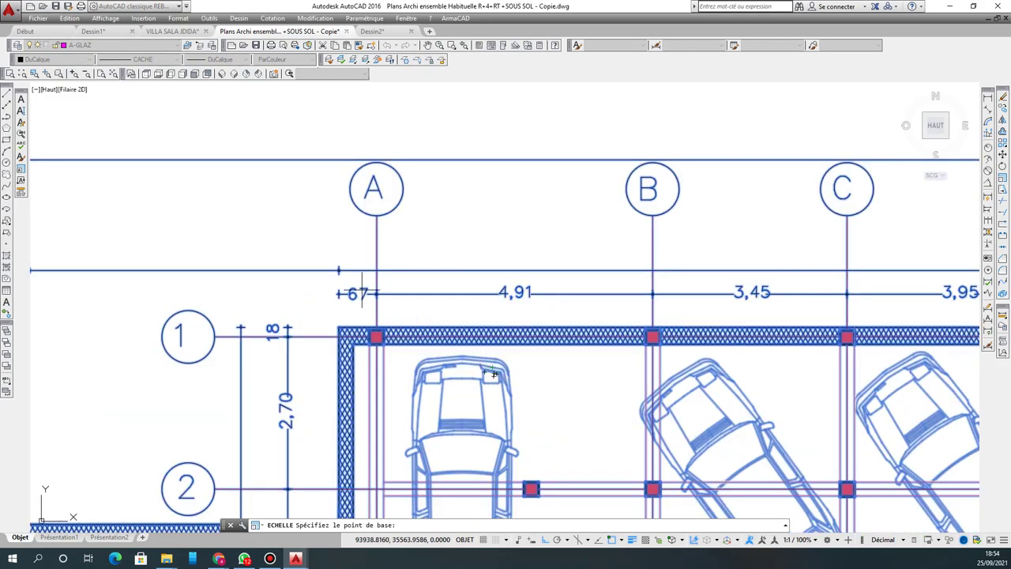
scroll(341, 301, "down", 2)
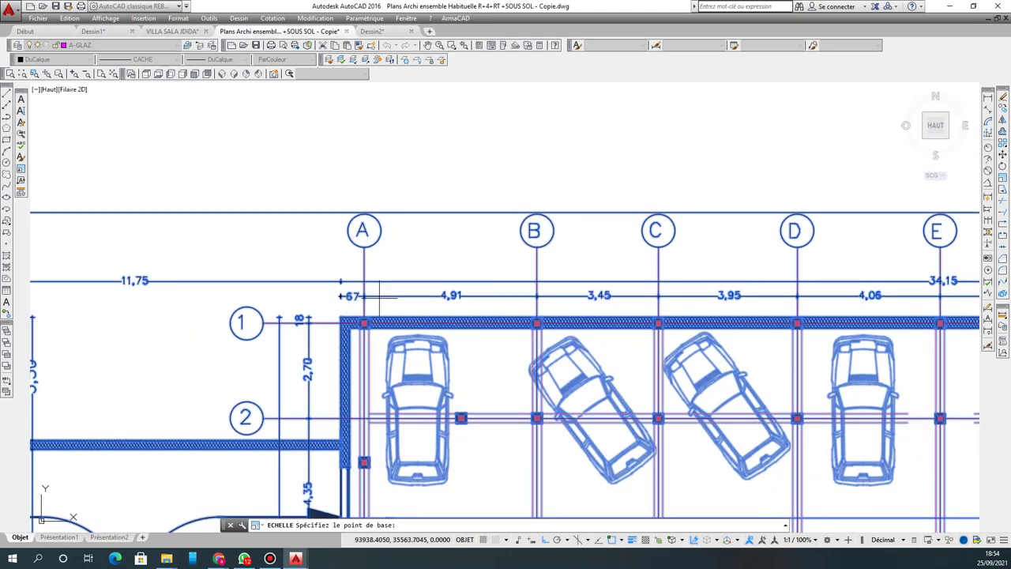
scroll(454, 295, "down", 2)
scroll(519, 296, "up", 6)
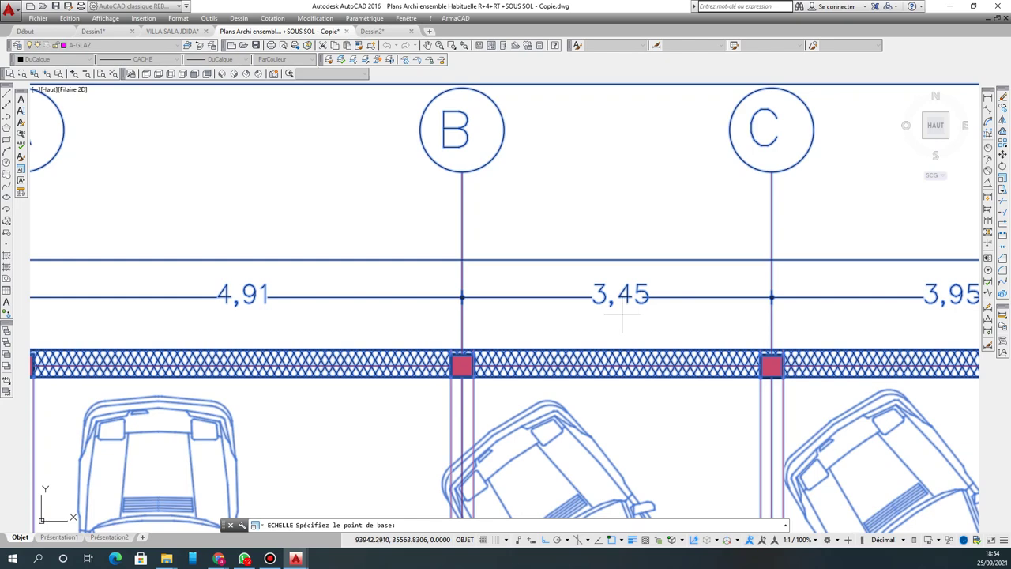
left_click(461, 322)
type("r")
key("Return")
left_click(461, 322)
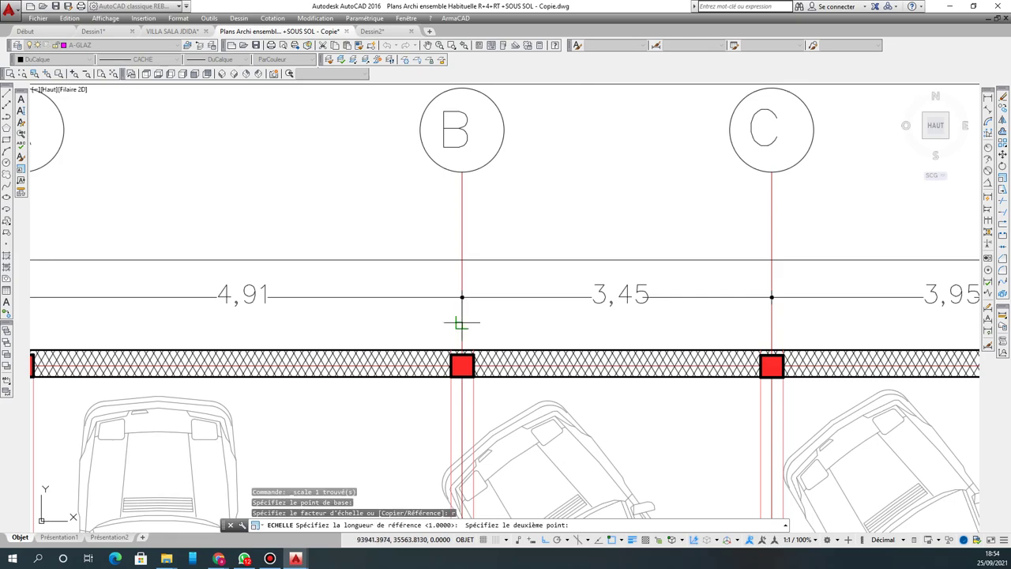
left_click(771, 322)
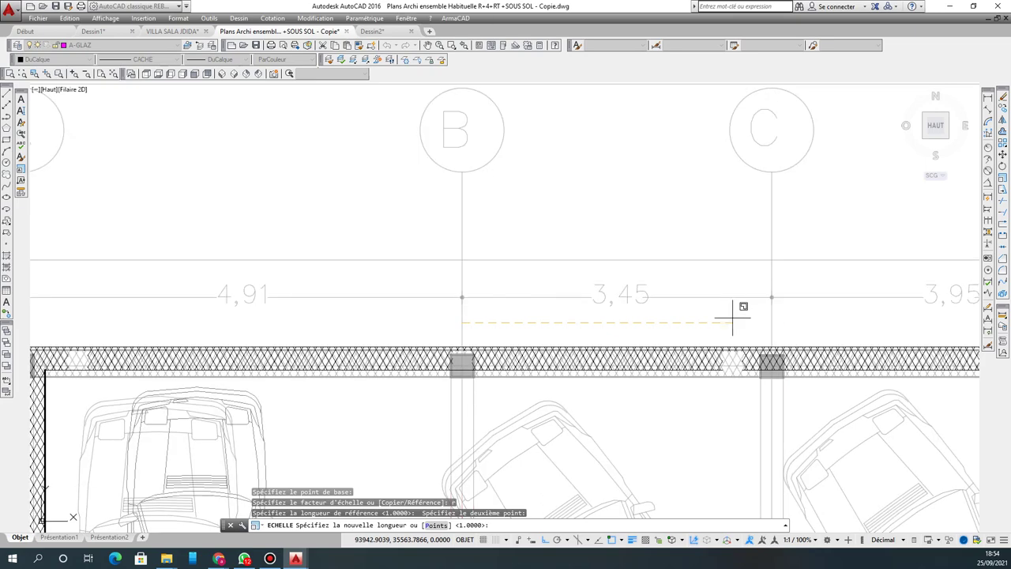
type("3.")
scroll(728, 315, "up", 3)
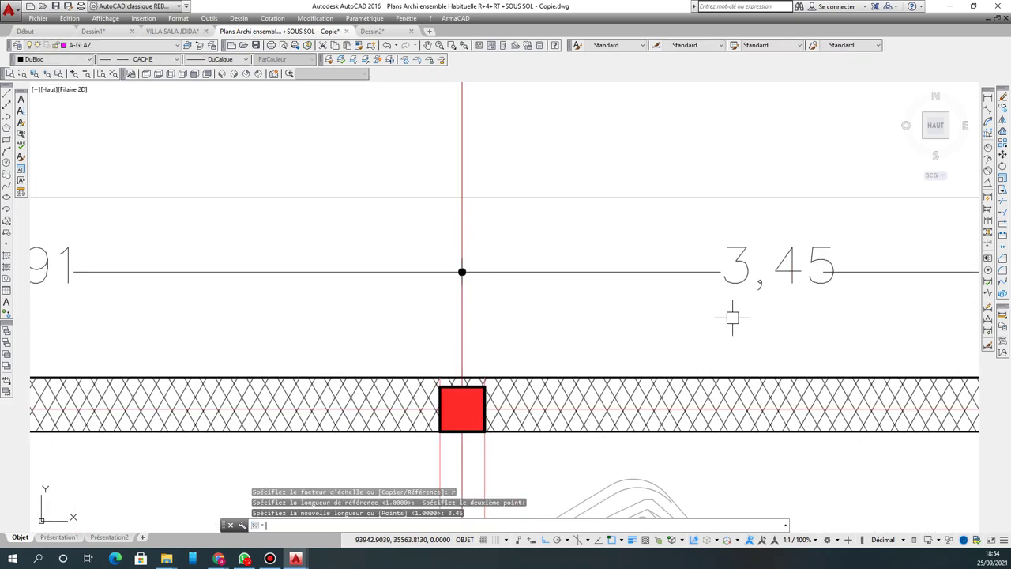
key("Return")
Step: Compare the scaled foundation plan with the framed plan set, and examine its axes, columns, parking spaces and circulation lane
scroll(729, 316, "down", 8)
scroll(552, 244, "down", 4)
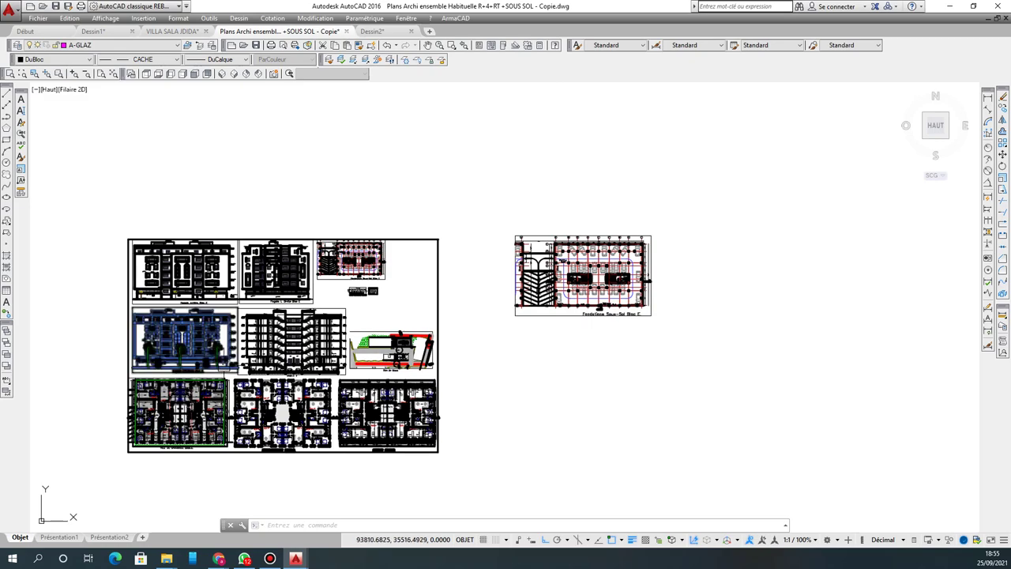
scroll(158, 421, "up", 4)
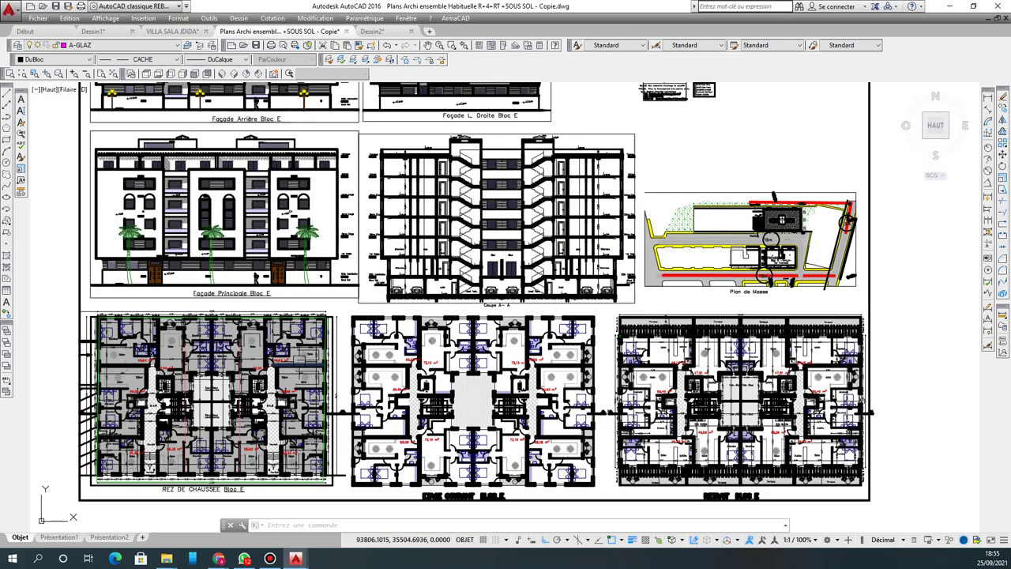
scroll(205, 387, "down", 4)
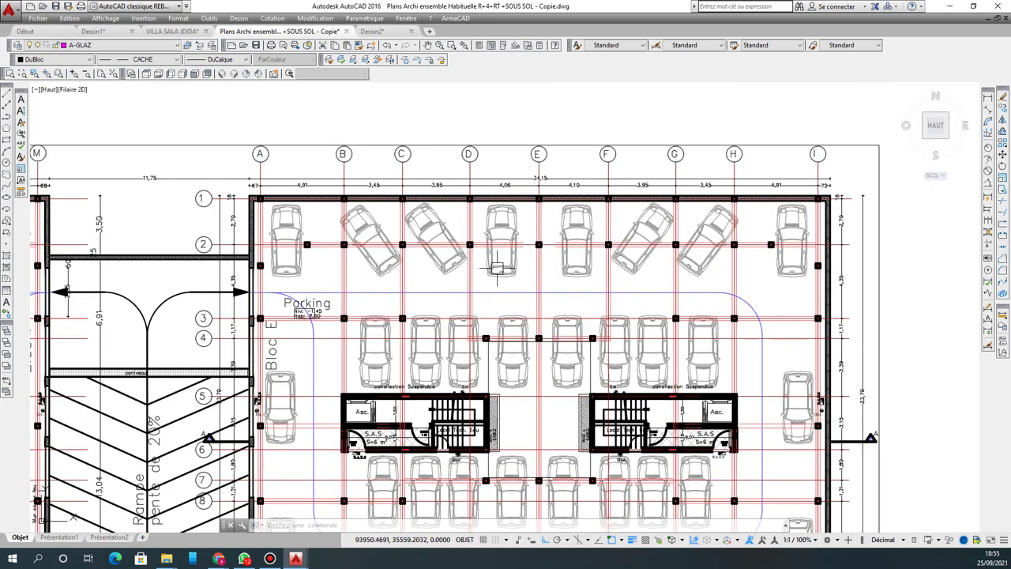
key("ctrl+a")
scroll(498, 268, "down", 2)
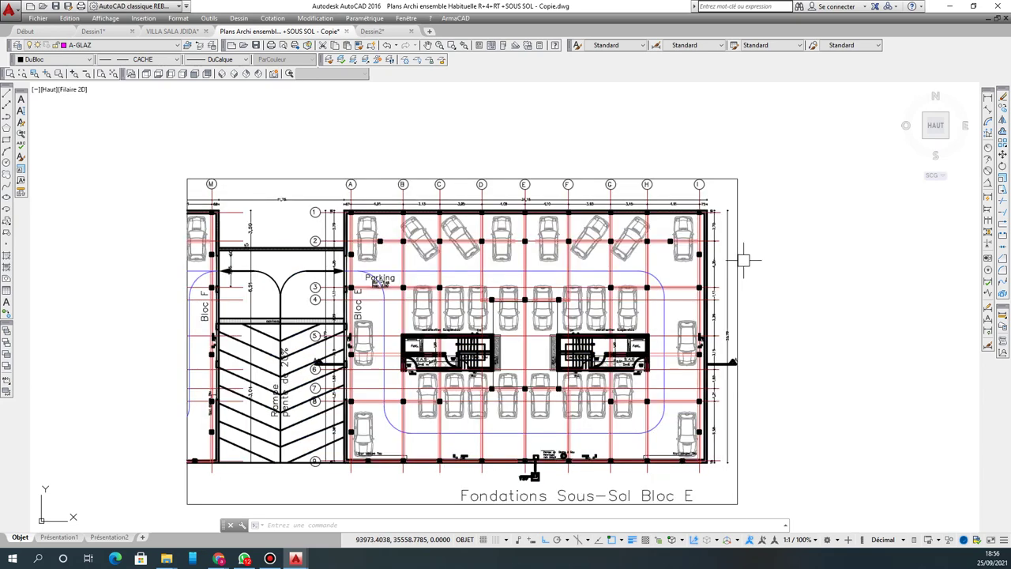
scroll(624, 262, "up", 5)
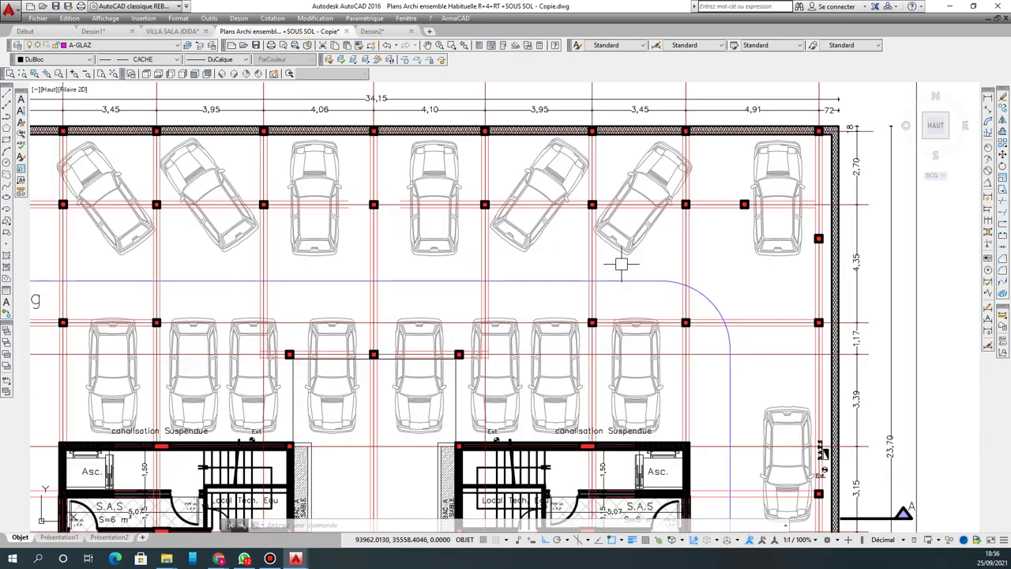
scroll(458, 268, "down", 3)
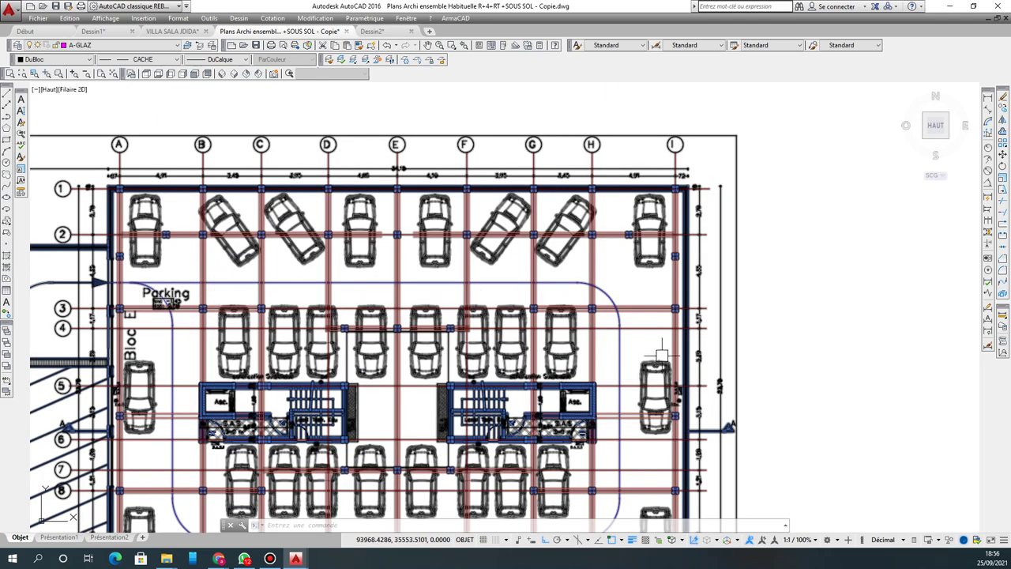
scroll(673, 336, "down", 2)
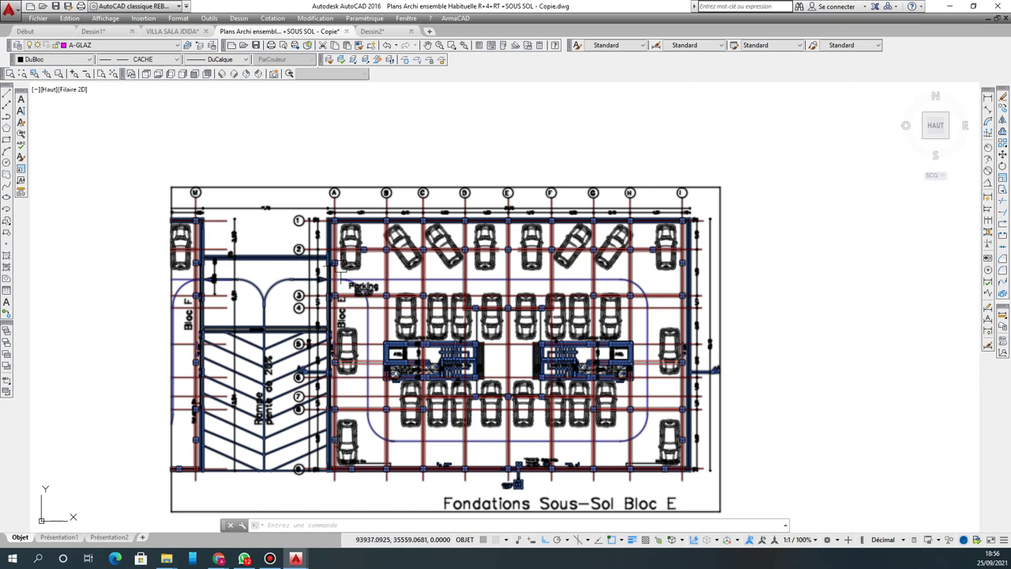
scroll(389, 282, "up", 2)
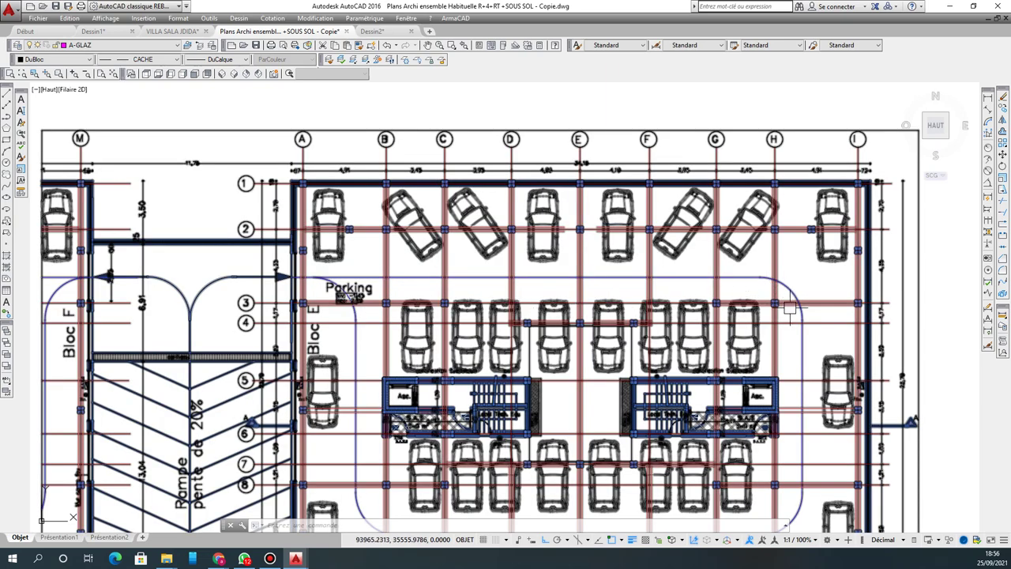
mouse_move(789, 308)
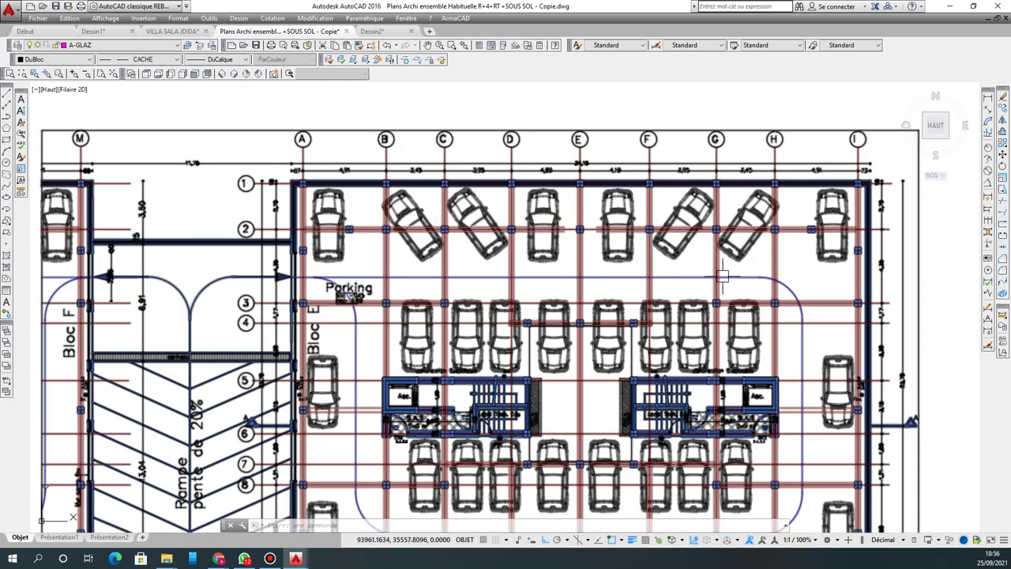
Step: Draw a small rectangle where axis E crosses the blue circulation line between axes 2 and 3 of the parking plan
scroll(720, 276, "up", 4)
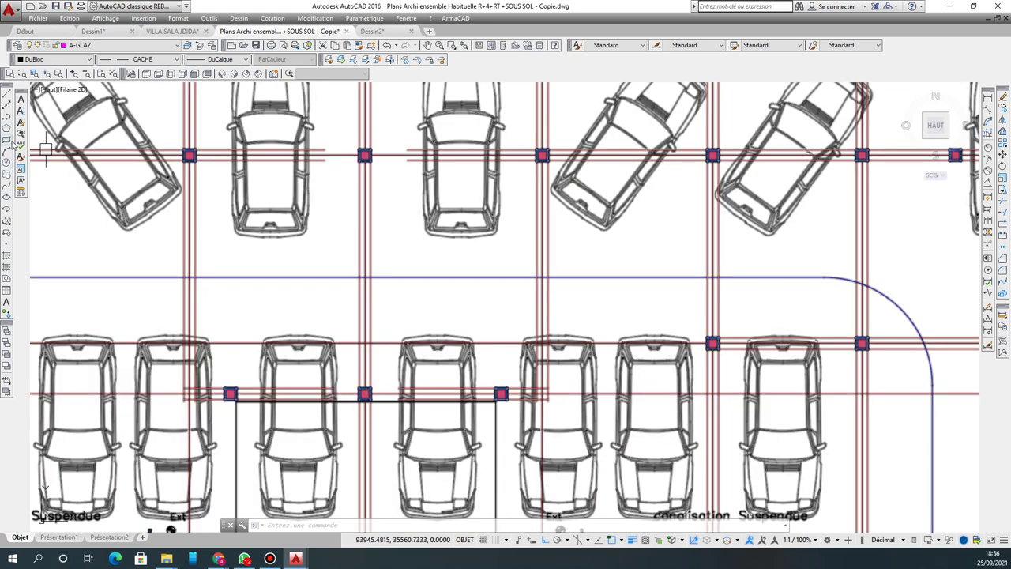
left_click(7, 139)
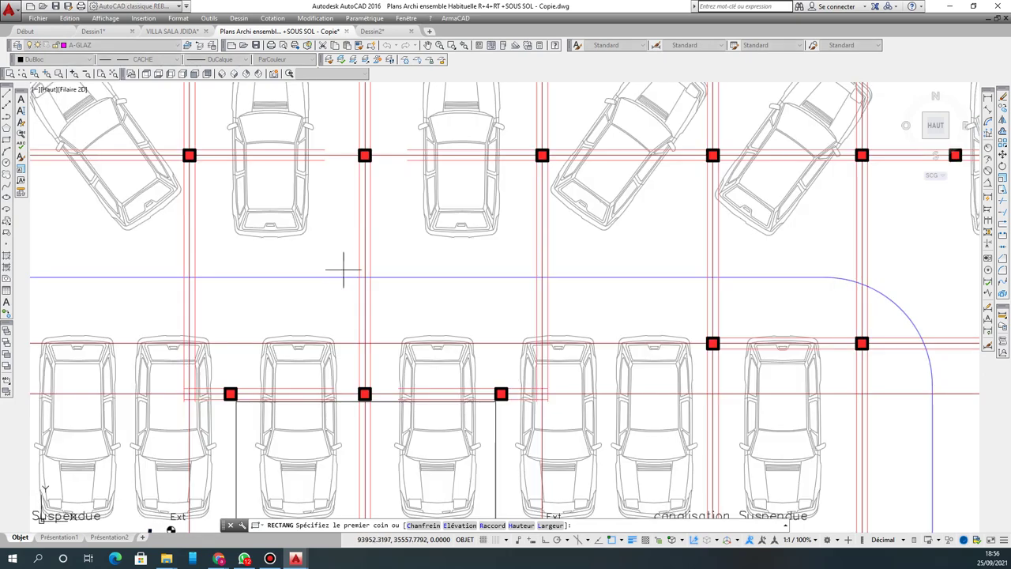
left_click(347, 266)
left_click(376, 286)
scroll(468, 265, "down", 4)
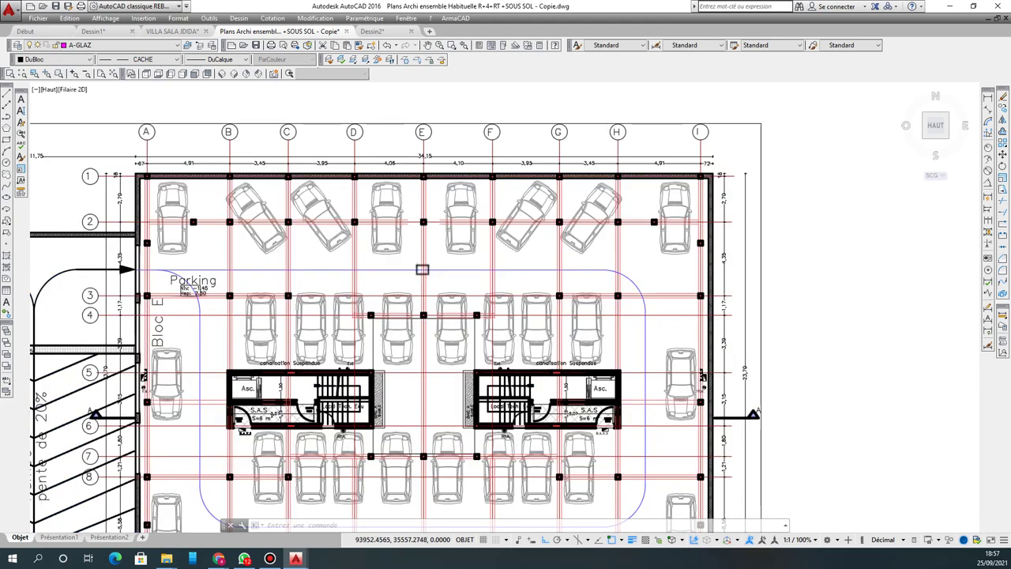
scroll(422, 270, "up", 4)
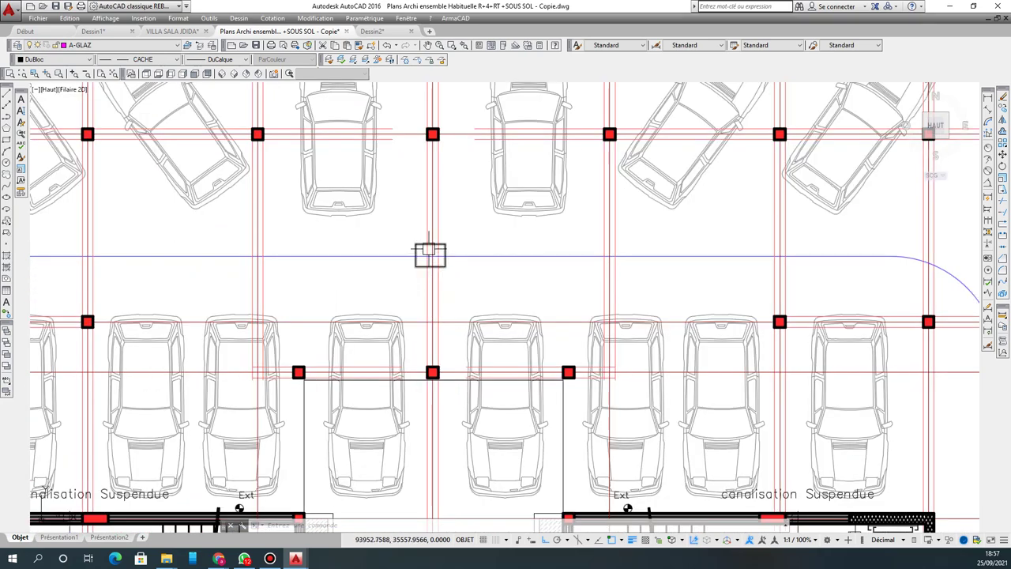
scroll(508, 232, "down", 2)
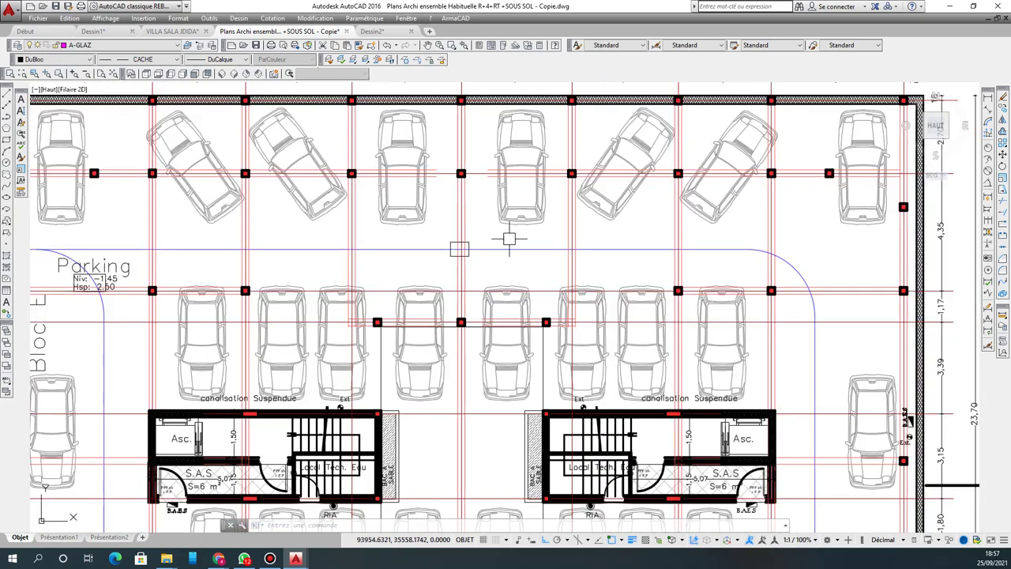
Step: Delete the small rectangle on axis E over the blue circulation line
left_click(440, 232)
left_click(499, 272)
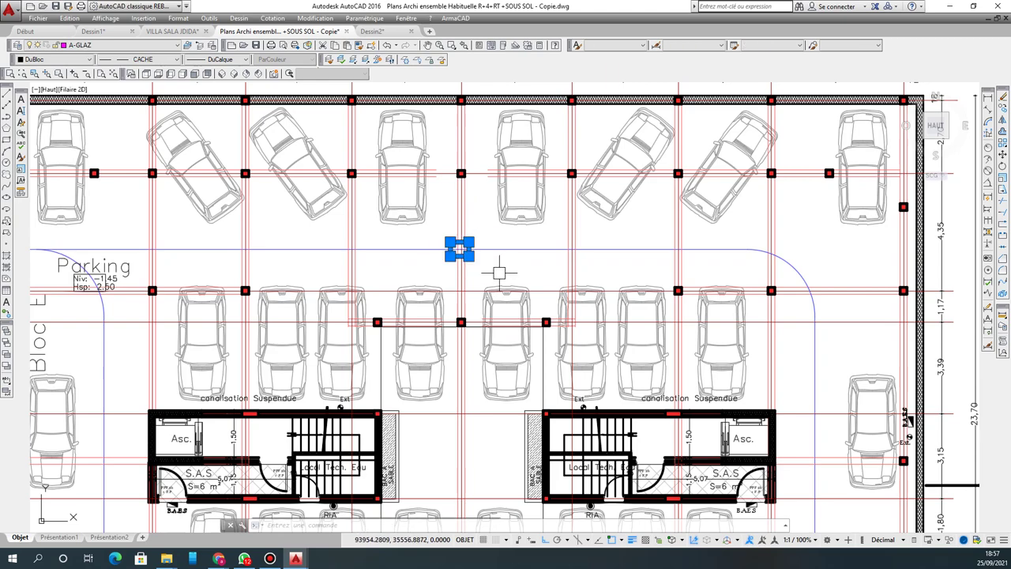
key("Delete")
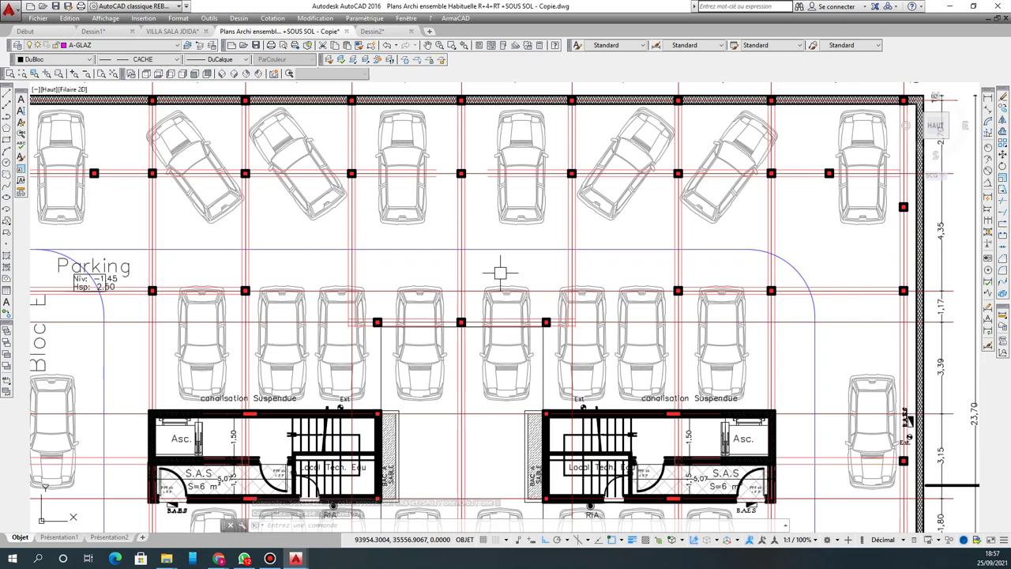
scroll(499, 273, "down", 2)
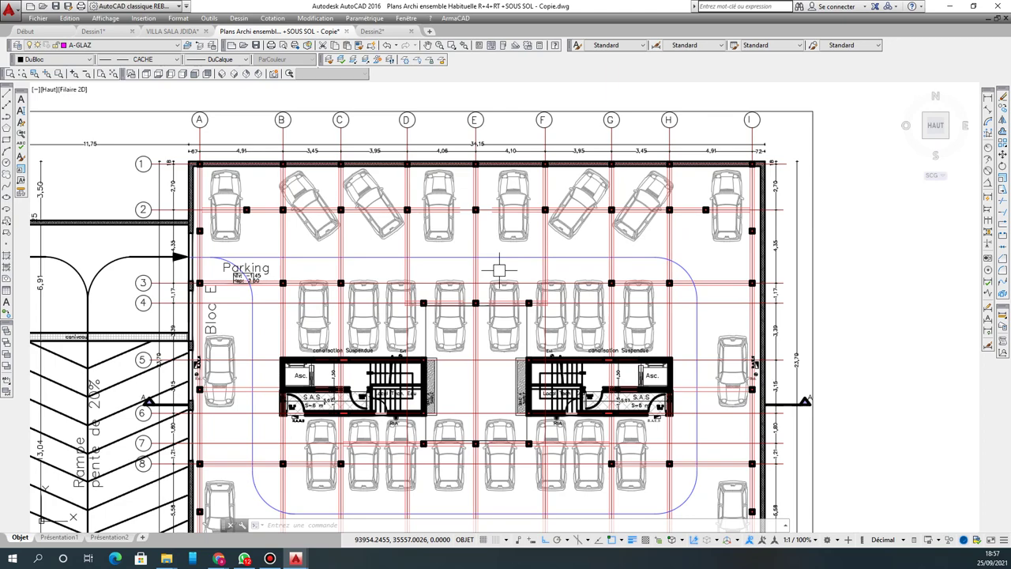
key("ctrl+a")
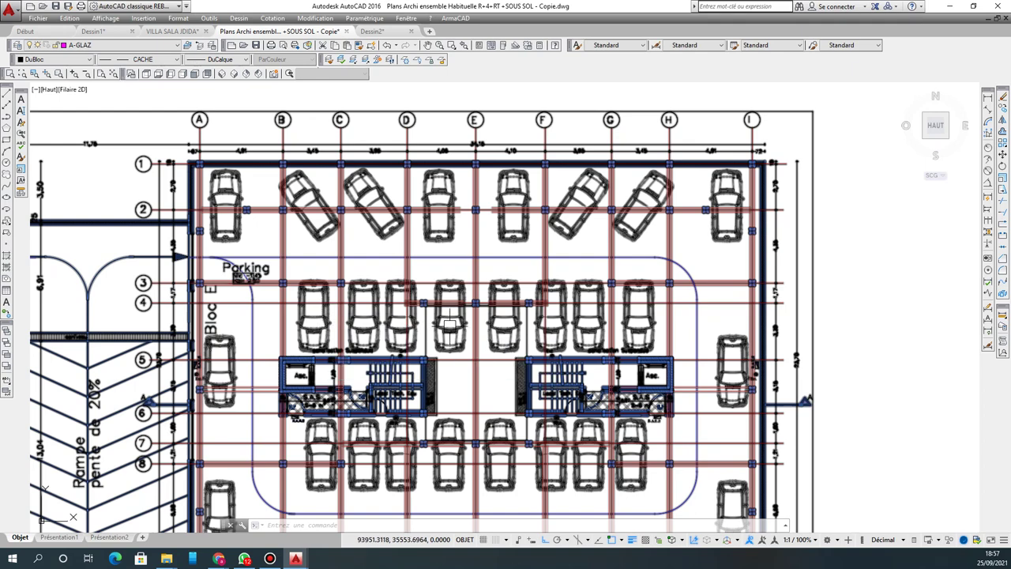
scroll(447, 322, "down", 2)
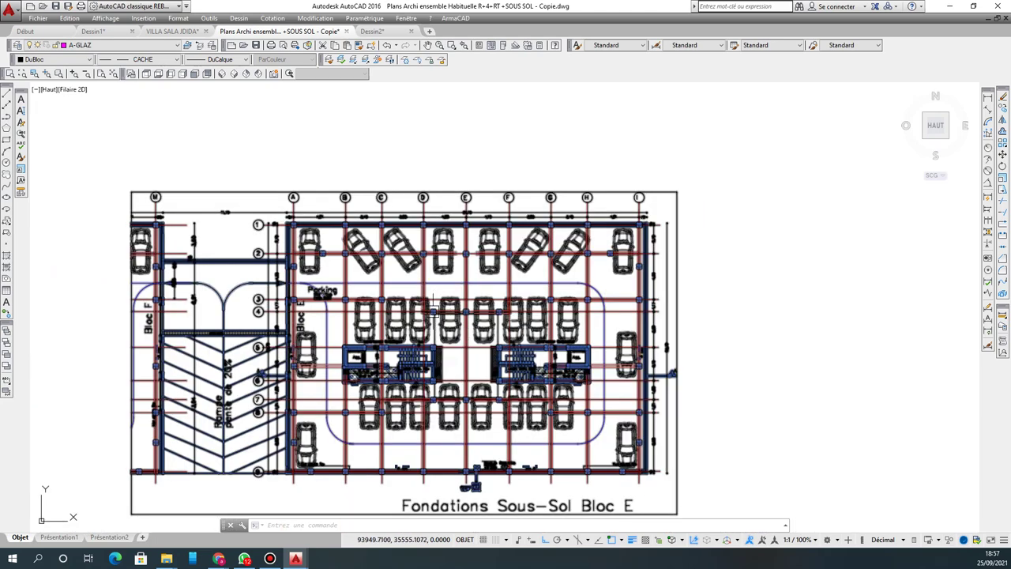
mouse_move(433, 309)
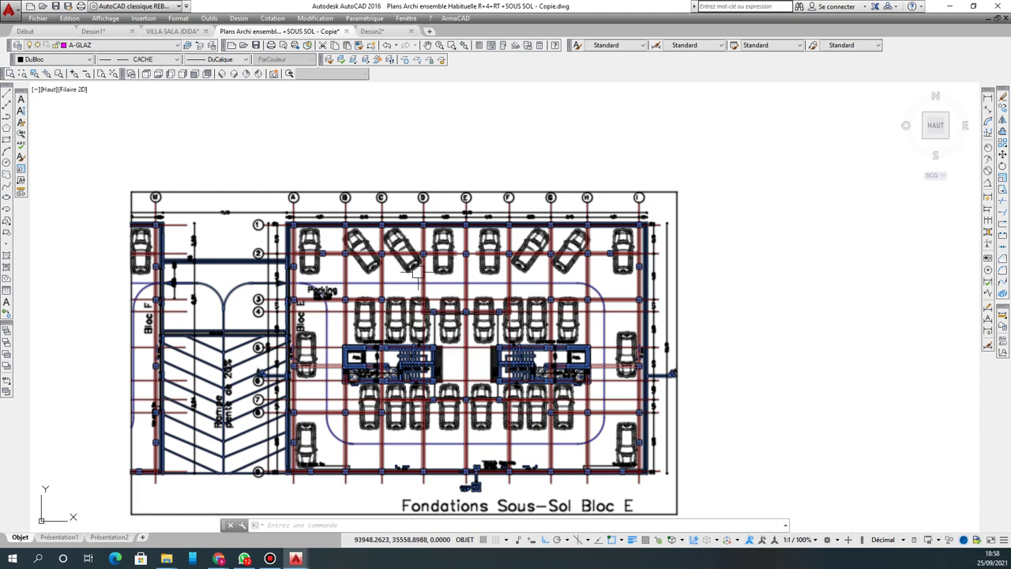
scroll(416, 271, "up", 2)
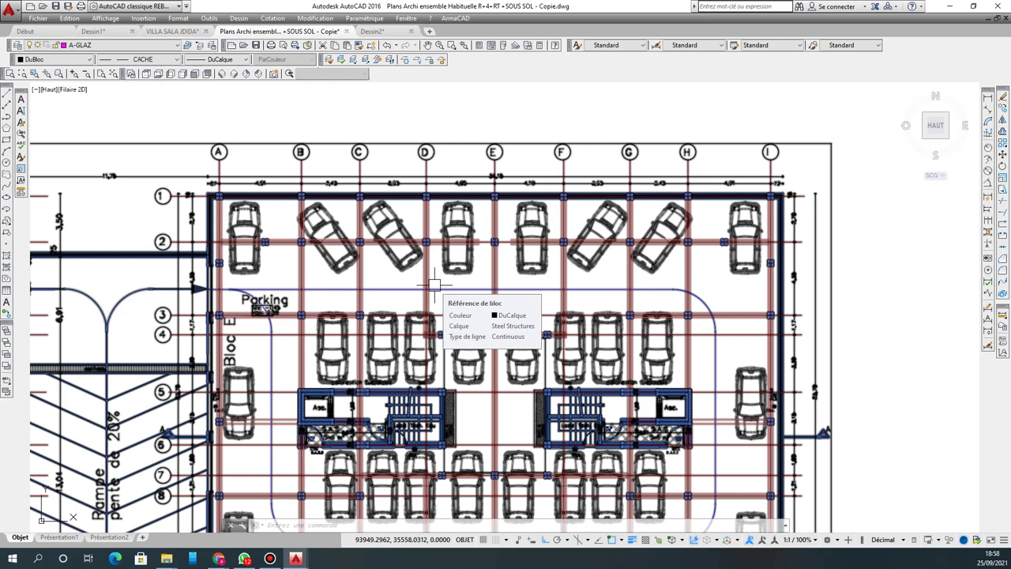
scroll(442, 273, "down", 2)
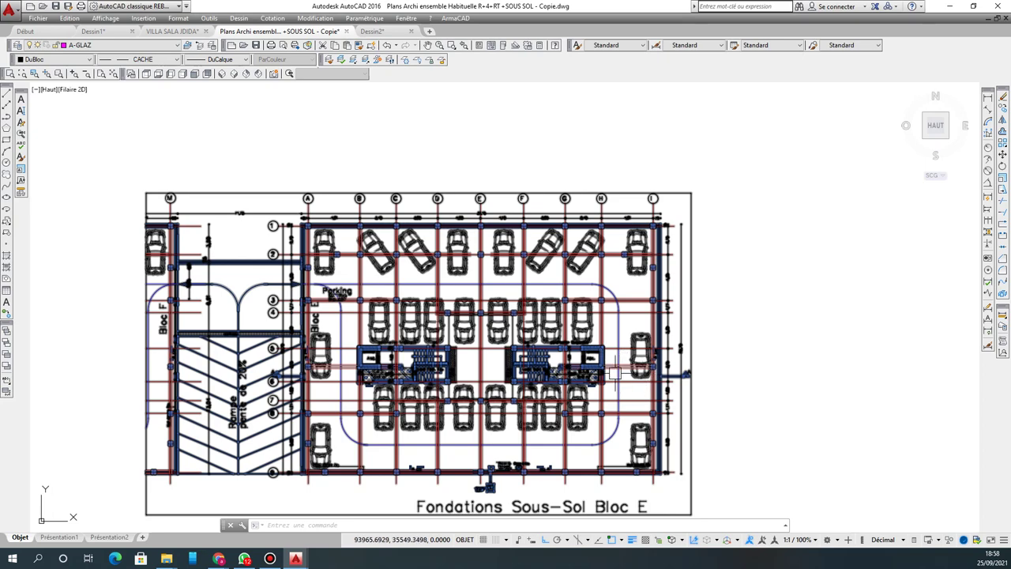
mouse_move(612, 372)
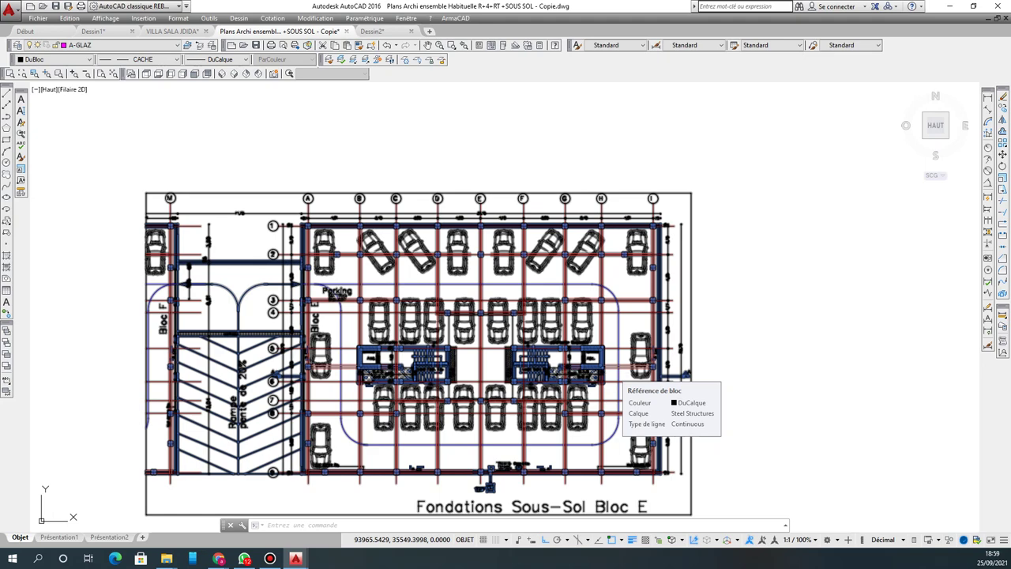
scroll(336, 268, "down", 6)
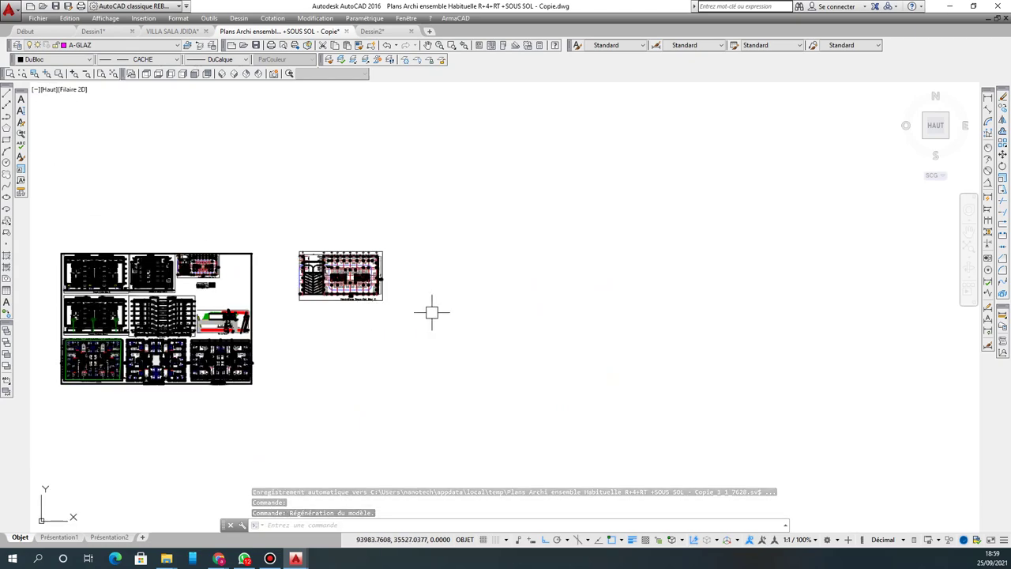
left_click(6, 95)
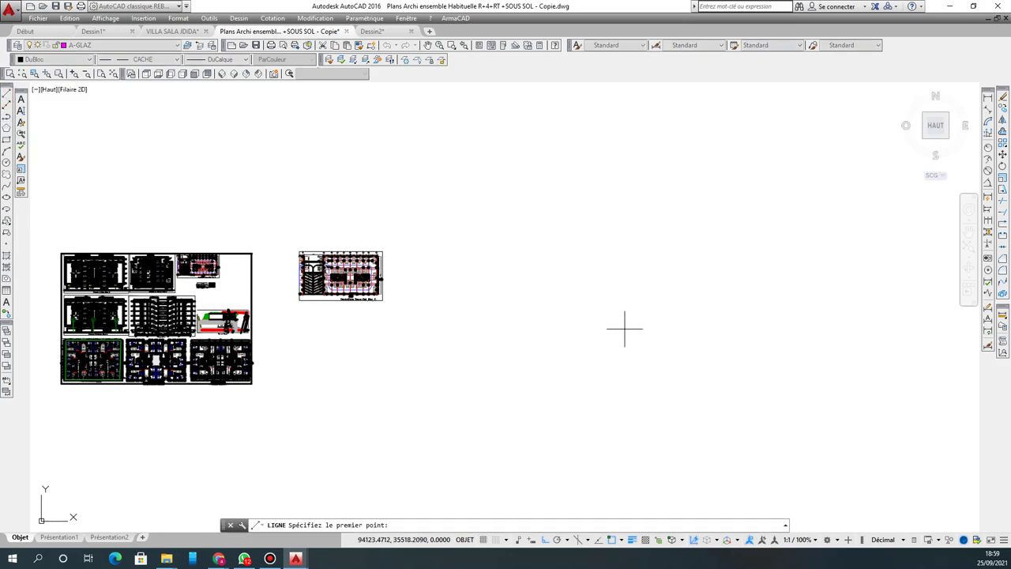
left_click(491, 245)
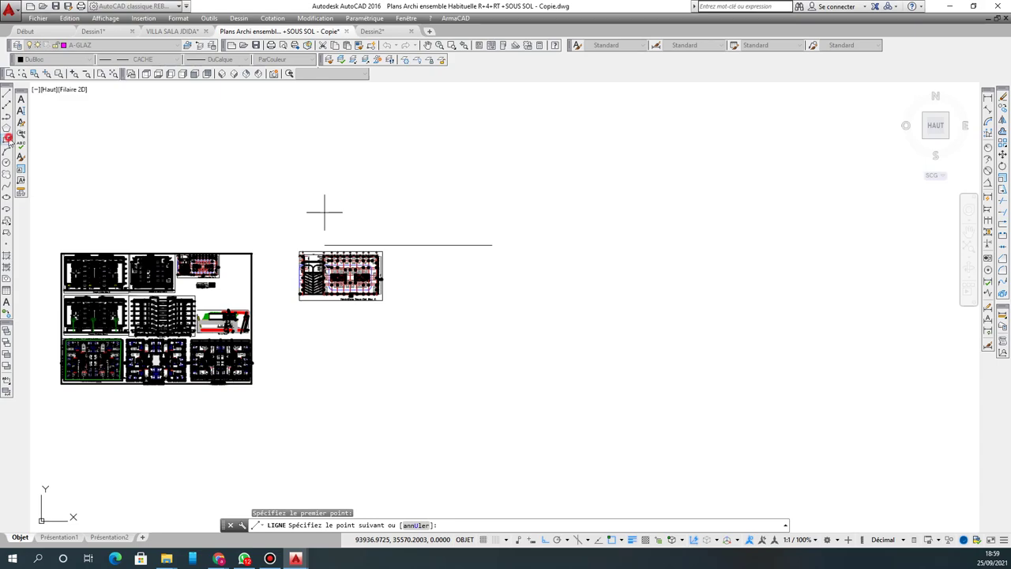
key("Escape")
type("rec")
key("Return")
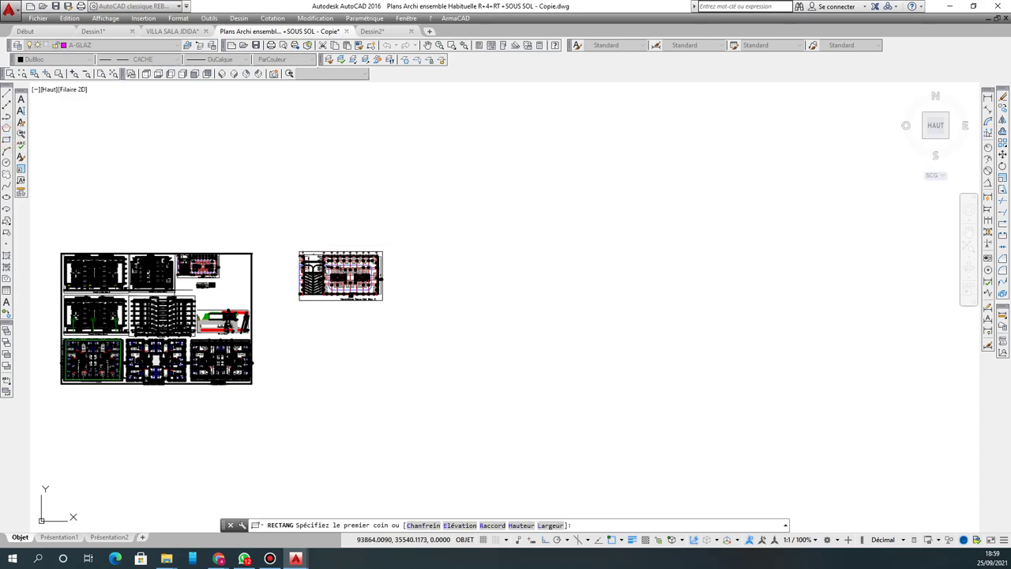
Step: Draw a horizontal line on section A-A from the facade beam under the +4,20 floor slab outward beyond the section frame
scroll(170, 324, "up", 7)
scroll(268, 330, "up", 4)
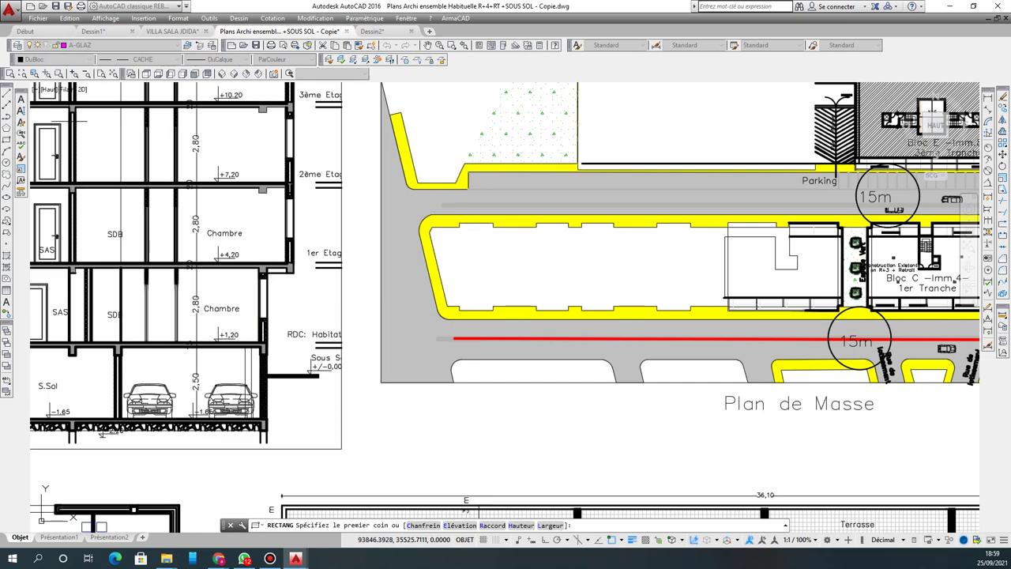
left_click(7, 94)
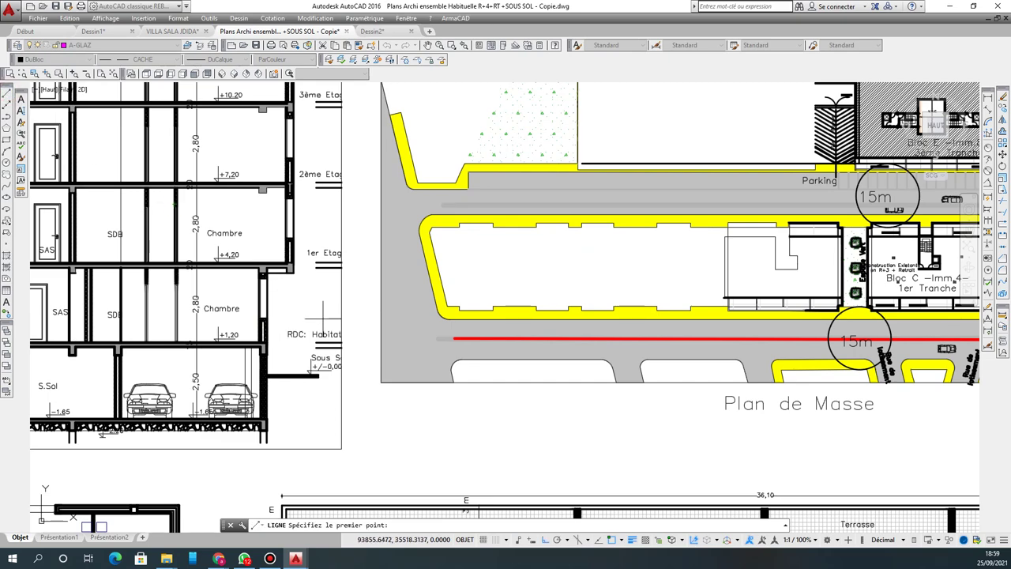
left_click(268, 275)
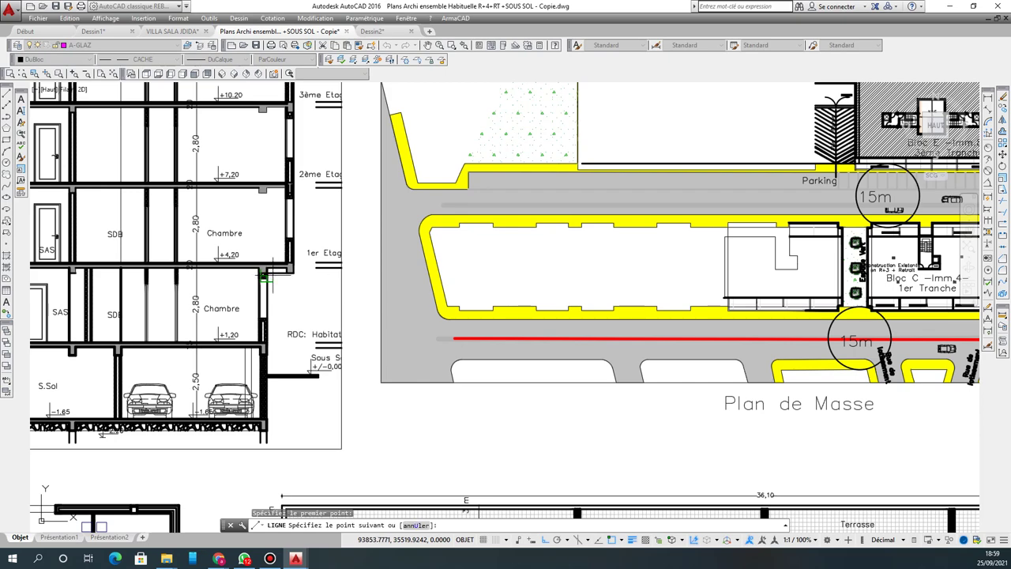
left_click(372, 275)
right_click(362, 280)
left_click(387, 288)
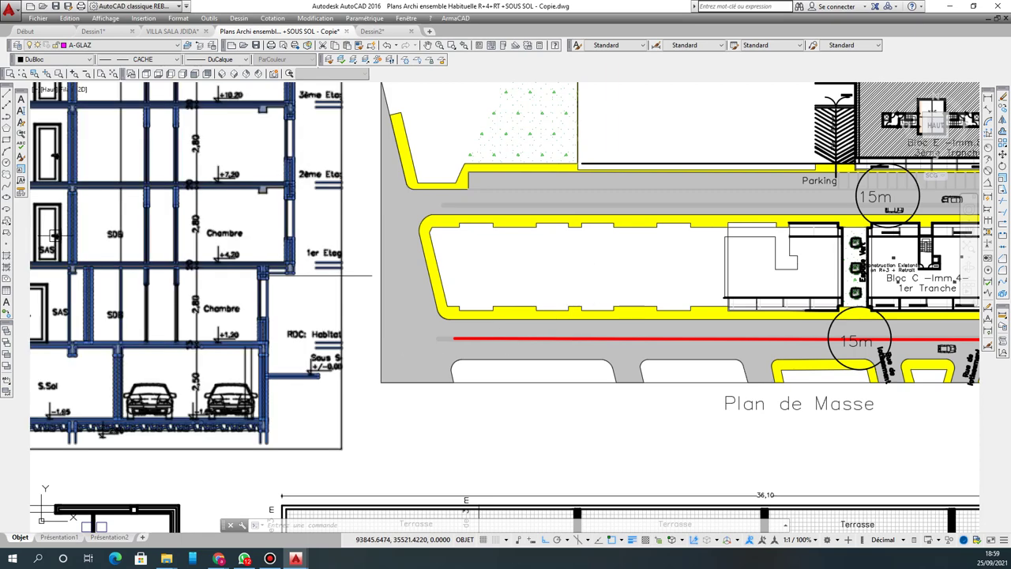
Step: Examine the framed plan set and the enlarged foundation plan's stair cores, columns and parking spaces between axes 4 and 8
left_click(218, 558)
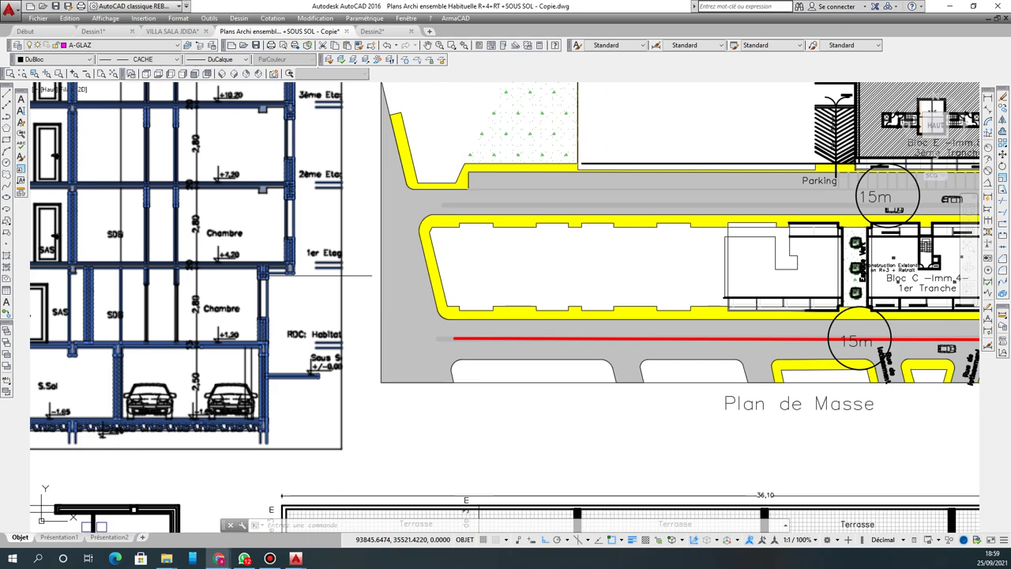
scroll(519, 221, "down", 5)
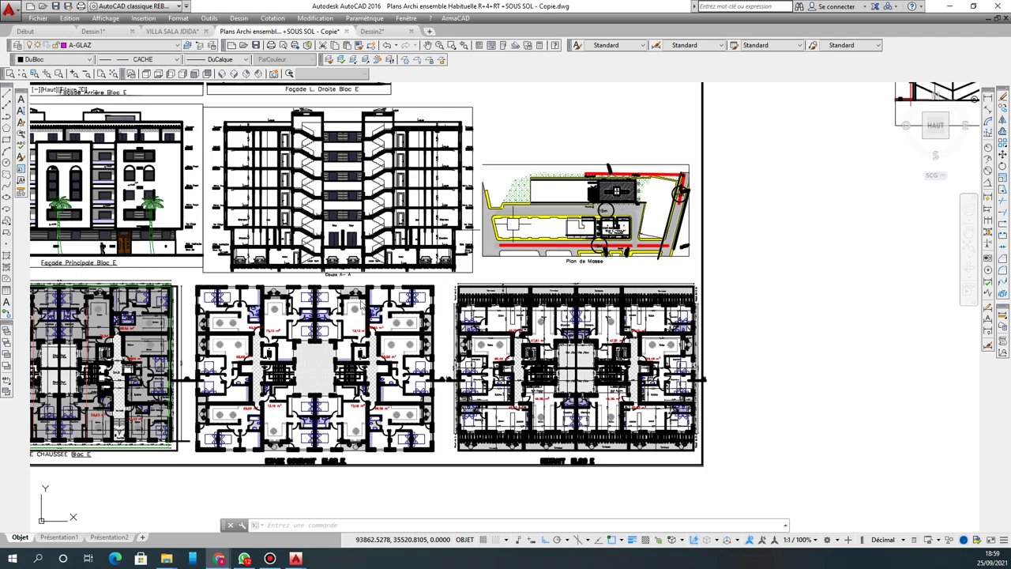
scroll(519, 344, "down", 3)
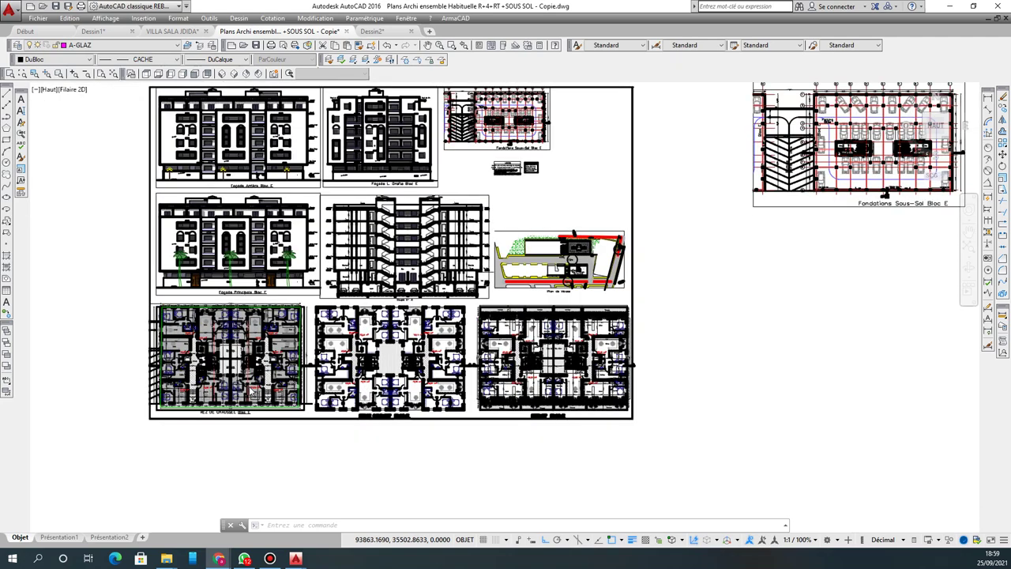
scroll(250, 387, "up", 2)
scroll(829, 181, "down", 3)
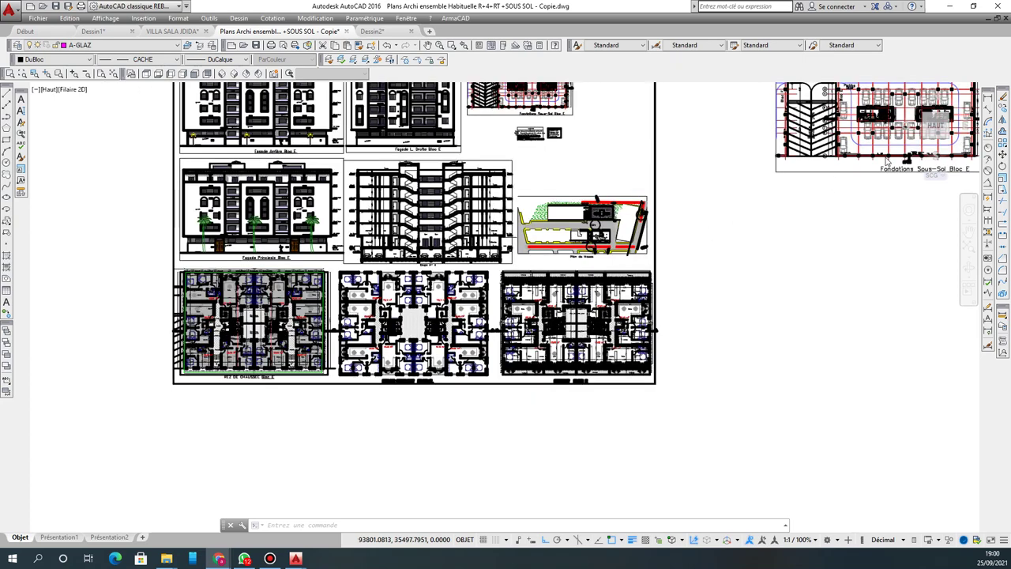
scroll(671, 229, "up", 4)
scroll(670, 247, "up", 5)
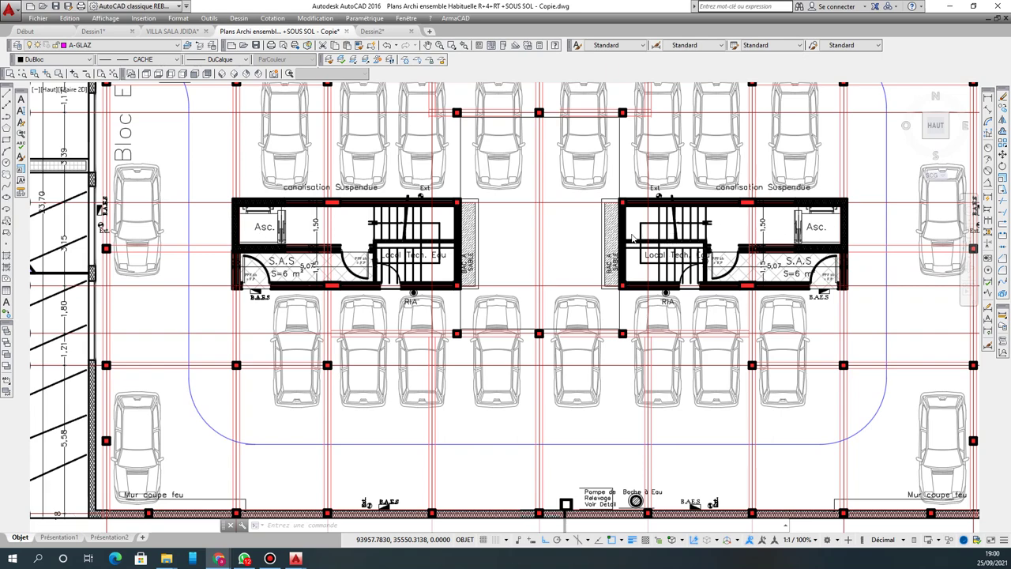
scroll(632, 231, "down", 3)
scroll(584, 233, "up", 3)
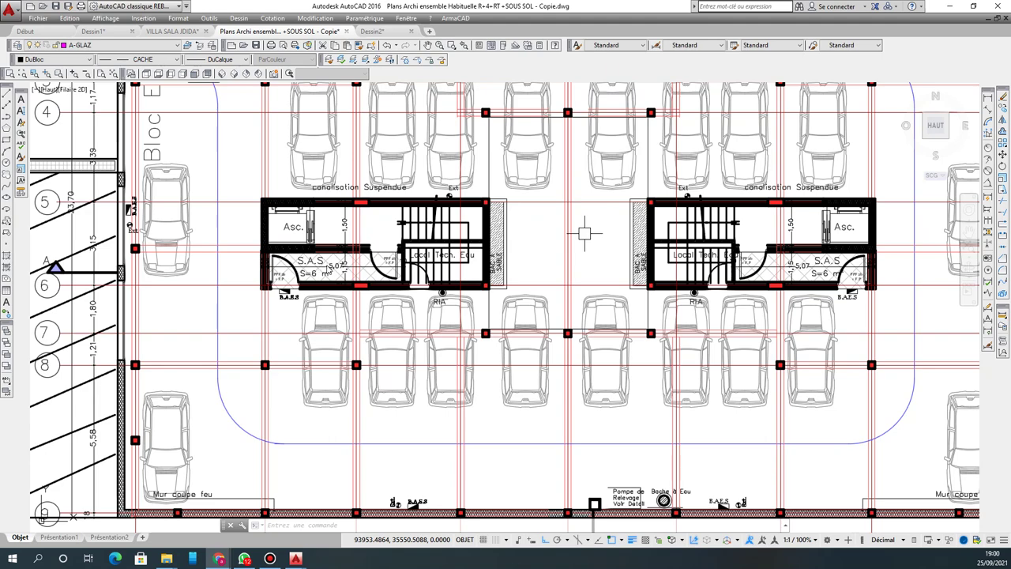
scroll(328, 241, "down", 4)
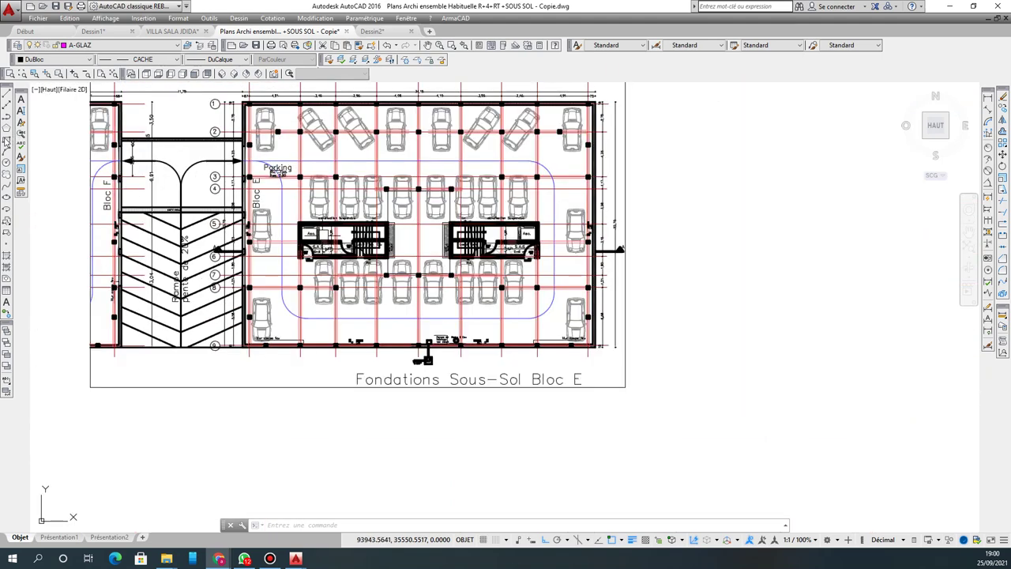
Step: Draw a horizontal line about 10.5 units long in the empty space beside the Bloc E foundation plan
left_click(6, 97)
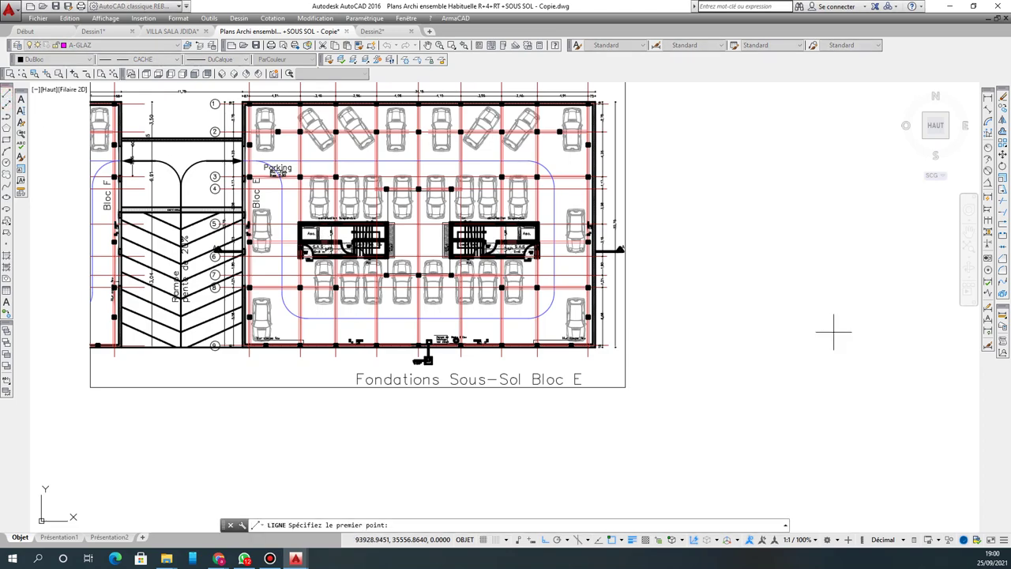
left_click(799, 301)
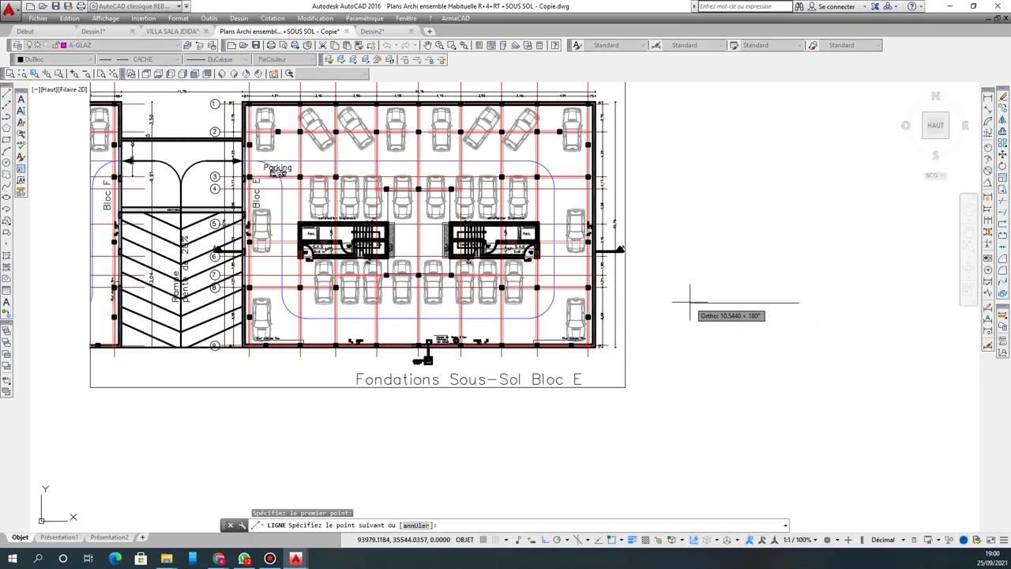
right_click(689, 303)
left_click(715, 310)
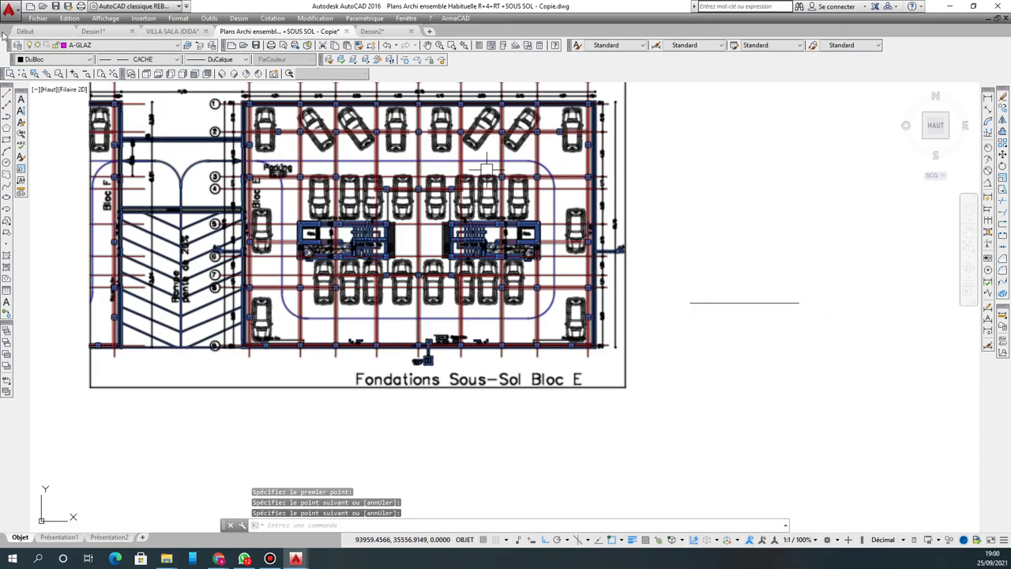
Step: Copy the horizontal line beside the foundation plan twice straight upward, about 7.2 and 14.6 units from the original
left_click(800, 236)
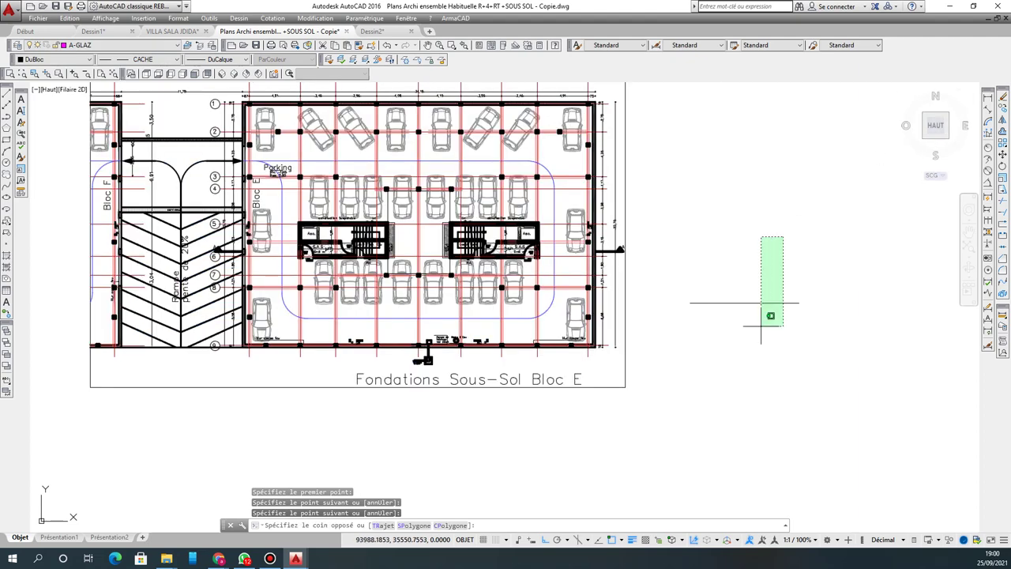
left_click(689, 349)
left_click(1001, 111)
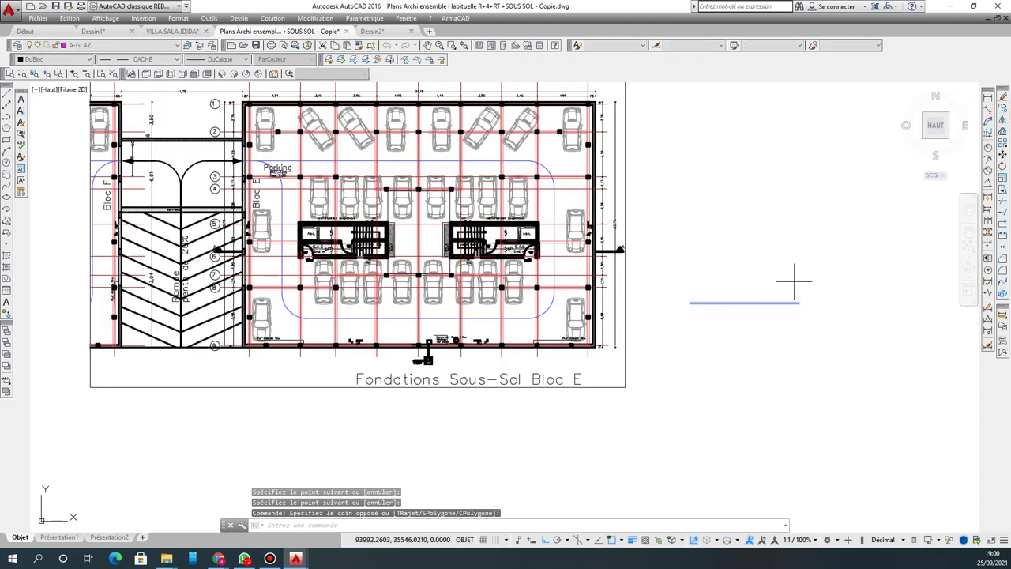
left_click(780, 301)
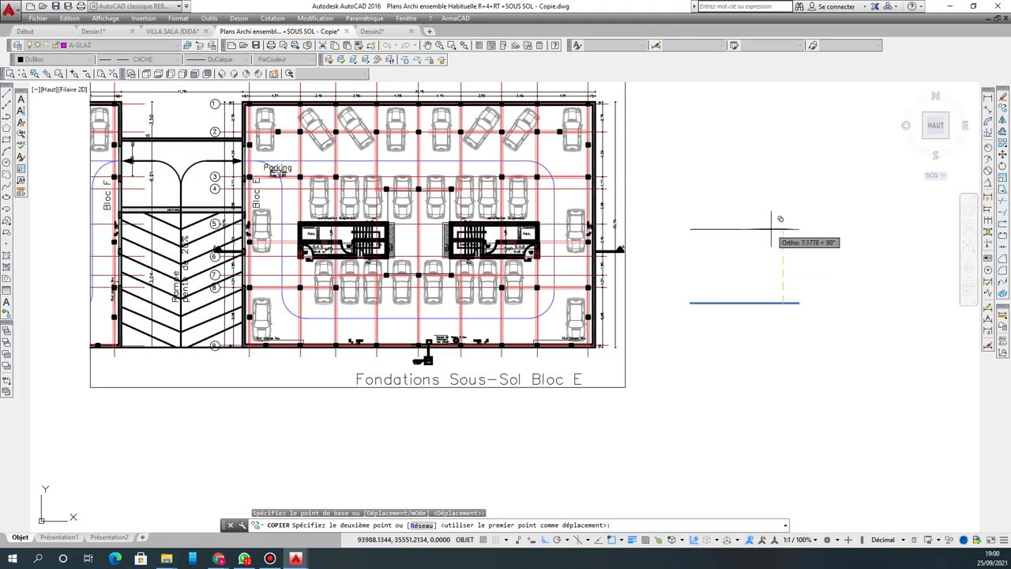
left_click(770, 229)
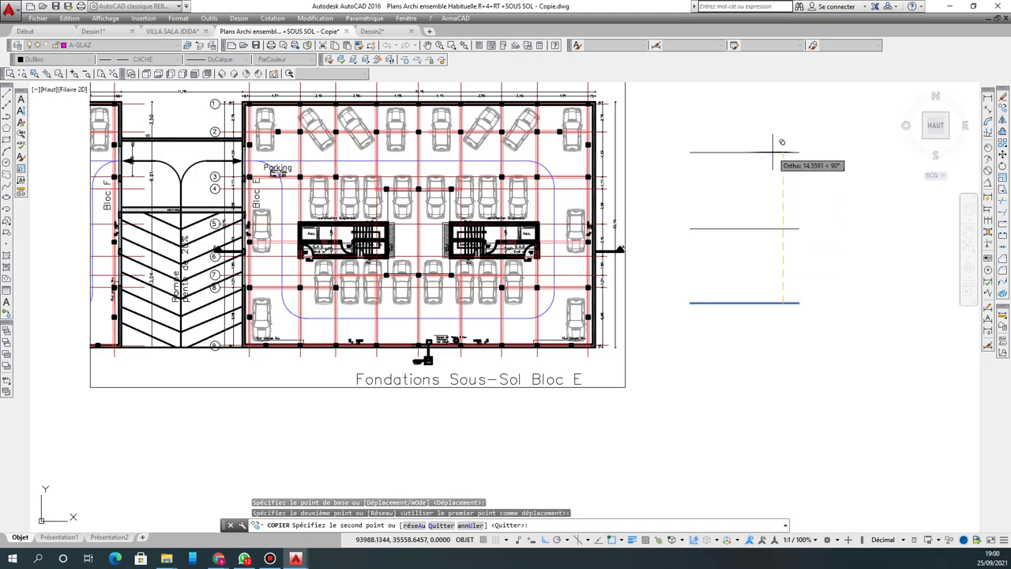
left_click(774, 152)
right_click(773, 151)
left_click(796, 161)
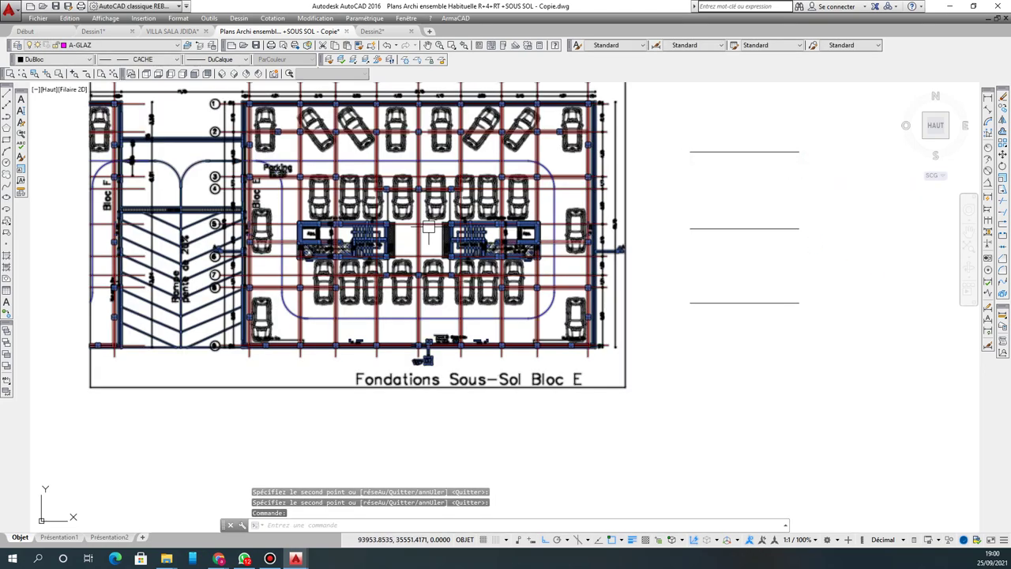
left_click(7, 93)
scroll(944, 341, "down", 2)
key("Escape")
Step: Draw a vertical line in section A-A's S.Sol room from the underside of its middle ceiling beam down to the basement floor slab
scroll(838, 296, "down", 4)
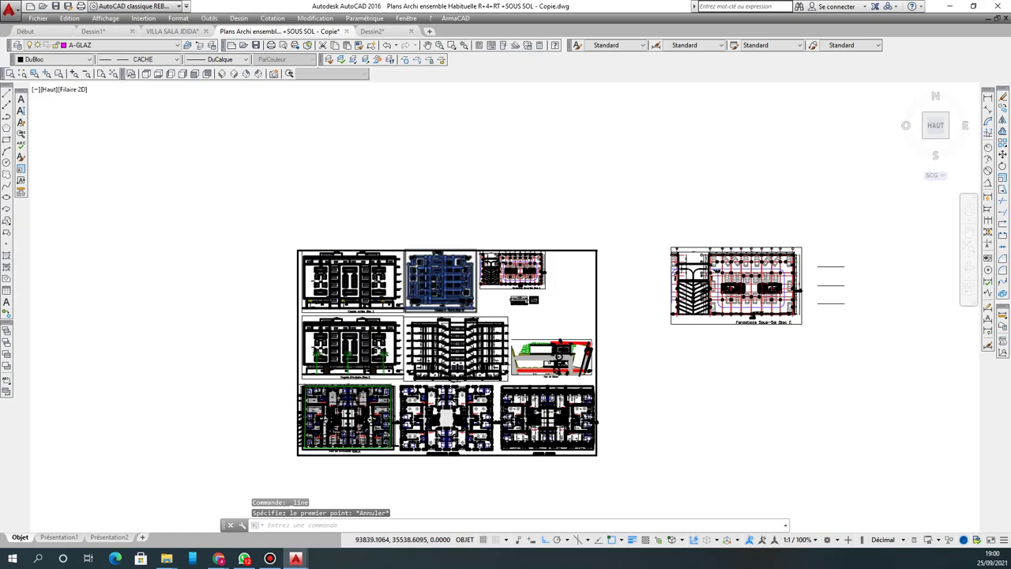
scroll(479, 366, "up", 8)
scroll(426, 505, "down", 2)
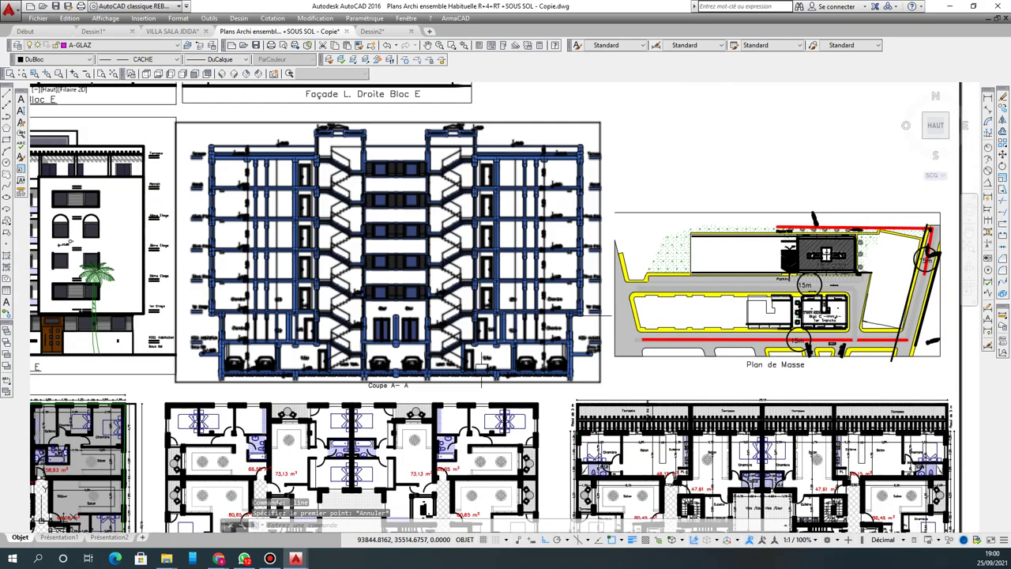
scroll(411, 505, "up", 4)
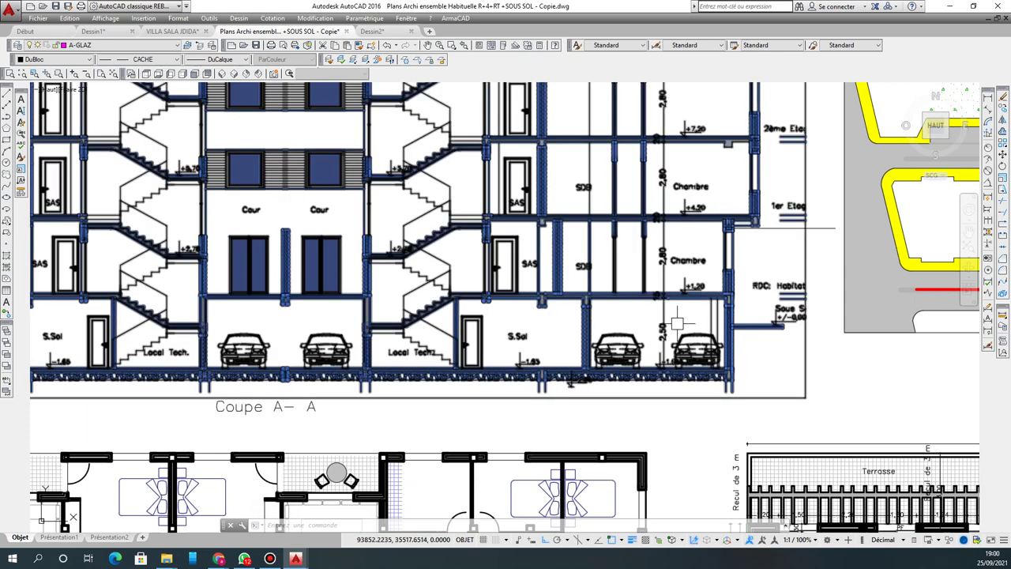
scroll(524, 332, "up", 2)
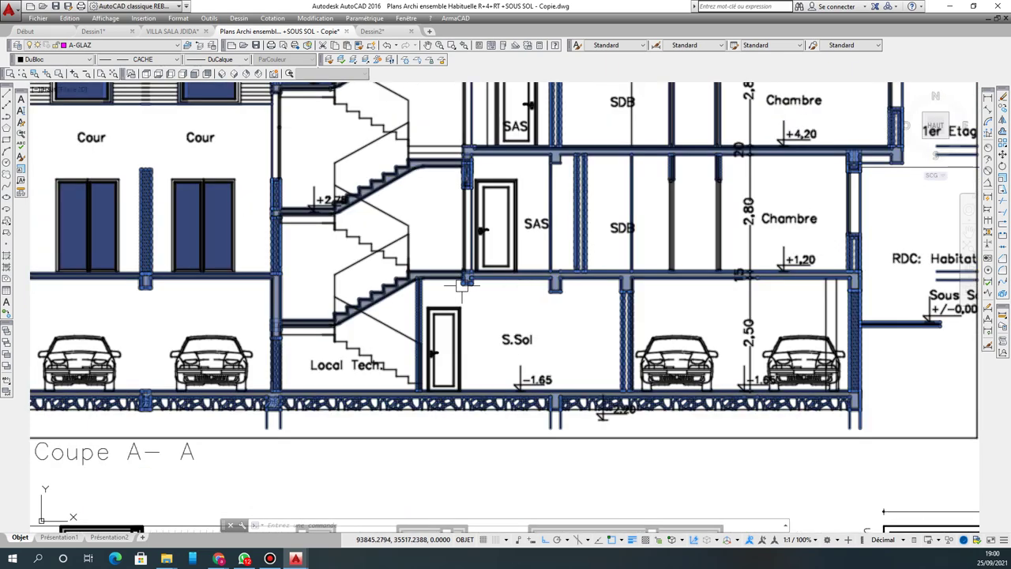
left_click(6, 96)
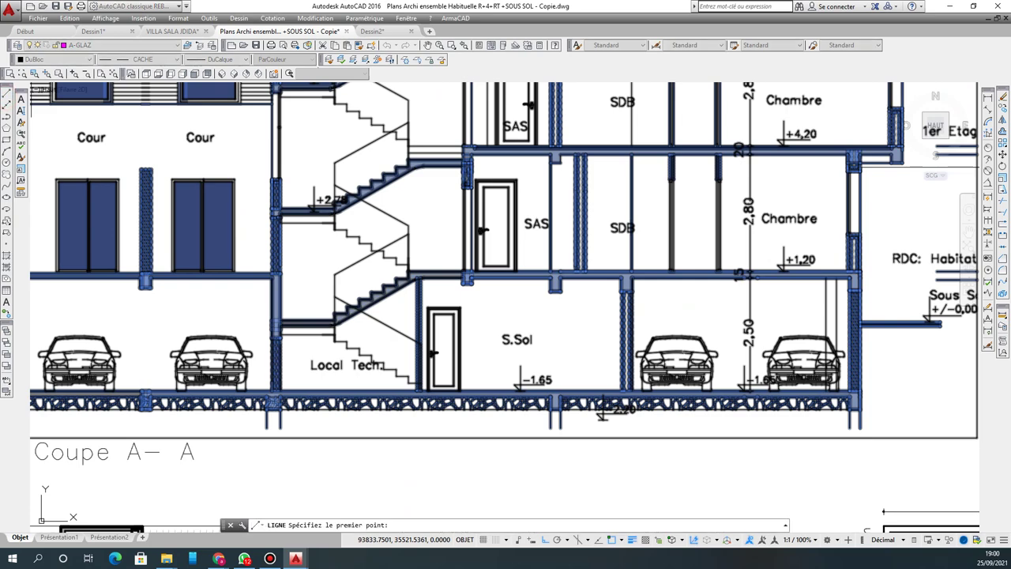
left_click(556, 291)
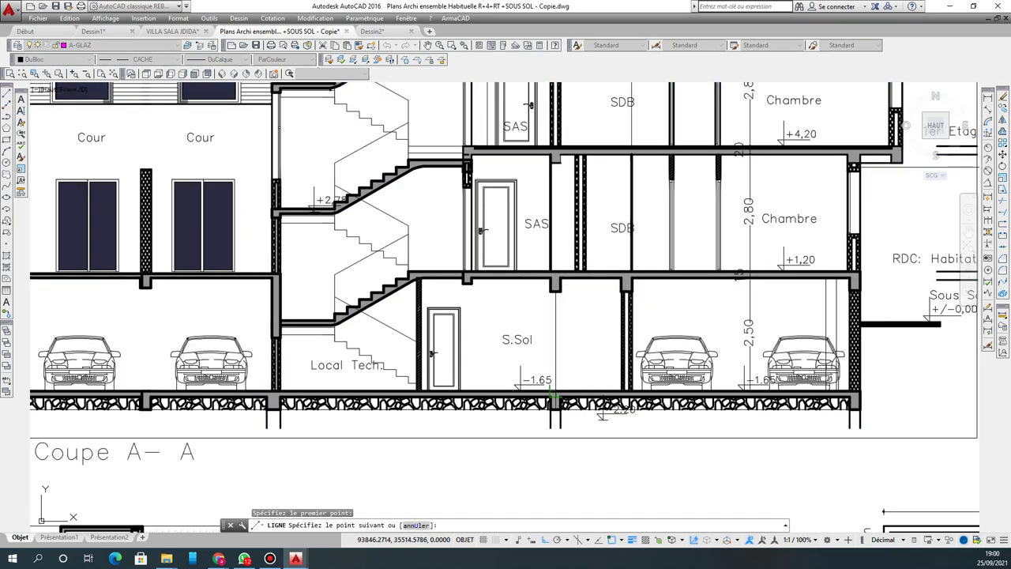
left_click(555, 392)
key("Return")
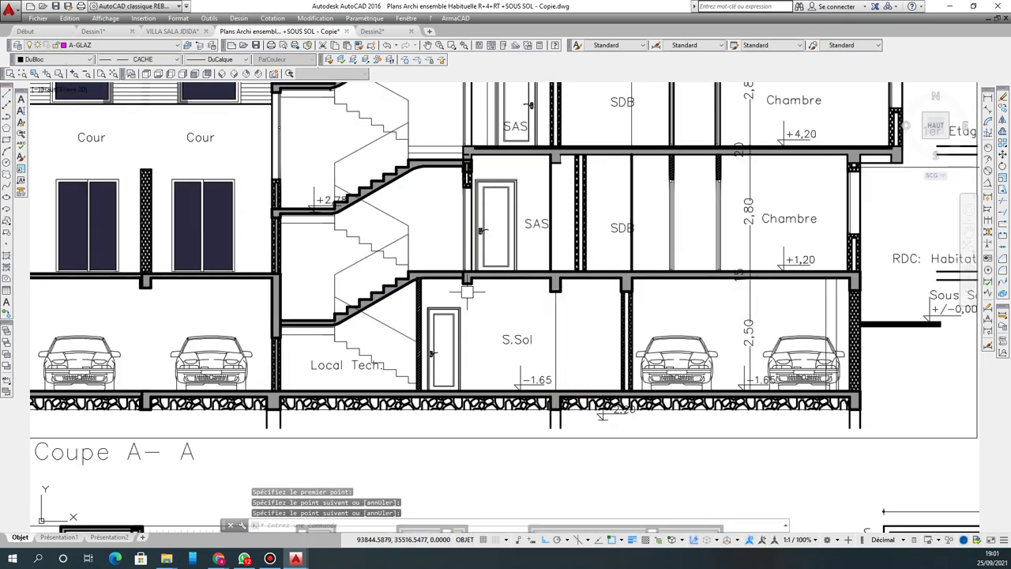
Step: Draw a second vertical line in the S.Sol room, from the small beam below the SAS door down to the basement floor slab
right_click(478, 298)
left_click(474, 308)
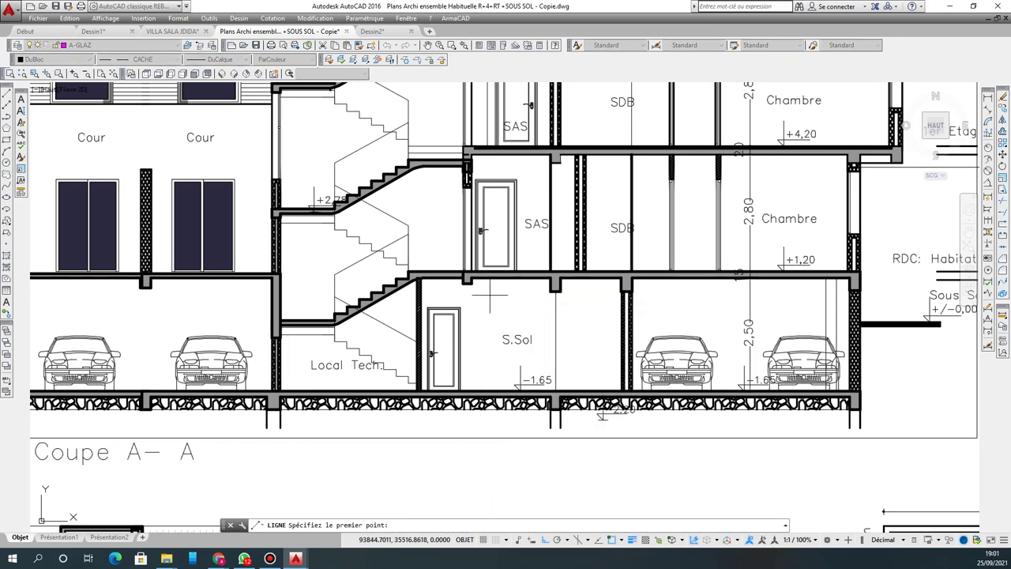
left_click(468, 279)
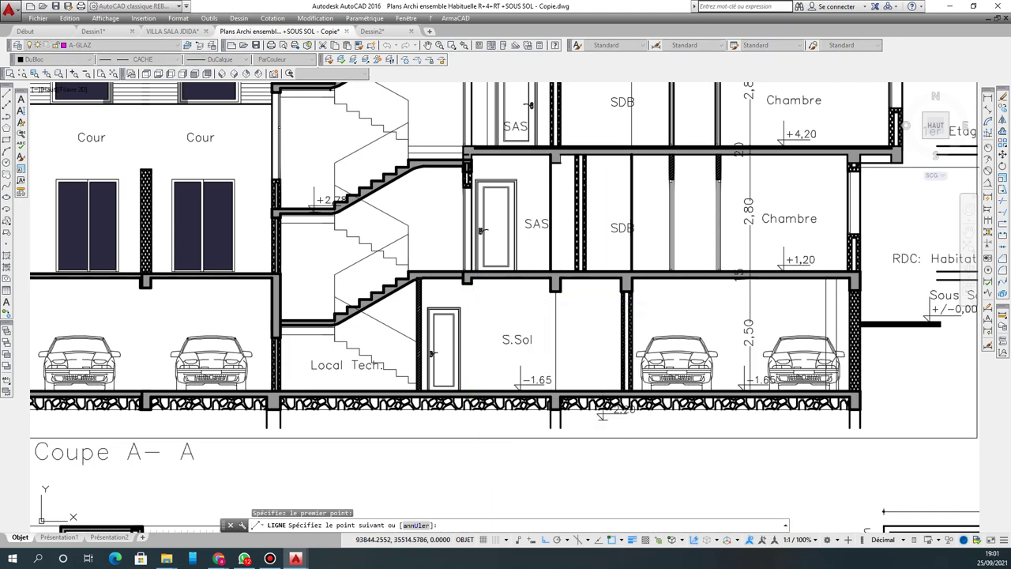
left_click(472, 393)
right_click(483, 392)
left_click(505, 400)
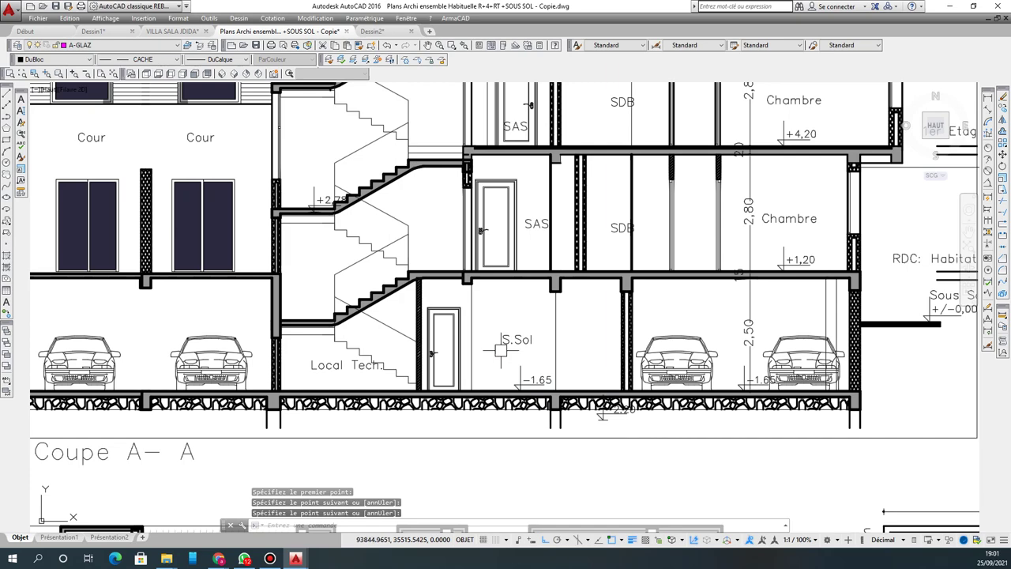
Step: Extend the vertical line beside the S.Sol door so its lower end reaches below the stone layer under the basement floor slab
scroll(498, 388, "up", 8)
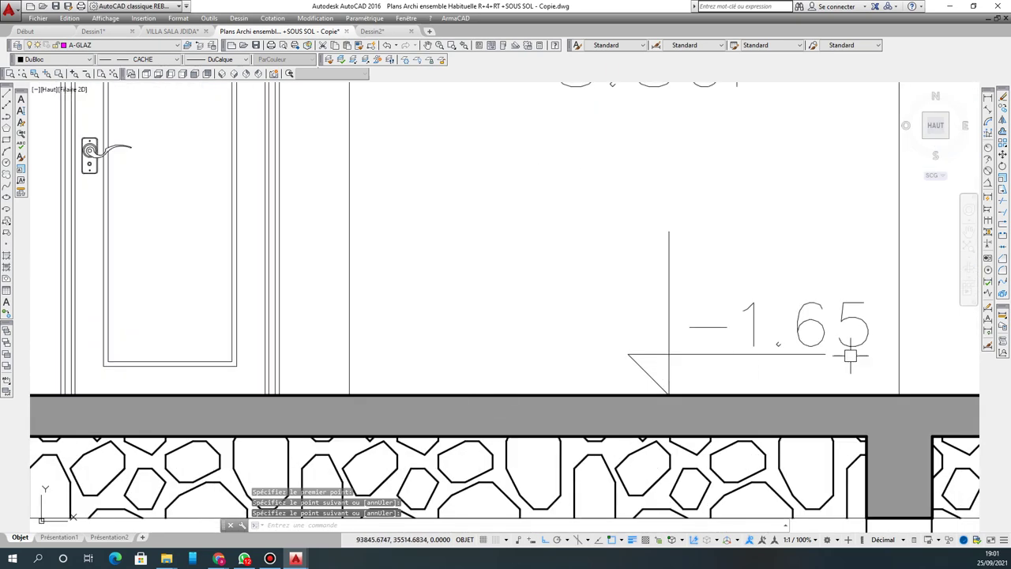
scroll(469, 354, "down", 8)
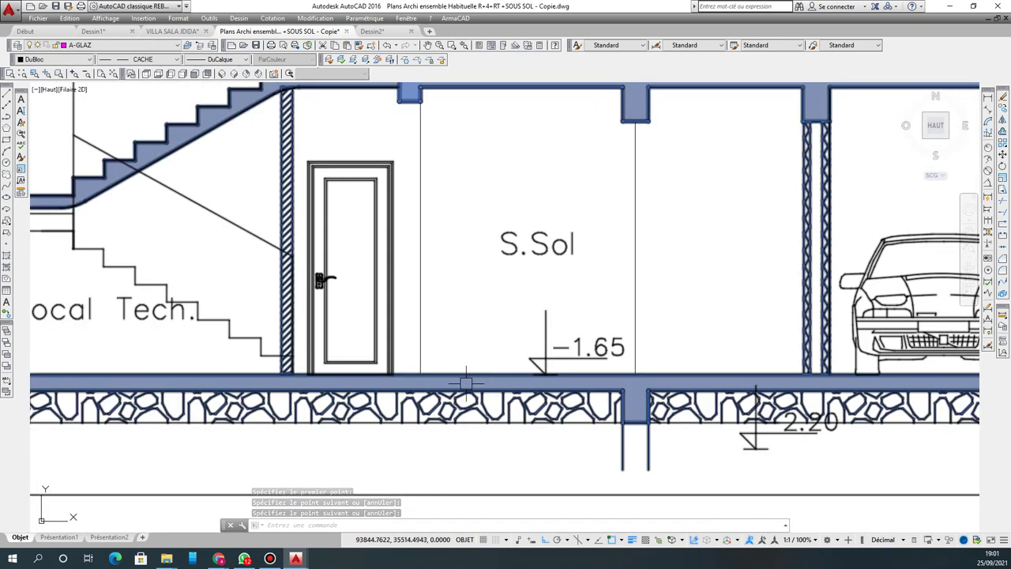
left_click(419, 342)
left_click(419, 376)
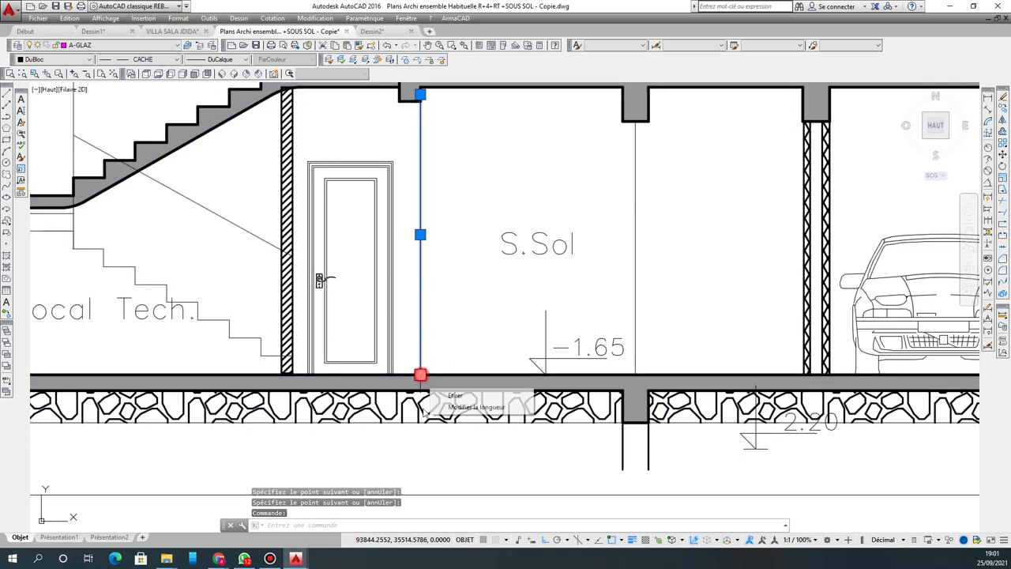
left_click(419, 442)
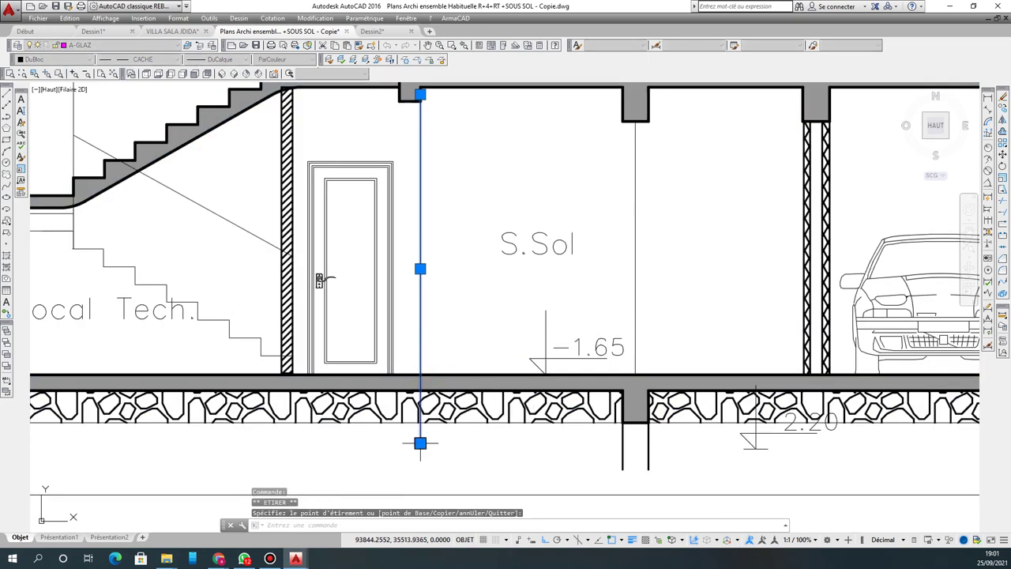
Step: Try to draw a rectangle from just above the S.Sol door down to the basement floor slab
left_click(7, 95)
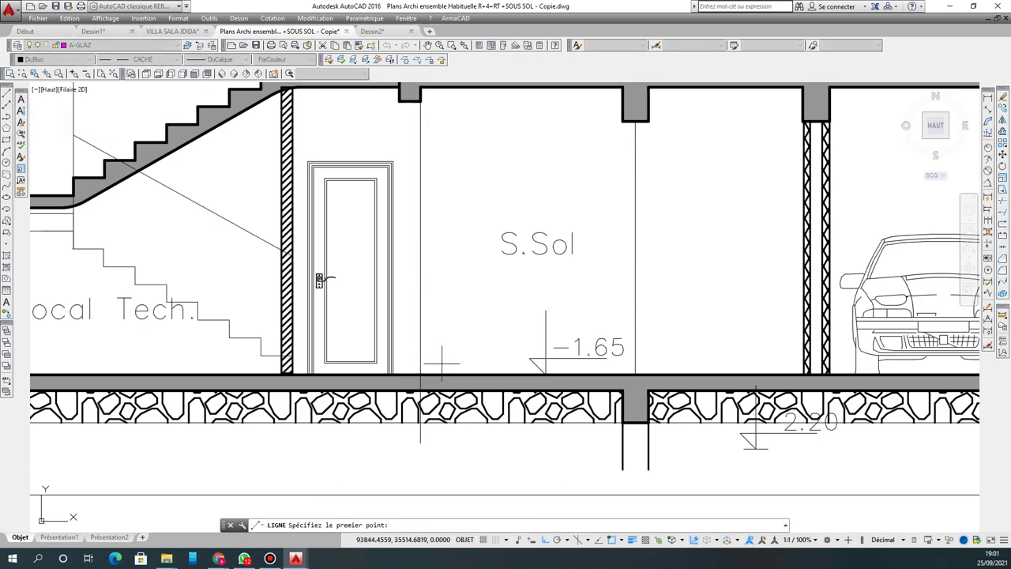
left_click(300, 128)
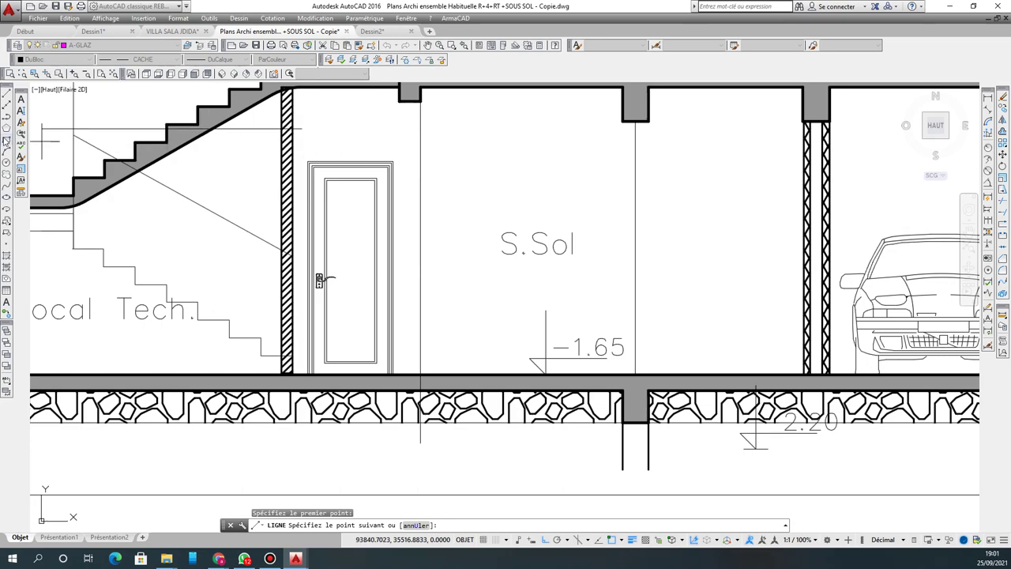
left_click(5, 140)
scroll(288, 154, "up", 4)
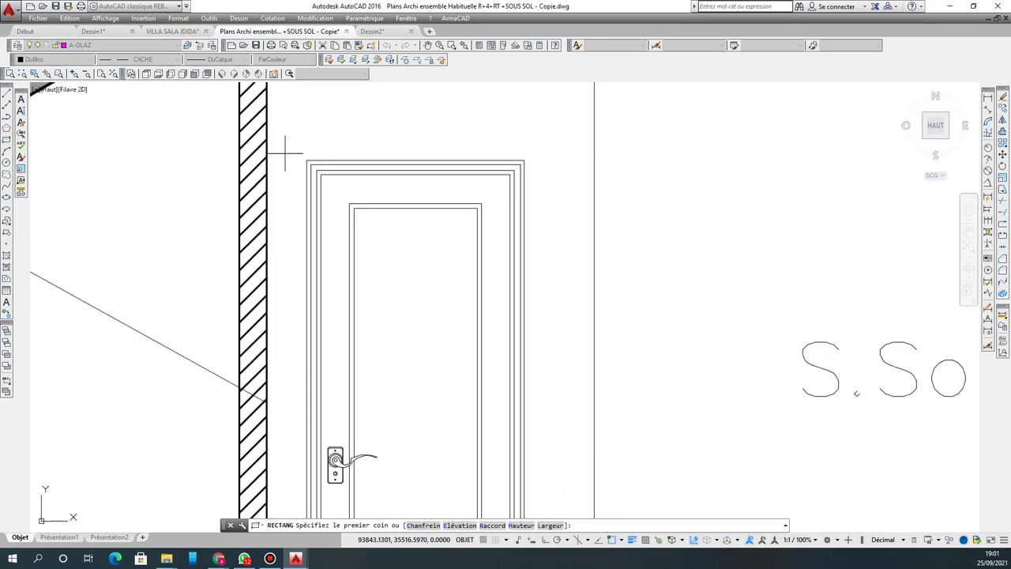
left_click(285, 153)
scroll(285, 152, "down", 8)
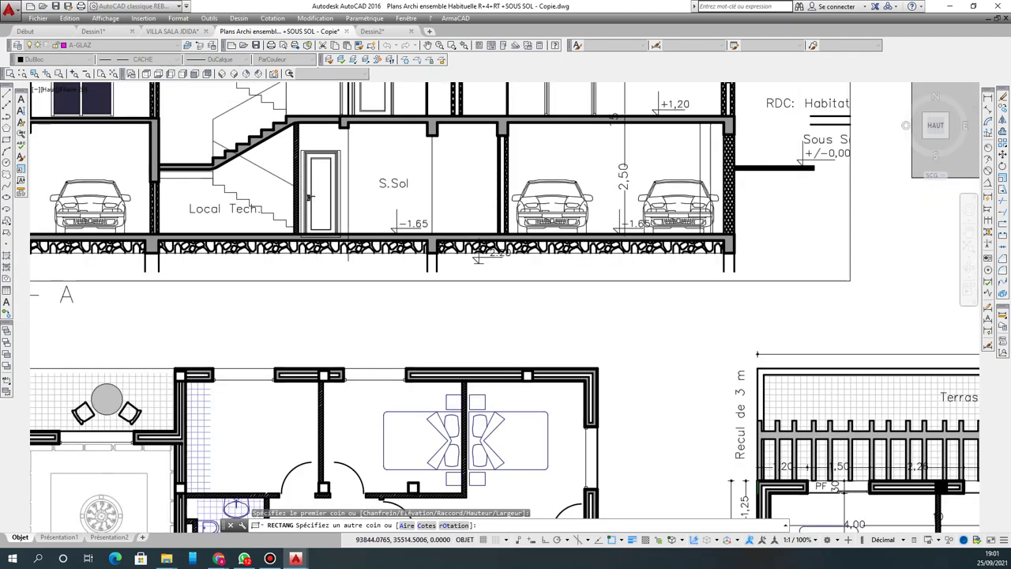
scroll(343, 237, "up", 3)
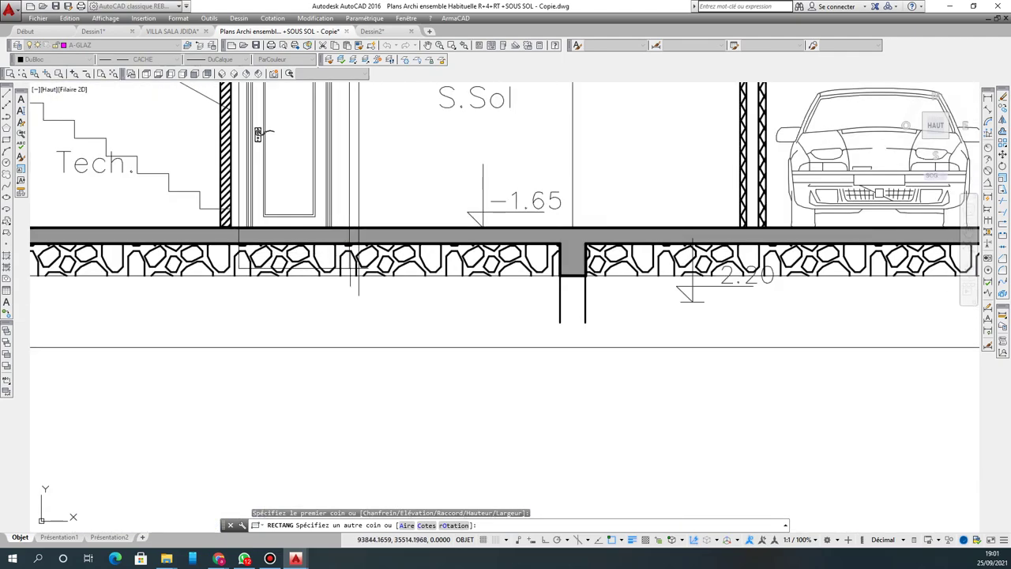
left_click(350, 237)
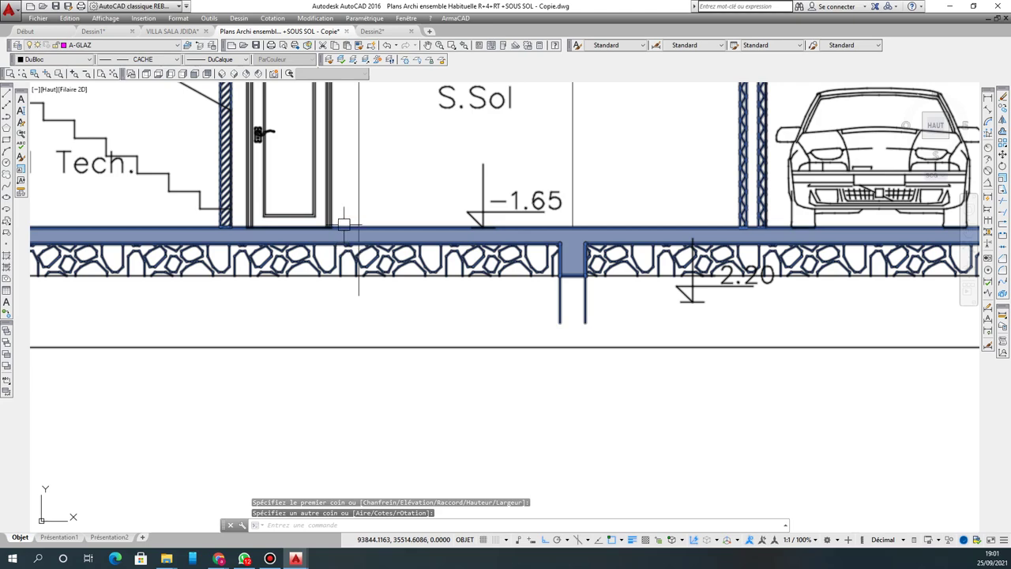
Step: Draw an upright rectangle in the empty space beside the plan sheet, below the separate Bloc E foundation plan
scroll(343, 223, "down", 5)
scroll(348, 142, "up", 4)
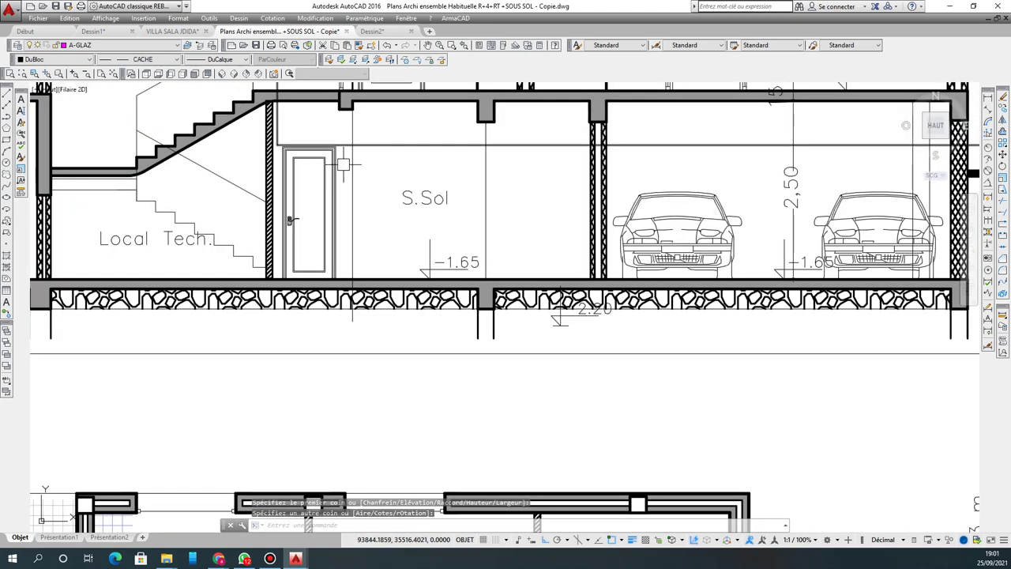
scroll(298, 320, "up", 4)
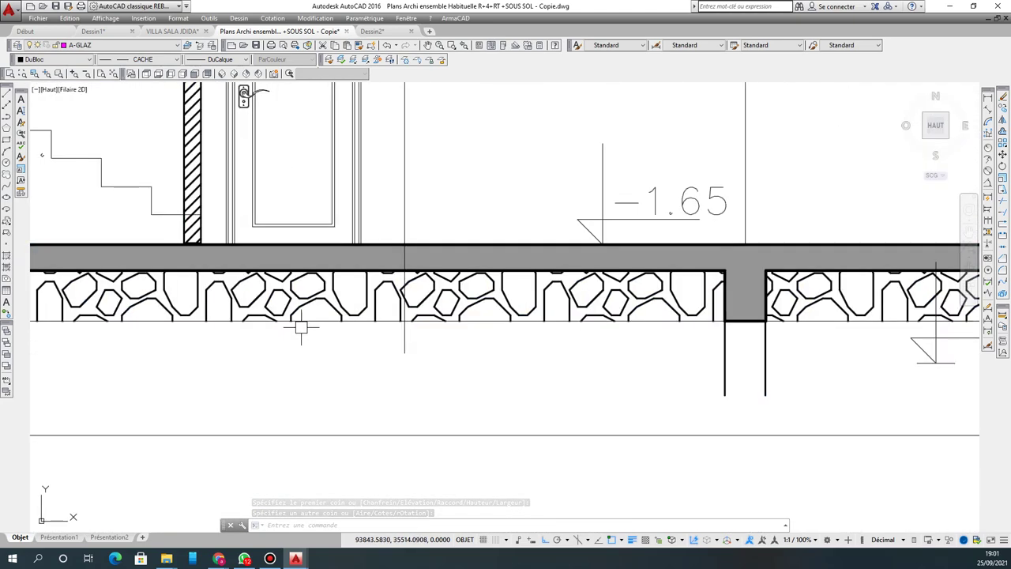
scroll(308, 286, "down", 2)
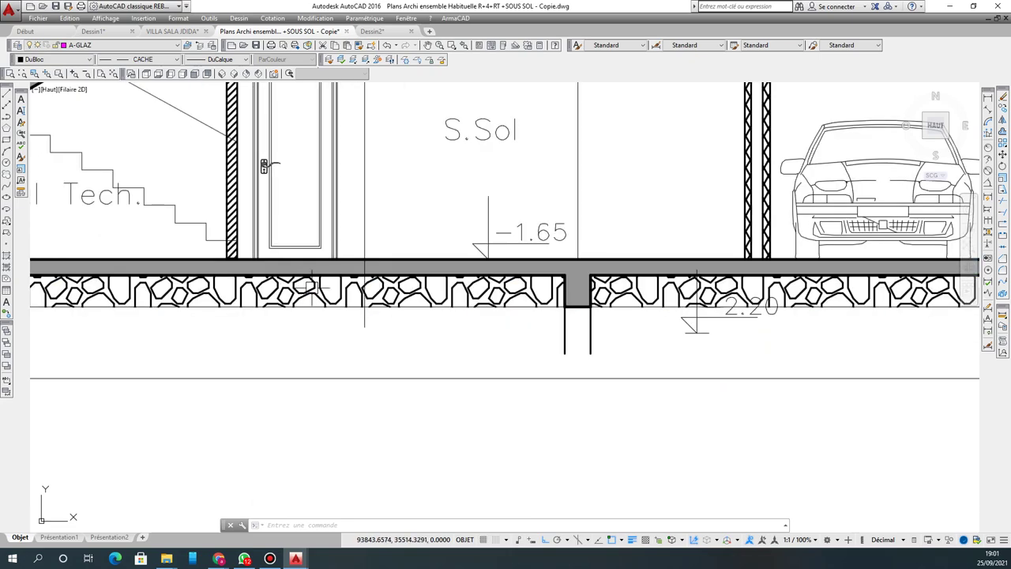
scroll(307, 217, "down", 2)
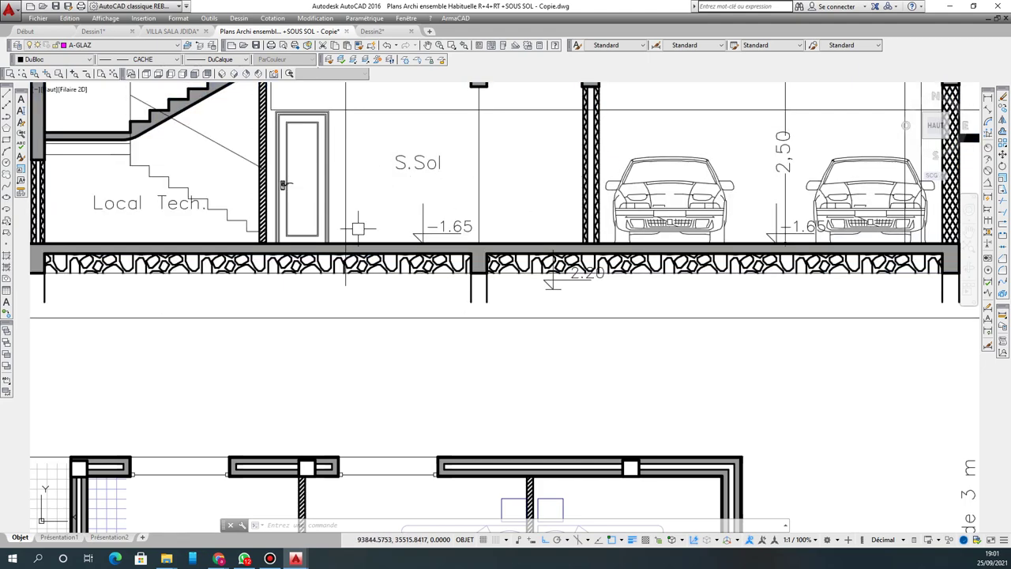
scroll(339, 225, "down", 2)
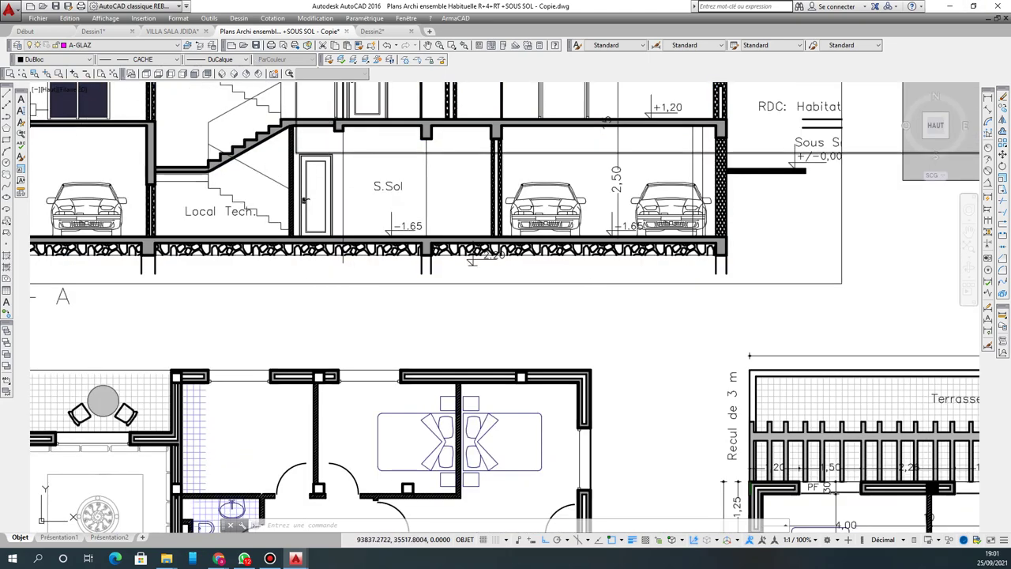
left_click(7, 139)
scroll(647, 292, "down", 5)
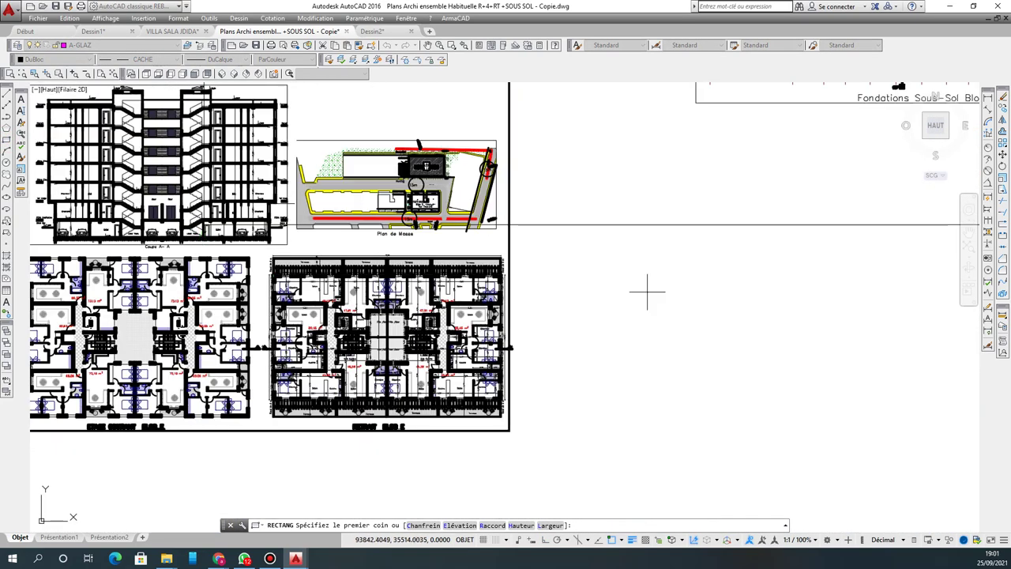
left_click(588, 255)
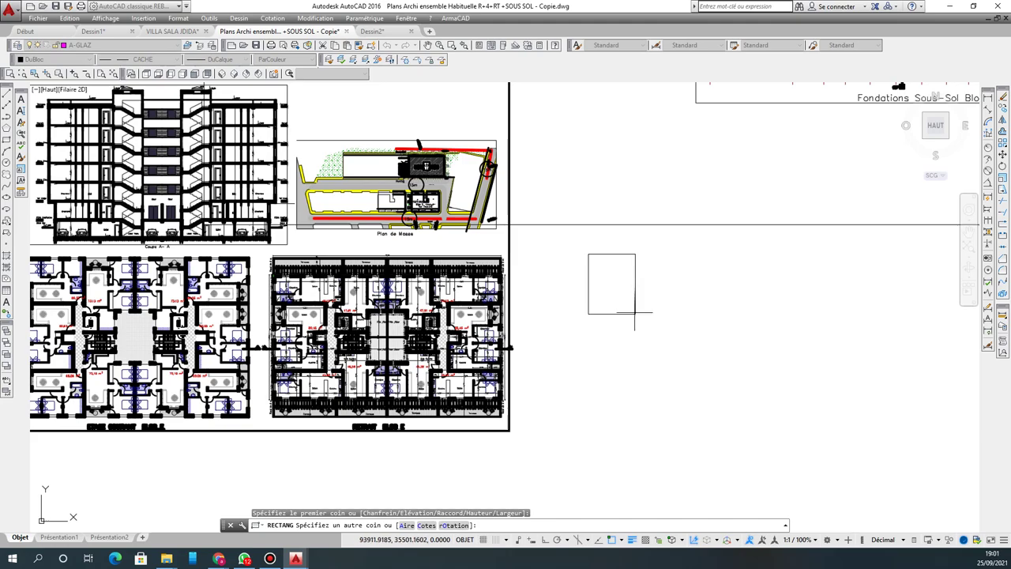
left_click(633, 311)
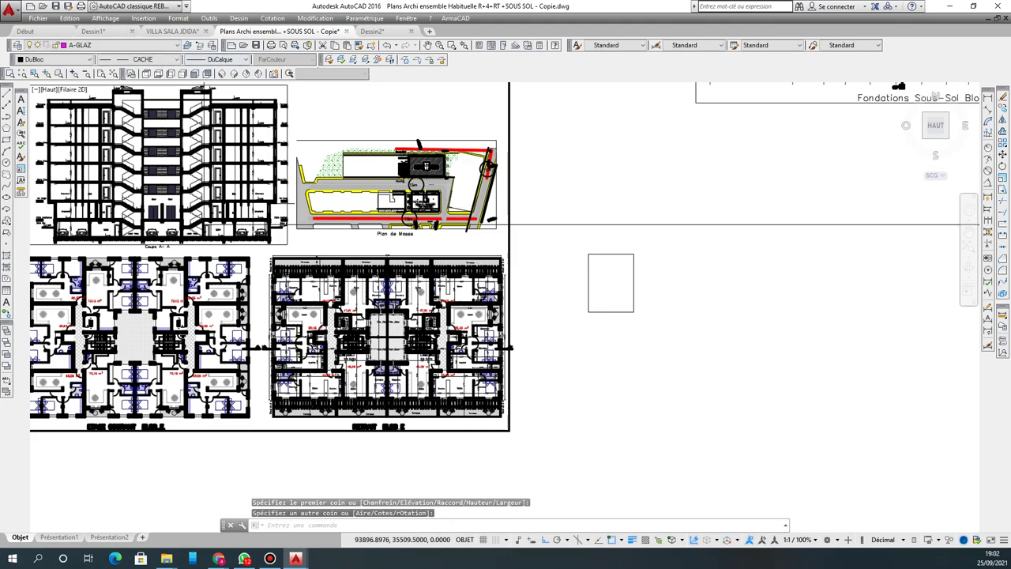
Step: Draw a smaller upright rectangle inside the one beside the plan sheet
scroll(560, 262, "down", 3)
scroll(330, 214, "up", 3)
scroll(352, 263, "up", 4)
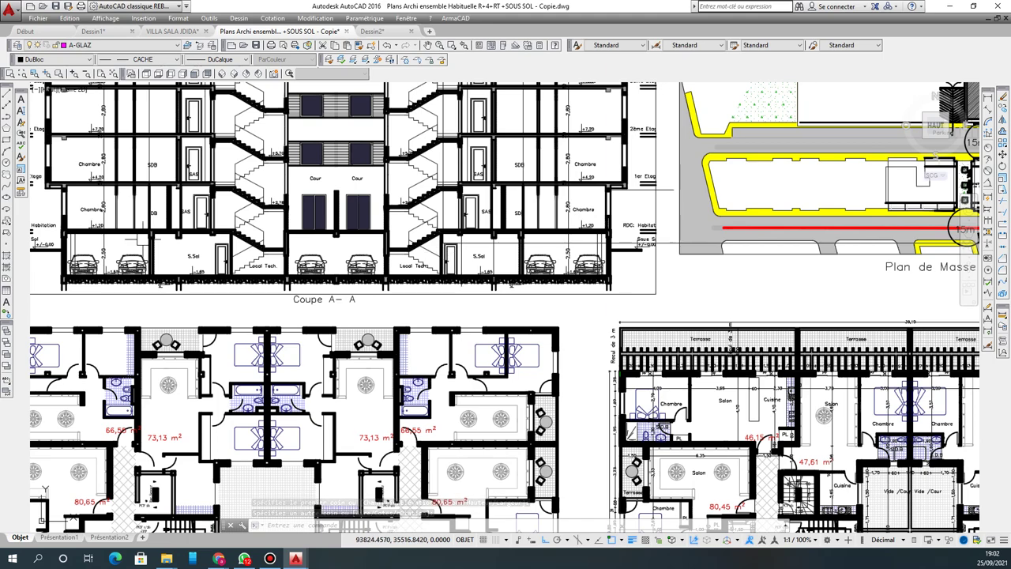
left_click(458, 270)
scroll(446, 257, "up", 3)
scroll(446, 256, "down", 6)
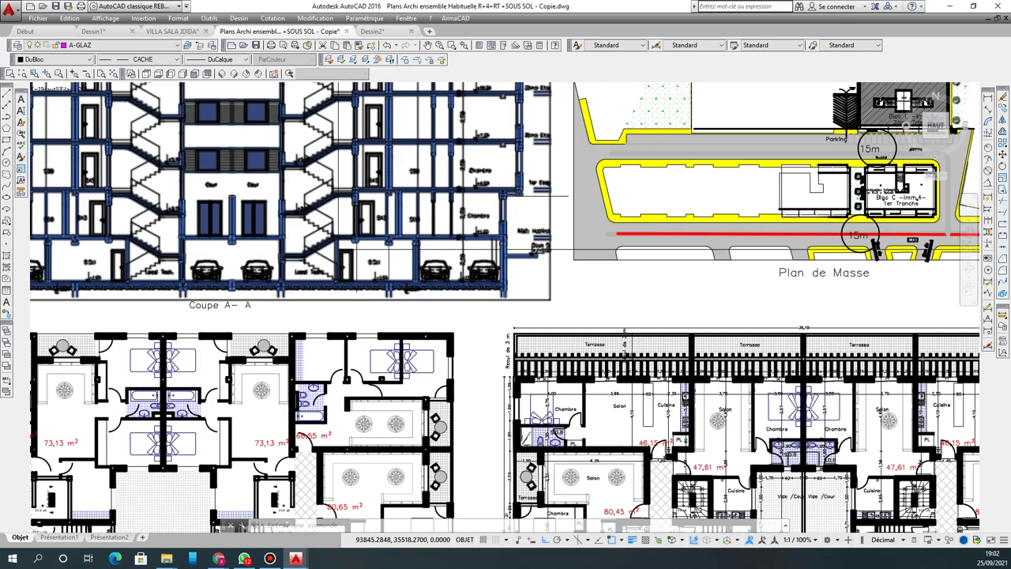
scroll(365, 241, "down", 5)
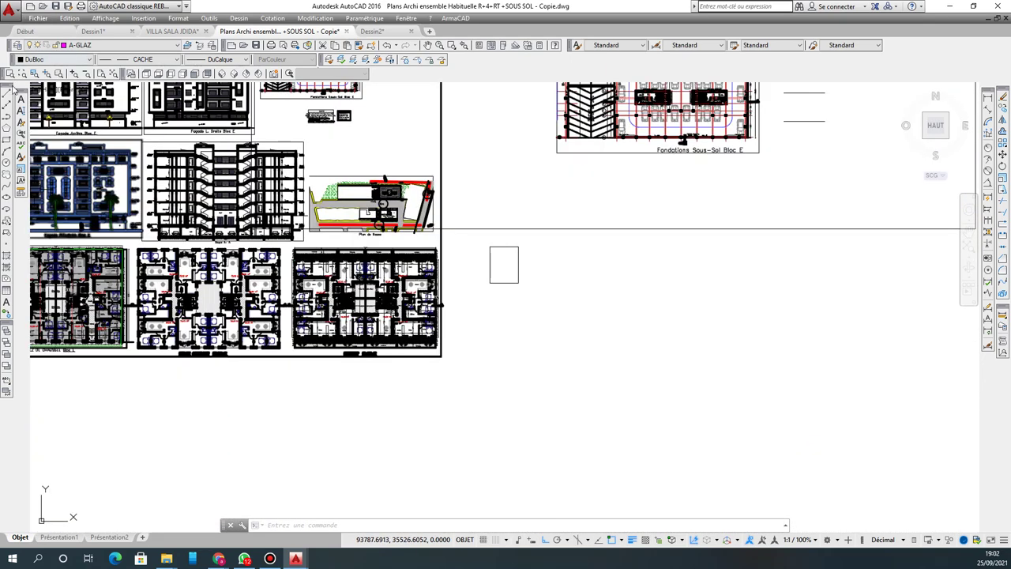
left_click(6, 144)
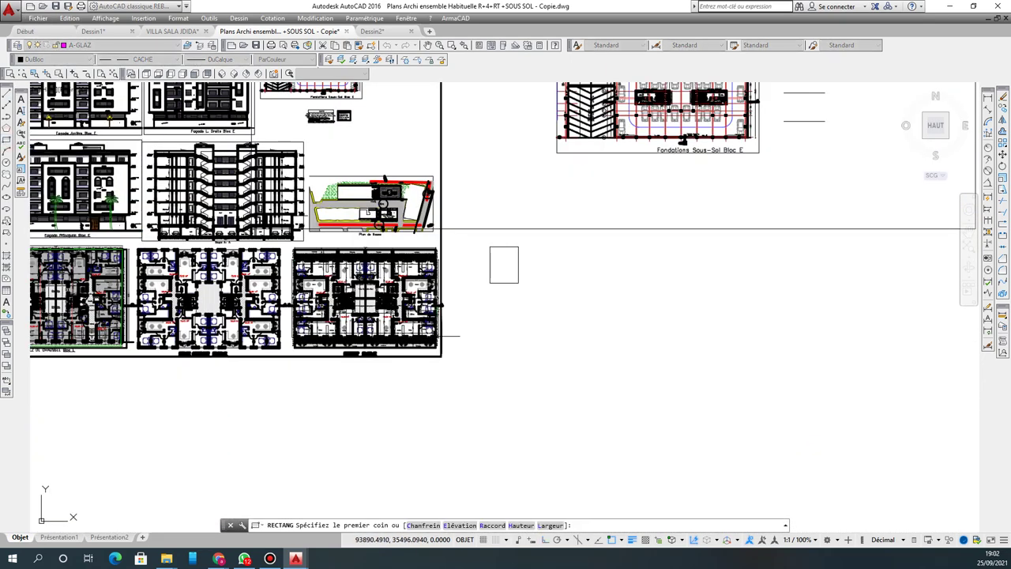
scroll(485, 277, "up", 3)
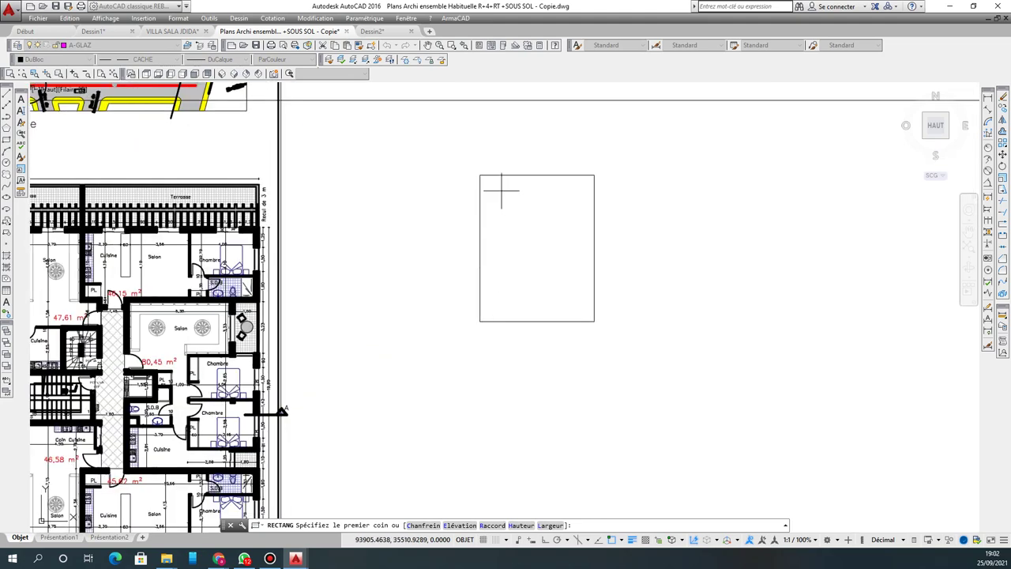
left_click(498, 190)
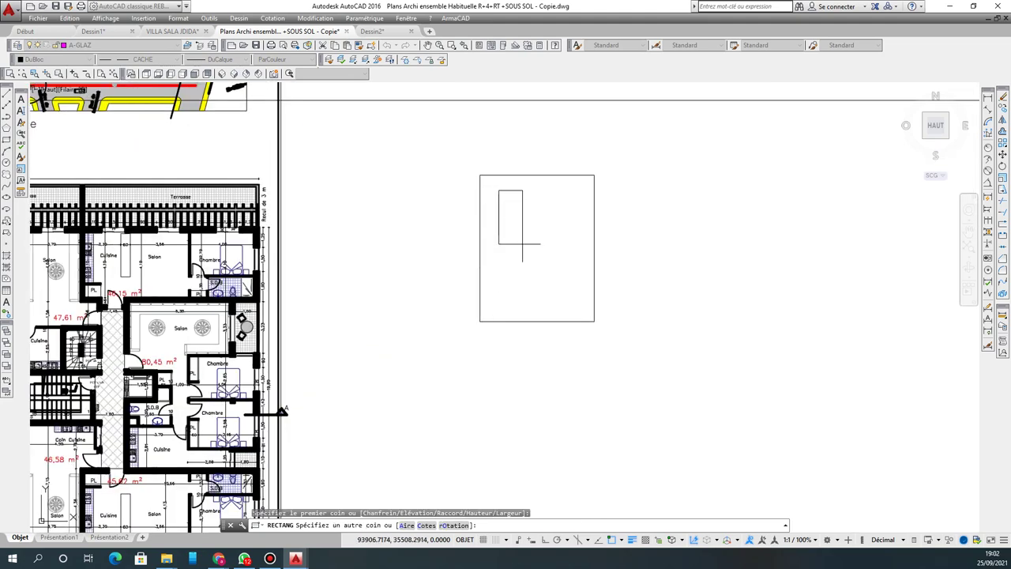
left_click(558, 288)
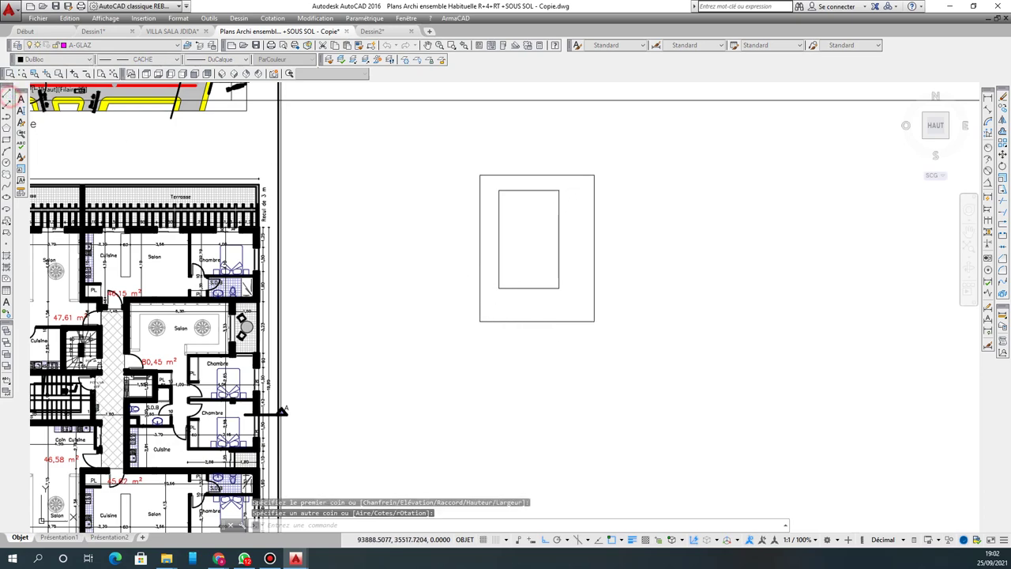
left_click(7, 96)
left_click(489, 293)
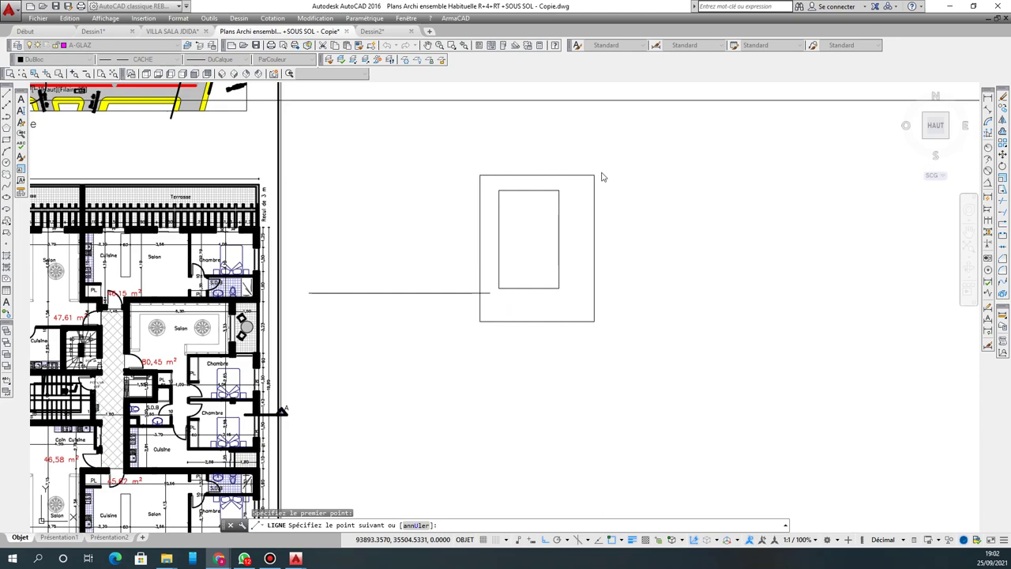
key("Escape")
Step: Erase the two nested rectangles beside the plan sheet
left_click(626, 158)
left_click(411, 385)
key("Delete")
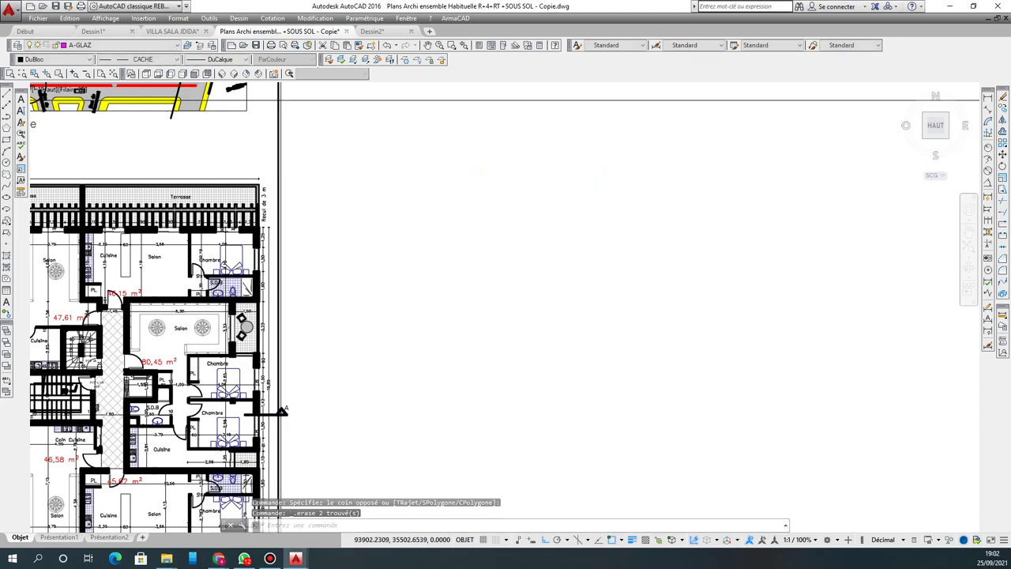
Step: Examine the Bloc E basement foundation plan with its ramp, parking and column grid, and the Bloc E ground-floor plan
scroll(542, 237, "down", 3)
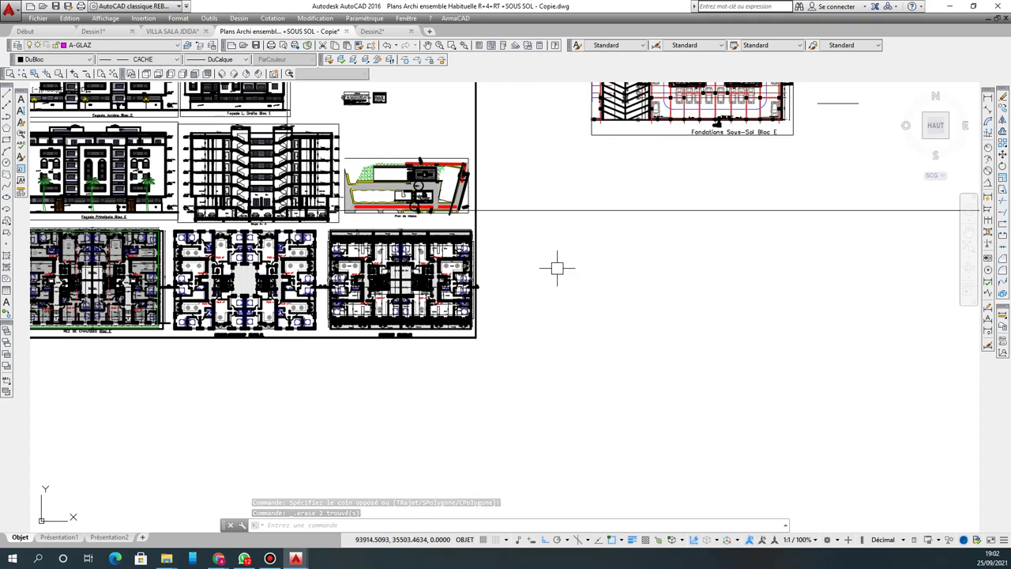
scroll(523, 296, "down", 2)
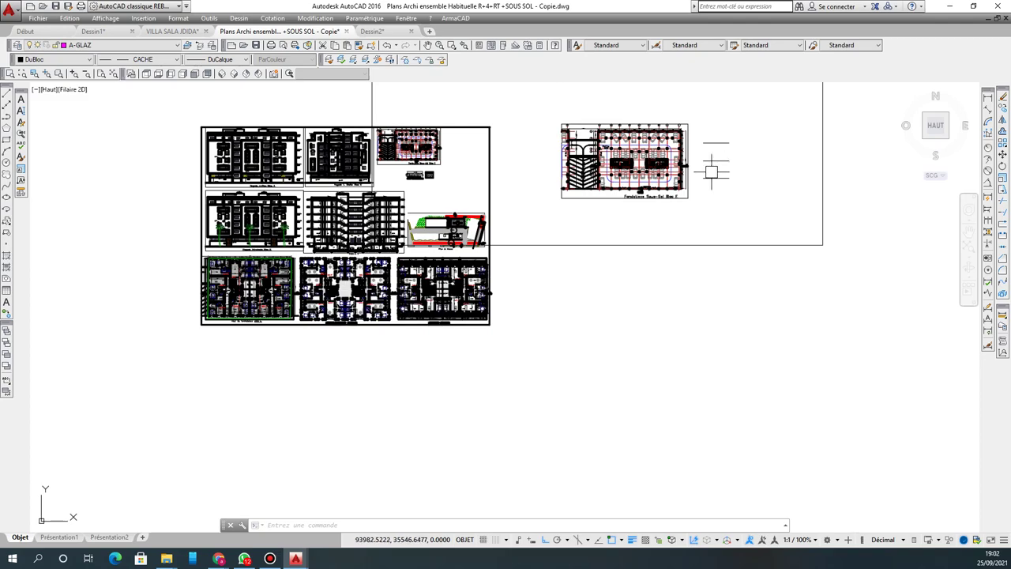
scroll(639, 154, "up", 5)
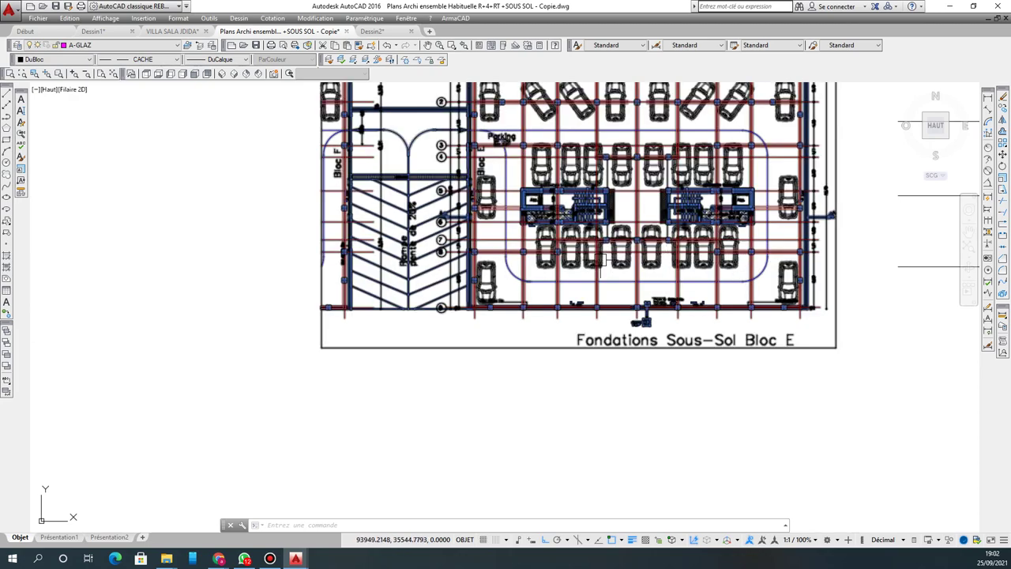
scroll(548, 280, "down", 2)
scroll(463, 198, "up", 4)
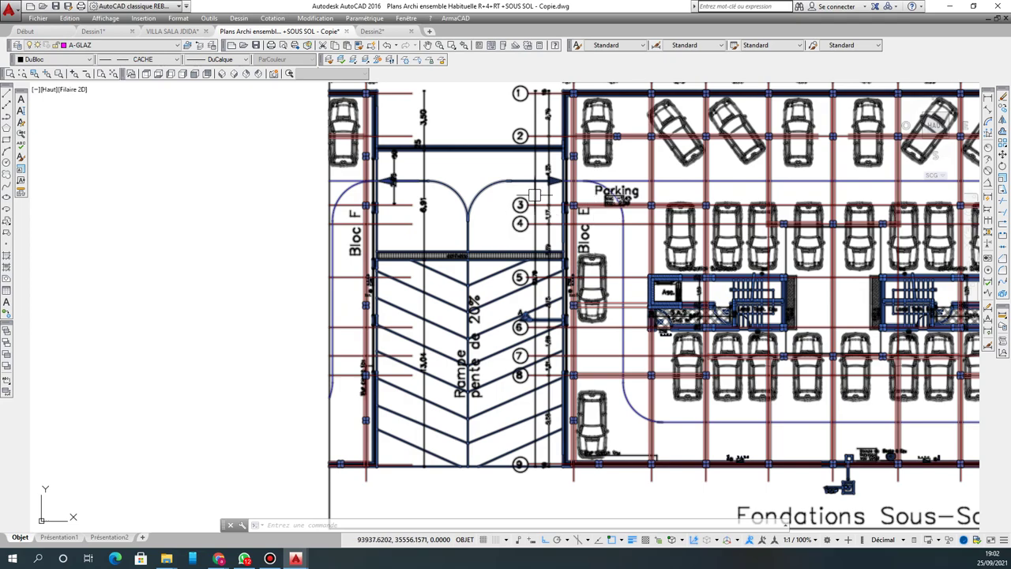
scroll(580, 175, "up", 4)
scroll(530, 199, "down", 6)
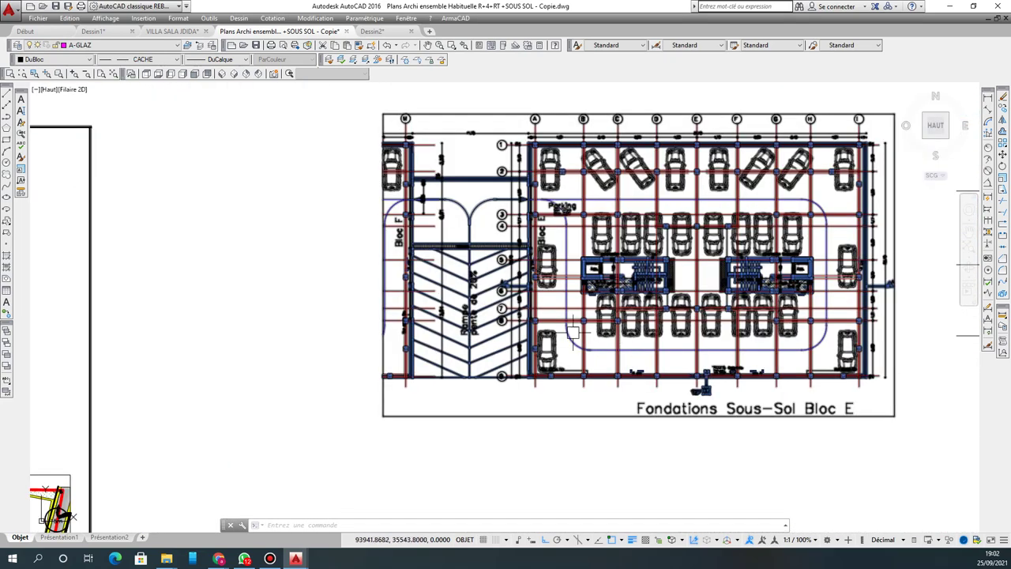
scroll(557, 204, "up", 2)
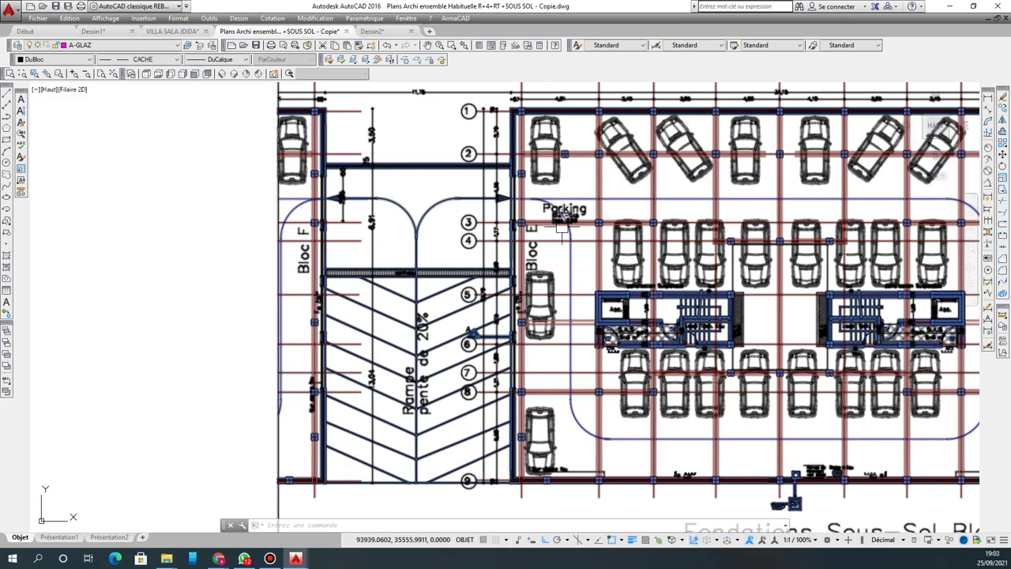
scroll(557, 203, "down", 4)
scroll(778, 182, "down", 5)
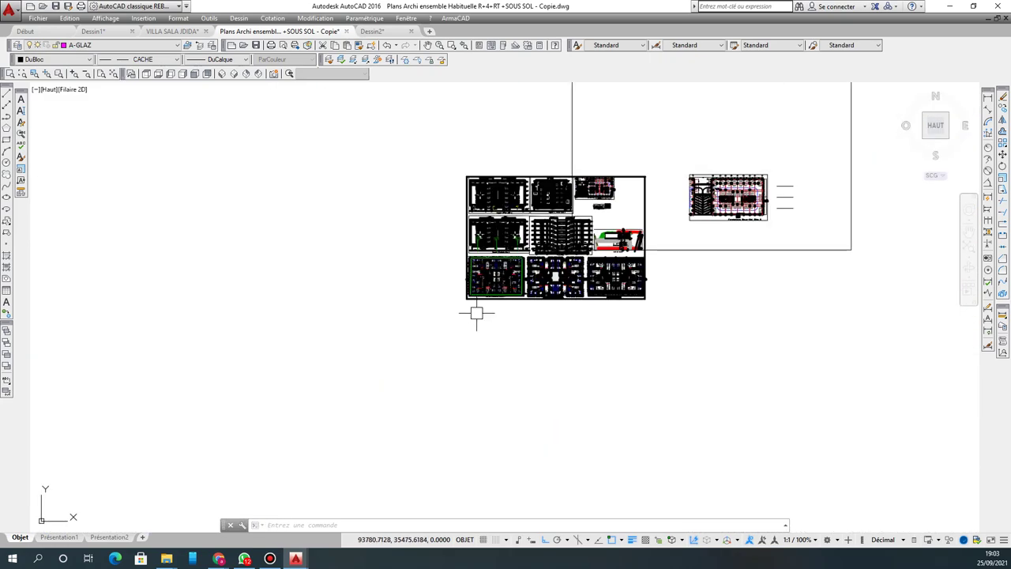
scroll(521, 272, "up", 4)
scroll(455, 288, "up", 6)
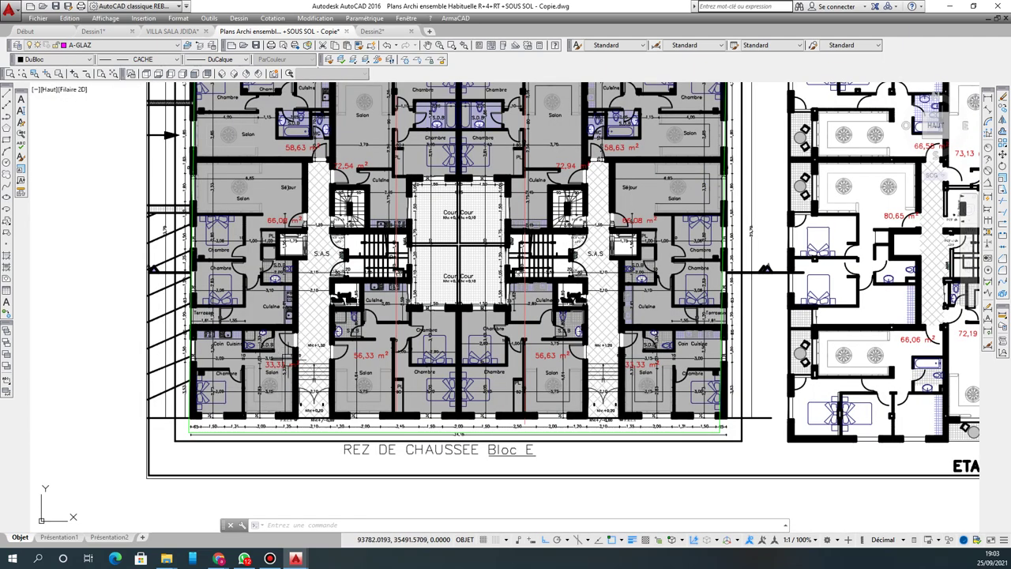
Step: Examine the apartments, entrance halls and central courtyard of the Bloc E ground-floor plan, along with the neighbouring typical-floor plan
scroll(432, 394, "down", 2)
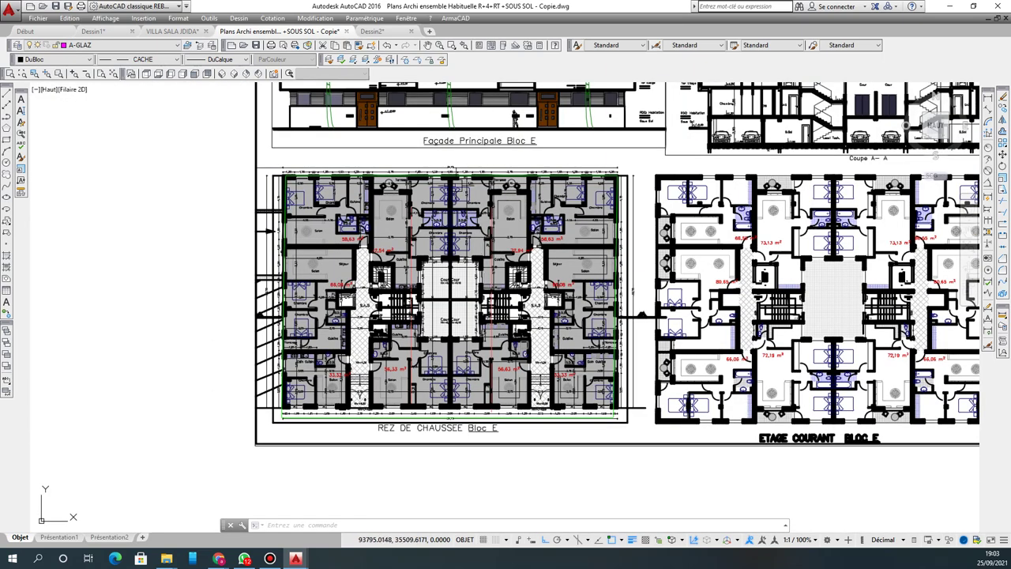
scroll(470, 186, "up", 4)
scroll(454, 205, "down", 4)
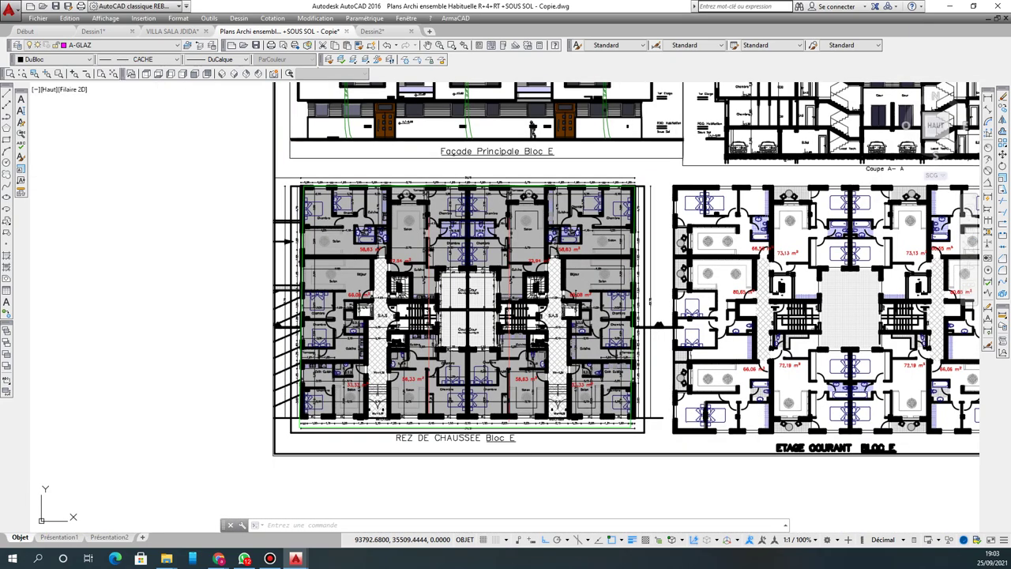
scroll(378, 388, "up", 3)
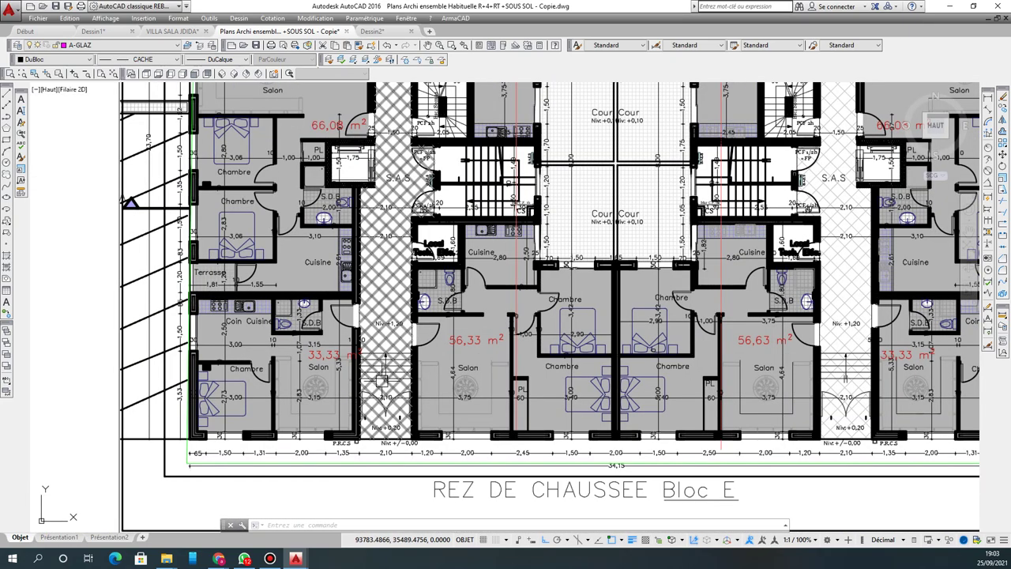
scroll(372, 383, "down", 1)
scroll(448, 379, "down", 1)
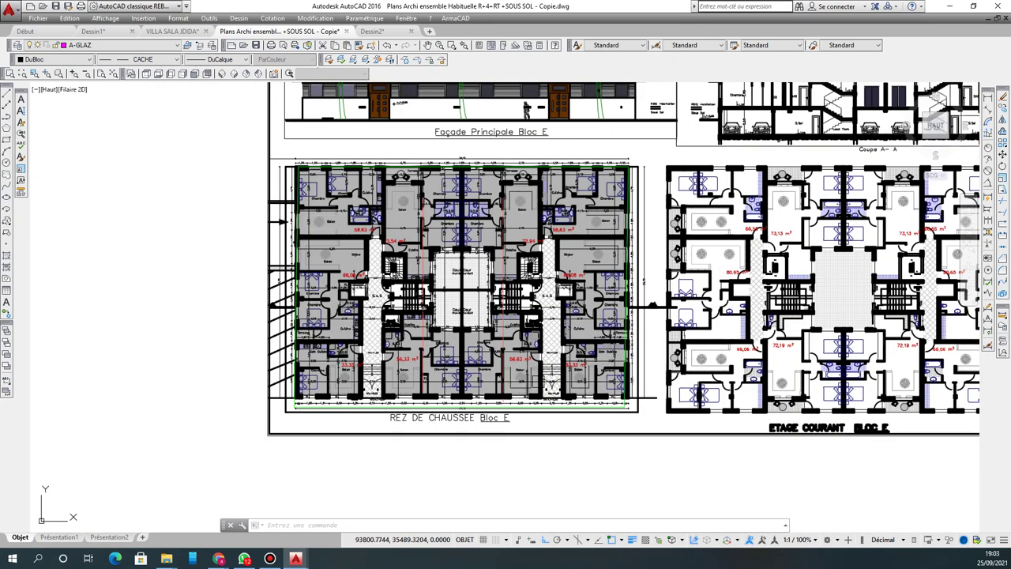
scroll(525, 369, "up", 3)
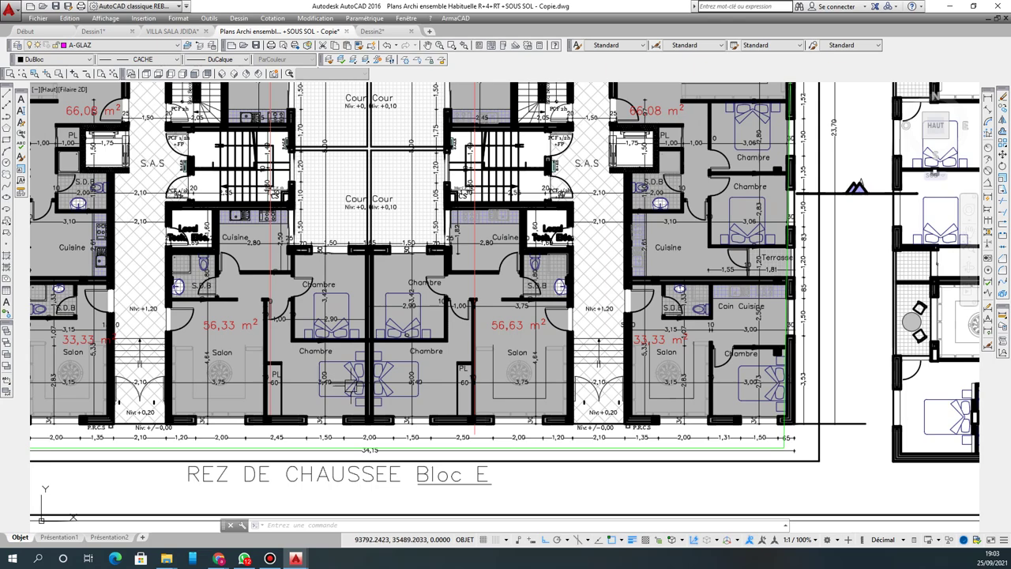
scroll(420, 370, "down", 2)
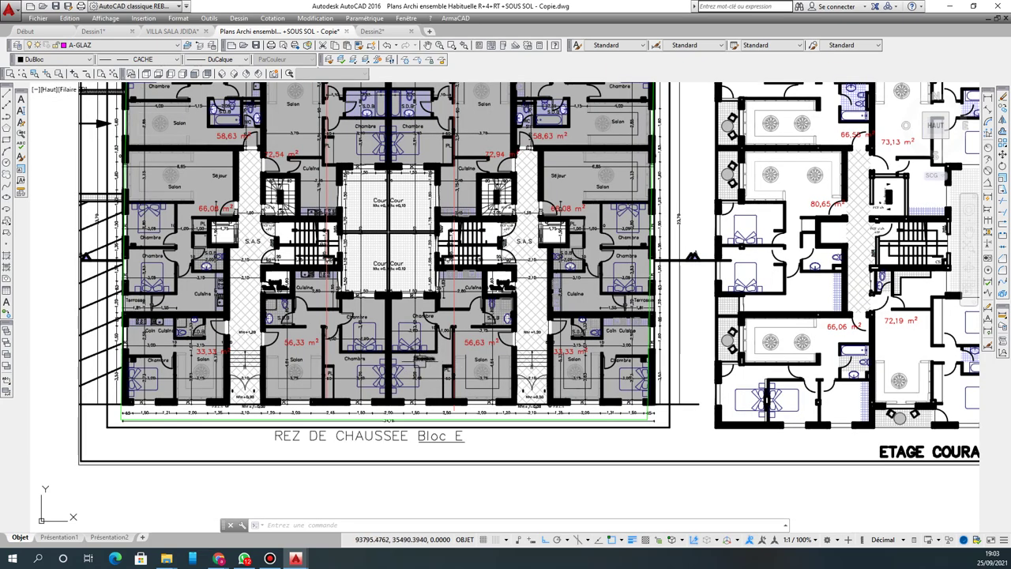
scroll(415, 369, "down", 2)
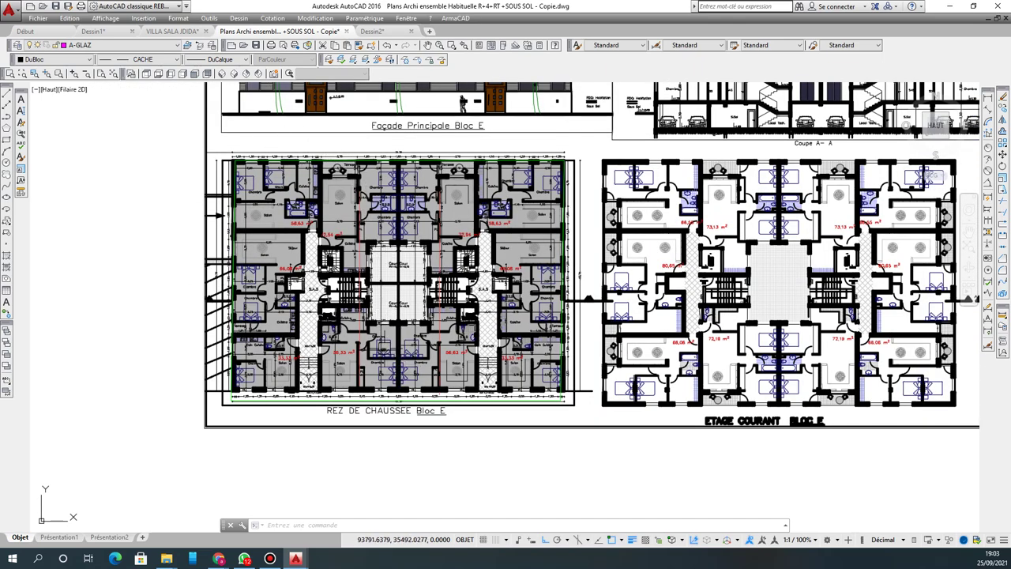
left_click(223, 140)
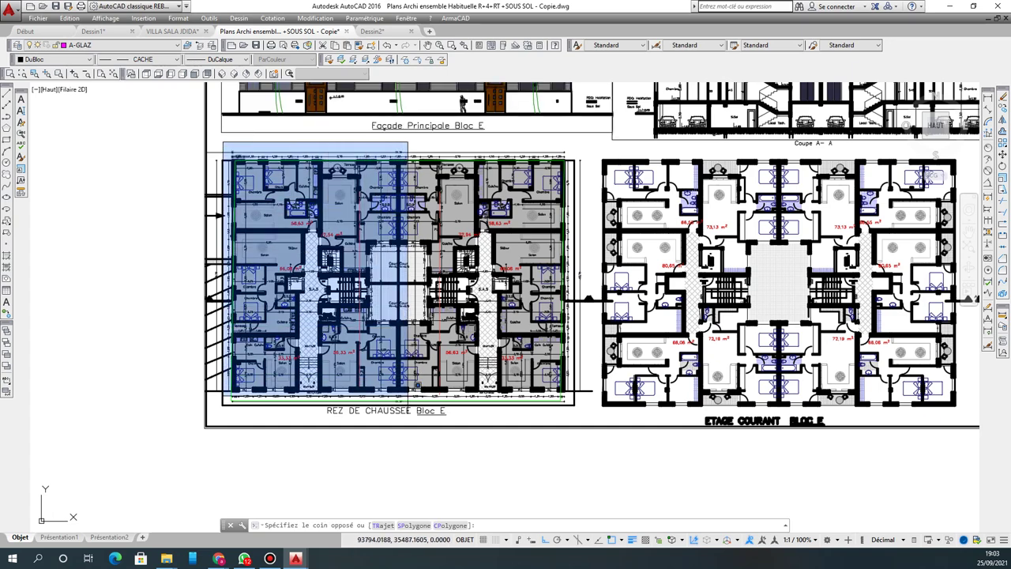
left_click(407, 397)
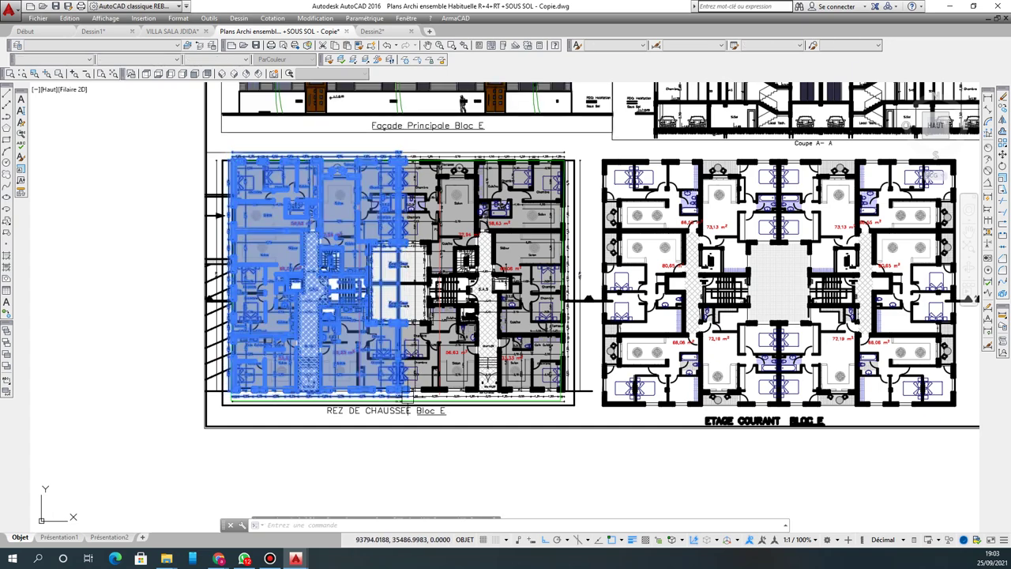
type("co")
key("Return")
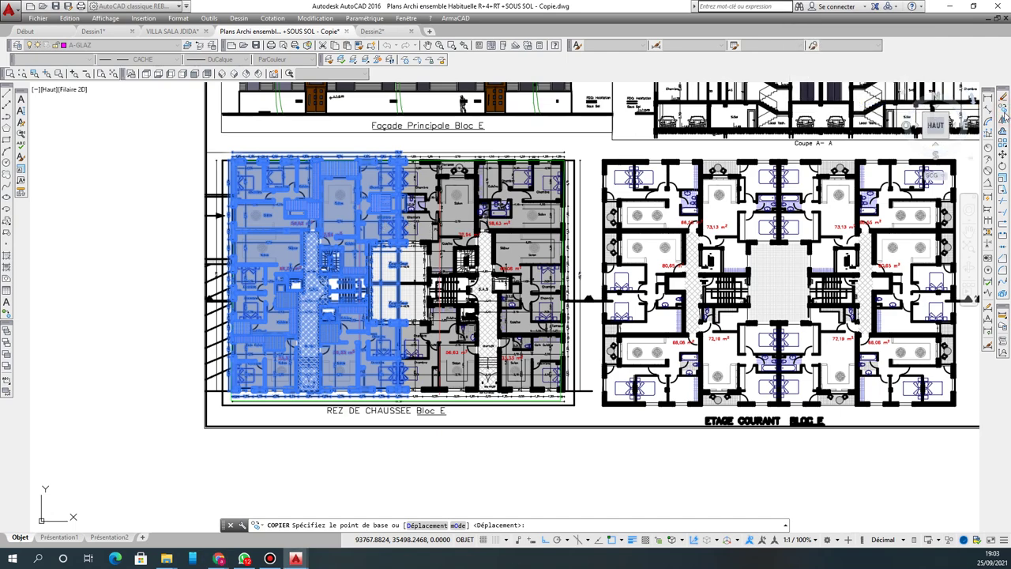
key("Escape")
Step: Copy the western half of the Bloc E ground-floor plan into the empty space below the plan sheet
left_click(219, 145)
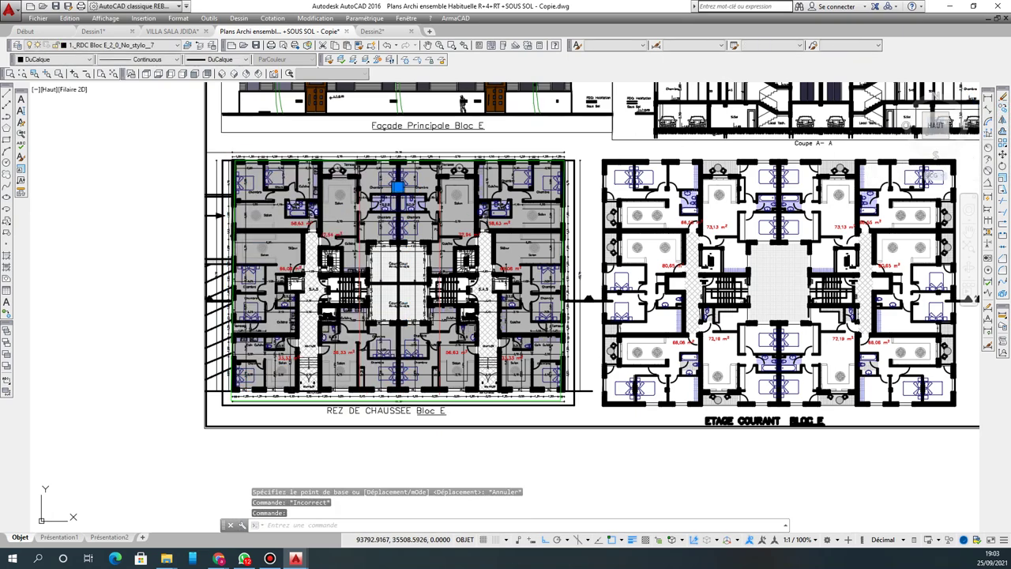
left_click(218, 148)
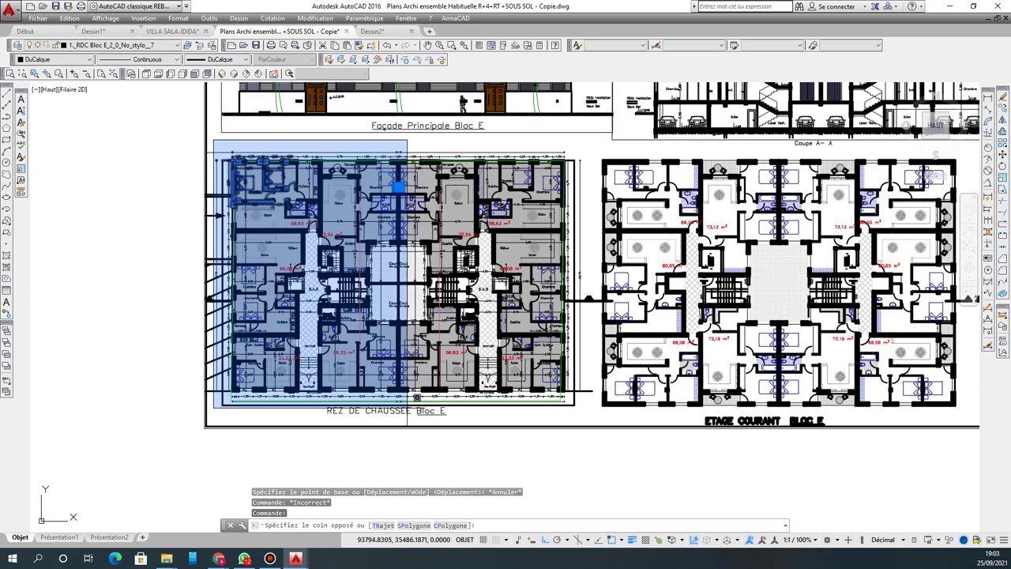
left_click(405, 411)
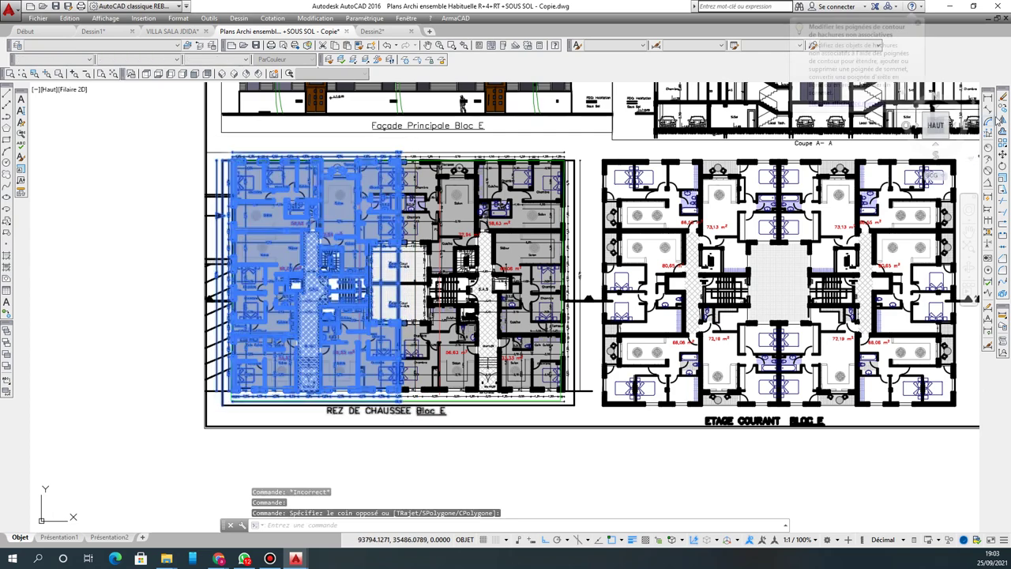
type("co")
key("Return")
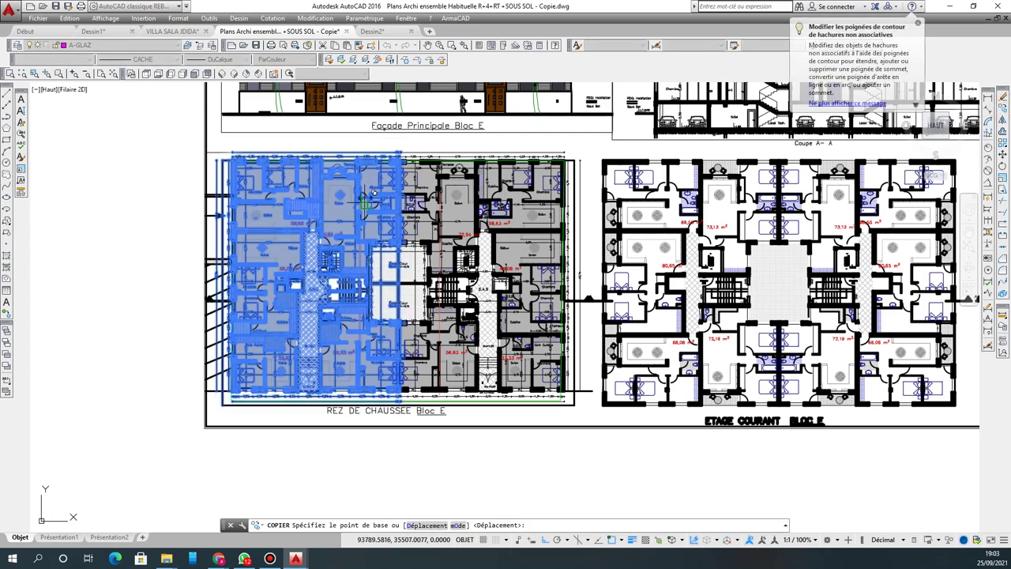
left_click(371, 189)
scroll(370, 186, "down", 5)
scroll(368, 195, "down", 2)
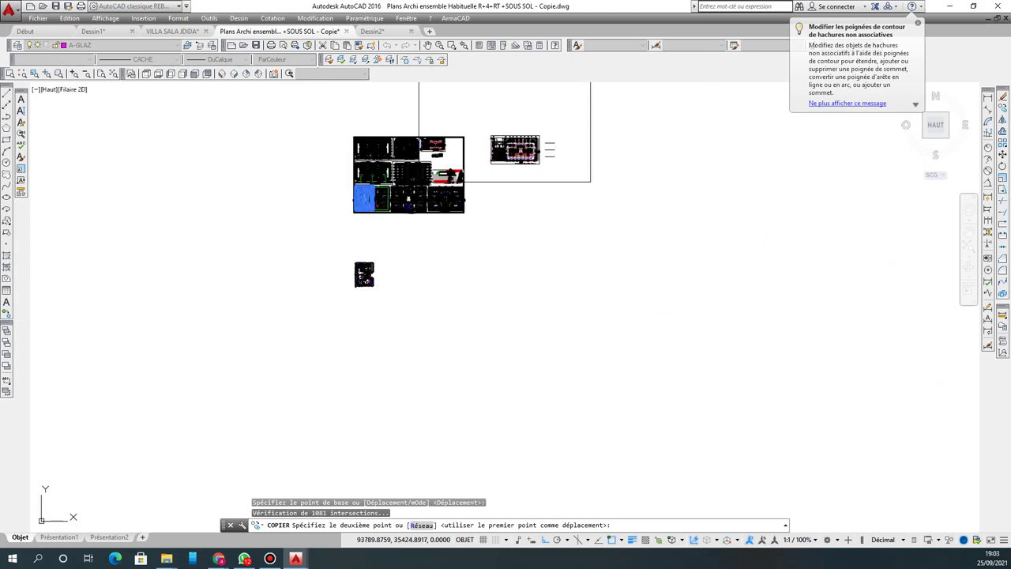
left_click(369, 270)
right_click(370, 269)
left_click(396, 276)
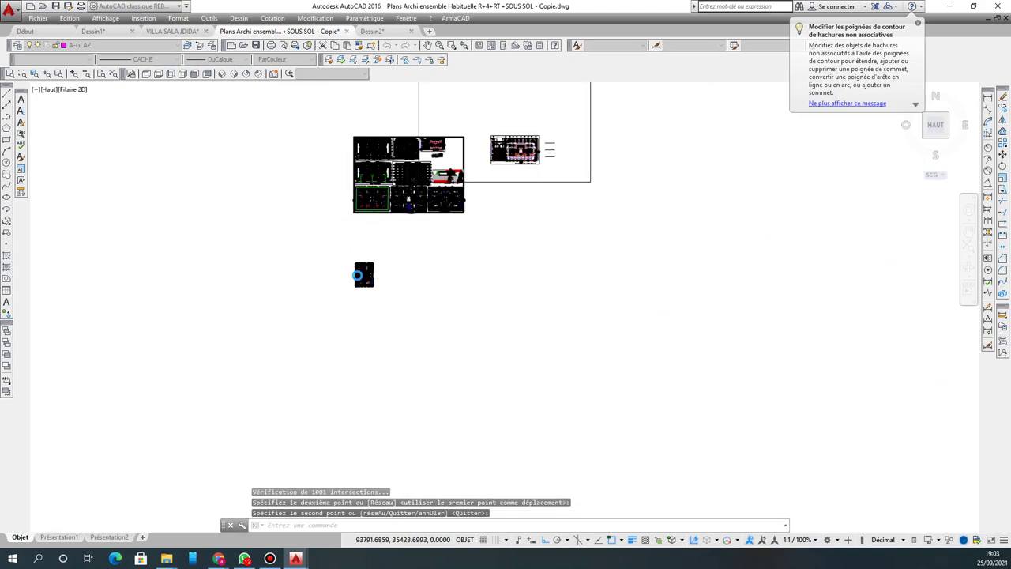
Step: Mirror the copied half-plan about a vertical axis through the outer corner of its shared central wall, keeping the source objects
scroll(379, 261, "up", 10)
scroll(400, 224, "down", 5)
scroll(399, 224, "up", 8)
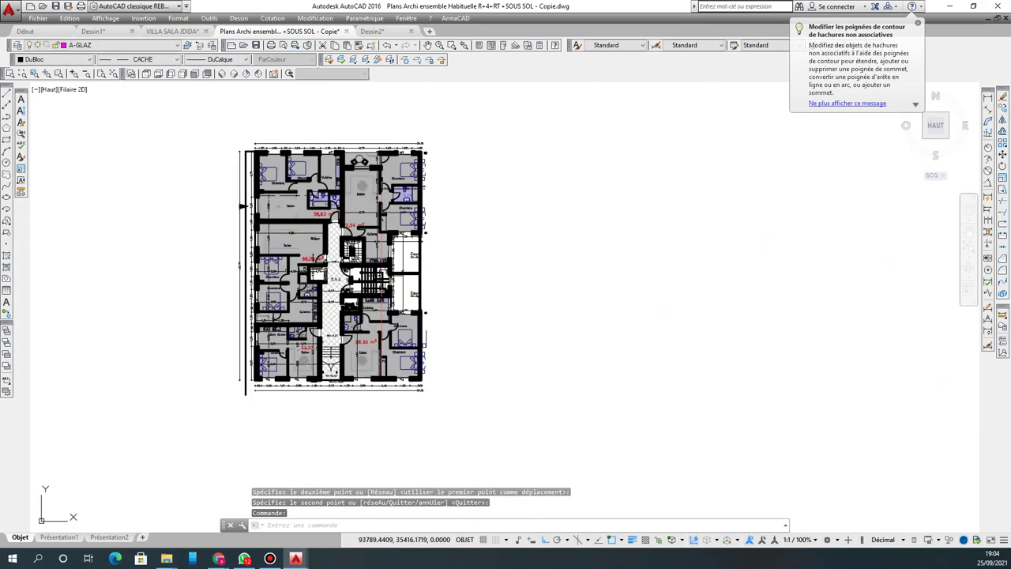
scroll(418, 252, "down", 4)
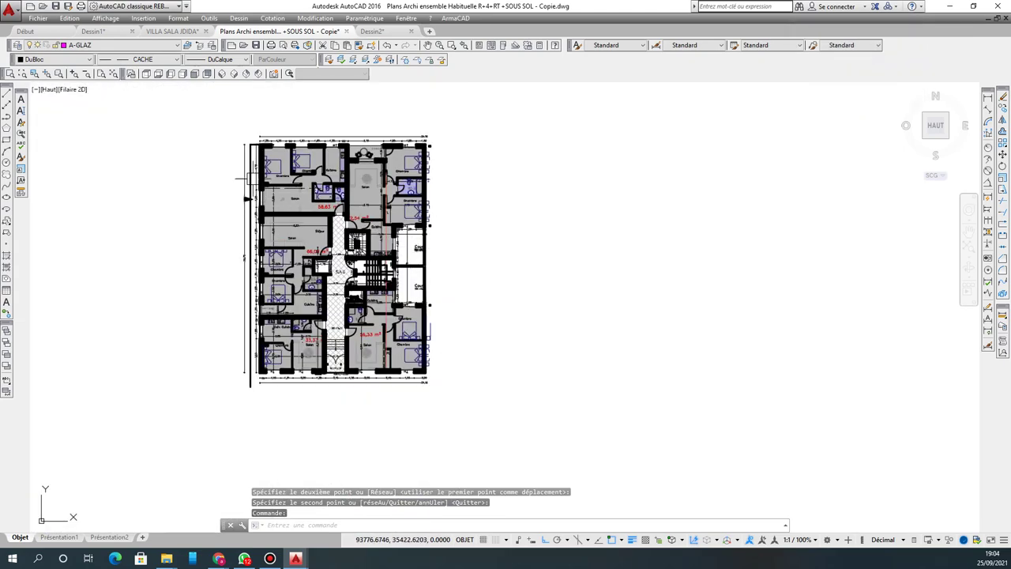
left_click(210, 120)
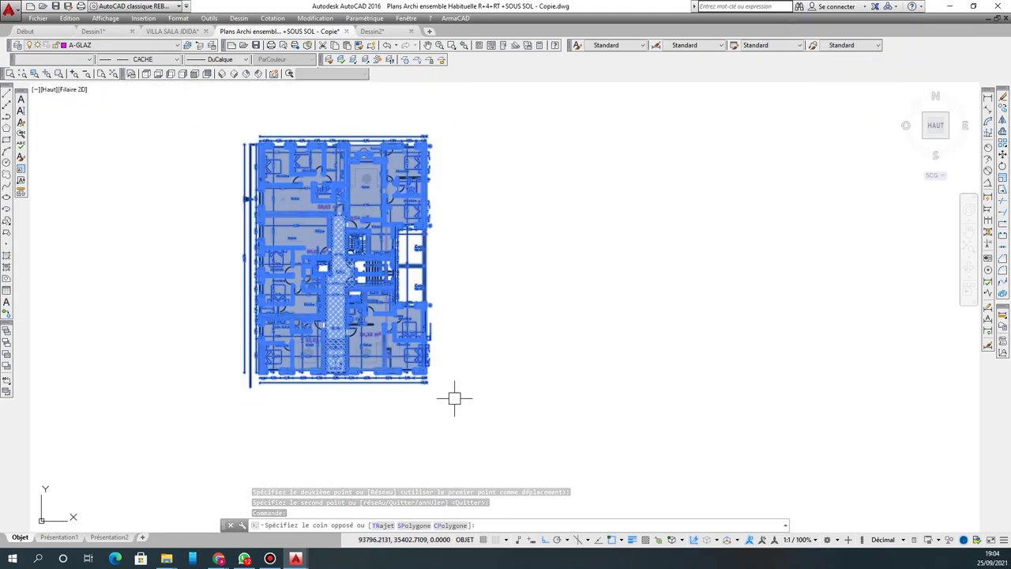
left_click(454, 398)
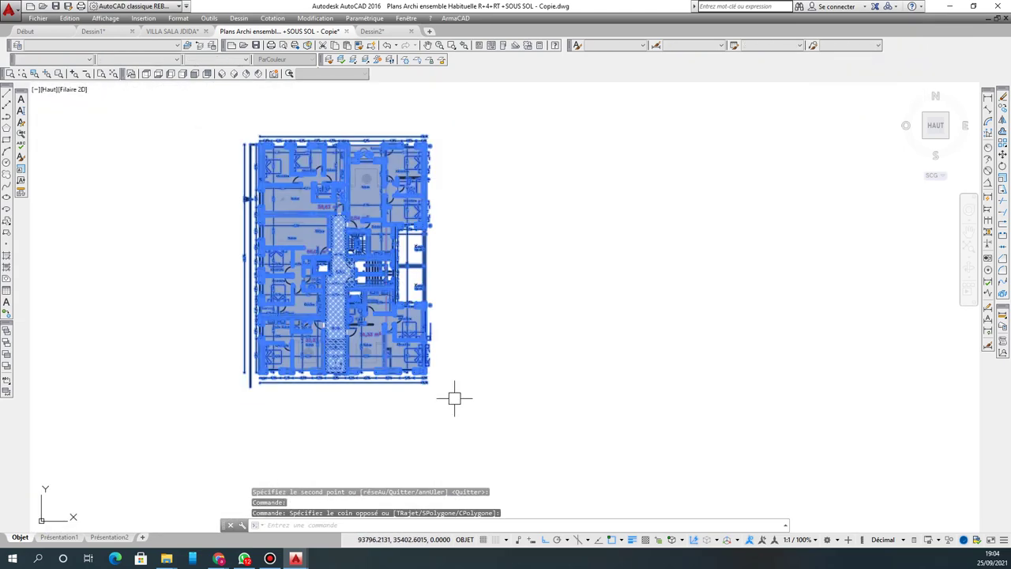
left_click(1003, 120)
scroll(432, 145, "up", 5)
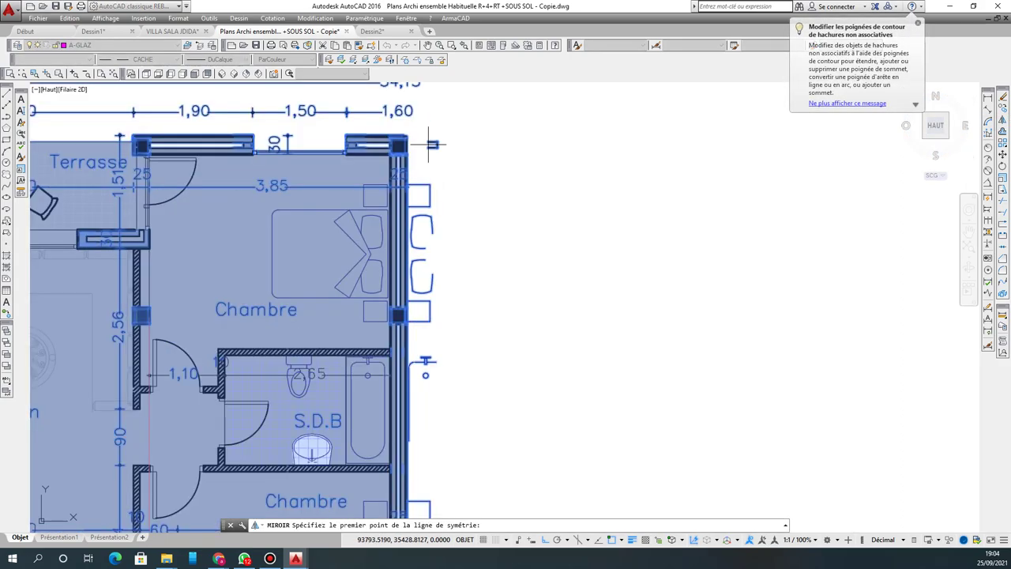
scroll(432, 145, "up", 1)
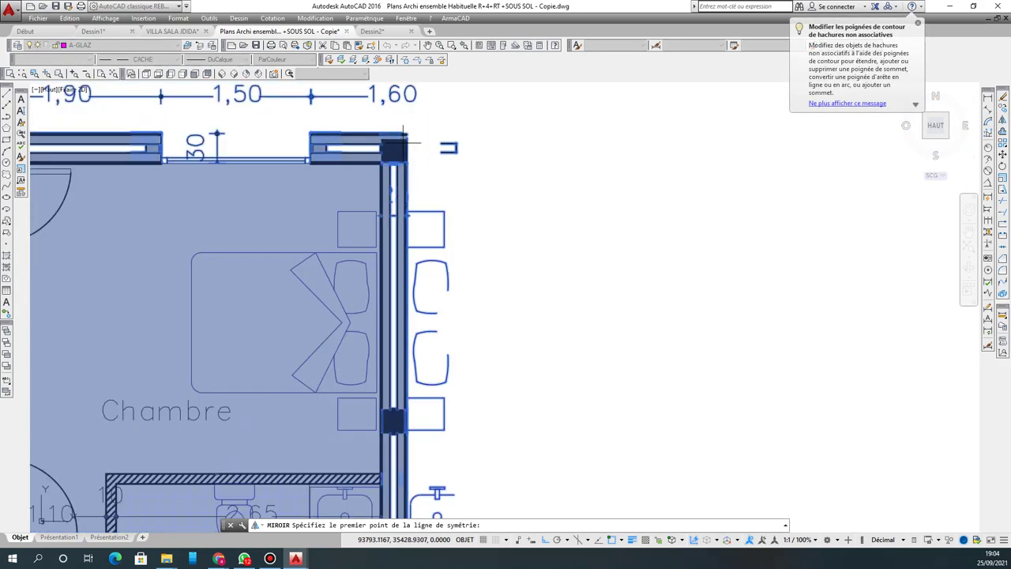
left_click(405, 138)
scroll(426, 234, "down", 4)
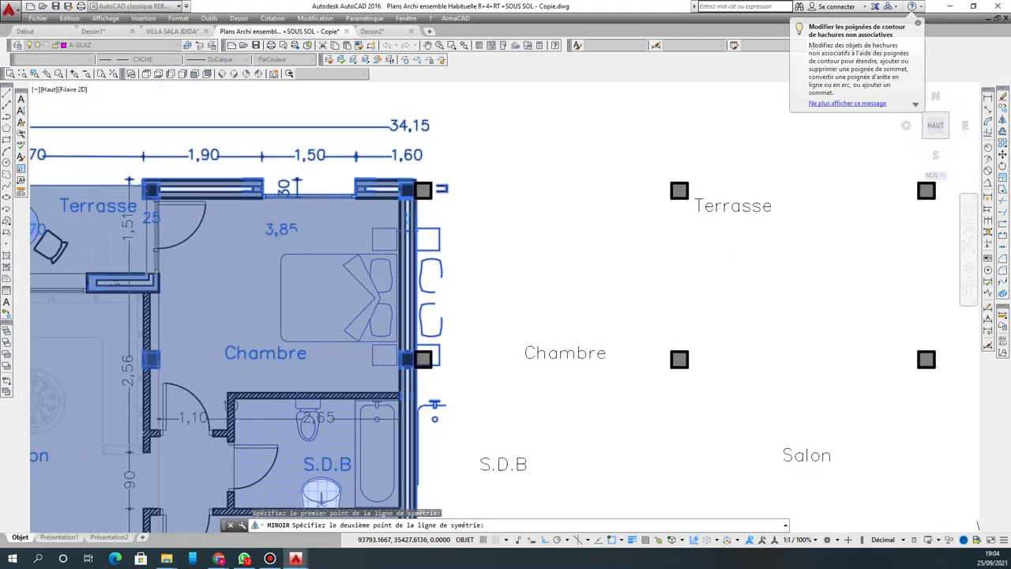
left_click(431, 127)
key("Return")
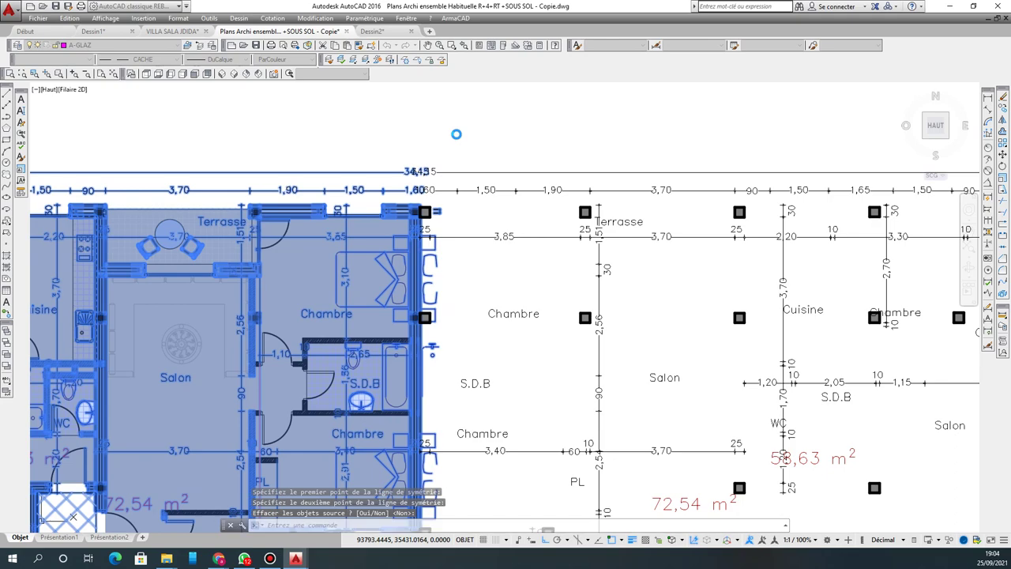
Step: Erase the entire copied and mirrored ground-floor plan below the plan sheet
scroll(587, 280, "down", 5)
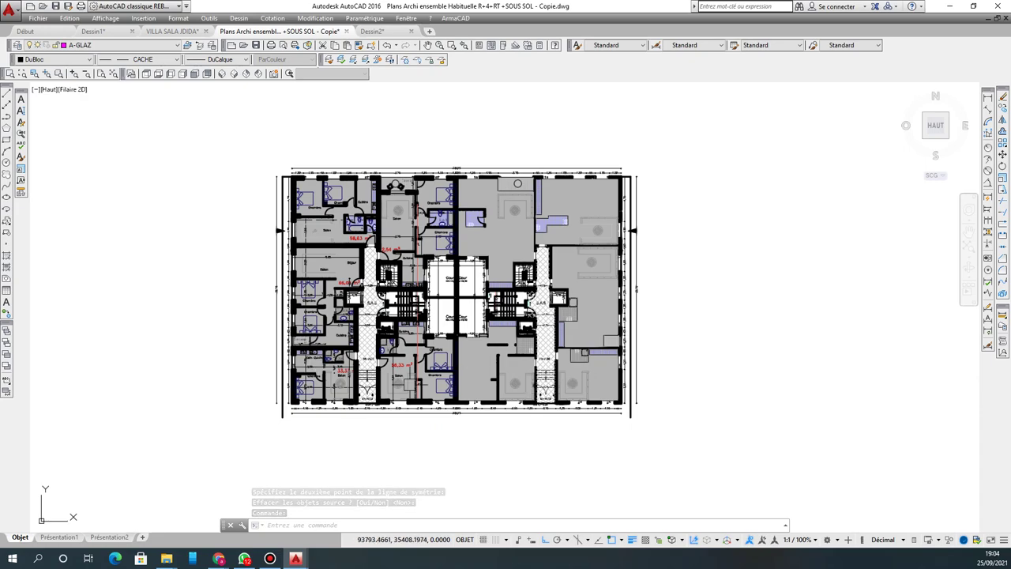
scroll(473, 277, "down", 2)
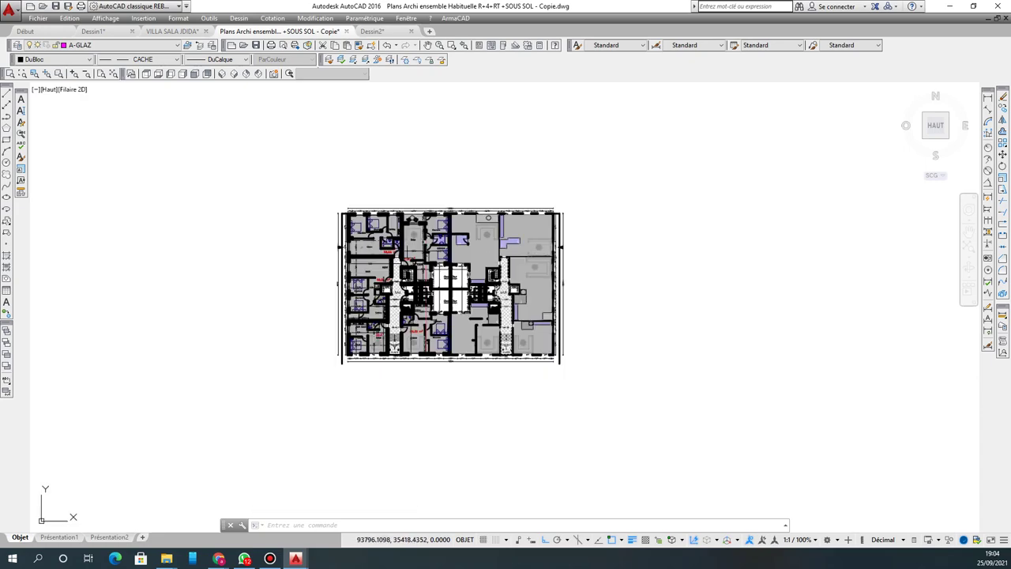
left_click(307, 180)
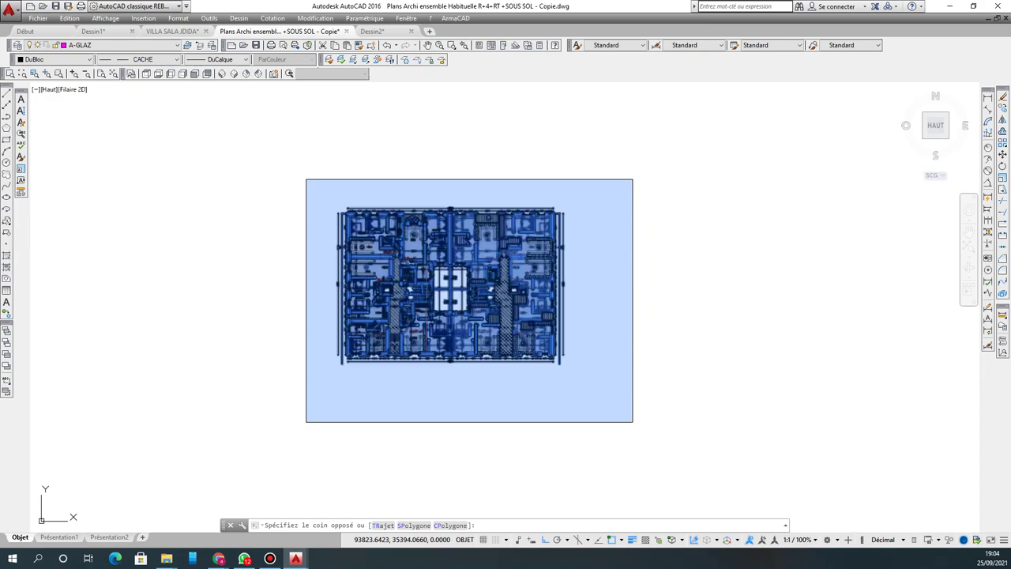
left_click(631, 421)
key("Delete")
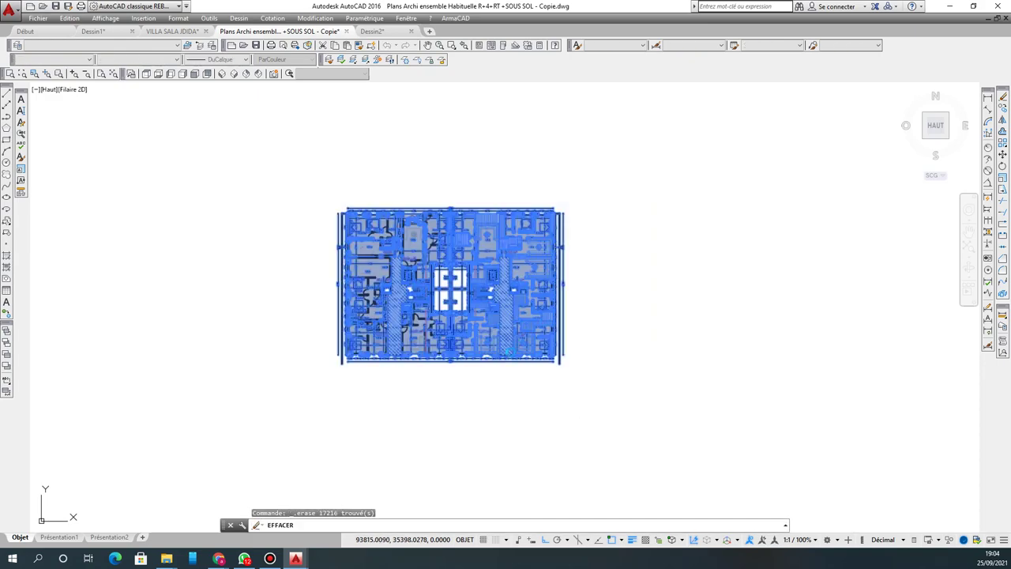
Step: Examine the S.A.S, elevator, staircases and courtyard of the original Bloc E ground-floor plan
scroll(469, 409, "down", 8)
scroll(382, 373, "up", 10)
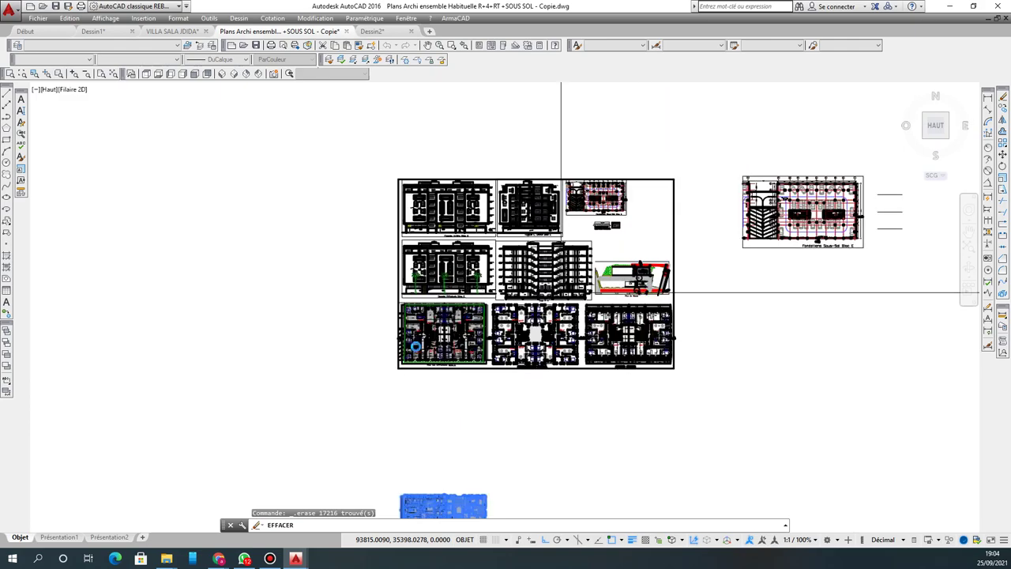
scroll(383, 374, "up", 4)
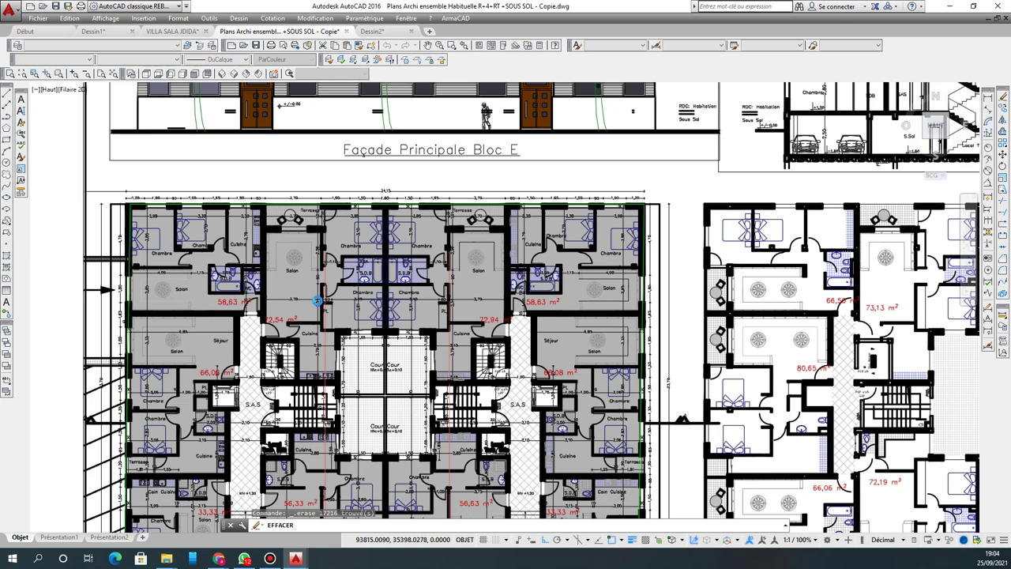
scroll(194, 266, "down", 4)
scroll(249, 355, "up", 4)
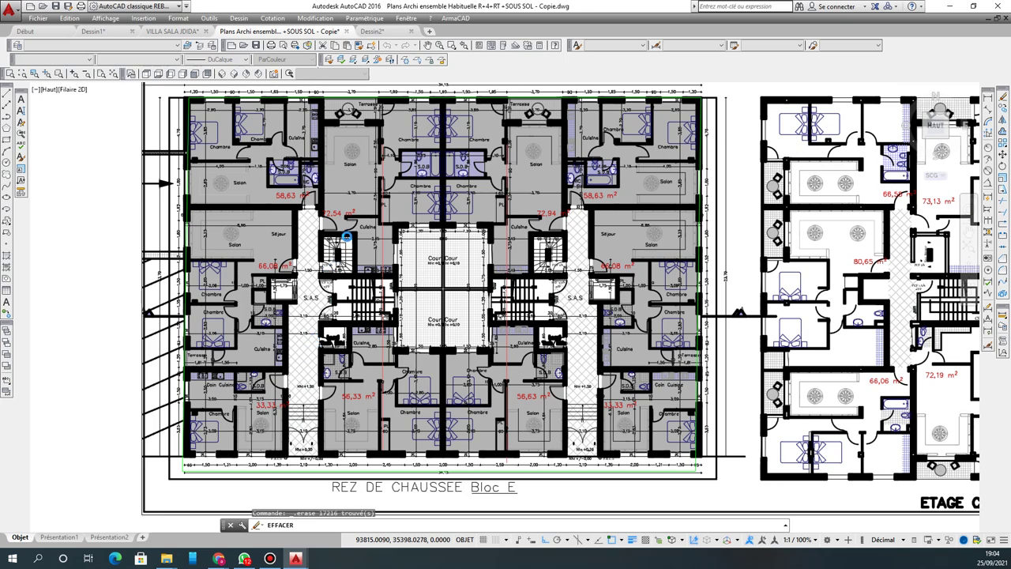
scroll(346, 237, "up", 5)
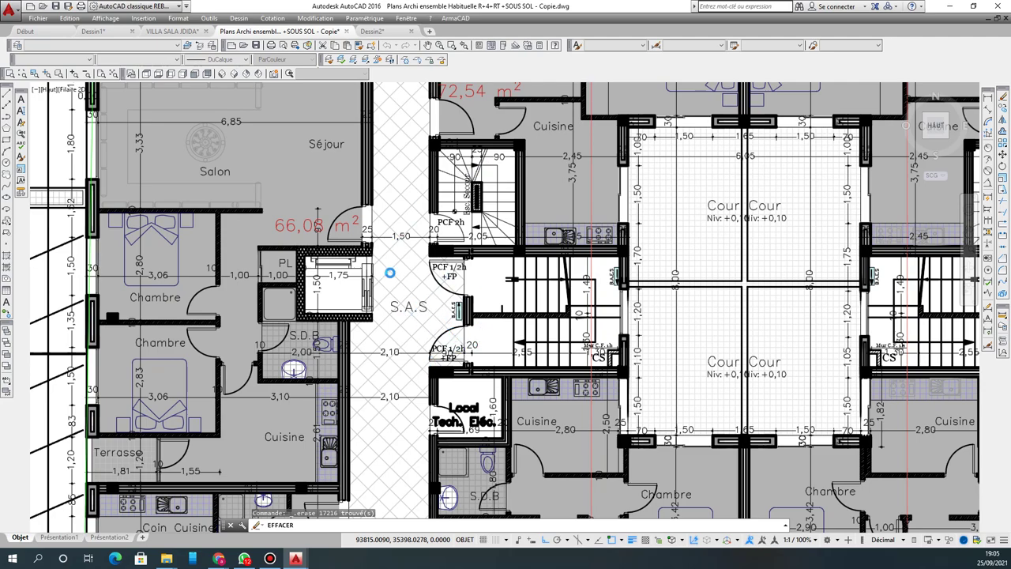
scroll(348, 276, "down", 4)
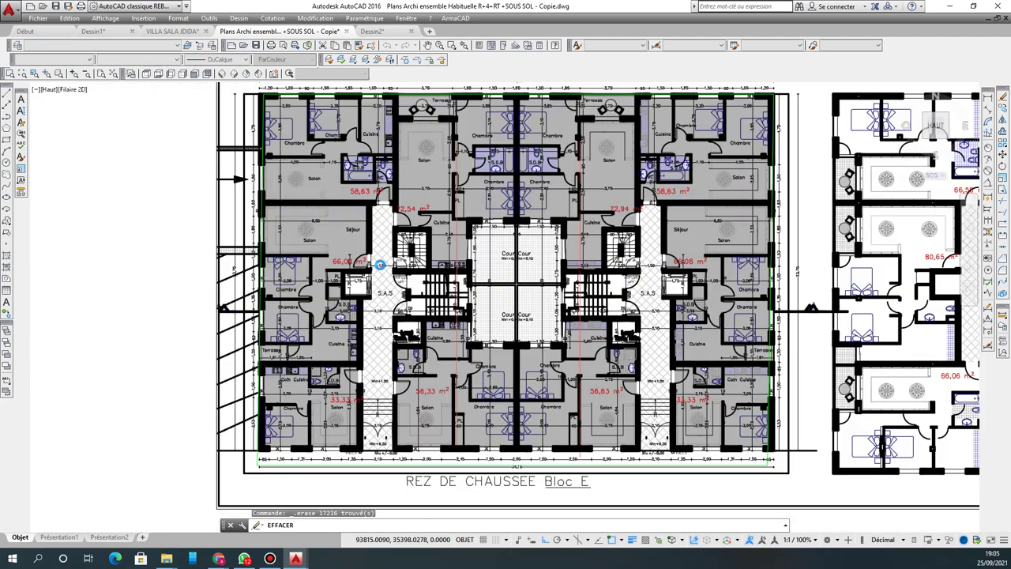
scroll(365, 276, "up", 5)
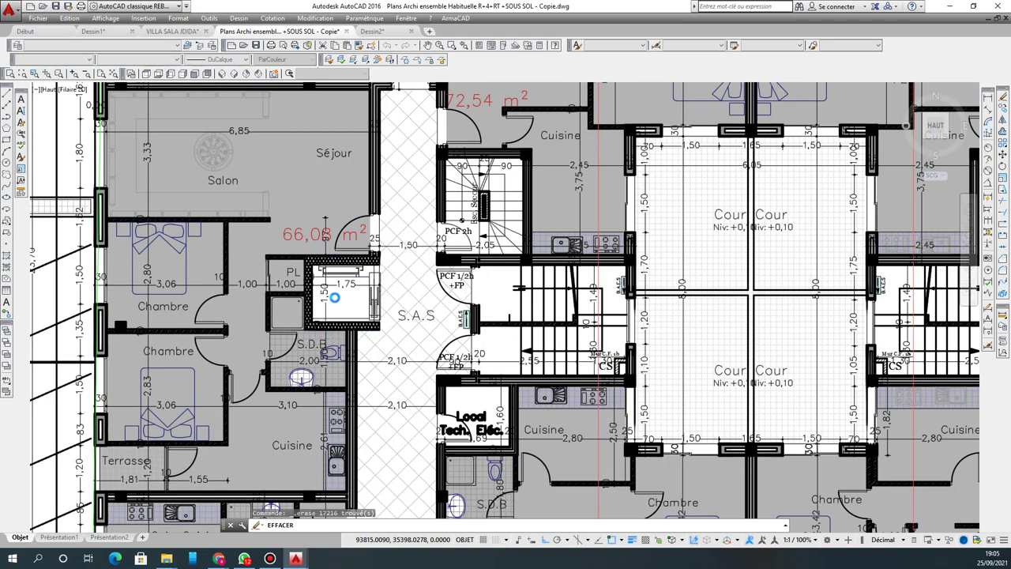
scroll(371, 235, "down", 5)
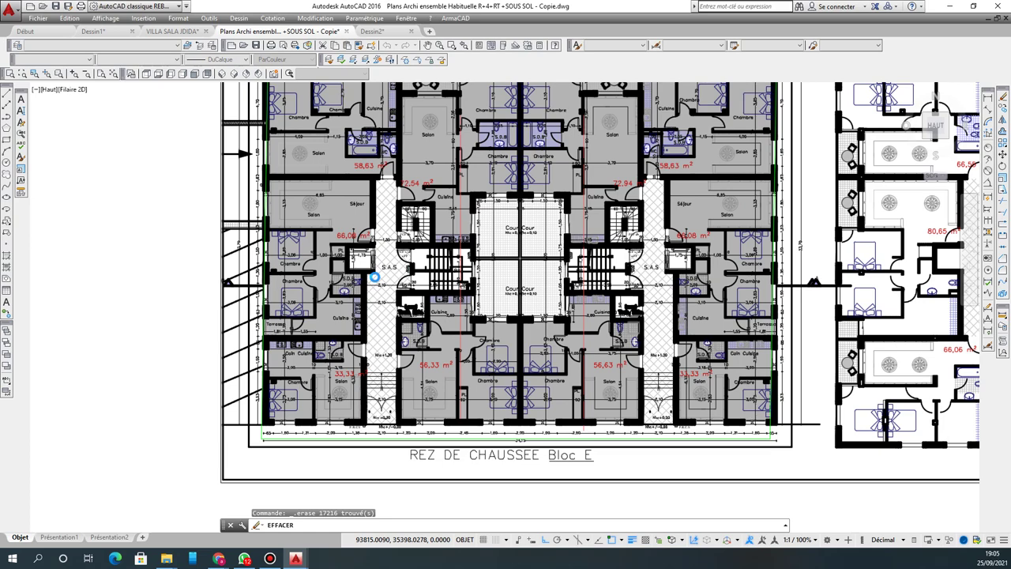
Step: Examine the elevator shaft, S.A.S and PCF fire doors leading to the stairs on the Bloc E ground-floor plan
scroll(425, 250, "up", 5)
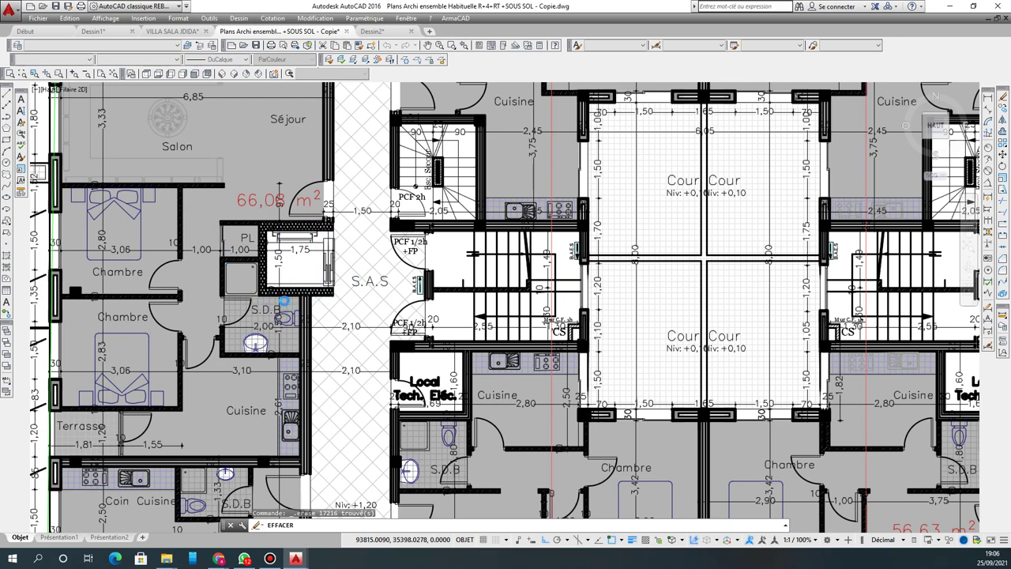
scroll(352, 258, "down", 4)
scroll(341, 257, "up", 4)
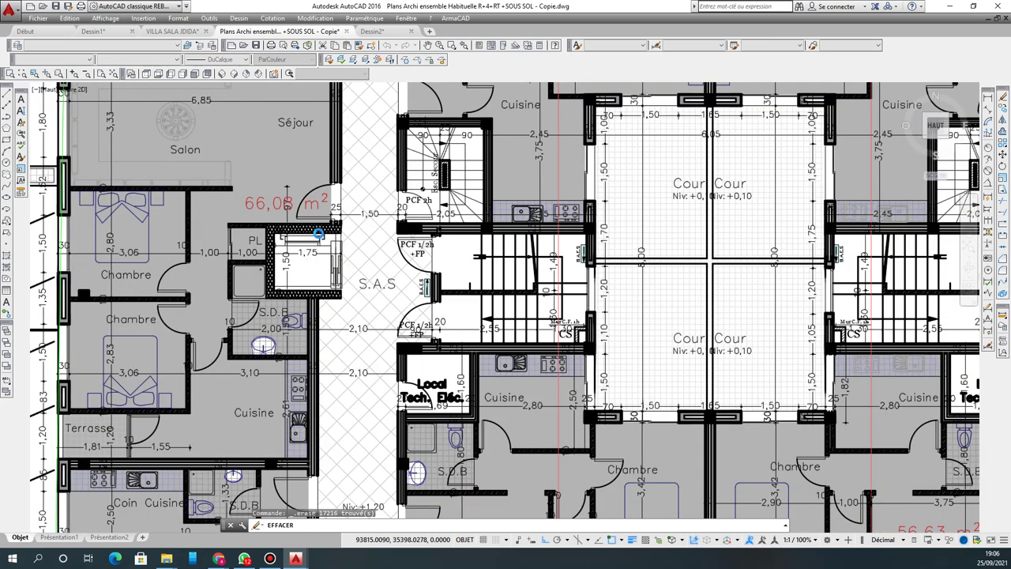
scroll(464, 230, "up", 4)
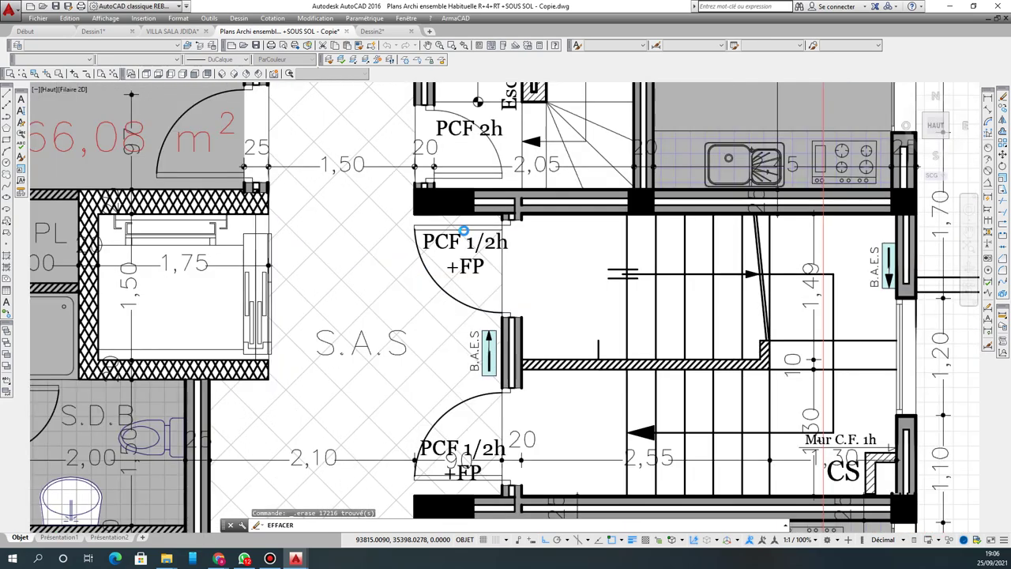
scroll(460, 231, "down", 4)
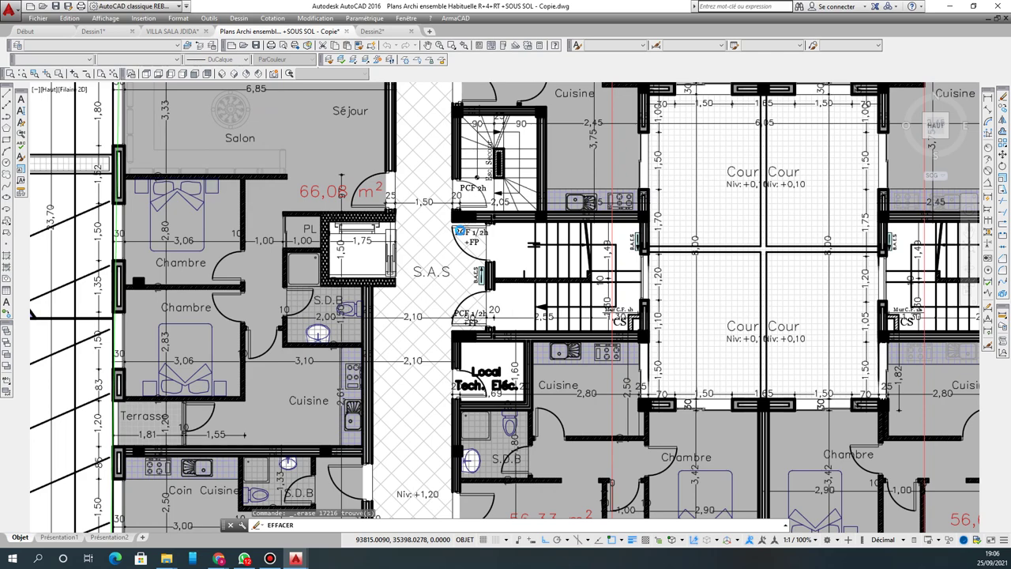
middle_click_drag(403, 239, 452, 249)
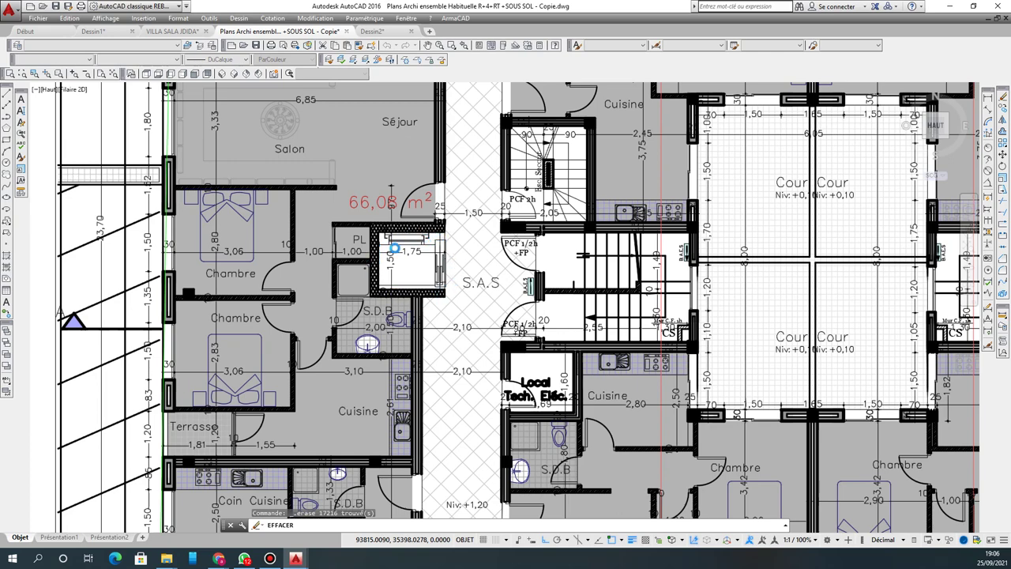
left_click(440, 277)
middle_click_drag(349, 252, 329, 274)
scroll(351, 283, "down", 4)
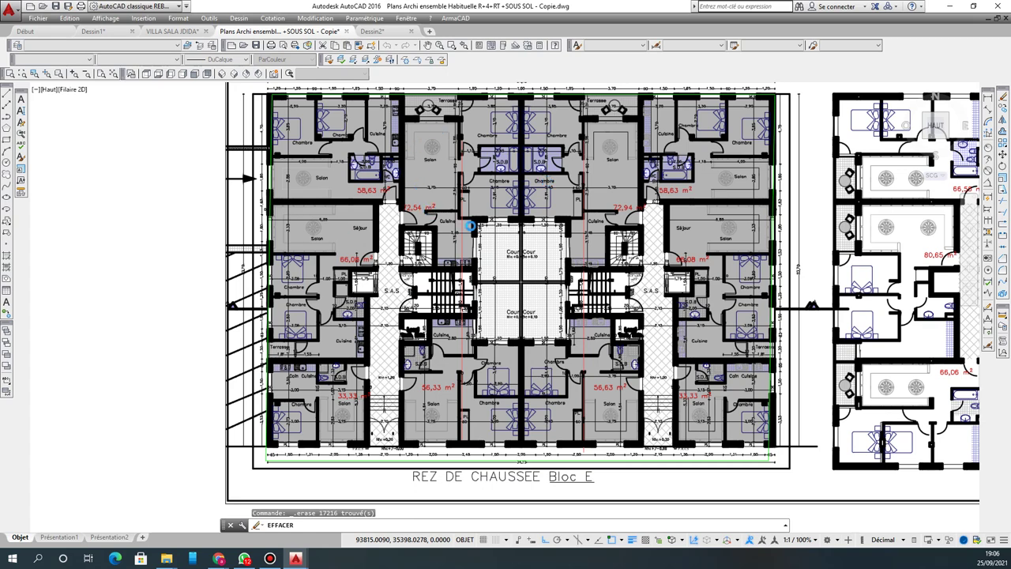
Step: Examine the Etage Courant Bloc E plan, comparing its apartments, stairs and courtyard with the neighbouring ground-floor and Retrait plans
scroll(413, 227, "down", 5)
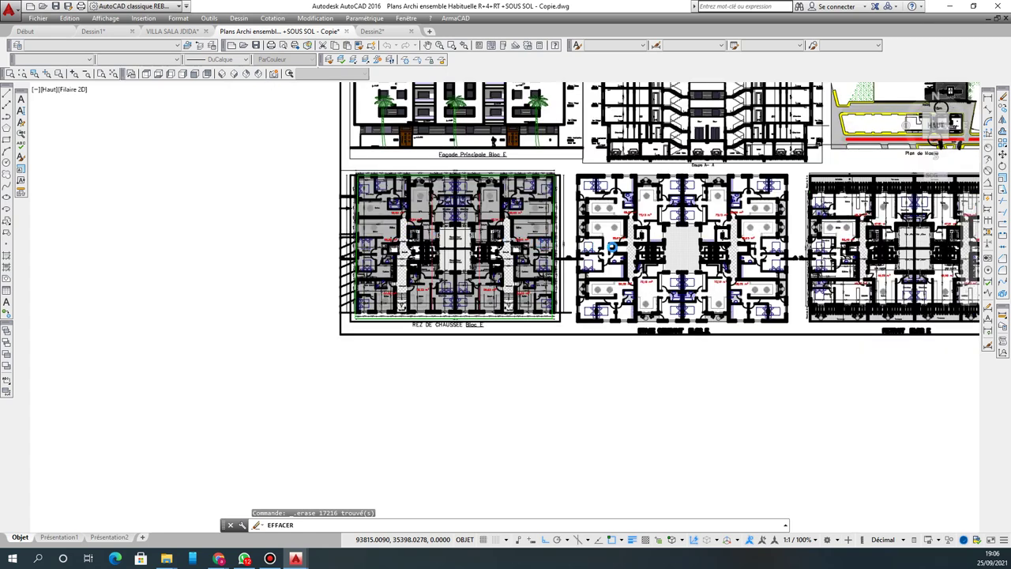
middle_click_drag(719, 322, 700, 329)
scroll(473, 249, "up", 5)
scroll(553, 377, "down", 3)
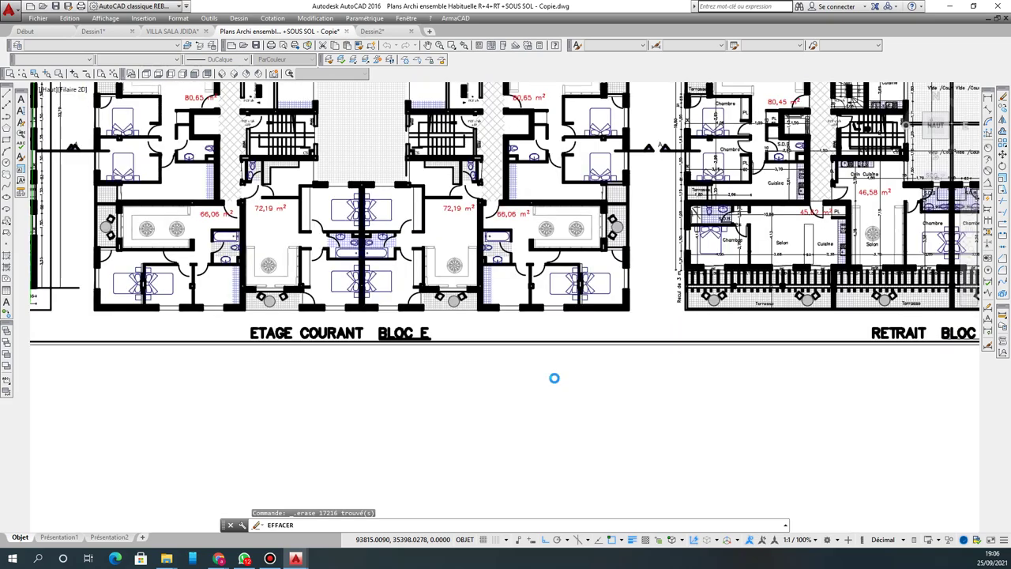
scroll(501, 308, "down", 2)
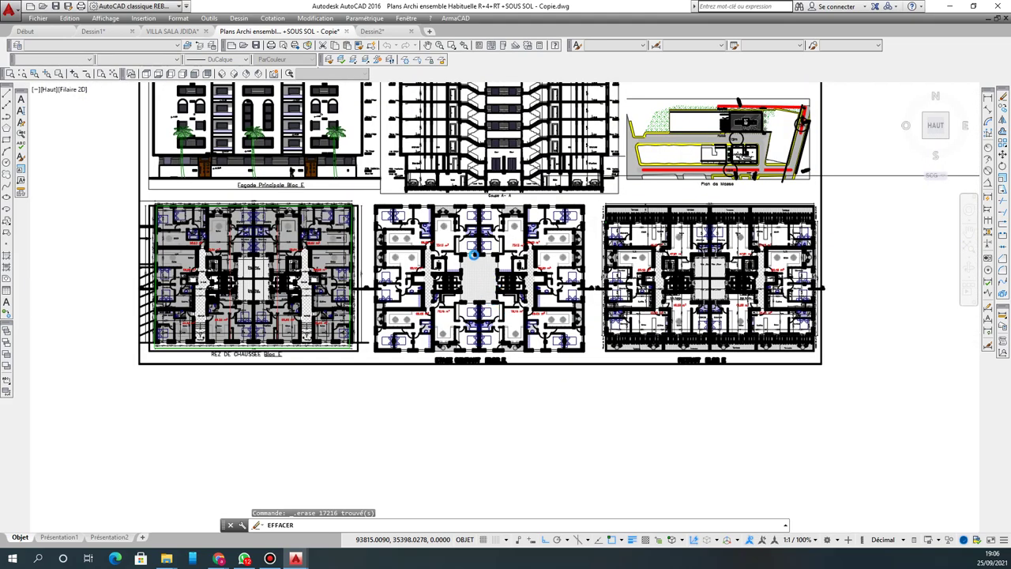
scroll(473, 256, "up", 4)
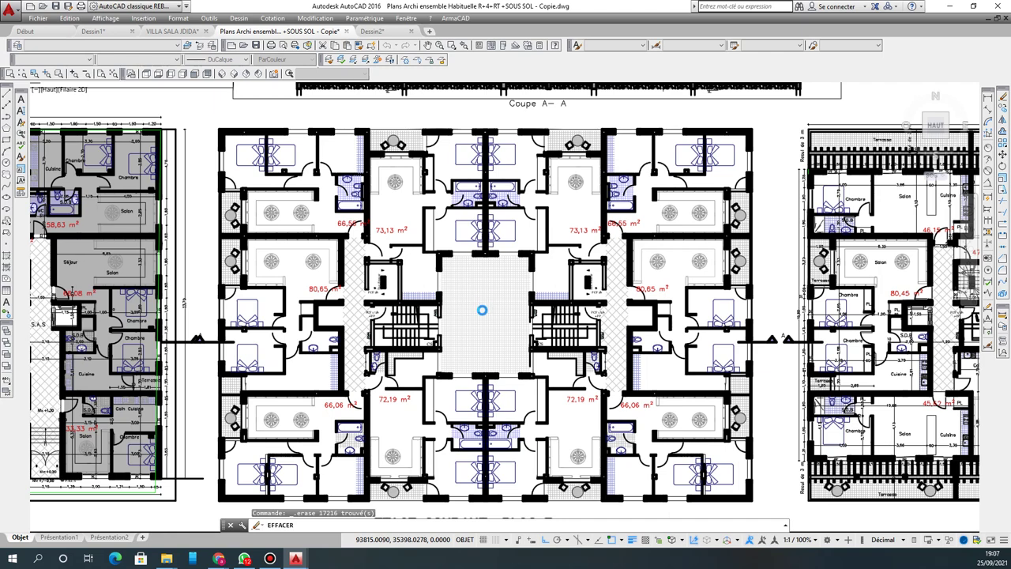
scroll(482, 309, "down", 3)
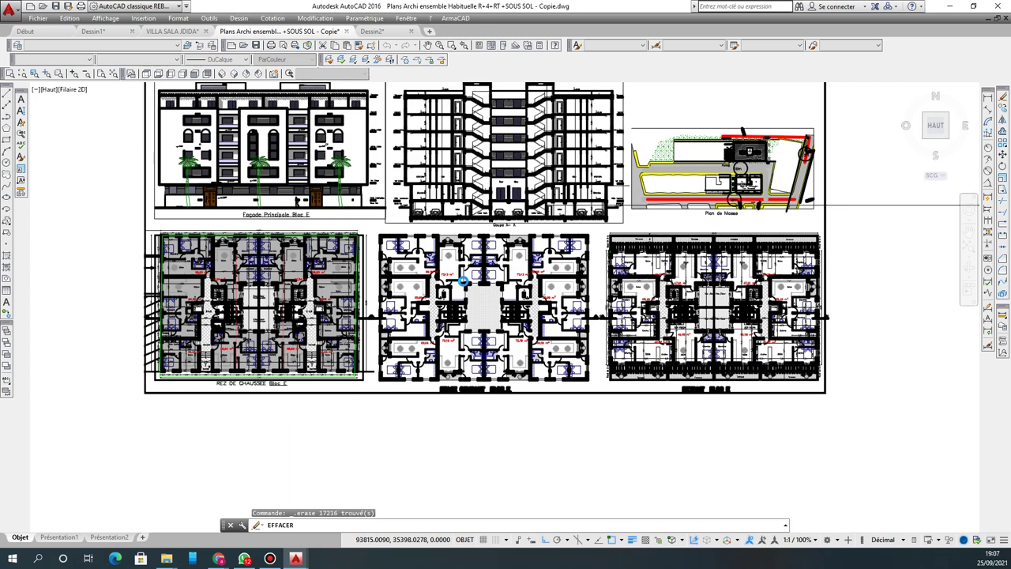
scroll(464, 281, "up", 3)
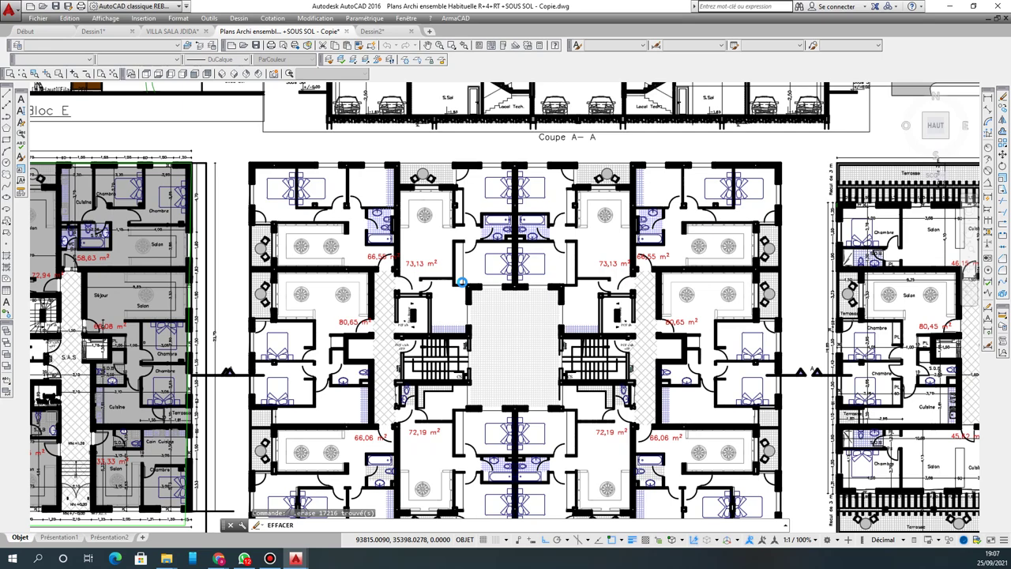
scroll(457, 269, "down", 4)
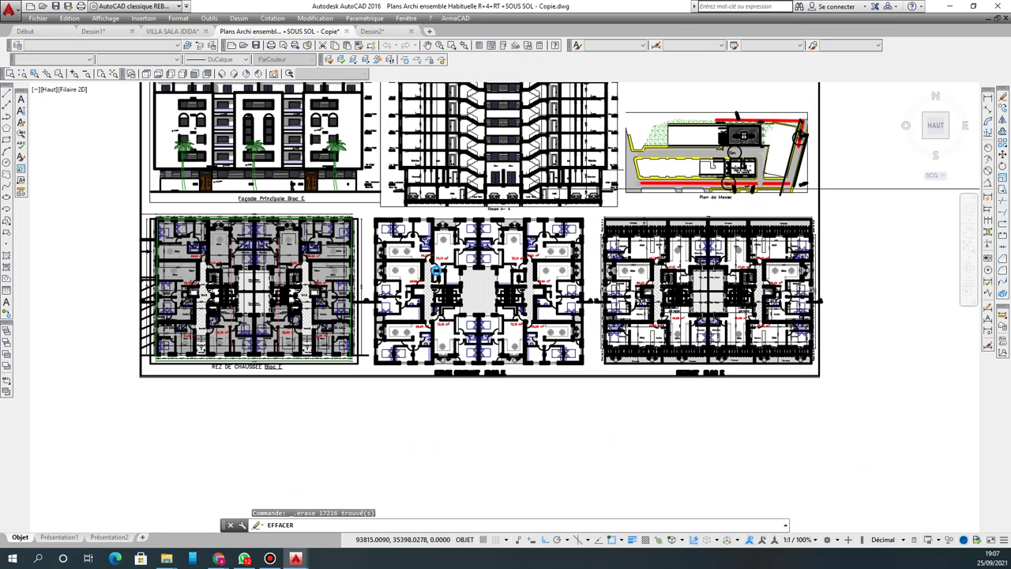
scroll(435, 272, "up", 4)
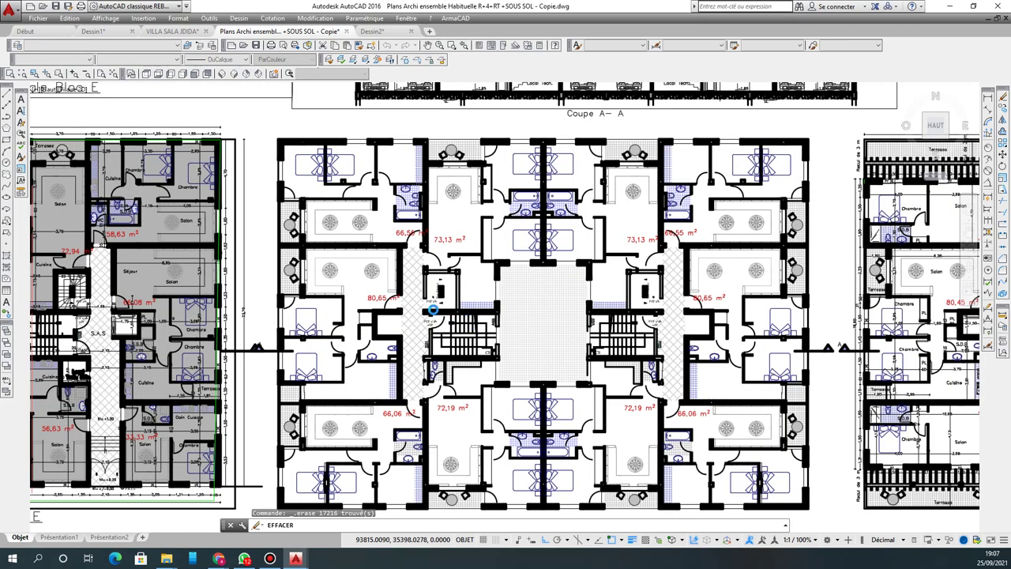
scroll(458, 290, "down", 4)
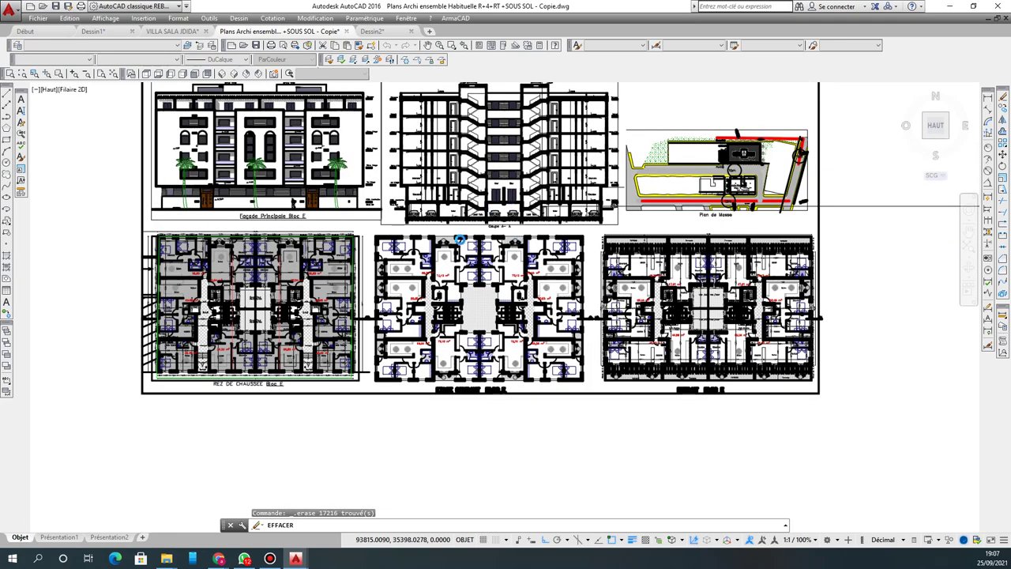
scroll(460, 237, "up", 4)
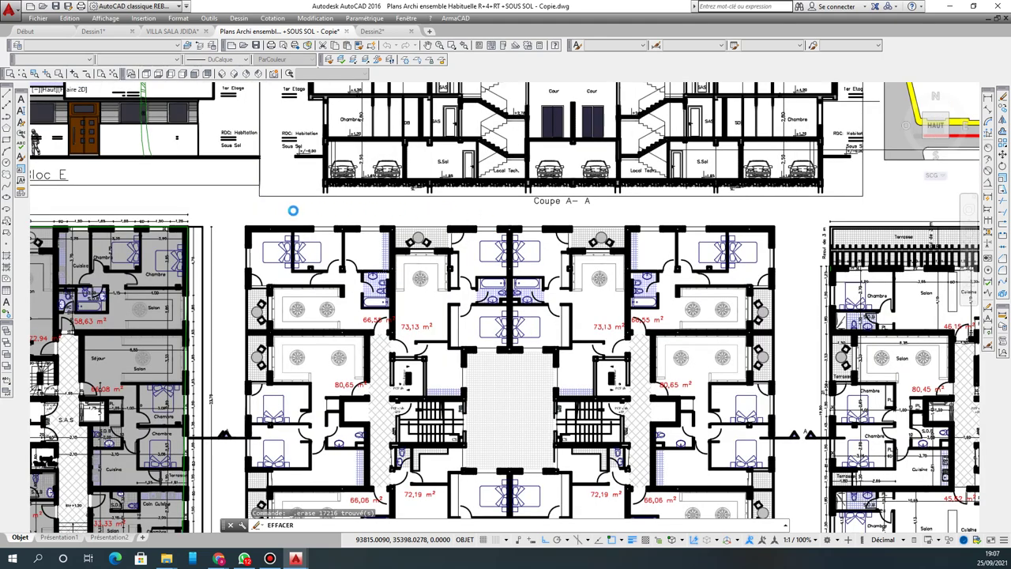
scroll(294, 209, "down", 2)
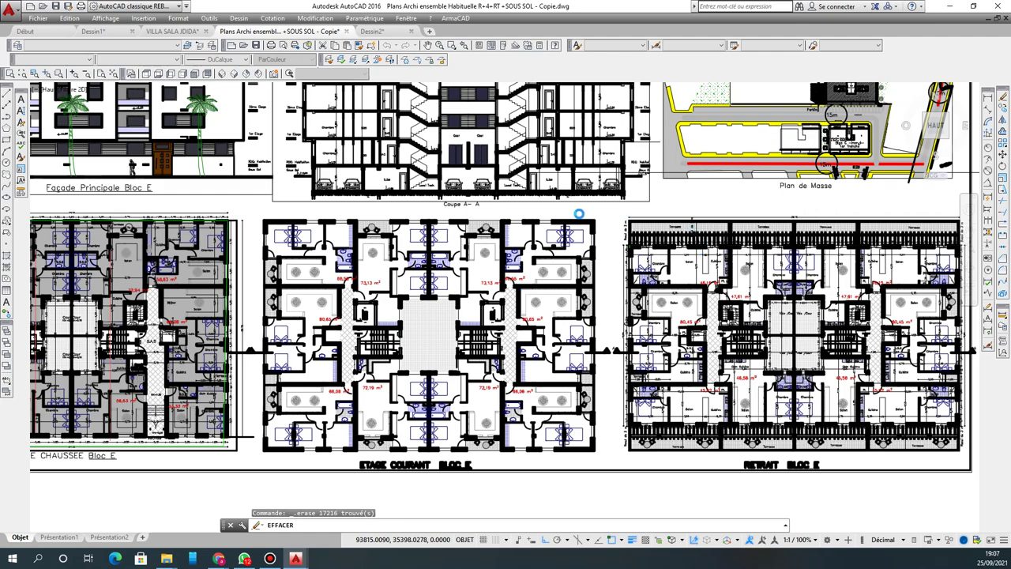
scroll(376, 394, "down", 2)
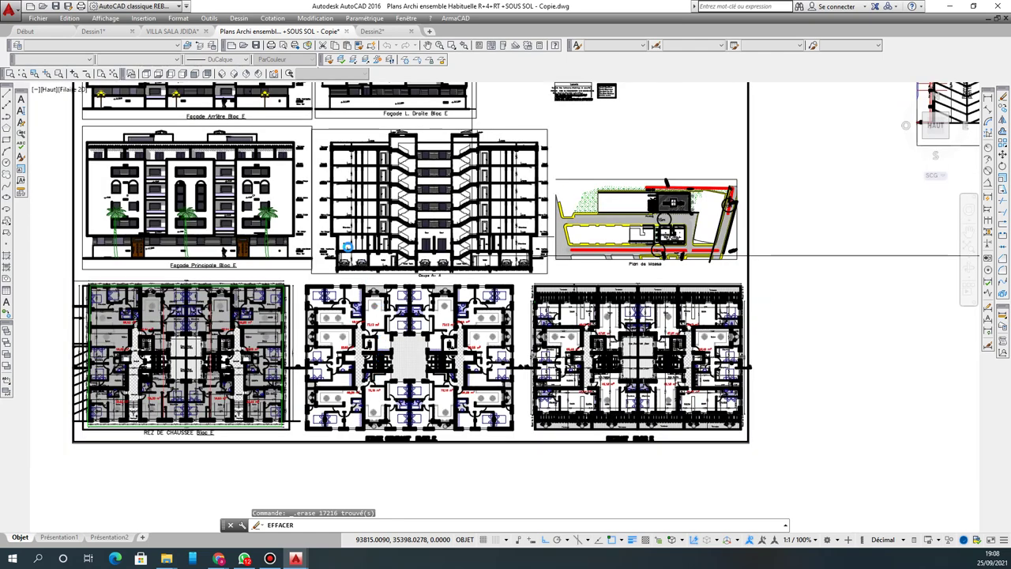
Step: Examine the storeys of section Coupe A-A from the basement to the Retrait, within the overall plan sheet
scroll(337, 216, "up", 4)
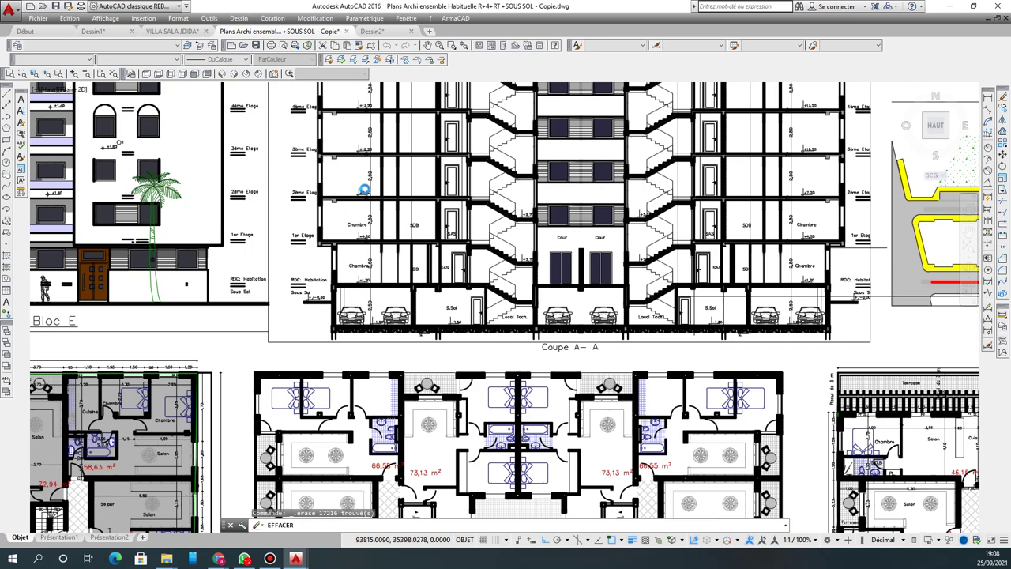
scroll(368, 198, "down", 2)
scroll(343, 124, "up", 4)
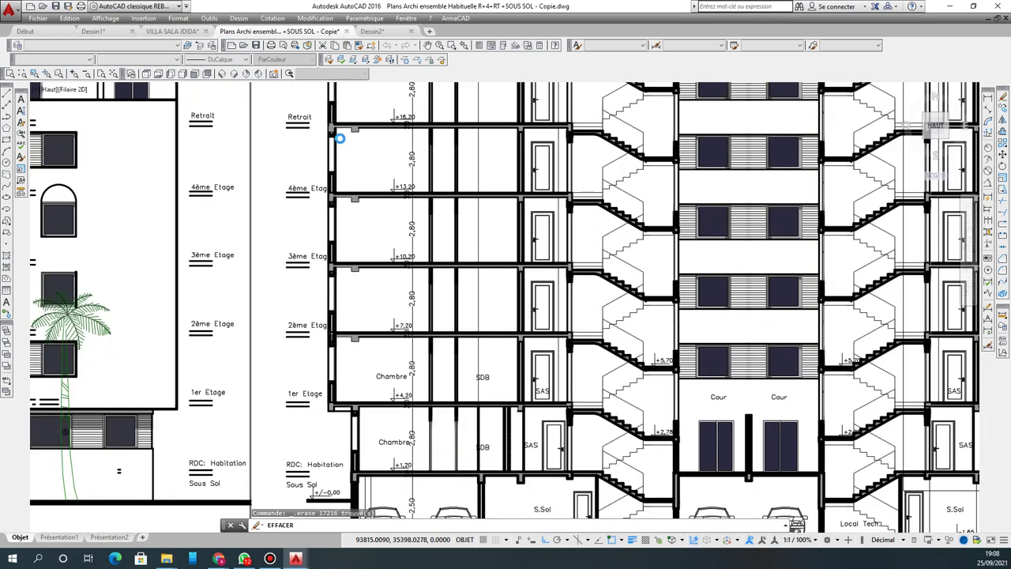
scroll(341, 136, "down", 3)
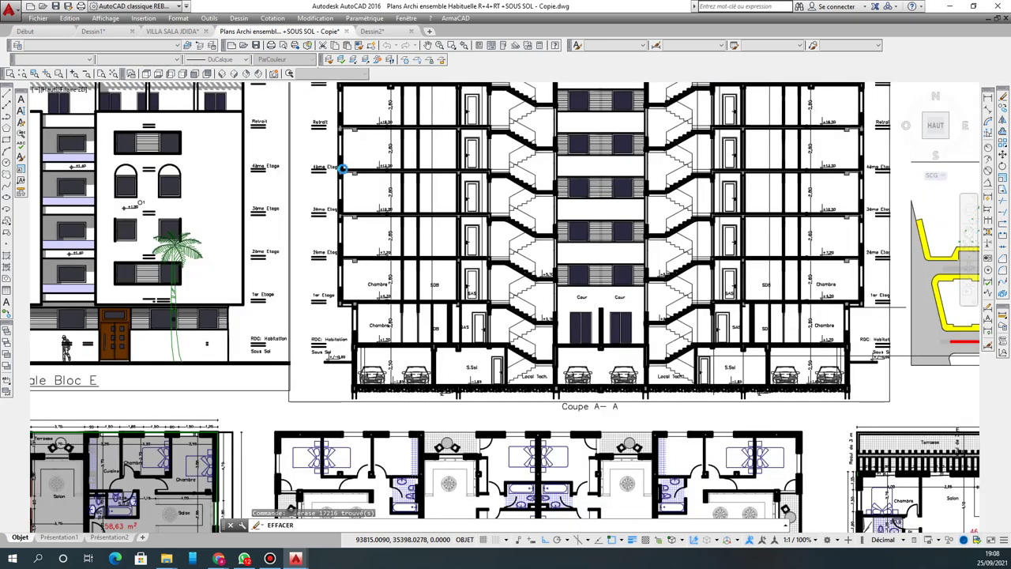
scroll(353, 229, "down", 2)
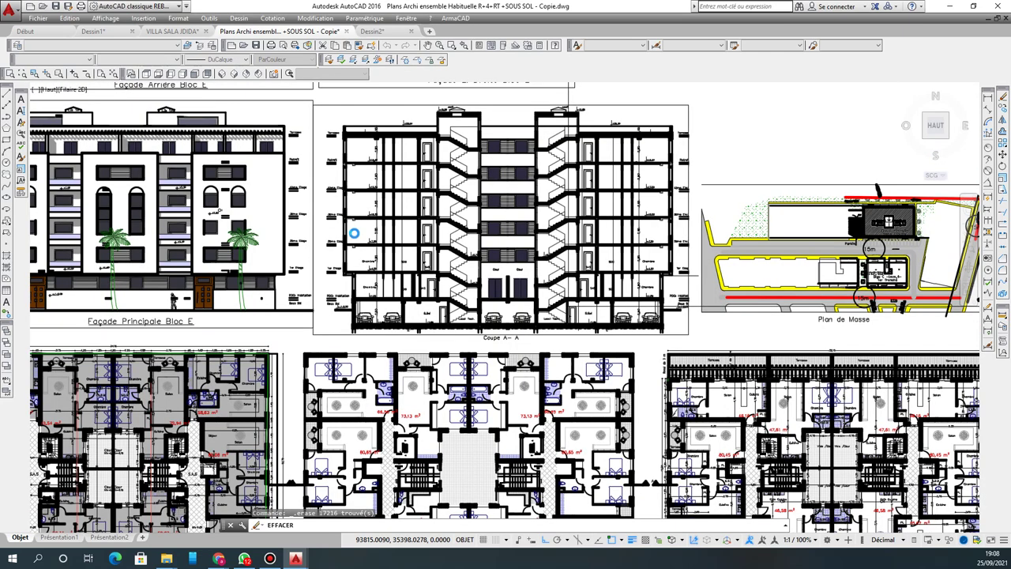
scroll(353, 231, "up", 4)
scroll(411, 271, "down", 2)
scroll(399, 269, "down", 8)
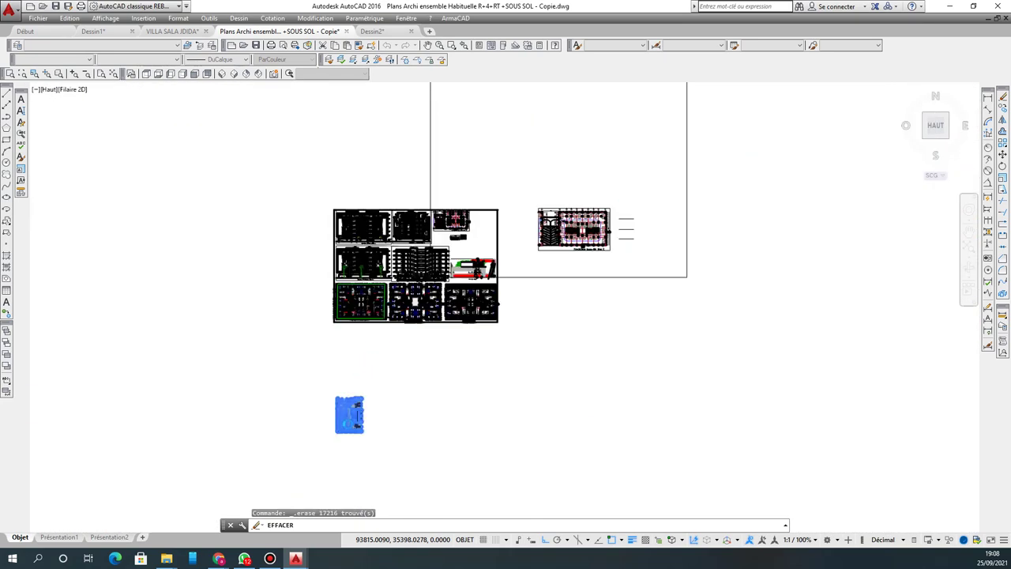
scroll(356, 418, "up", 6)
scroll(356, 390, "down", 3)
scroll(347, 371, "up", 2)
scroll(348, 365, "down", 6)
scroll(510, 247, "down", 1)
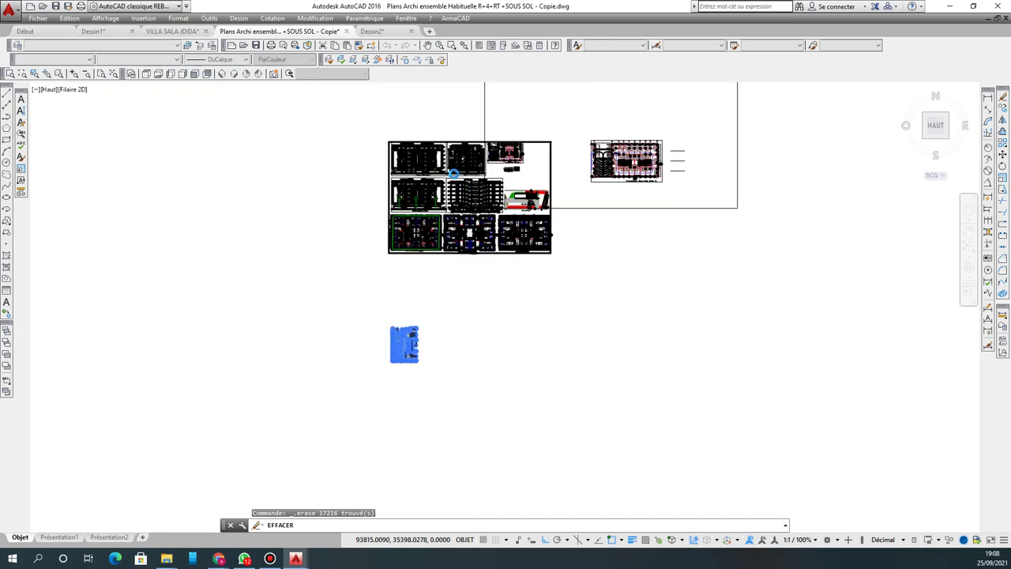
Step: Examine the outer walls and lower-left corner apartment of the Etage Courant Bloc E plan beside the ground-floor plan
scroll(455, 187, "up", 4)
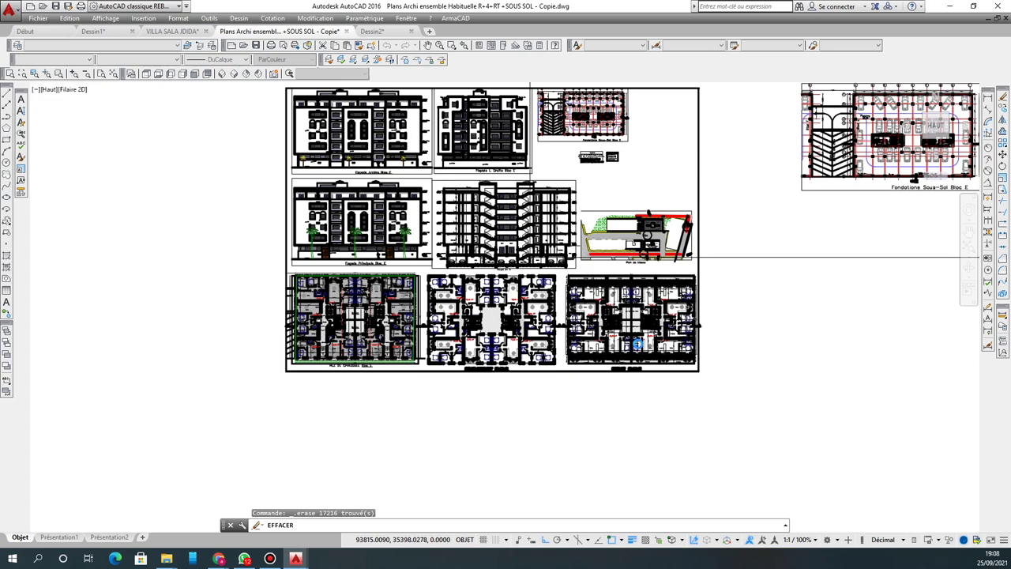
scroll(494, 355, "up", 6)
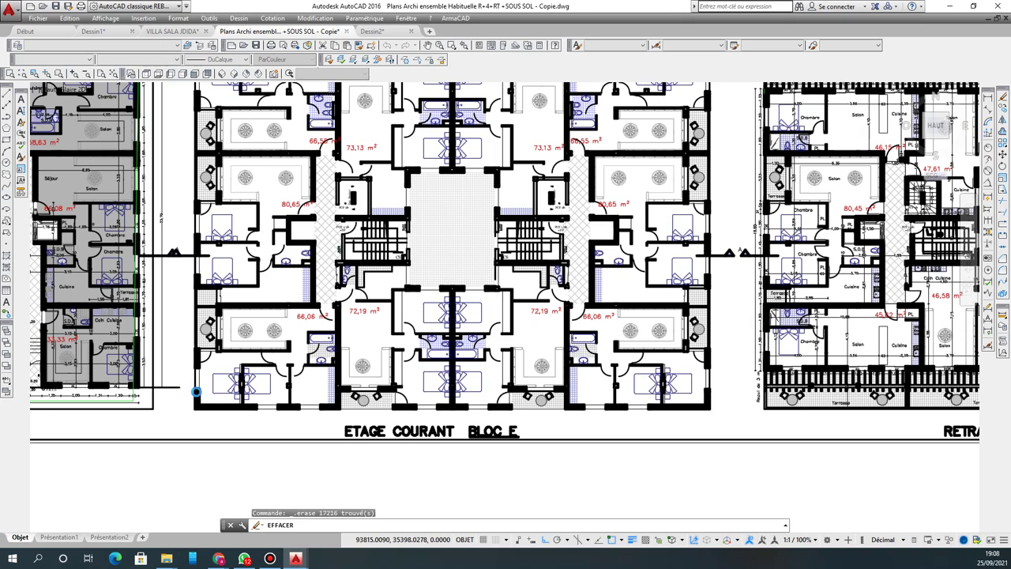
scroll(191, 392, "up", 2)
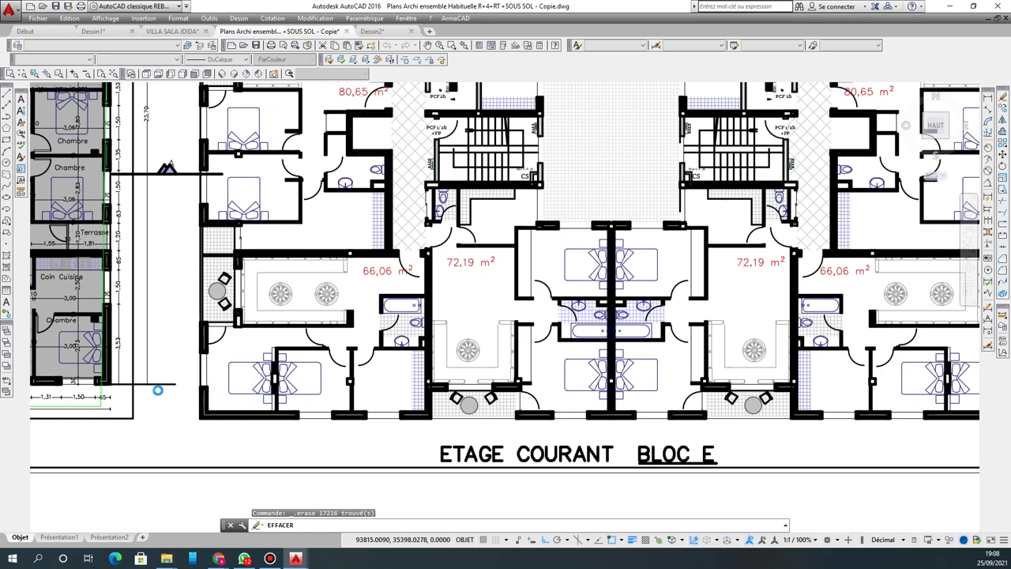
scroll(142, 384, "down", 2)
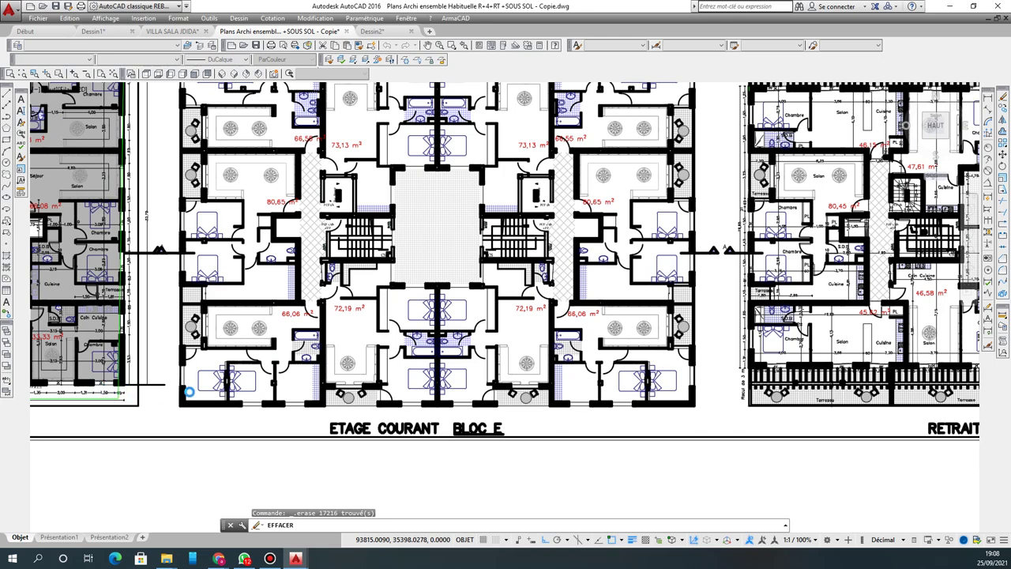
scroll(187, 395, "up", 2)
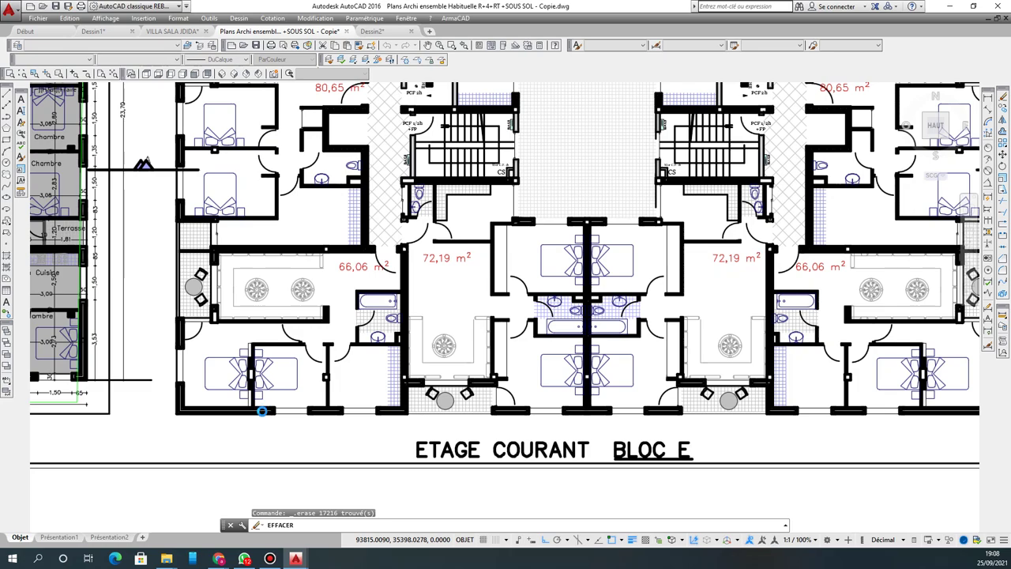
scroll(356, 410, "down", 5)
scroll(545, 207, "up", 1)
Step: Examine the first-floor overhang above the ground floor in Coupe A-A and the matching outer walls on the Etage Courant plan
scroll(535, 210, "up", 9)
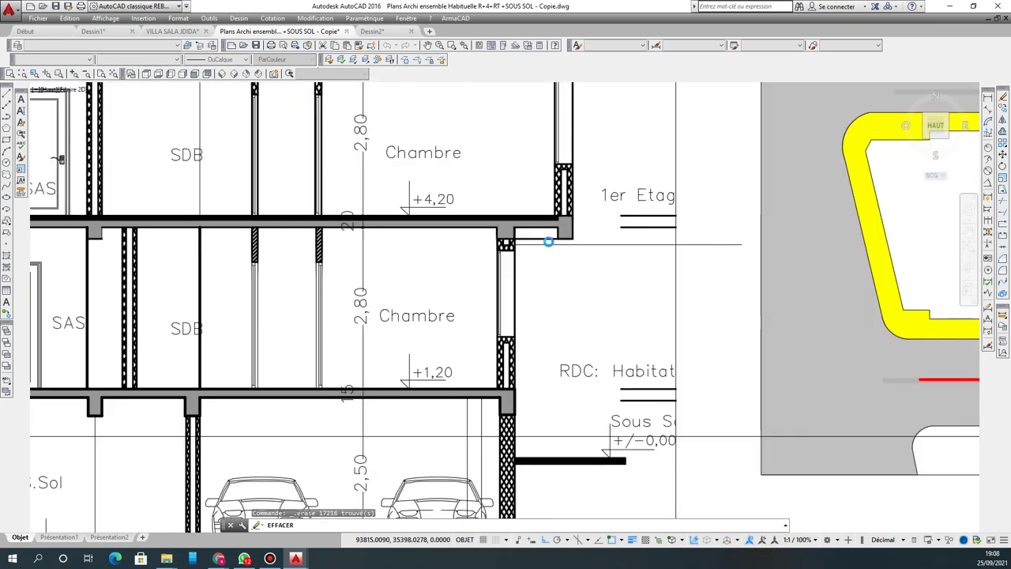
scroll(547, 240, "down", 2)
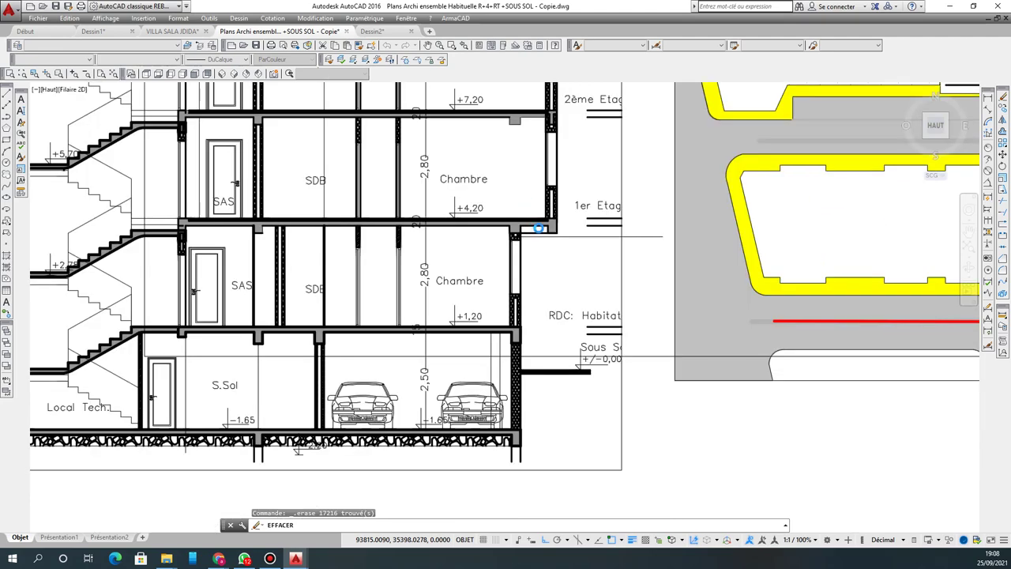
scroll(549, 183, "down", 1)
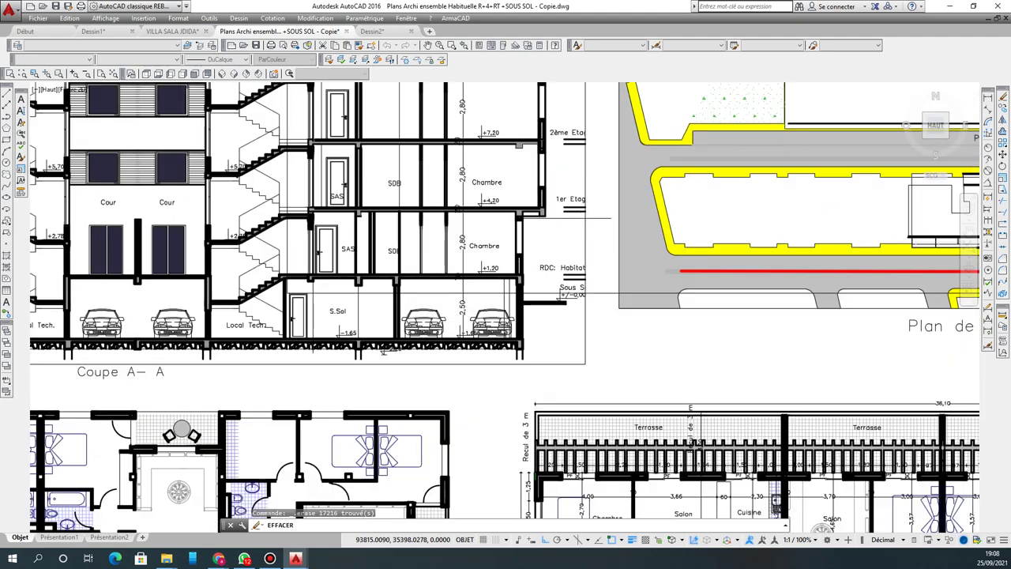
scroll(538, 203, "down", 1)
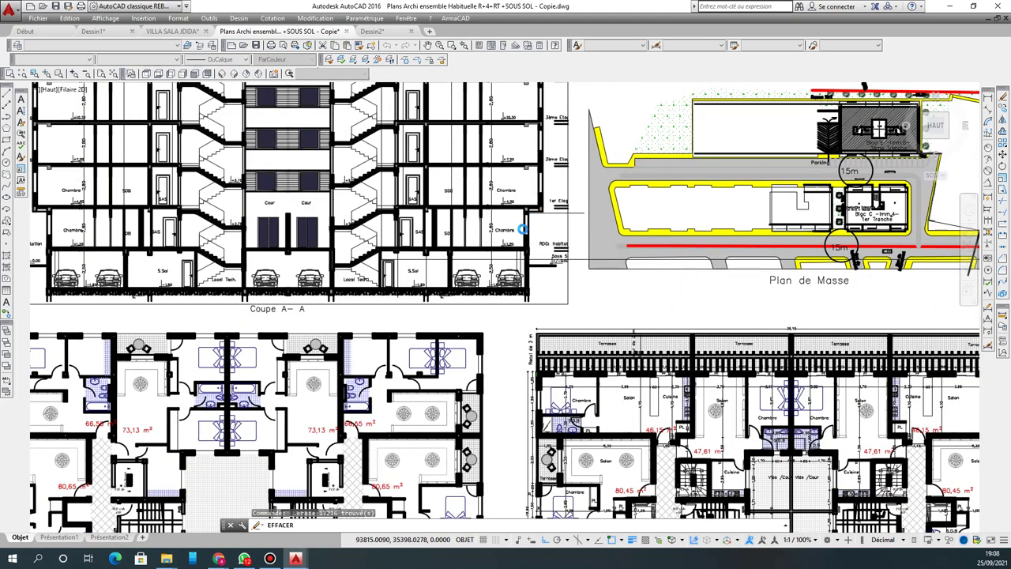
scroll(522, 229, "down", 1)
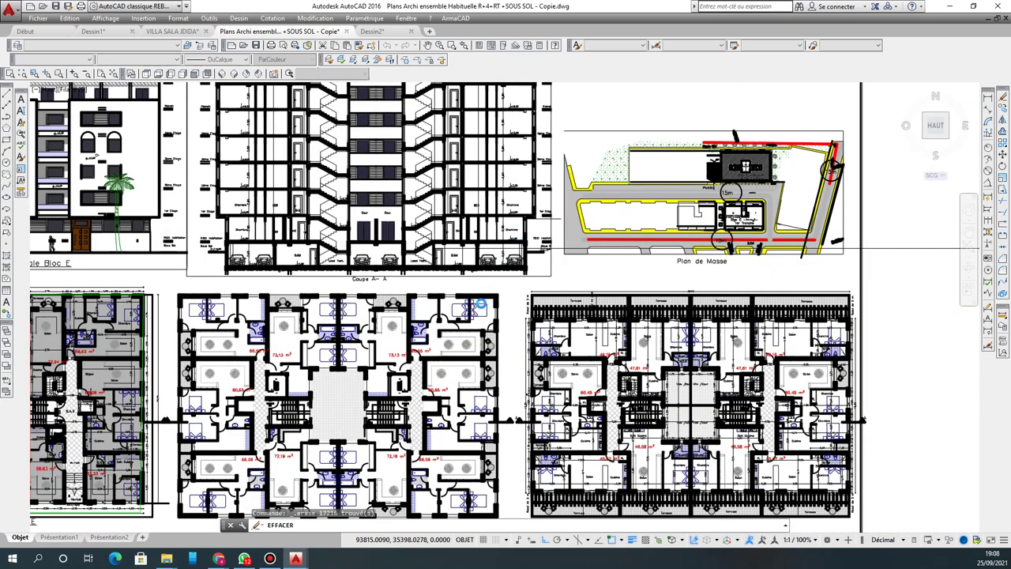
scroll(480, 308, "down", 1)
scroll(482, 436, "up", 4)
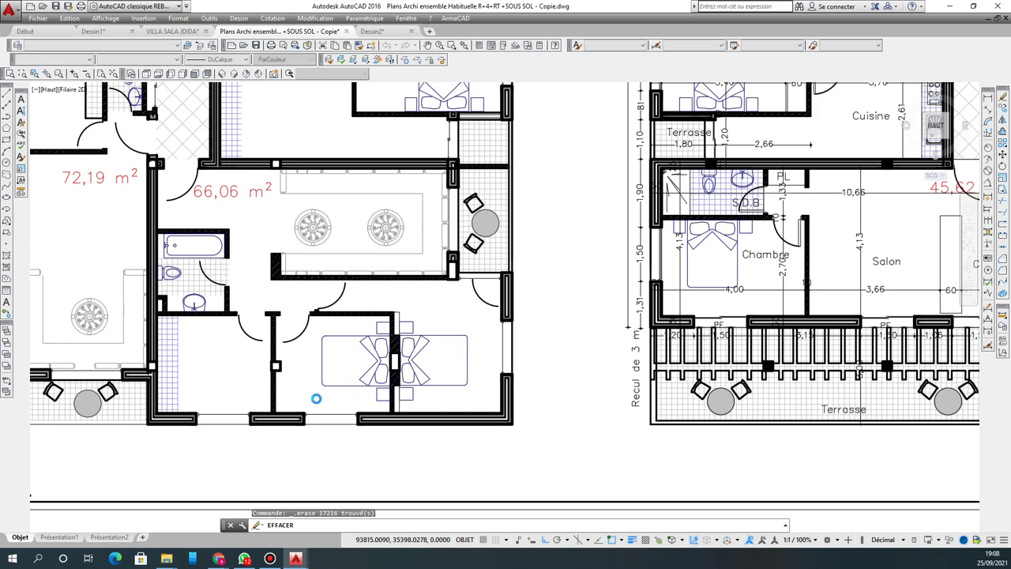
Step: Compare the corner of the Etage Courant plan with the outer wall and first-floor overhang in section Coupe A-A
scroll(432, 403, "down", 1)
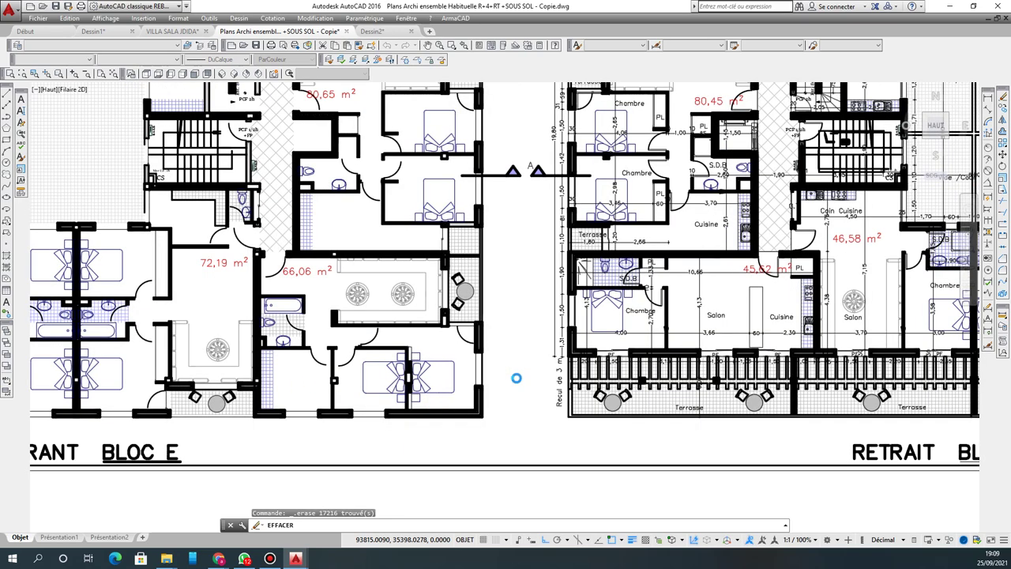
scroll(516, 379, "down", 1)
scroll(519, 380, "down", 3)
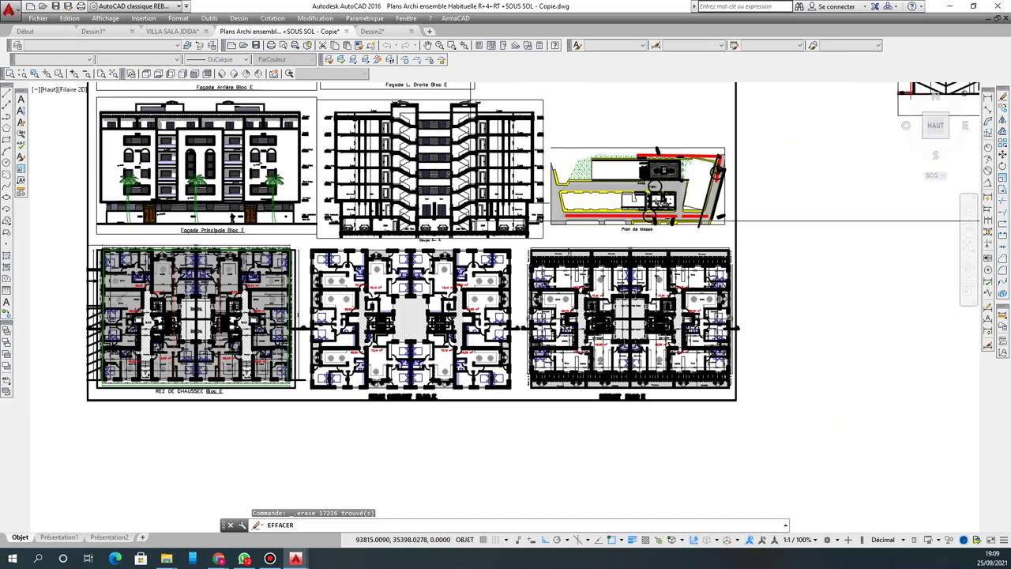
scroll(535, 256, "up", 5)
scroll(536, 256, "up", 2)
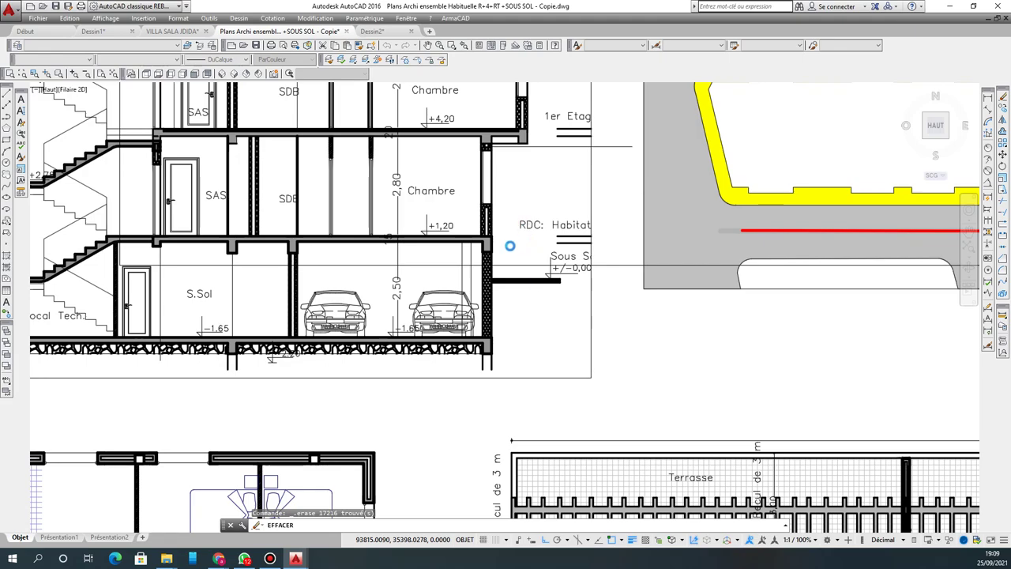
scroll(509, 248, "down", 3)
scroll(507, 247, "down", 2)
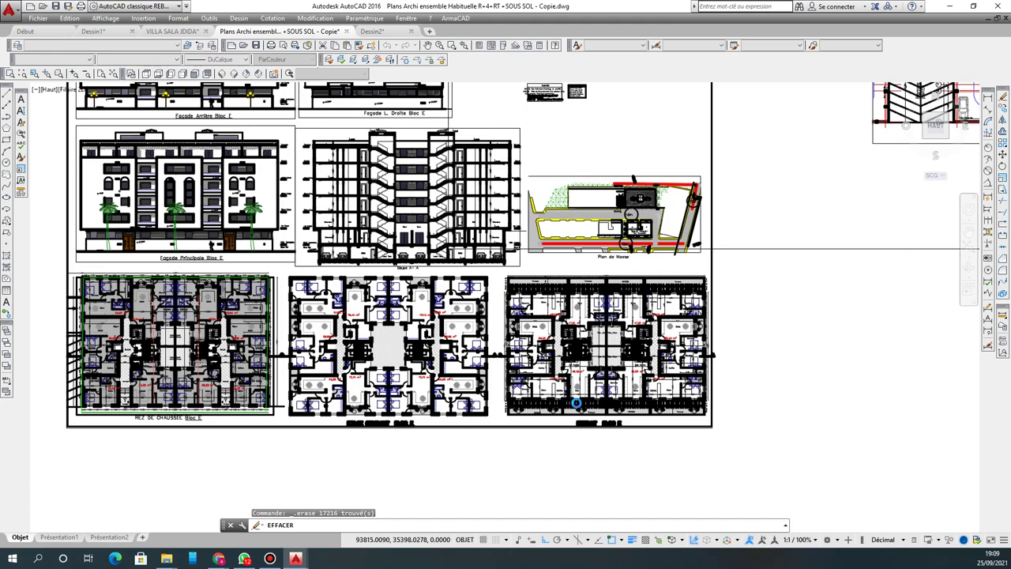
Step: Examine the 3 m setback, terraces and corner apartment of the Retrait Bloc E plan beside the Etage Courant plan
scroll(576, 403, "up", 8)
scroll(436, 412, "down", 2)
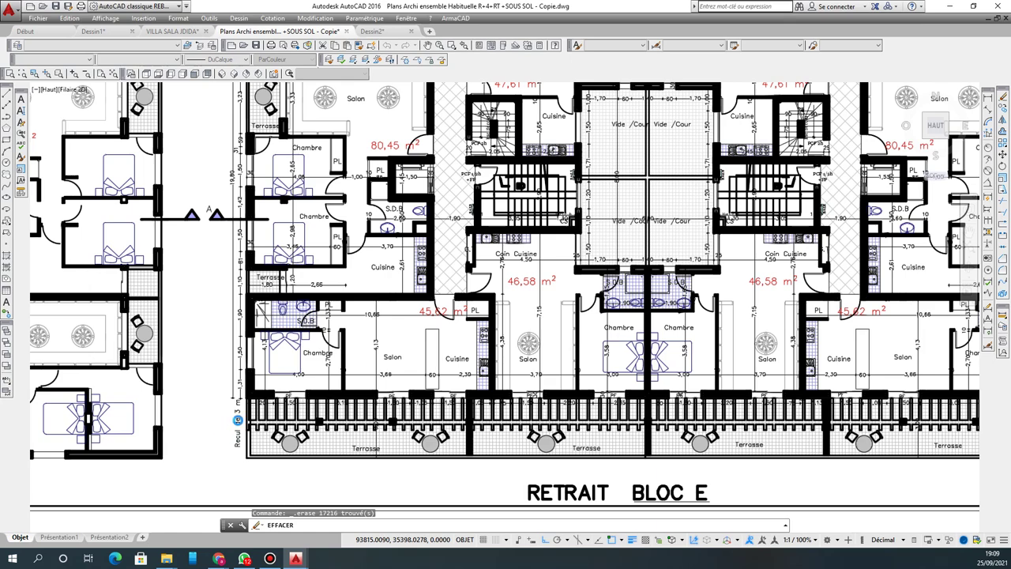
scroll(250, 415, "up", 2)
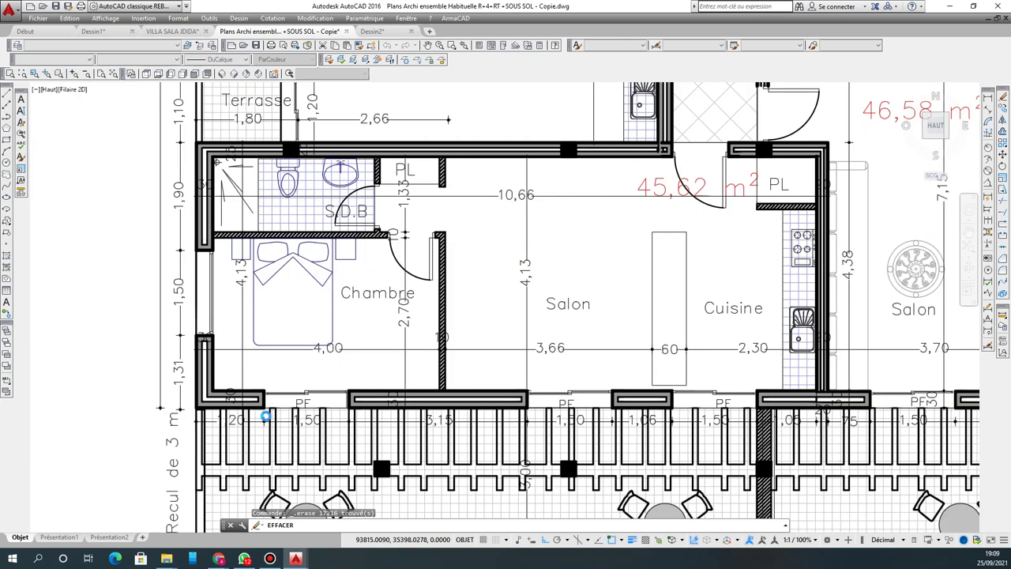
scroll(254, 411, "down", 2)
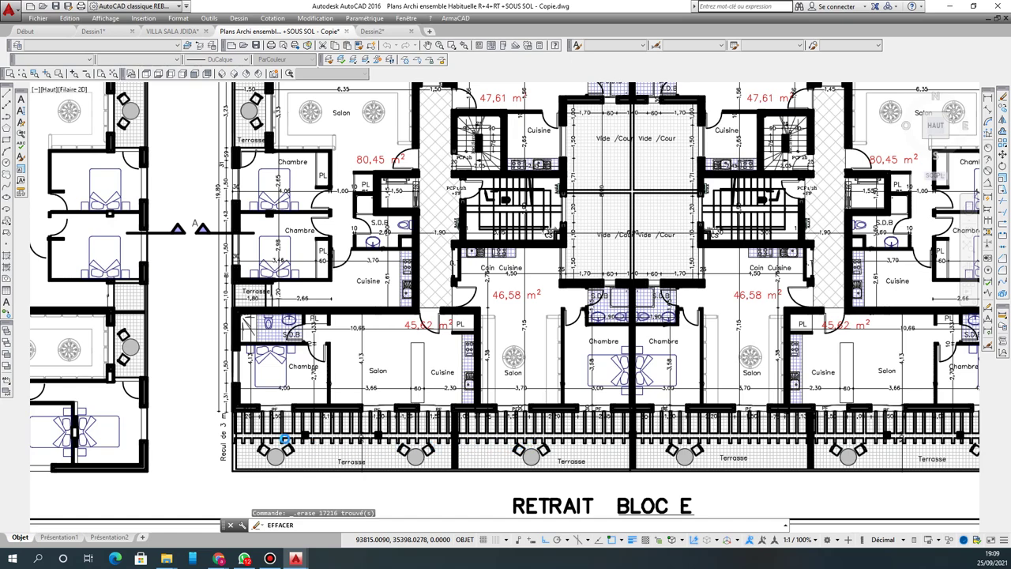
scroll(264, 441, "up", 3)
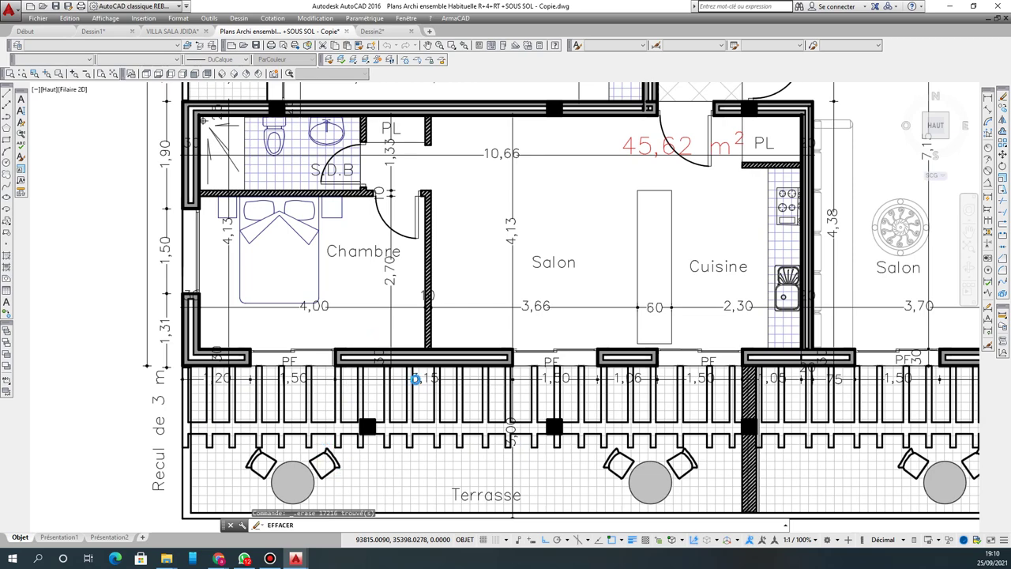
scroll(406, 357, "down", 2)
scroll(442, 350, "down", 2)
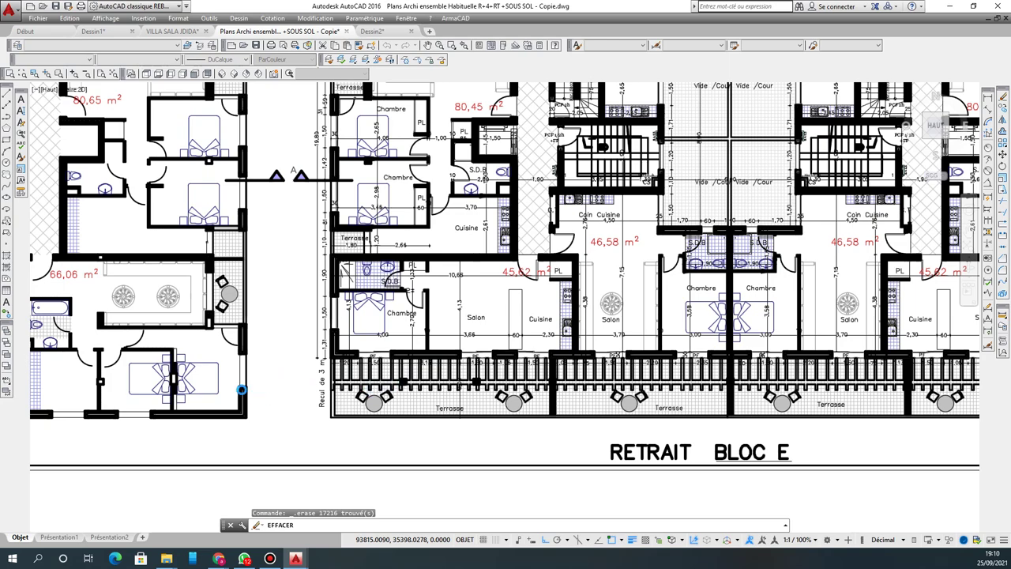
scroll(428, 393, "up", 4)
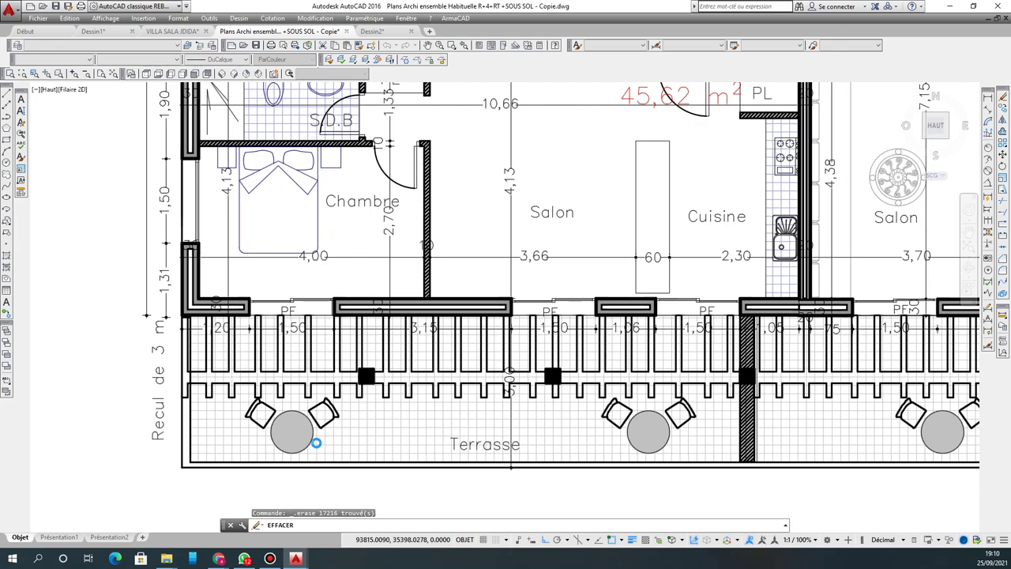
scroll(419, 342, "down", 8)
scroll(419, 342, "down", 1)
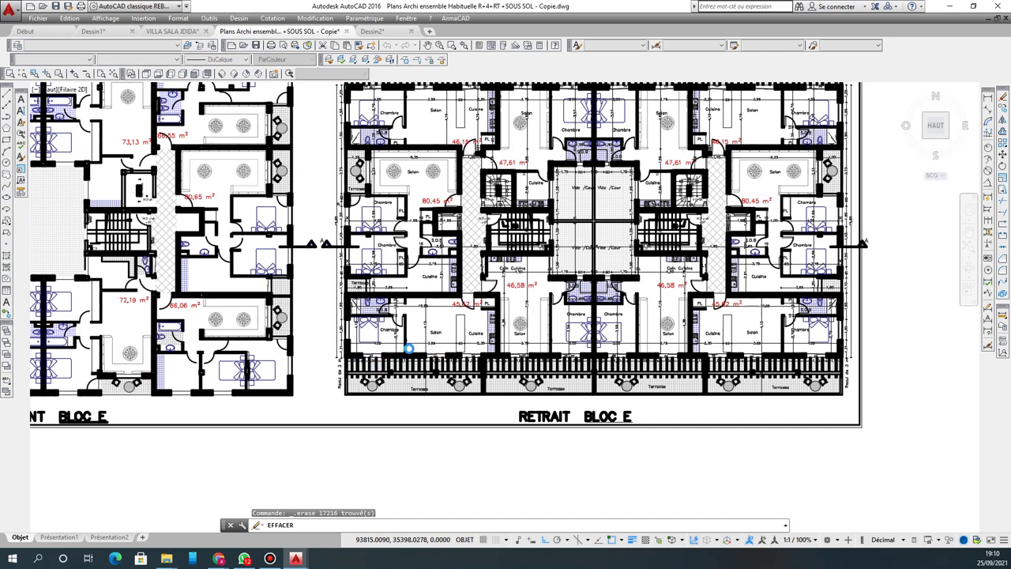
Step: Examine how the Etage Courant and Retrait plans relate to section Coupe A-A within the overall plan sheet
scroll(497, 342, "down", 4)
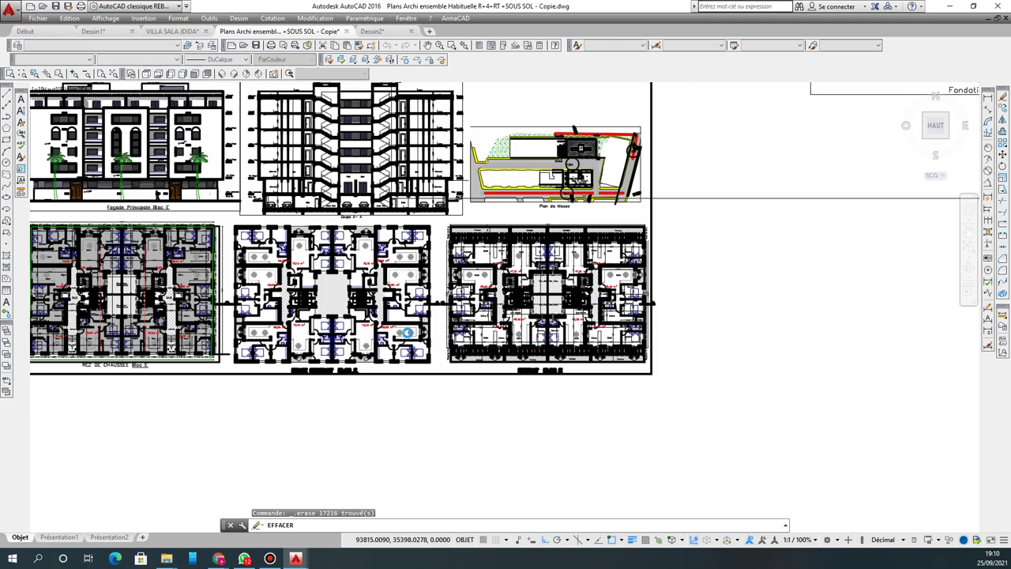
scroll(408, 333, "down", 2)
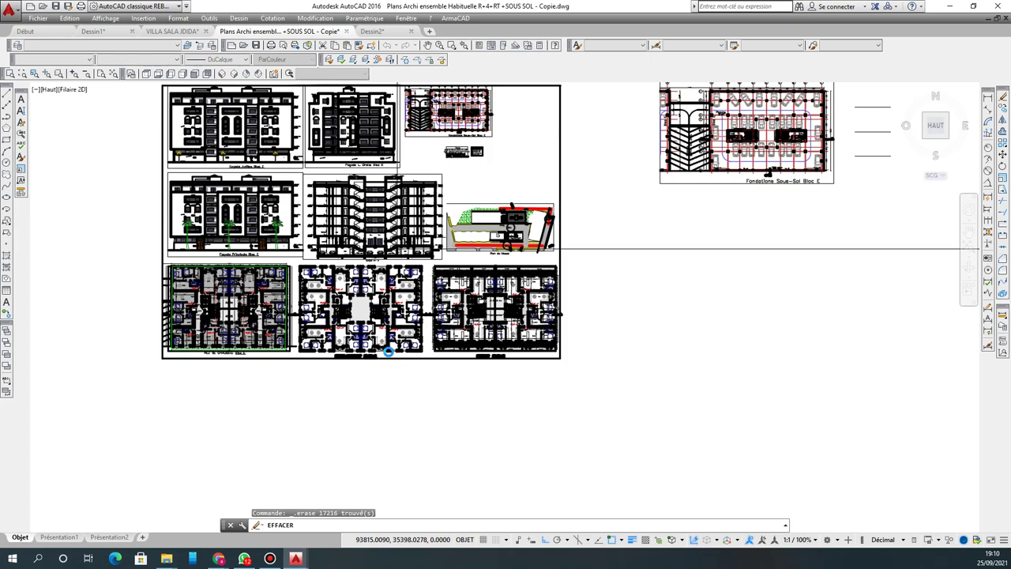
scroll(490, 355, "up", 8)
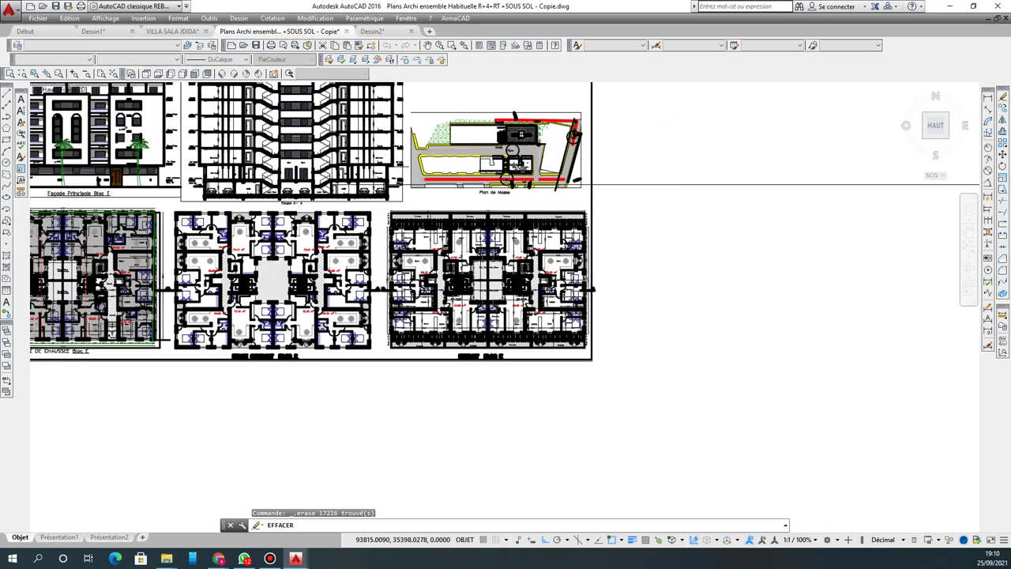
scroll(537, 399, "down", 8)
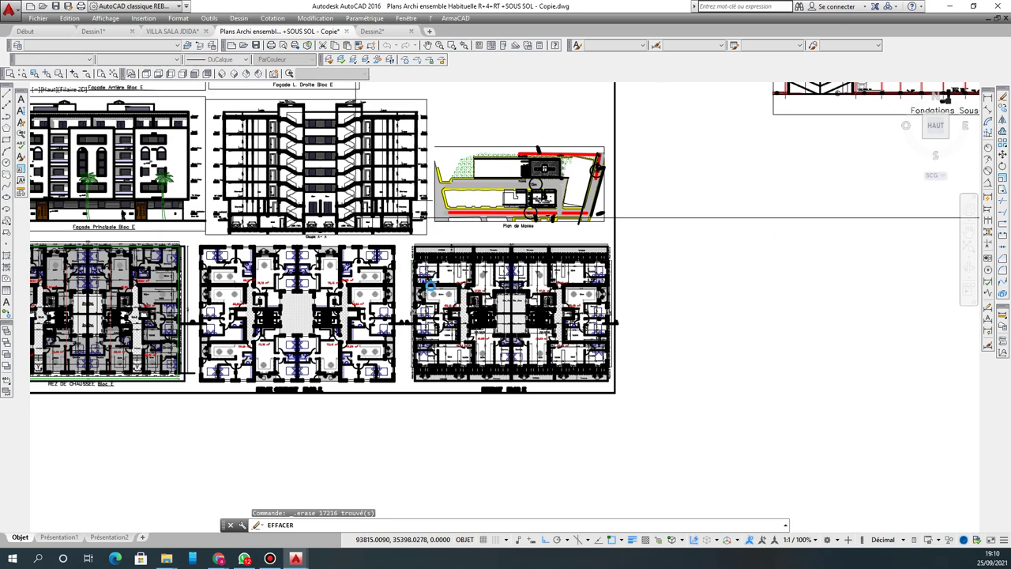
scroll(422, 258, "up", 2)
scroll(424, 276, "down", 5)
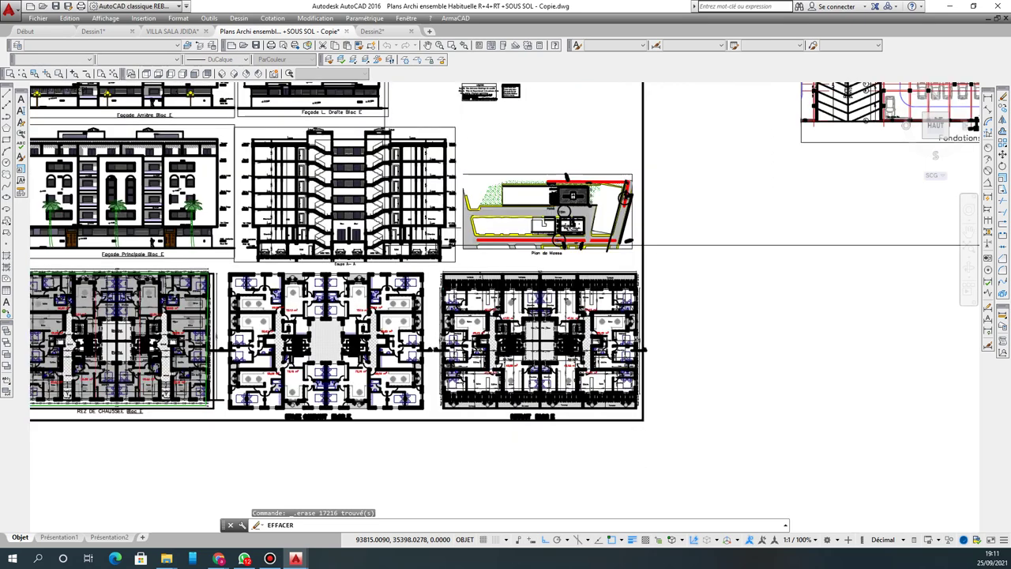
scroll(426, 287, "up", 5)
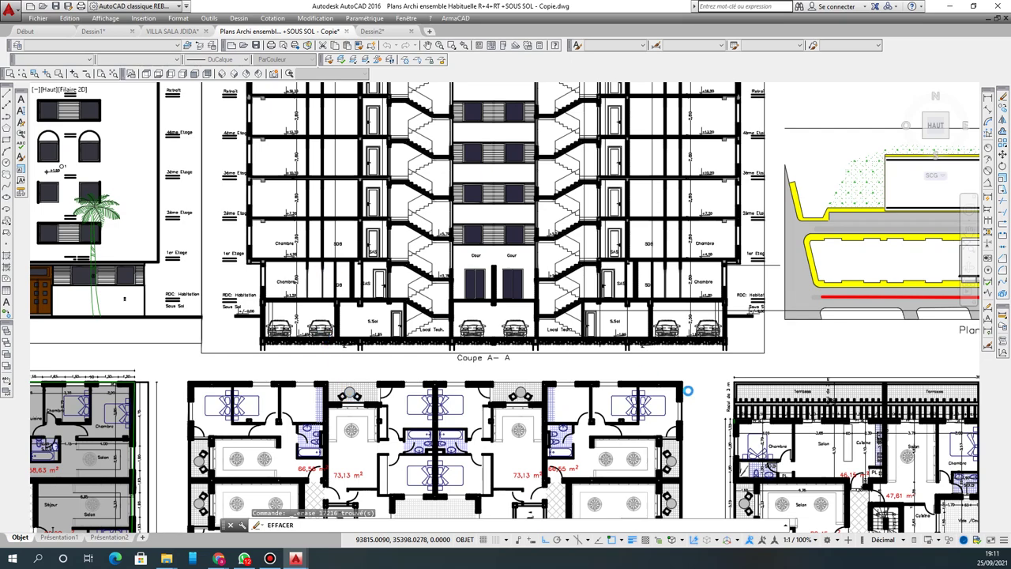
scroll(754, 379, "down", 2)
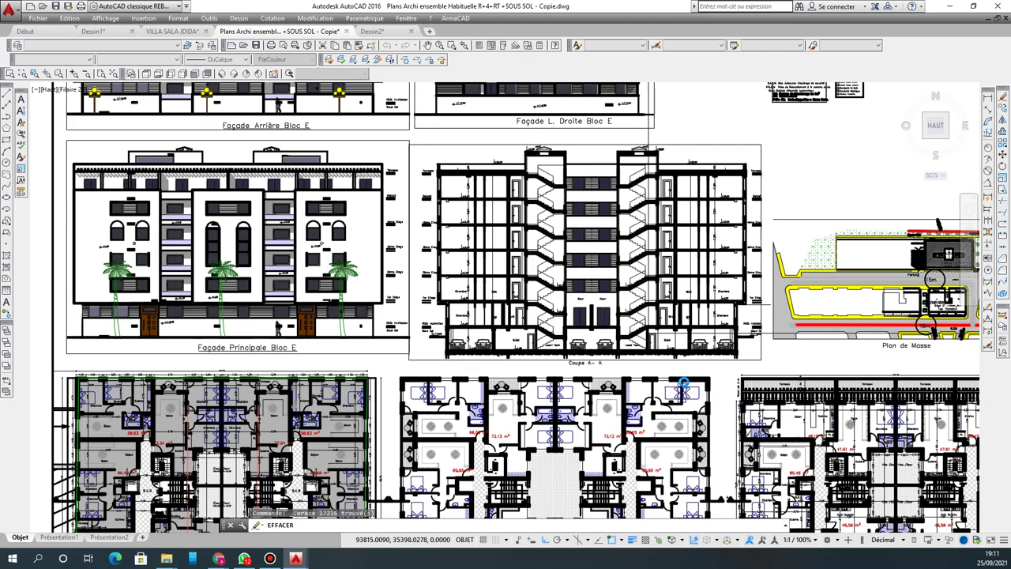
Step: Examine the basement outer wall, outside ground level and parking level at both ends of section Coupe A-A
scroll(753, 347, "up", 5)
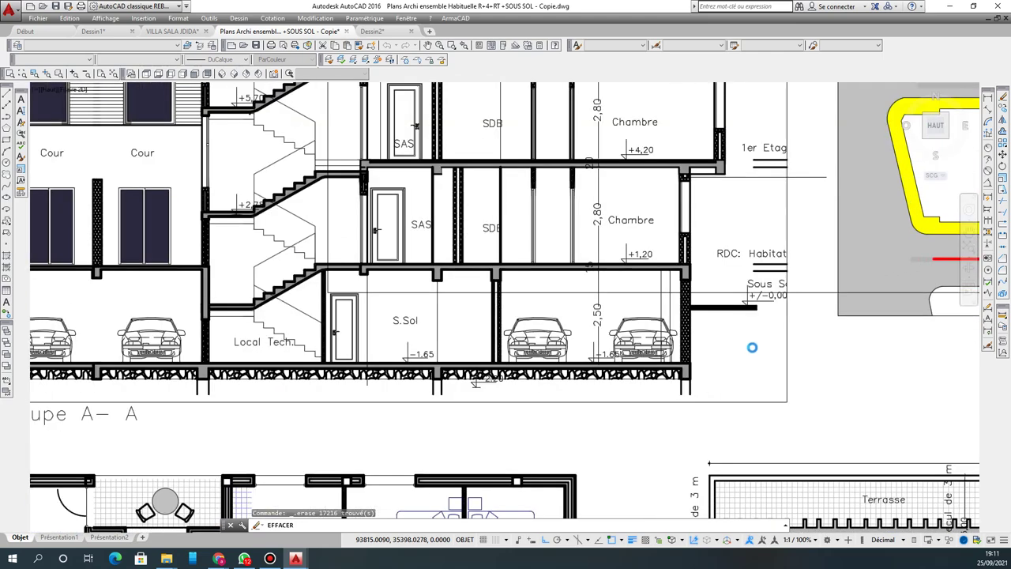
scroll(732, 332, "down", 1)
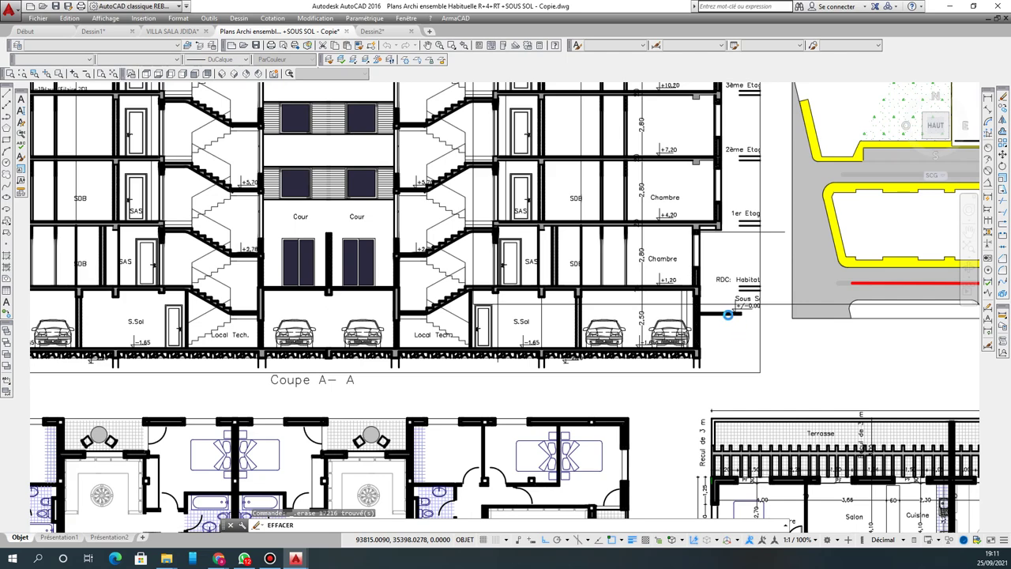
scroll(730, 315, "up", 4)
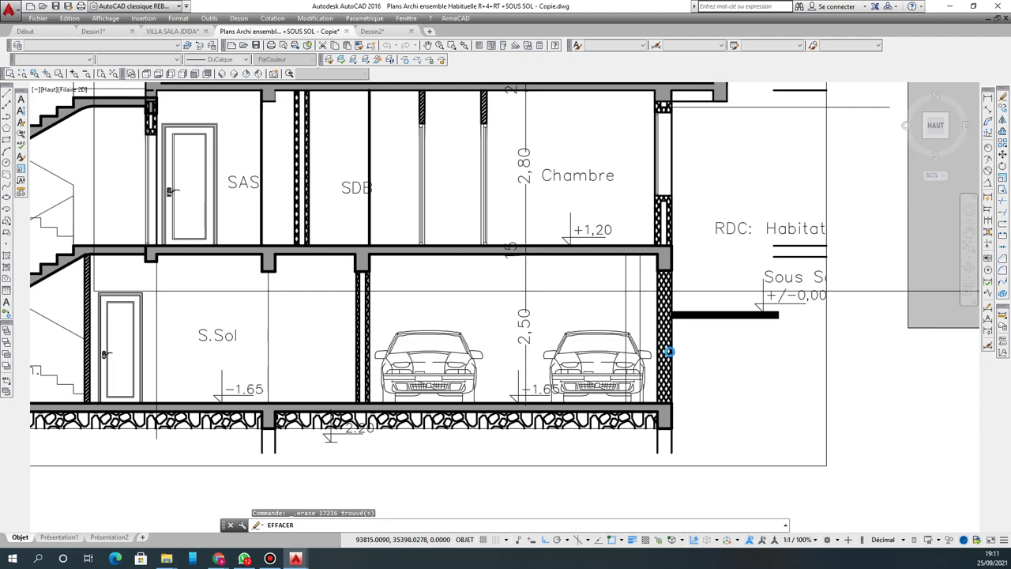
scroll(758, 332, "down", 2)
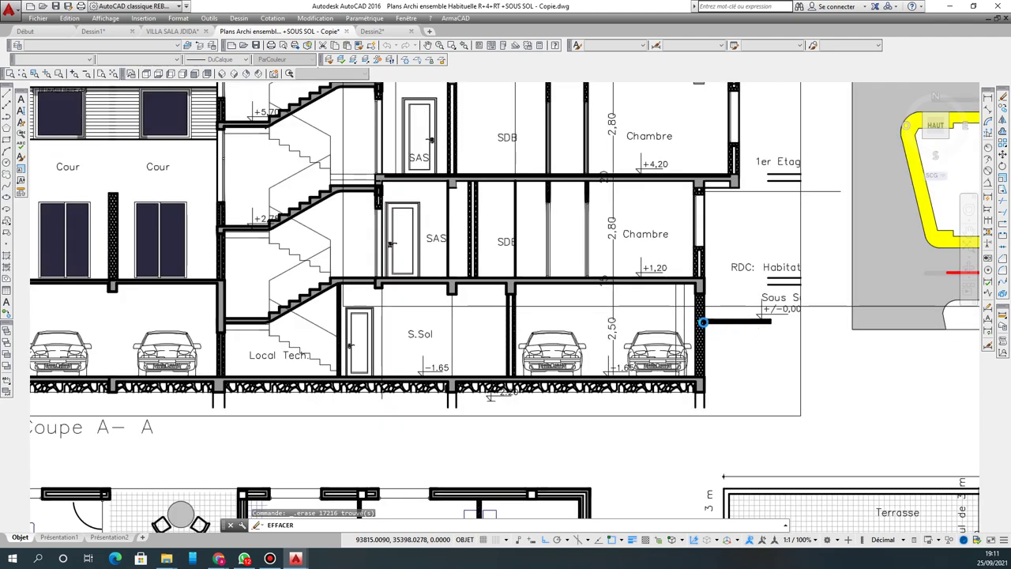
scroll(703, 322, "down", 2)
scroll(718, 335, "up", 3)
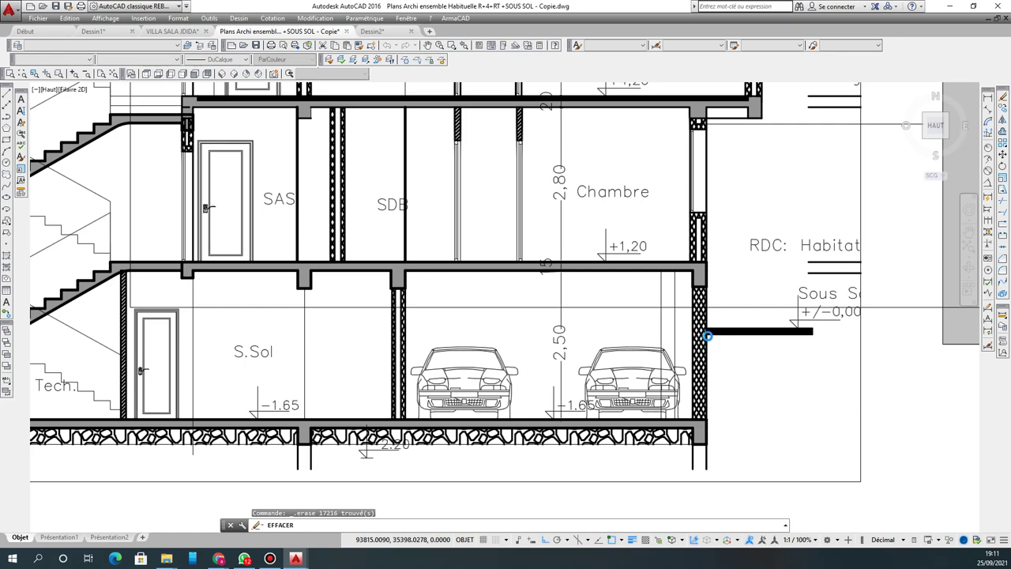
scroll(702, 359, "down", 3)
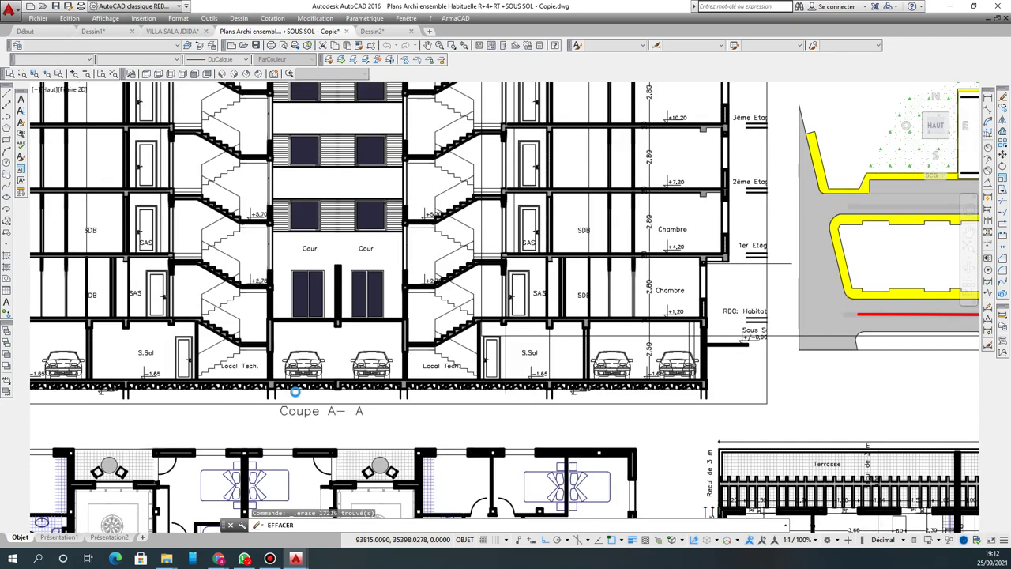
scroll(489, 335, "down", 2)
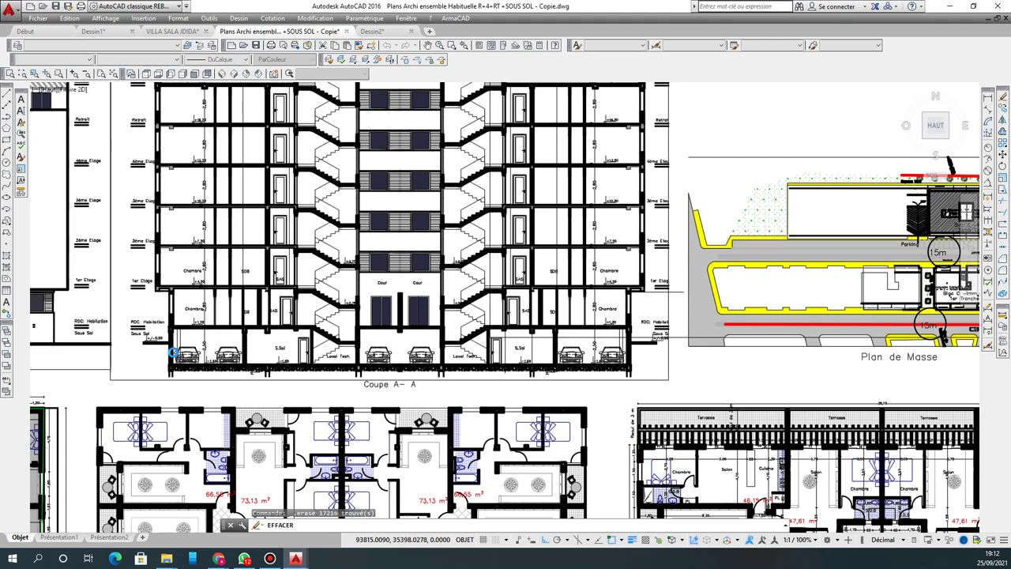
Step: Examine the perimeter wall, column grid and parking layout of the Fondations Sous-Sol Bloc E plan and its place beside the overall sheet
scroll(234, 360, "down", 1)
scroll(234, 360, "down", 1)
scroll(683, 208, "down", 1)
scroll(709, 198, "up", 4)
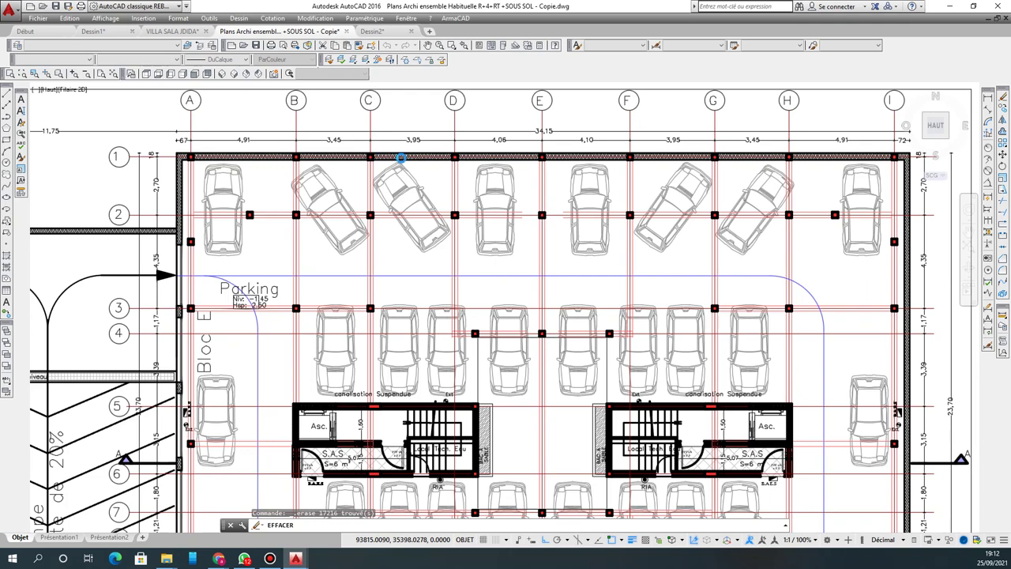
scroll(401, 157, "down", 2)
scroll(254, 158, "up", 2)
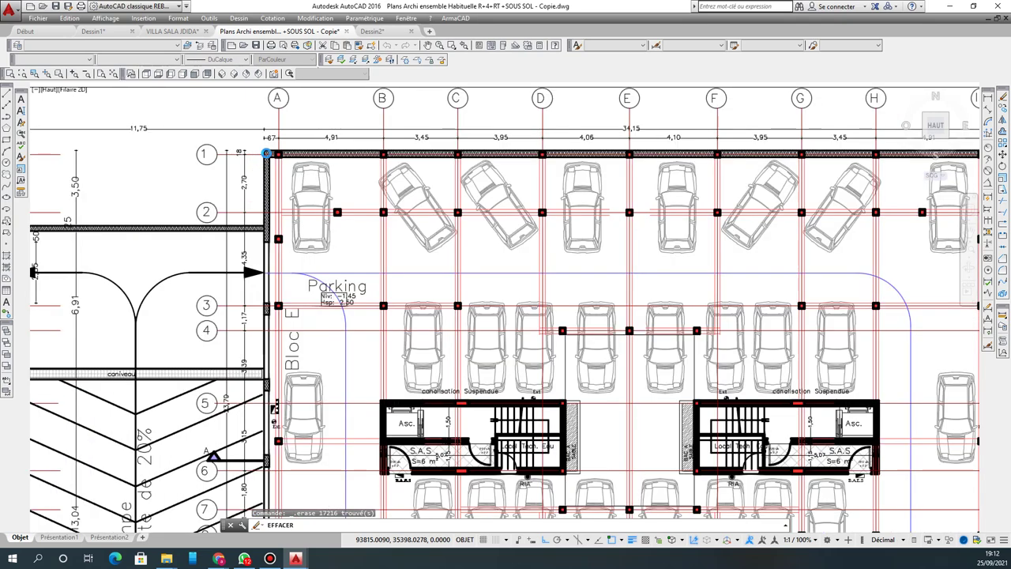
scroll(335, 163, "down", 2)
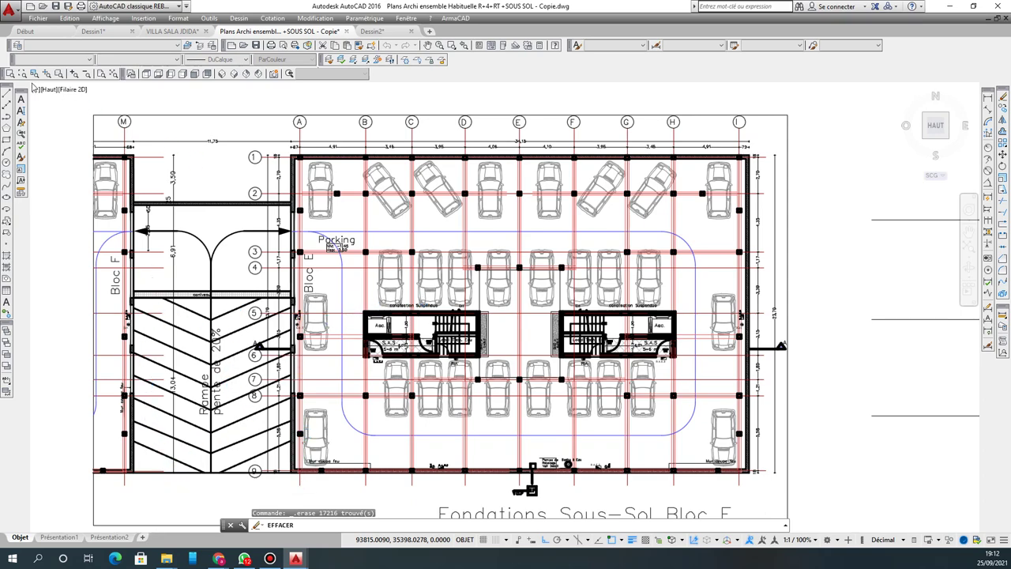
scroll(741, 237, "down", 5)
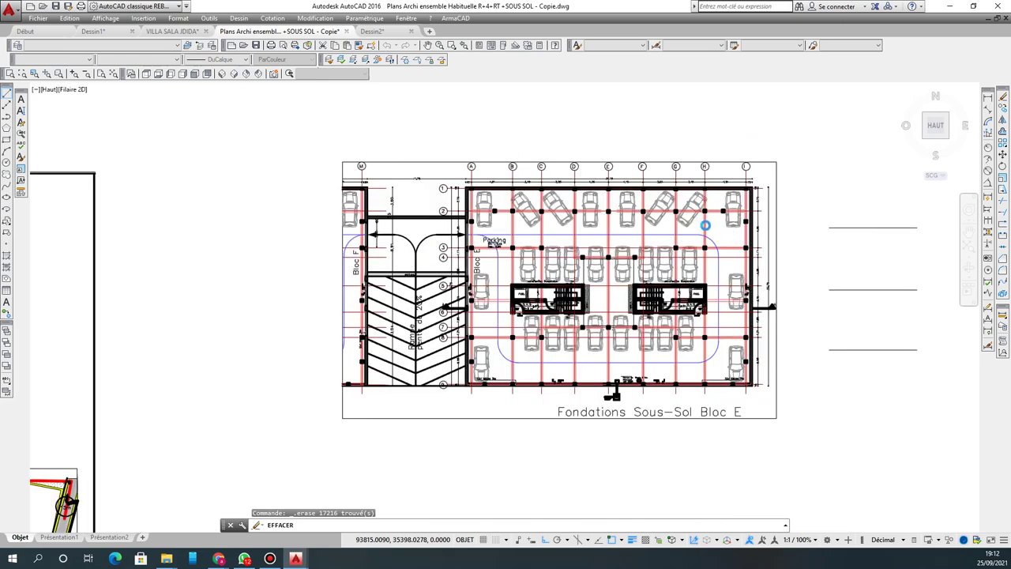
scroll(431, 408, "down", 4)
scroll(364, 475, "up", 8)
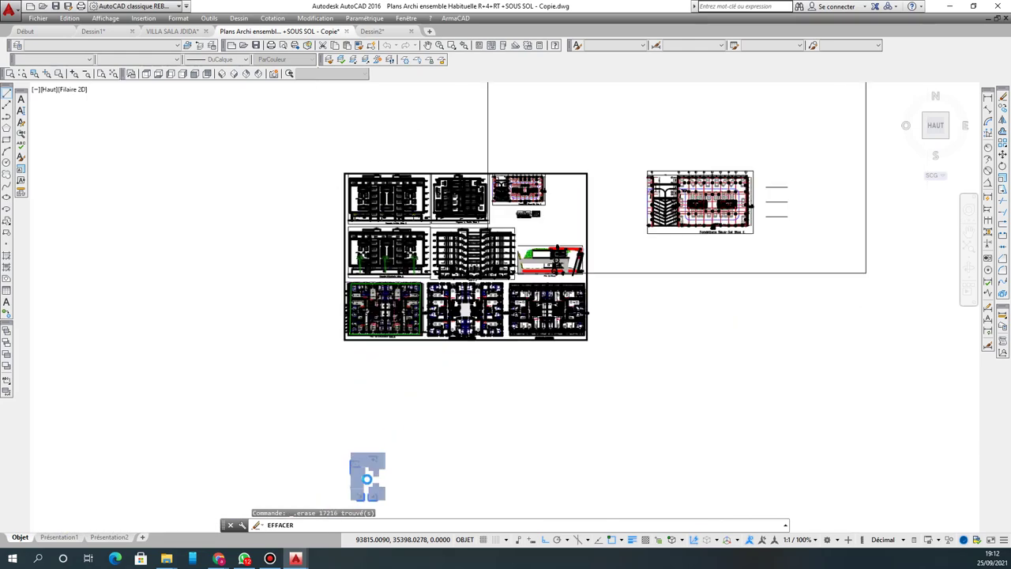
scroll(370, 472, "down", 6)
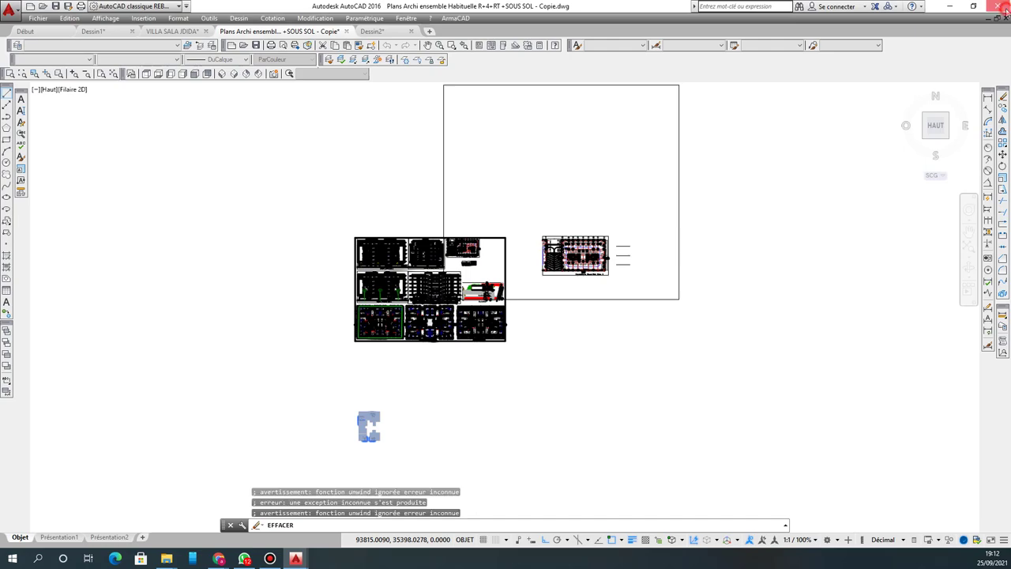
Step: Force the frozen AutoCAD to quit with the Task Manager and reopen the Plans Archi ensemble Habituelle R+4+RT +SOUS SOL - Copie drawing
right_click(897, 557)
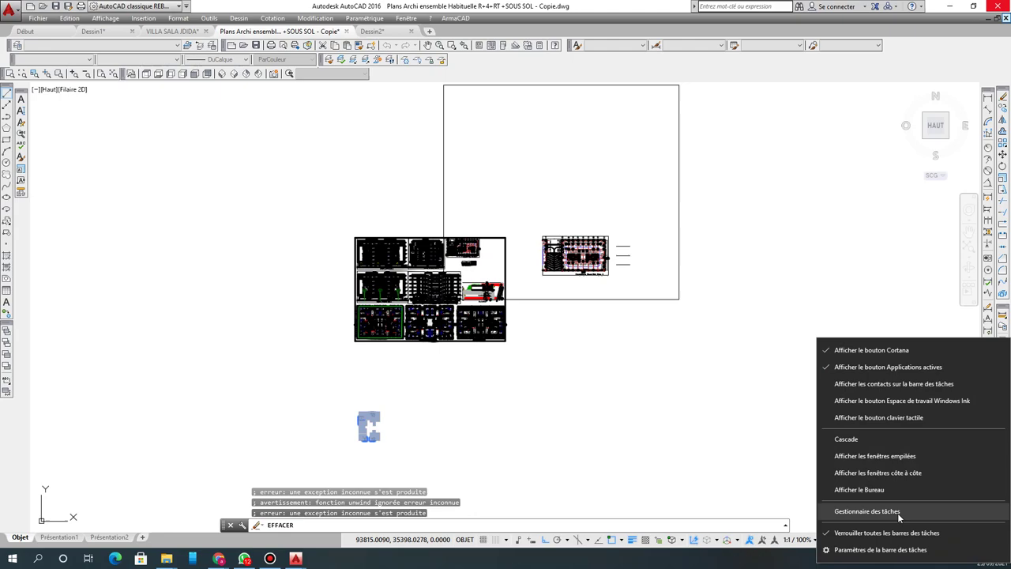
left_click(897, 513)
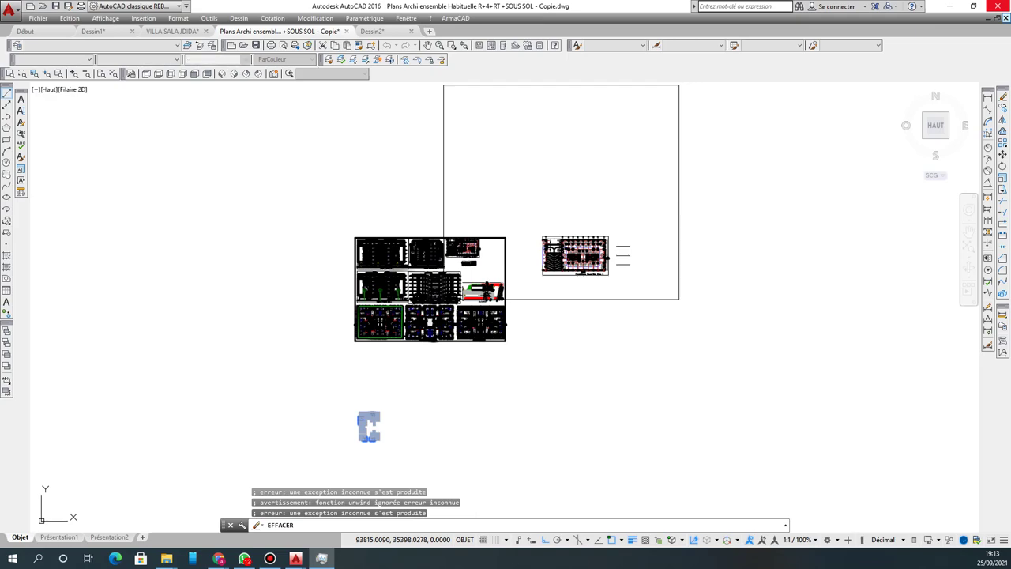
key("super+Down")
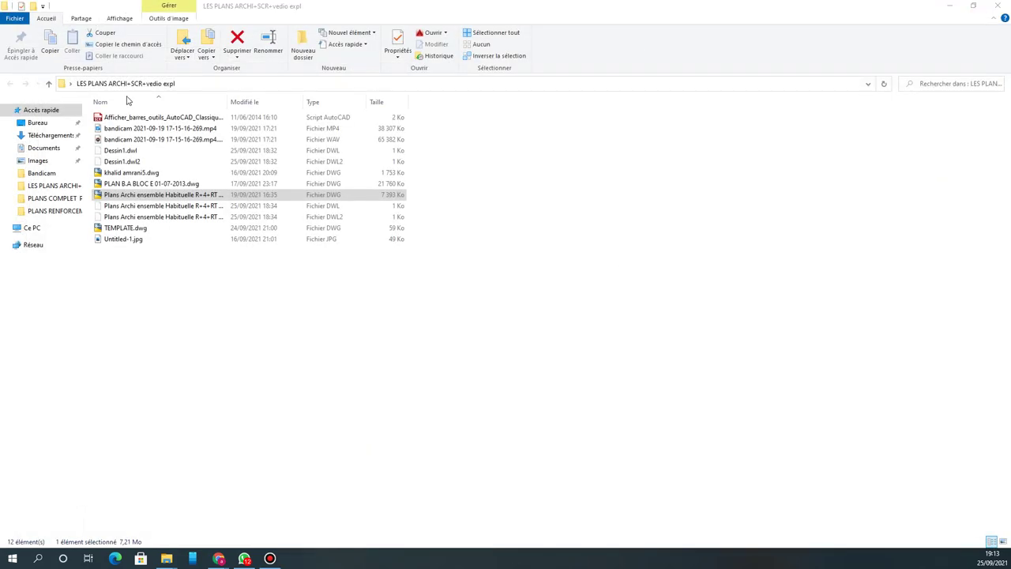
double_click(188, 195)
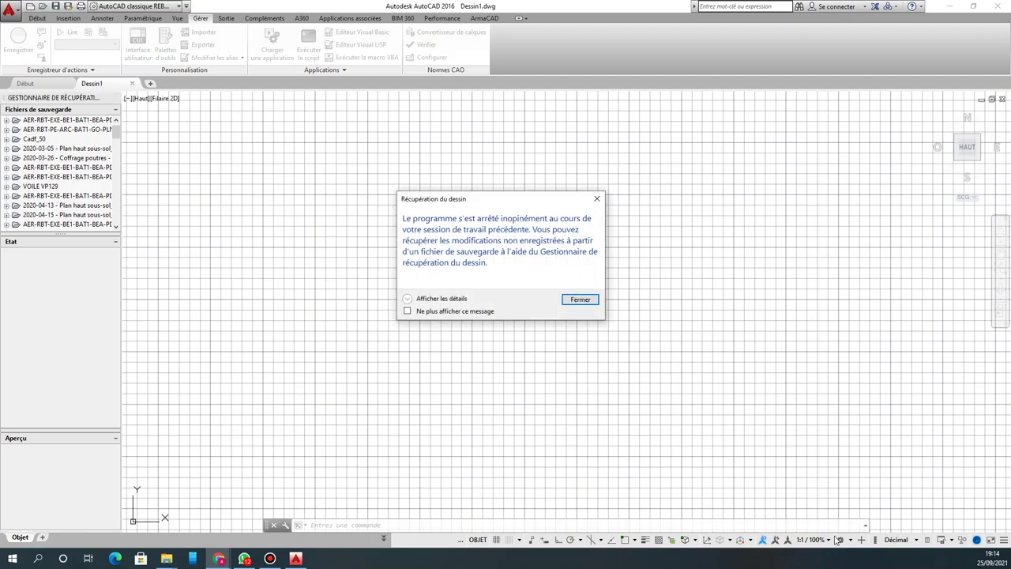
left_click(598, 204)
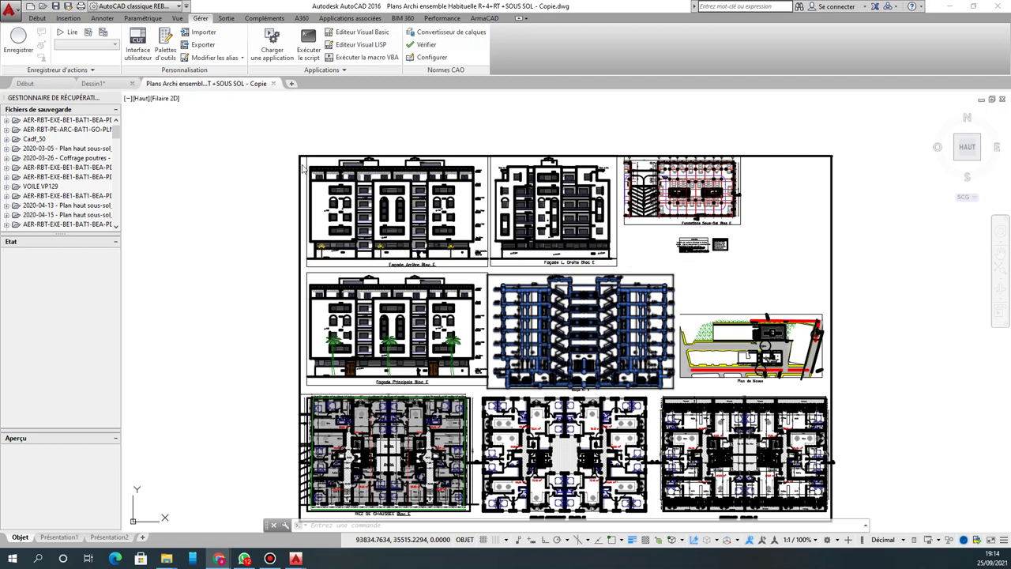
Step: Delete the AutoCAD classique REBCAO workspace from the user interface customization and apply the change
scroll(371, 170, "down", 2)
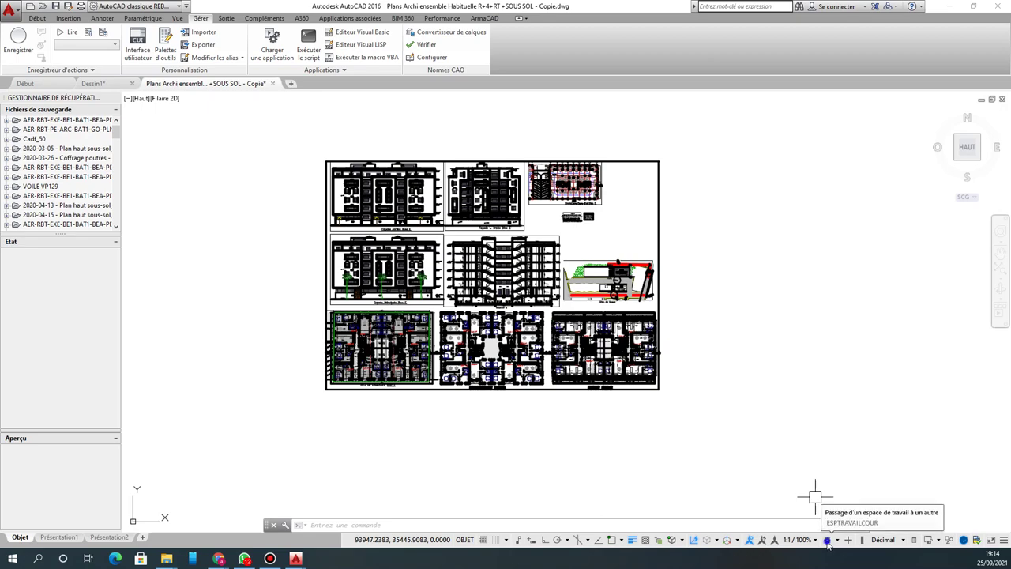
left_click(828, 543)
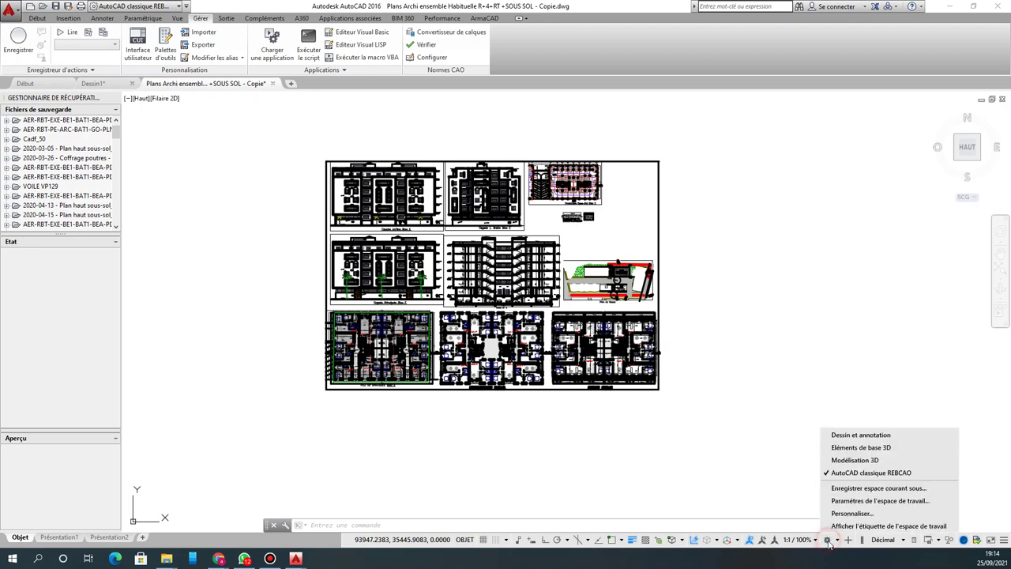
left_click(853, 514)
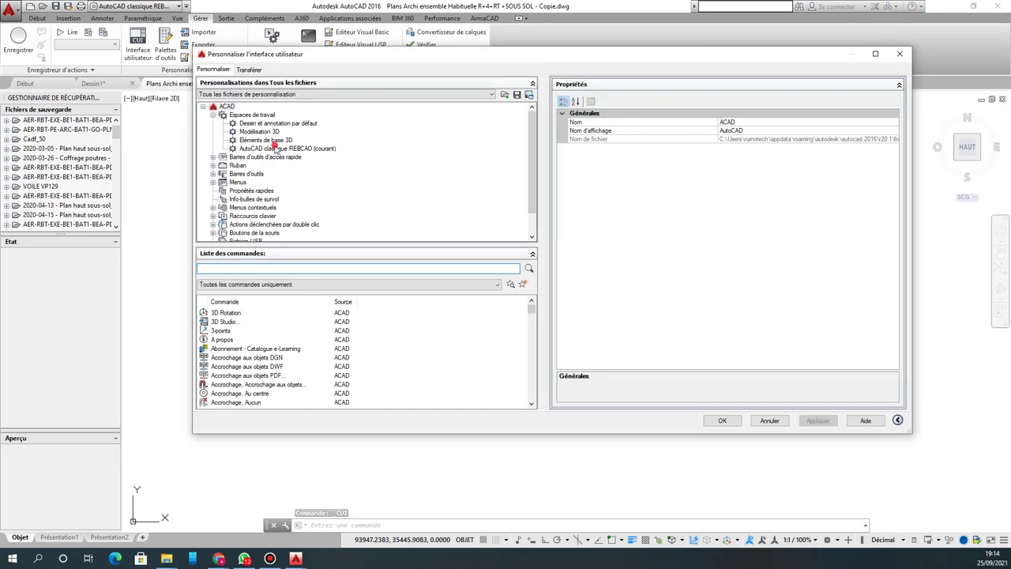
left_click(272, 149)
right_click(280, 148)
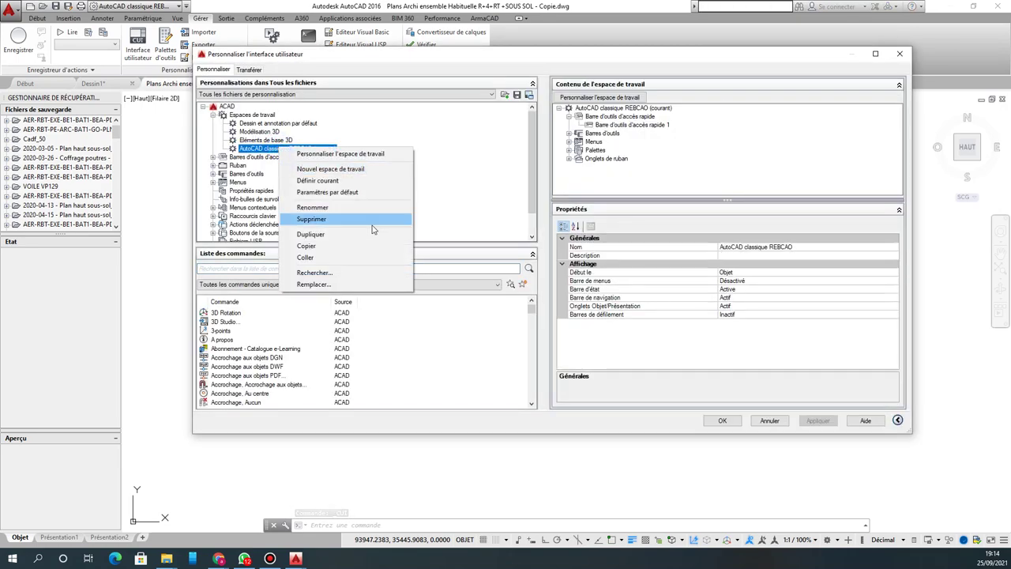
left_click(327, 218)
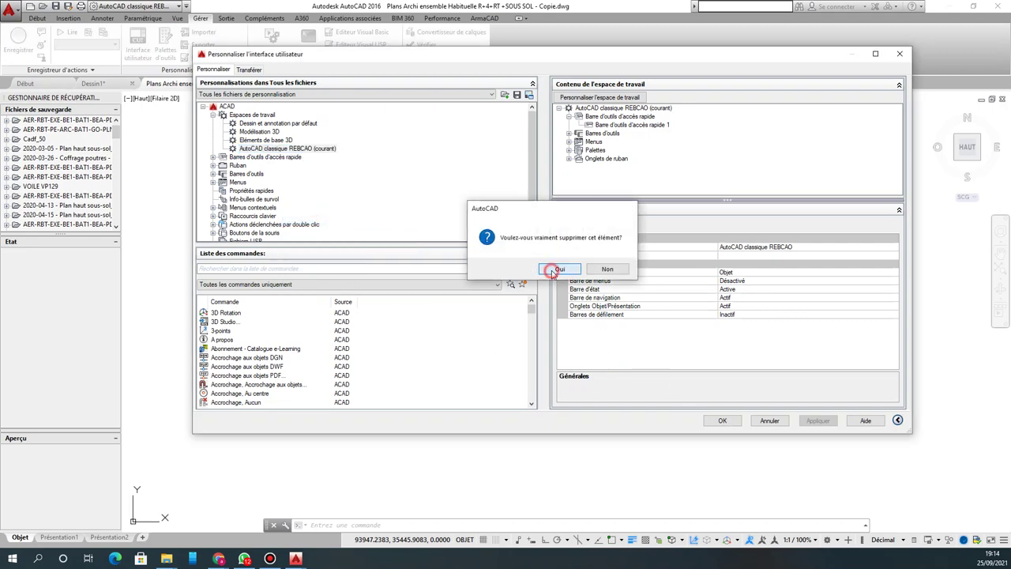
left_click(557, 270)
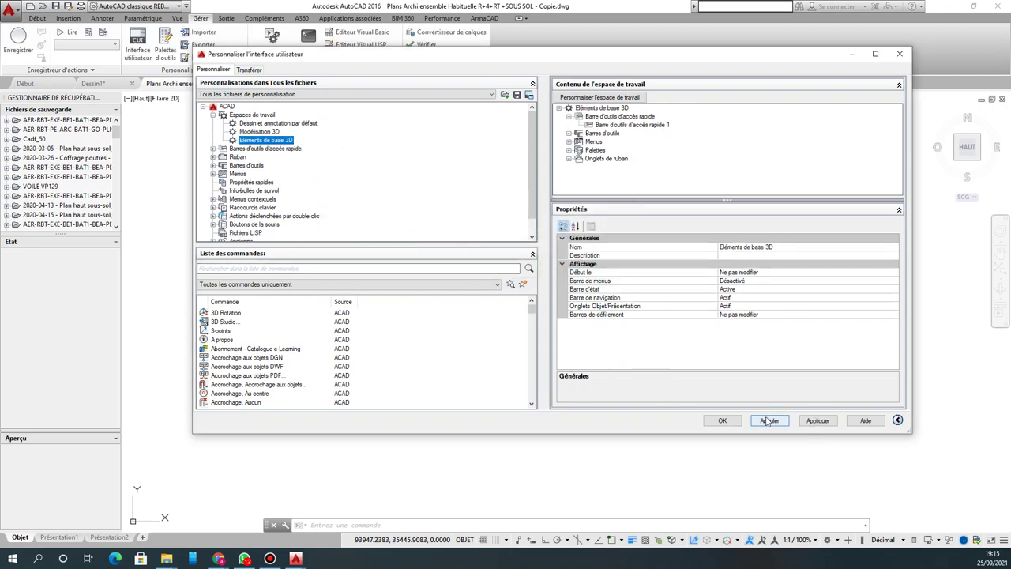
left_click(819, 421)
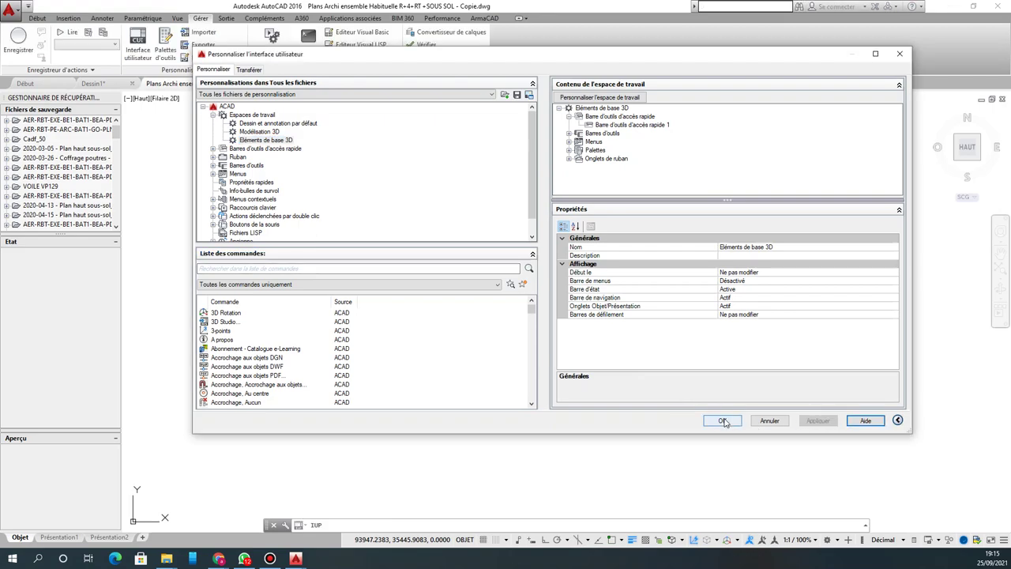
left_click(253, 115)
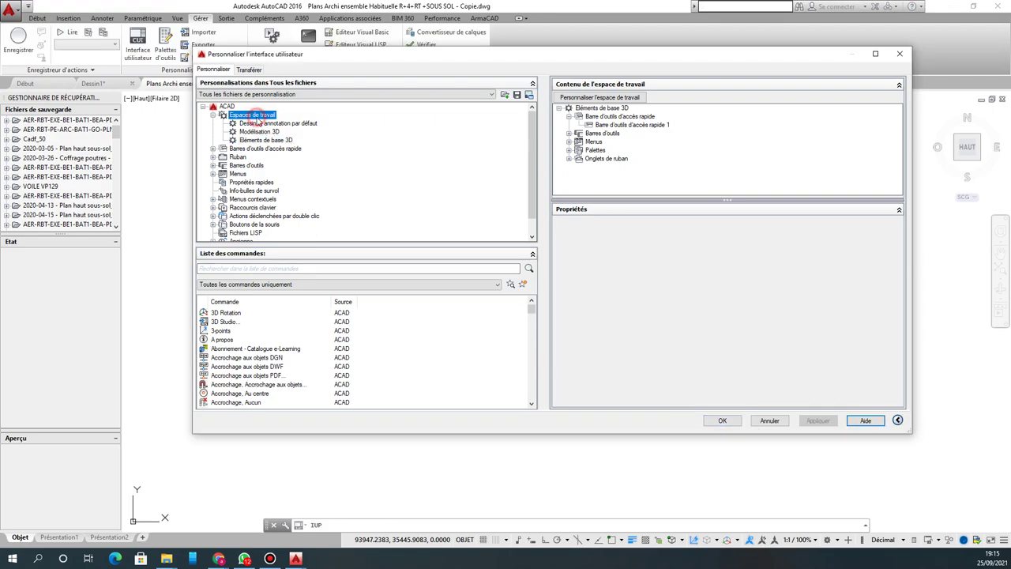
left_click(732, 424)
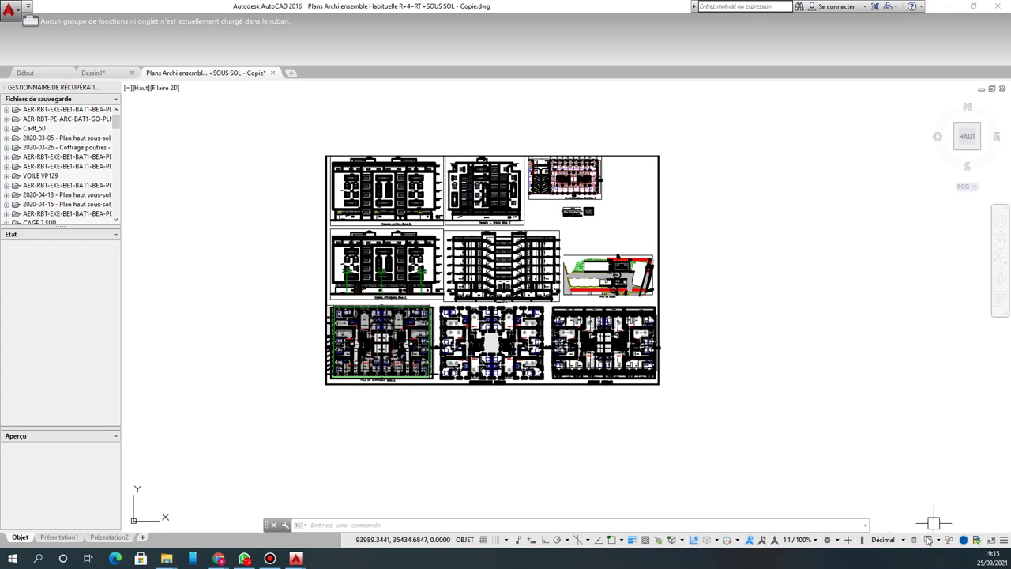
Step: Switch to the Dessin et annotation workspace and run the script that displays the classic AutoCAD toolbars
left_click(829, 539)
left_click(857, 459)
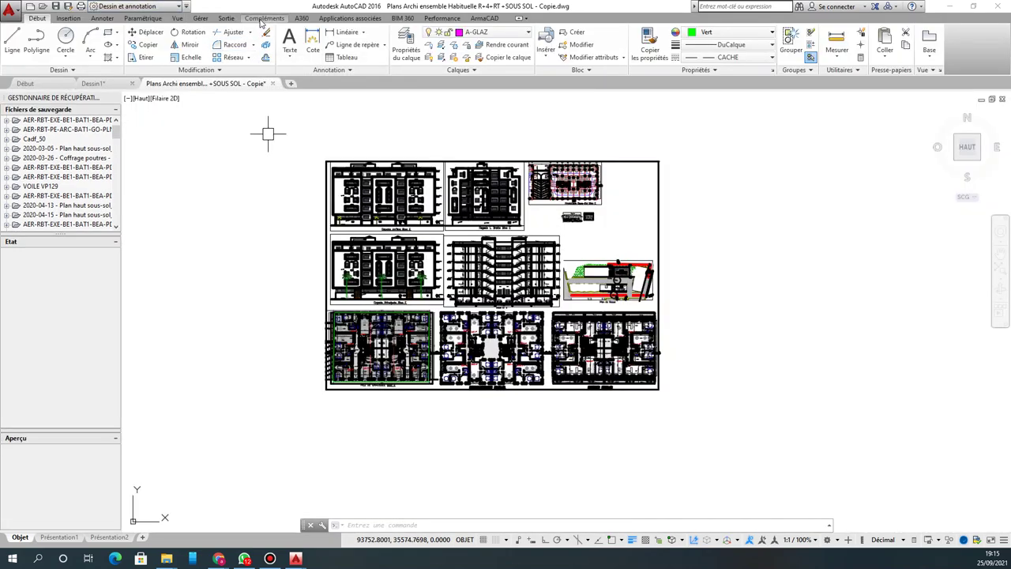
left_click(200, 18)
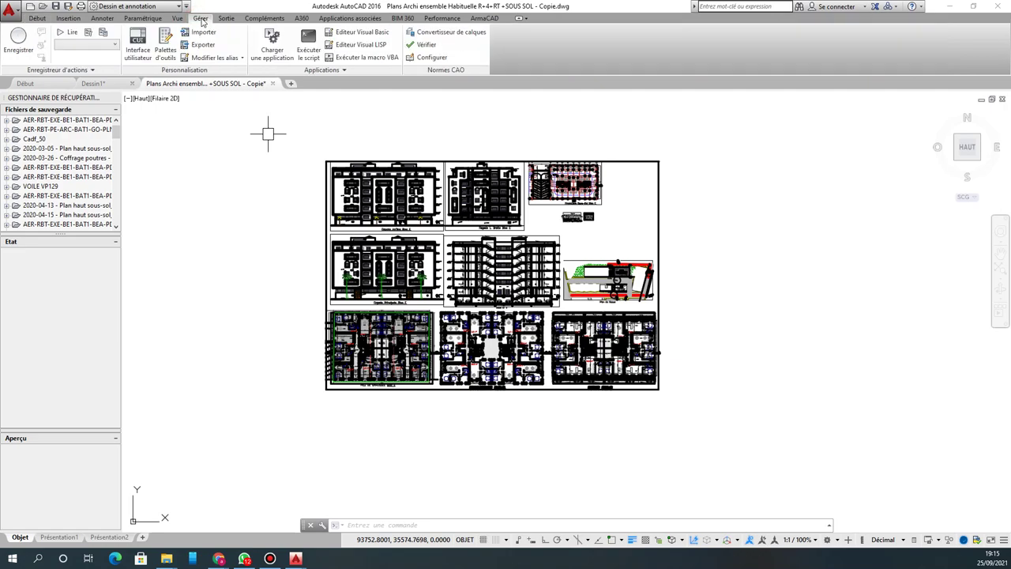
left_click(306, 53)
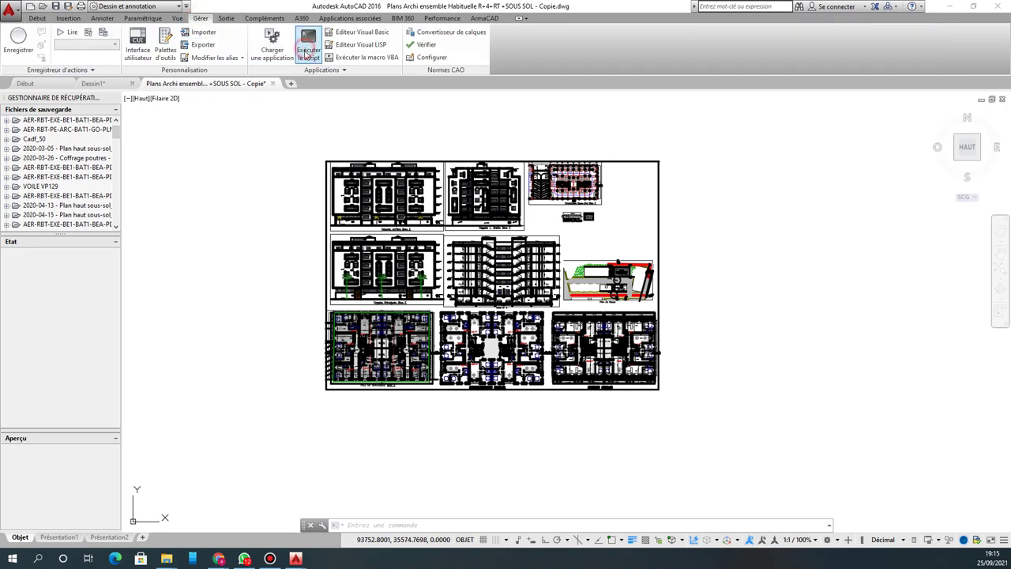
double_click(493, 200)
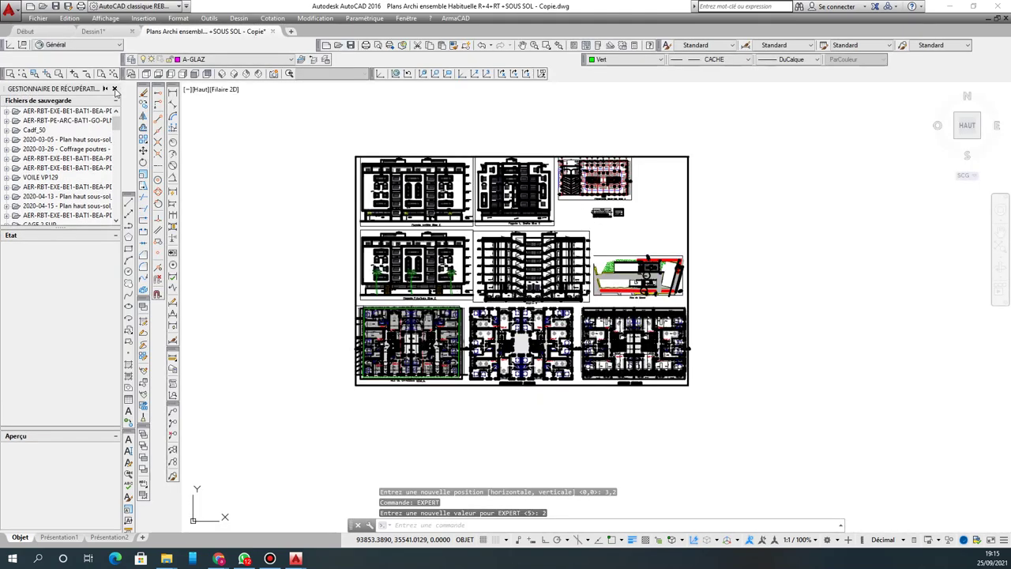
Step: Close the drawing recovery manager and remove the object snap toolbar from the workspace
left_click(114, 89)
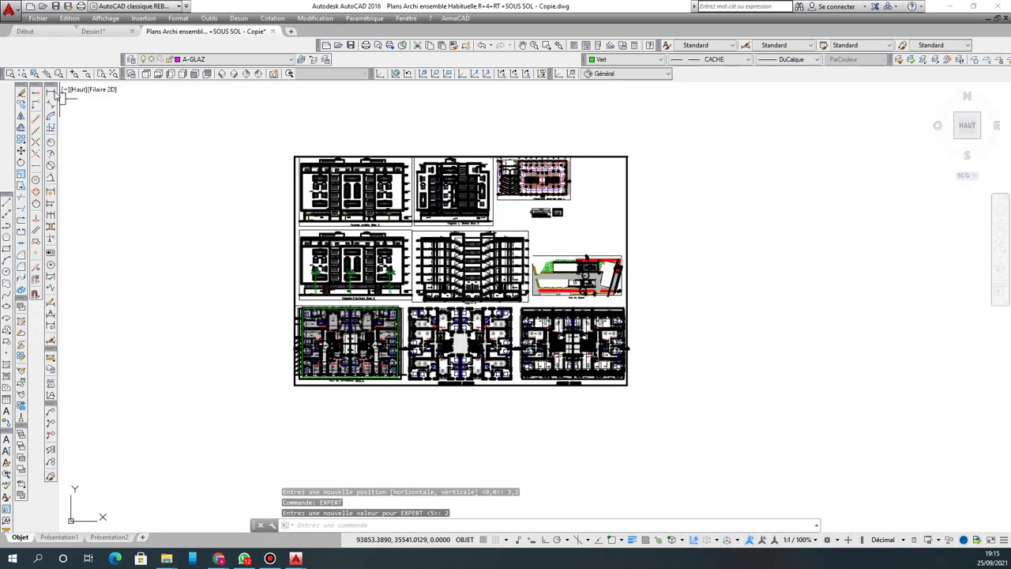
mouse_move(51, 88)
left_mouse_down()
mouse_move(147, 124)
mouse_move(308, 125)
left_mouse_up()
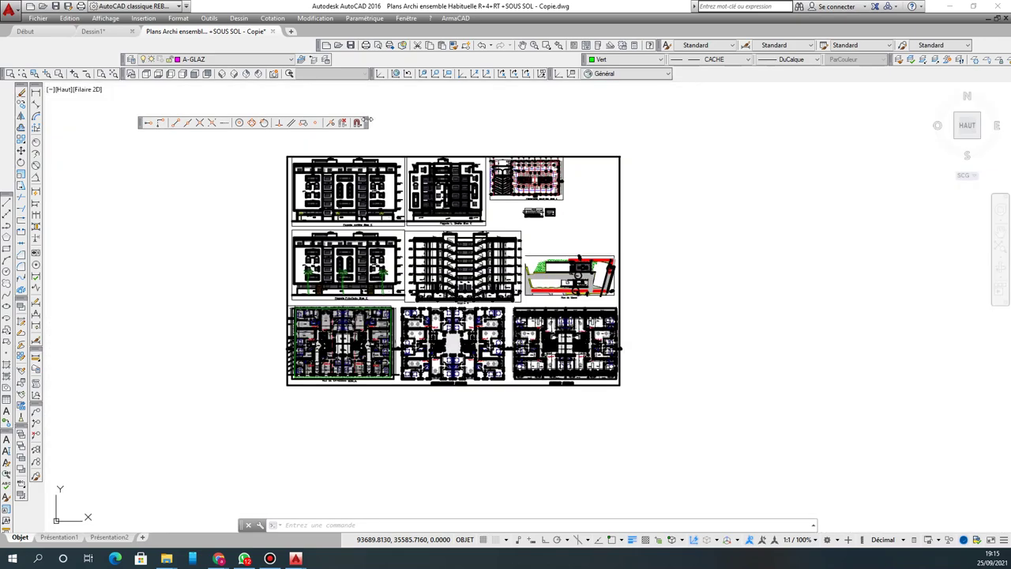
left_click(363, 120)
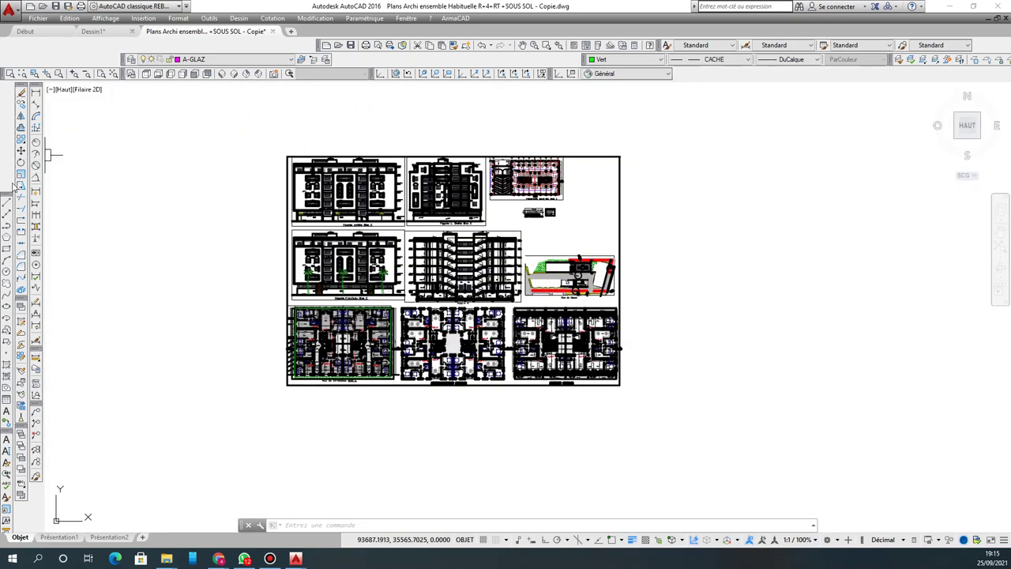
Step: Dock the Dimension and Modify toolbars vertically along the drawing area's right edge and close the Modify II toolbar
mouse_move(8, 194)
left_mouse_down()
mouse_move(8, 90)
mouse_move(219, 109)
mouse_move(992, 94)
mouse_move(1008, 83)
mouse_move(1007, 107)
mouse_move(1005, 92)
left_mouse_up()
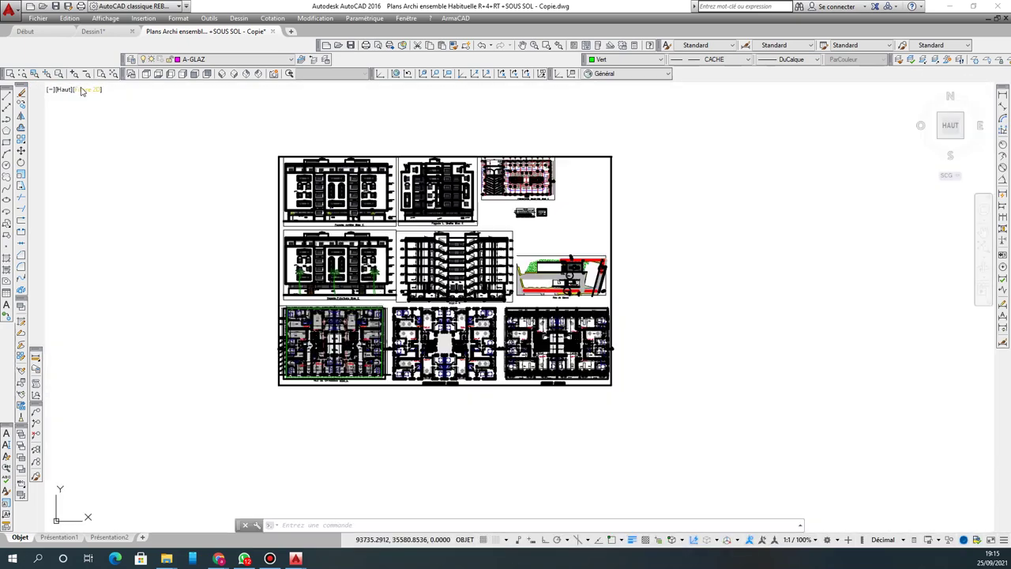
mouse_move(22, 82)
left_mouse_down()
mouse_move(54, 95)
mouse_move(570, 145)
mouse_move(771, 141)
mouse_move(1004, 91)
left_mouse_up()
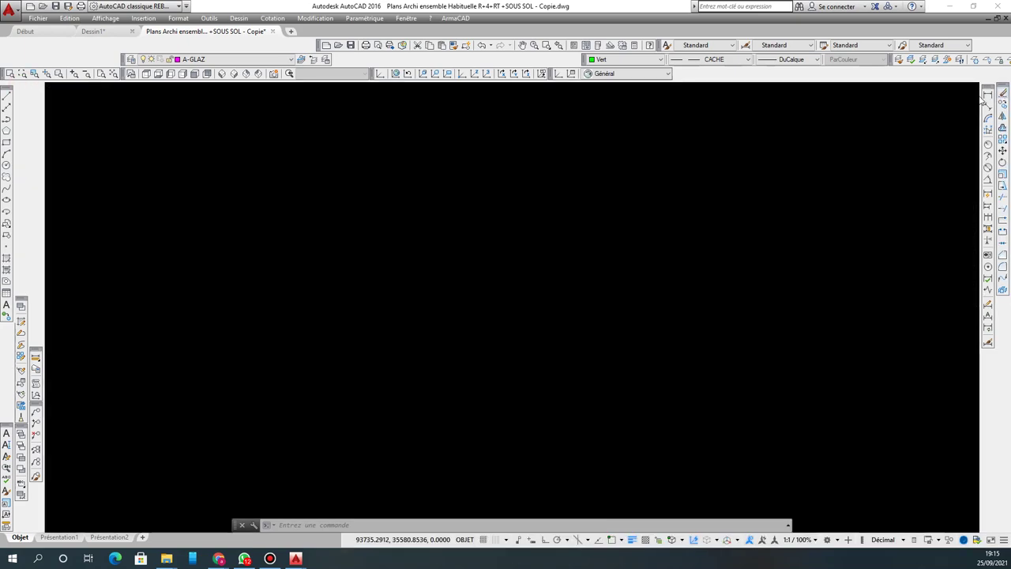
left_click_drag(24, 304, 187, 199)
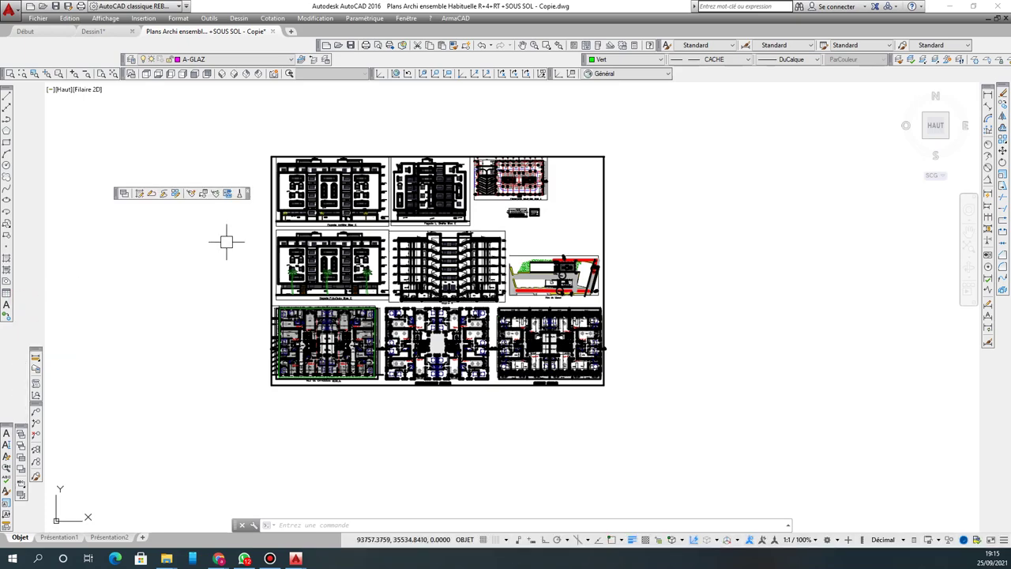
left_click(248, 192)
Step: Dock the measuring toolbar below Draw, Text beside Draw and Draw Order beyond Modify, and remove the multileader toolbar
left_click_drag(36, 350, 672, 326)
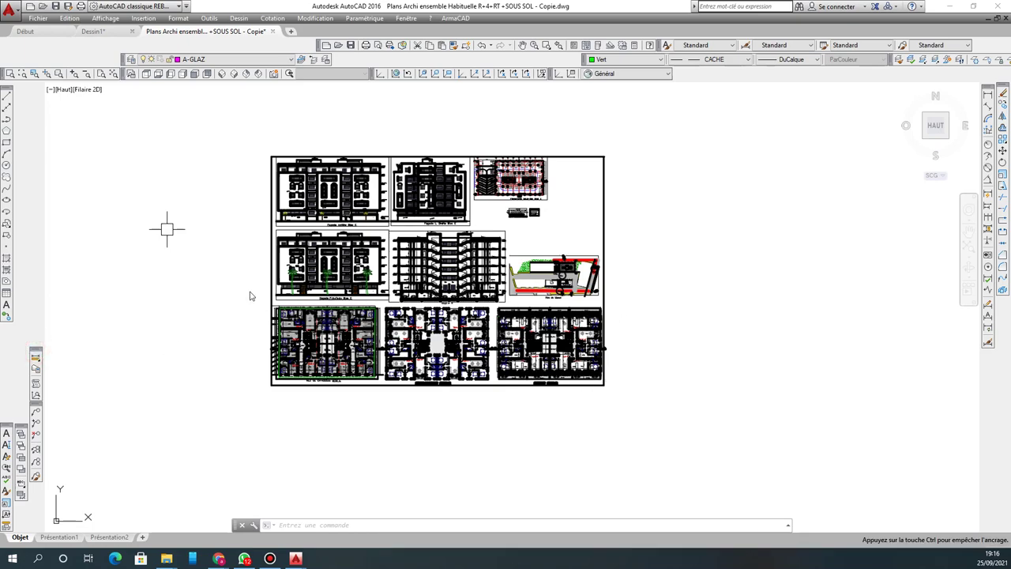
left_click_drag(255, 190, 177, 167)
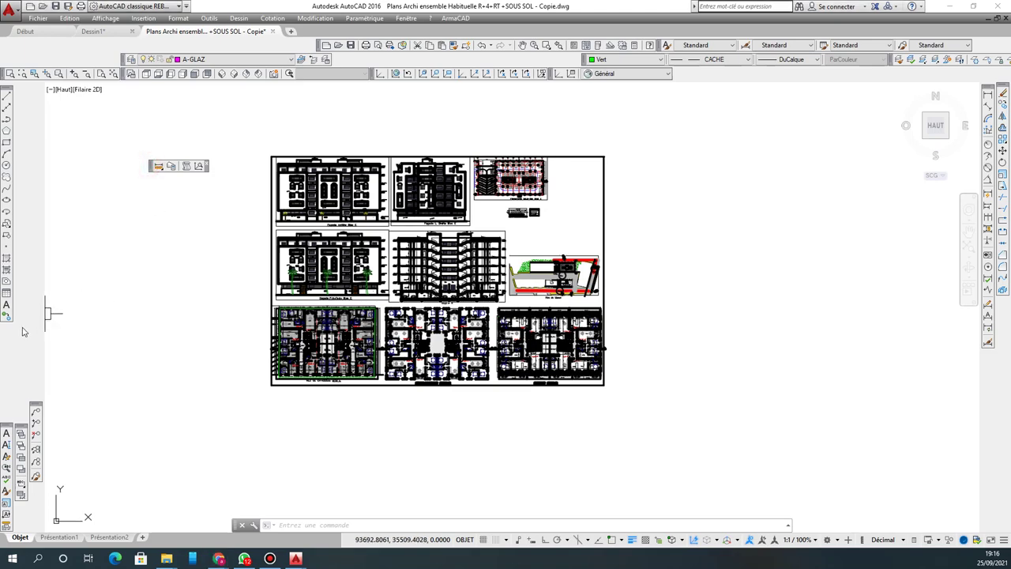
left_click_drag(150, 168, 11, 355)
mouse_move(41, 405)
left_mouse_down()
mouse_move(144, 300)
mouse_move(203, 219)
mouse_move(542, 157)
mouse_move(882, 199)
left_mouse_up()
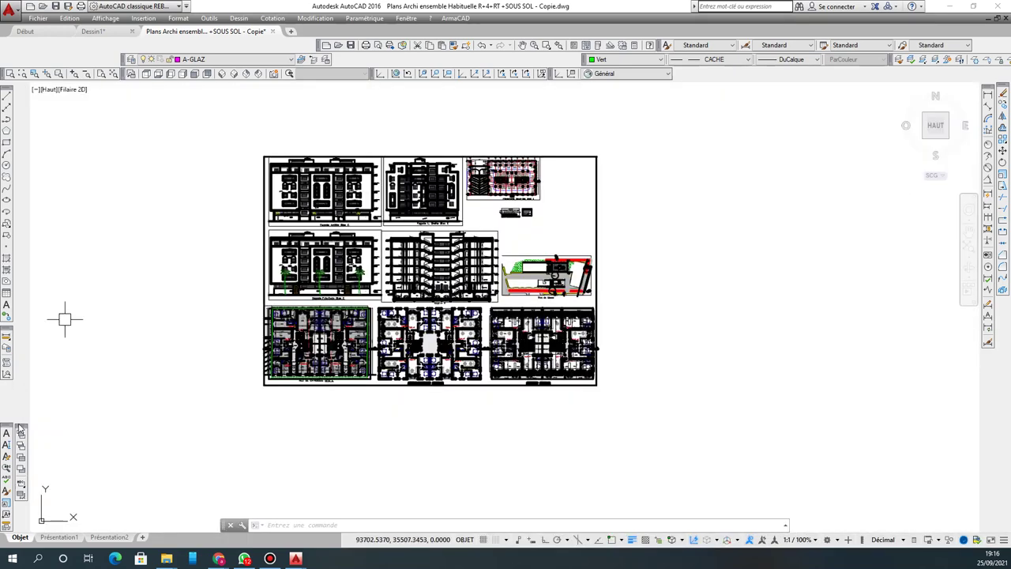
mouse_move(22, 430)
left_mouse_down()
mouse_move(146, 382)
mouse_move(952, 340)
mouse_move(1008, 312)
left_mouse_up()
mouse_move(6, 431)
left_mouse_down()
mouse_move(16, 395)
mouse_move(107, 376)
mouse_move(69, 131)
mouse_move(34, 97)
mouse_move(20, 106)
left_mouse_up()
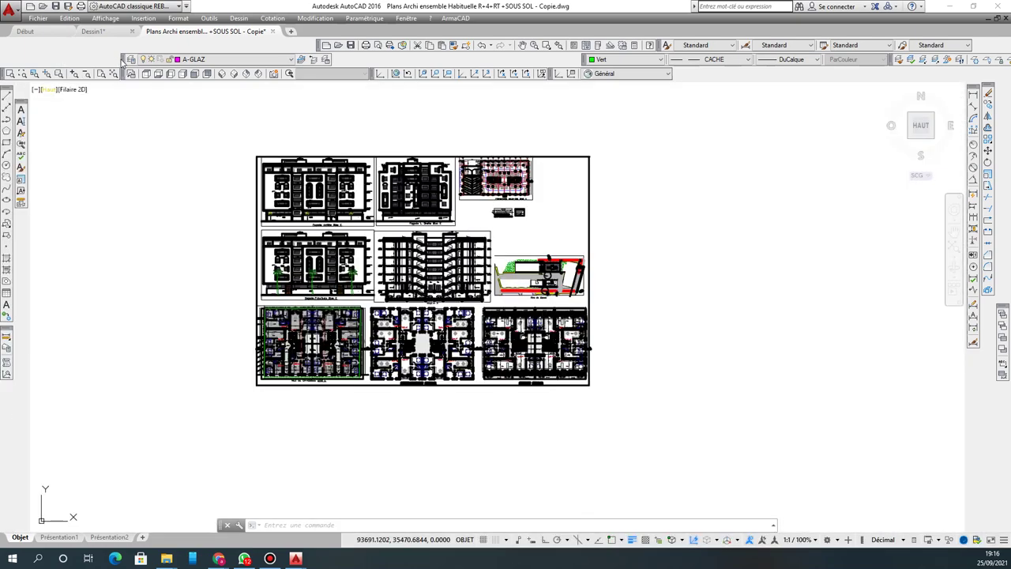
Step: Arrange the Layers, Standard, Styles, Properties and Layers II toolbars side by side in two compact rows above the drawing area
left_click_drag(5, 58, 4, 52)
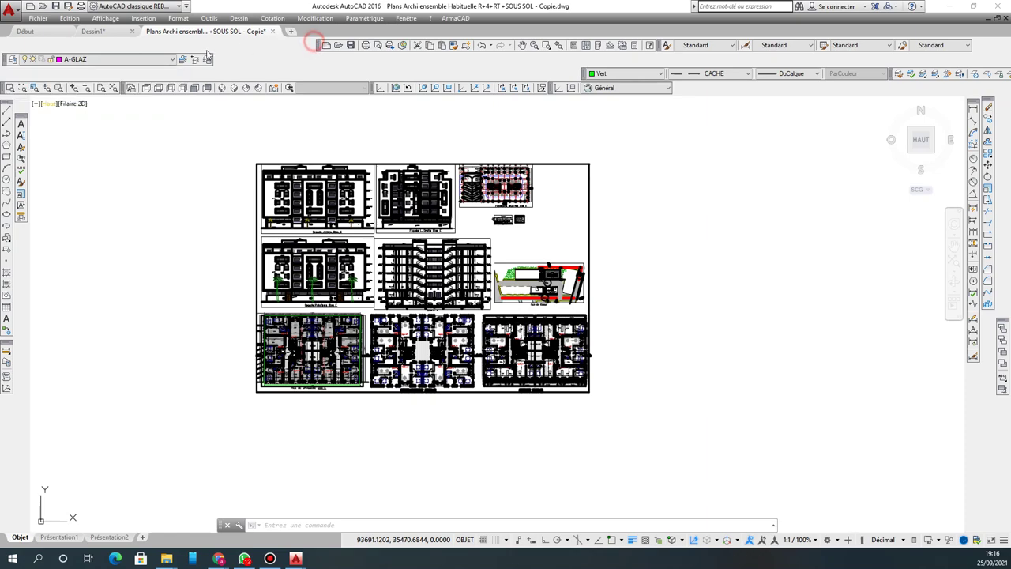
left_click_drag(319, 46, 9, 46)
left_click_drag(660, 41, 349, 48)
left_click_drag(585, 73, 221, 62)
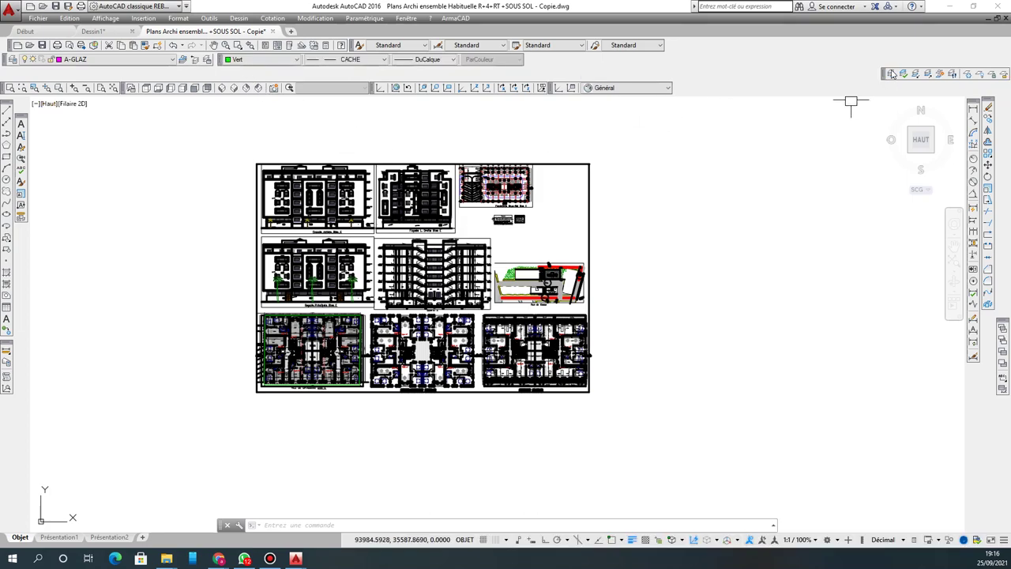
left_click_drag(888, 72, 536, 62)
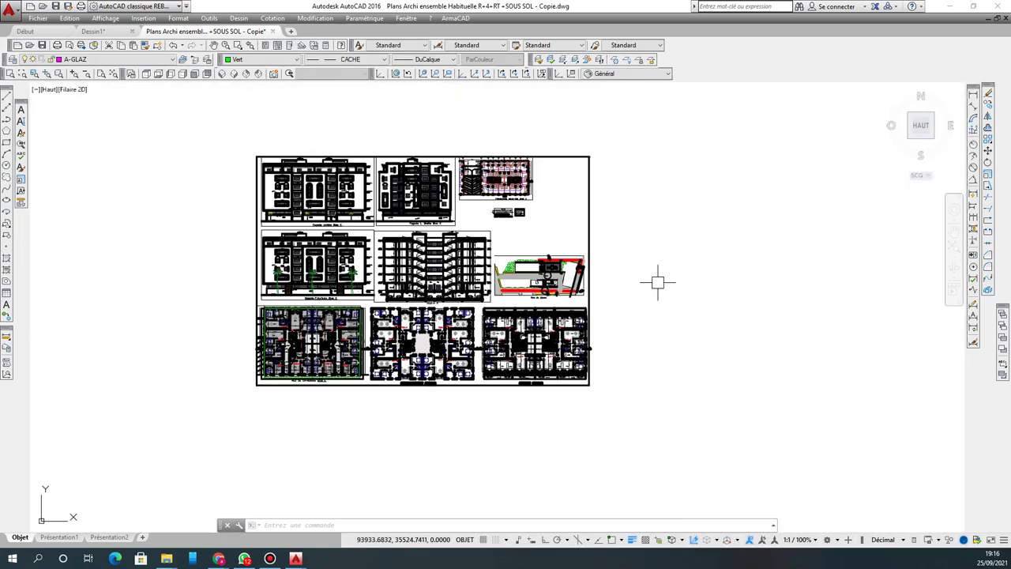
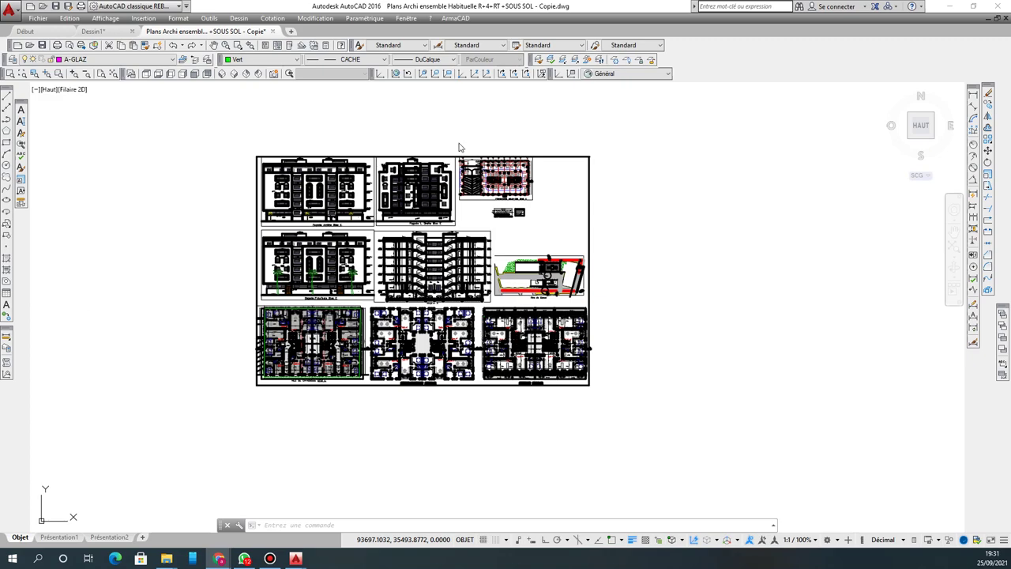
Step: Draw a chain of five connected line segments descending and levelling out in the empty area beside the framed drawing sheet
scroll(509, 249, "up", 3)
scroll(433, 274, "down", 1)
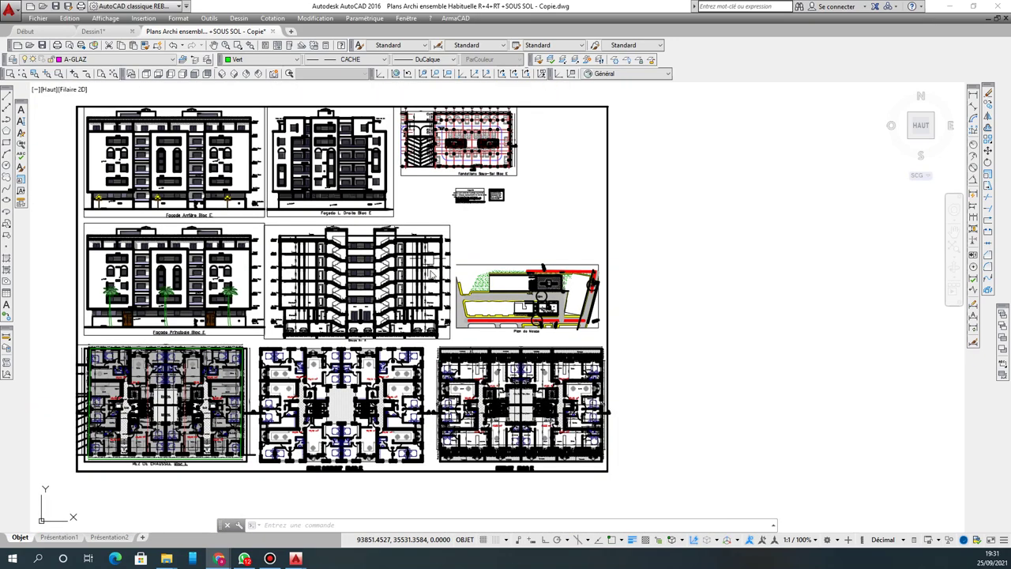
scroll(431, 274, "down", 2)
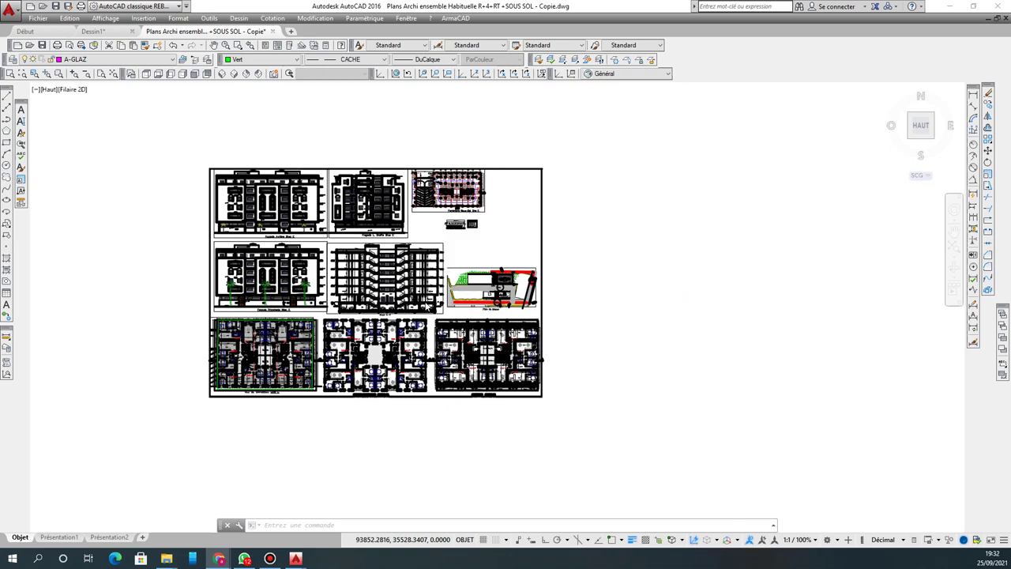
scroll(430, 315, "up", 3)
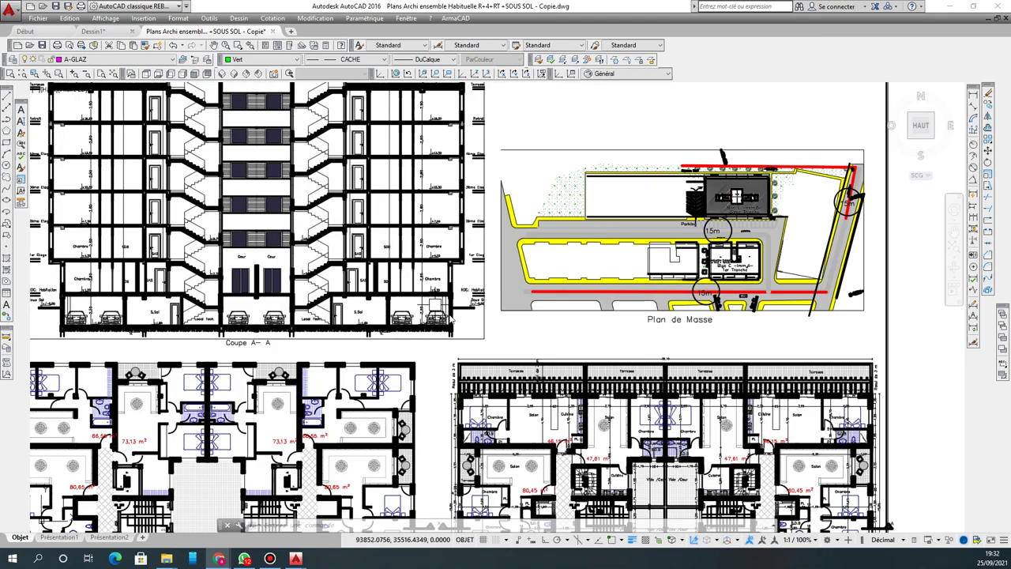
scroll(324, 322, "down", 4)
scroll(175, 294, "down", 2)
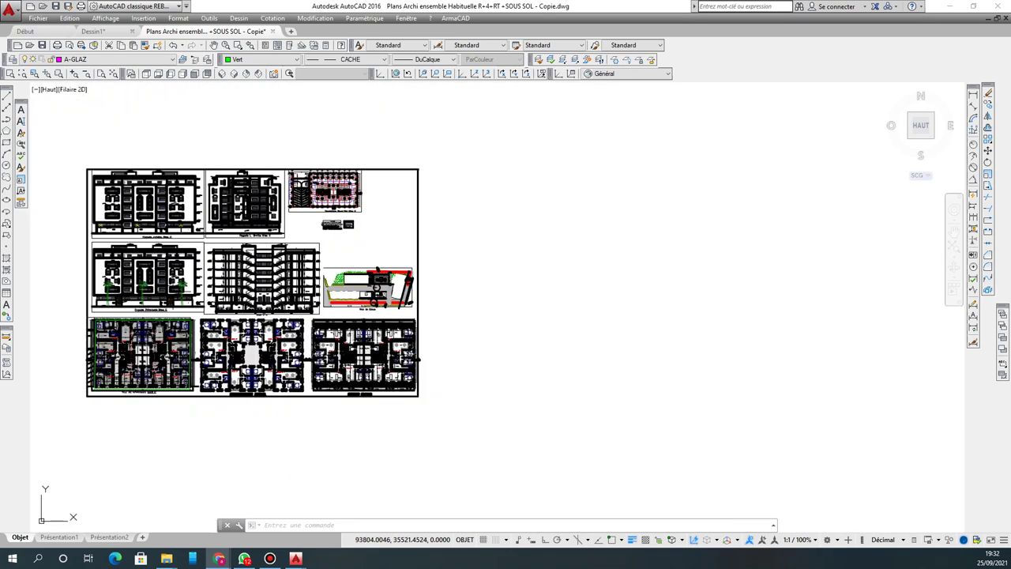
left_click(7, 95)
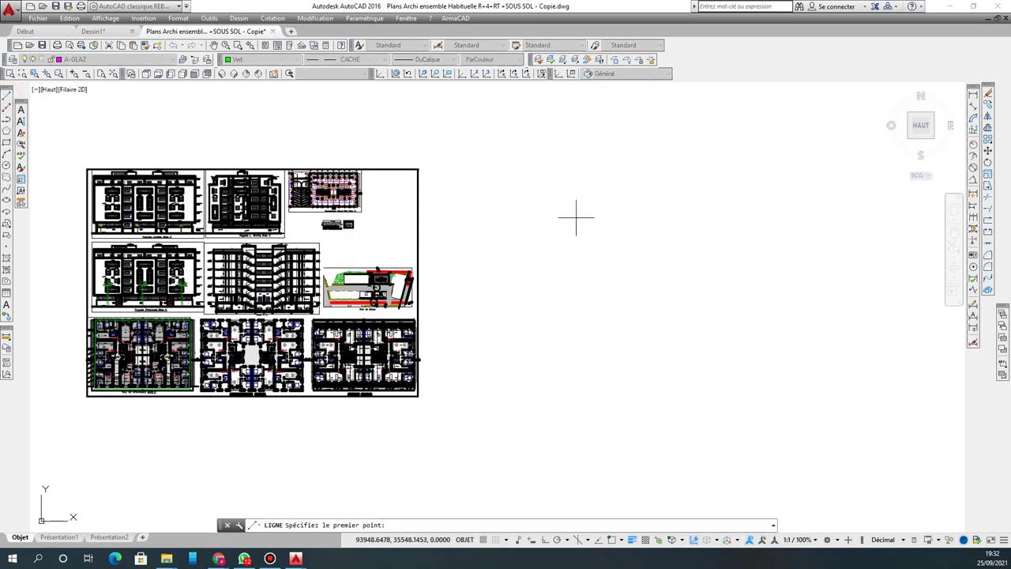
left_click(526, 228)
left_click(580, 257)
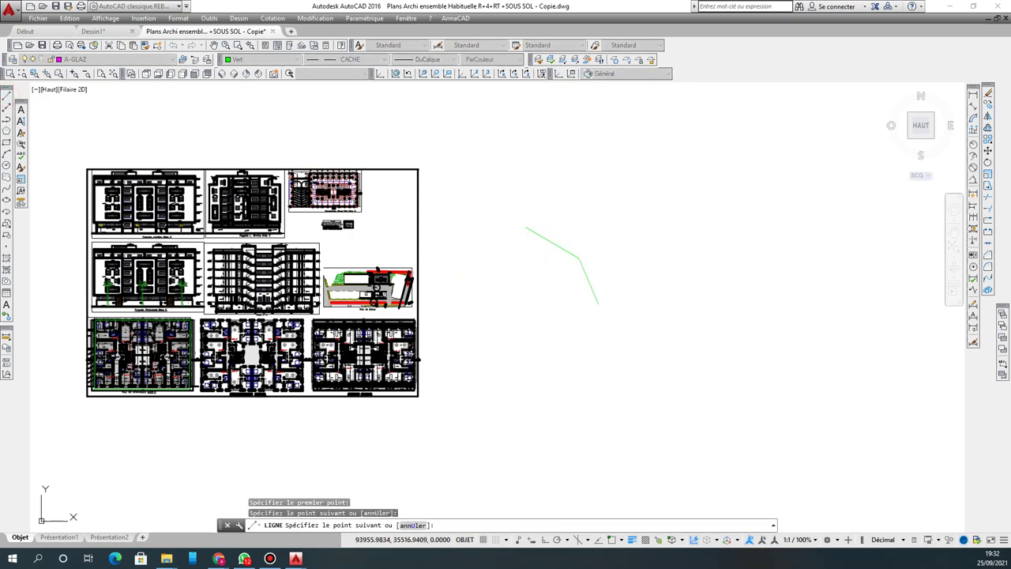
left_click(597, 304)
left_click(618, 318)
left_click(694, 323)
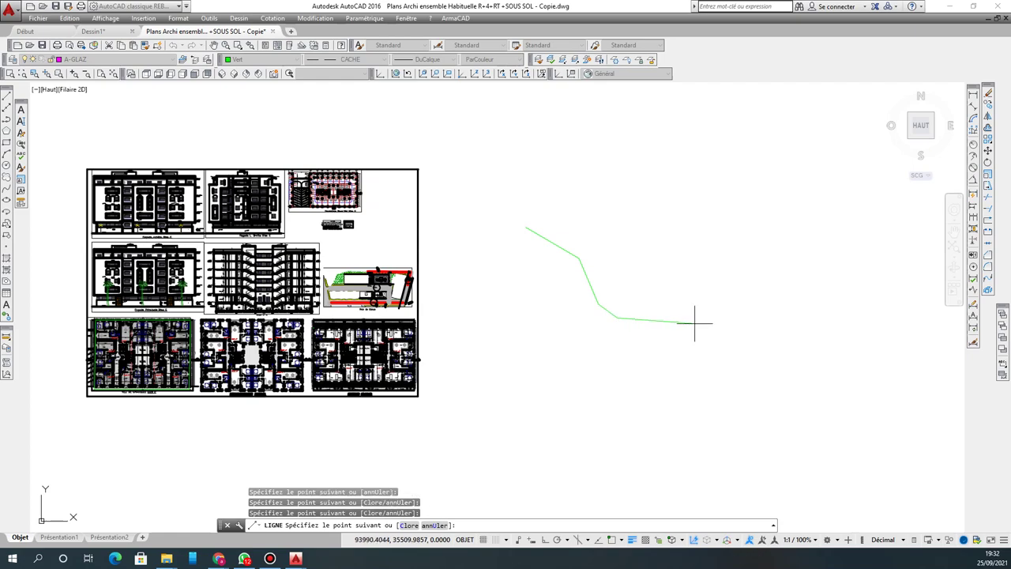
left_click(784, 315)
right_click(783, 315)
left_click(812, 322)
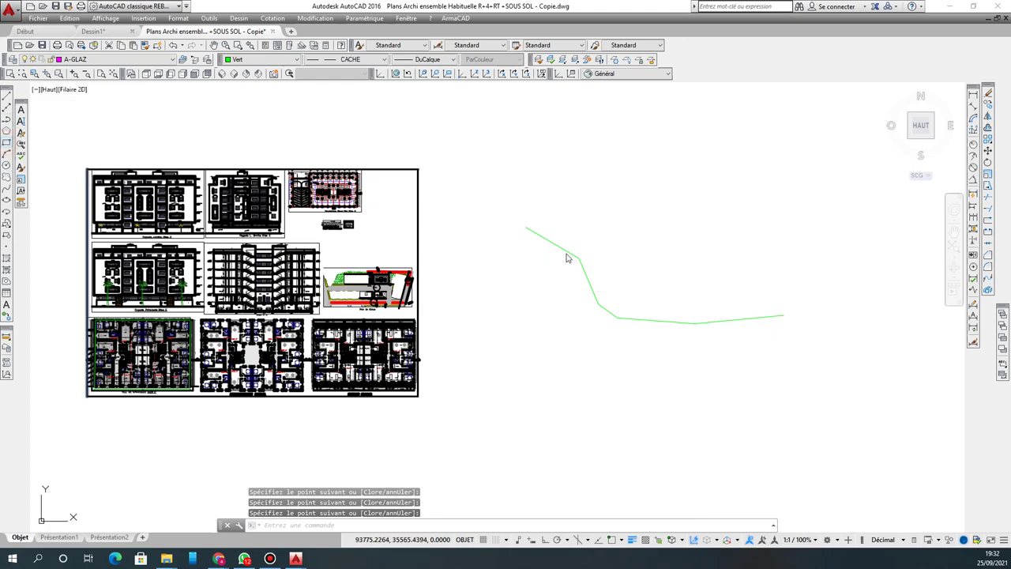
Step: Draw a tall rectangle overlapping the descending line chain, with its lower edge near the chain's flat portion
type("rec")
key("Return")
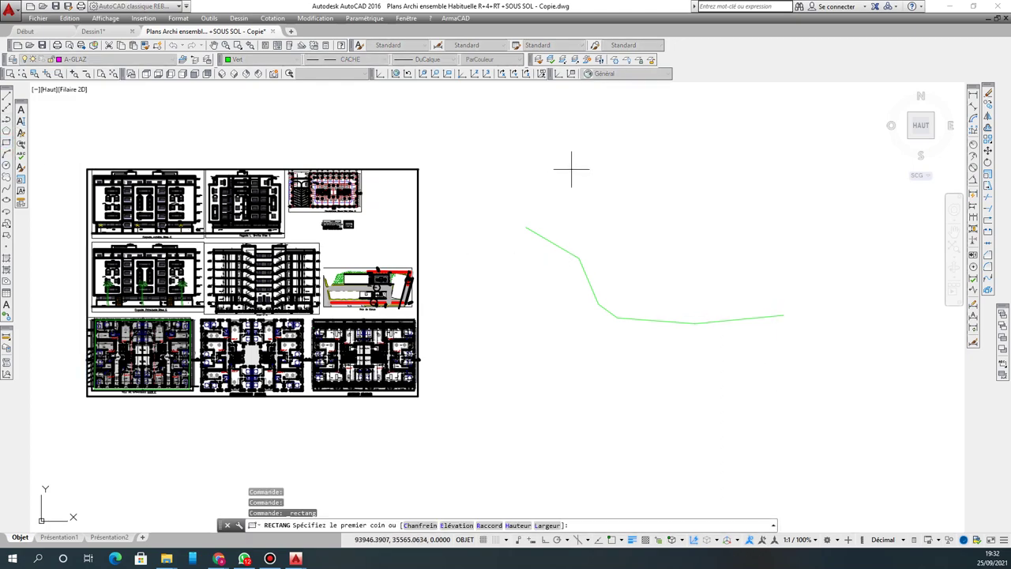
left_click(570, 168)
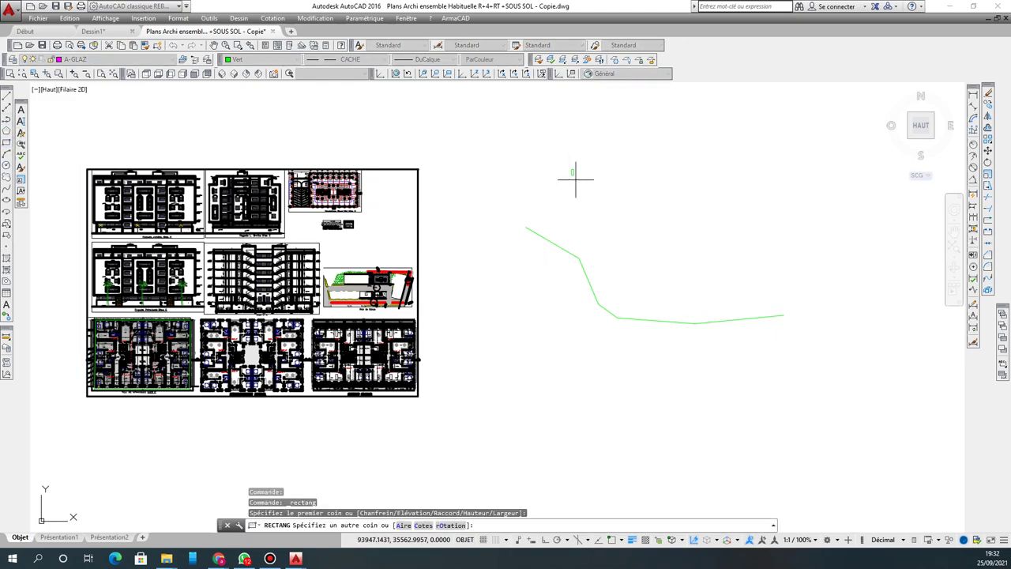
left_click(708, 321)
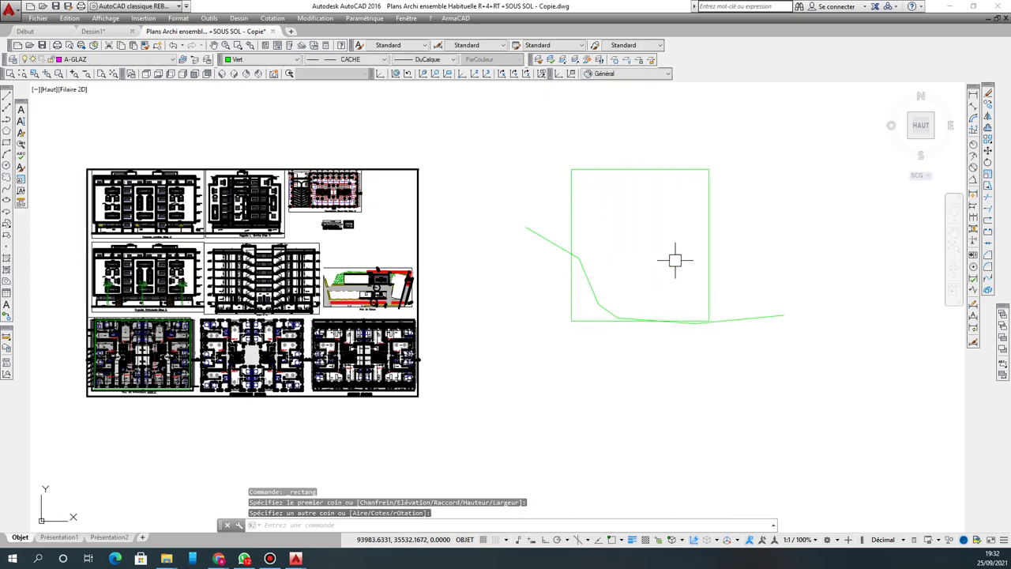
Step: Enable object snap and draw a vertical line down from the chain's upper end, followed by a long horizontal line beneath the rectangle
scroll(672, 260, "down", 1)
scroll(640, 289, "up", 1)
scroll(633, 249, "up", 1)
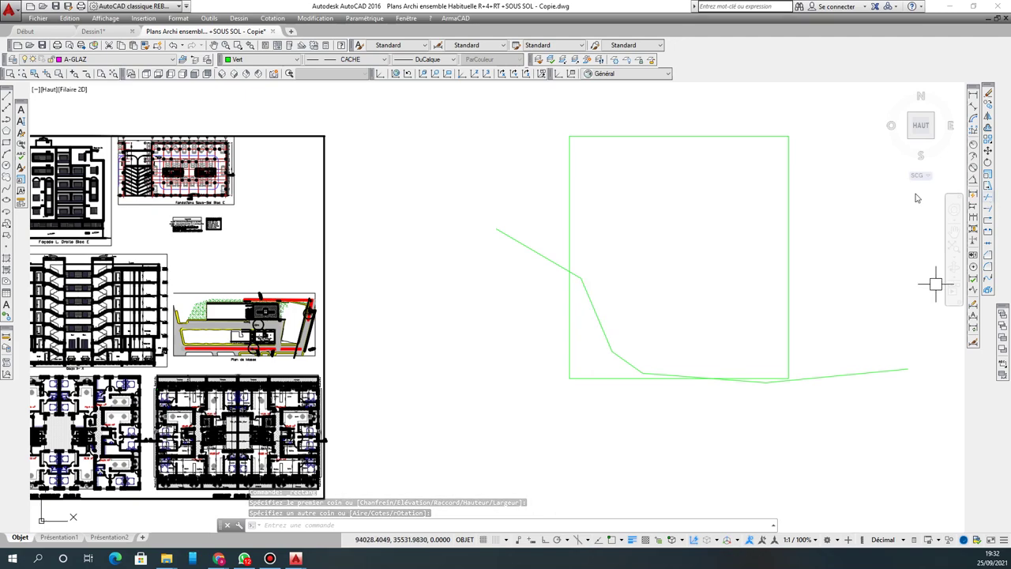
left_click(6, 95)
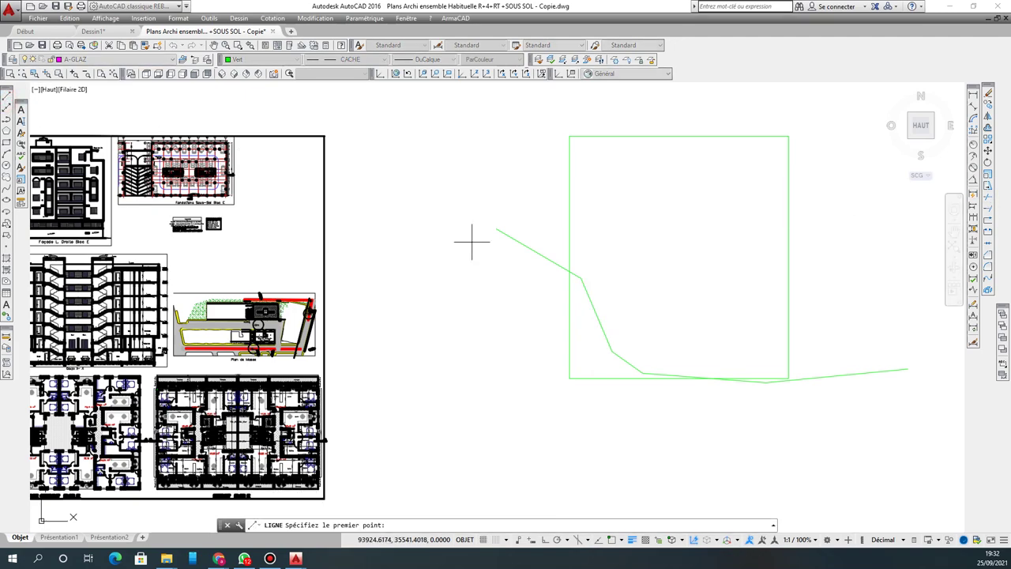
left_click(609, 540)
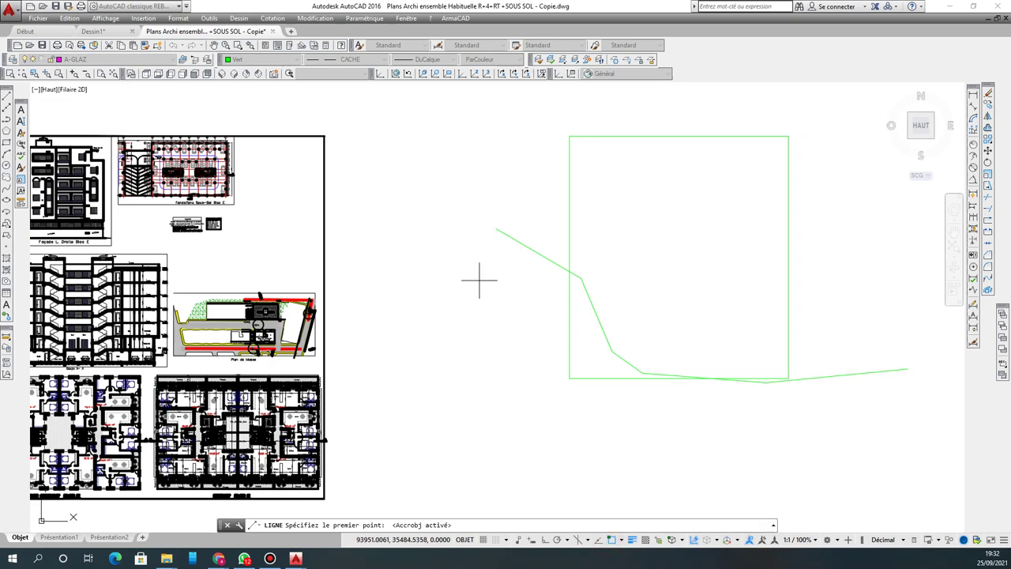
left_click(498, 230)
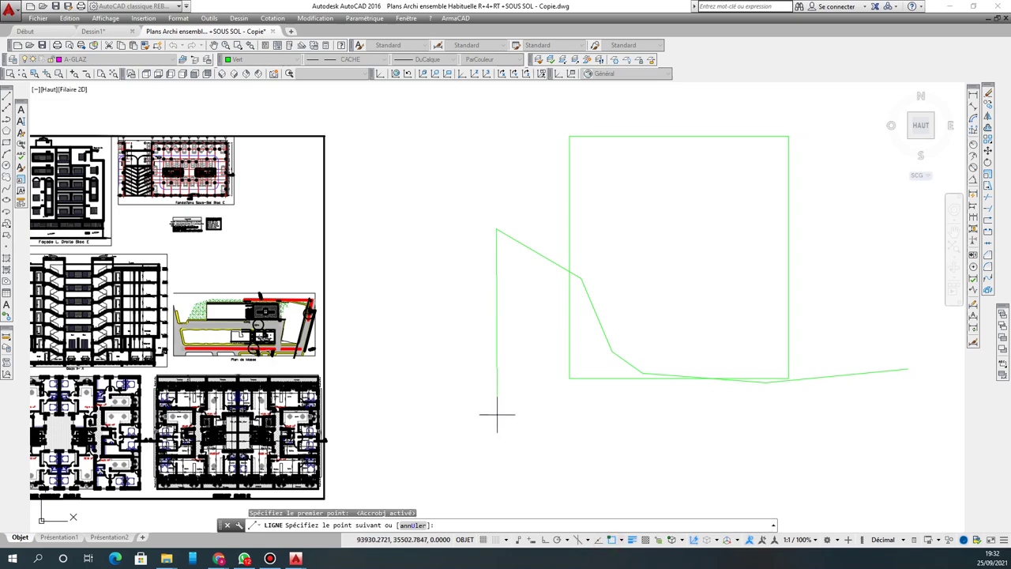
left_click(848, 417)
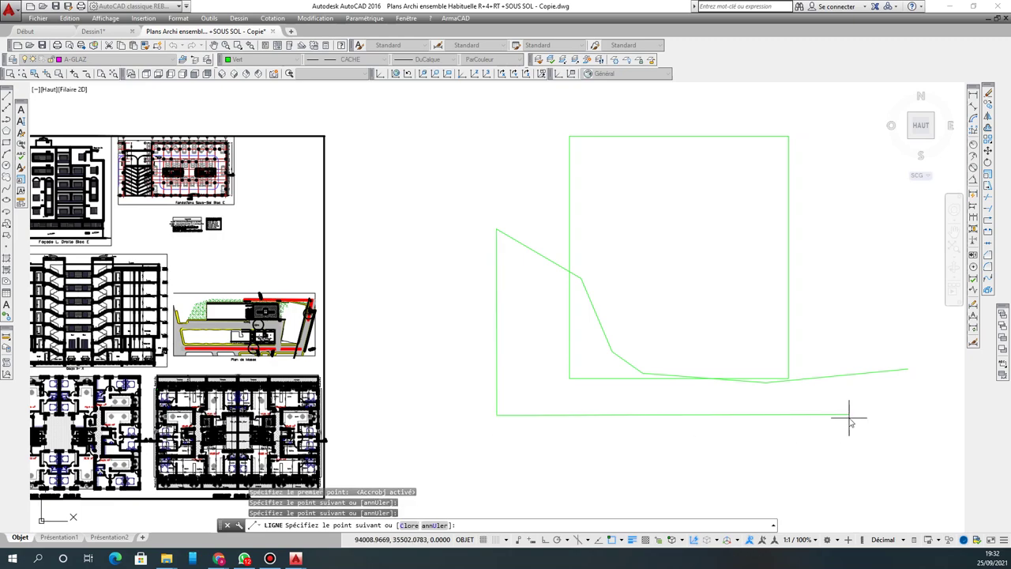
right_click(849, 417)
left_click(875, 291)
Step: Try to trim the steep segment of the line chain inside the rectangle, using all objects as cutting edges
scroll(584, 285, "down", 2)
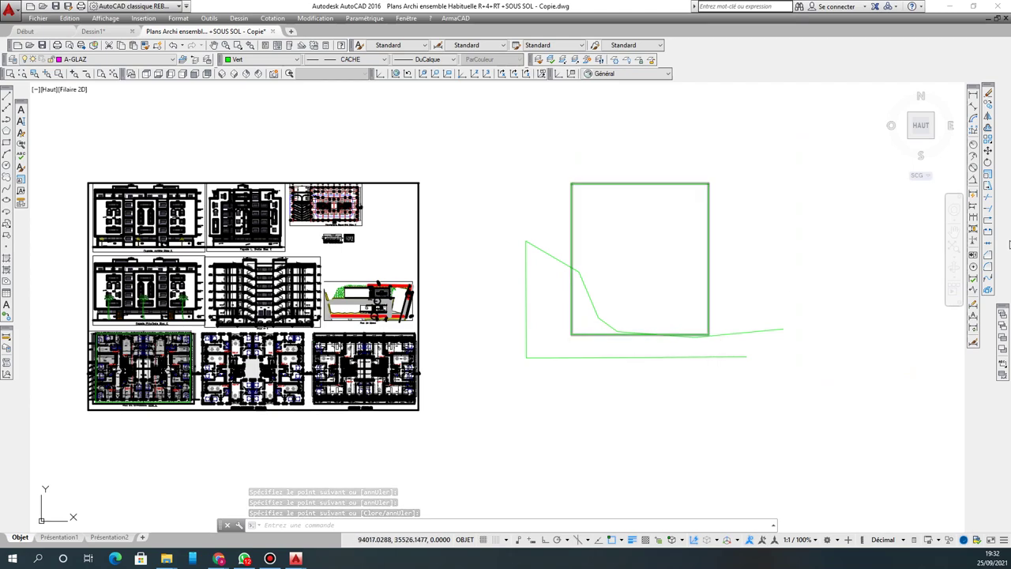
left_click(987, 196)
key("Return")
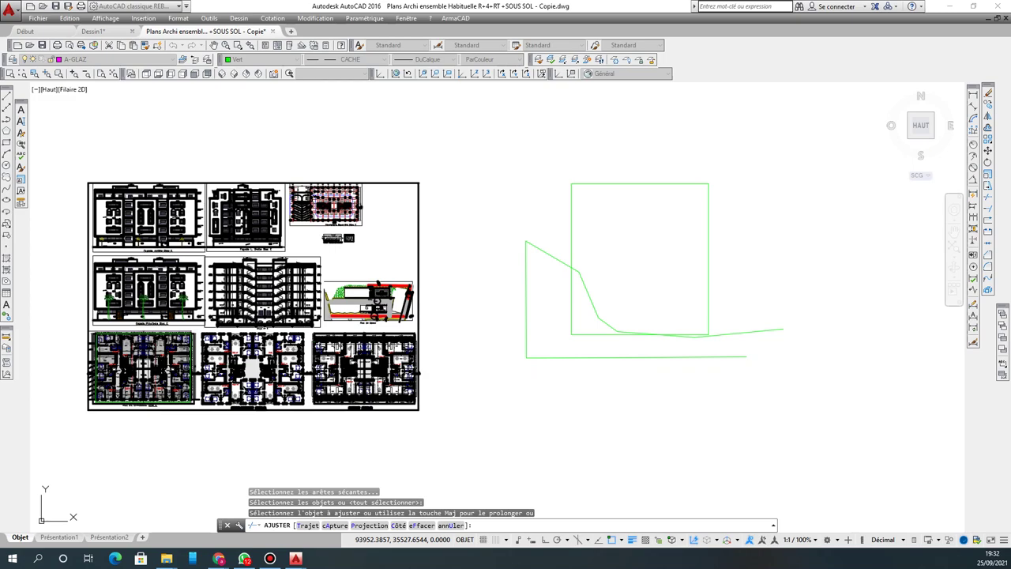
left_click(588, 288)
key("Escape")
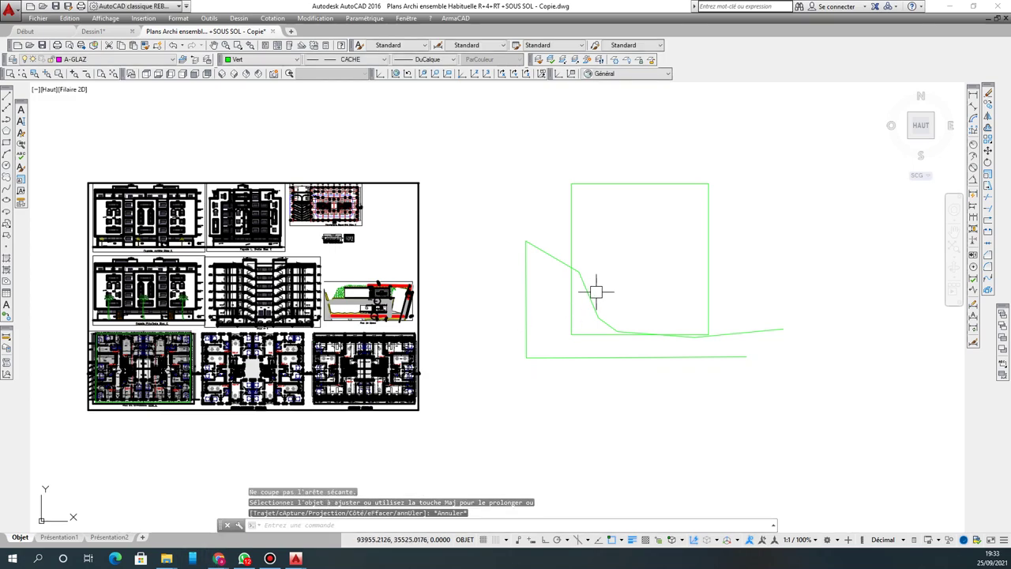
Step: Set the rectangle's colour to DuBloc (ByBlock)
scroll(588, 287, "up", 2)
scroll(582, 284, "up", 2)
scroll(555, 284, "down", 2)
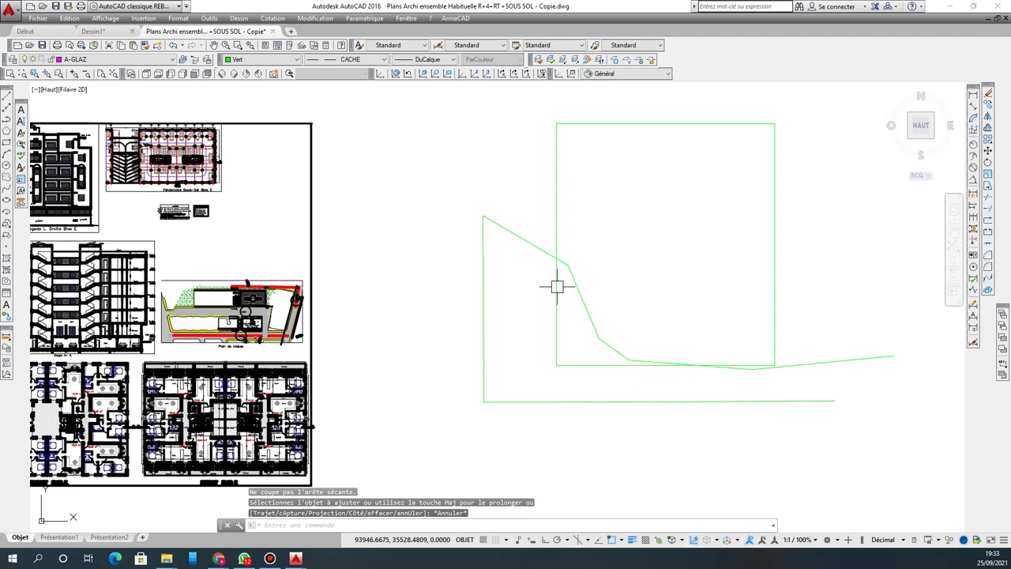
left_click(557, 159)
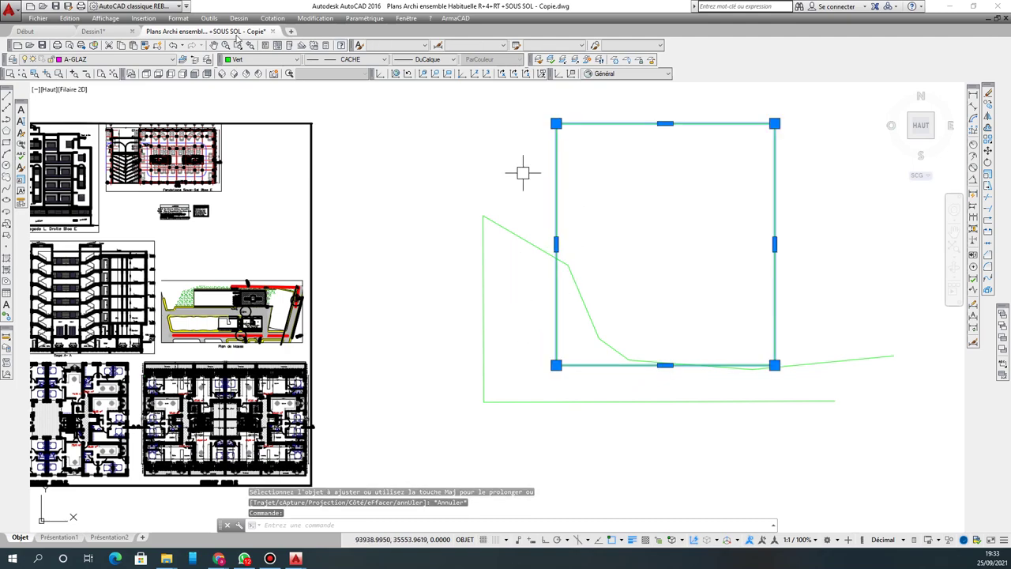
left_click(265, 61)
left_click(240, 76)
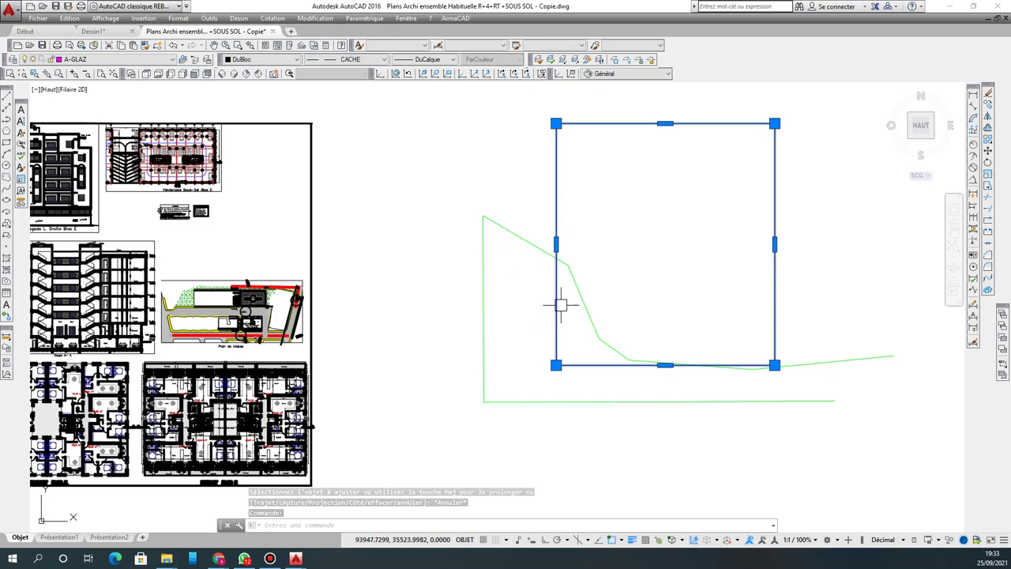
Step: Draw a near-vertical line just inside the rectangle's left edge, from above the sloping chain to near the lower corner
scroll(581, 352, "down", 2)
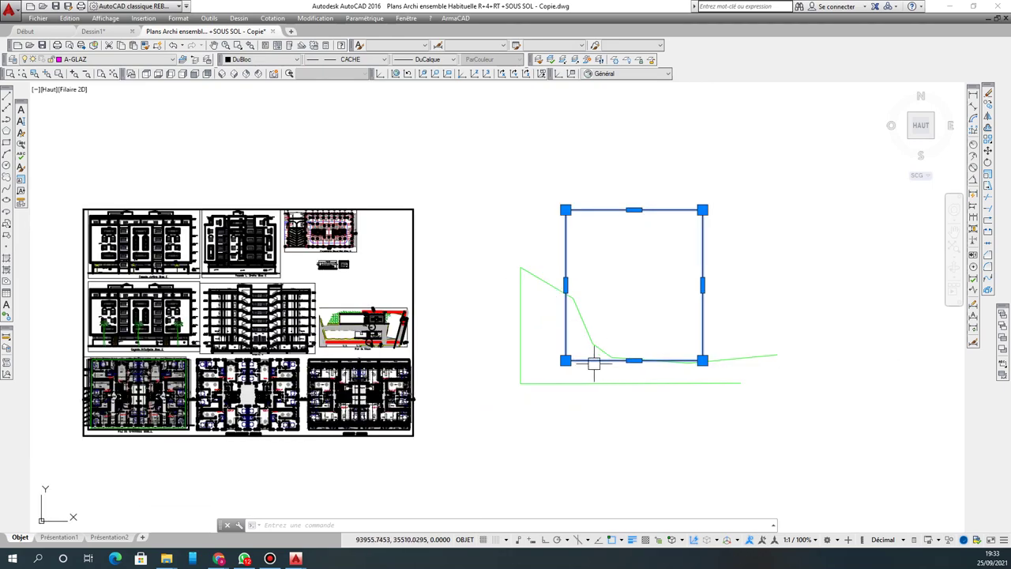
scroll(687, 356, "up", 2)
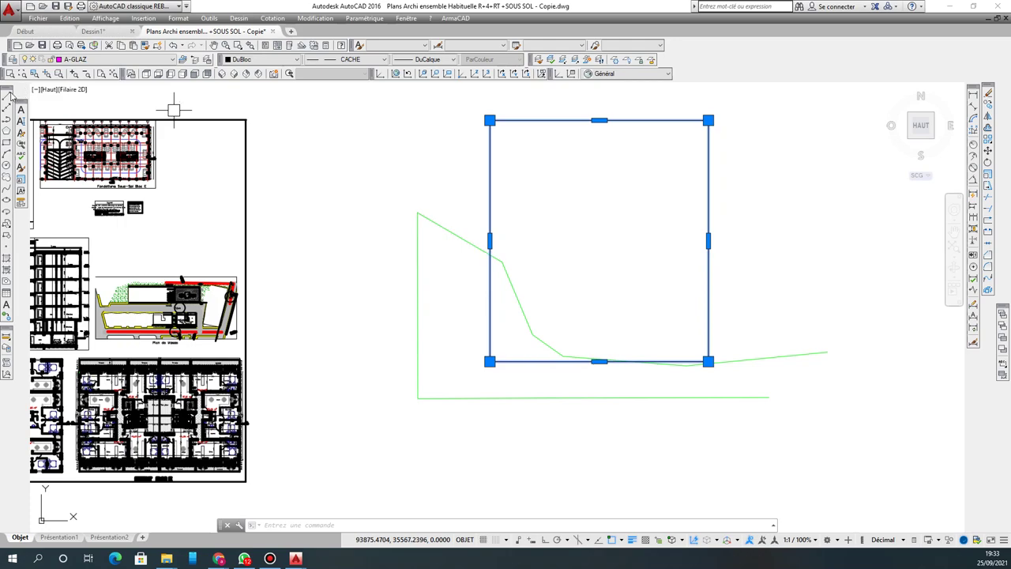
left_click(6, 93)
scroll(504, 251, "up", 4)
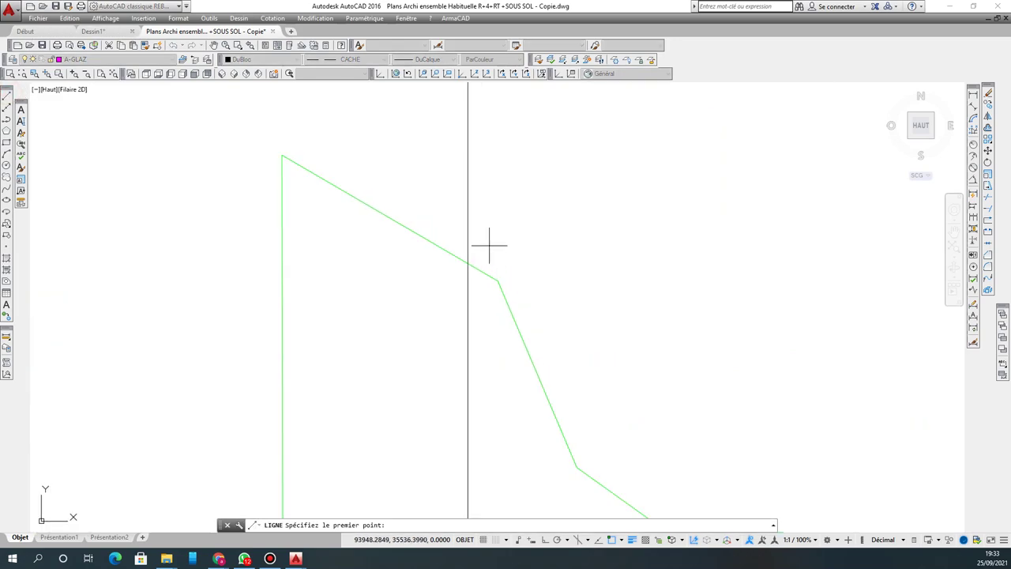
left_click(476, 239)
scroll(478, 243, "down", 2)
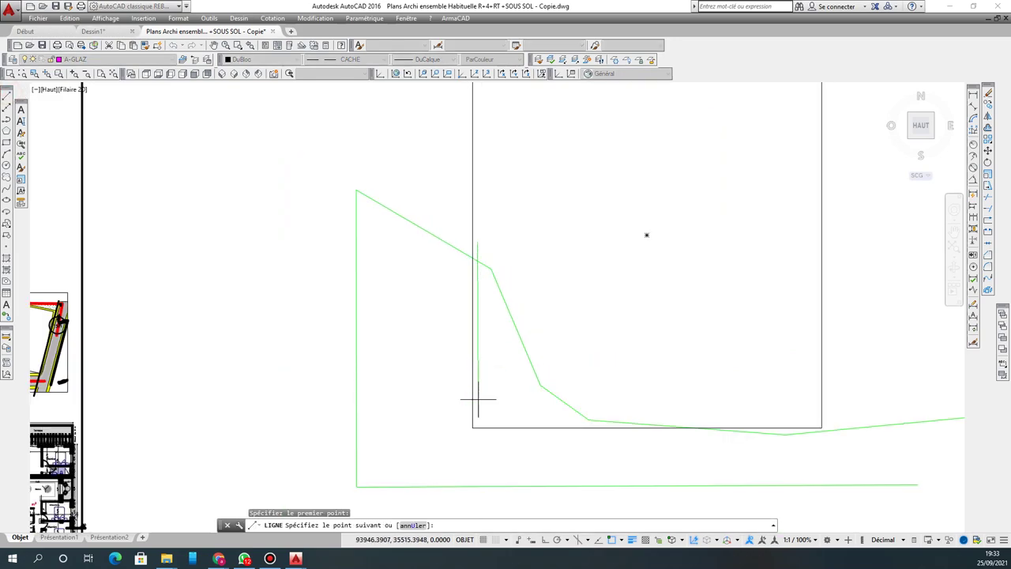
scroll(471, 419, "up", 2)
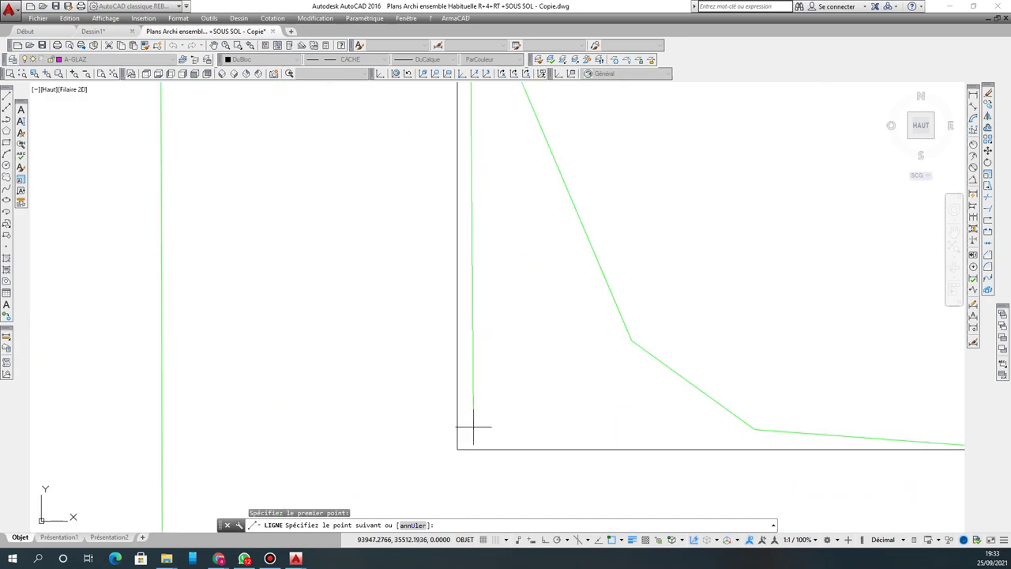
left_click(473, 427)
right_click(575, 429)
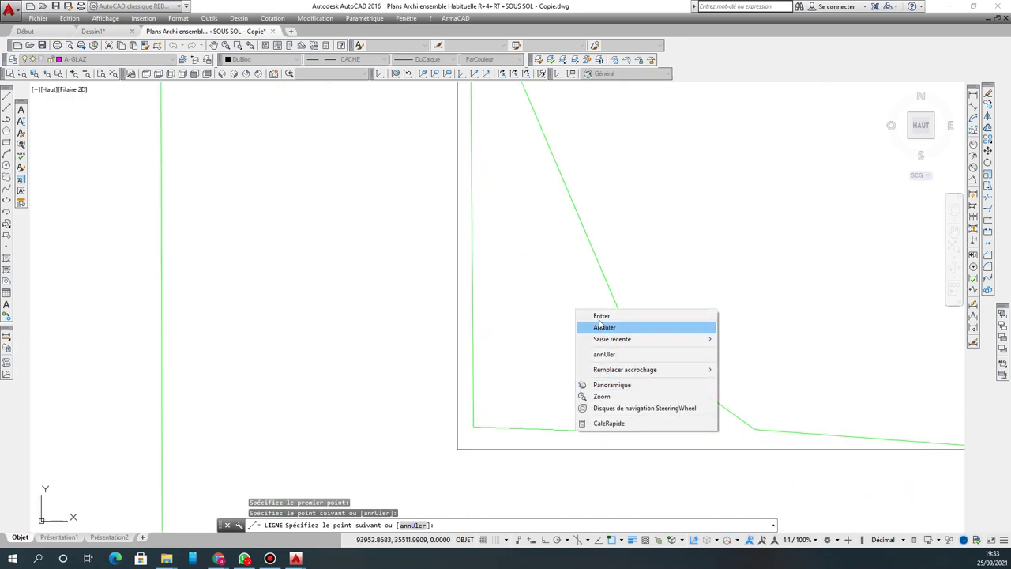
left_click(600, 316)
Step: Draw two short connected lines as a half arrow pointing down toward the rectangle's left edge, below the upper sloping segment
scroll(474, 360, "down", 2)
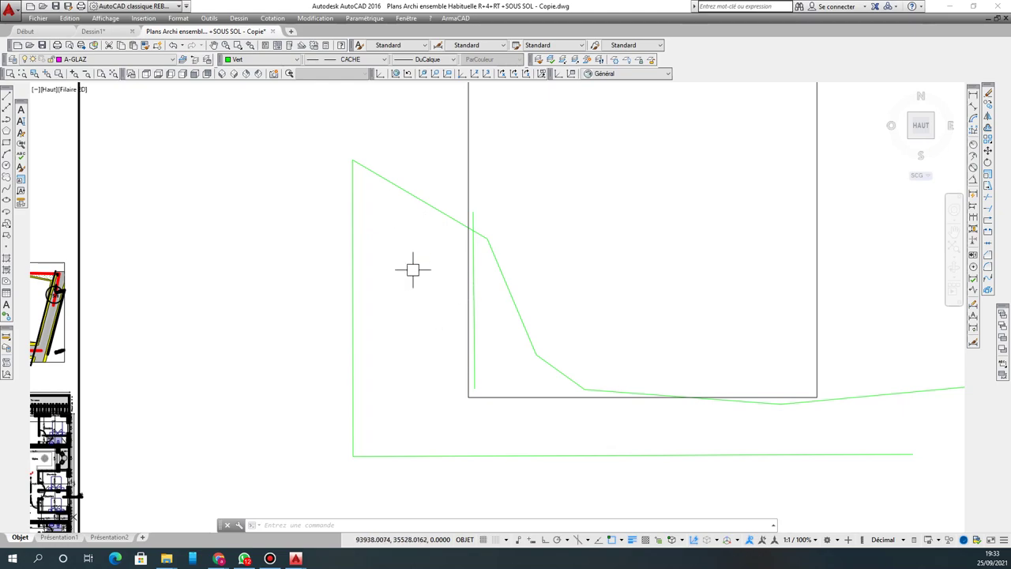
scroll(588, 285, "down", 2)
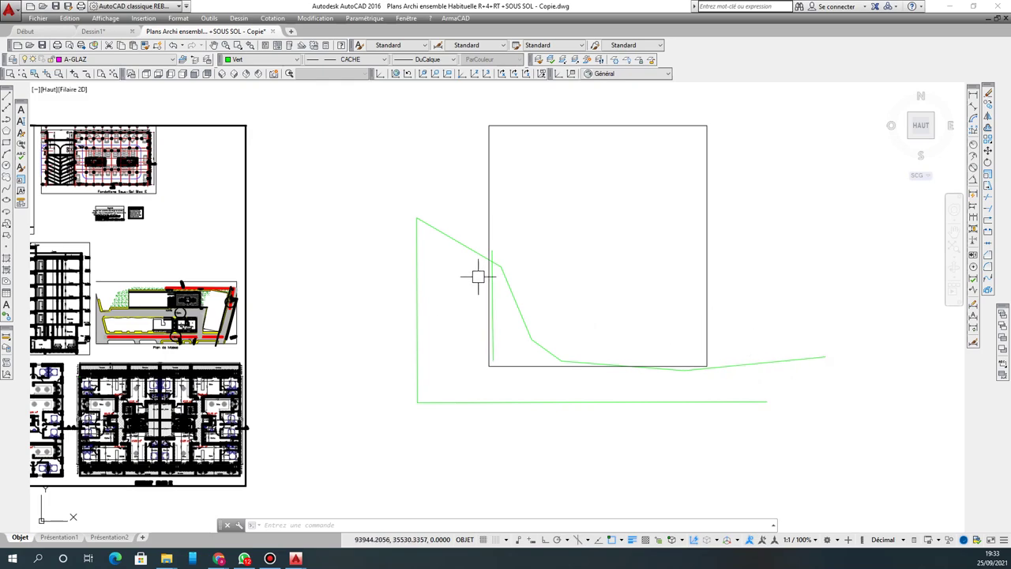
scroll(493, 269, "up", 2)
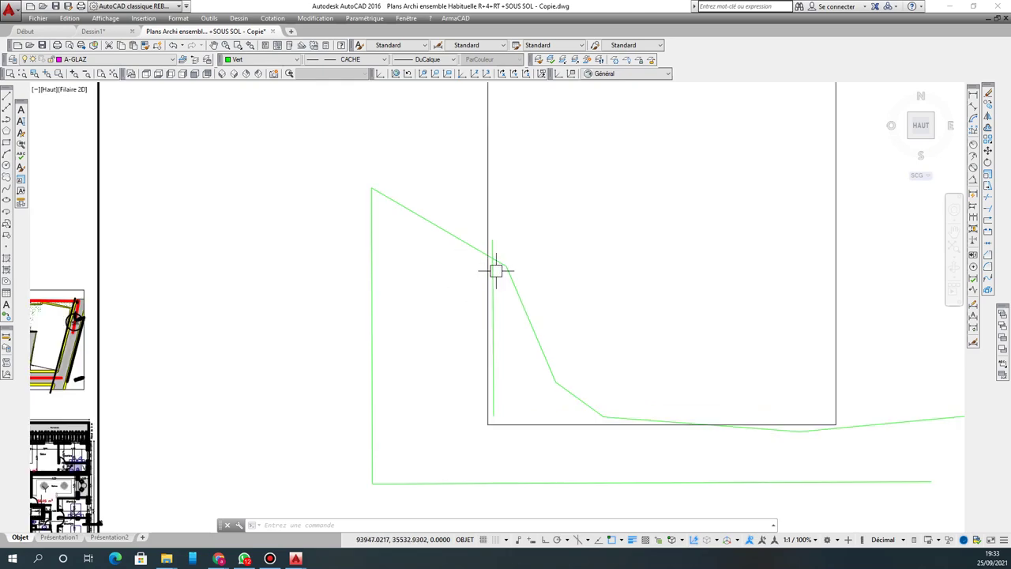
scroll(477, 247, "down", 2)
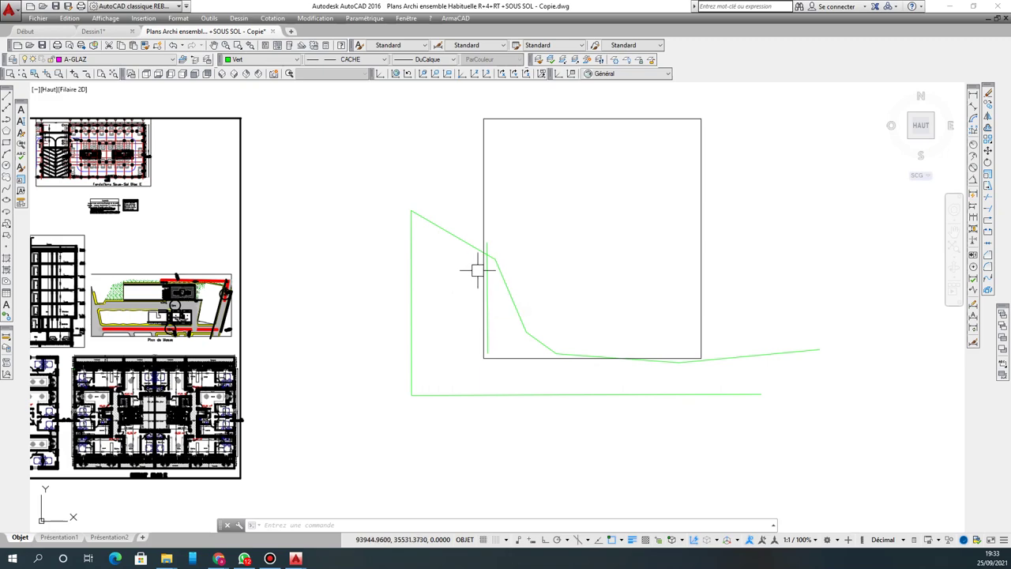
scroll(477, 269, "down", 1)
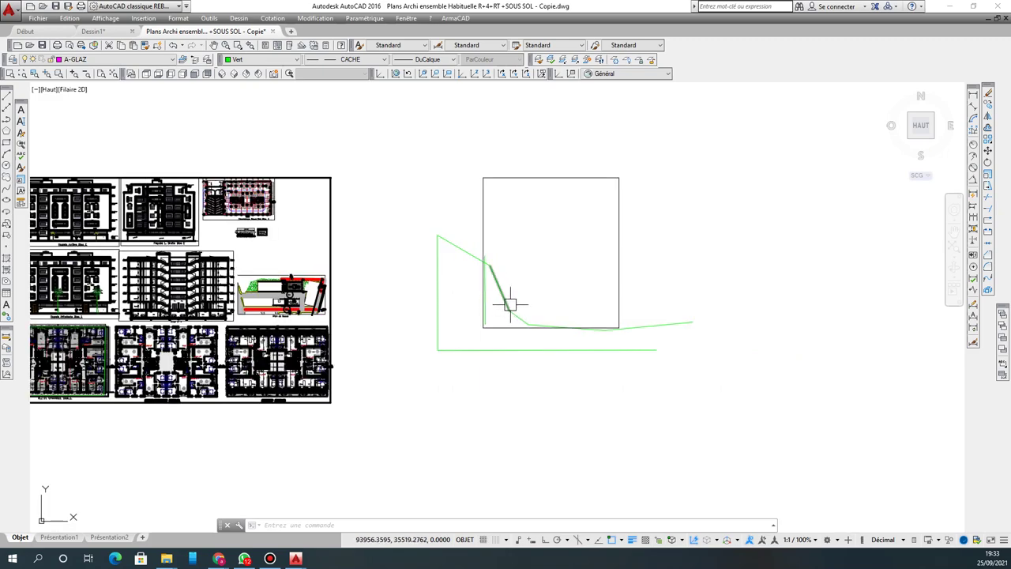
left_click(492, 276)
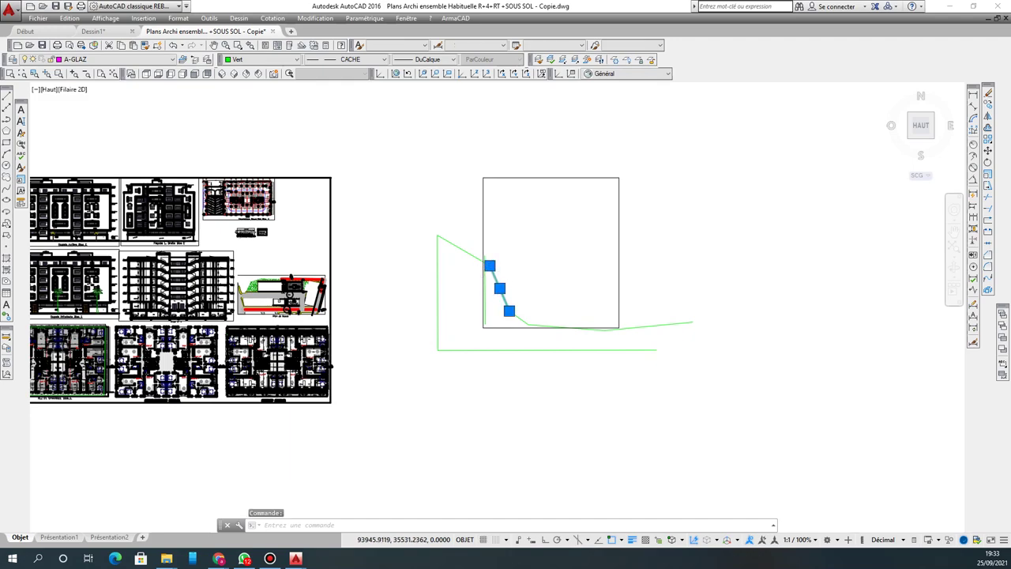
scroll(480, 272, "up", 4)
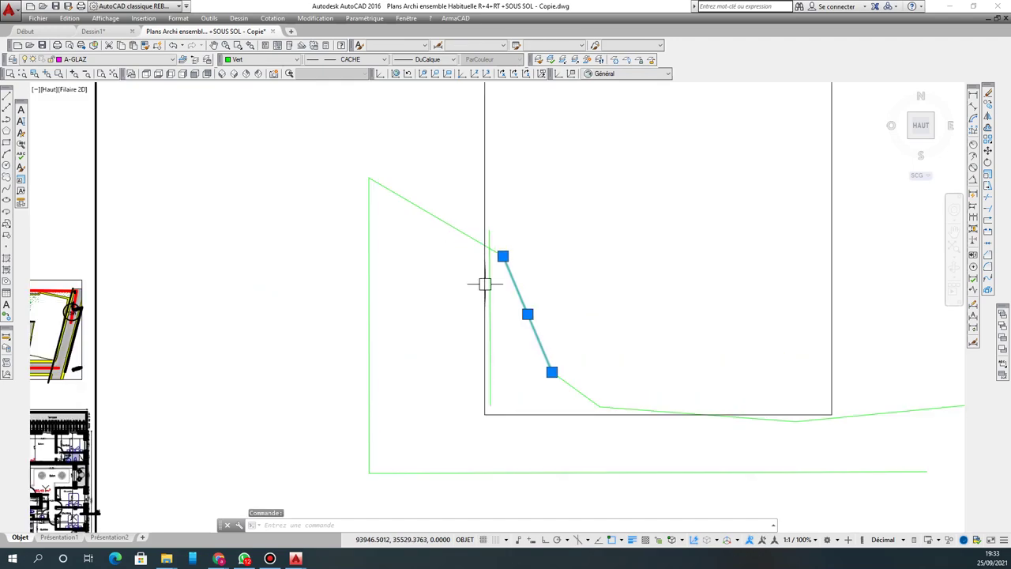
left_click(7, 93)
left_click(412, 249)
left_click(477, 288)
left_click(456, 259)
right_click(455, 259)
left_click(480, 269)
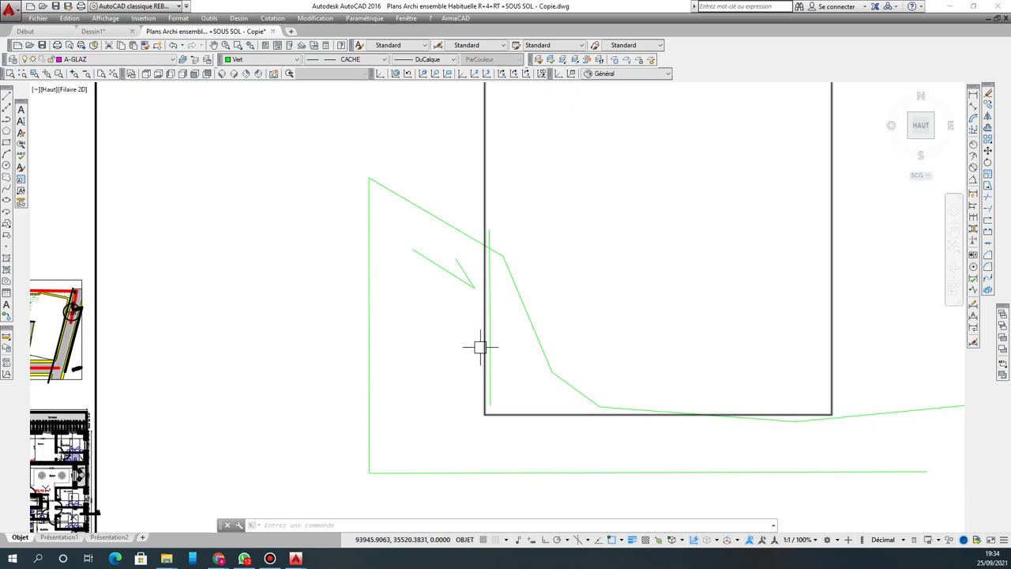
scroll(464, 338, "down", 4)
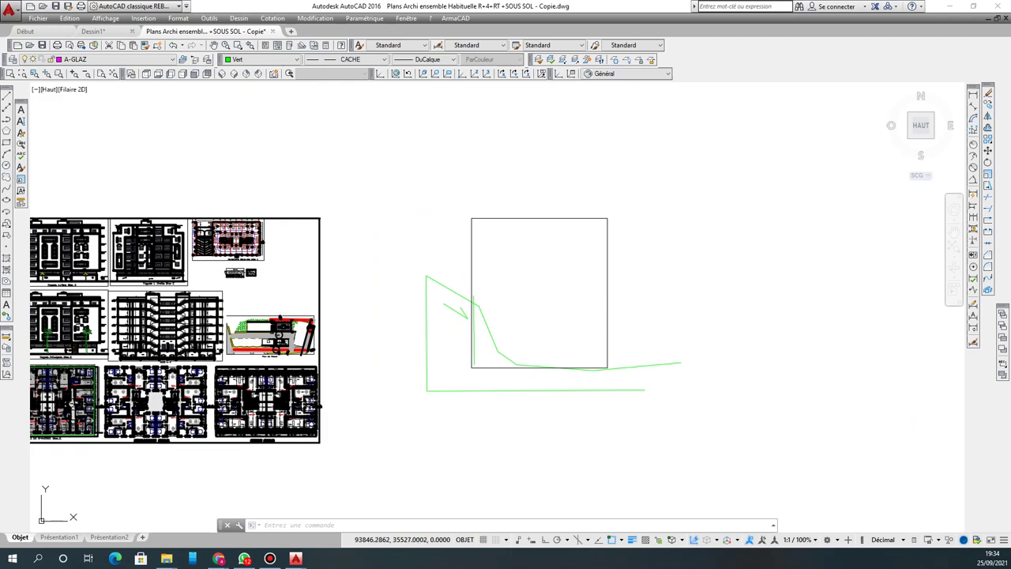
left_click(201, 324)
key("Escape")
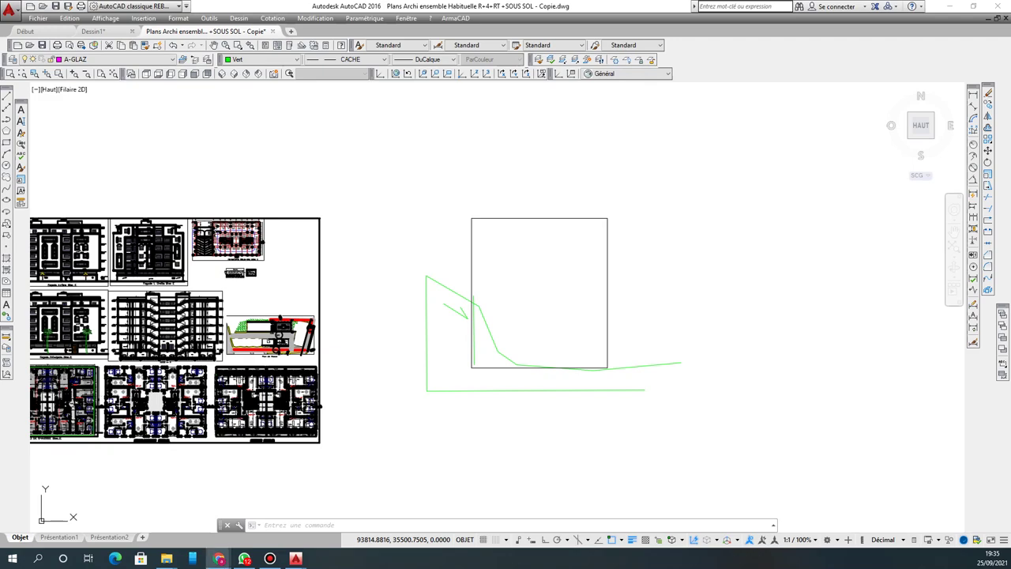
Step: Examine the architectural sheet's basement foundation plan, section A-A, site plan, facades and floor plans up close
left_click(219, 558)
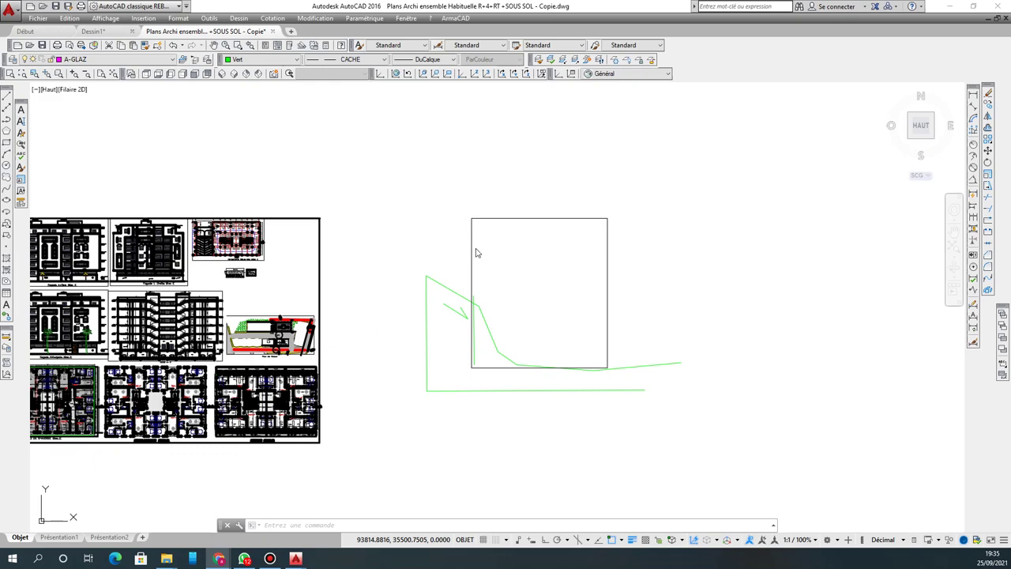
scroll(618, 292, "down", 2)
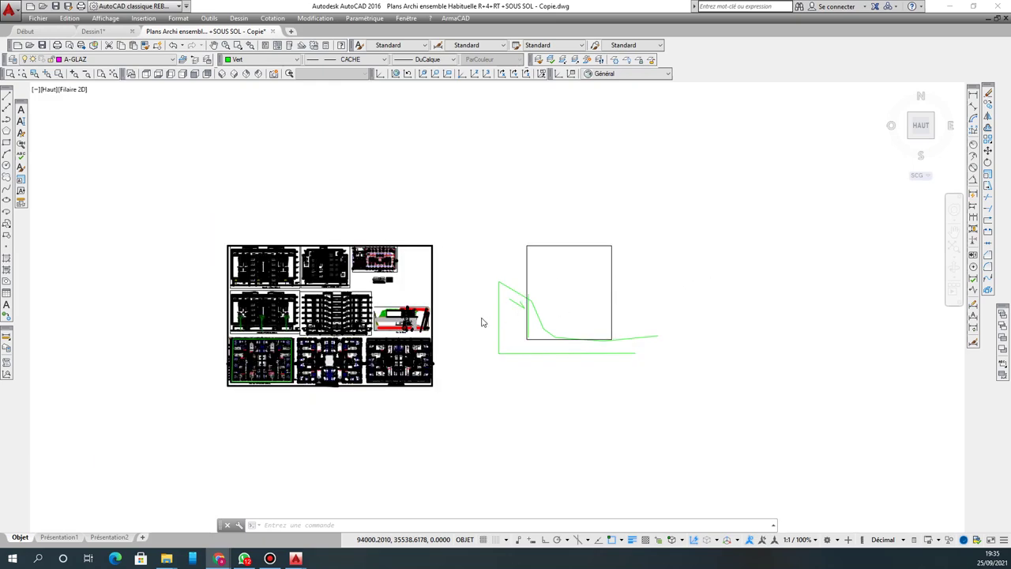
scroll(482, 317, "up", 2)
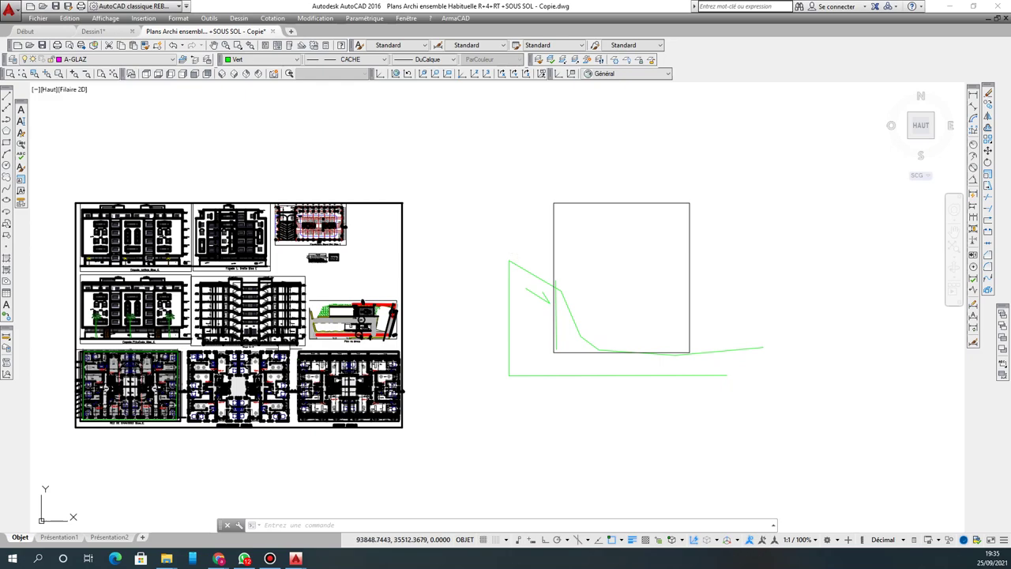
scroll(316, 219, "up", 6)
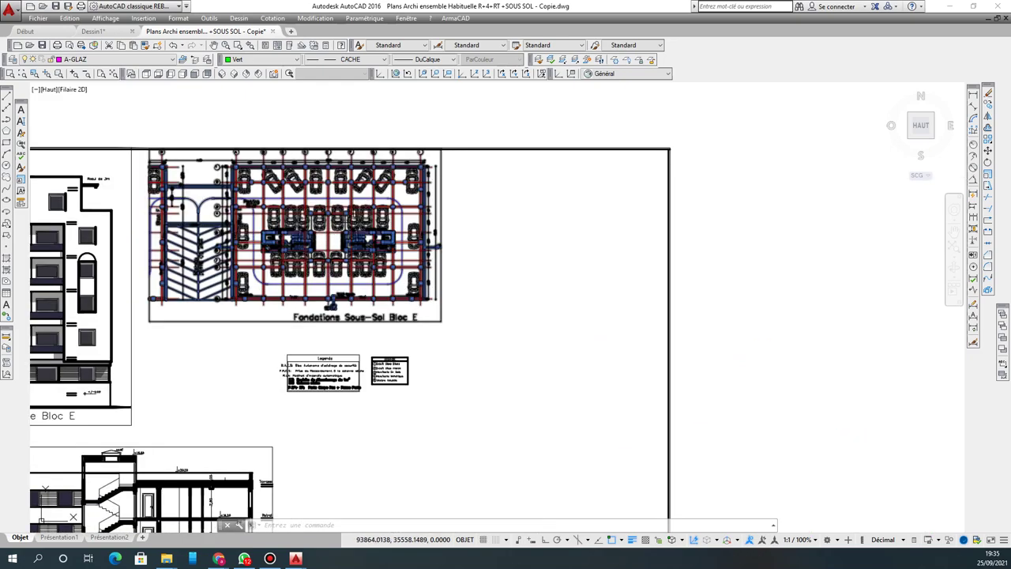
scroll(340, 190, "up", 2)
scroll(461, 207, "down", 8)
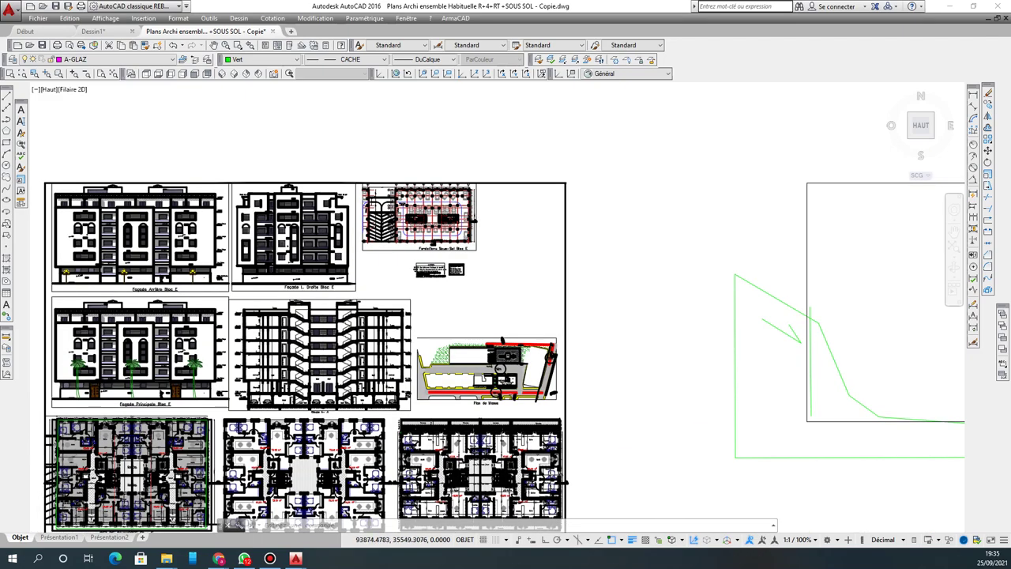
scroll(442, 346, "up", 5)
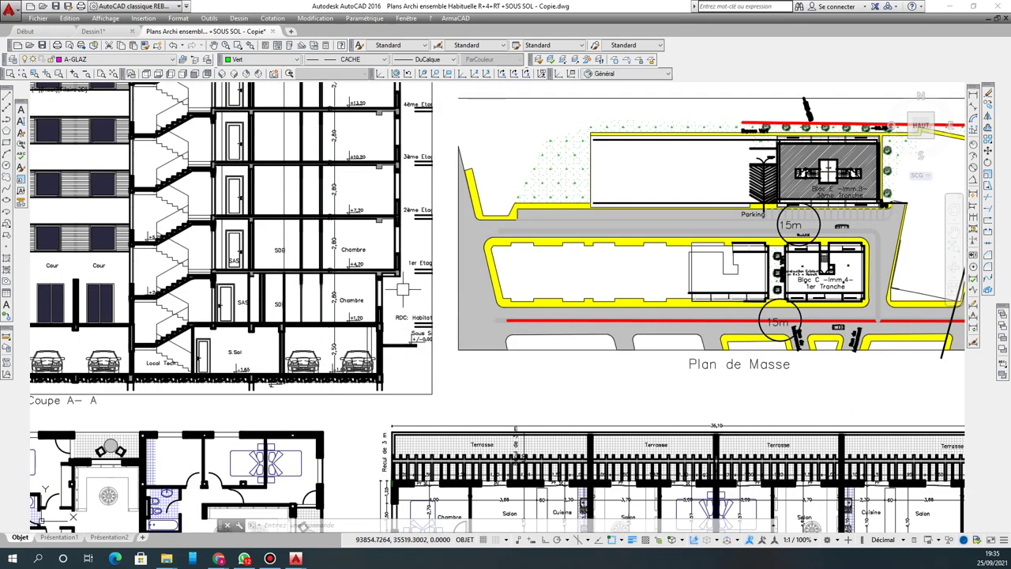
scroll(410, 286, "down", 4)
left_click(428, 281)
scroll(461, 332, "down", 2)
key("Escape")
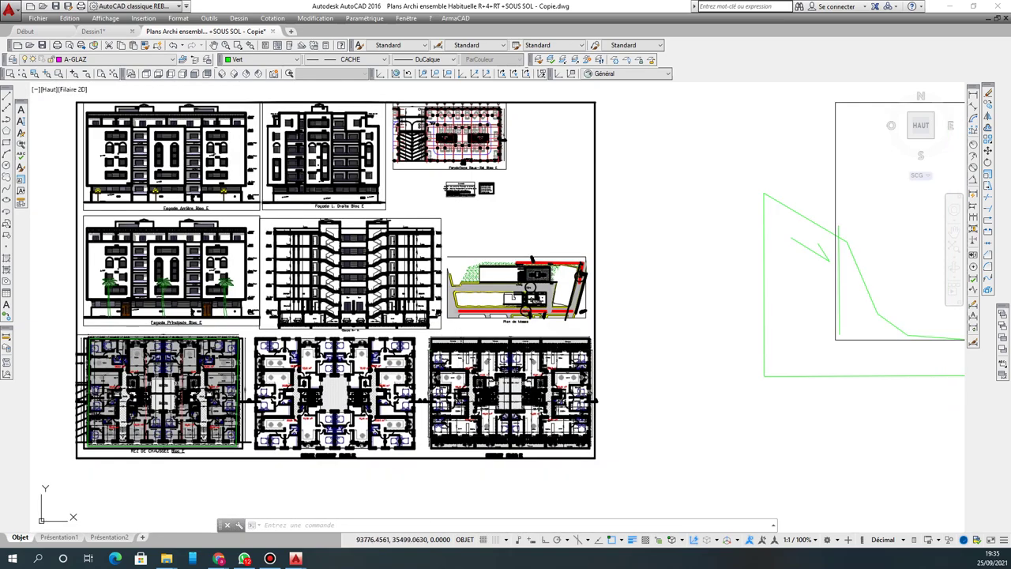
scroll(135, 394, "up", 7)
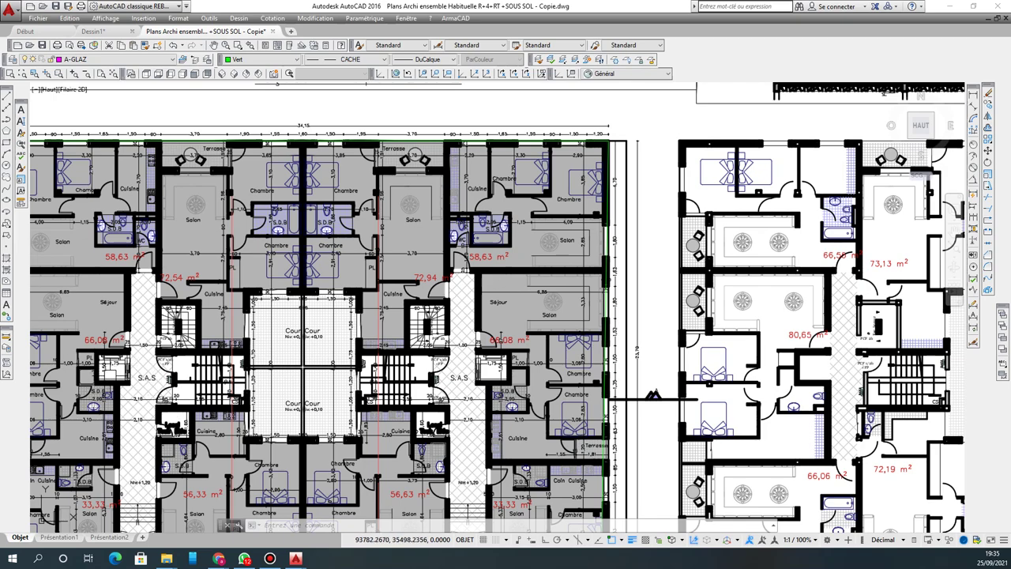
scroll(254, 389, "down", 2)
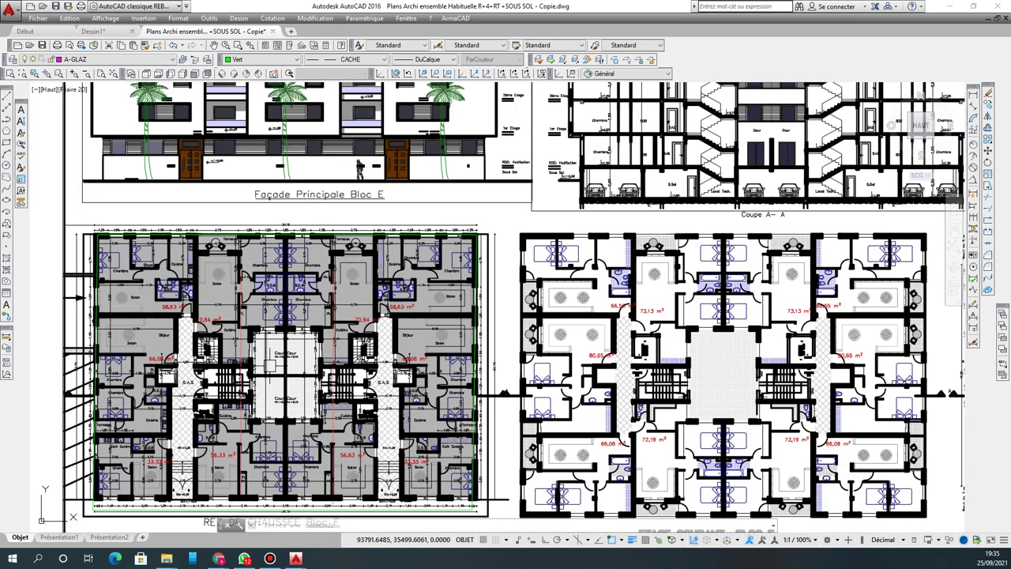
scroll(271, 372, "down", 2)
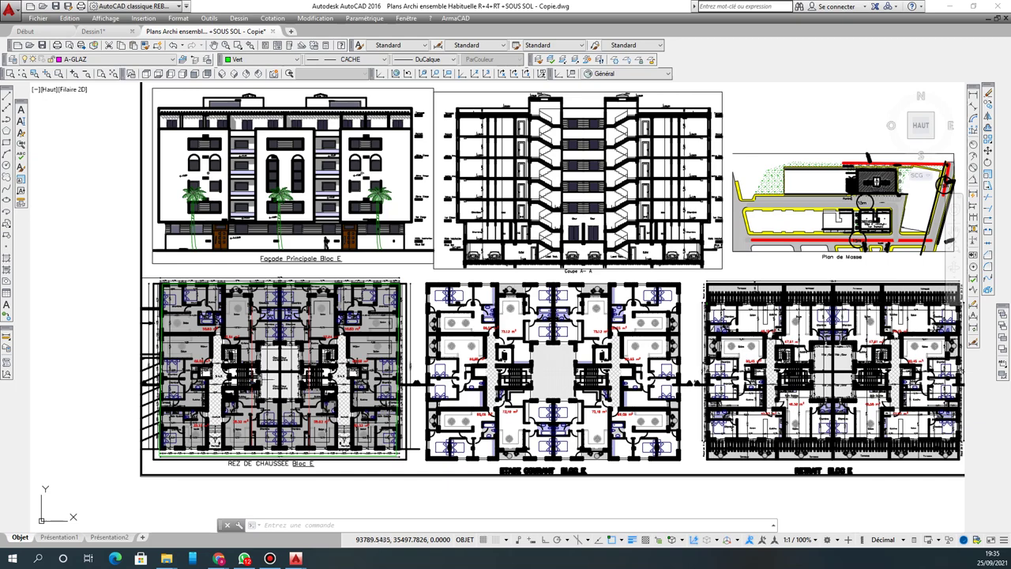
Step: Delete the green sketch lines and the black rectangle beside the architectural sheet
scroll(154, 371, "down", 3)
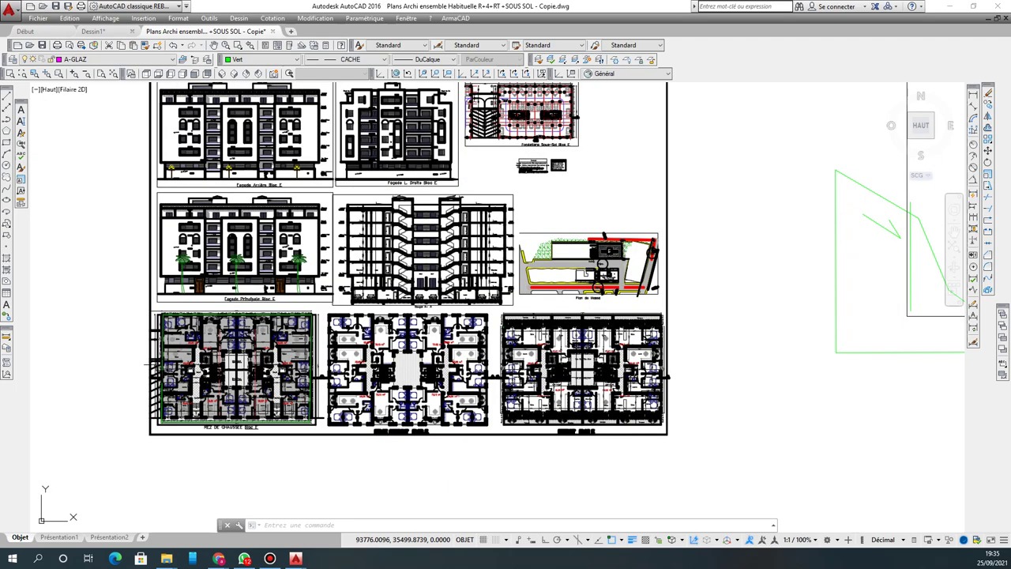
left_click(574, 233)
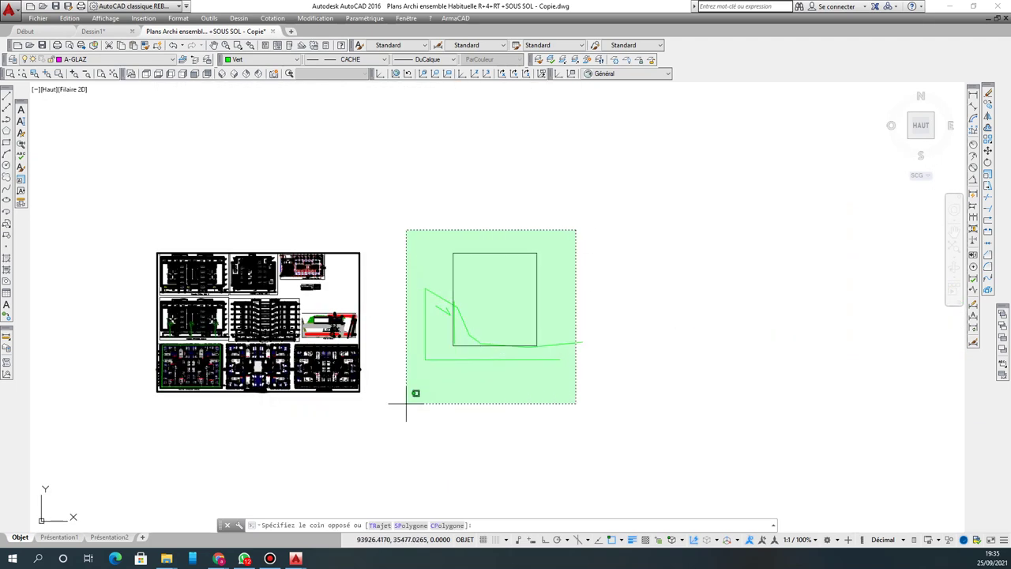
left_click(400, 403)
key("Delete")
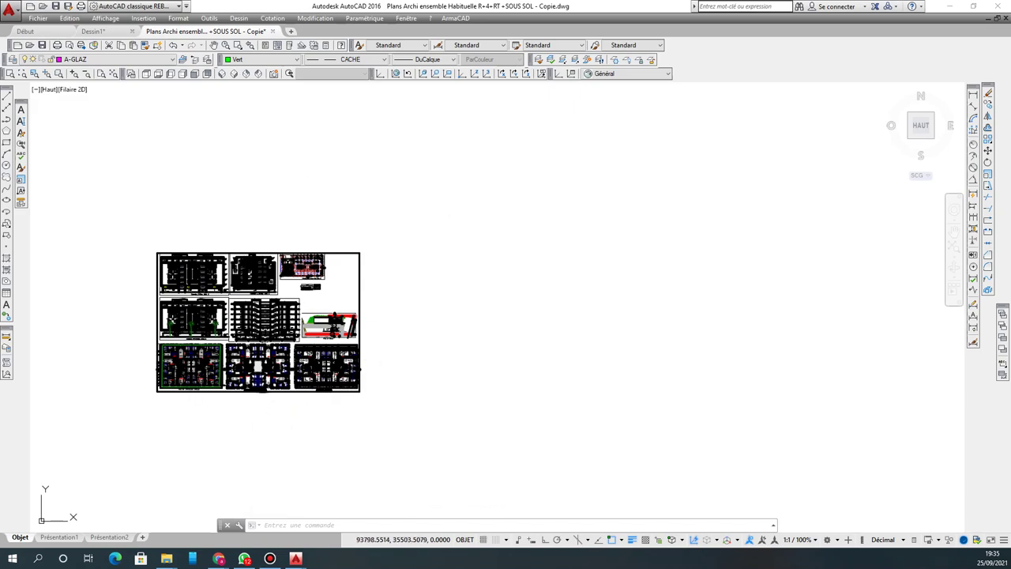
Step: Copy the "Fondations Sous-Sol Bloc E" plan from the sheet's upper right area into the empty space to the right of the sheet
scroll(150, 359, "up", 4)
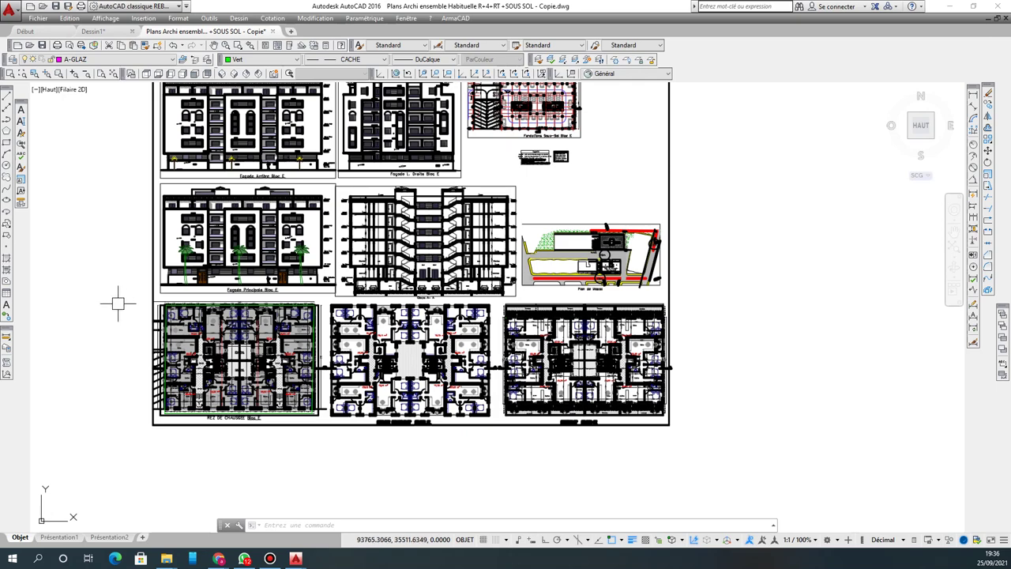
scroll(245, 388, "down", 2)
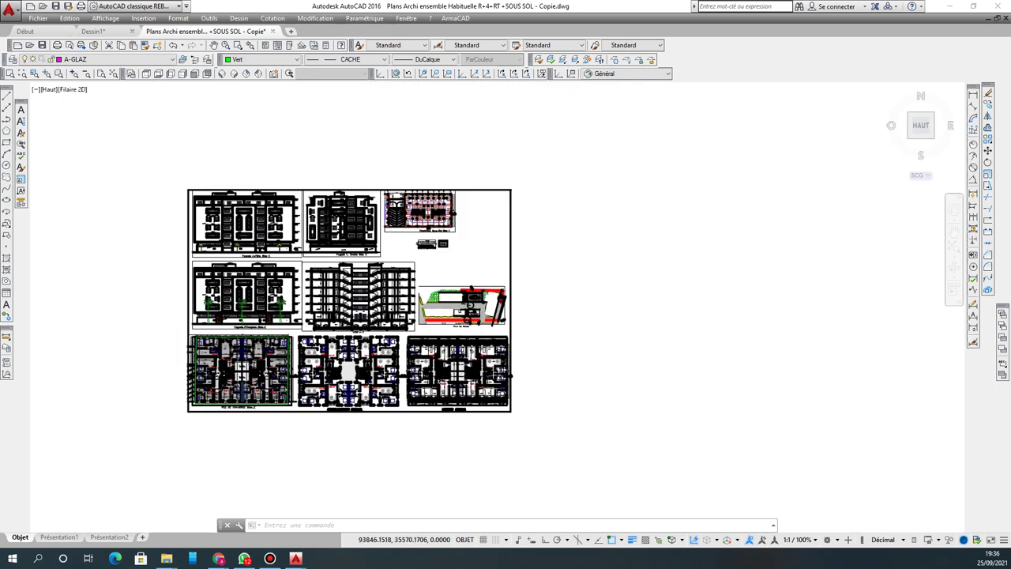
scroll(387, 175, "up", 2)
left_click(381, 176)
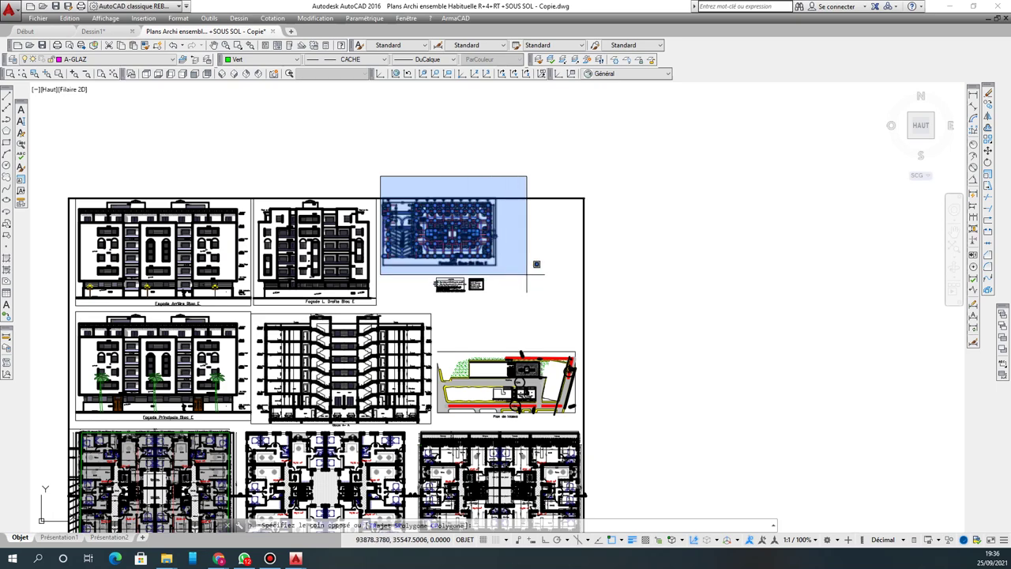
left_click(527, 274)
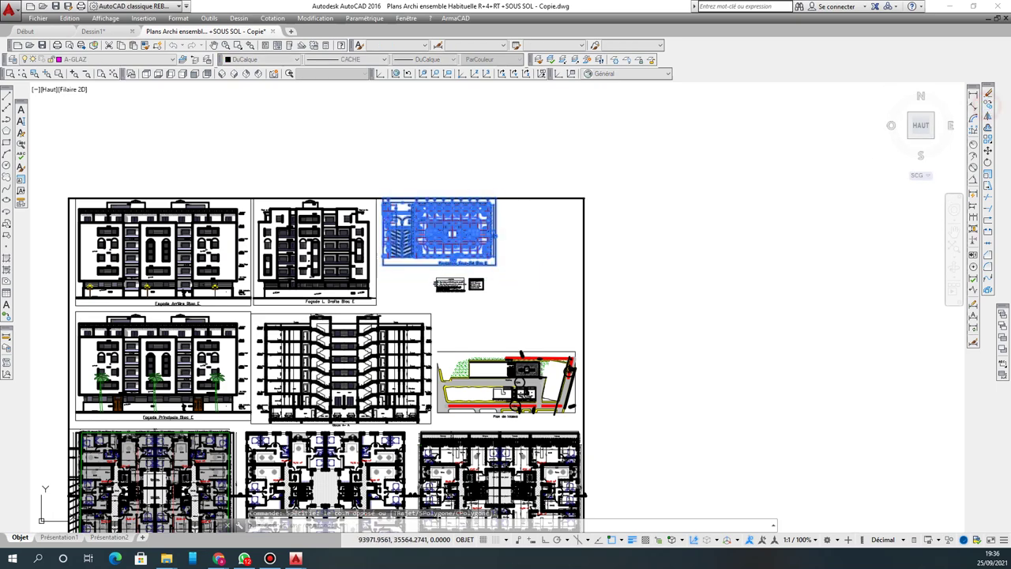
left_click(987, 113)
left_click(382, 199)
scroll(321, 231, "down", 4)
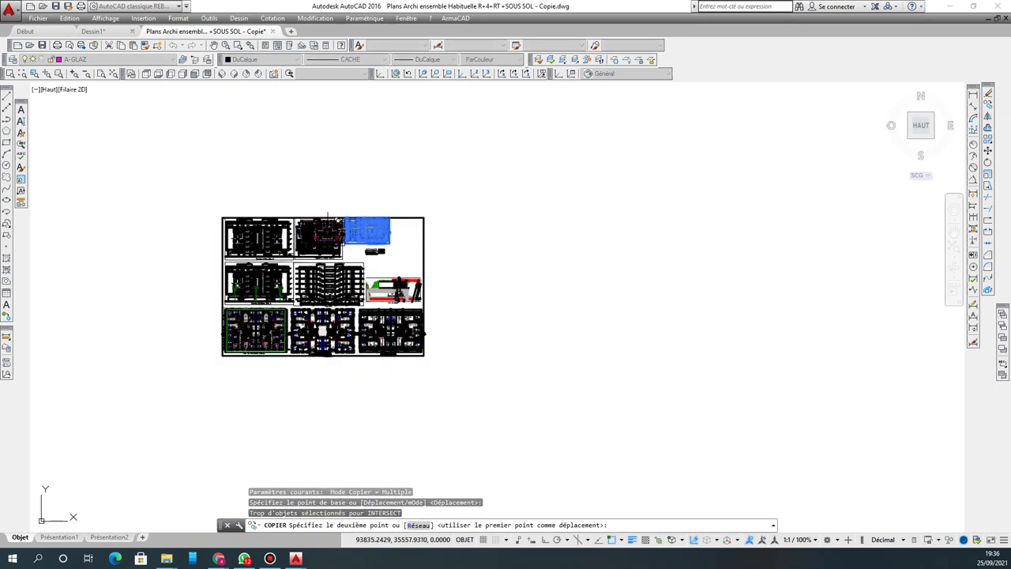
left_click(510, 227)
right_click(510, 226)
left_click(535, 229)
scroll(532, 218, "up", 2)
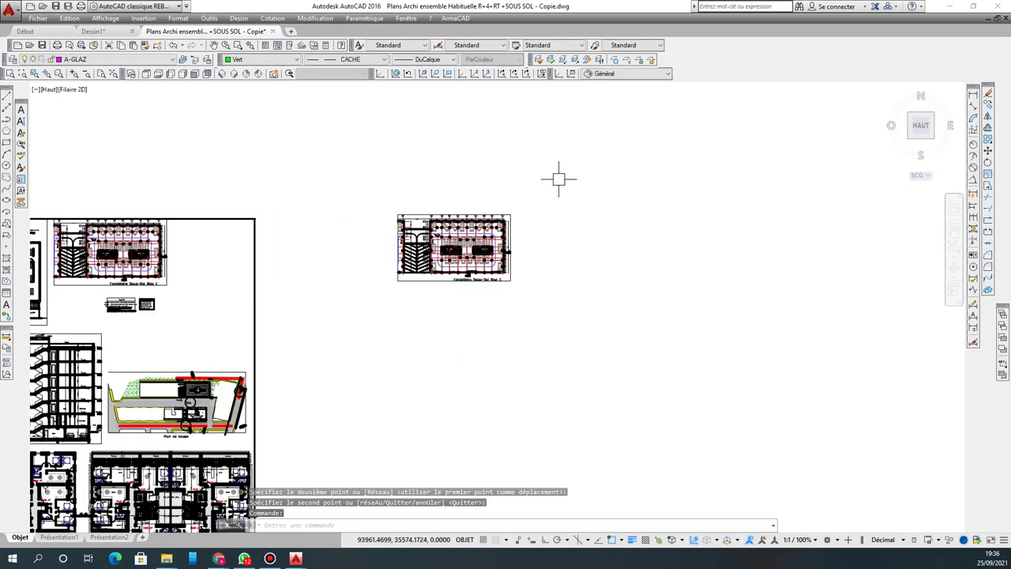
left_click(557, 177)
left_click(355, 309)
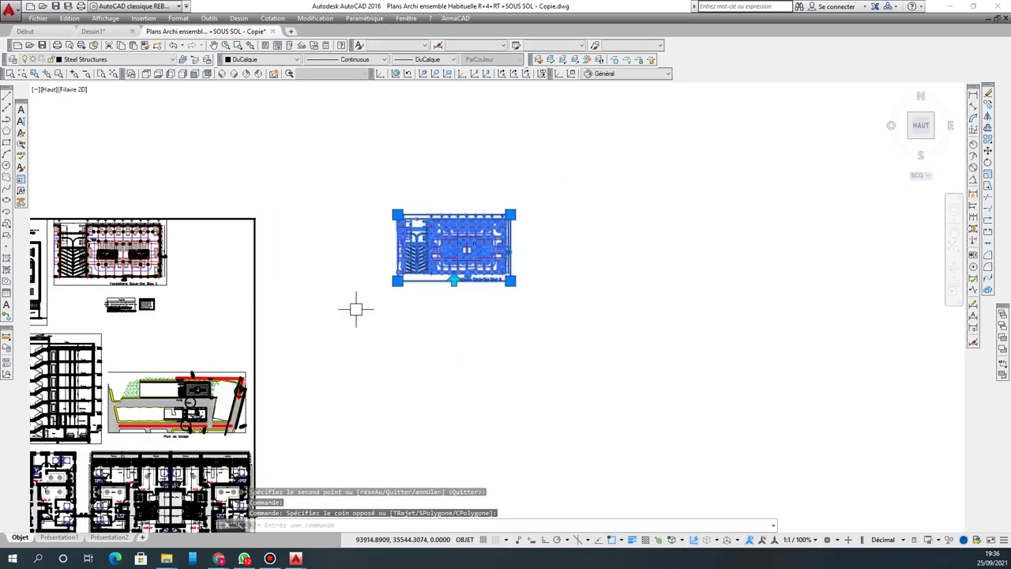
left_click(988, 177)
scroll(385, 201, "up", 10)
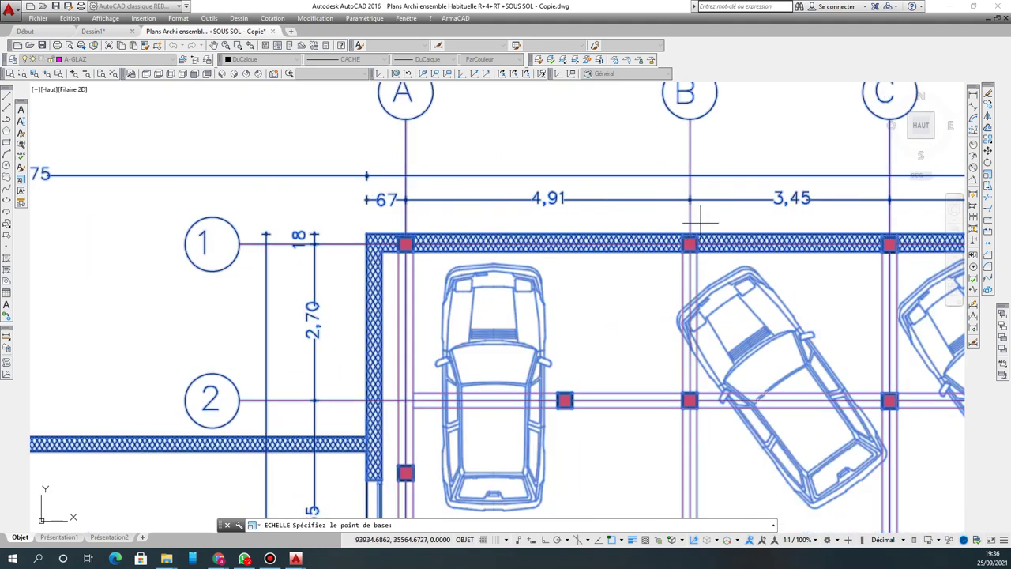
scroll(700, 221, "down", 4)
scroll(600, 207, "up", 8)
scroll(564, 245, "down", 4)
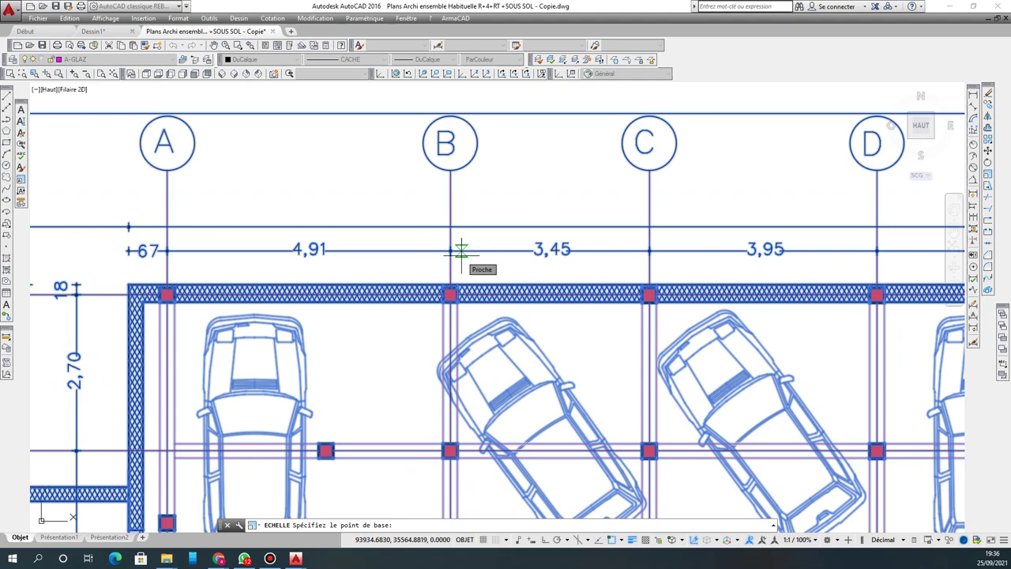
key("Escape")
key("Escape")
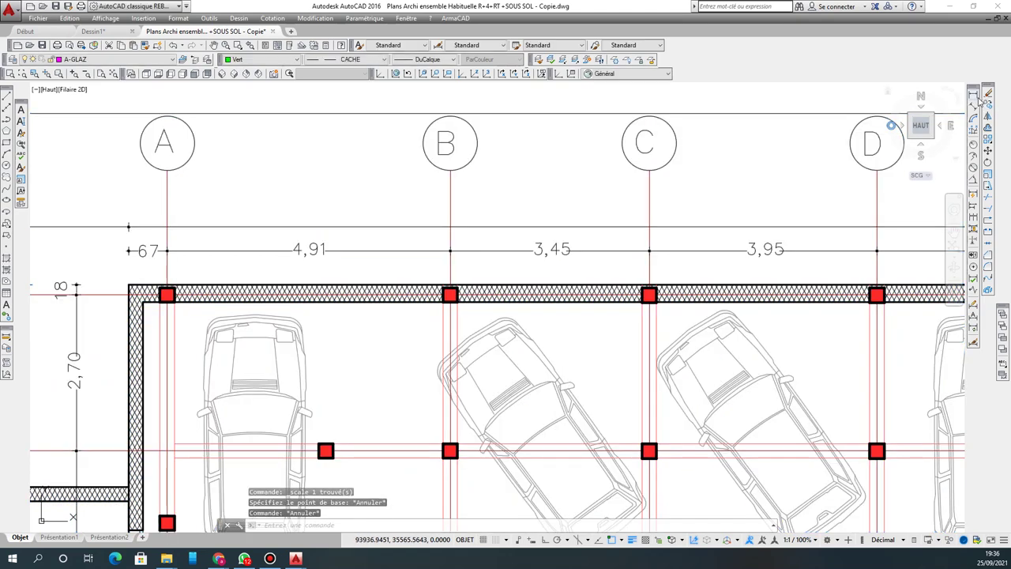
Step: Check the spacing between grid axes B and C on the copied plan with a temporary linear dimension, and erase it
left_click(973, 94)
left_click(649, 194)
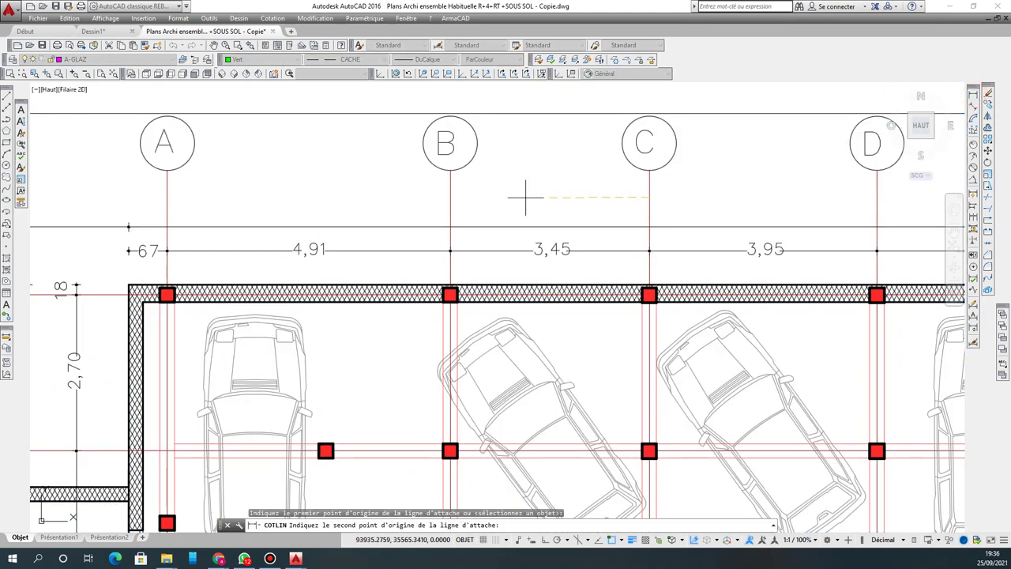
left_click(450, 198)
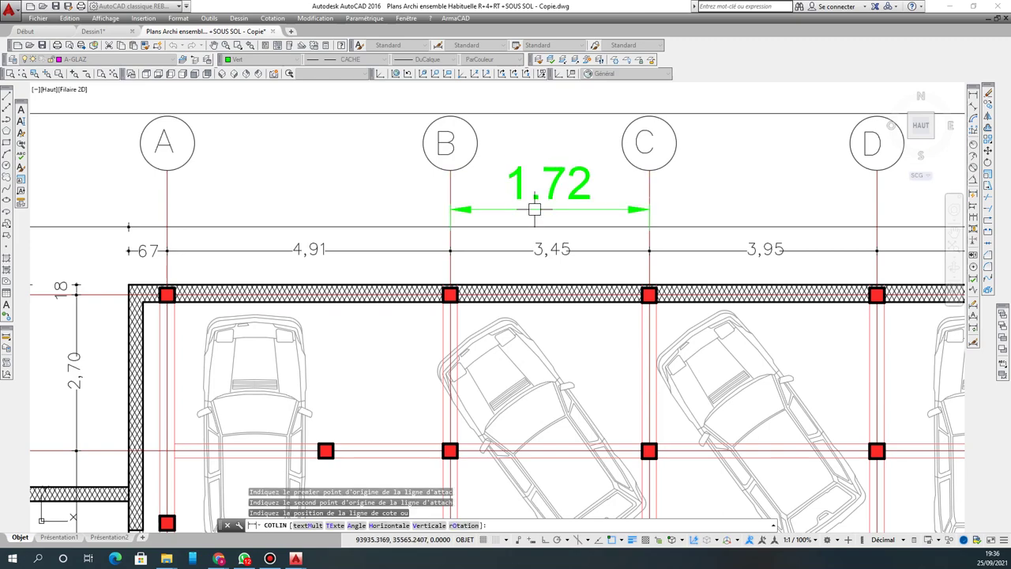
left_click(545, 208)
left_click(563, 208)
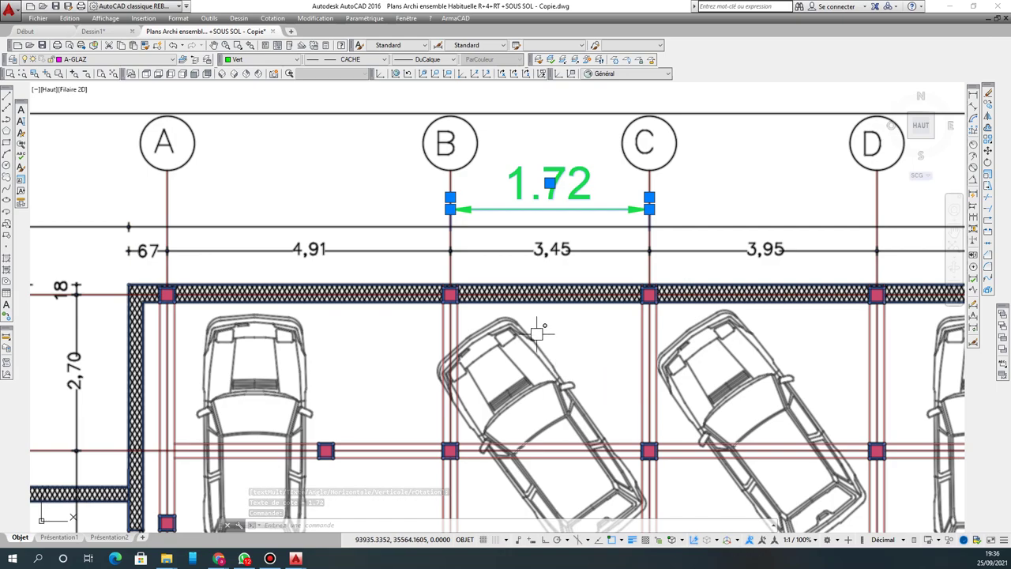
key("Delete")
Step: Try to scale the copied foundation plan from a base point on grid axis B, with Ortho mode turned on
scroll(514, 248, "down", 11)
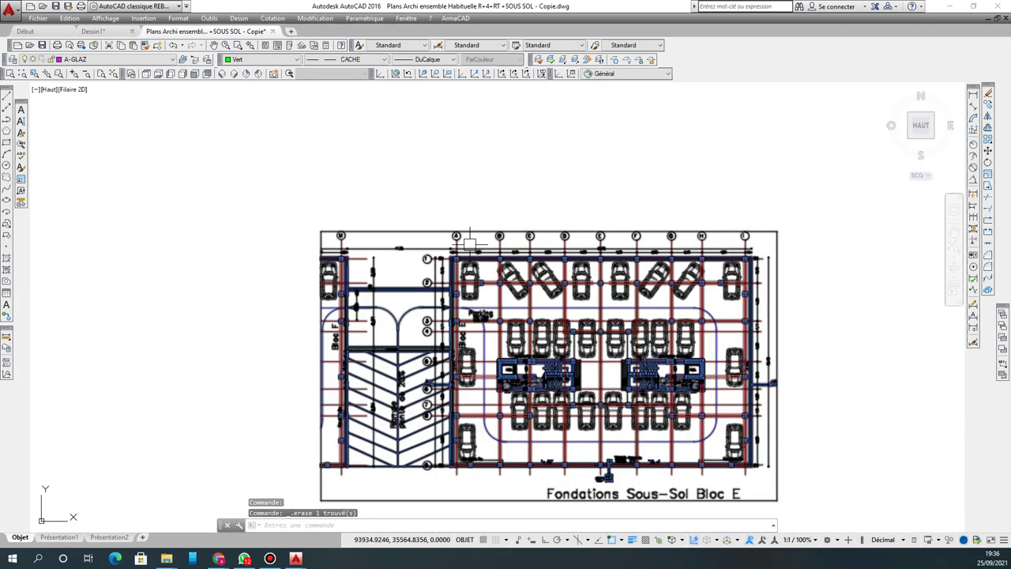
left_click(274, 186)
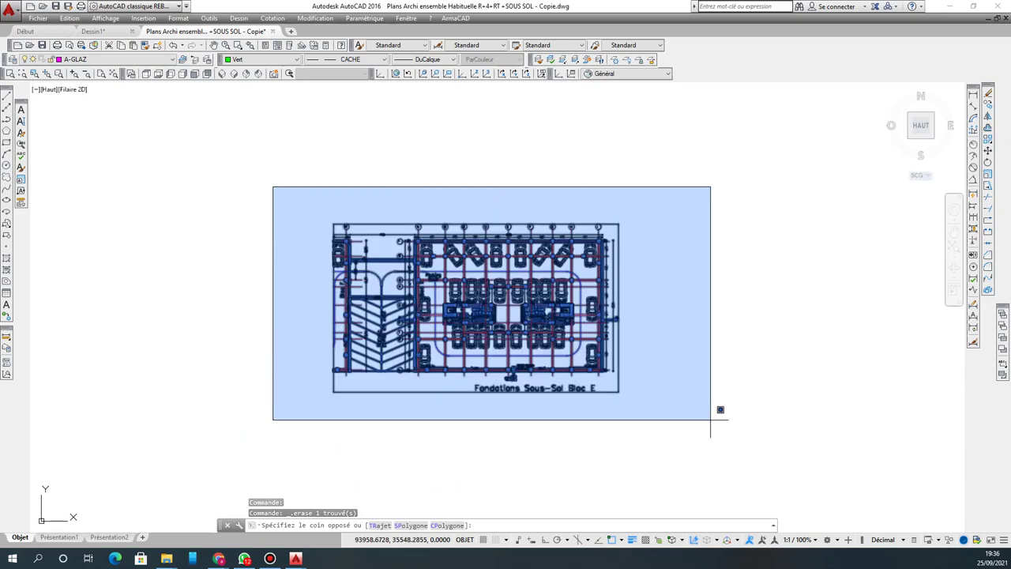
left_click(716, 413)
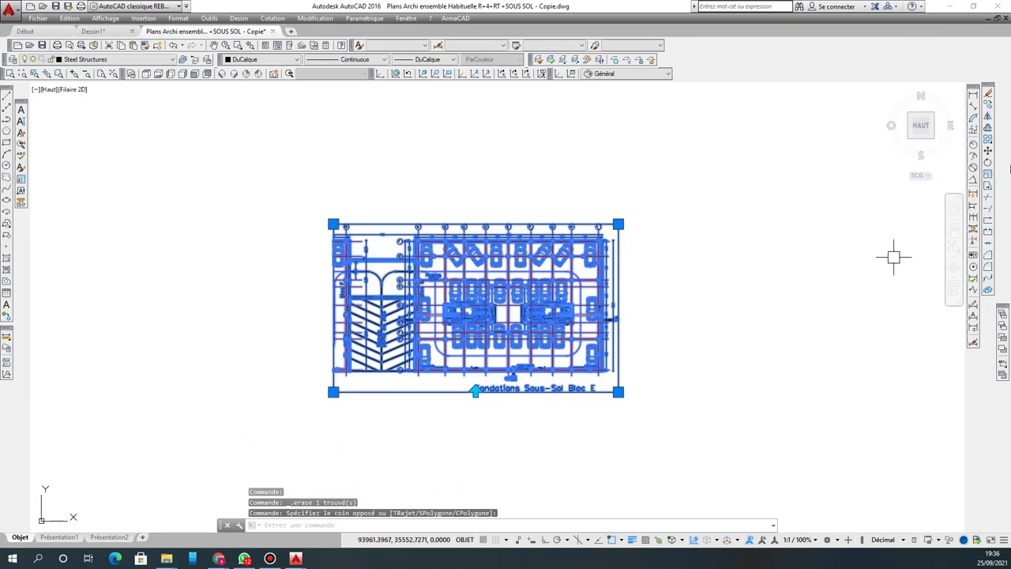
left_click(987, 180)
scroll(444, 263, "up", 8)
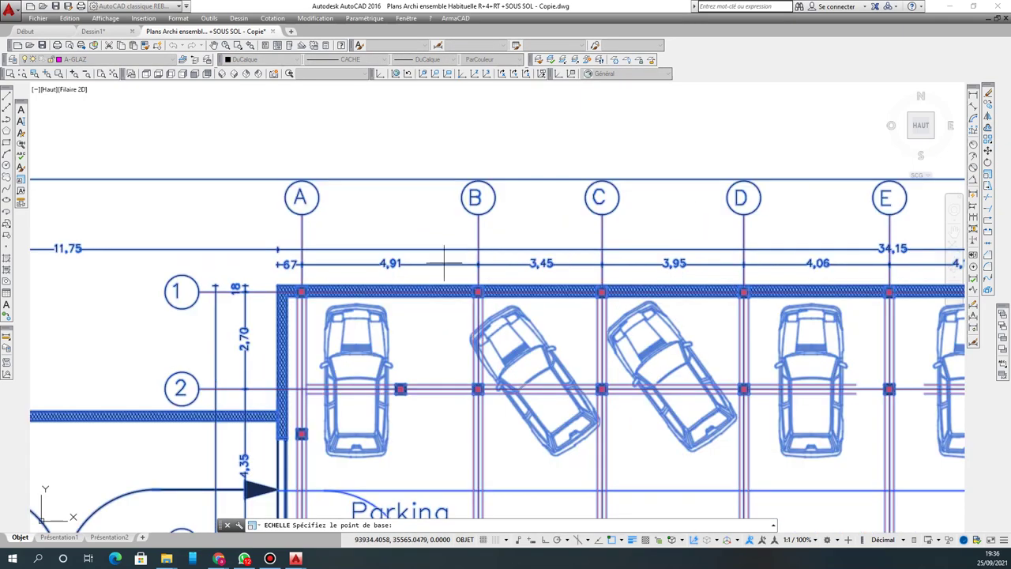
scroll(498, 259, "up", 3)
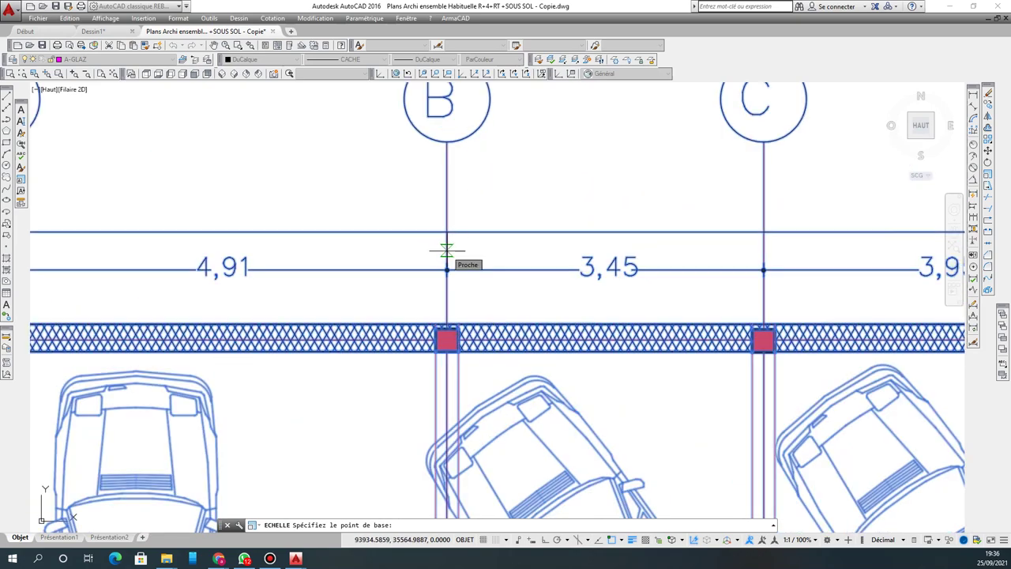
left_click(447, 250)
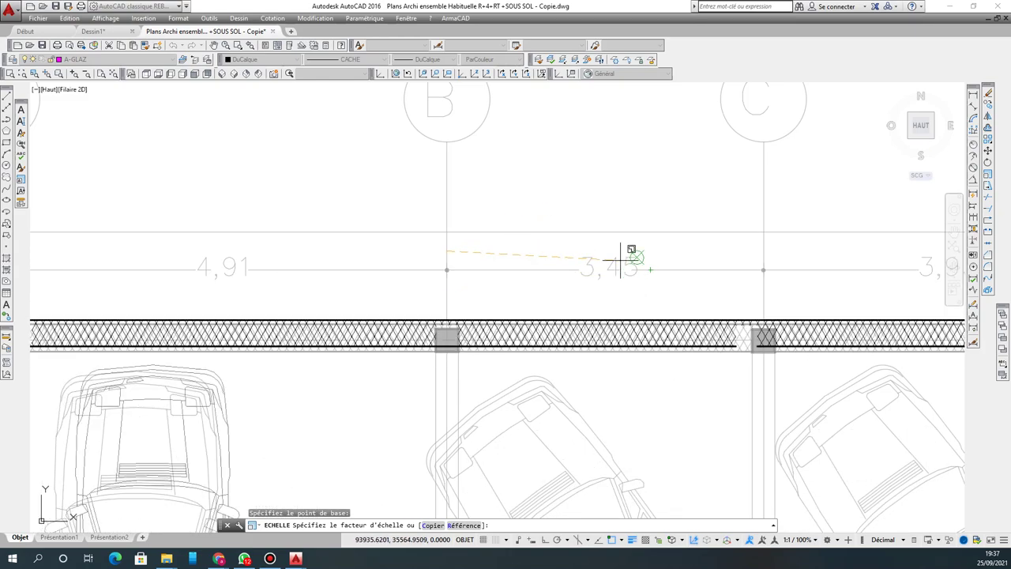
left_click(545, 542)
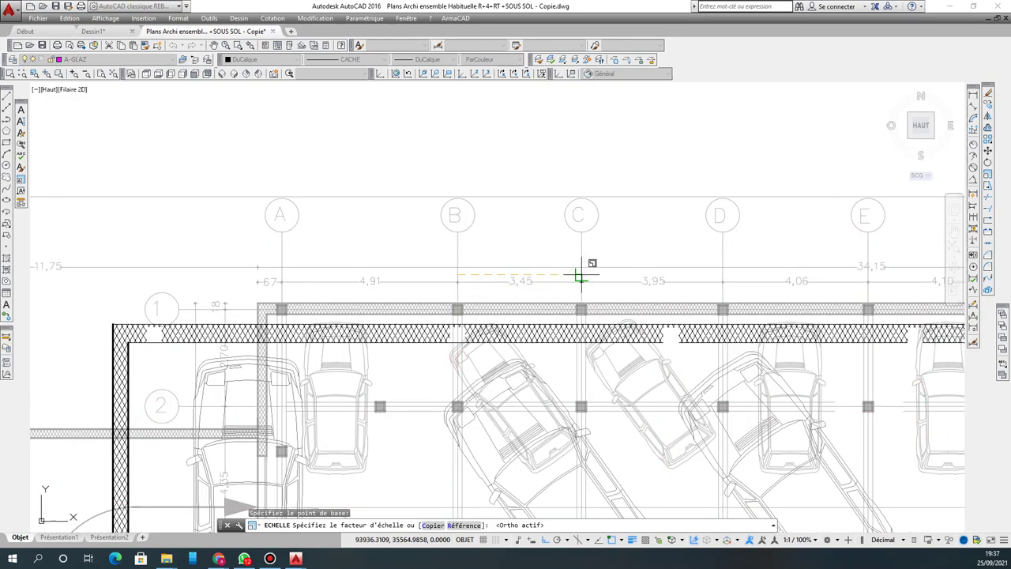
key("Escape")
Step: Scale the copied foundation plan by reference from a base point on axis B, setting the B–C grid spacing to 3.45
scroll(487, 236, "down", 5)
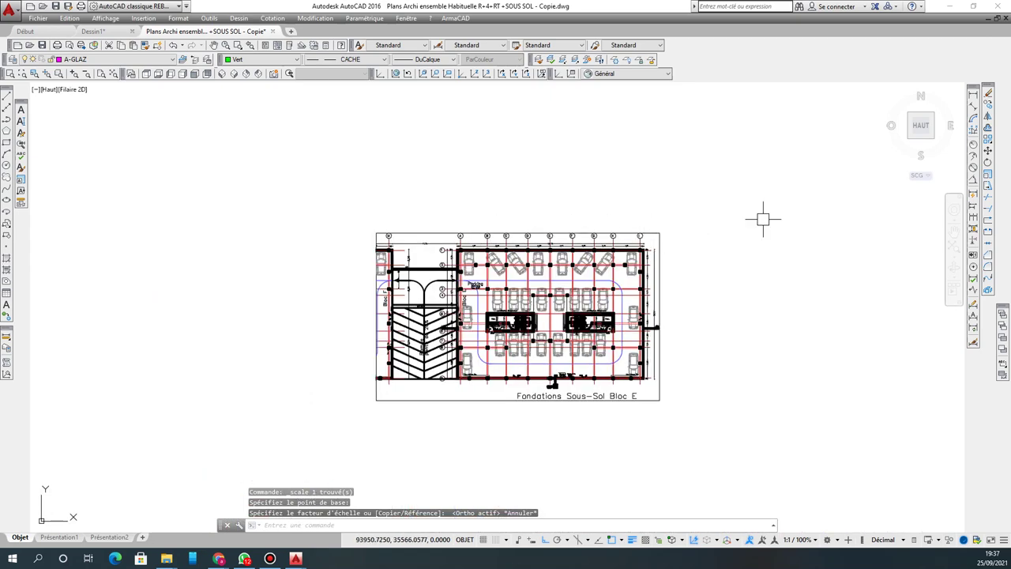
left_click(762, 172)
left_click(334, 427)
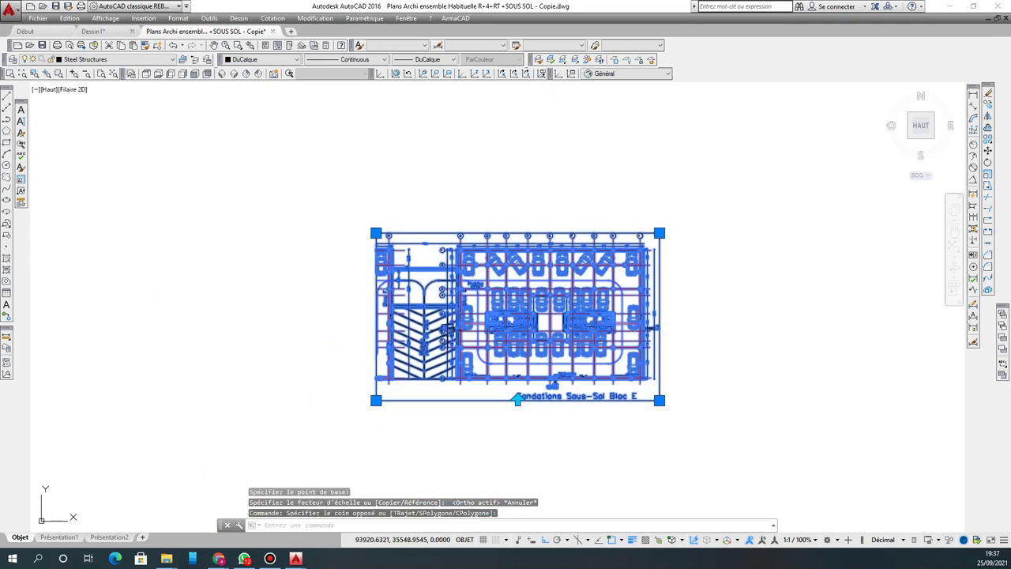
left_click(988, 174)
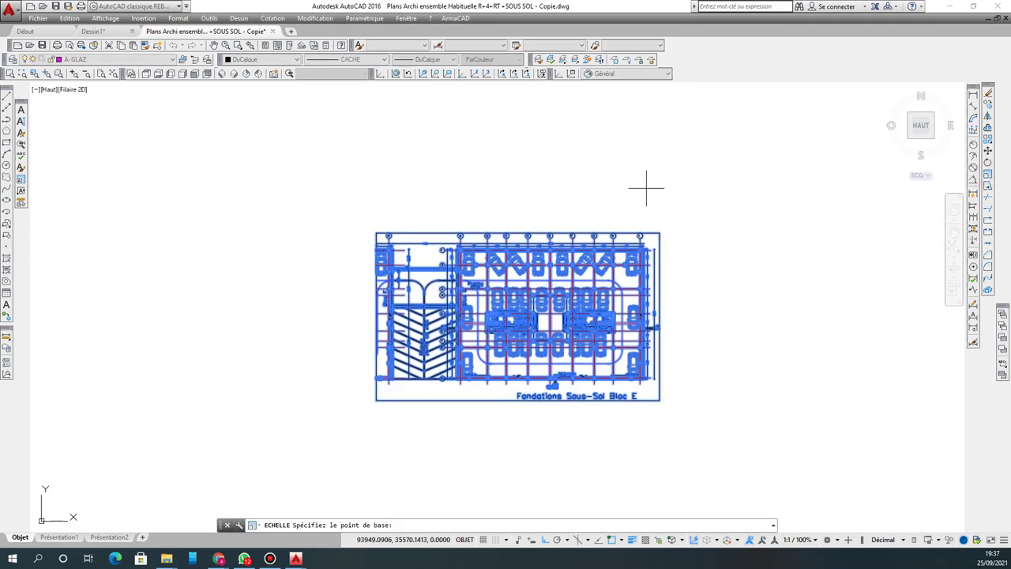
scroll(489, 228, "up", 6)
scroll(460, 191, "up", 2)
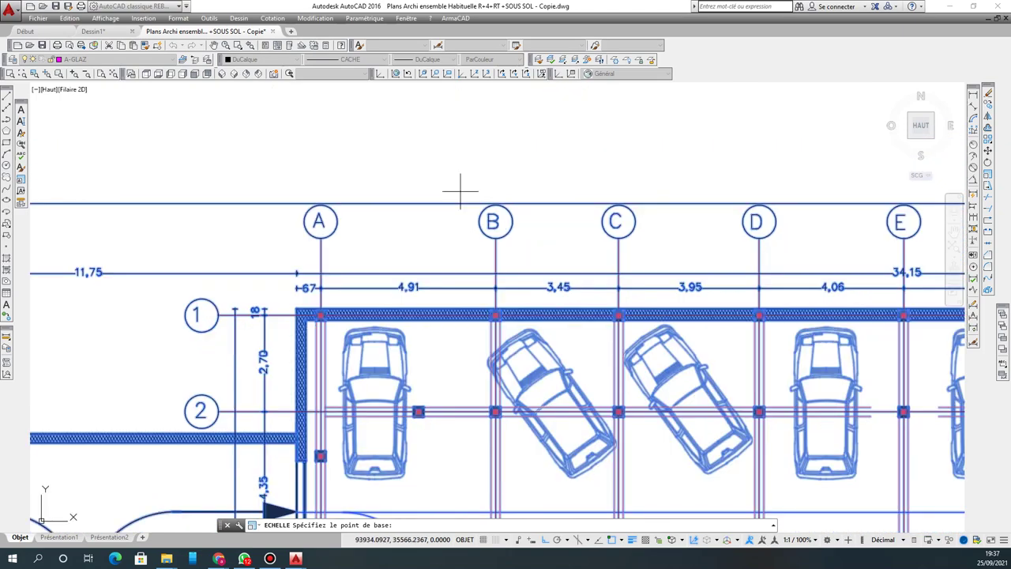
scroll(505, 271, "up", 2)
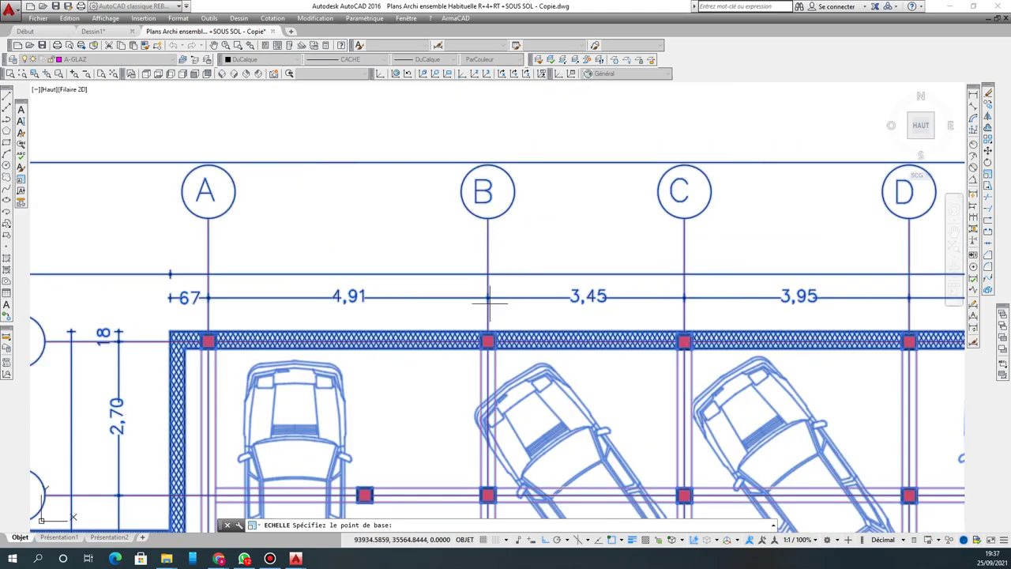
left_click(487, 257)
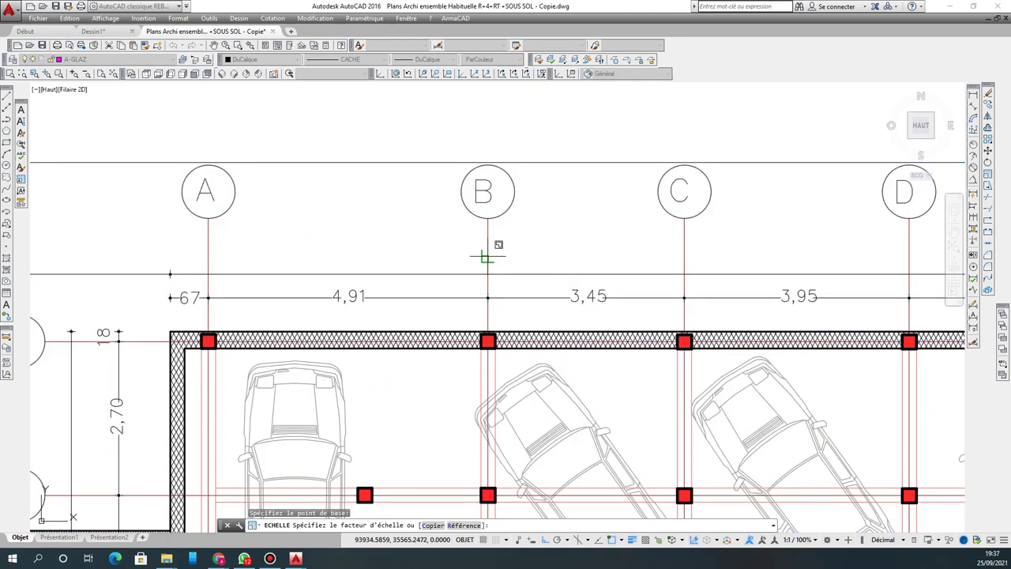
type("r")
key("Return")
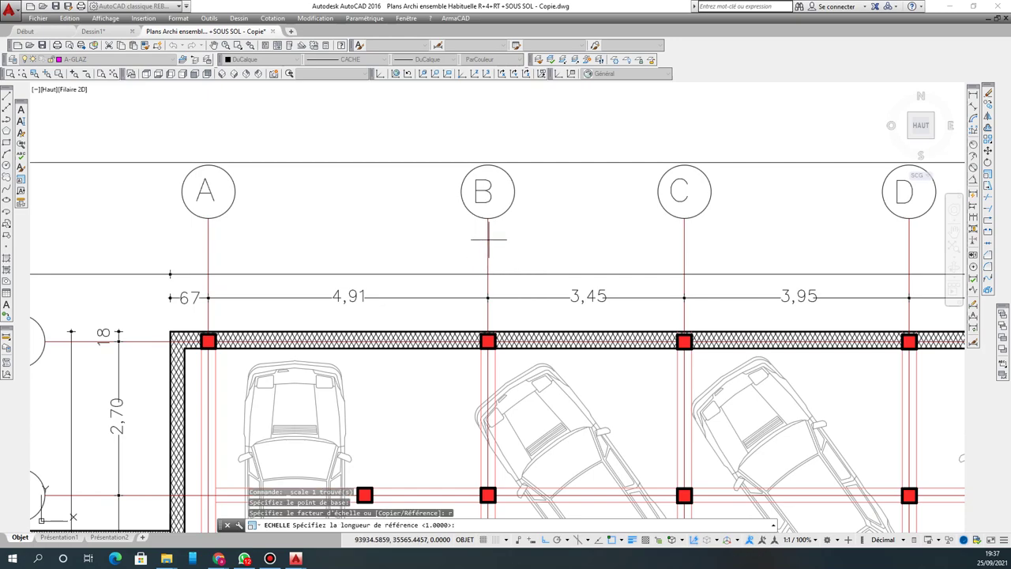
left_click(487, 247)
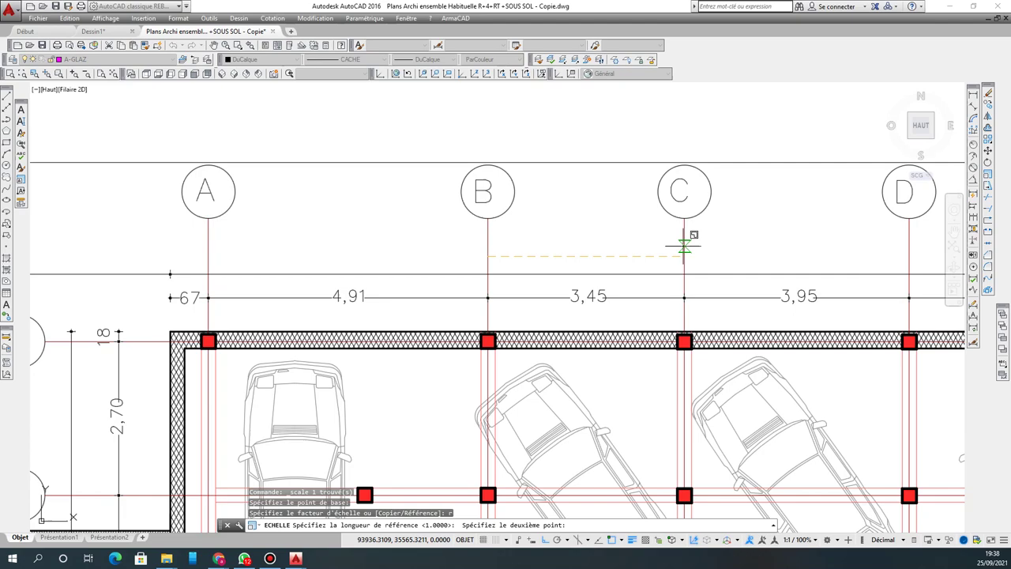
left_click(684, 247)
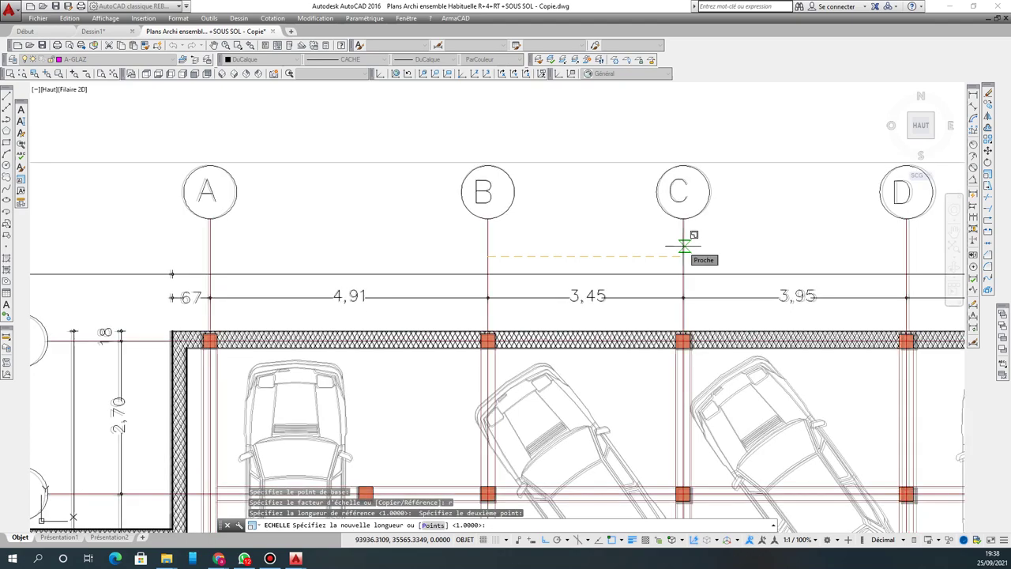
type("3.")
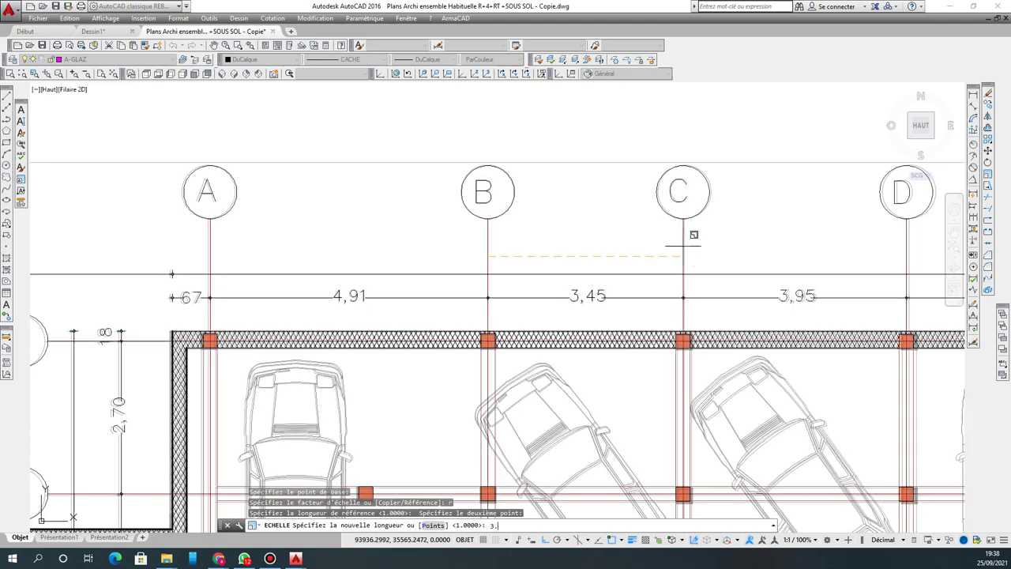
key("Return")
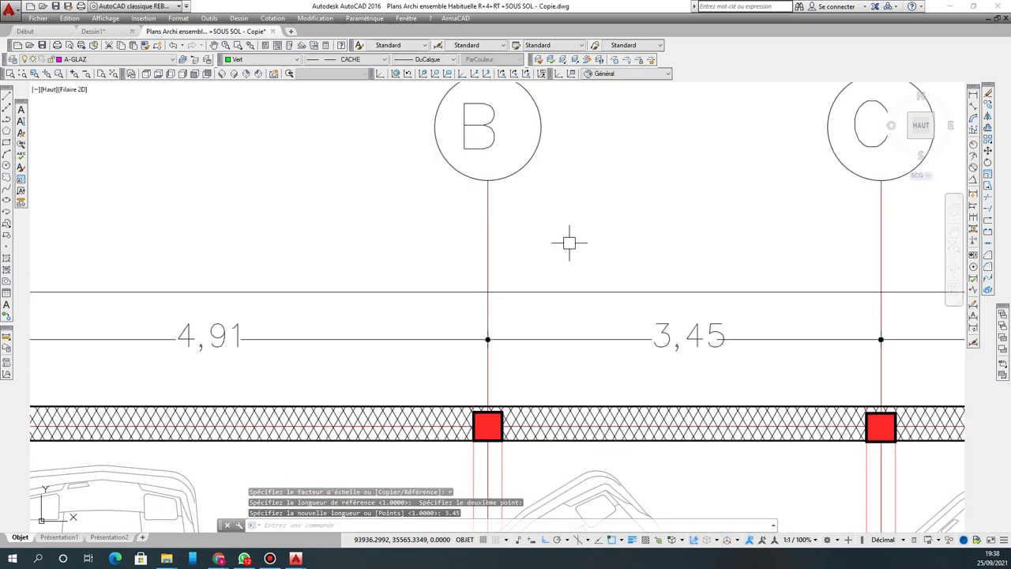
Step: Move the rescaled foundation plan horizontally farther to the right of the architectural sheet
scroll(677, 242, "down", 10)
scroll(520, 206, "down", 2)
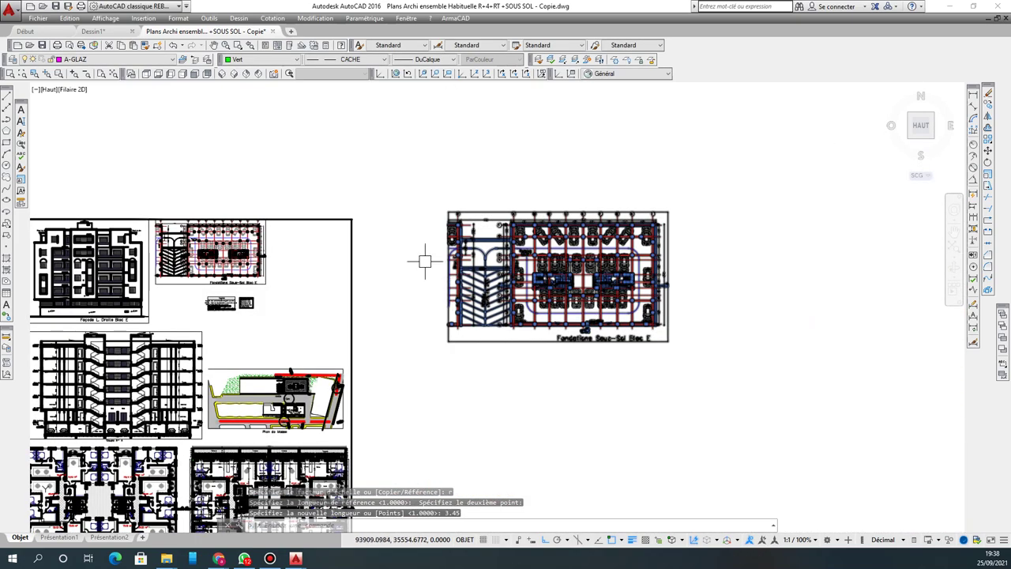
scroll(430, 258, "down", 4)
left_click(437, 214)
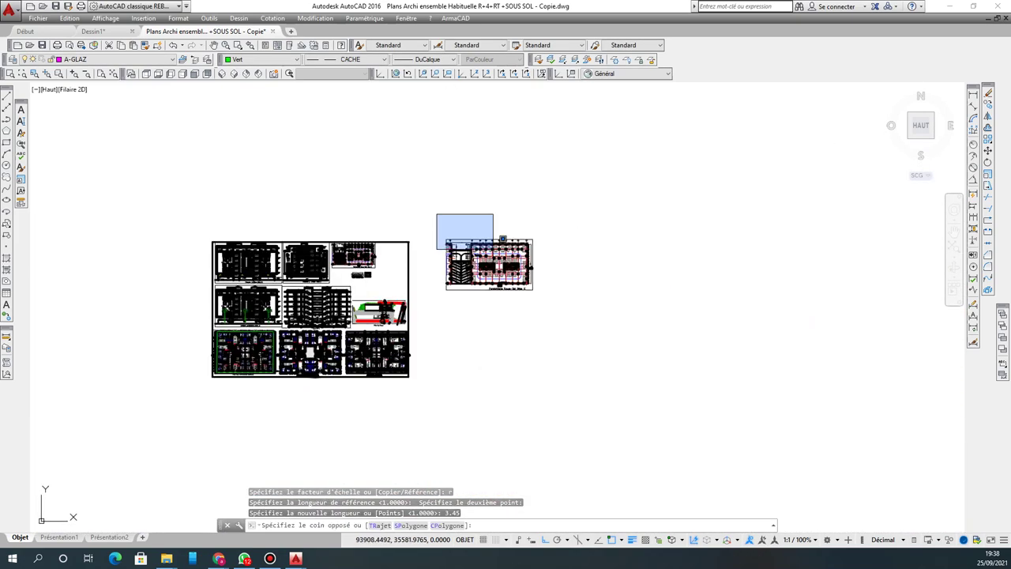
left_click(635, 324)
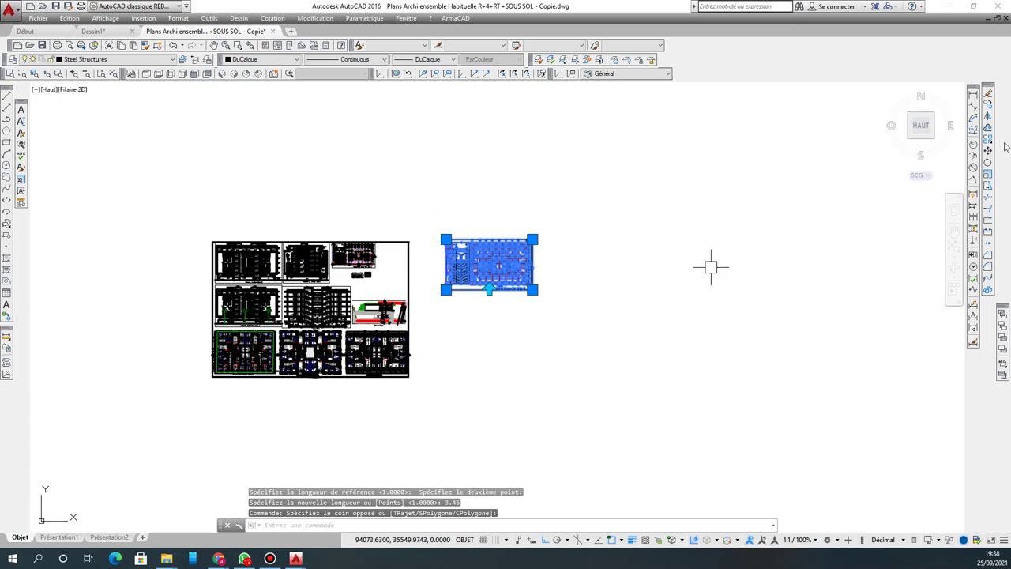
left_click(534, 254)
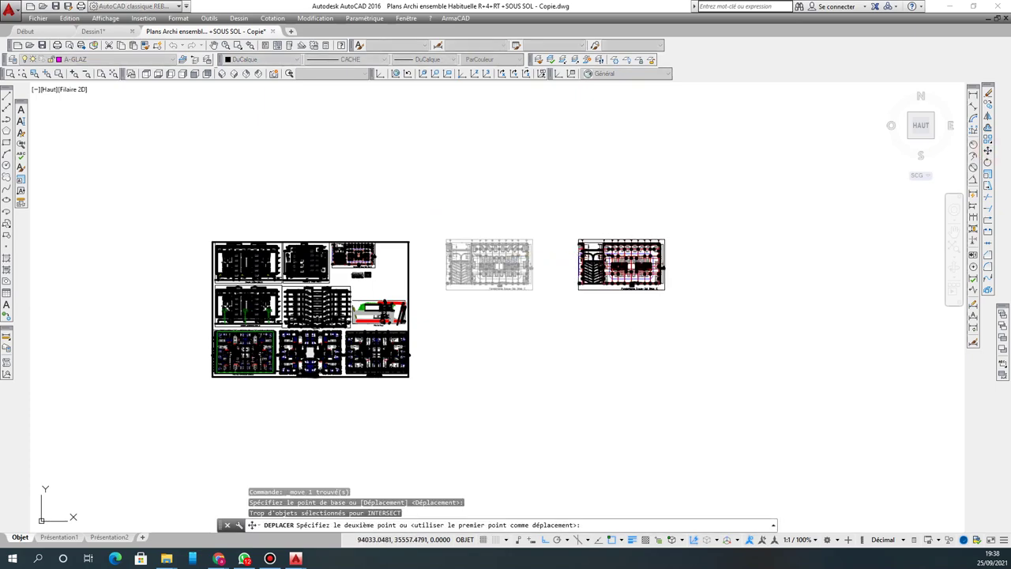
left_click(645, 353)
Step: Move the foundation plan straight down, roughly level with the sheet's bottom row of floor plans
left_click(547, 209)
left_click(700, 332)
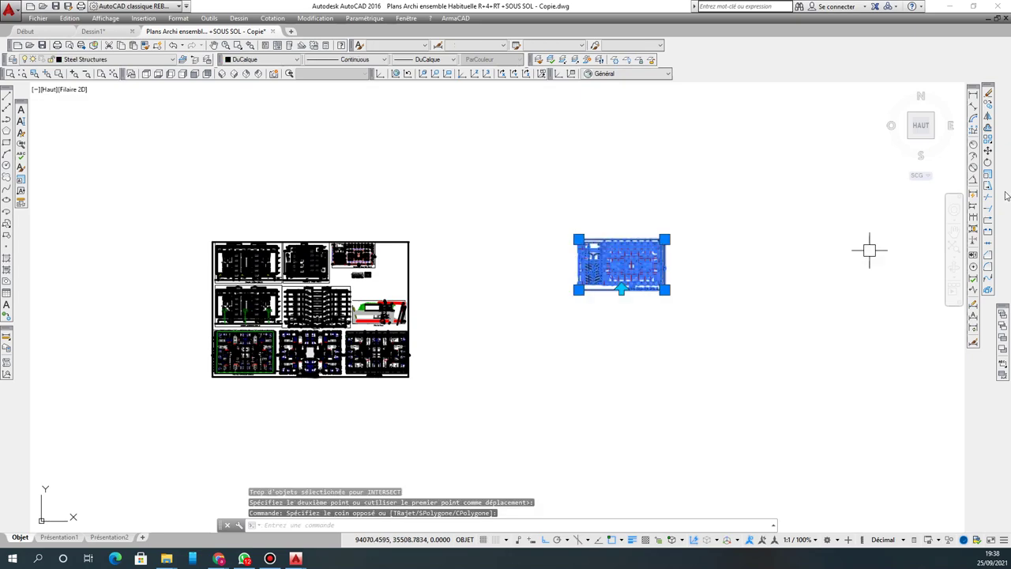
left_click(988, 150)
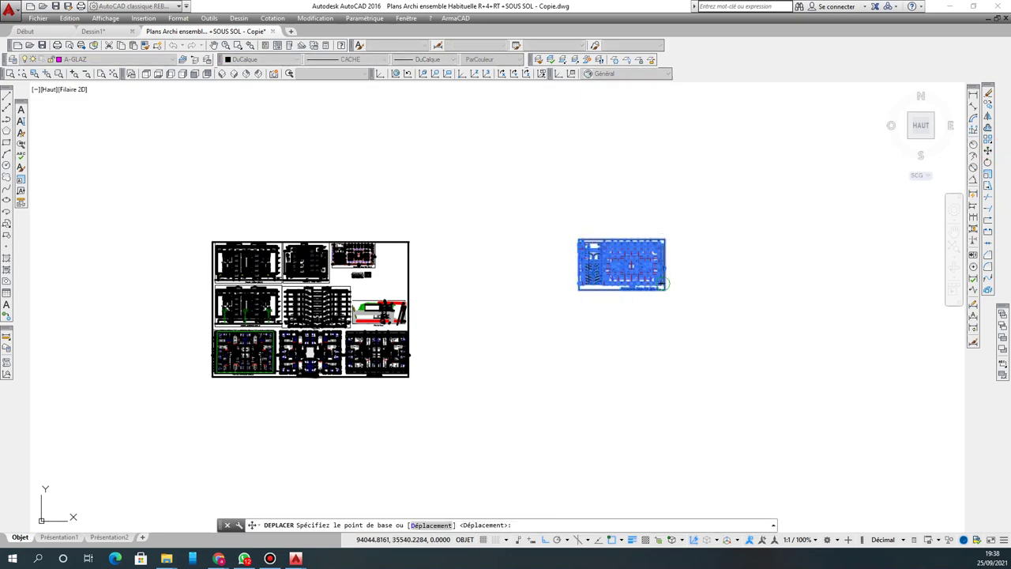
left_click(663, 284)
left_click(663, 362)
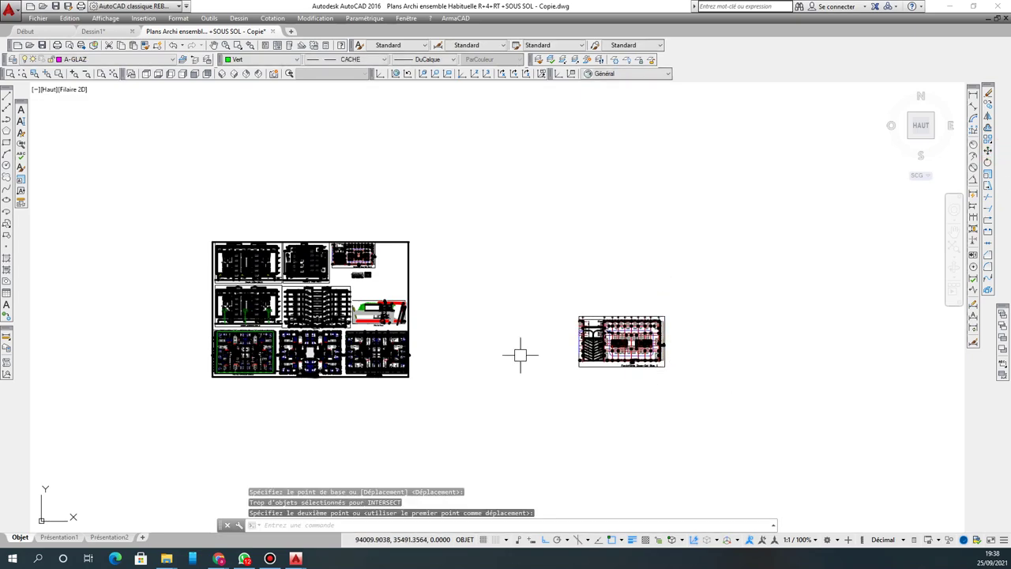
Step: Copy the "REZ DE CHAUSSEE Bloc E" plan from the sheet's lower left corner horizontally to the right of the foundation plan
scroll(191, 335, "up", 6)
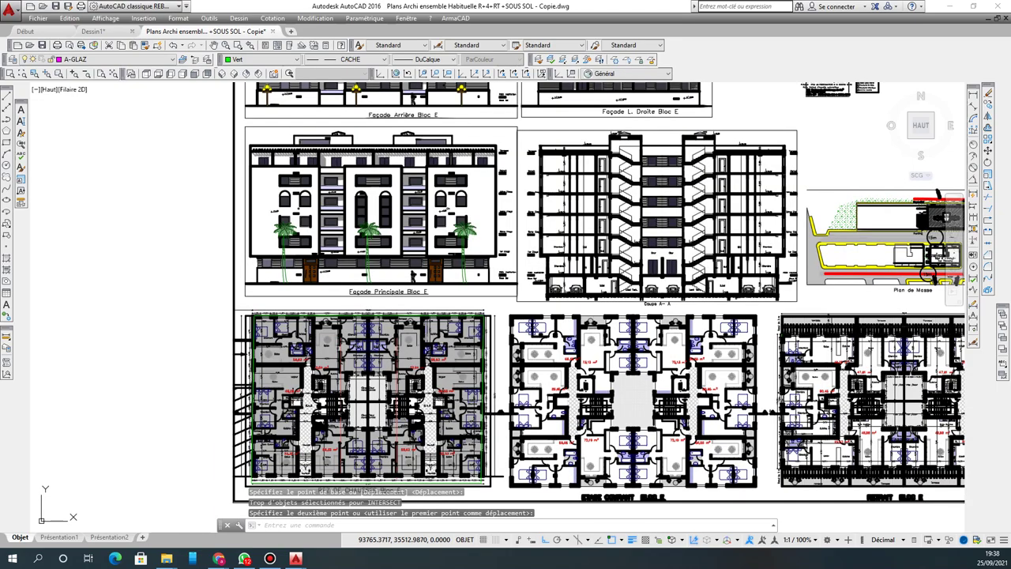
left_click(180, 305)
scroll(313, 327, "down", 4)
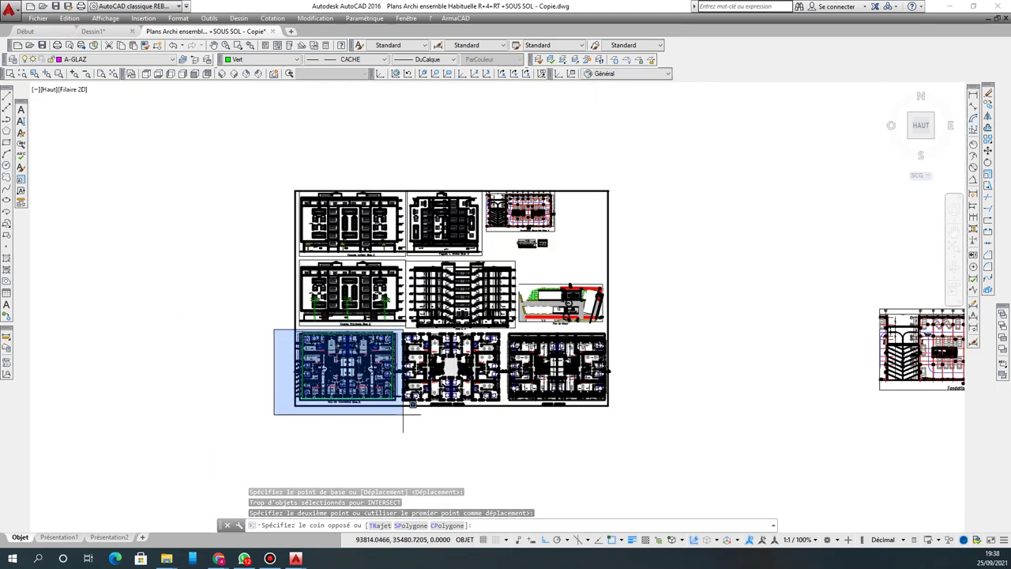
left_click(399, 415)
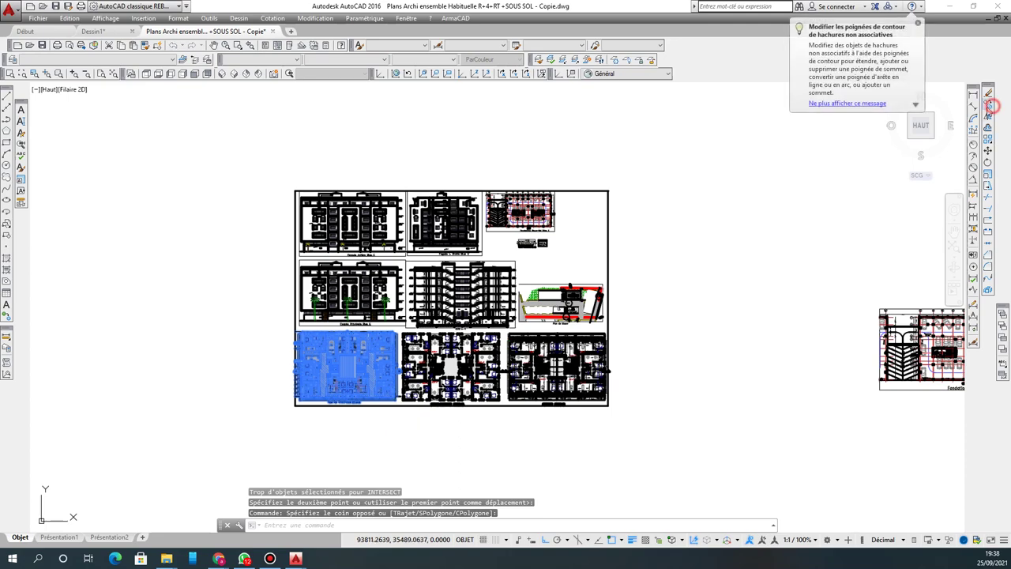
left_click(987, 93)
left_click(313, 357)
scroll(267, 354, "down", 2)
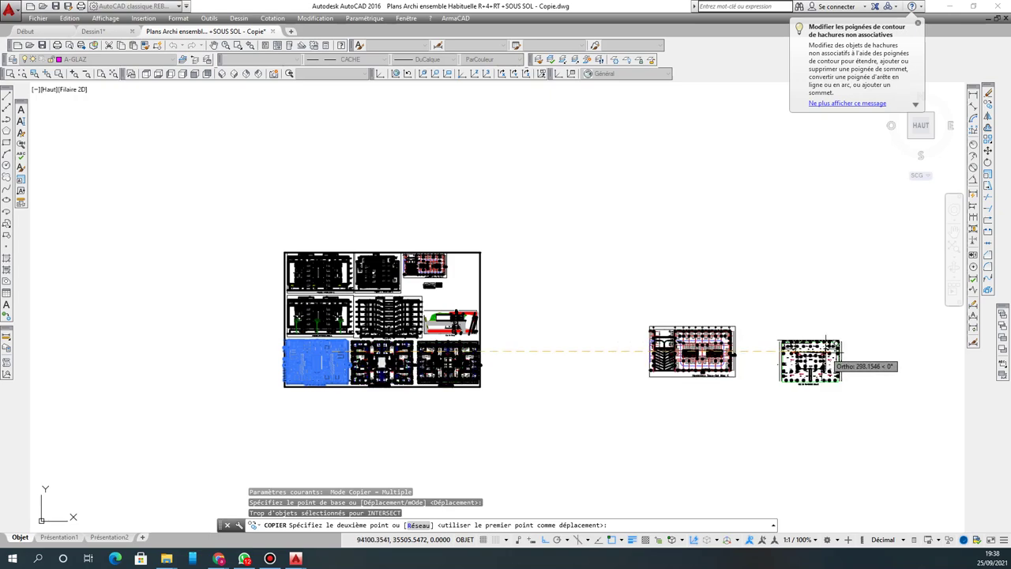
left_click(833, 342)
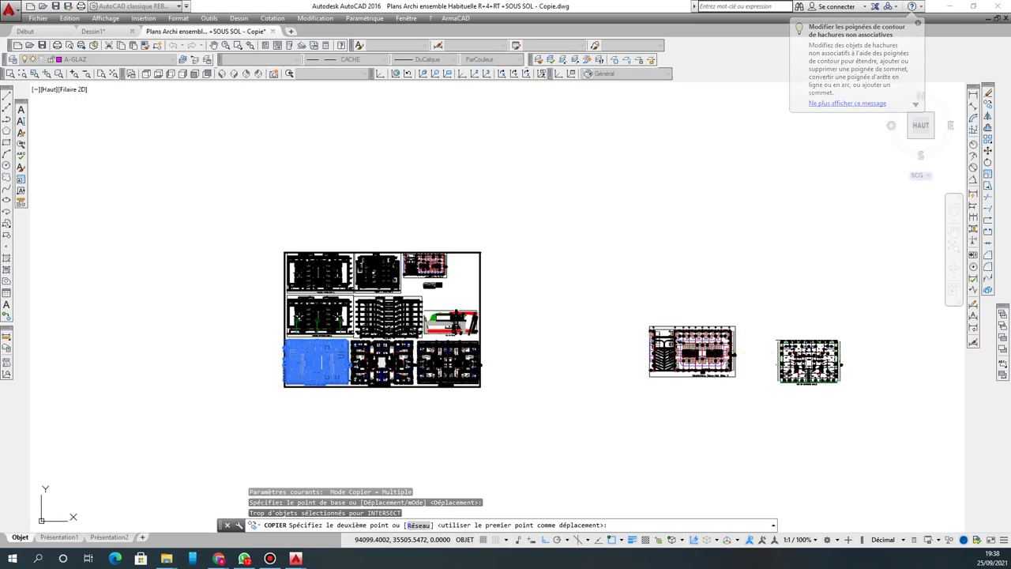
right_click(750, 371)
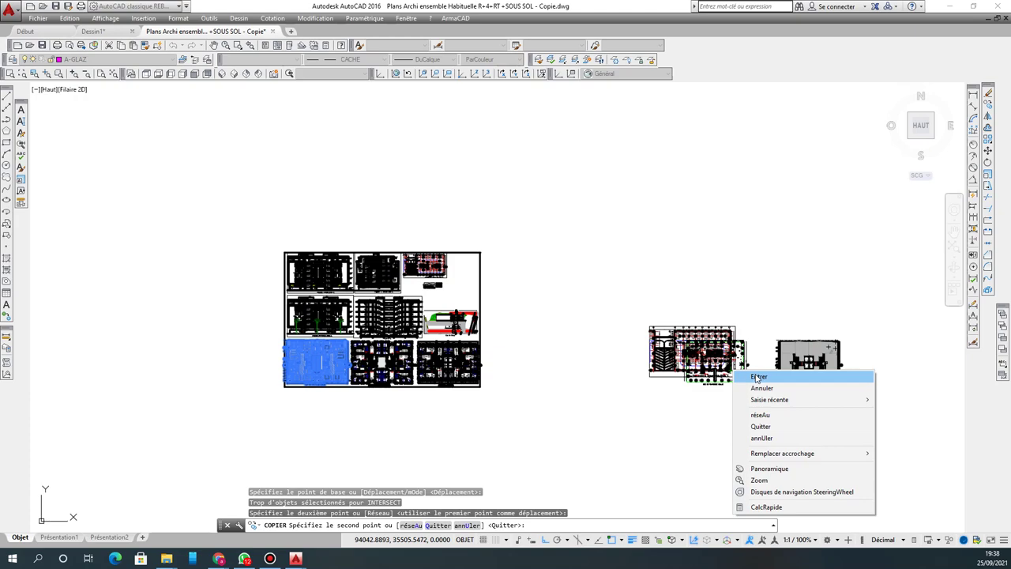
left_click(757, 377)
Step: Move the grey hatch of the upper apartment right of centre out of the copied ground-floor plan, into the empty space above it
scroll(300, 363, "up", 5)
scroll(597, 301, "down", 4)
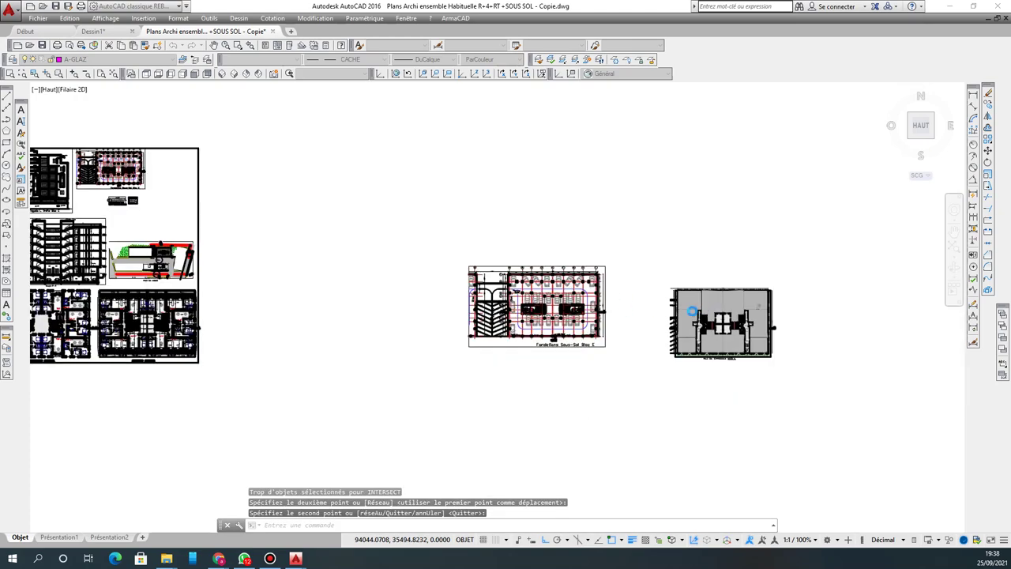
scroll(670, 302, "up", 2)
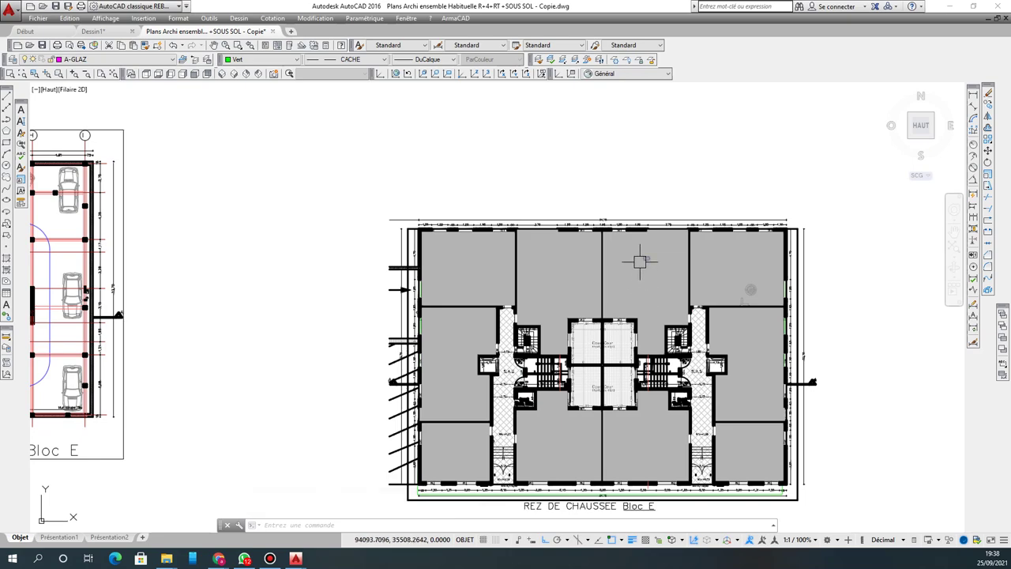
left_click(652, 291)
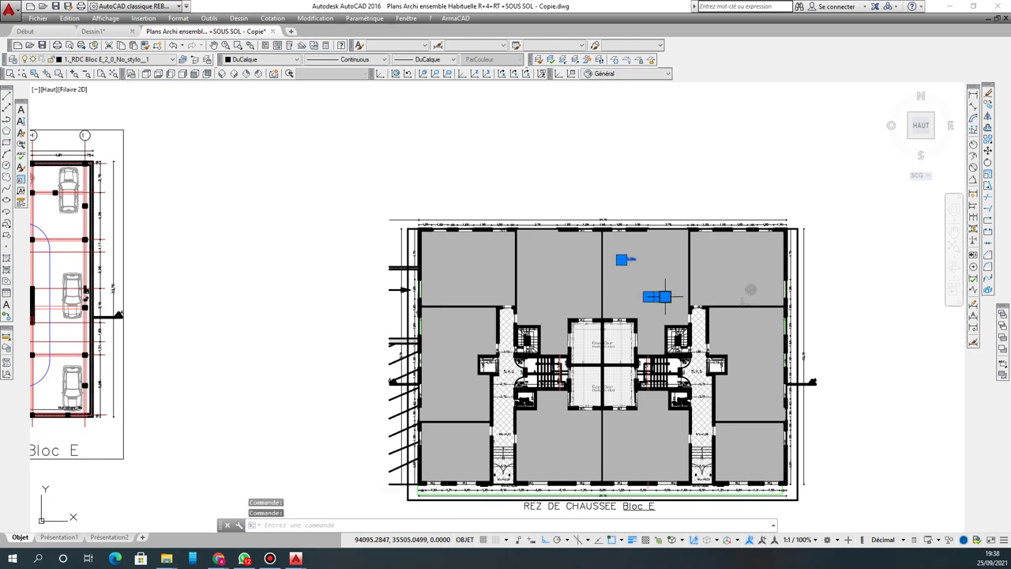
key("Escape")
key("Escape")
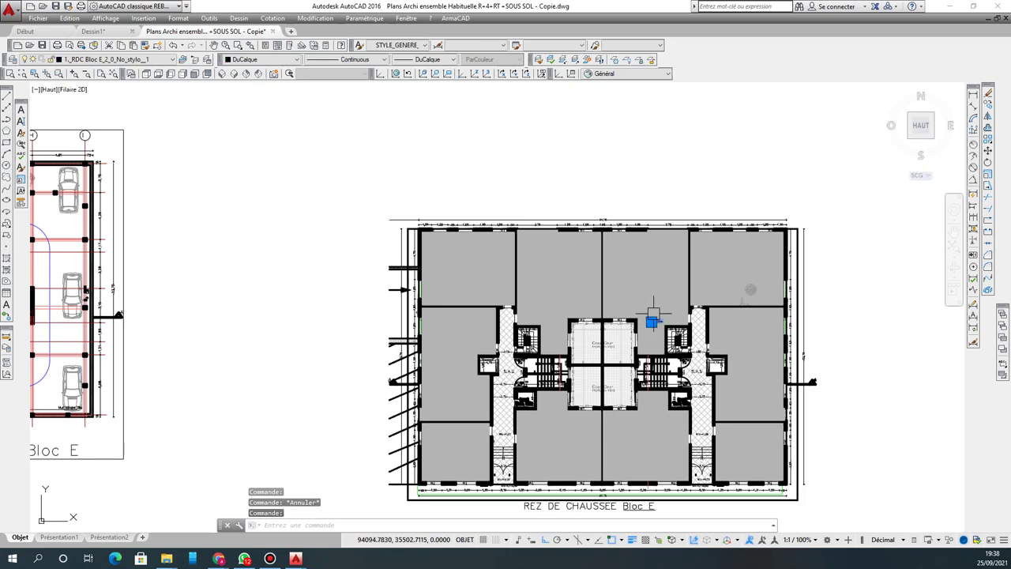
scroll(650, 299, "up", 5)
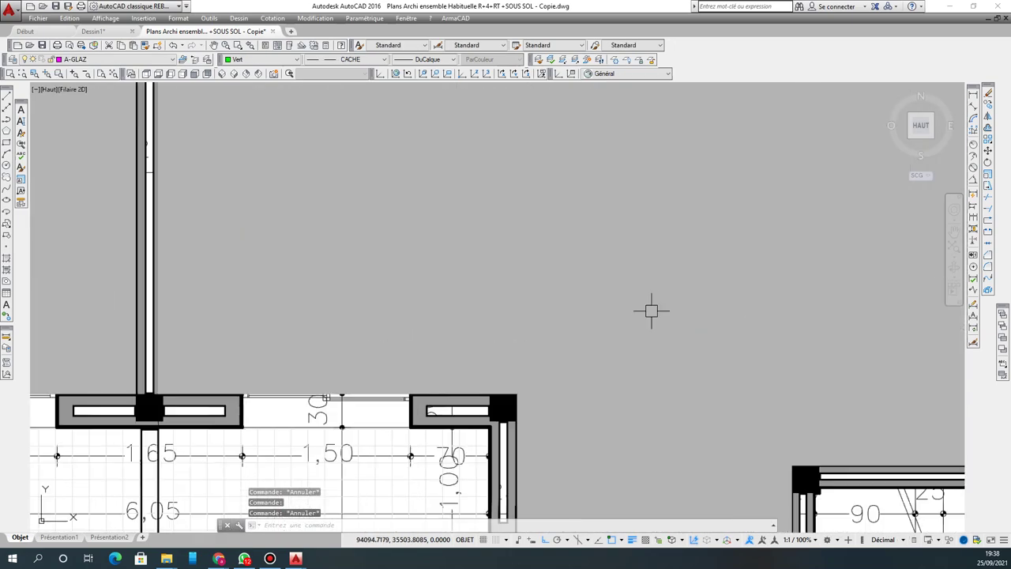
left_click(654, 324)
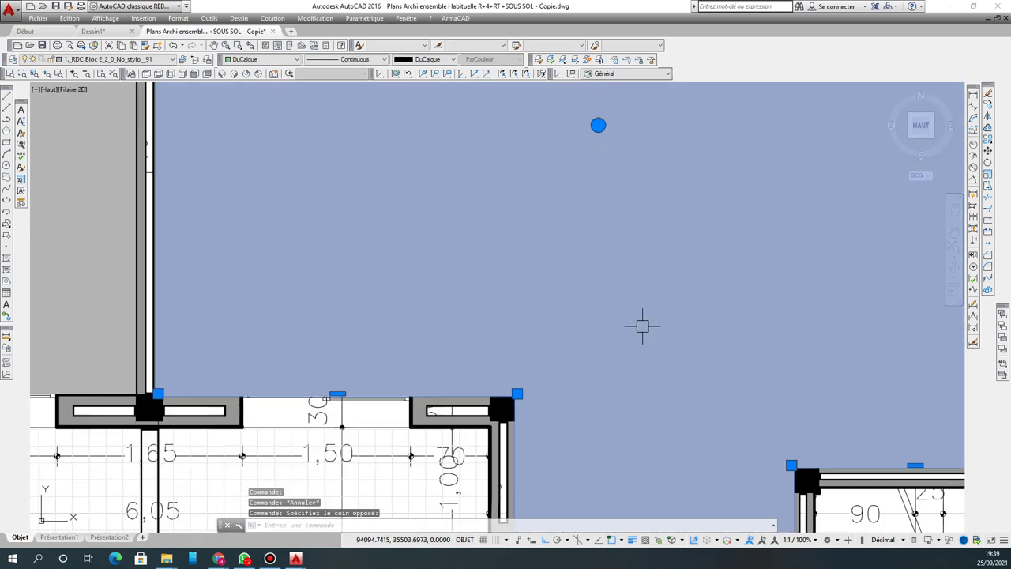
scroll(521, 300, "down", 7)
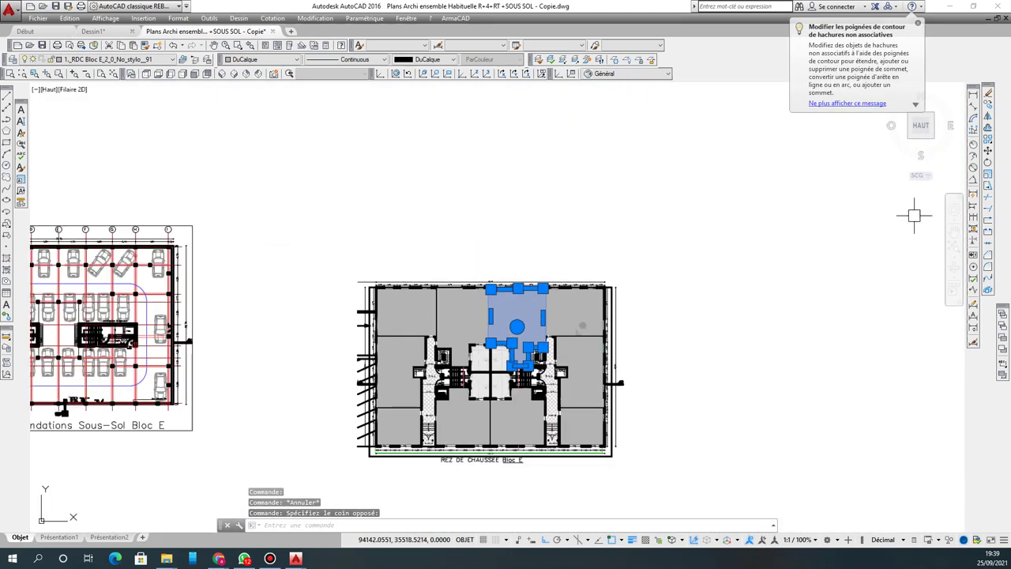
left_click(987, 150)
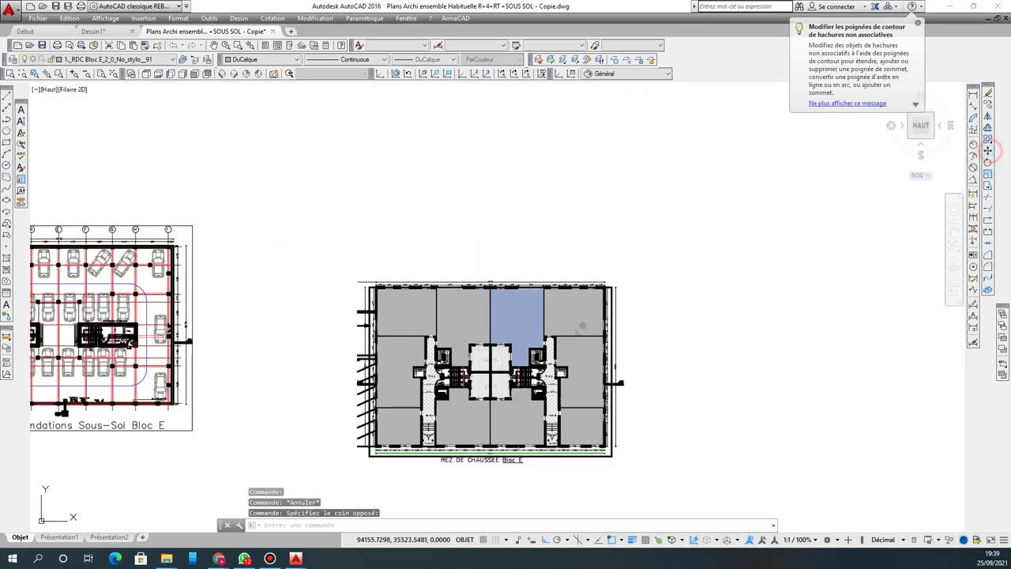
left_click(668, 335)
left_click(708, 169)
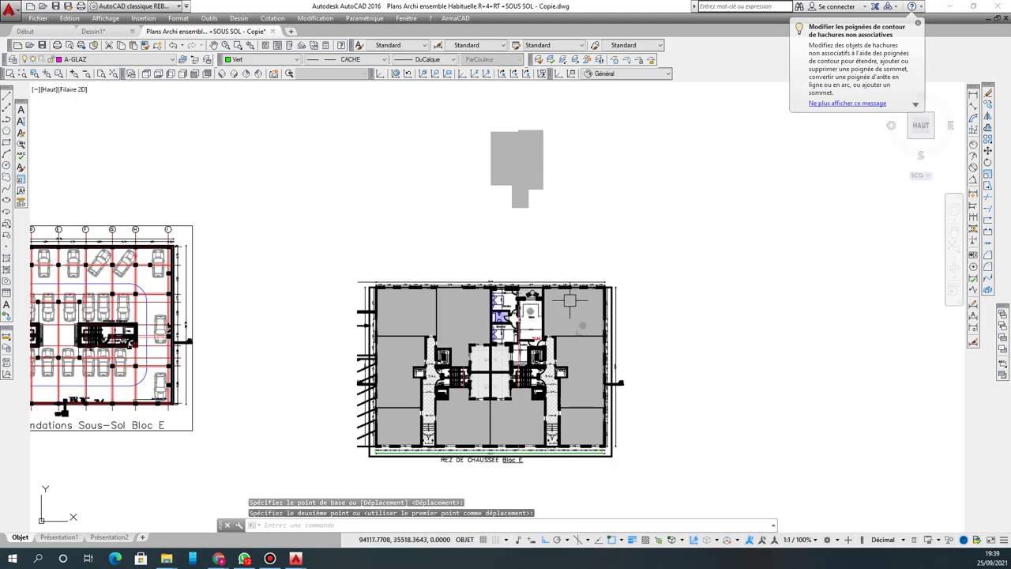
Step: Select all grey hatches similar to the one moved above the copied ground-floor plan and erase them together
scroll(509, 316, "up", 2)
scroll(475, 313, "up", 3)
scroll(523, 355, "down", 6)
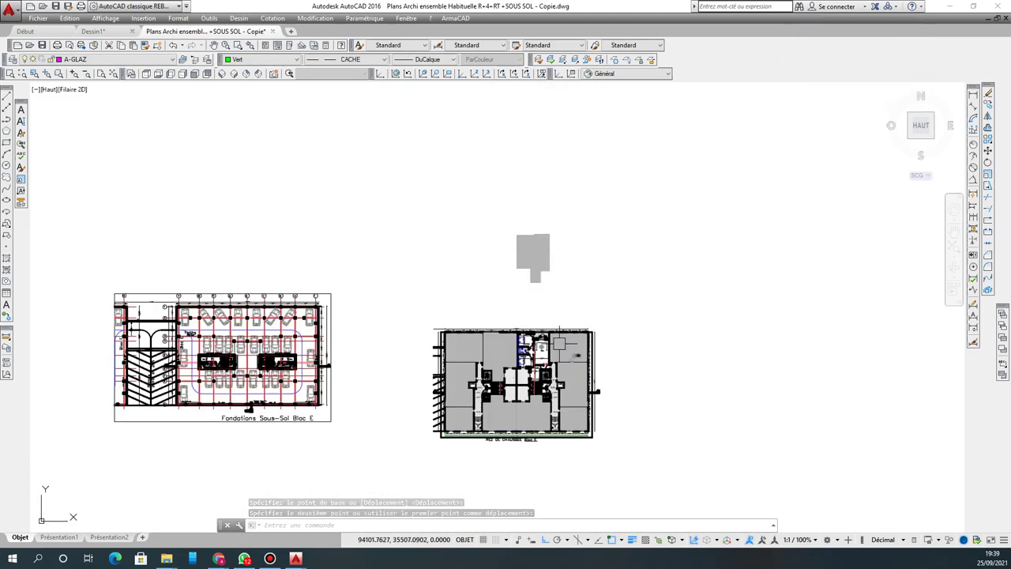
left_click(532, 262)
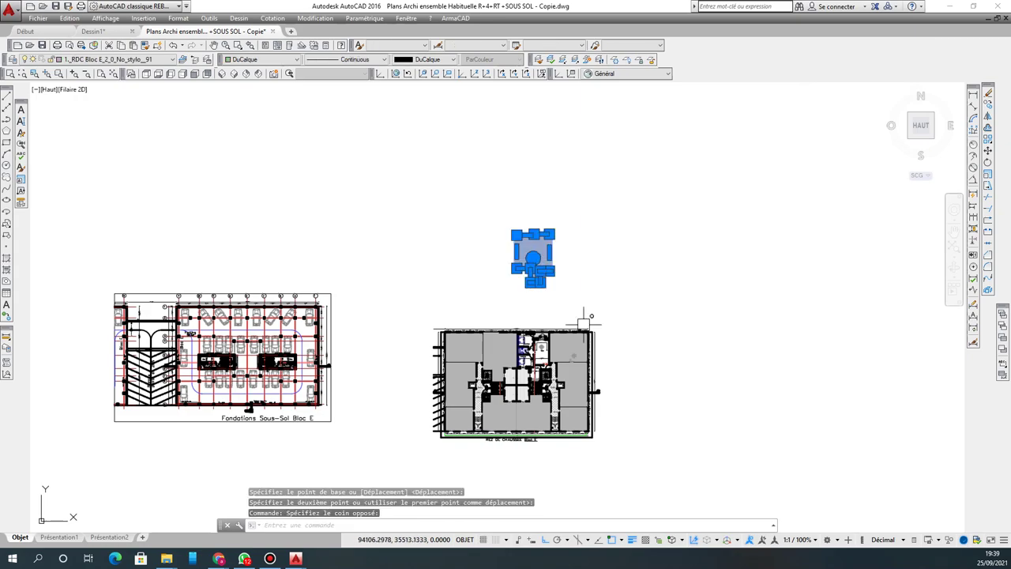
right_click(539, 259)
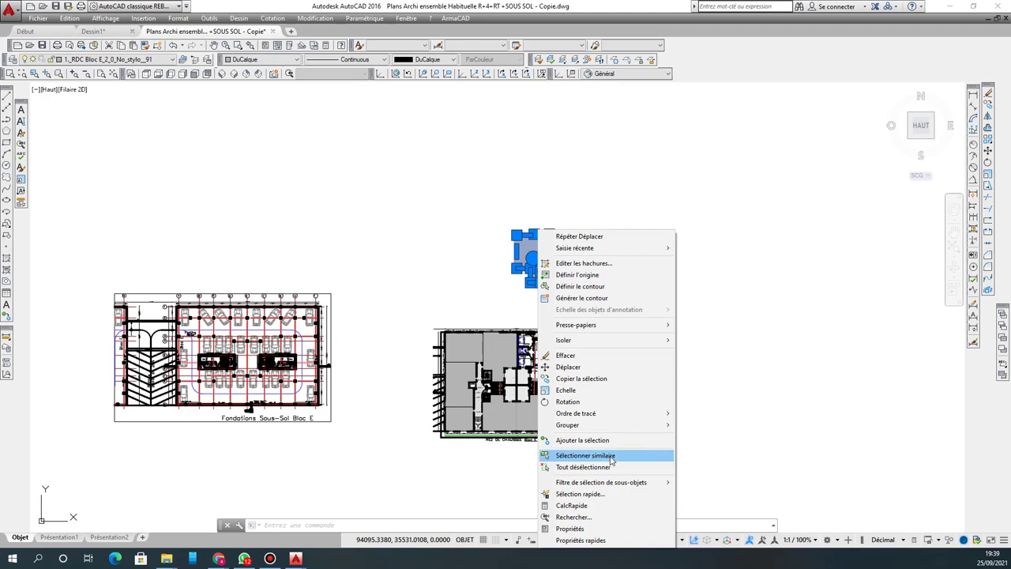
left_click(611, 456)
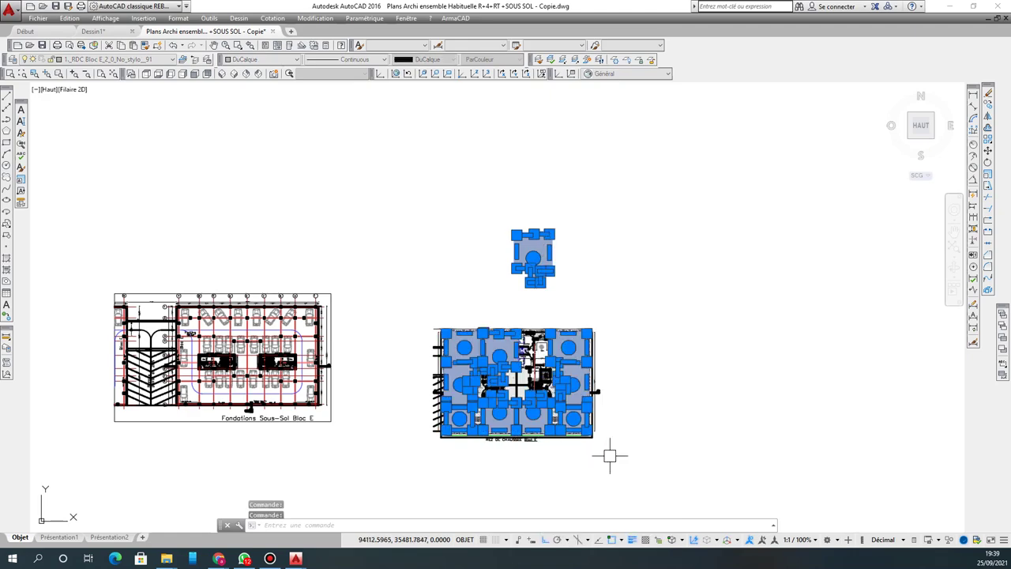
scroll(613, 323, "down", 2)
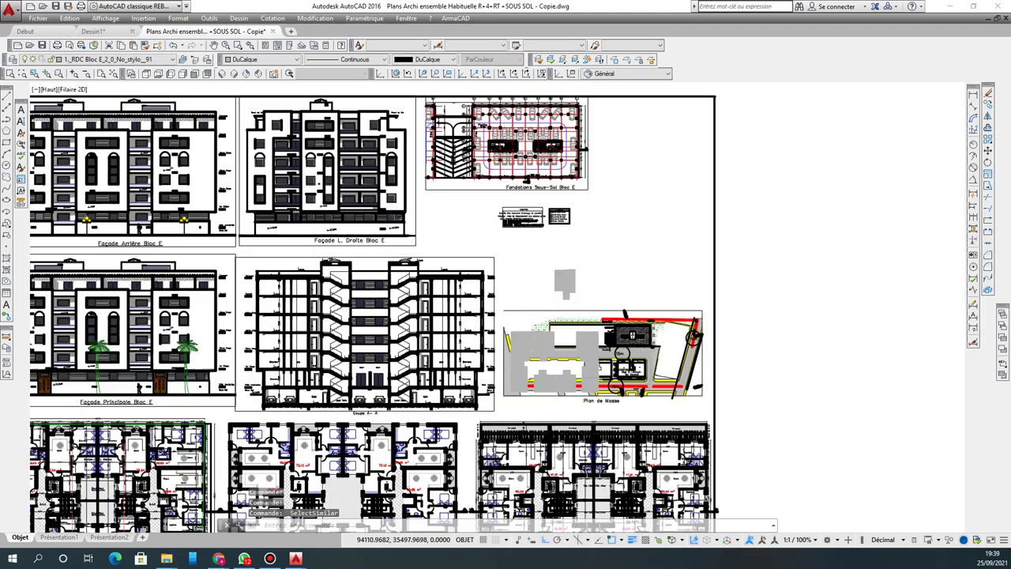
scroll(451, 339, "down", 5)
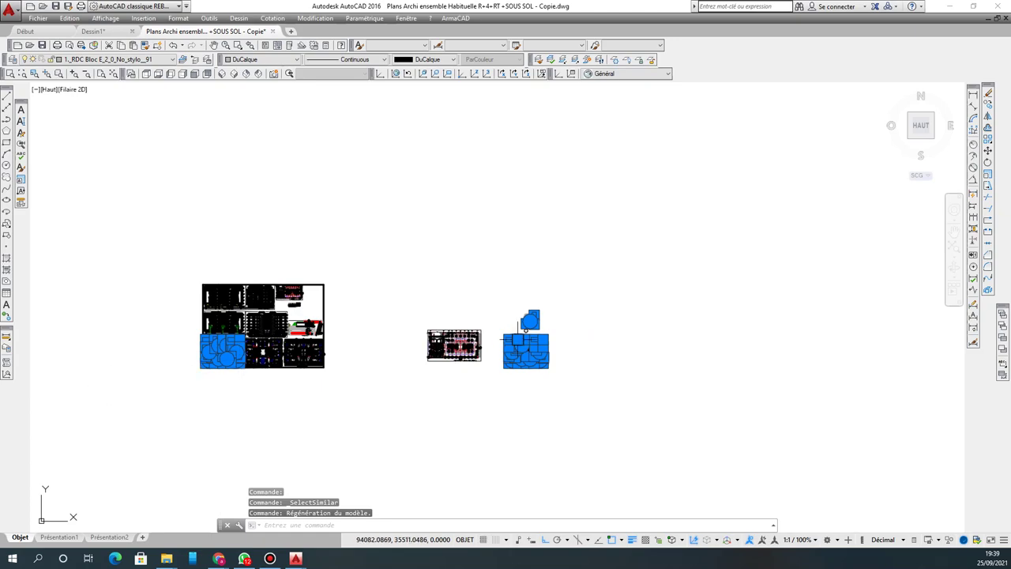
scroll(530, 330, "up", 6)
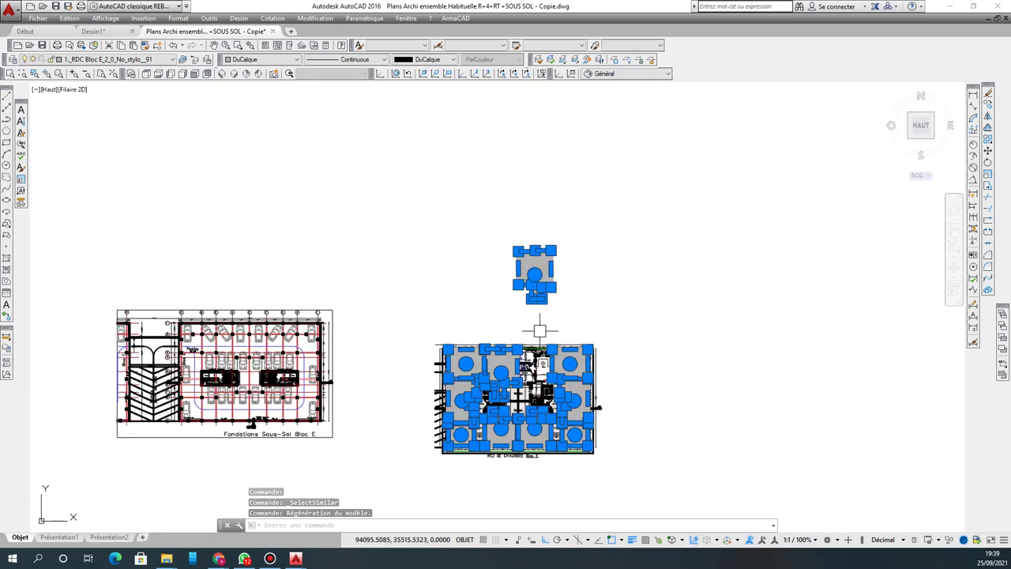
key("Delete")
Step: Draw a horizontal line in the empty space above the copied foundation and ground-floor plans, spanning the gap between them
scroll(543, 336, "down", 2)
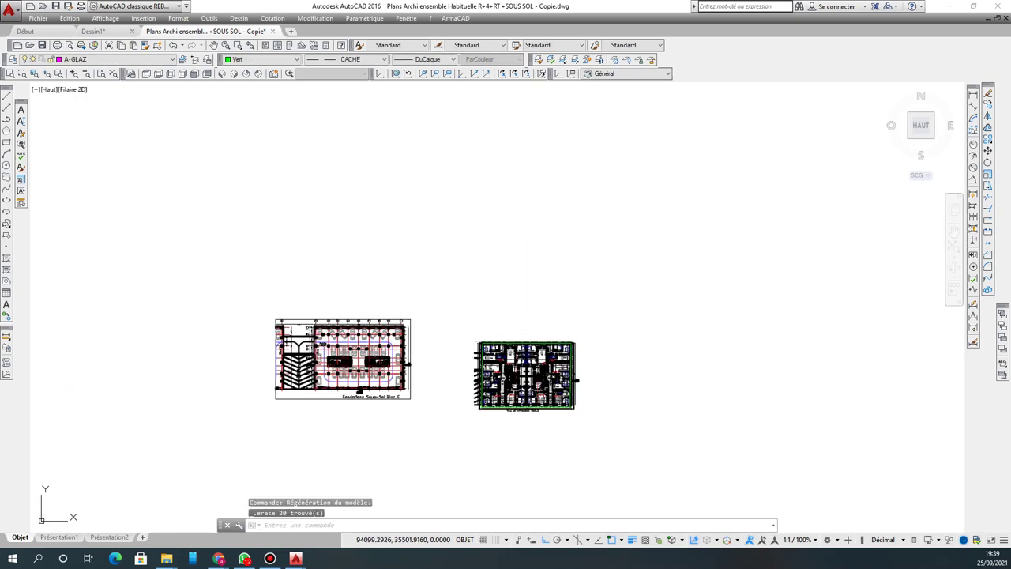
scroll(501, 379, "up", 5)
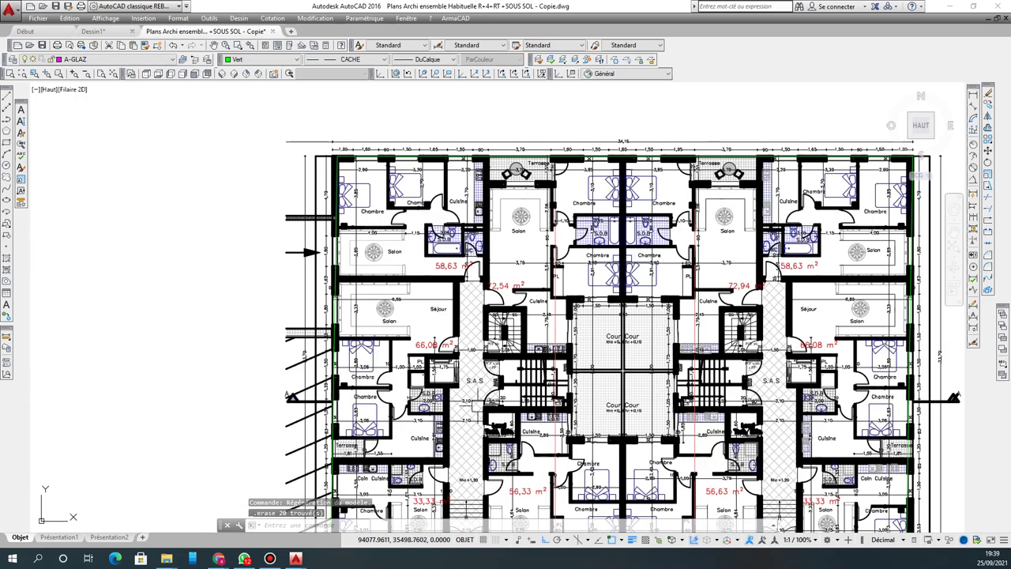
scroll(364, 277, "down", 2)
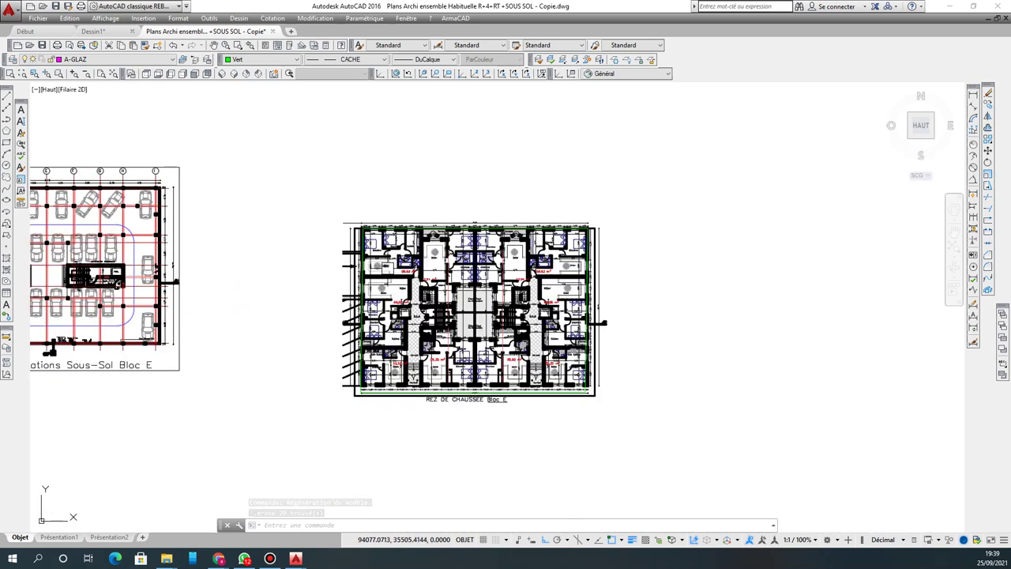
scroll(406, 276, "down", 2)
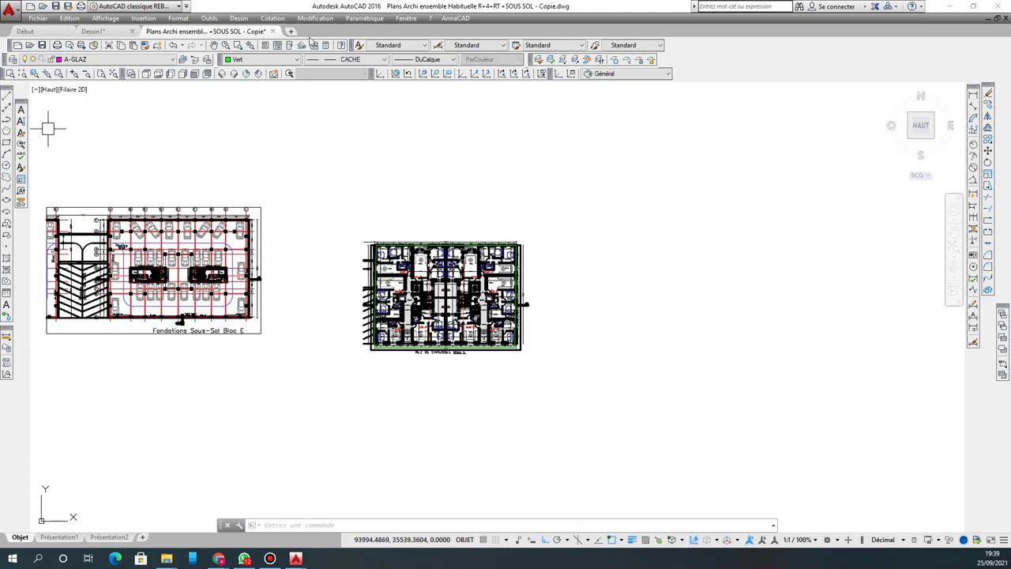
left_click(5, 107)
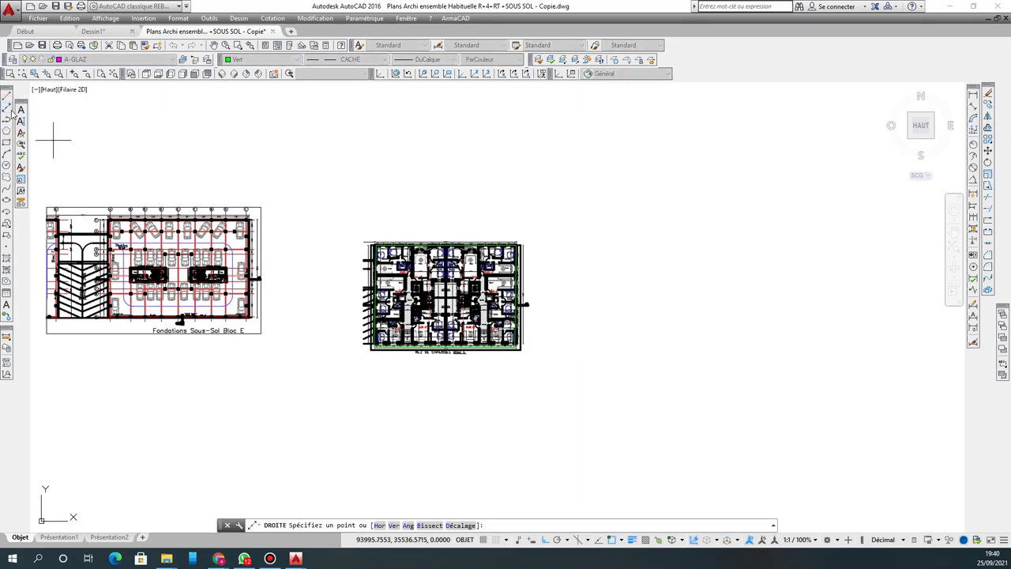
key("Escape")
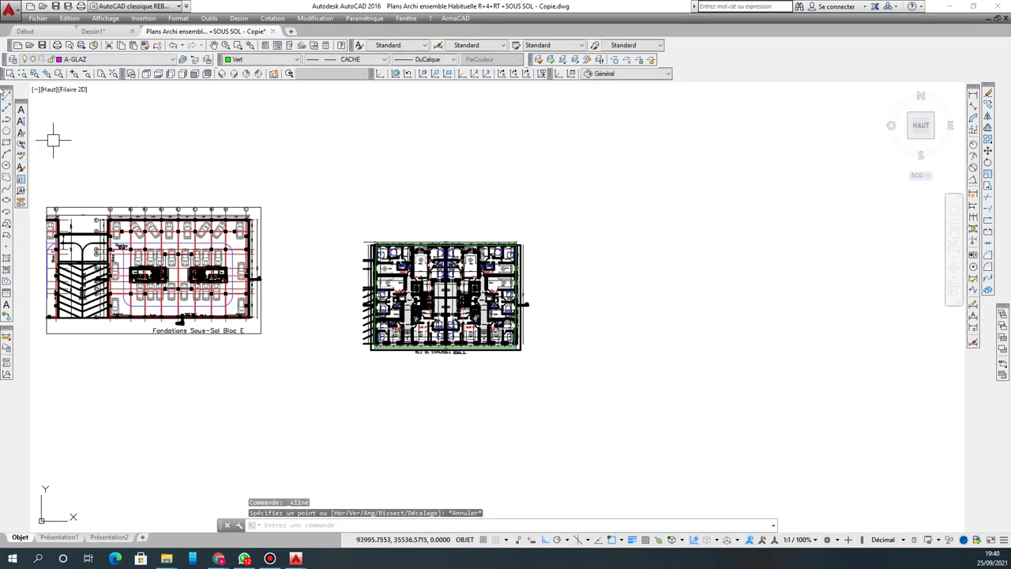
left_click(6, 96)
left_click(266, 157)
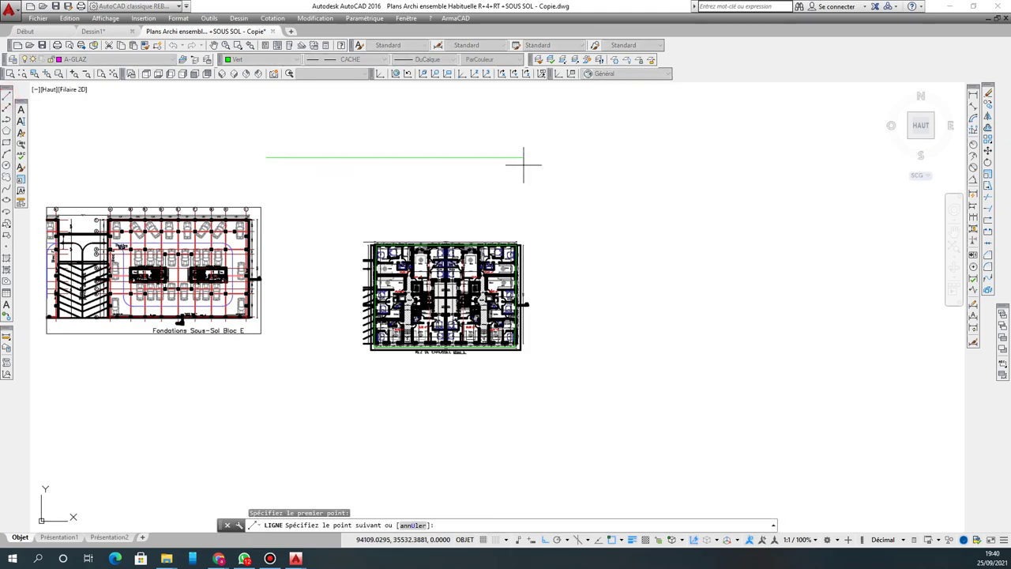
left_click(524, 164)
right_click(515, 176)
left_click(543, 183)
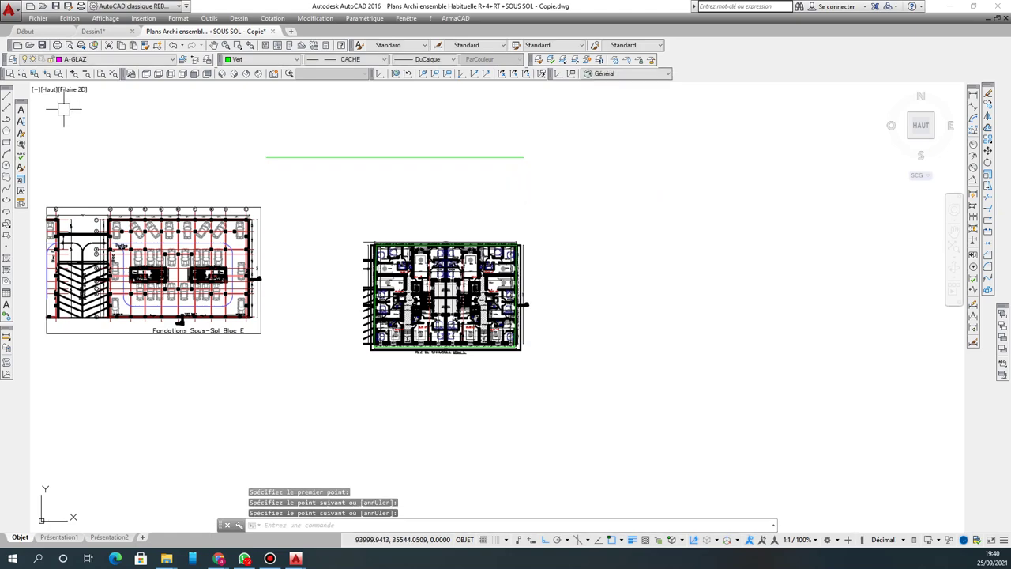
Step: Draw a horizontal construction line just above the copied foundation and ground-floor plans, below the short horizontal line
left_click(6, 112)
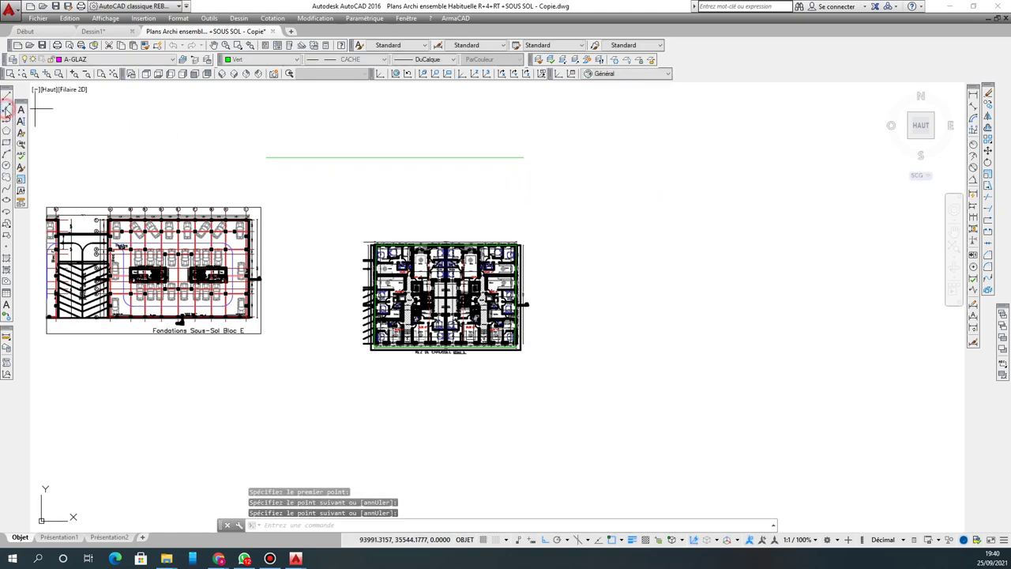
left_click(504, 188)
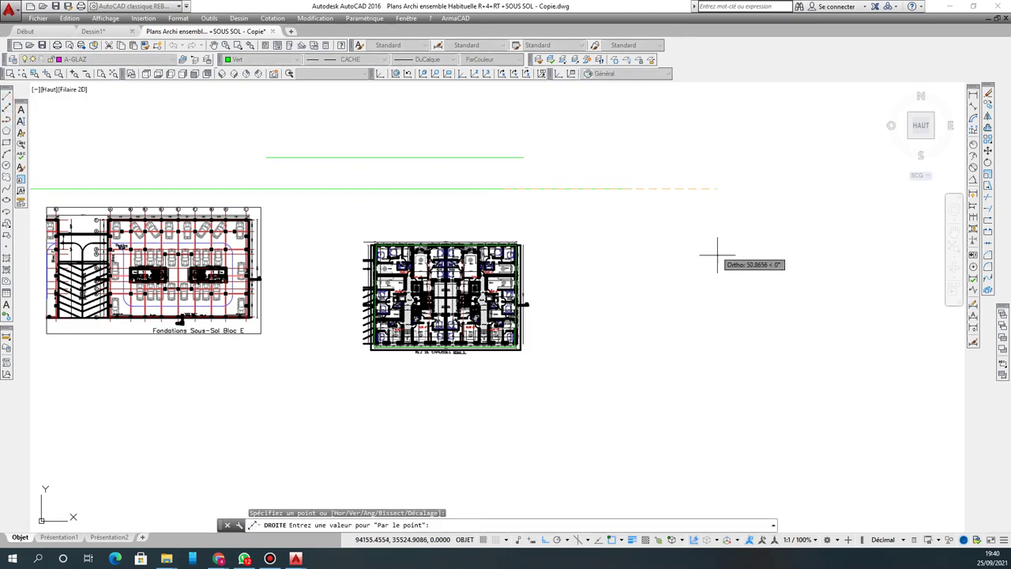
left_click(660, 193)
key("Return")
Step: Set the linetype of the horizontal construction line to DuCalque
scroll(655, 232, "down", 4)
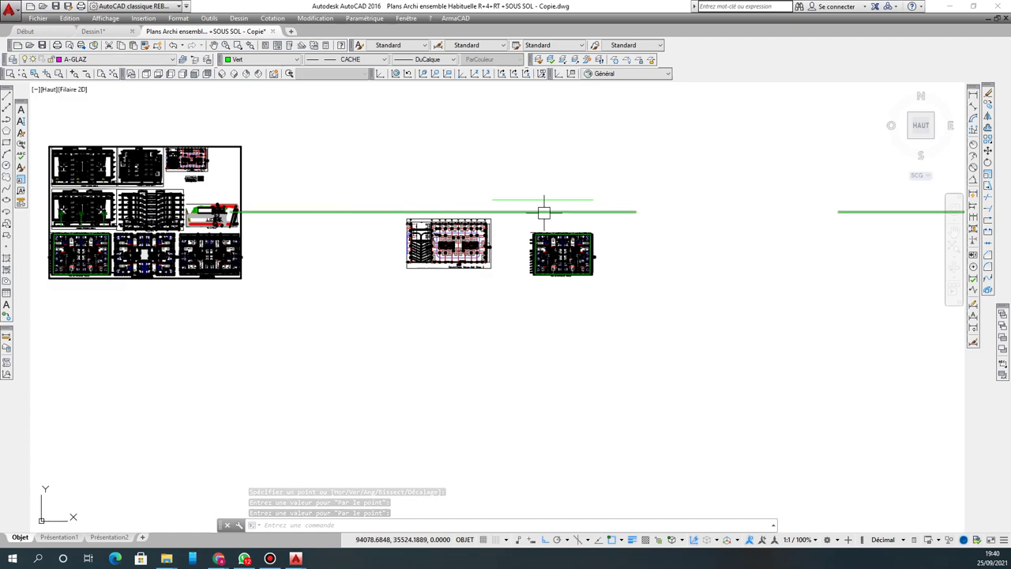
scroll(543, 211, "down", 2)
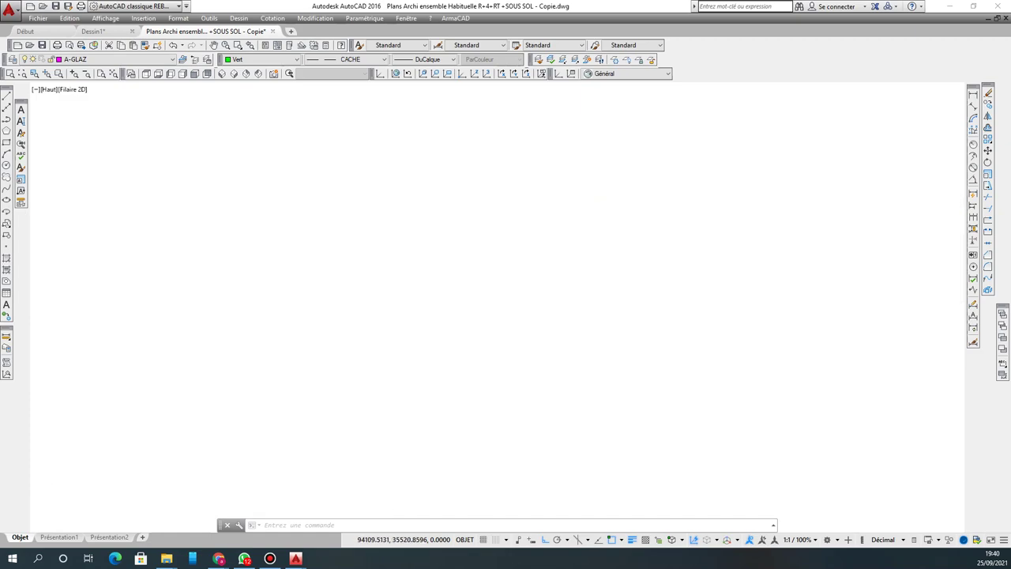
scroll(603, 217, "down", 1)
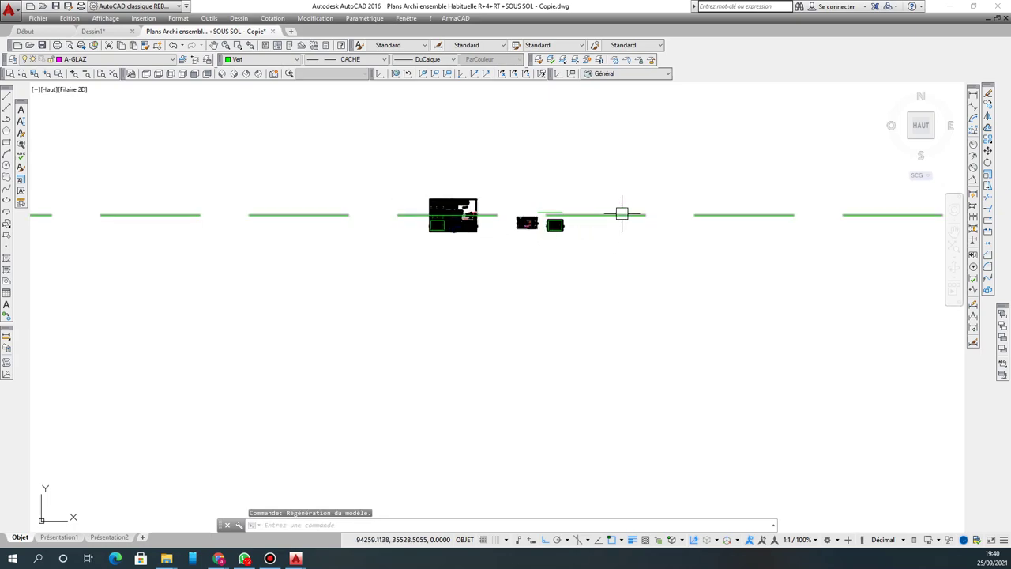
left_click(622, 213)
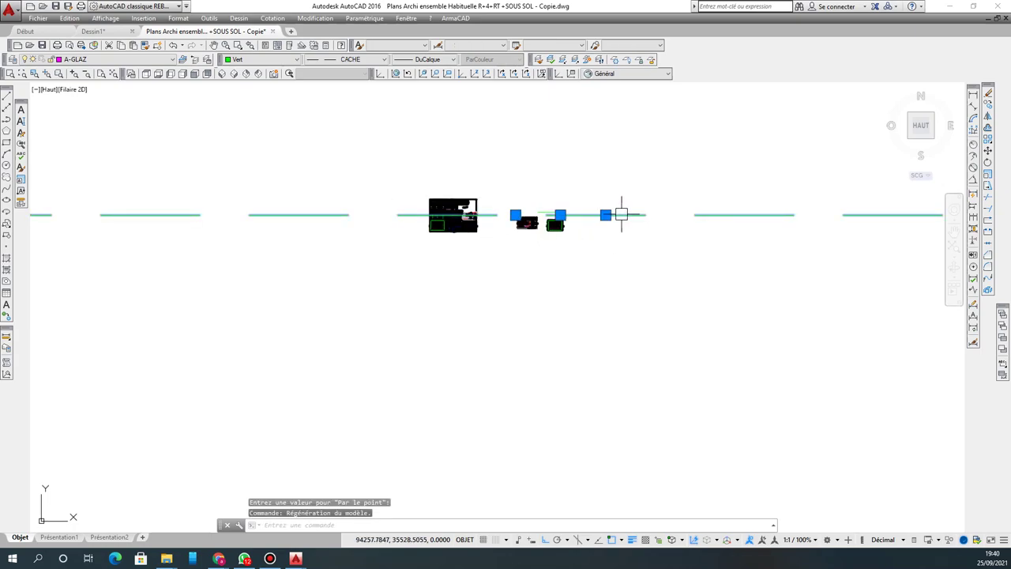
left_click(340, 62)
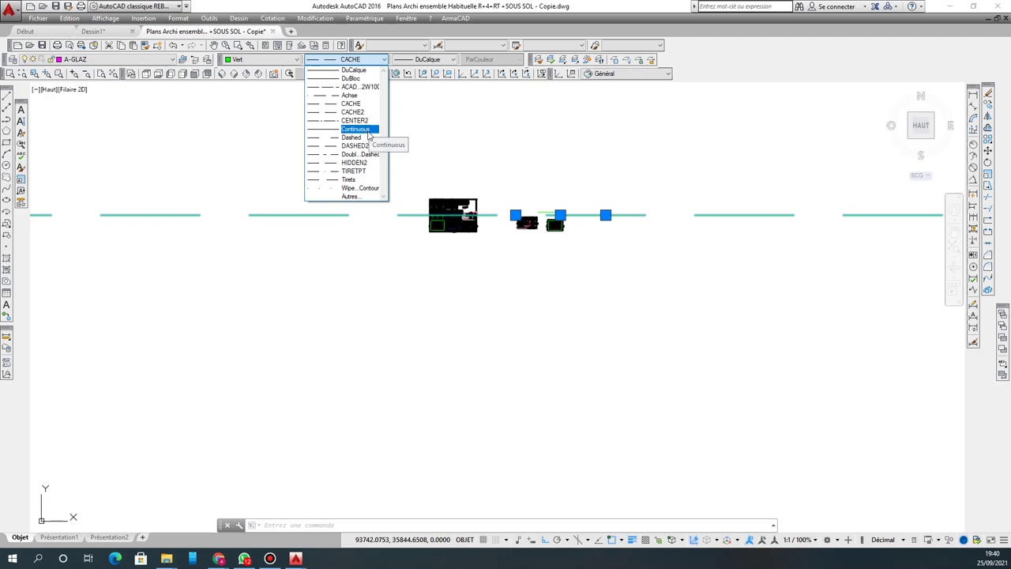
left_click(354, 70)
scroll(545, 205, "up", 8)
scroll(646, 332, "up", 2)
scroll(482, 284, "down", 4)
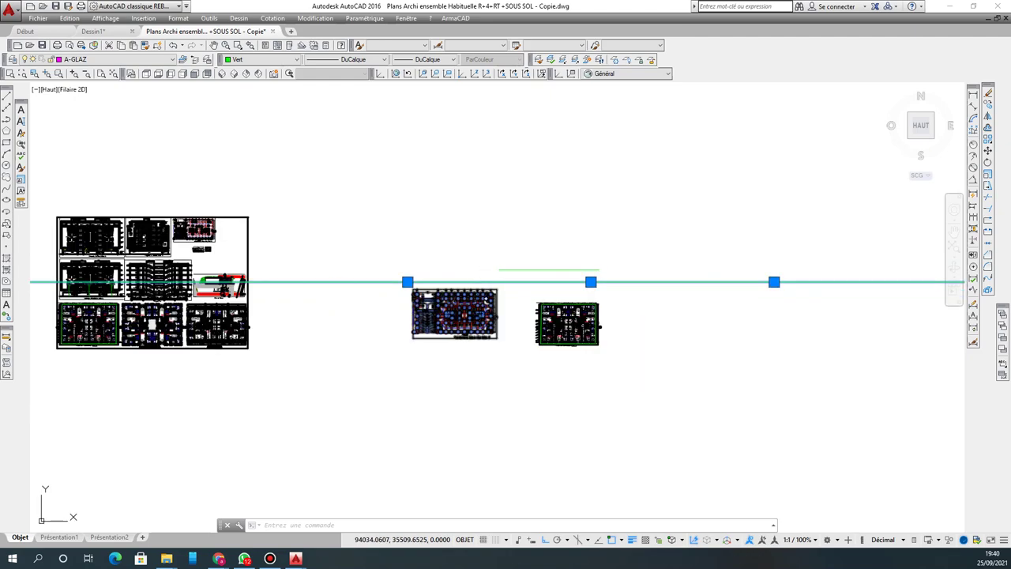
key("Escape")
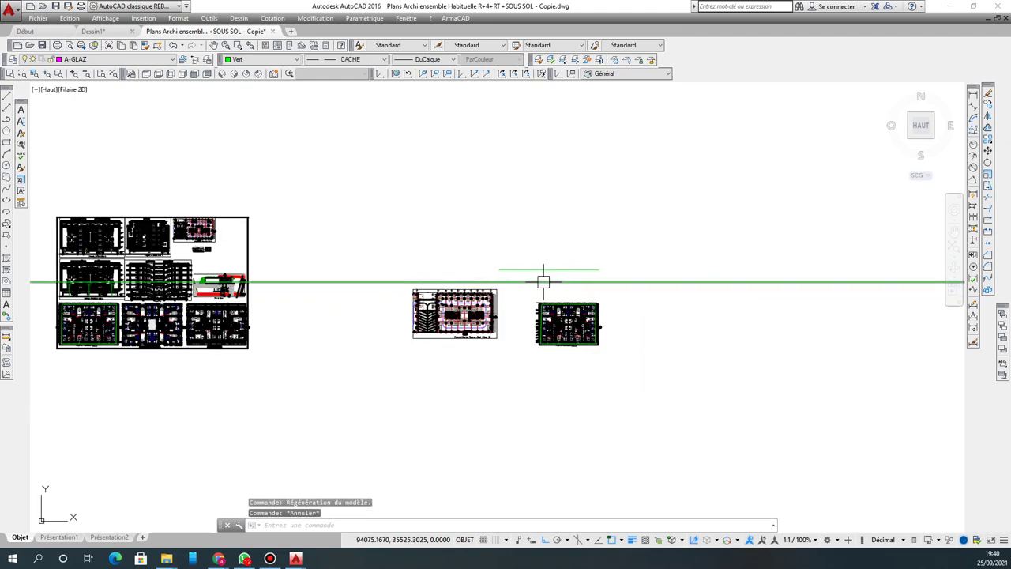
Step: Move the copied foundation plan straight up so the outer edge of its upper wall lies on the construction line
scroll(447, 291, "up", 4)
left_click(311, 235)
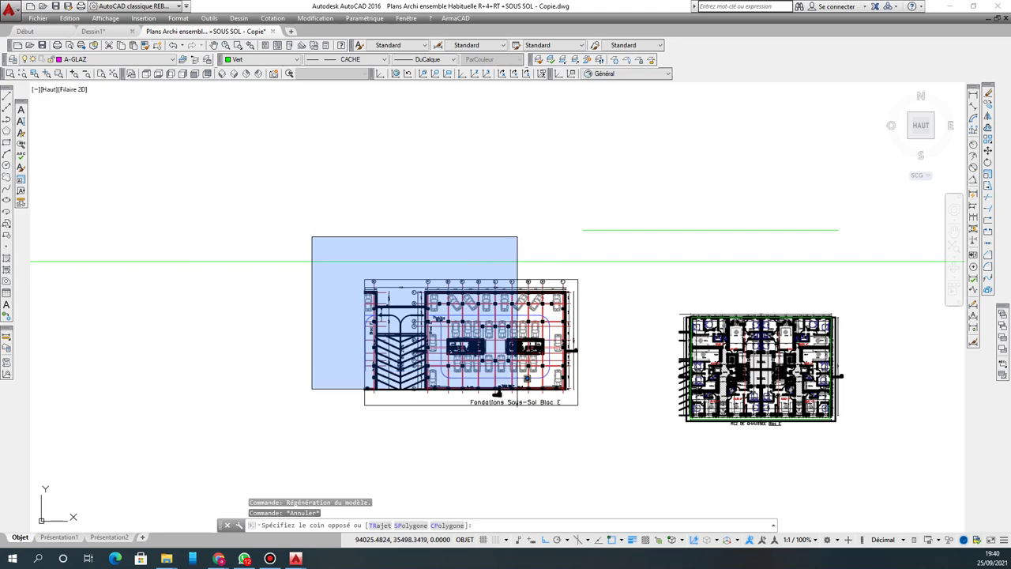
left_click(612, 462)
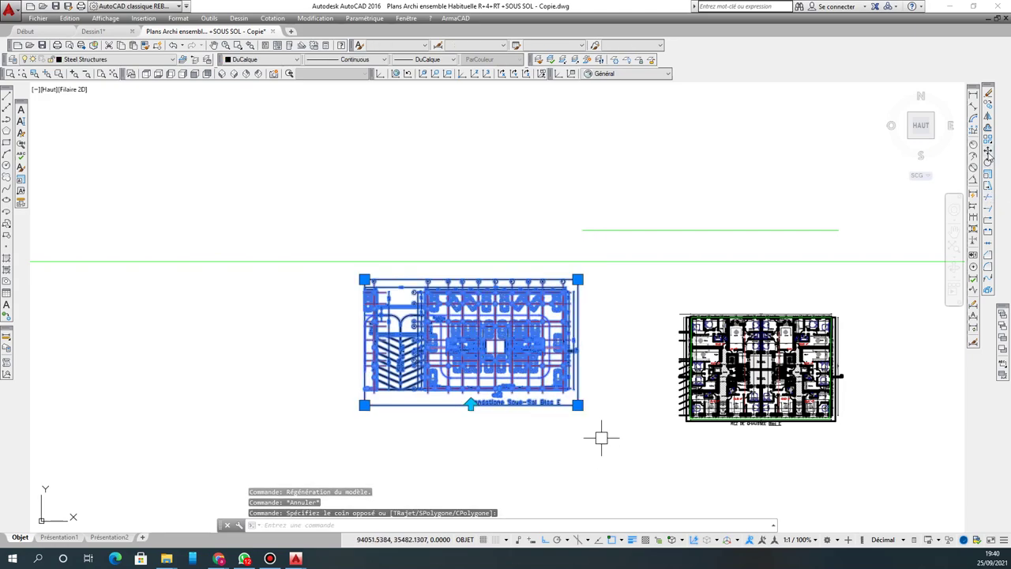
left_click(987, 152)
scroll(572, 271, "up", 5)
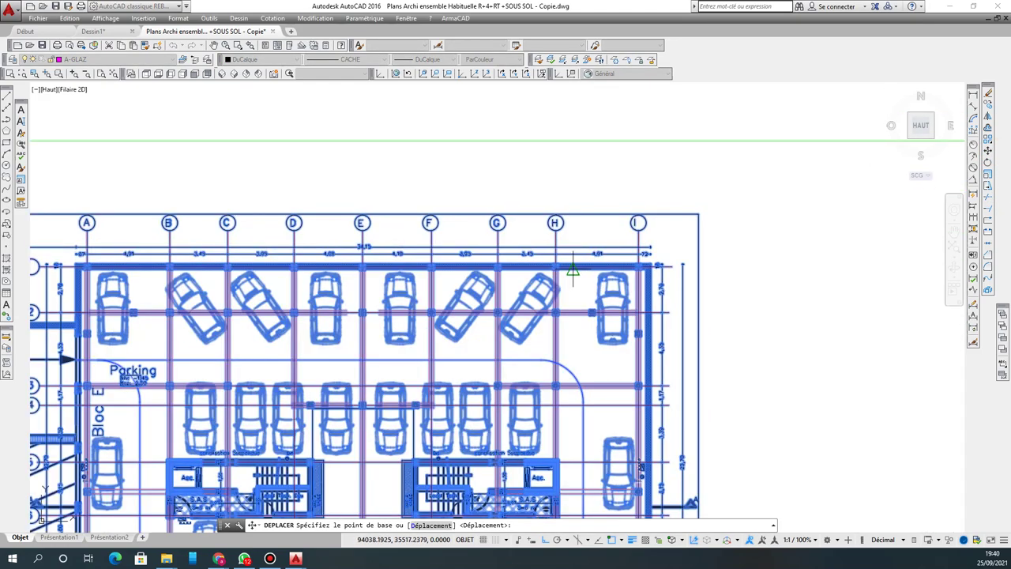
scroll(572, 270, "up", 3)
left_click(576, 258)
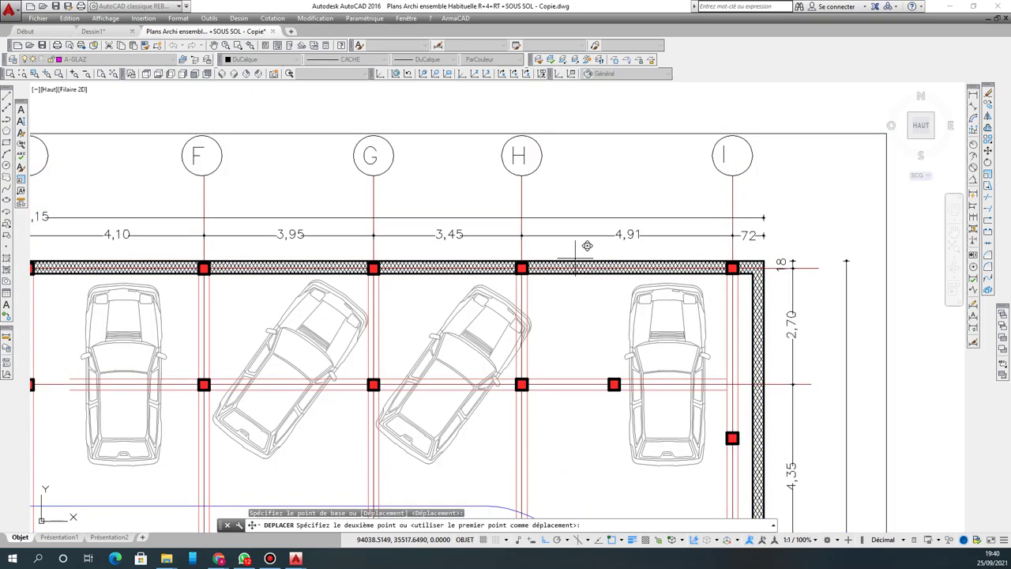
scroll(582, 237, "down", 5)
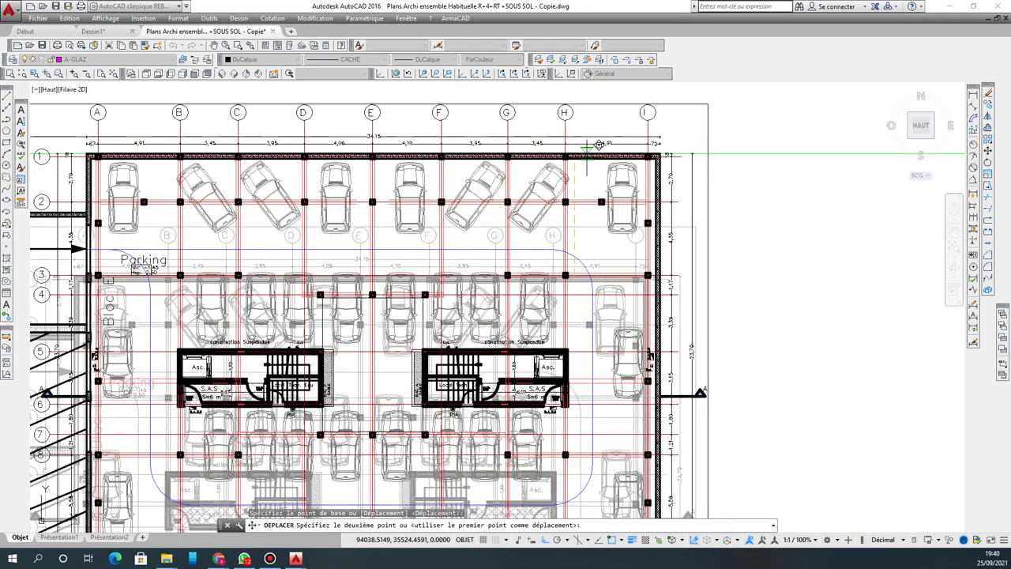
scroll(447, 251, "down", 8)
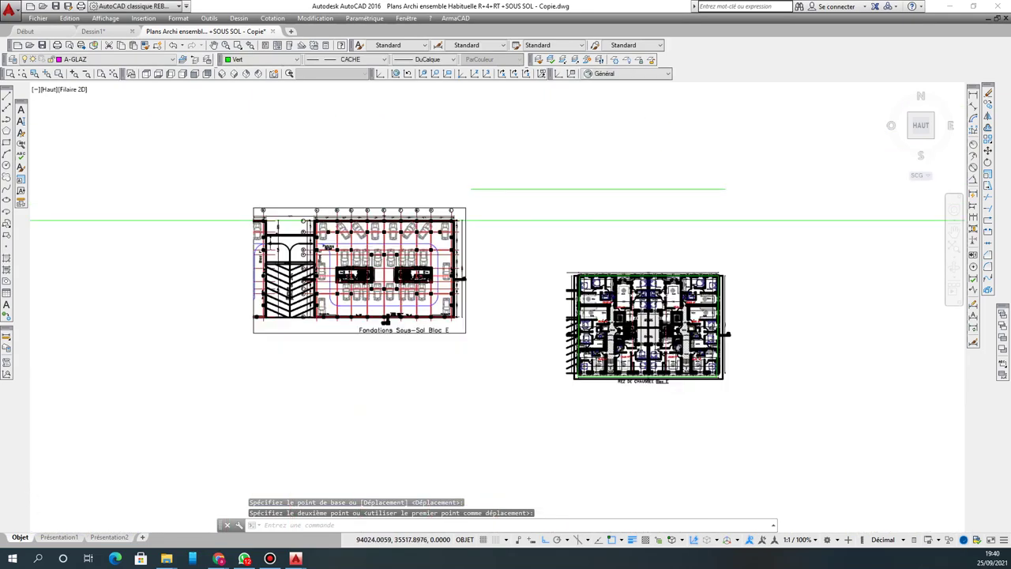
Step: Move the copied ground-floor plan straight up so the outer edge of its upper wall lies on the horizontal construction line
left_click(446, 250)
left_click(465, 247)
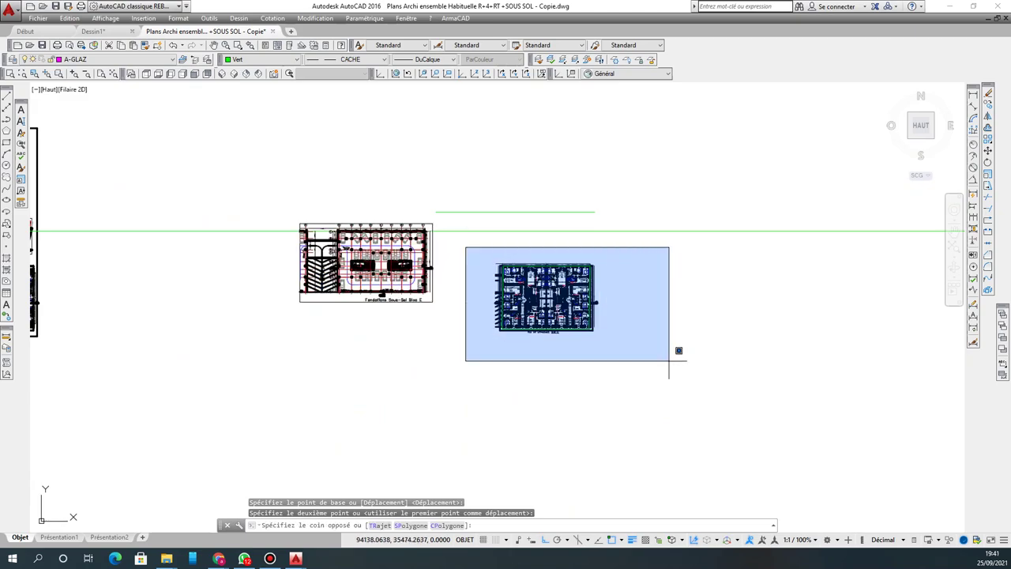
left_click(669, 361)
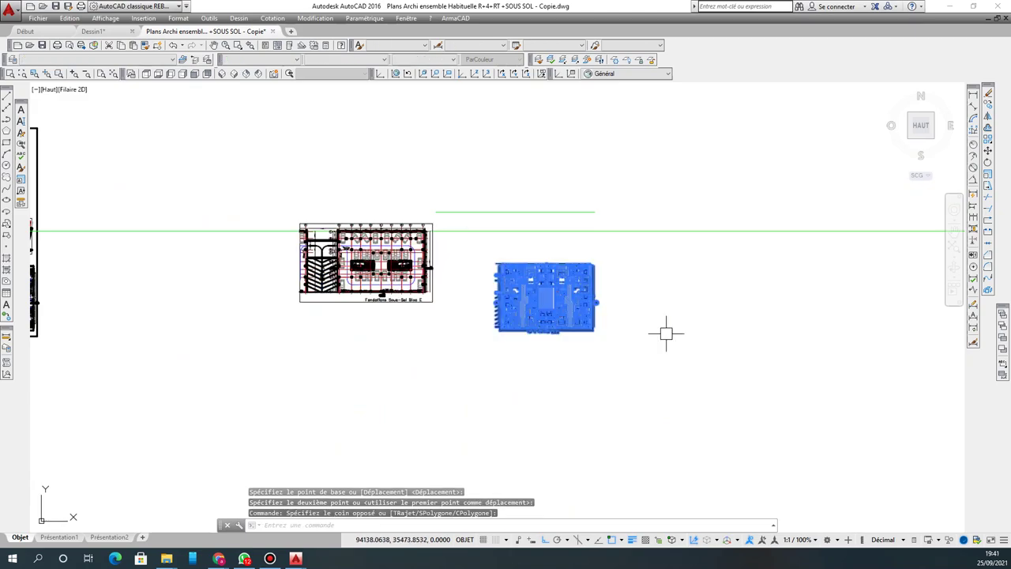
key("Return")
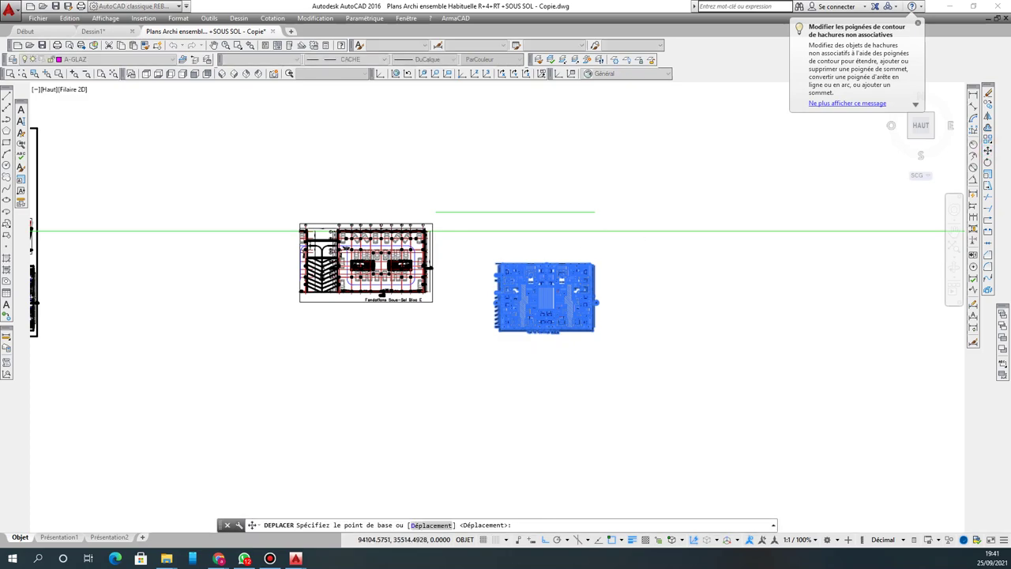
scroll(521, 294, "up", 10)
scroll(514, 206, "up", 6)
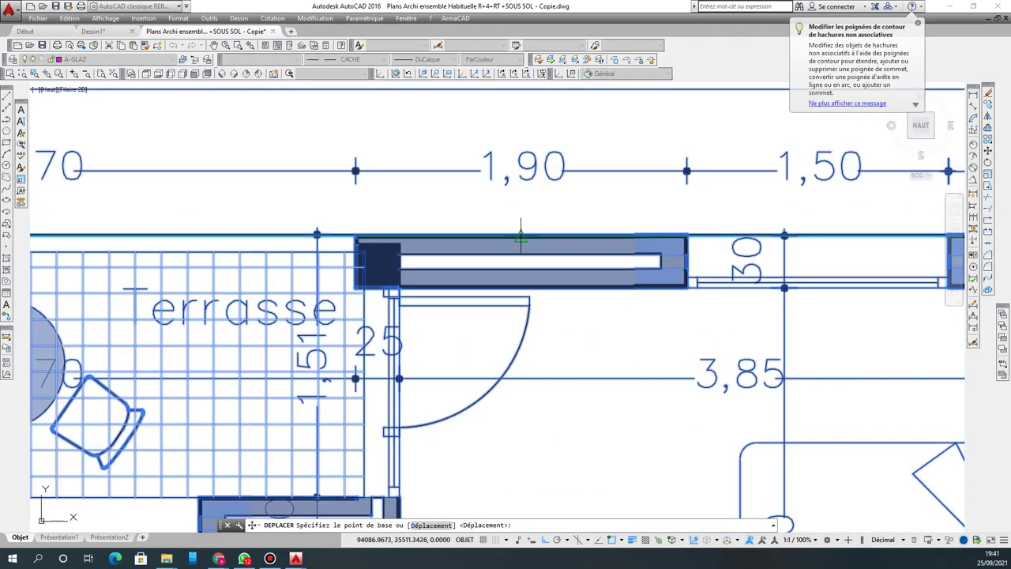
left_click(521, 234)
scroll(521, 237, "down", 12)
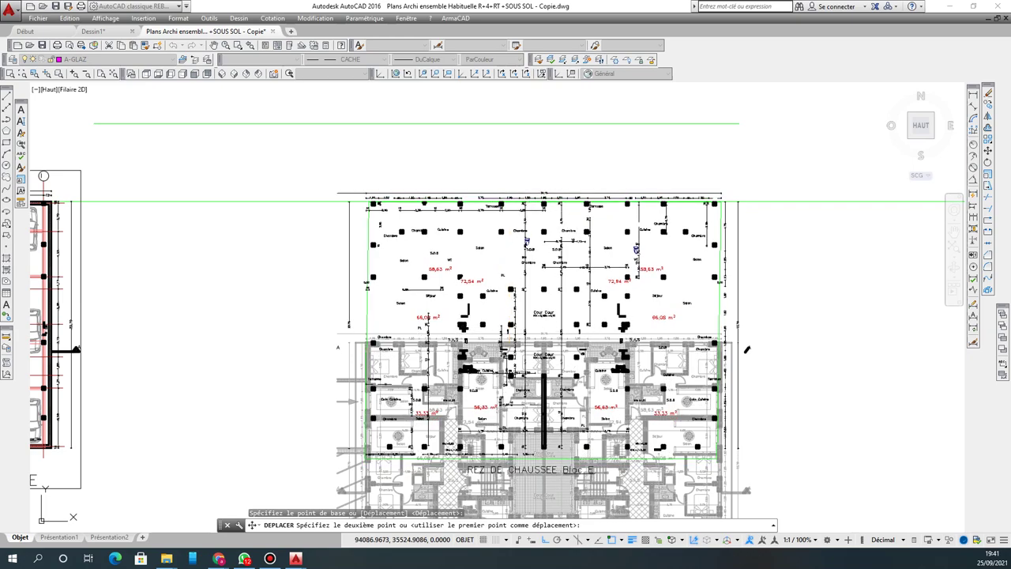
left_click(746, 349)
Step: Delete the short horizontal line above the construction line, over the gap between the two copied plans
scroll(500, 248, "down", 4)
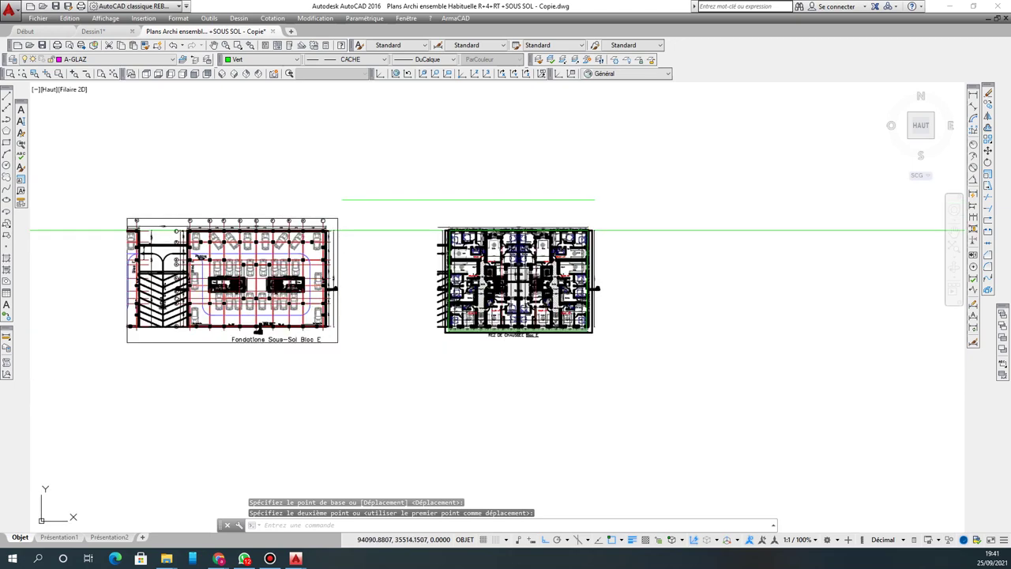
scroll(615, 277, "down", 2)
left_click(584, 229)
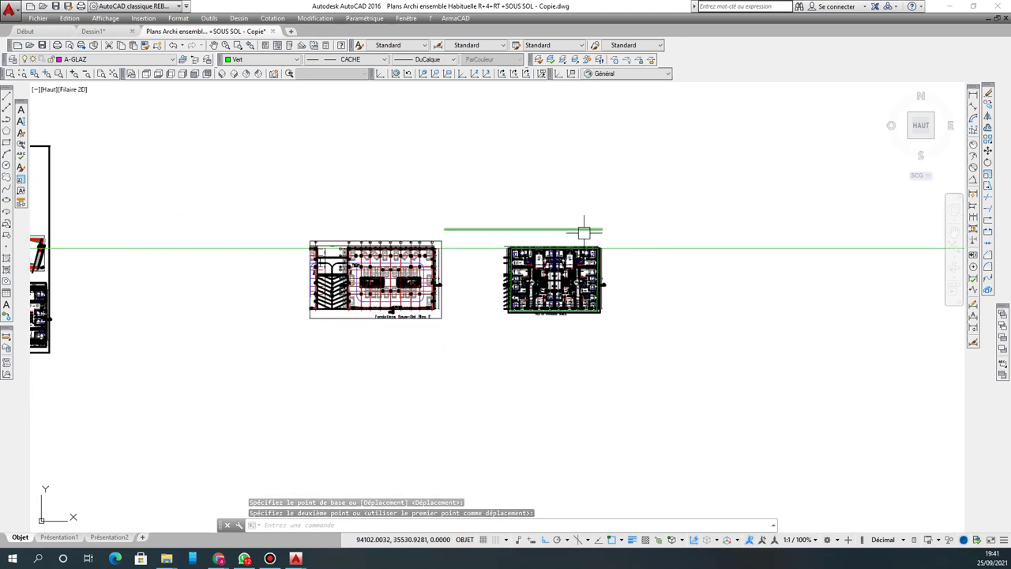
key("Delete")
Step: Copy the Bloc E Etage Courant plan to the right of the copied ground-floor plan, with its upper wall's outer edge on the construction line
scroll(571, 248, "down", 4)
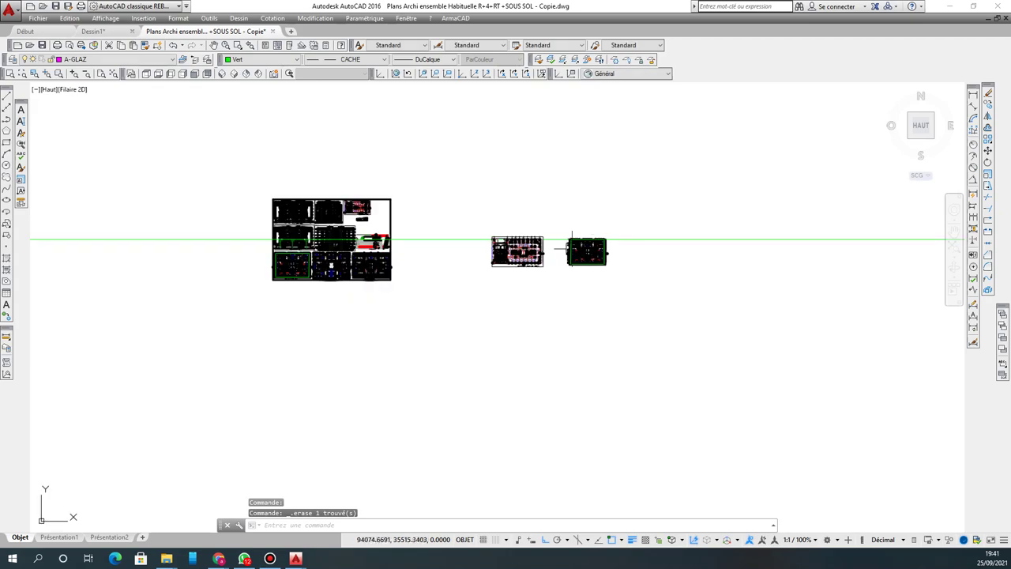
scroll(308, 250, "up", 10)
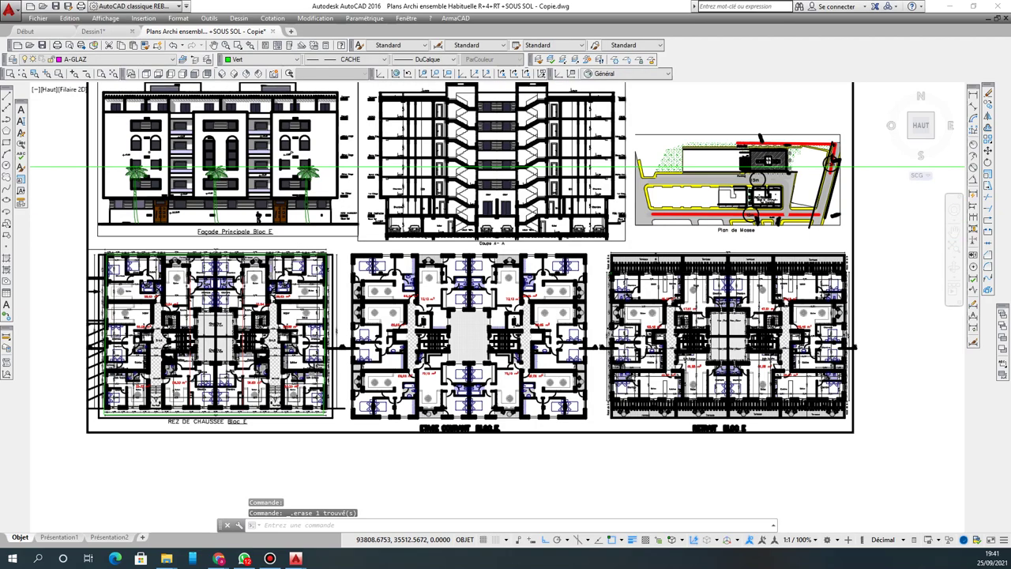
left_click(354, 235)
scroll(354, 235, "down", 5)
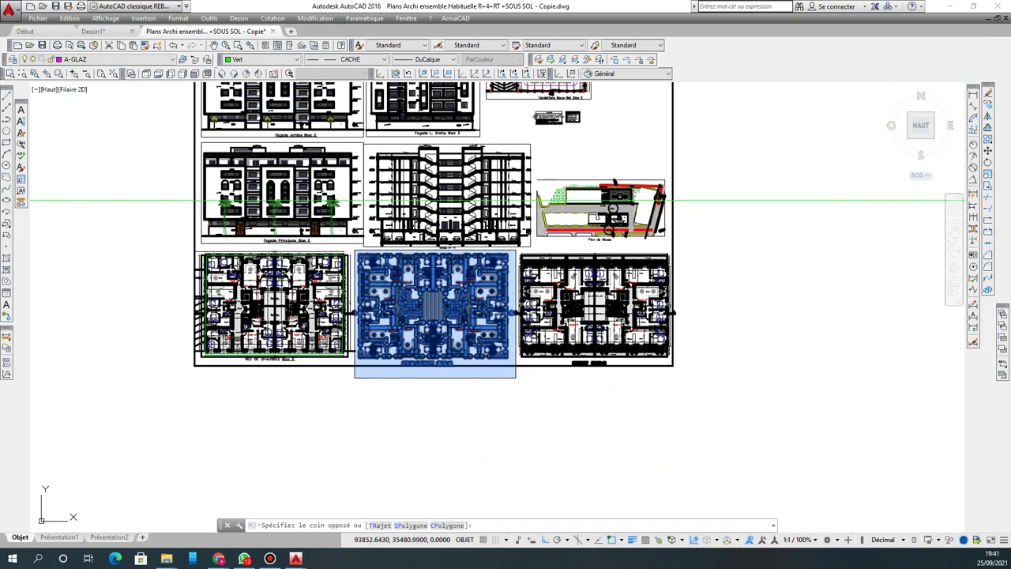
left_click(516, 378)
type("co")
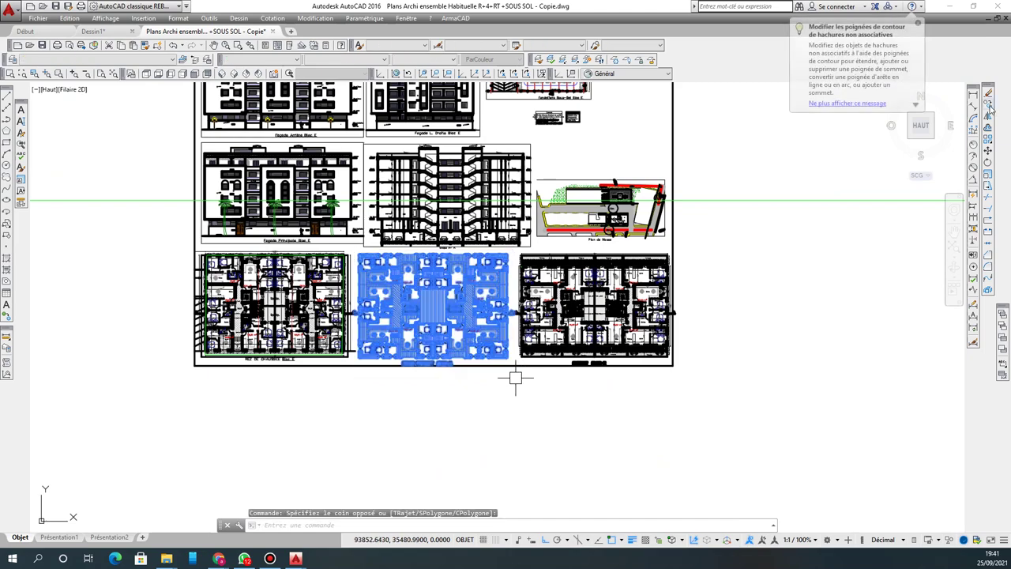
key("Return")
scroll(516, 378, "up", 10)
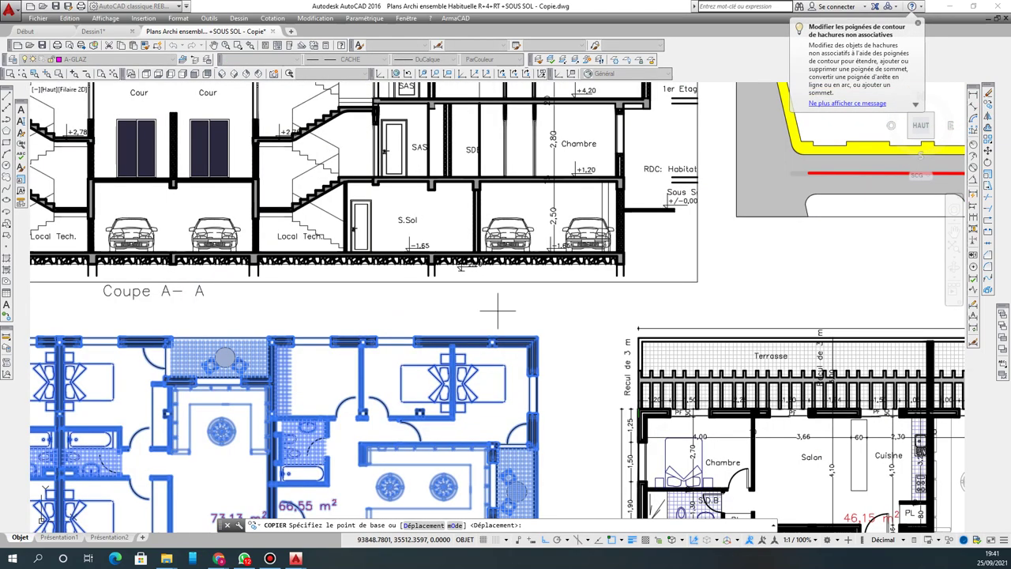
scroll(530, 315, "up", 2)
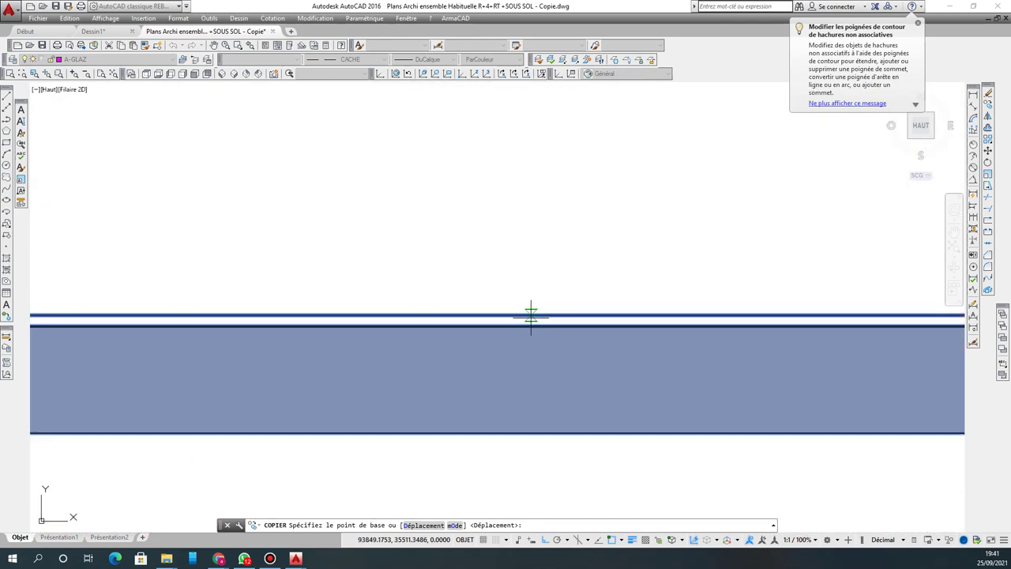
left_click(531, 316)
scroll(531, 316, "down", 8)
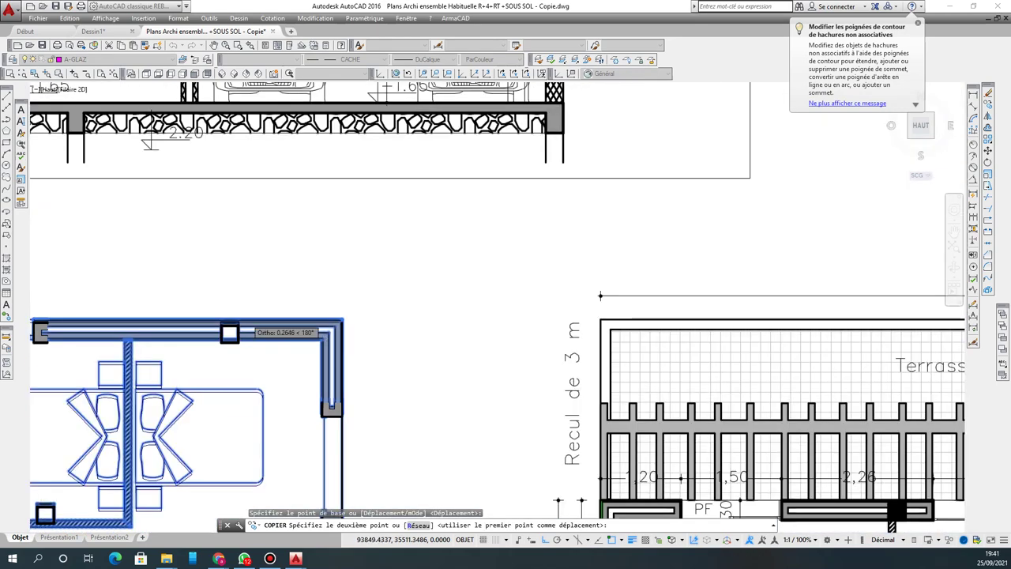
scroll(245, 323, "down", 10)
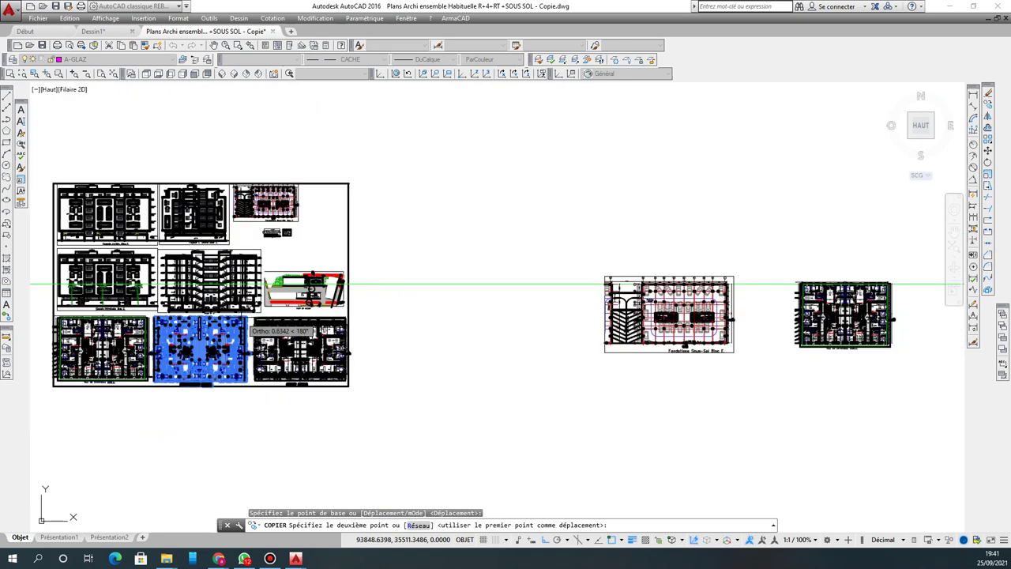
scroll(381, 297, "down", 2)
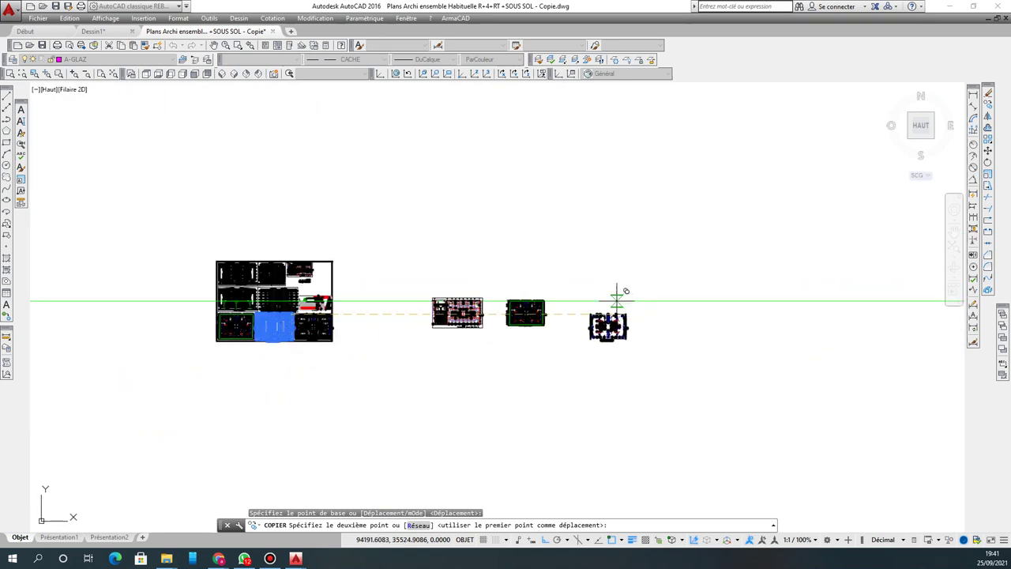
left_click(619, 300)
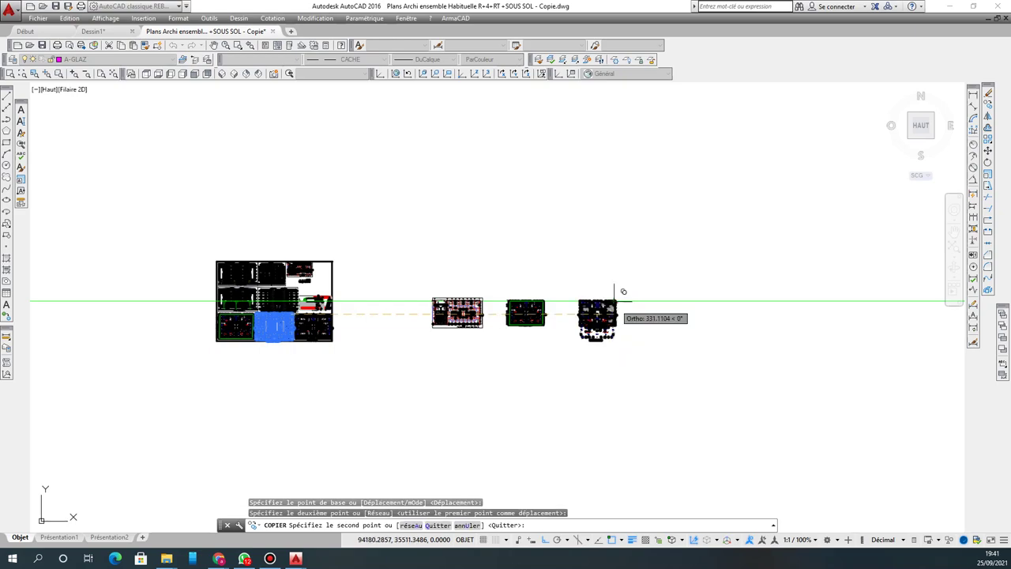
key("Escape")
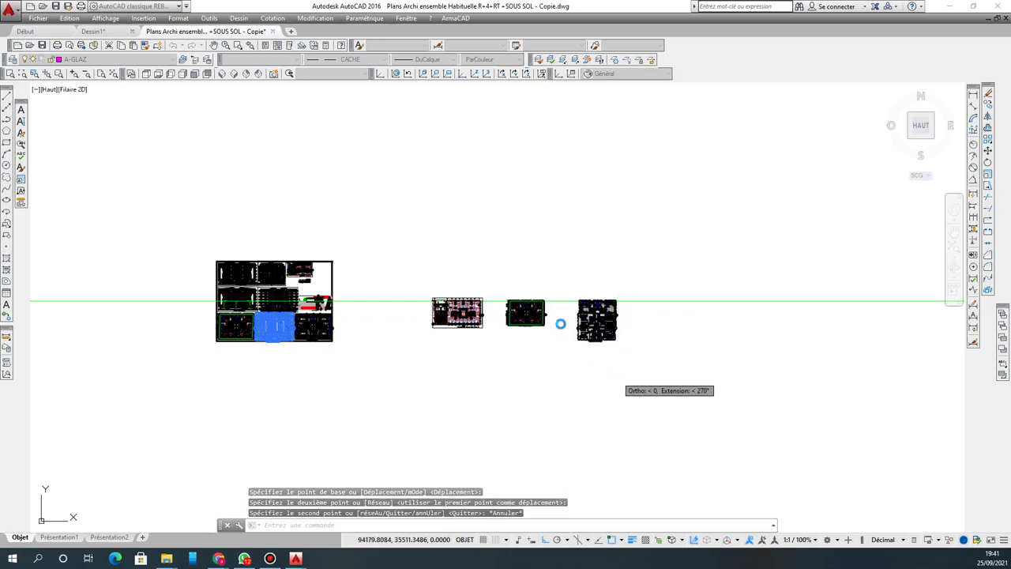
key("Escape")
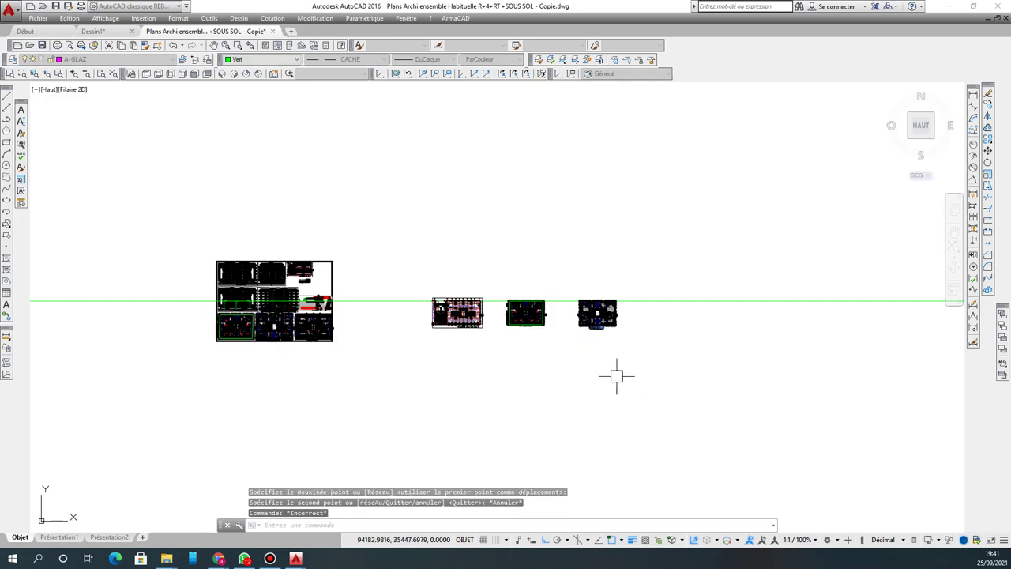
scroll(262, 282, "up", 10)
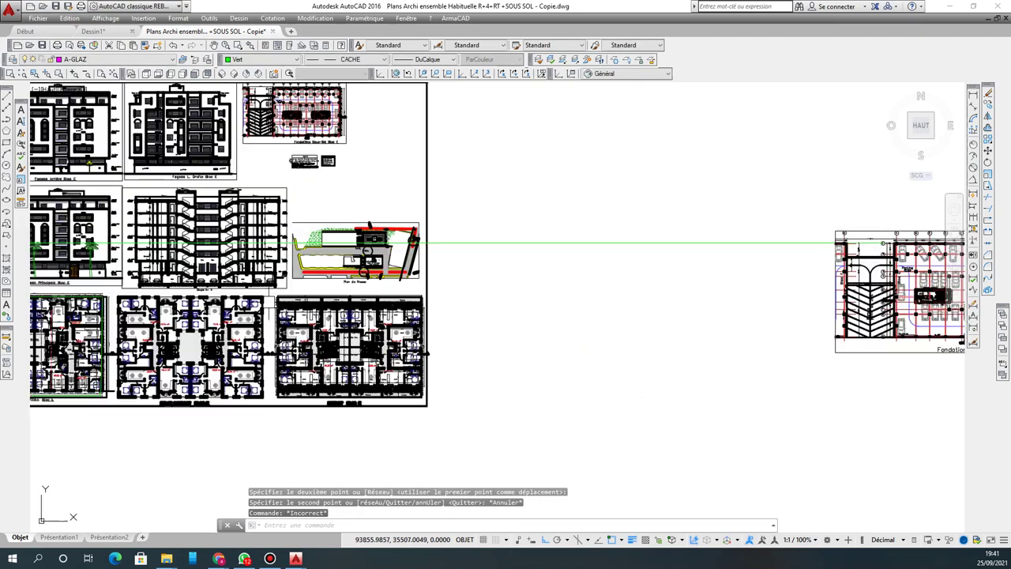
scroll(263, 282, "down", 6)
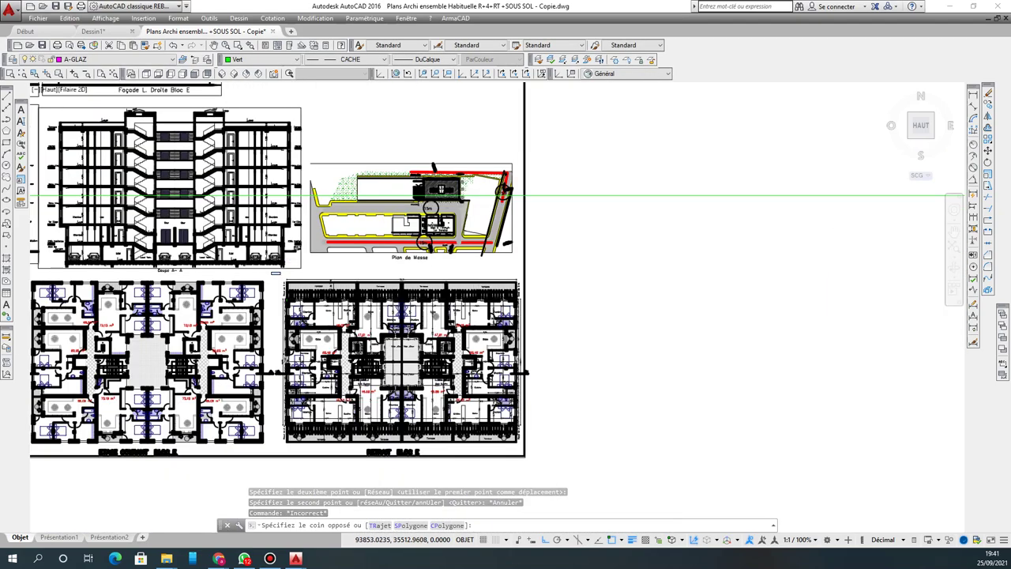
left_click(282, 281)
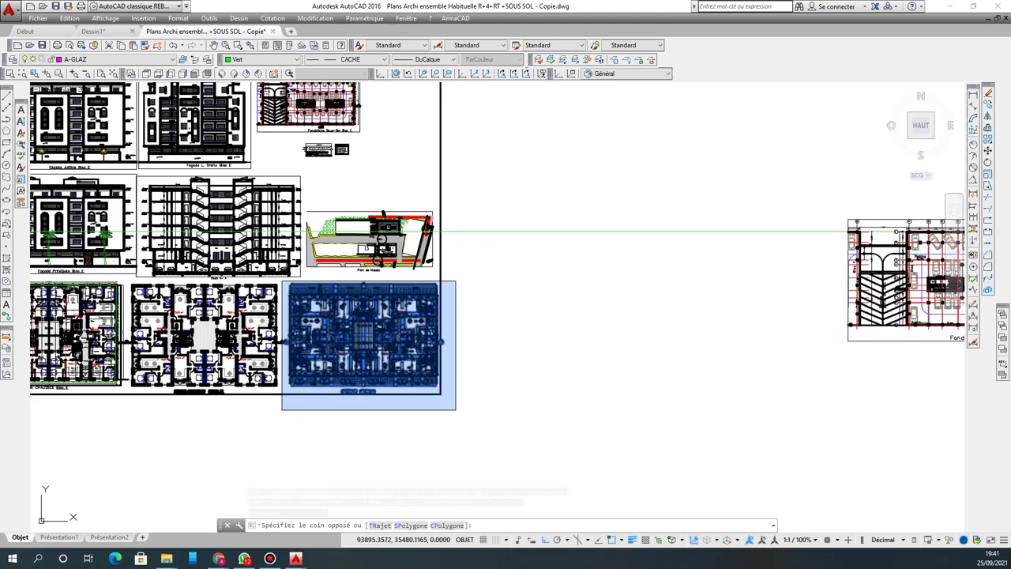
left_click(454, 410)
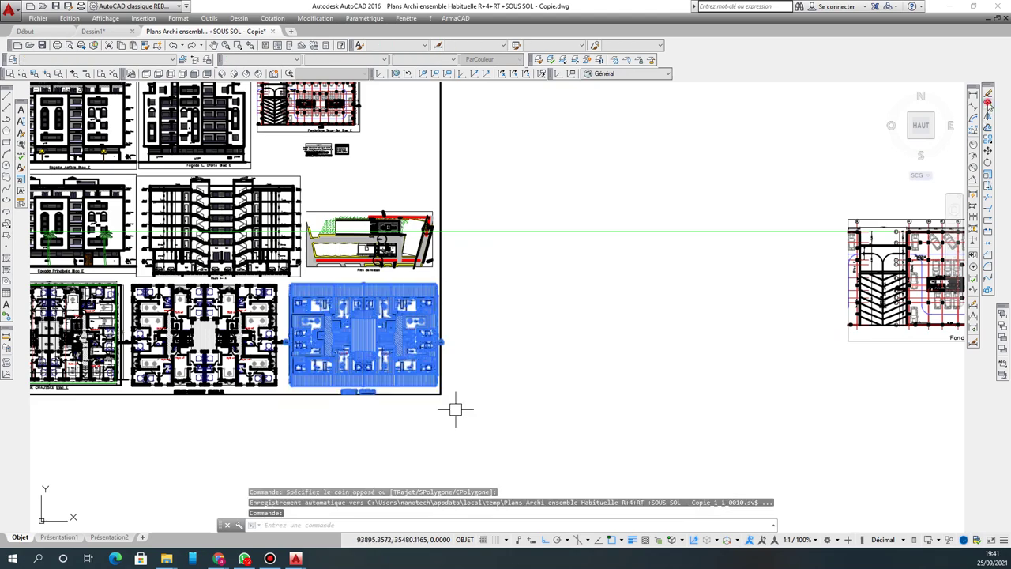
scroll(455, 408, "up", 10)
type("co")
key("Return")
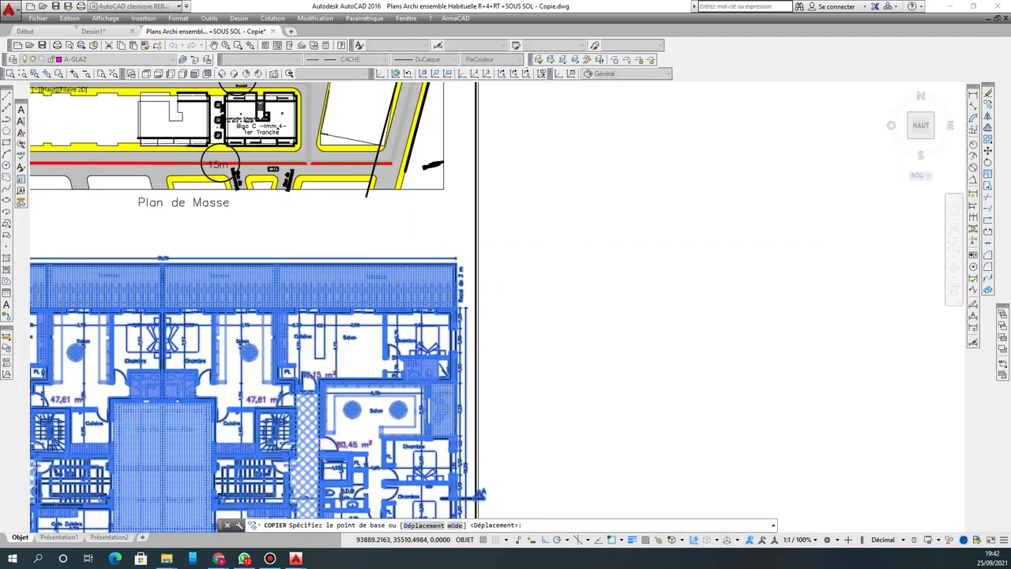
scroll(491, 365, "up", 2)
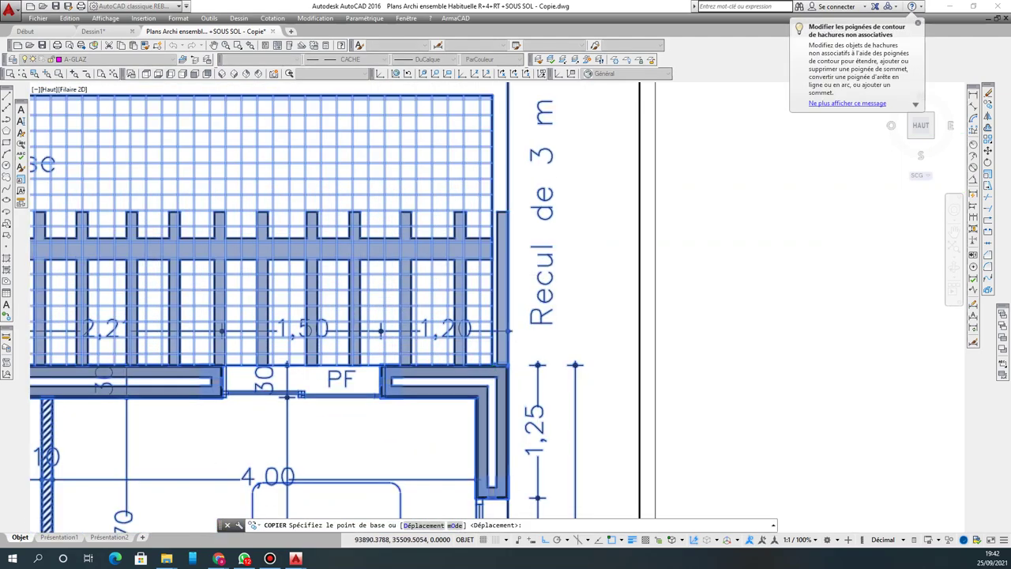
scroll(523, 276, "down", 6)
scroll(474, 288, "up", 5)
scroll(438, 273, "down", 8)
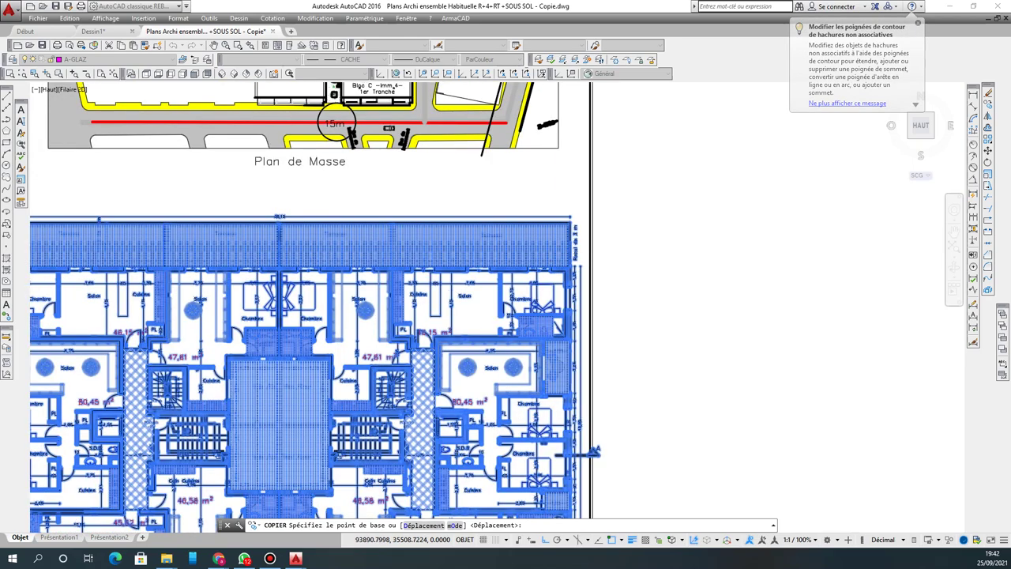
scroll(551, 259, "down", 2)
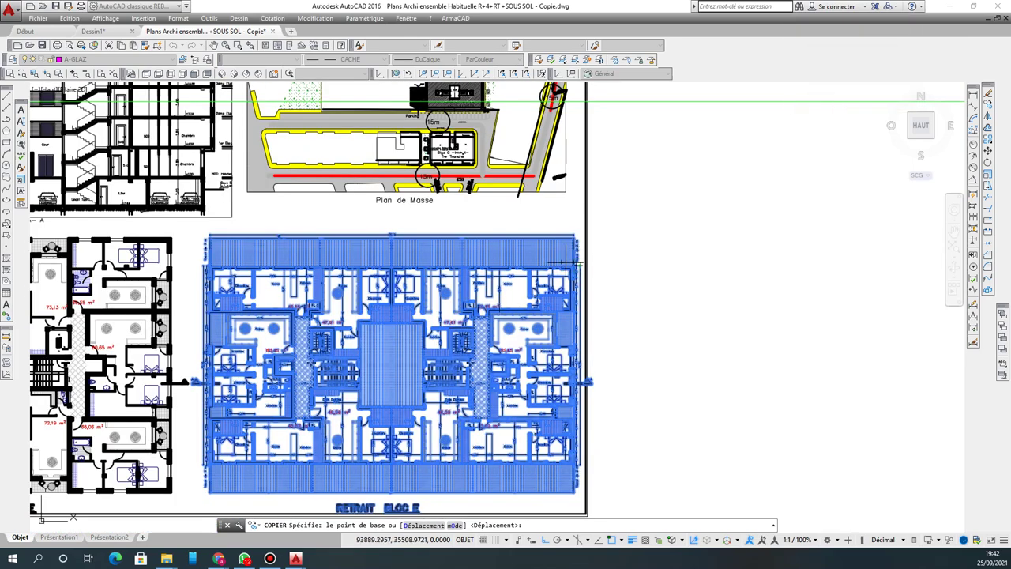
scroll(561, 262, "up", 6)
scroll(566, 267, "down", 8)
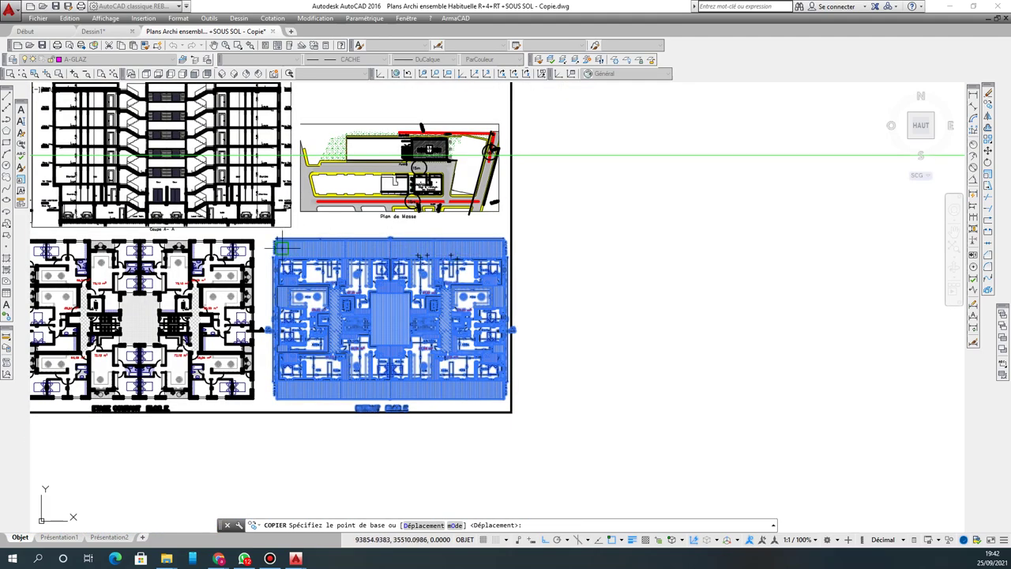
scroll(243, 251, "up", 5)
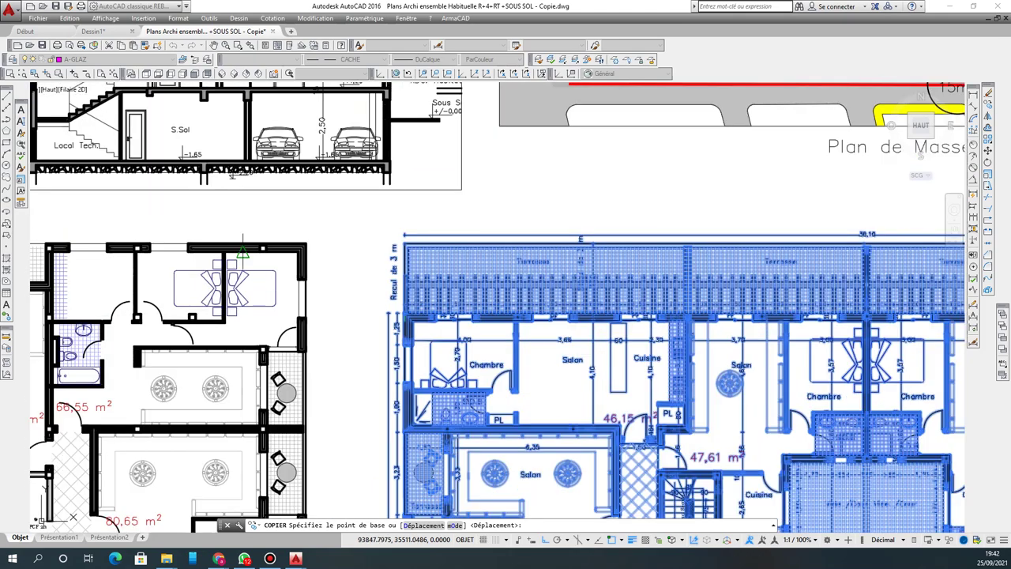
key("Escape")
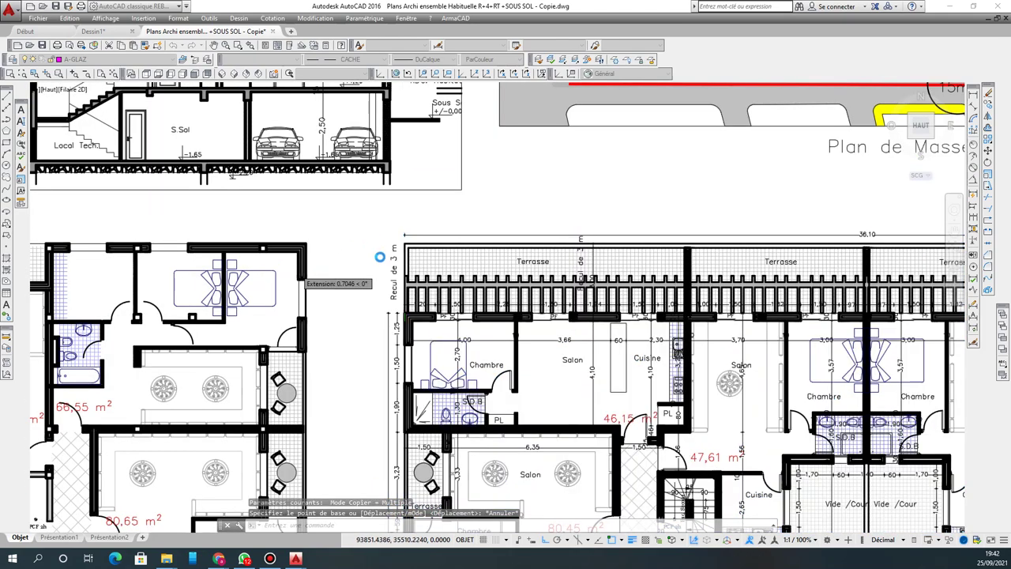
Step: Copy the Bloc E setback plan to the right of the copied typical-floor plan, with its upper wall's outer edge on the construction line
scroll(372, 240, "down", 3)
left_click(382, 216)
scroll(382, 215, "down", 5)
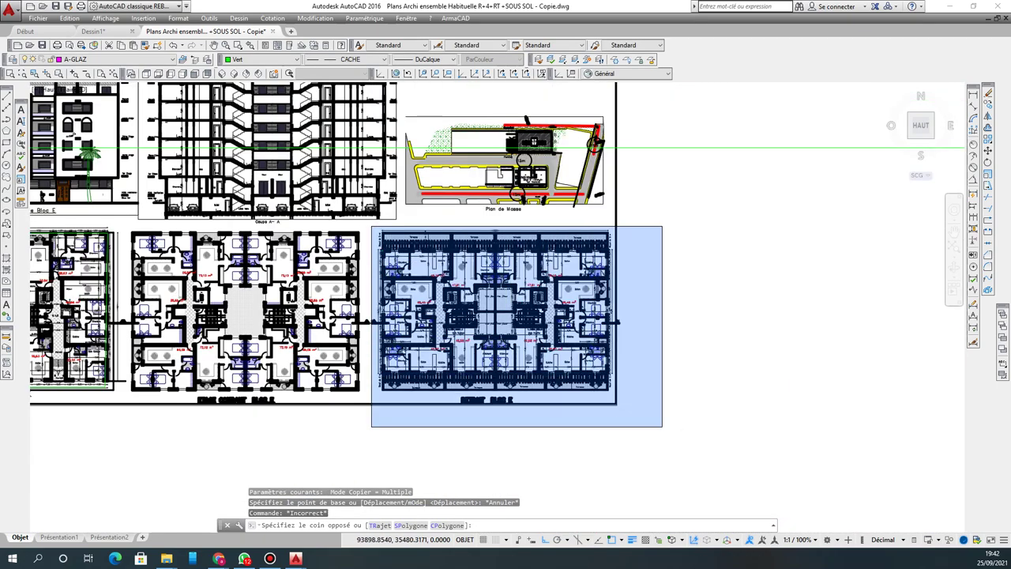
left_click(662, 426)
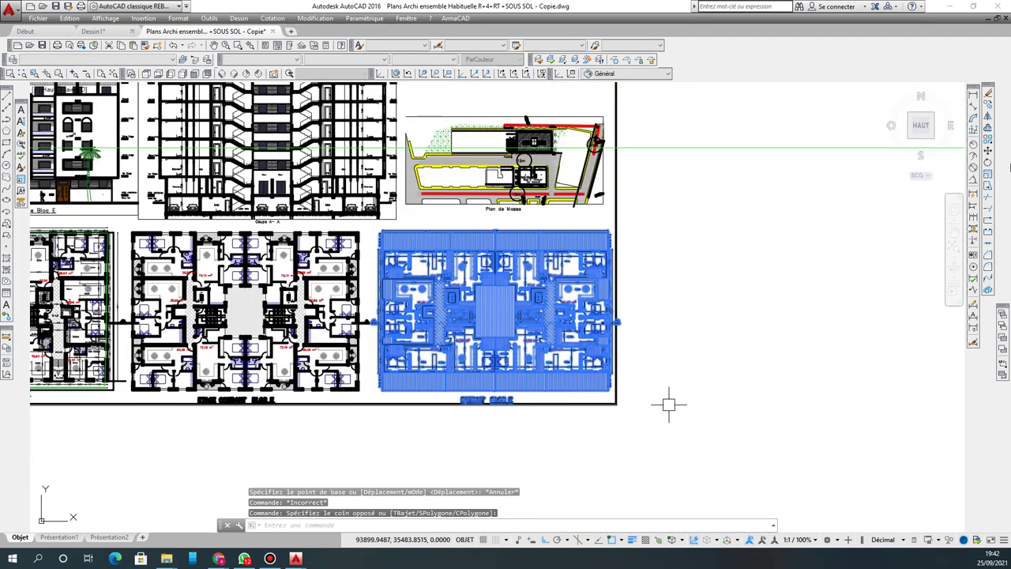
left_click(989, 106)
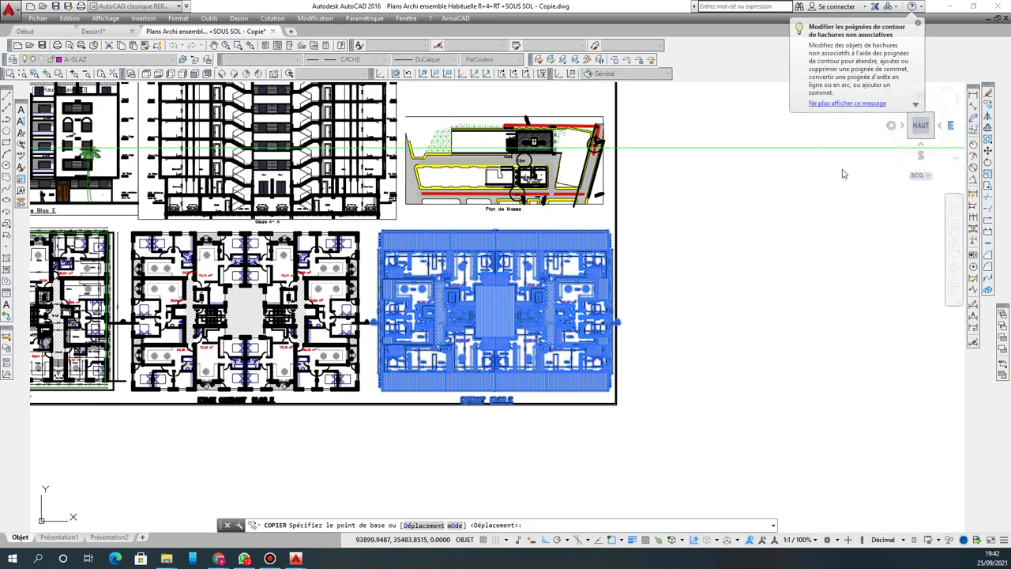
scroll(584, 262, "up", 5)
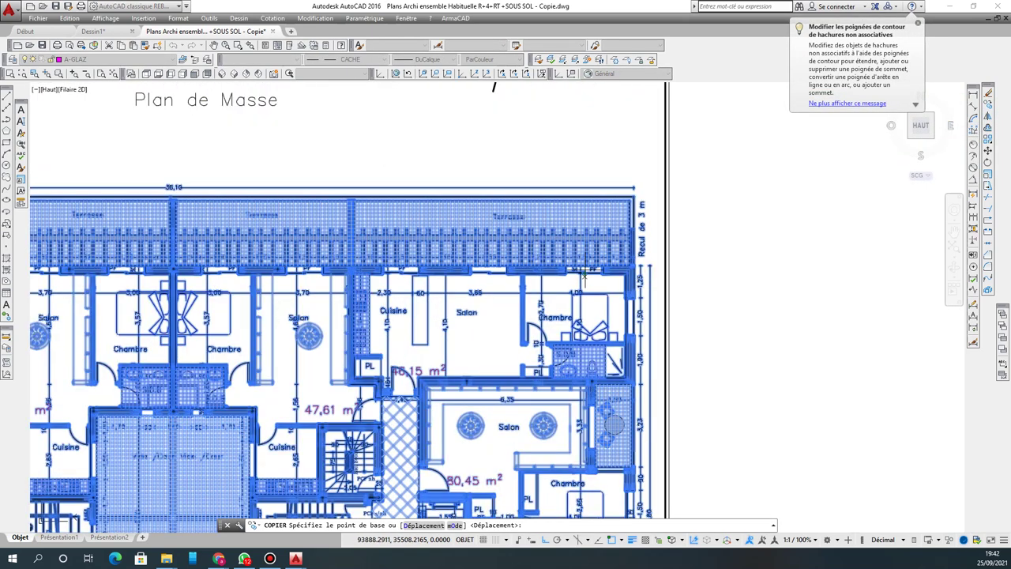
scroll(589, 268, "up", 5)
scroll(588, 268, "up", 3)
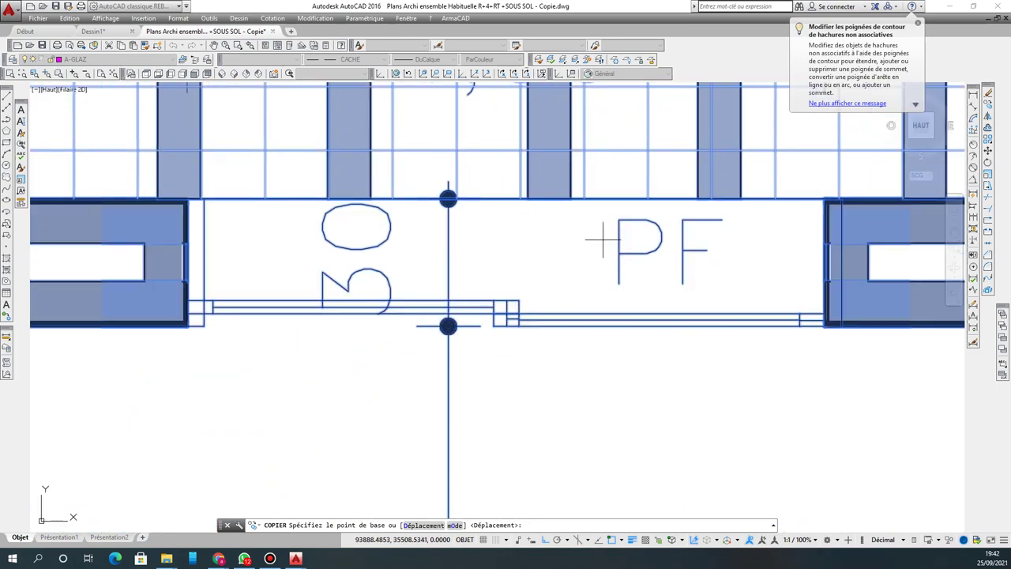
left_click(605, 201)
scroll(447, 326, "down", 10)
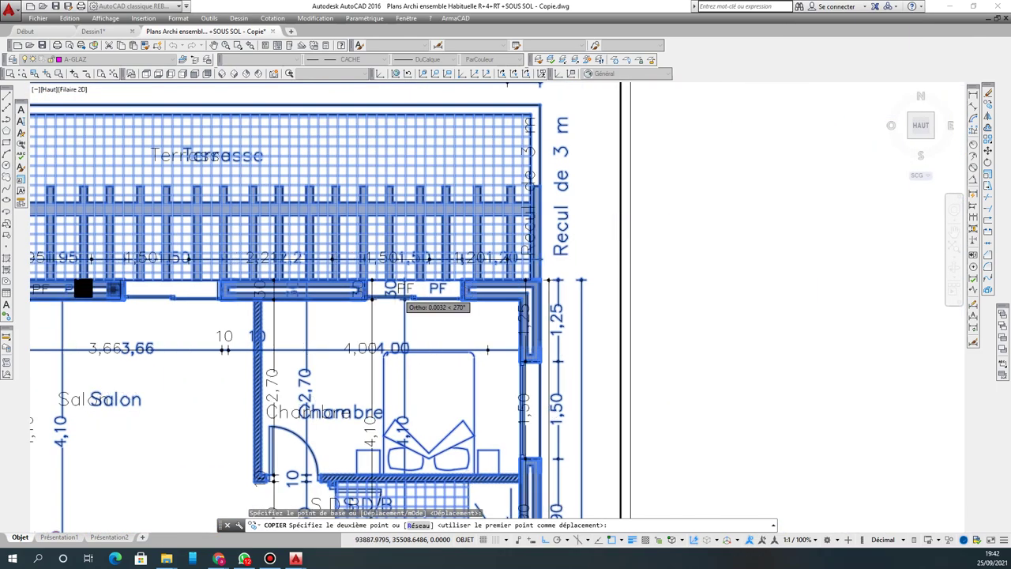
scroll(336, 289, "down", 5)
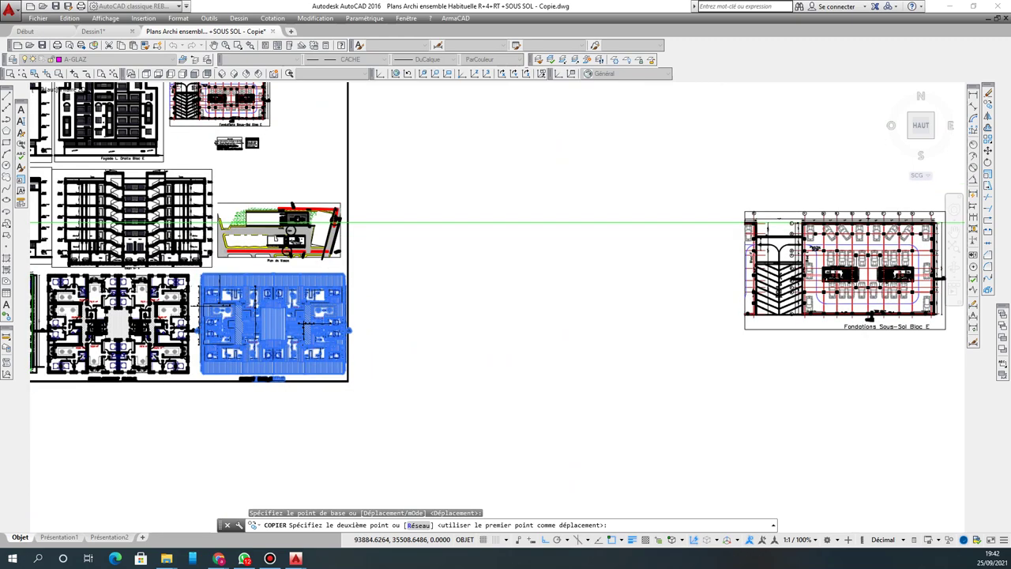
scroll(463, 275, "down", 2)
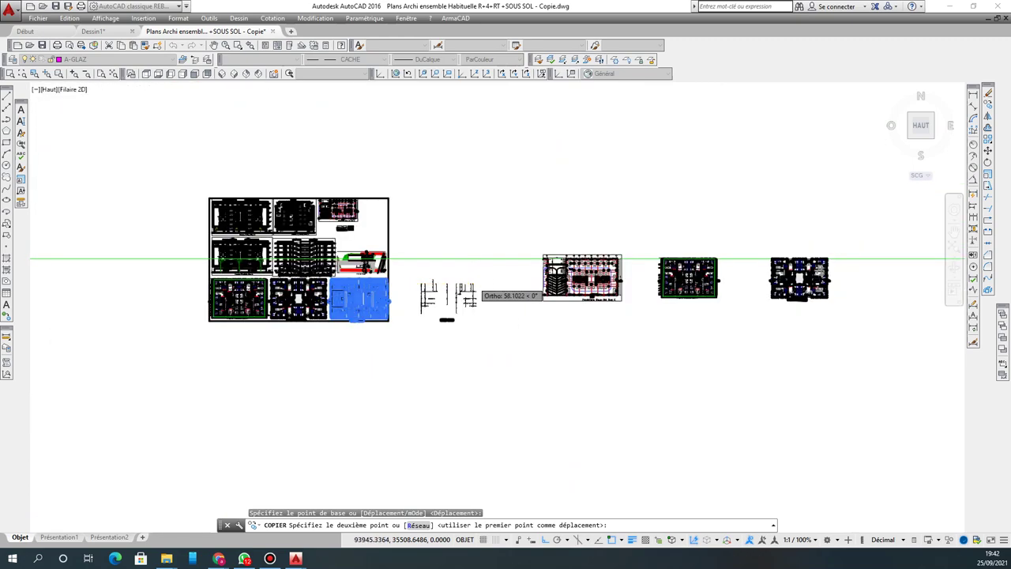
scroll(505, 276, "down", 2)
scroll(829, 277, "up", 2)
scroll(731, 269, "up", 2)
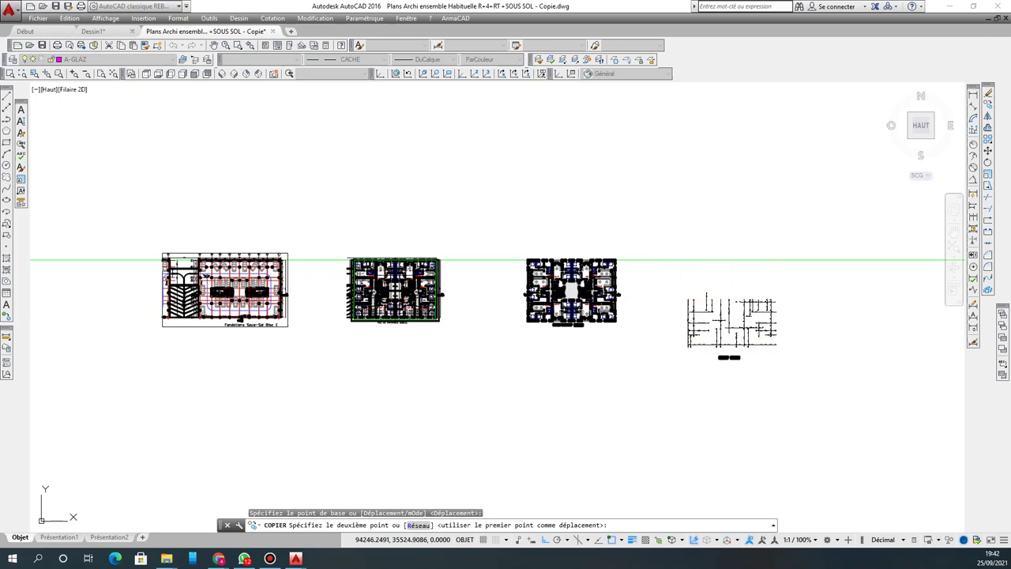
left_click(780, 269)
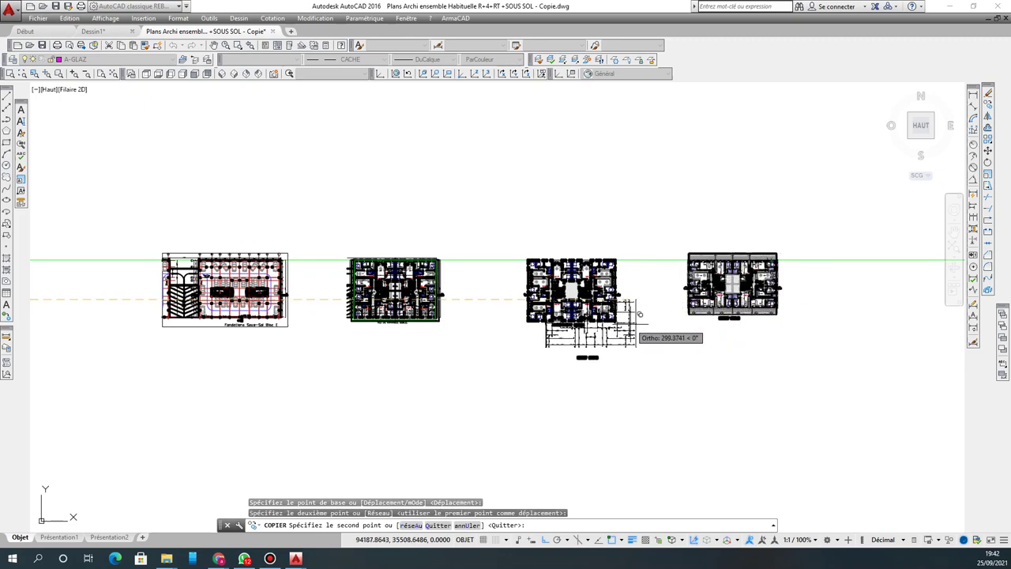
key("Escape")
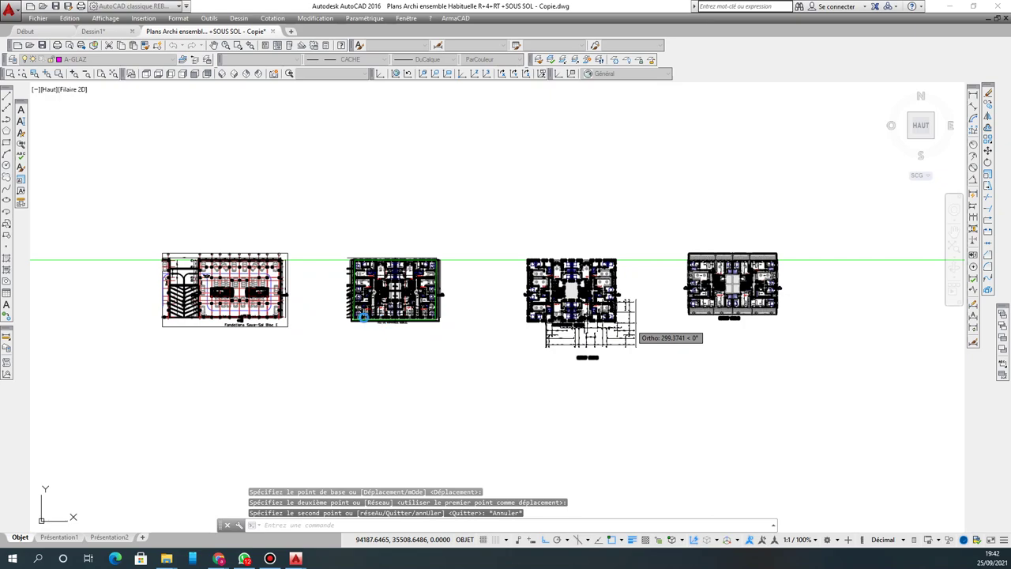
key("Escape")
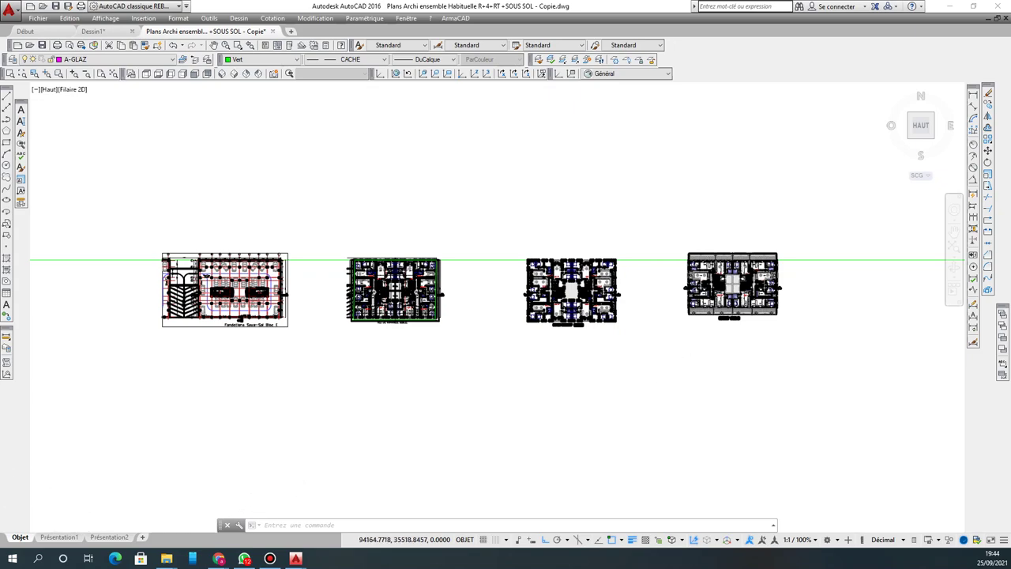
Step: Examine the upper-left apartments of the copied typical-floor plan, especially the thick wall end beside the living room
scroll(567, 270, "up", 8)
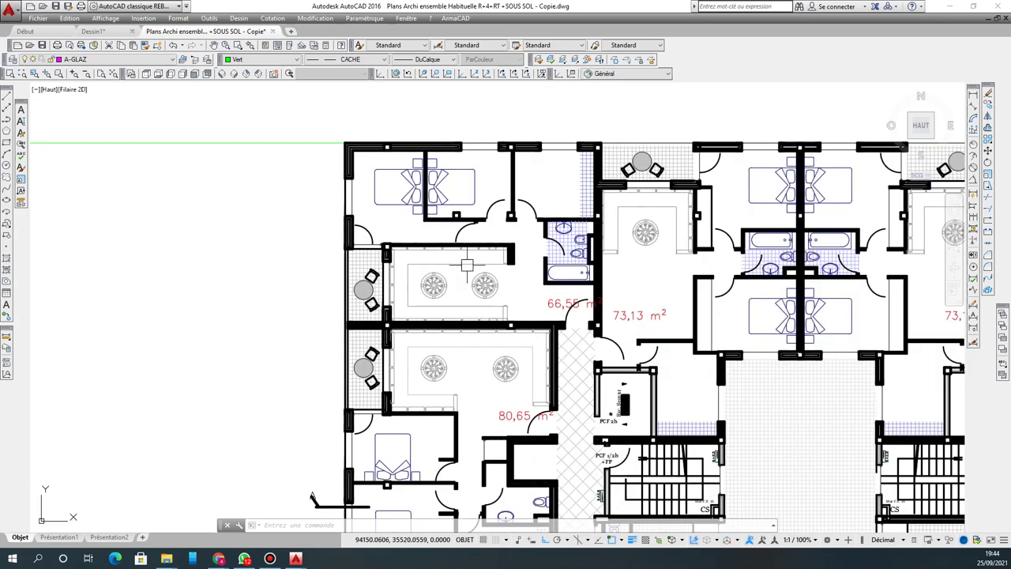
scroll(396, 245, "up", 2)
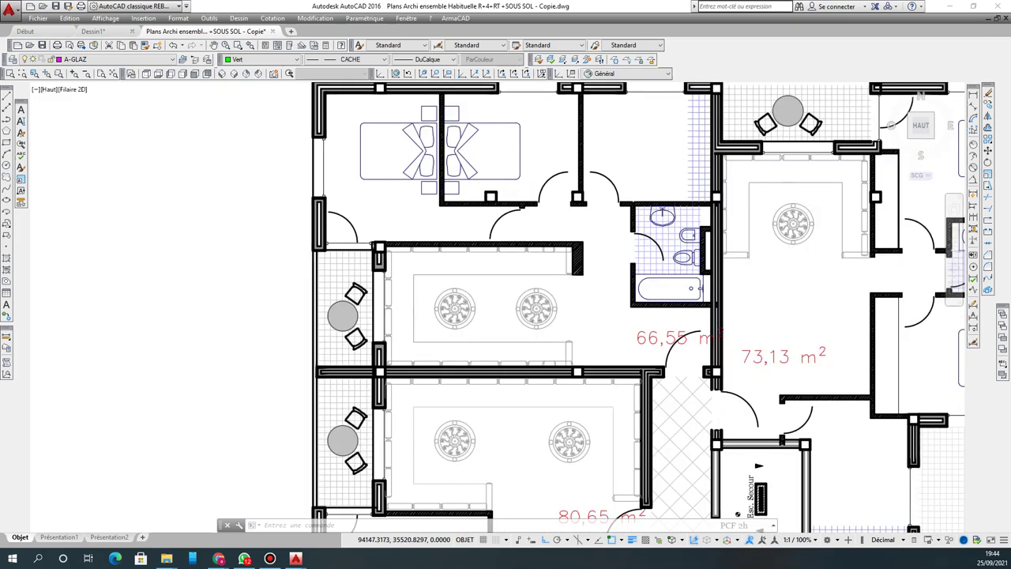
scroll(348, 199, "up", 1)
scroll(652, 287, "down", 5)
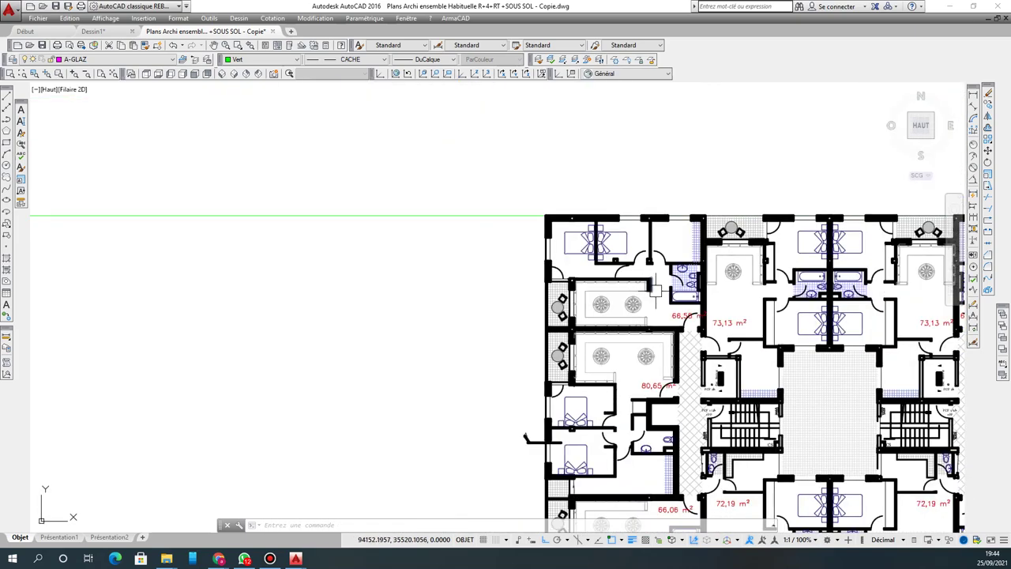
scroll(652, 291, "down", 2)
scroll(652, 291, "up", 5)
scroll(719, 275, "up", 2)
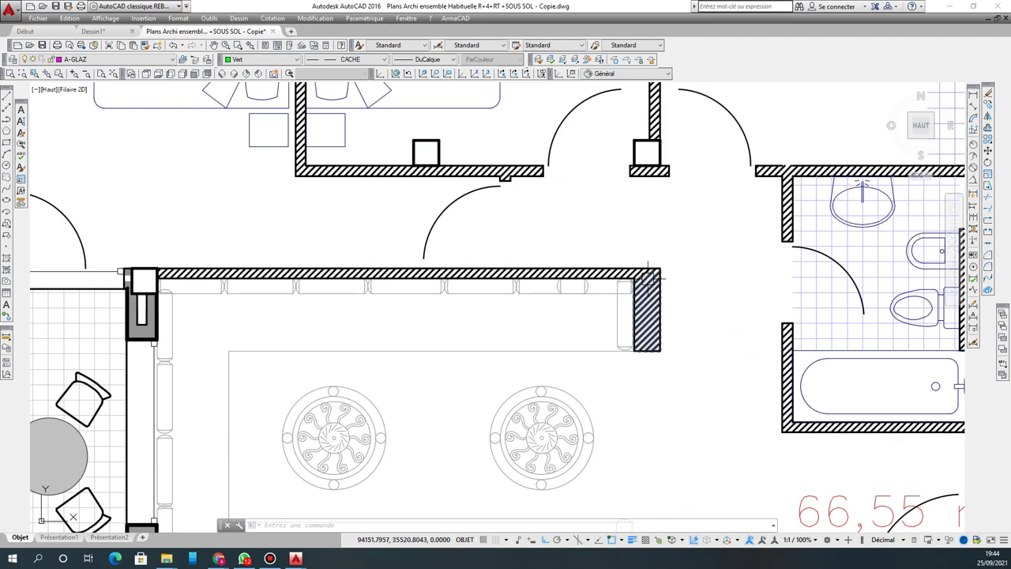
scroll(652, 284, "down", 10)
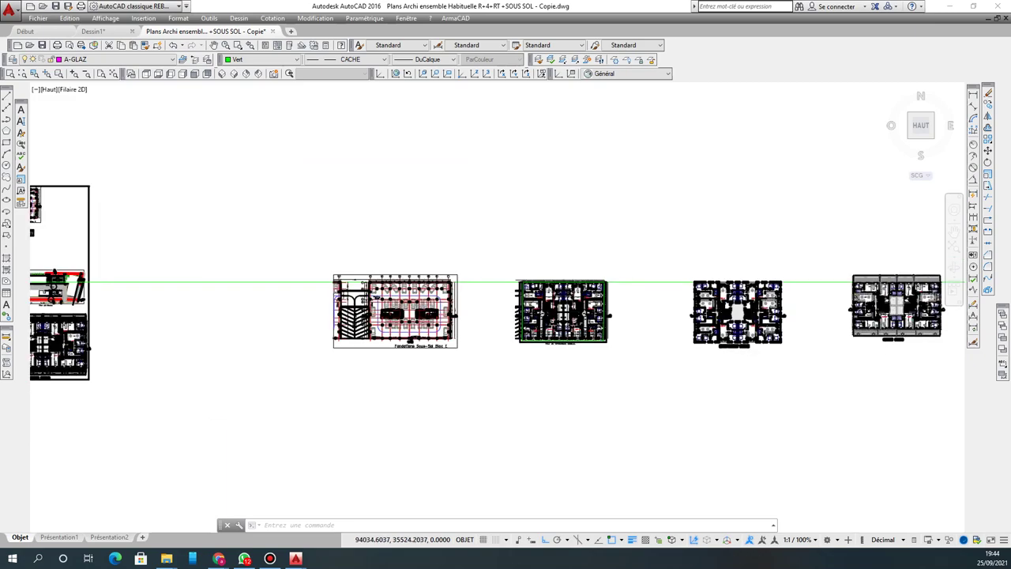
Step: Examine the Salon walls and columns of the upper-left apartment in the copied ground-floor plan
scroll(403, 292, "up", 5)
scroll(734, 294, "up", 2)
scroll(675, 310, "up", 4)
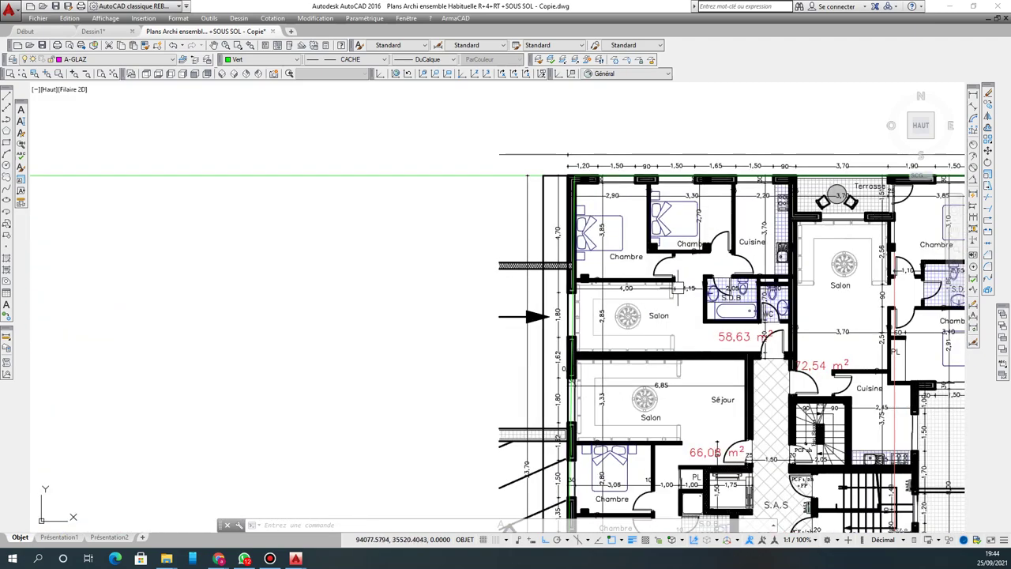
scroll(660, 322, "up", 2)
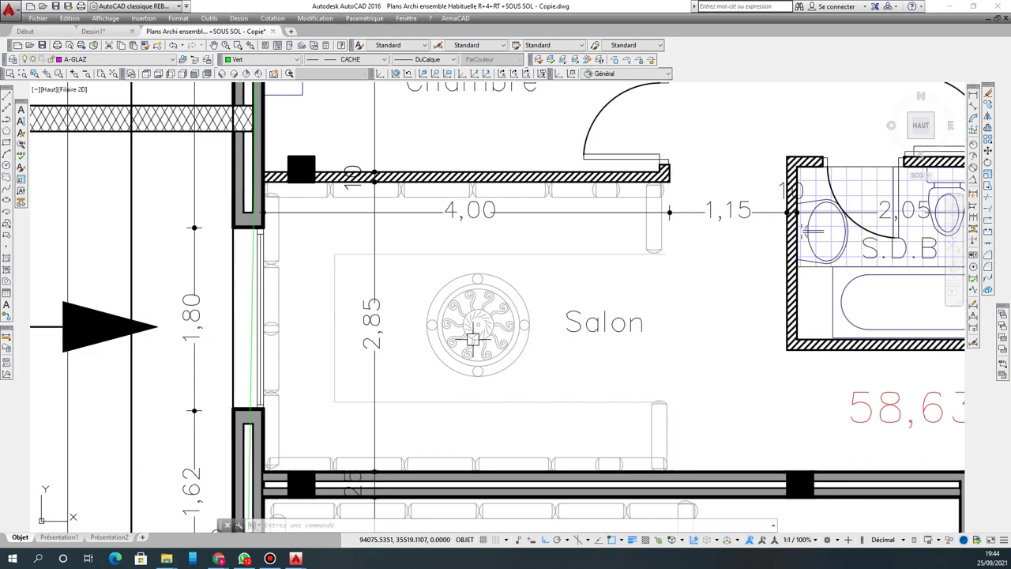
scroll(473, 339, "down", 4)
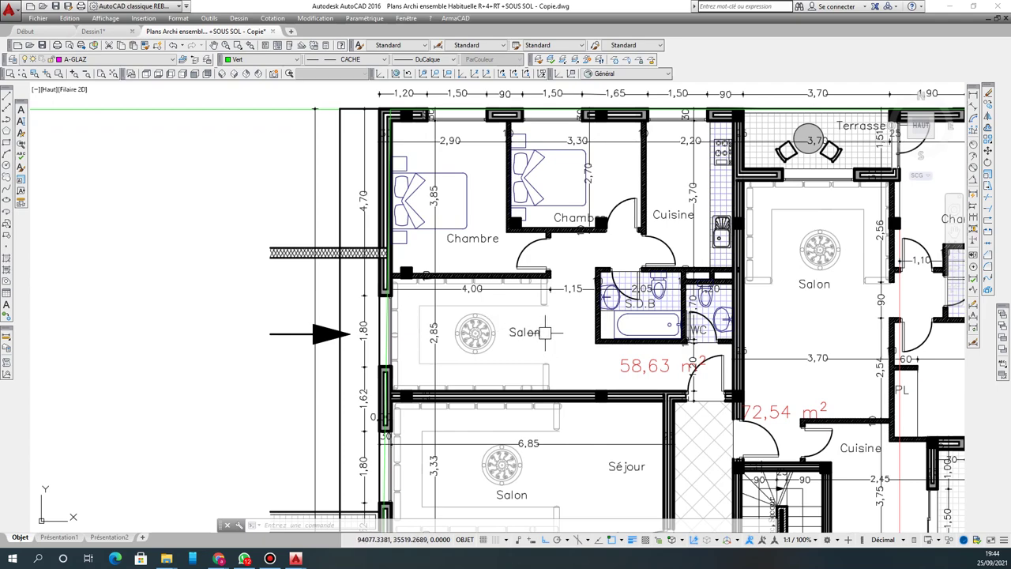
mouse_move(545, 333)
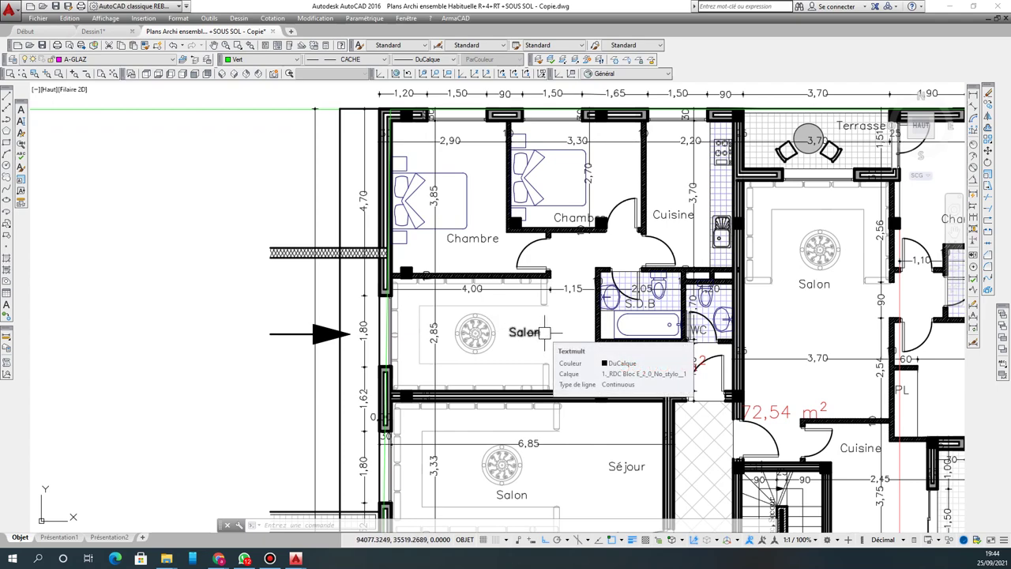
scroll(532, 283, "up", 2)
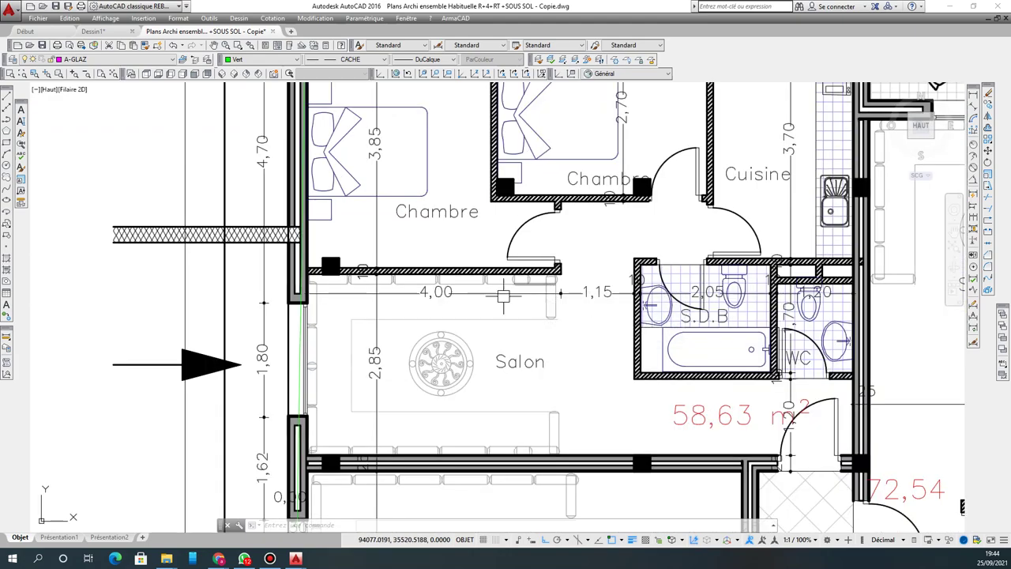
scroll(503, 296, "down", 4)
scroll(890, 316, "down", 2)
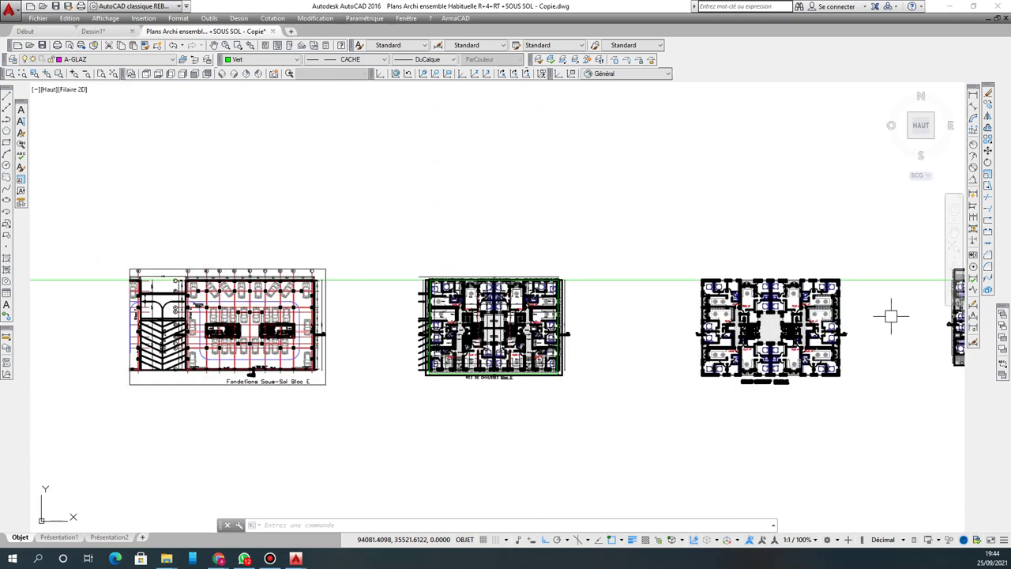
Step: Compare the copied typical-floor, setback and ground-floor plans along the construction line, including the ground floor's stair and lift core
scroll(726, 315, "up", 6)
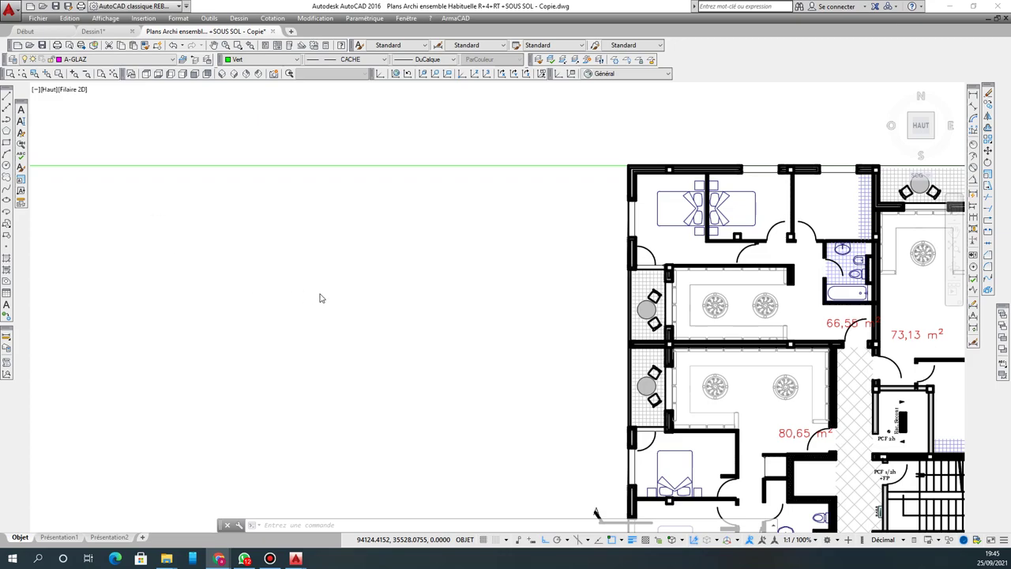
scroll(329, 293, "down", 5)
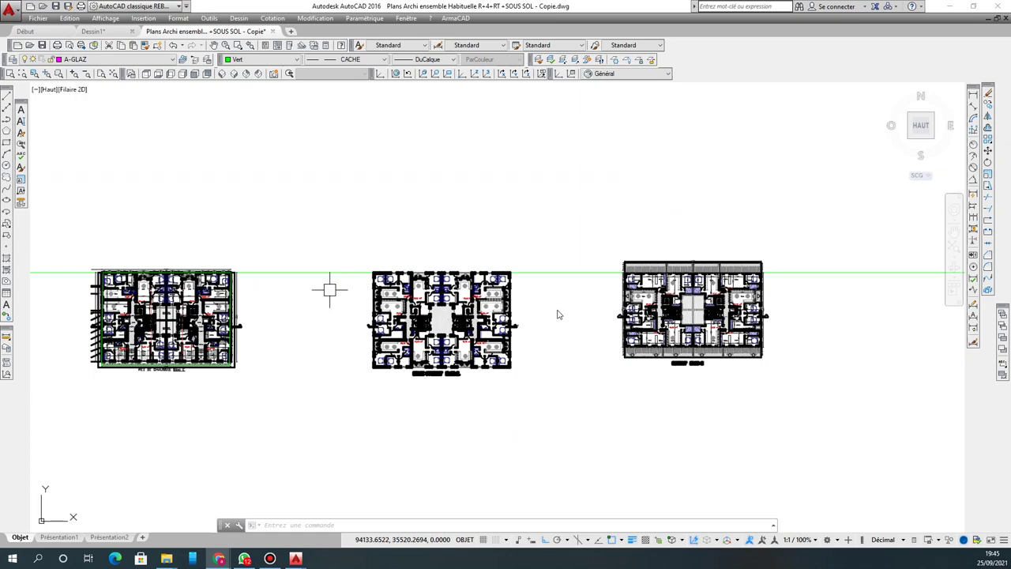
scroll(520, 331, "down", 2)
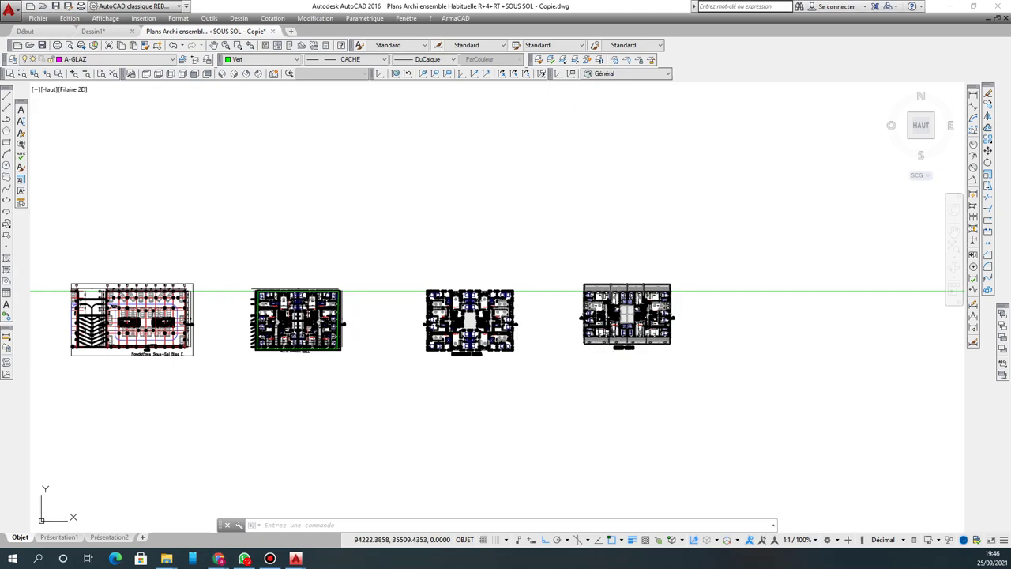
scroll(611, 327, "up", 2)
scroll(607, 325, "up", 2)
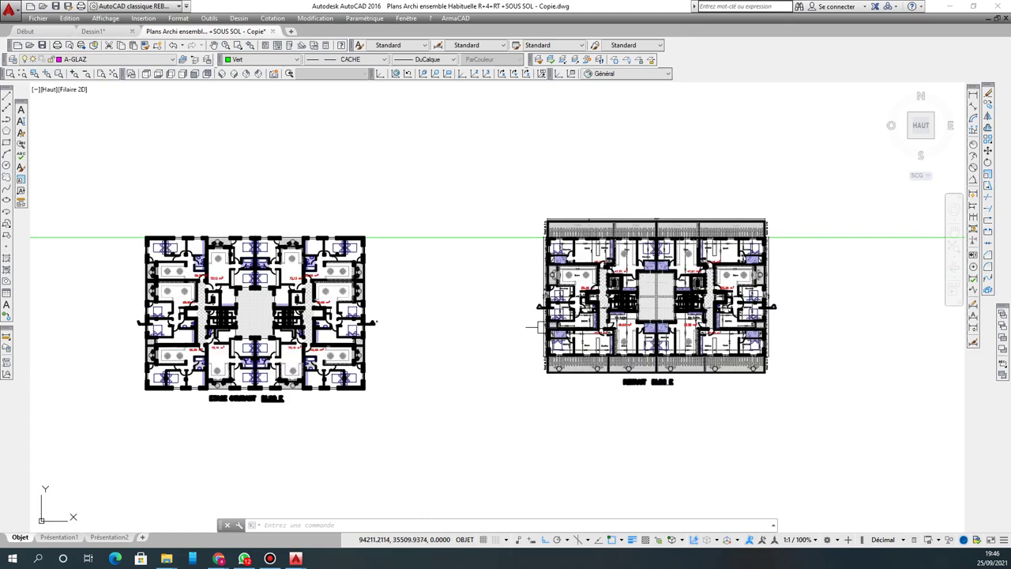
scroll(542, 326, "down", 2)
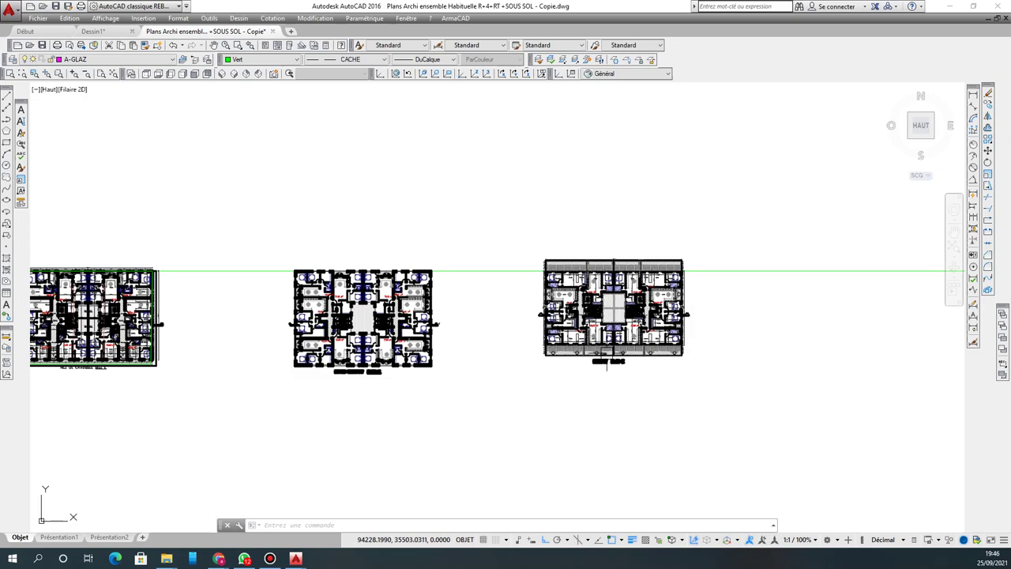
scroll(679, 359, "down", 1)
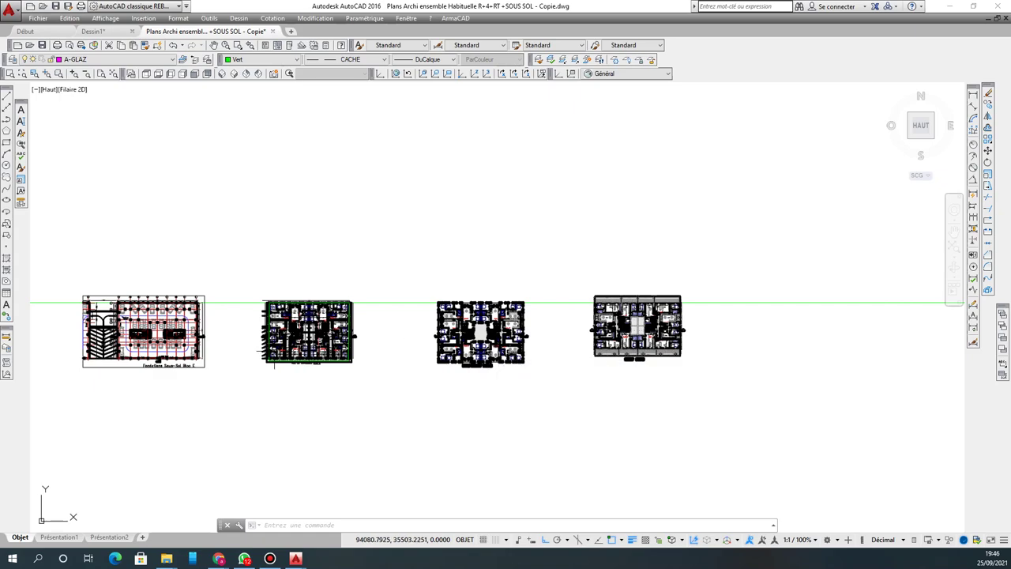
scroll(293, 339, "up", 5)
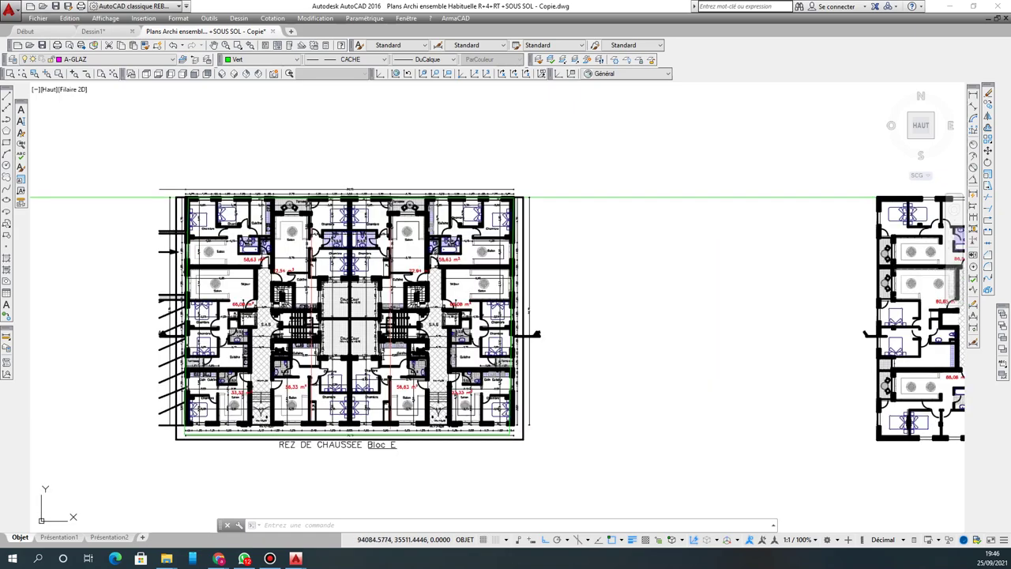
scroll(330, 324, "up", 5)
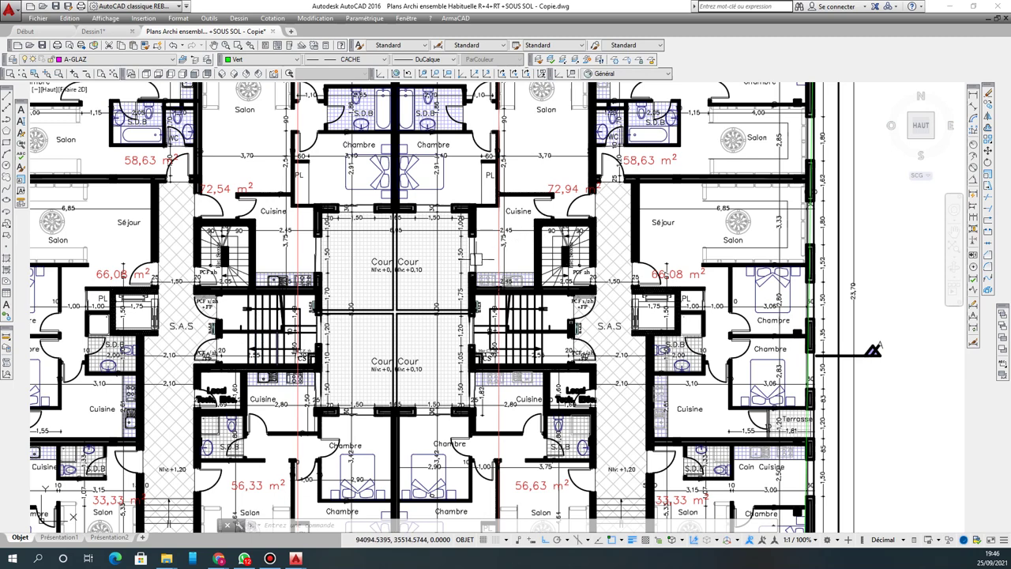
scroll(361, 251, "down", 7)
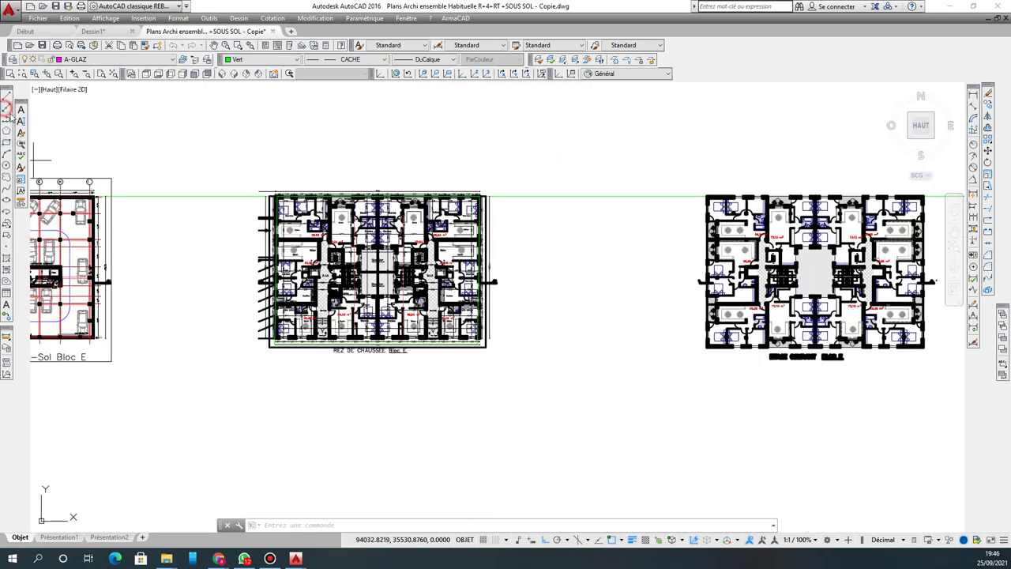
Step: Draw a horizontal construction line along the upper edge of the lift shaft wall in the copied ground-floor plan's left half
left_click(5, 109)
scroll(297, 261, "up", 4)
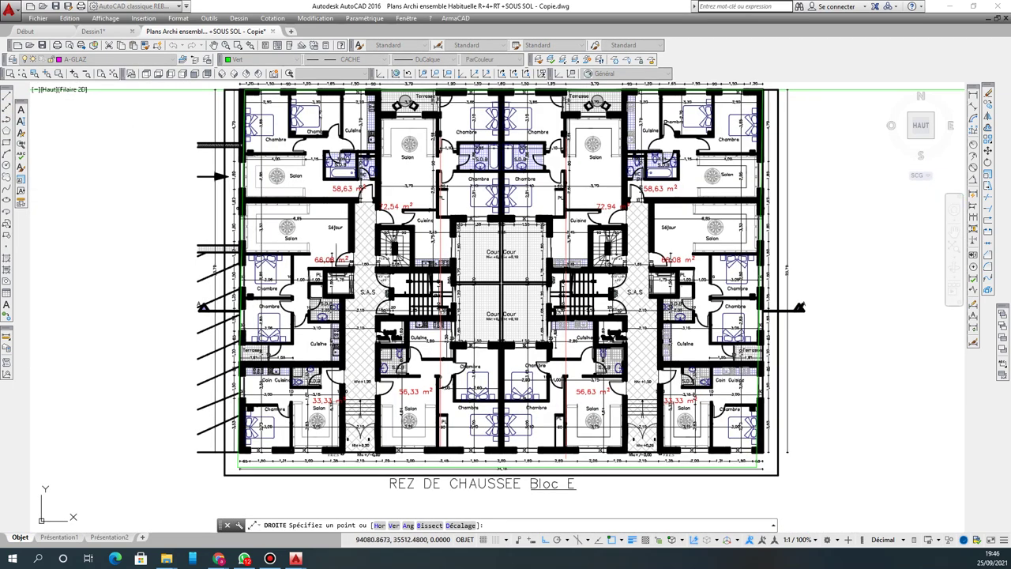
scroll(335, 267, "up", 10)
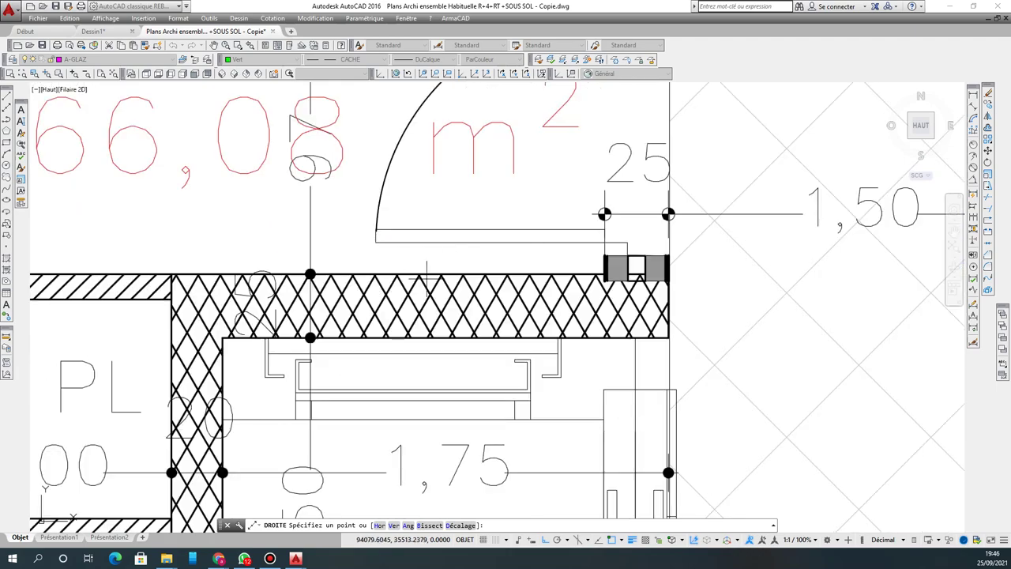
type("h")
key("Return")
scroll(395, 268, "down", 12)
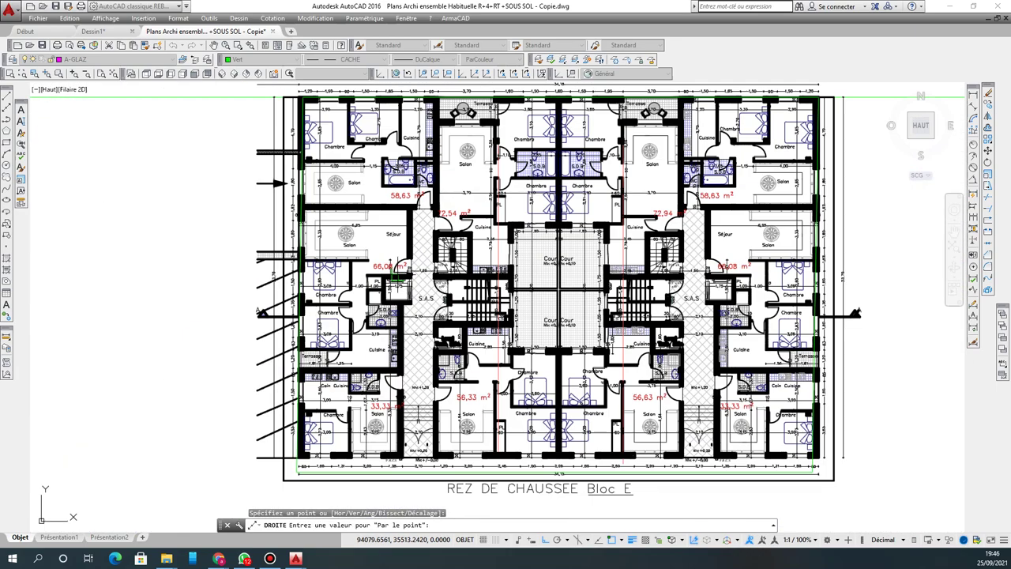
left_click(237, 275)
key("Return")
Step: Change the new construction line's linetype to Continuous and its colour to Cyan
left_click(790, 245)
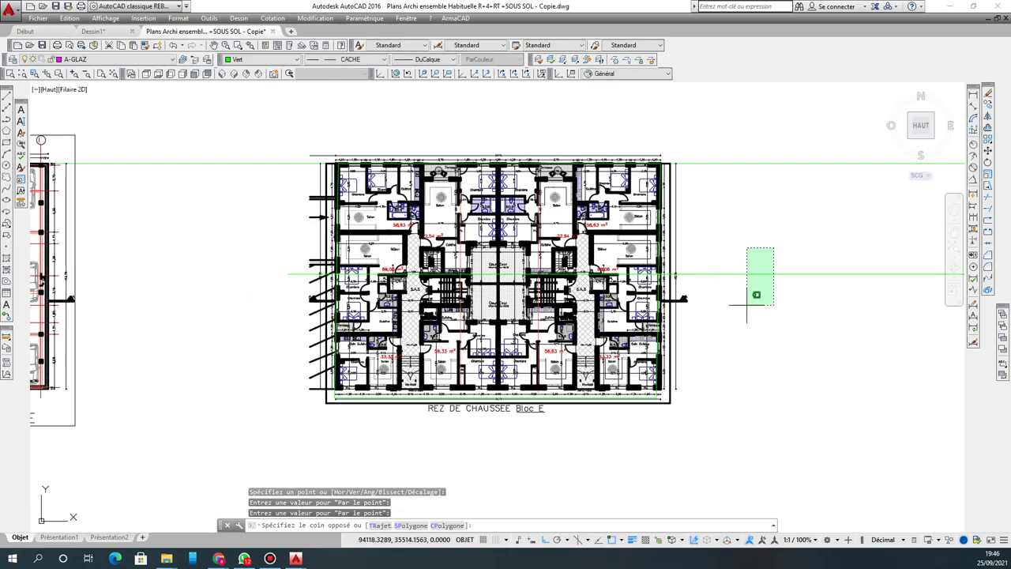
left_click(746, 304)
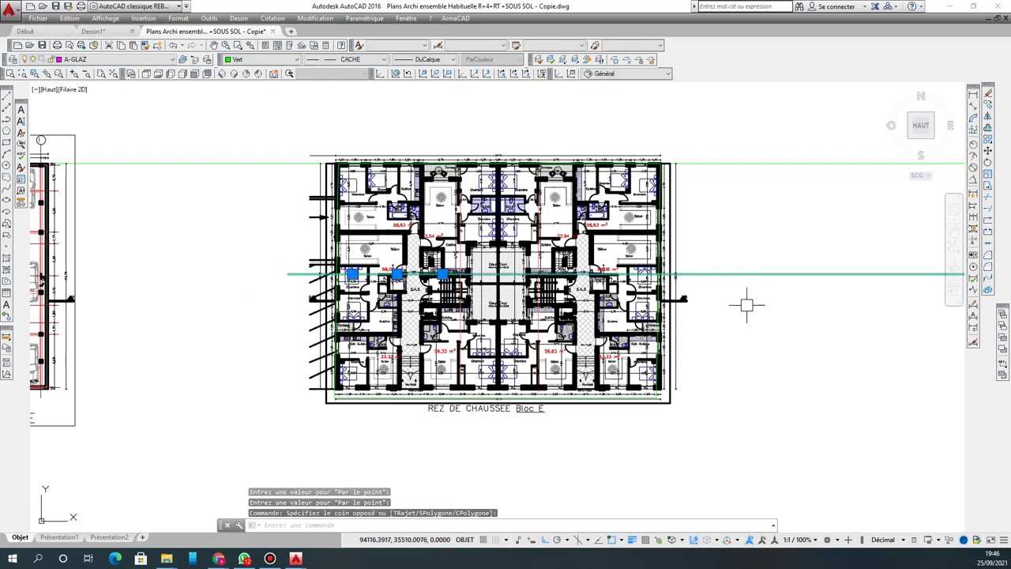
left_click(348, 61)
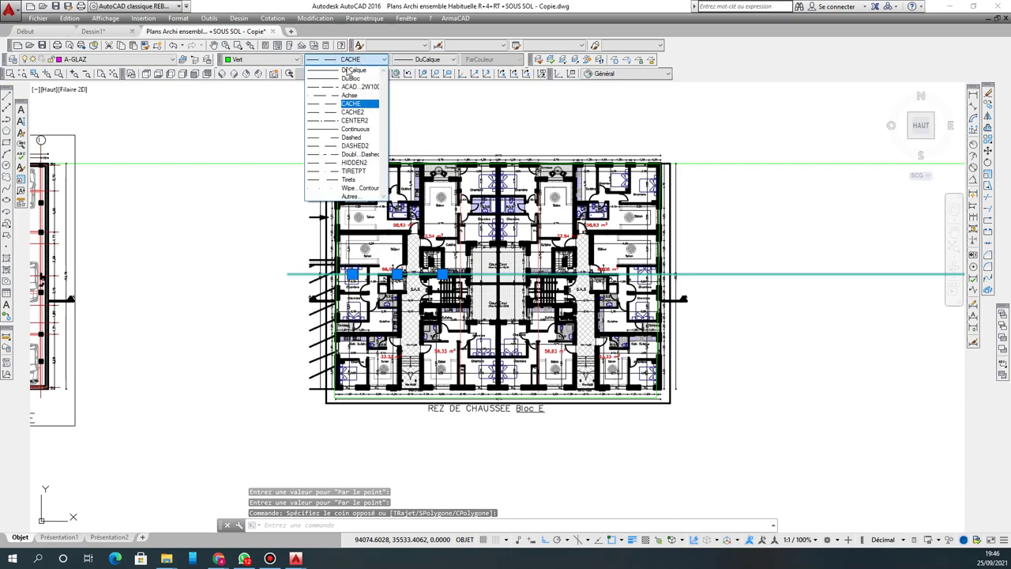
left_click(356, 129)
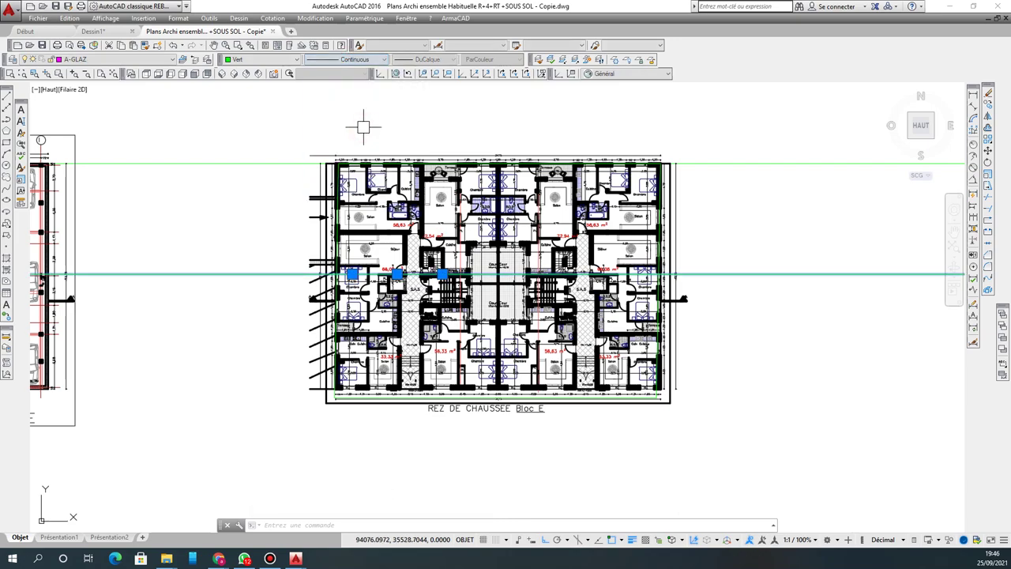
left_click(256, 62)
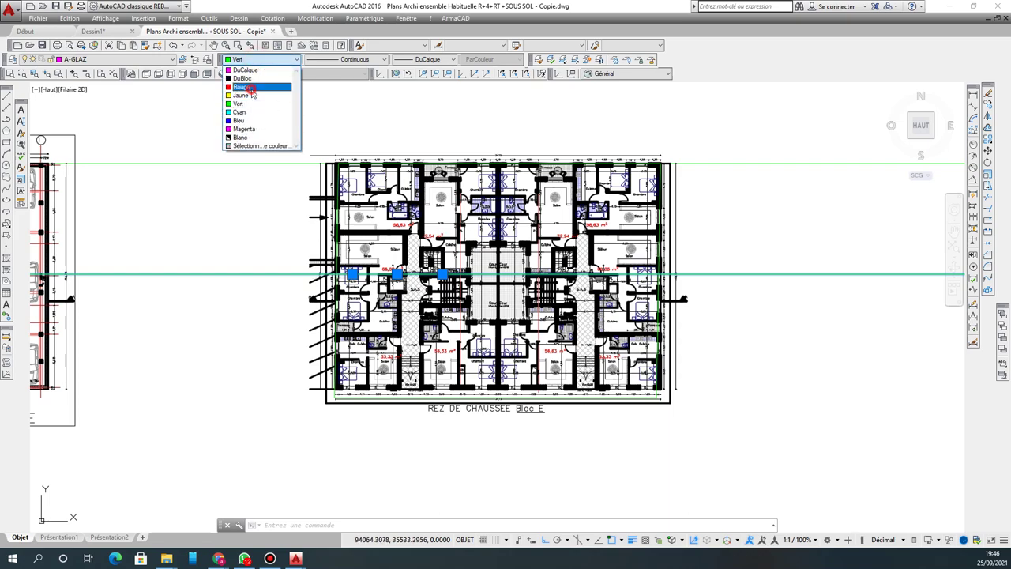
left_click(250, 87)
left_click(263, 60)
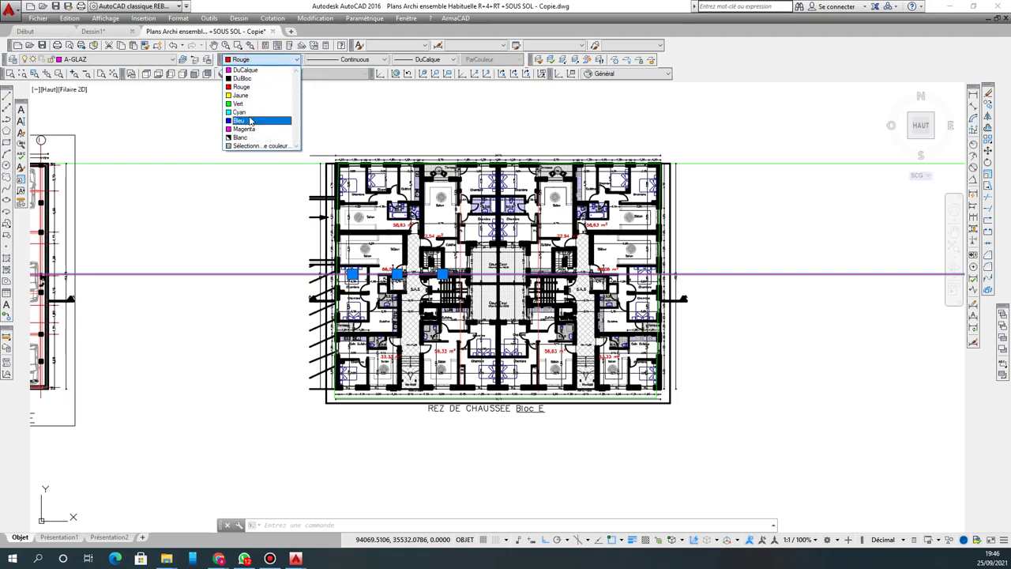
left_click(249, 113)
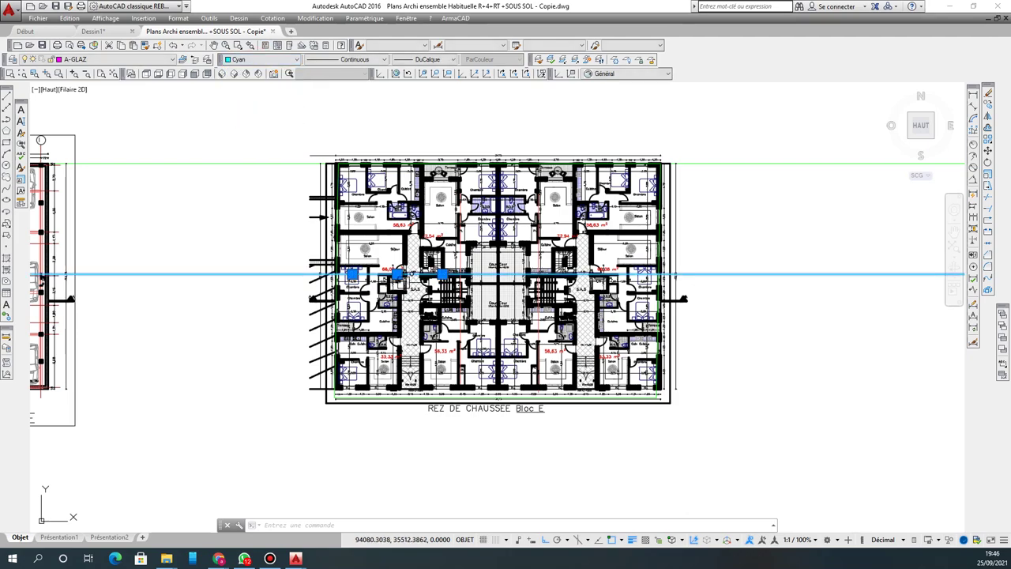
Step: Set the cyan construction line's lineweight to 0.30 mm and deselect it
left_click(421, 61)
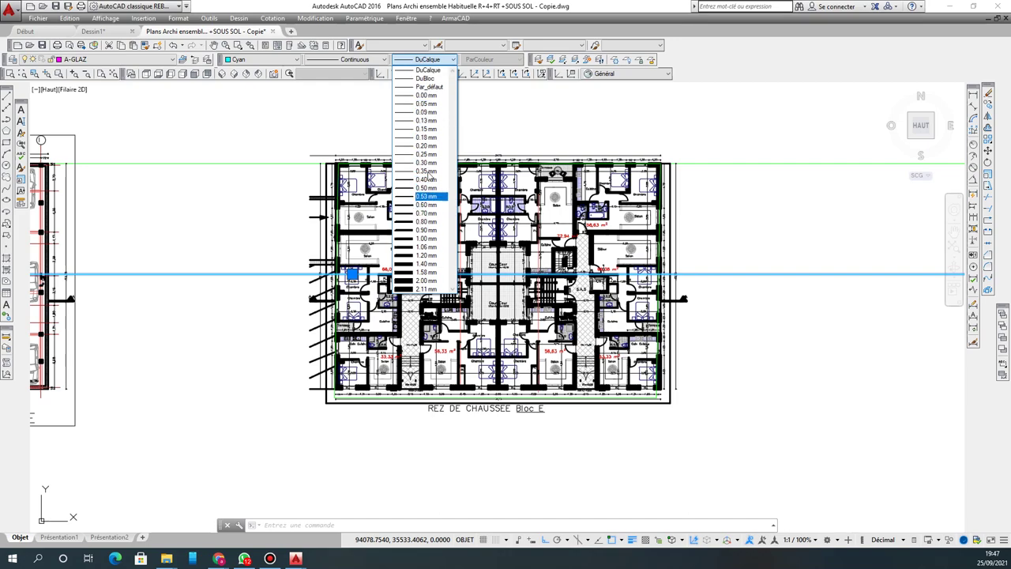
left_click(426, 163)
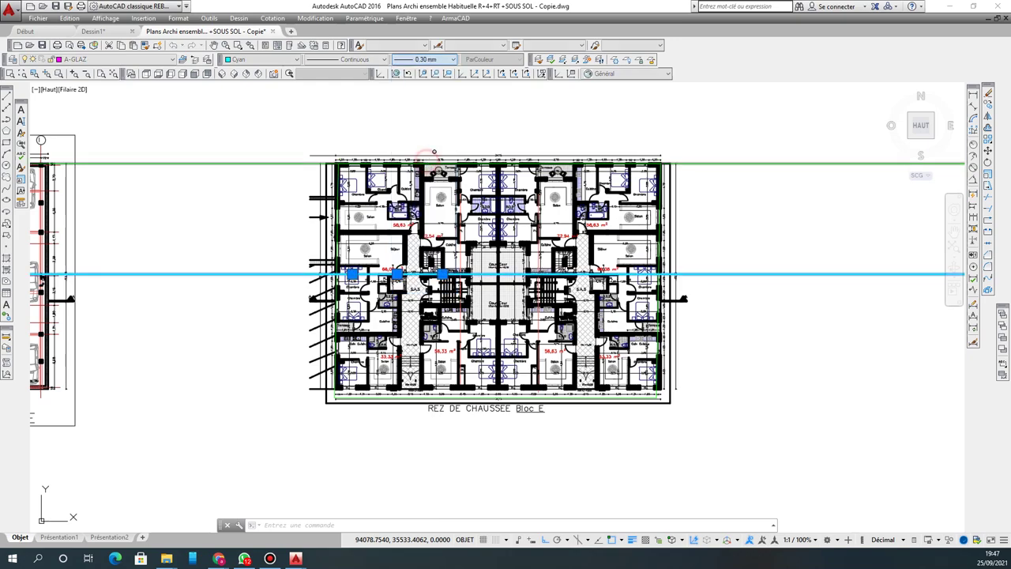
left_click(730, 293)
key("Escape")
Step: Try a 1.00 mm lineweight on the cyan construction line
scroll(713, 277, "up", 2)
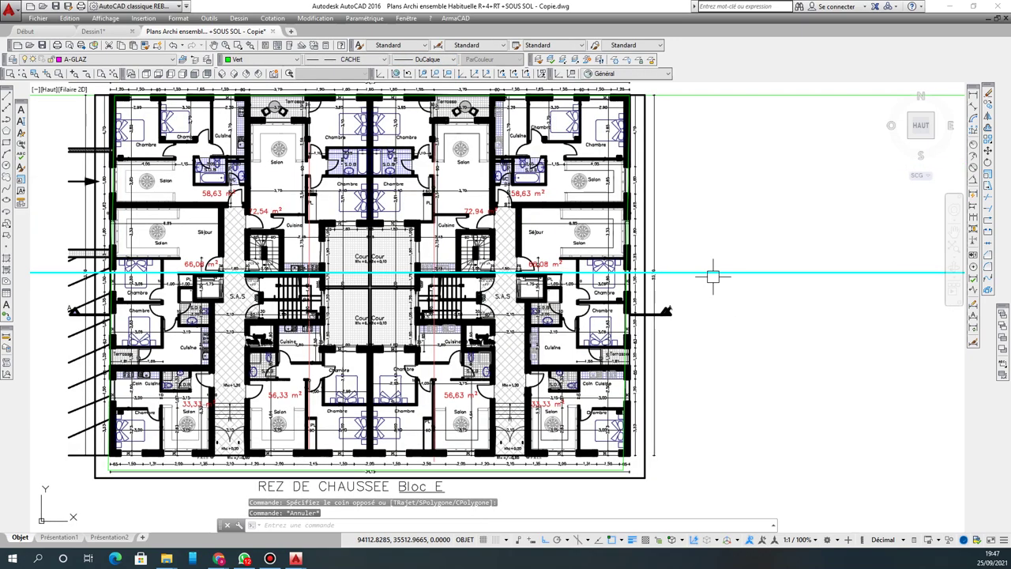
scroll(662, 283, "down", 2)
left_click(271, 214)
left_click(223, 286)
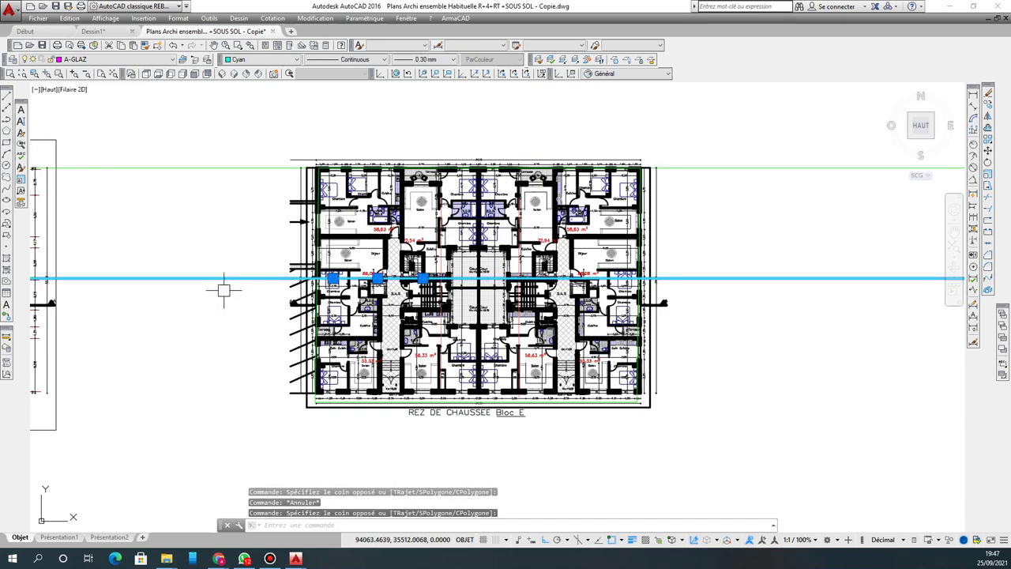
left_click(444, 61)
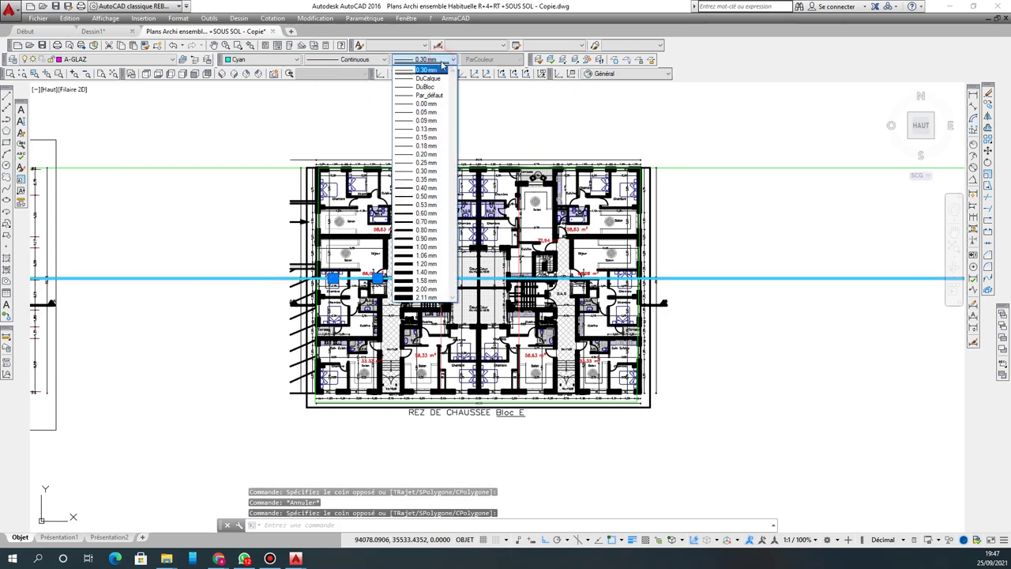
left_click(428, 247)
key("Escape")
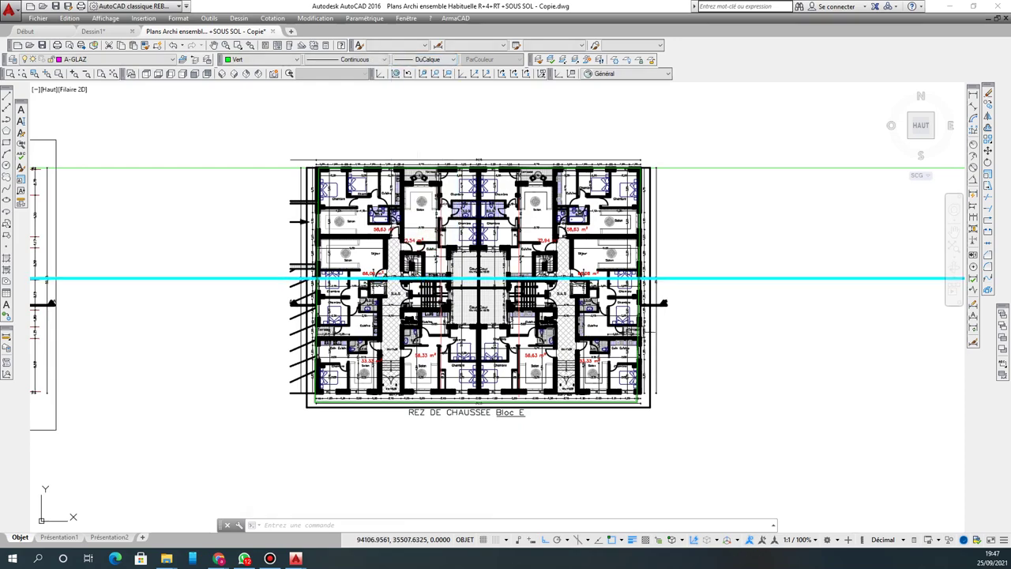
Step: Set the thick cyan construction line back to a 0.30 mm lineweight
left_click_drag(799, 232, 797, 237)
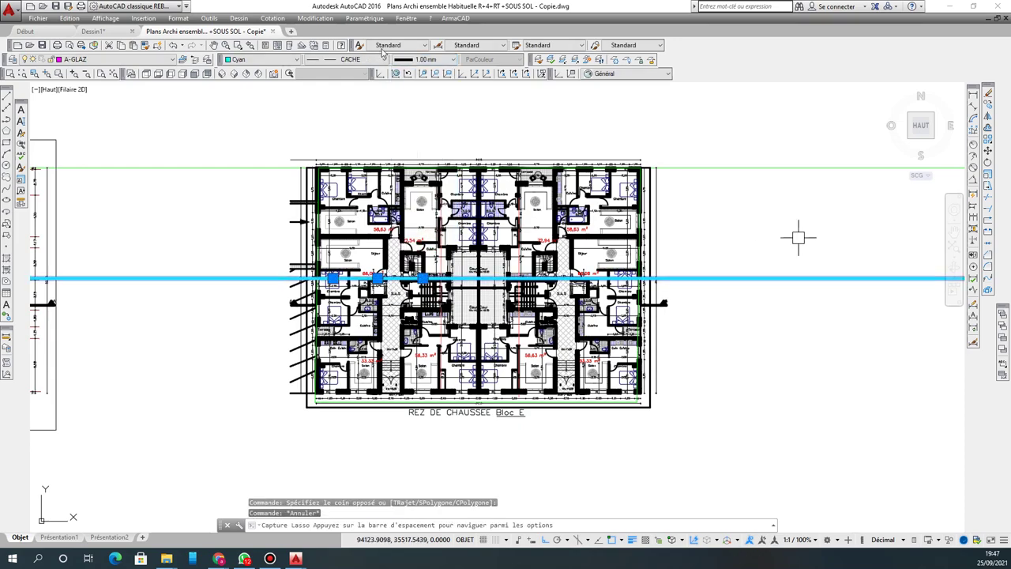
left_click(427, 60)
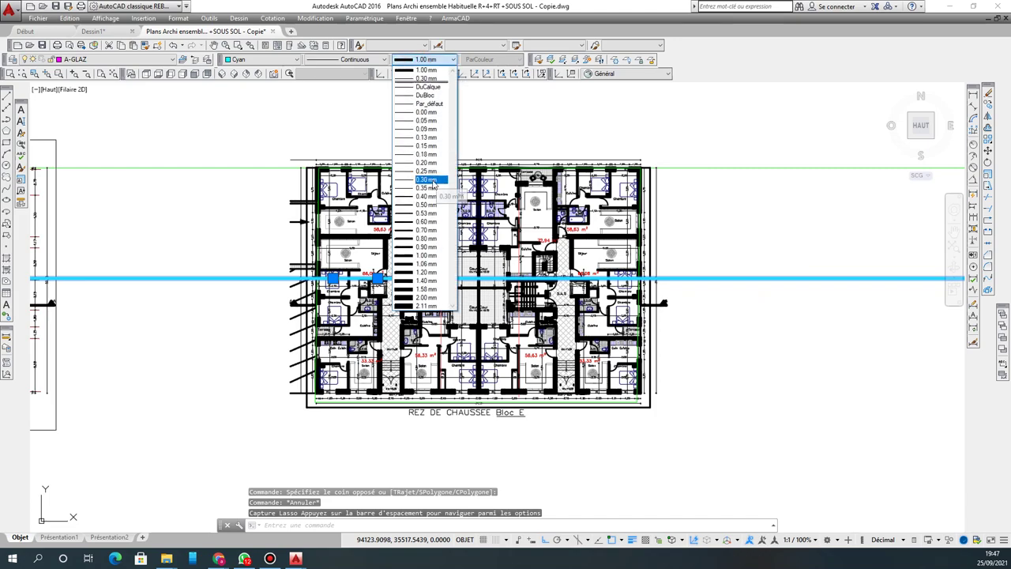
left_click(431, 181)
key("Escape")
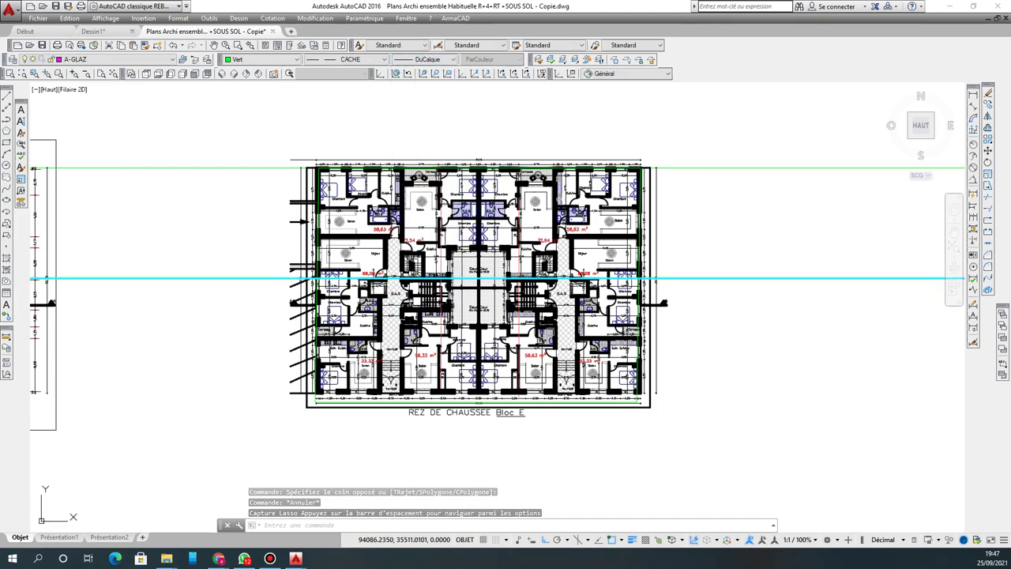
key("Escape")
Step: Compare the lift and stair walls of the ground-floor, typical-floor and setback plan copies against the cyan construction line
scroll(389, 287, "up", 6)
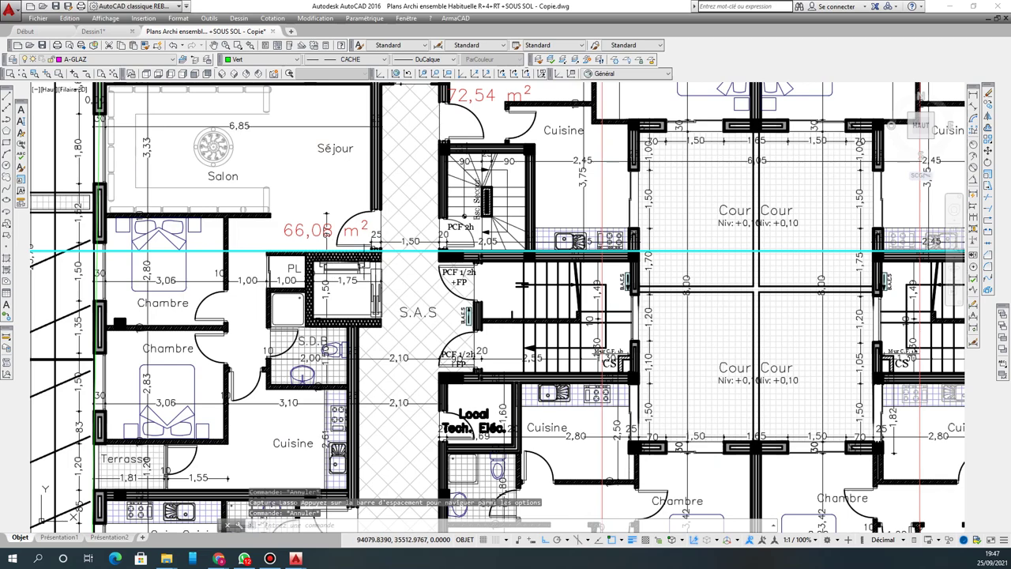
scroll(322, 266, "down", 10)
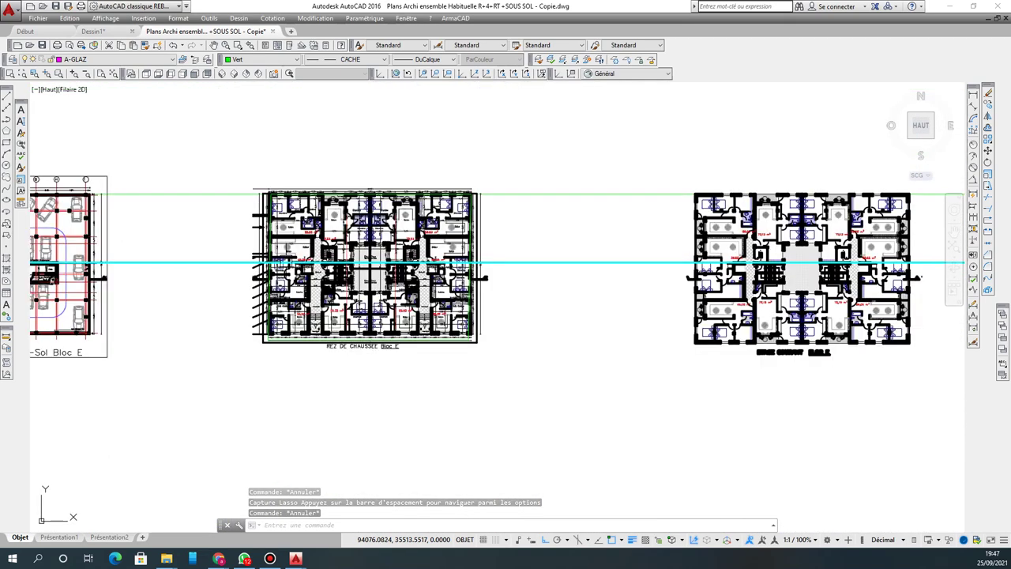
scroll(359, 267, "up", 8)
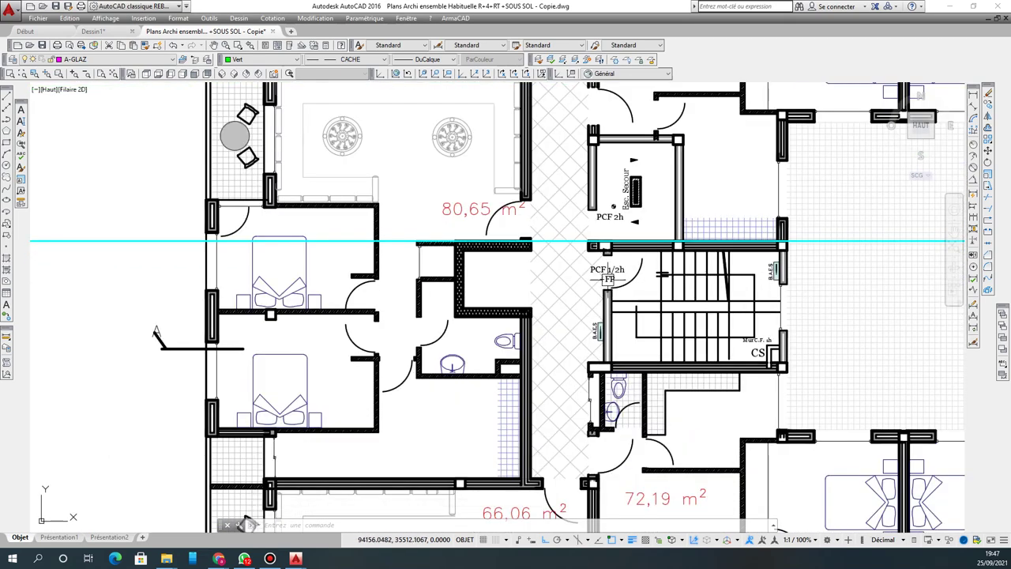
scroll(472, 240, "down", 8)
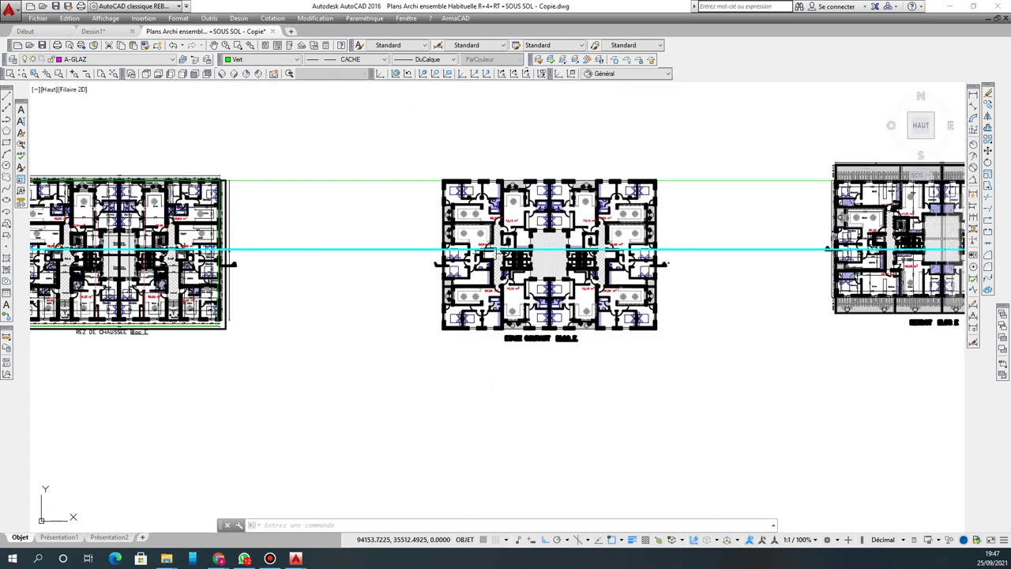
scroll(489, 250, "down", 2)
scroll(819, 256, "up", 4)
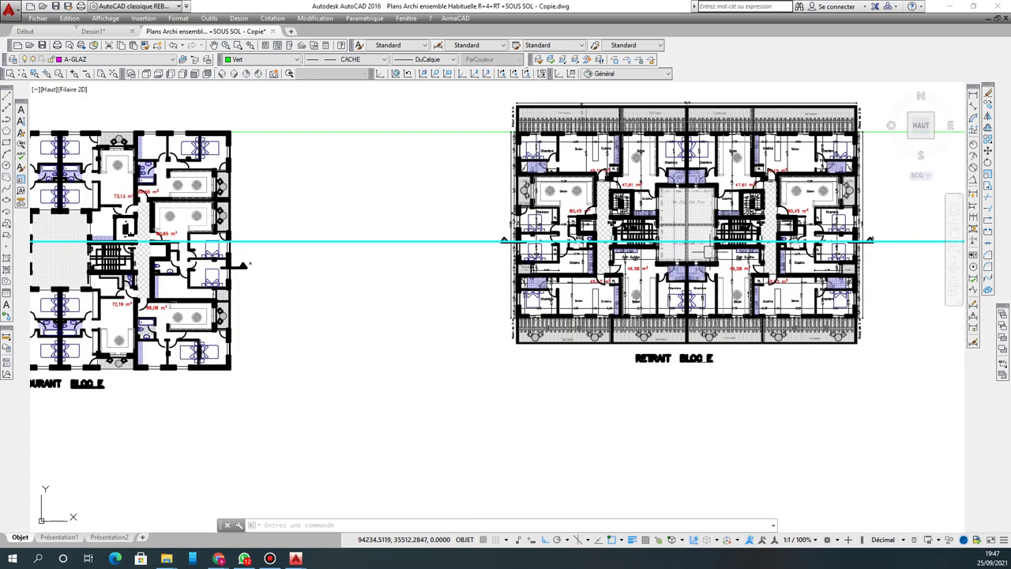
scroll(592, 221, "up", 2)
scroll(518, 273, "down", 6)
Step: Move the copied setback plan so the upper edge of its left lift shaft wall lies on the cyan construction line
left_click(467, 200)
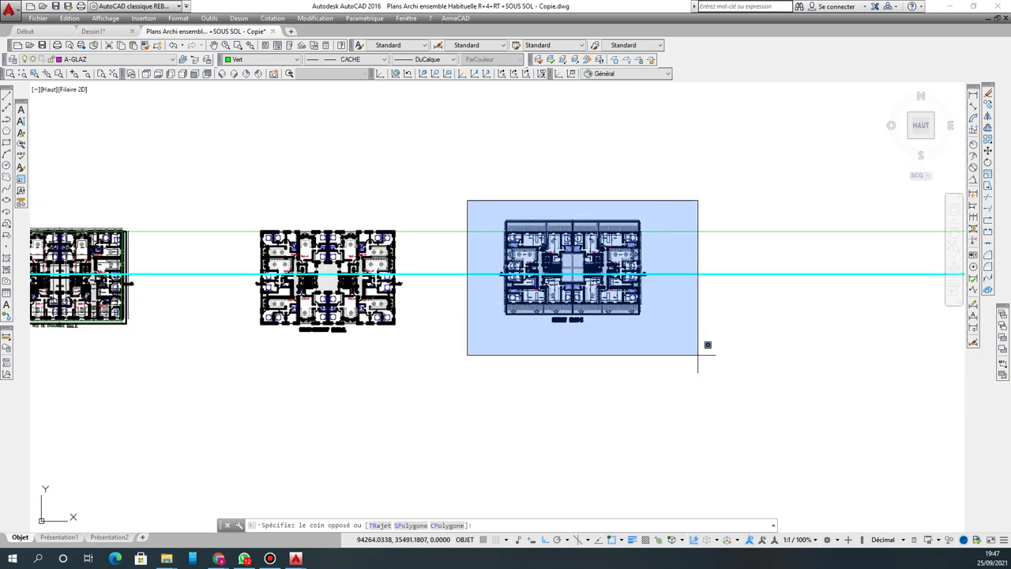
left_click(698, 357)
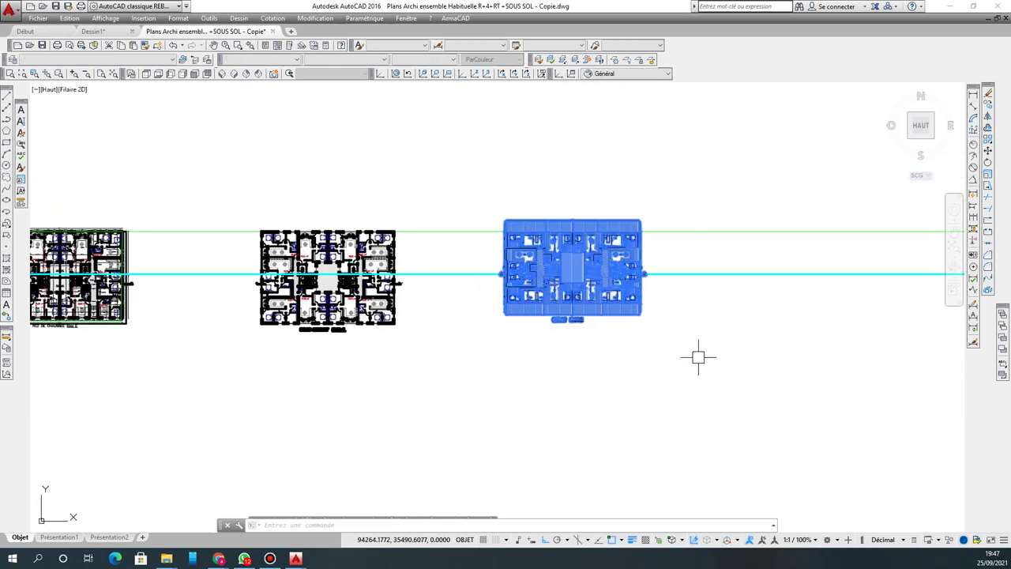
left_click(987, 150)
scroll(512, 257, "up", 9)
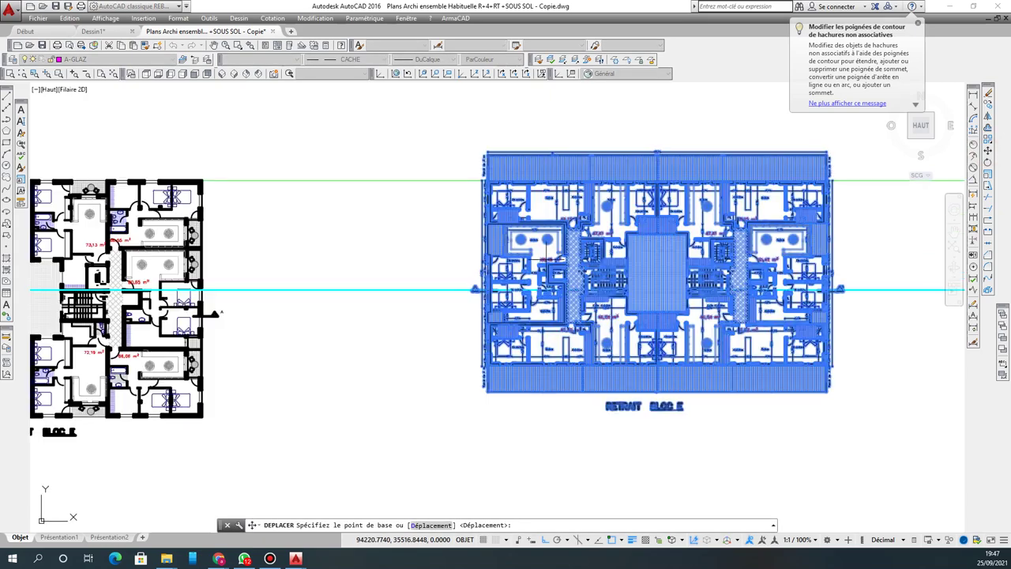
scroll(700, 256, "up", 8)
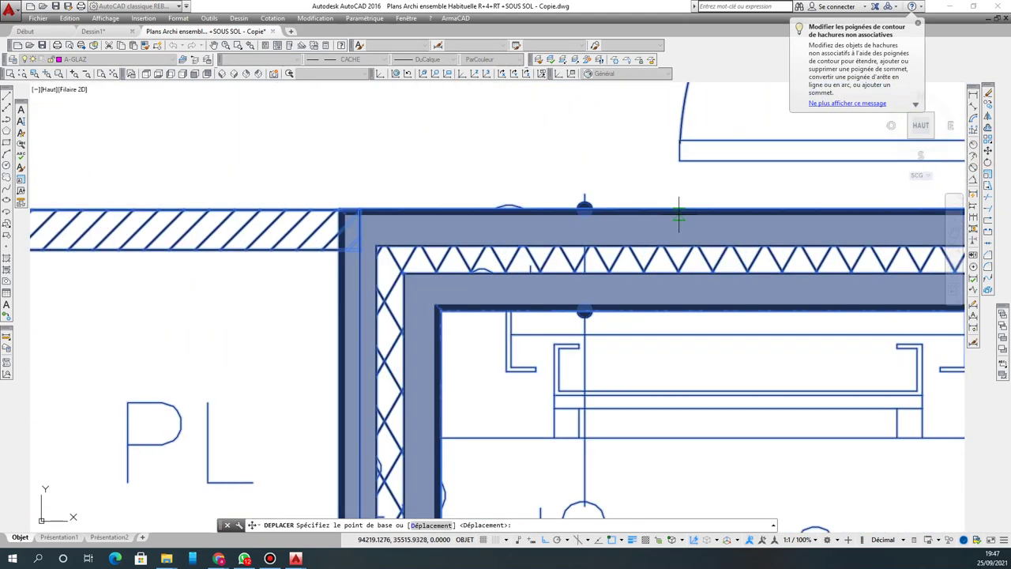
left_click(674, 210)
scroll(674, 210, "down", 8)
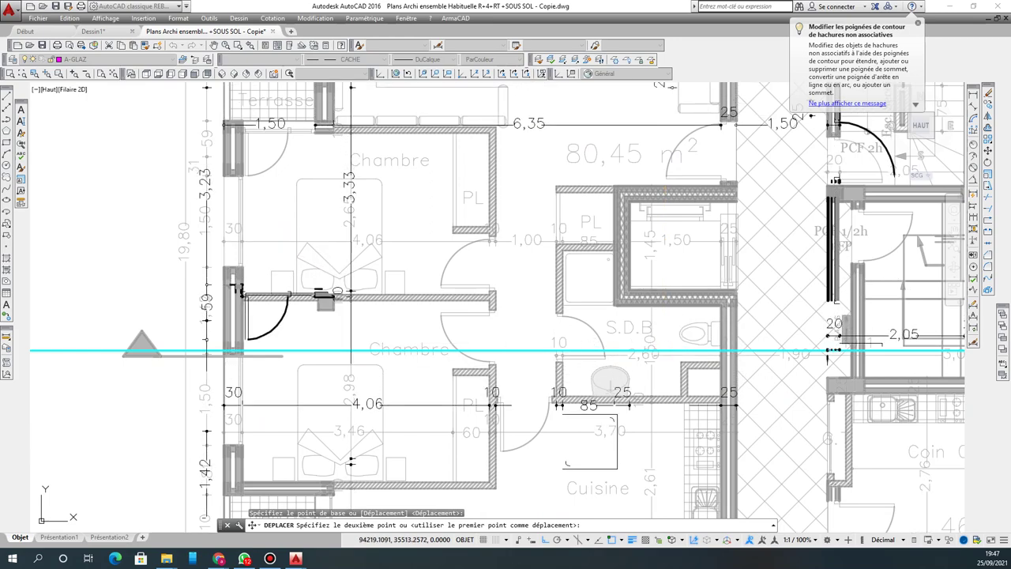
left_click(324, 297)
scroll(667, 285, "down", 10)
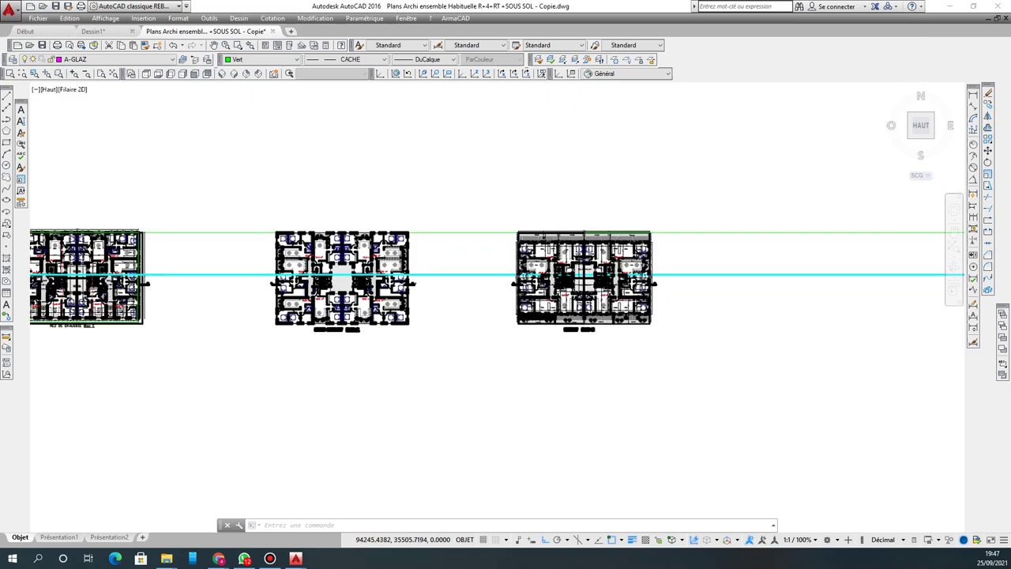
Step: Delete the green and cyan horizontal construction lines running through the aligned plans
left_click(788, 214)
left_click(737, 335)
key("Delete")
scroll(691, 289, "down", 2)
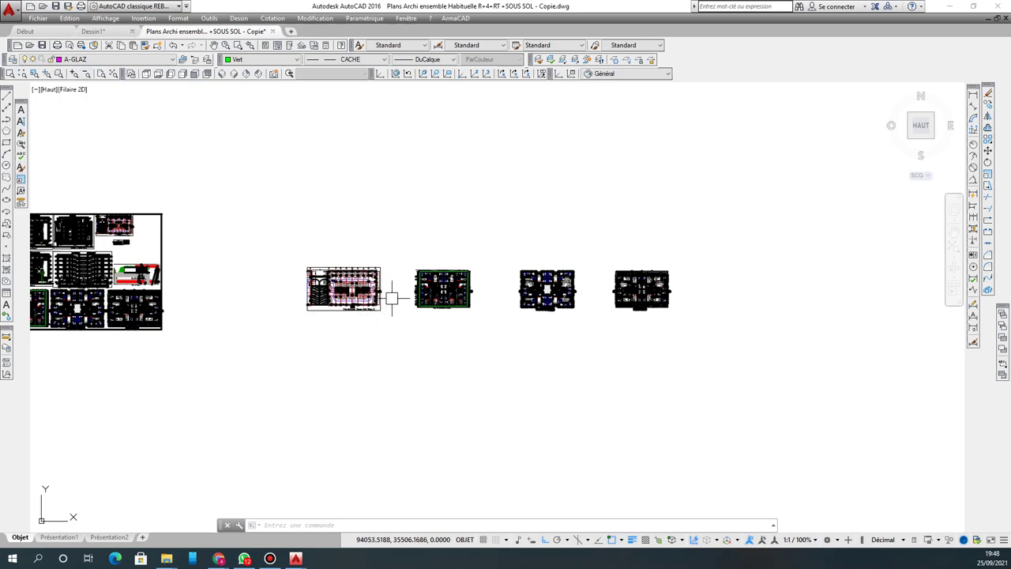
scroll(500, 286, "up", 6)
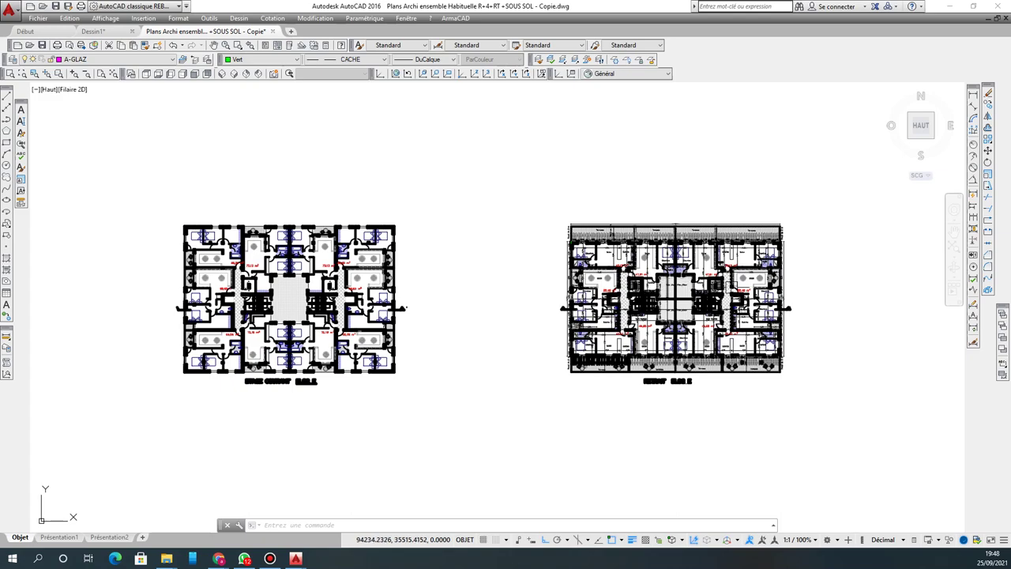
scroll(669, 315, "up", 3)
scroll(583, 275, "down", 5)
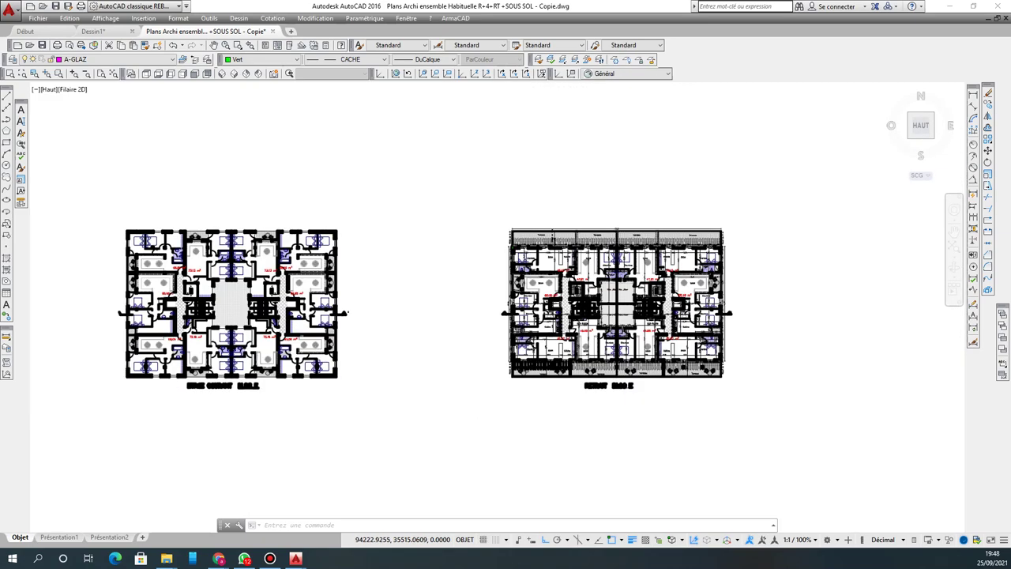
scroll(578, 286, "down", 2)
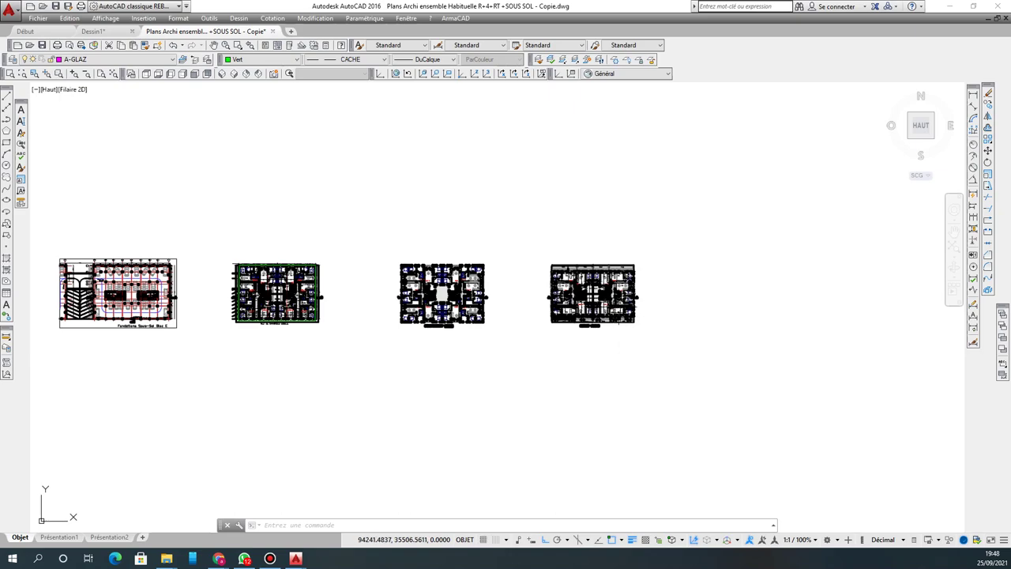
scroll(619, 277, "up", 5)
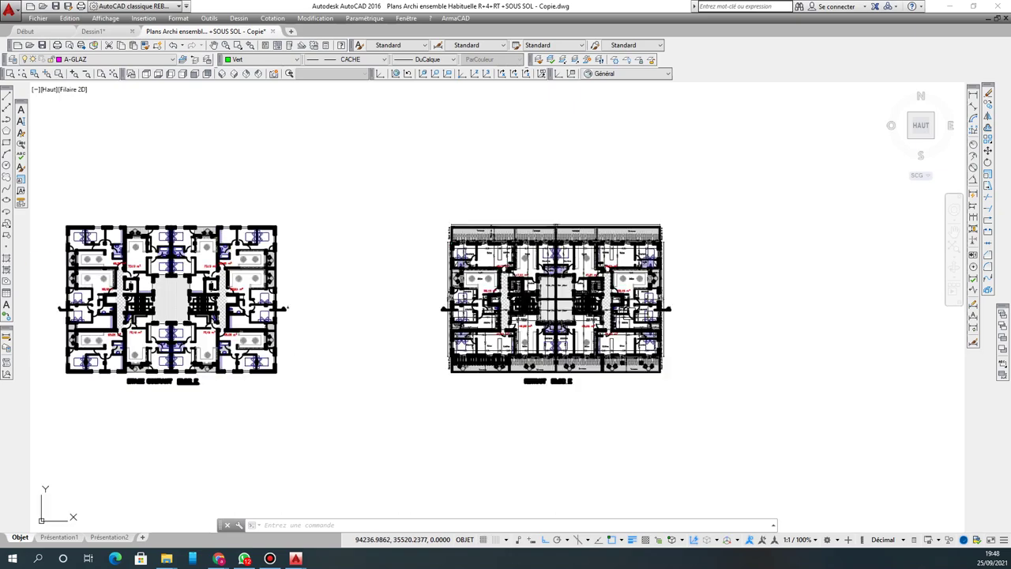
scroll(636, 278, "up", 6)
left_click(637, 293)
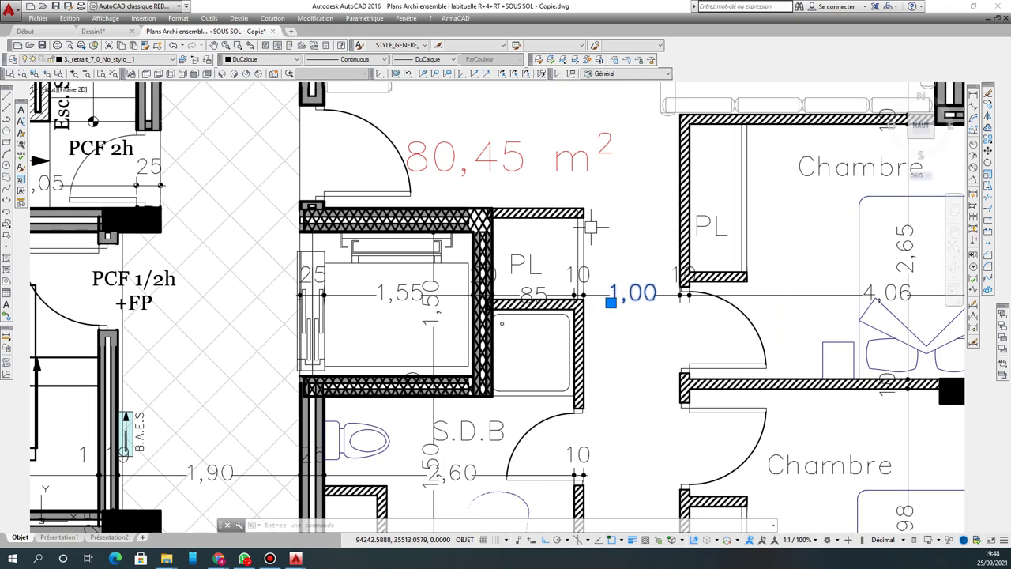
scroll(594, 288, "down", 6)
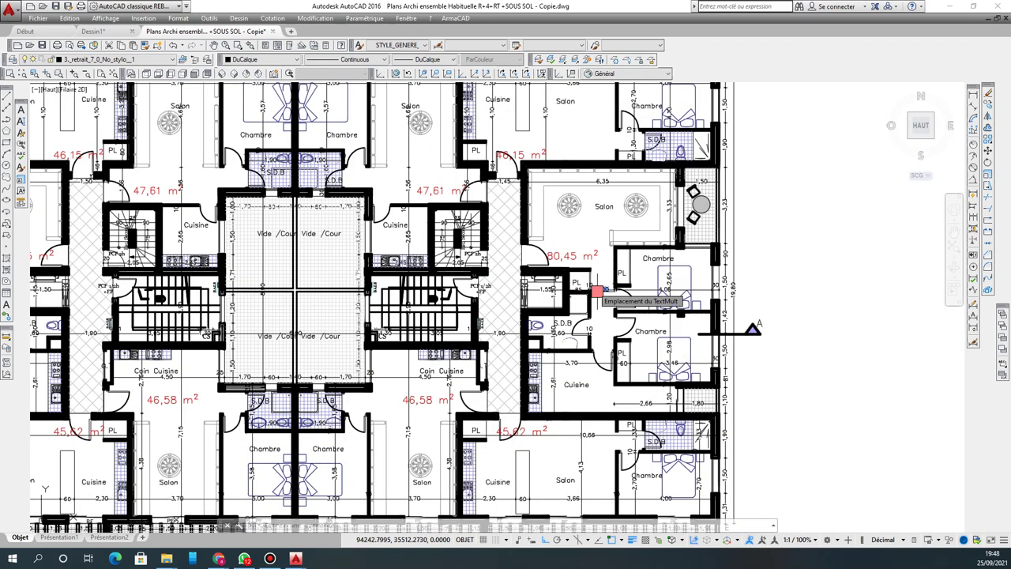
scroll(596, 290, "down", 6)
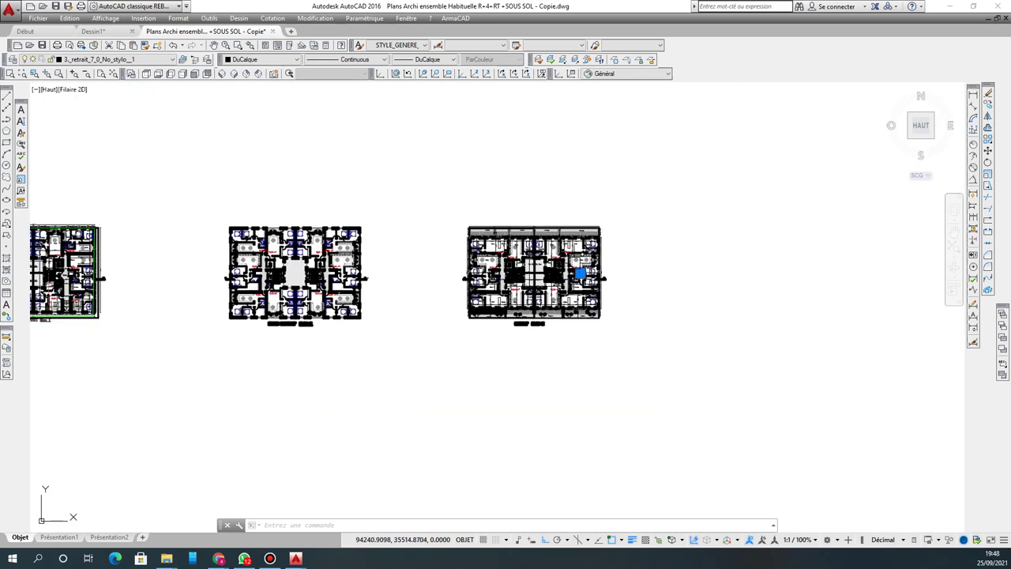
left_click(433, 188)
left_click(633, 377)
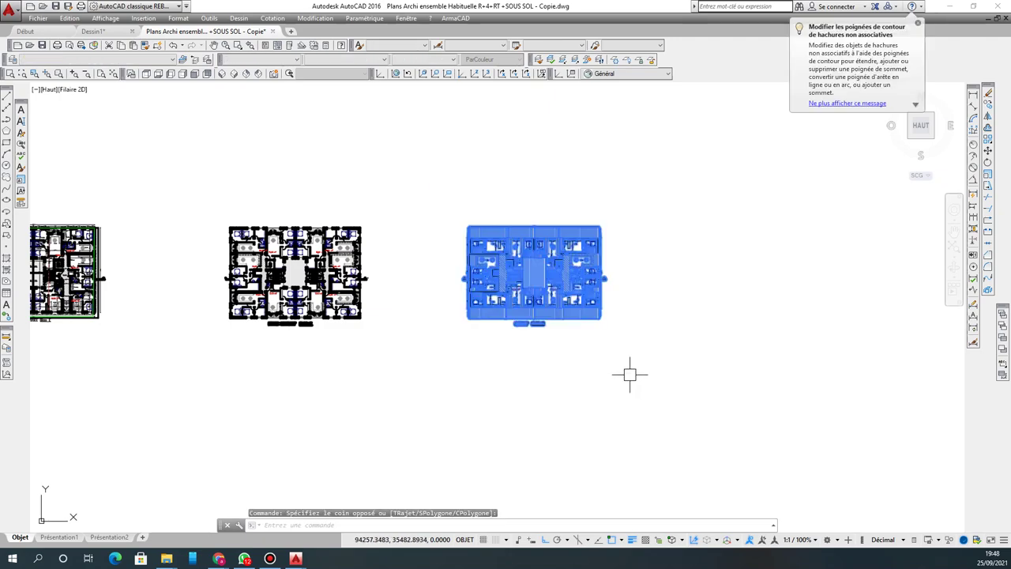
key("Escape")
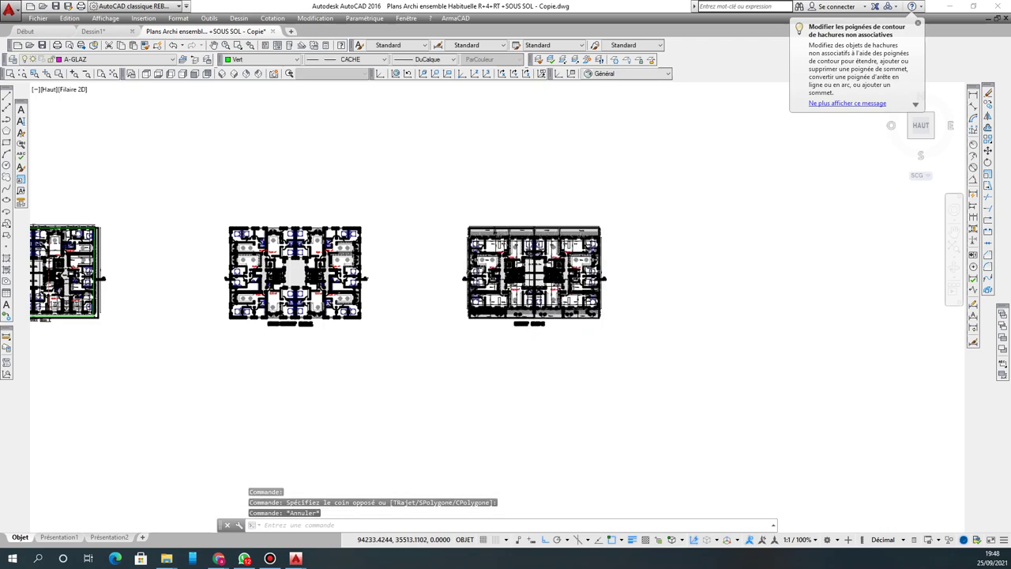
scroll(541, 258, "up", 8)
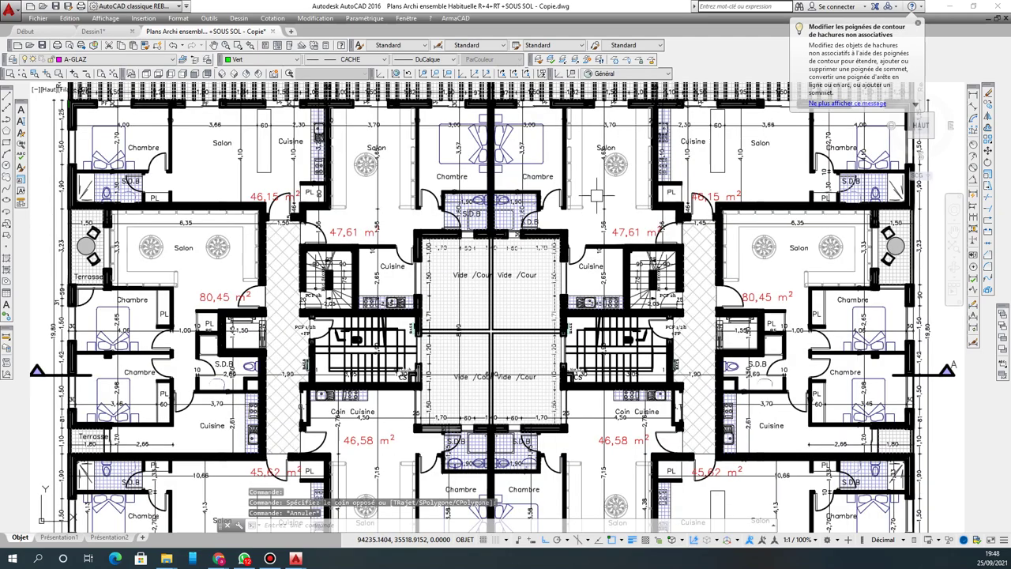
left_click(604, 191)
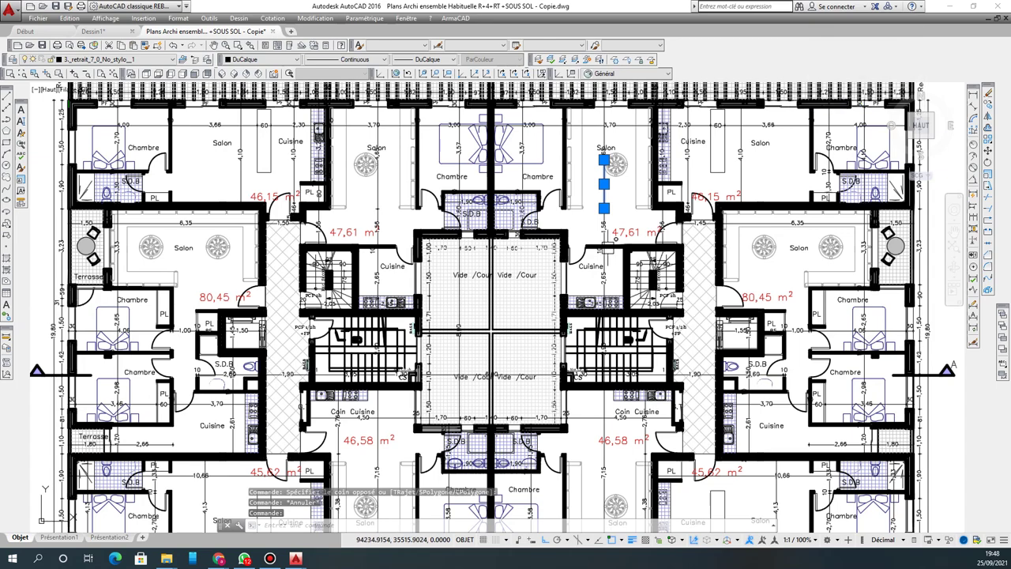
key("Escape")
scroll(539, 267, "down", 5)
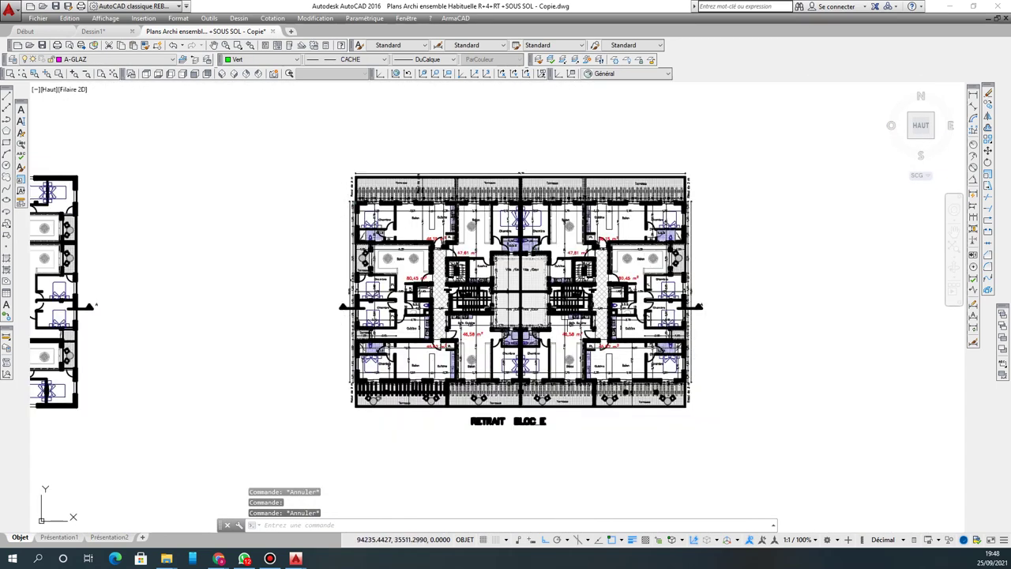
scroll(480, 233, "down", 2)
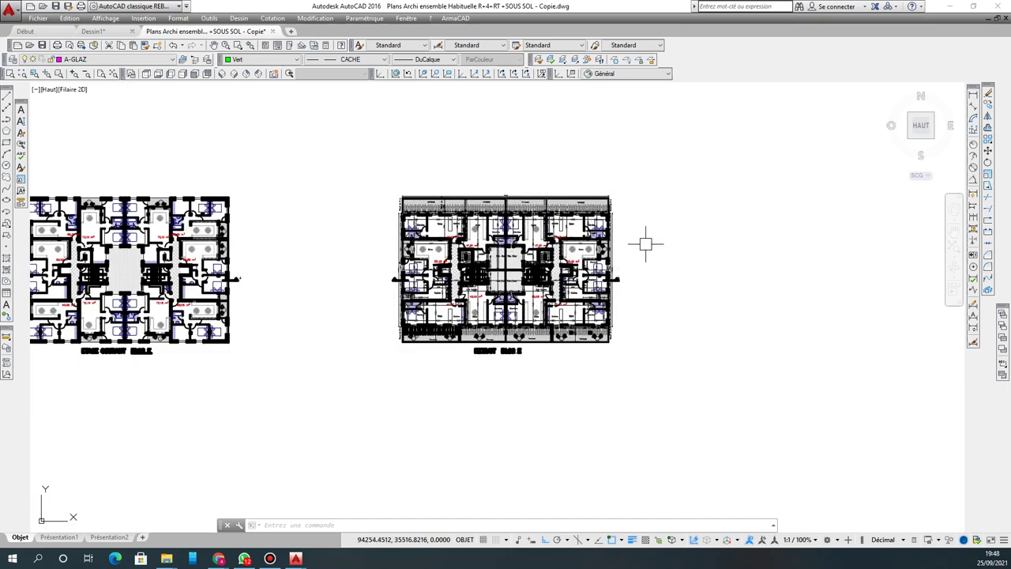
scroll(620, 324, "down", 4)
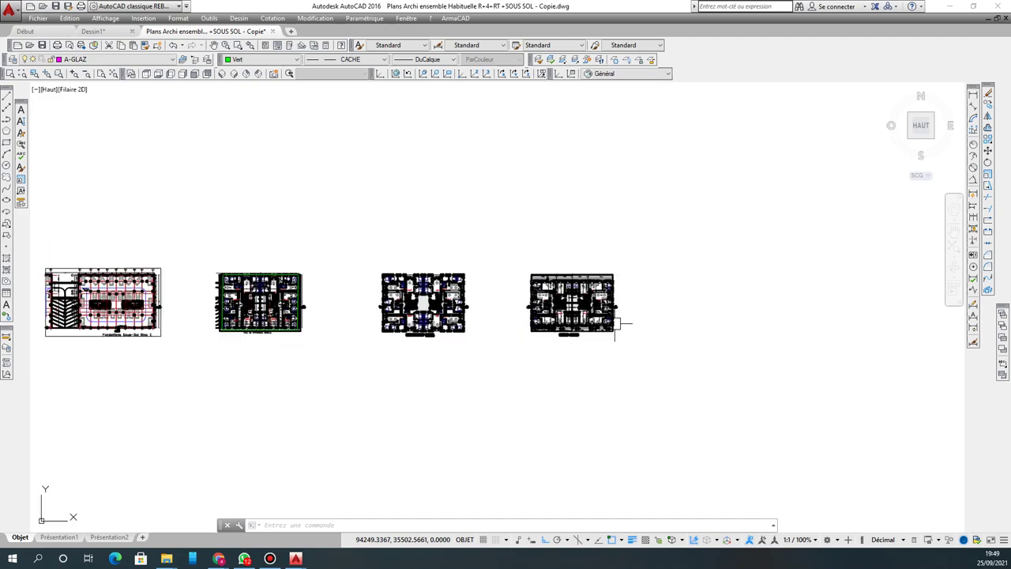
scroll(598, 328, "up", 7)
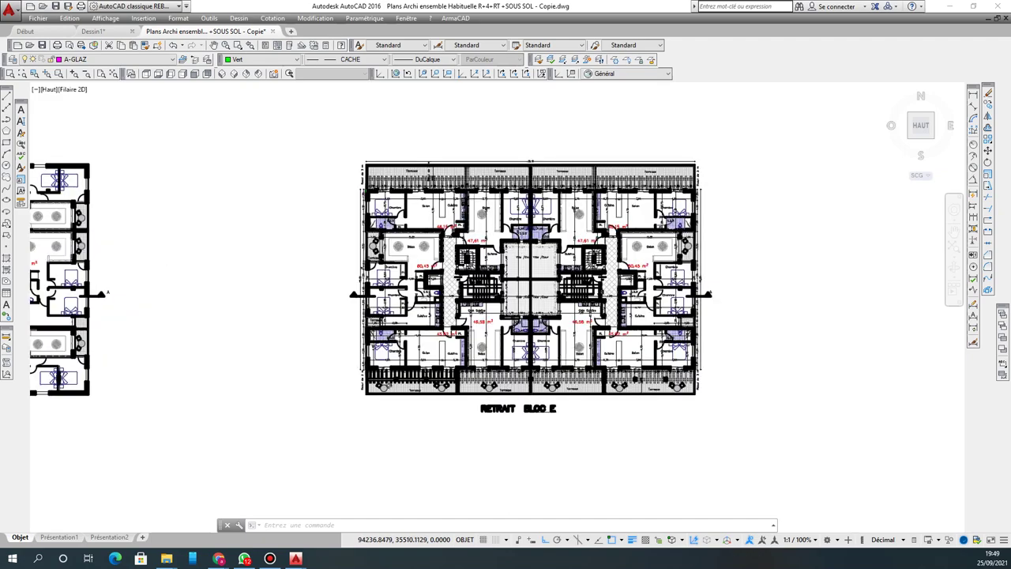
scroll(588, 312, "down", 3)
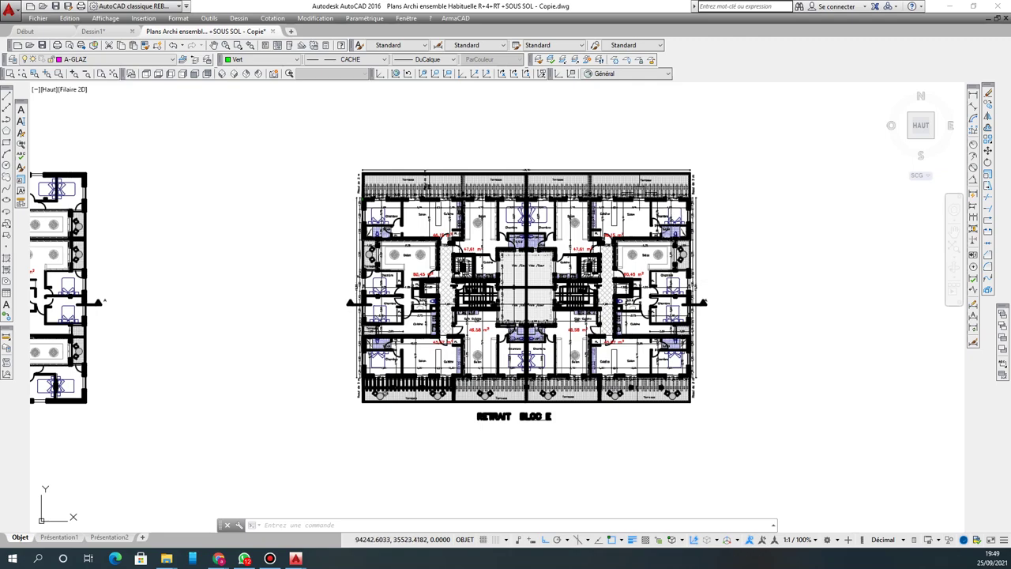
Step: Delete all texts similar to the 4,10 dimension text in the setback plan's living room, including the room labels
scroll(630, 215, "up", 4)
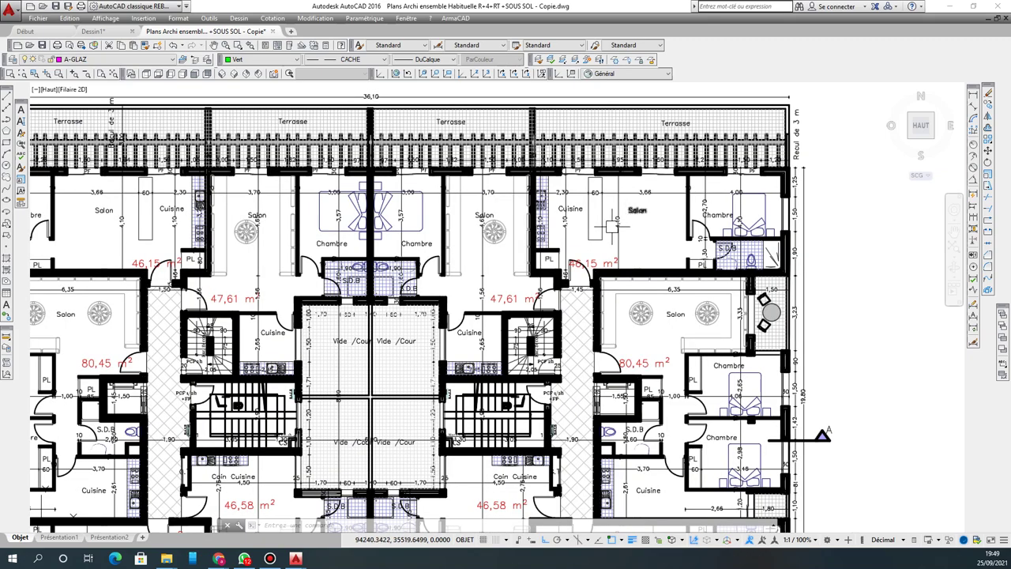
scroll(614, 225, "up", 4)
left_click(624, 216)
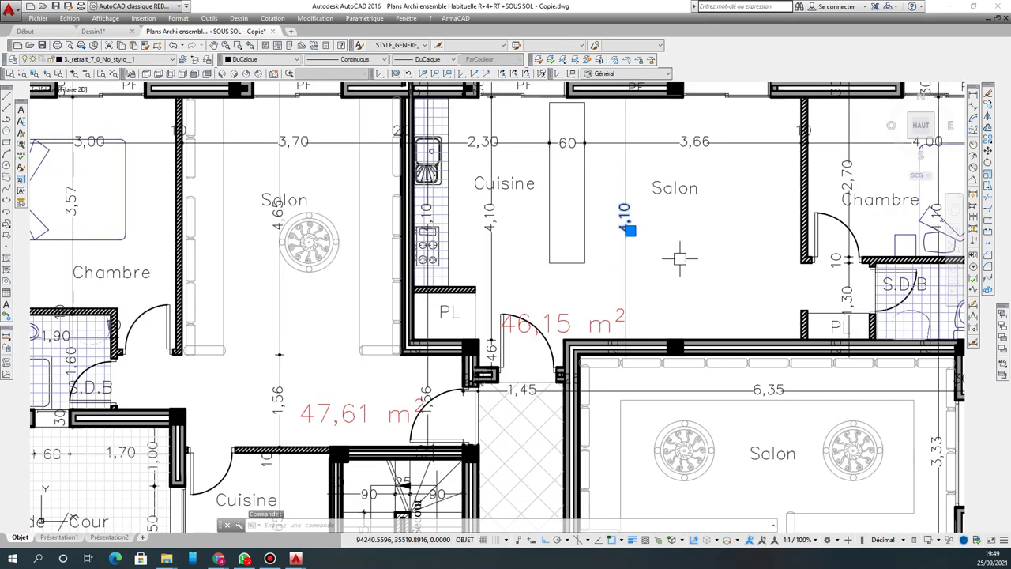
right_click(660, 229)
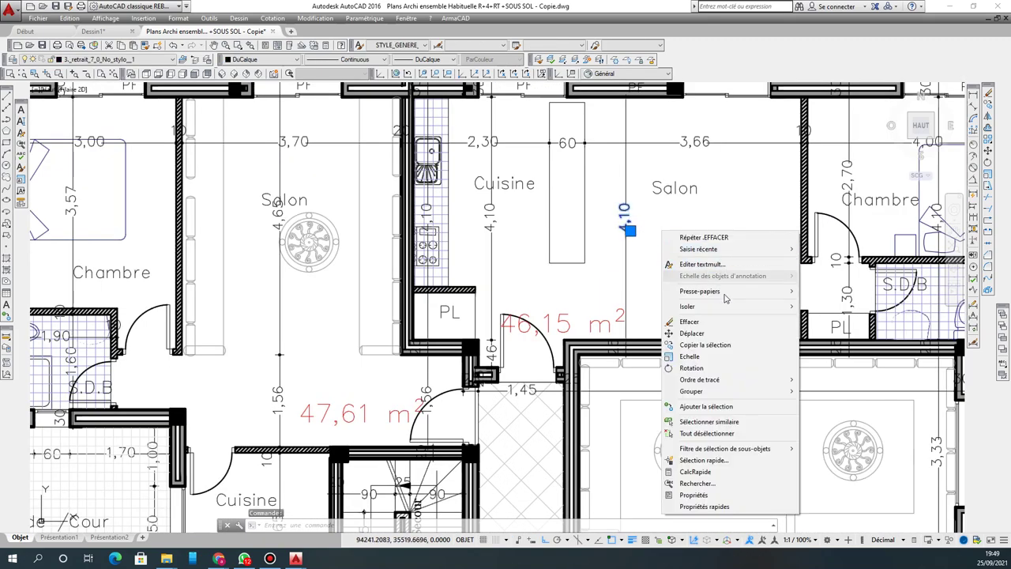
left_click(730, 421)
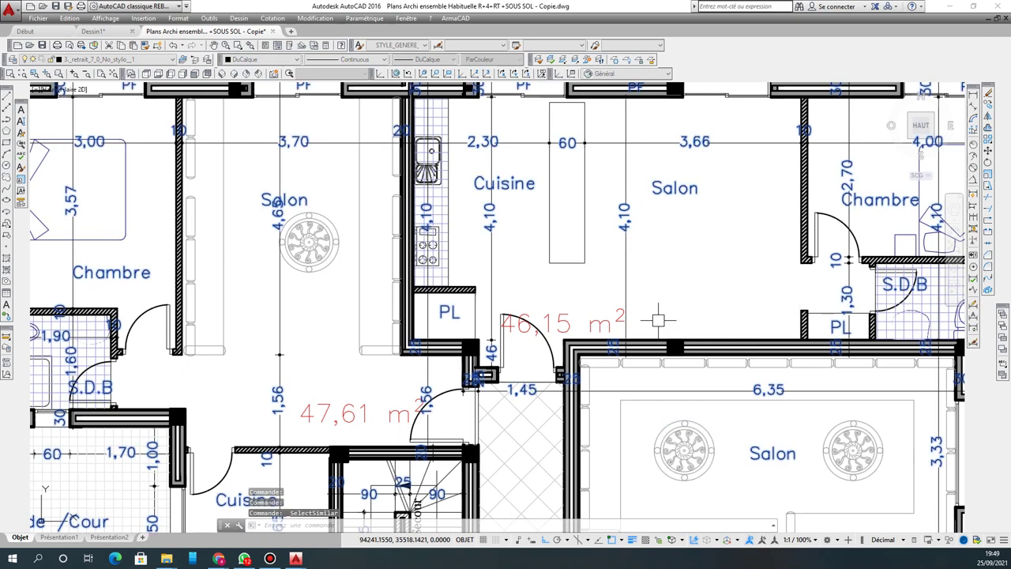
scroll(654, 315, "down", 4)
scroll(659, 158, "down", 2)
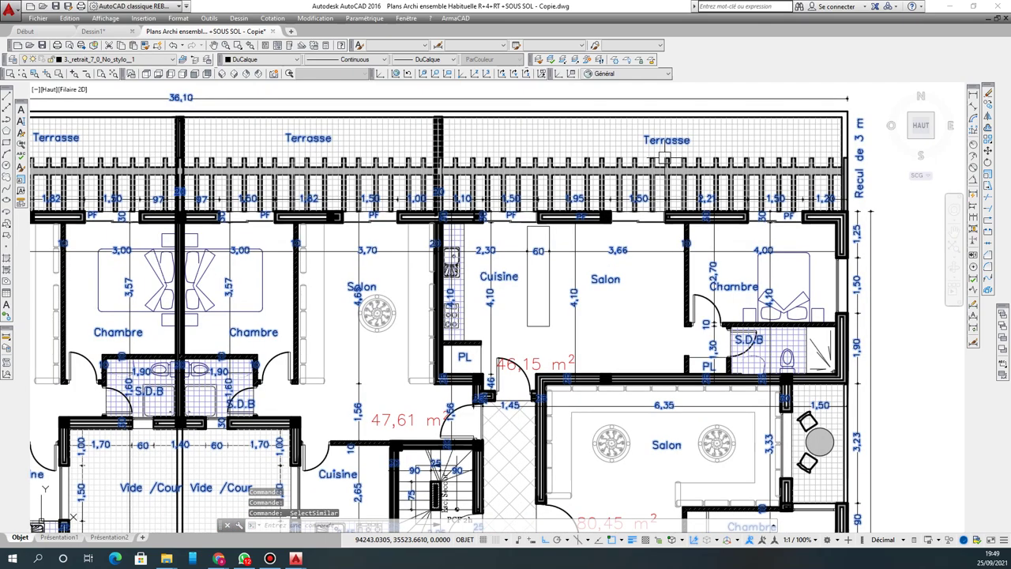
scroll(656, 166, "down", 3)
scroll(624, 215, "down", 2)
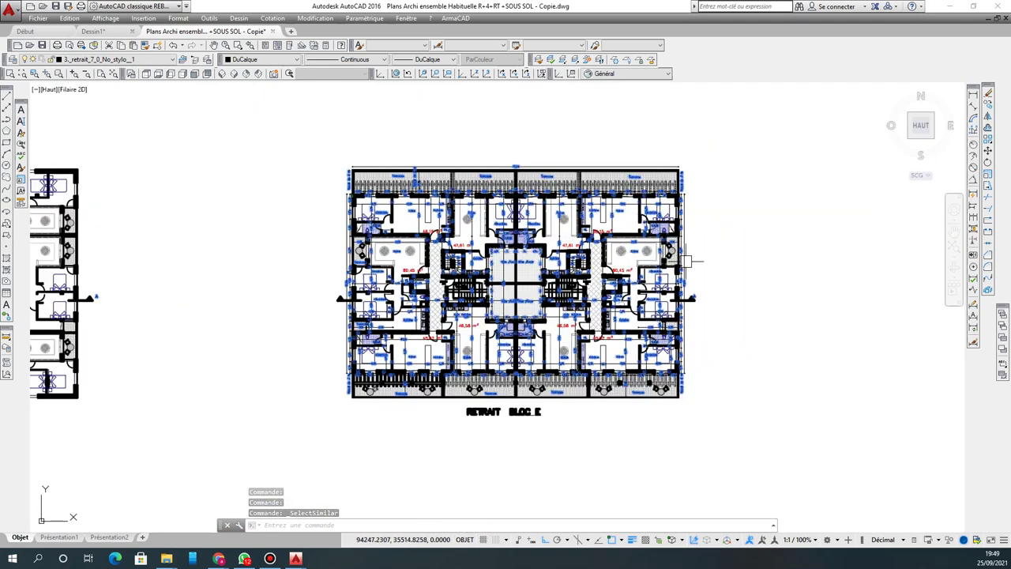
scroll(569, 237, "down", 5)
scroll(552, 249, "down", 2)
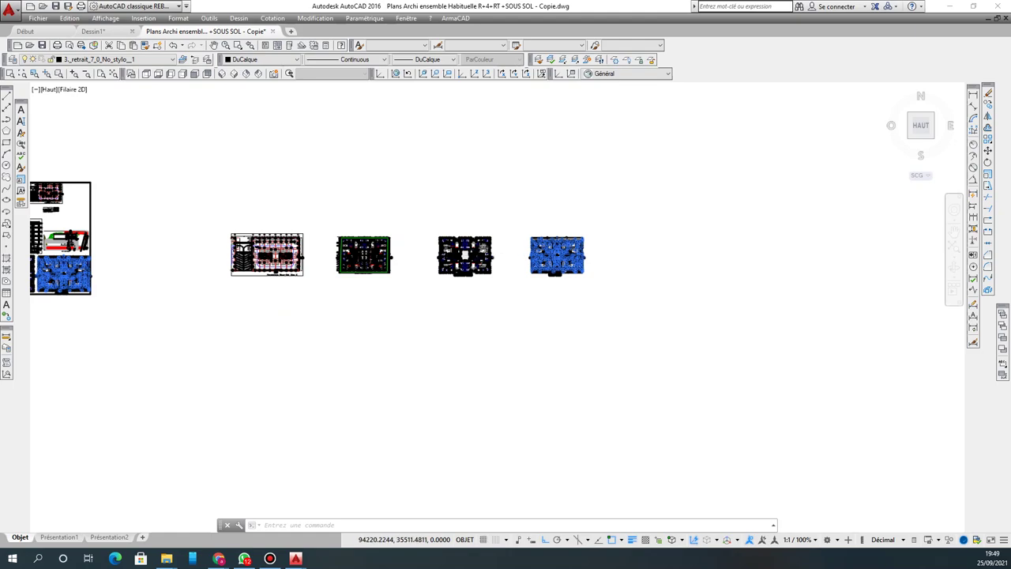
scroll(527, 255, "down", 2)
scroll(525, 255, "up", 4)
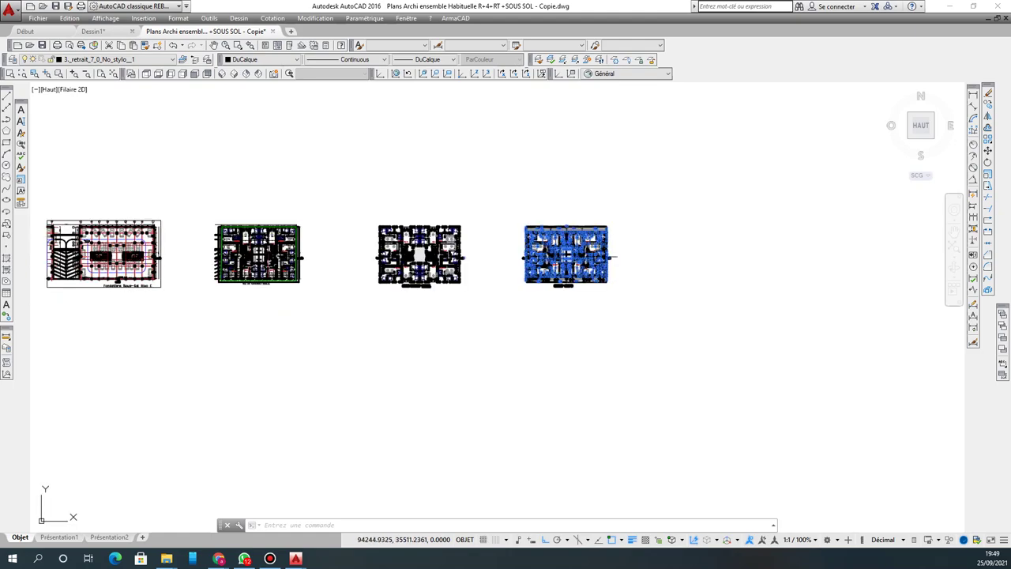
key("Delete")
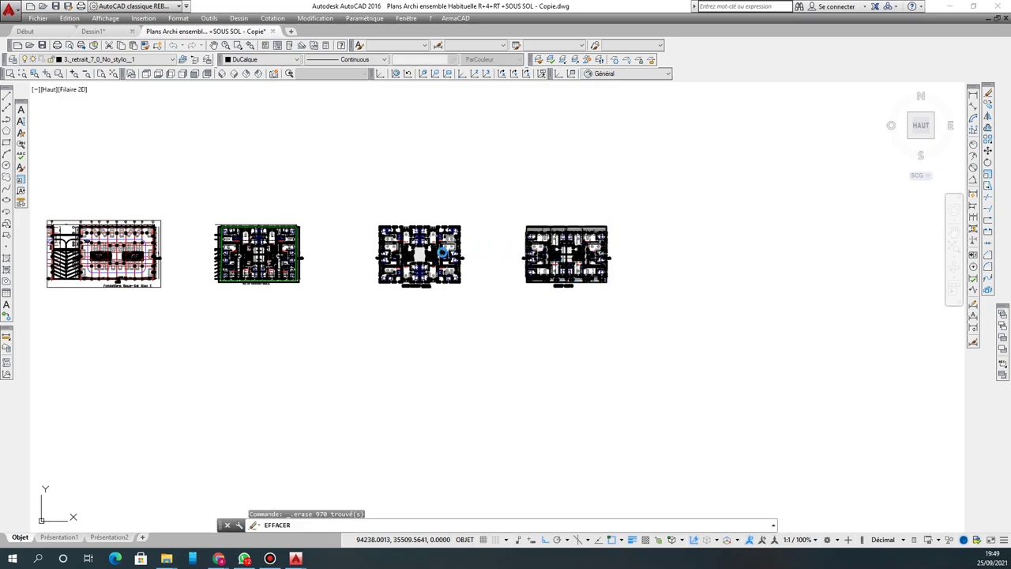
Step: Check the copied setback plan for dimension lines and ticks left after the text removal
scroll(442, 251, "up", 3)
scroll(474, 254, "down", 5)
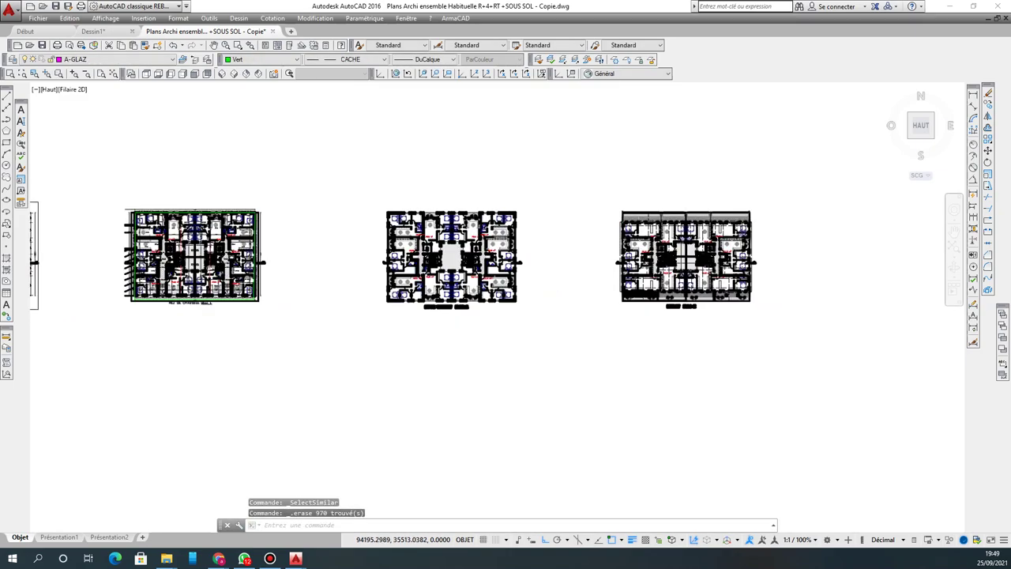
scroll(490, 255, "up", 9)
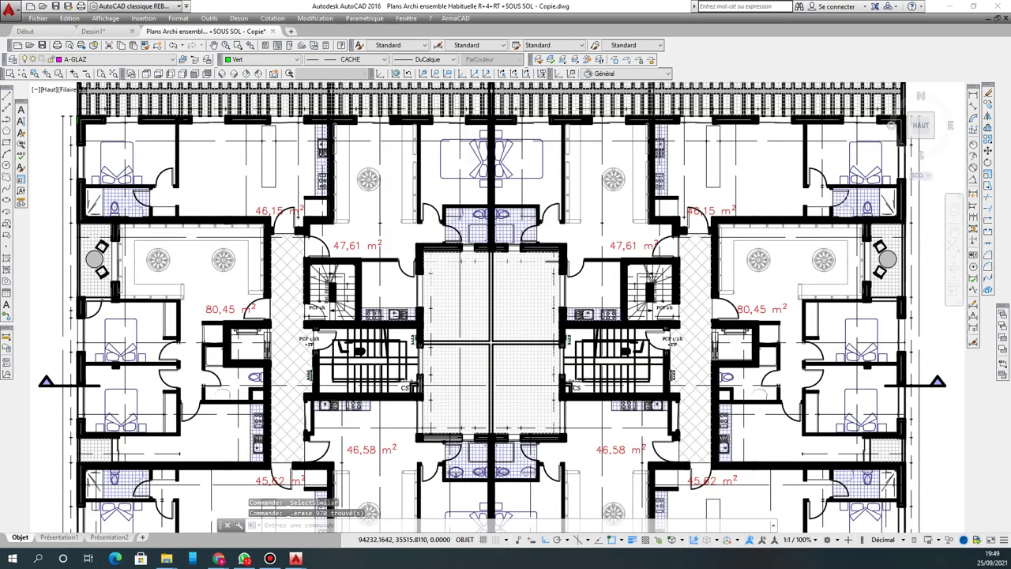
scroll(540, 258, "down", 5)
scroll(425, 239, "up", 6)
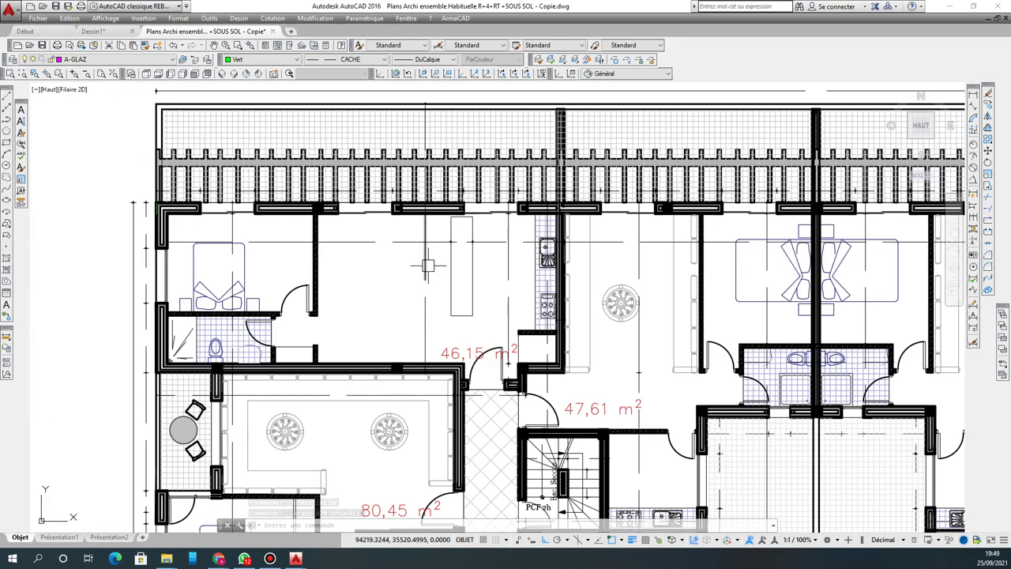
scroll(425, 239, "down", 5)
scroll(320, 236, "up", 5)
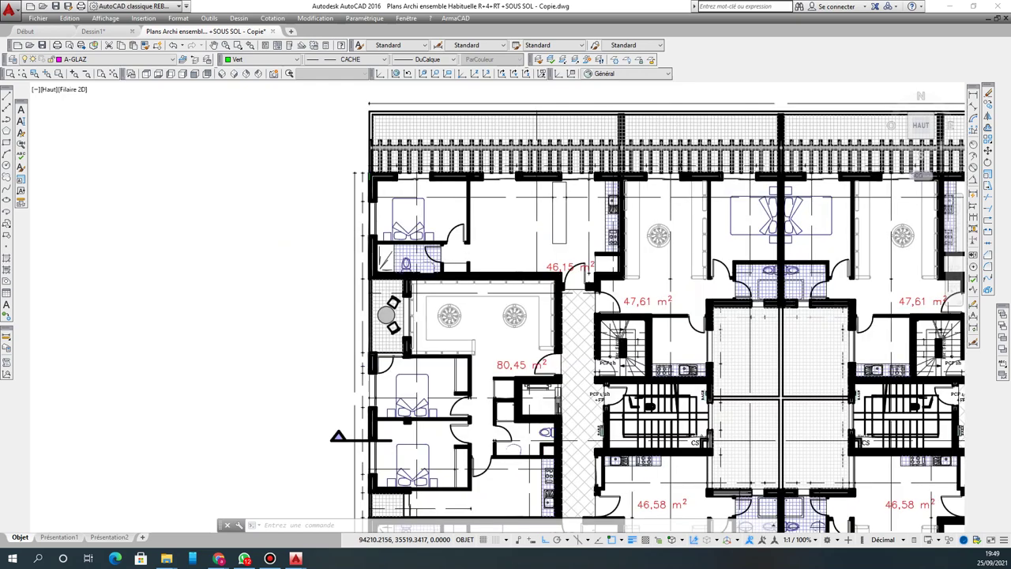
Step: Try selecting all lines similar to the setback plan's outer vertical dimension line, inspect the selection around the stairs, and clear it
left_click(364, 265)
right_click(305, 240)
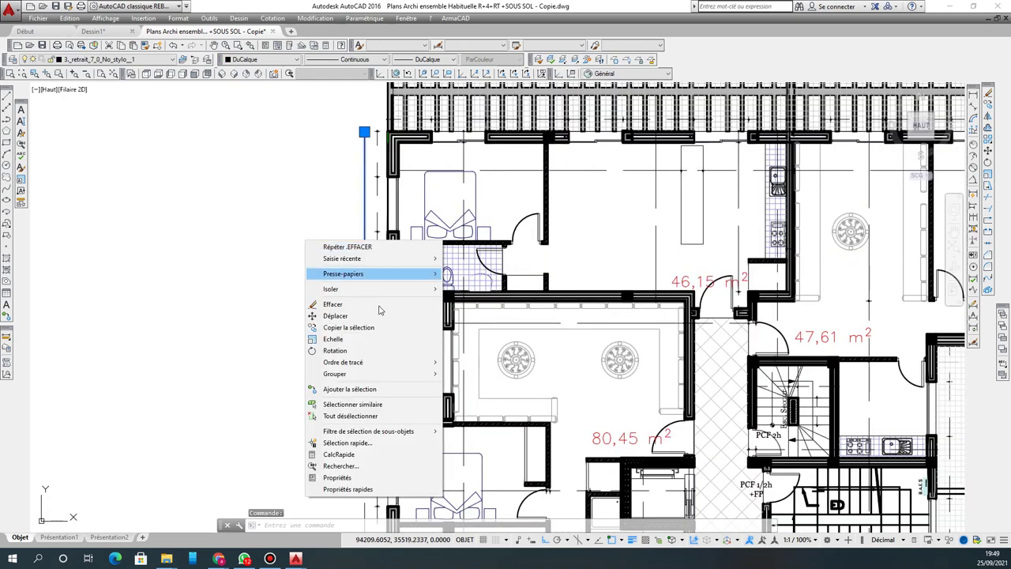
left_click(375, 407)
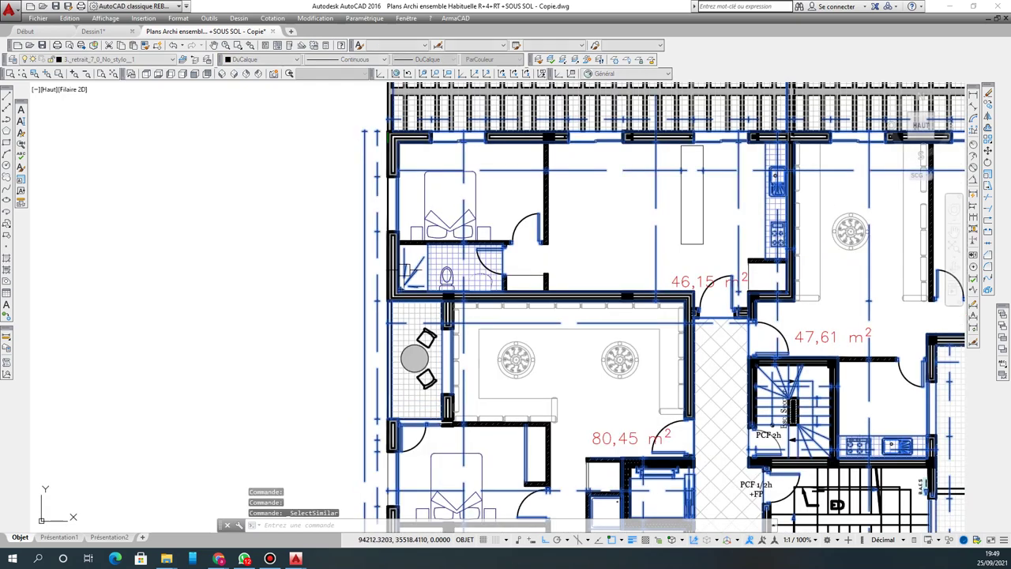
scroll(472, 243, "down", 4)
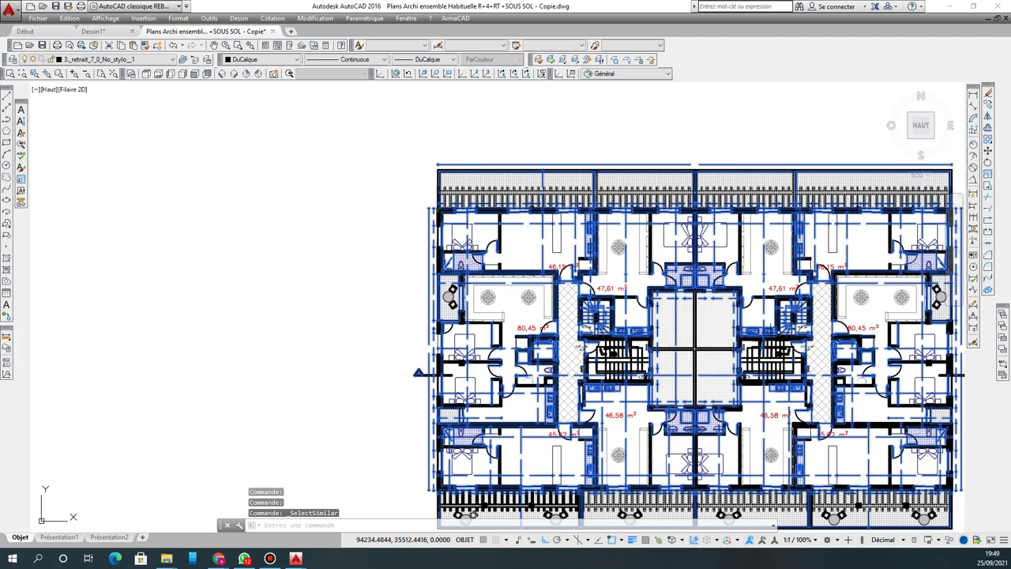
scroll(761, 312, "up", 7)
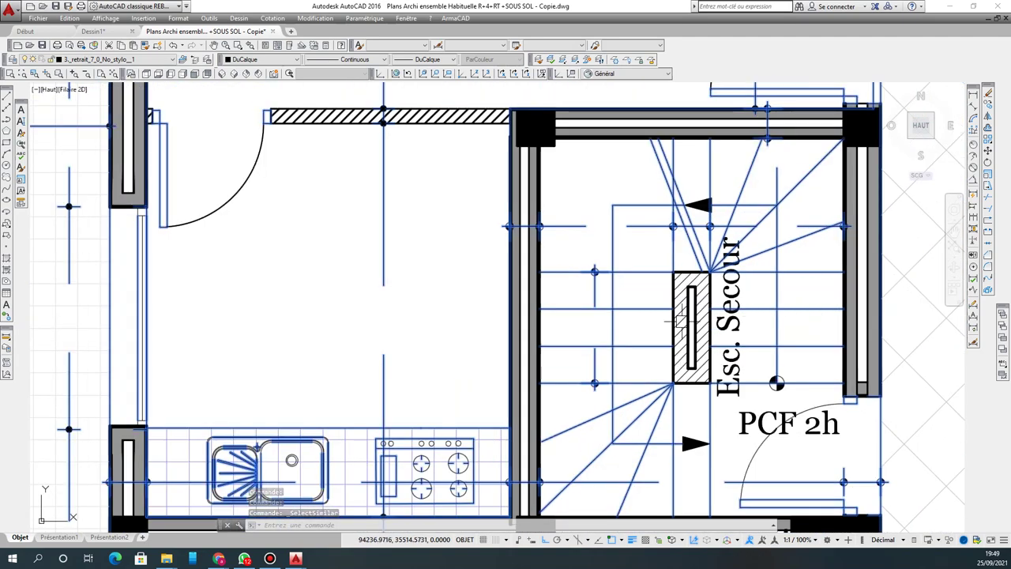
scroll(617, 310, "down", 2)
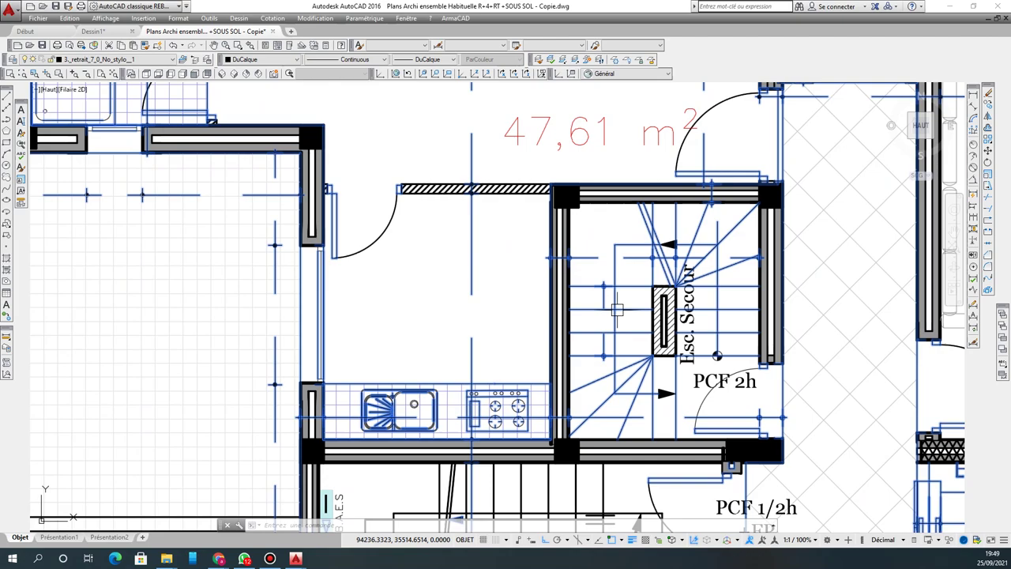
scroll(581, 319, "down", 4)
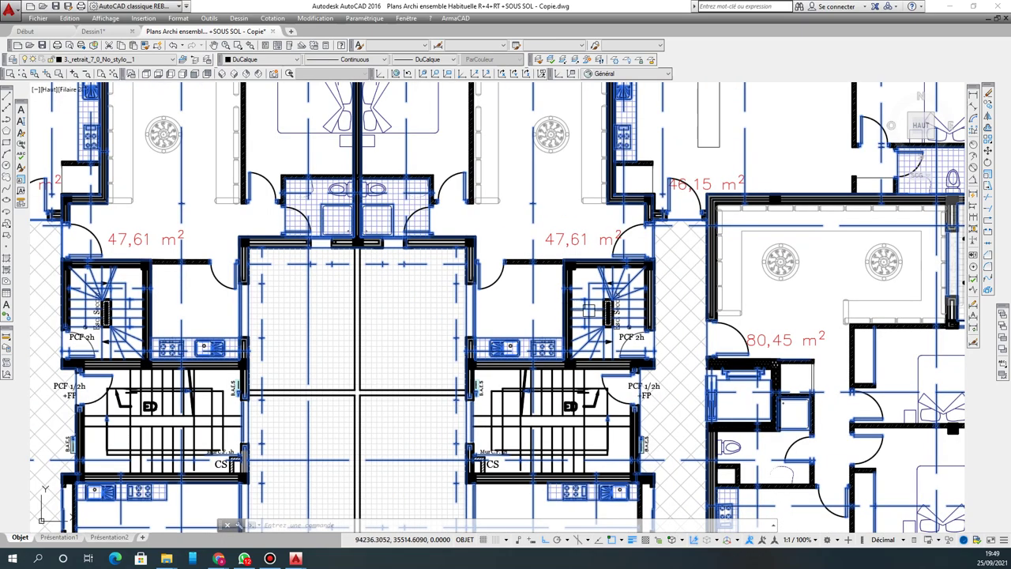
scroll(604, 309, "up", 4)
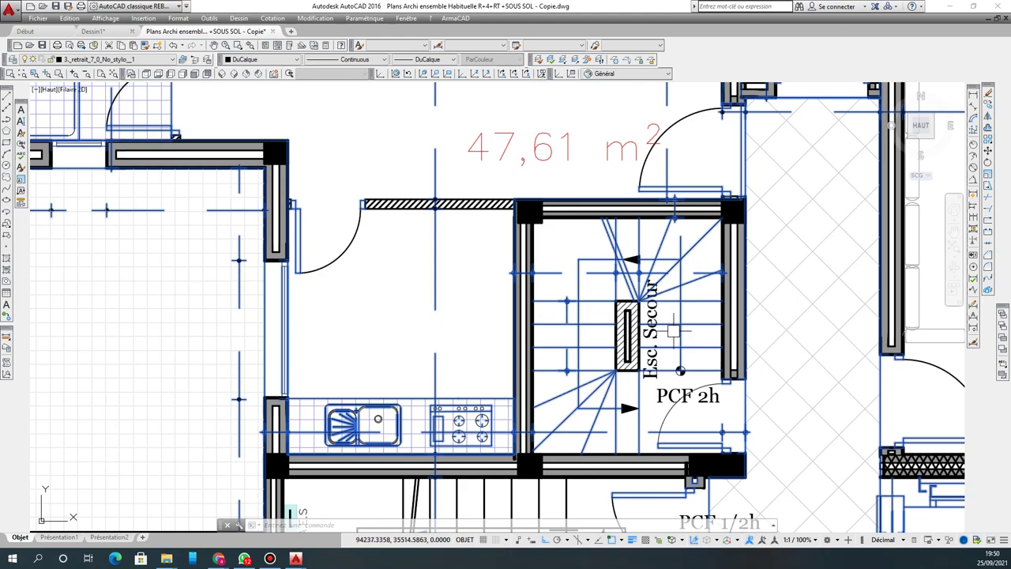
scroll(604, 331, "down", 7)
scroll(589, 364, "up", 7)
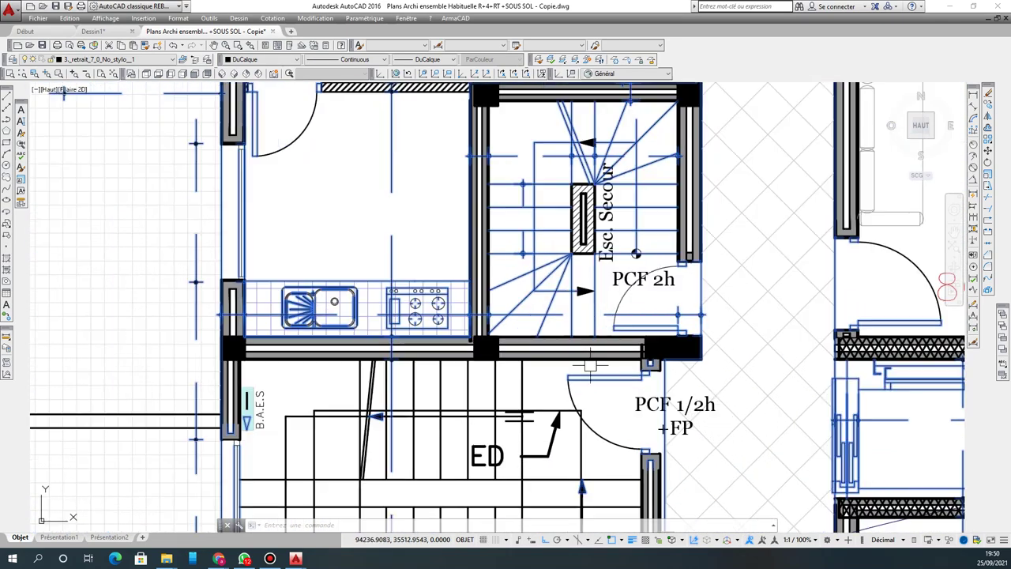
key("Escape")
scroll(613, 363, "down", 10)
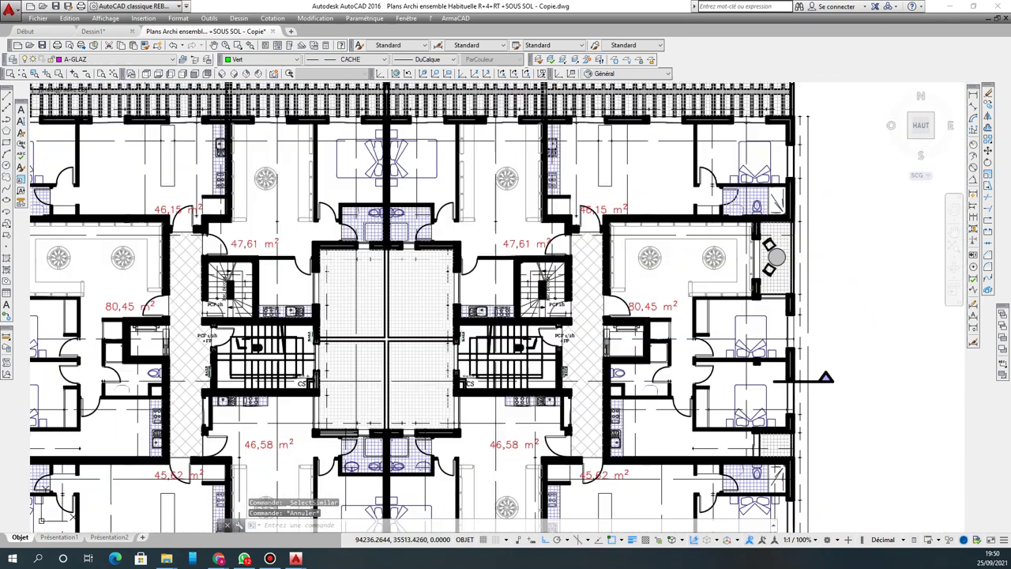
scroll(617, 266, "down", 5)
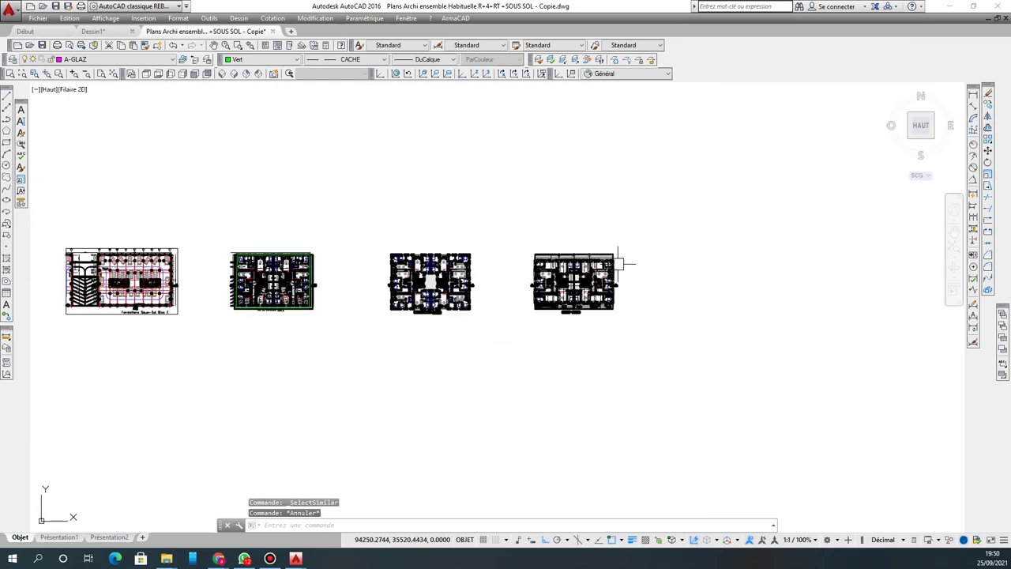
left_click(56, 230)
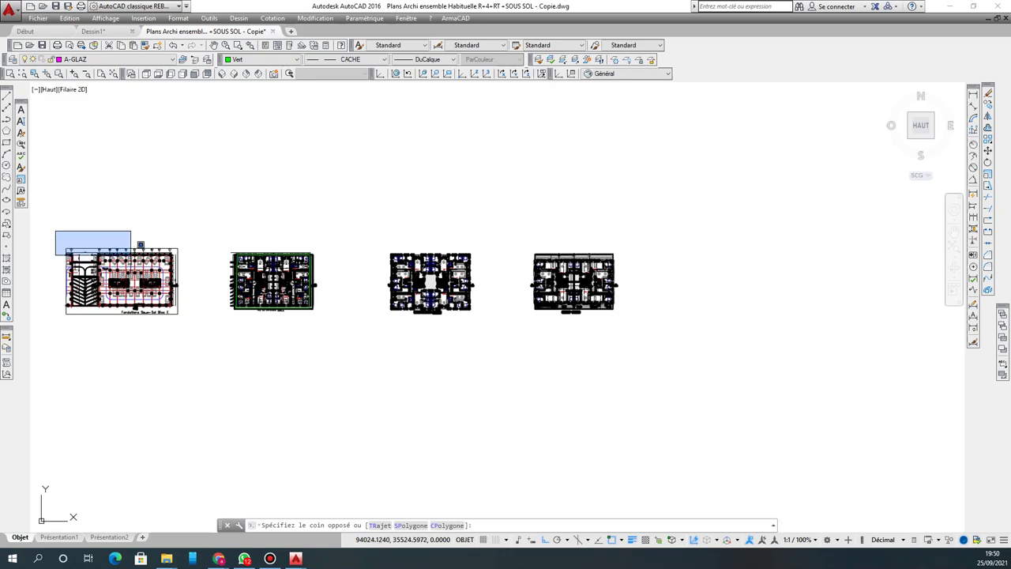
left_click(147, 211)
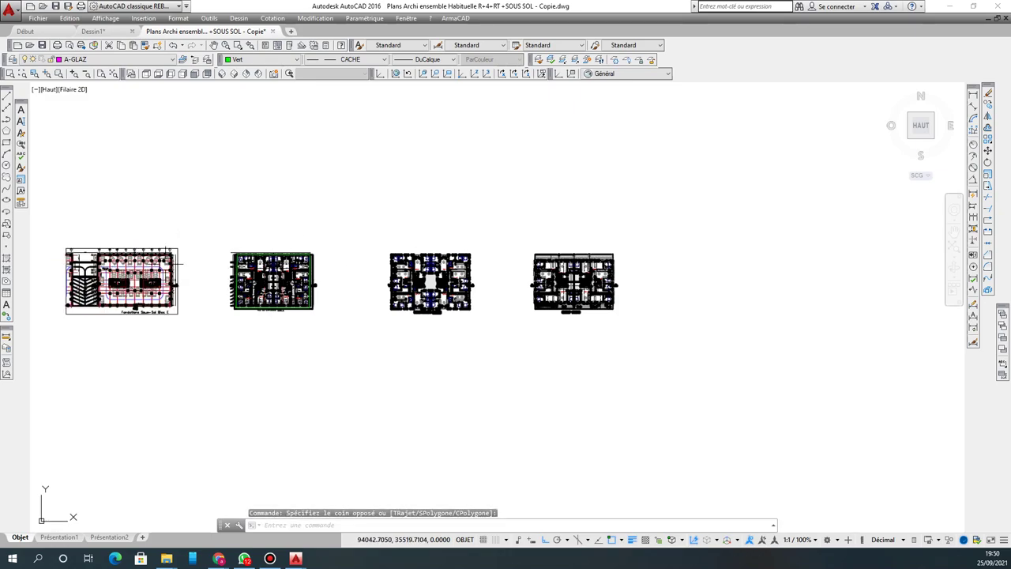
scroll(156, 256, "up", 2)
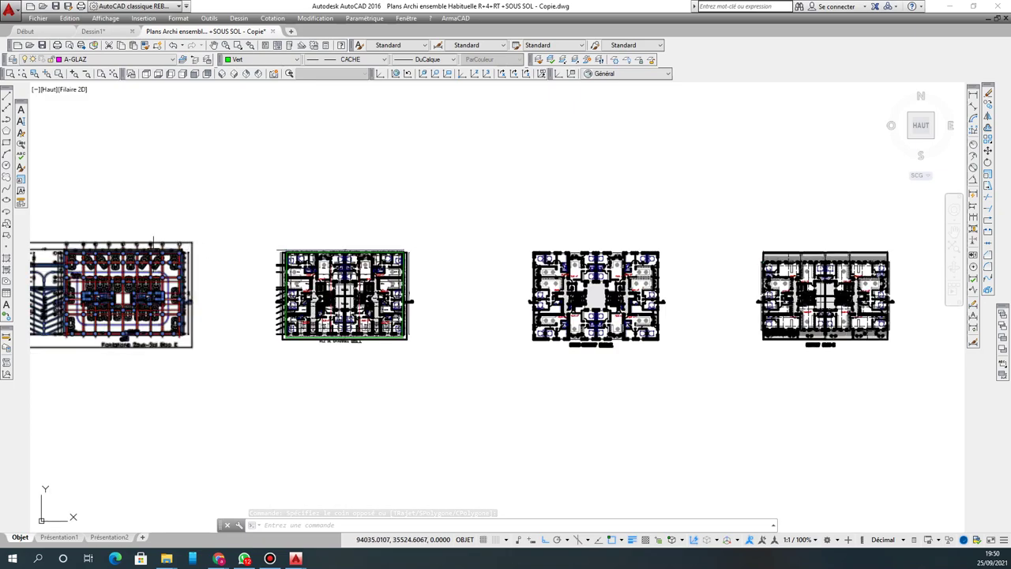
left_click(186, 251)
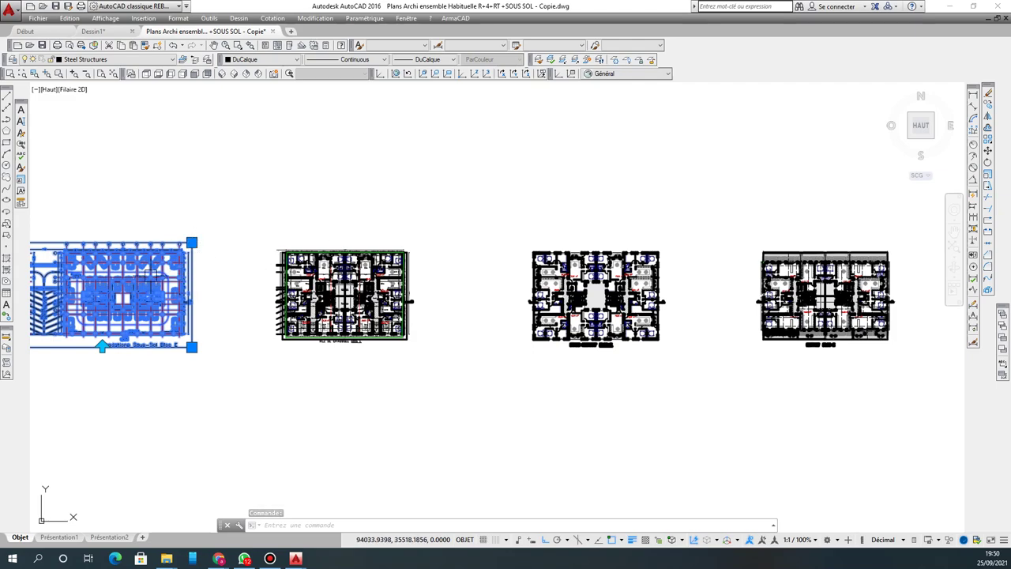
left_click(347, 261)
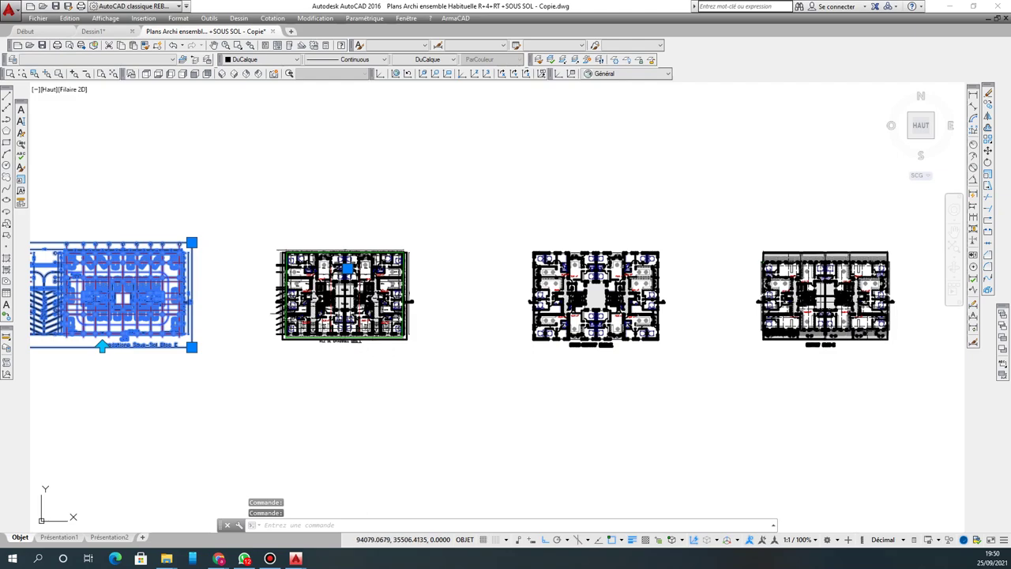
key("Escape")
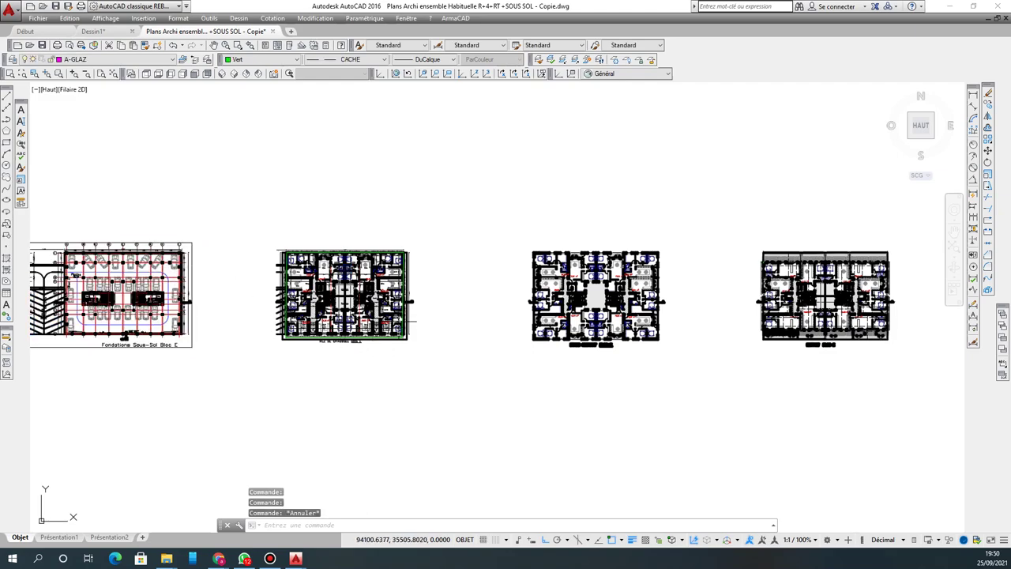
Step: Set the colour of all objects in the ground-floor, typical-floor and setback plan copies to grey index colour 253
scroll(484, 308, "down", 1)
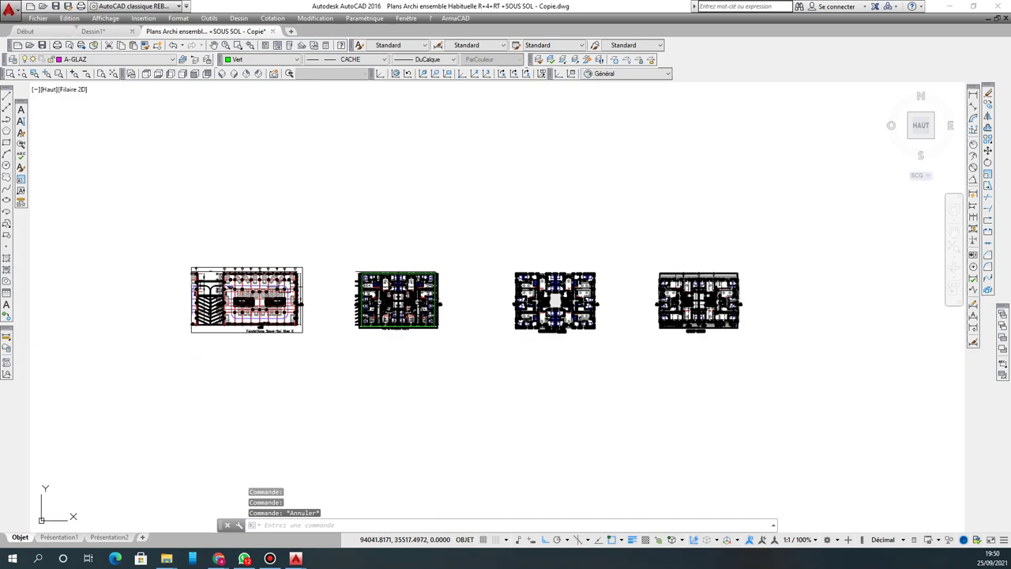
left_click(349, 250)
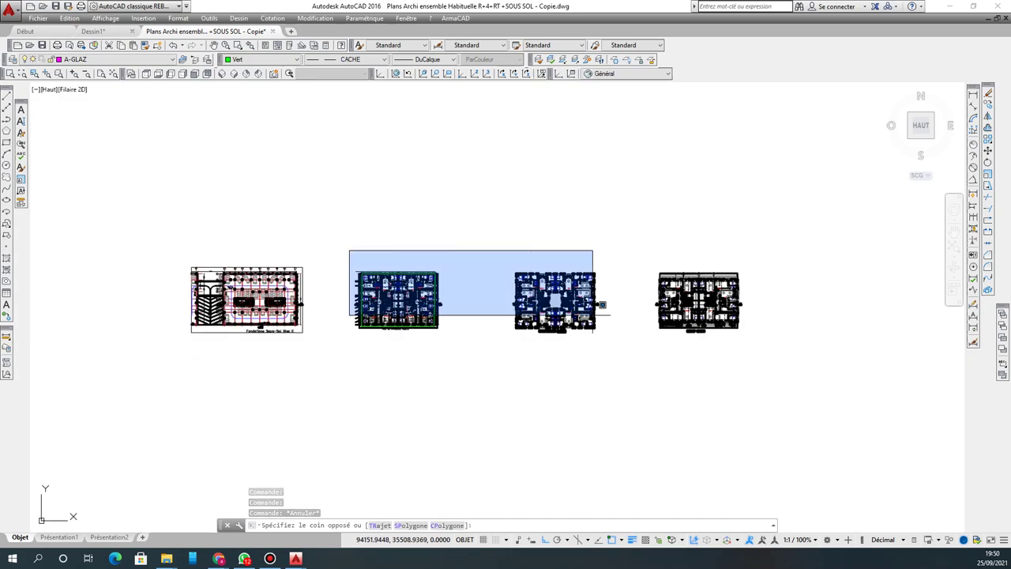
left_click(773, 367)
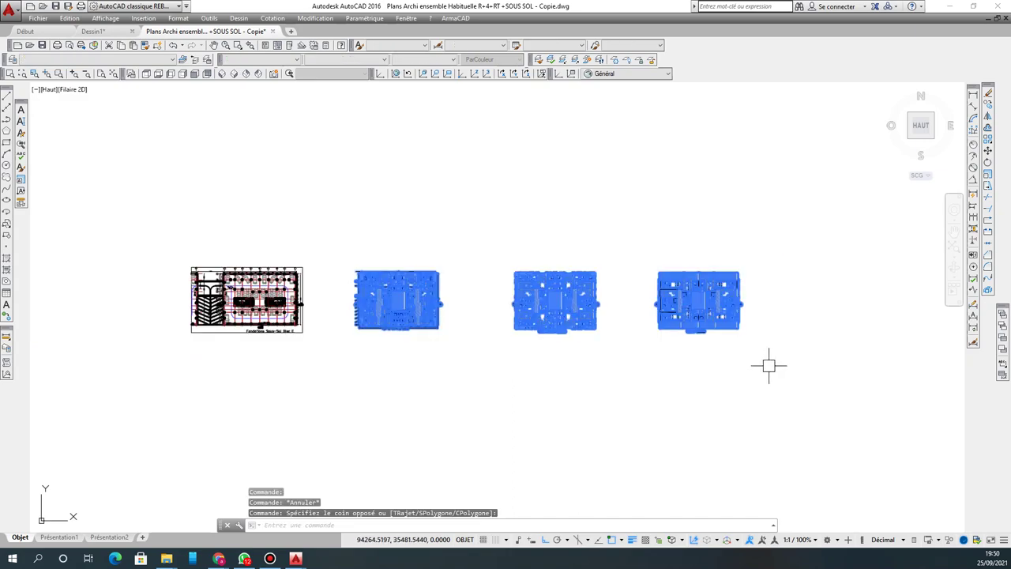
left_click(267, 60)
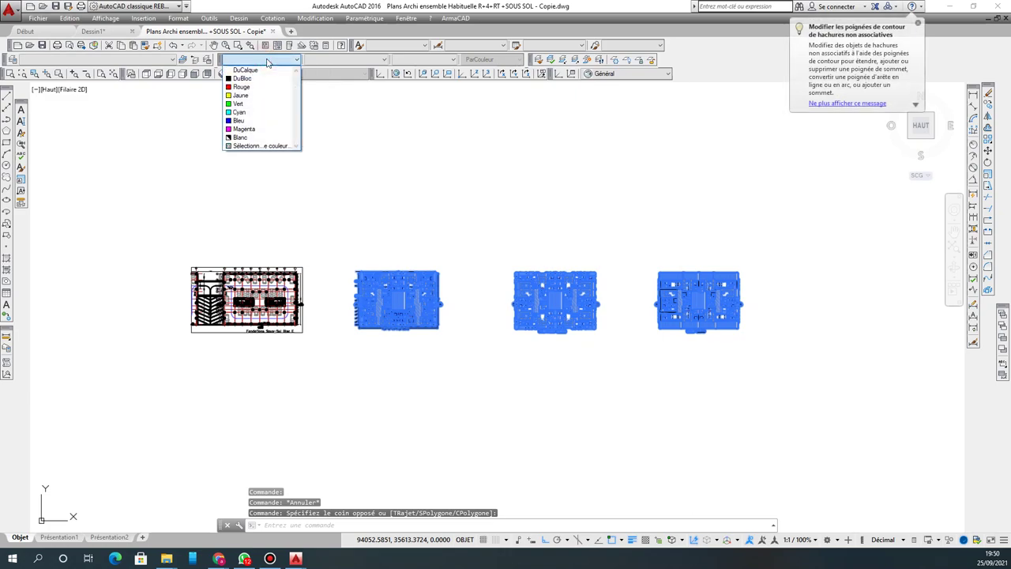
left_click(259, 147)
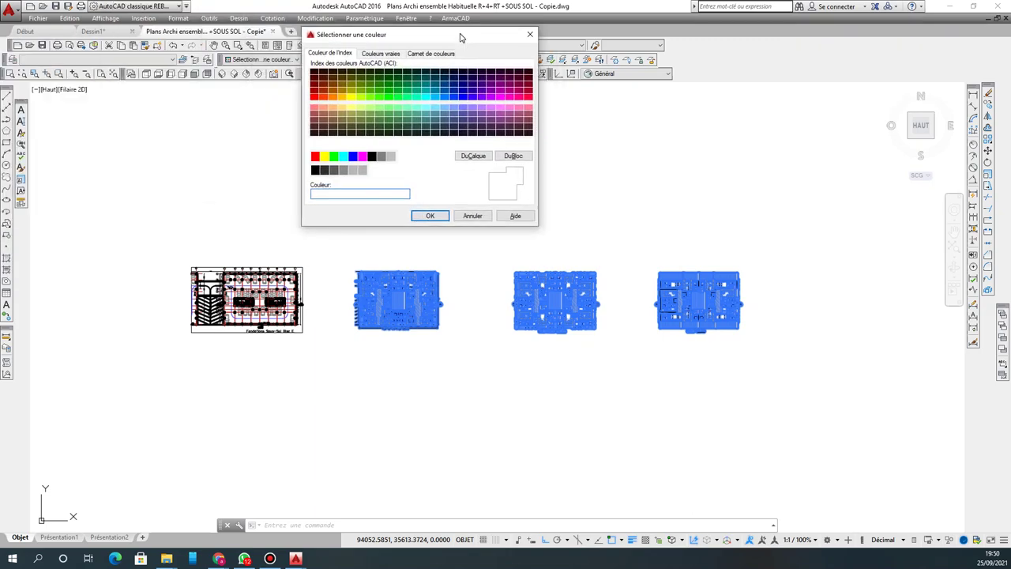
left_click(343, 171)
left_click(431, 216)
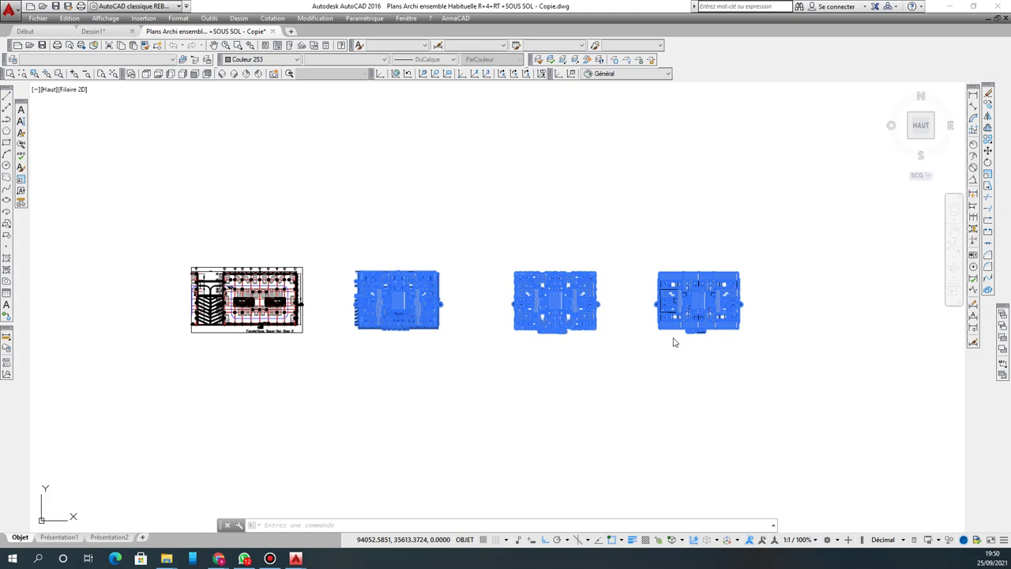
scroll(696, 333, "up", 6)
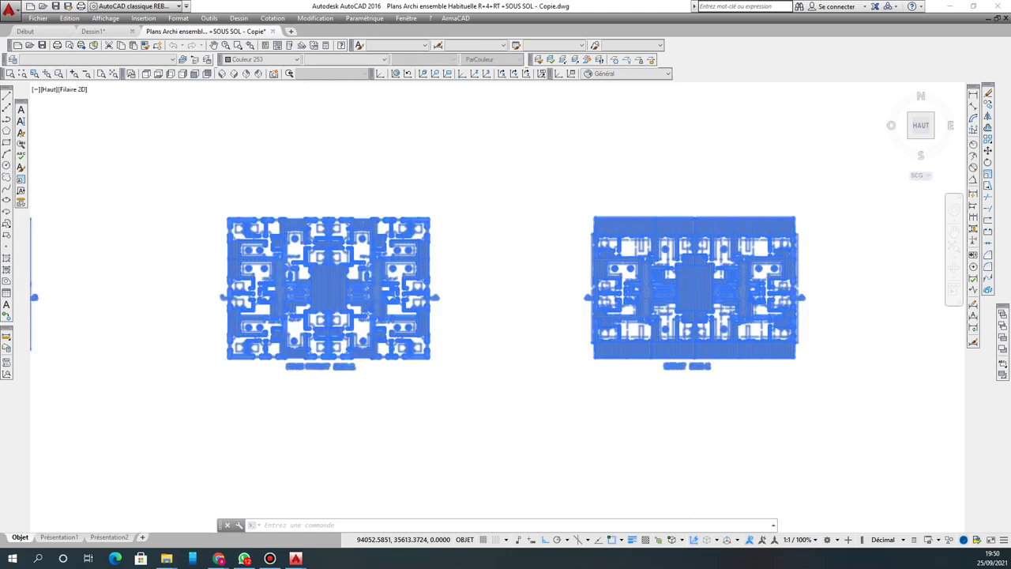
left_click(484, 297)
key("Escape")
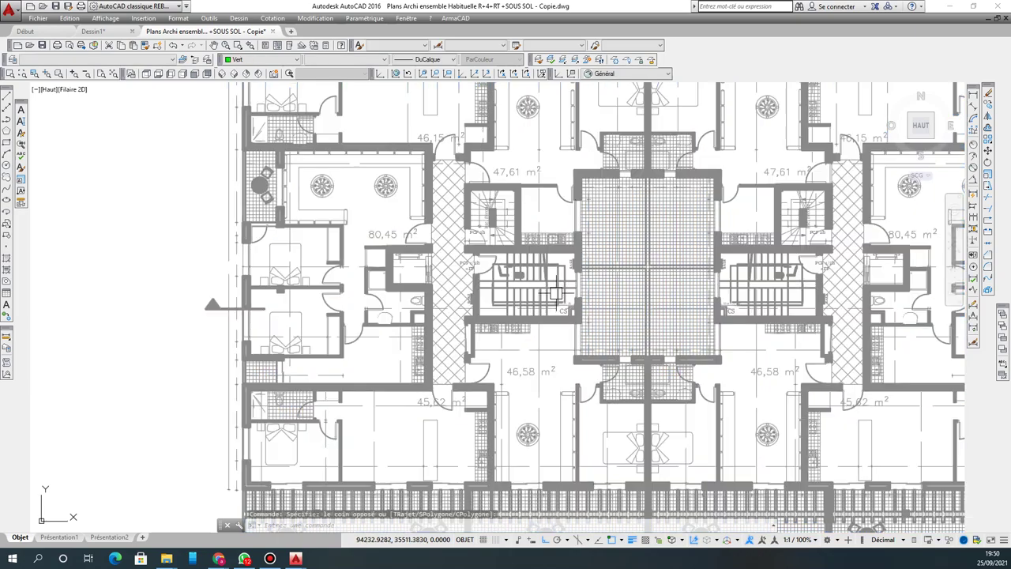
Step: Examine the recoloured setback plan up close, then compare it with the other aligned plan copies
scroll(483, 297, "down", 5)
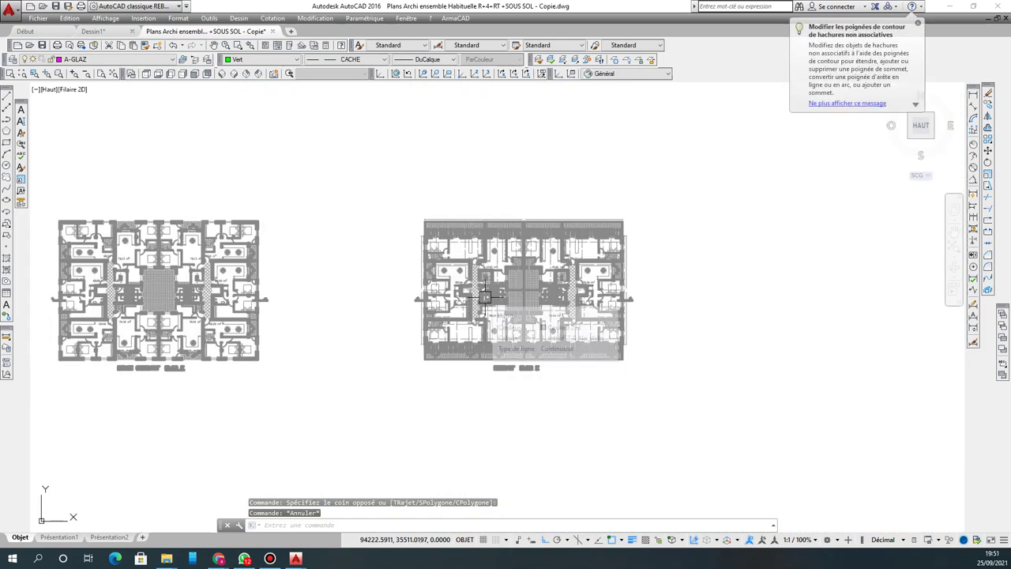
scroll(483, 297, "down", 2)
scroll(590, 277, "up", 6)
scroll(591, 276, "up", 2)
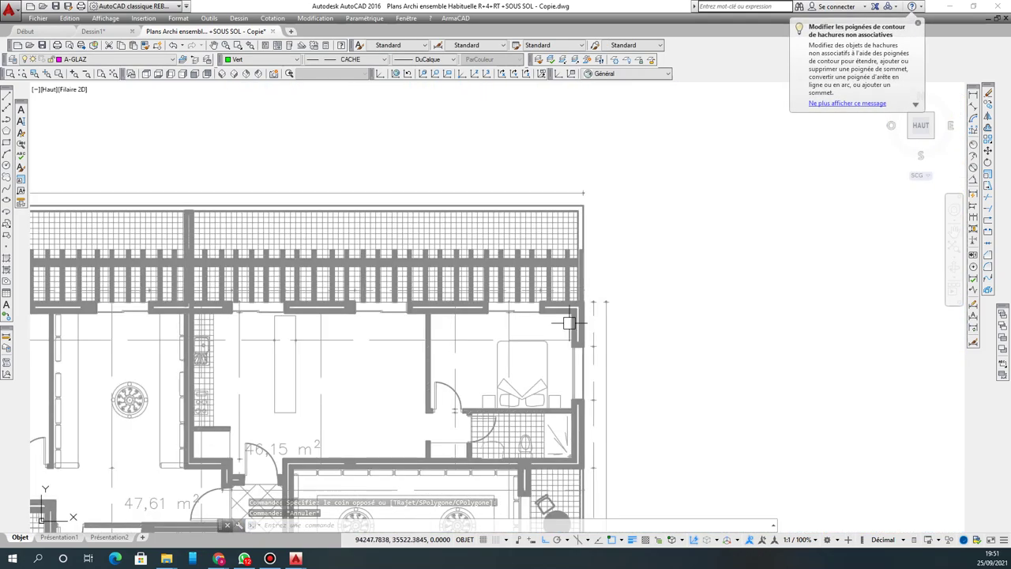
scroll(588, 292, "down", 4)
scroll(583, 227, "down", 3)
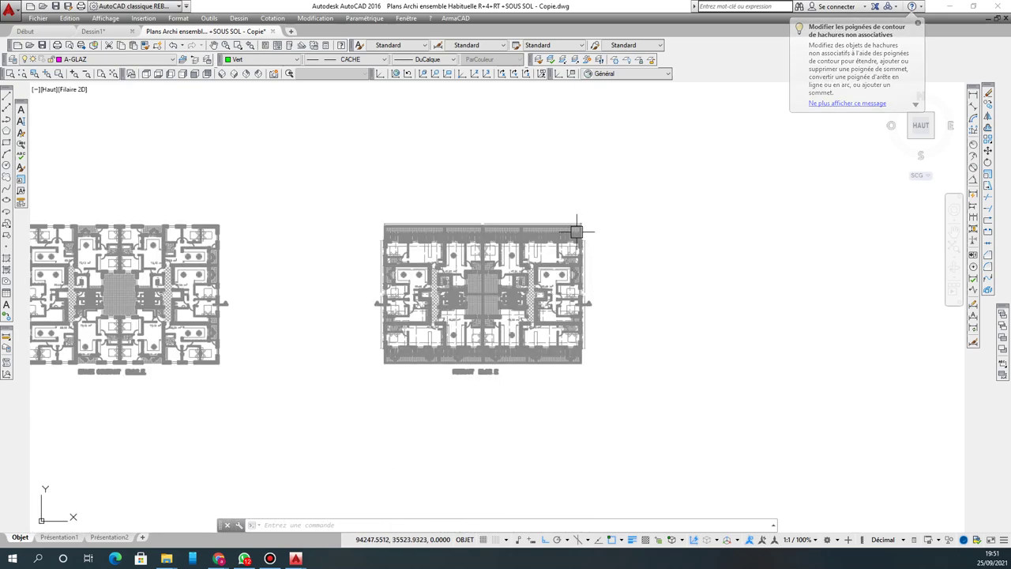
scroll(582, 228, "down", 2)
scroll(588, 229, "down", 2)
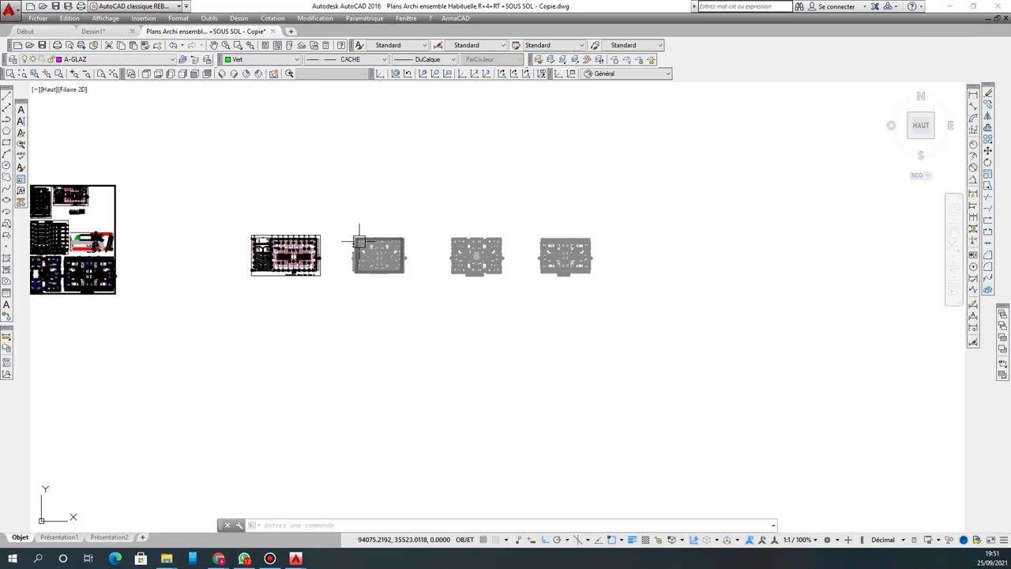
Step: Open the Bloc E foundation plan's block Dessin_1_24 for editing in the block editor
left_click(298, 235)
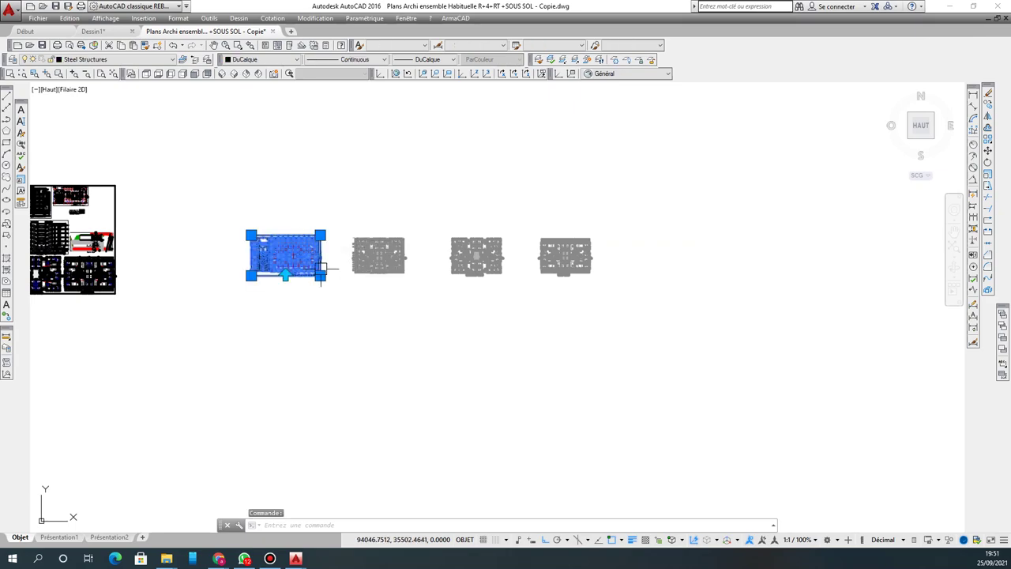
scroll(281, 251, "up", 2)
scroll(278, 259, "up", 2)
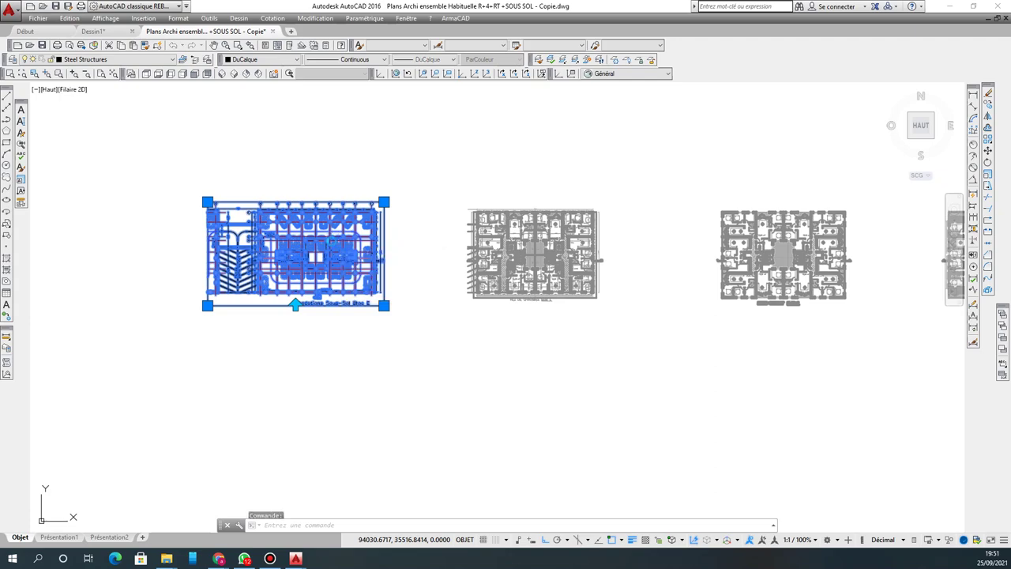
double_click(332, 243)
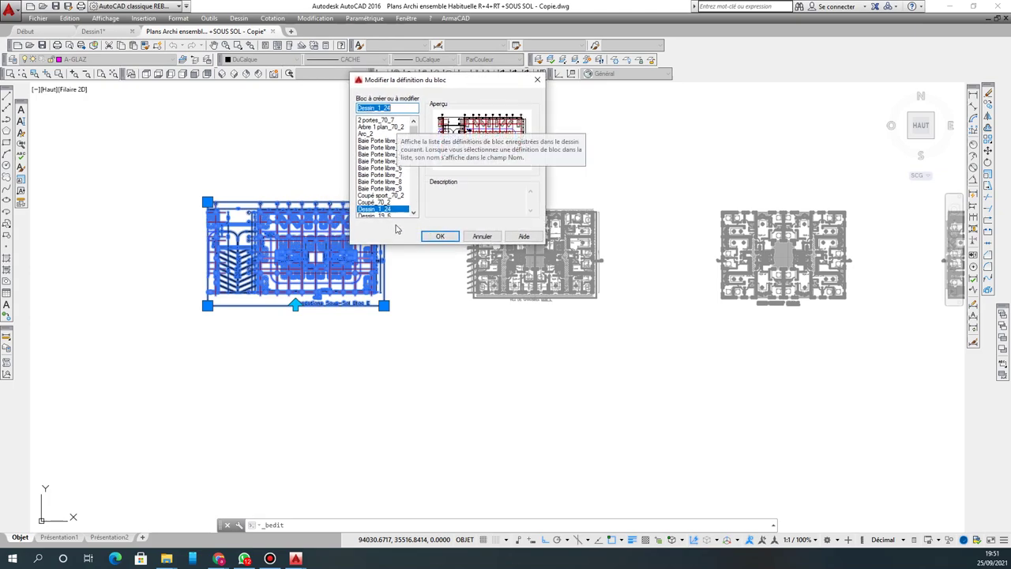
left_click(438, 238)
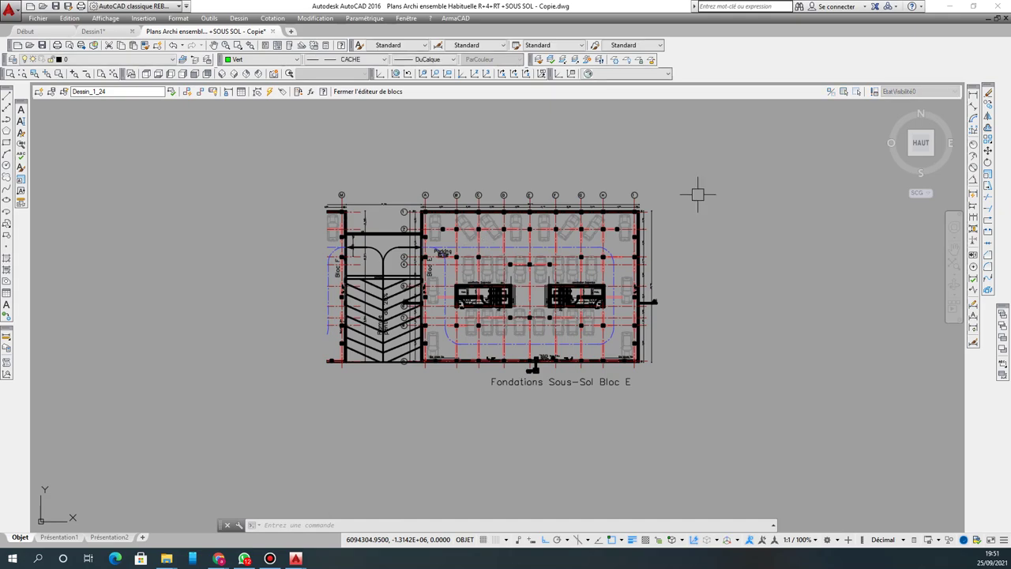
Step: Set the colour of all objects inside the foundation plan block to index colour 253
left_click(716, 140)
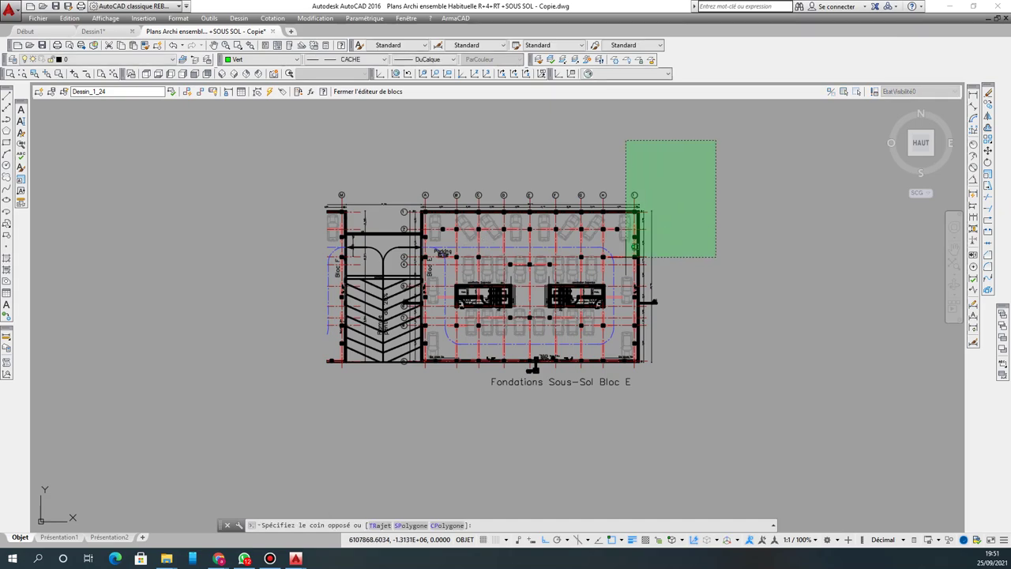
left_click(293, 401)
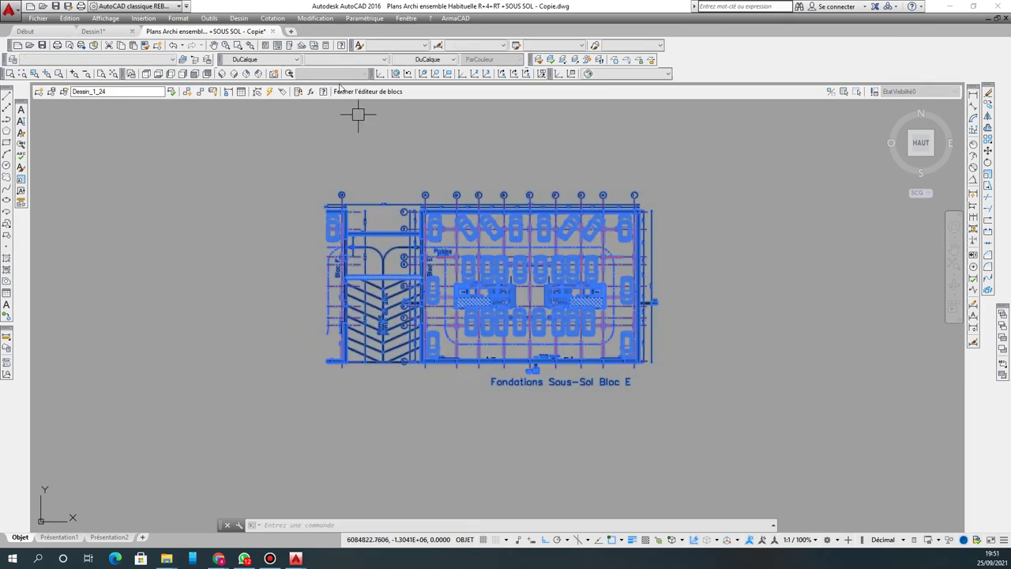
left_click(330, 60)
left_click(329, 60)
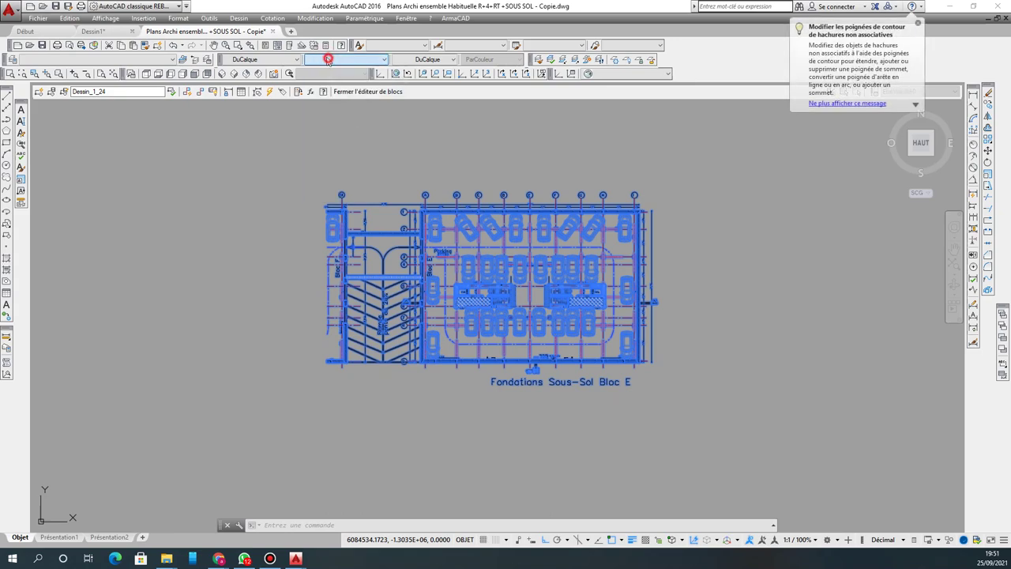
left_click(279, 59)
left_click(257, 146)
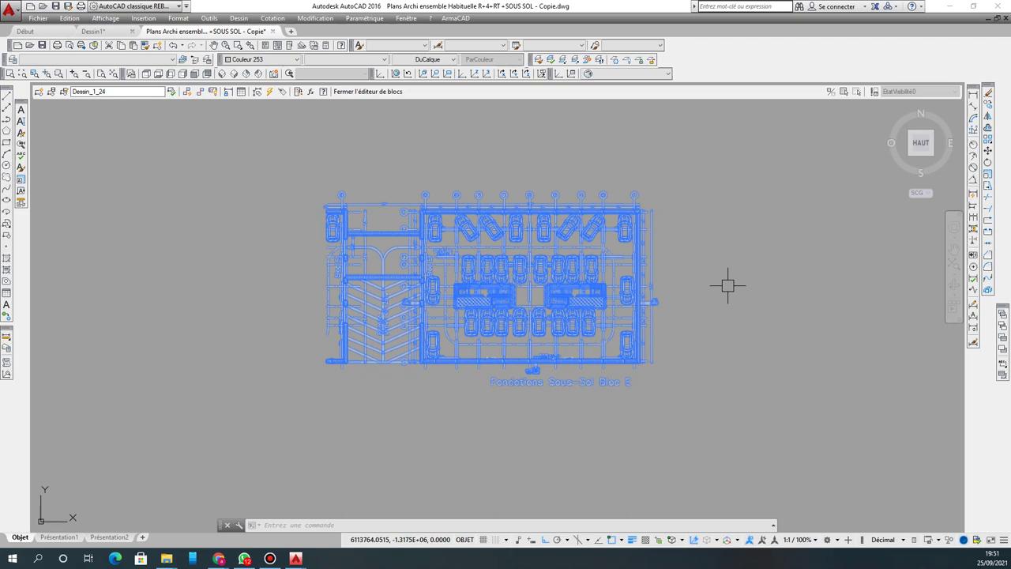
key("Escape")
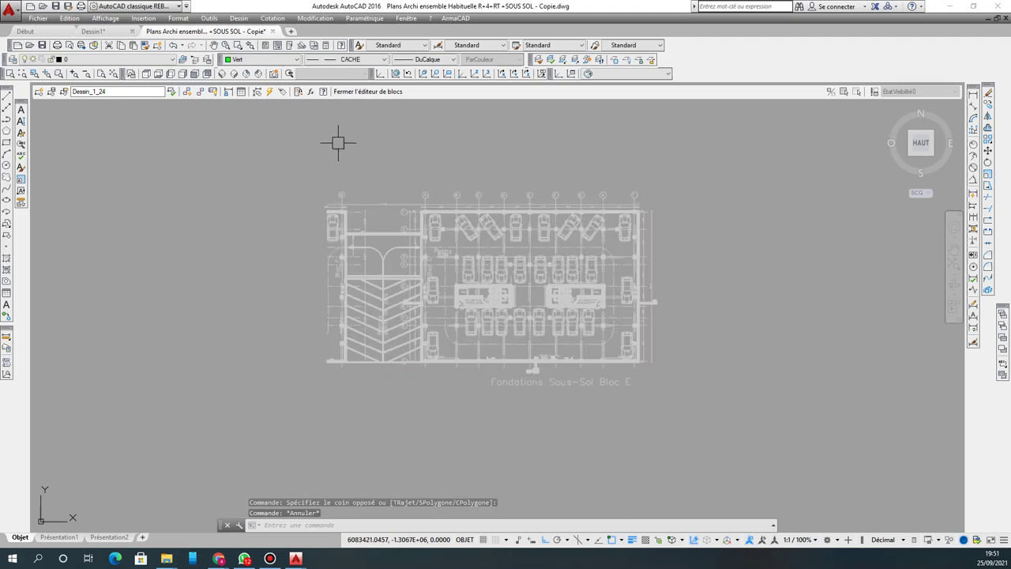
Step: Close the block editor, saving the changes to Dessin_1_24, and check the foundation plan block in the drawing
left_click(365, 94)
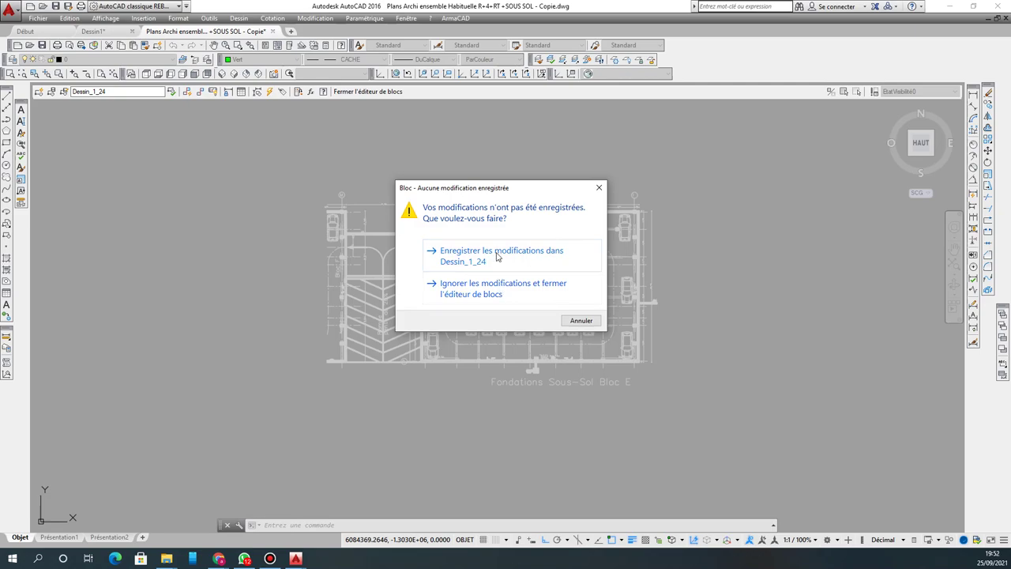
left_click(496, 255)
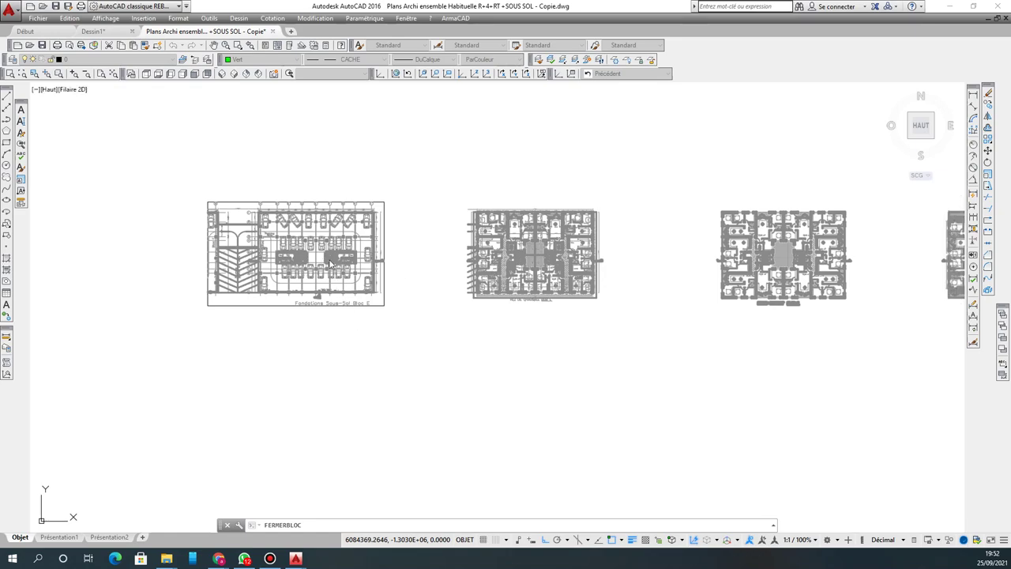
scroll(355, 294, "up", 2)
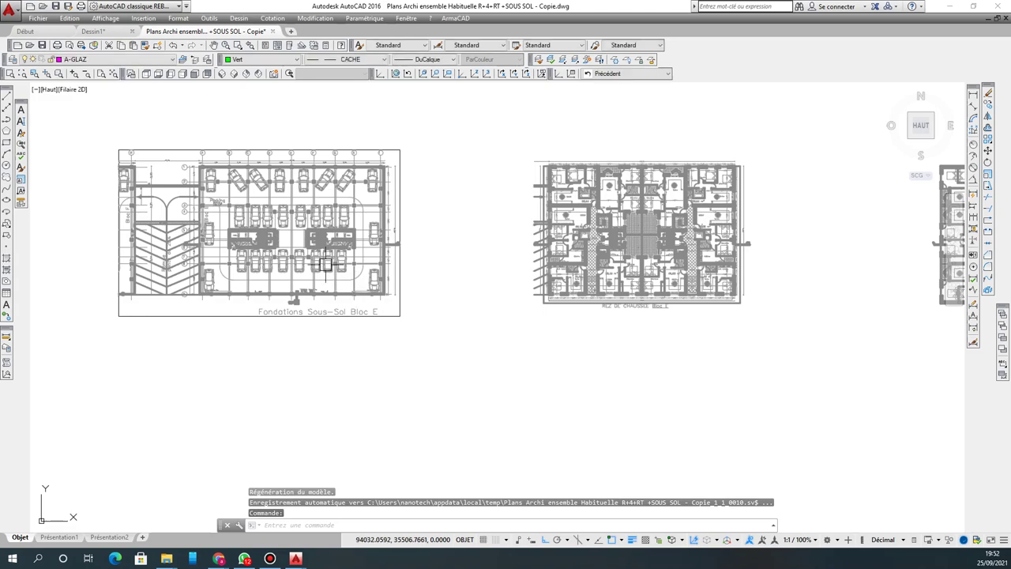
left_click(330, 270)
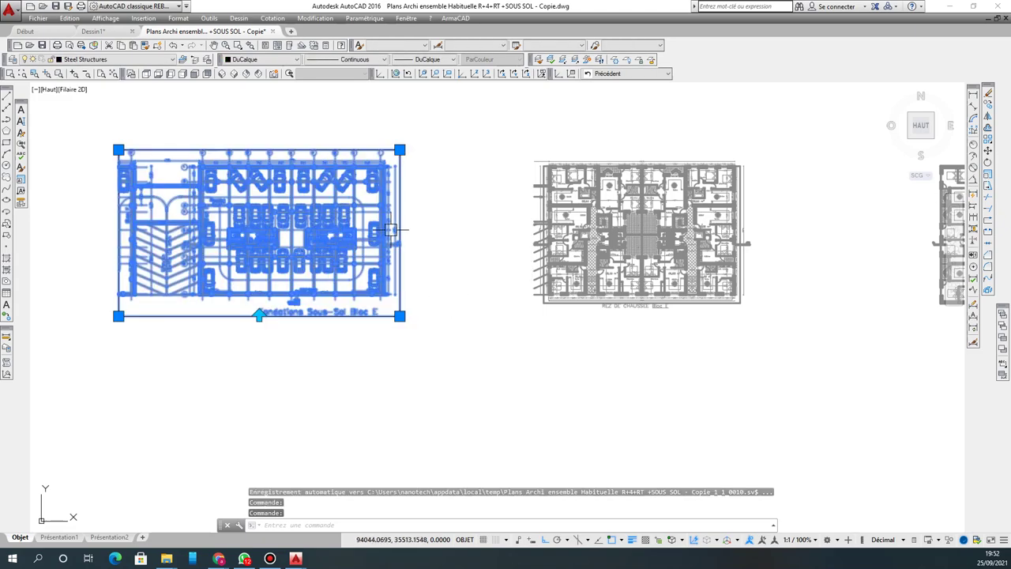
key("Escape")
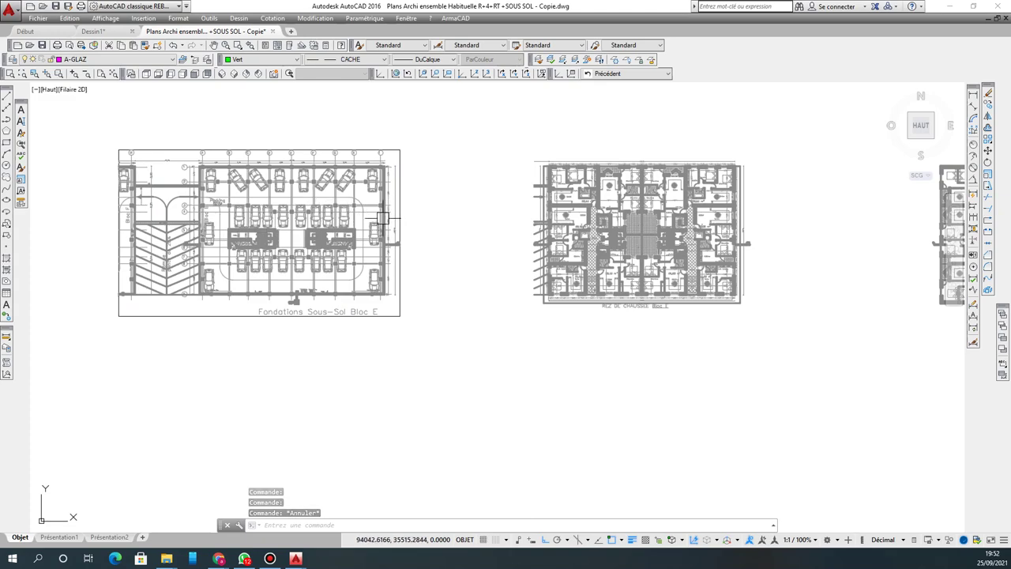
Step: Define a block named RDC from all objects of the ground-floor plan copy, with its base point at the plan's upper-left corner
scroll(382, 222, "down", 4)
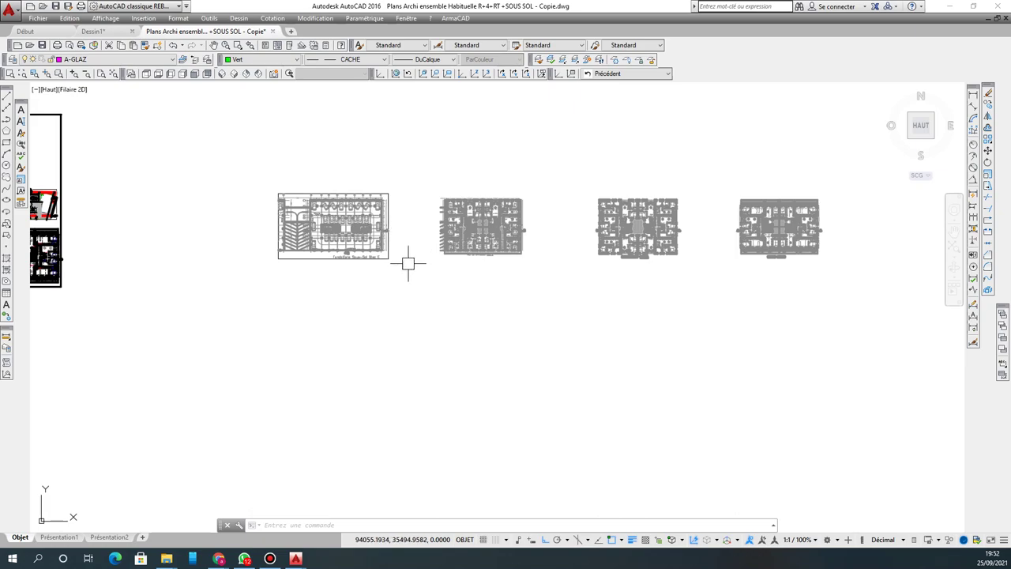
left_click(425, 184)
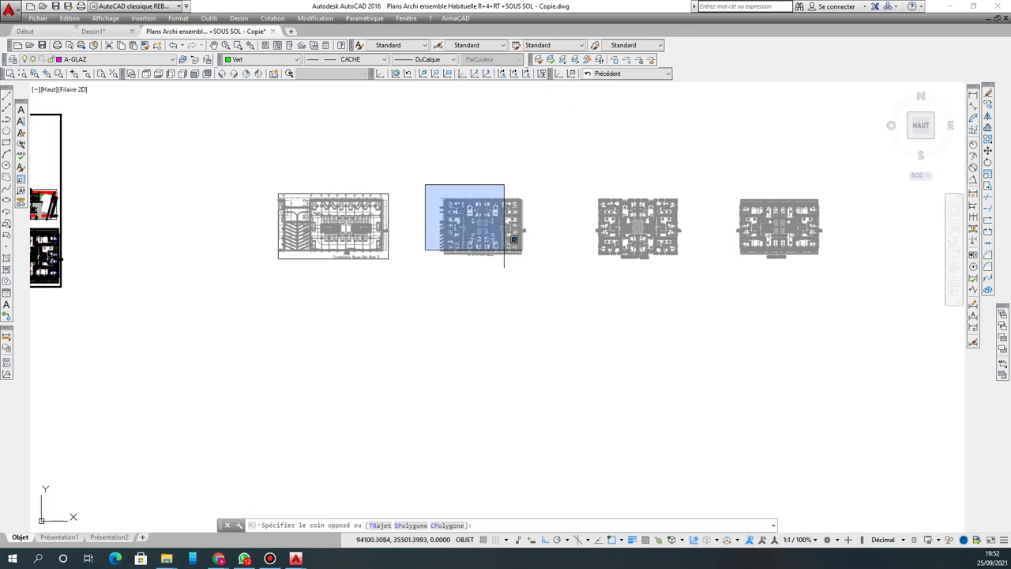
scroll(516, 258, "up", 2)
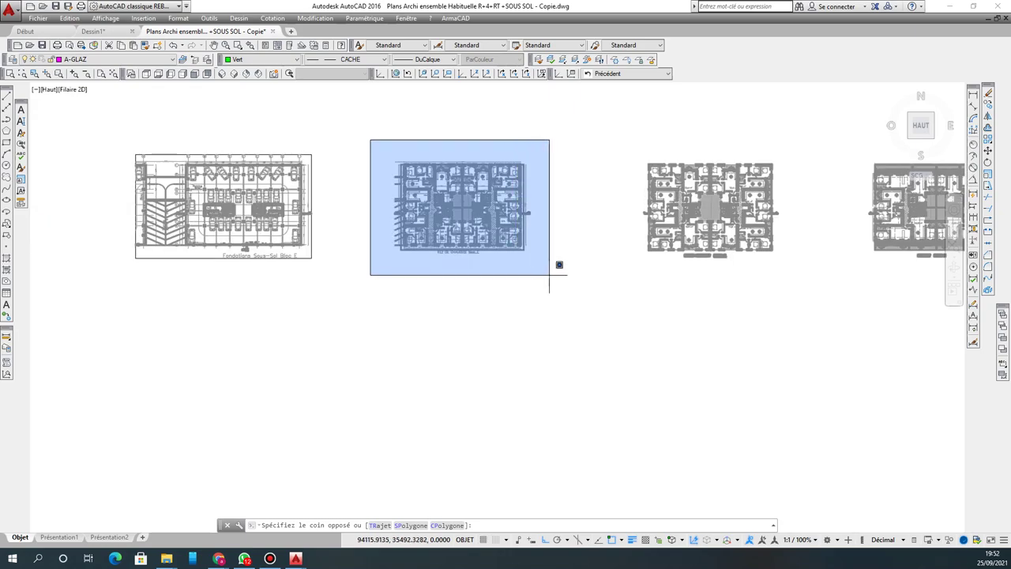
left_click(547, 274)
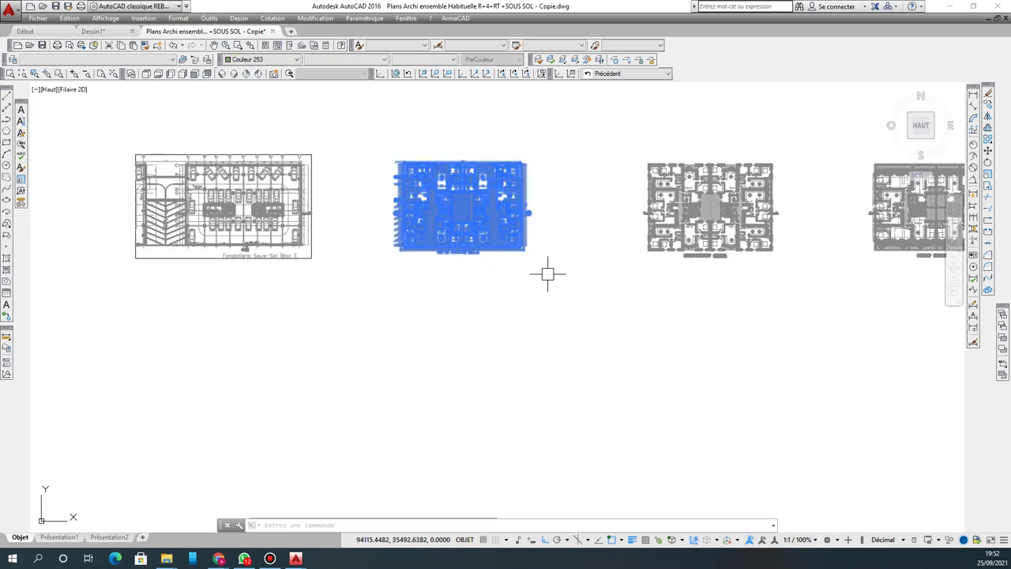
left_click(8, 238)
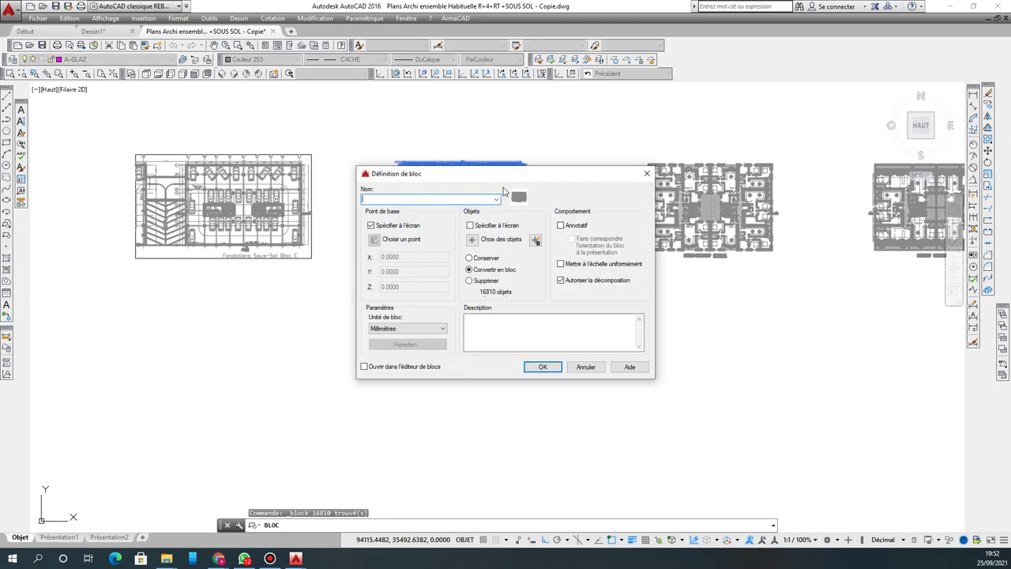
left_click_drag(512, 181, 553, 294)
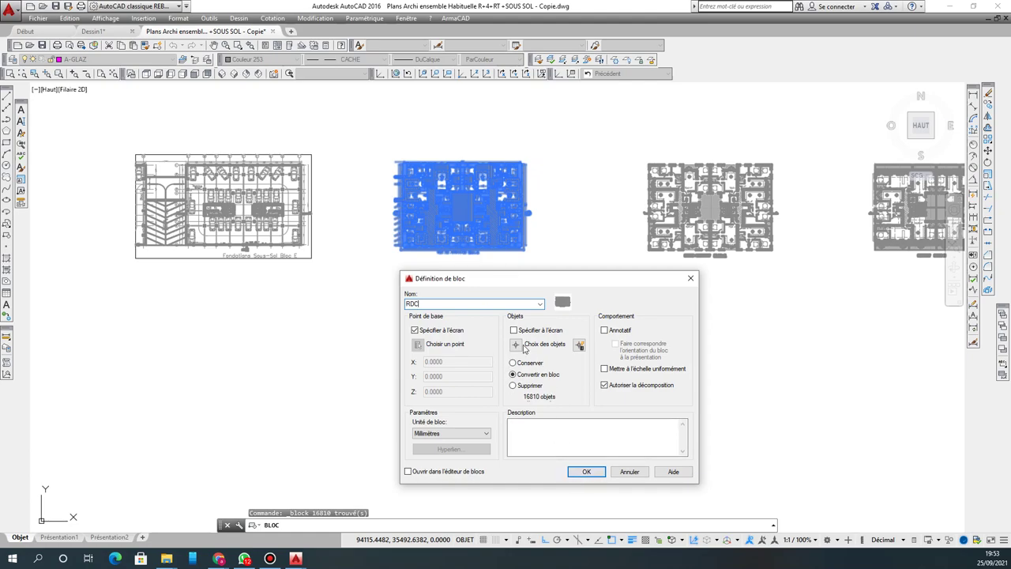
left_click(586, 472)
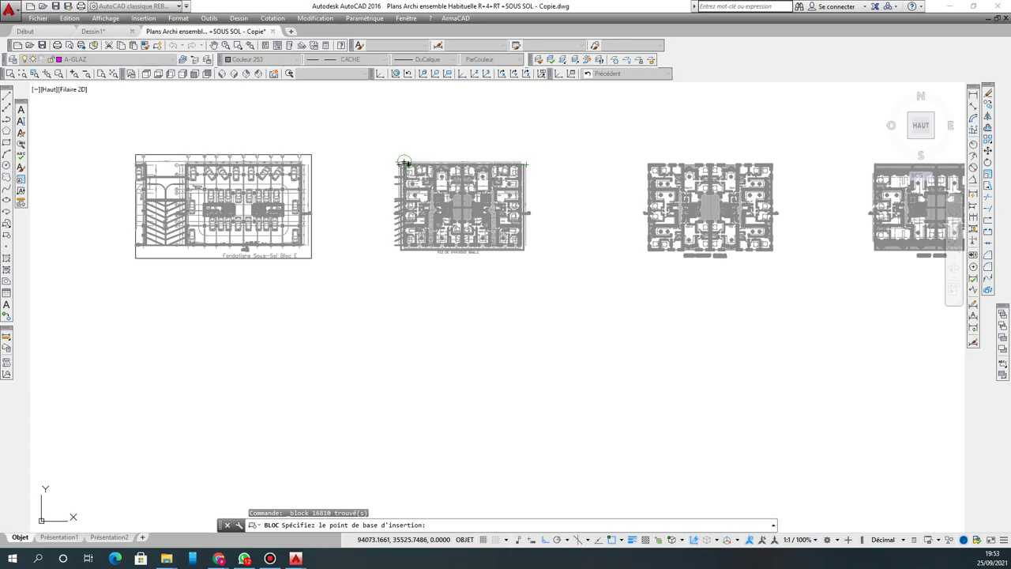
left_click(426, 218)
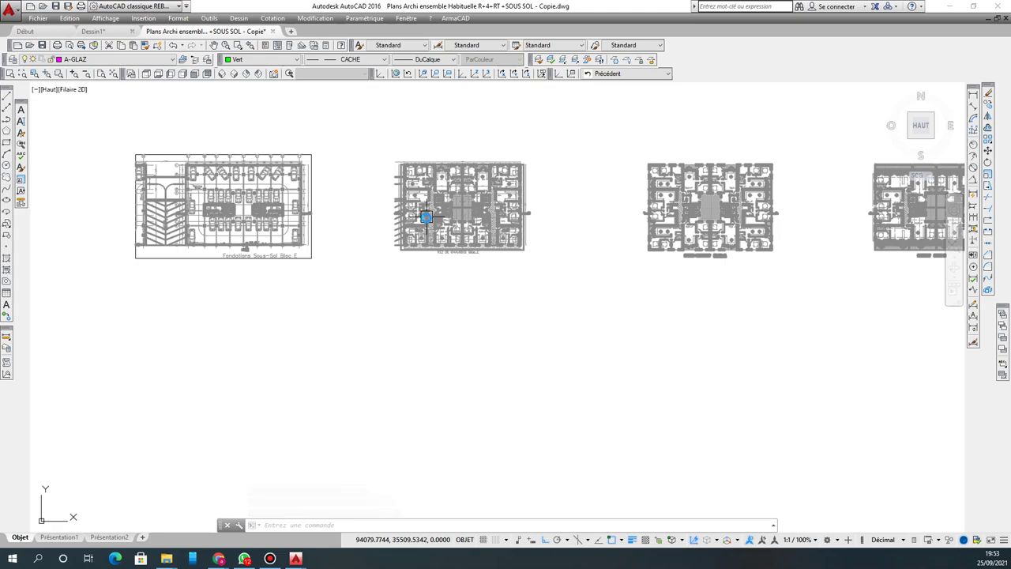
Step: Check that the ground-floor plan selects as a single block, and clear the selection
left_click(430, 248)
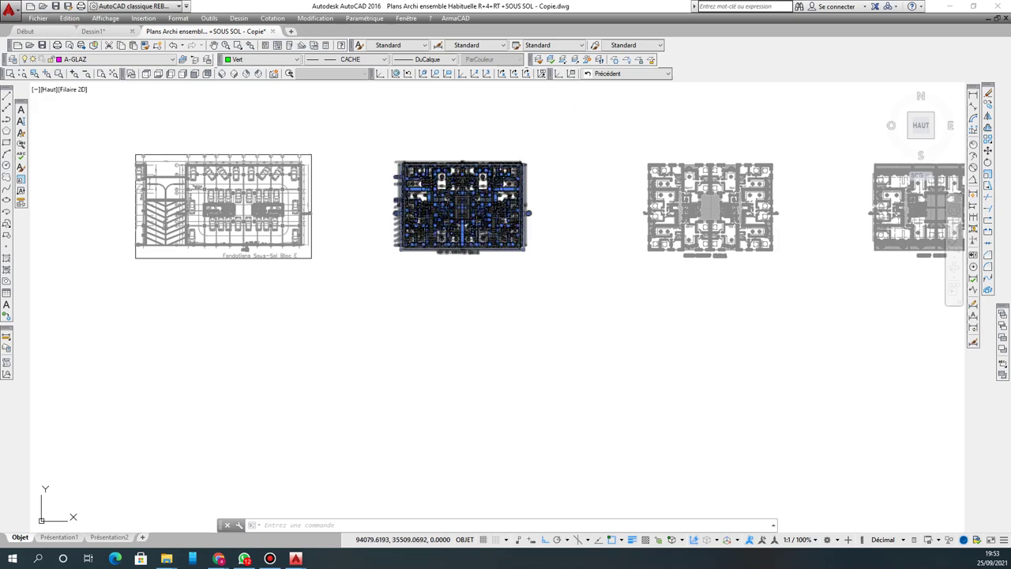
key("Escape")
scroll(498, 221, "up", 5)
scroll(400, 203, "down", 3)
scroll(401, 222, "down", 2)
left_click(400, 221)
key("Escape")
left_click(381, 215)
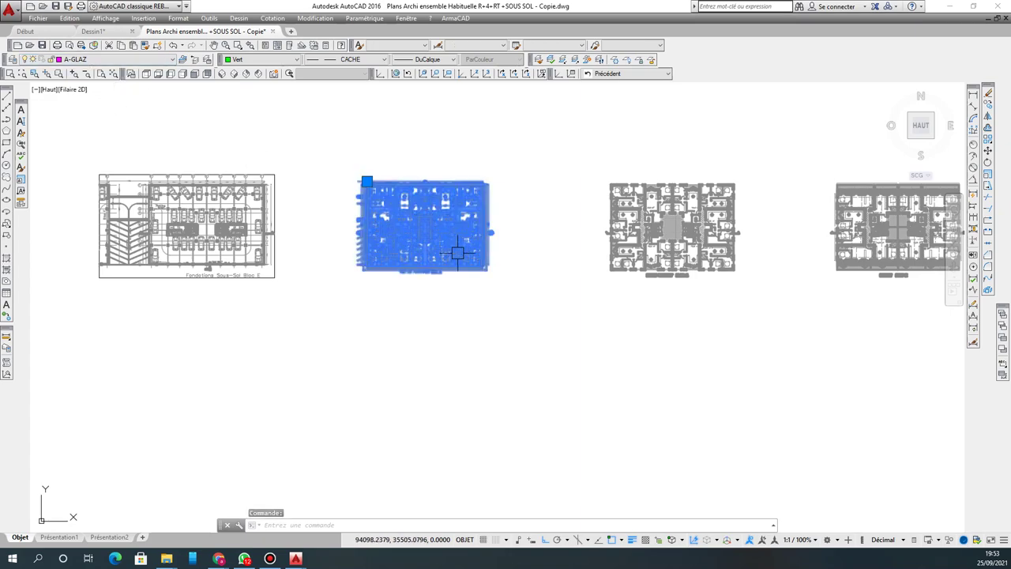
key("Escape")
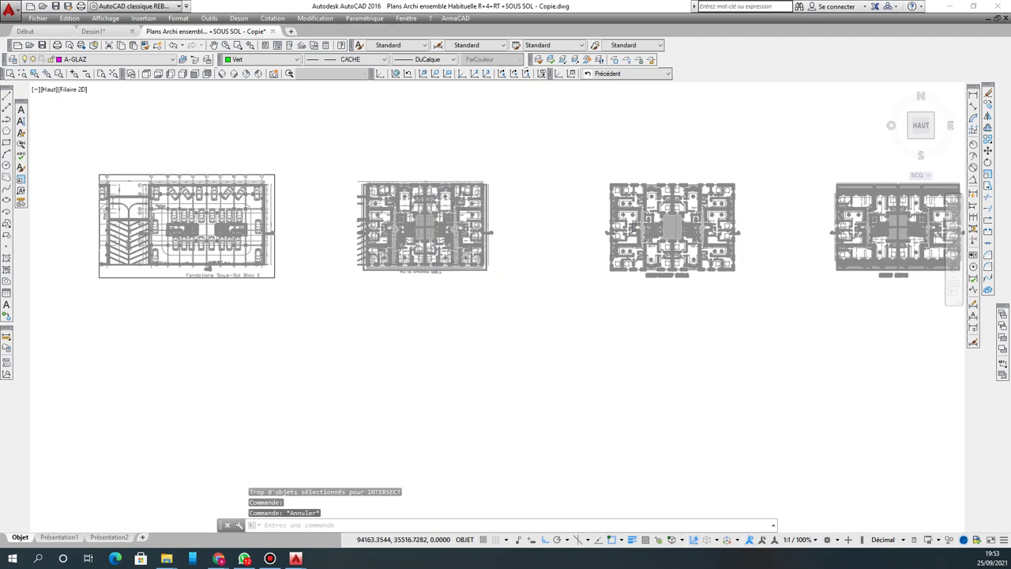
Step: Try to hide layer 2._etage def_1_0_No_stylo__8 of a wall line in the ungrouped typical-floor plan
scroll(658, 215, "up", 7)
scroll(498, 212, "down", 6)
scroll(498, 212, "up", 7)
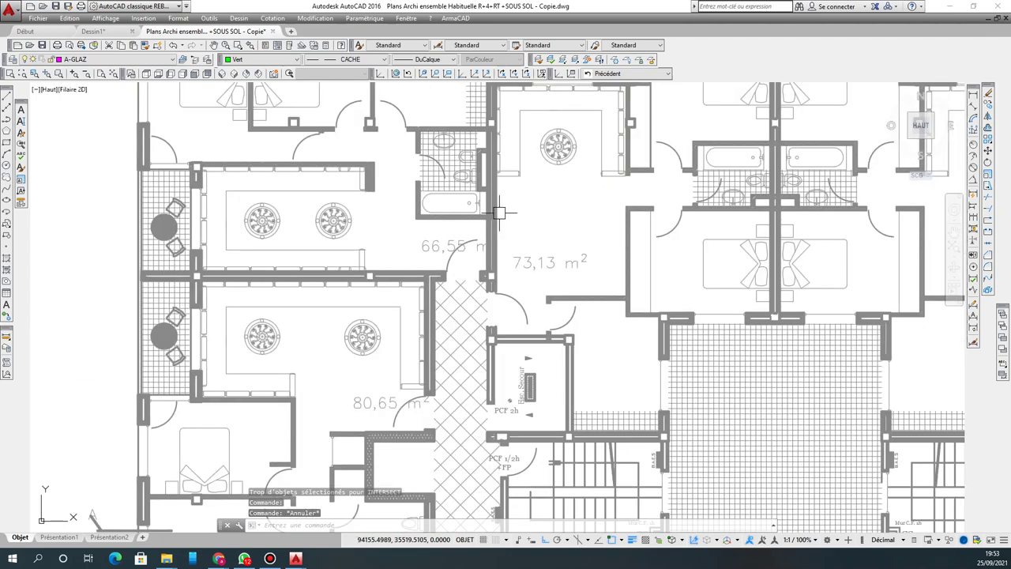
left_click(497, 212)
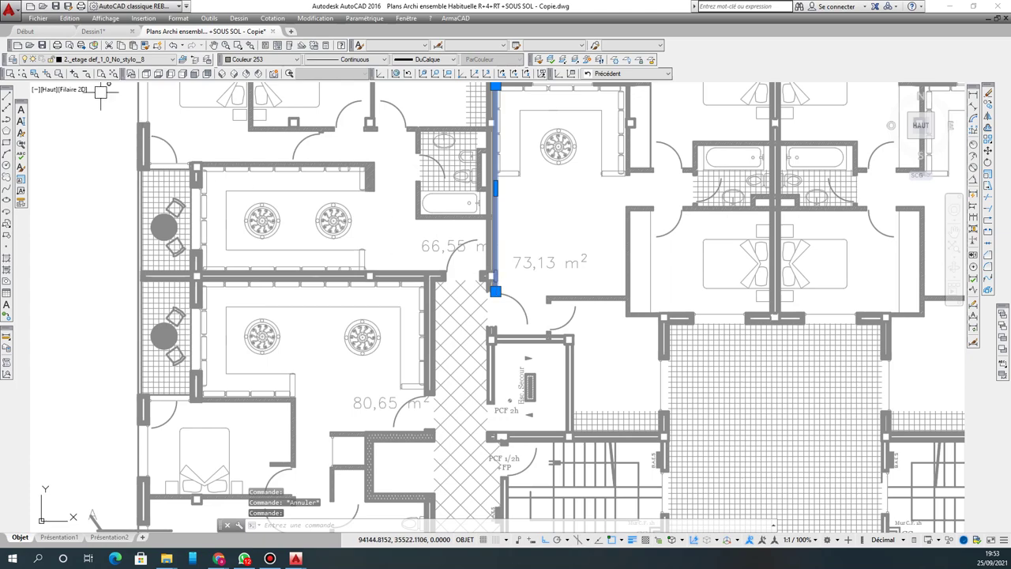
left_click(68, 60)
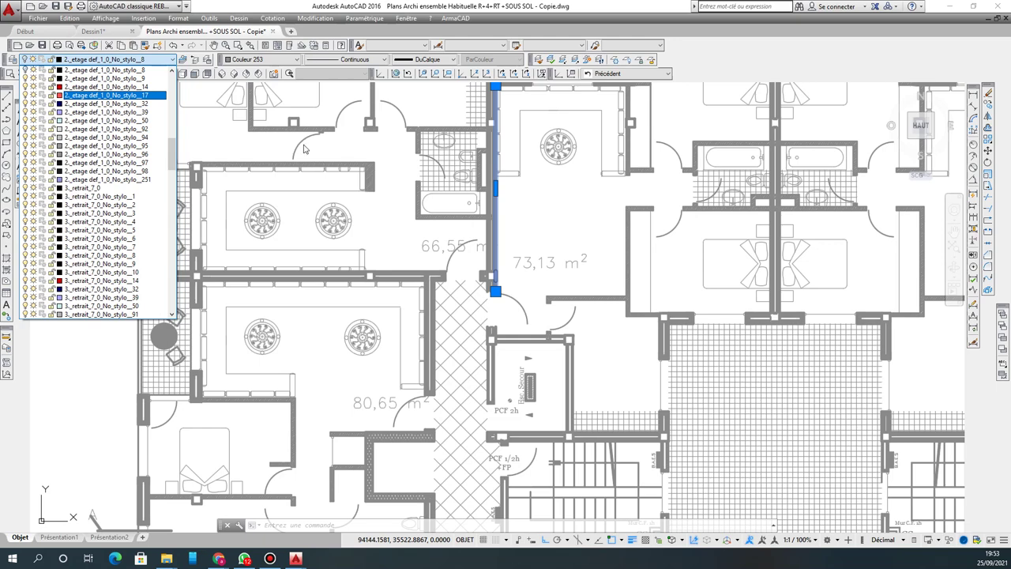
left_click(270, 145)
key("Escape")
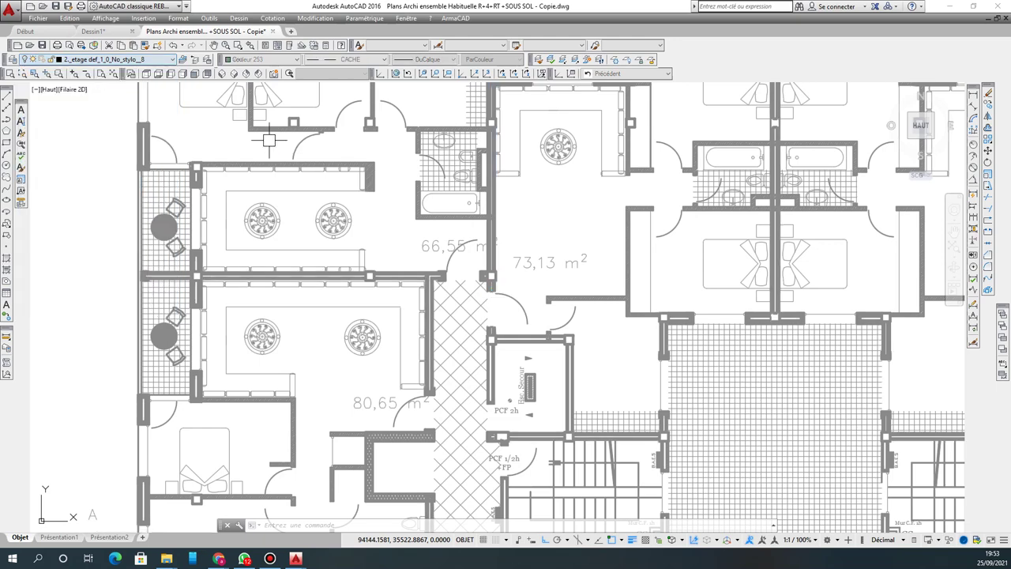
scroll(410, 220, "down", 3)
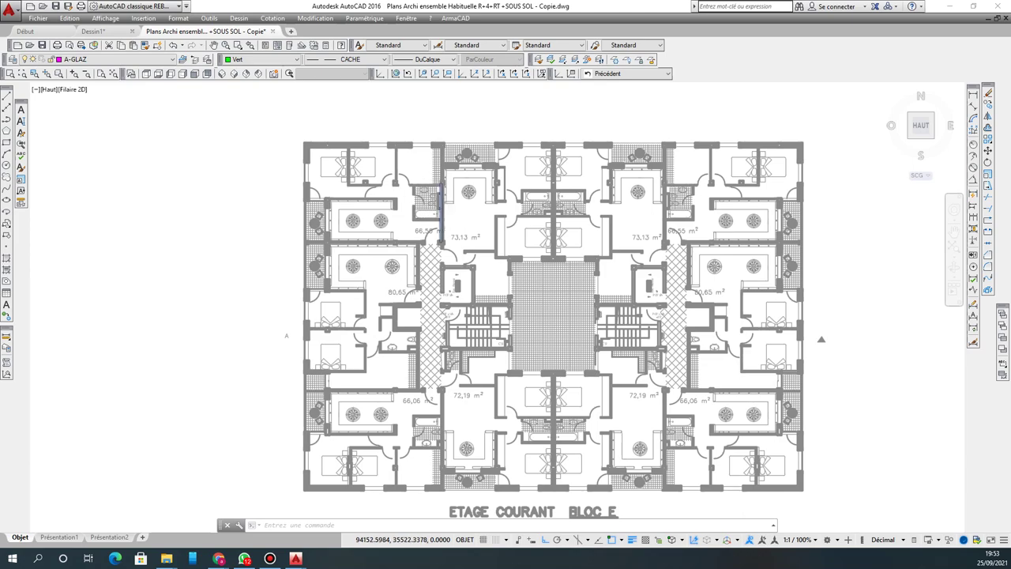
scroll(406, 179, "down", 2)
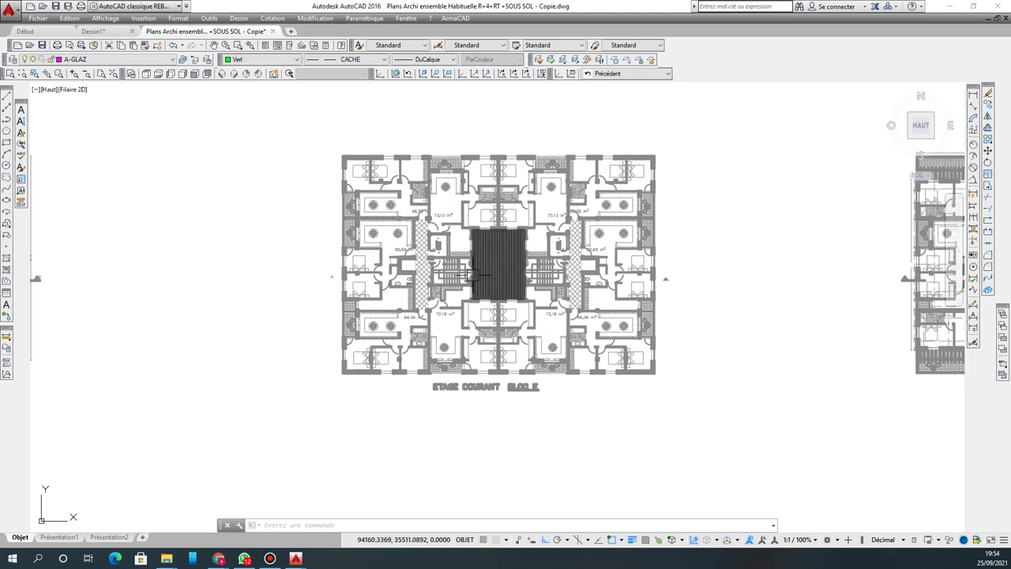
Step: Undo the layer visibility change made for the typical-floor plan
left_click(83, 61)
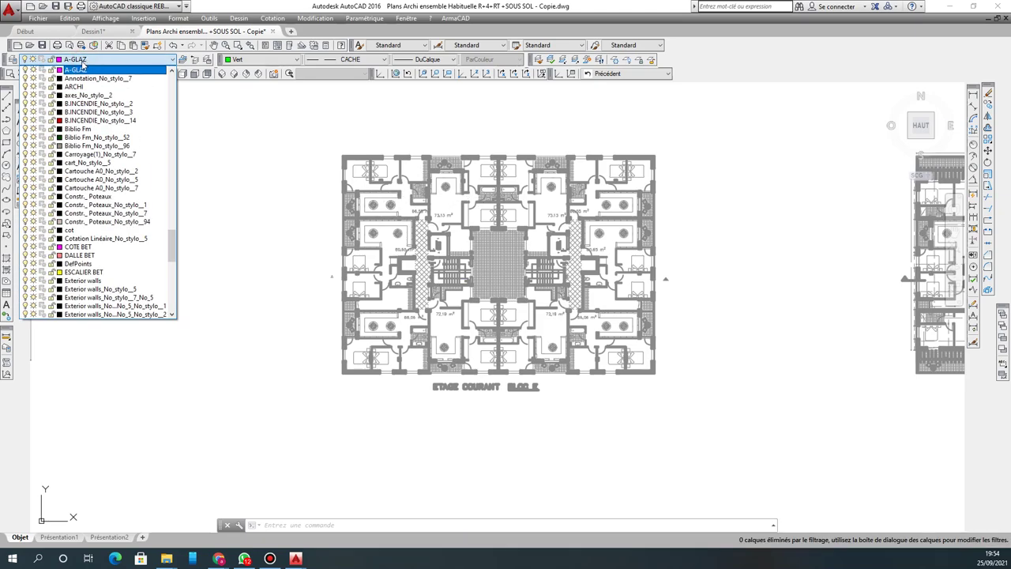
left_click(175, 46)
left_click(176, 46)
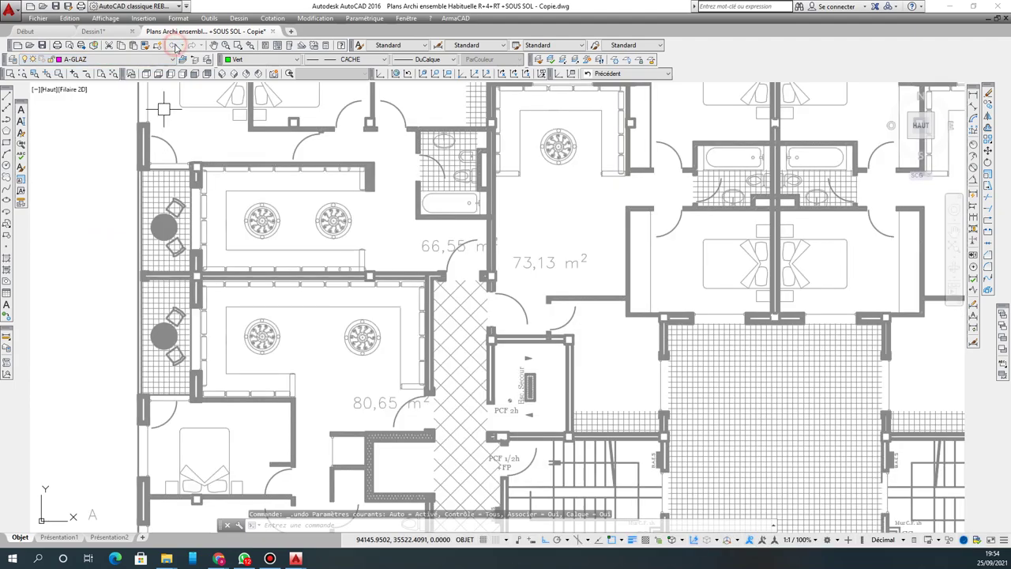
Step: Turn off the Steel Structures layer of the foundation plan block
scroll(514, 193, "down", 8)
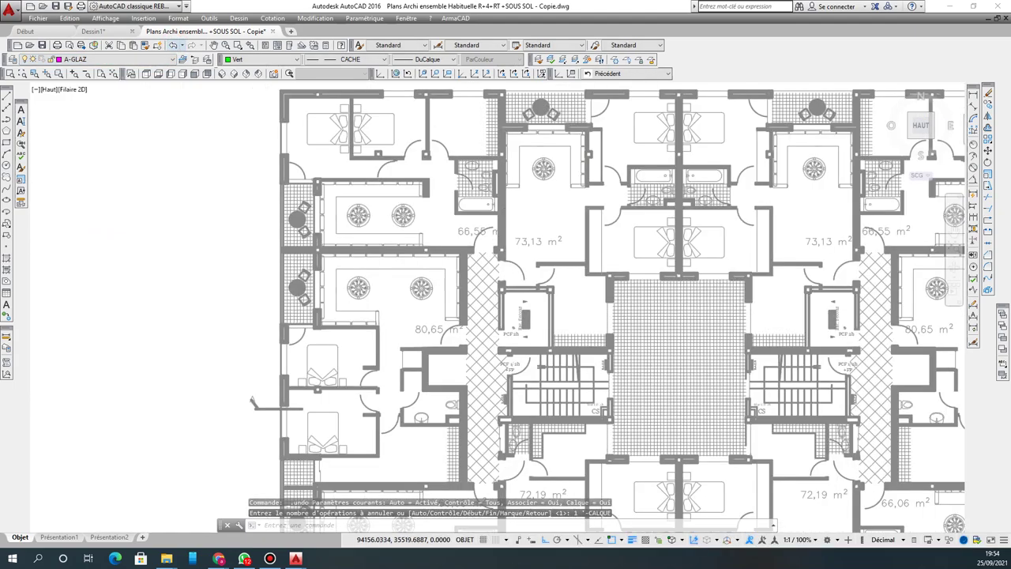
scroll(521, 207, "down", 2)
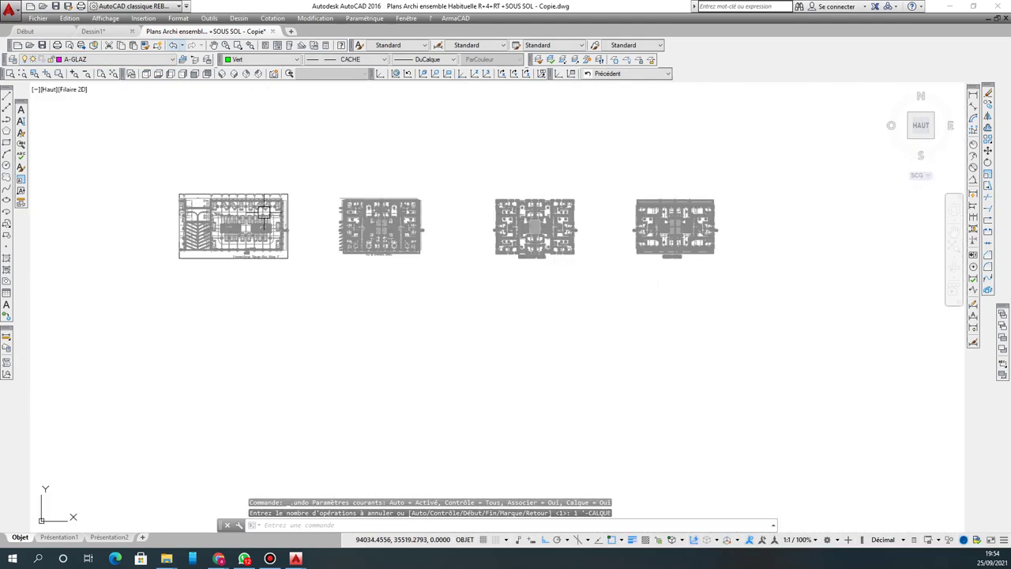
scroll(269, 221, "up", 4)
left_click(212, 216)
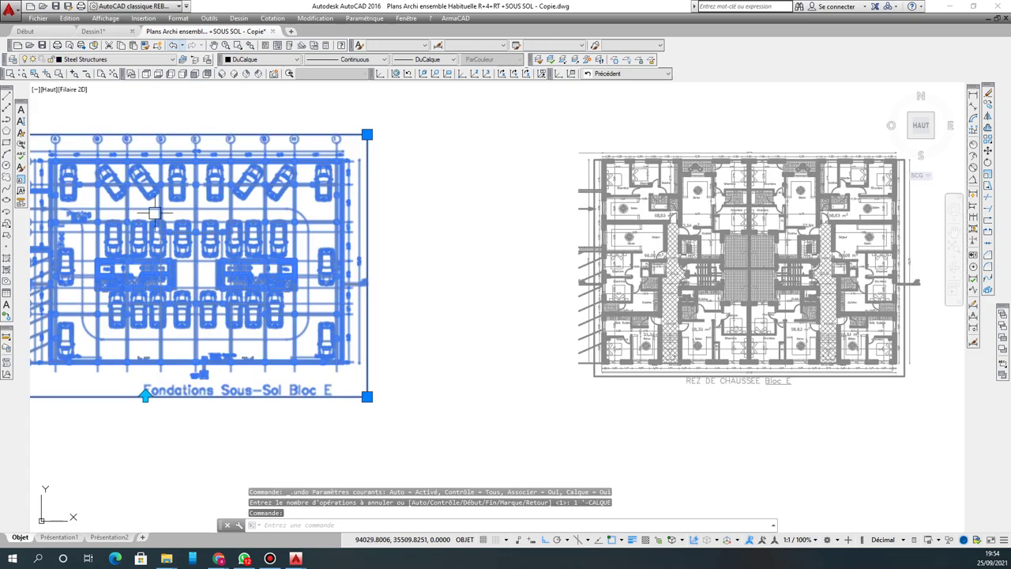
left_click(70, 63)
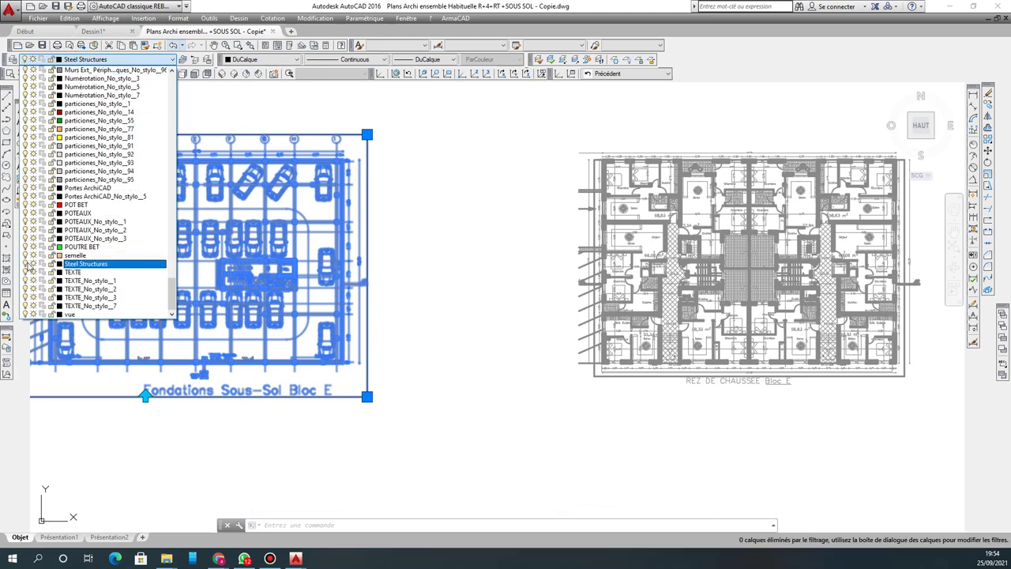
left_click(452, 264)
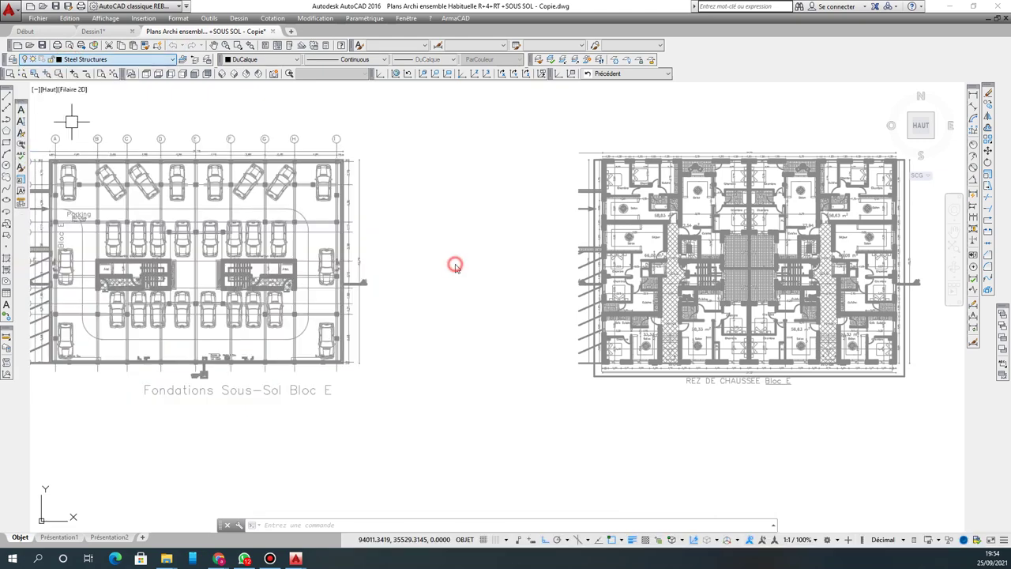
scroll(332, 235, "down", 2)
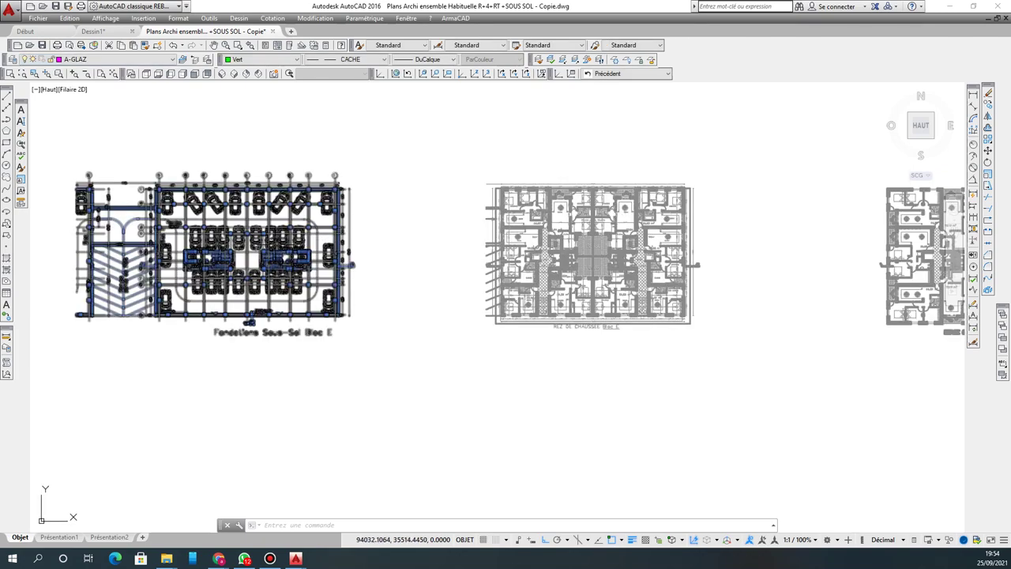
Step: Freeze the foundation plan block's layer, Steel Structures
left_click(62, 63)
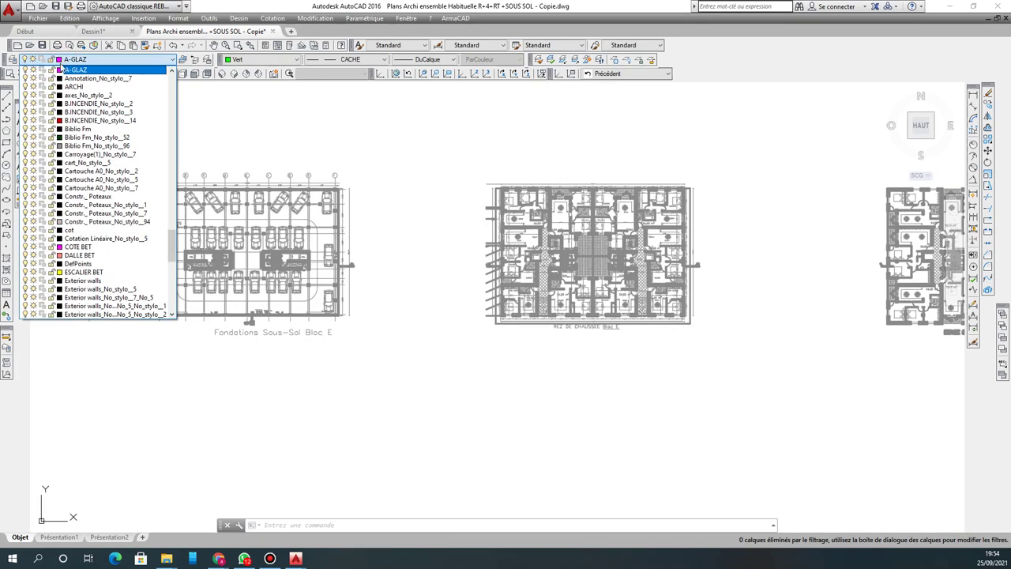
scroll(49, 258, "down", 2)
left_click(385, 230)
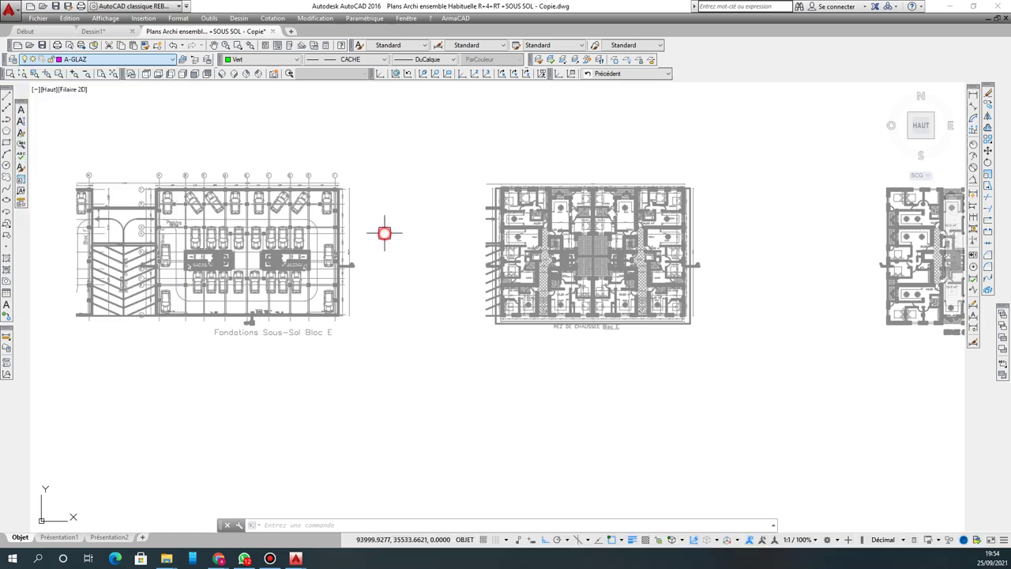
left_click(255, 237)
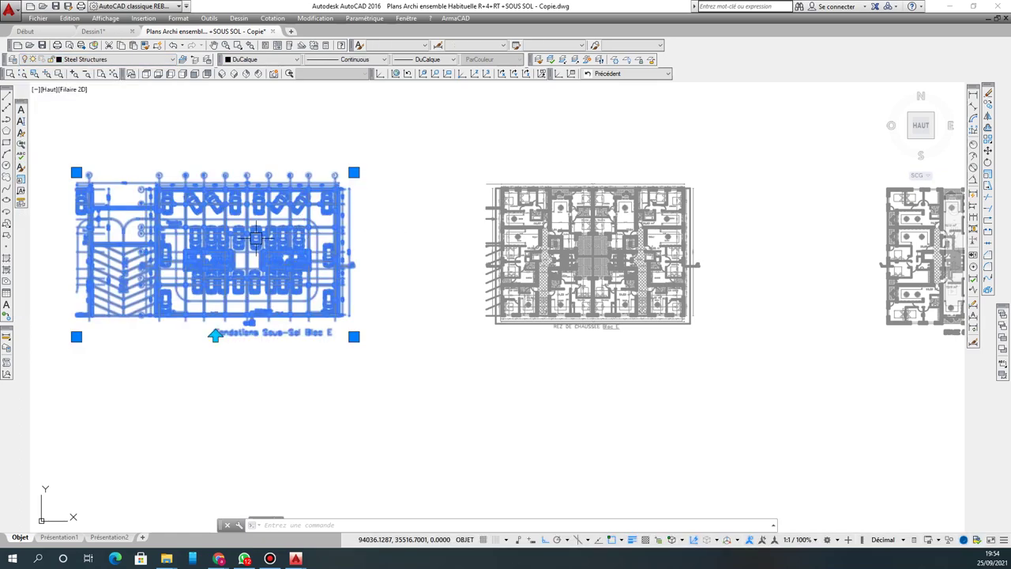
left_click(76, 63)
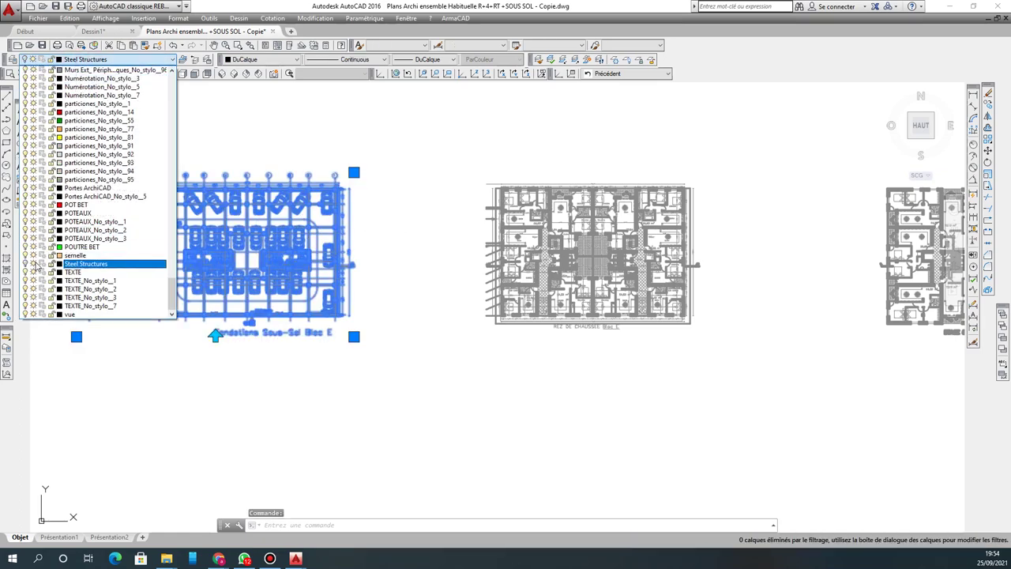
left_click(33, 262)
left_click(212, 373)
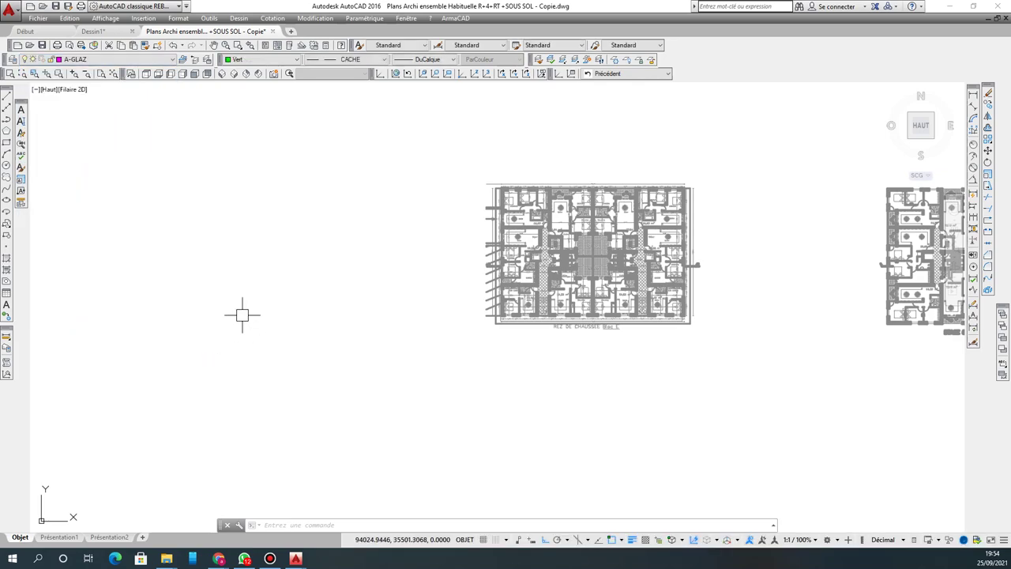
Step: Undo the freezing of the Steel Structures layer and clear the selection of the ground-floor plan block
left_click(483, 231)
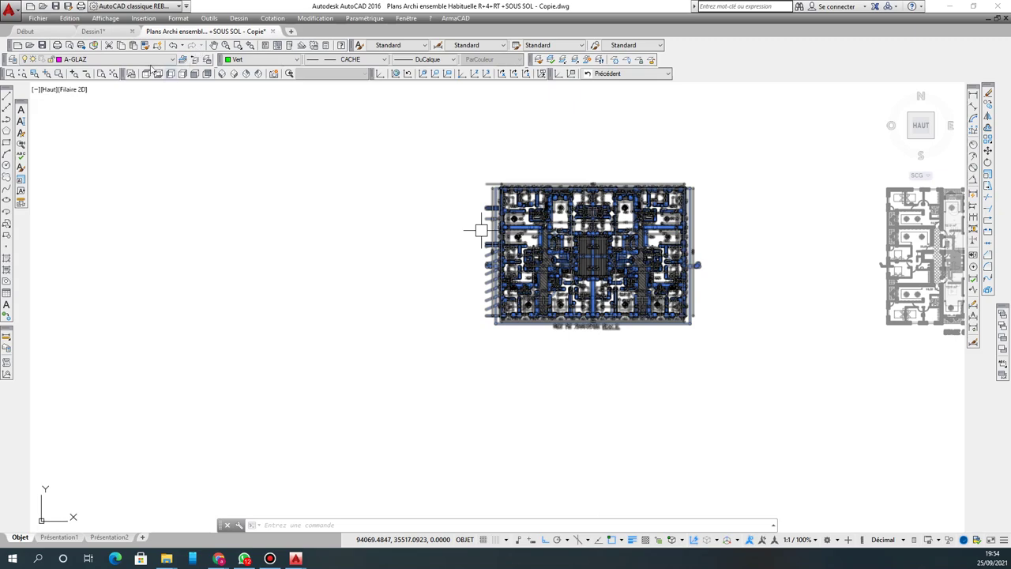
left_click(104, 60)
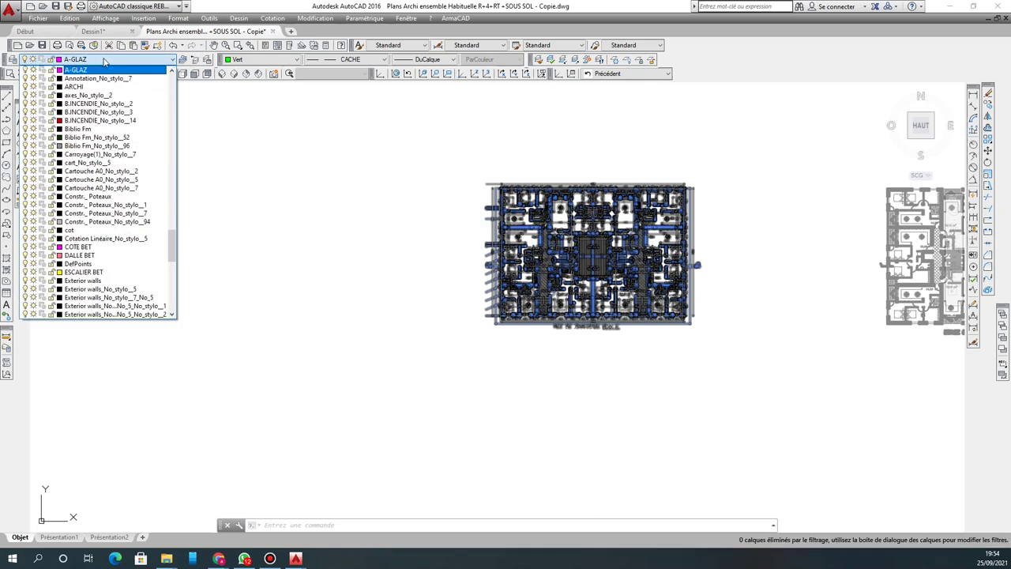
left_click(175, 45)
left_click(173, 46)
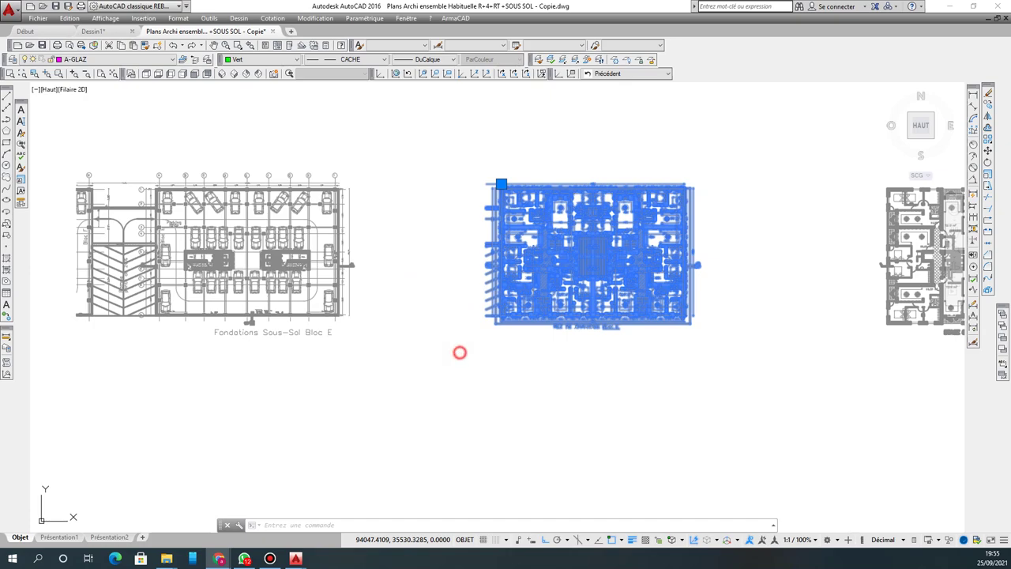
key("Escape")
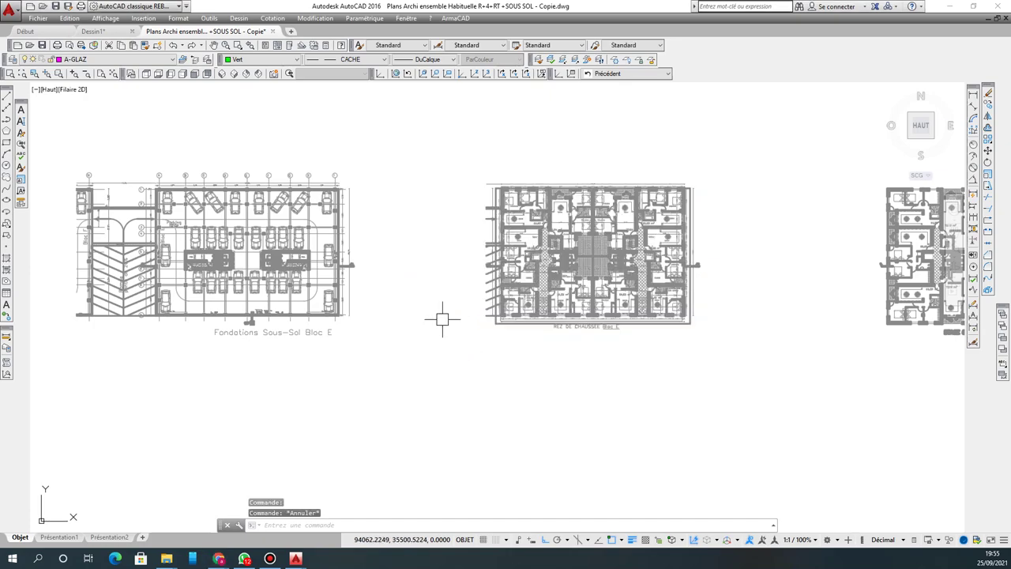
scroll(419, 304, "down", 3)
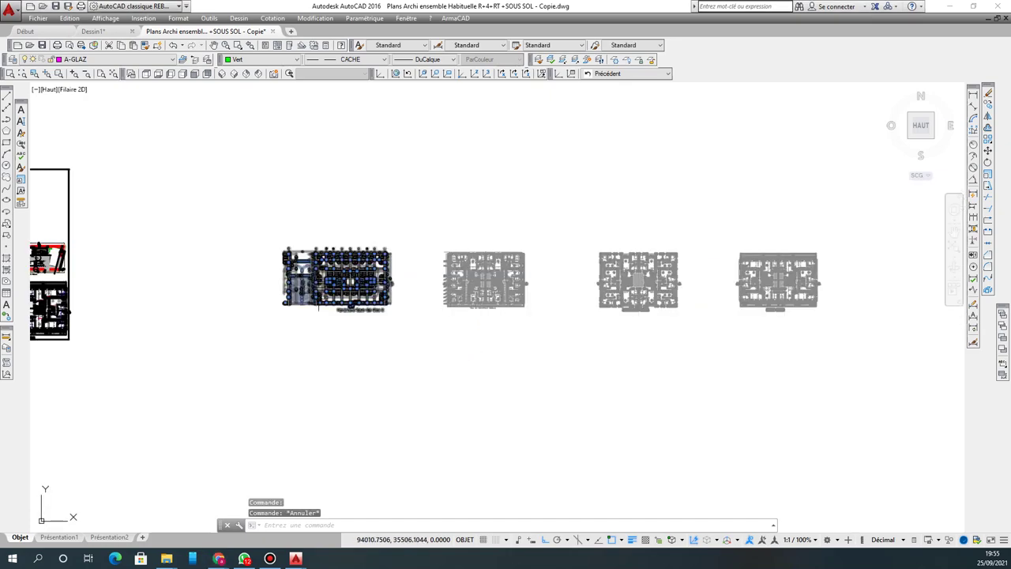
Step: Check whether the typical-floor plan is already grouped by selecting a few of its objects, and clear the selection
scroll(683, 316, "up", 6)
scroll(638, 300, "down", 5)
left_click(605, 261)
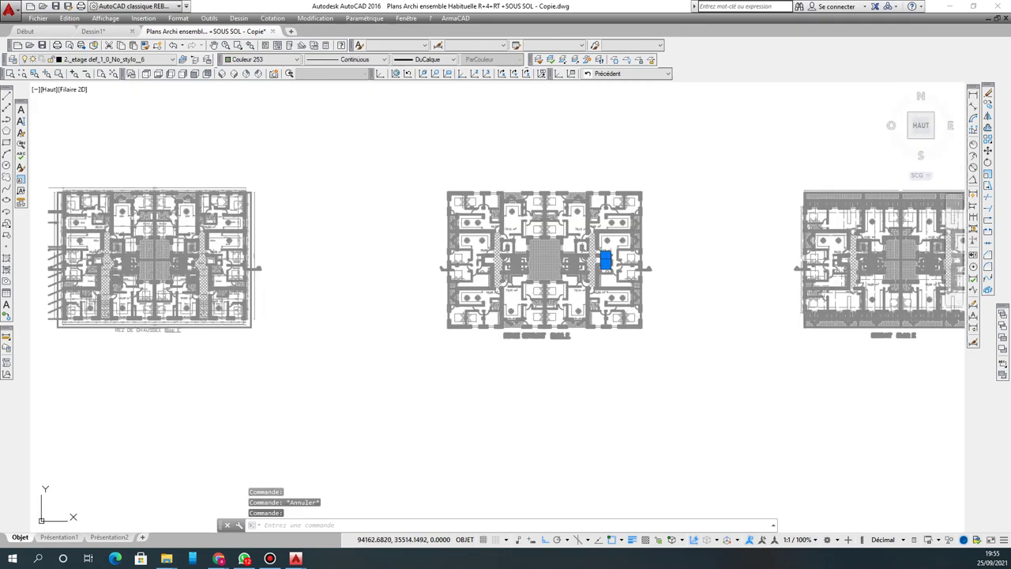
left_click(545, 260)
mouse_move(487, 235)
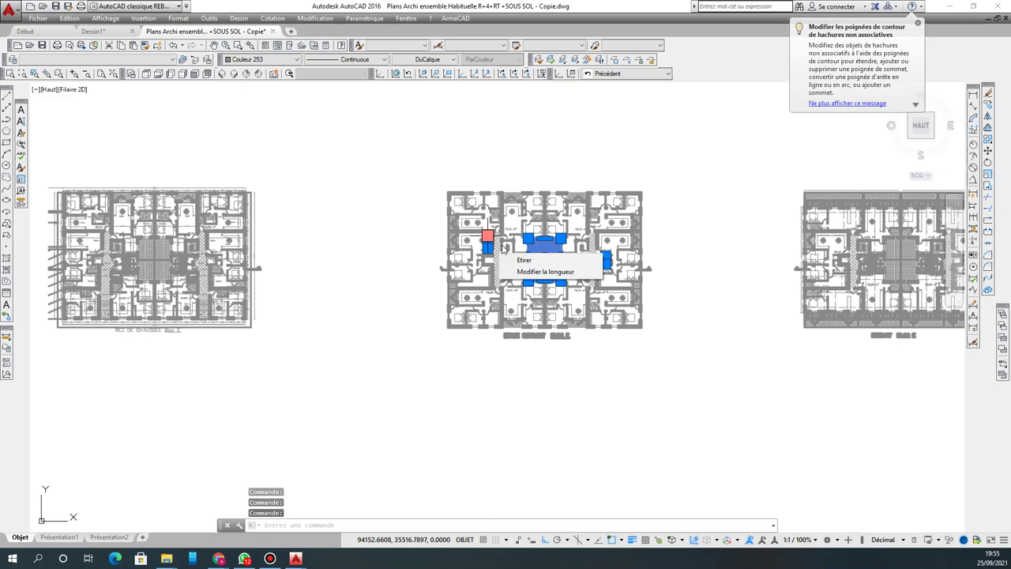
key("Escape")
key("Escape")
key("Escape")
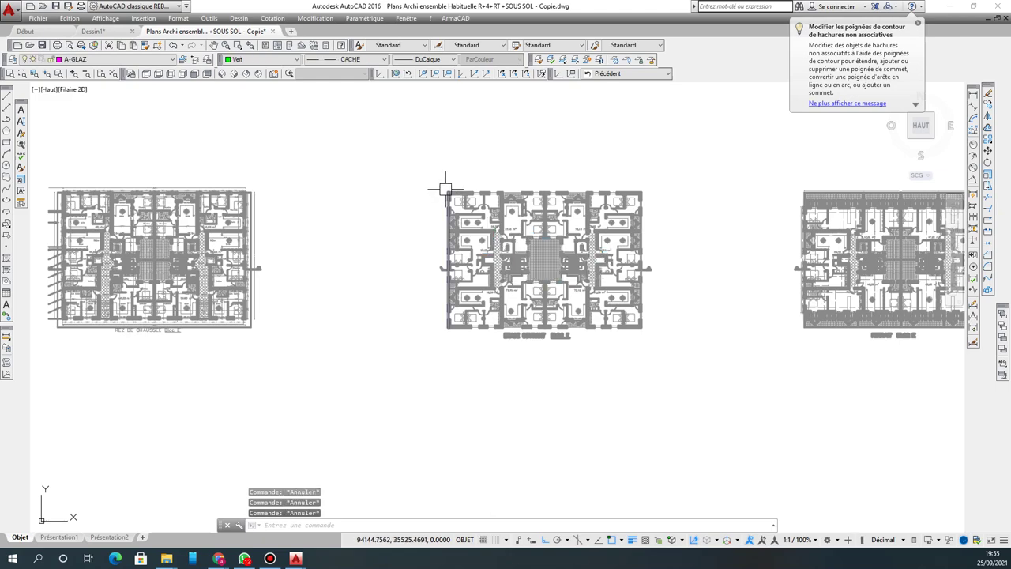
Step: Define the whole typical-floor plan as a block with a name beginning "ETAGE COURA", using its upper-left outer corner as base point
left_click(401, 159)
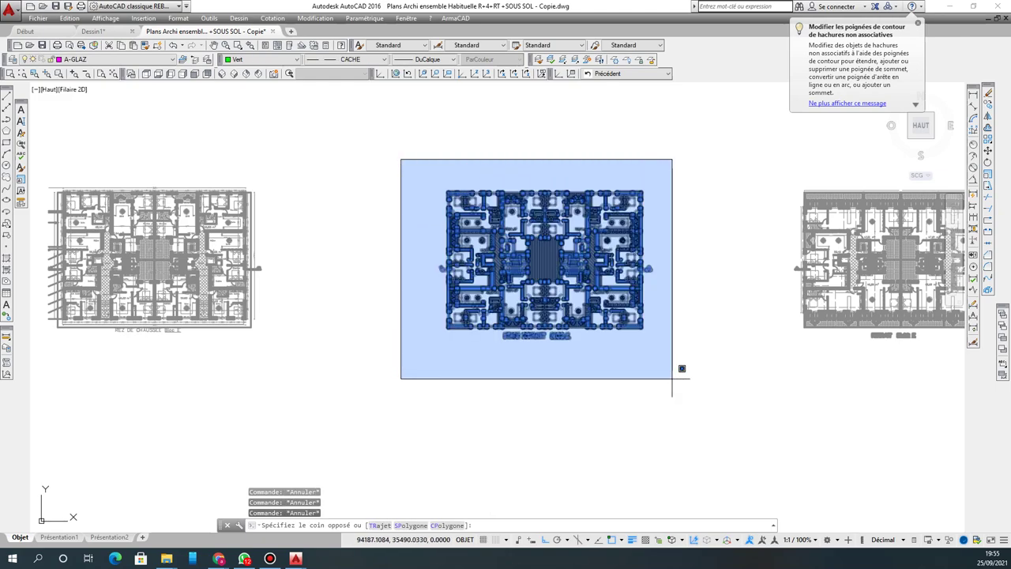
left_click(672, 379)
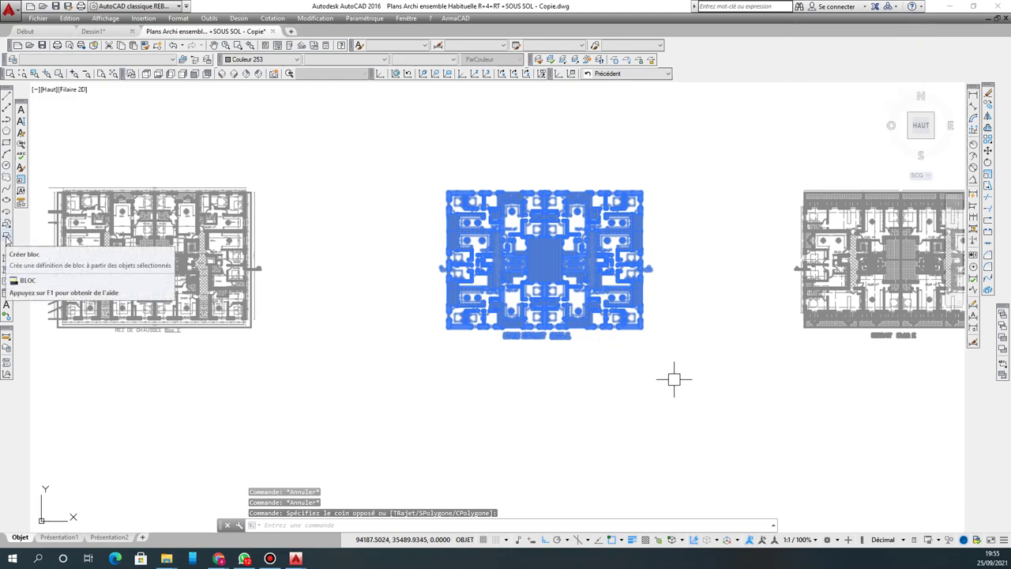
type("b")
key("Return")
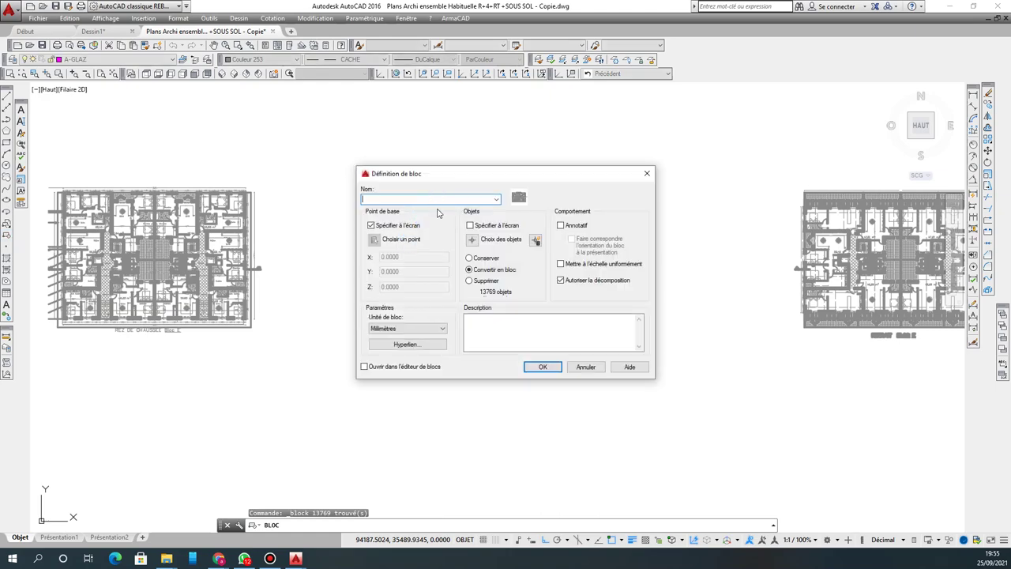
left_click(427, 202)
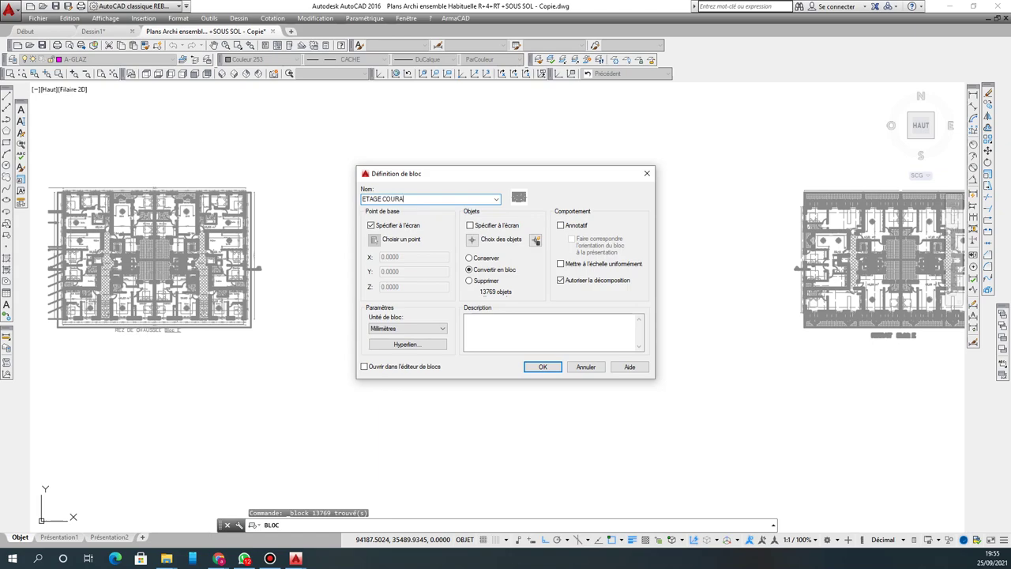
left_click(543, 367)
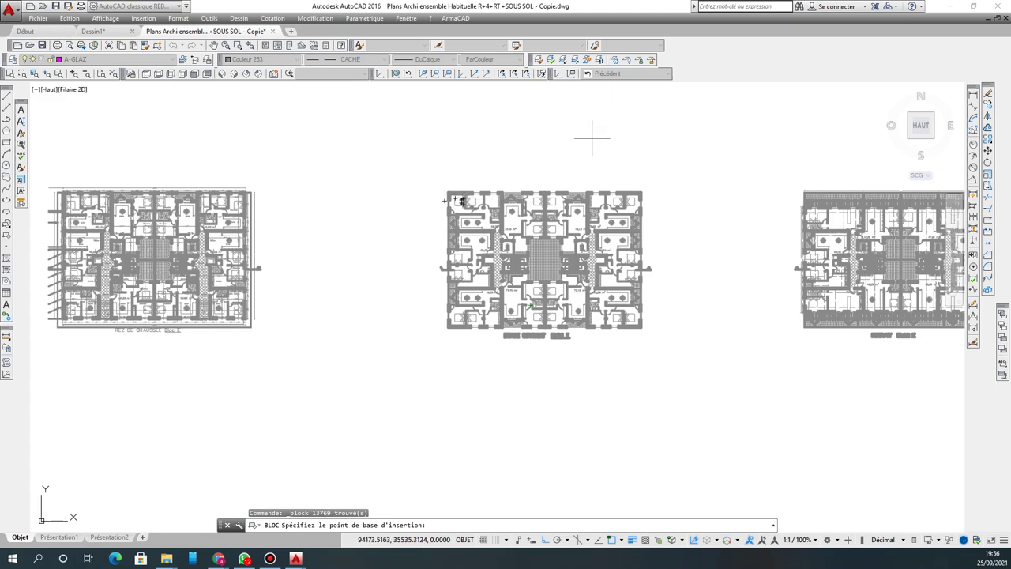
left_click(447, 192)
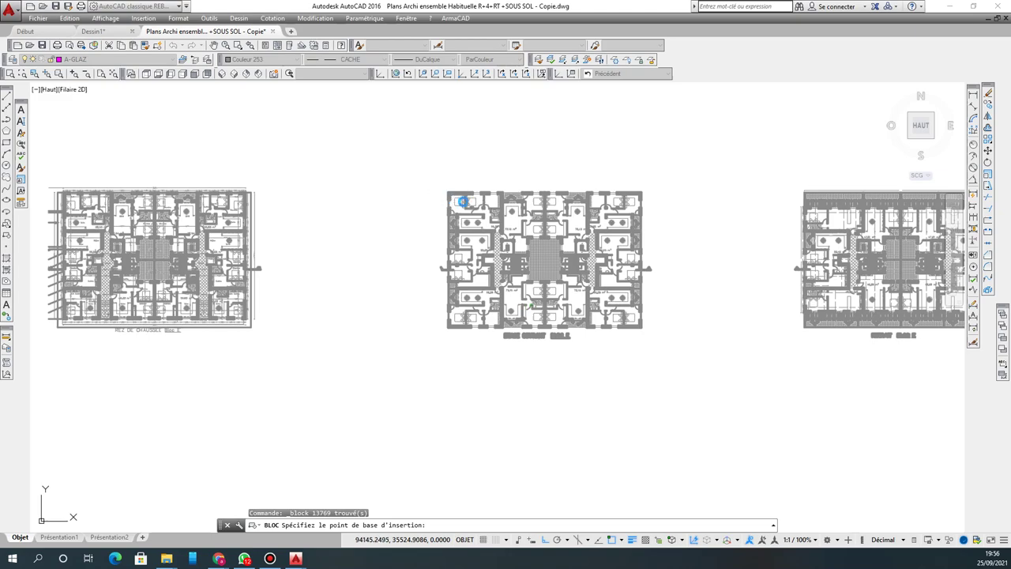
left_click(462, 201)
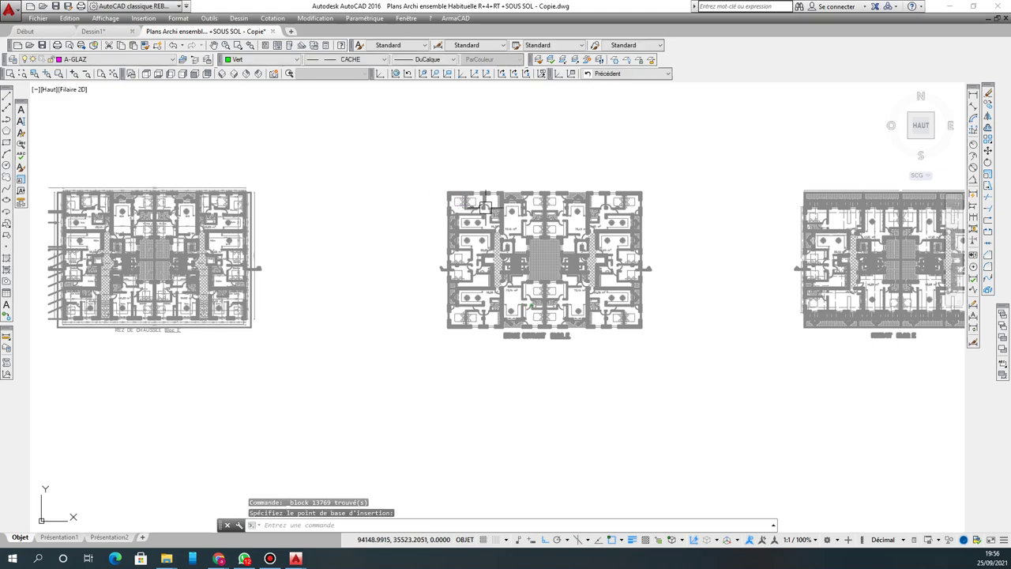
Step: Move the typical-floor plan block
left_click(467, 201)
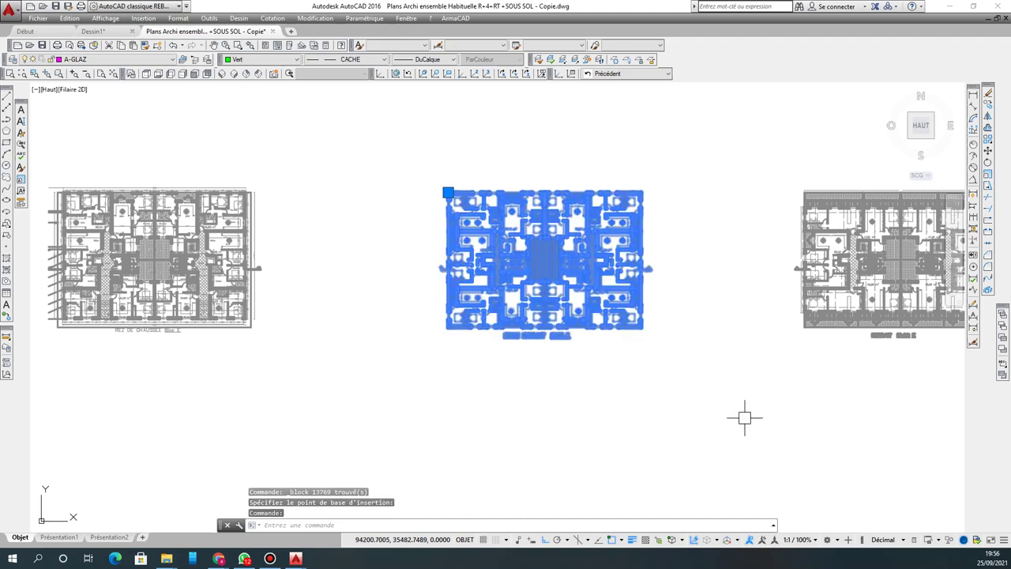
left_click(987, 150)
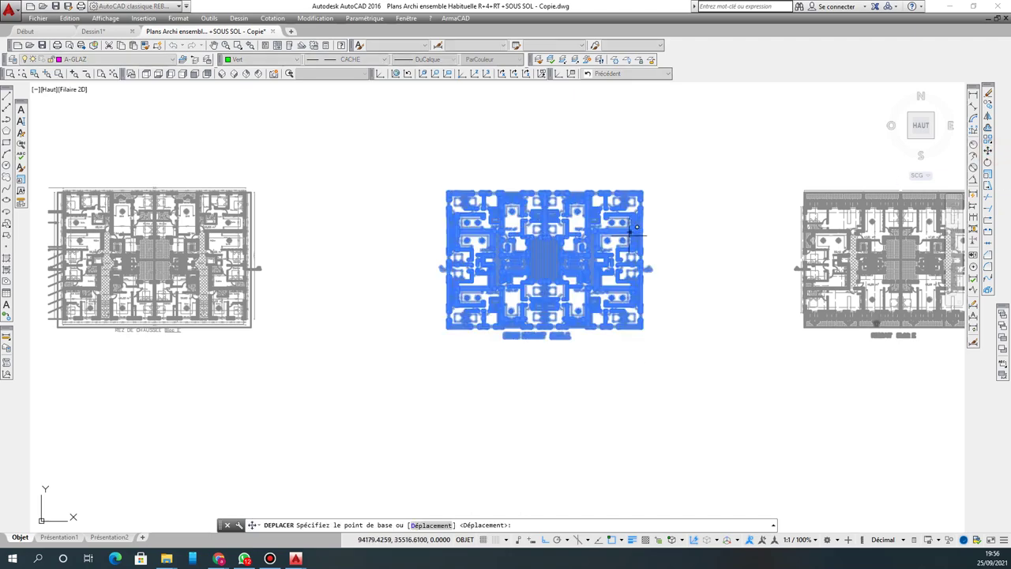
Step: Try moving the typical-floor plan block (étage courant) away from its position between the ground-floor and RETRAIT plans
left_click(637, 223)
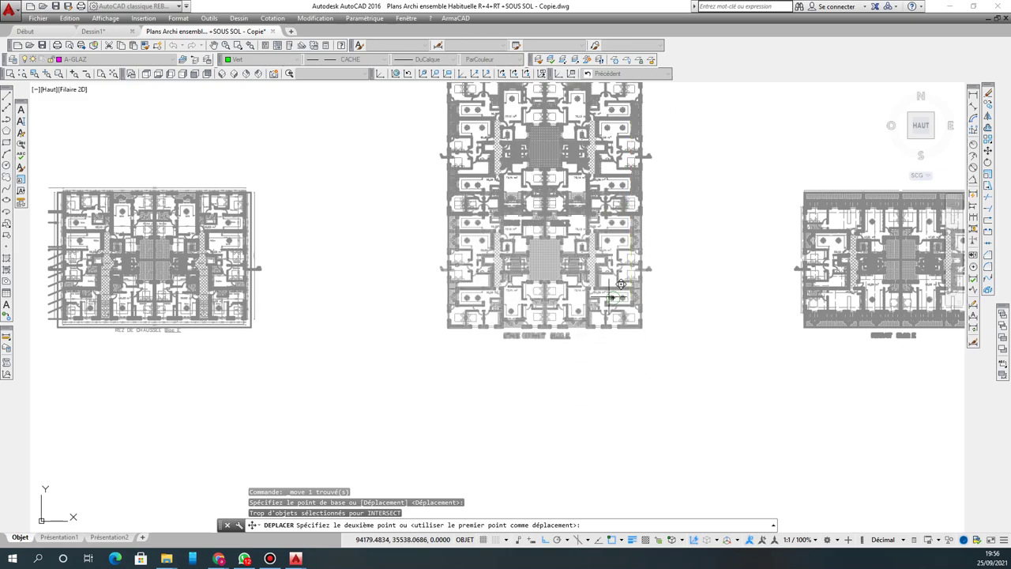
key("Escape")
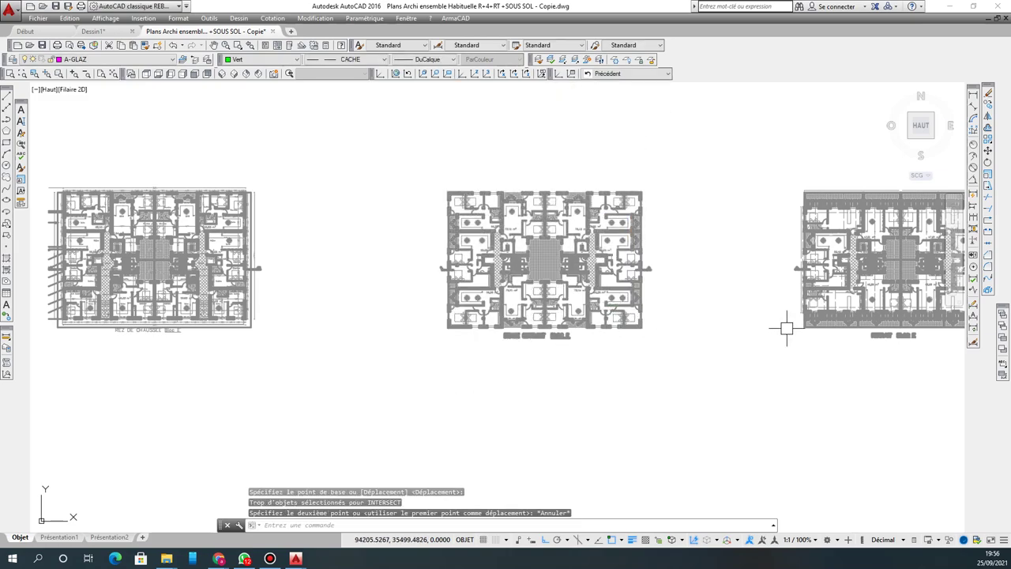
scroll(854, 247, "down", 1)
scroll(785, 266, "down", 1)
scroll(629, 184, "up", 4)
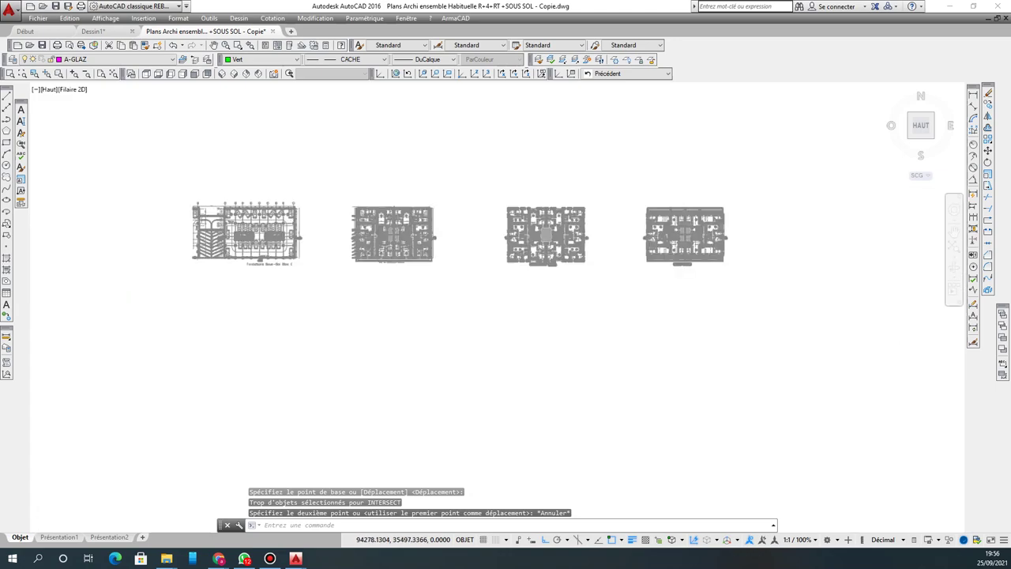
left_click(630, 184)
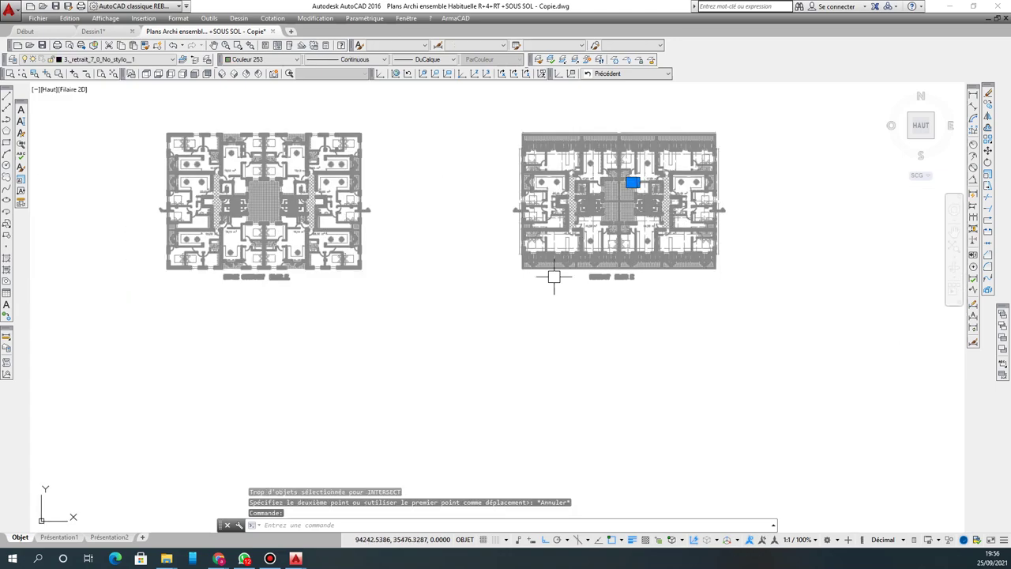
key("Escape")
left_click(486, 116)
left_click(854, 367)
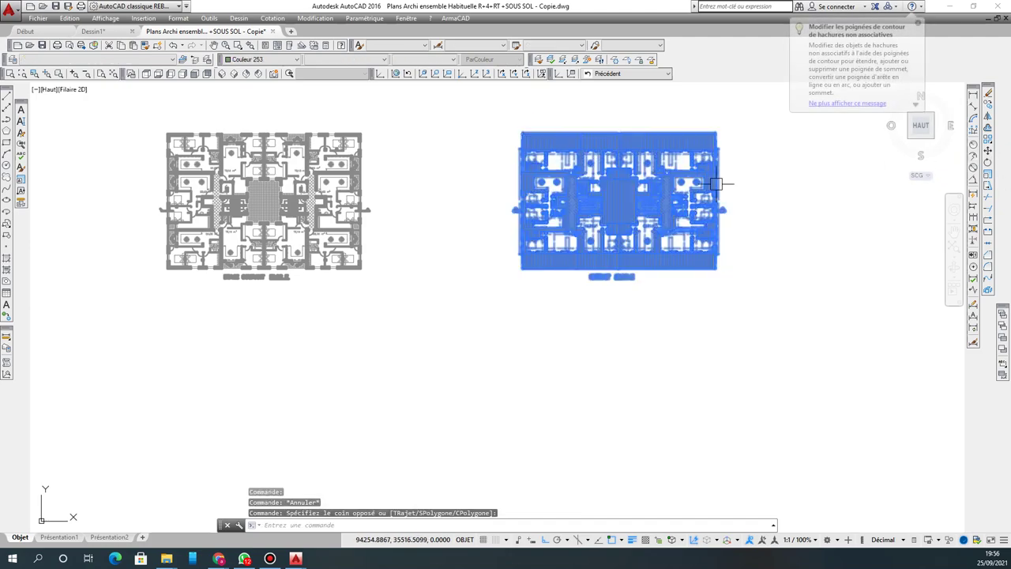
key("Escape")
left_click(468, 183)
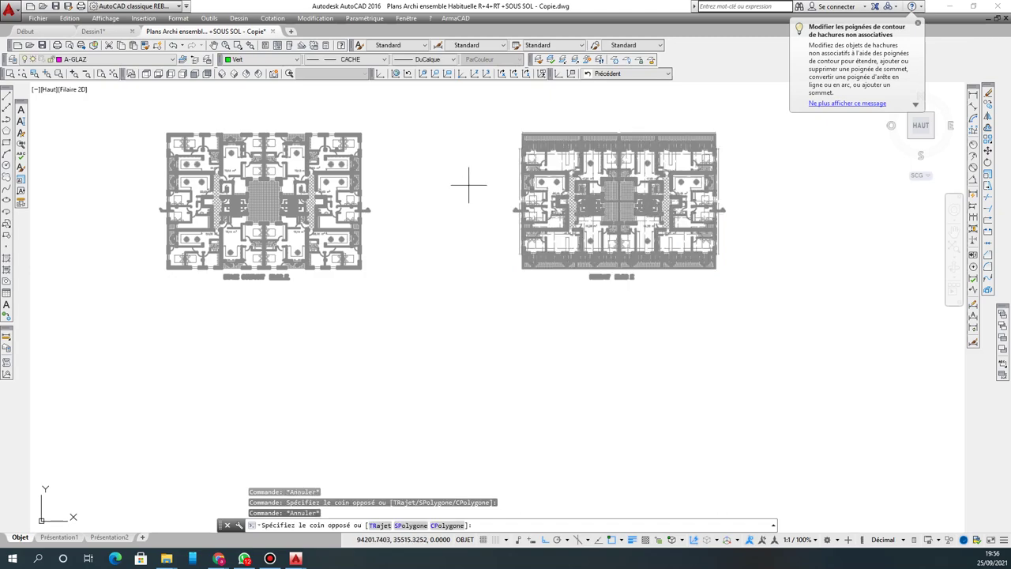
left_click(833, 309)
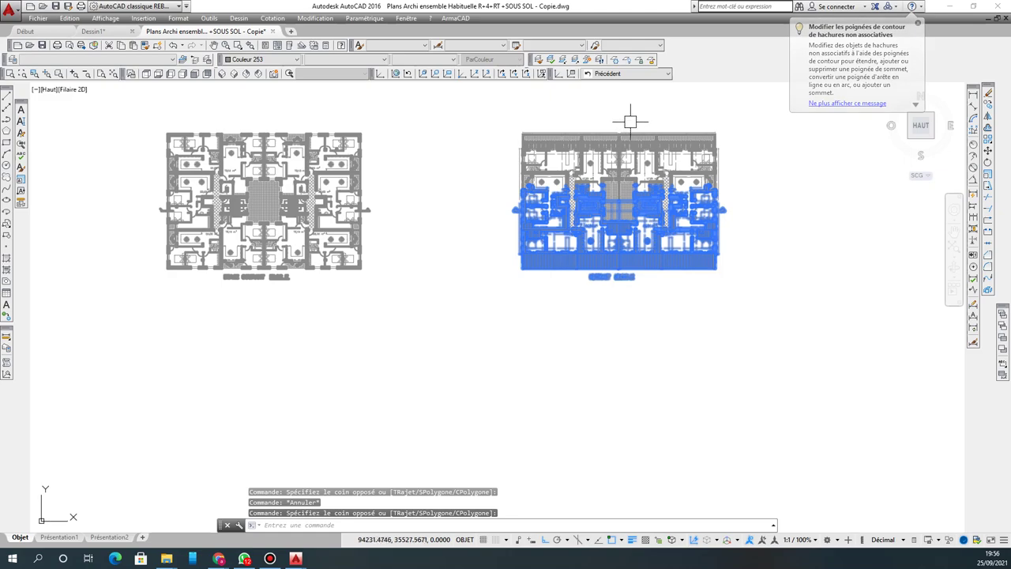
key("Escape")
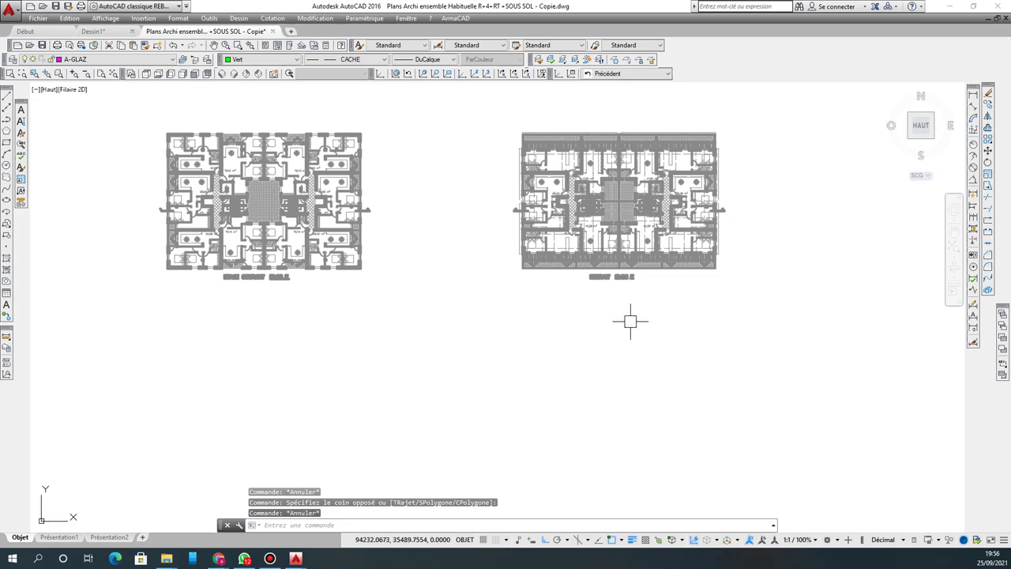
Step: Convert the whole RETRAIT floor plan with its title into a block named RETRAIT, based at the plan's upper-left corner
scroll(506, 321, "down", 1)
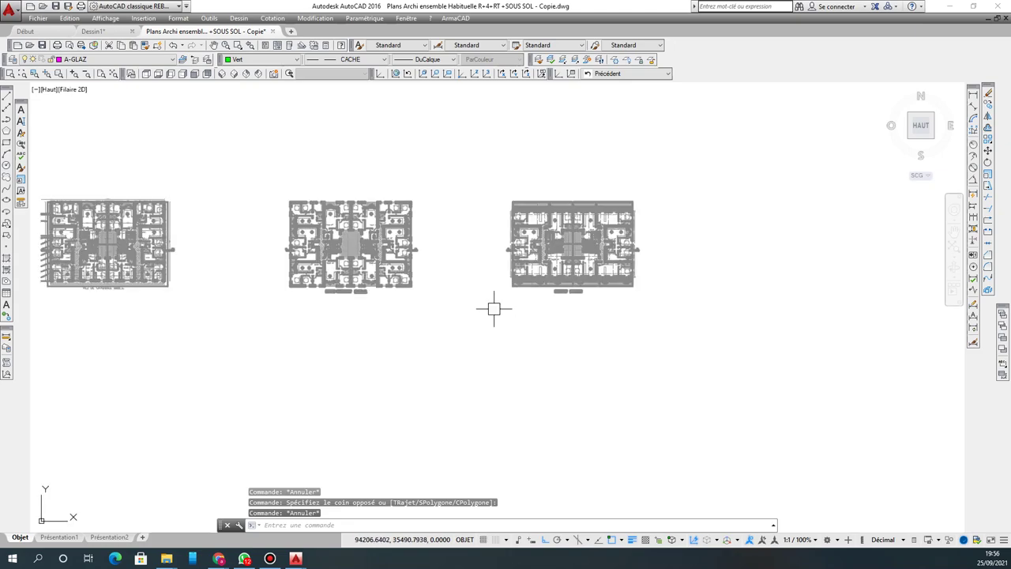
left_click(482, 179)
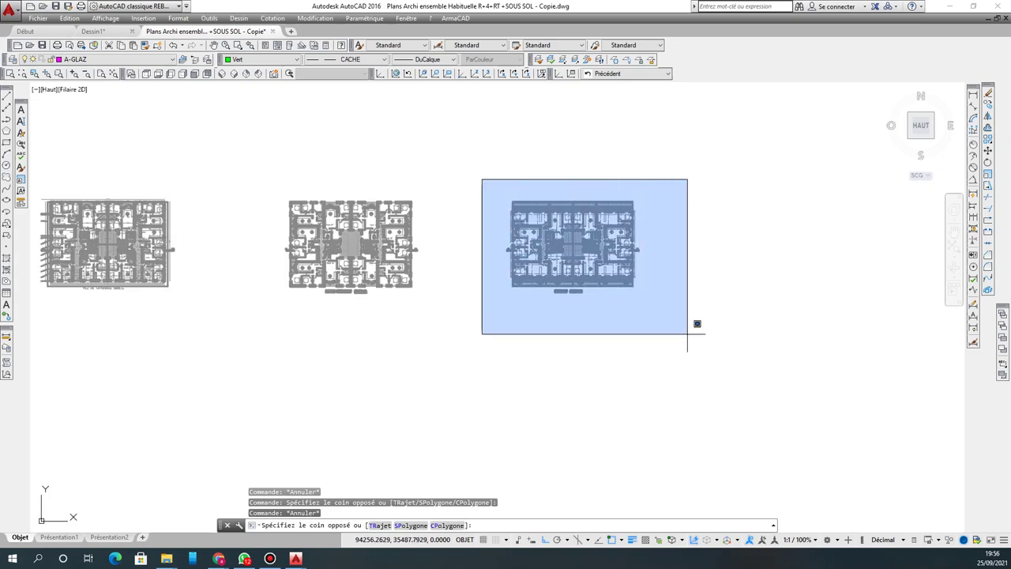
left_click(706, 338)
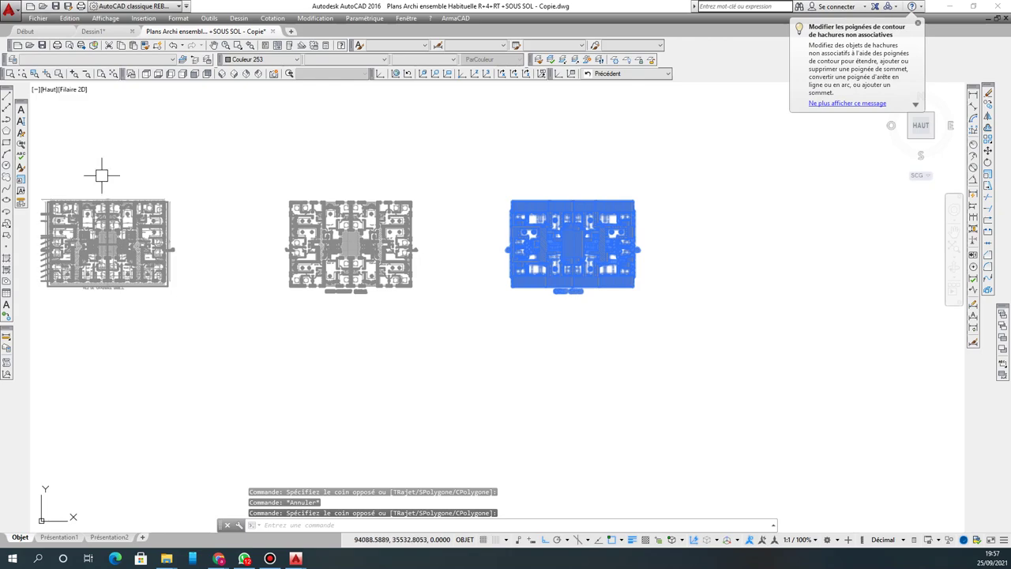
left_click(41, 232)
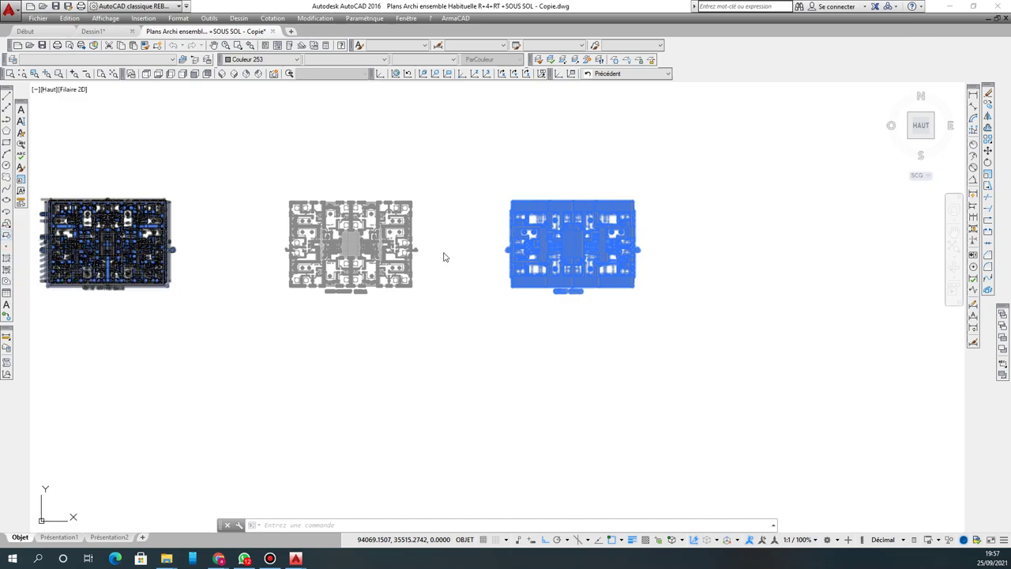
type("b")
key("Return")
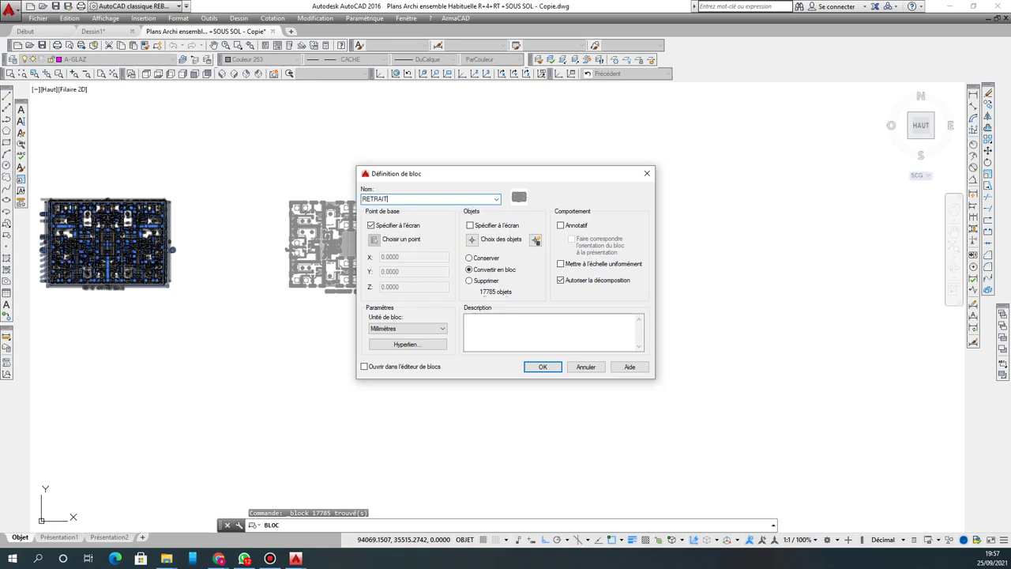
left_click(540, 366)
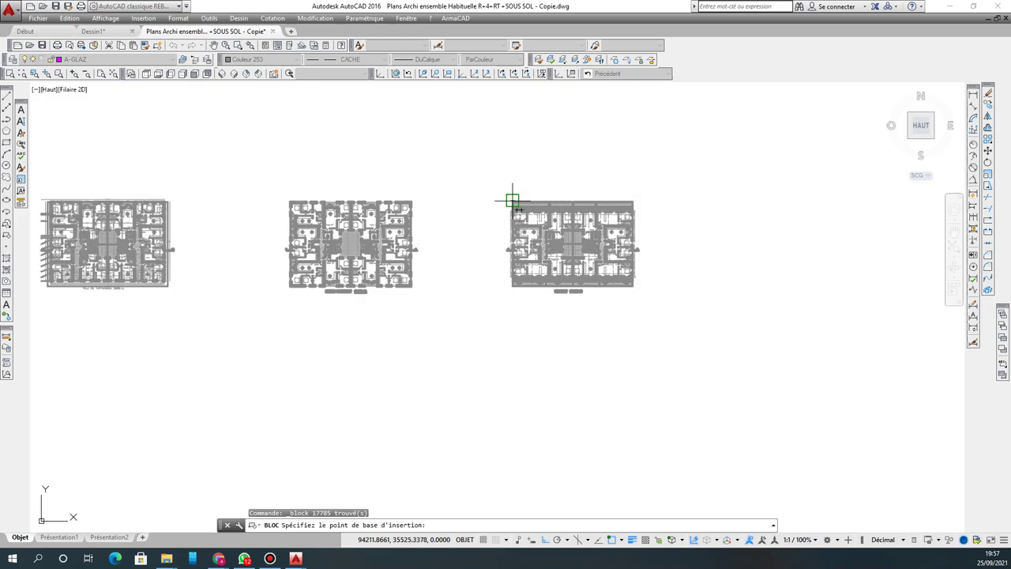
left_click(542, 277)
Step: Check that each of the four floor plans in the row selects as a single block, and clear the selection
scroll(323, 271, "down", 3)
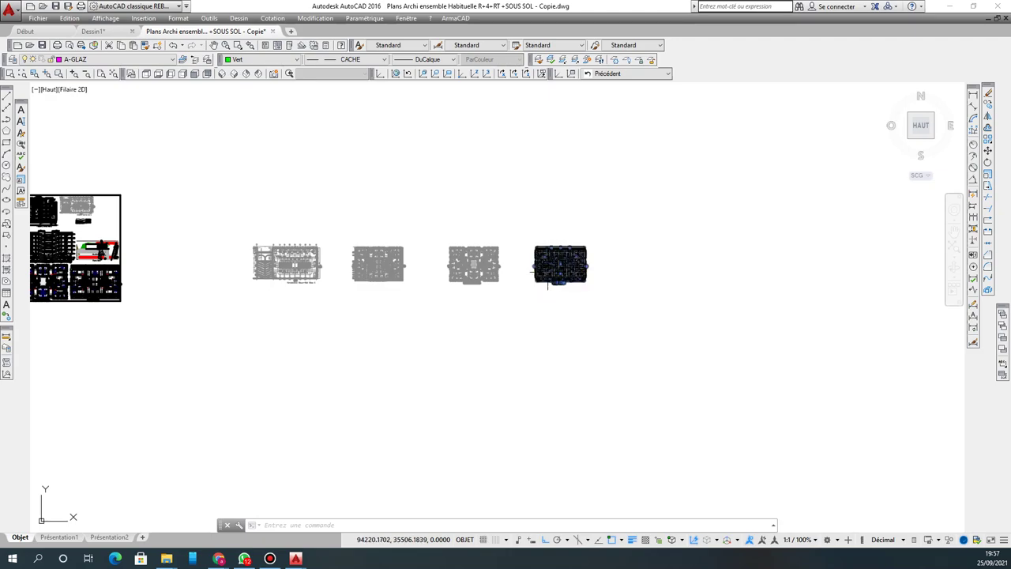
left_click(537, 281)
left_click(496, 278)
left_click(398, 282)
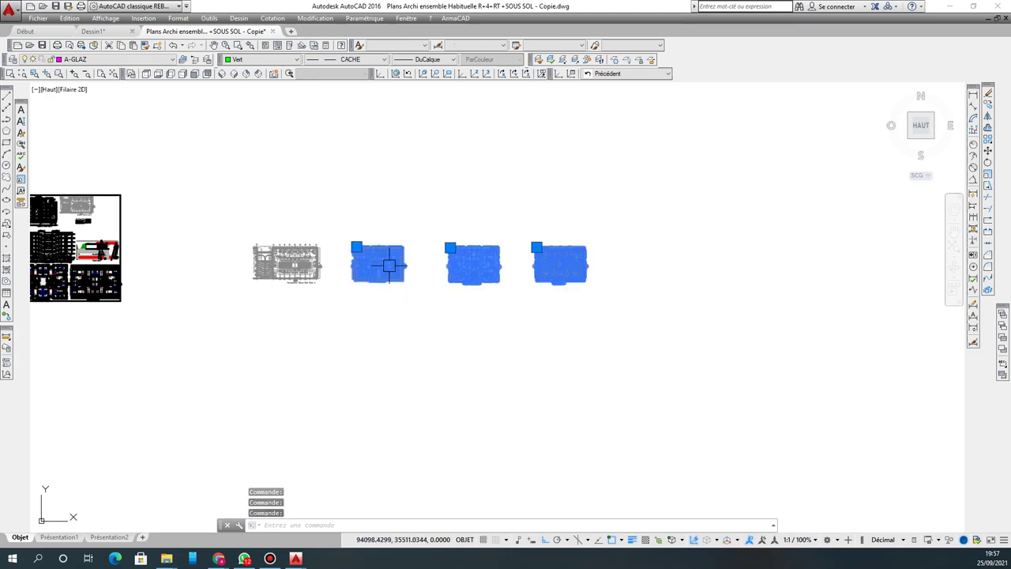
left_click(309, 262)
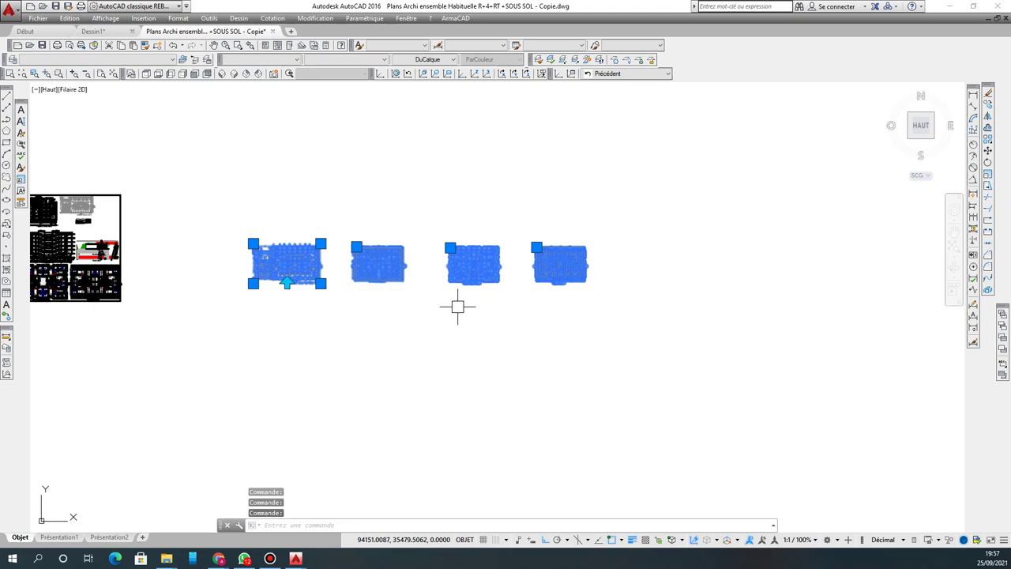
key("Escape")
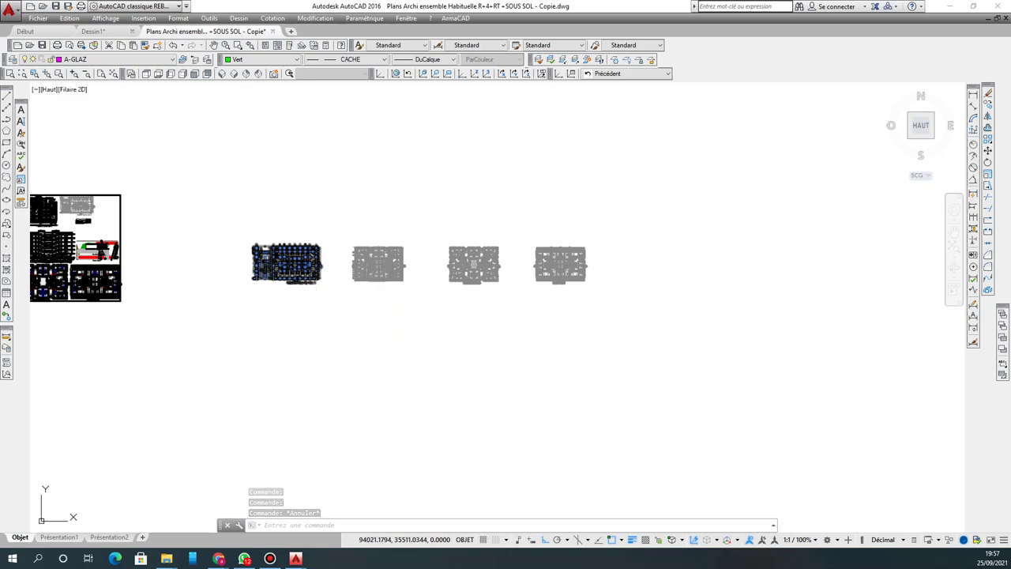
Step: Inspect the layer assigned to the basement, ground-floor and typical-floor plan blocks one after another
left_click(293, 273)
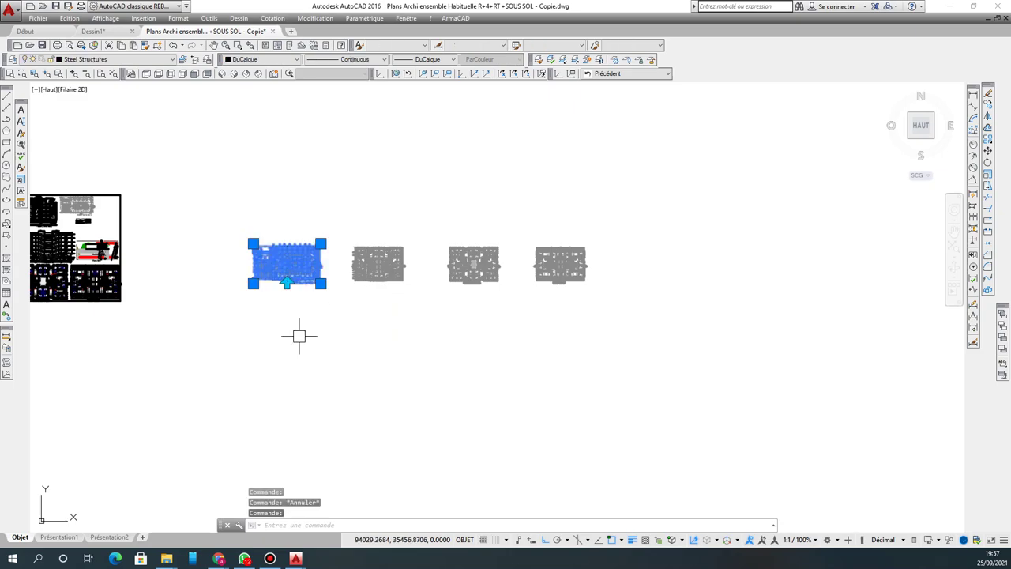
left_click(65, 60)
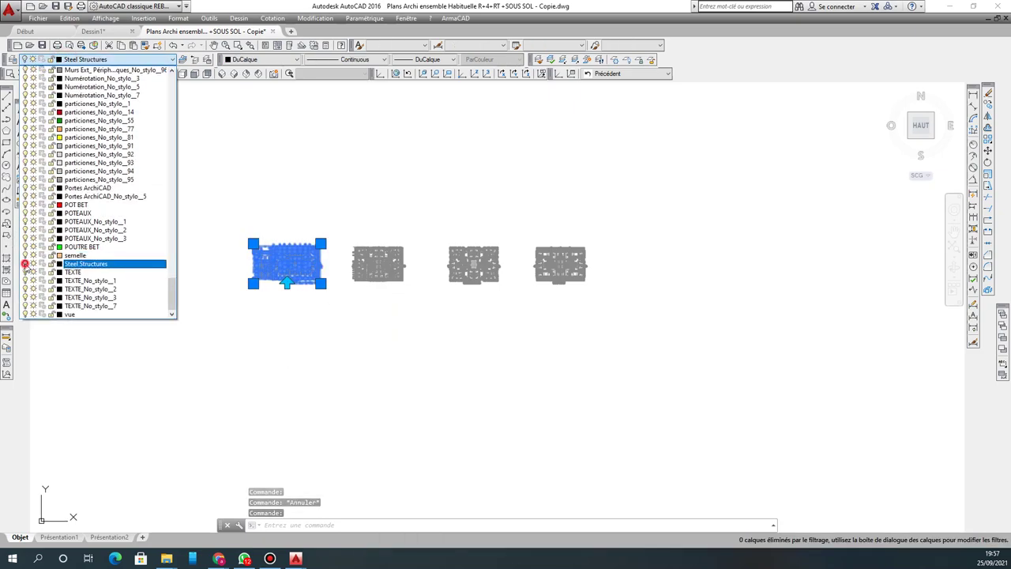
left_click(302, 186)
key("Escape")
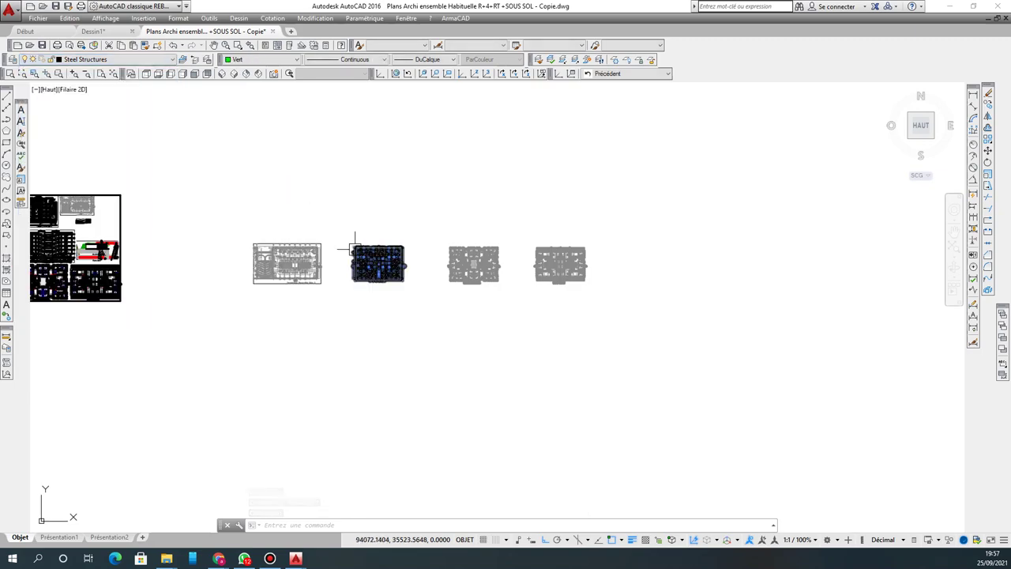
left_click(357, 278)
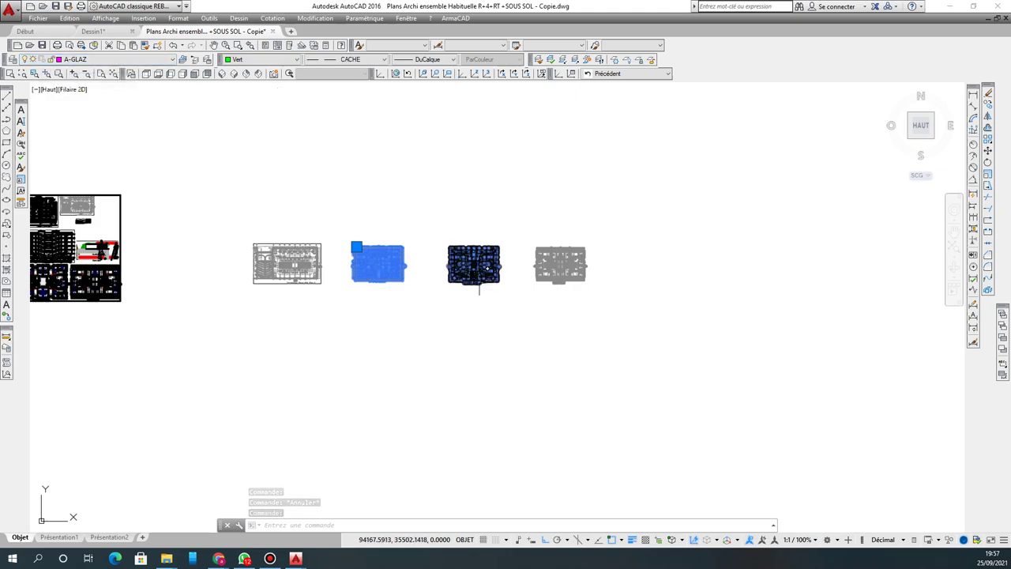
key("Escape")
left_click(471, 269)
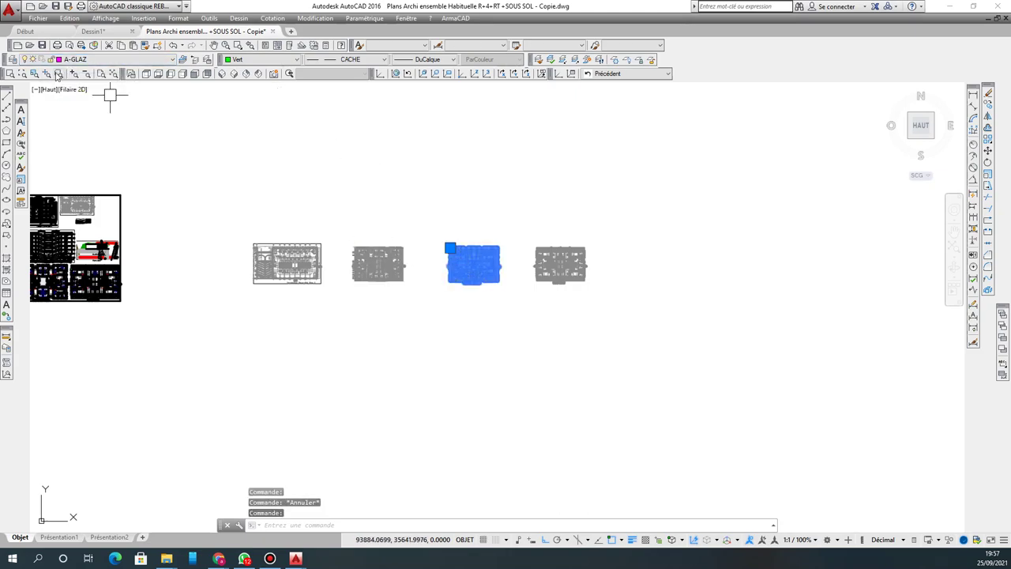
key("Escape")
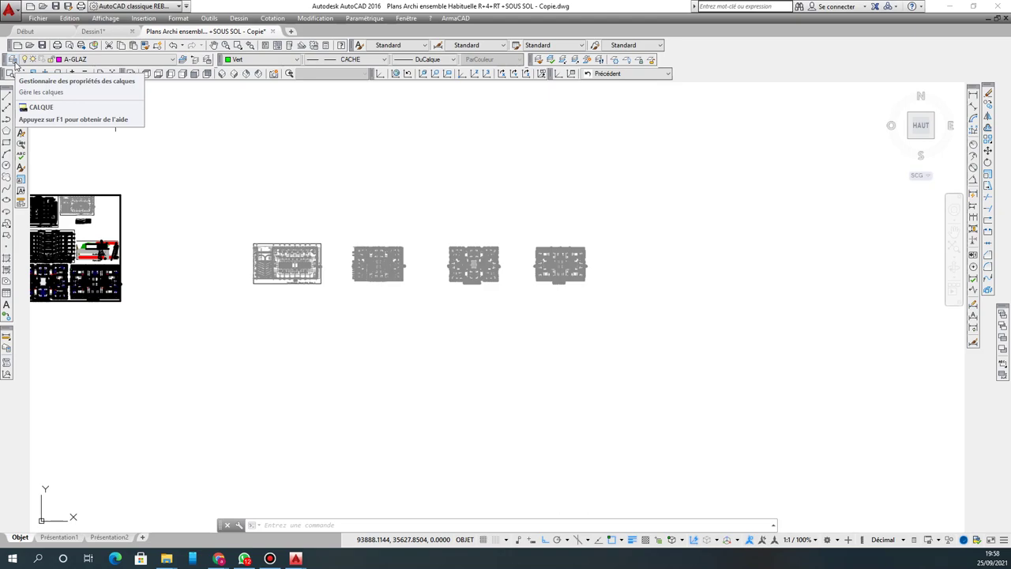
Step: Open the layer properties manager beside the plans and try to create a new layer named ARCHI
left_click(12, 60)
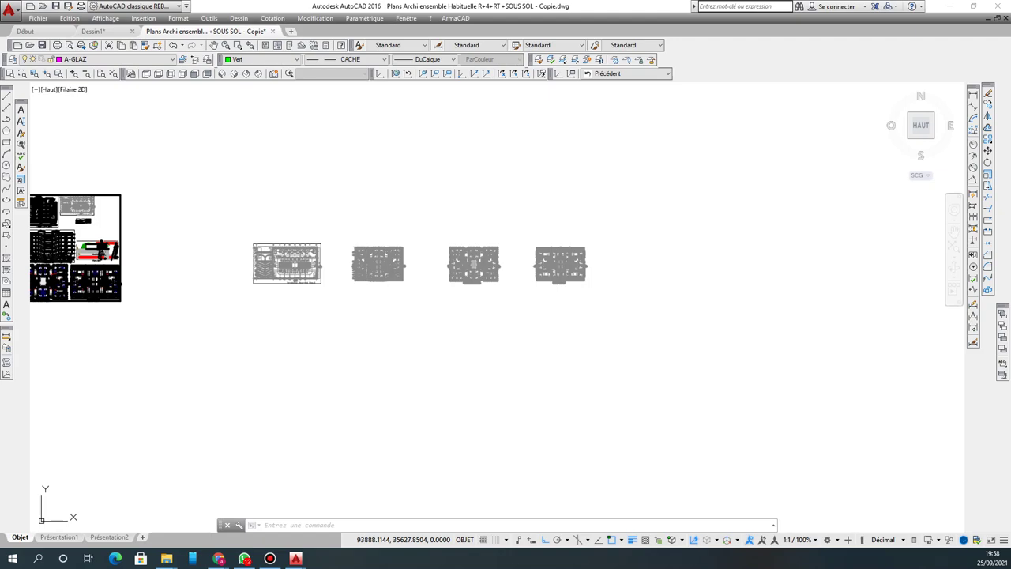
left_click_drag(371, 158, 912, 134)
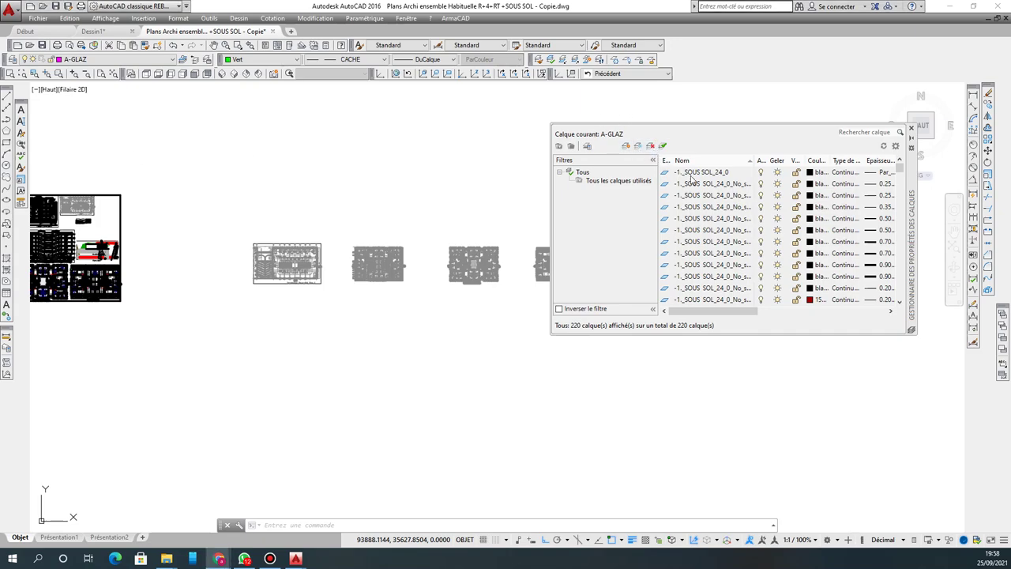
left_click(625, 147)
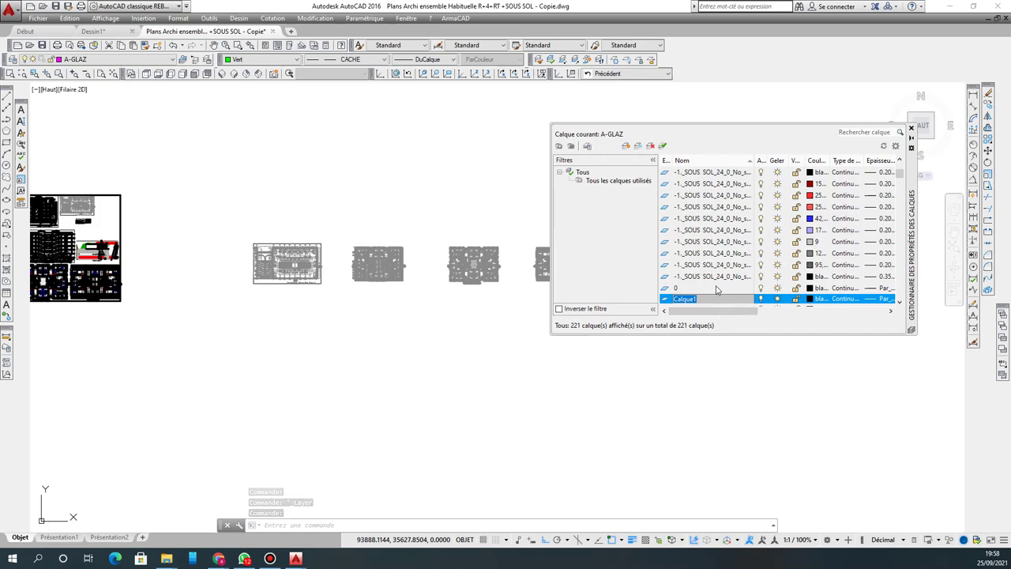
type("ARCH")
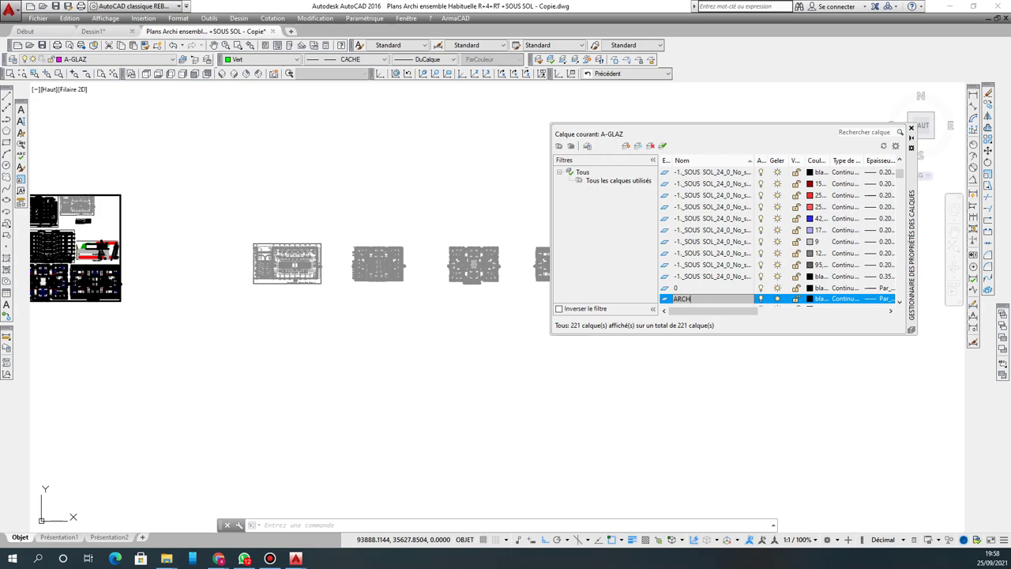
type("I")
key("Return")
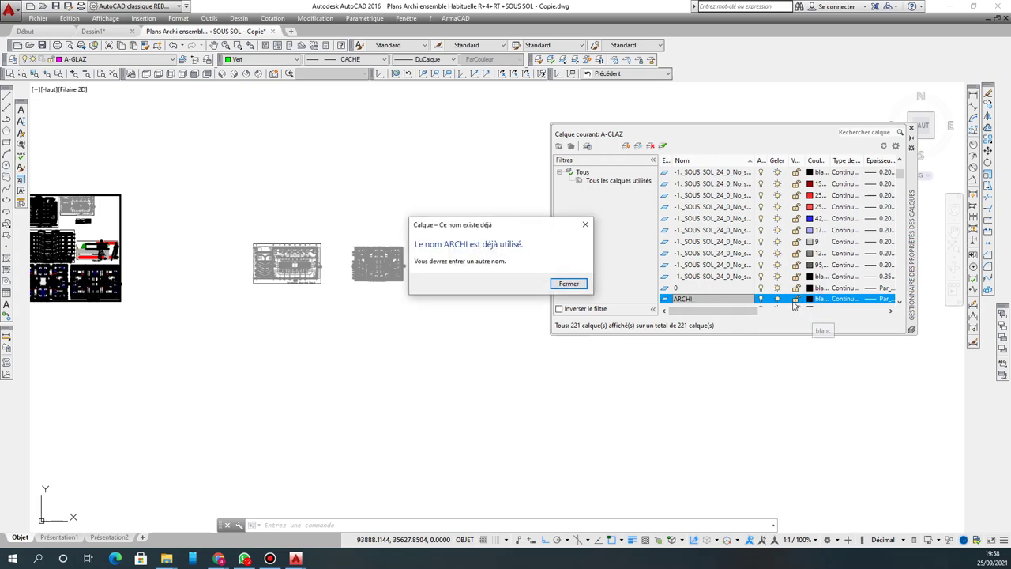
left_click(585, 226)
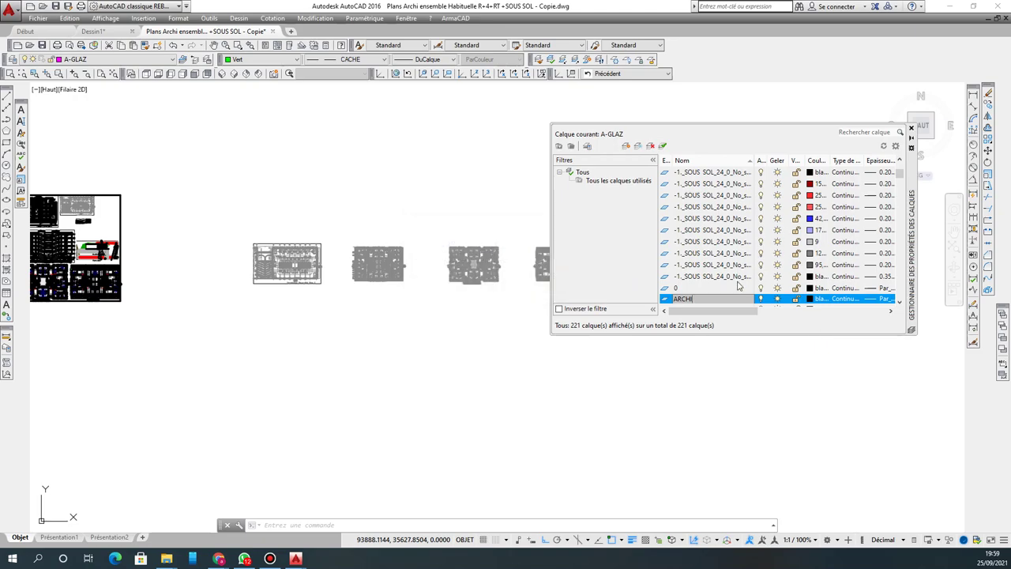
key("Escape")
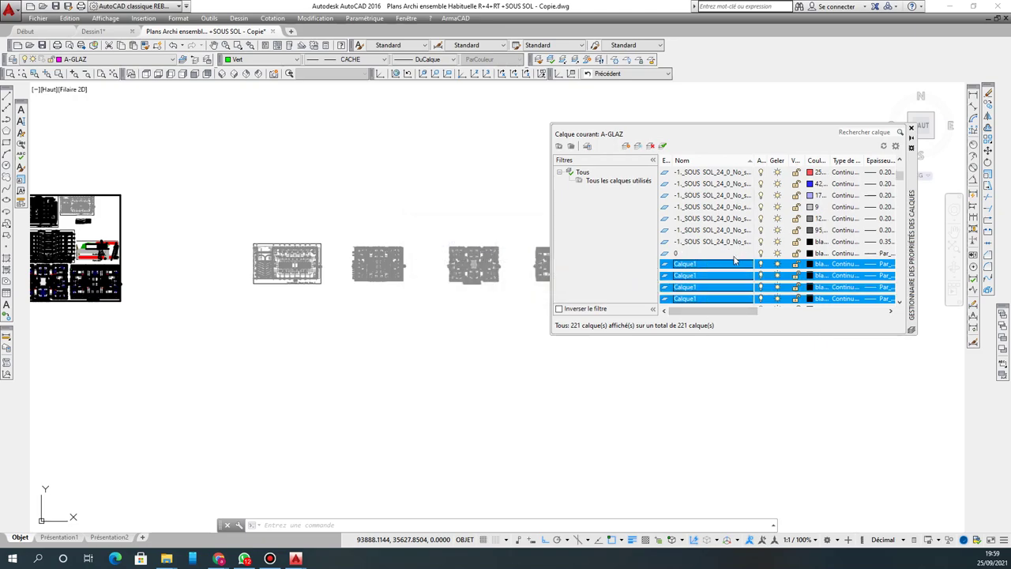
Step: Find the existing ARCHI layer in the layer list and select it
scroll(733, 261, "down", 10)
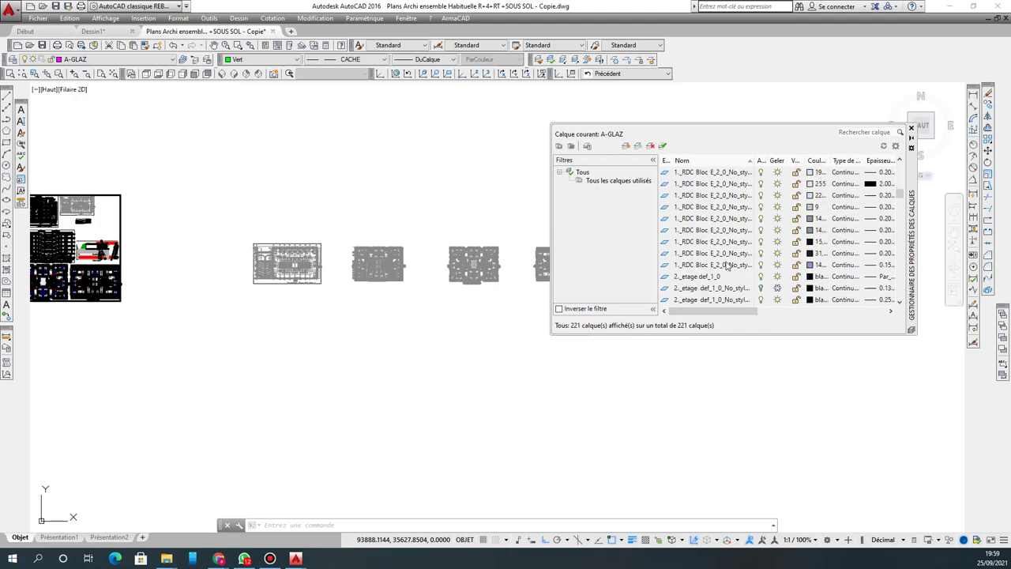
left_click(705, 266)
scroll(704, 276, "down", 15)
left_click(705, 299)
scroll(706, 290, "down", 1)
scroll(705, 290, "down", 1)
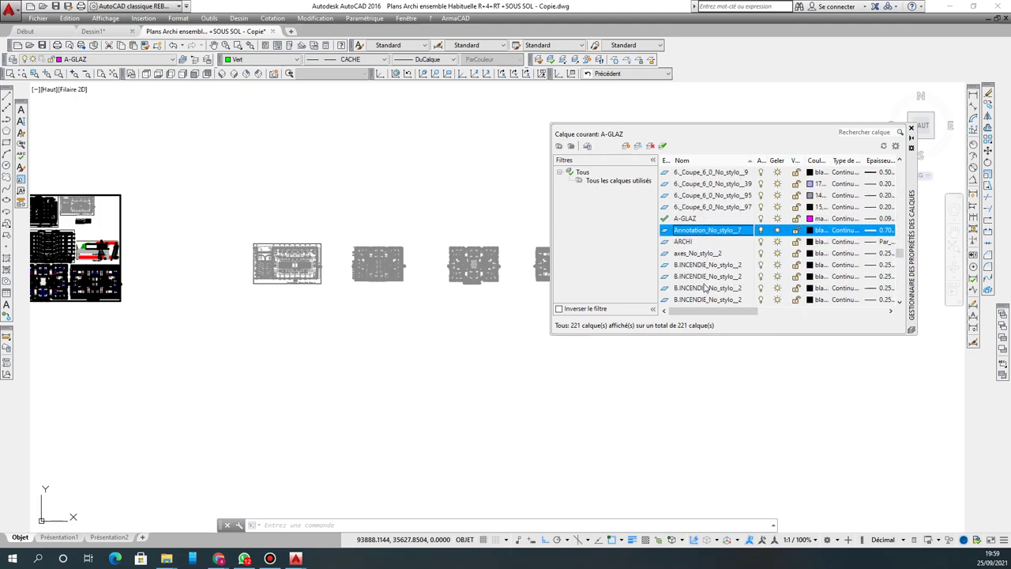
left_click(684, 241)
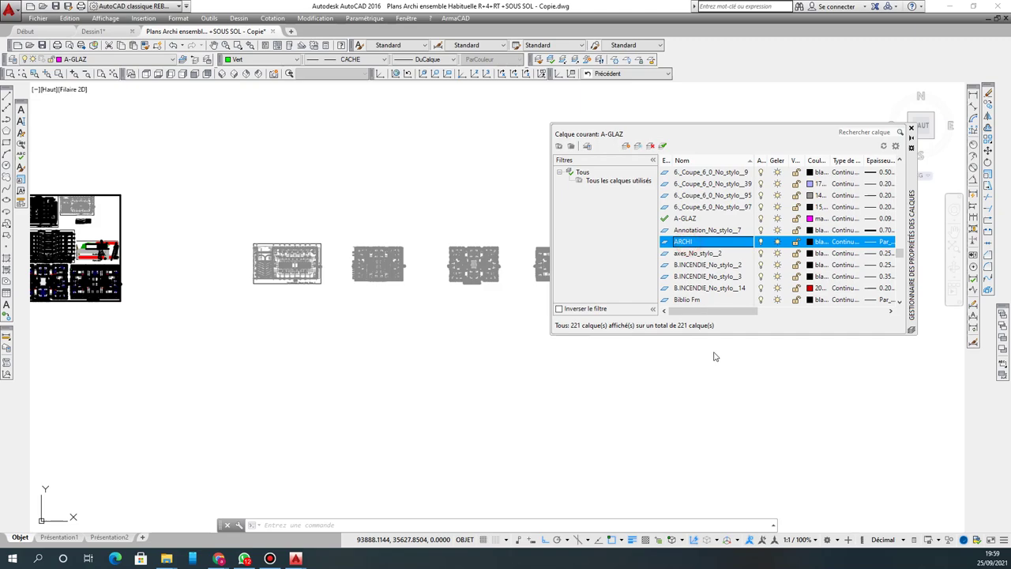
left_click(677, 242)
left_click(684, 252)
left_click(682, 242)
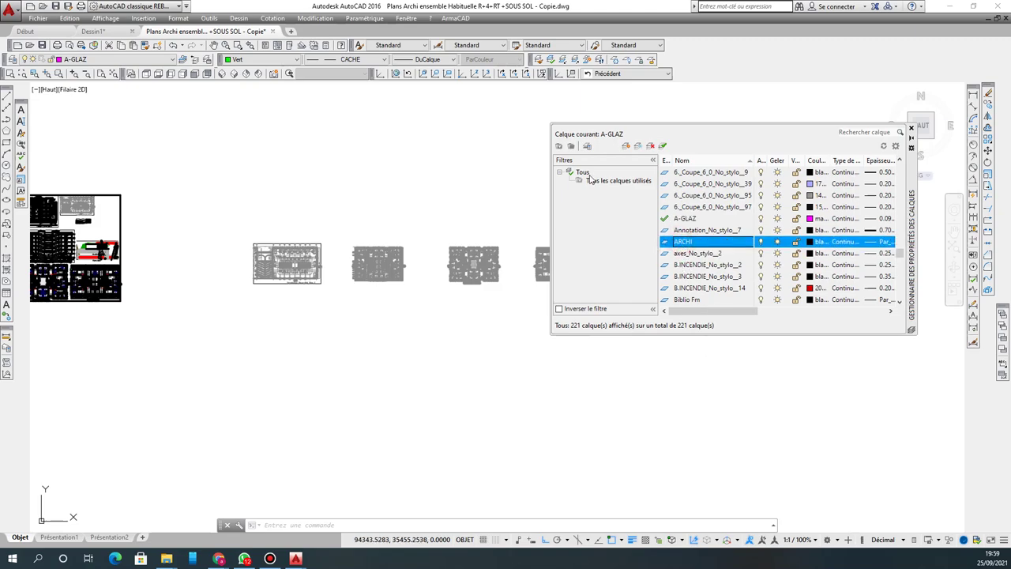
Step: Delete the selected ARCHI layer, create a new layer named ARCHI, and widen the layer properties manager to show all property columns
left_click(649, 146)
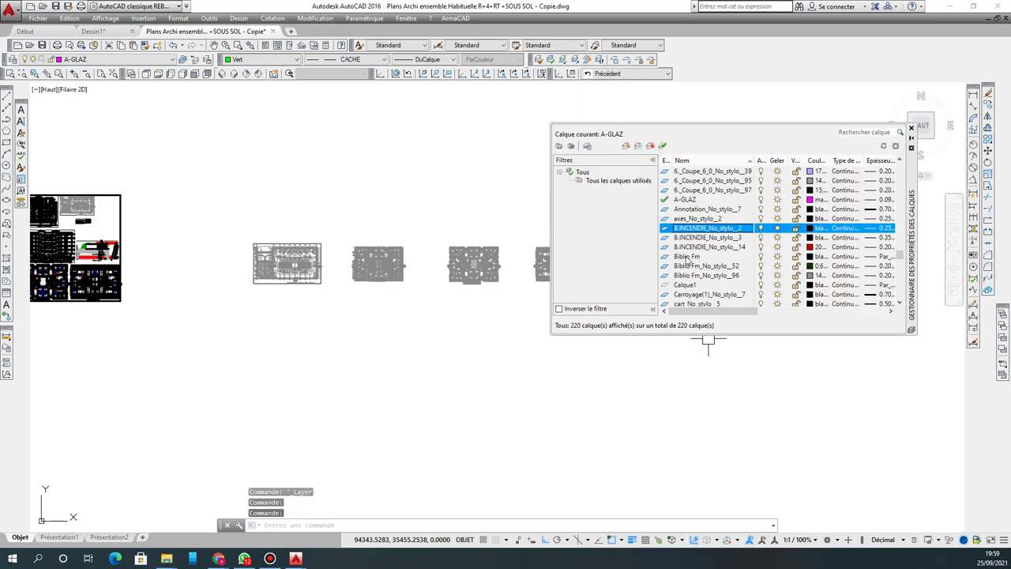
left_click(624, 146)
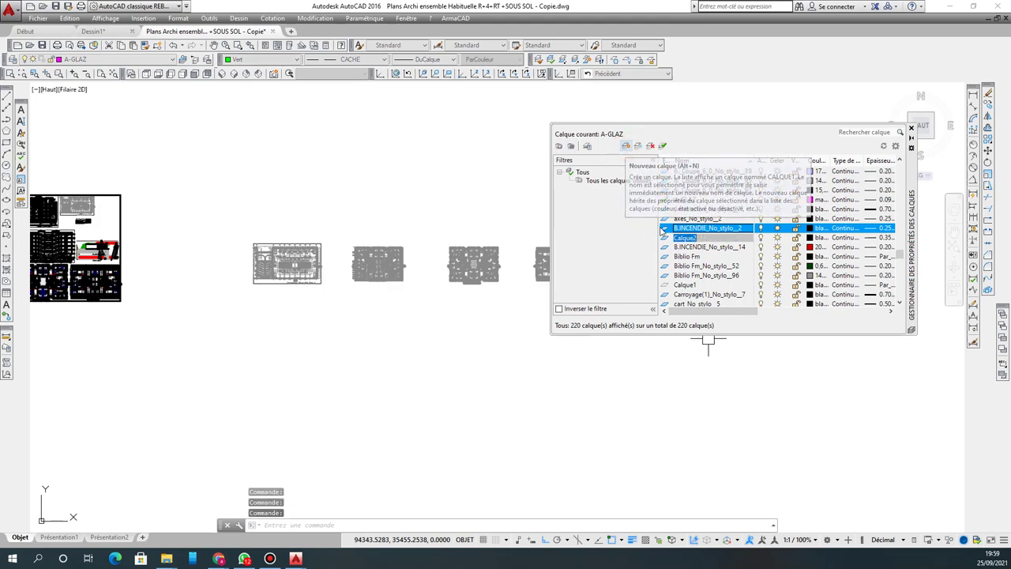
left_click(706, 237)
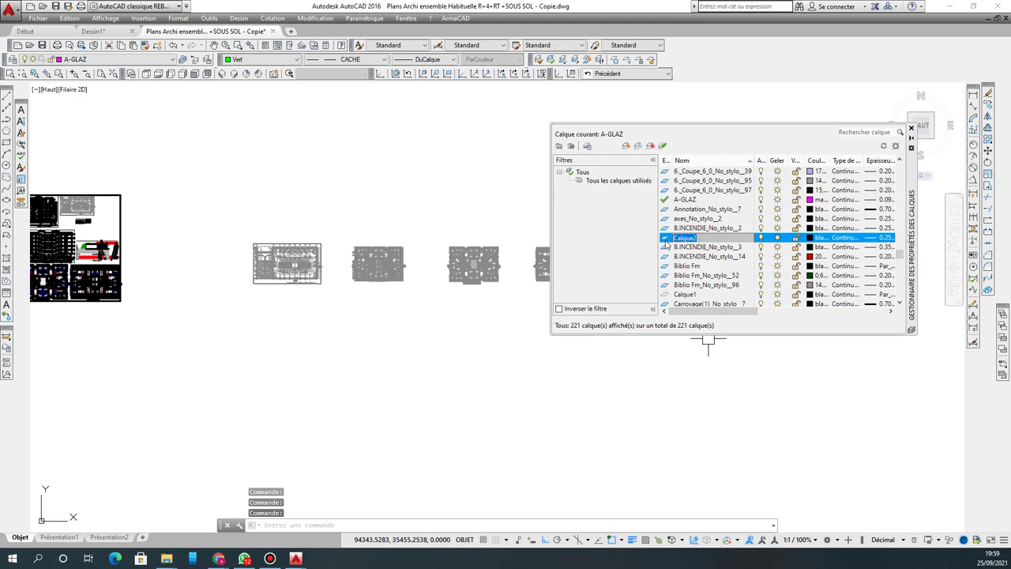
left_click(679, 132)
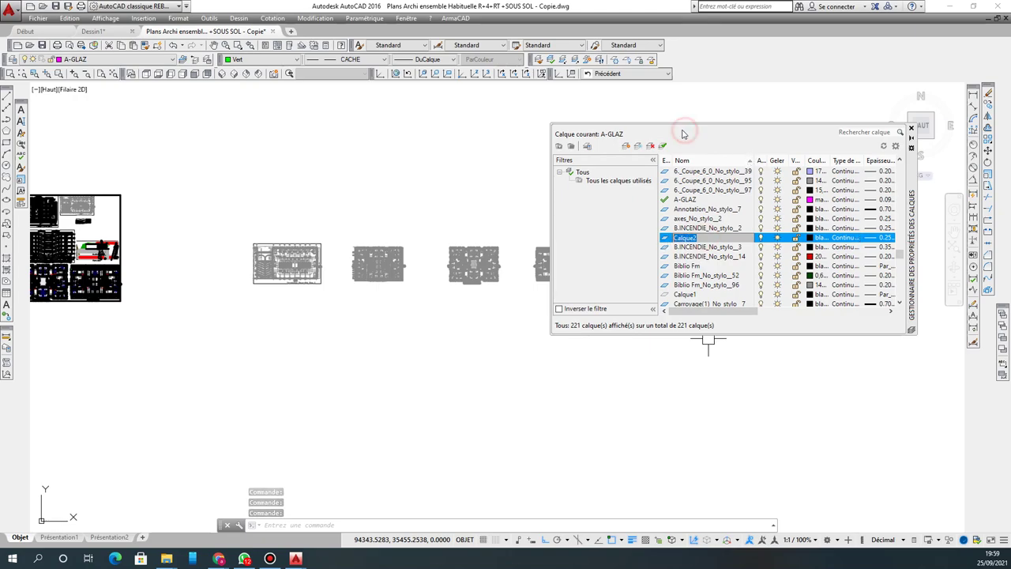
left_click(679, 132)
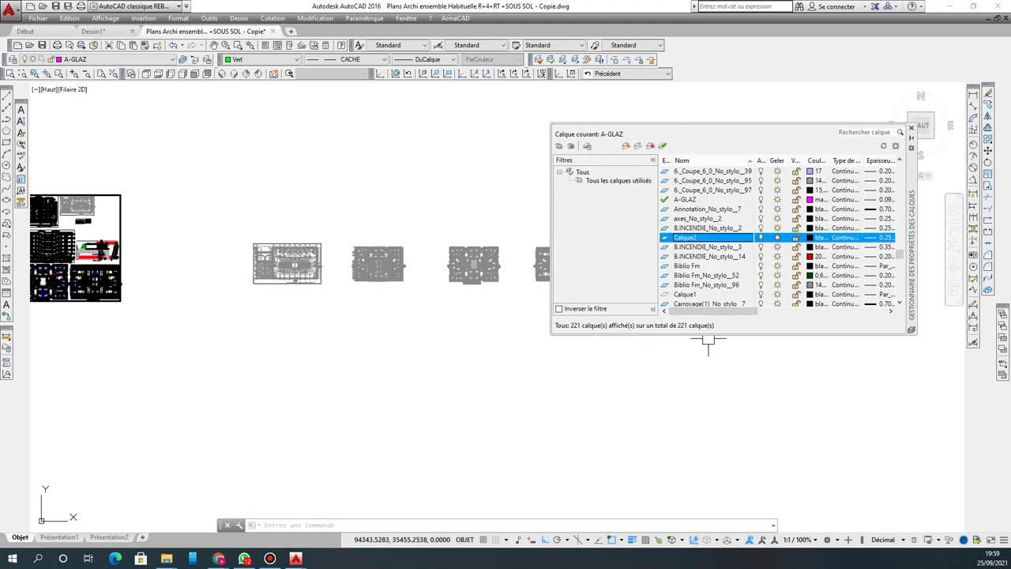
left_click_drag(549, 126, 317, 135)
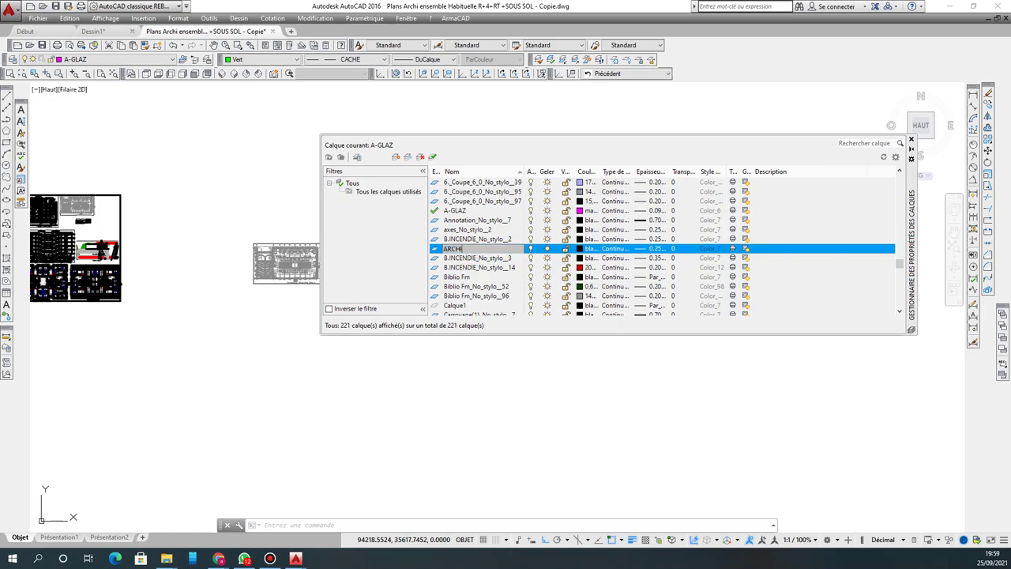
Step: Set the ARCHI layer's colour to grey, index 253
left_click(587, 268)
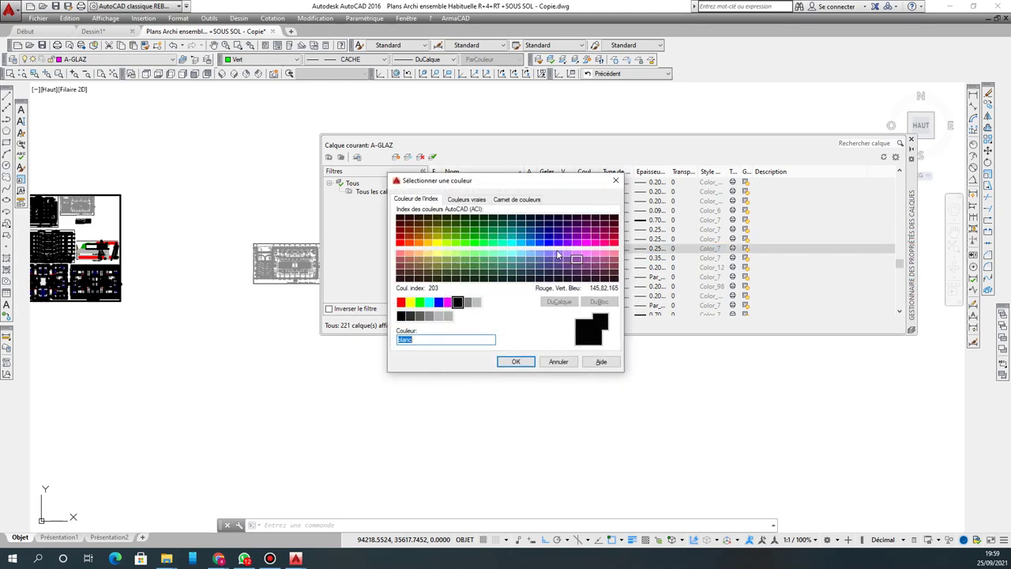
left_click(429, 316)
left_click(515, 361)
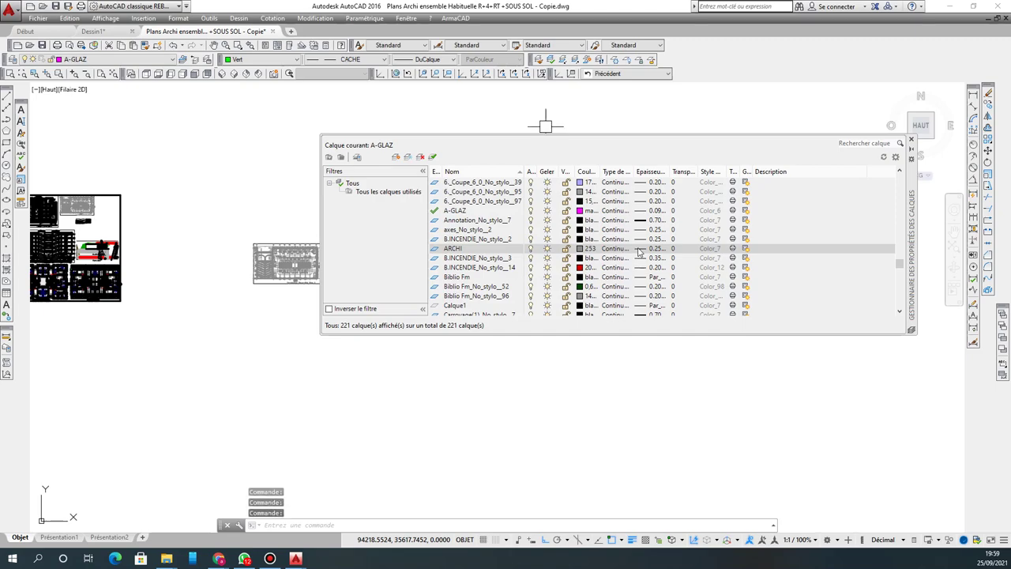
Step: Look through the lineweight and linetype choices for the ARCHI layer without changing them, and close the layer properties manager
left_click(639, 250)
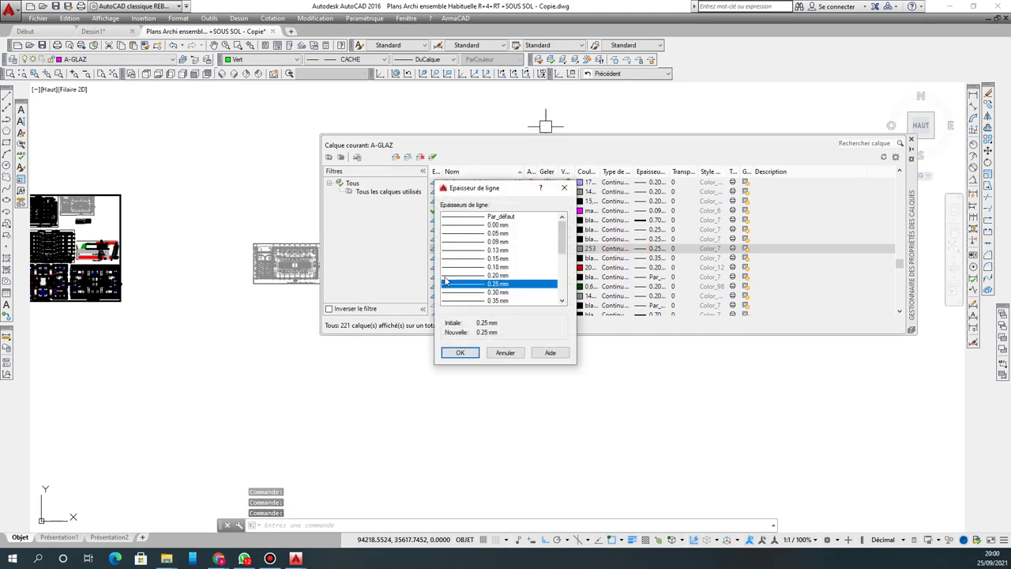
scroll(507, 247, "down", 1)
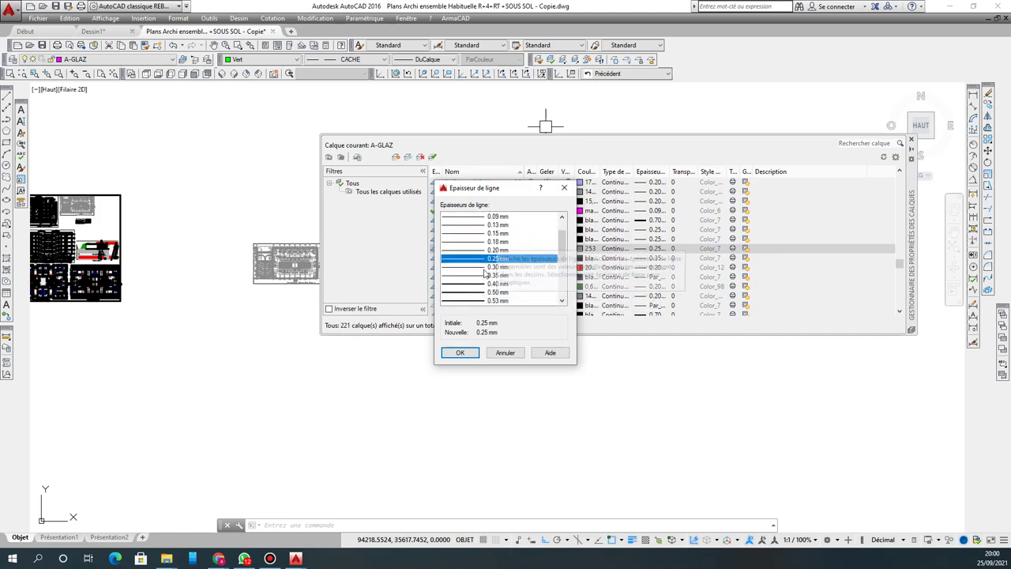
left_click(564, 187)
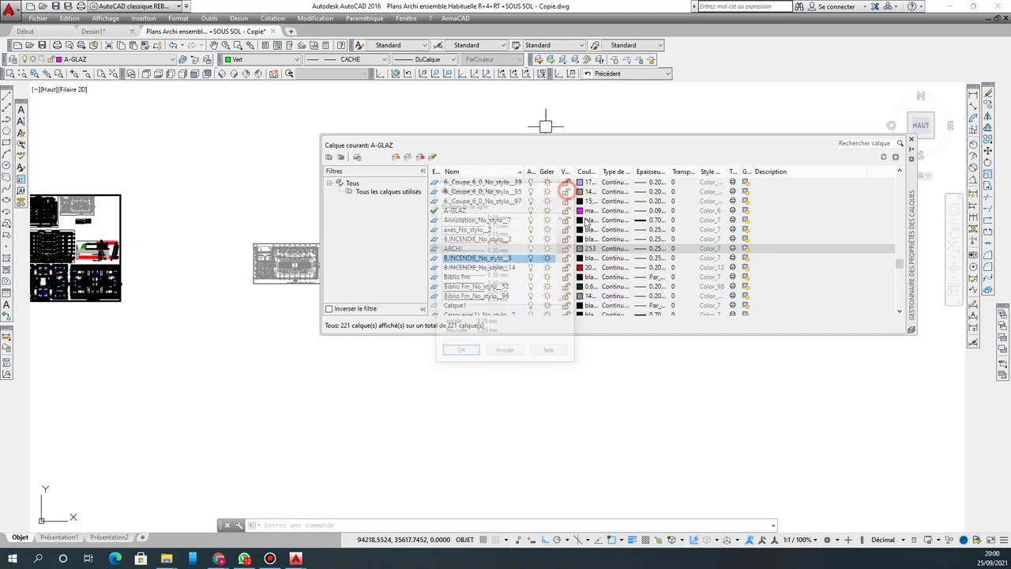
left_click(627, 251)
left_click(616, 249)
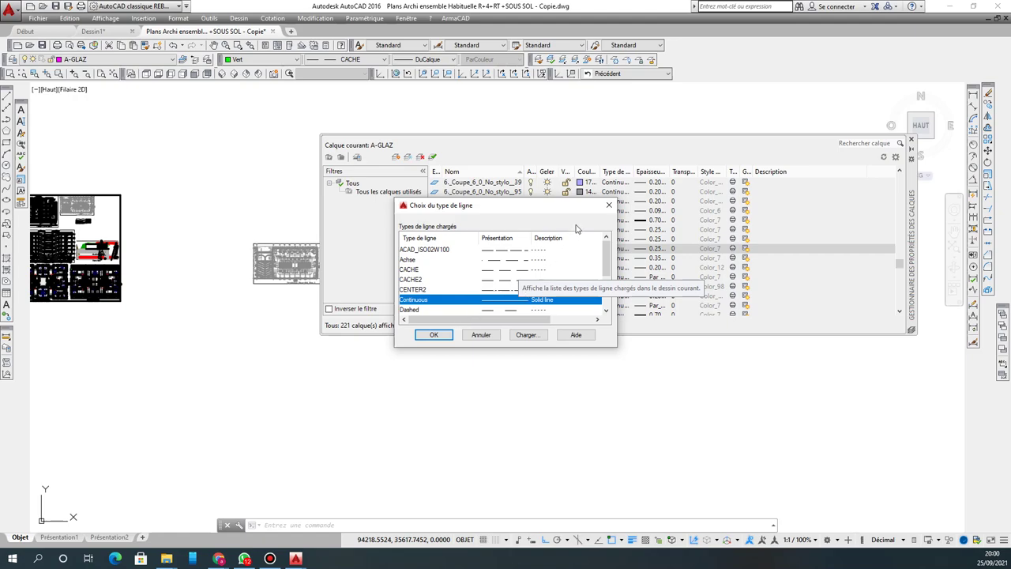
left_click(608, 204)
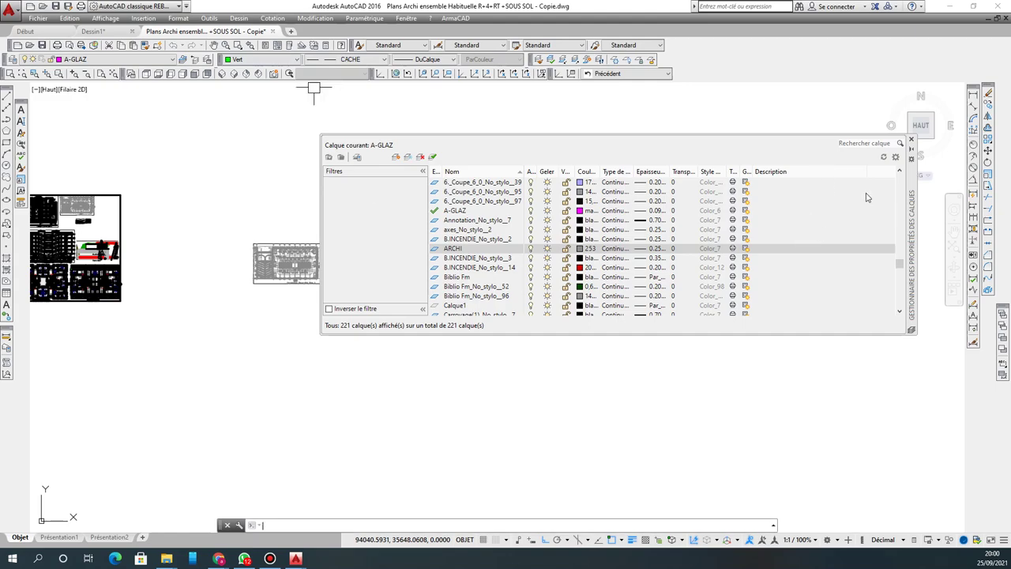
left_click(911, 141)
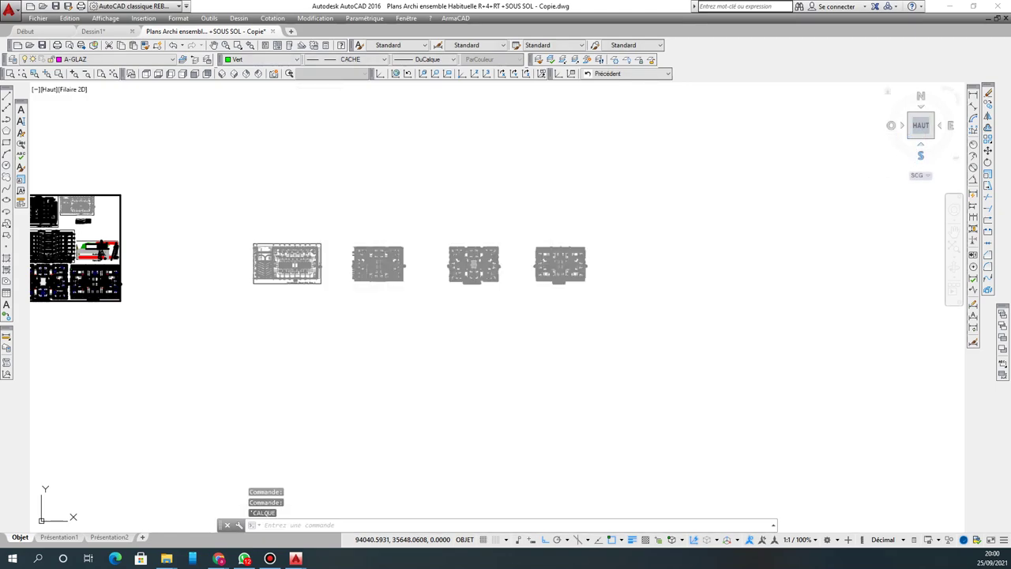
left_click(114, 62)
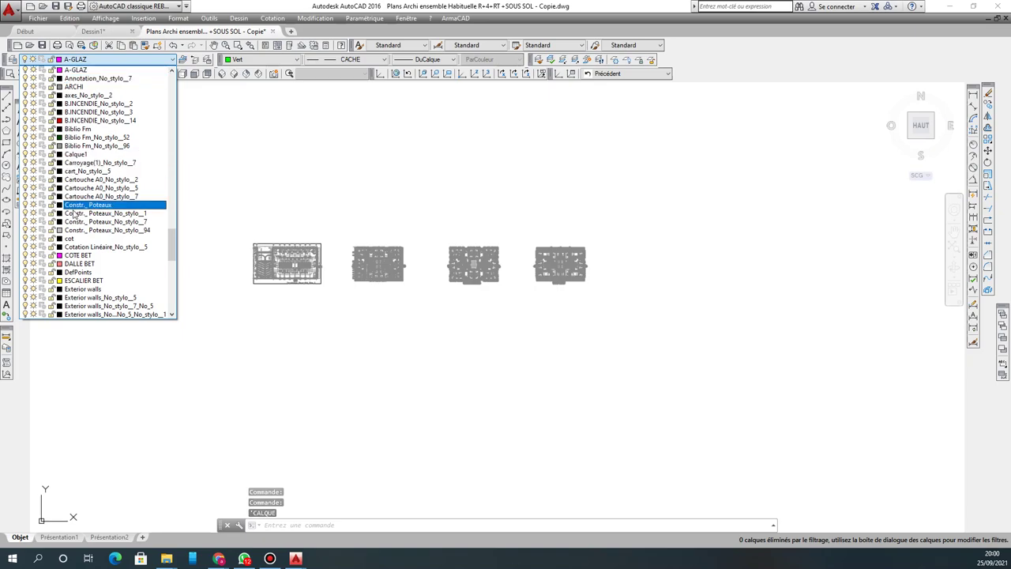
scroll(75, 214, "down", 1)
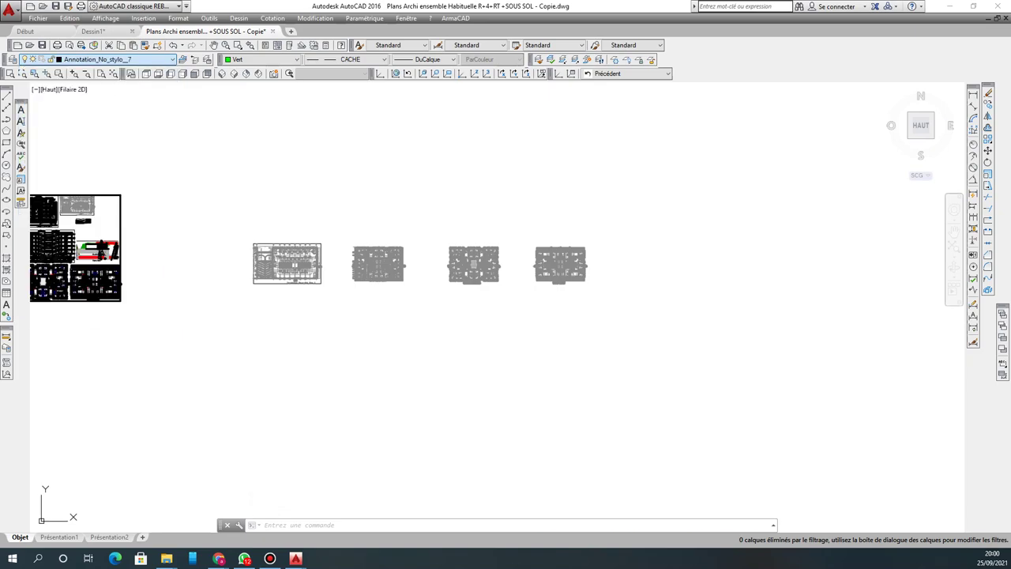
left_click(218, 223)
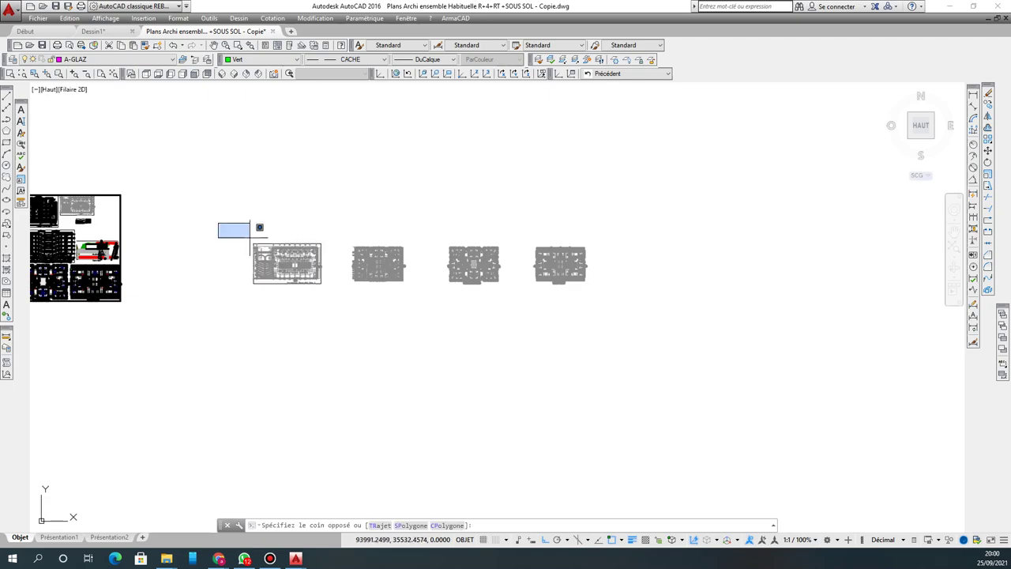
left_click(640, 301)
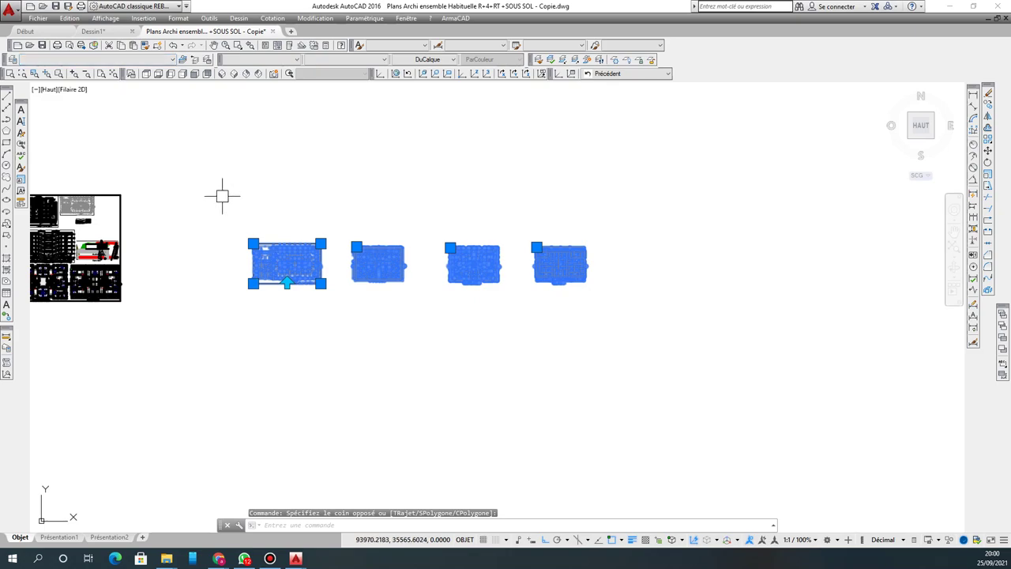
key("Escape")
Step: Move all four floor plan blocks in the row to the ARCHI layer together and clear the selection
left_click(192, 196)
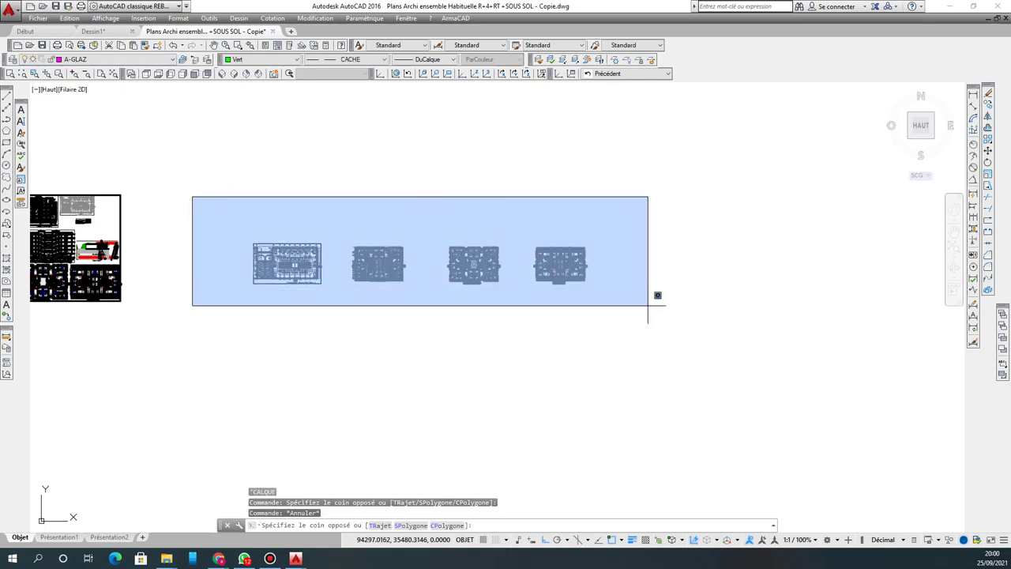
left_click(655, 294)
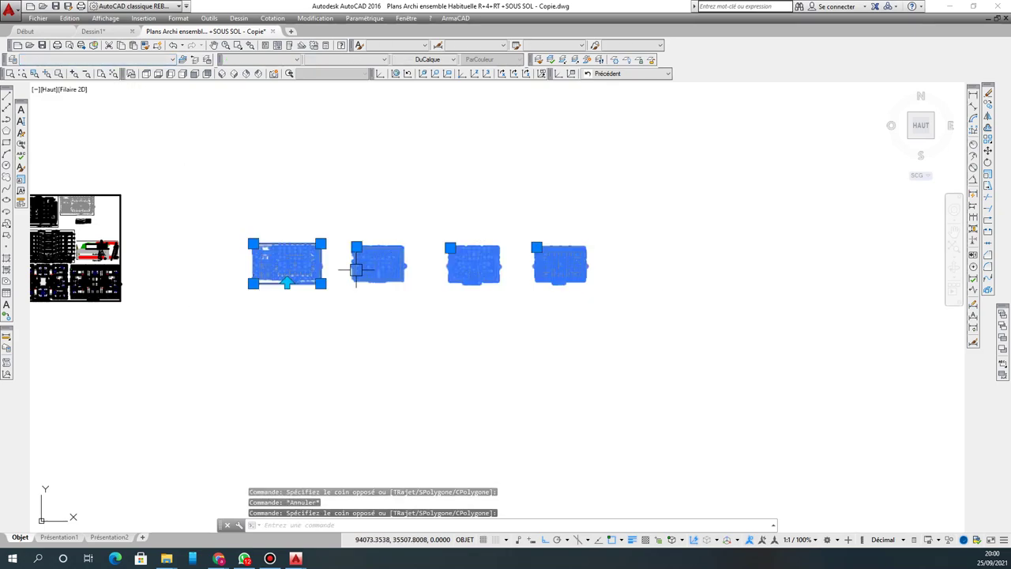
left_click(69, 60)
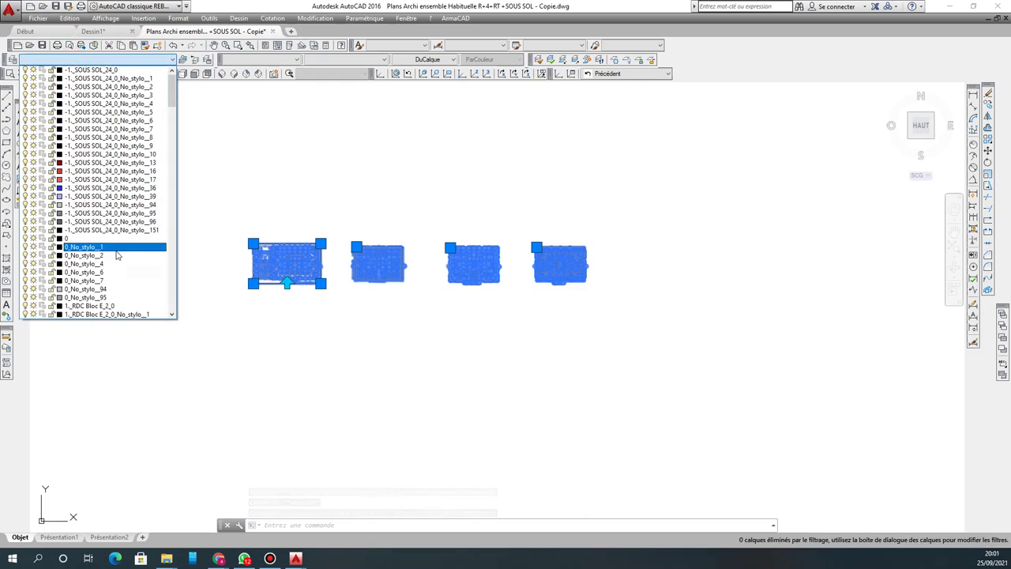
scroll(114, 253, "down", 4)
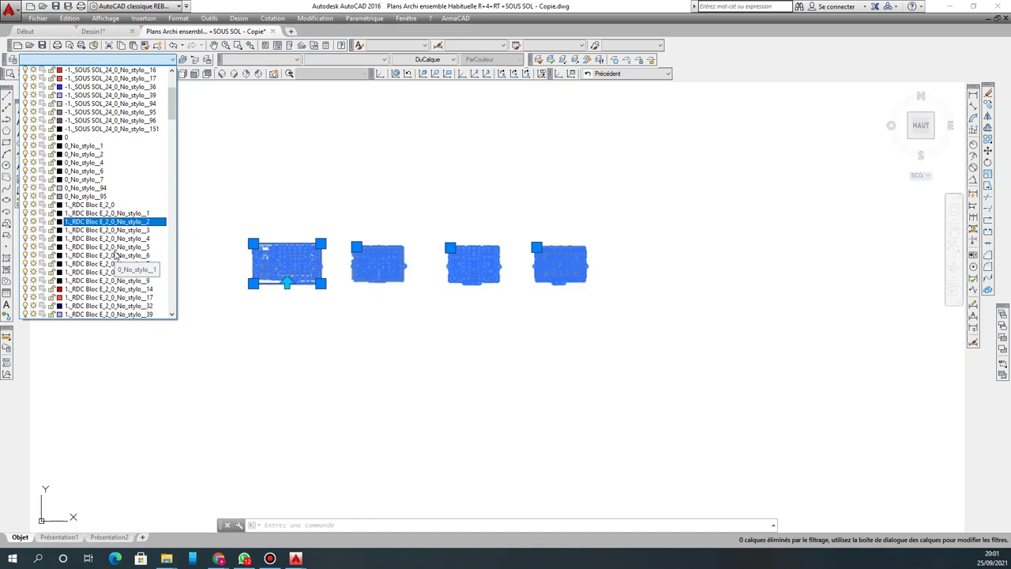
scroll(115, 255, "down", 10)
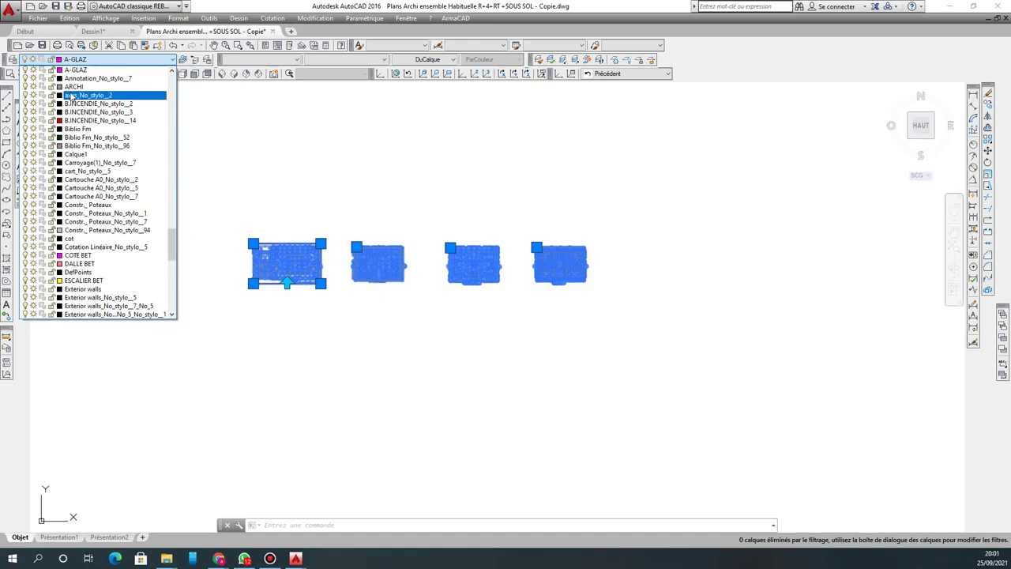
left_click(85, 88)
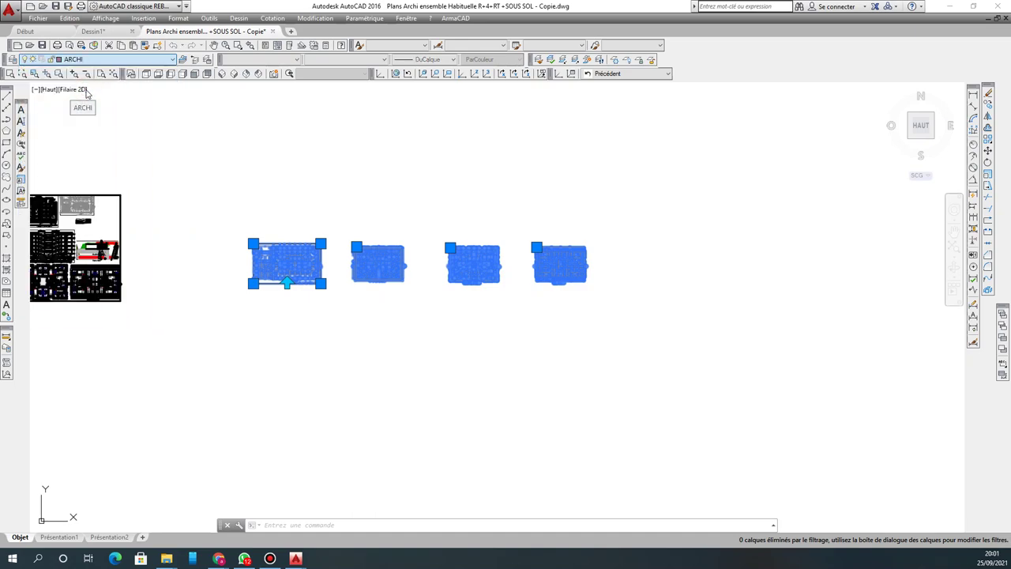
left_click(288, 250)
key("Escape")
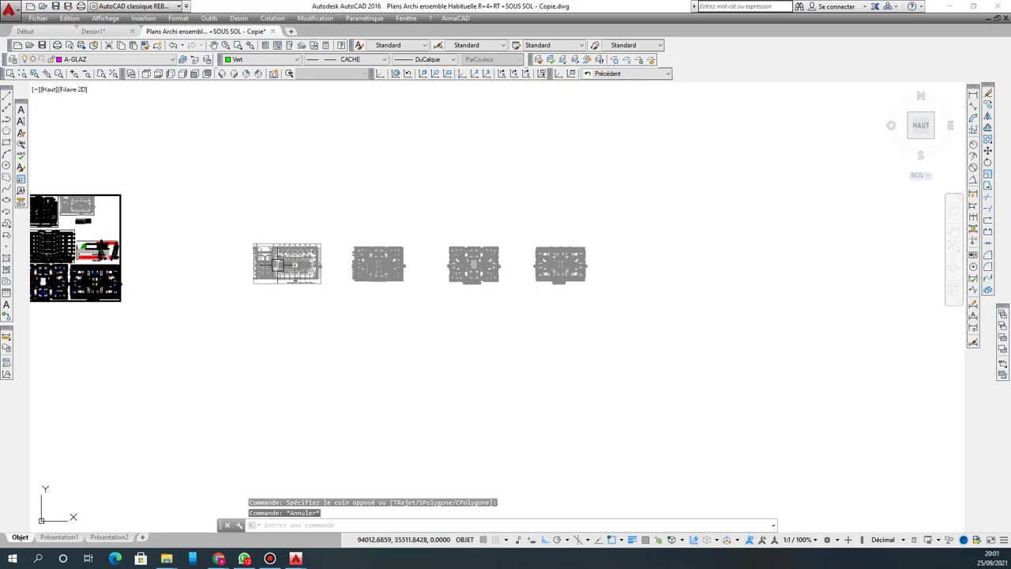
Step: Check the layer assigned to each of the four floor plan blocks one after another, and clear the selection
left_click(277, 264)
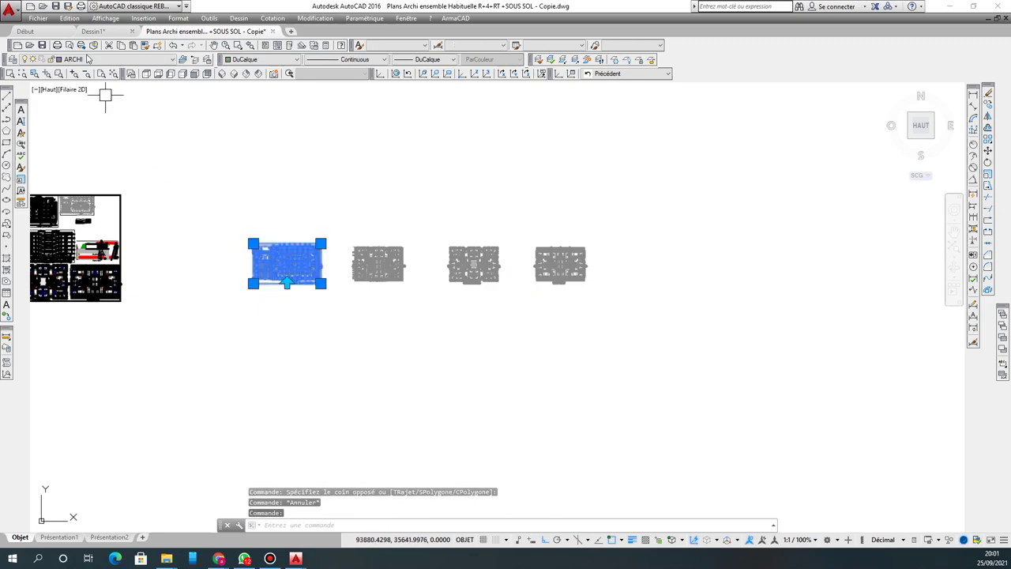
key("Escape")
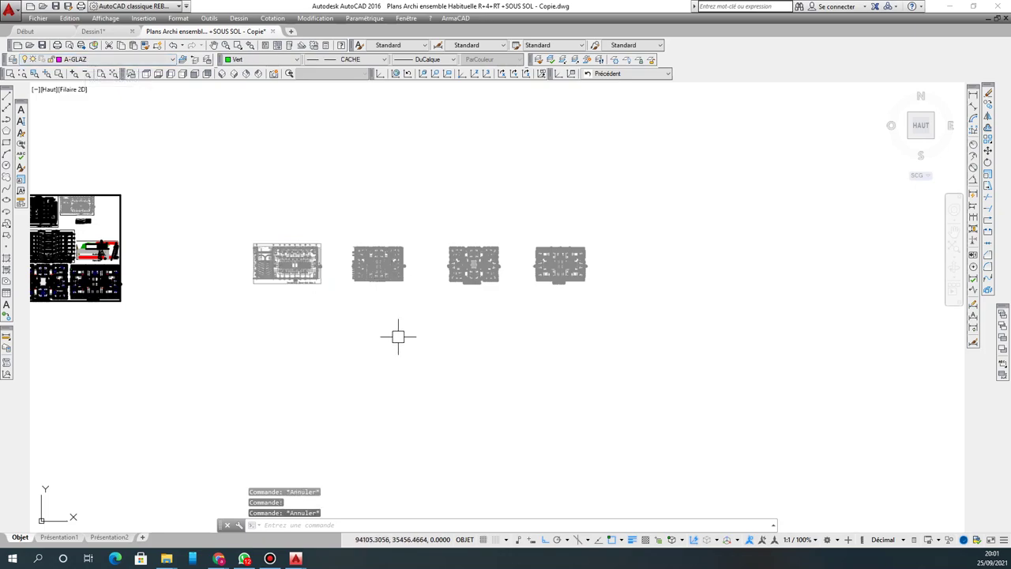
left_click(377, 264)
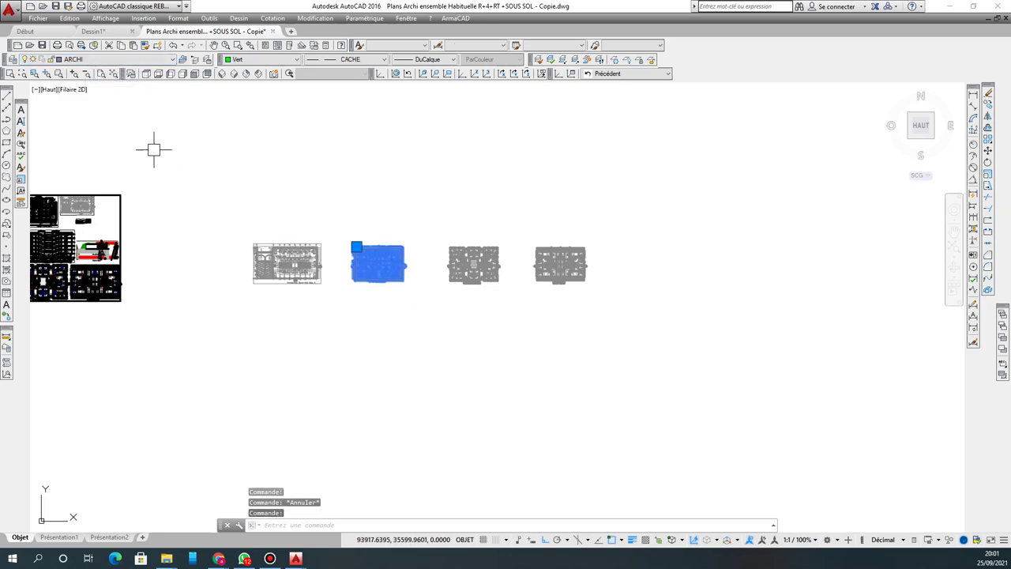
left_click(472, 270)
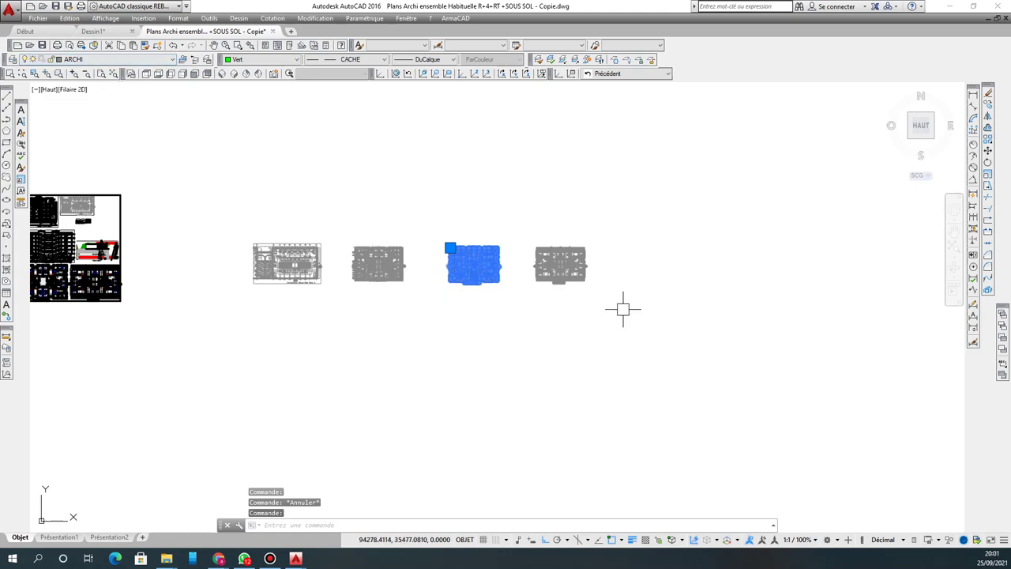
left_click(557, 254)
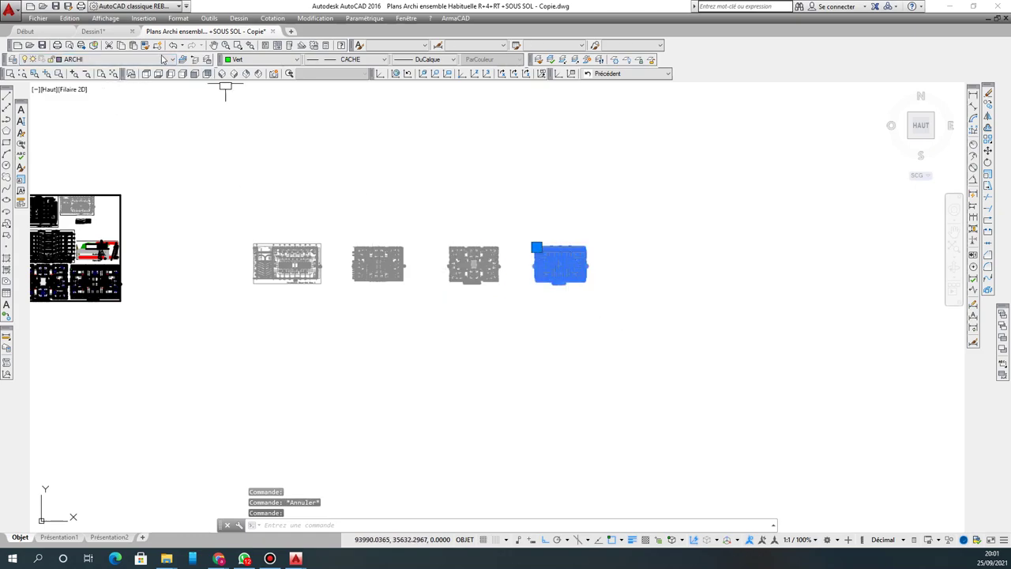
key("Escape")
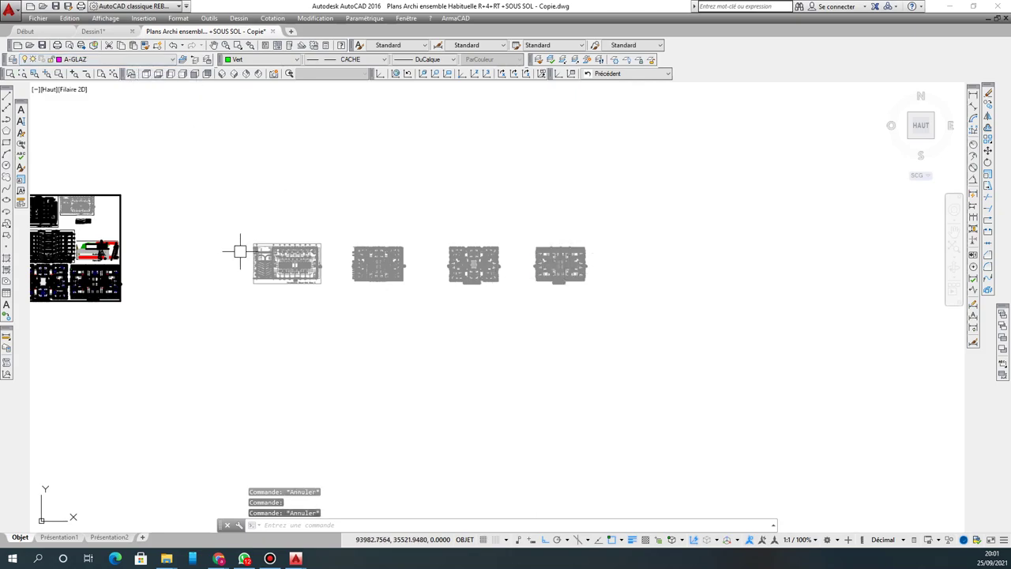
Step: Hide the ARCHI layer that holds the four floor plan blocks
left_click(72, 63)
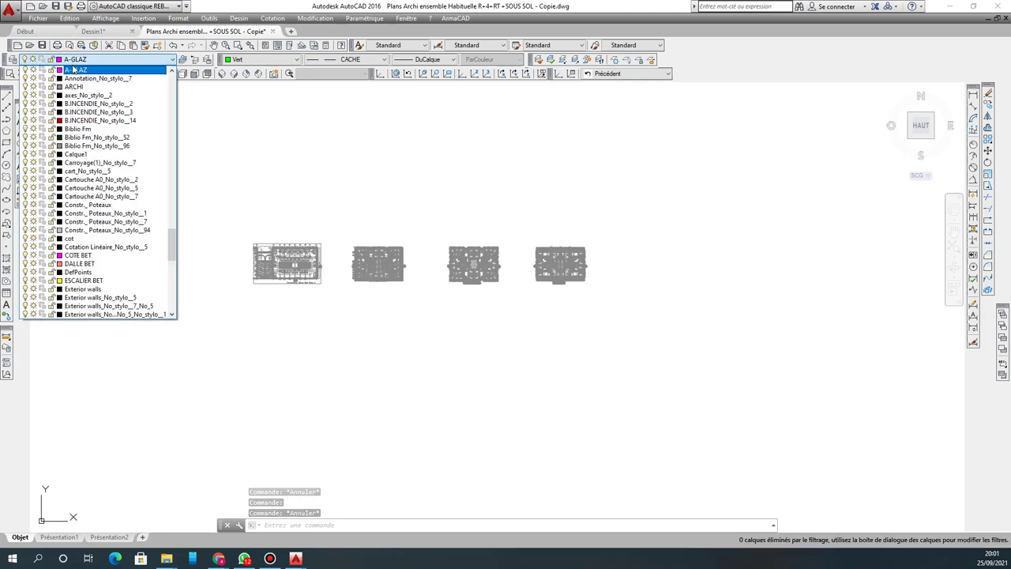
left_click(33, 88)
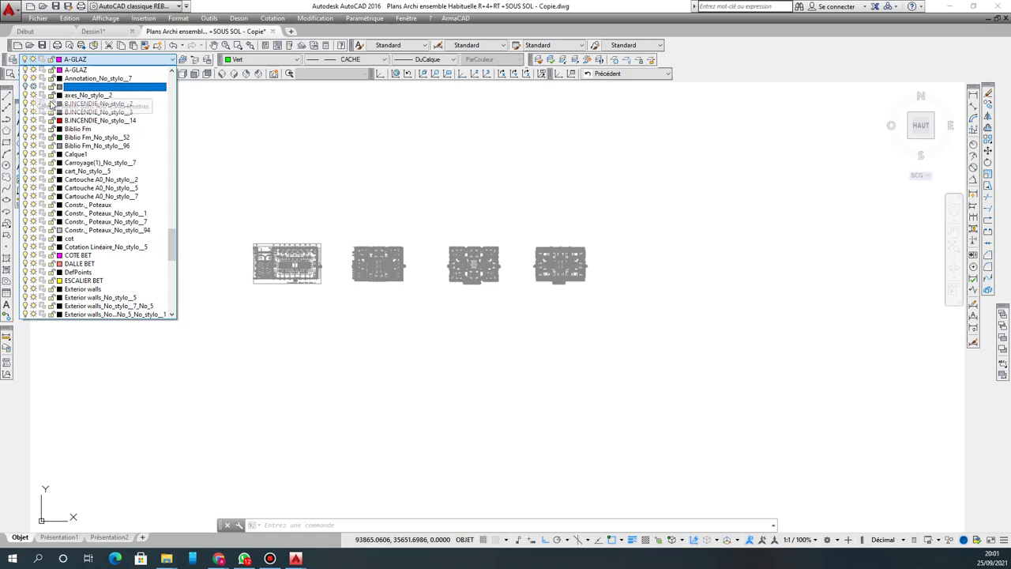
left_click(294, 150)
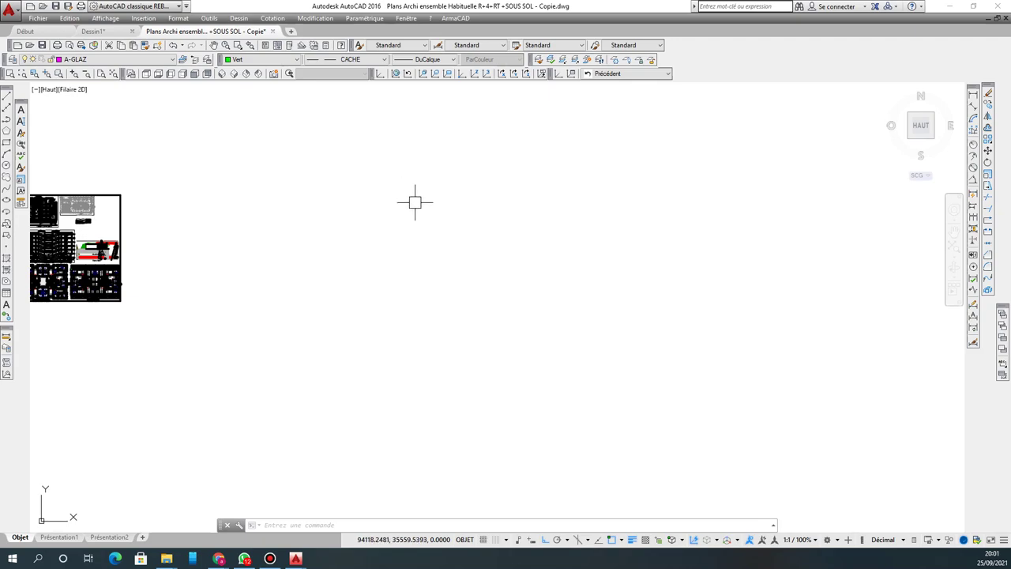
Step: Turn the ARCHI layer back on to show the four floor plan blocks
left_click(35, 60)
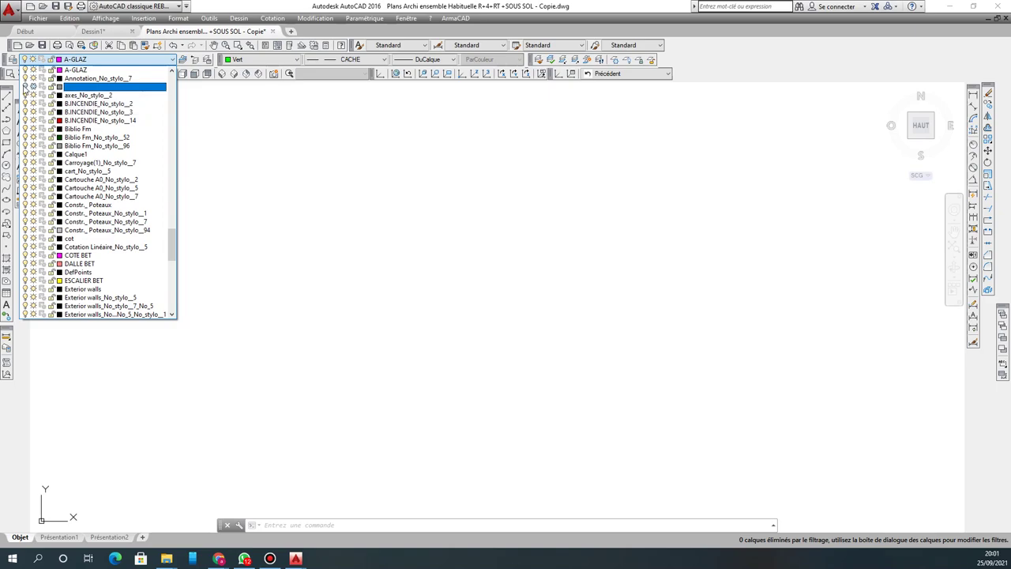
left_click(292, 203)
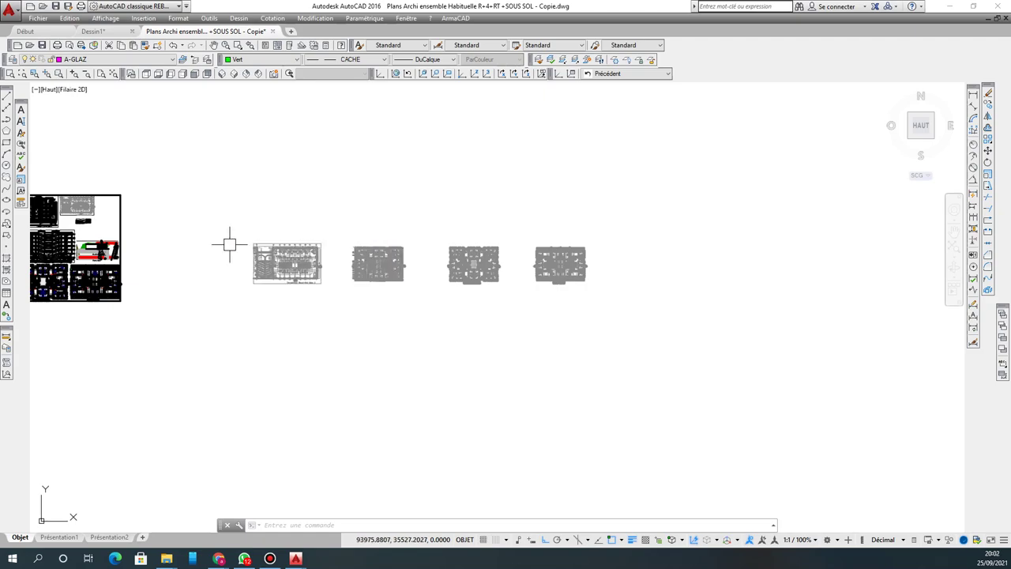
left_click(287, 251)
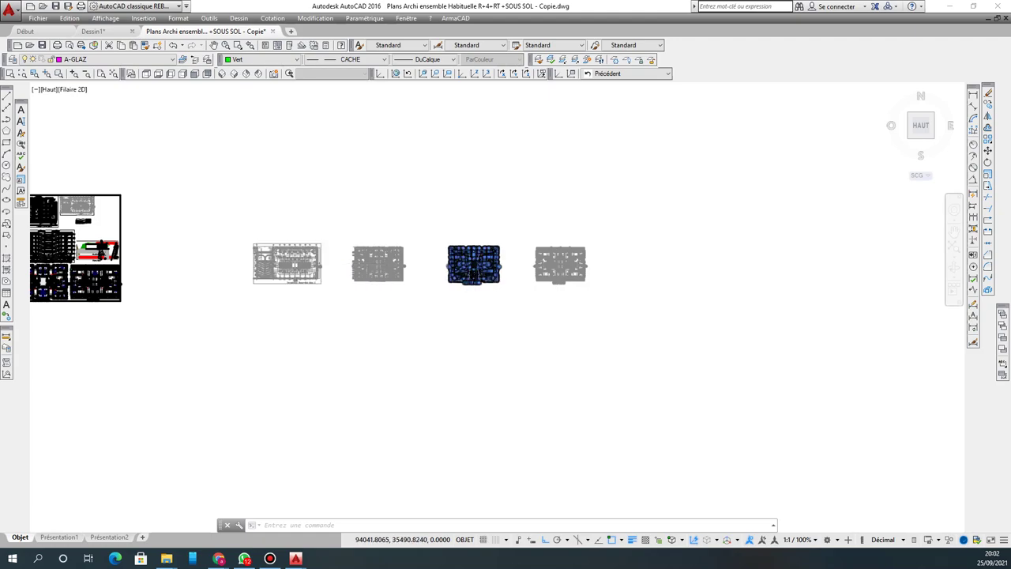
Step: Copy the three façades and the section from the original sheet to the empty area above the floor plan blocks, with Ortho off
scroll(316, 289, "down", 2)
middle_click_drag(143, 228, 231, 254)
scroll(210, 288, "up", 8)
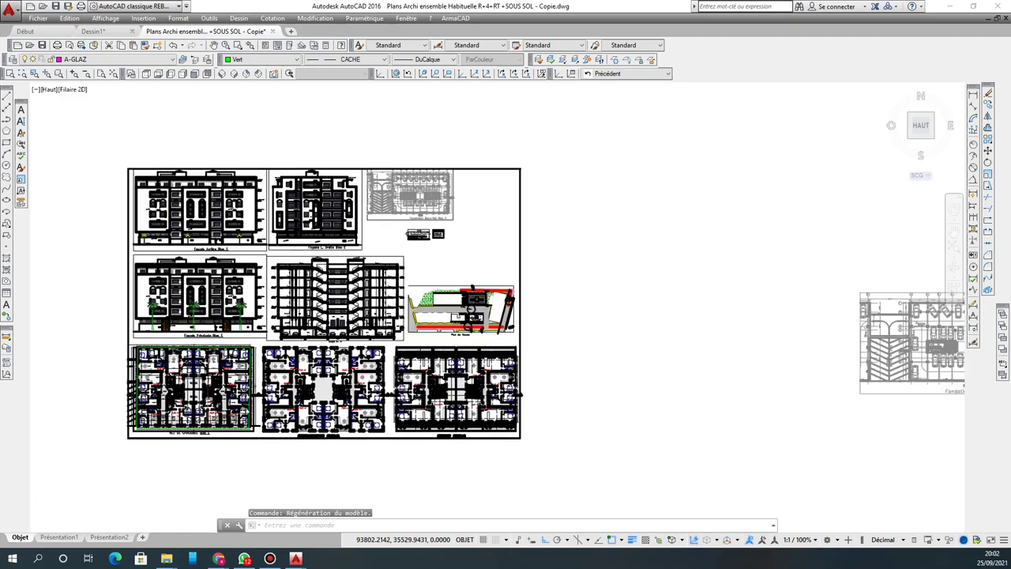
scroll(308, 300, "down", 3)
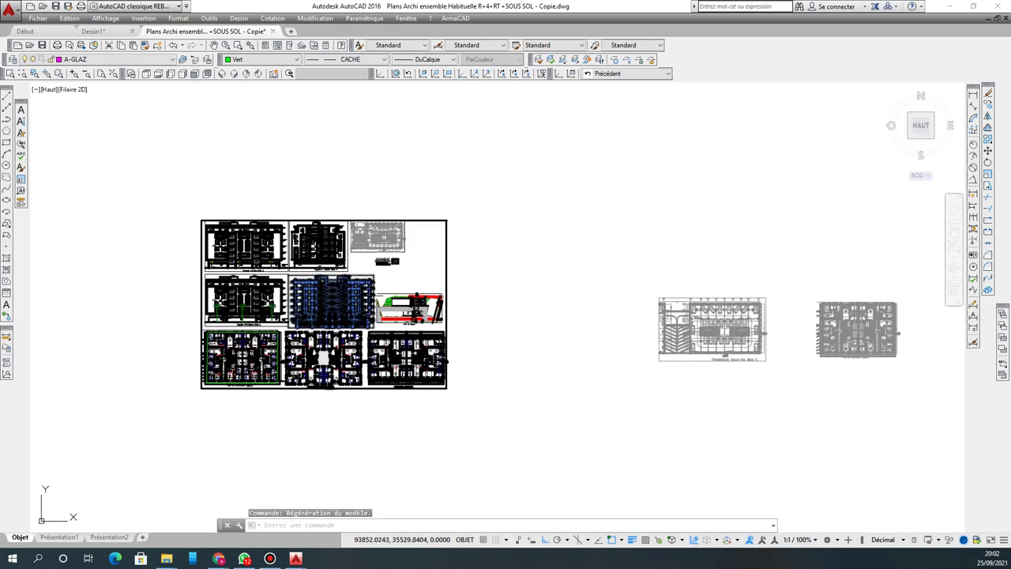
scroll(284, 268, "down", 2)
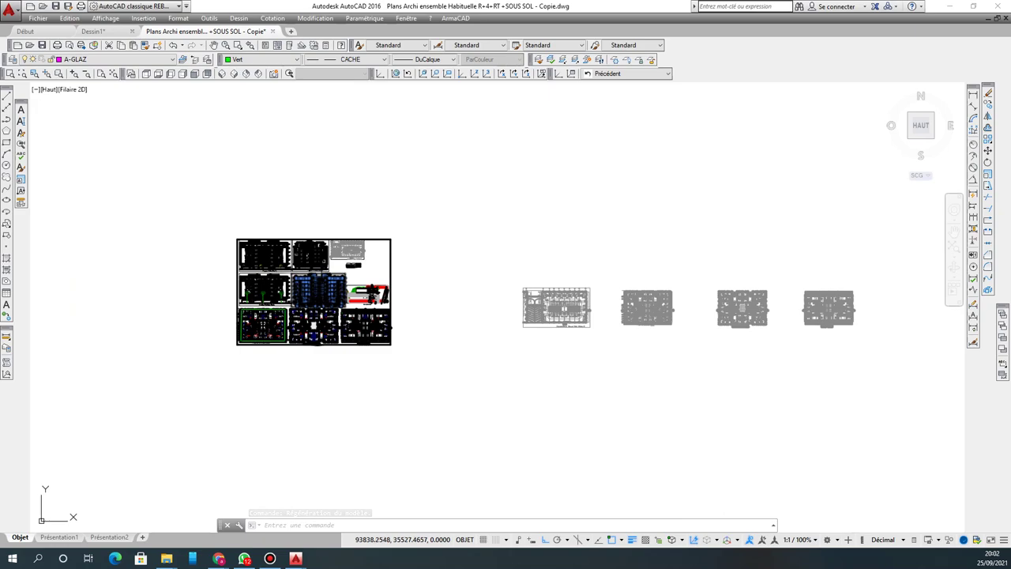
scroll(323, 288, "up", 4)
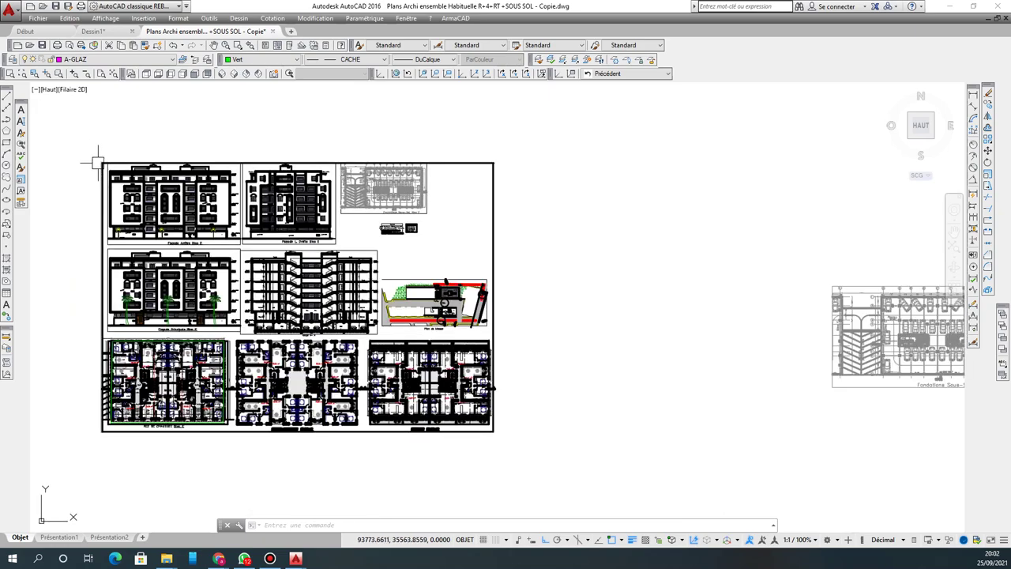
left_click(84, 151)
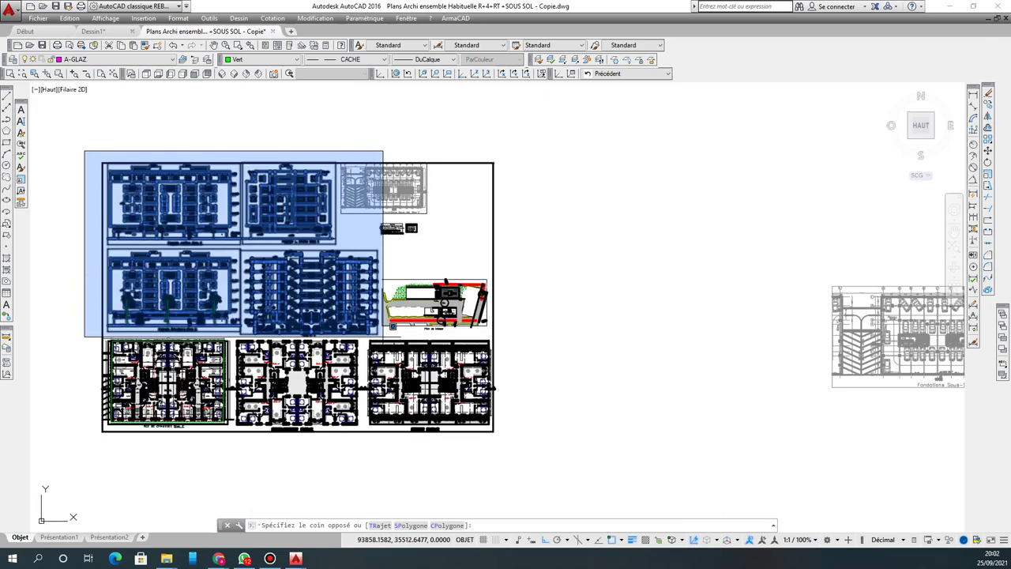
left_click(385, 336)
left_click(987, 104)
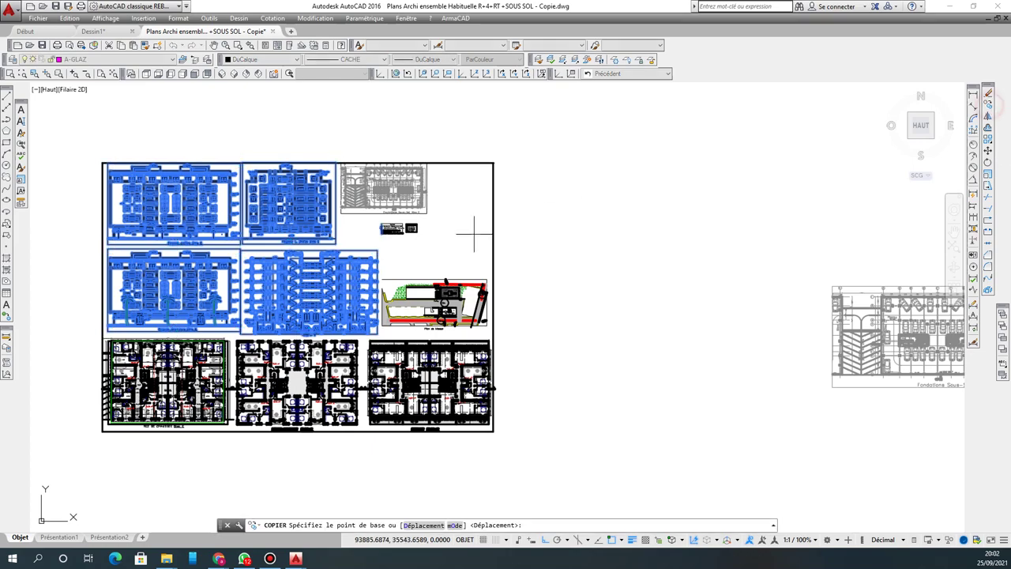
left_click(469, 224)
scroll(204, 302, "down", 3)
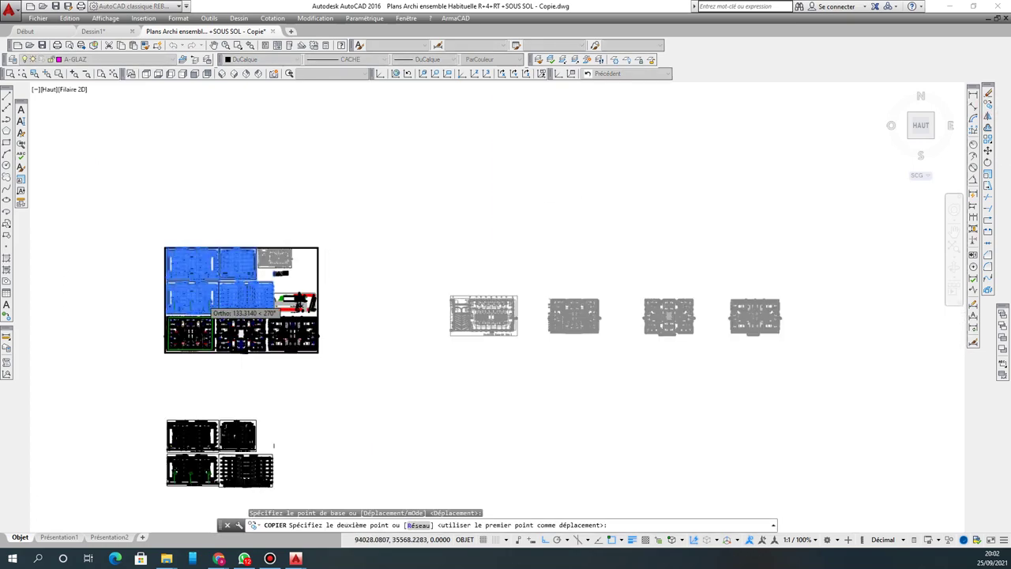
scroll(202, 300, "down", 2)
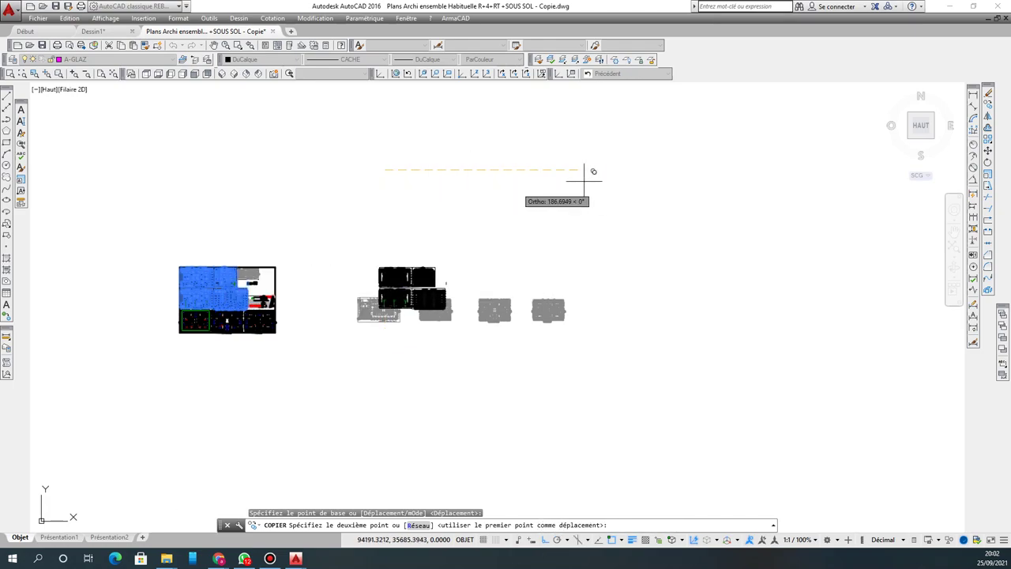
left_click(544, 541)
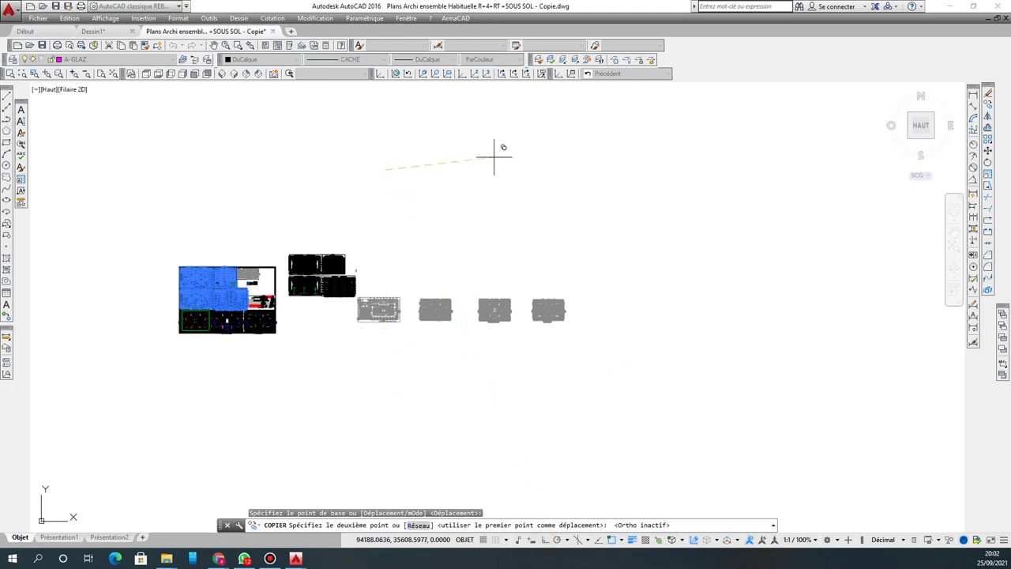
left_click(595, 120)
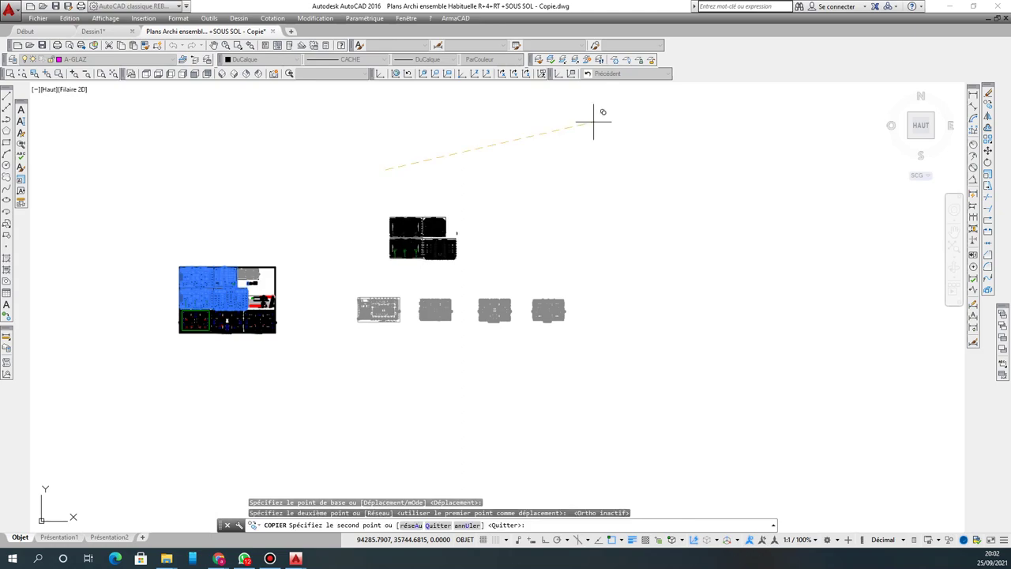
right_click(499, 153)
left_click(524, 158)
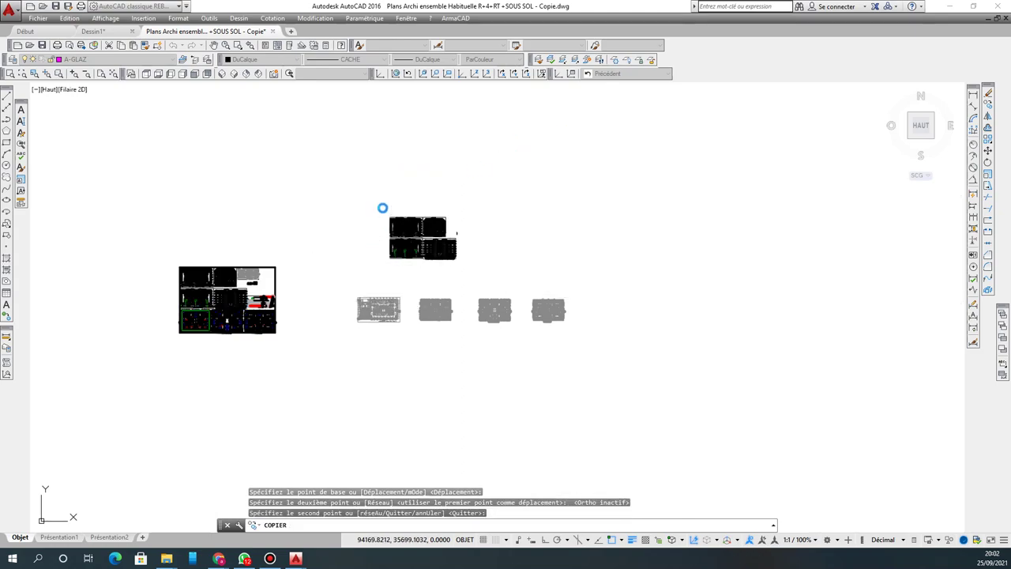
left_click(360, 198)
left_click(490, 260)
left_click(99, 60)
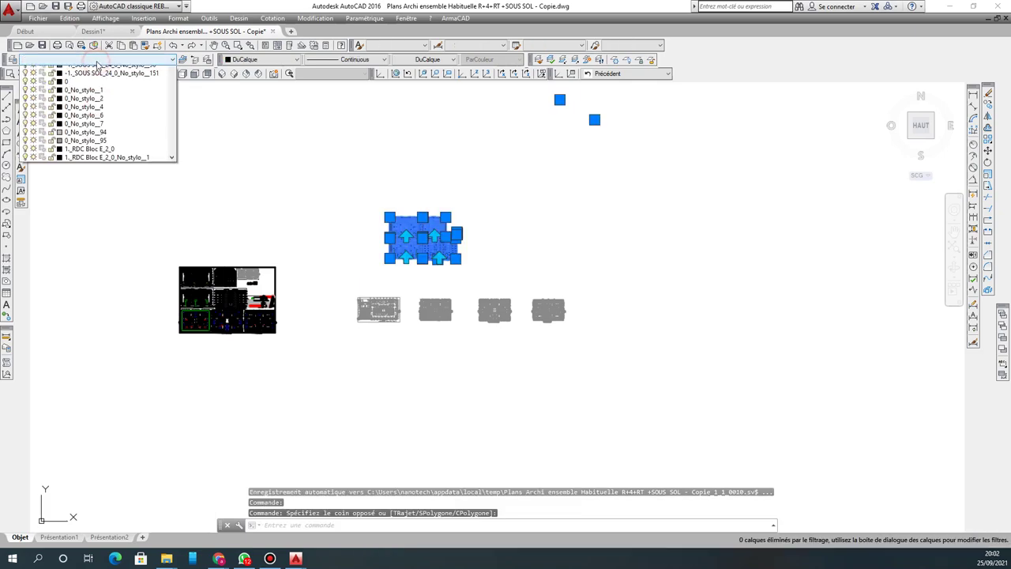
left_click(101, 69)
key("Escape")
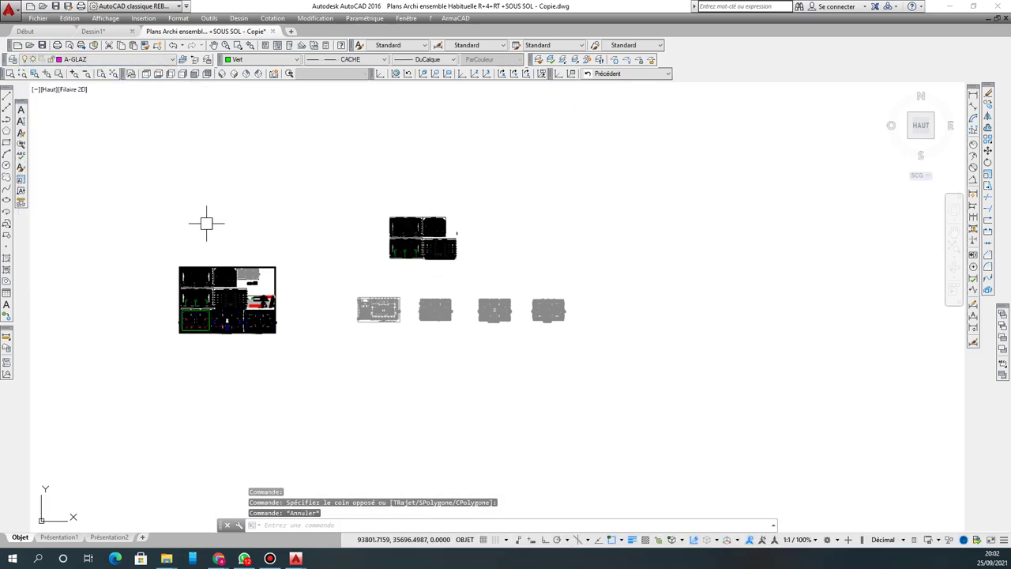
Step: Convert the copied façades and section into a block named FACADE ET COUPE, with its base point near the upper-left corner of the group
left_click(366, 202)
left_click(484, 260)
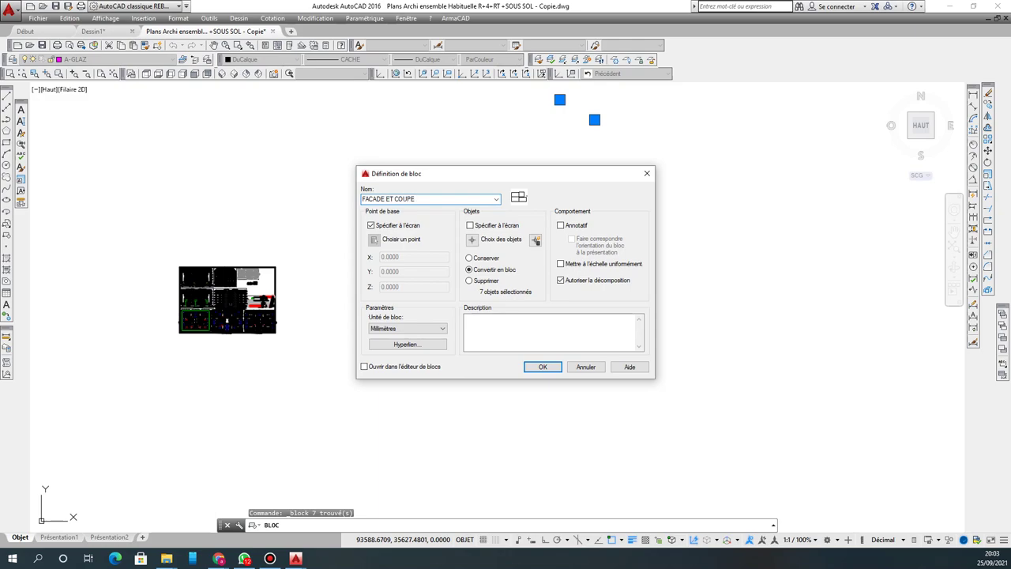
left_click(545, 373)
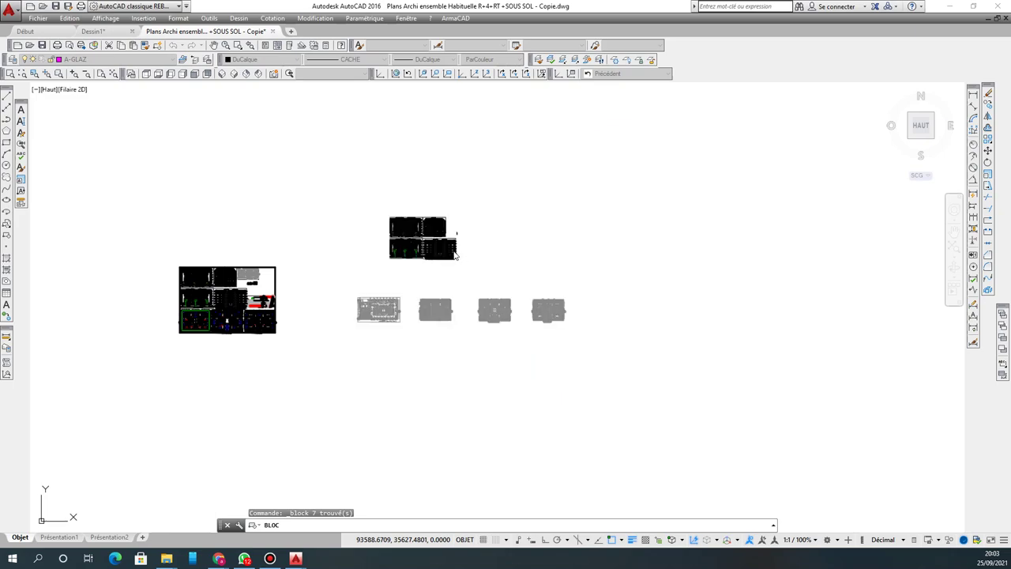
scroll(391, 229, "up", 6)
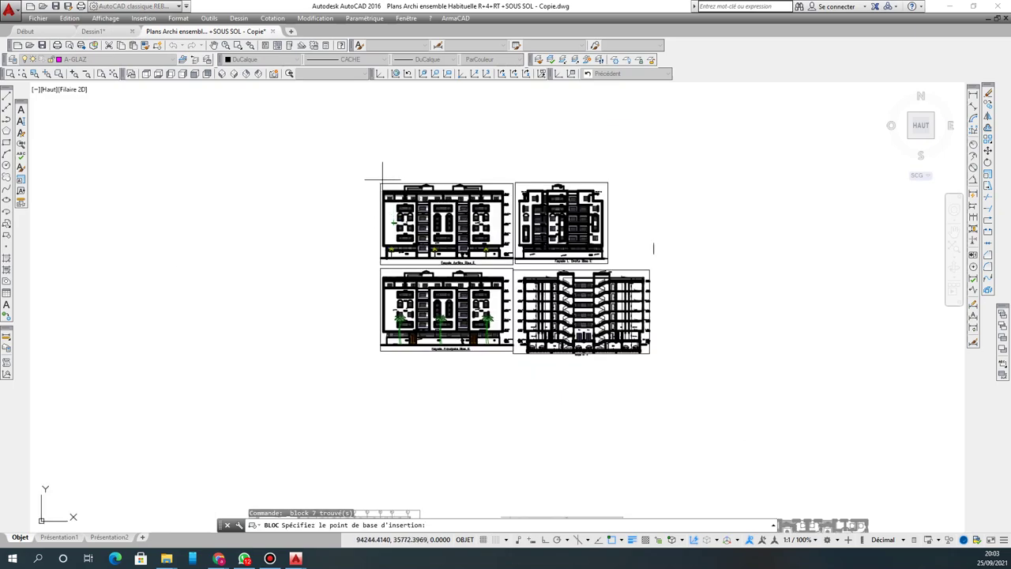
left_click(384, 189)
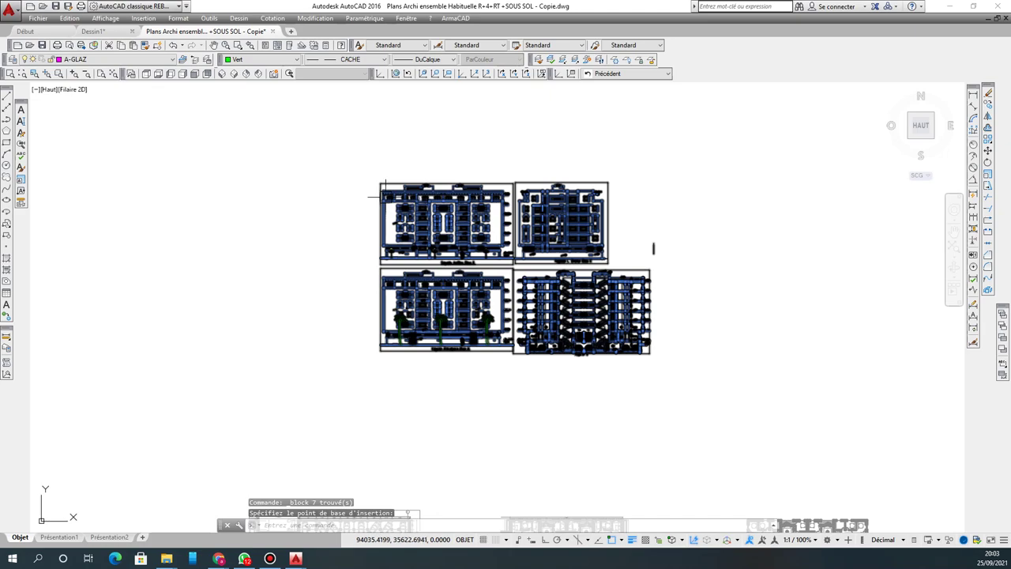
Step: Assign the façades and section block to the ARCHI layer and clear the selection
scroll(434, 229, "down", 5)
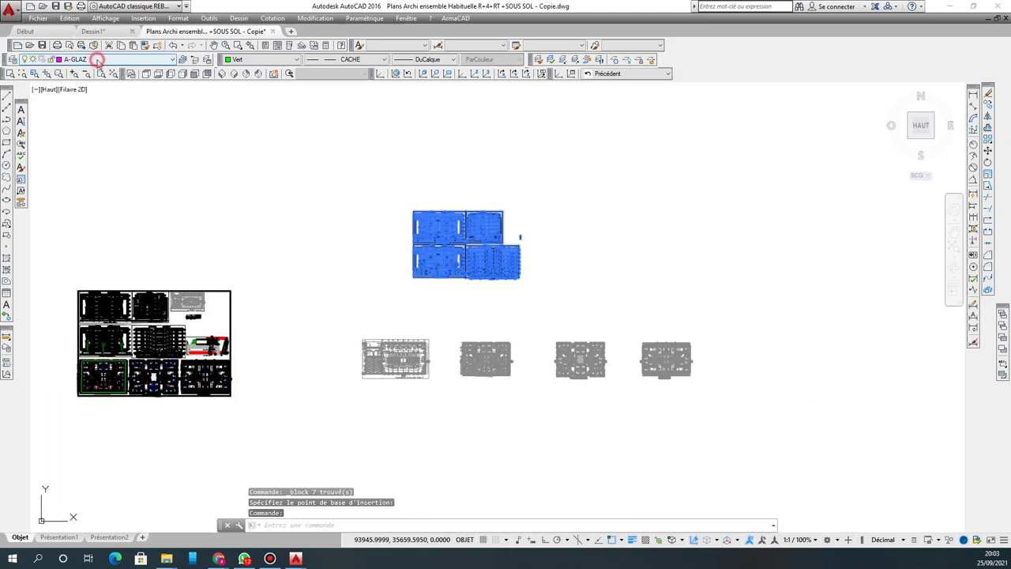
left_click(98, 60)
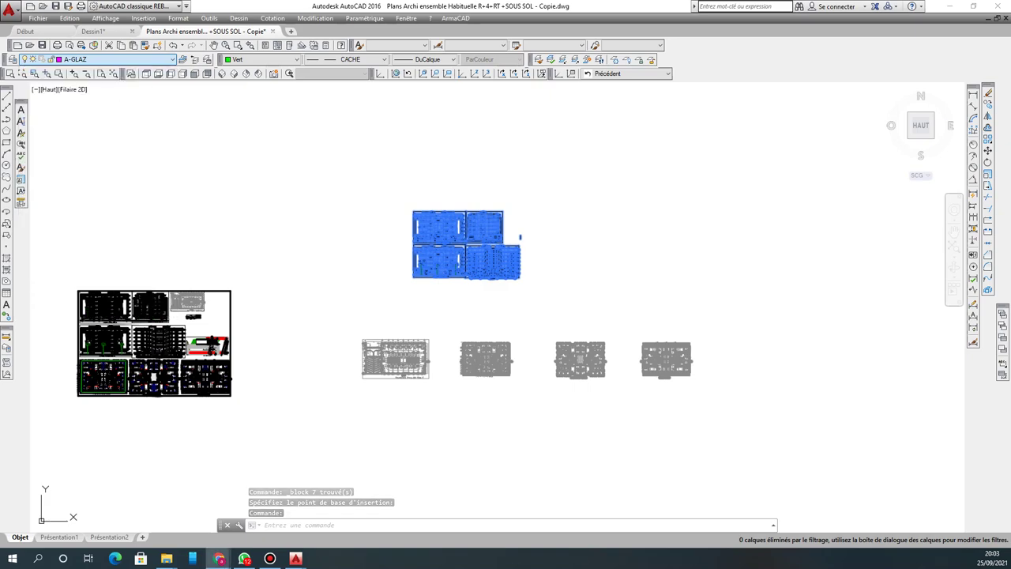
key("Escape")
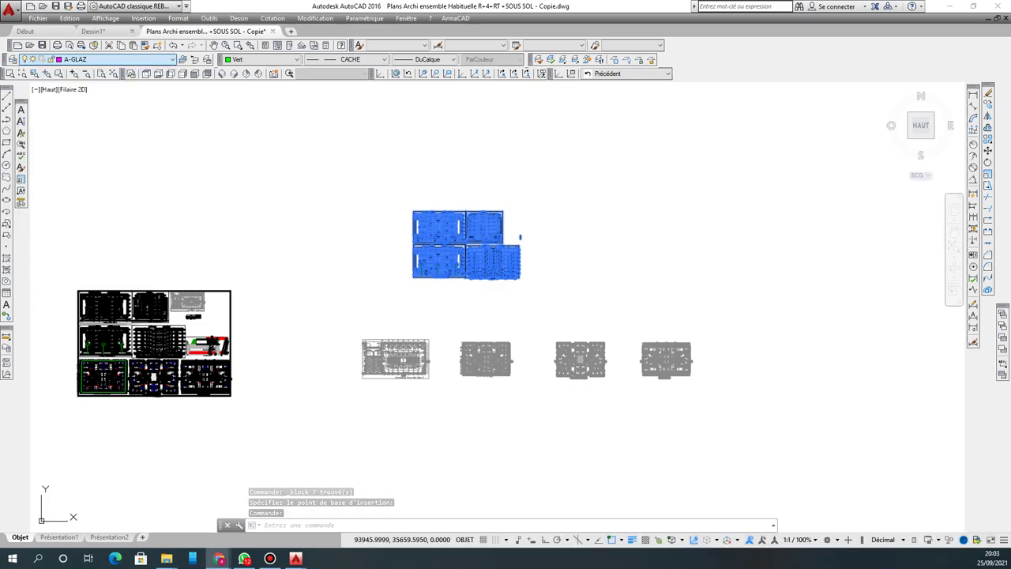
left_click(126, 60)
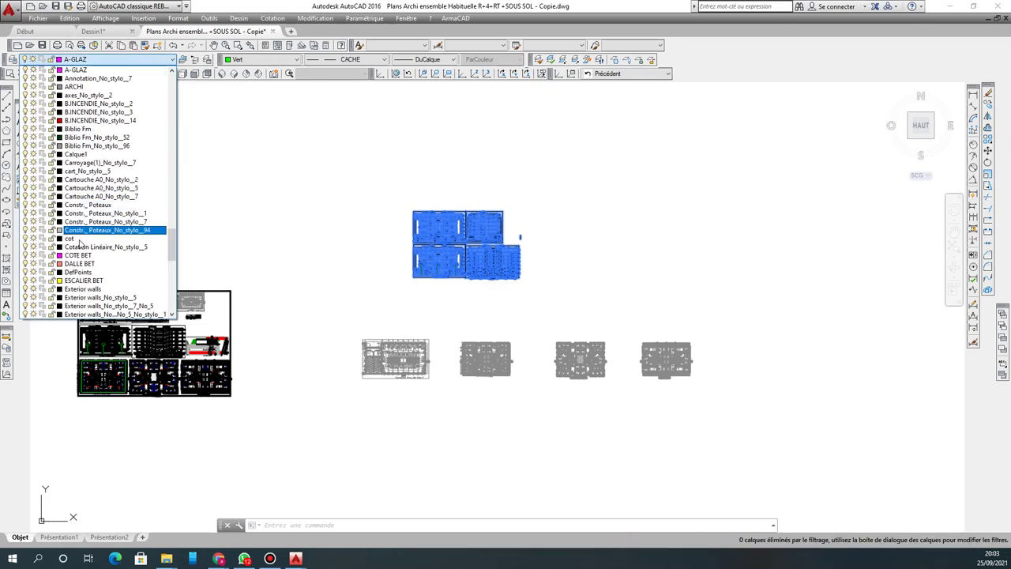
scroll(79, 241, "down", 1)
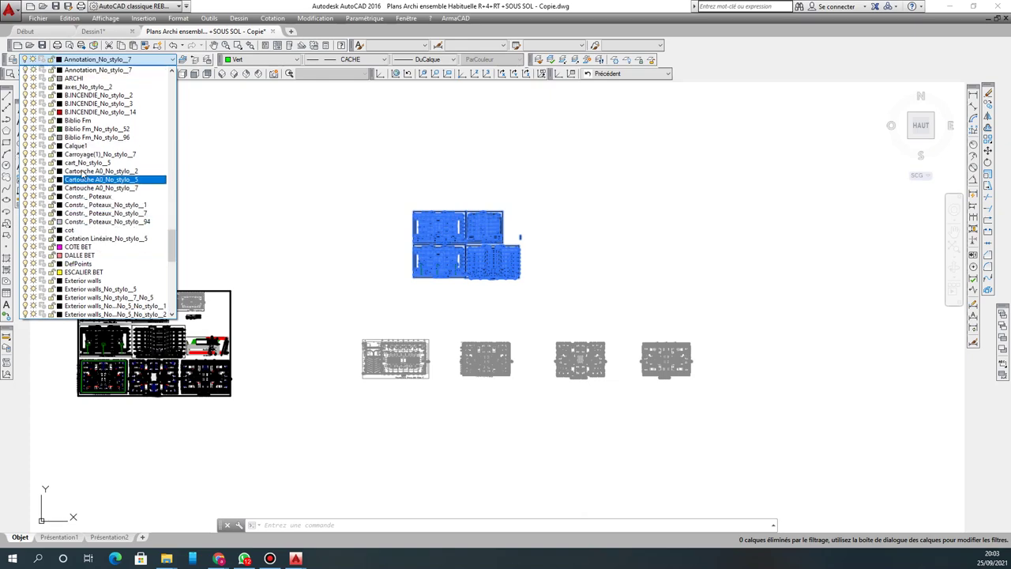
scroll(82, 172, "up", 3)
left_click(79, 104)
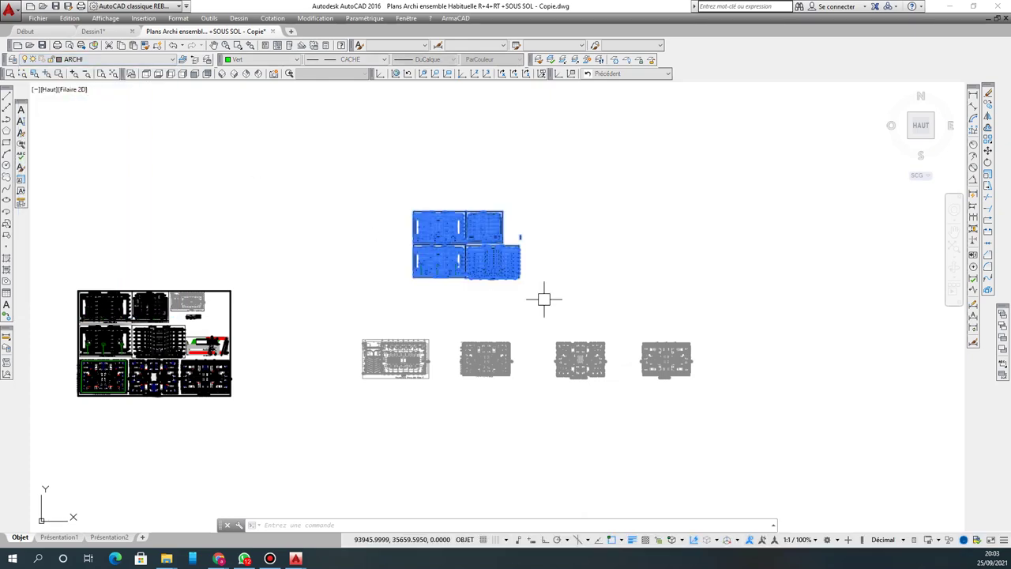
key("Escape")
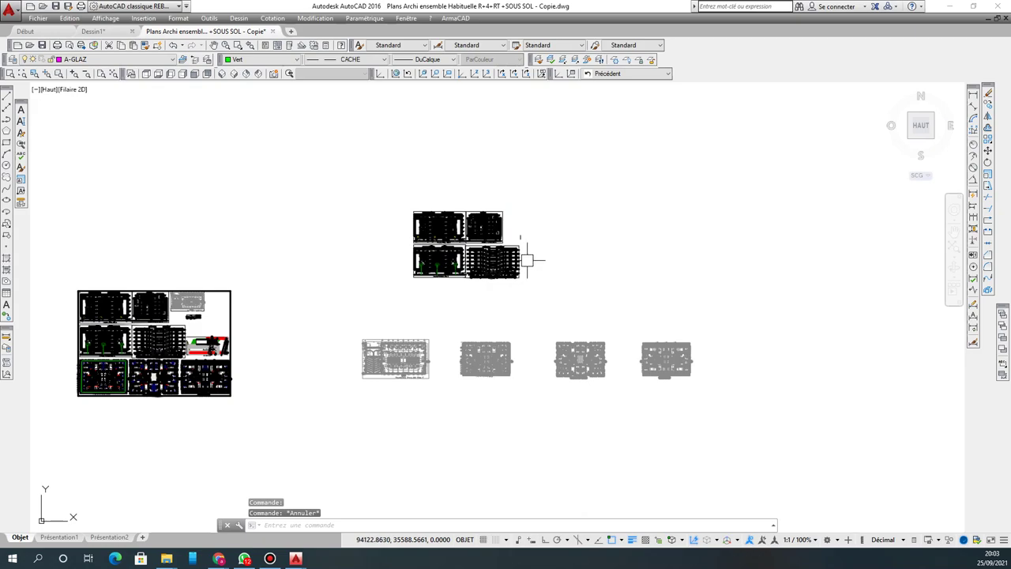
Step: Delete the ground floor plan block labelled REZ DE CHAUSSEE Bloc E from the row of floor plans
left_click(628, 357)
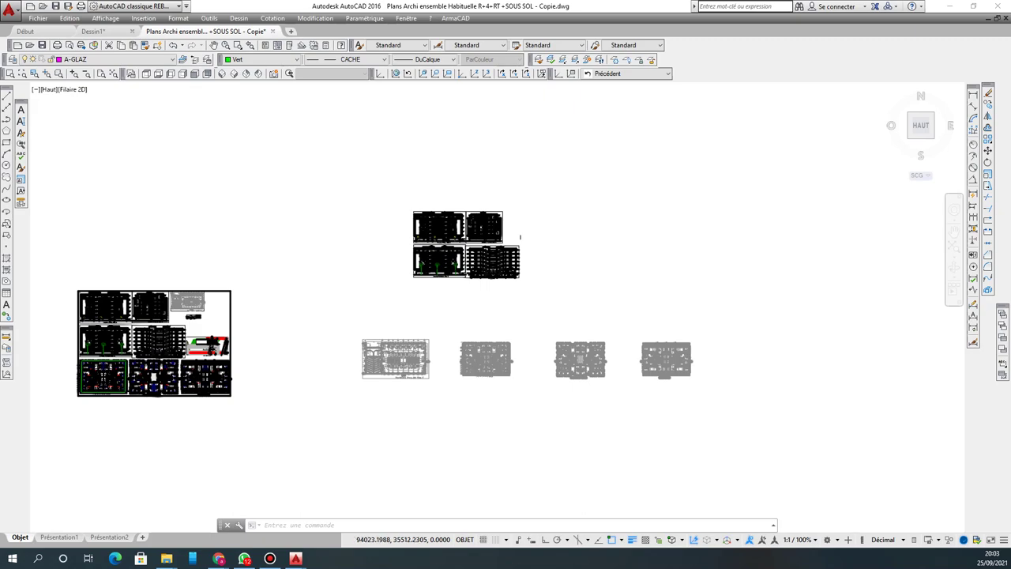
scroll(399, 358, "up", 4)
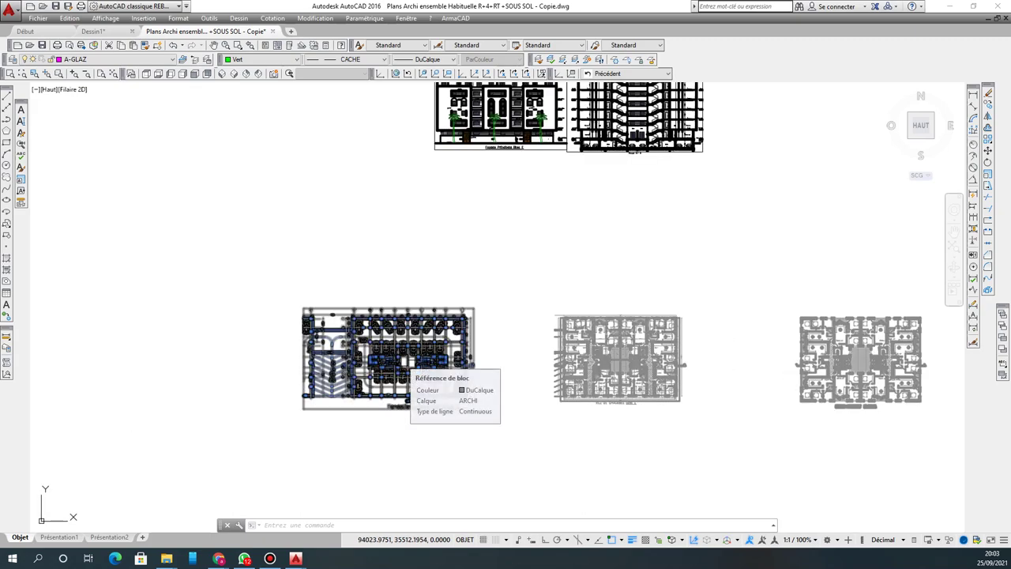
scroll(433, 338, "down", 5)
scroll(509, 344, "up", 5)
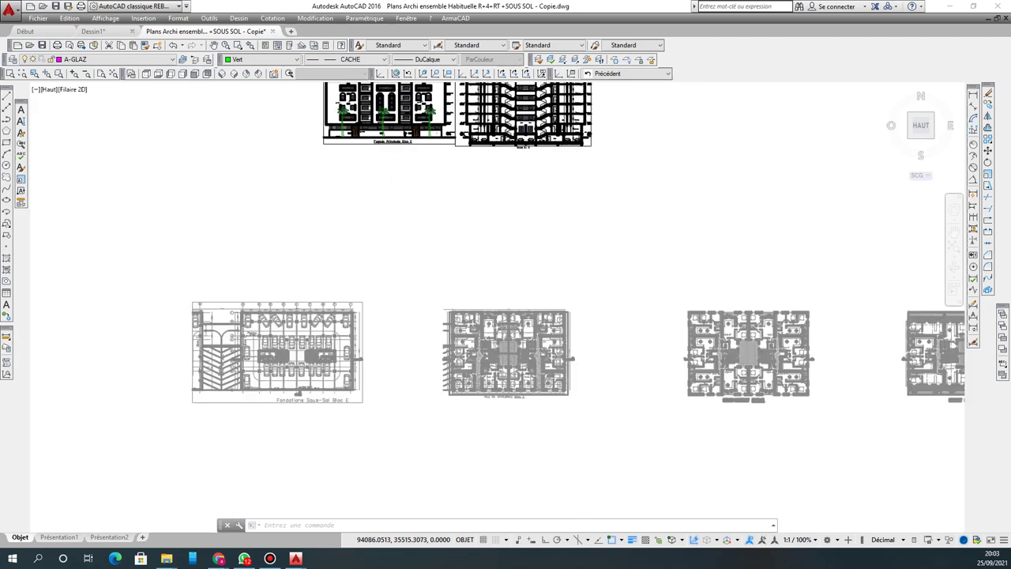
scroll(511, 352, "down", 3)
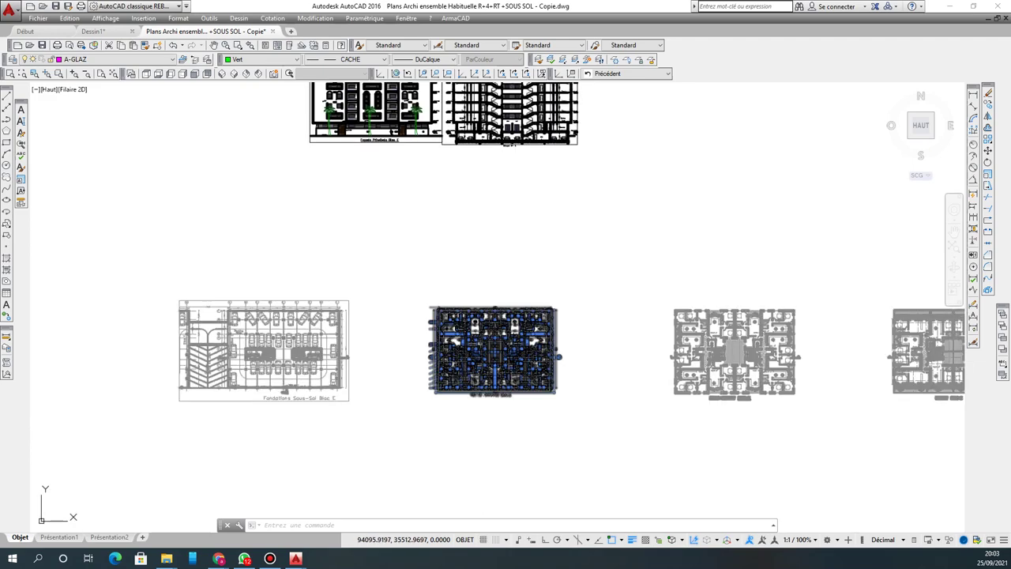
scroll(500, 383, "up", 5)
left_click(501, 385)
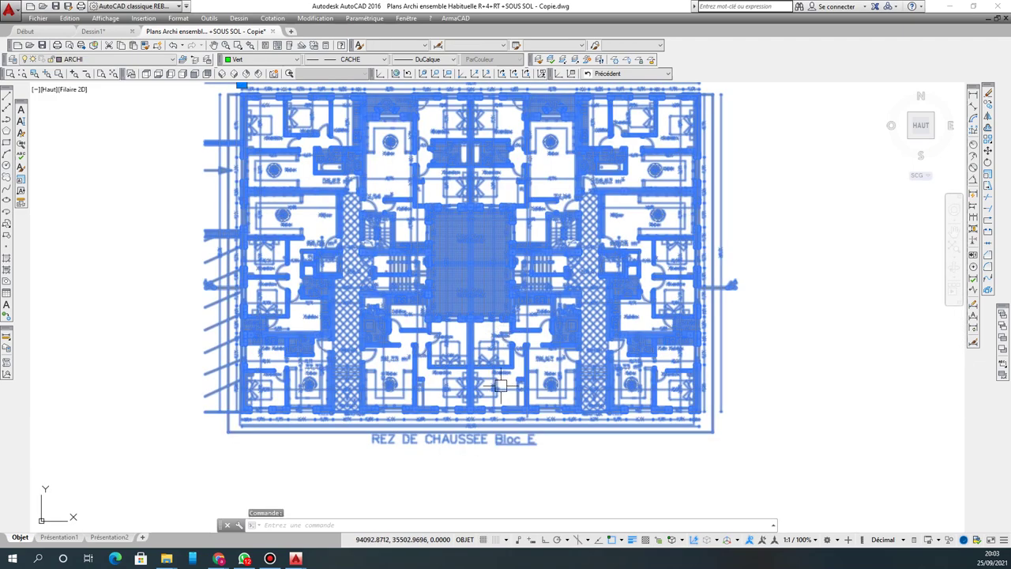
key("Delete")
scroll(522, 275, "down", 6)
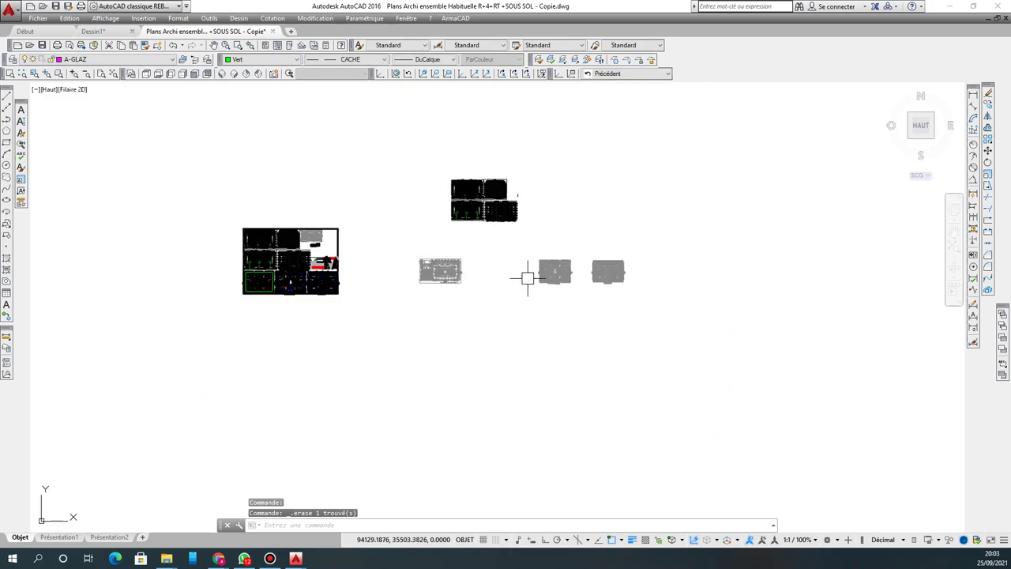
Step: Insert the RDC block at scale 1 in the gap between the basement plan and the typical floor plan
left_click(7, 226)
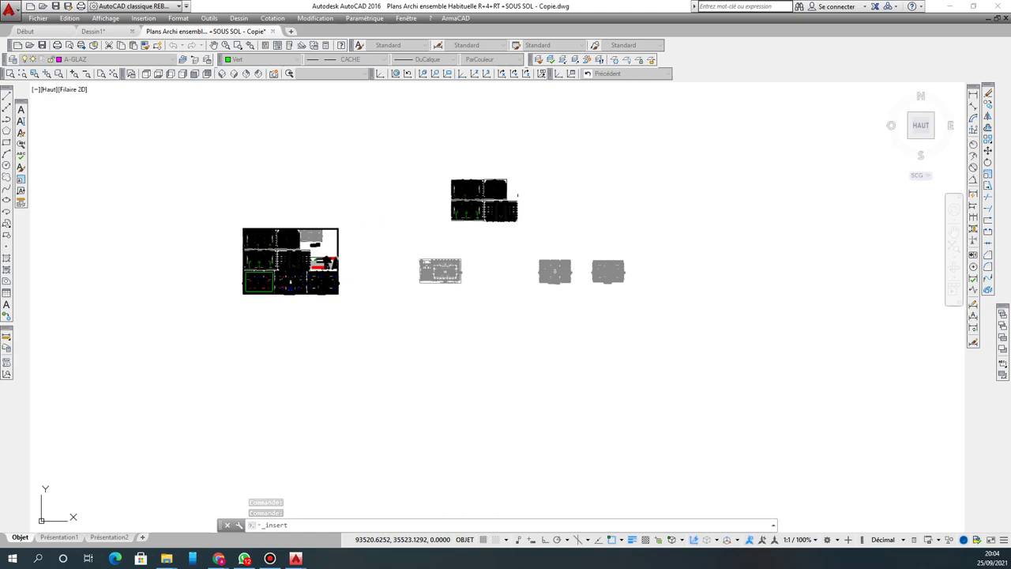
left_click_drag(215, 87, 592, 106)
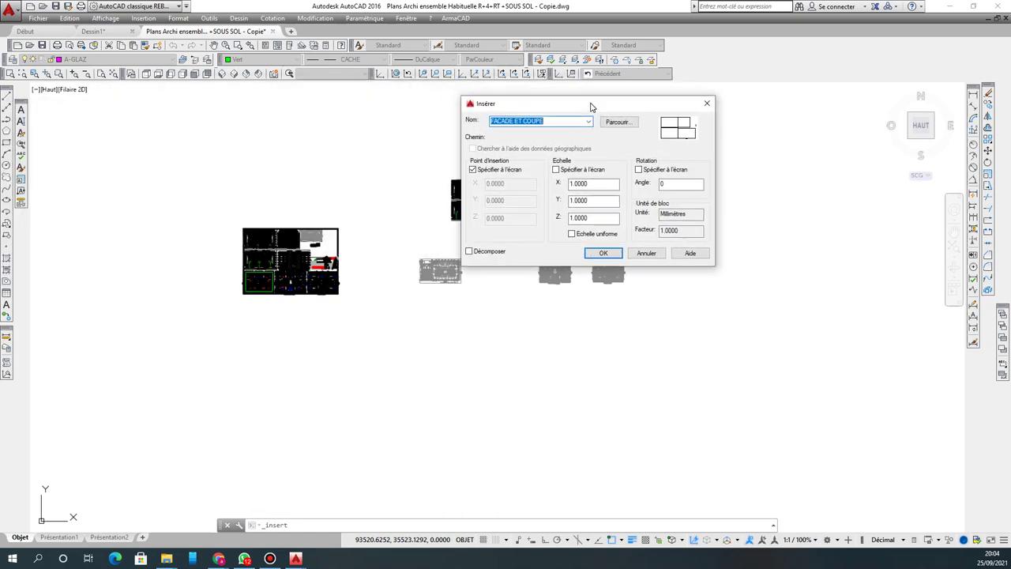
left_click(589, 122)
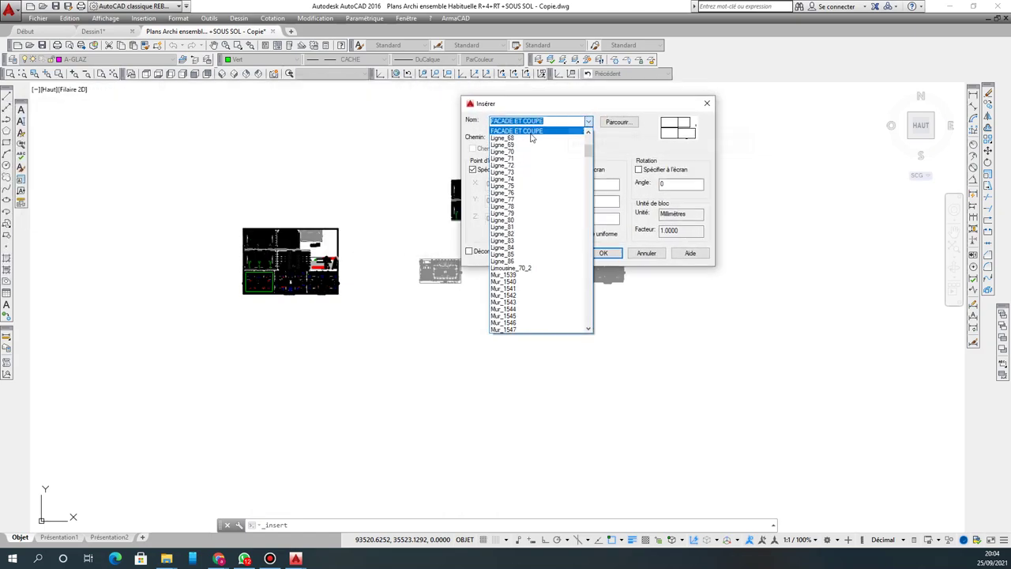
scroll(521, 202, "down", 9)
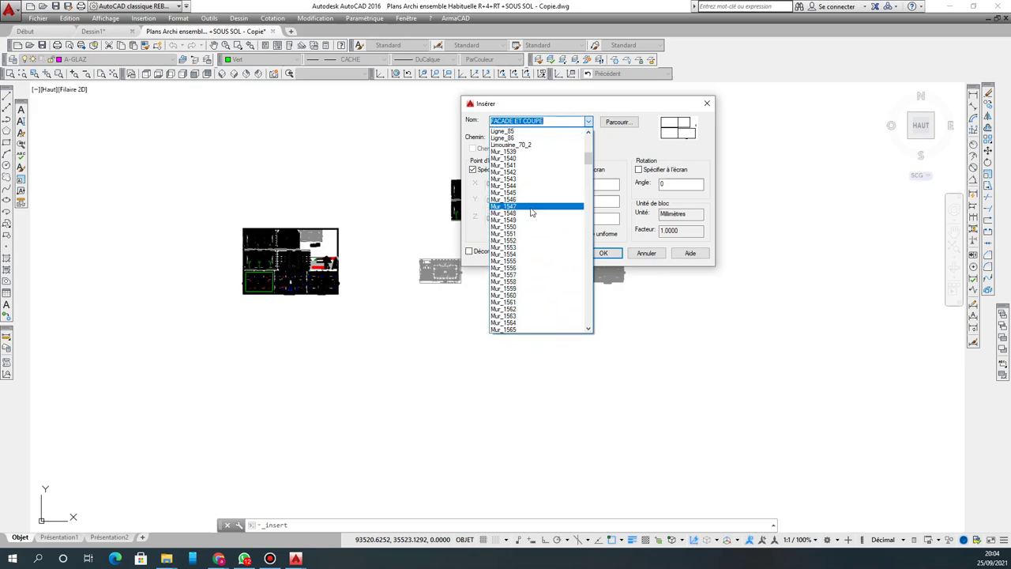
scroll(535, 246, "down", 20)
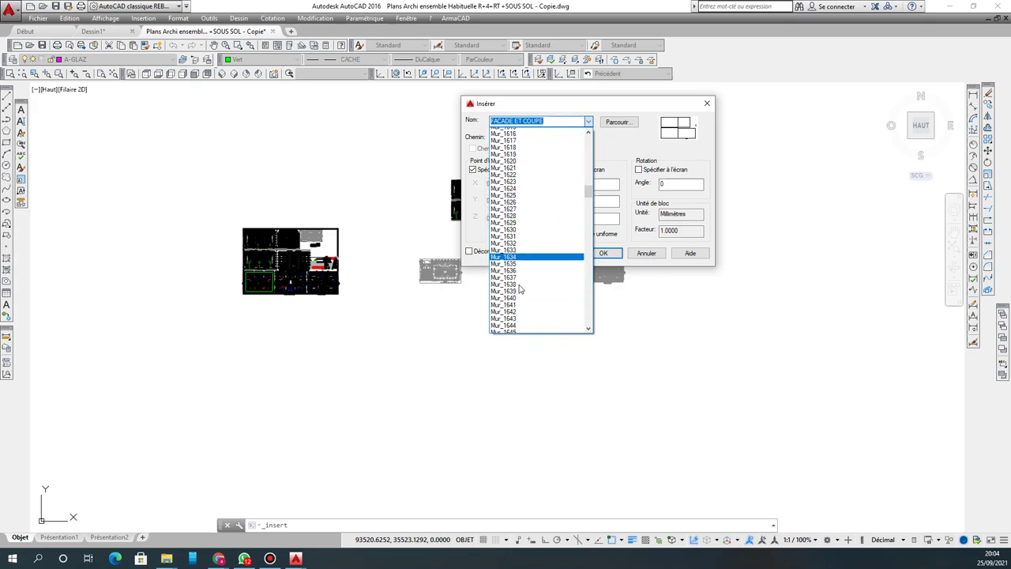
scroll(524, 290, "down", 20)
left_click_drag(588, 239, 590, 327)
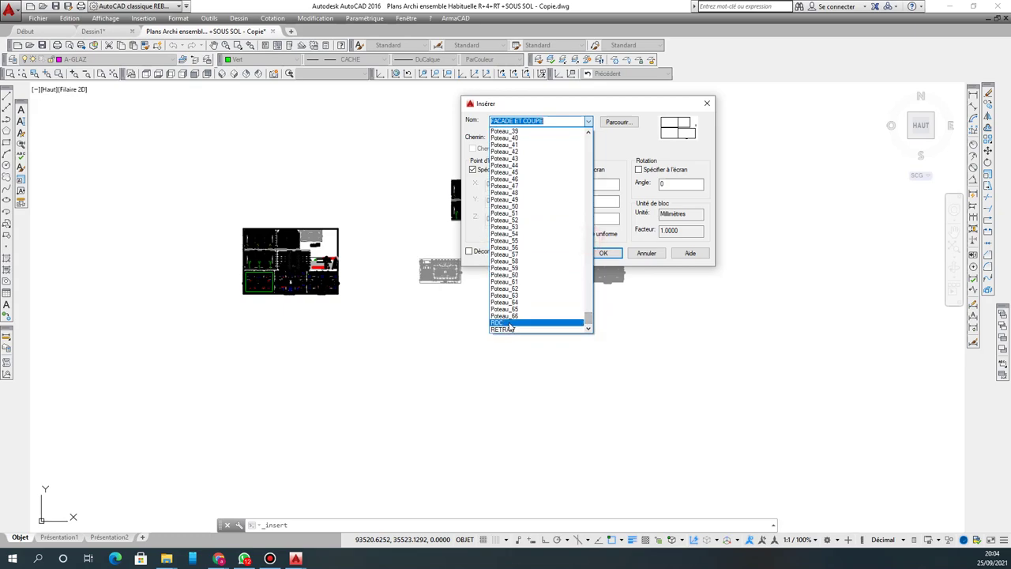
left_click(556, 121)
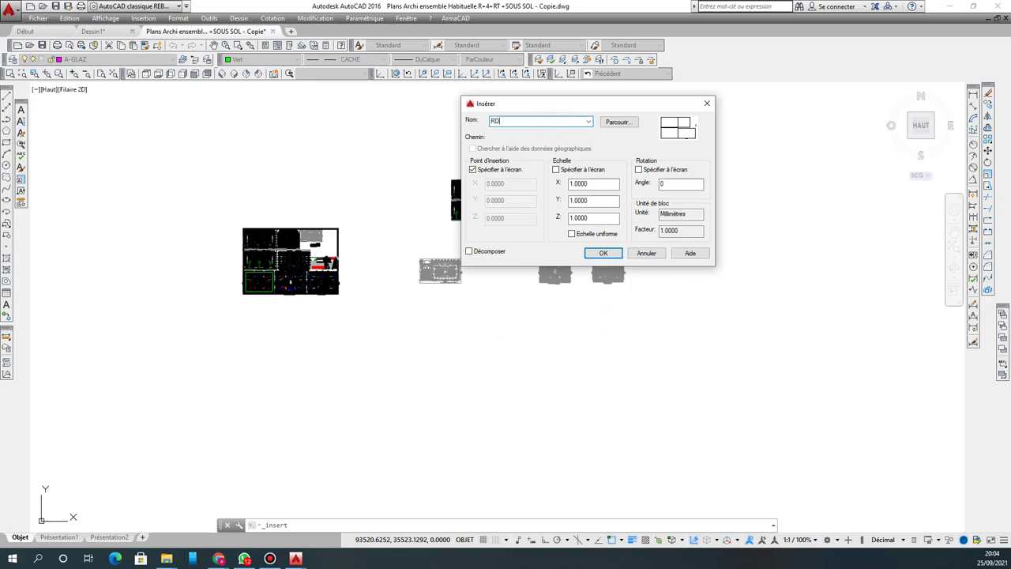
left_click(605, 252)
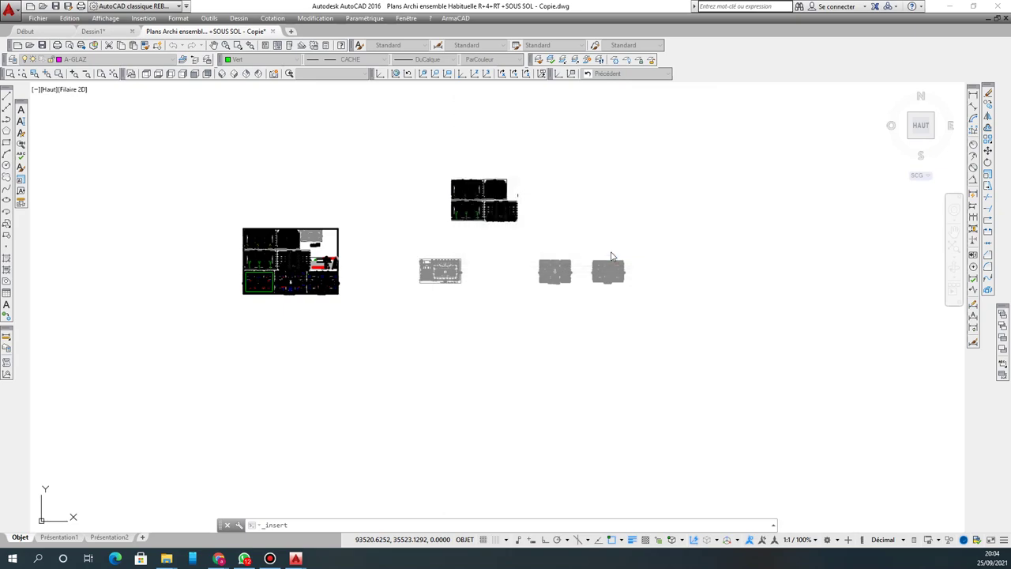
scroll(486, 260, "up", 6)
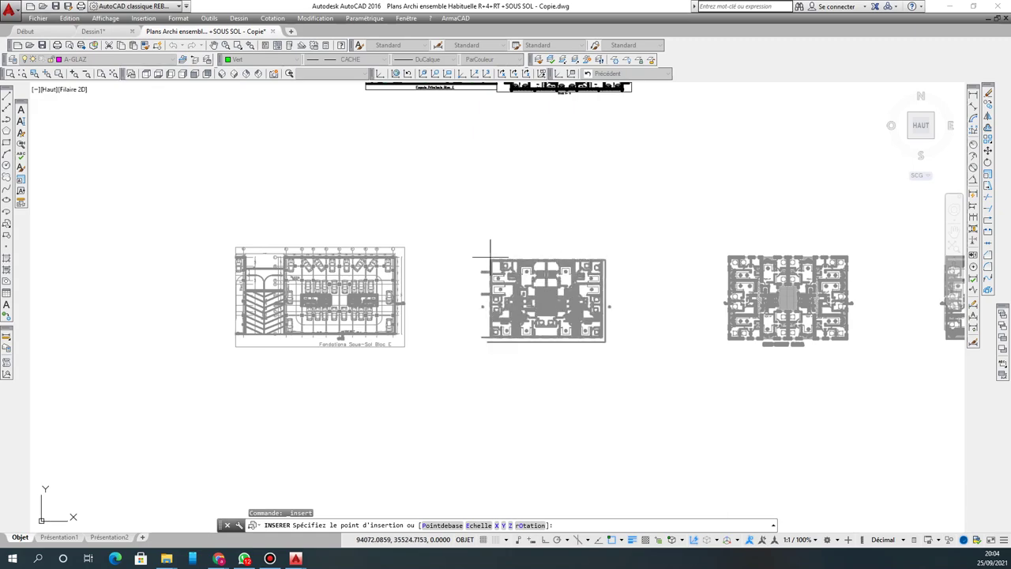
left_click(489, 257)
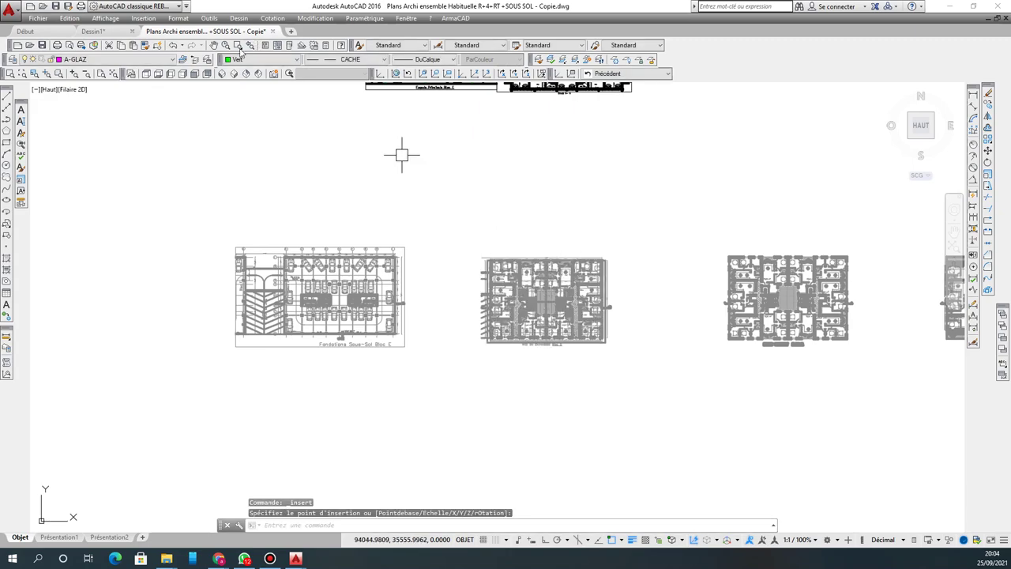
Step: Undo the RDC block insertion and the earlier deletion of the ground floor plan block, leaving nothing selected
left_click(173, 46)
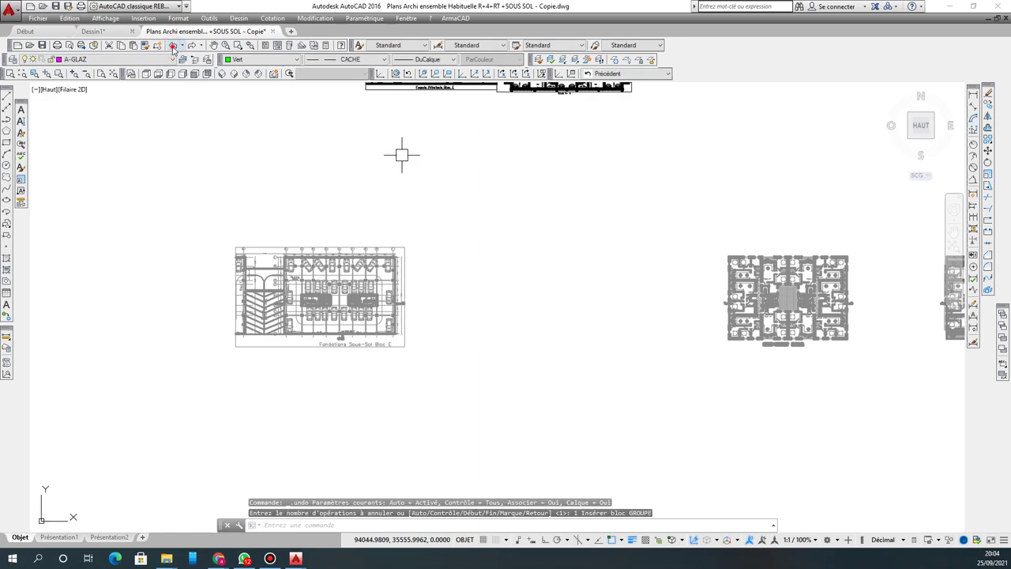
left_click(173, 46)
left_click(173, 46)
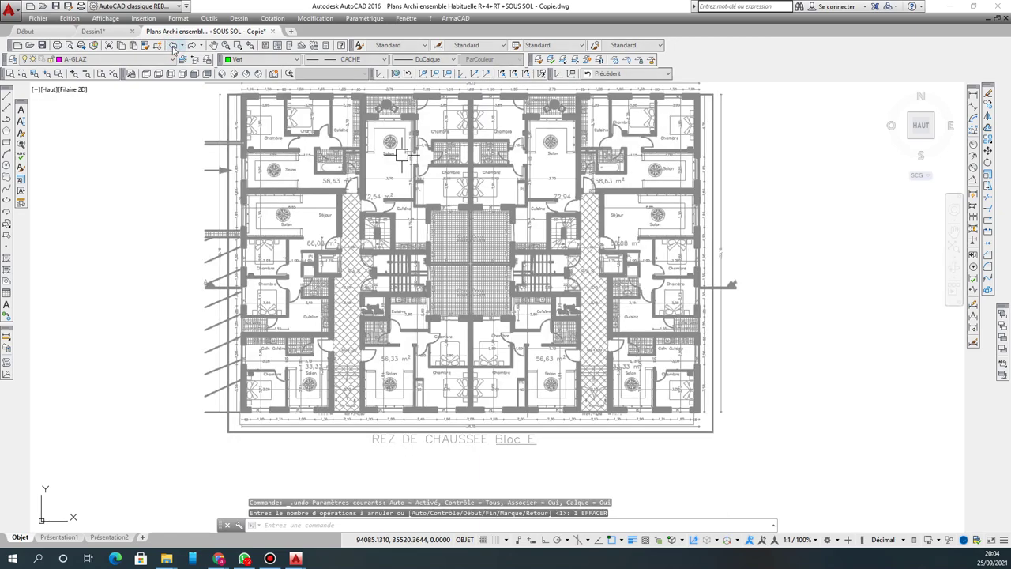
scroll(476, 255, "down", 8)
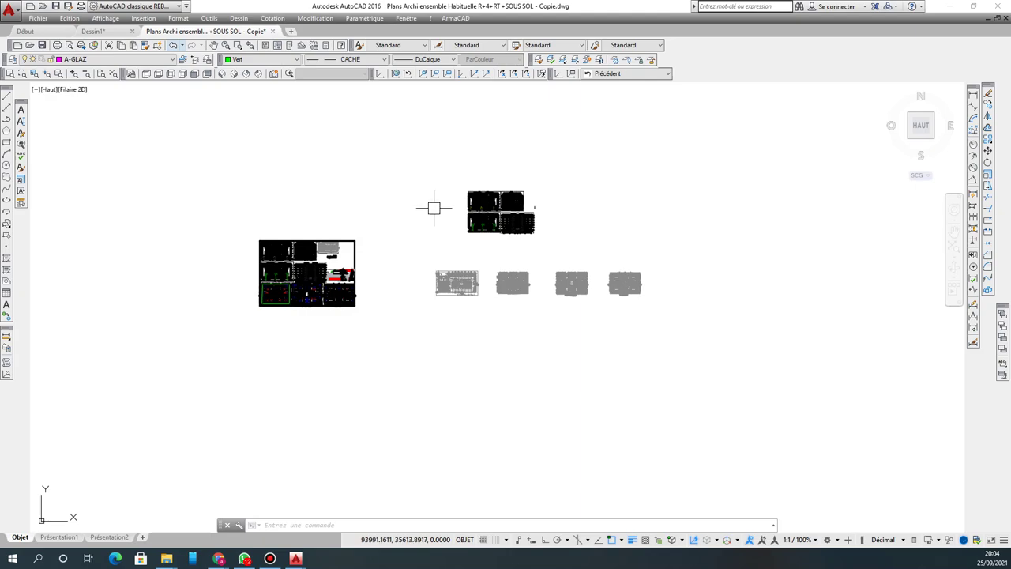
left_click(391, 174)
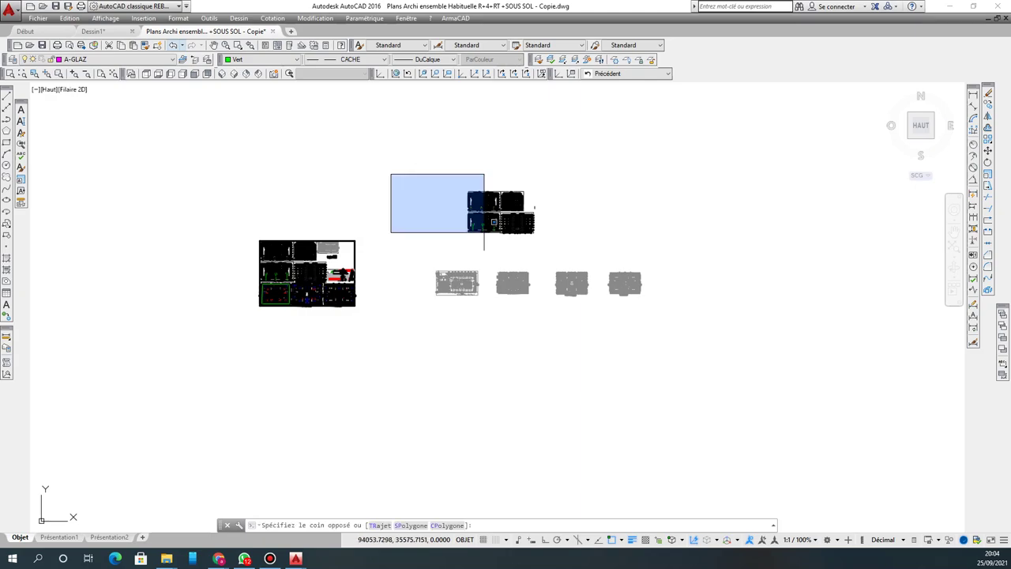
left_click(447, 190)
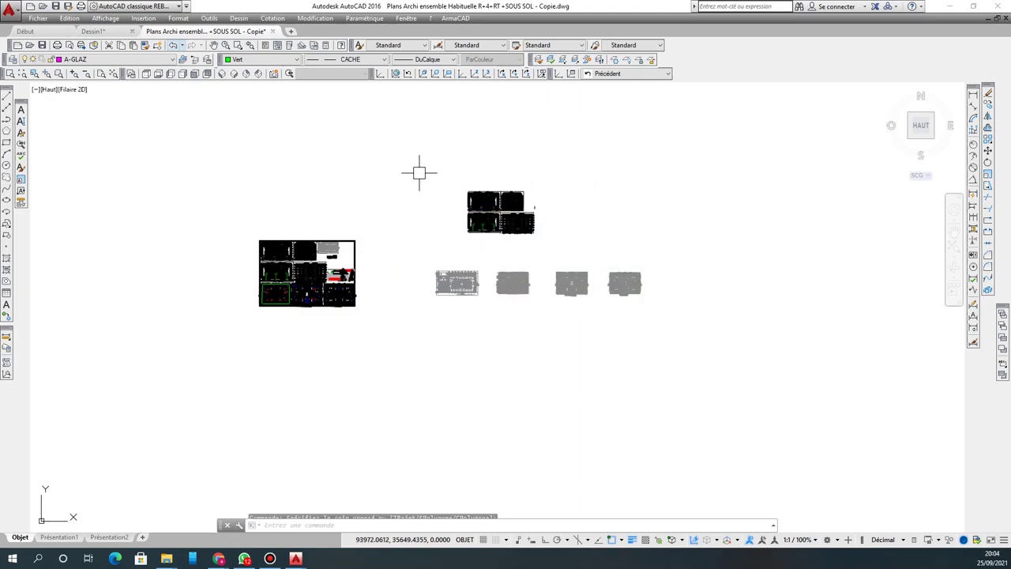
Step: Open TEMPLATE.dwg from the LES PLANS ARCHI+SCR+vedio expl folder and review its layer list
left_click(950, 7)
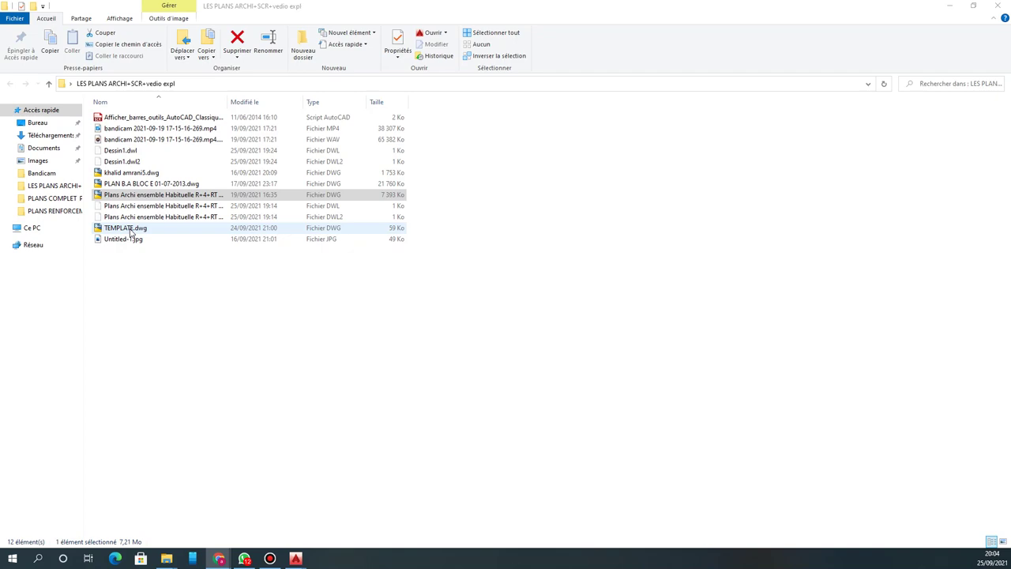
double_click(128, 228)
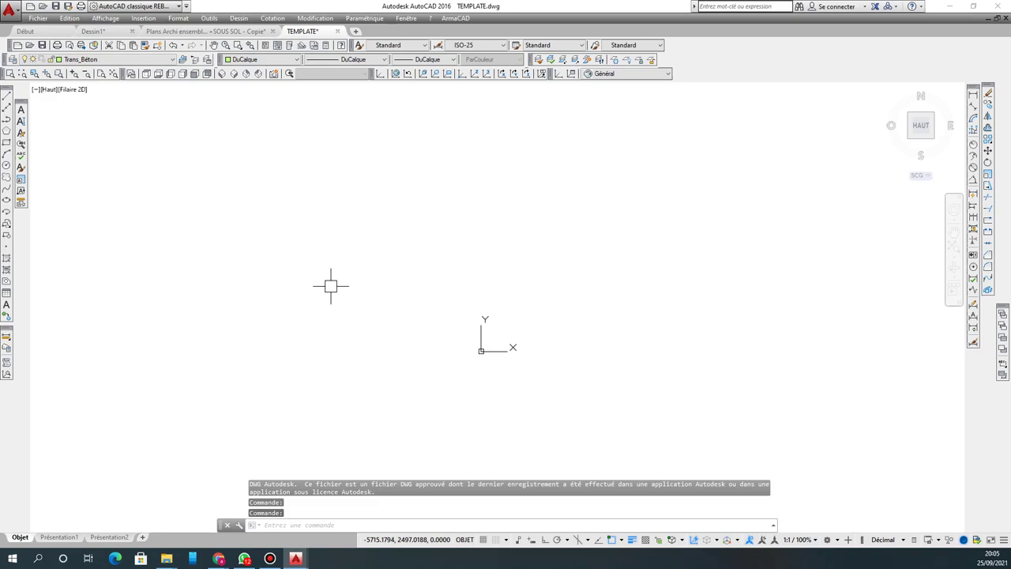
left_click(91, 59)
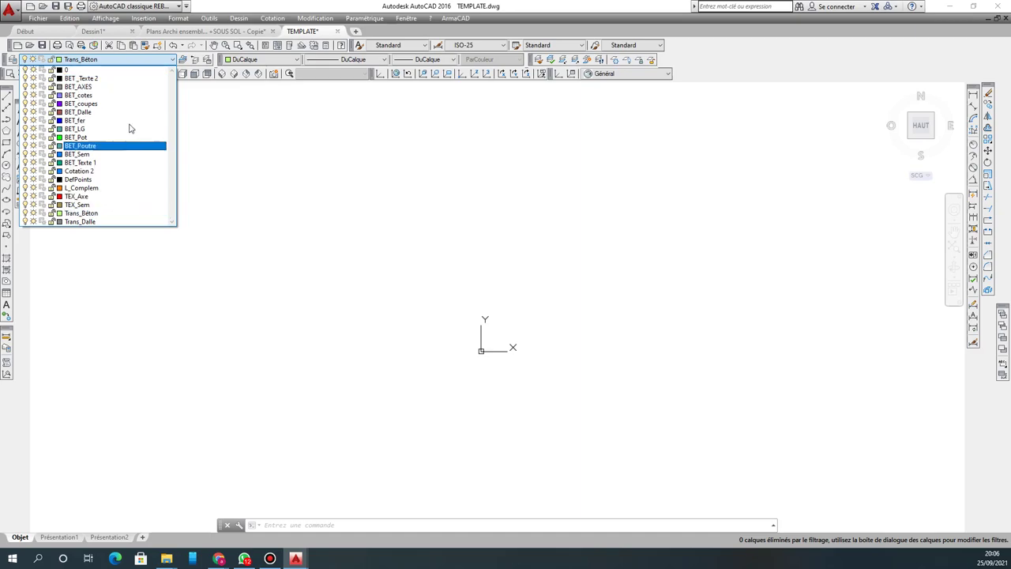
left_click(253, 153)
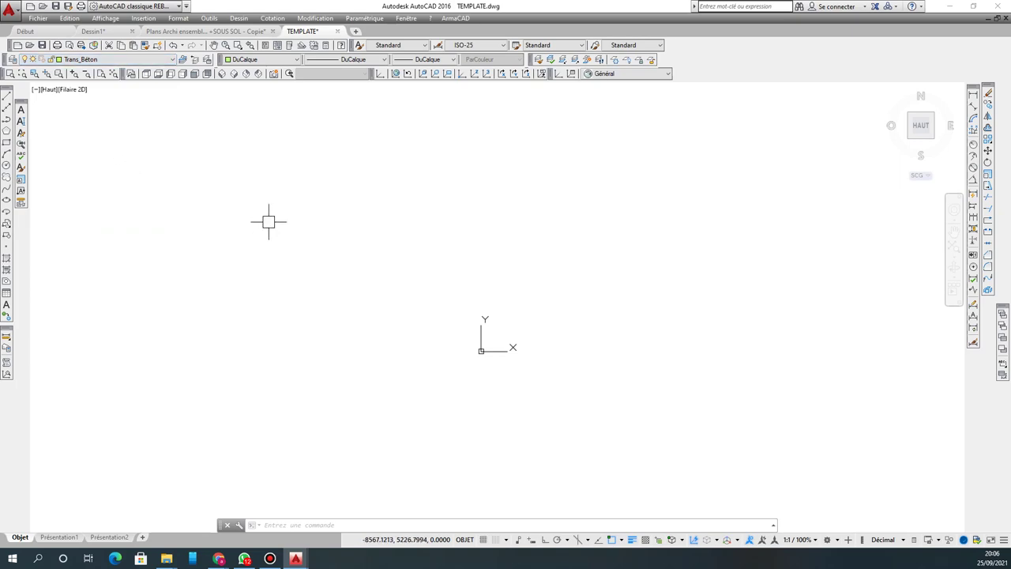
Step: Return to the Plans Archi drawing and inspect the layer of the ground floor plan block
left_click(245, 35)
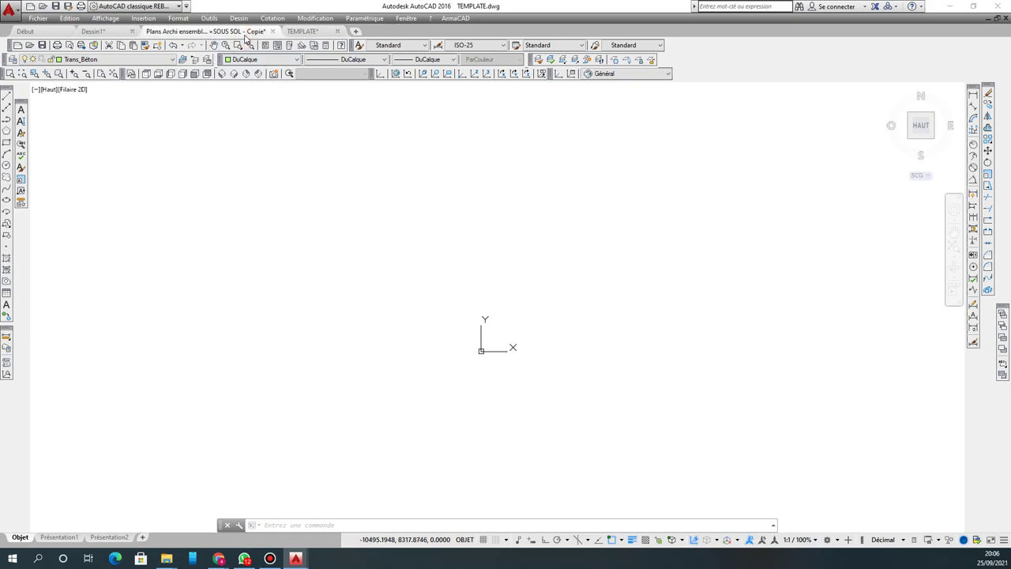
scroll(494, 255, "up", 4)
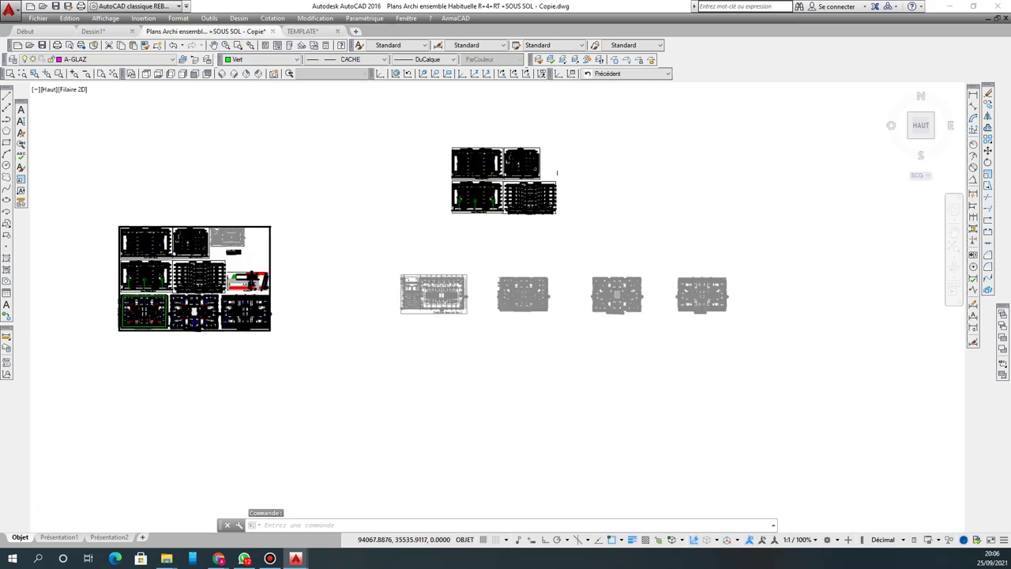
left_click(512, 284)
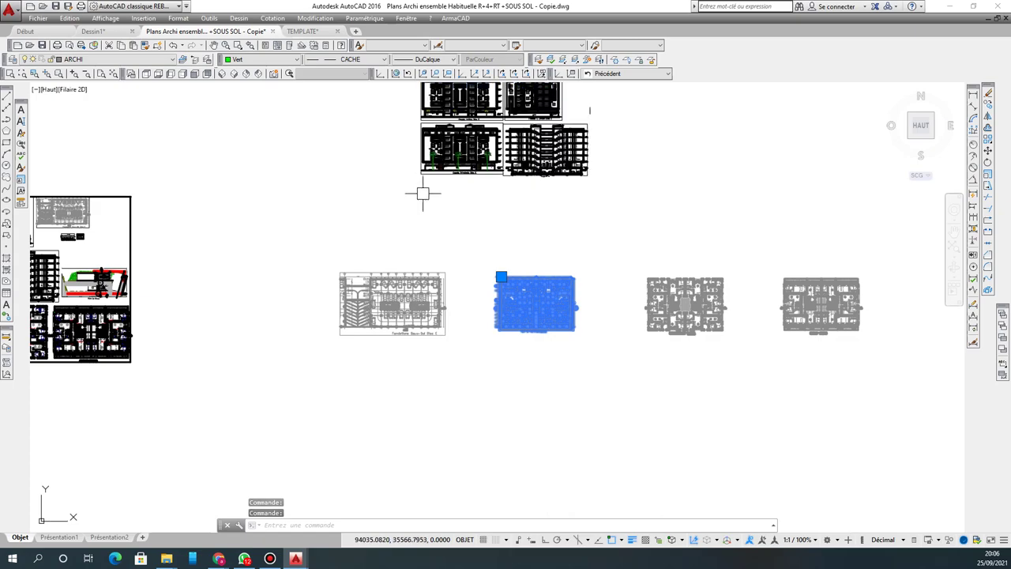
scroll(451, 242, "down", 3)
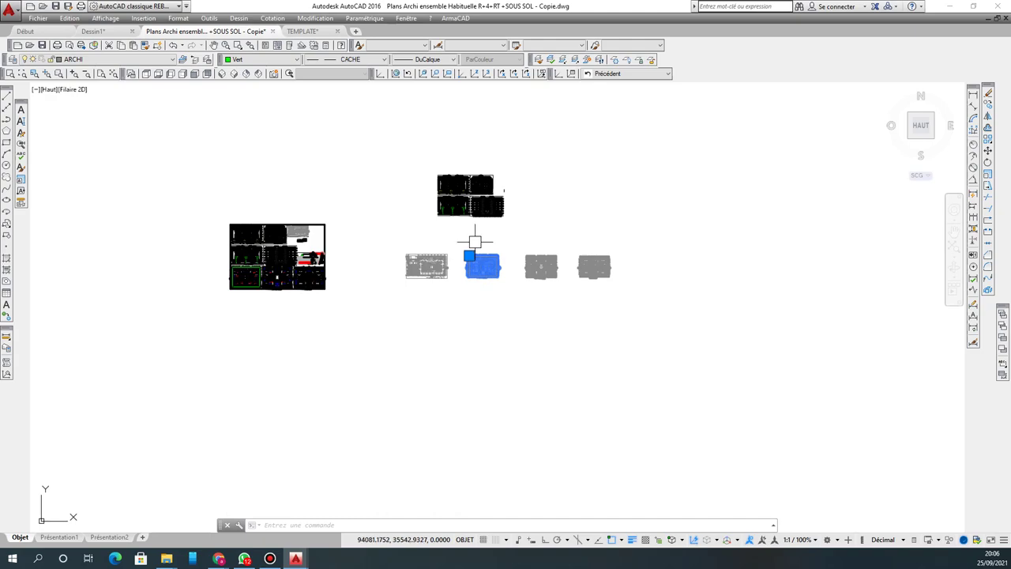
key("Escape")
Step: Check the layers of individual elements in the ETAGE COURANT and RETRAIT plans and the Coupe A-A section on the original sheet
scroll(292, 263, "up", 5)
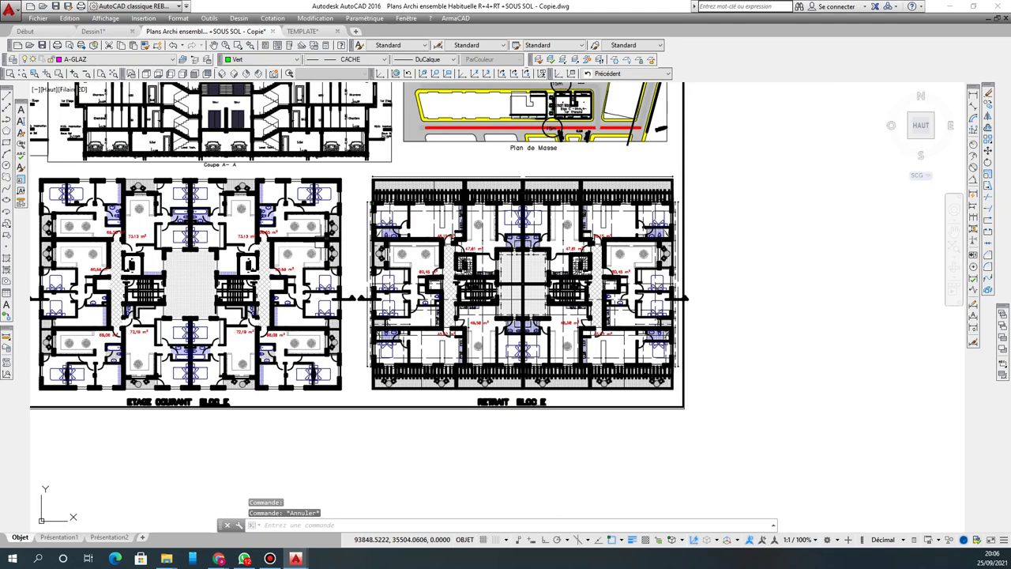
left_click(298, 237)
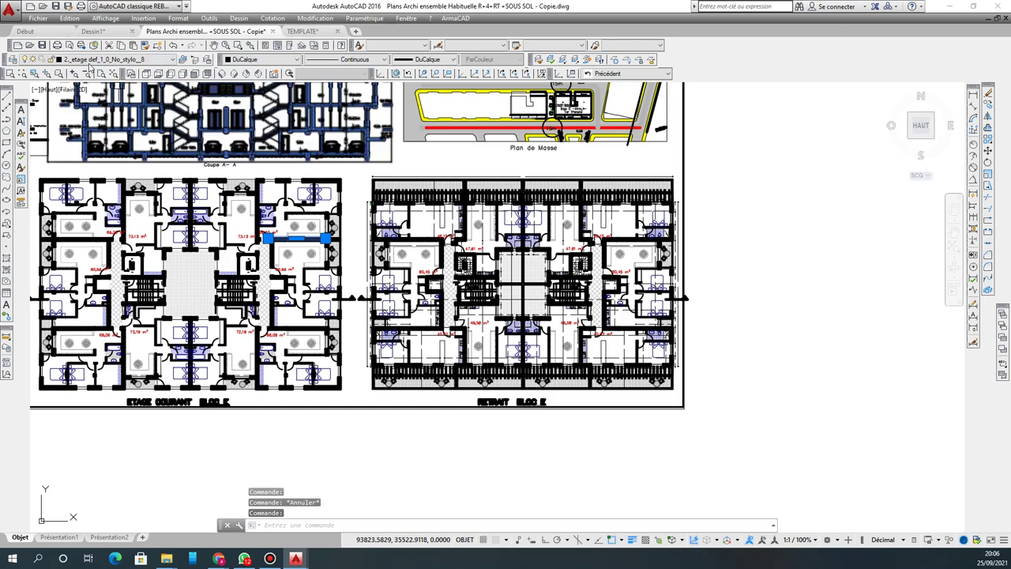
key("Escape")
left_click(229, 284)
key("Escape")
left_click(489, 274)
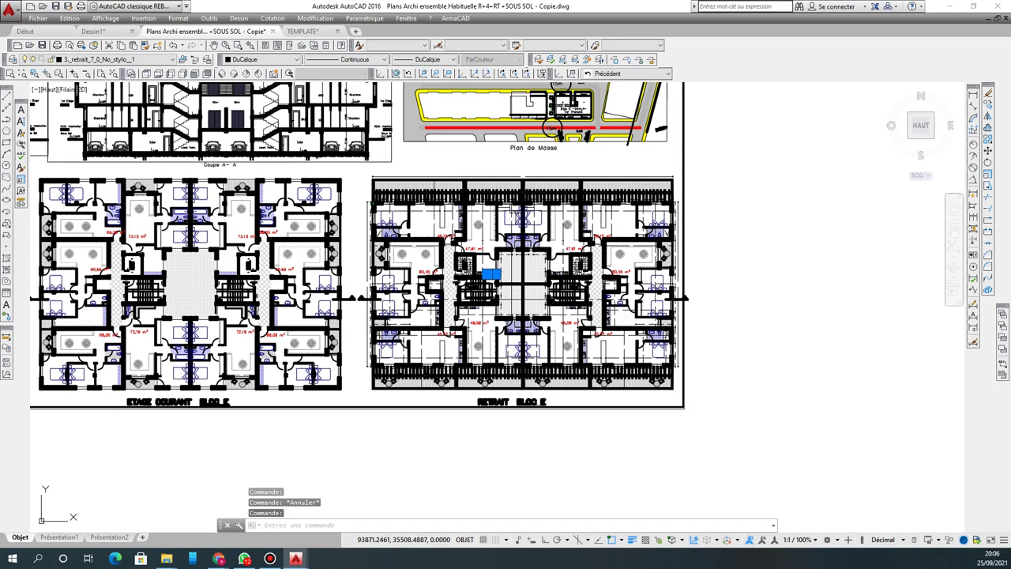
key("Escape")
left_click(347, 144)
key("Escape")
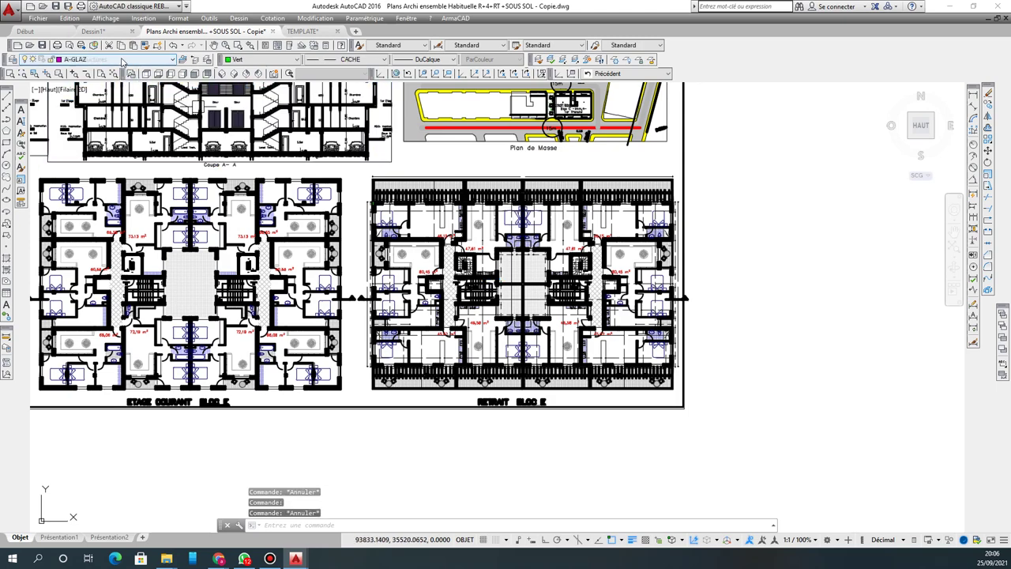
Step: Review the architectural drawing's layer list up to its first entries without changing the current layer
left_click(119, 59)
scroll(119, 209, "up", 3)
scroll(118, 209, "up", 10)
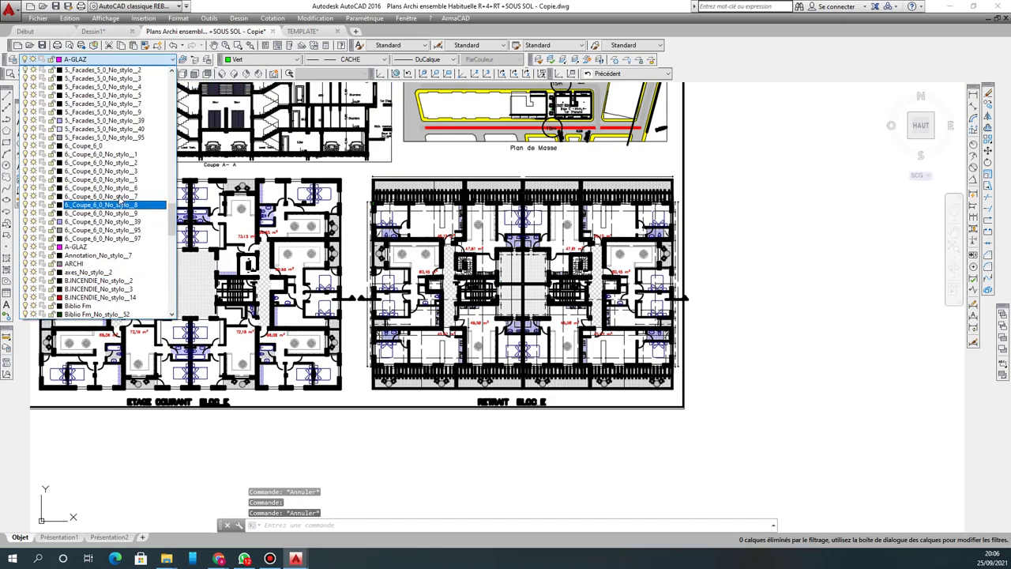
scroll(113, 187, "up", 12)
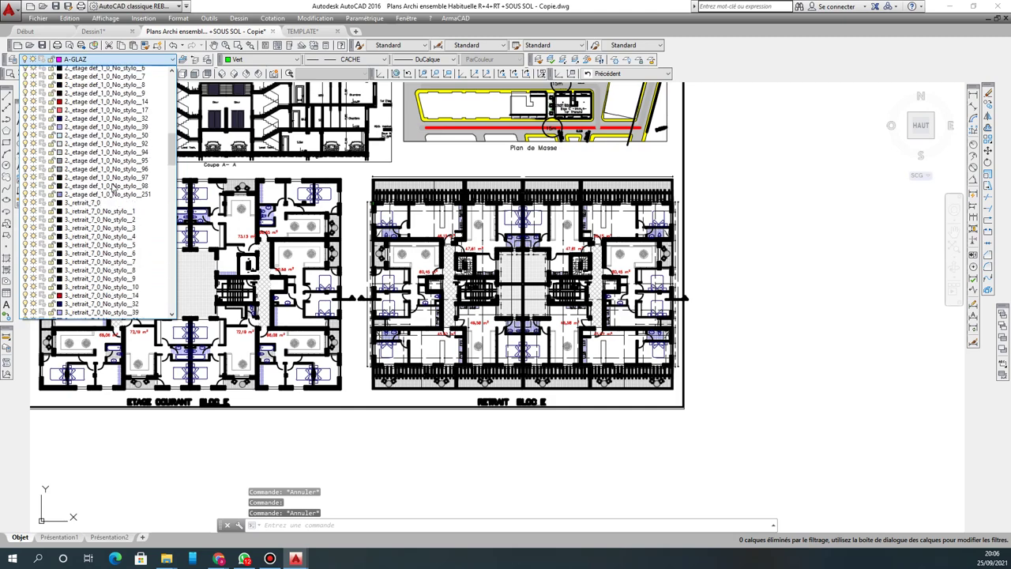
scroll(115, 184, "up", 8)
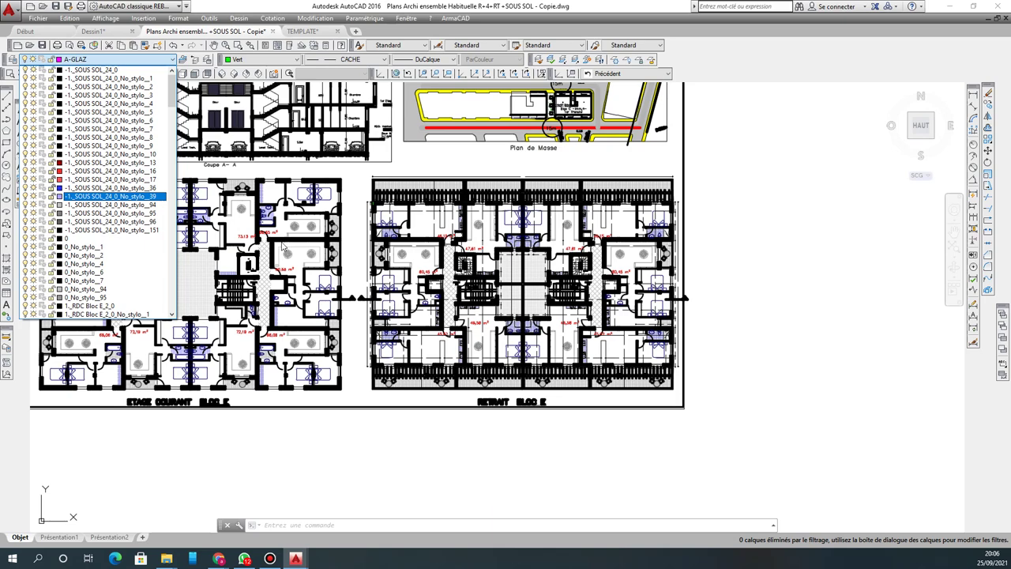
left_click(255, 172)
Step: Copy the façade and section block together with the four grey floor plan blocks to the clipboard
scroll(255, 173, "up", 6)
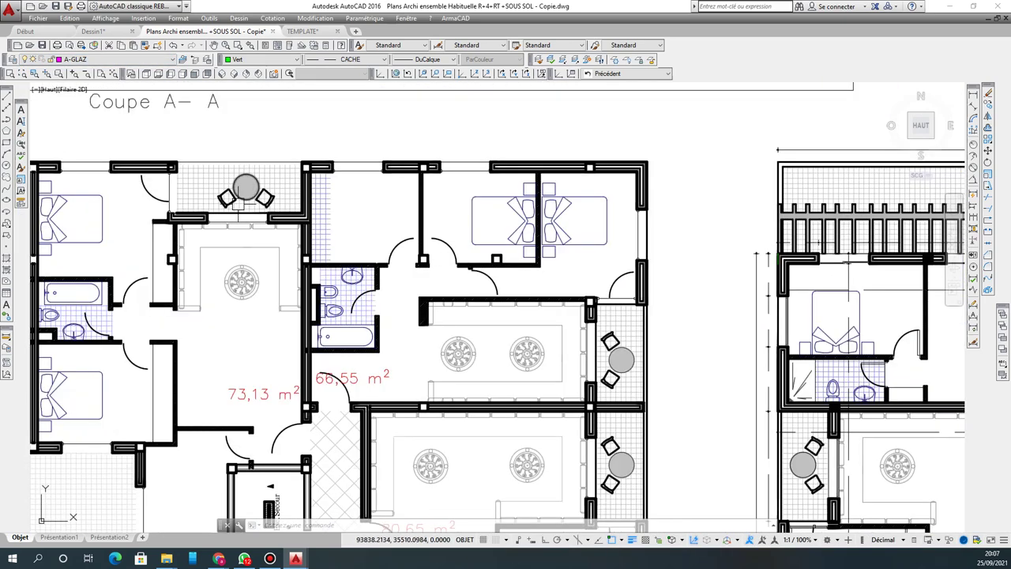
scroll(355, 241, "down", 10)
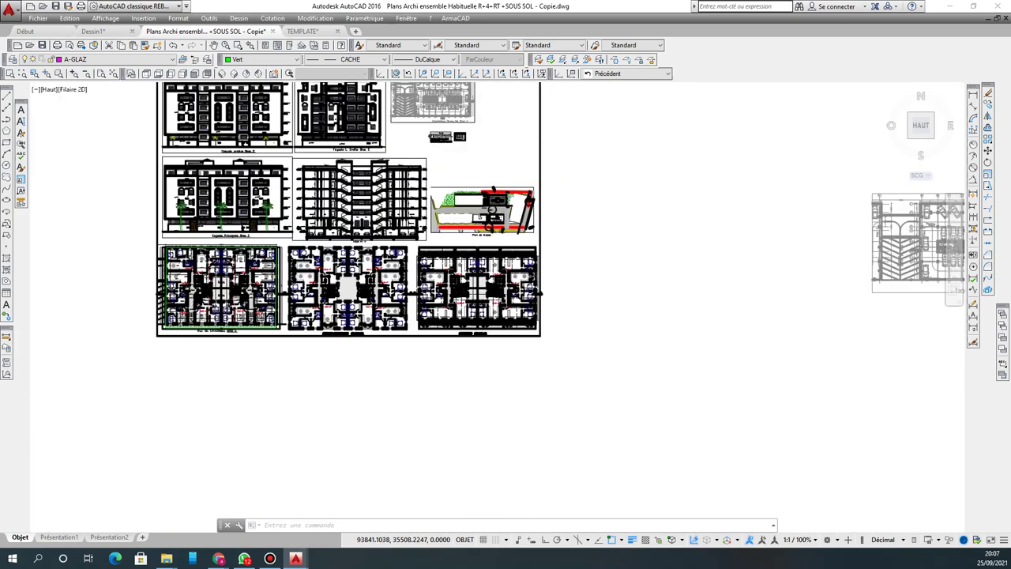
scroll(345, 277, "down", 4)
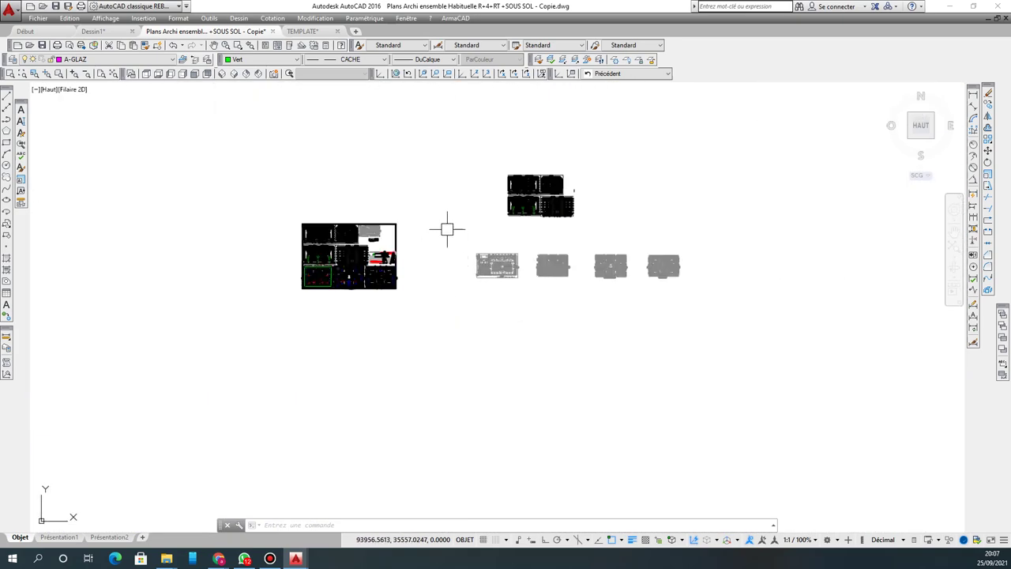
left_click(437, 152)
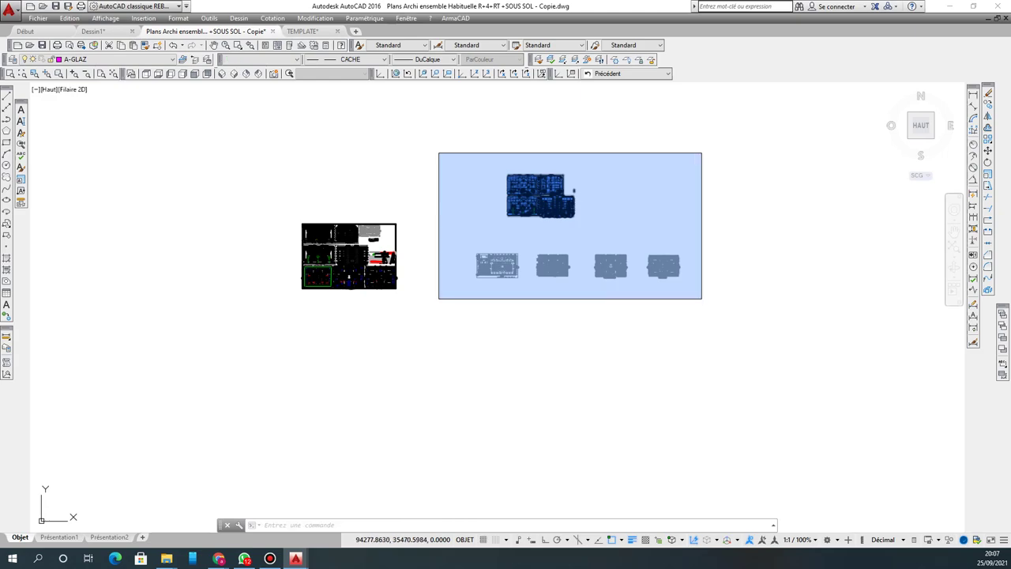
left_click(703, 306)
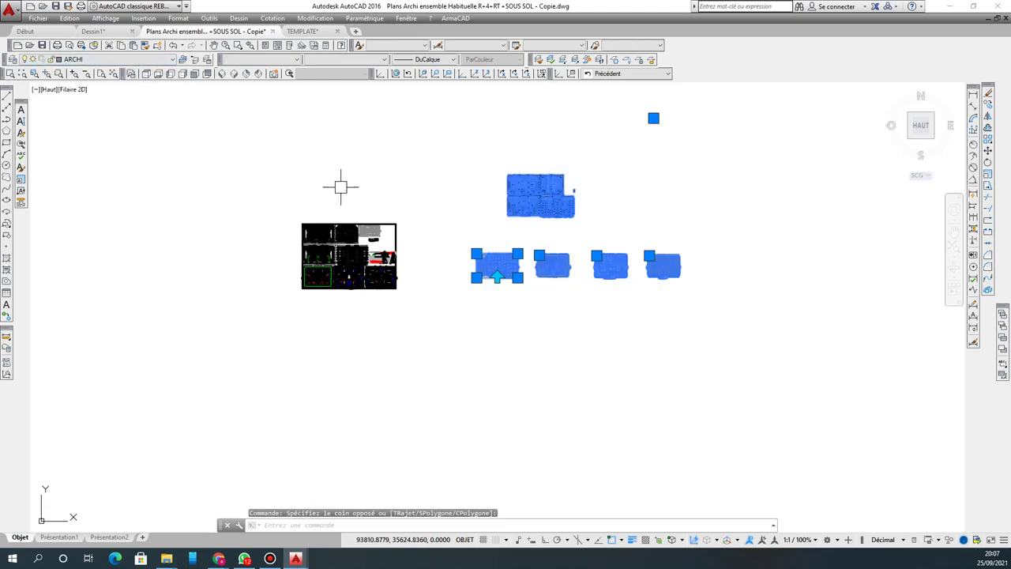
left_click(69, 18)
left_click(82, 69)
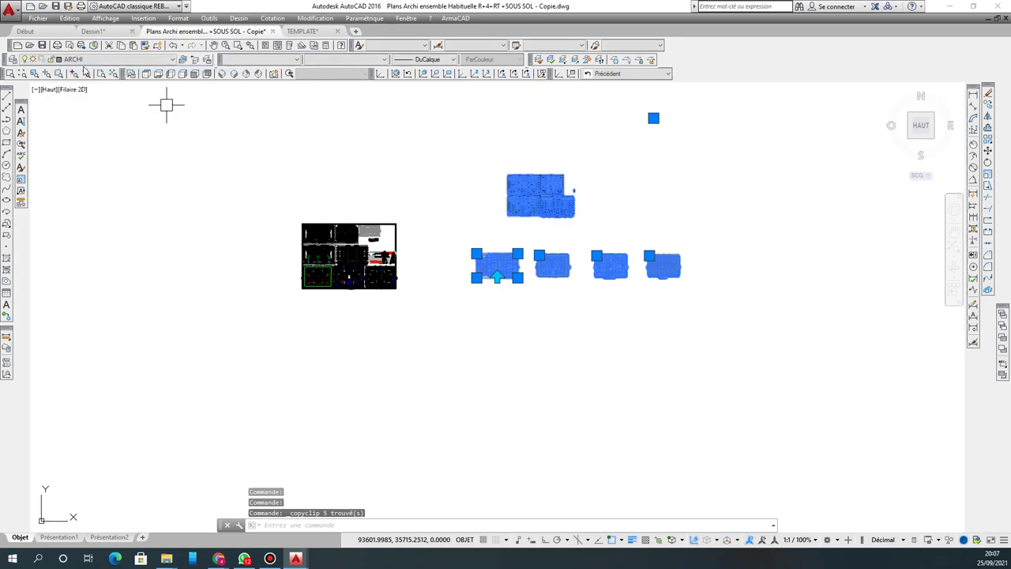
Step: Switch to the TEMPLATE drawing and paste the copied architectural blocks into its empty model space
left_click(304, 32)
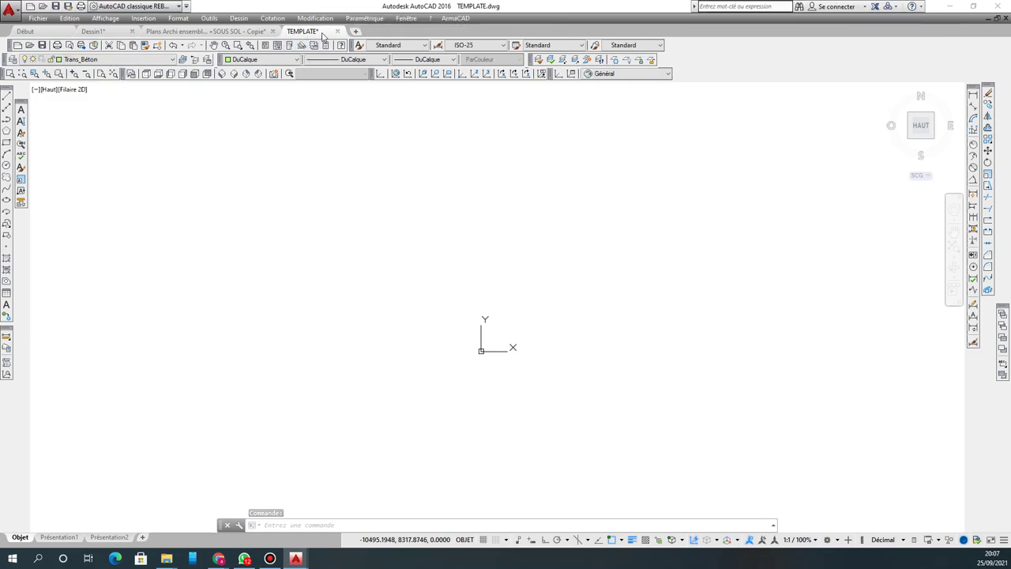
left_click(70, 18)
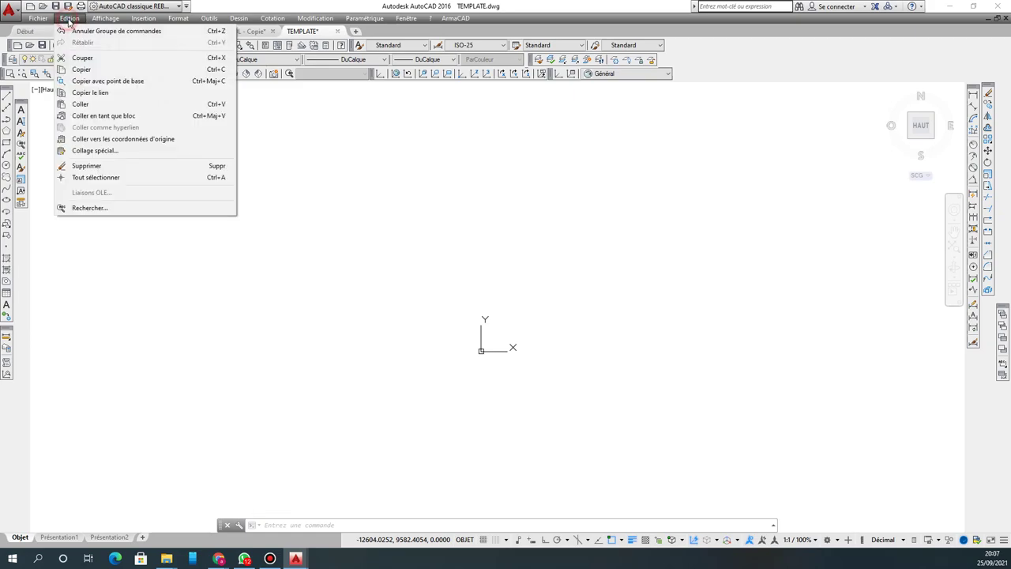
left_click(87, 104)
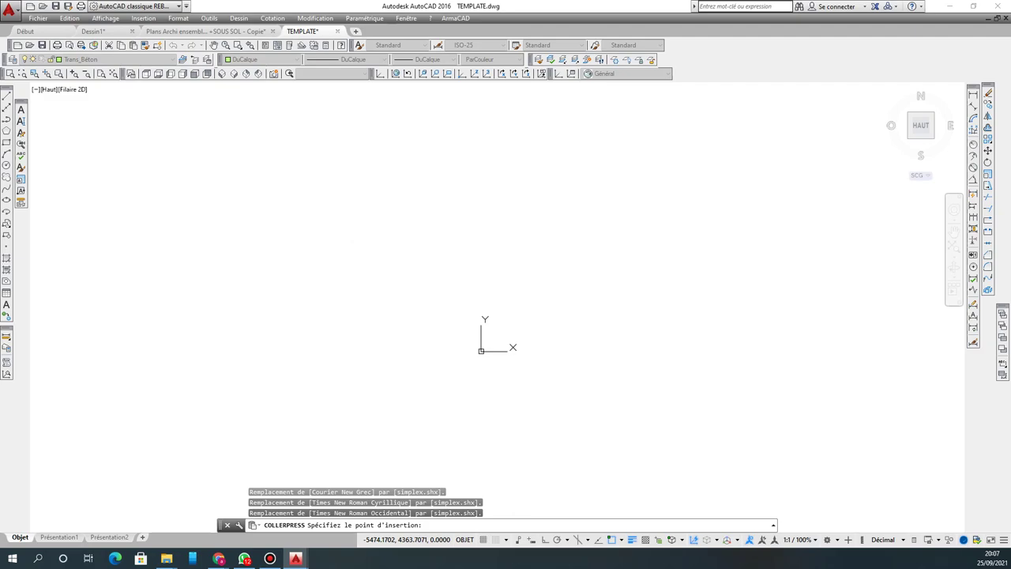
left_click(338, 238)
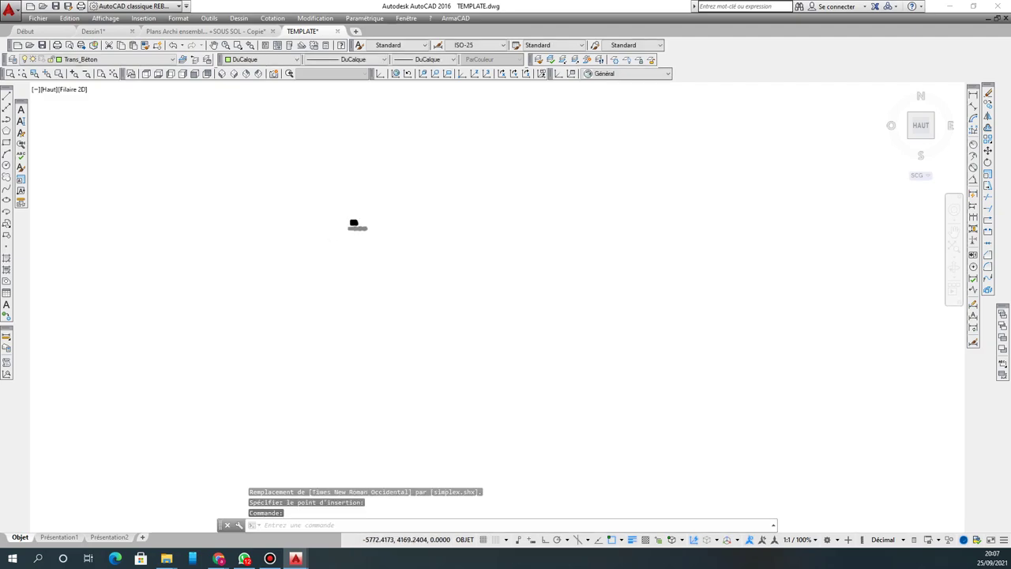
scroll(397, 212, "up", 5)
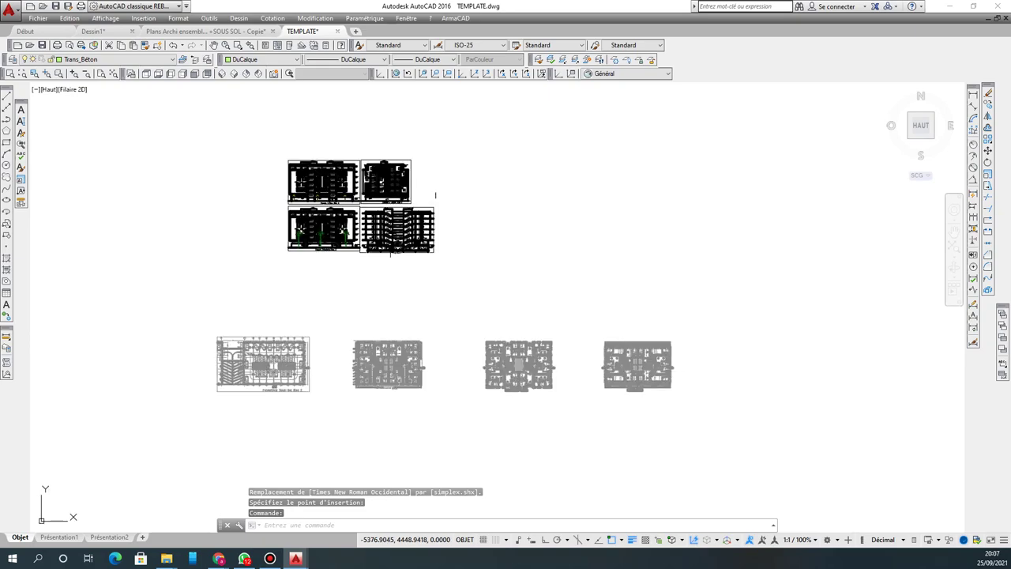
Step: Review the TEMPLATE drawing's layer list and layer properties for architectural layers brought in with the pasted blocks
left_click(82, 62)
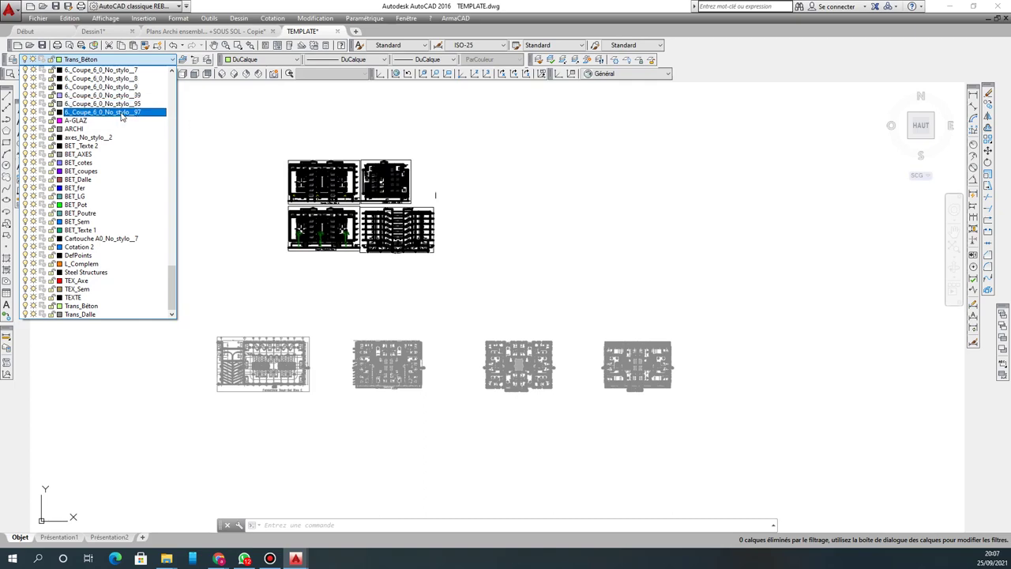
left_click(119, 128)
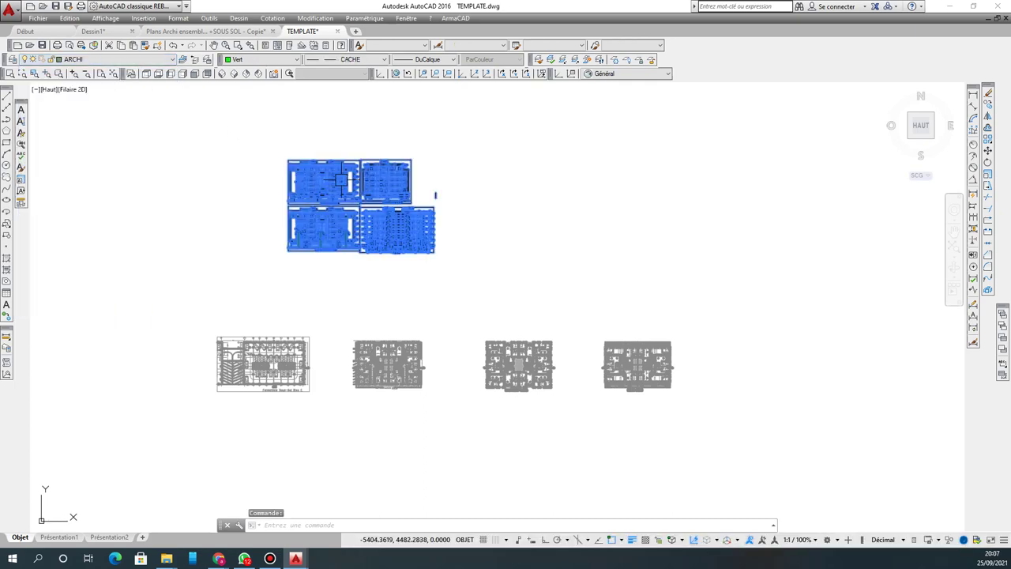
left_click(11, 60)
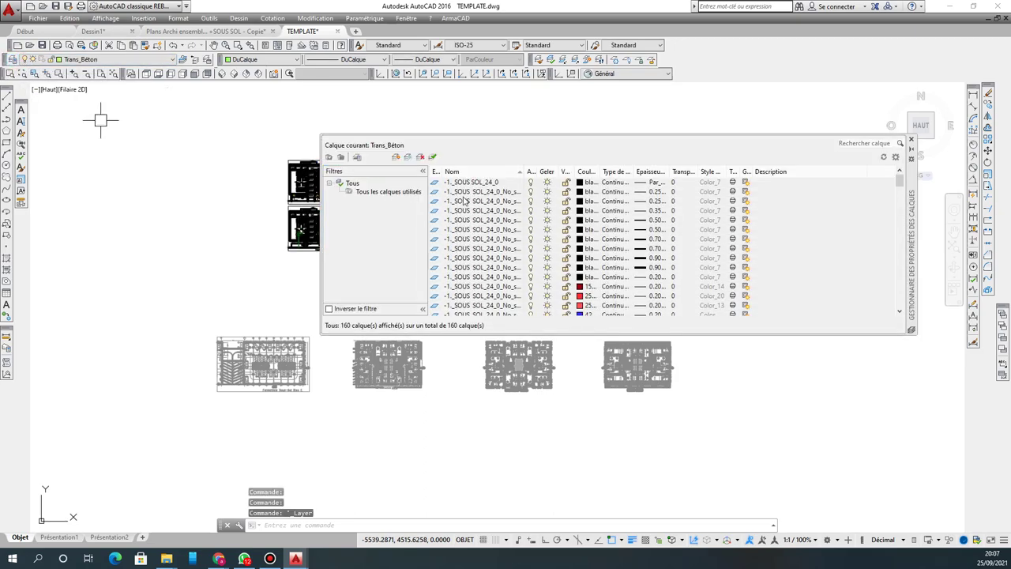
scroll(488, 204, "down", 2)
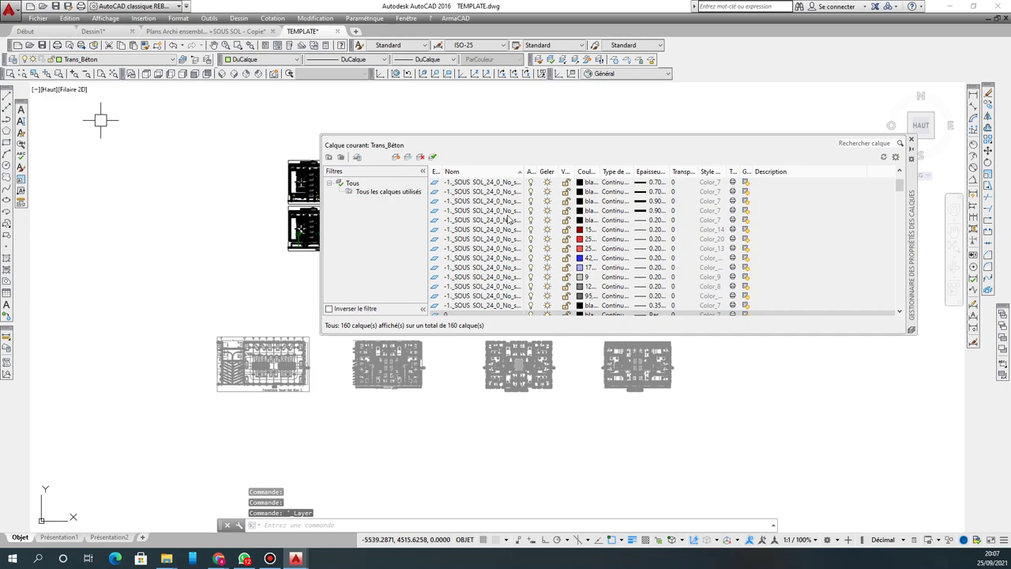
scroll(892, 207, "down", 8)
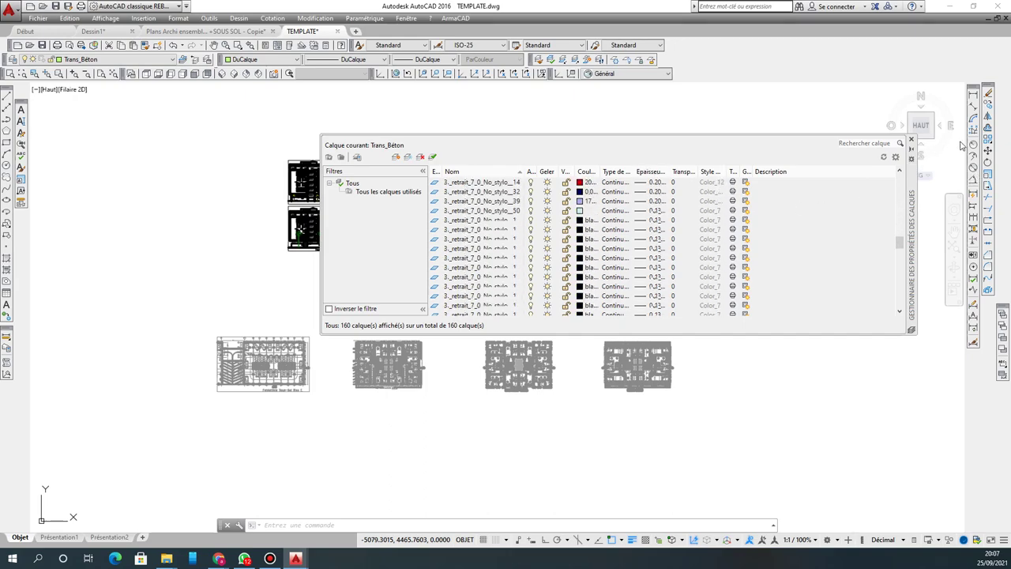
left_click(910, 142)
Step: Check the pasted façade and section block's layer and browse the Façades and Coupe entries in the layer list
left_click(433, 195)
left_click(118, 60)
scroll(139, 136, "up", 5)
scroll(140, 135, "down", 2)
scroll(118, 162, "up", 2)
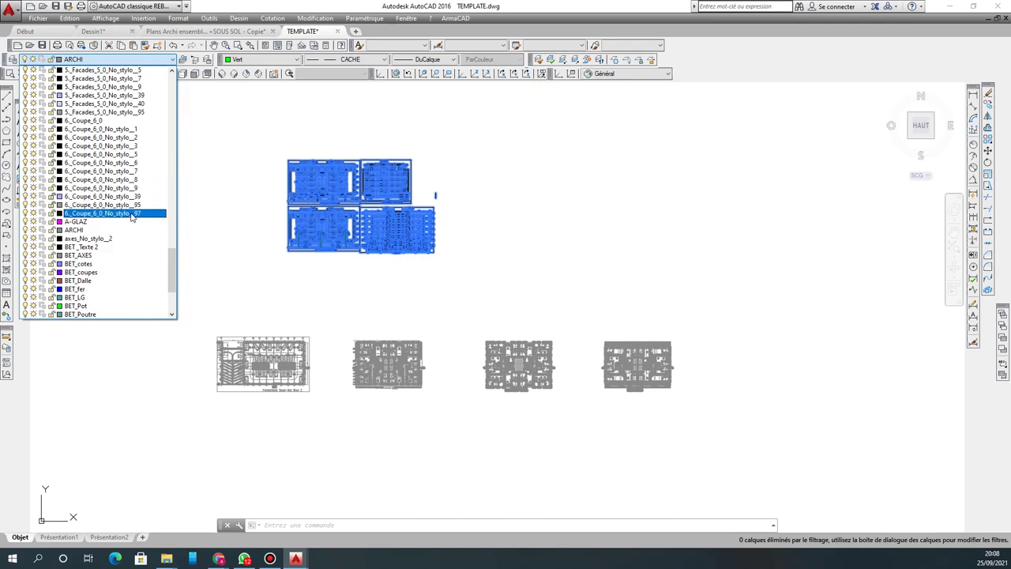
left_click(264, 200)
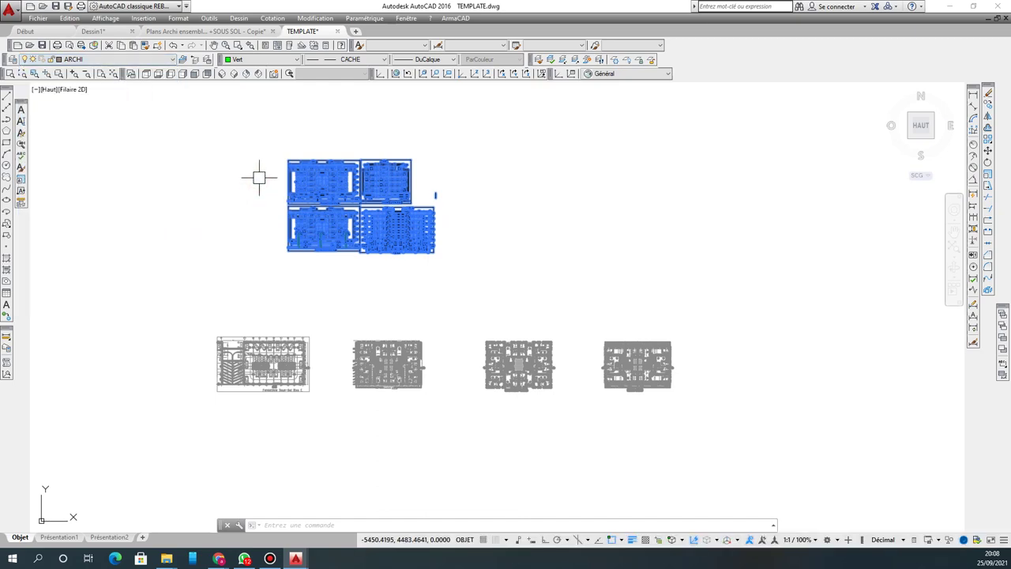
Step: Explode the pasted Fondations Sous-Sol Bloc E plan block
scroll(381, 229, "down", 4)
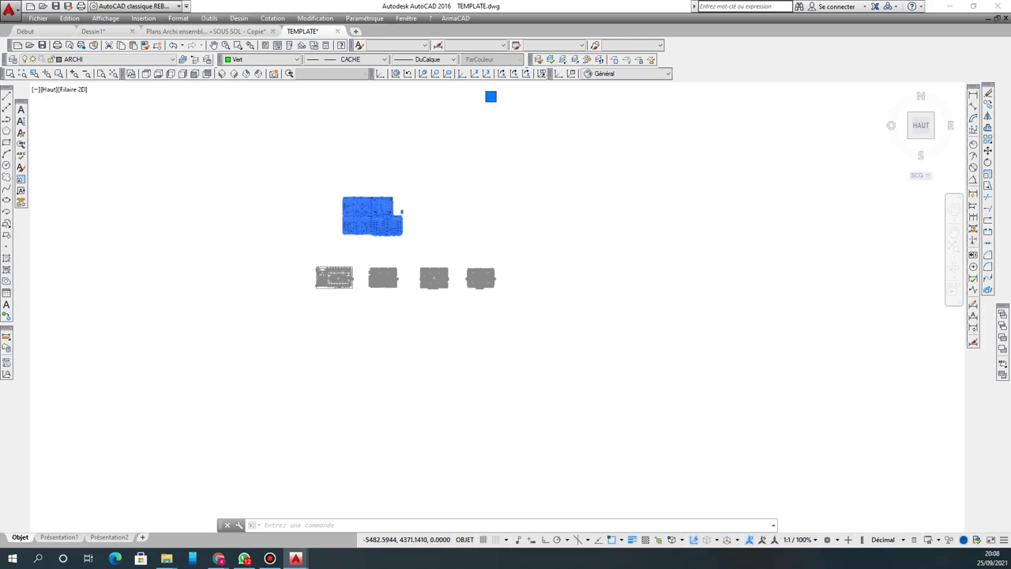
scroll(320, 280, "up", 4)
left_click(320, 284)
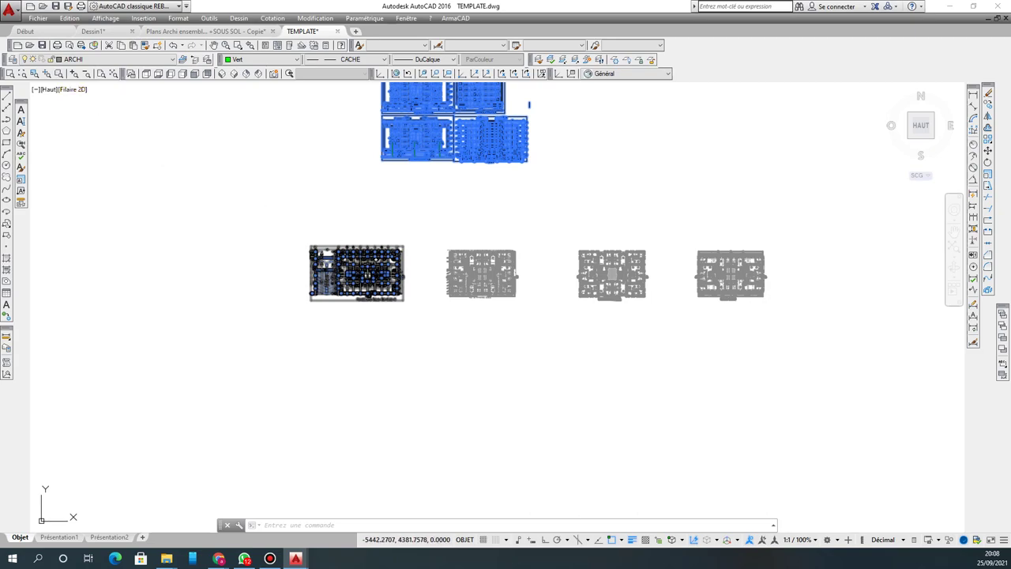
key("Escape")
scroll(372, 261, "up", 4)
left_click(372, 260)
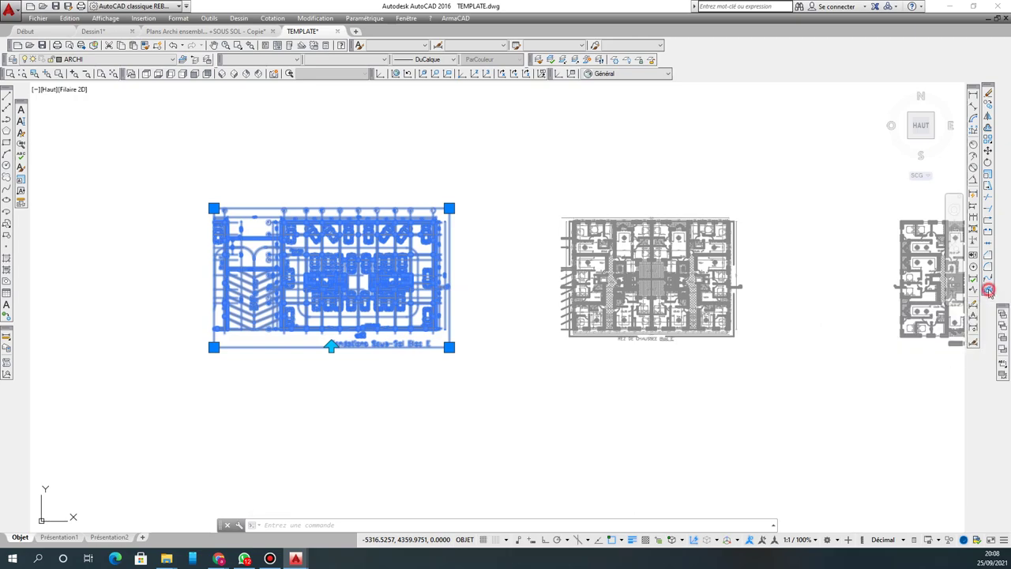
key("Escape")
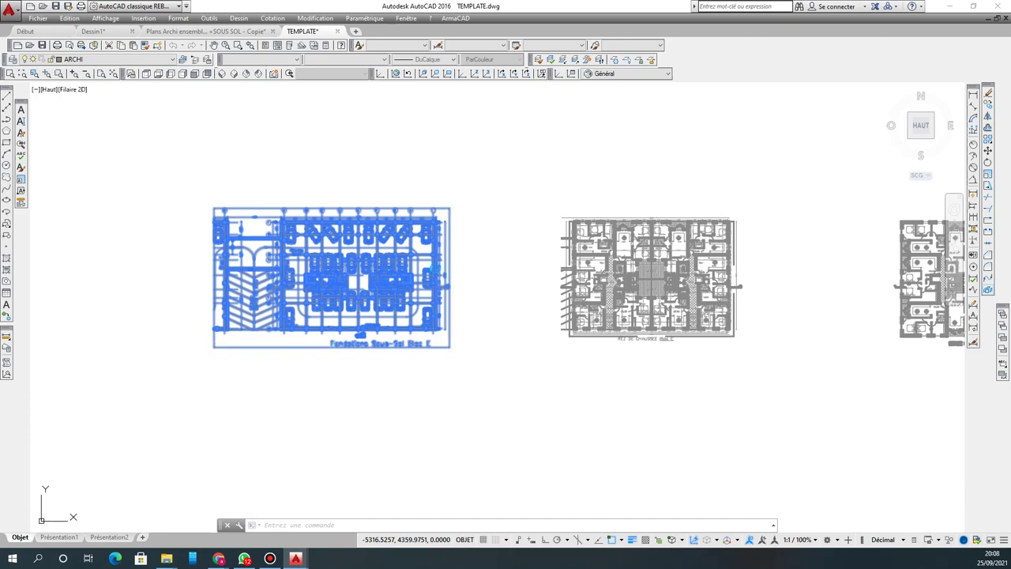
key("Return")
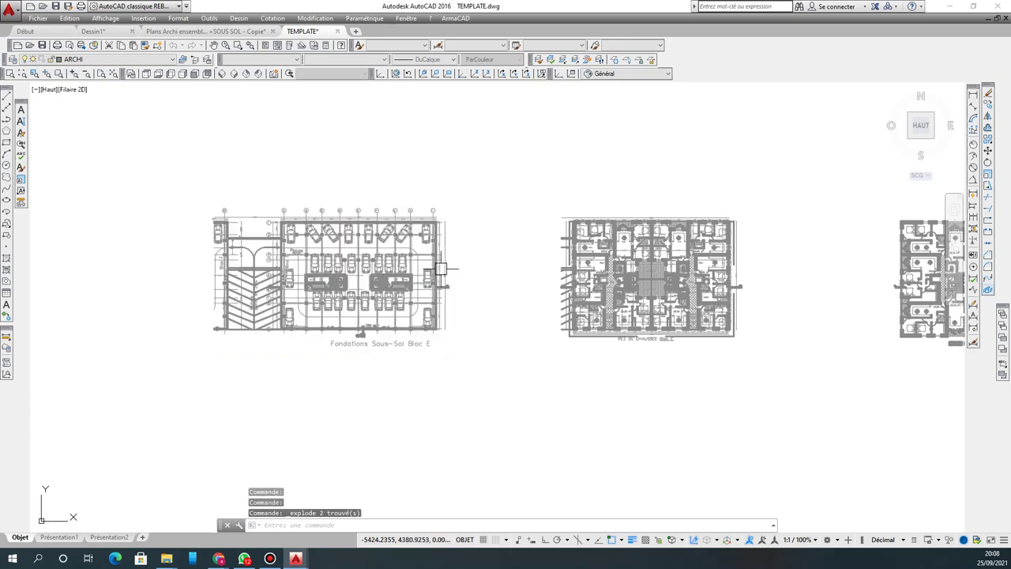
Step: Inspect the layers of individual axis lines and a car in the exploded basement plan, and of the plan as a whole
scroll(360, 254, "up", 4)
left_click(357, 238)
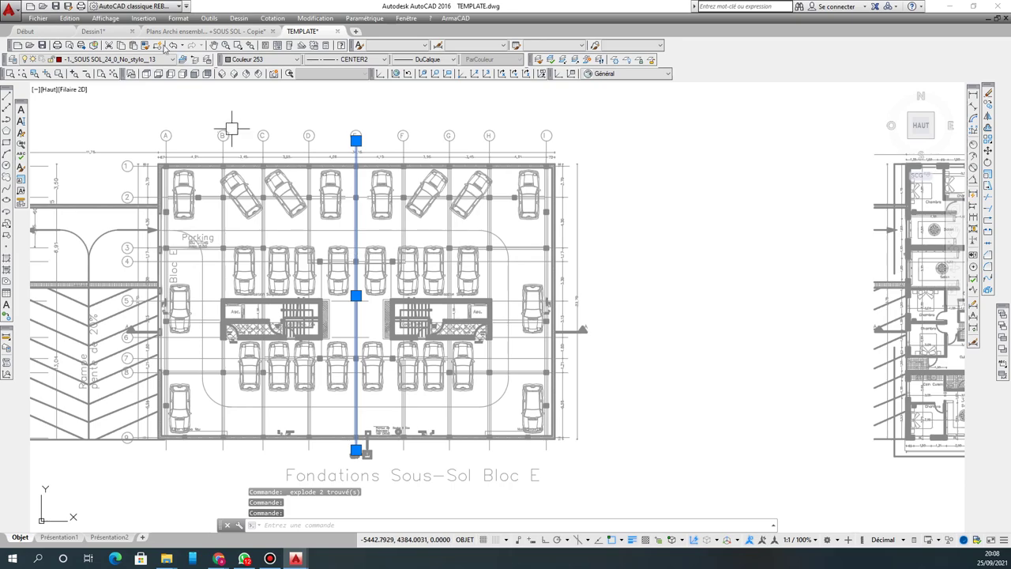
left_click(310, 251)
left_click(276, 281)
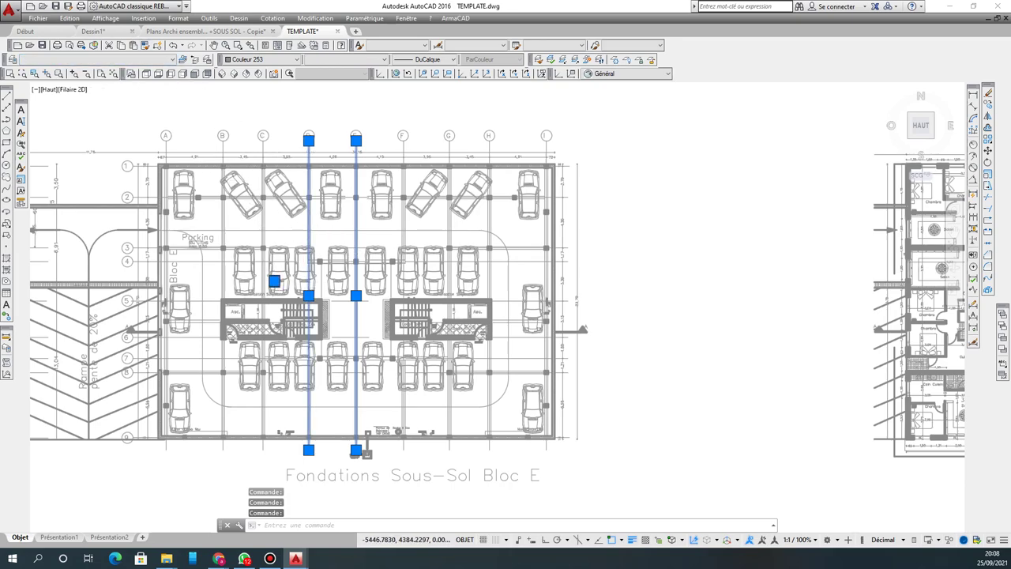
scroll(304, 245, "down", 2)
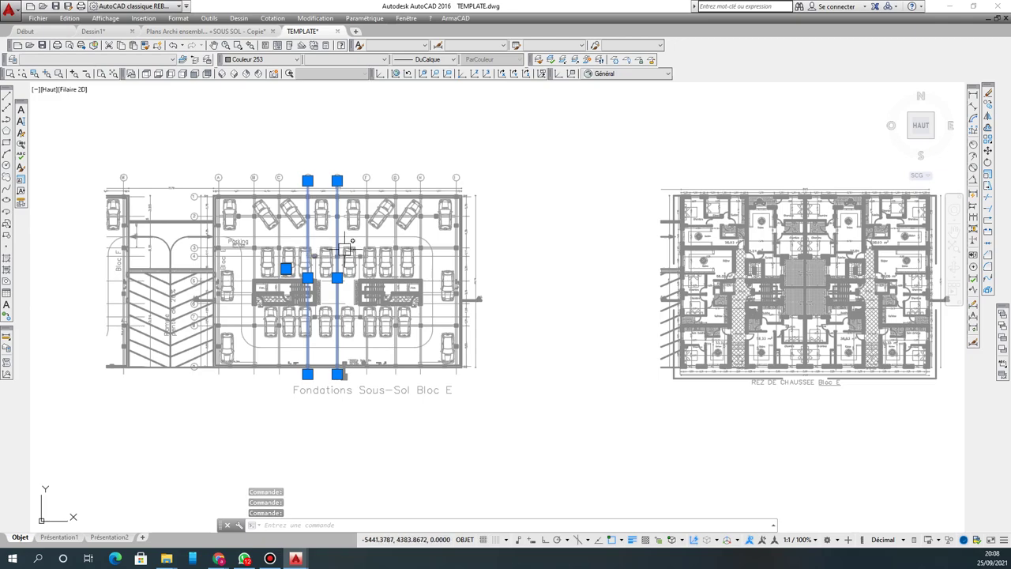
key("Escape")
scroll(344, 211, "down", 2)
left_click_drag(176, 149, 528, 367)
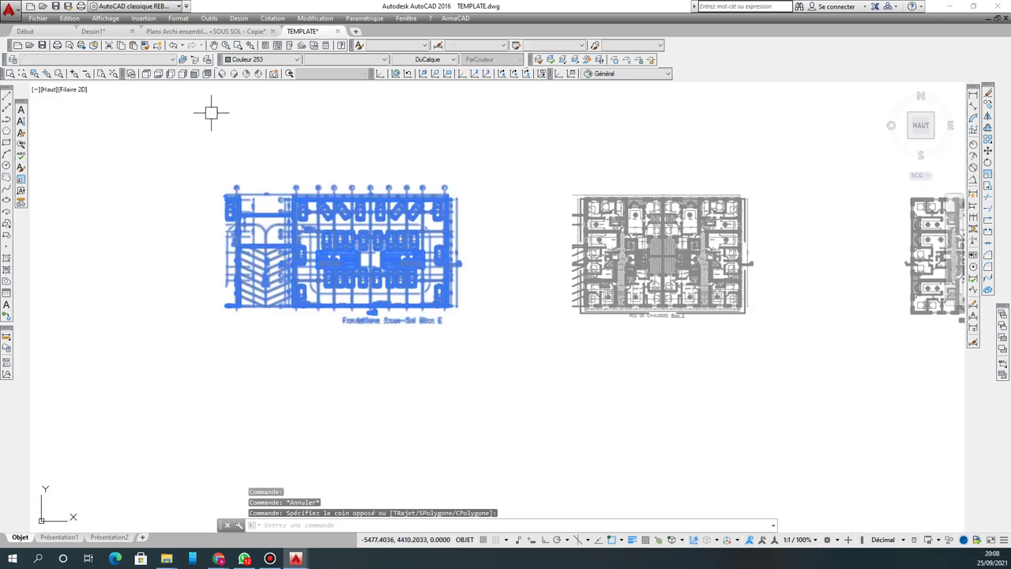
key("Escape")
Step: Undo the basement plan explosion and the paste of the architectural blocks in the TEMPLATE drawing
left_click(173, 45)
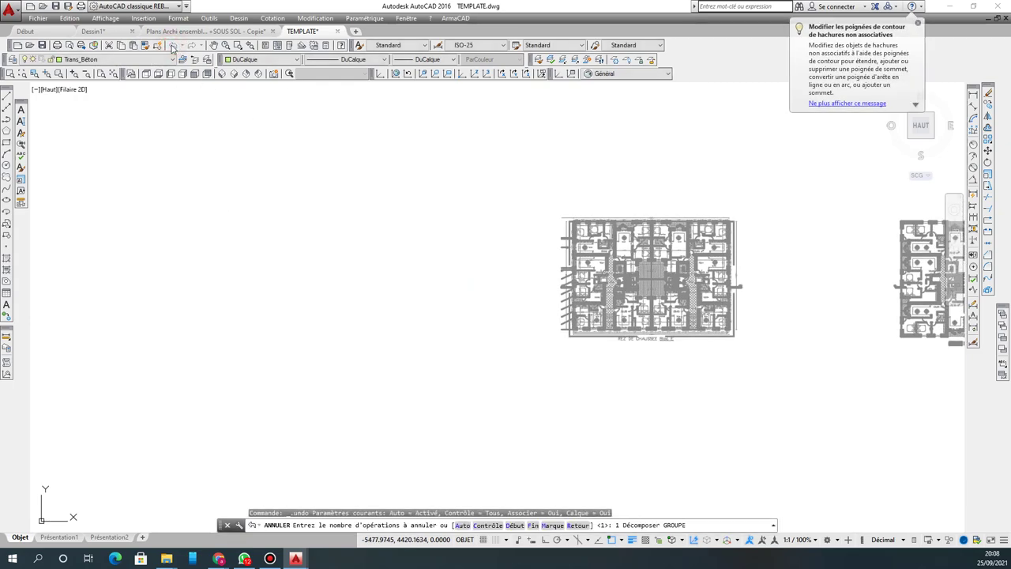
left_click(175, 47)
left_click(175, 48)
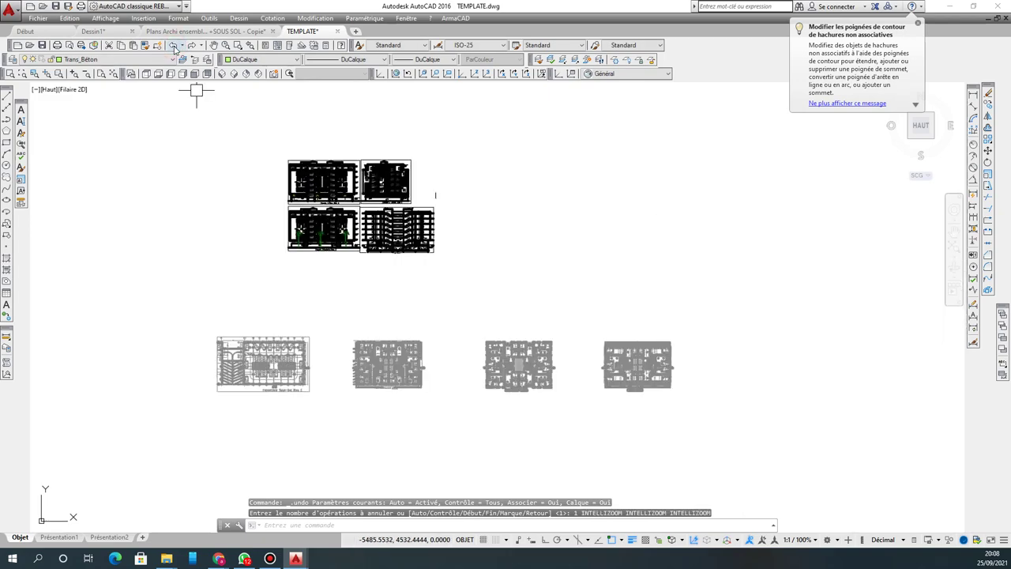
left_click(175, 48)
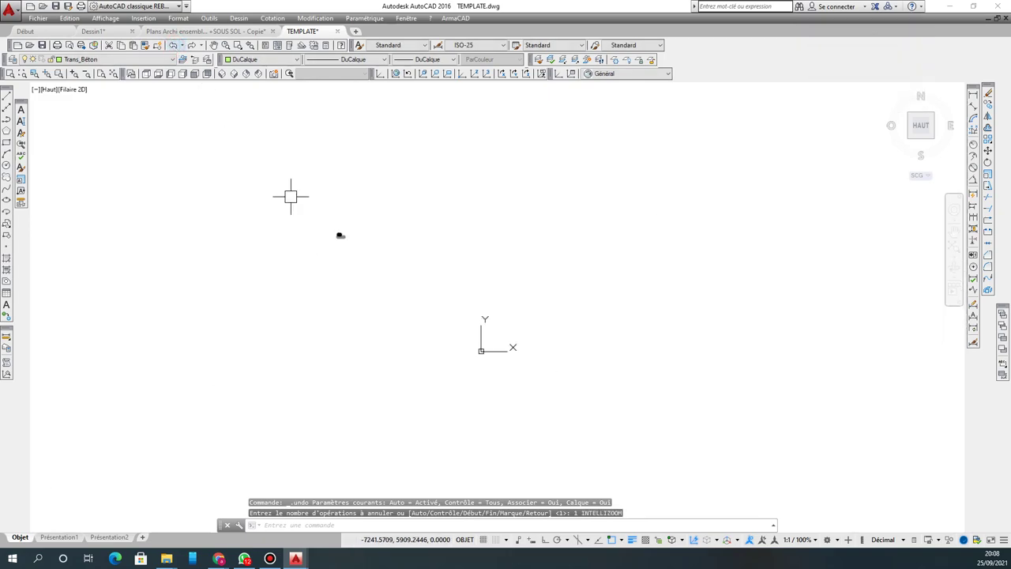
left_click(174, 46)
left_click(174, 46)
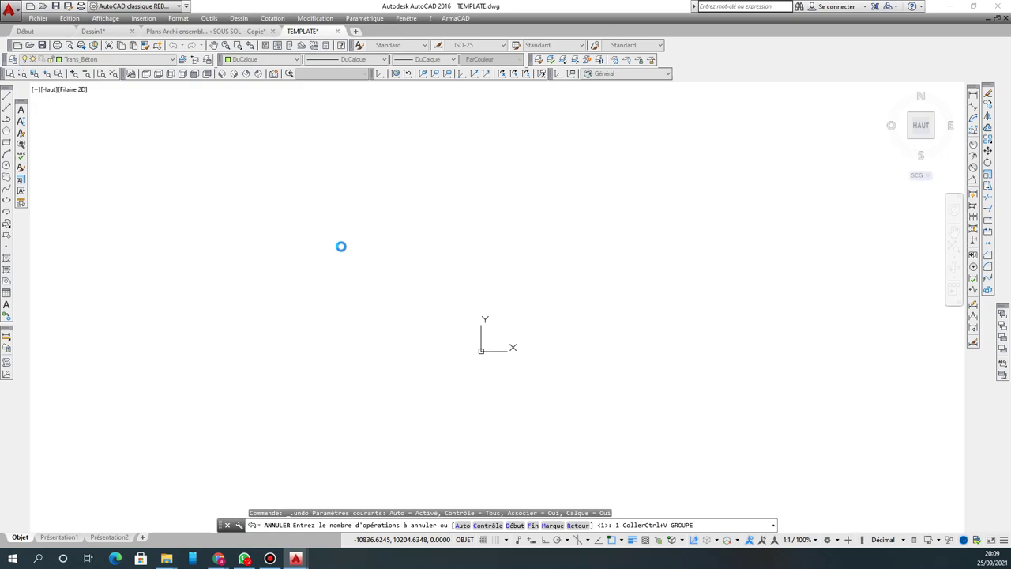
Step: In the architectural plans drawing, explode the four grey plan blocks in the row below the façades
left_click(237, 31)
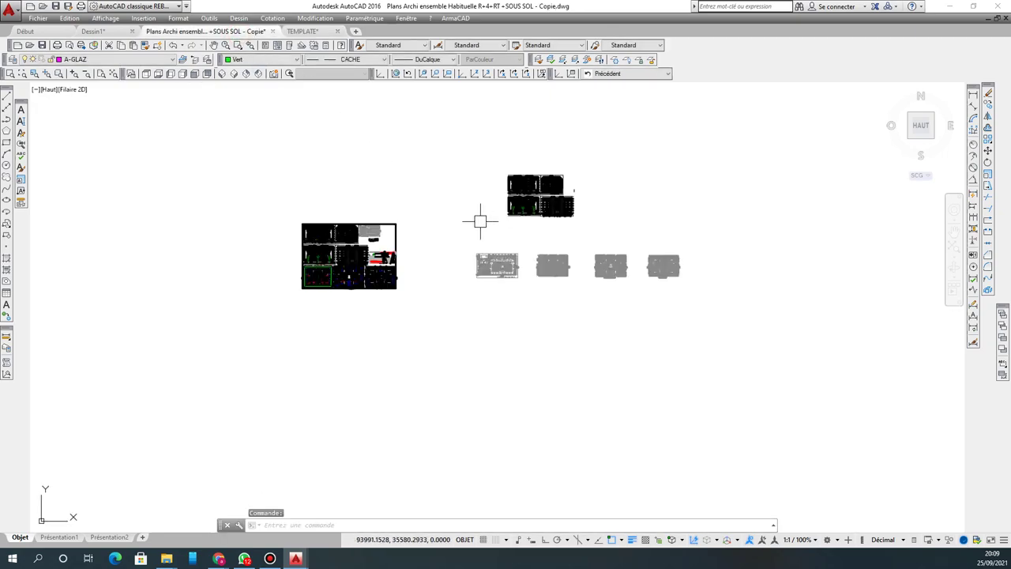
left_click(461, 235)
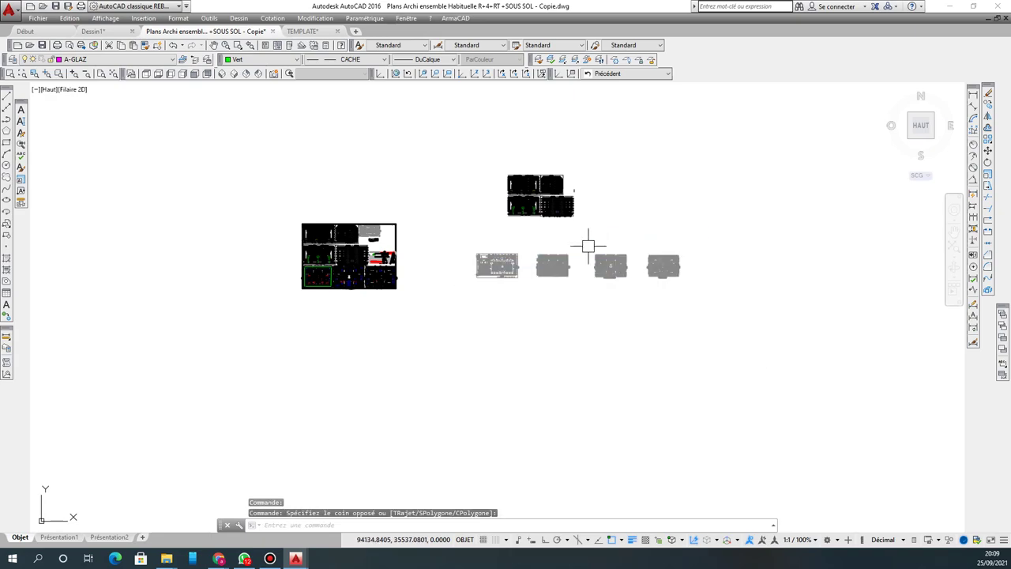
left_click(531, 238)
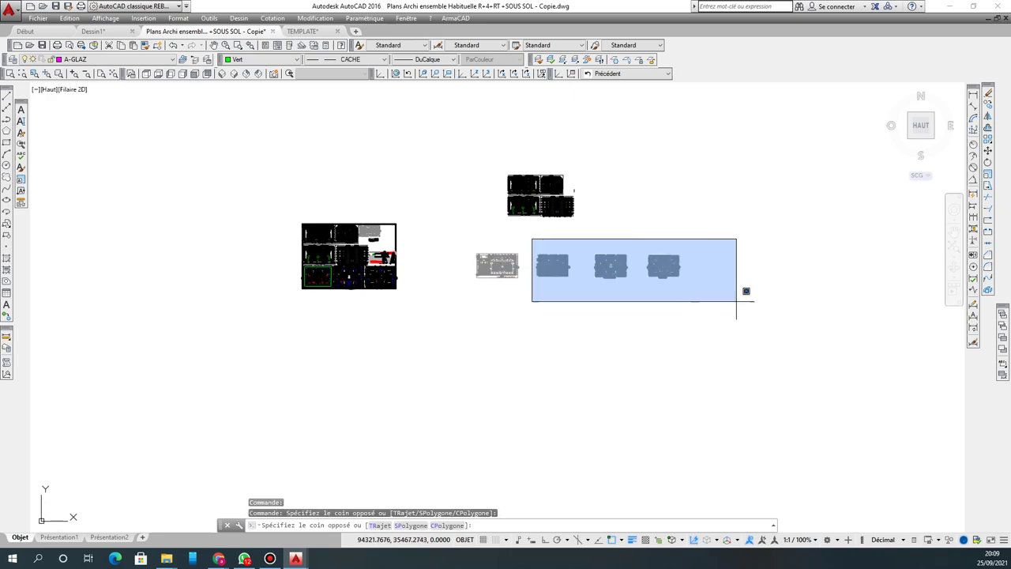
left_click(731, 301)
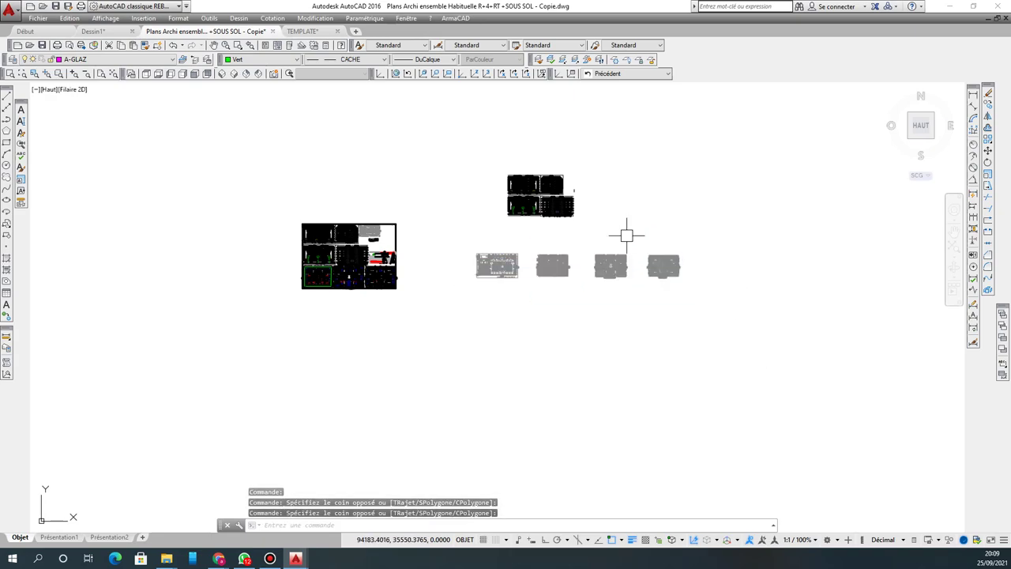
left_click(568, 266)
left_click(661, 265)
left_click(609, 265)
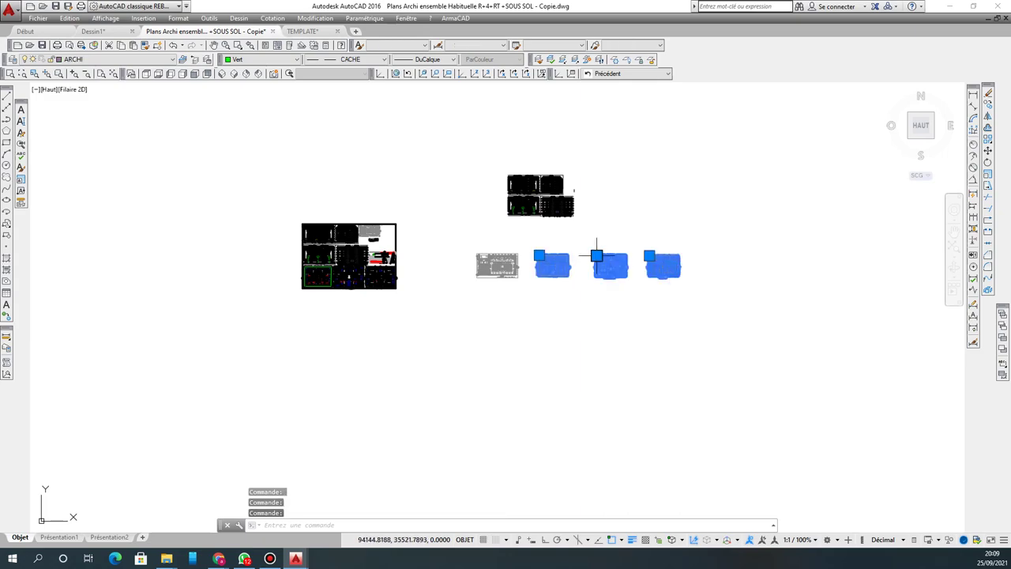
left_click(511, 264)
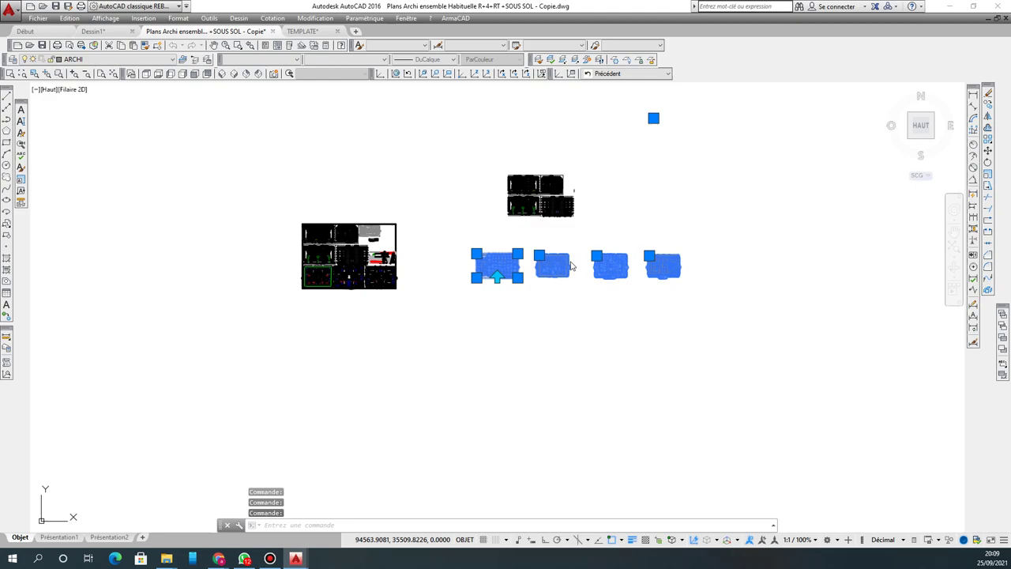
left_click(987, 289)
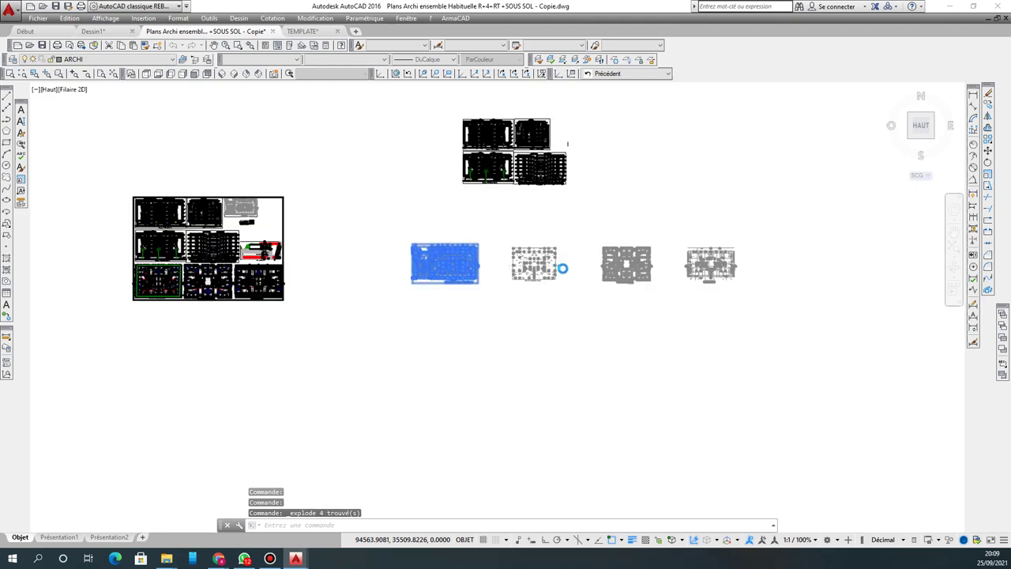
scroll(562, 268, "down", 4)
scroll(546, 268, "up", 4)
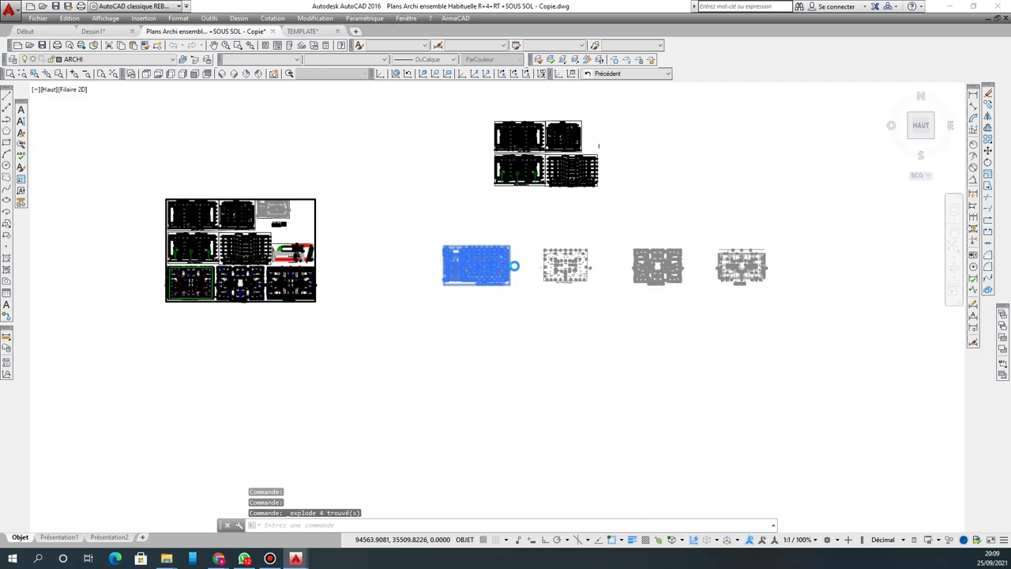
scroll(512, 265, "up", 2)
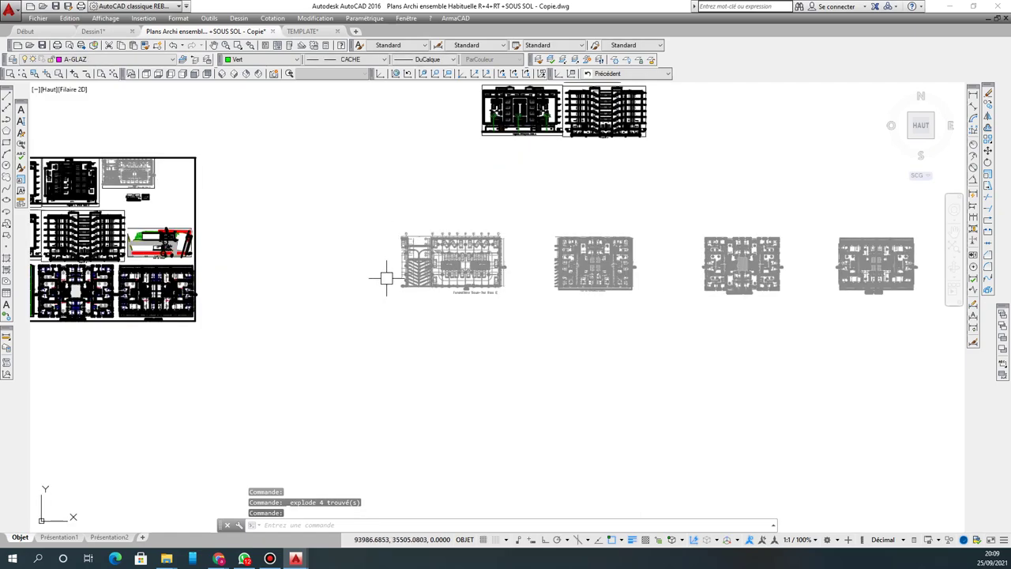
scroll(386, 277, "down", 5)
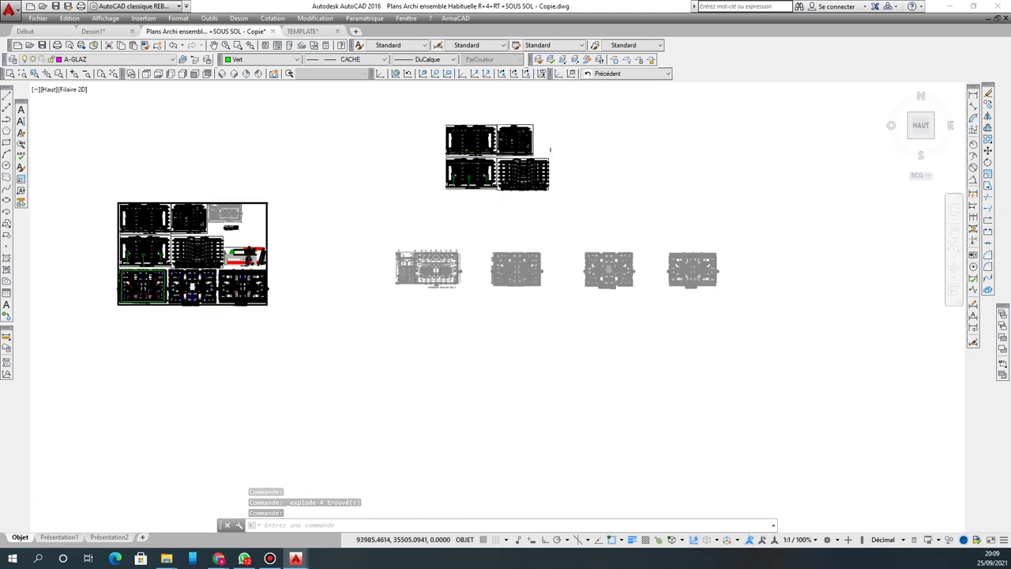
Step: Assign all objects of the four exploded plans to the ARCHI layer
left_click(373, 247)
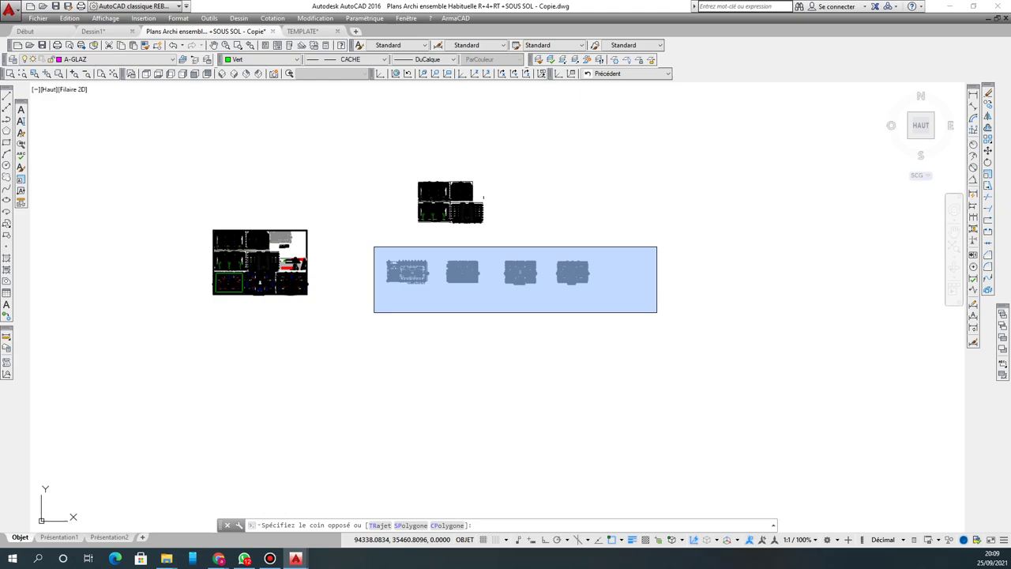
left_click(656, 312)
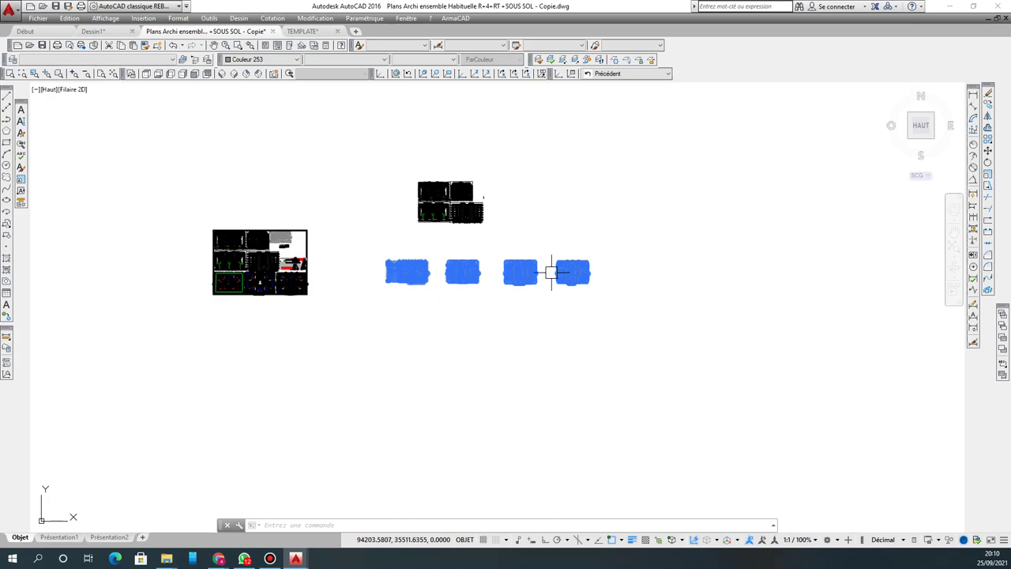
mouse_move(550, 273)
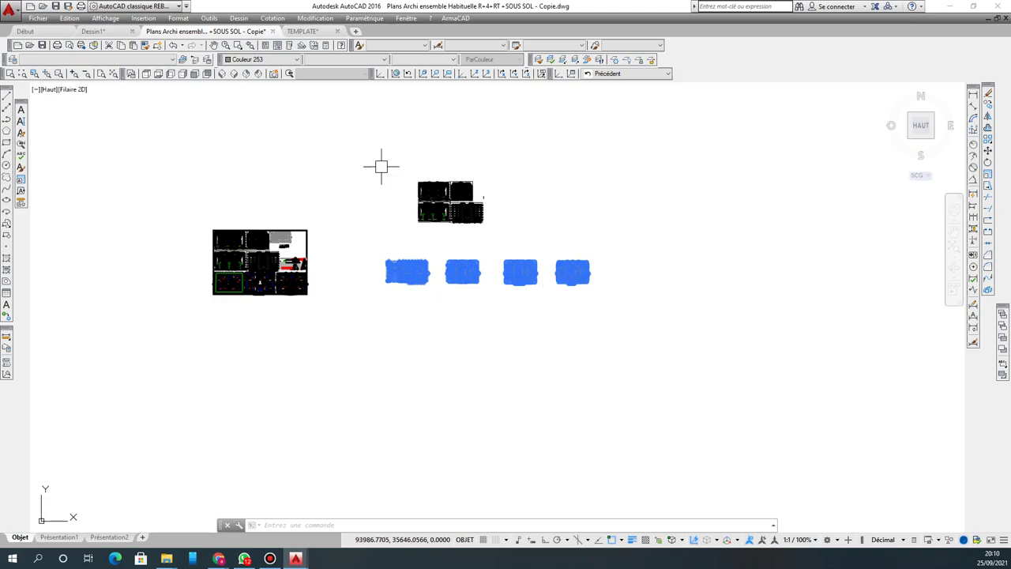
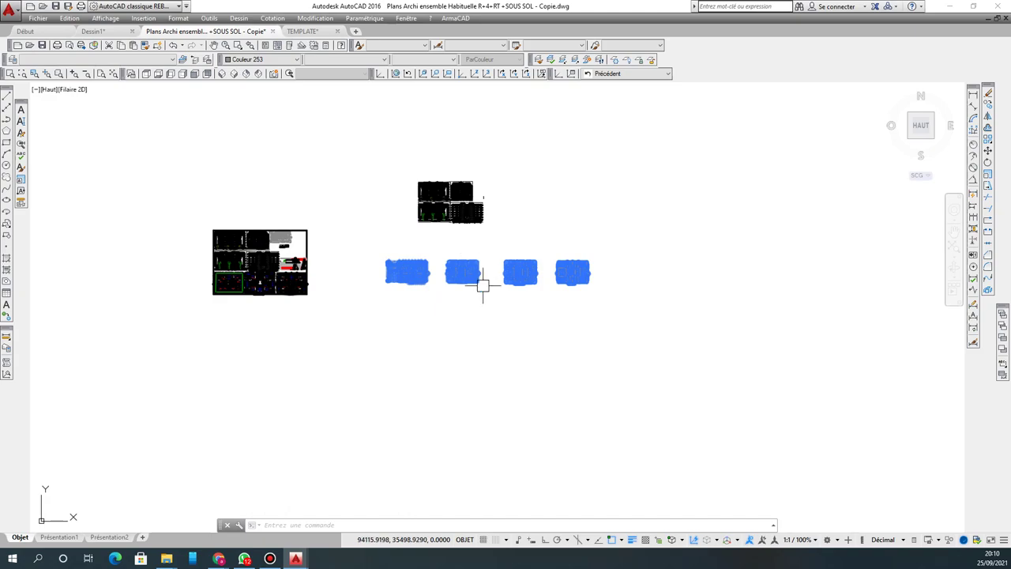
scroll(446, 283, "up", 2)
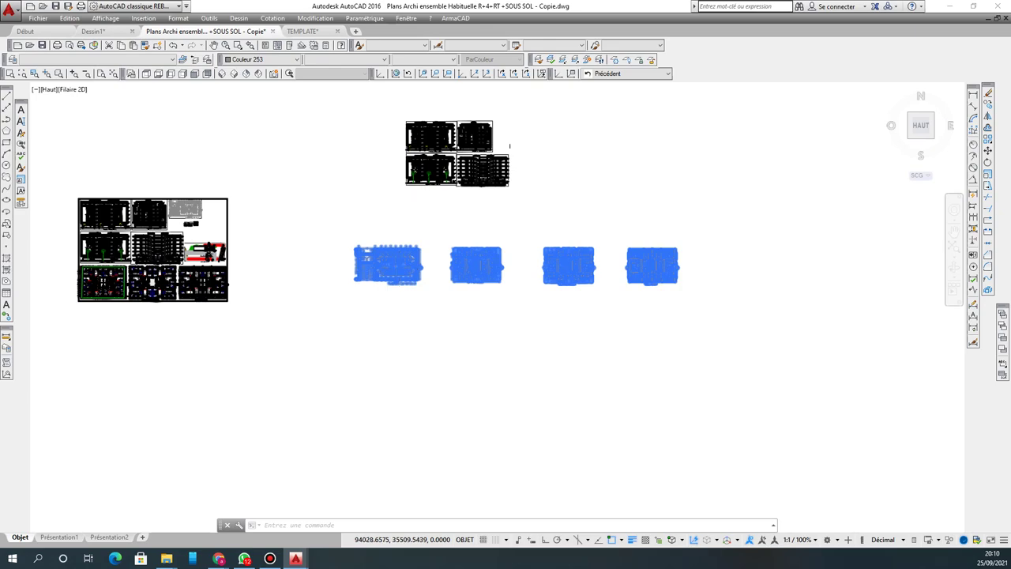
scroll(398, 268, "down", 2)
left_click(134, 63)
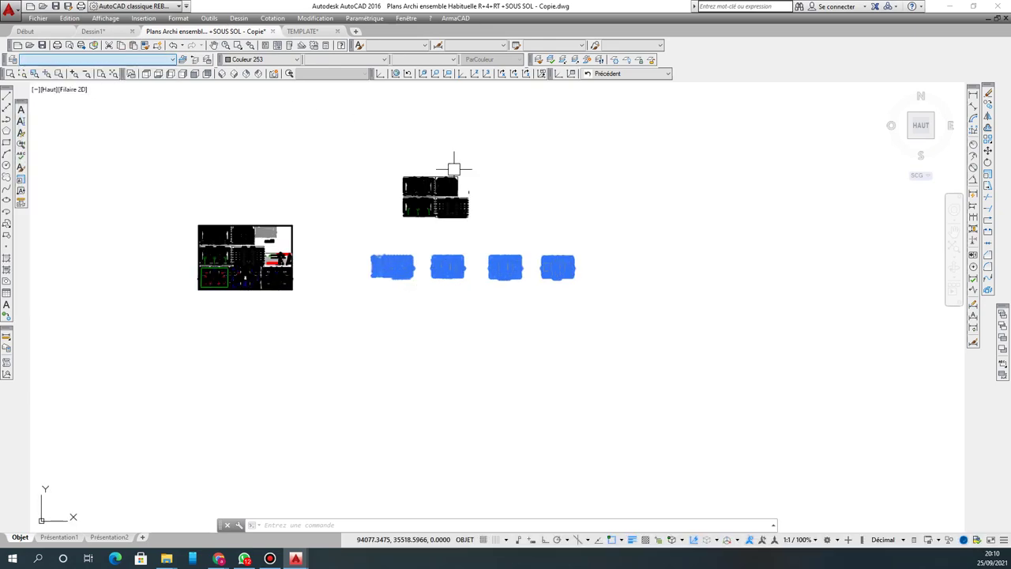
left_click(153, 61)
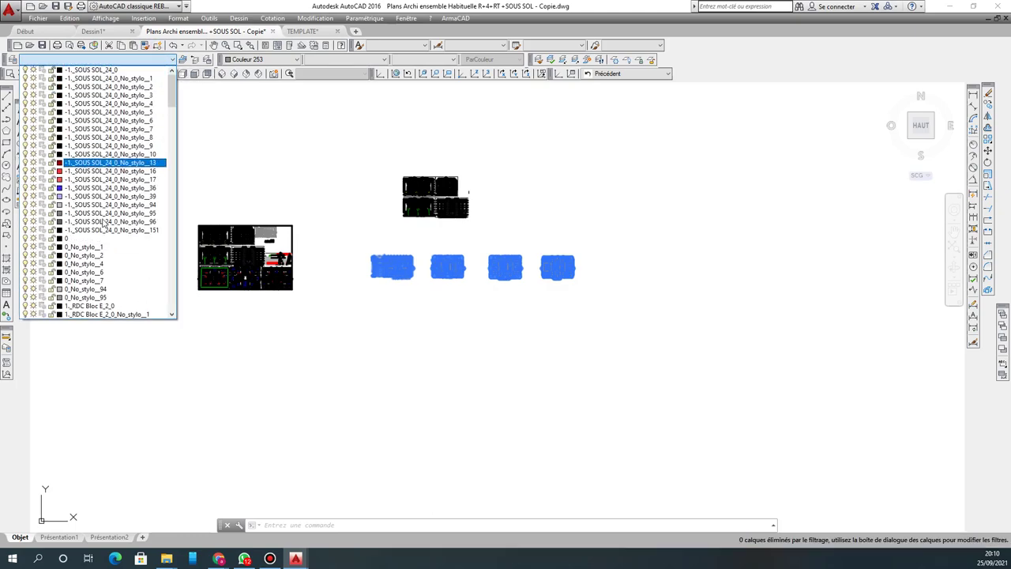
scroll(102, 252, "down", 2)
scroll(103, 281, "down", 5)
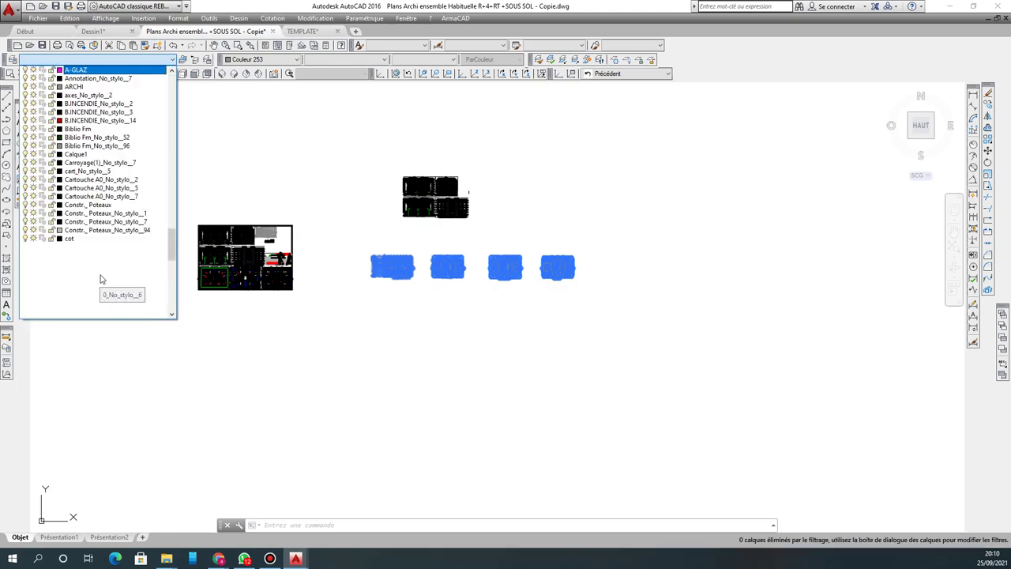
left_click(102, 88)
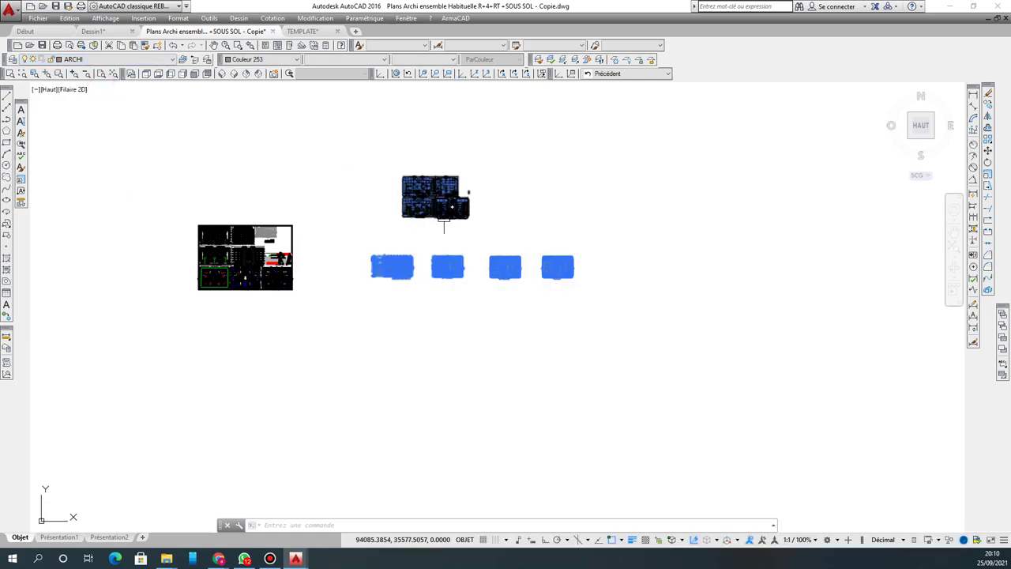
Step: Explode the plan objects together with the façade and section block, ignoring the draw order, and save the drawing
left_click(469, 204)
left_click(987, 289)
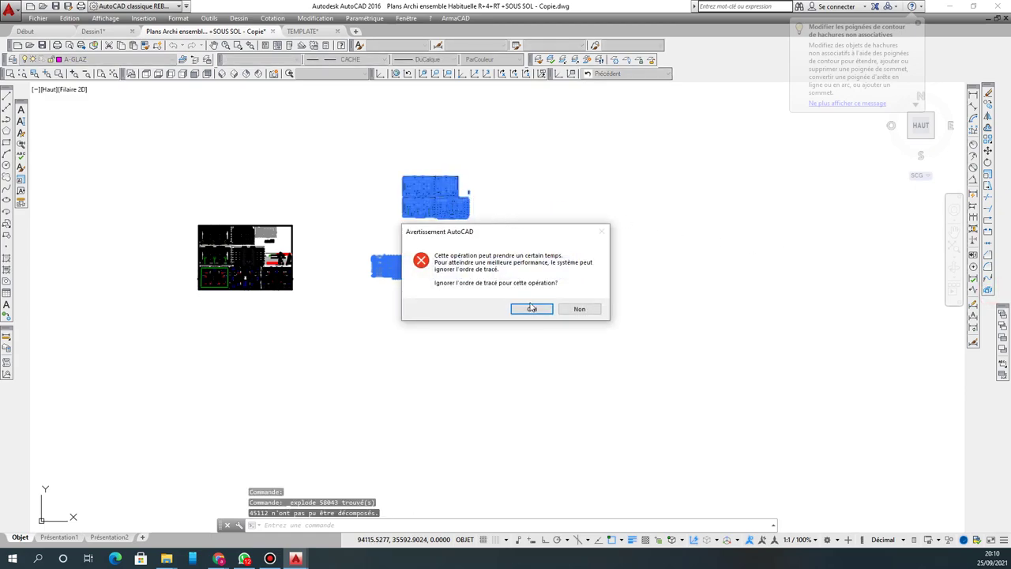
left_click(529, 309)
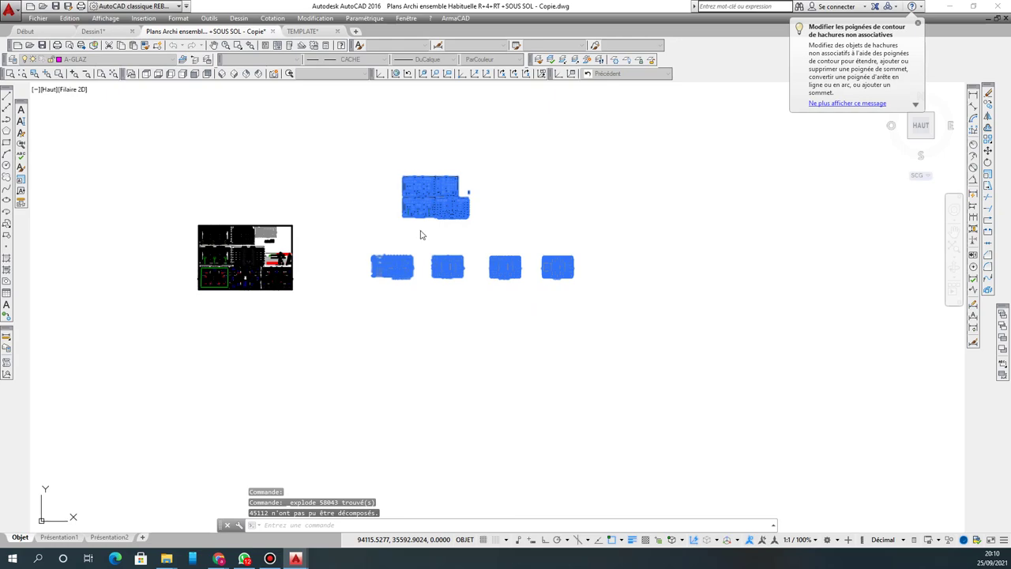
key("Return")
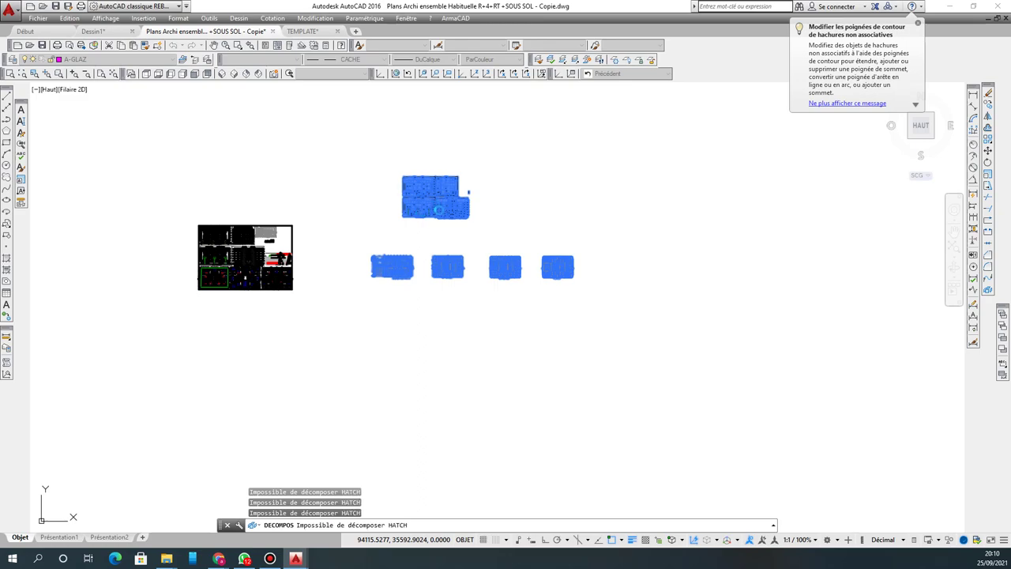
scroll(435, 209, "up", 3)
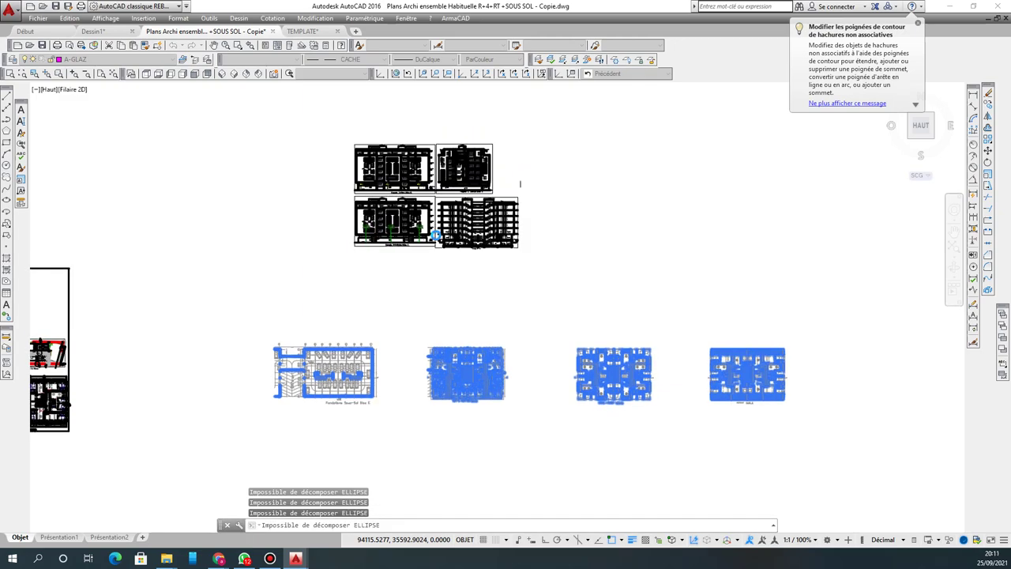
scroll(445, 249, "down", 3)
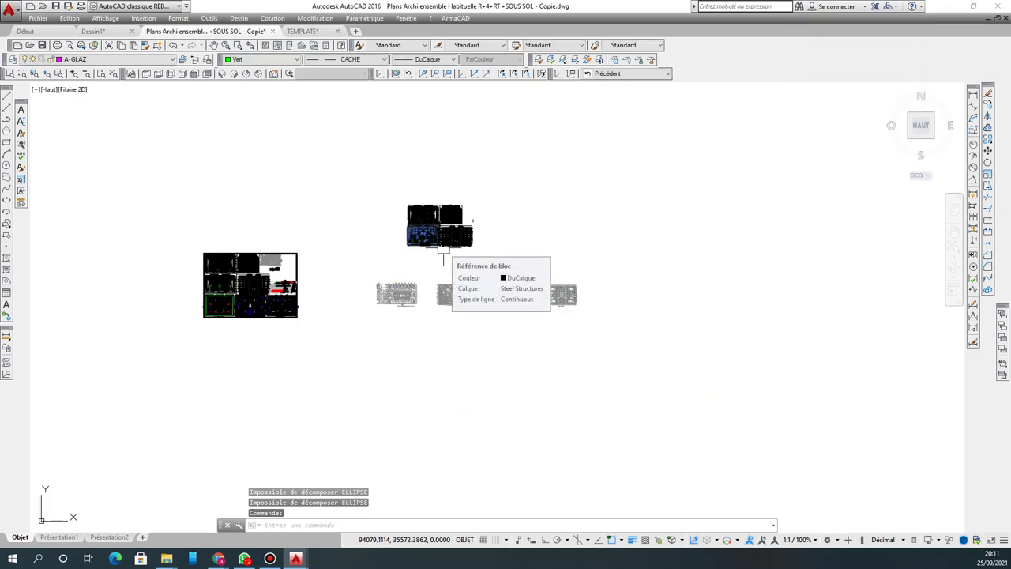
left_click(43, 45)
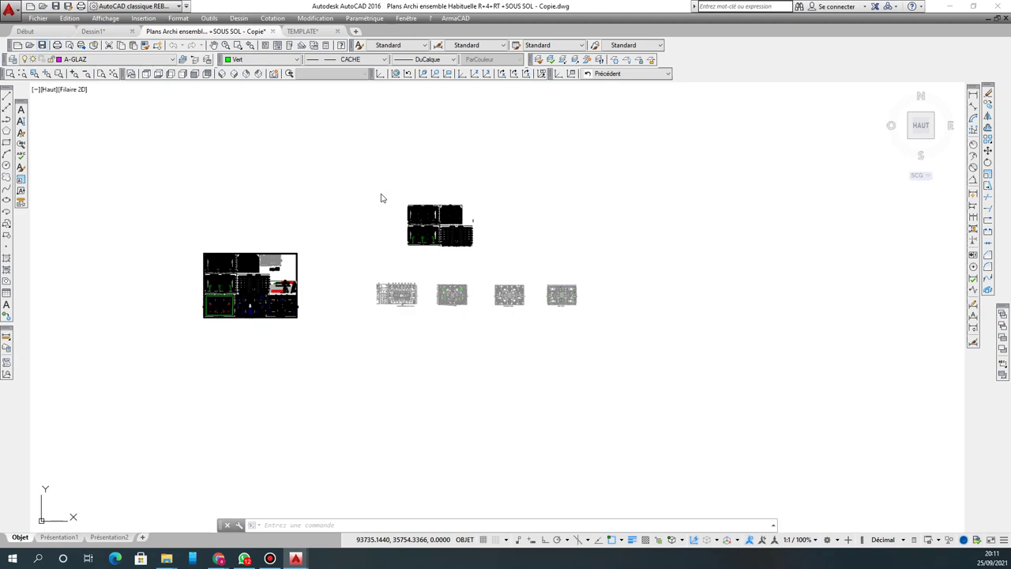
key("ctrl+s")
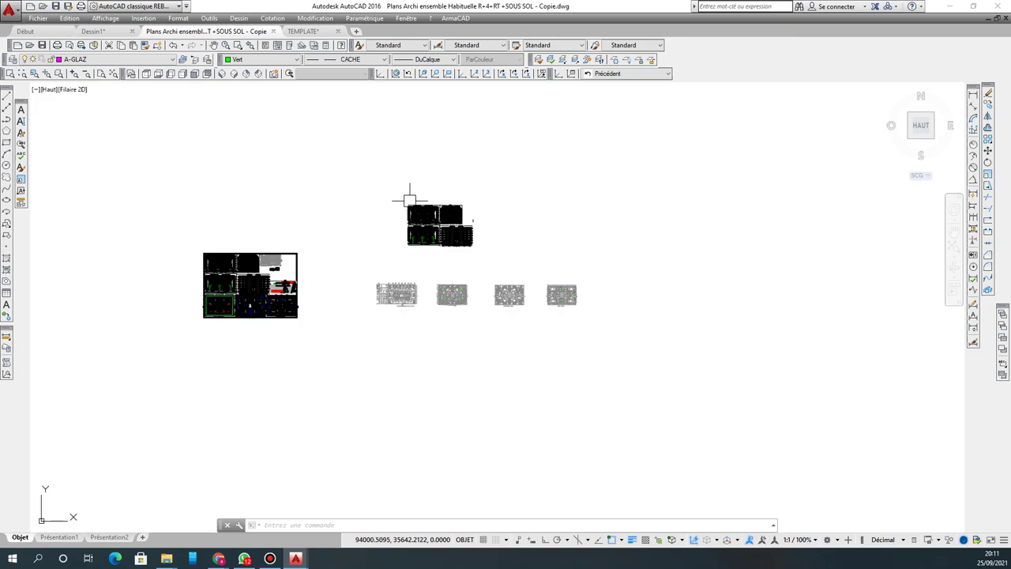
Step: Assign the separate façade and section blocks above the plans to the ARCHI layer
left_click(377, 188)
left_click(496, 247)
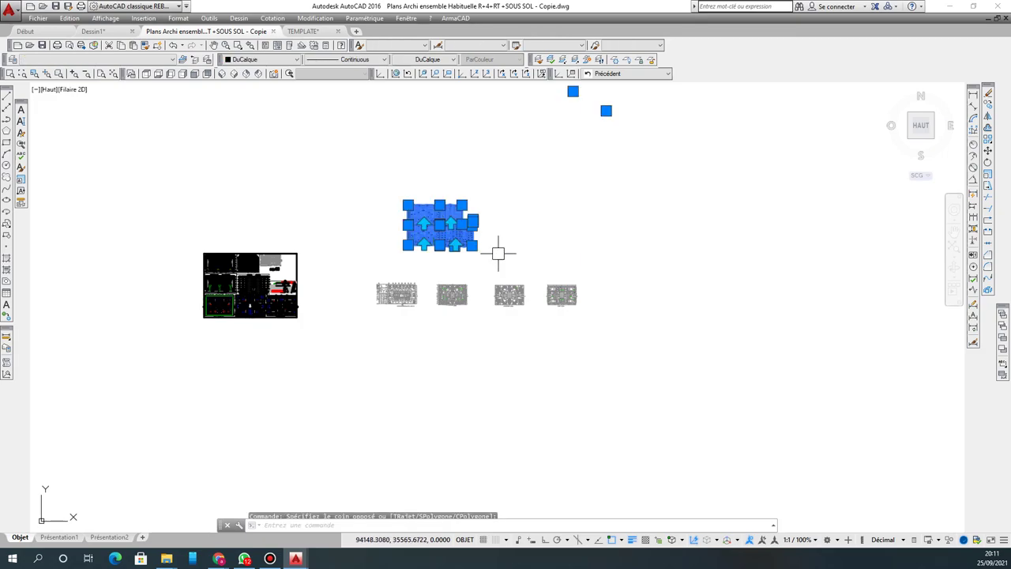
left_click(128, 62)
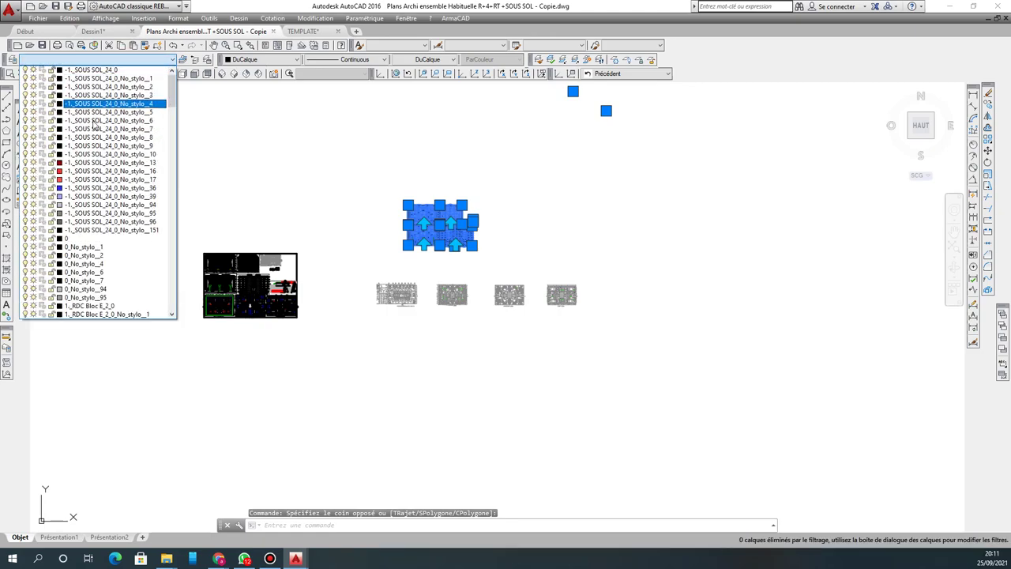
scroll(86, 103, "down", 5)
left_click(75, 86)
key("Escape")
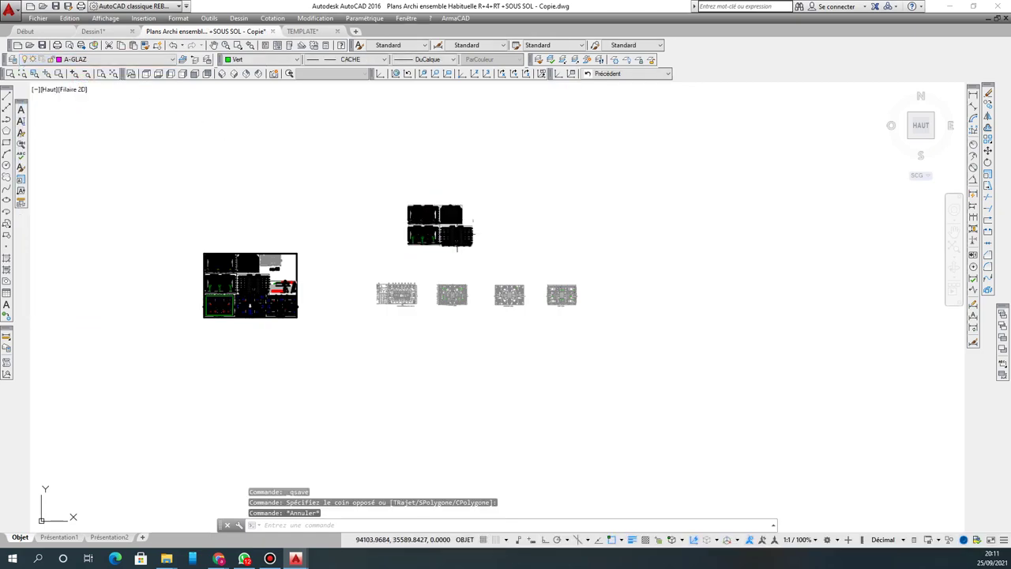
Step: Explode the ARCHI-layer façade and section blocks into their component objects
left_click(350, 181)
left_click(512, 272)
left_click(513, 272)
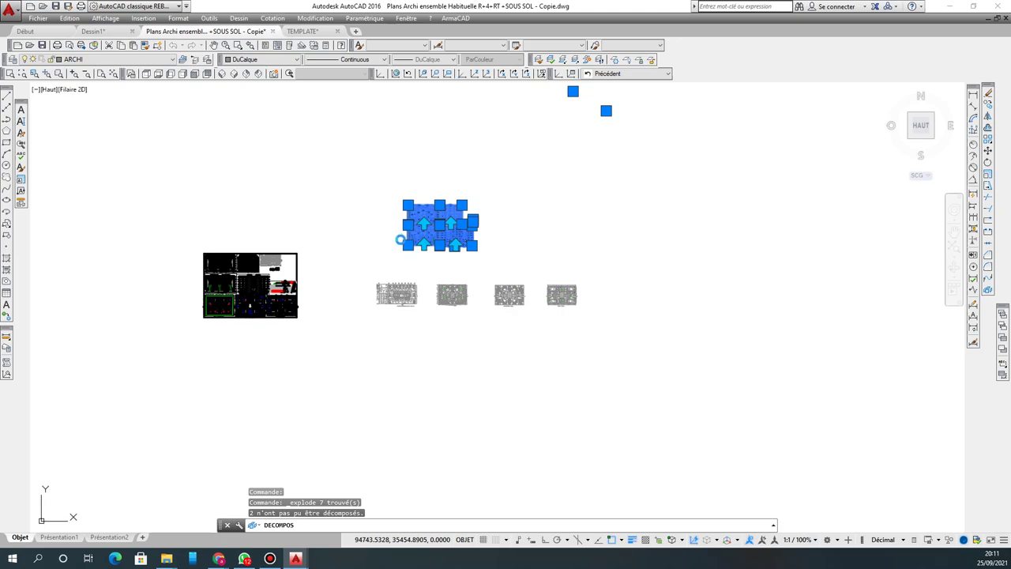
Step: Move all the exploded façade and section objects onto the ARCHI layer
left_click(374, 186)
left_click(533, 274)
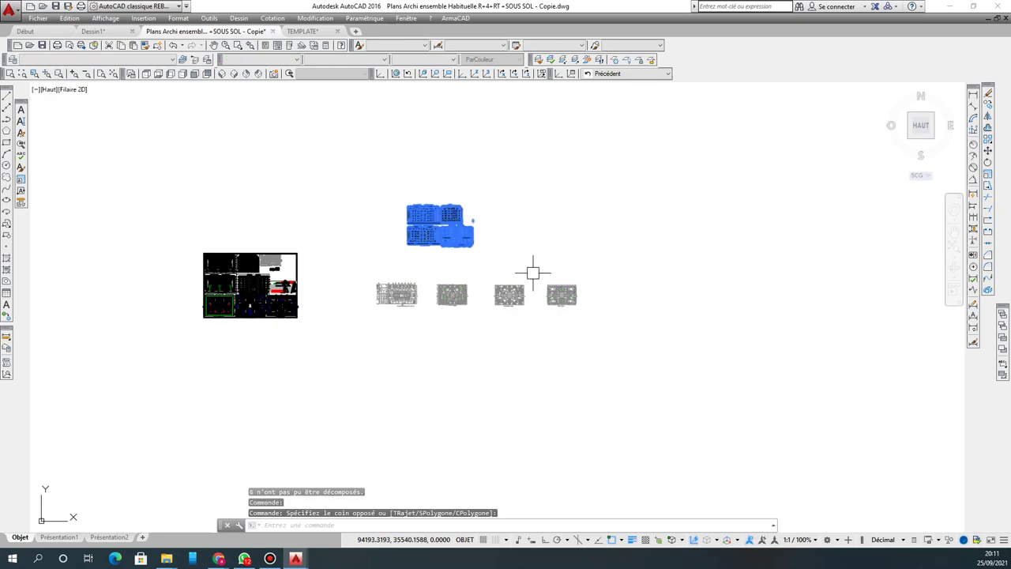
left_click(139, 62)
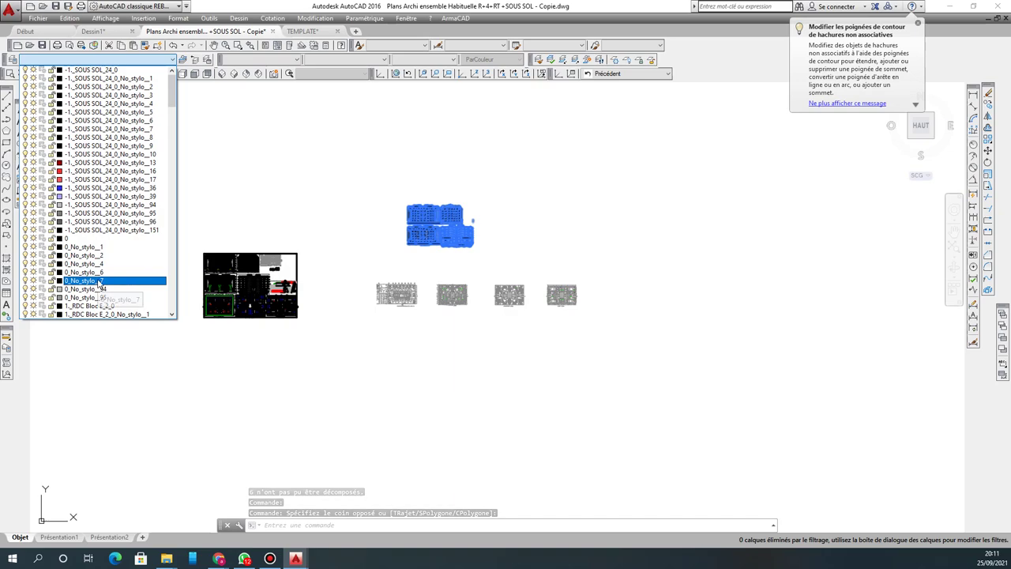
scroll(99, 281, "down", 8)
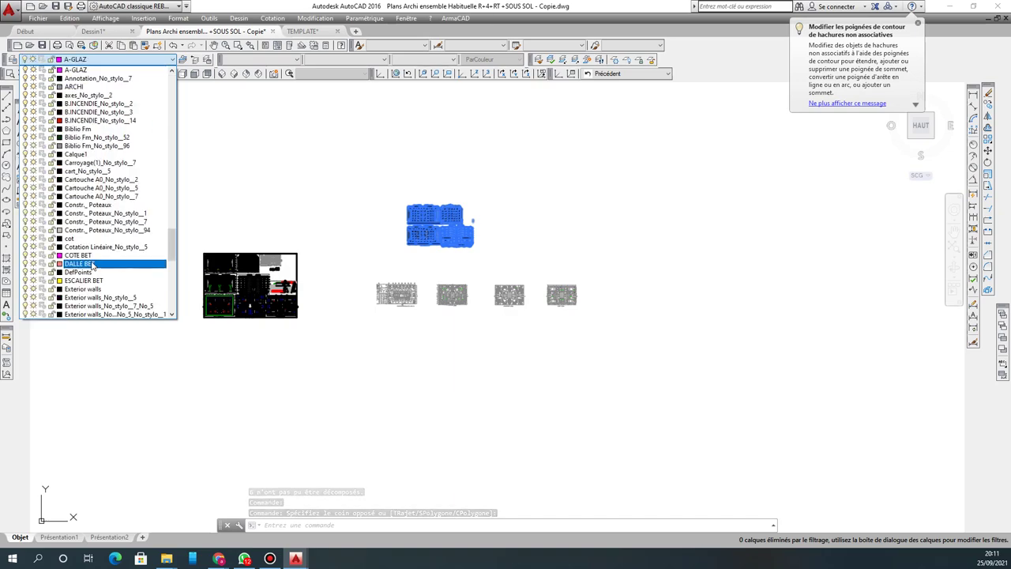
left_click(95, 86)
key("Escape")
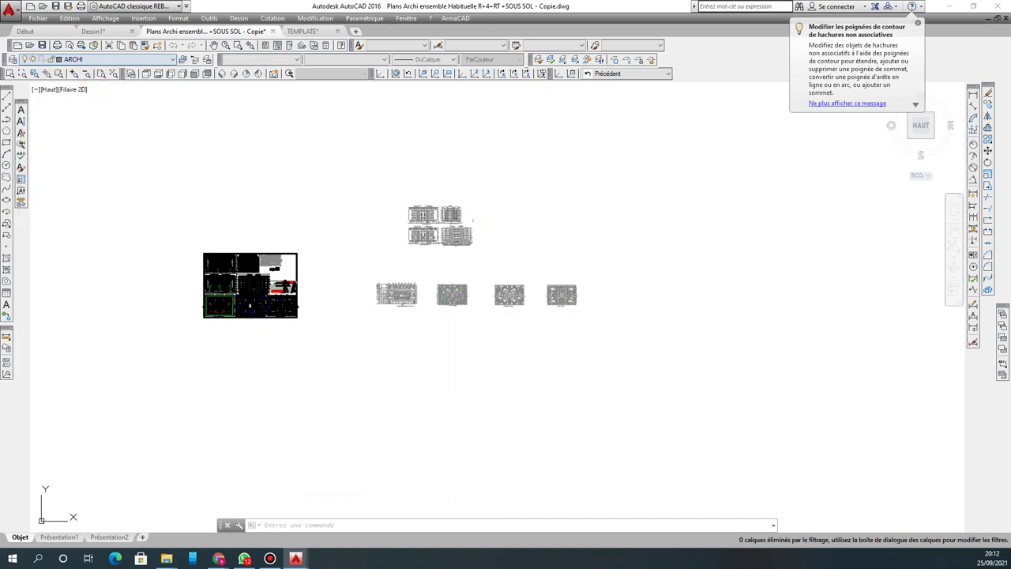
left_click(467, 219)
type("AAA")
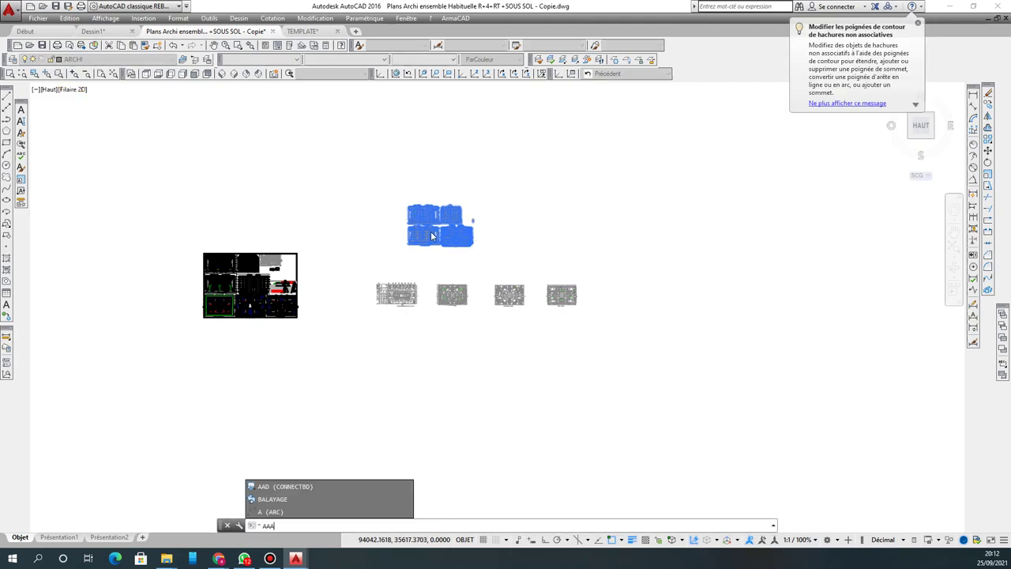
scroll(430, 231, "up", 2)
left_click(409, 204)
key("Escape")
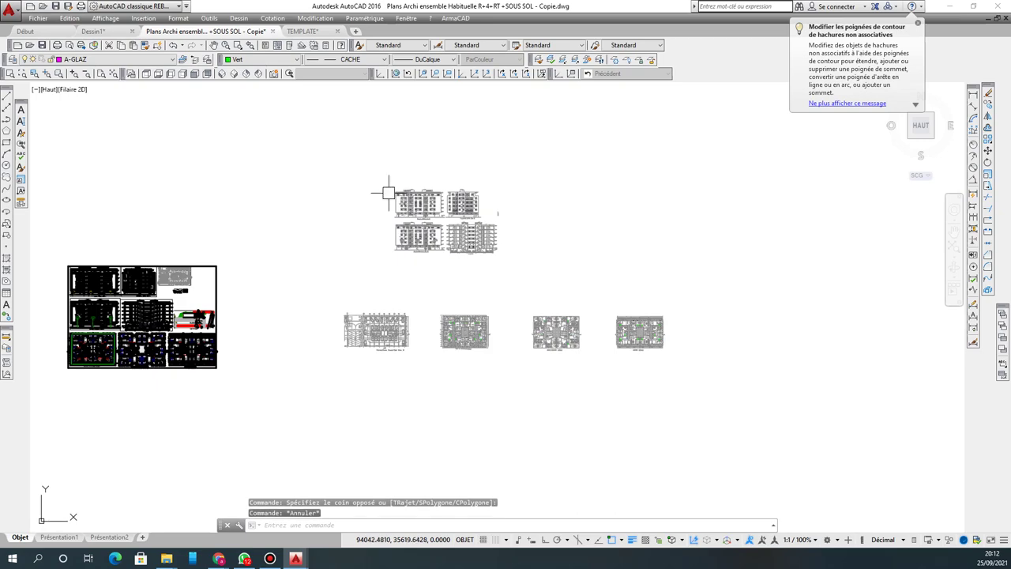
Step: Explode the façade and section objects above the plans once more, ignoring the draw order
left_click(376, 178)
left_click(529, 266)
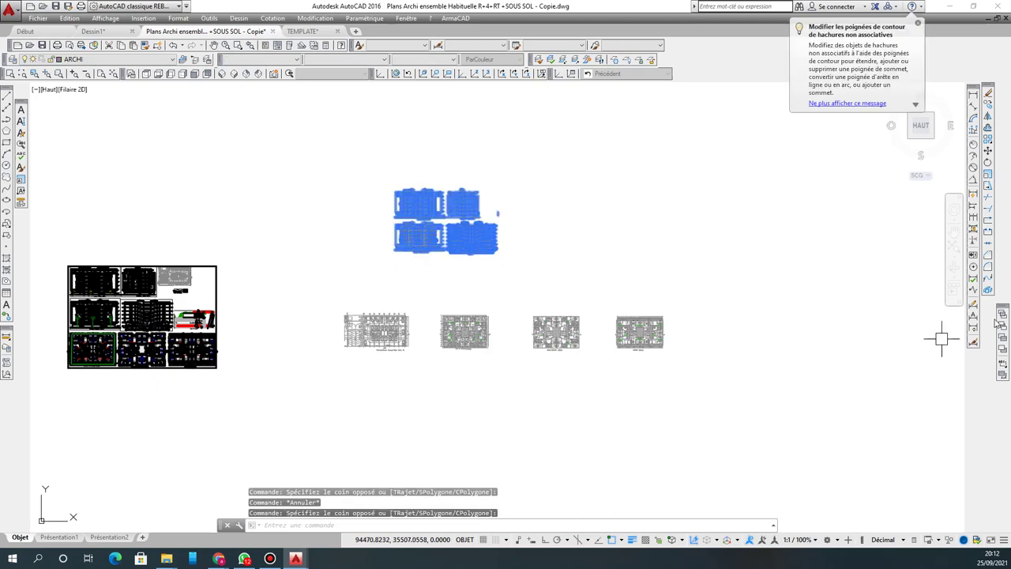
left_click(988, 290)
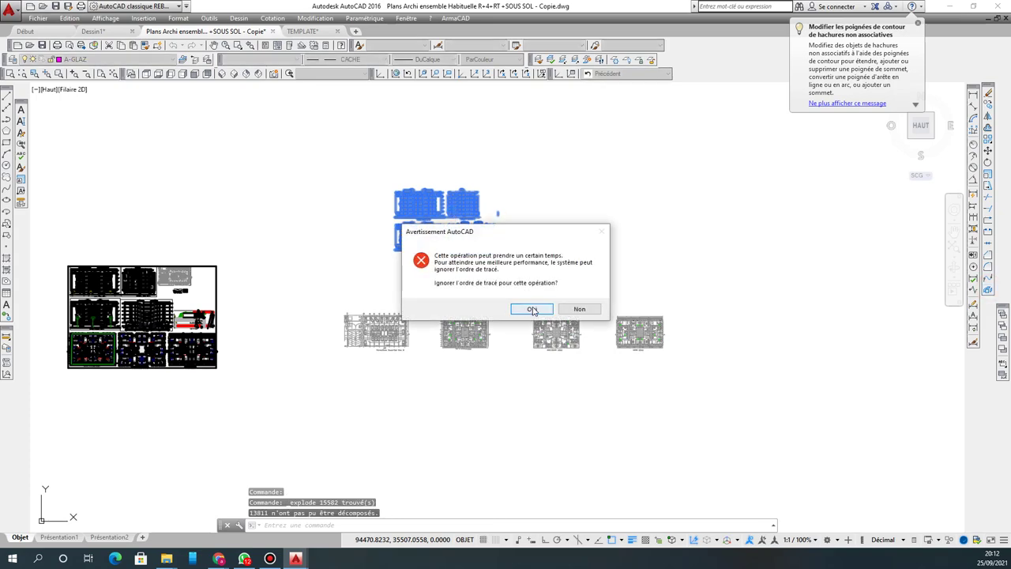
left_click(530, 309)
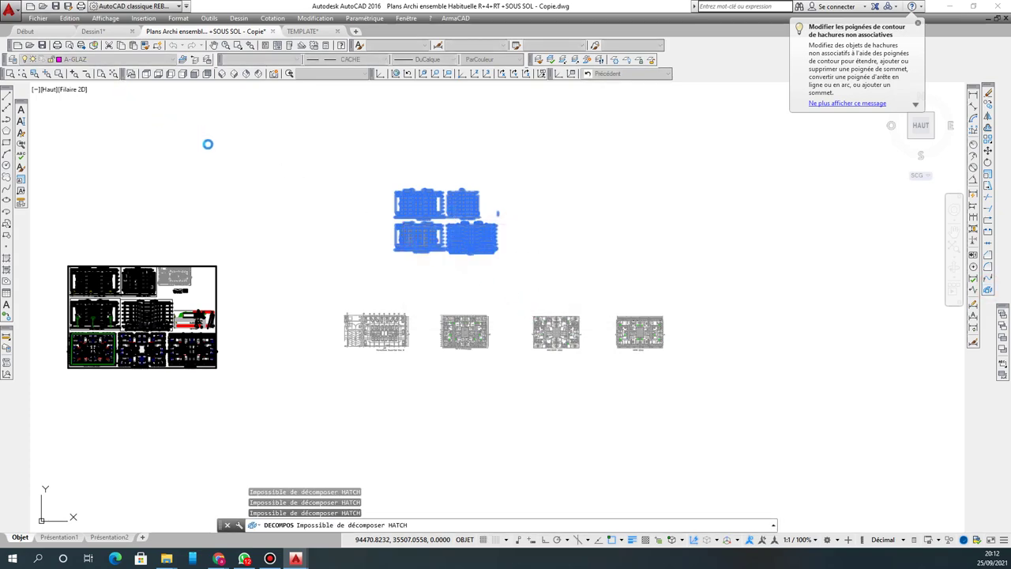
Step: Assign the re-exploded façade and section objects above the plans to the ARCHI layer
left_click(344, 180)
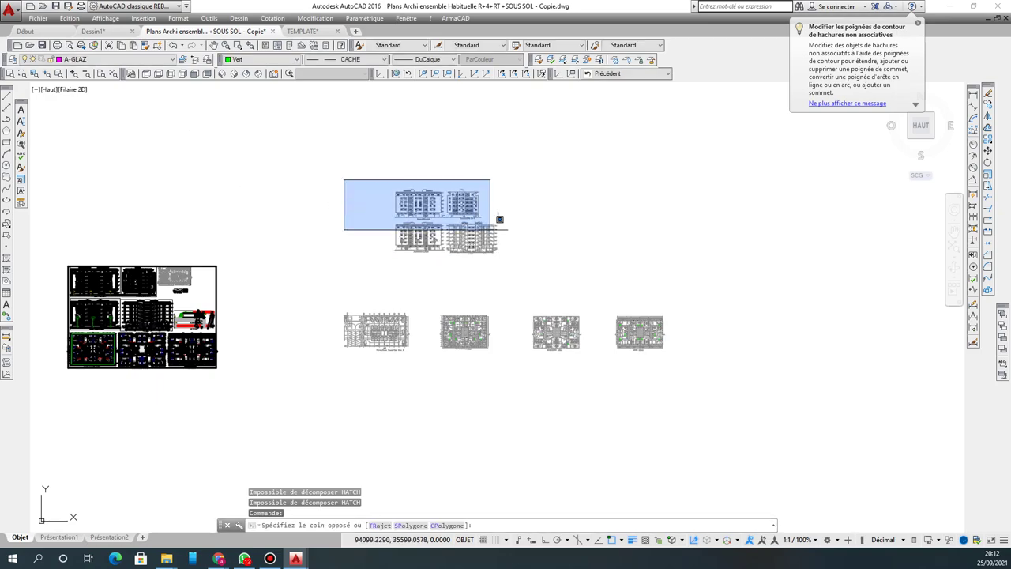
left_click(541, 268)
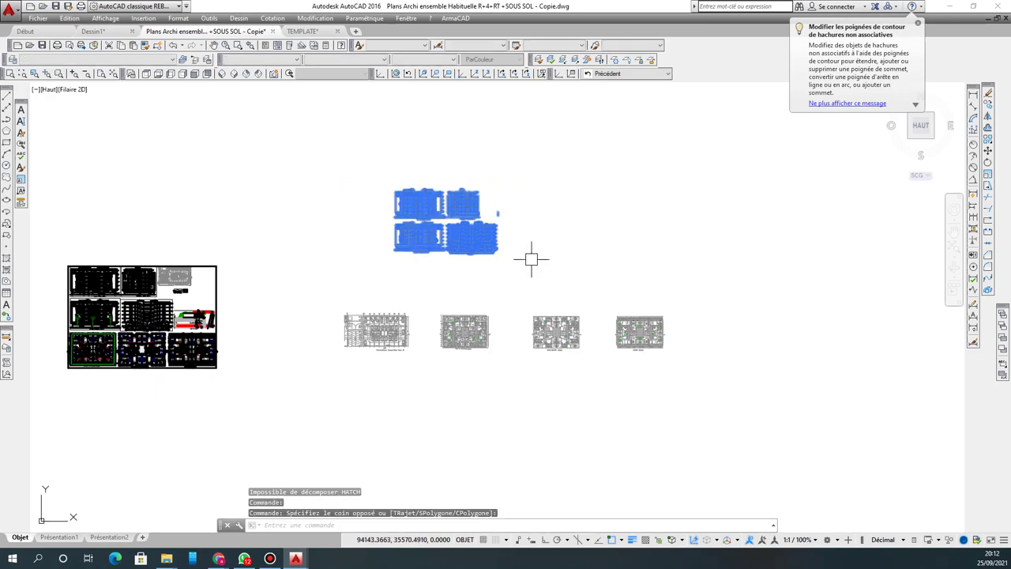
left_click(92, 60)
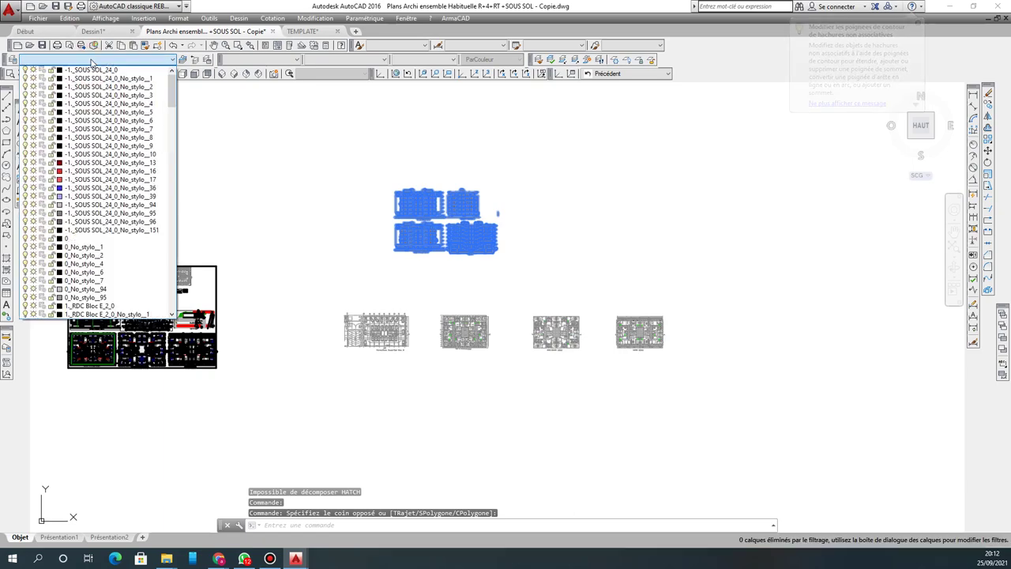
scroll(90, 237, "down", 5)
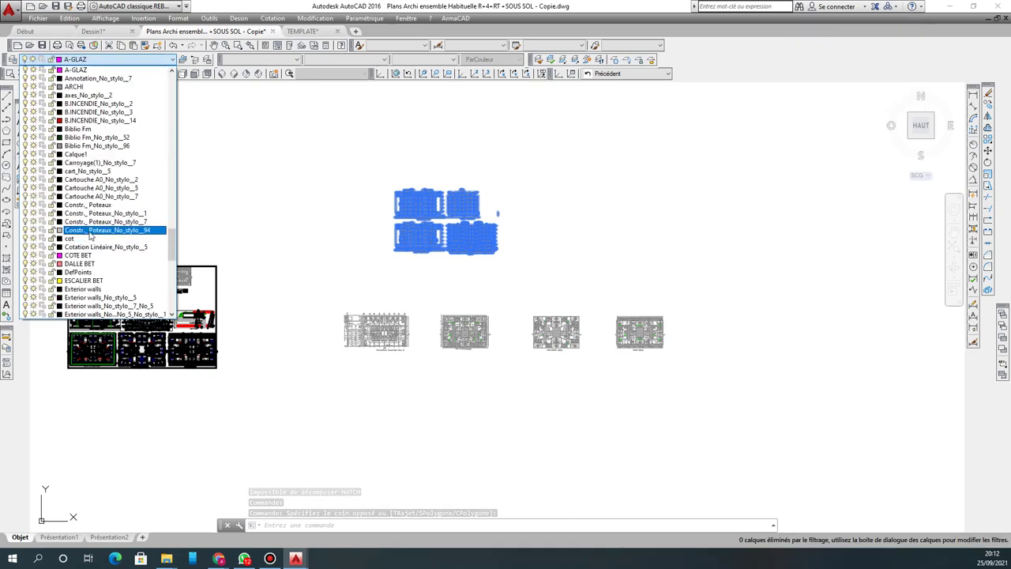
scroll(95, 237, "down", 1)
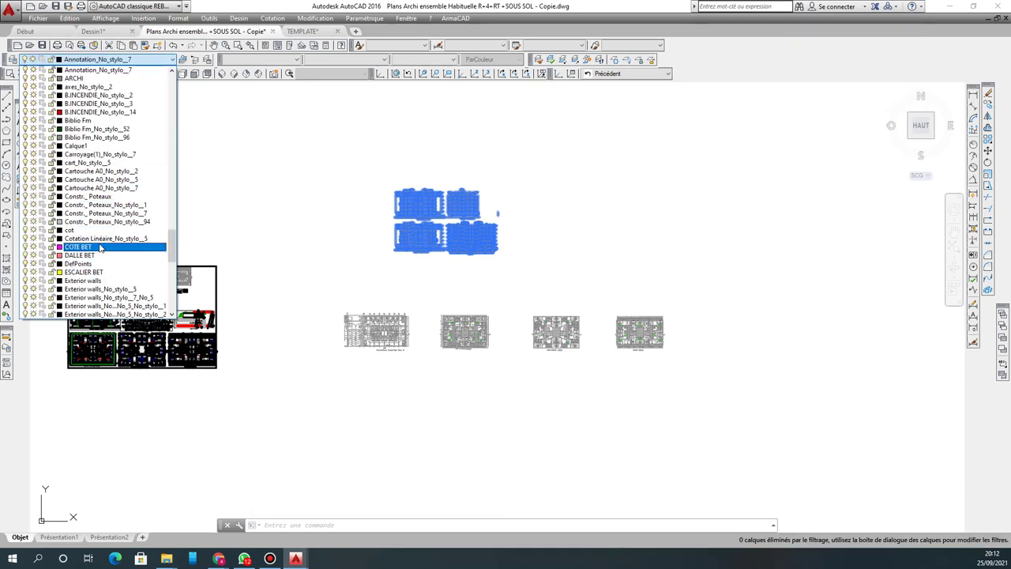
scroll(94, 154, "up", 3)
left_click(95, 152)
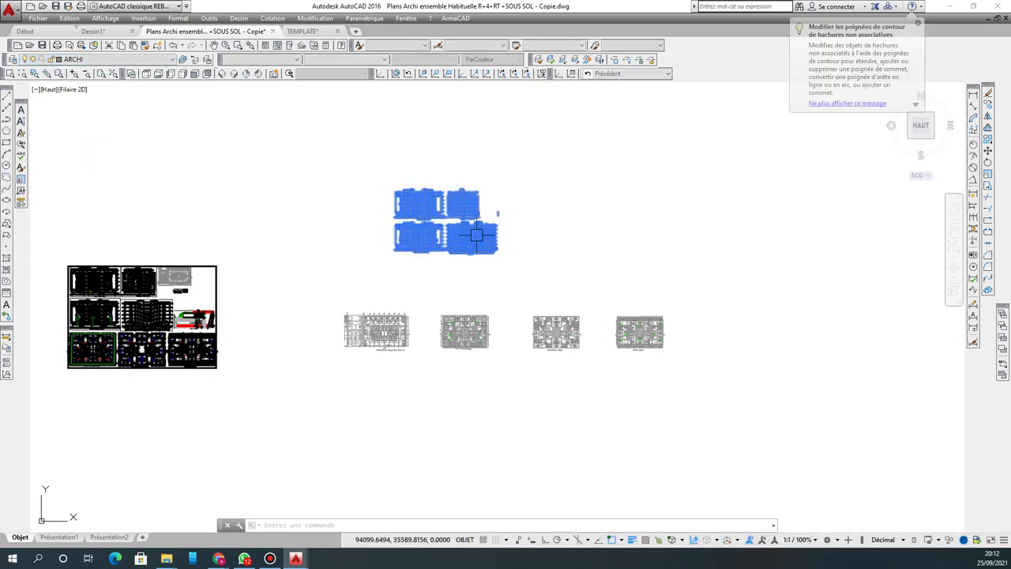
left_click(497, 213)
Step: Explode the objects of the four floor plans in the lower row, ignoring the draw order
scroll(440, 217, "up", 3)
scroll(439, 217, "down", 6)
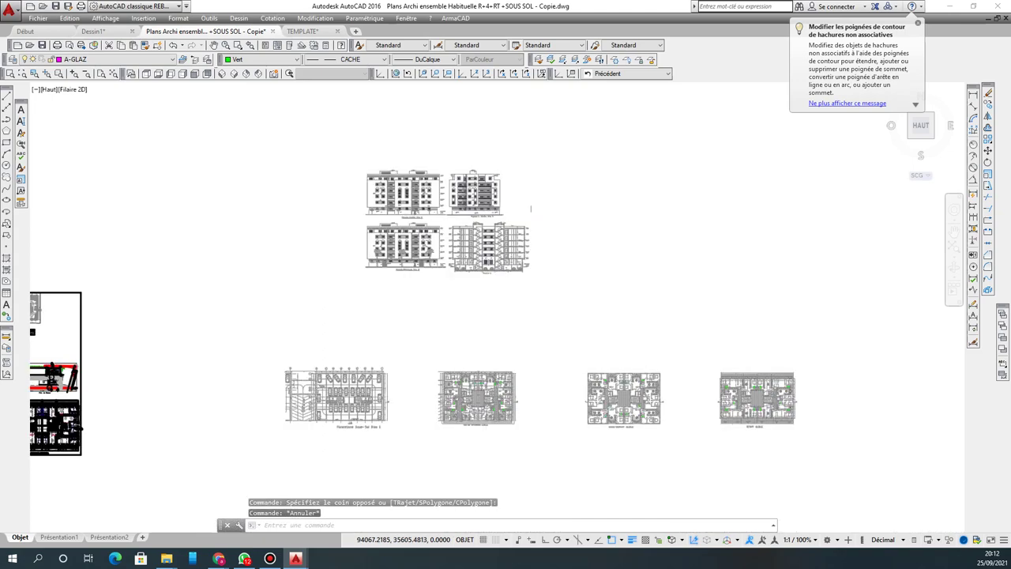
left_click(352, 255)
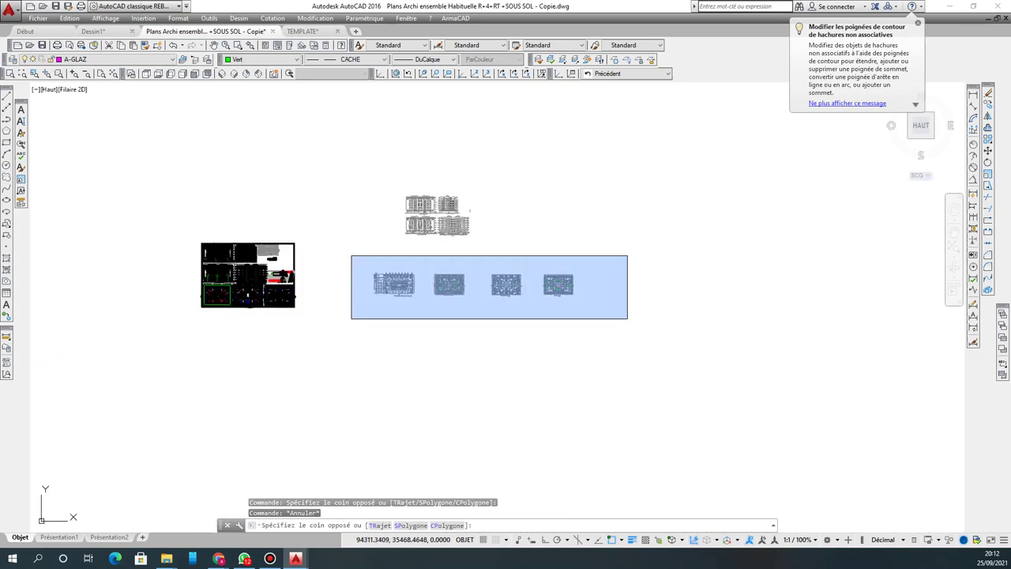
left_click(625, 318)
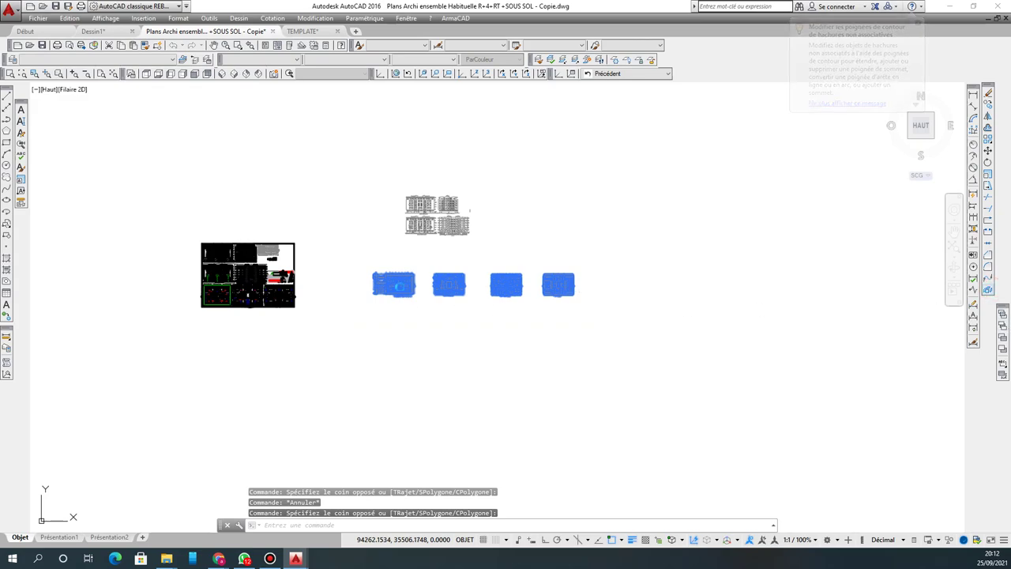
left_click(987, 290)
left_click(532, 308)
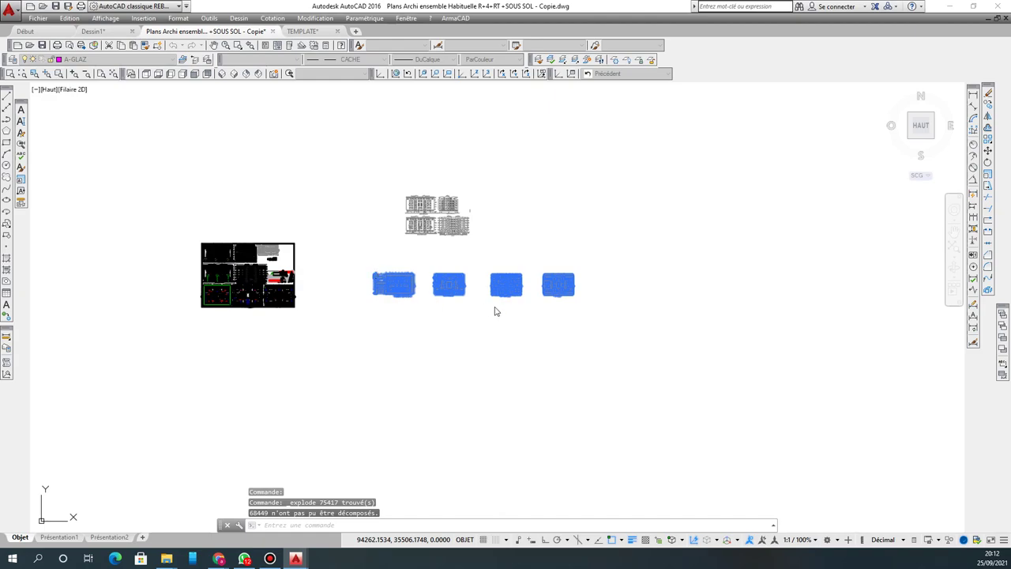
Step: Repeat the Explode operation on all four floor plans, again ignoring the draw order
left_click(358, 259)
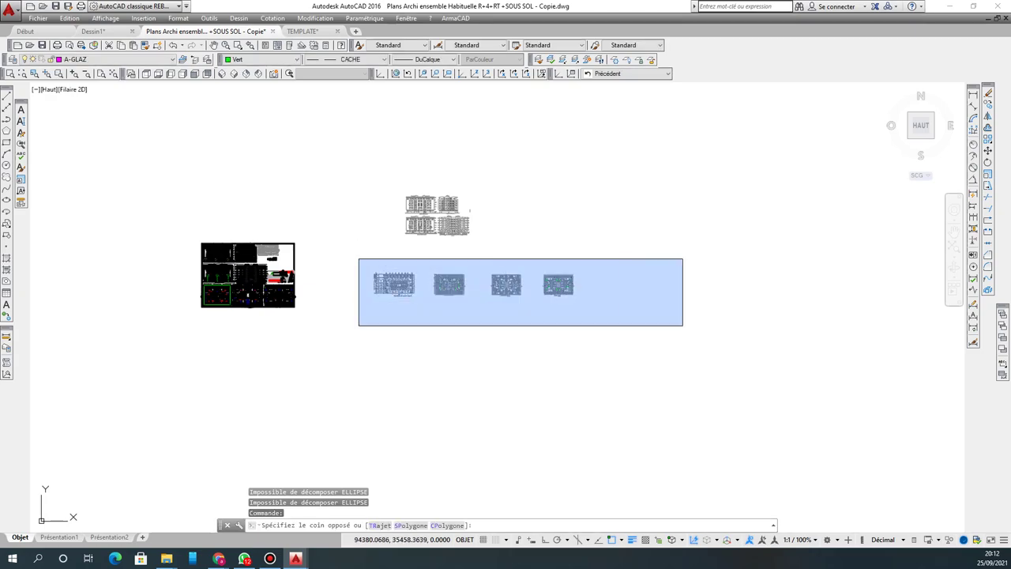
left_click(682, 325)
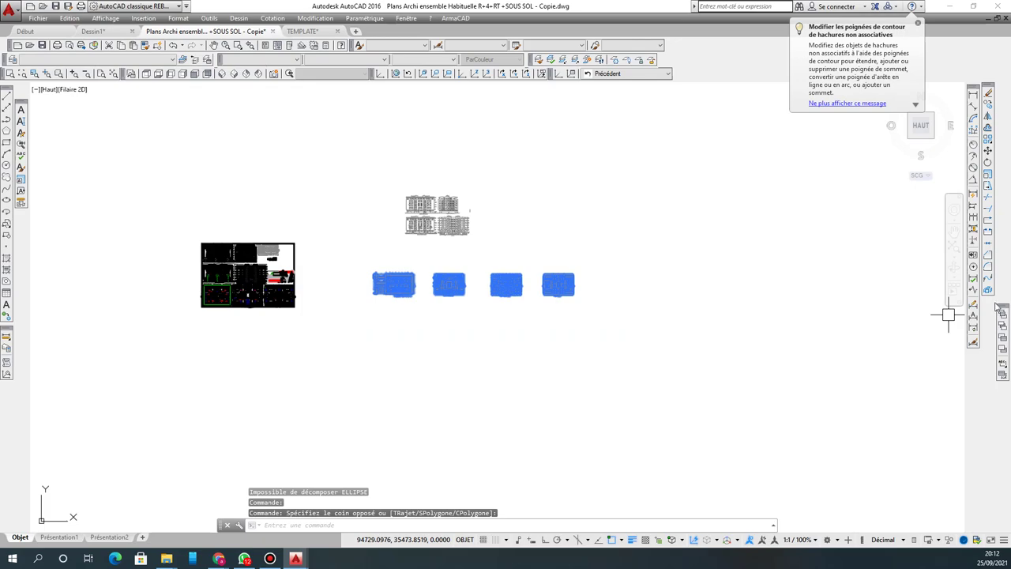
left_click(987, 291)
left_click(543, 311)
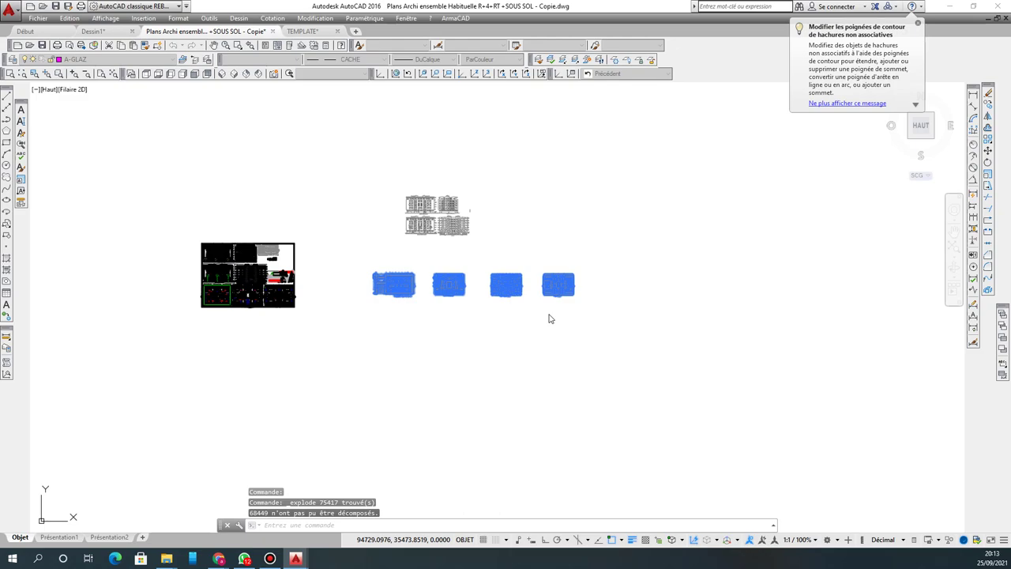
Step: Assign all exploded façade, section and floor plan objects to the ARCHI layer and clear the selection
left_click(341, 177)
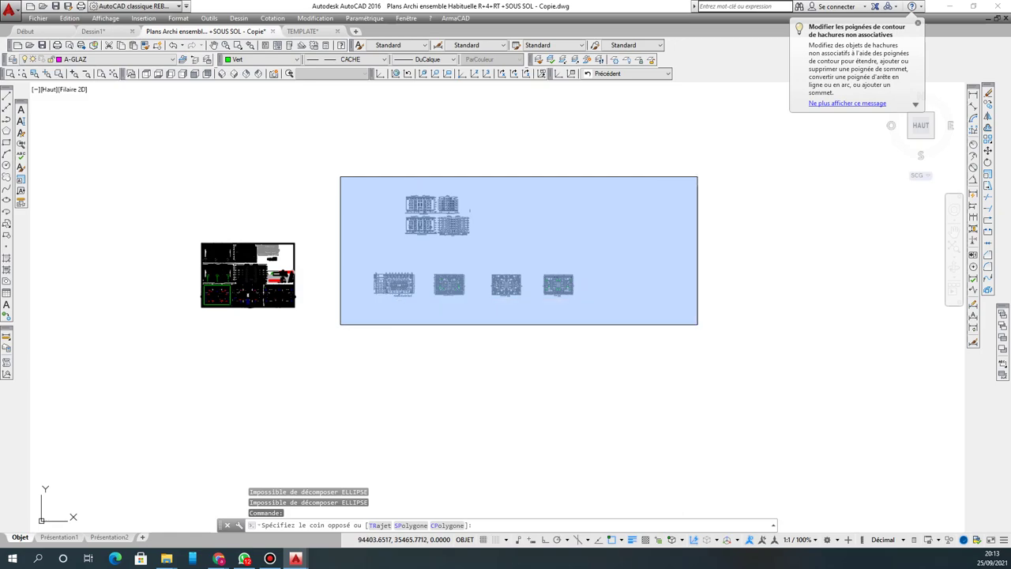
left_click(697, 324)
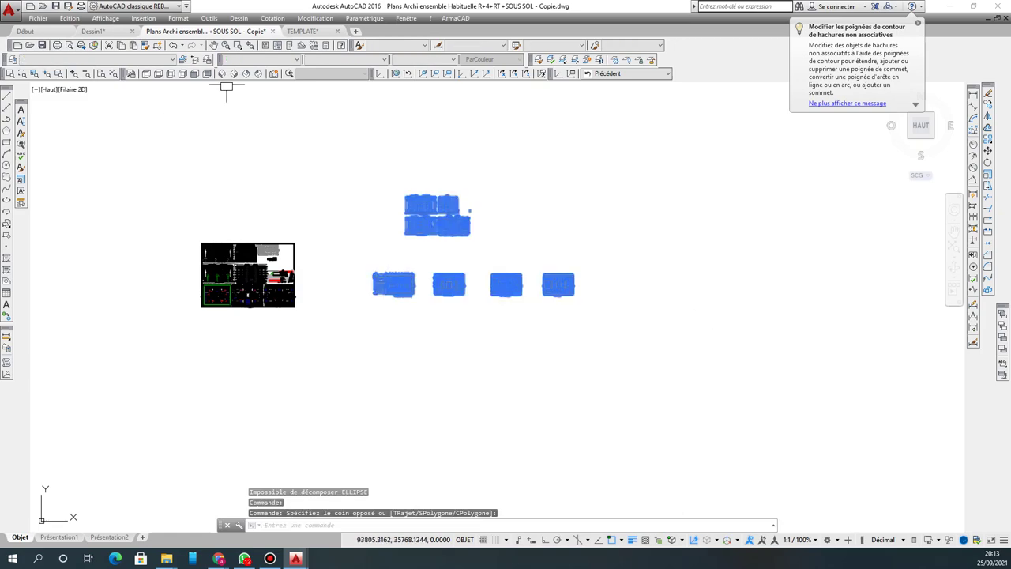
left_click(83, 60)
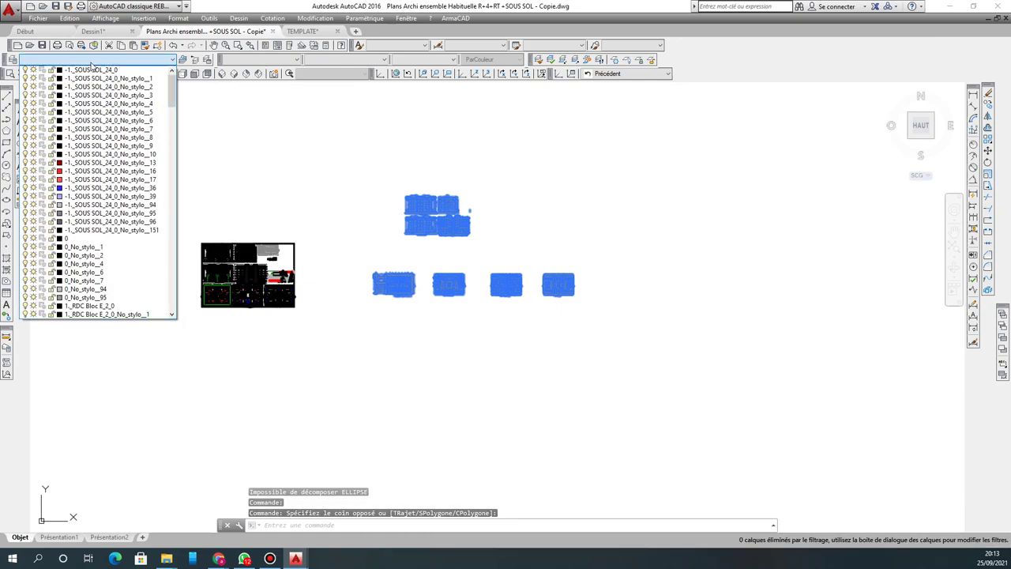
scroll(91, 197, "down", 10)
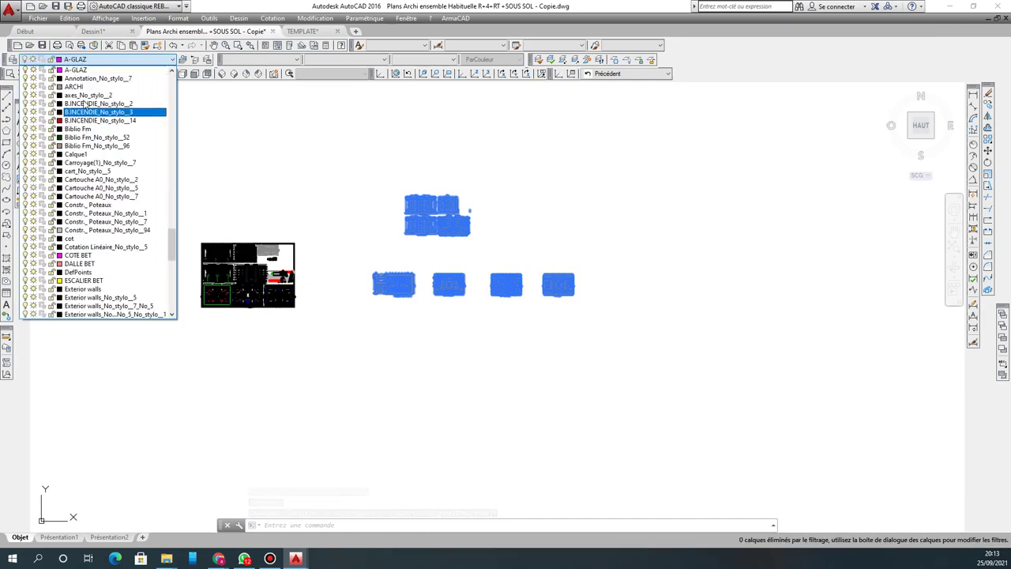
left_click(89, 91)
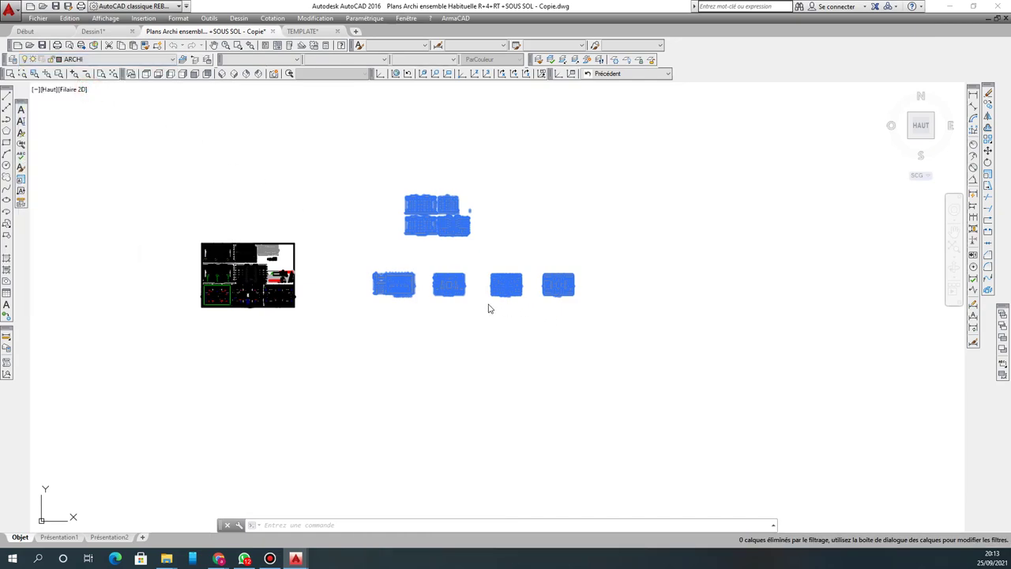
key("Escape")
left_click(455, 281)
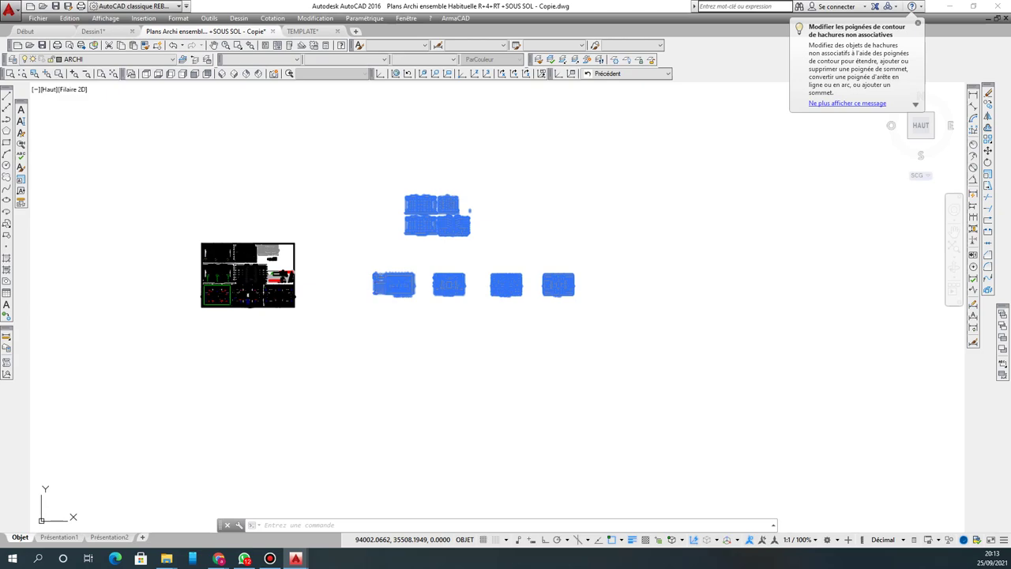
key("Escape")
left_click(357, 259)
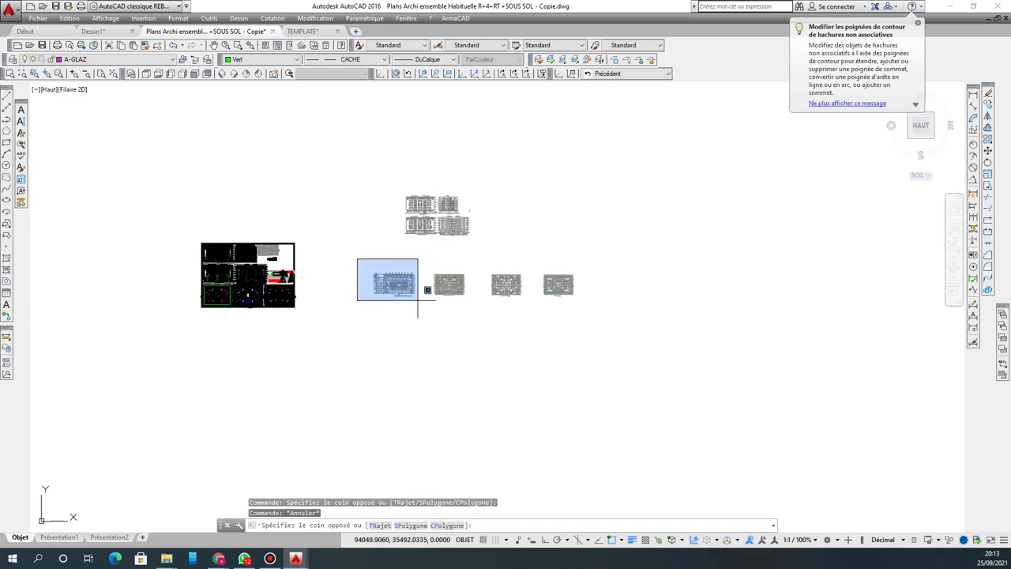
left_click(418, 301)
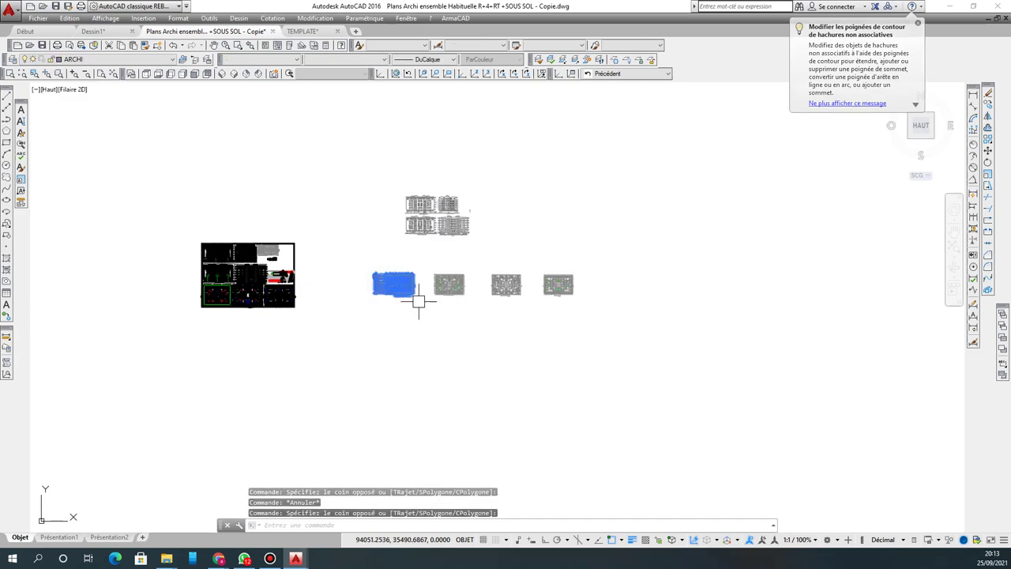
left_click(9, 236)
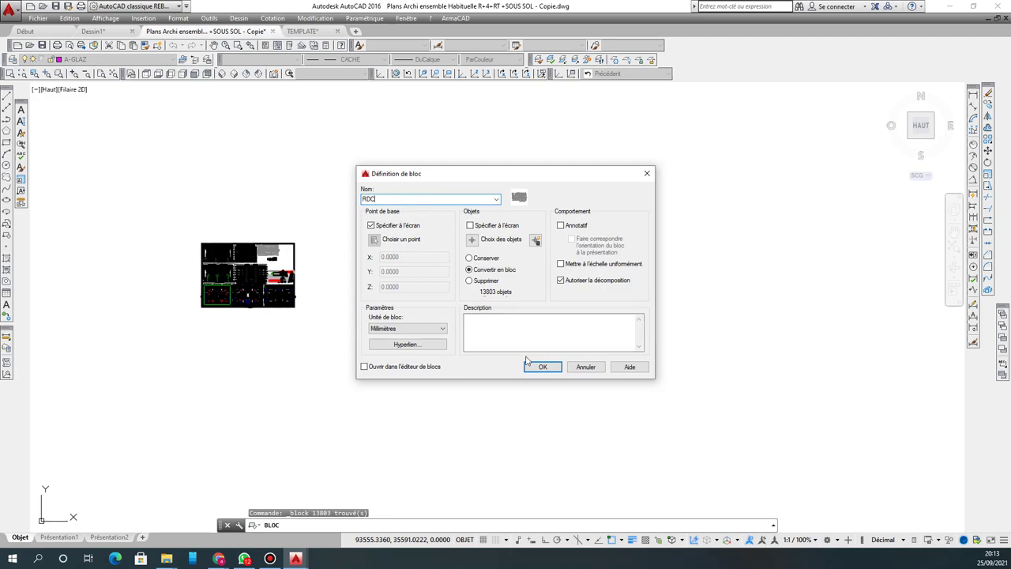
left_click(543, 368)
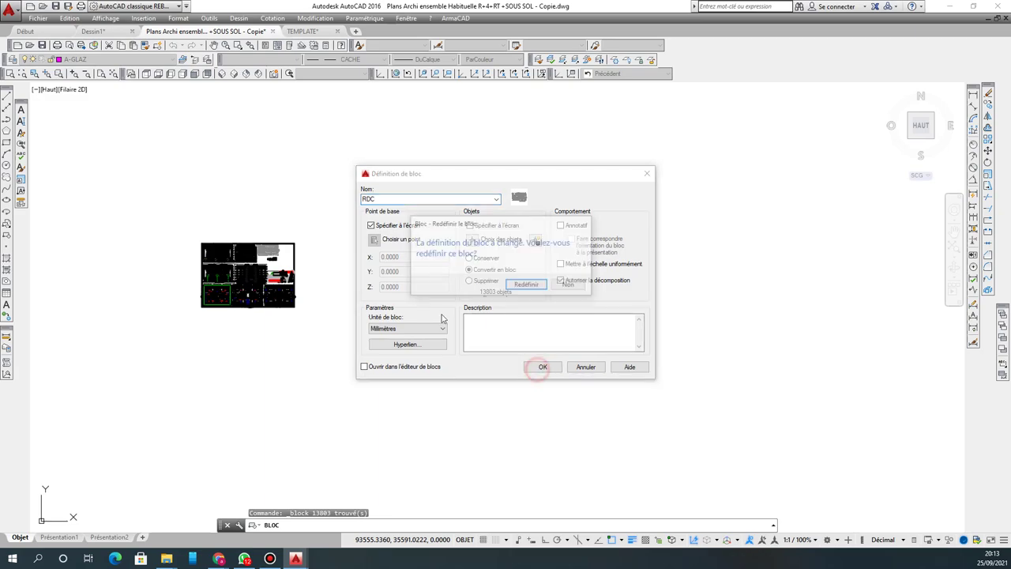
left_click(528, 285)
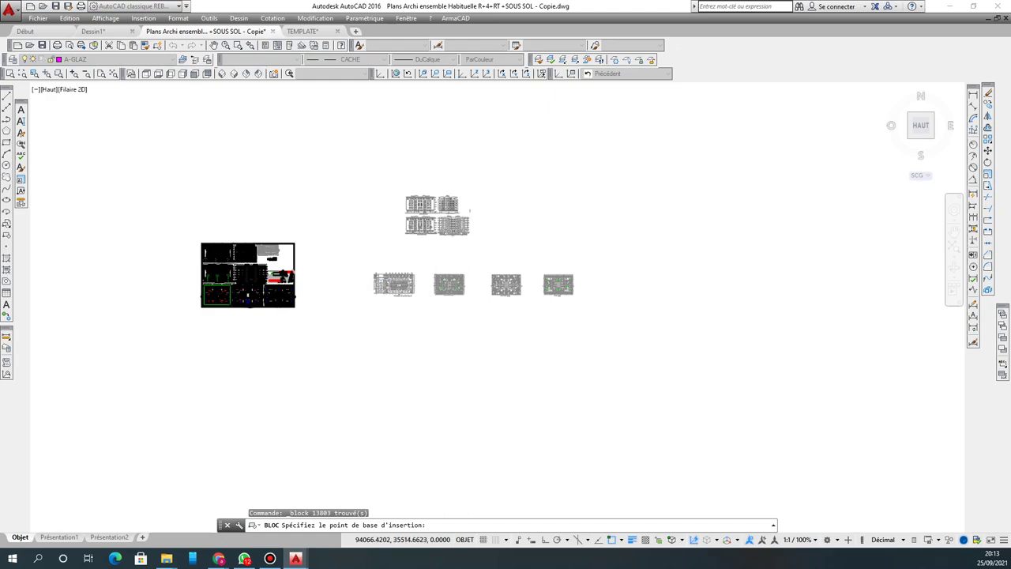
scroll(432, 284, "up", 3)
key("Escape")
key("Escape")
Step: Convert the basement parking plan into a block named SOUS SOL, with its base point picked inside the plan
left_click(218, 224)
left_click(396, 341)
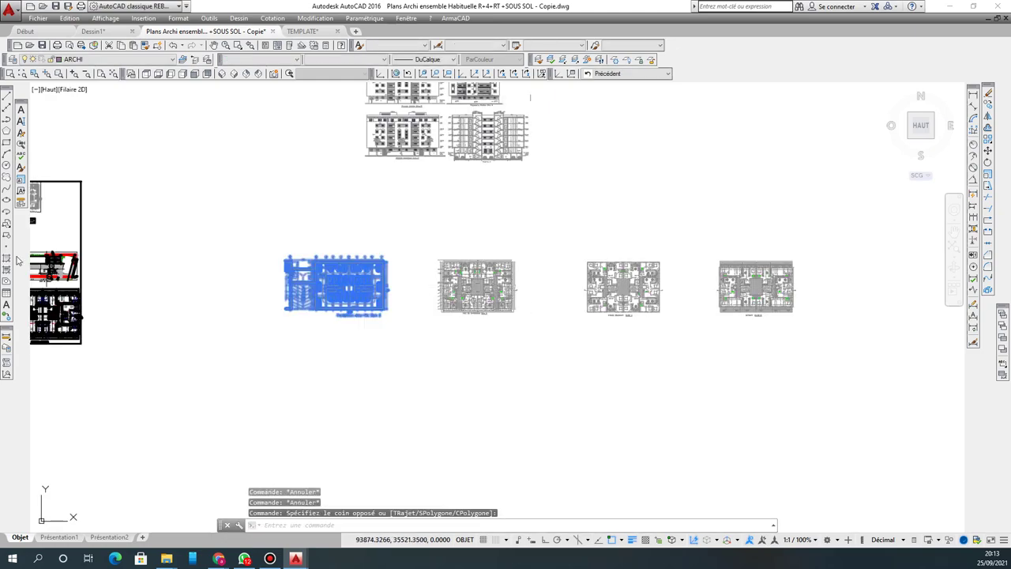
type("b")
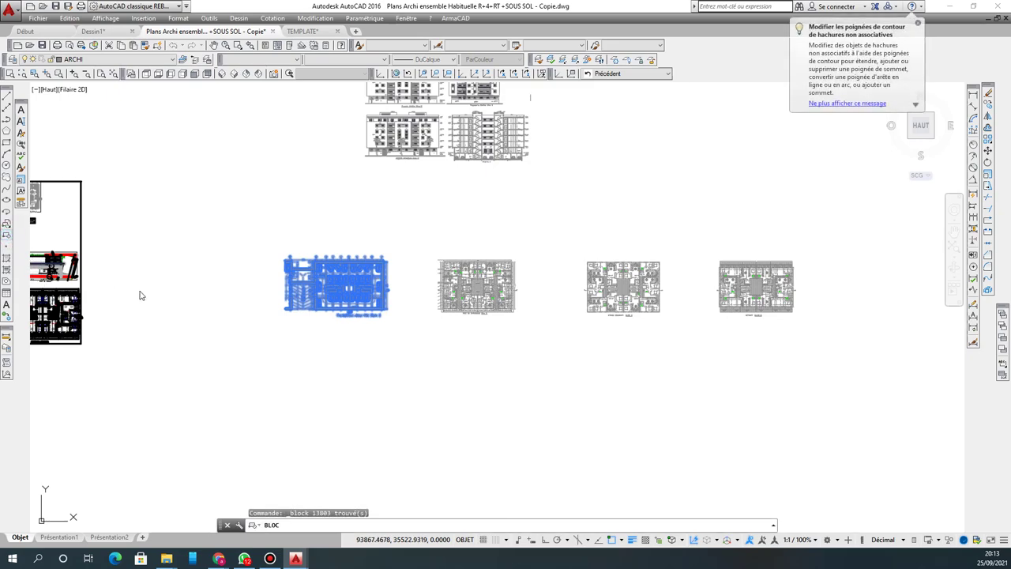
key("Return")
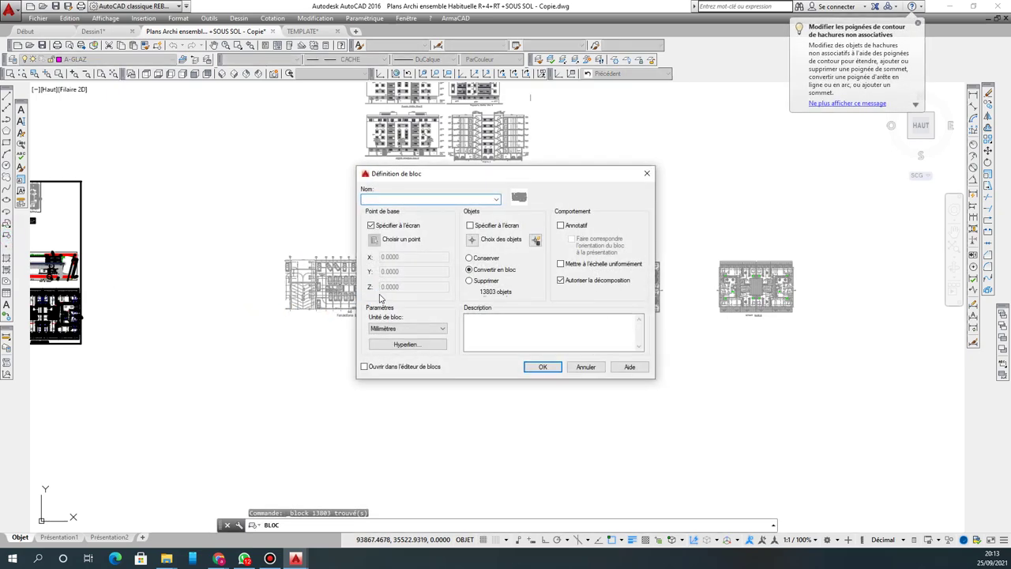
type("SOUS SOL")
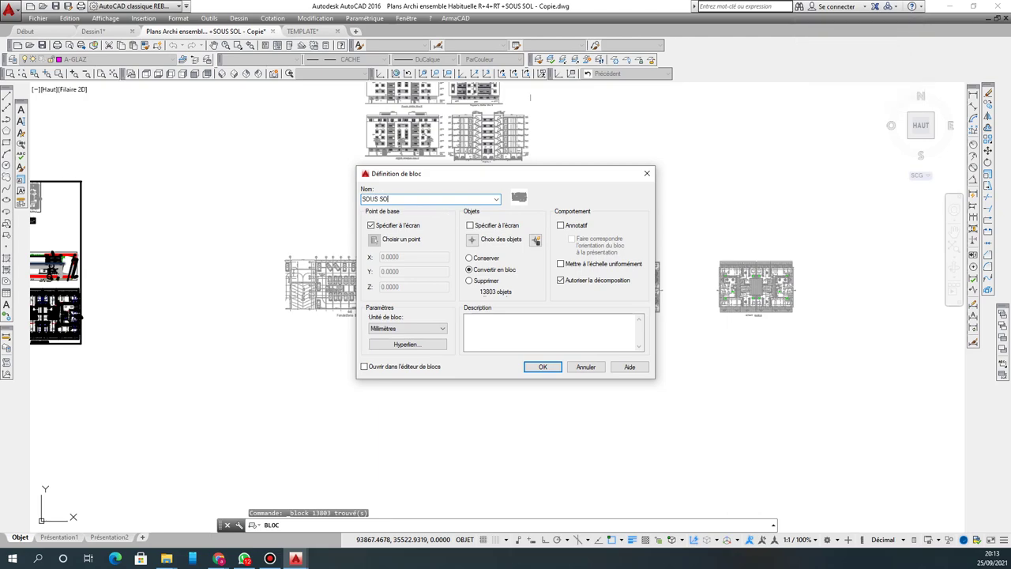
left_click(544, 367)
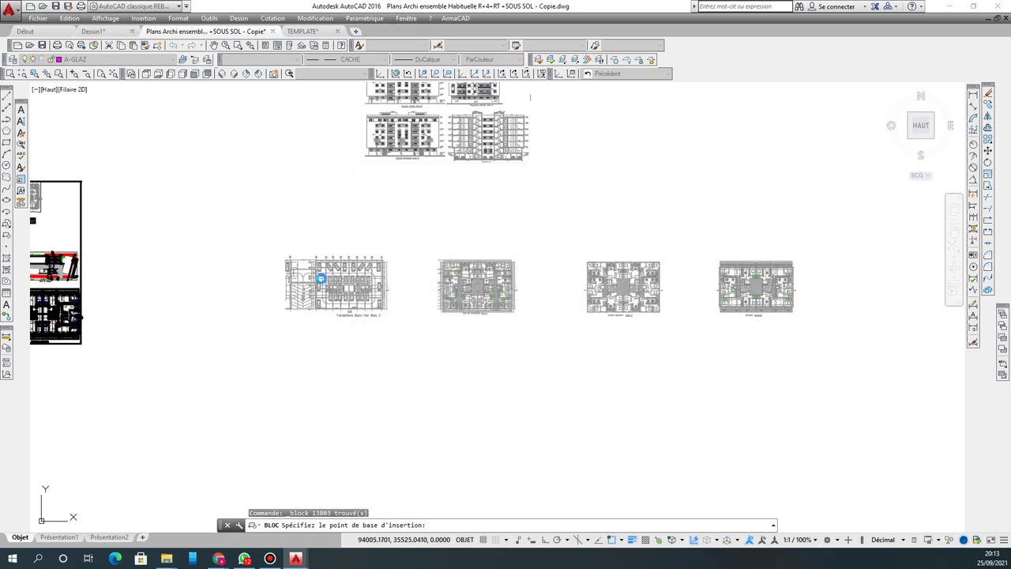
left_click(326, 280)
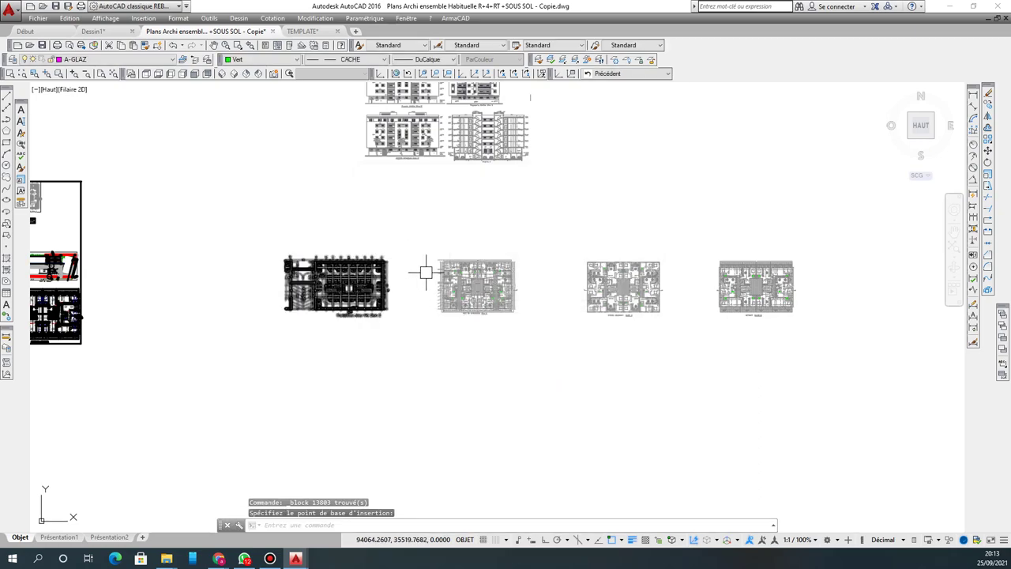
Step: Convert the ground floor plan into a block named RDC, redefining the existing definition, with its base point near the plan's upper-left corner
left_click(415, 237)
left_click(545, 356)
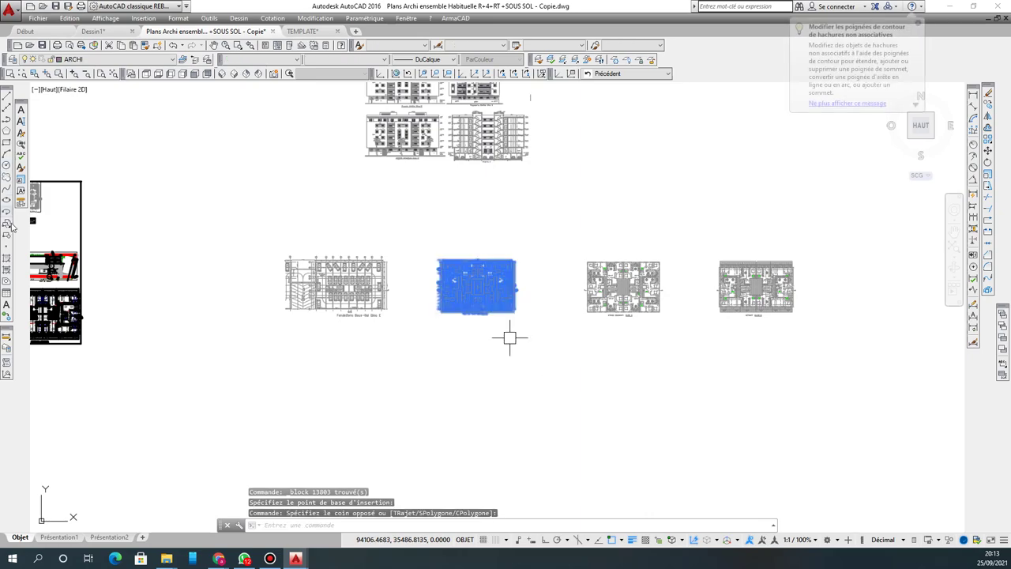
type("b")
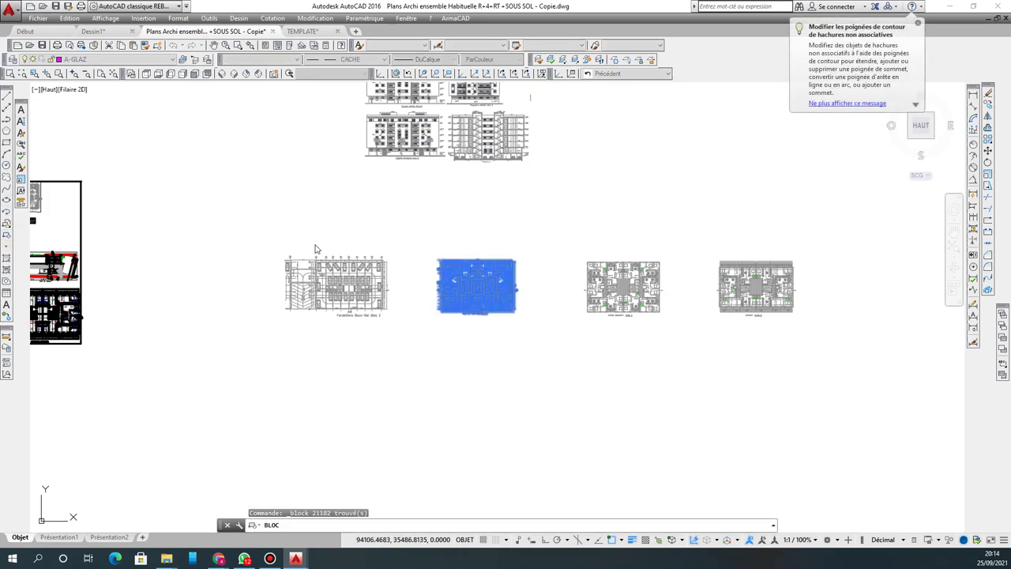
key("Return")
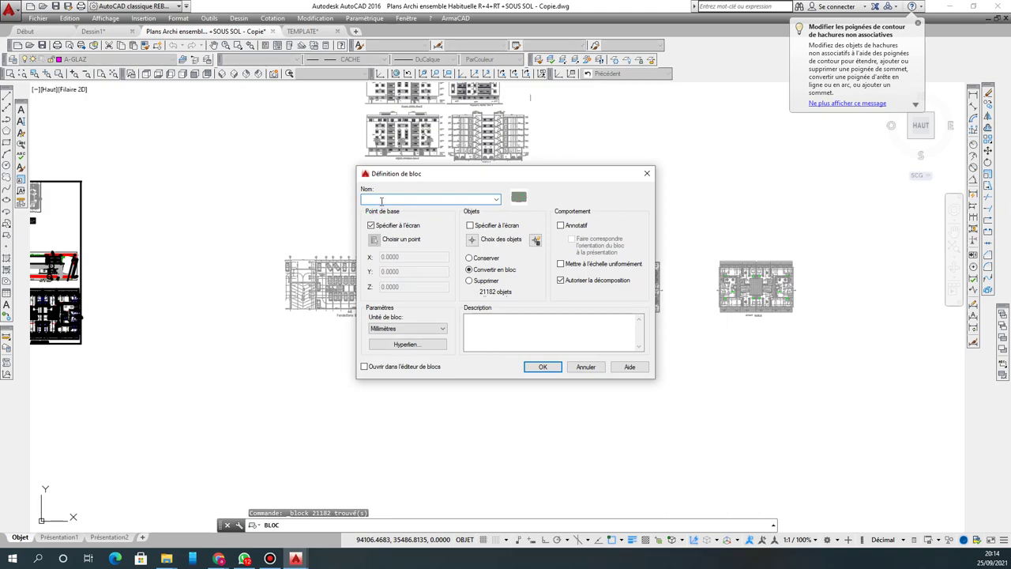
left_click(543, 367)
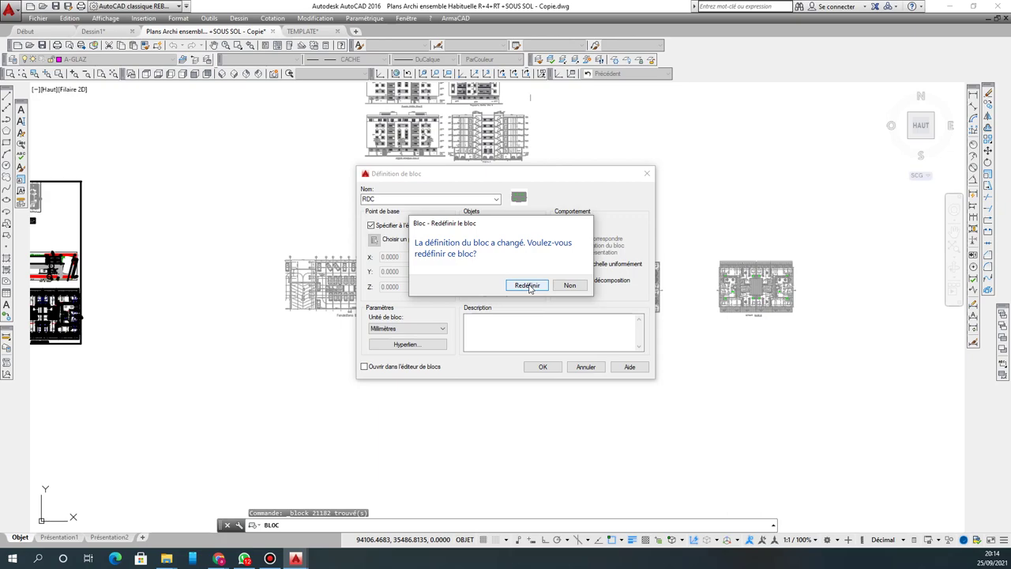
left_click(527, 285)
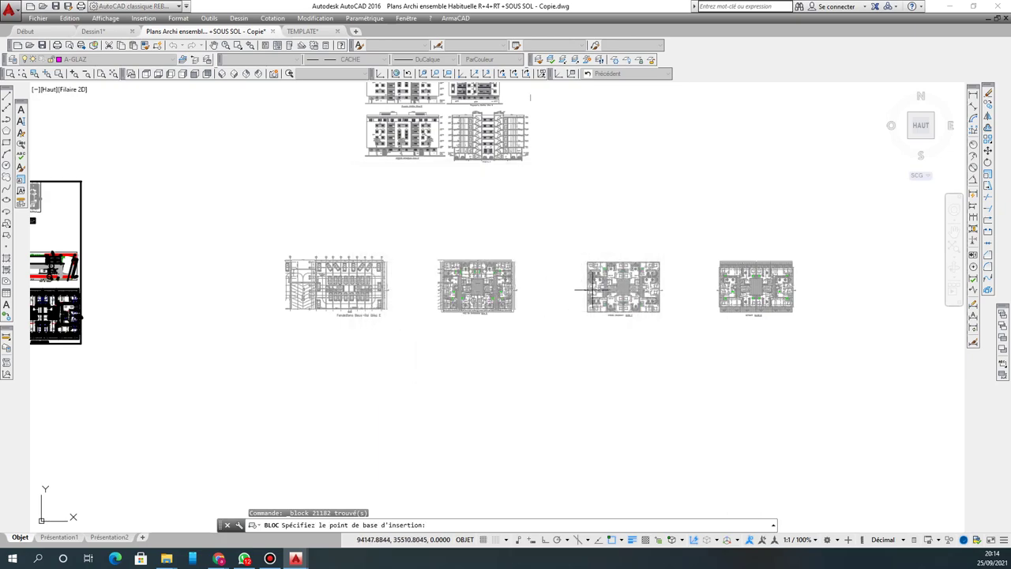
left_click(451, 278)
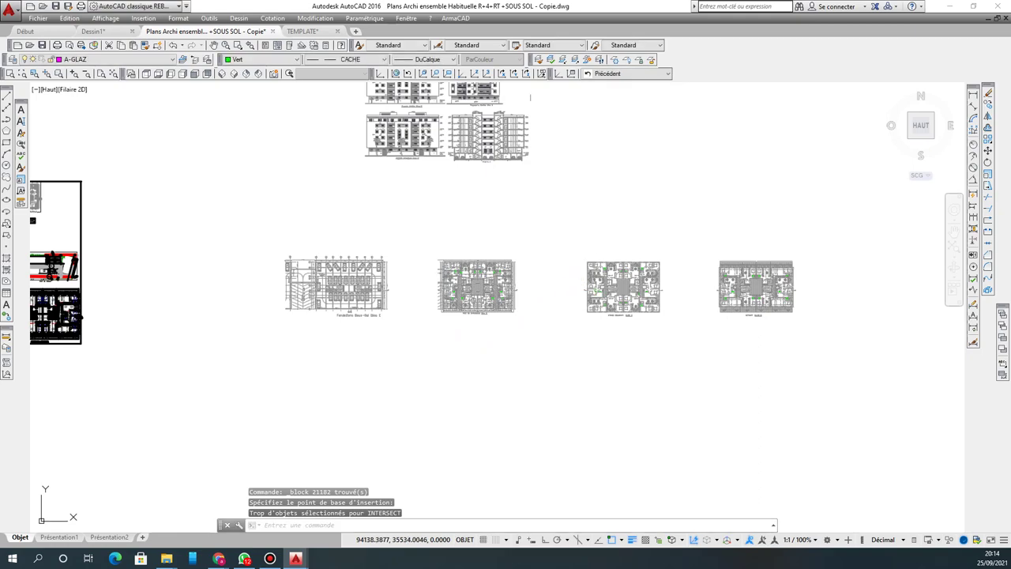
Step: Convert the typical floor plan into a block named ETAGE COURANT, redefining the existing one, with its base point near the plan's upper-left corner
left_click(583, 260)
left_click(671, 321)
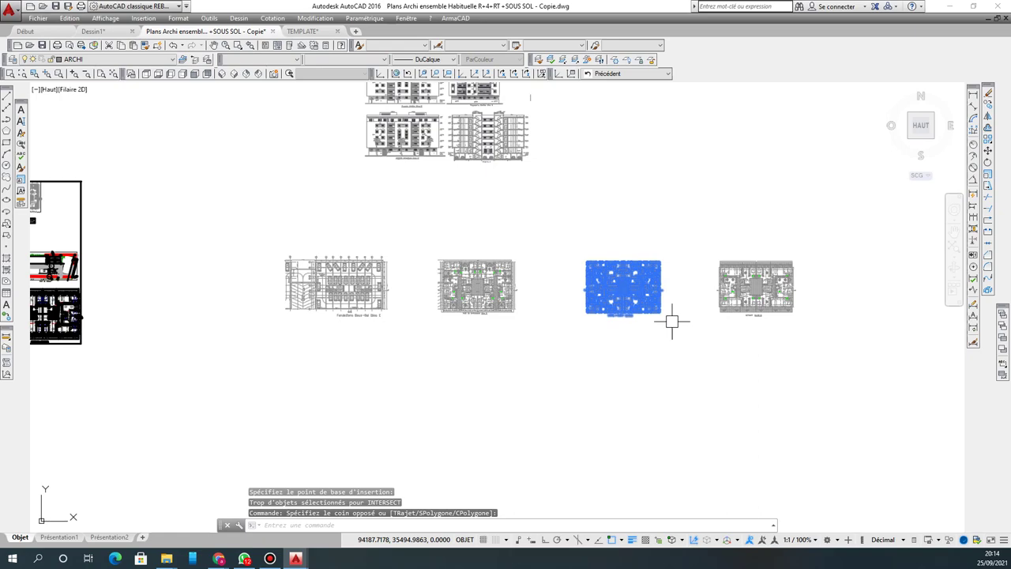
left_click(8, 237)
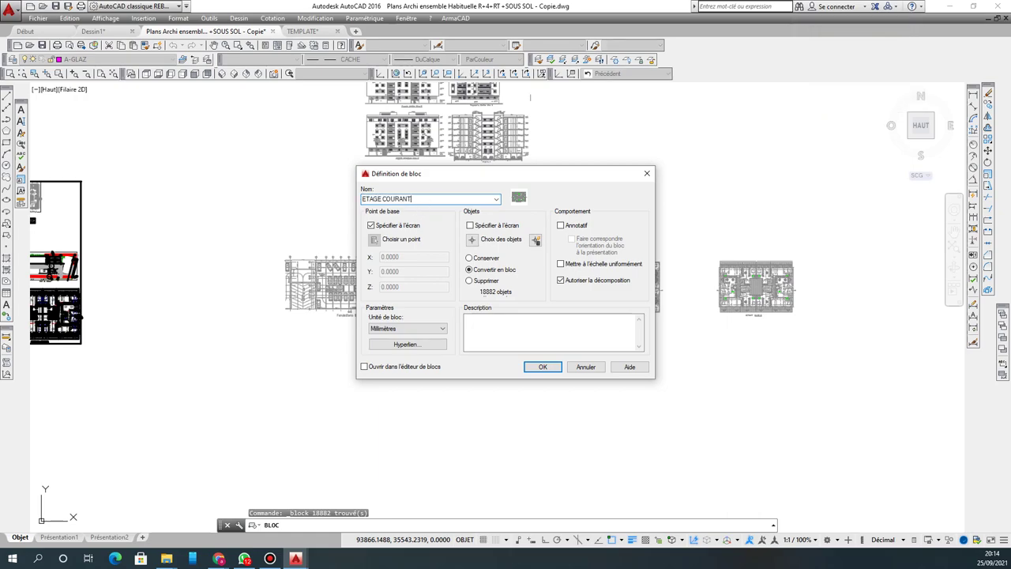
left_click(543, 367)
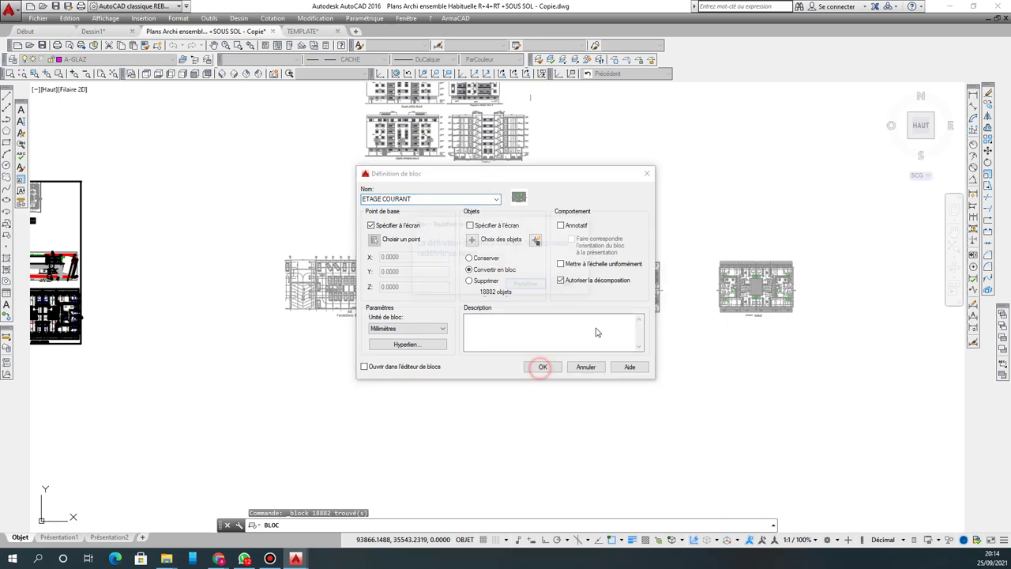
left_click(527, 287)
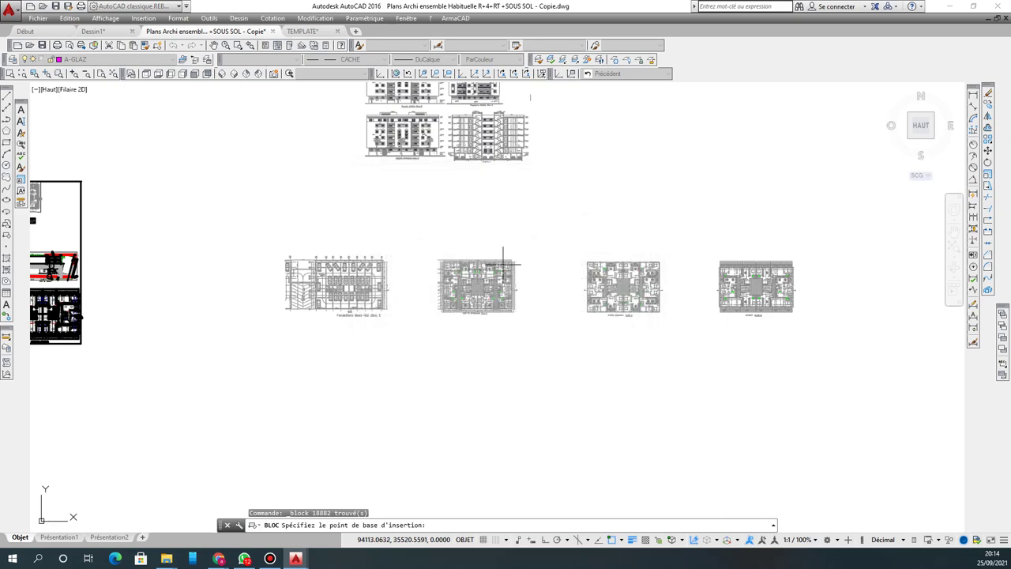
left_click(585, 269)
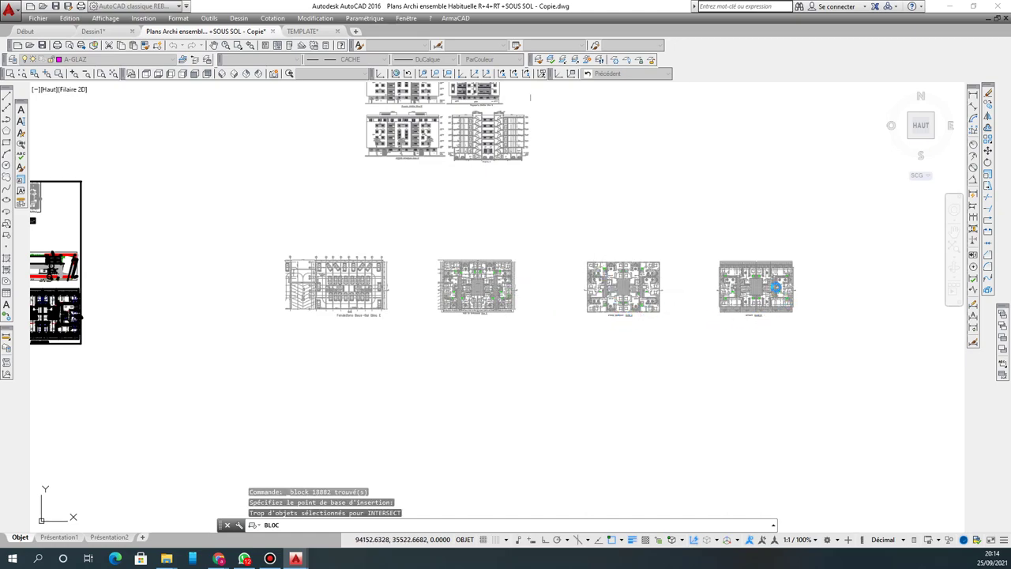
Step: Convert the setback floor plan into a block named RETRAIT, redefining the existing one, with its base point at the plan's upper-left corner
left_click(708, 241)
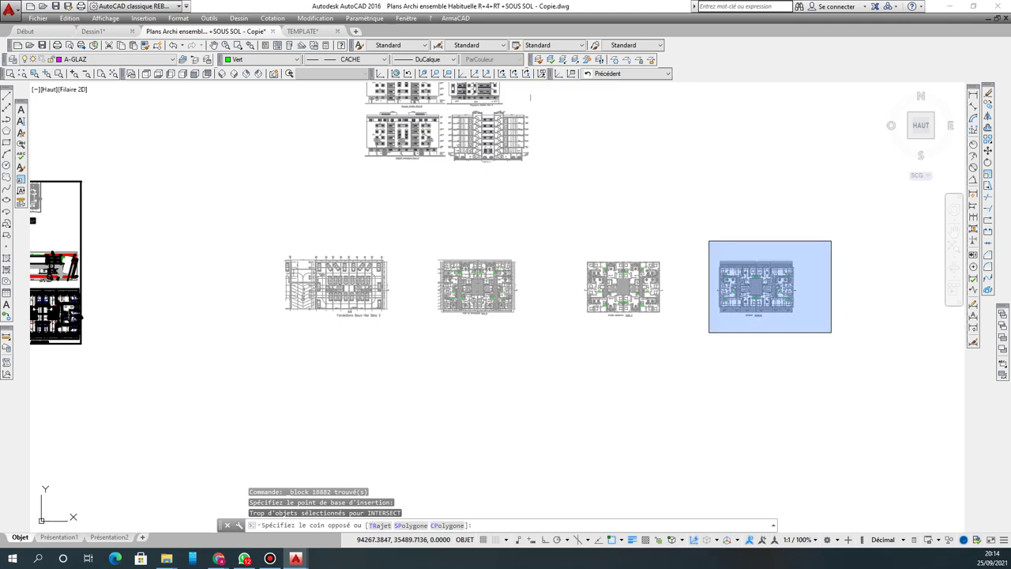
left_click(831, 332)
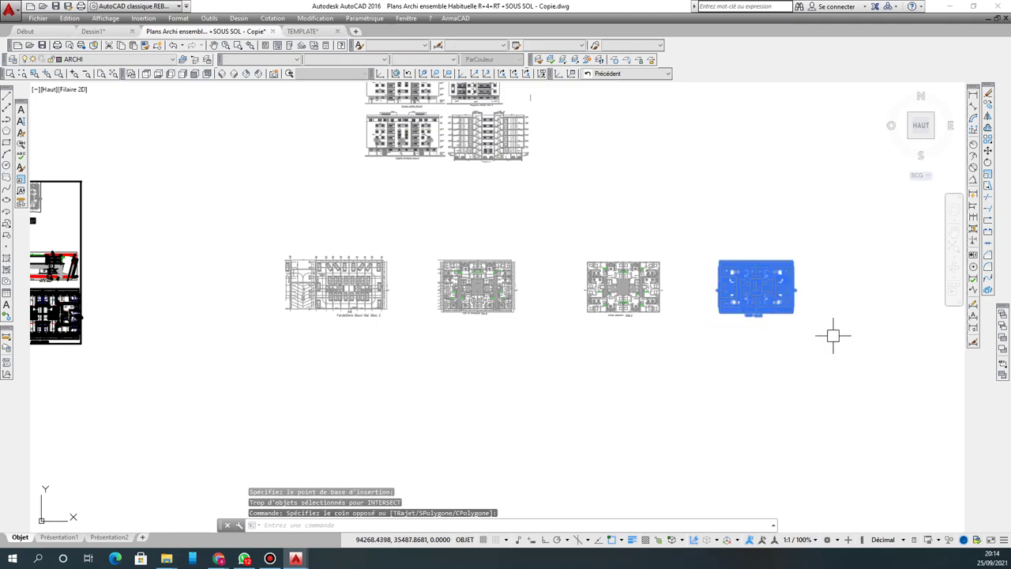
left_click(6, 246)
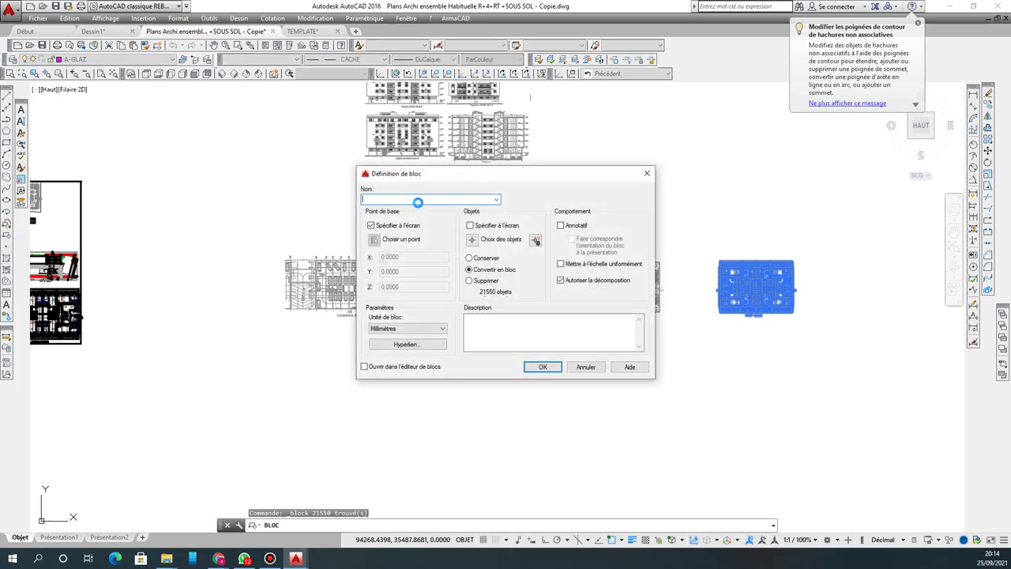
type("RETRAI")
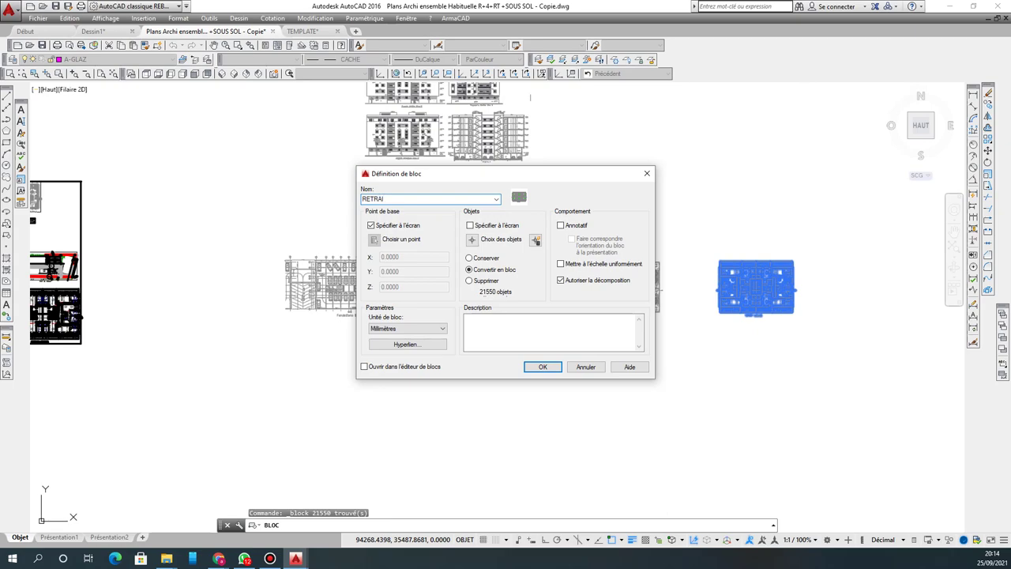
type("T")
left_click(542, 367)
left_click(527, 285)
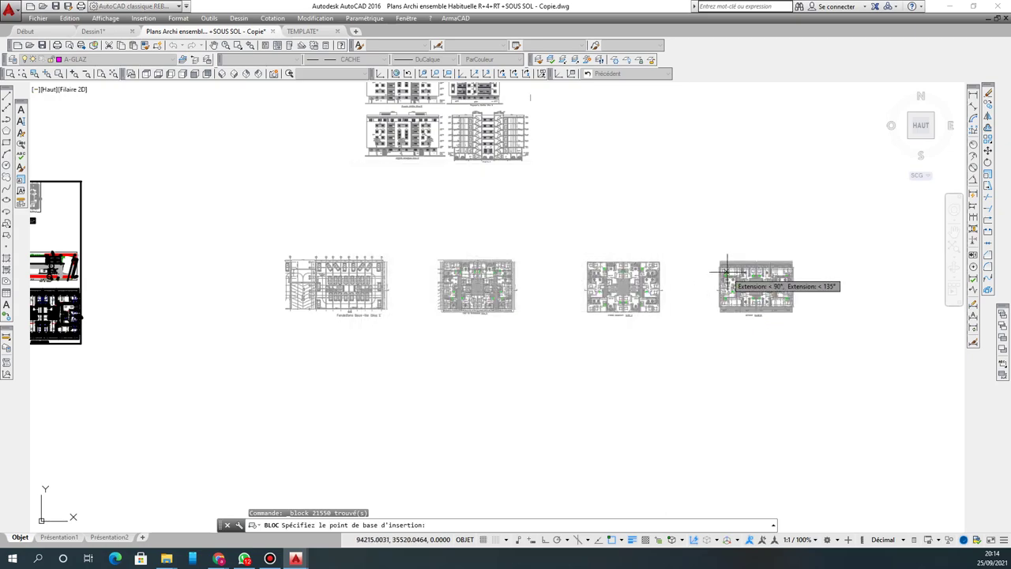
scroll(725, 272, "up", 4)
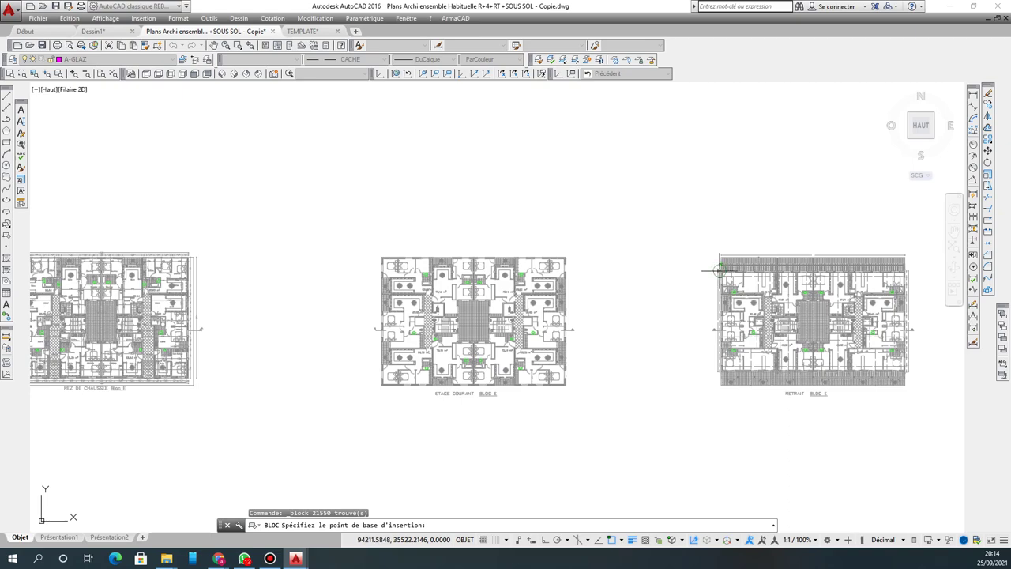
left_click(718, 271)
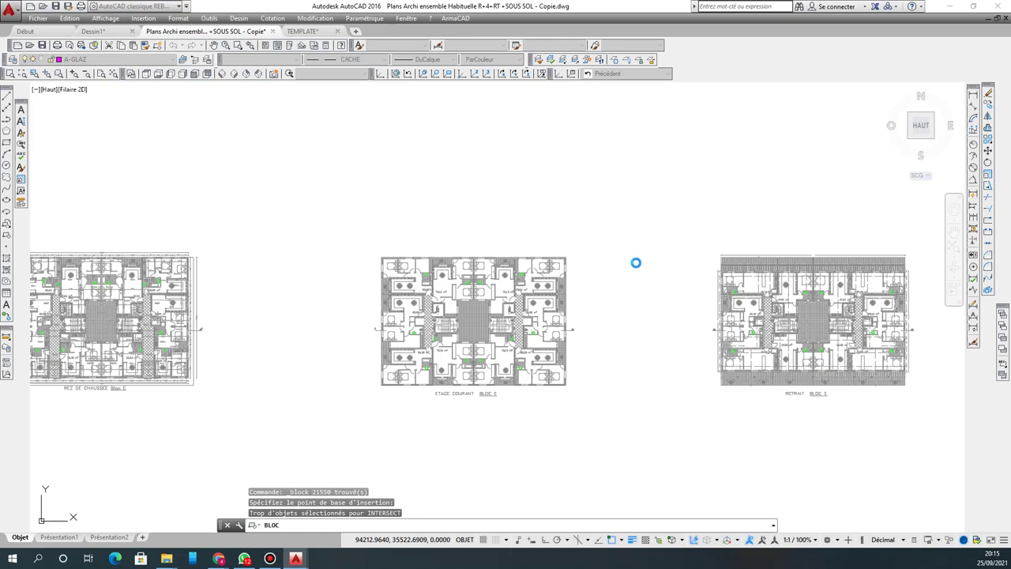
Step: Convert all façades and the section into one block named FACADES ET COUPES, with its base point picked on the upper-left façade
scroll(636, 262, "down", 7)
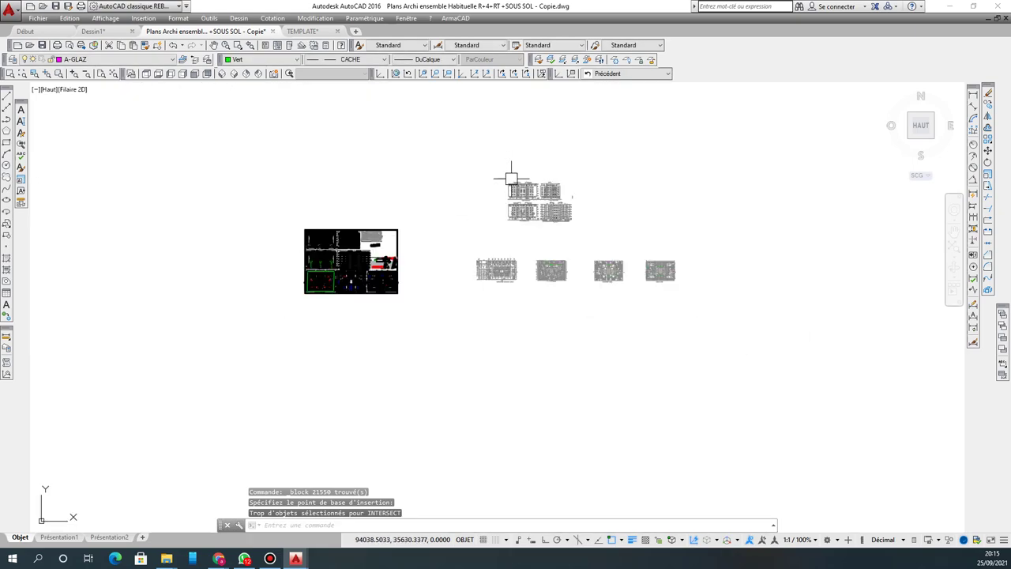
left_click(490, 174)
left_click(607, 239)
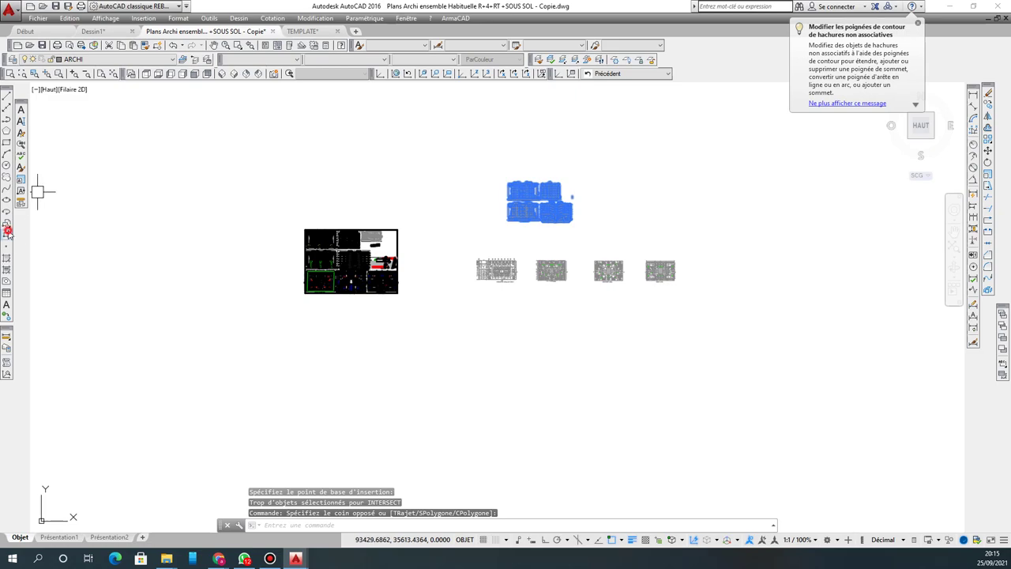
type("b")
key("Return")
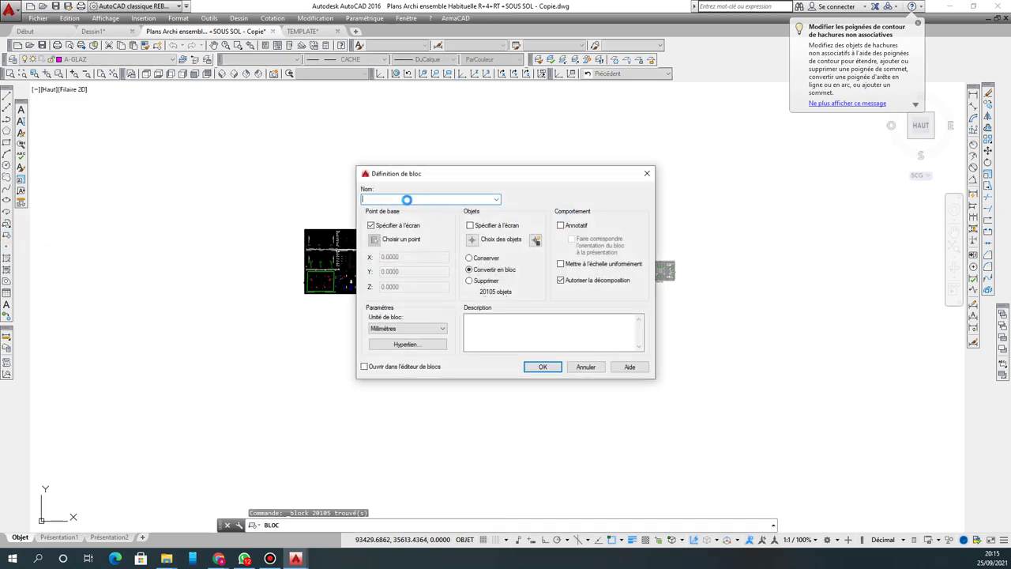
type("FACADES ET COUPES")
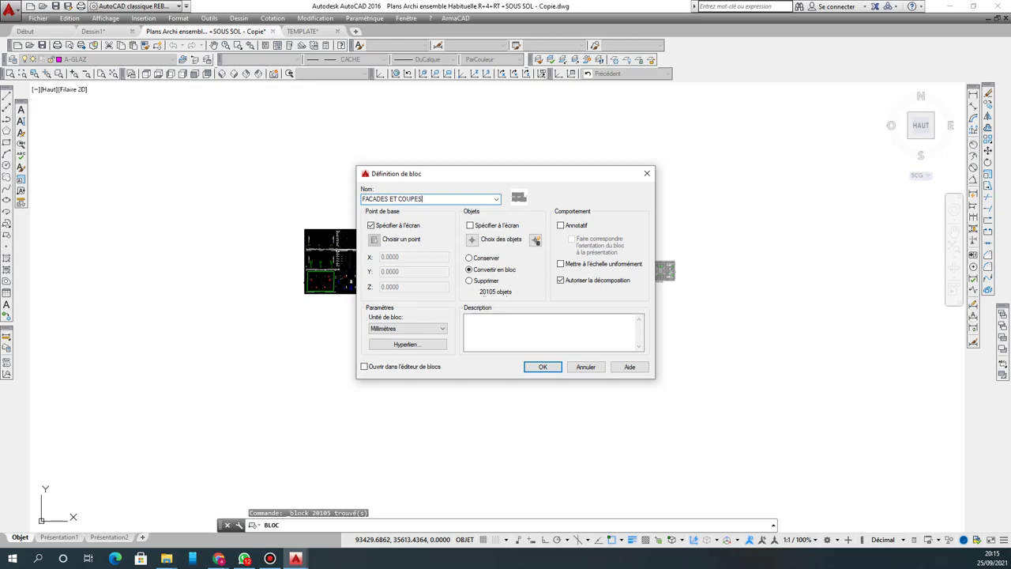
left_click(543, 366)
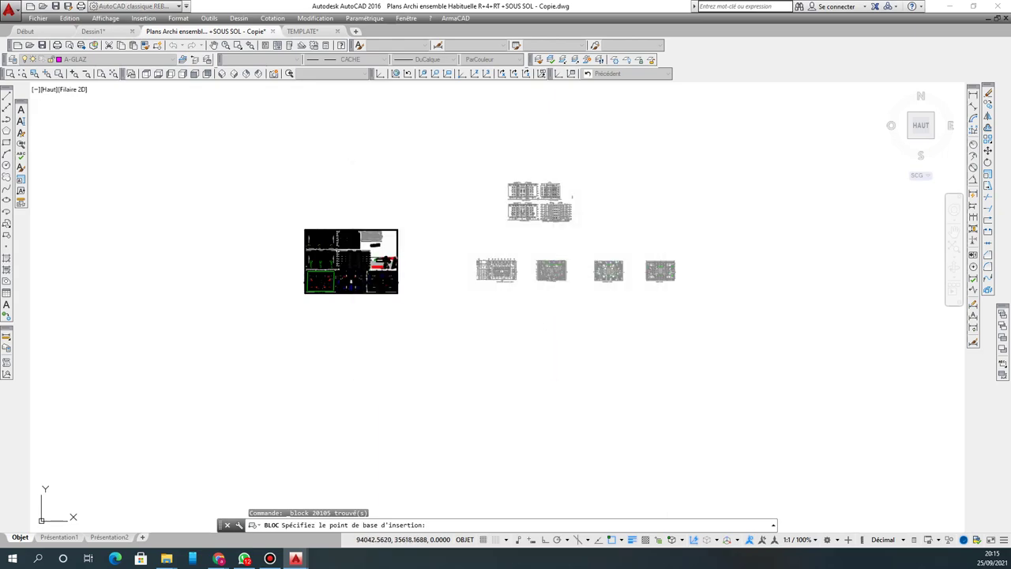
left_click(528, 278)
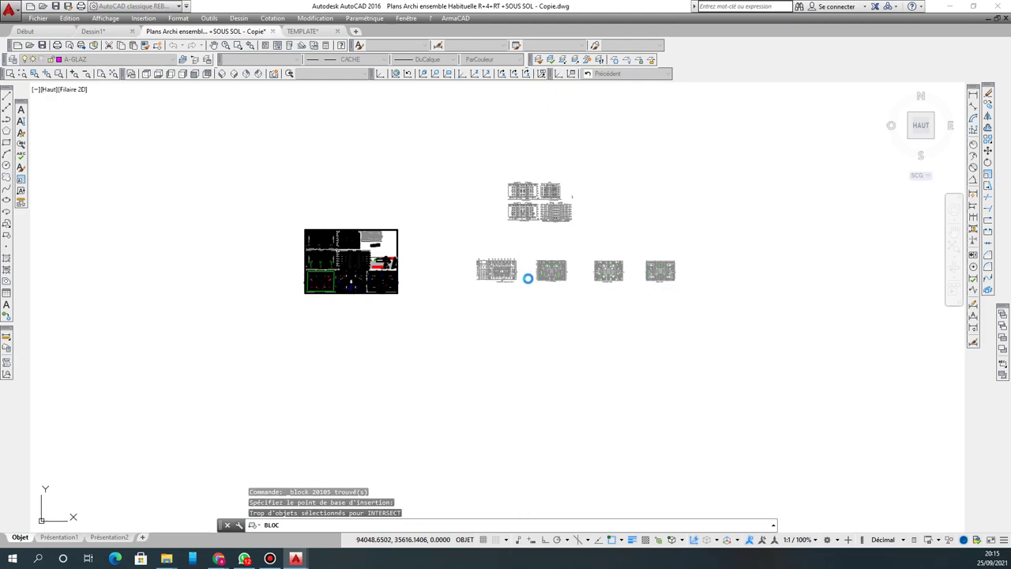
Step: Copy the façades and section block and the four floor plan blocks to the clipboard
left_click(446, 159)
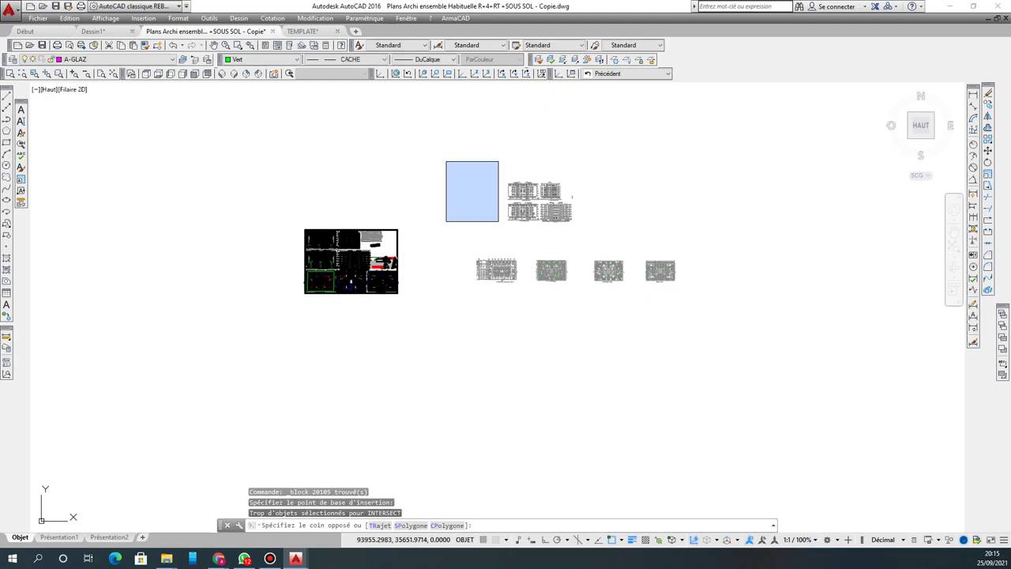
left_click(752, 359)
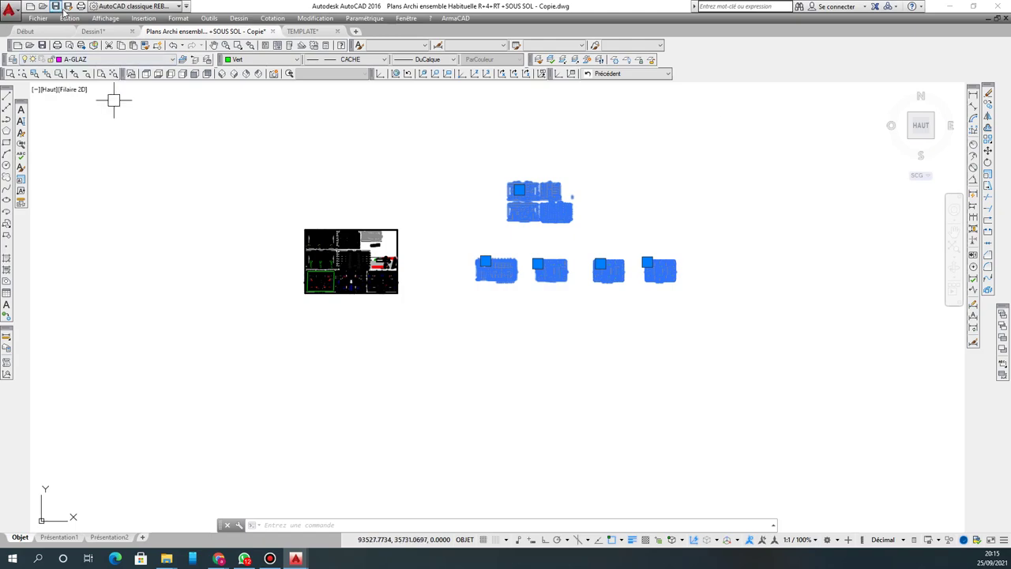
left_click(70, 18)
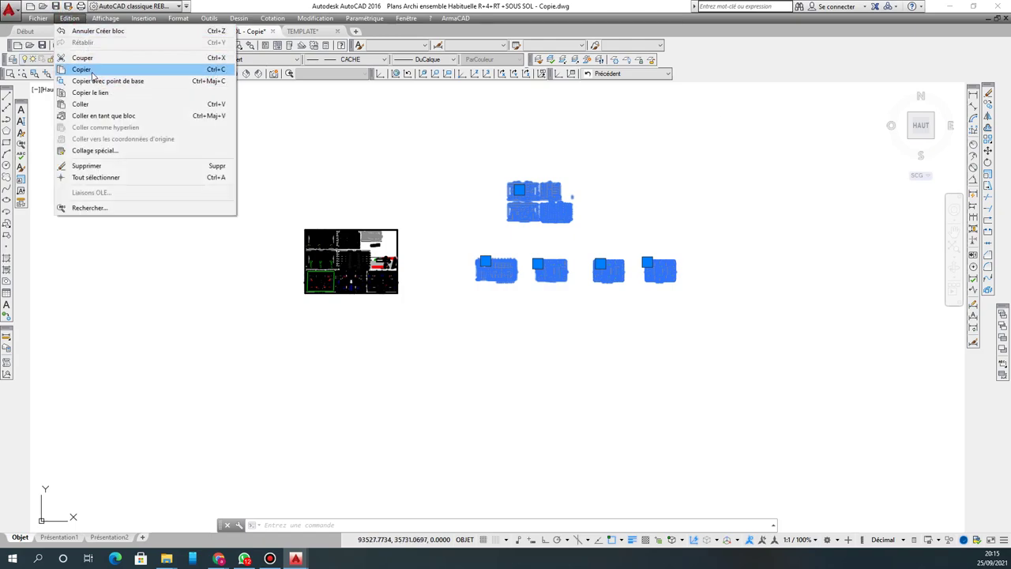
left_click(93, 71)
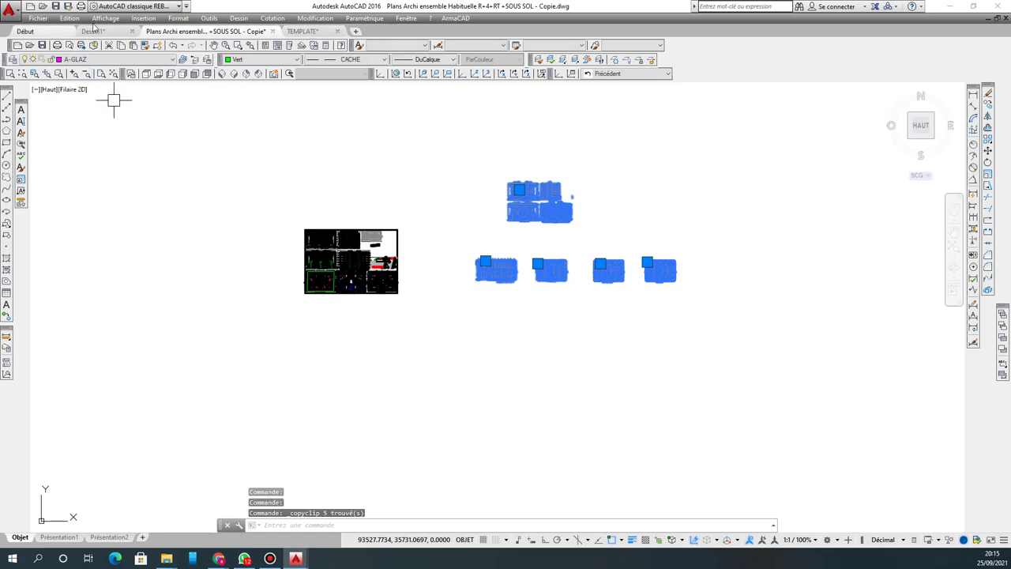
Step: Paste the copied blocks into the TEMPLATE drawing and zoom to the drawing's extents
left_click(303, 31)
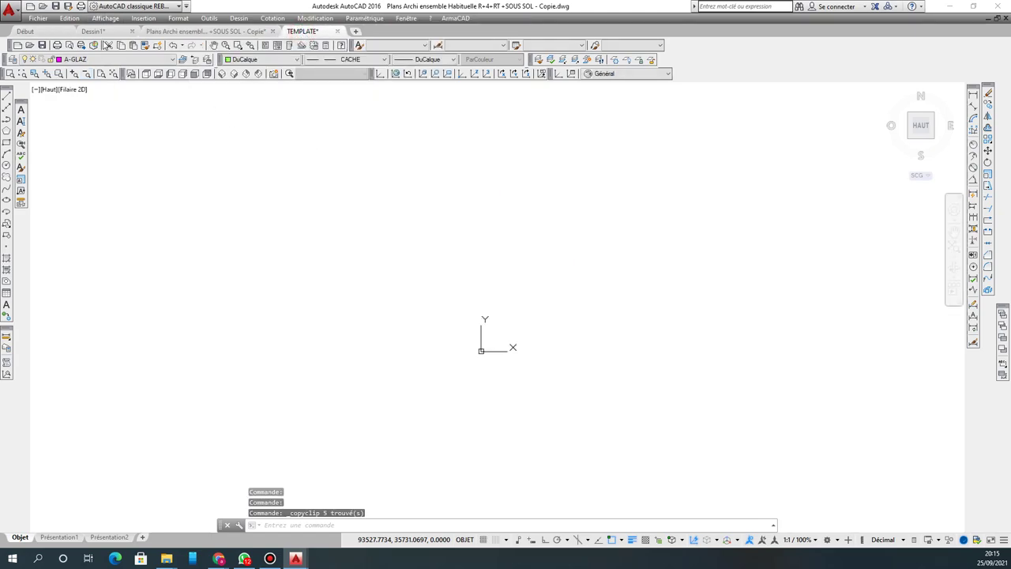
left_click(69, 18)
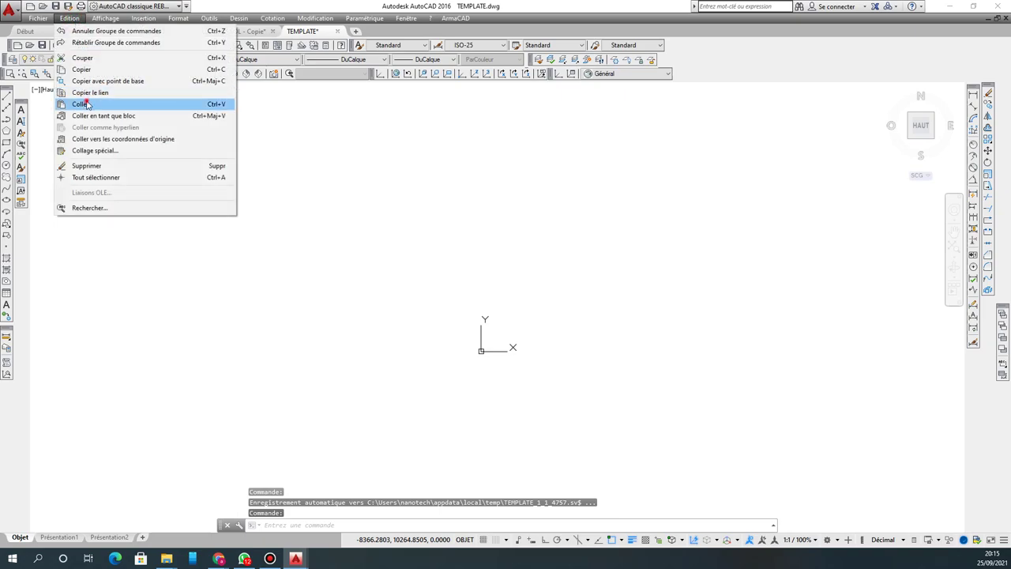
left_click(81, 104)
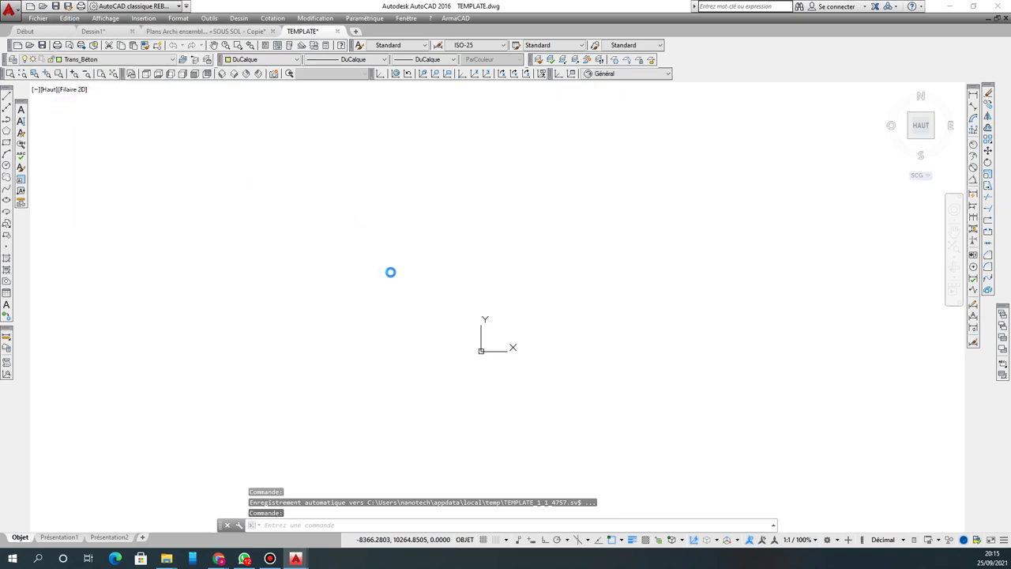
left_click(390, 286)
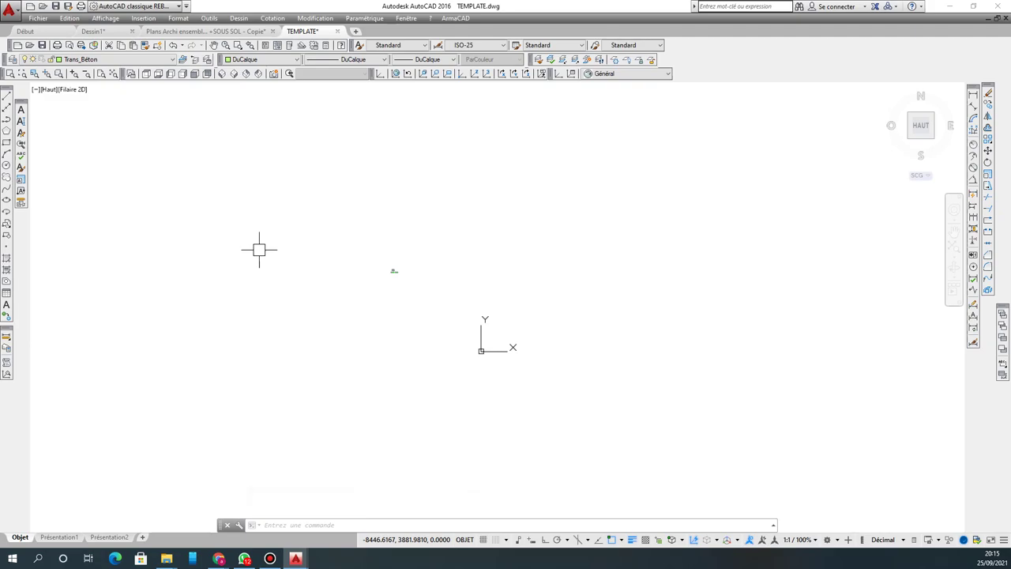
type("ZOOM")
key("Return")
type("e")
key("Return")
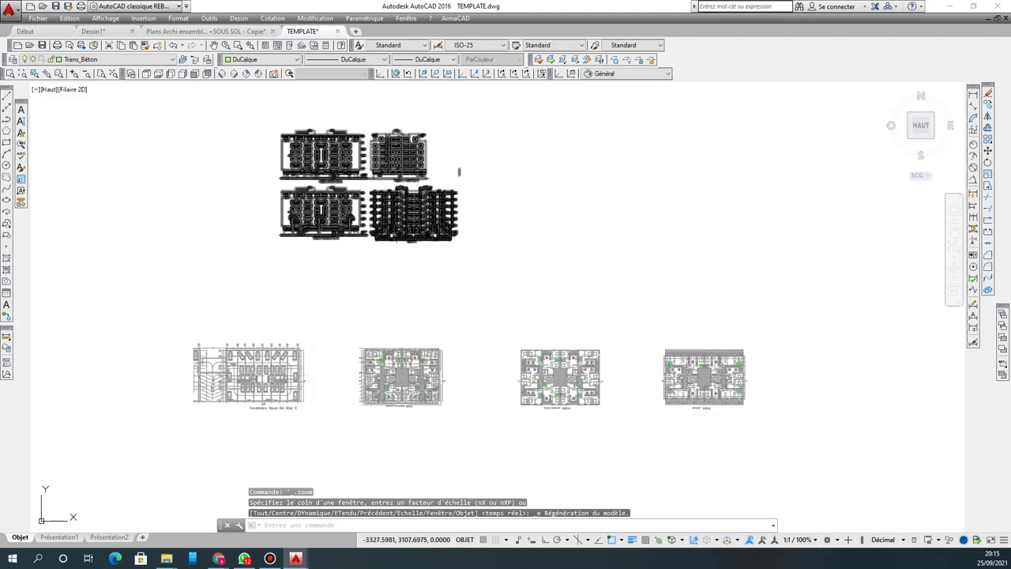
Step: Move the four floor plan blocks and the façades and section block to the ARCHI layer
scroll(368, 278, "down", 2)
scroll(351, 288, "up", 5)
left_click(436, 328)
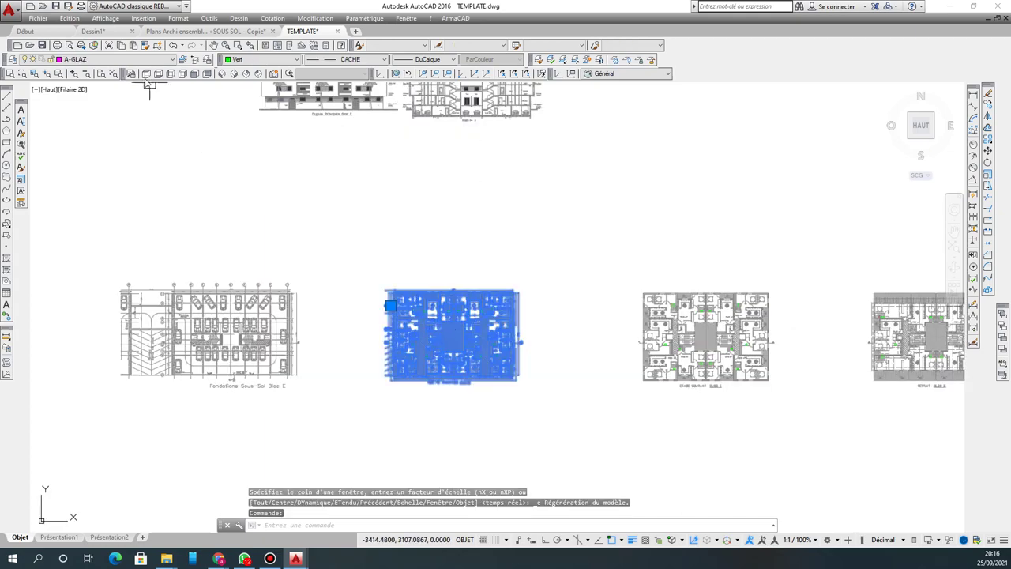
left_click(117, 60)
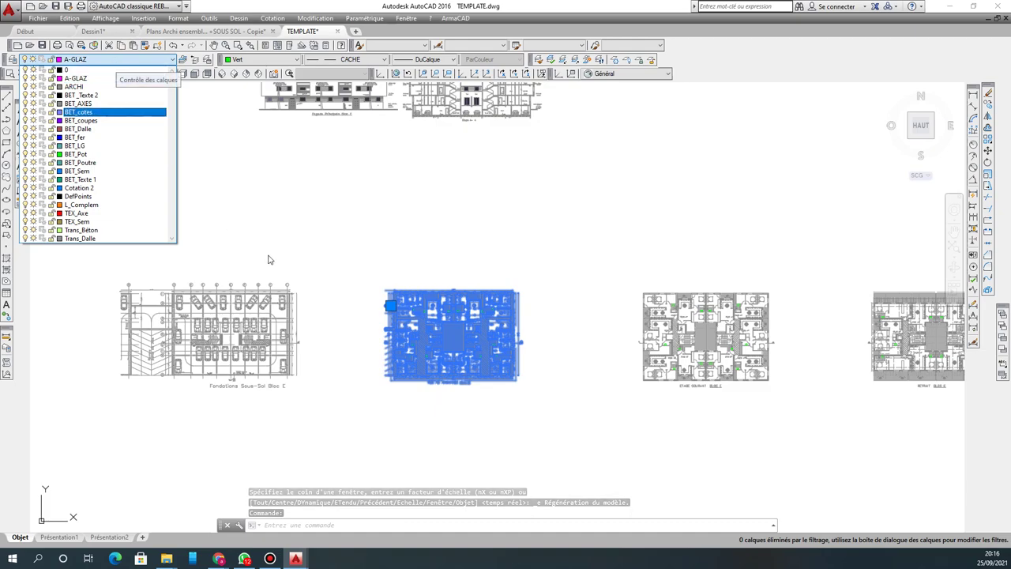
left_click(215, 210)
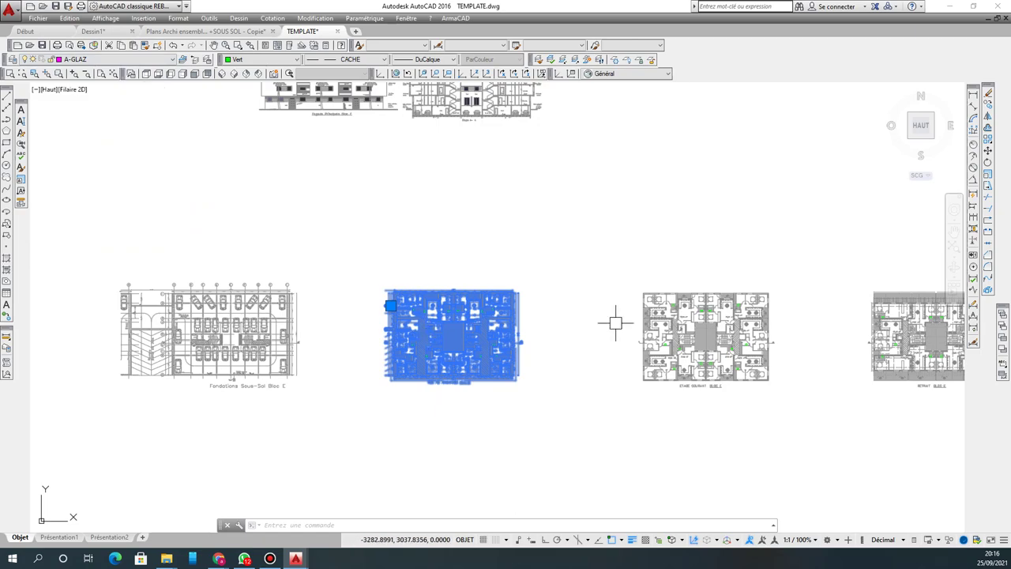
left_click(663, 327)
scroll(361, 254, "down", 4)
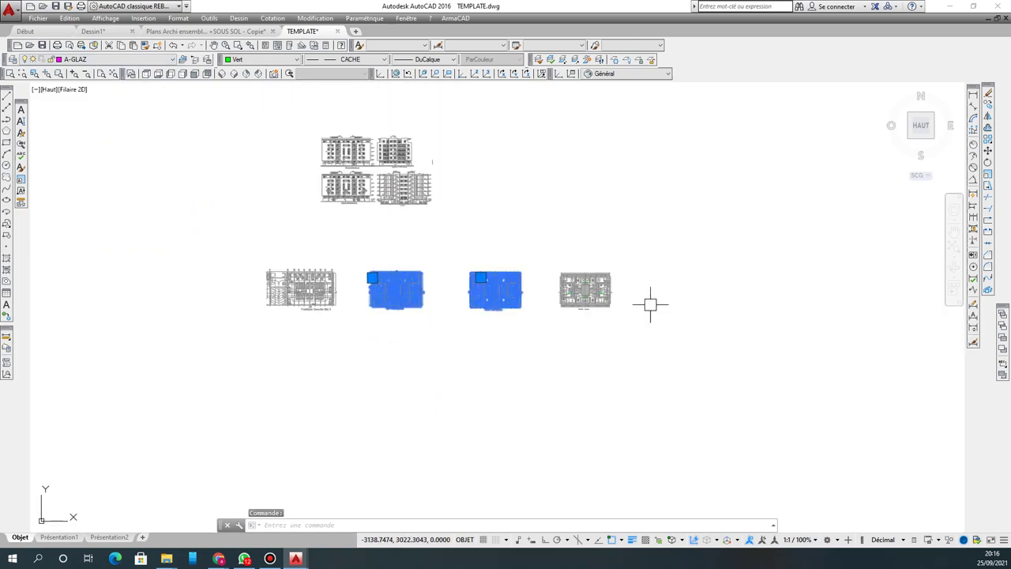
left_click(588, 290)
left_click(316, 288)
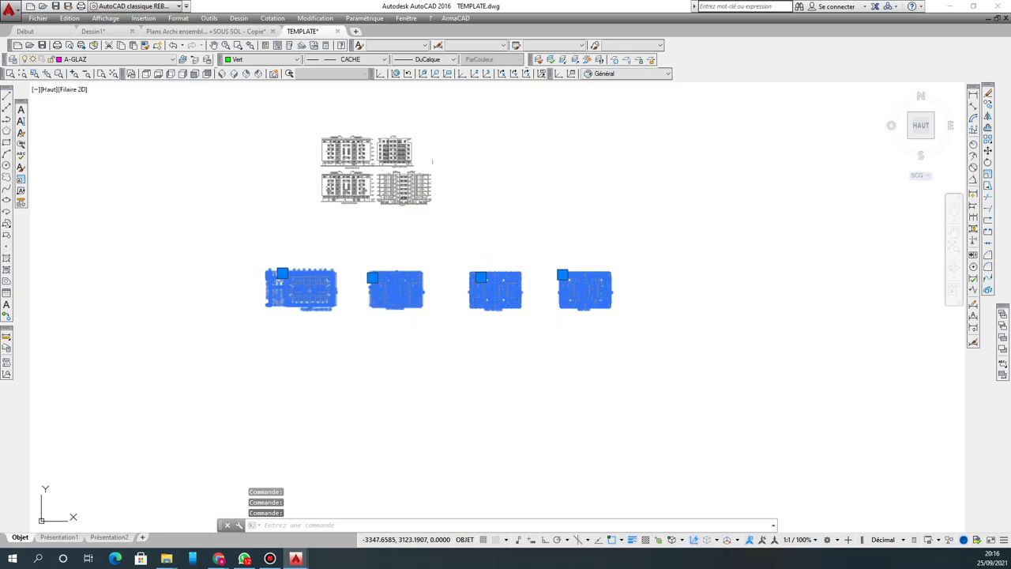
left_click(366, 173)
left_click(151, 61)
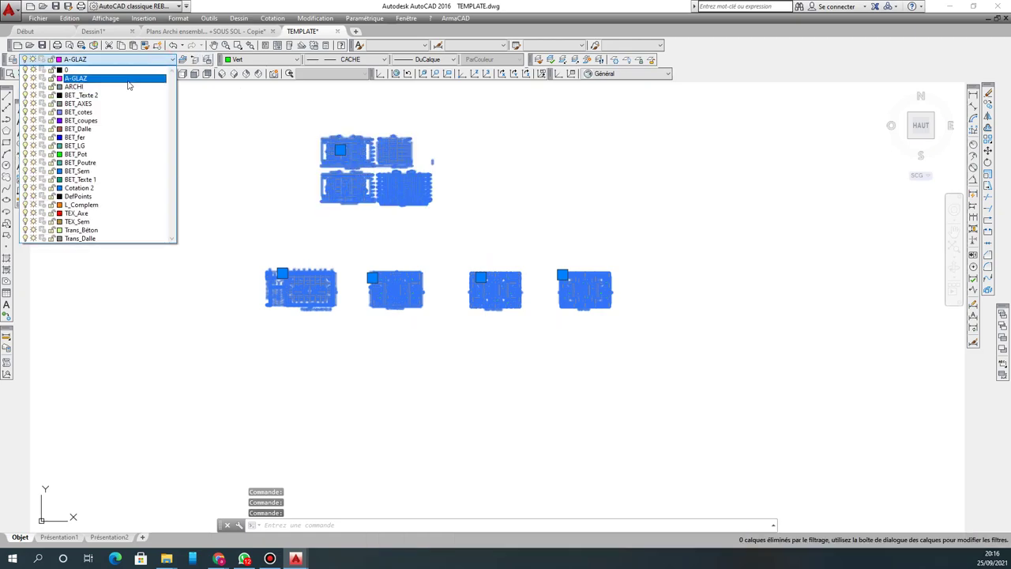
left_click(129, 87)
key("Escape")
key("ctrl+a")
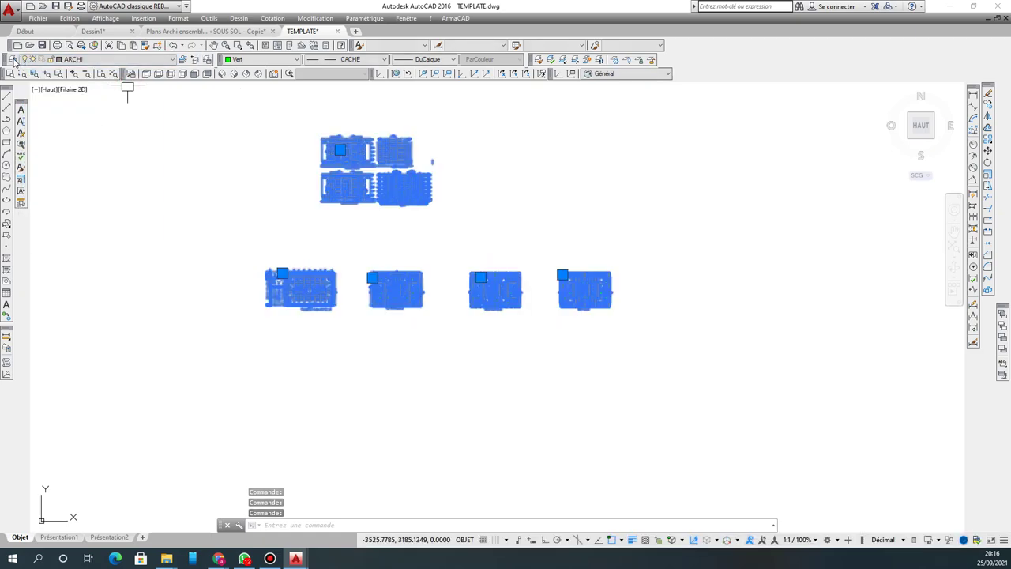
Step: Delete the A-GLAZ layer in the layer properties manager and close the manager
left_click(13, 60)
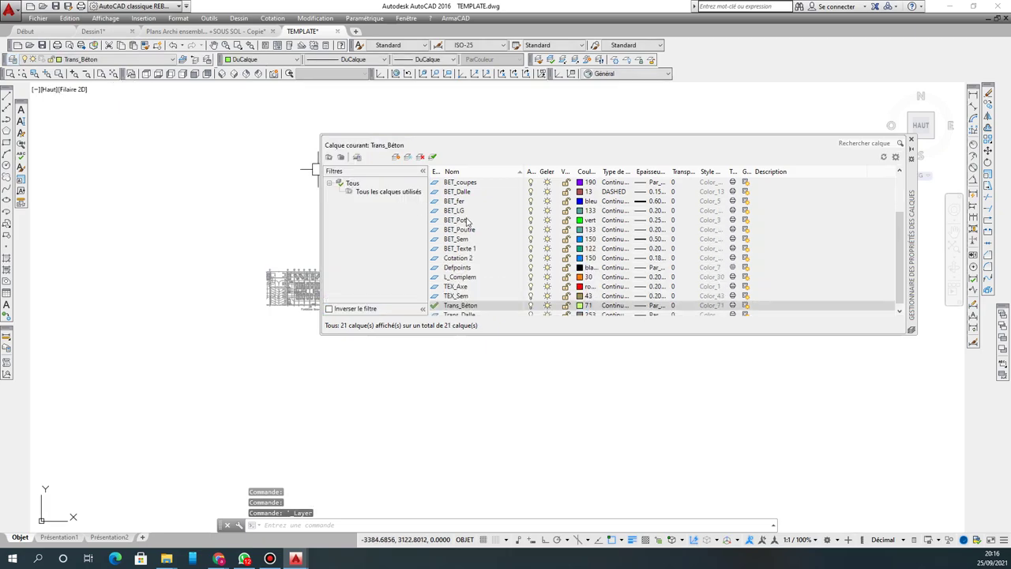
scroll(466, 219, "down", 1)
scroll(473, 252, "up", 3)
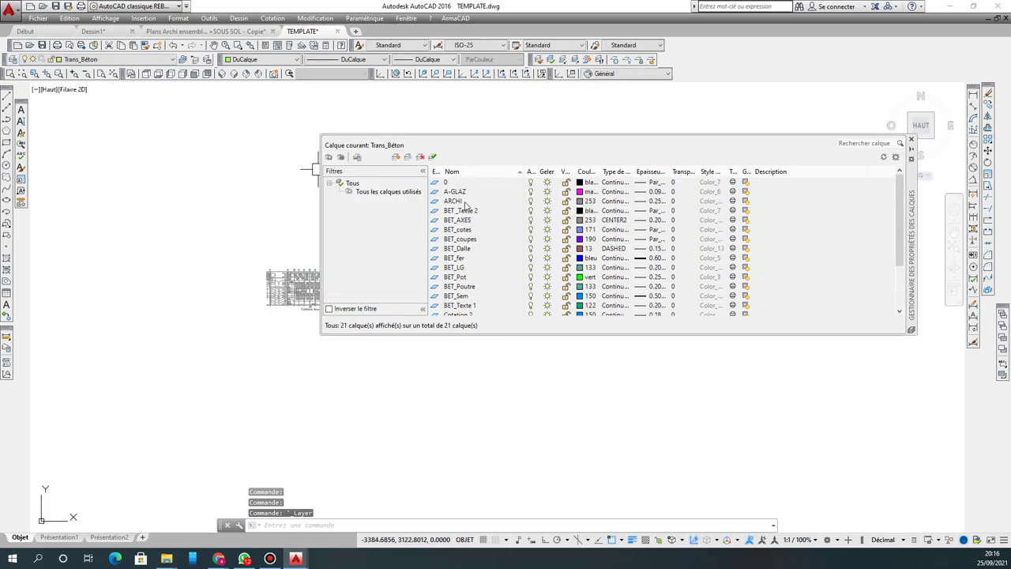
left_click(446, 192)
left_click(419, 156)
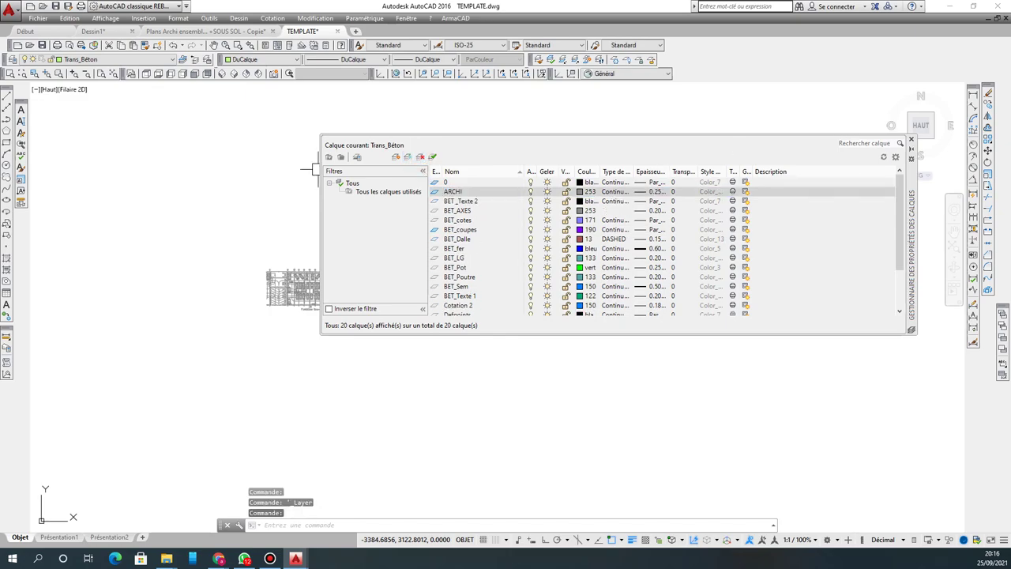
left_click(912, 140)
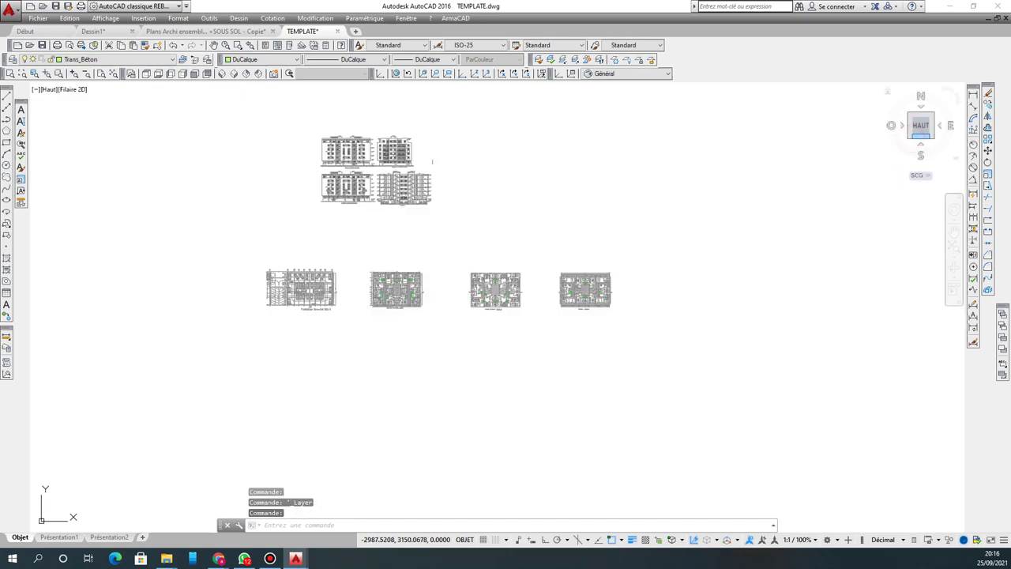
Step: Check the drawing's layer list and the layer assigned to the ground floor plan block
left_click(156, 60)
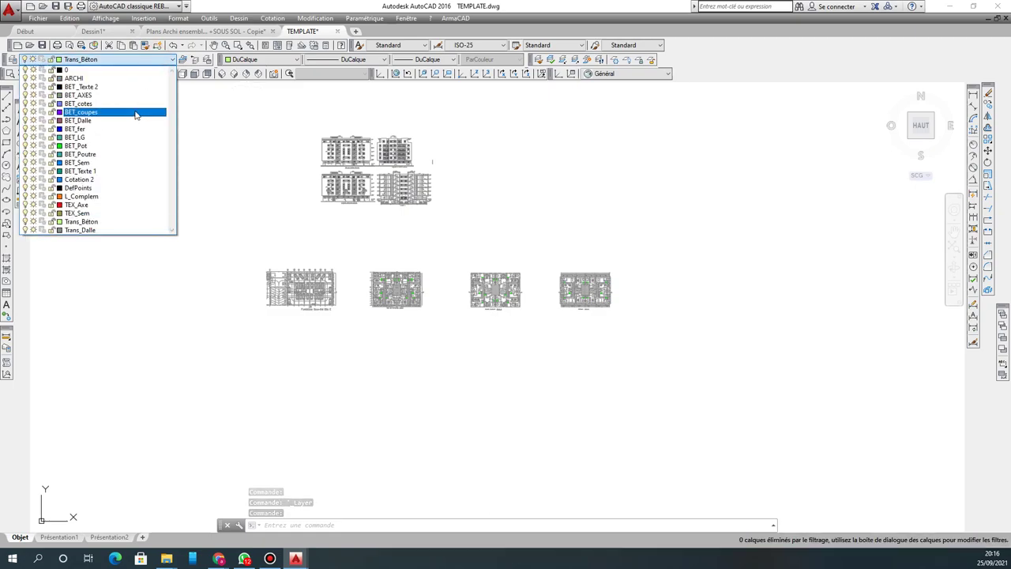
left_click(354, 225)
left_click(395, 290)
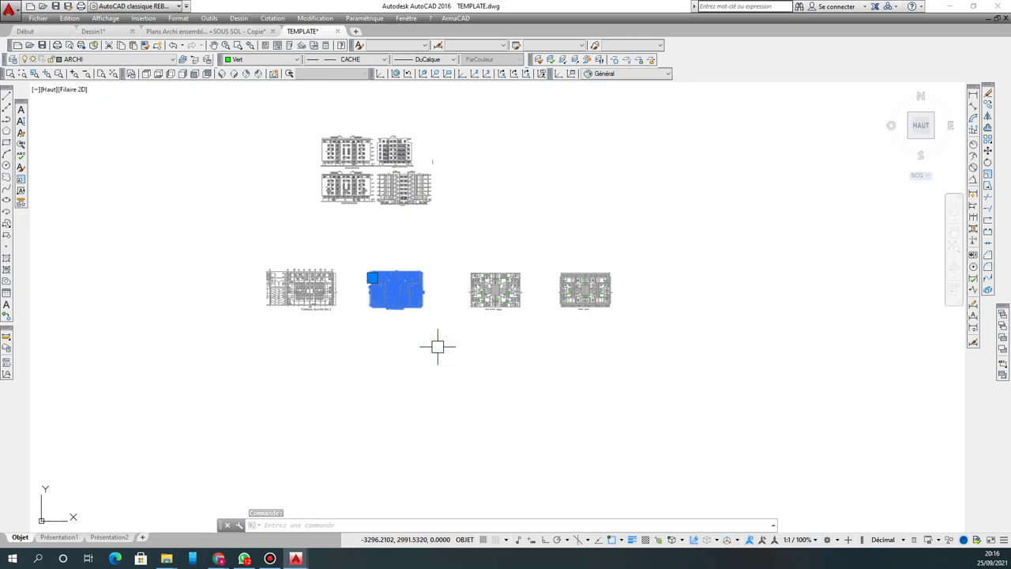
key("Escape")
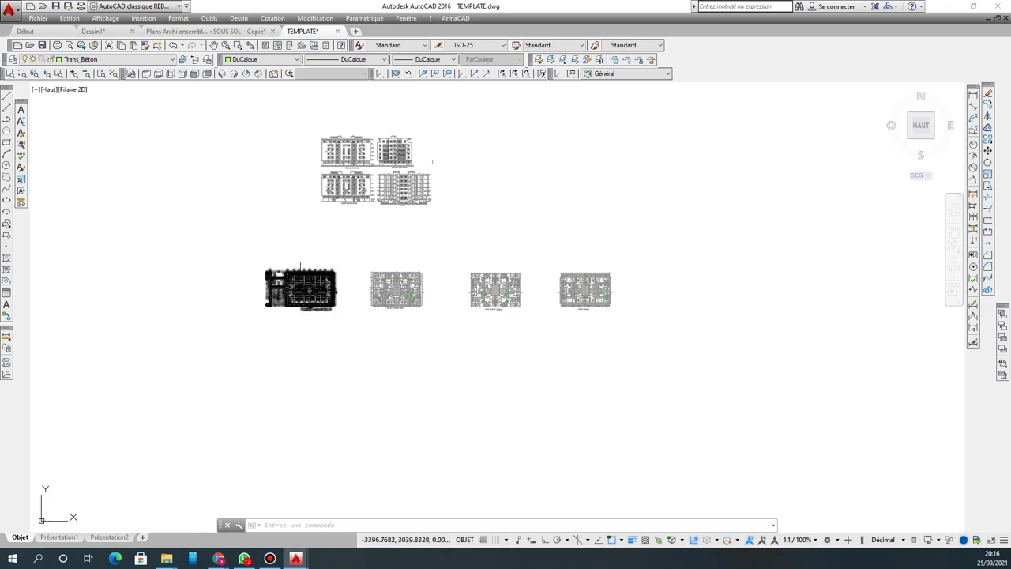
Step: Examine the basement, ground floor, typical floor and setback plan blocks one after another
scroll(301, 280, "up", 4)
scroll(301, 280, "down", 5)
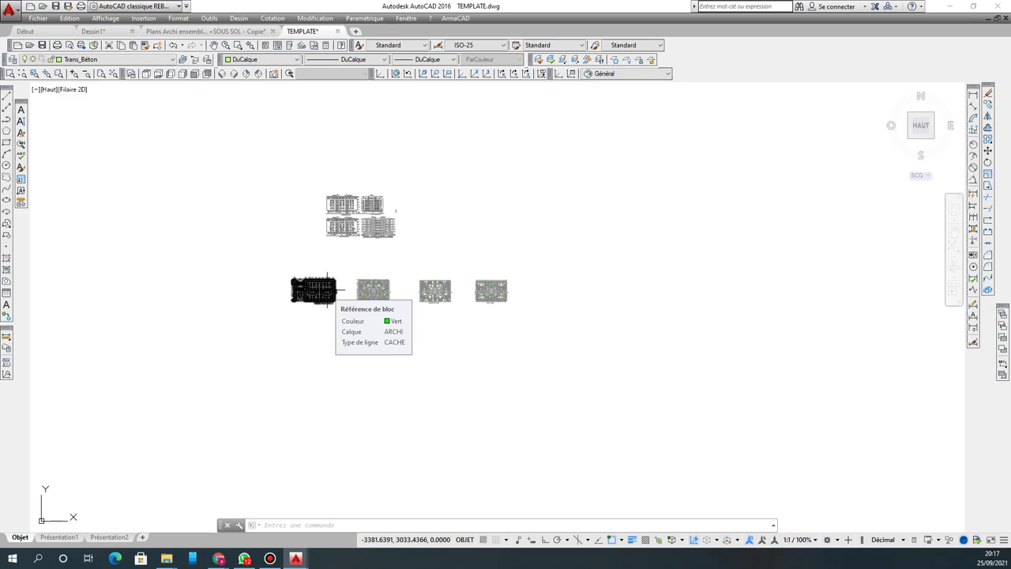
scroll(350, 248, "up", 2)
scroll(340, 242, "down", 2)
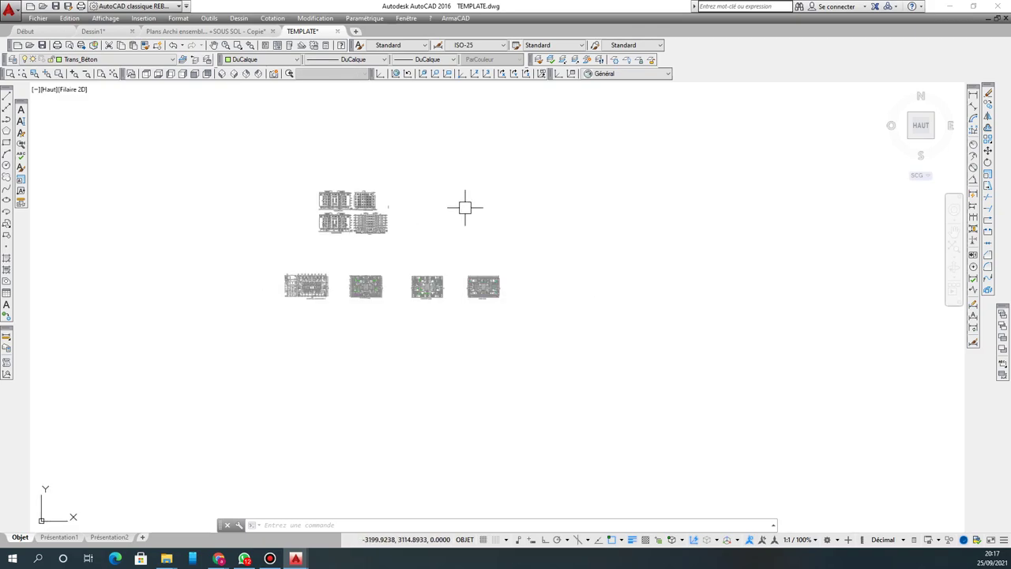
scroll(320, 277, "up", 2)
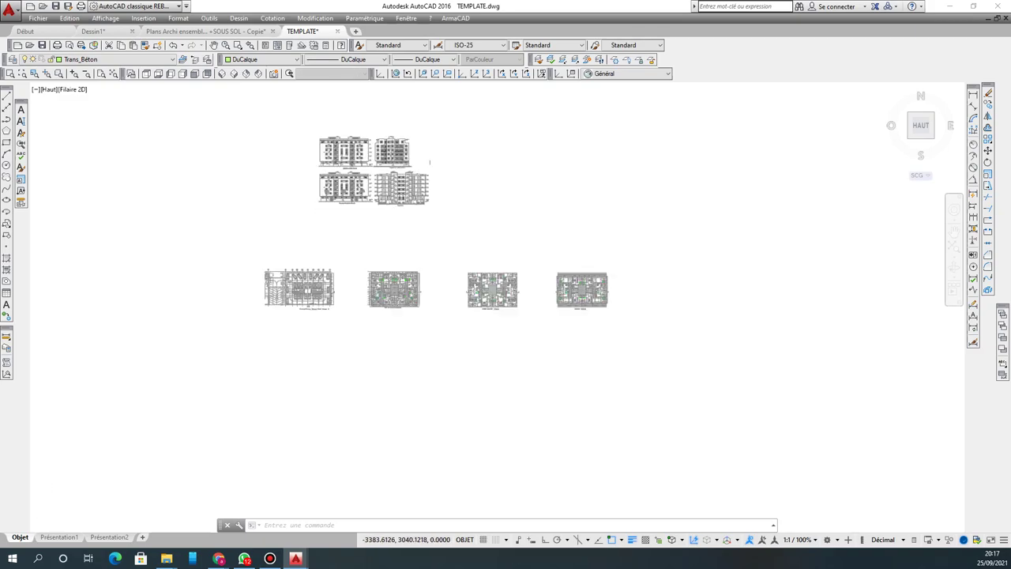
scroll(318, 282, "up", 2)
left_click(341, 324)
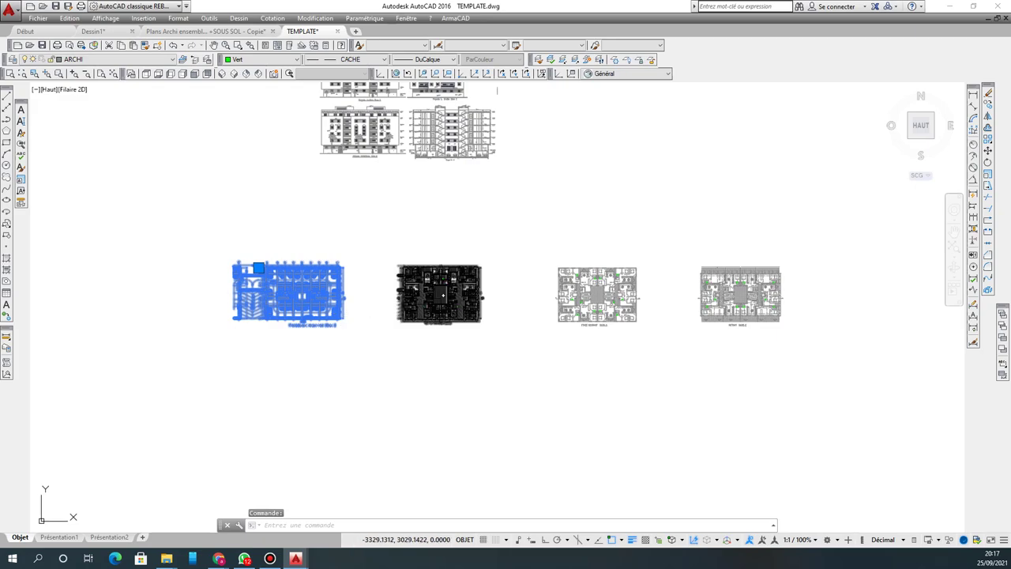
left_click(478, 312)
left_click(597, 311)
left_click(735, 307)
key("Escape")
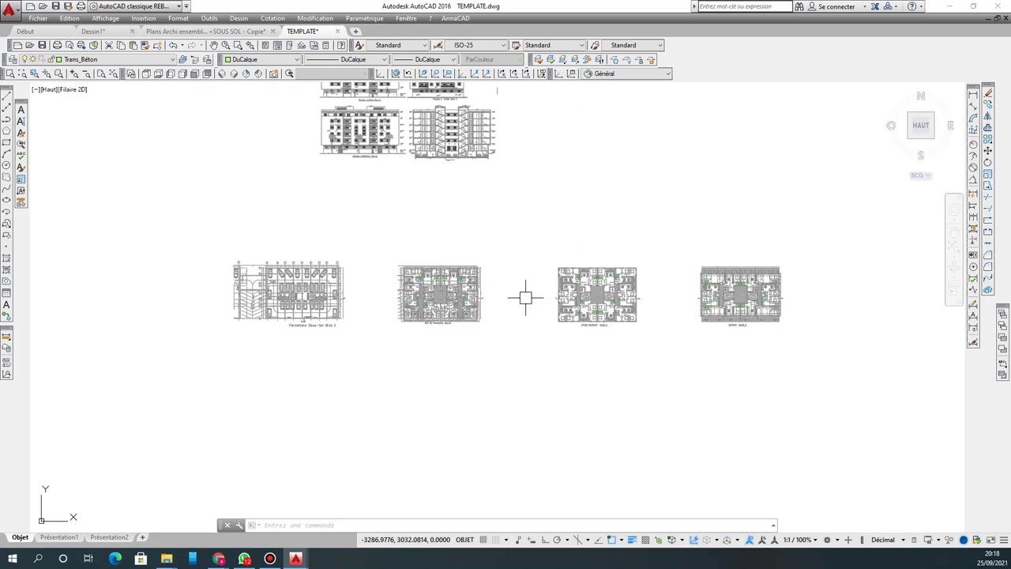
Step: Switch to Allplan, maximise its window and show the whole brick building model
left_click(950, 6)
left_click(949, 6)
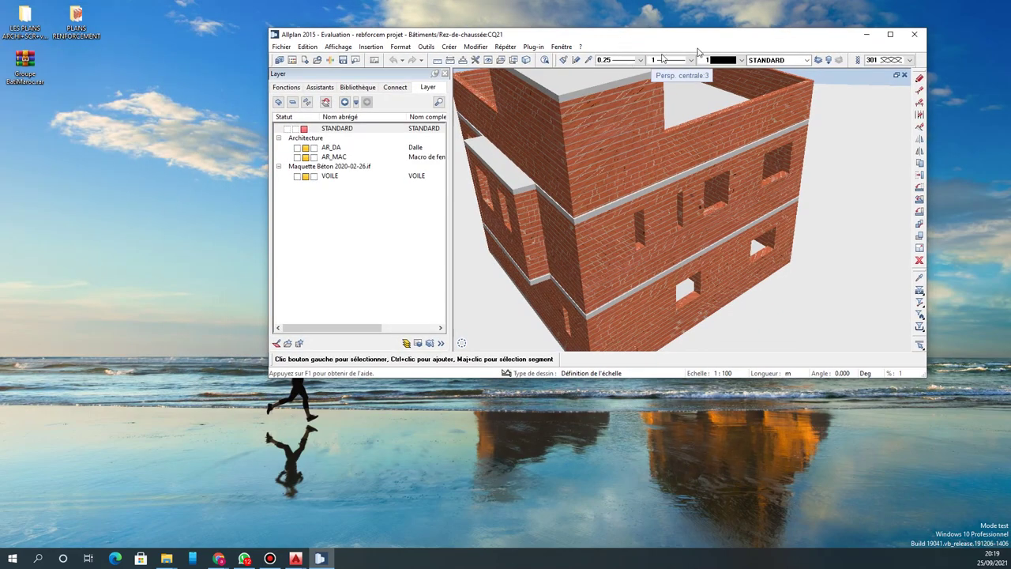
left_click(890, 34)
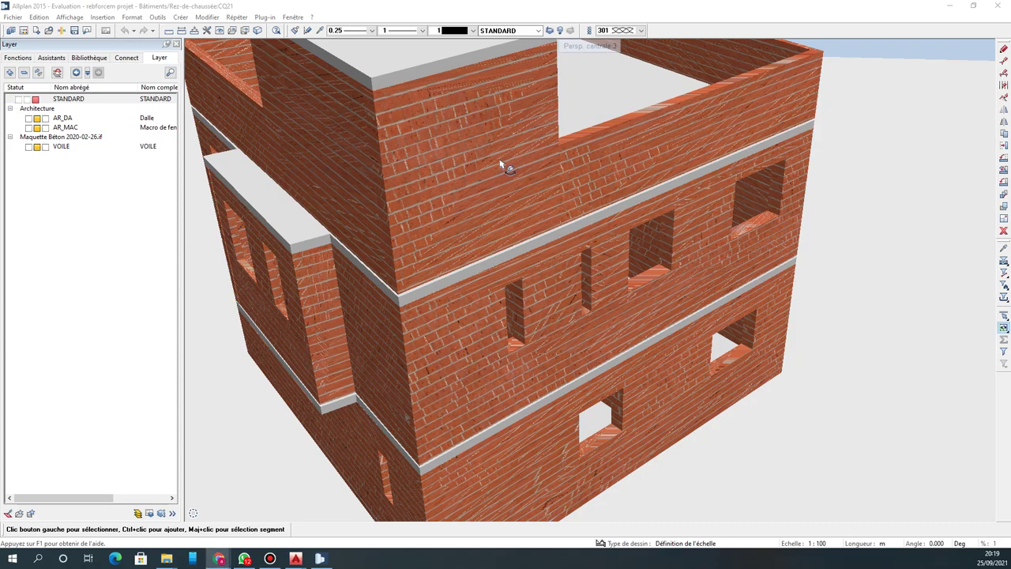
scroll(521, 173, "down", 5)
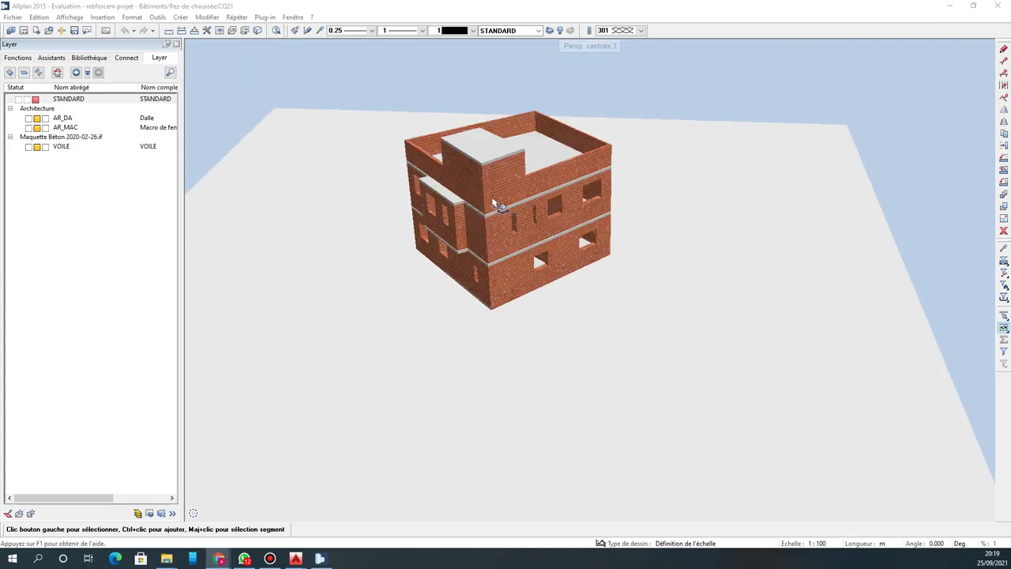
Step: Show the Architecture functions and arrange the views as 2 + 1 animation window, with the building visible from its corner
left_click(14, 59)
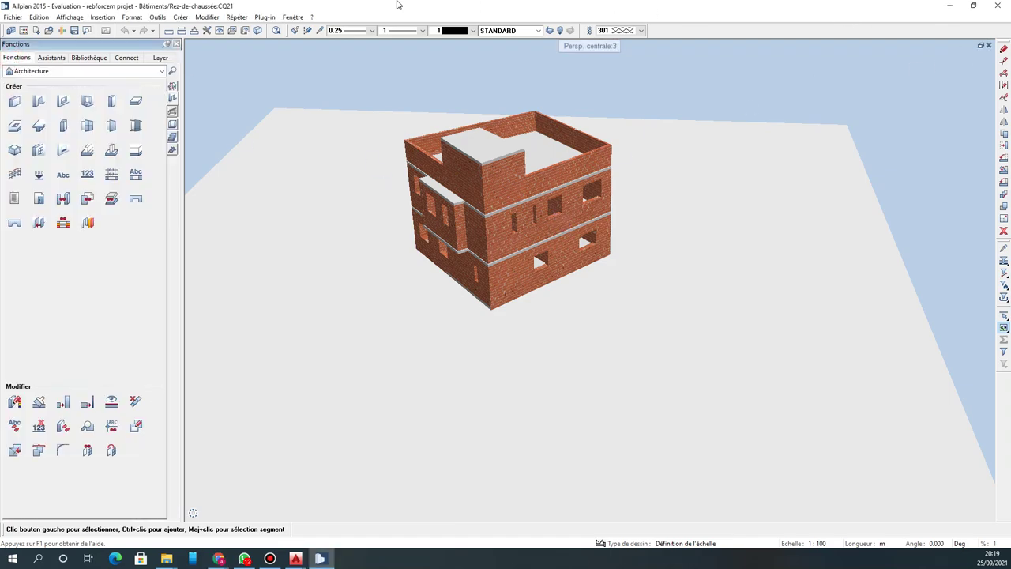
left_click(293, 17)
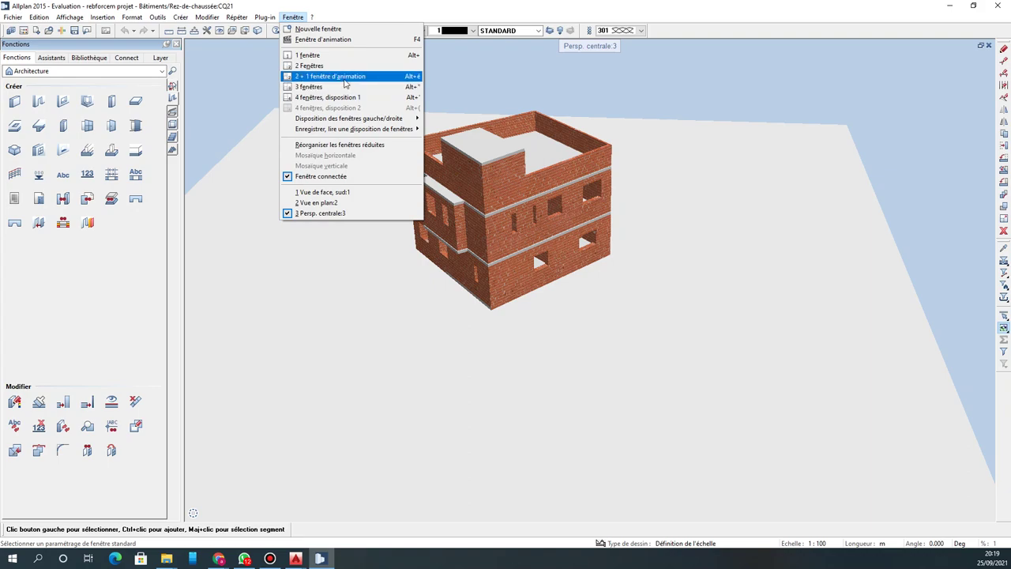
left_click(344, 78)
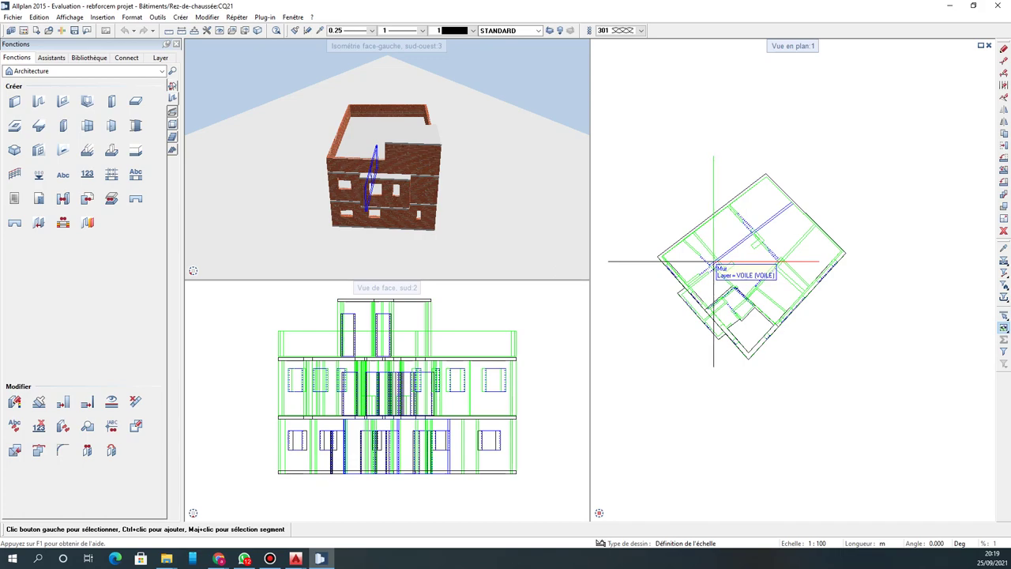
scroll(395, 168, "up", 3)
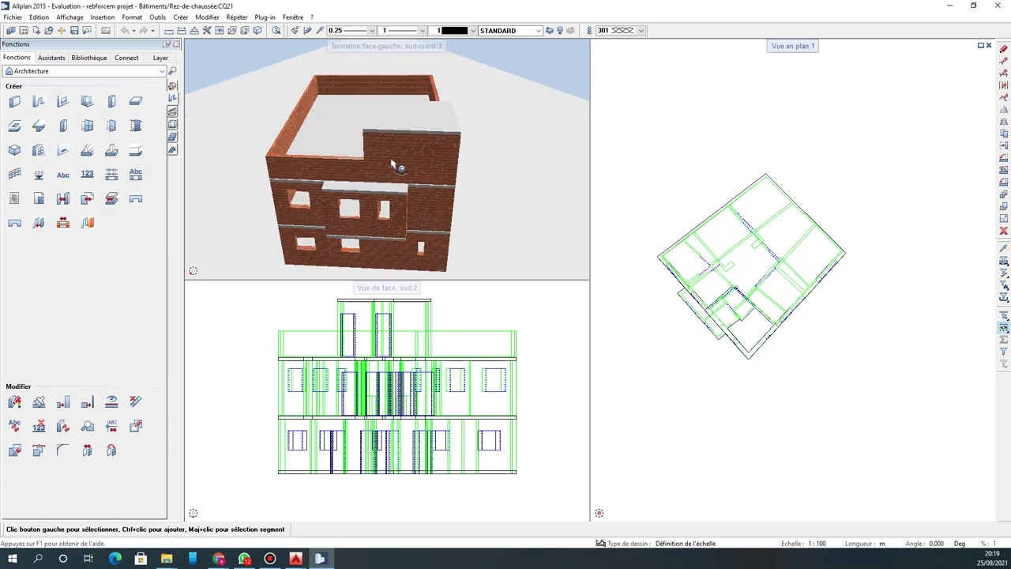
left_click_drag(340, 190, 407, 188)
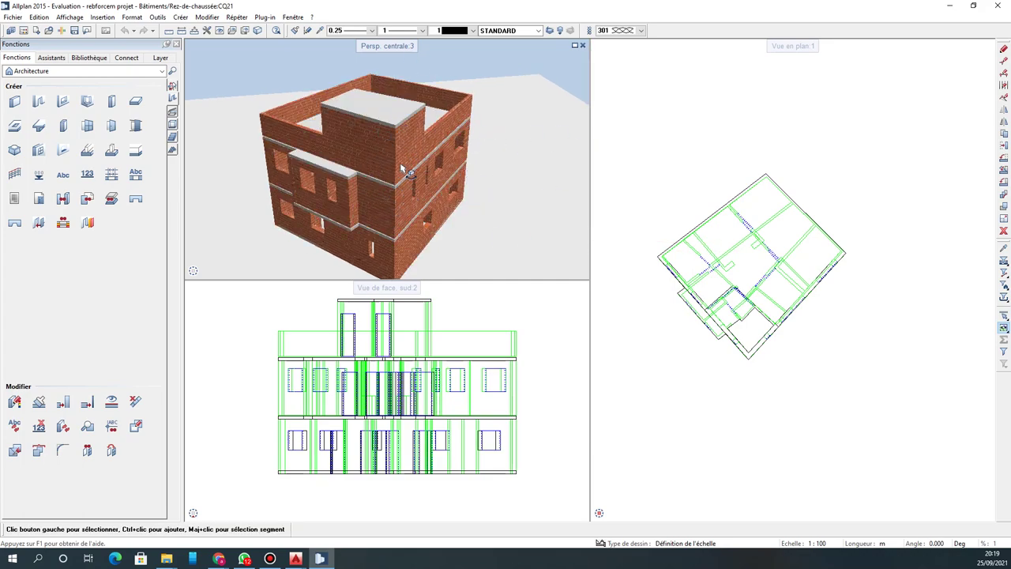
scroll(406, 173, "down", 2)
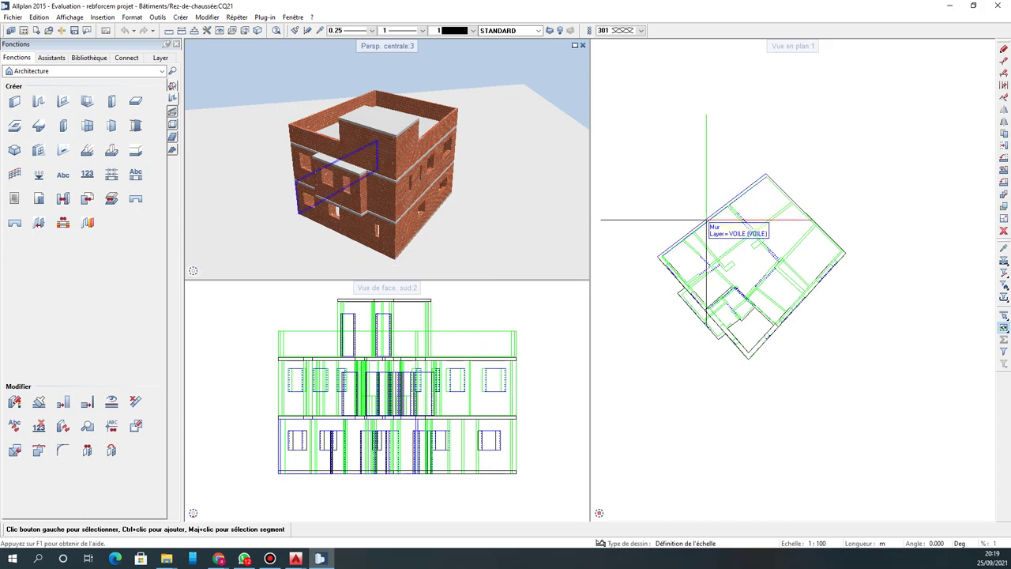
Step: Switch the function set from Architecture to Ingénierie
left_click(93, 70)
left_click(76, 111)
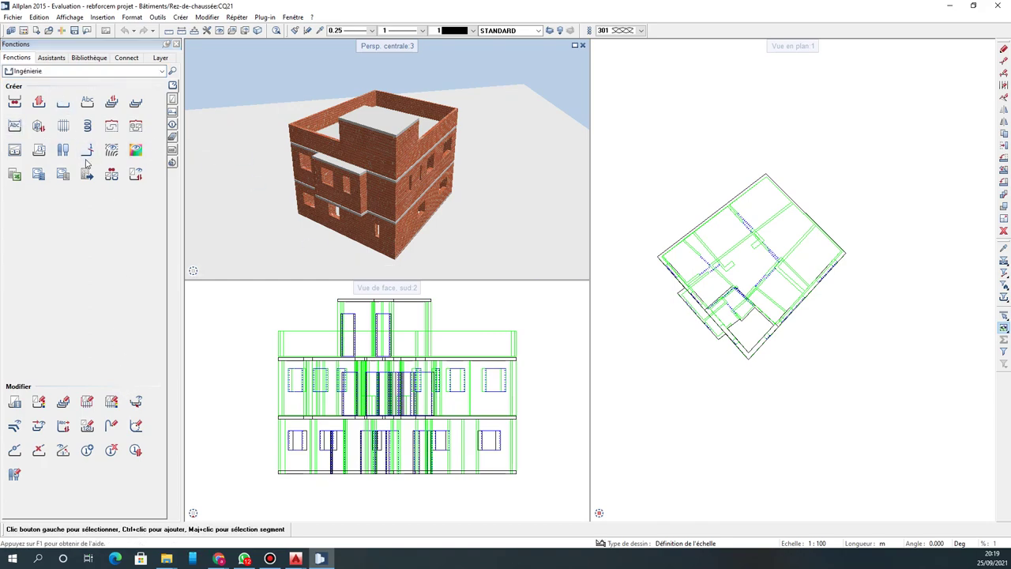
scroll(713, 265, "up", 3)
scroll(713, 265, "down", 2)
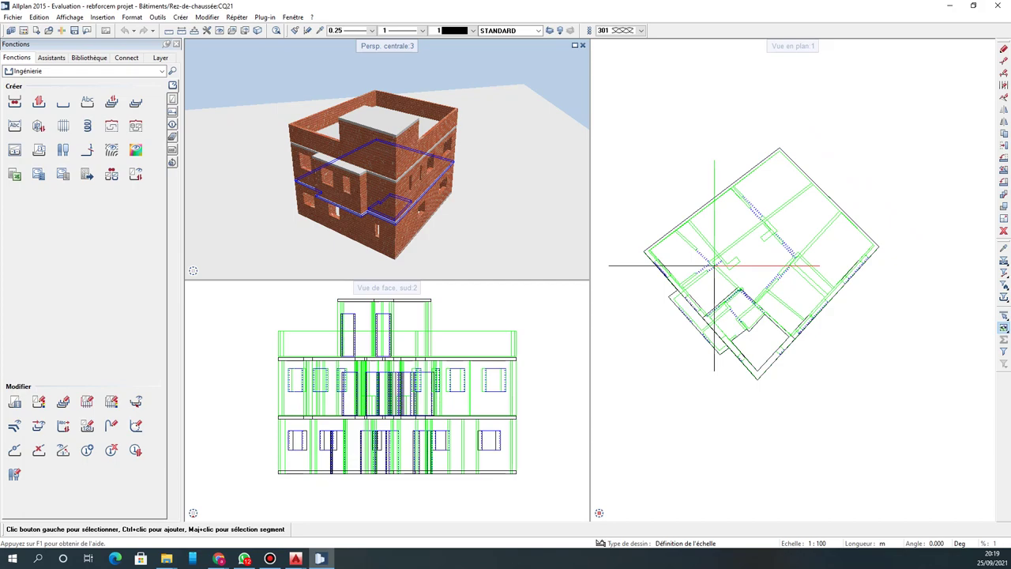
Step: Open the project's building structure and look through its storeys and drawing files
left_click(672, 153)
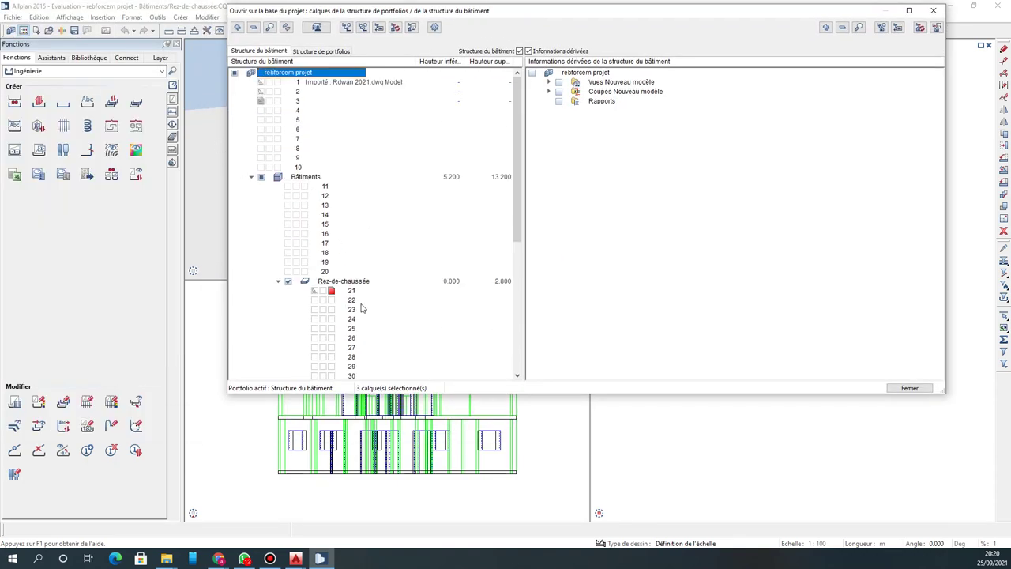
scroll(332, 237, "down", 6)
scroll(341, 247, "down", 1)
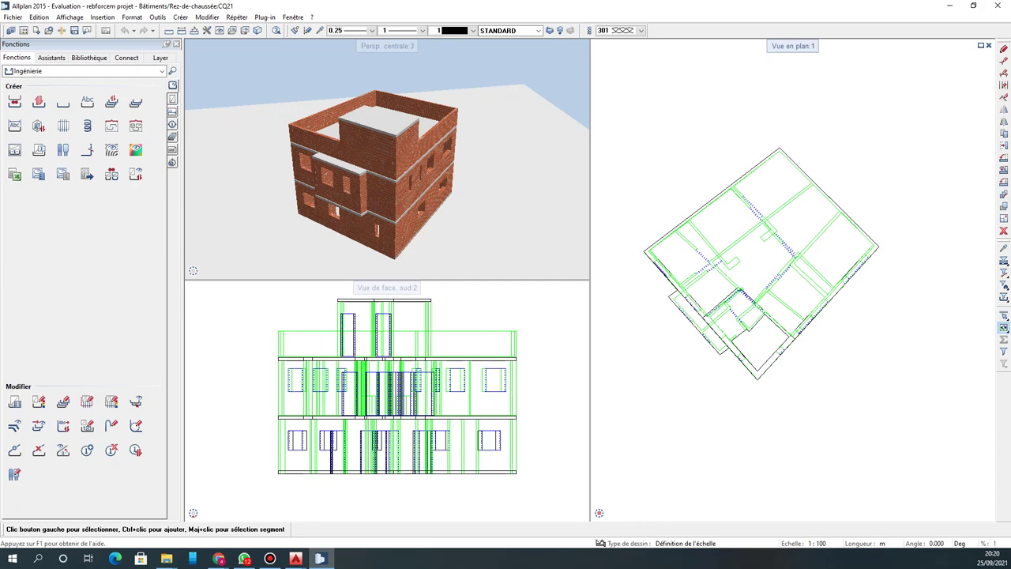
Step: Examine the 3D building model from several sides and minimise its window
left_click_drag(412, 147, 323, 184)
scroll(403, 193, "down", 2)
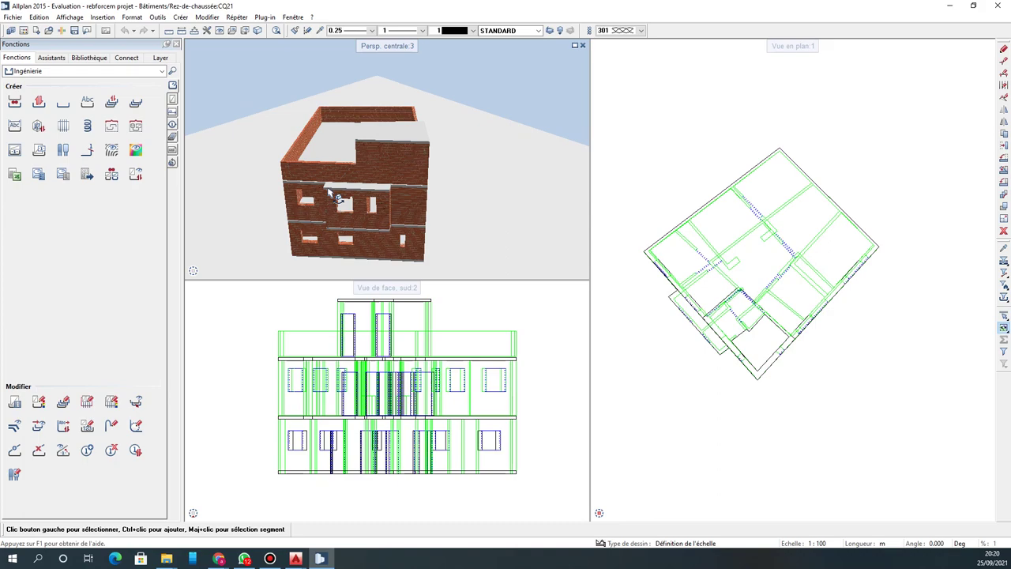
left_click_drag(335, 198, 519, 167)
left_click_drag(340, 188, 330, 161)
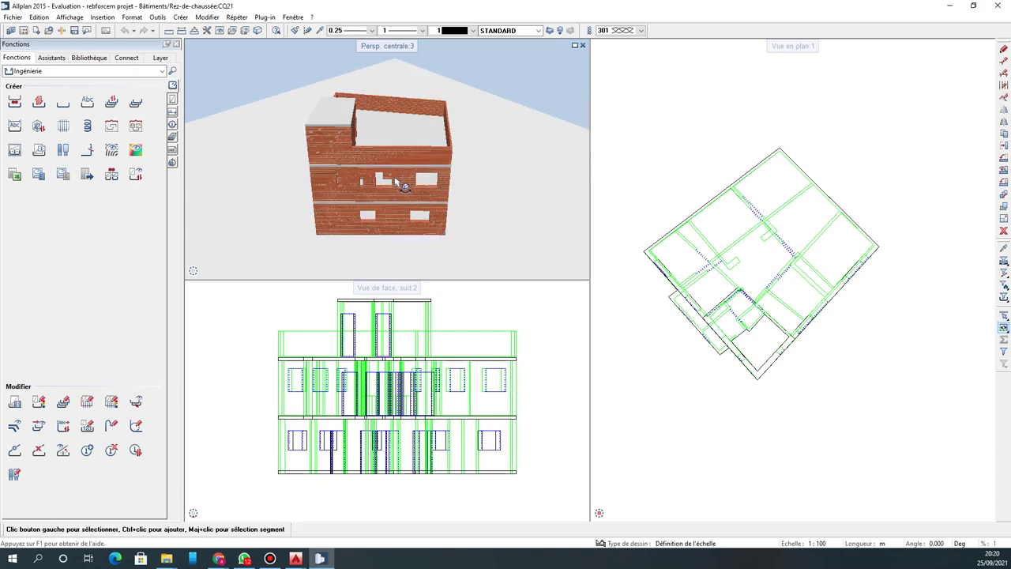
left_click_drag(403, 185, 372, 182)
left_click(949, 5)
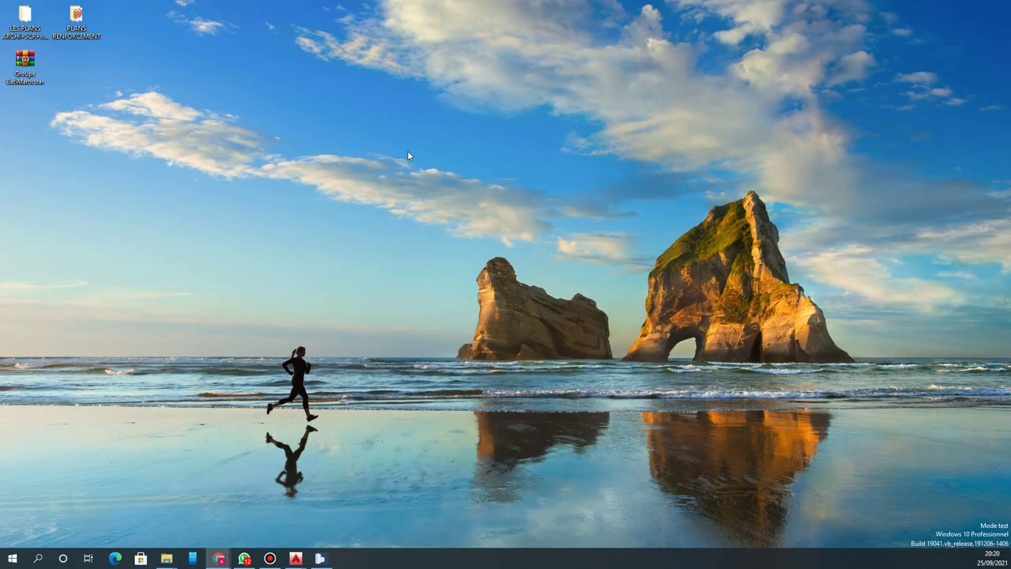
Step: Open the PLANS RENFORCEMENT folder from the desktop and display its image 2.jpg in a maximised viewer
left_click(95, 43)
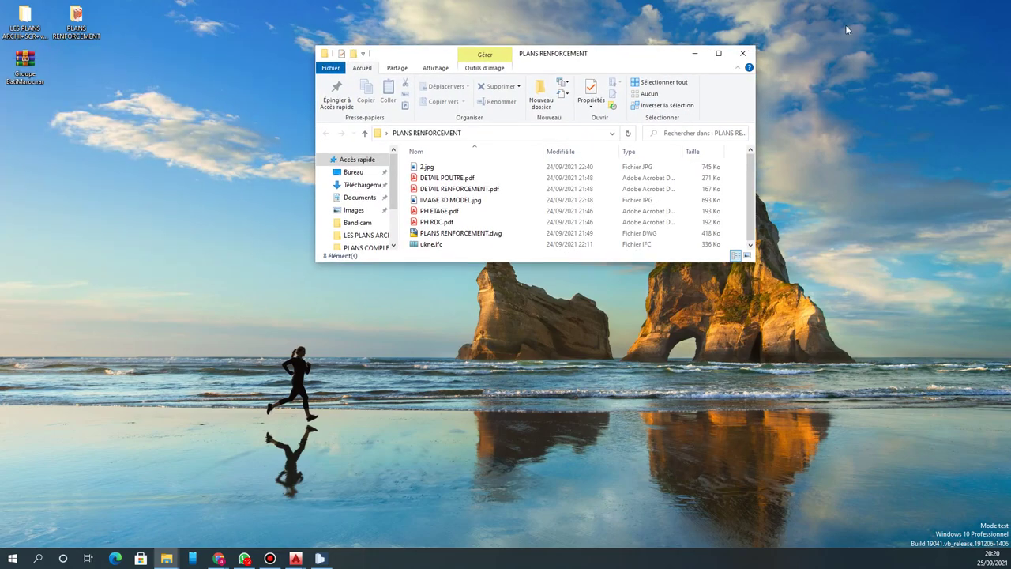
left_click(718, 52)
double_click(106, 117)
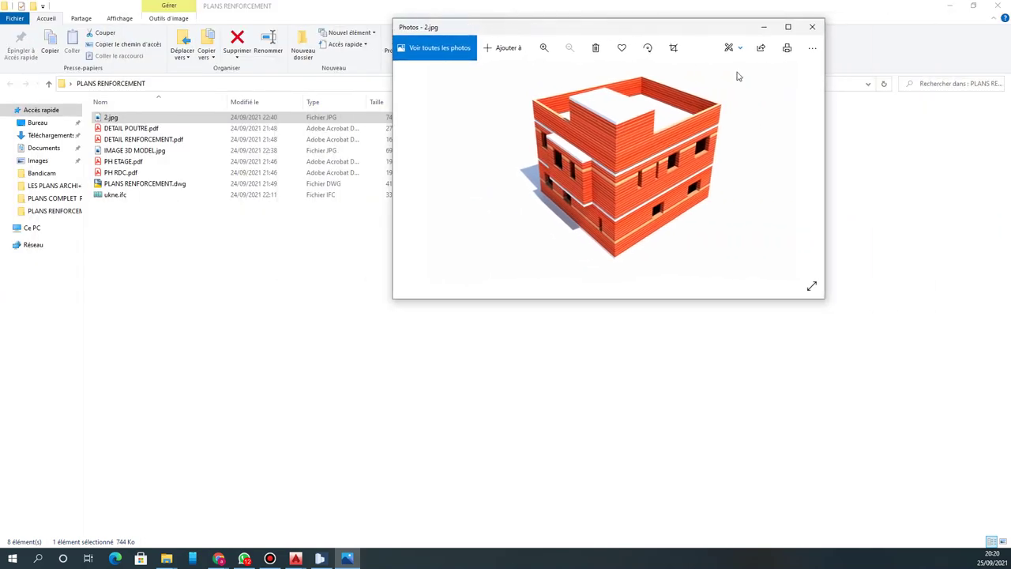
left_click(787, 27)
Step: Examine the rendered brick building in 2.jpg closely, close the image and minimise the folder window
scroll(541, 212, "up", 3)
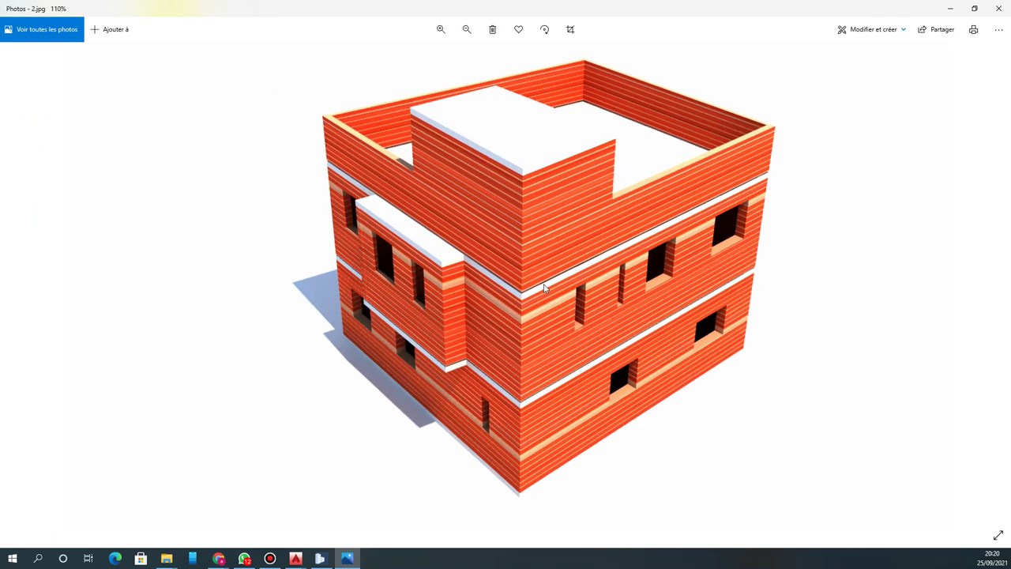
scroll(516, 233, "up", 1)
scroll(585, 243, "down", 3)
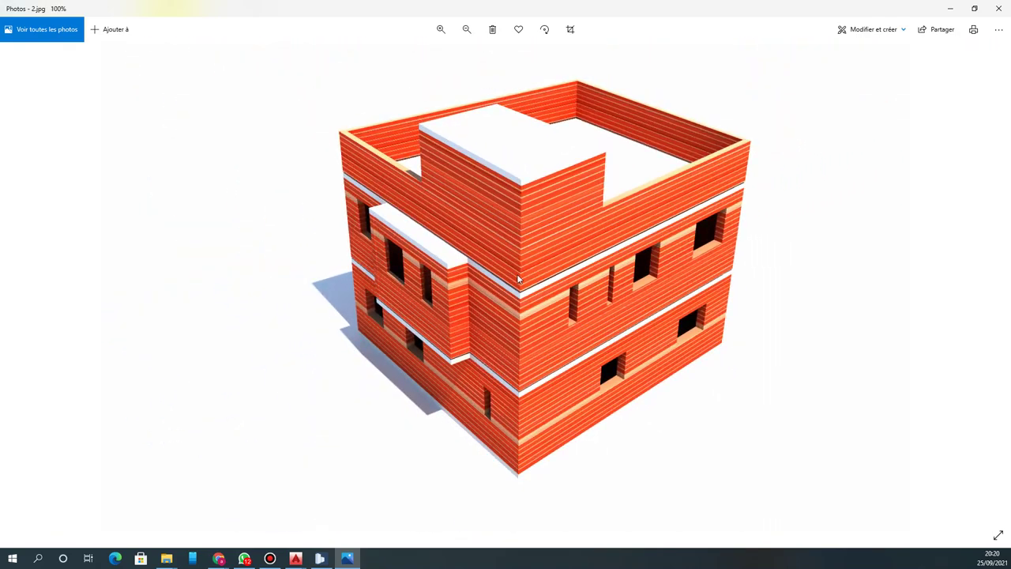
scroll(518, 280, "up", 1)
scroll(518, 278, "up", 1)
scroll(517, 276, "down", 2)
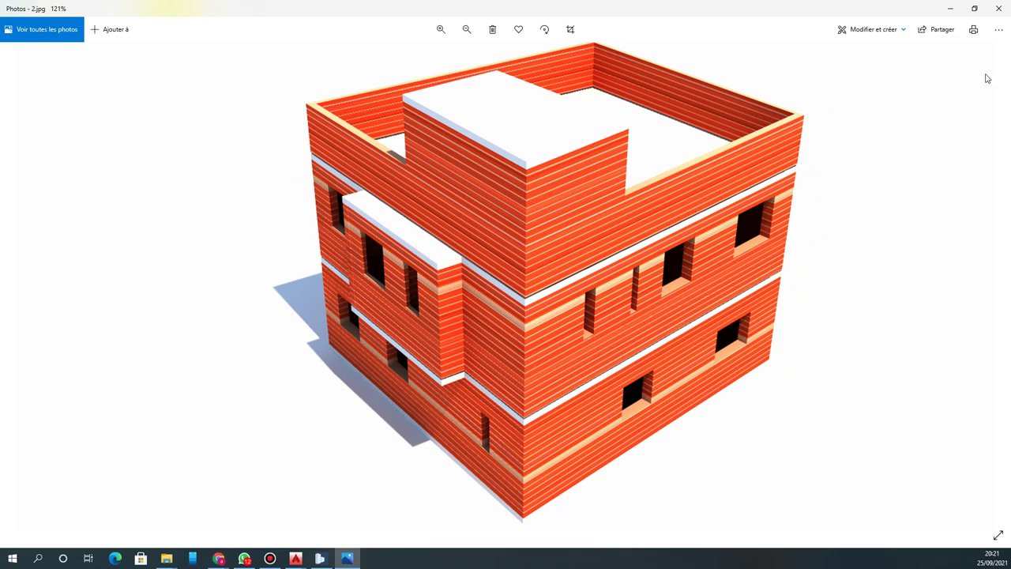
left_click(999, 9)
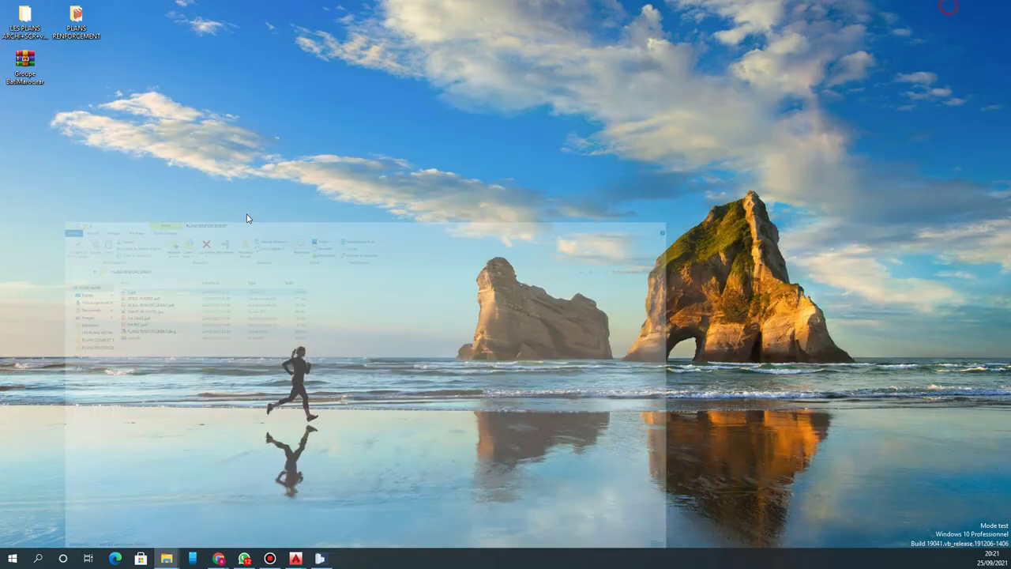
left_click(950, 5)
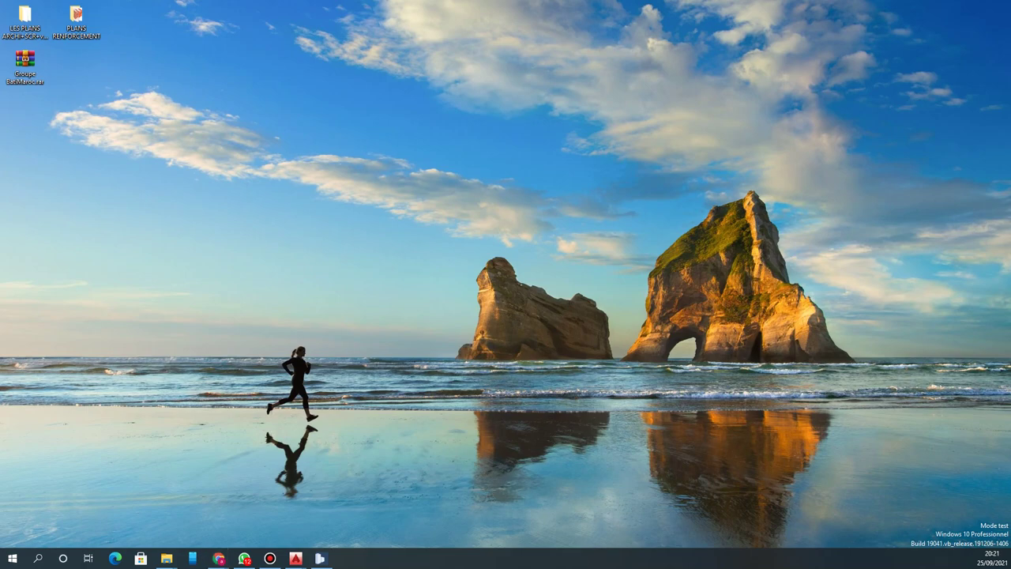
left_click(269, 558)
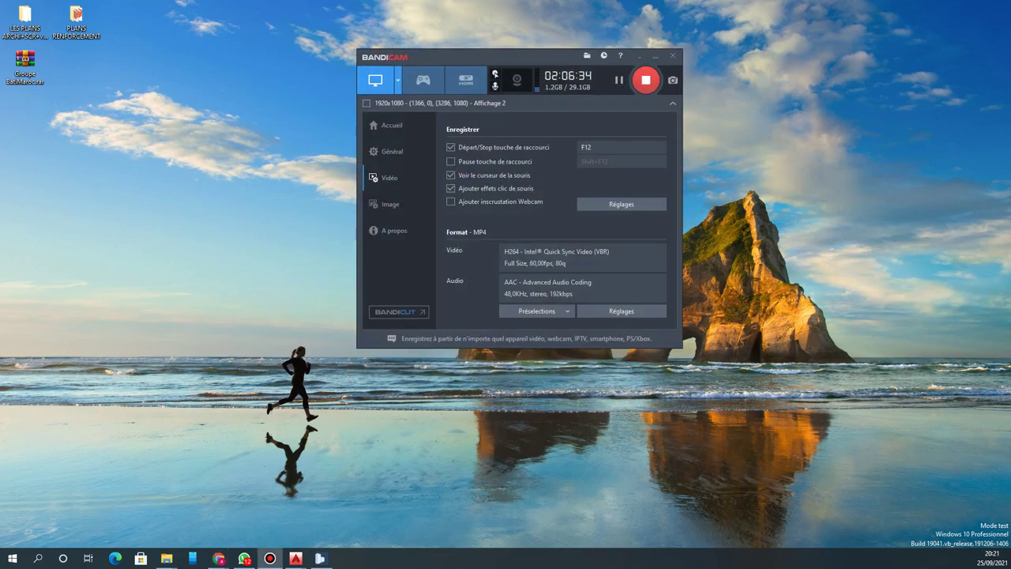